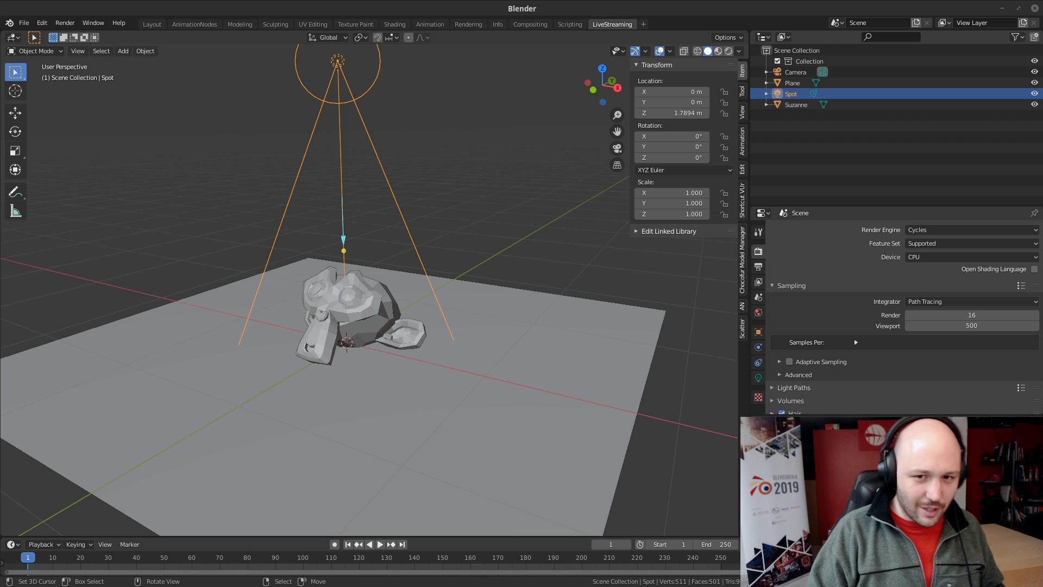
Switch the viewport to rendered shading and inspect the spotlit monkey head up close from several angles
{"action": "middle_click_drag", "start_coordinate": [519, 239], "coordinate": [403, 340]}
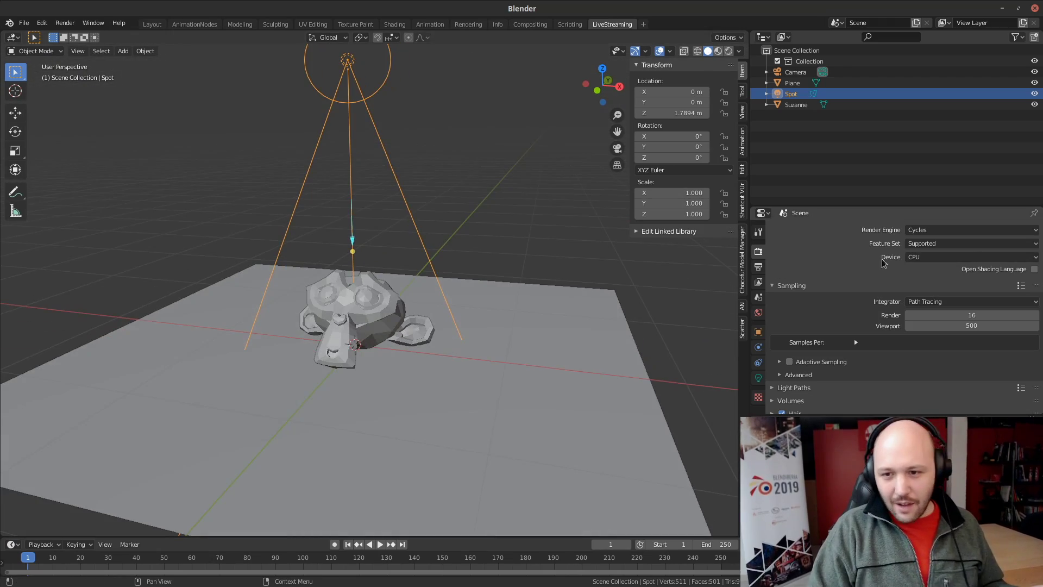
{"action": "left_click", "coordinate": [729, 51]}
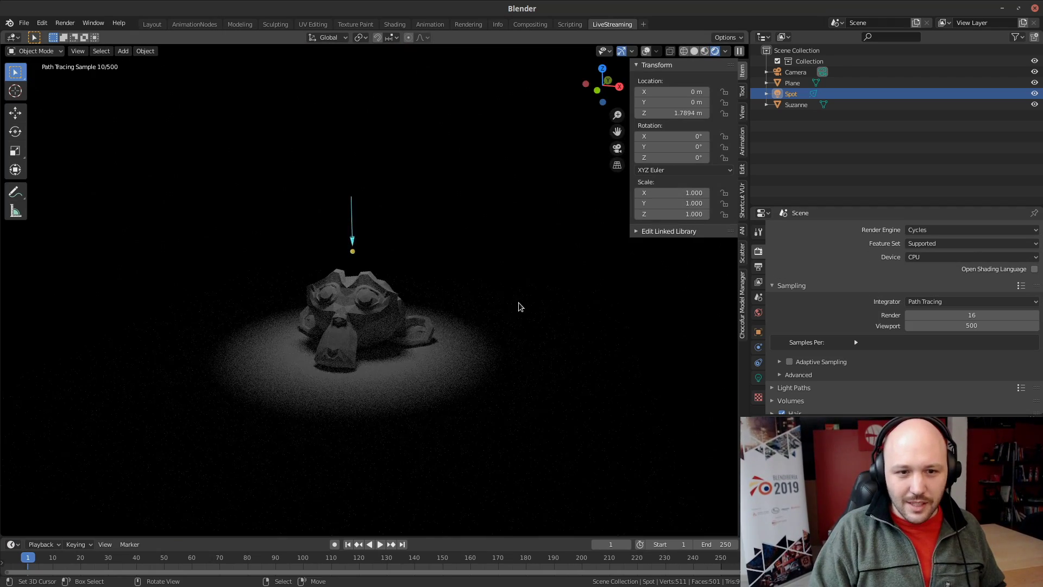
{"action": "mouse_move", "coordinate": [518, 302]}
{"action": "middle_mouse_down"}
{"action": "mouse_move", "coordinate": [295, 330]}
{"action": "mouse_move", "coordinate": [521, 384]}
{"action": "mouse_move", "coordinate": [365, 363]}
{"action": "middle_mouse_up"}
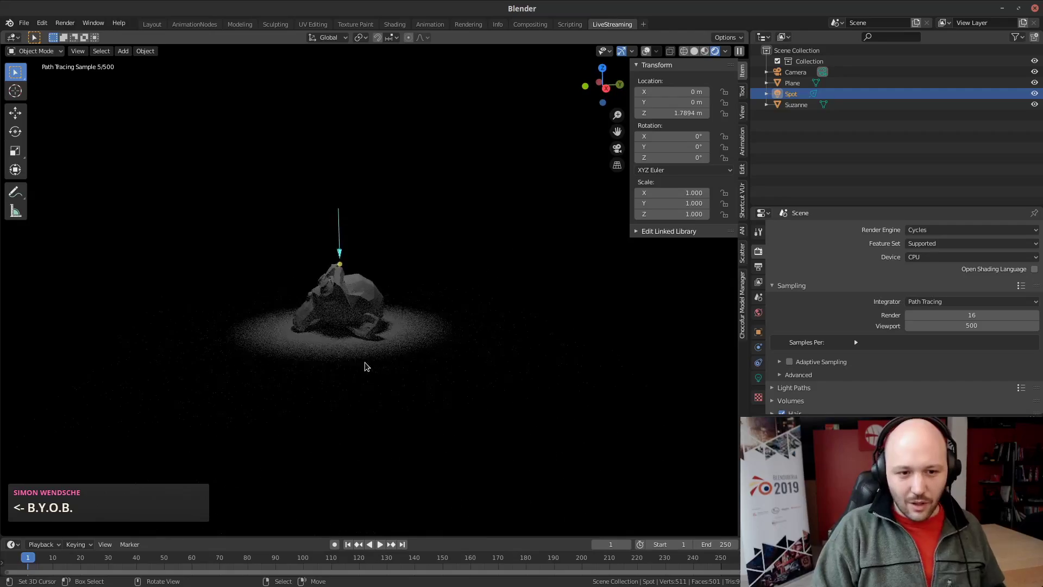
{"action": "scroll", "coordinate": [366, 363], "scroll_direction": "up", "scroll_amount": 5}
{"action": "middle_click_drag", "start_coordinate": [340, 407], "coordinate": [443, 394]}
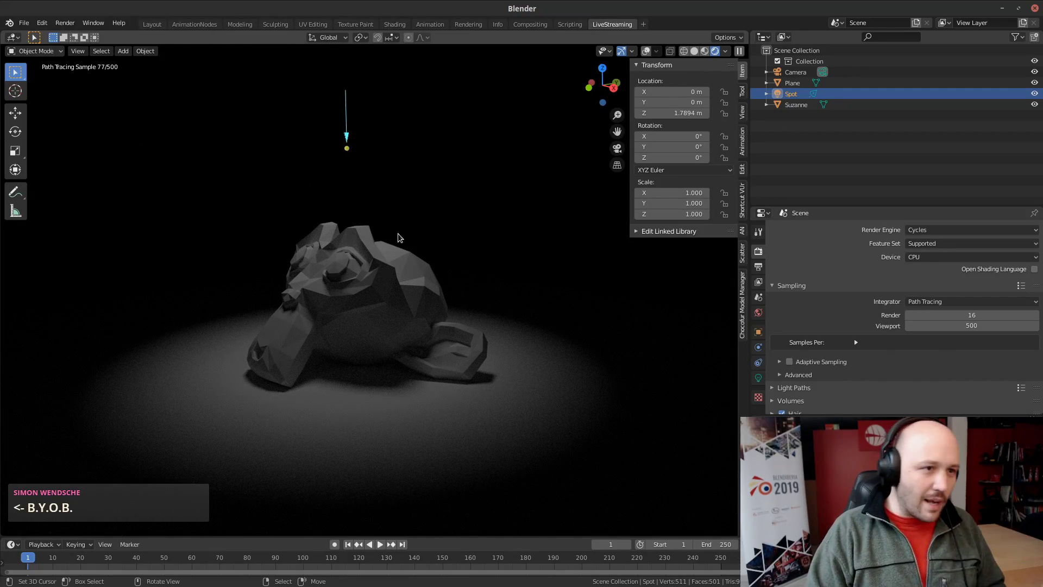
Open the splash screen to check the program version and build date, and close it
{"action": "left_click", "coordinate": [10, 23]}
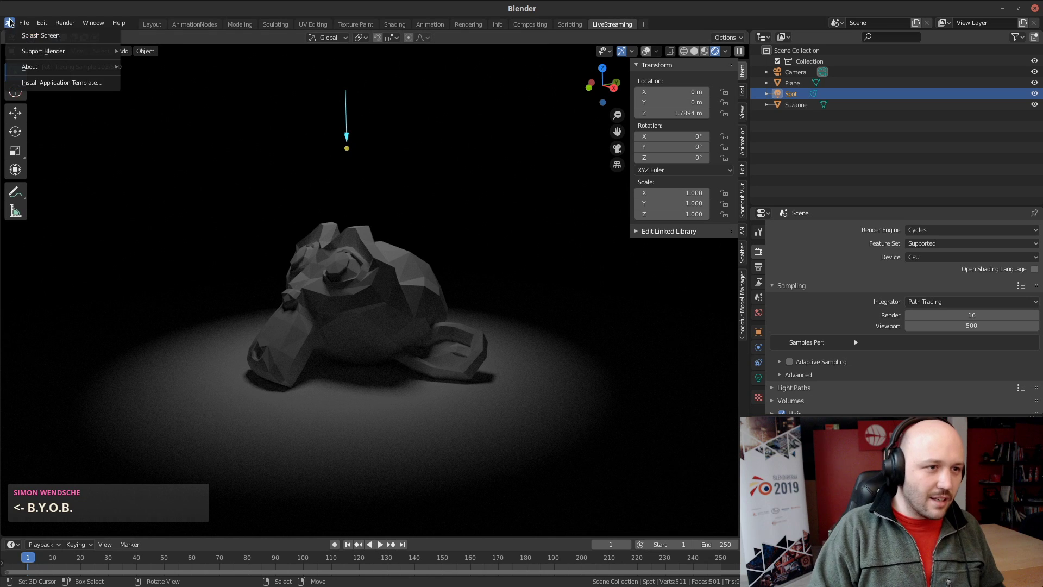
{"action": "left_click", "coordinate": [54, 35]}
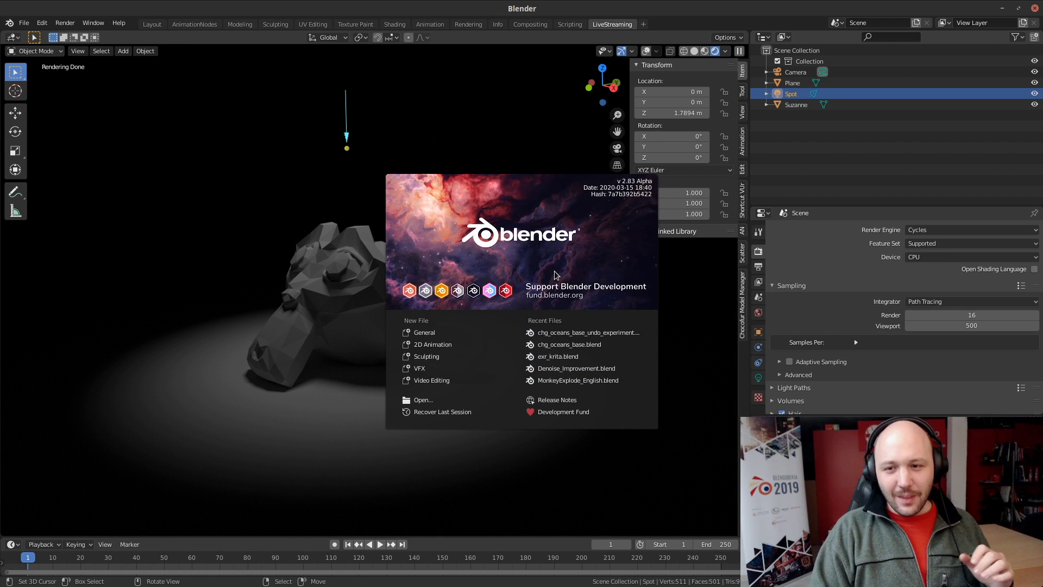
{"action": "left_click", "coordinate": [531, 254]}
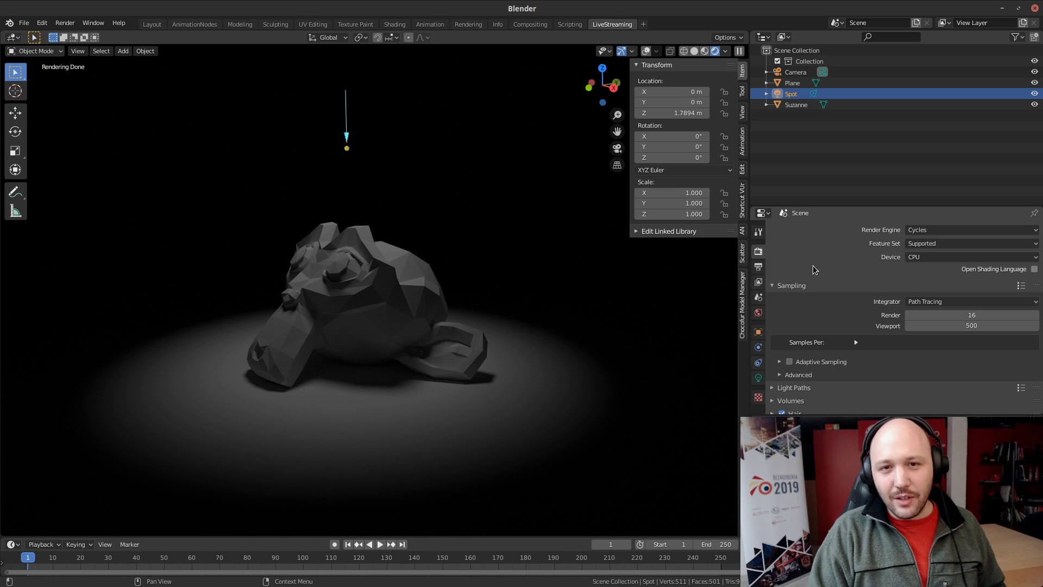
Compare the rendered preview of the monkey head in LuxCore and in Cycles, ending on Cycles
{"action": "left_click", "coordinate": [921, 231]}
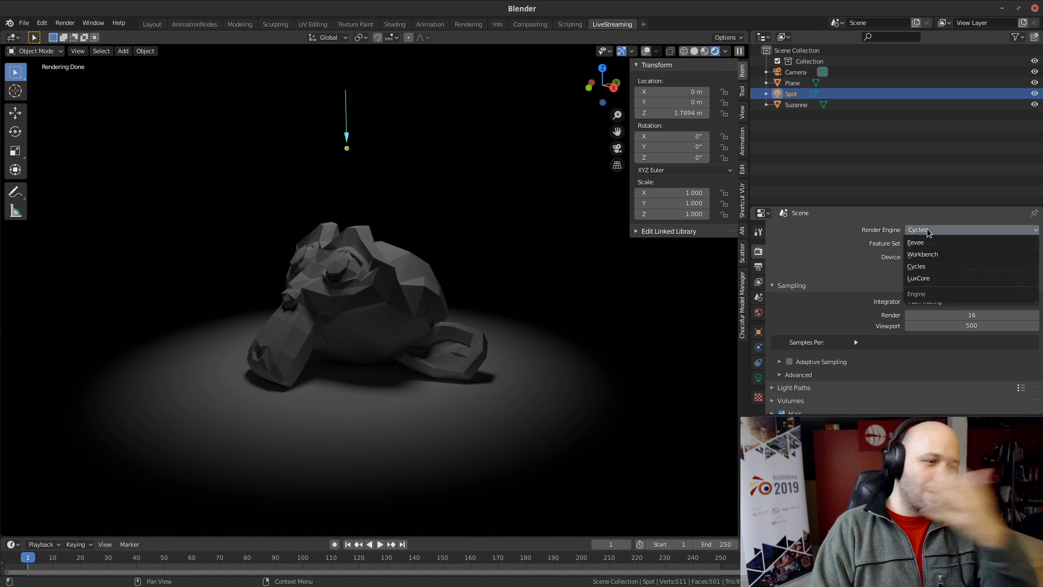
{"action": "left_click", "coordinate": [934, 277]}
{"action": "middle_click_drag", "start_coordinate": [301, 321], "coordinate": [413, 402]}
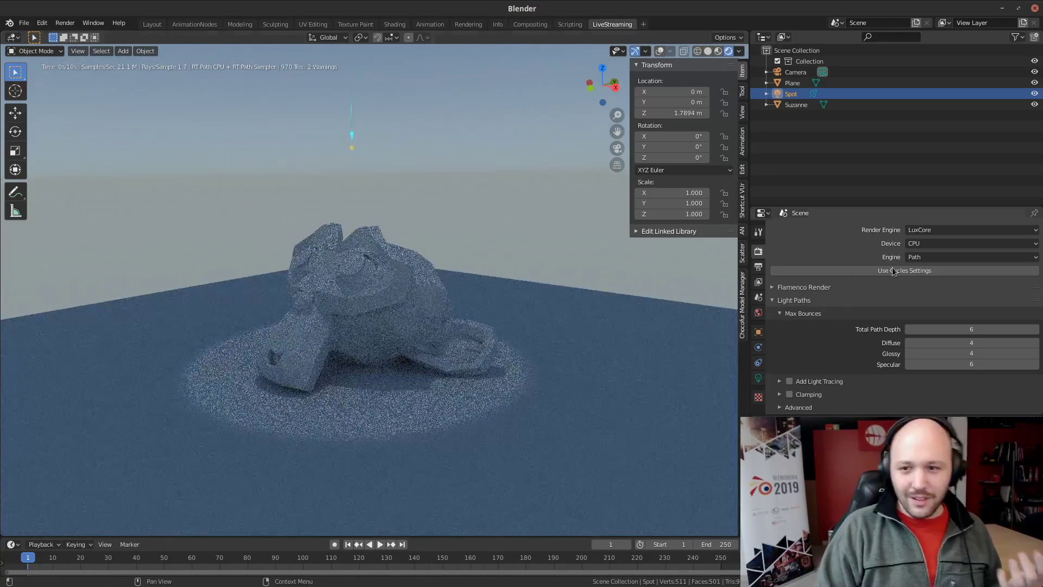
{"action": "left_click", "coordinate": [931, 230]}
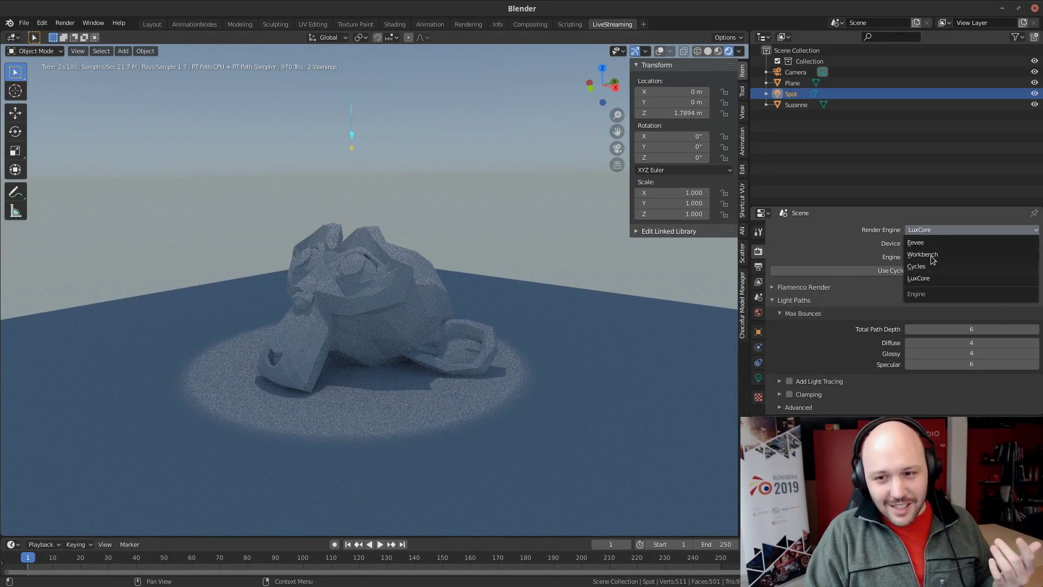
{"action": "left_click", "coordinate": [930, 266]}
{"action": "middle_click_drag", "start_coordinate": [370, 326], "coordinate": [404, 321]}
Set the render engine to LuxCore and restart the rendered preview by toggling through solid shading
{"action": "left_click", "coordinate": [931, 230]}
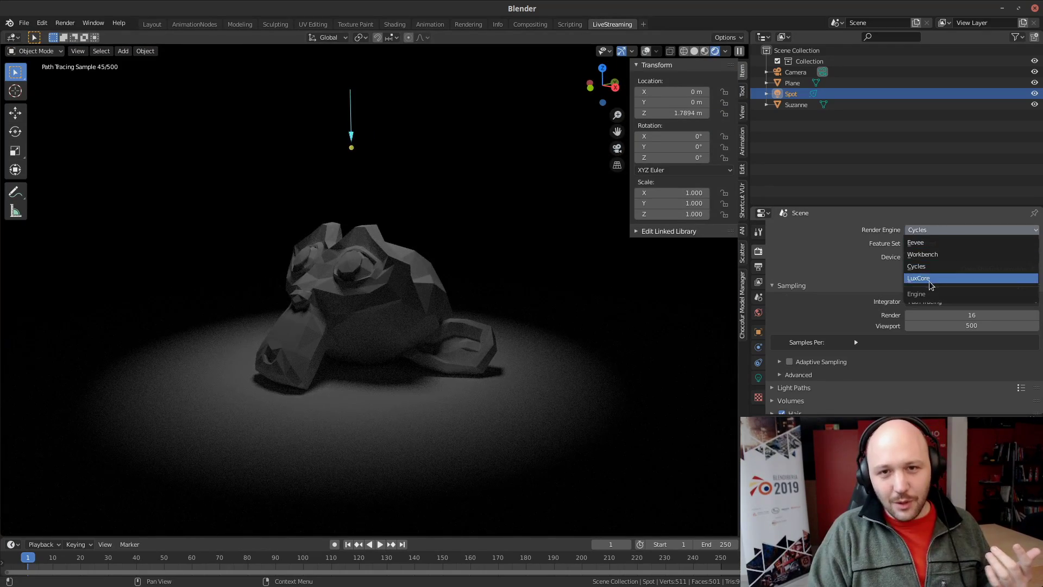
{"action": "left_click", "coordinate": [928, 279]}
{"action": "middle_click_drag", "start_coordinate": [437, 351], "coordinate": [347, 325]}
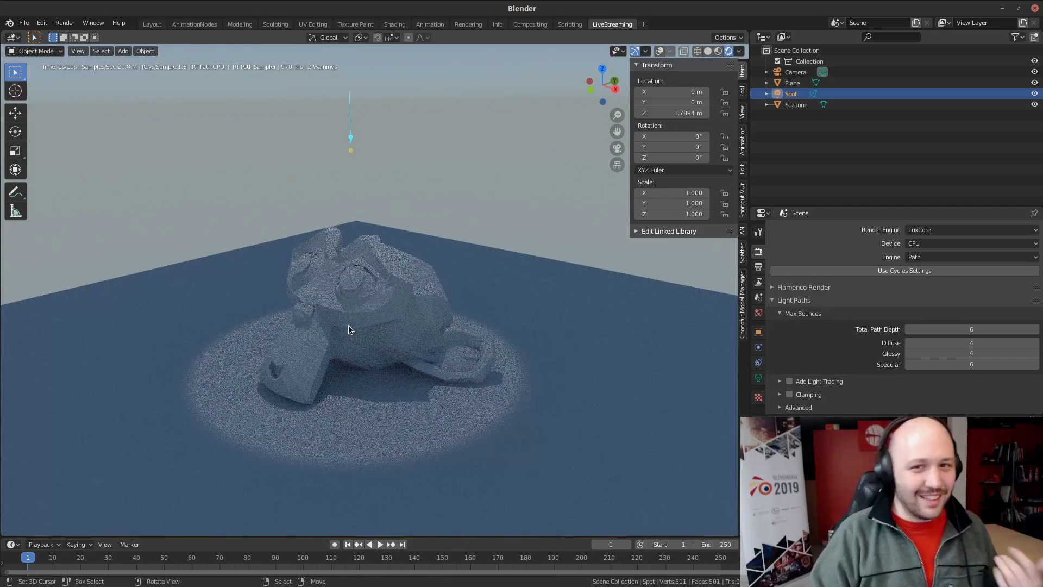
{"action": "left_click", "coordinate": [707, 51]}
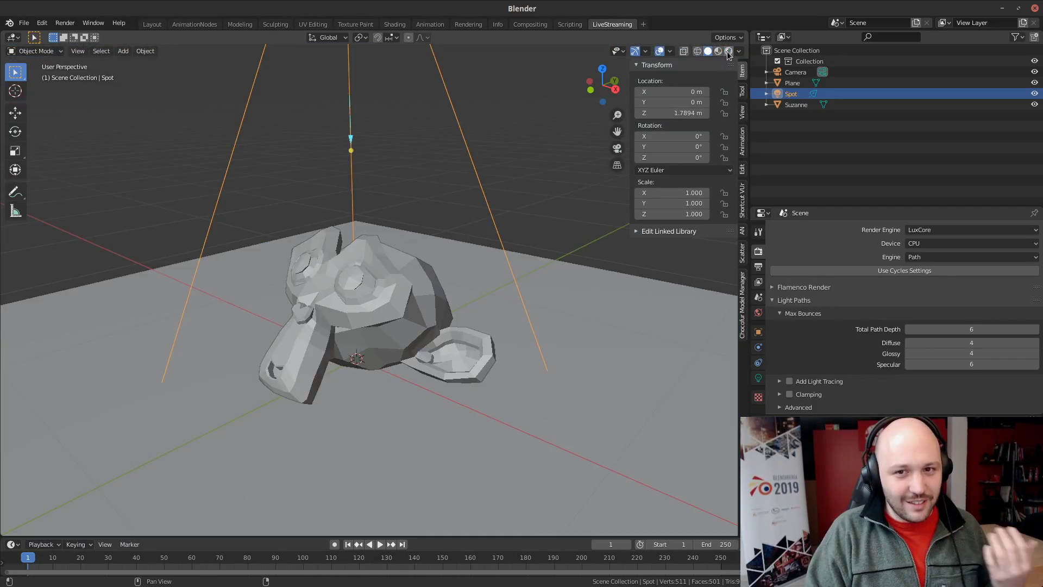
{"action": "left_click", "coordinate": [728, 51]}
Preview the scene in Cycles once more and return to LuxCore, viewing the monkey head's lighting from another angle
{"action": "left_click", "coordinate": [927, 230]}
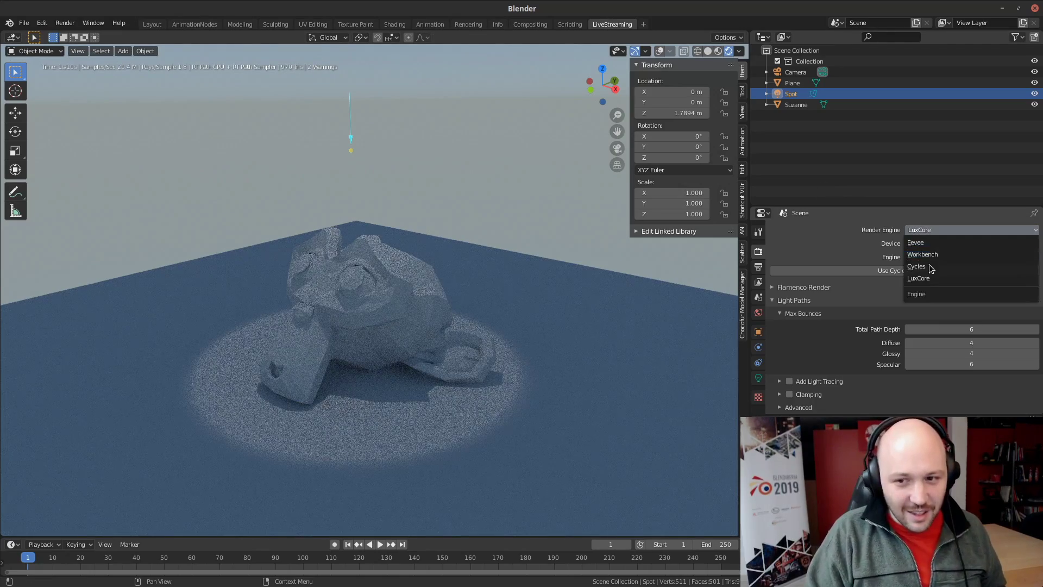
{"action": "left_click", "coordinate": [929, 266]}
{"action": "left_click", "coordinate": [930, 229]}
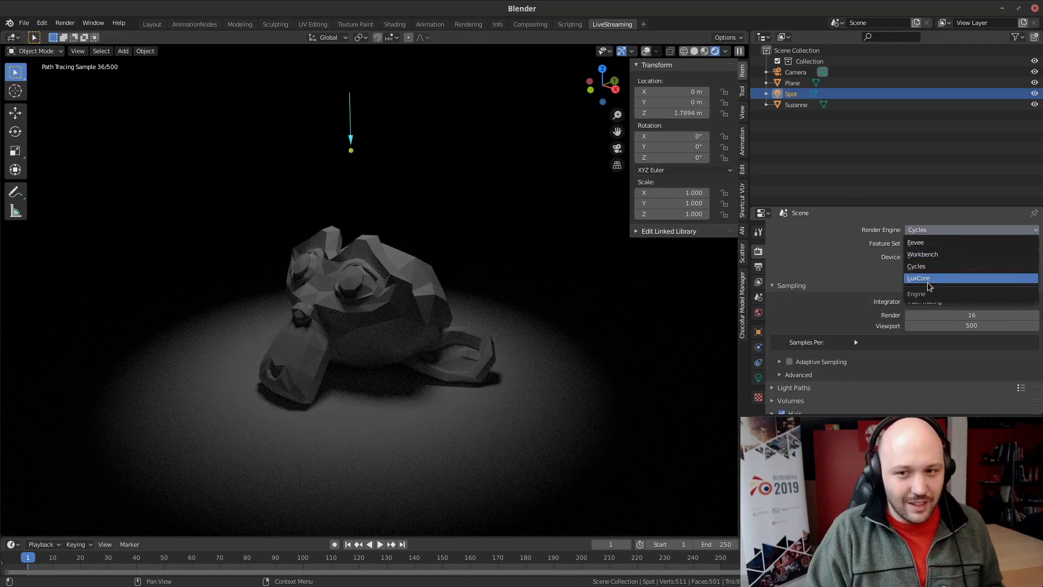
{"action": "left_click", "coordinate": [929, 278]}
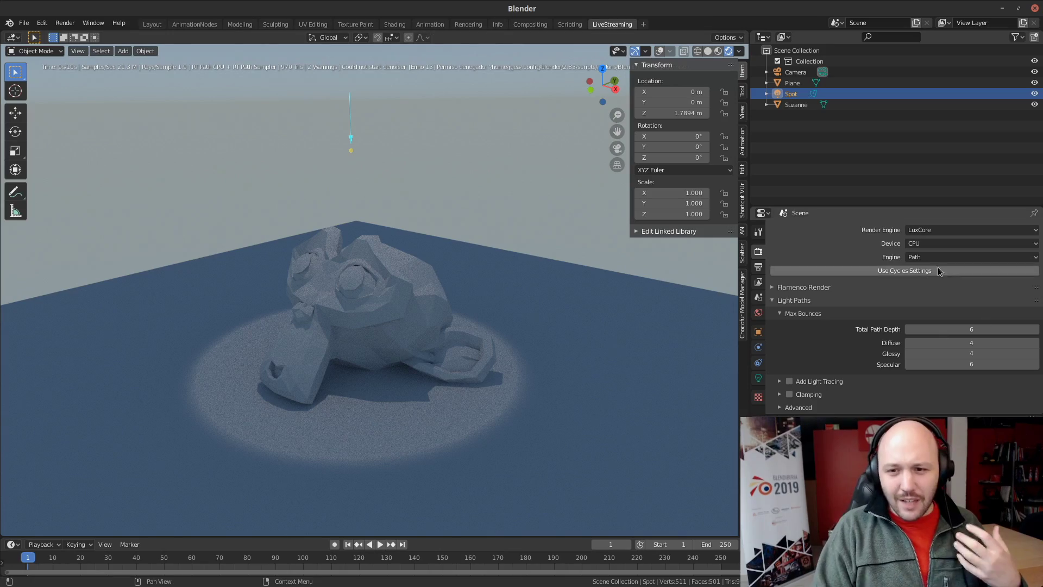
{"action": "middle_click_drag", "start_coordinate": [542, 286], "coordinate": [348, 326]}
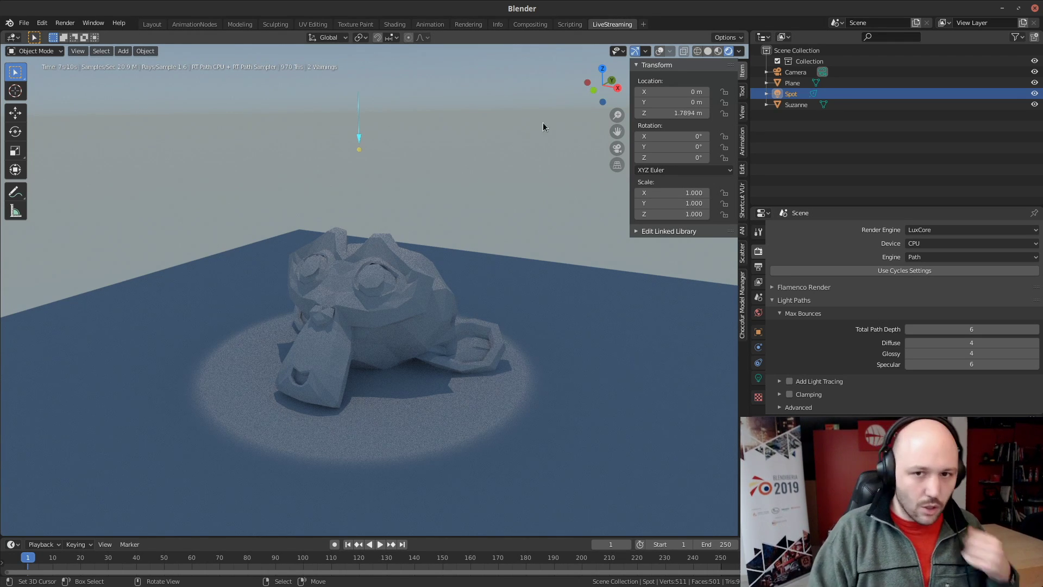
Return the viewport to solid shading and delete the monkey head from the scene
{"action": "left_click", "coordinate": [708, 51]}
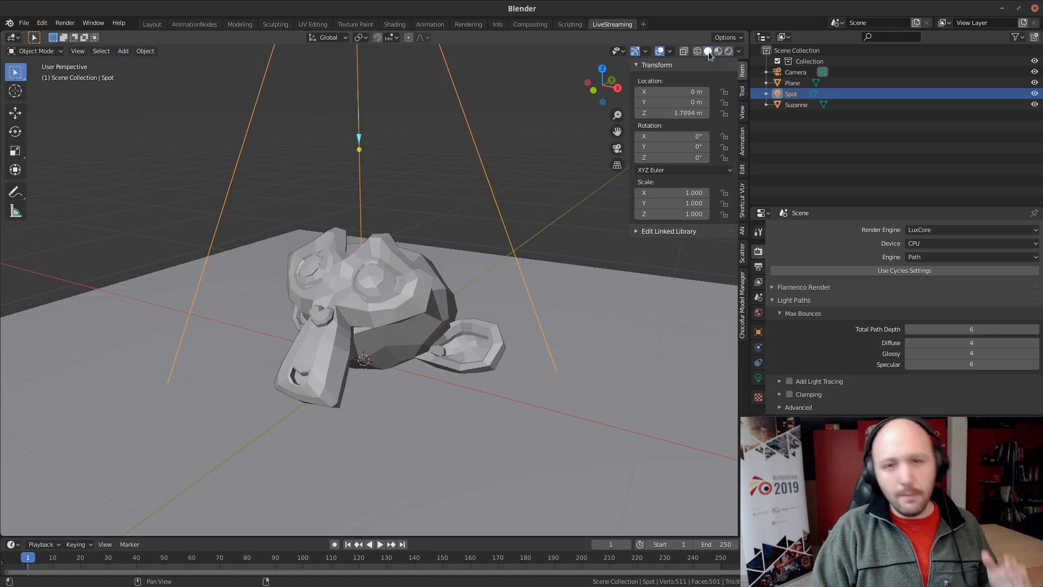
{"action": "scroll", "coordinate": [423, 303], "scroll_direction": "down", "scroll_amount": 4}
{"action": "right_click", "coordinate": [387, 297]}
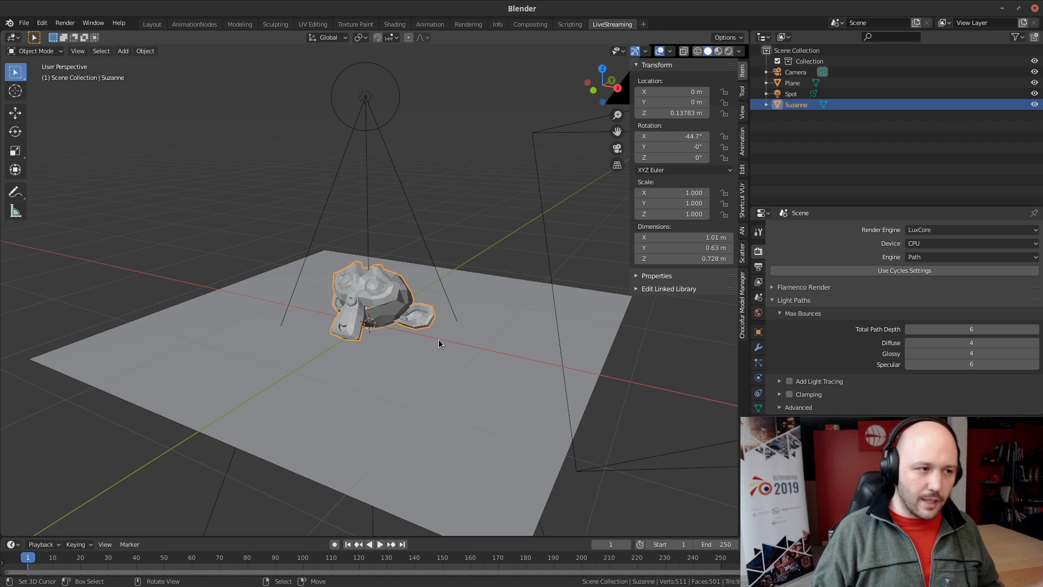
{"action": "scroll", "coordinate": [446, 334], "scroll_direction": "down", "scroll_amount": 4}
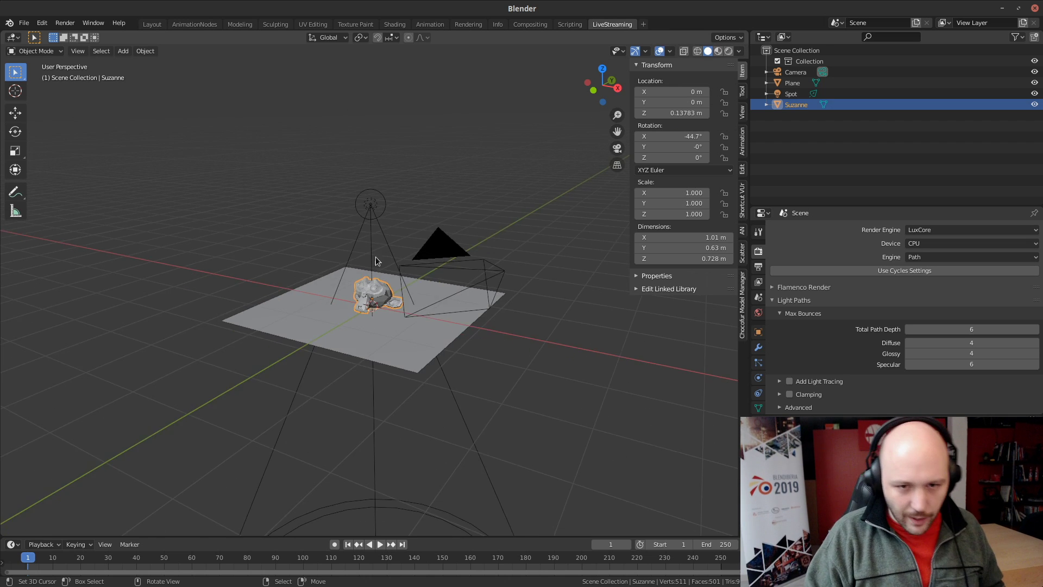
{"action": "middle_click_drag", "start_coordinate": [393, 316], "coordinate": [375, 299]}
{"action": "key", "text": "x"}
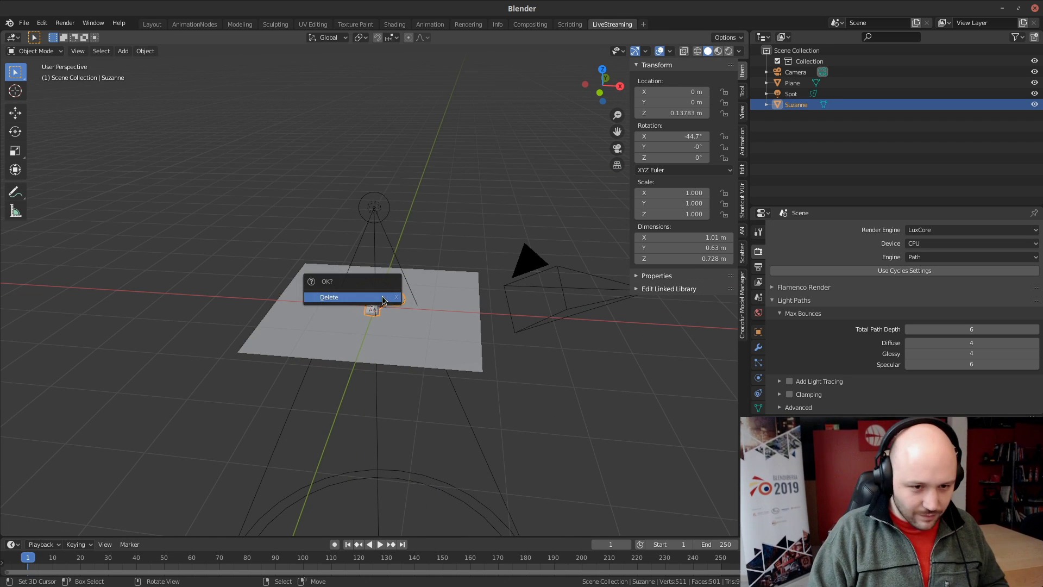
{"action": "left_click", "coordinate": [369, 298]}
Scale the ground plane up uniformly to about 59 m per side
{"action": "right_click", "coordinate": [417, 334]}
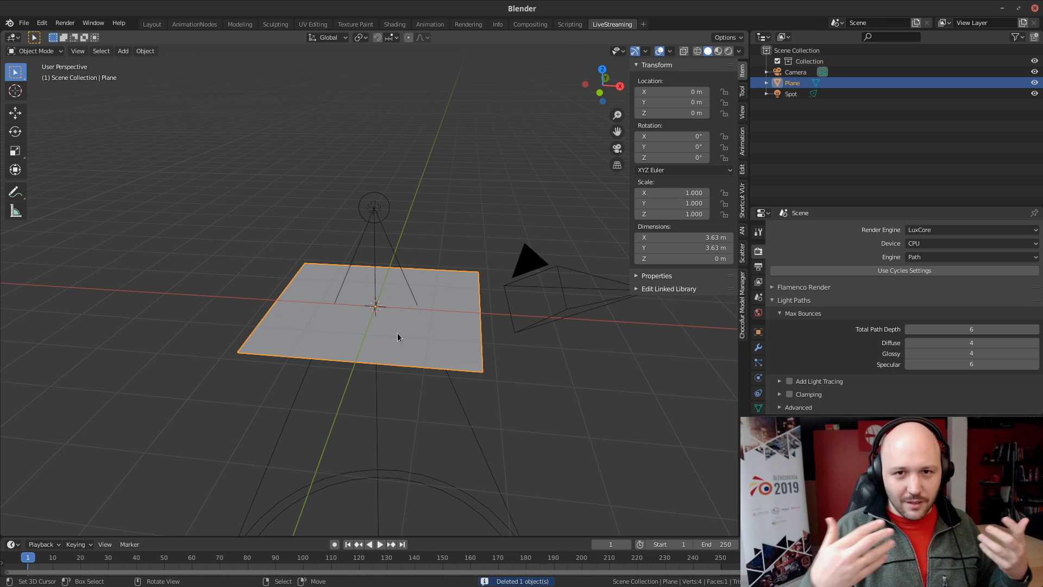
{"action": "scroll", "coordinate": [397, 336], "scroll_direction": "down", "scroll_amount": 2}
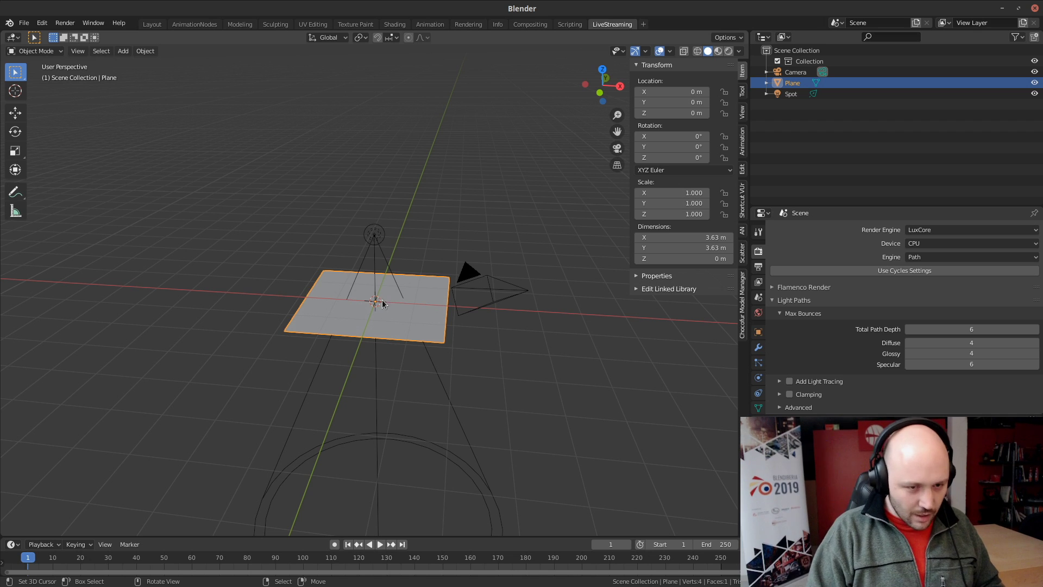
{"action": "key", "text": "s"}
{"action": "left_click", "coordinate": [478, 358]}
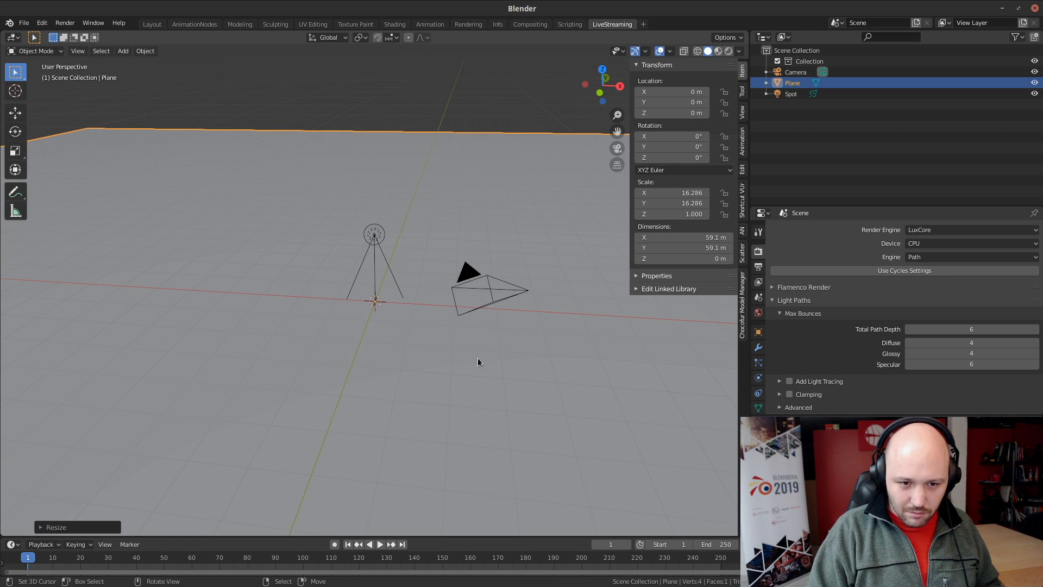
{"action": "key", "text": "ctrl+a"}
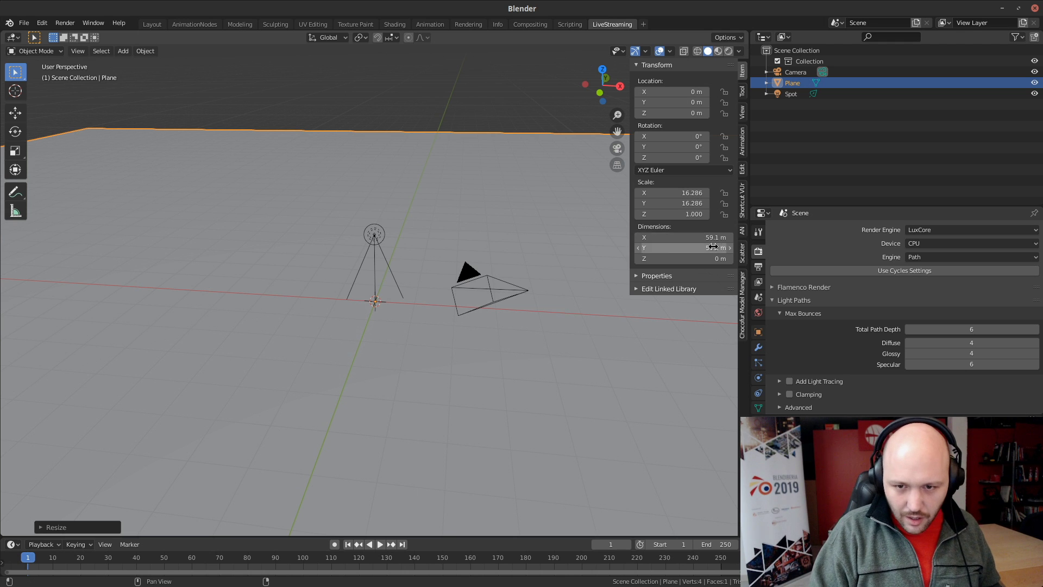
Set the ground plane's X and Y dimensions to 100 m and apply its scale
{"action": "double_click", "coordinate": [687, 237]}
{"action": "type", "text": "100"}
{"action": "key", "text": "Tab"}
{"action": "type", "text": "1"}
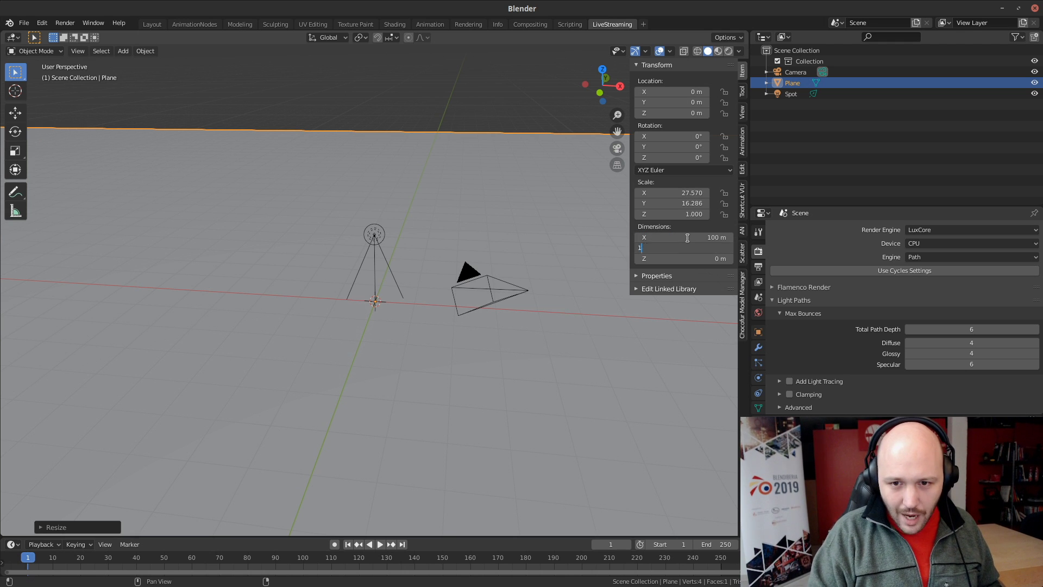
{"action": "type", "text": "00"}
{"action": "key", "text": "Return"}
{"action": "key", "text": "ctrl+a"}
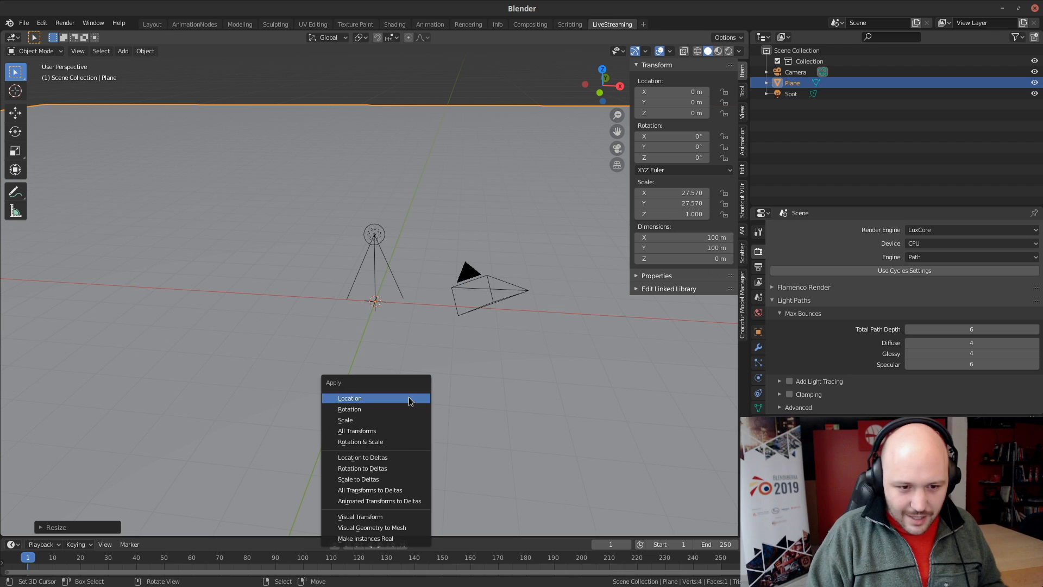
{"action": "left_click", "coordinate": [361, 420]}
Delete the spot light above the plane and set the render engine to Cycles
{"action": "scroll", "coordinate": [379, 347], "scroll_direction": "down", "scroll_amount": 4}
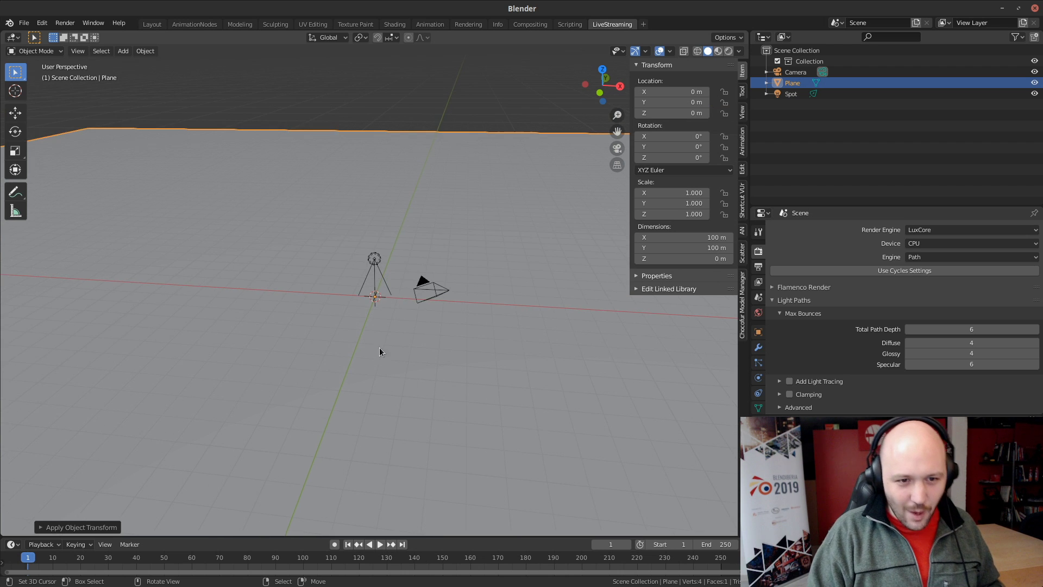
{"action": "left_click", "coordinate": [375, 257]}
{"action": "key", "text": "Delete"}
{"action": "scroll", "coordinate": [461, 326], "scroll_direction": "up", "scroll_amount": 4}
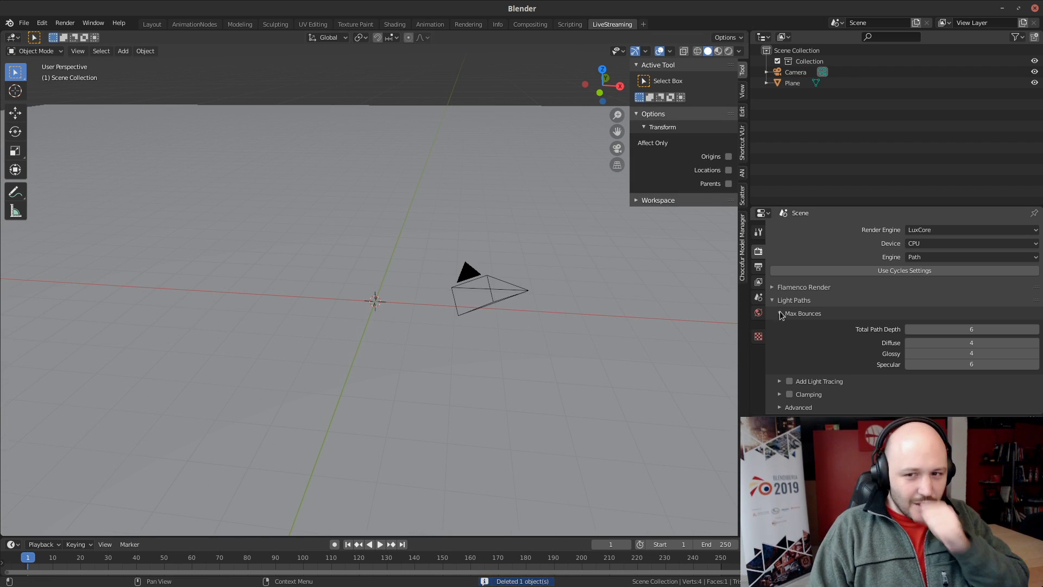
{"action": "left_click", "coordinate": [928, 230]}
{"action": "left_click", "coordinate": [930, 273]}
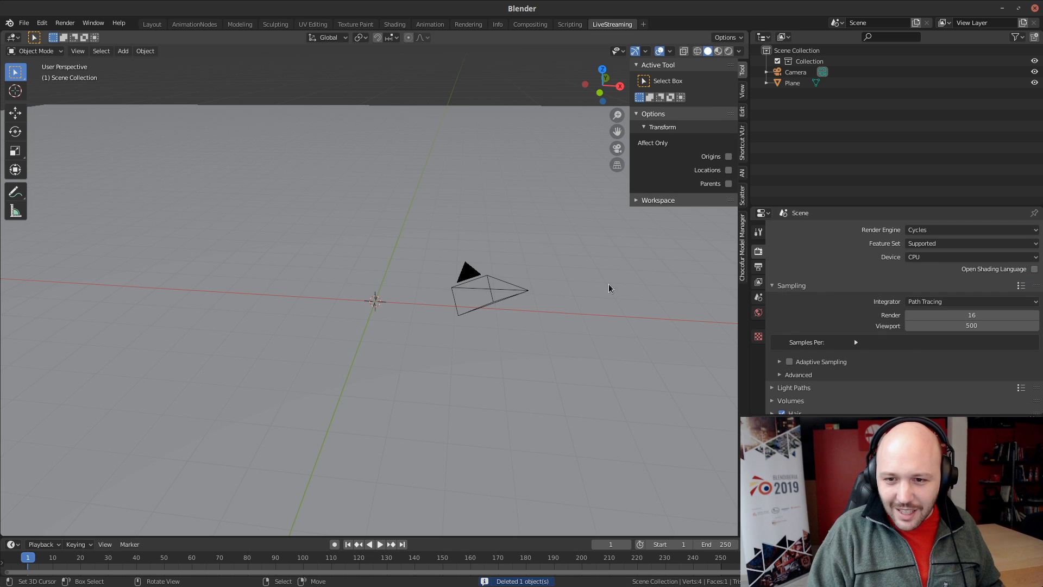
Add a new particle system to the ground plane and check which render engine is active
{"action": "left_click", "coordinate": [710, 357]}
{"action": "left_click", "coordinate": [758, 363]}
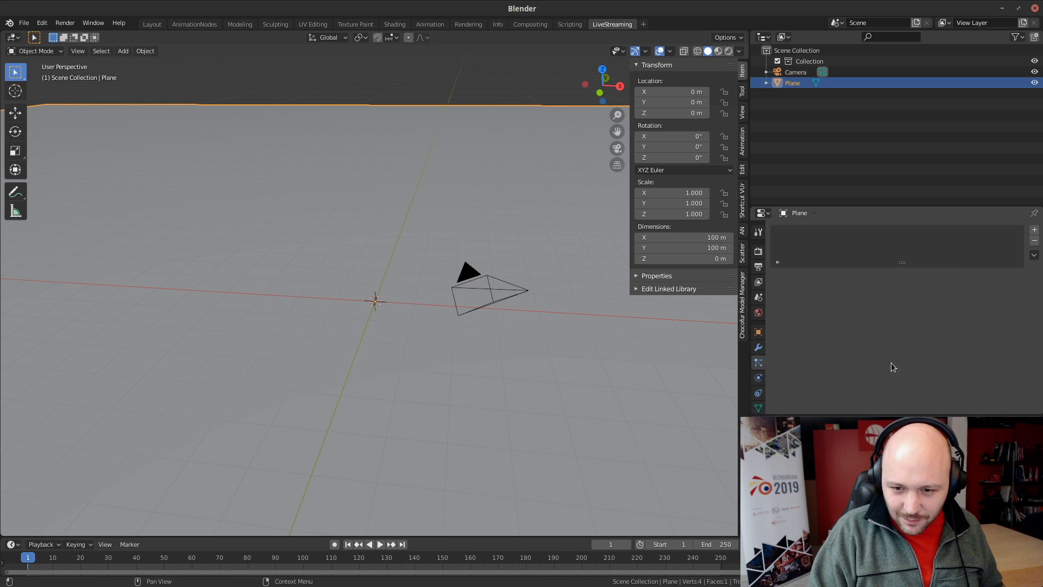
{"action": "left_click", "coordinate": [1034, 229]}
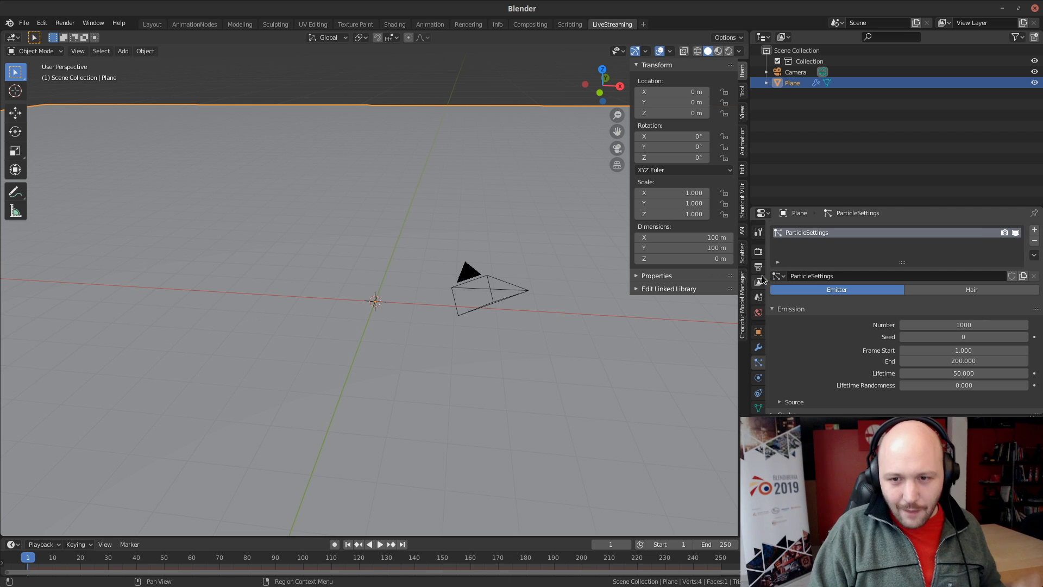
{"action": "left_click", "coordinate": [758, 251]}
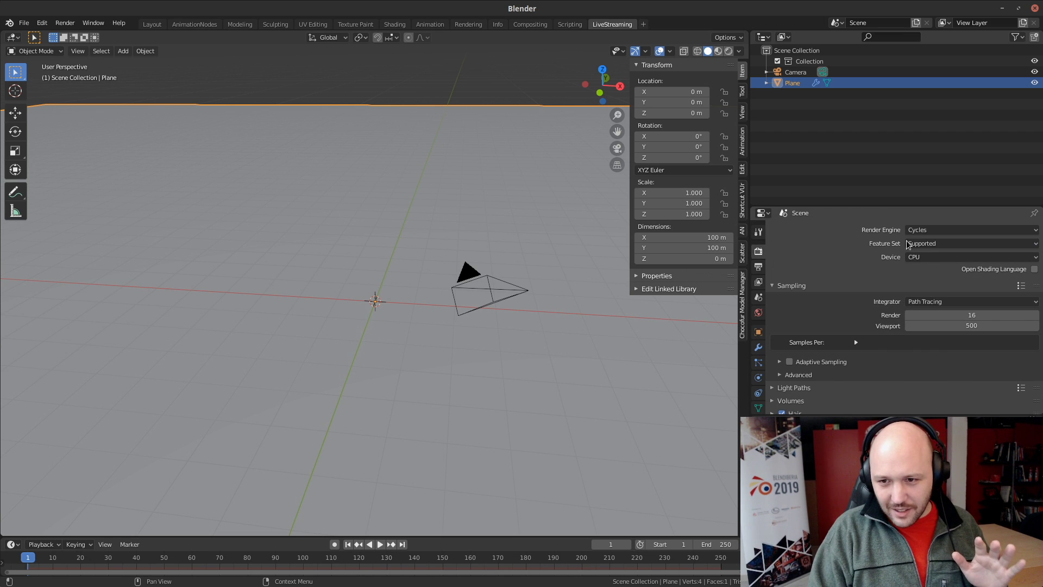
{"action": "left_click", "coordinate": [758, 363]}
Set the end frame of the plane's particle emission to 1
{"action": "scroll", "coordinate": [459, 380], "scroll_direction": "down", "scroll_amount": 2}
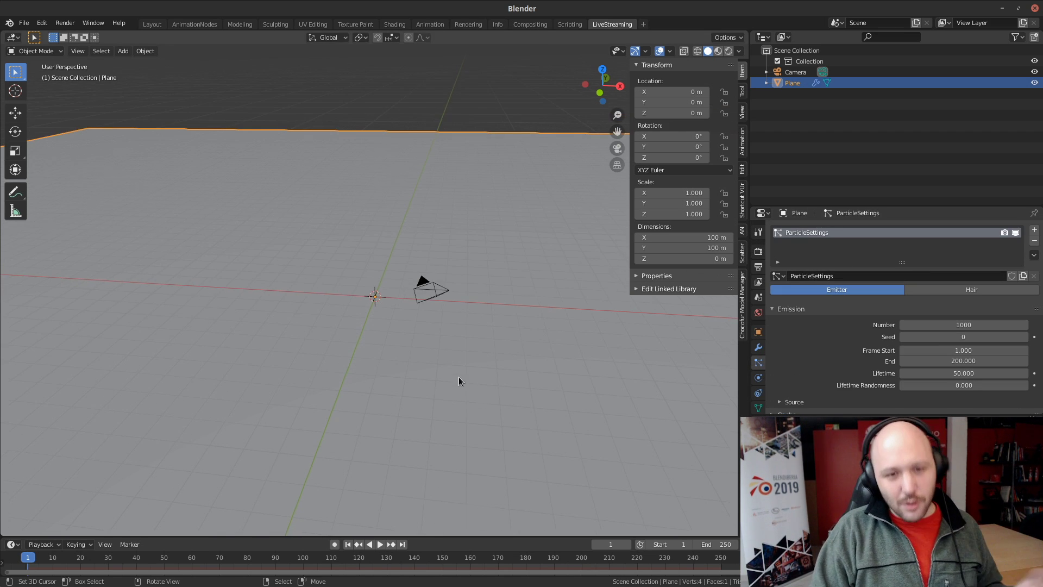
{"action": "left_click", "coordinate": [960, 360]}
{"action": "type", "text": "1"}
{"action": "key", "text": "Return"}
{"action": "scroll", "coordinate": [889, 369], "scroll_direction": "down", "scroll_amount": 5}
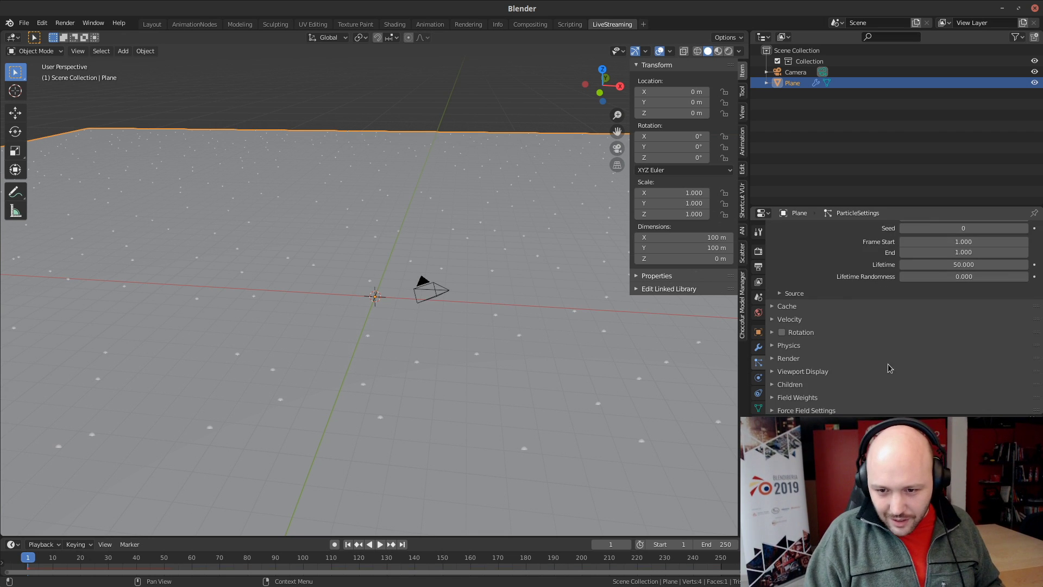
Examine the particle system's velocity and physics settings, including the available physics types
{"action": "scroll", "coordinate": [889, 368], "scroll_direction": "down", "scroll_amount": 1}
{"action": "left_click", "coordinate": [790, 324]}
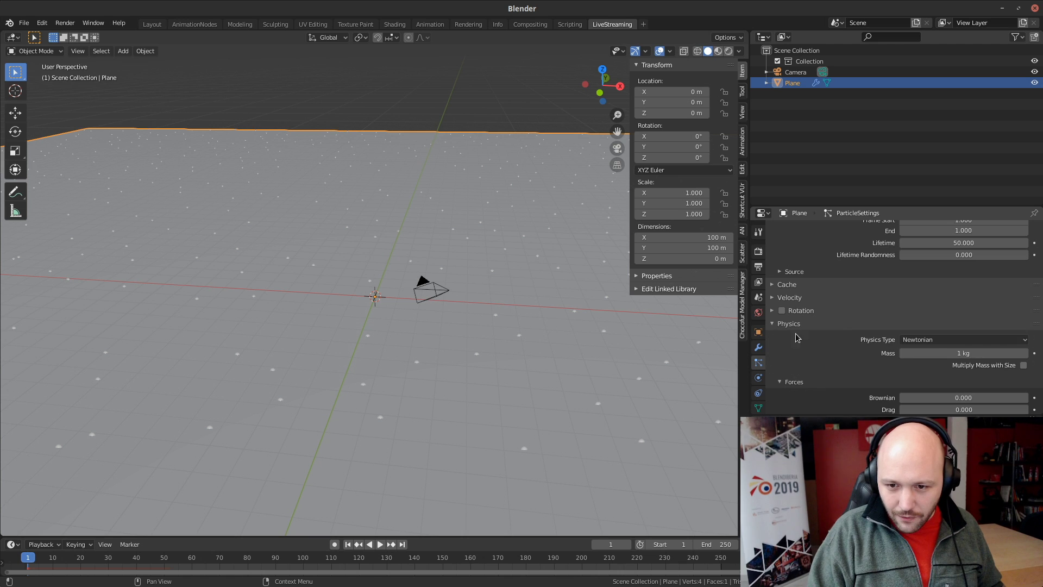
{"action": "left_click", "coordinate": [794, 325]}
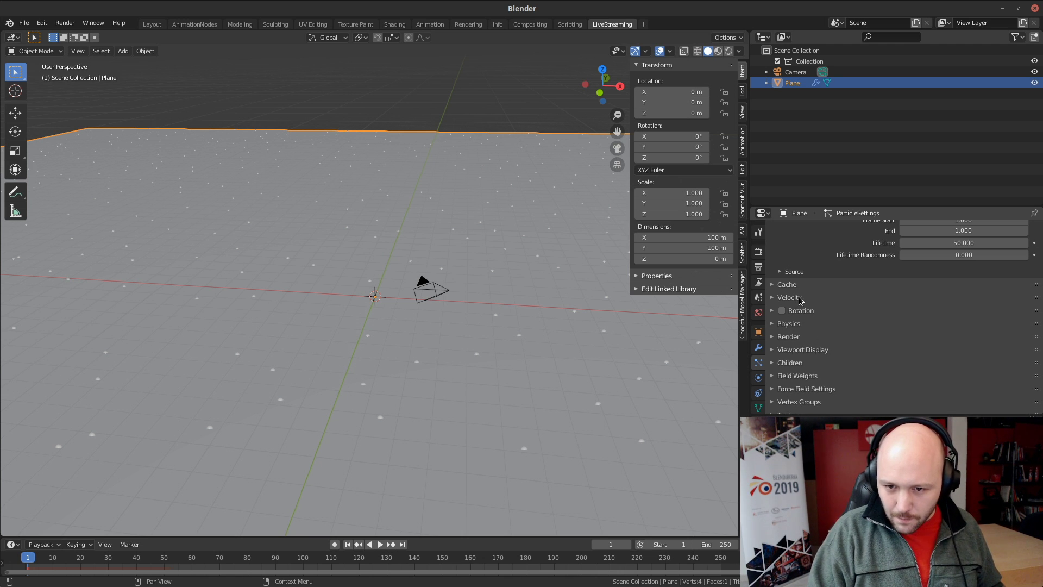
{"action": "left_click", "coordinate": [788, 297]}
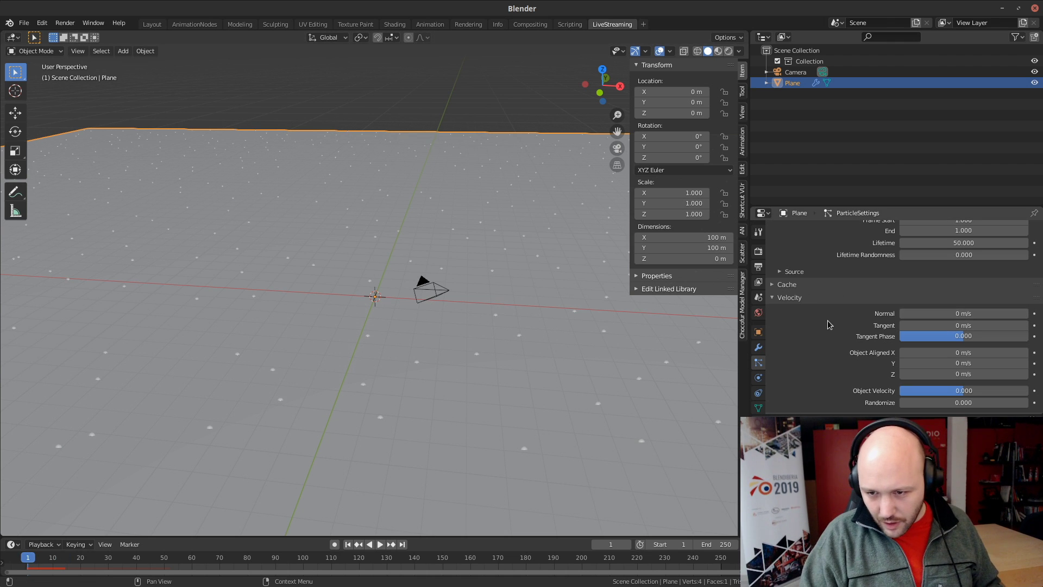
{"action": "scroll", "coordinate": [837, 336], "scroll_direction": "down", "scroll_amount": 5}
{"action": "scroll", "coordinate": [826, 340], "scroll_direction": "up", "scroll_amount": 1}
{"action": "scroll", "coordinate": [815, 331], "scroll_direction": "down", "scroll_amount": 1}
{"action": "left_click", "coordinate": [801, 324]}
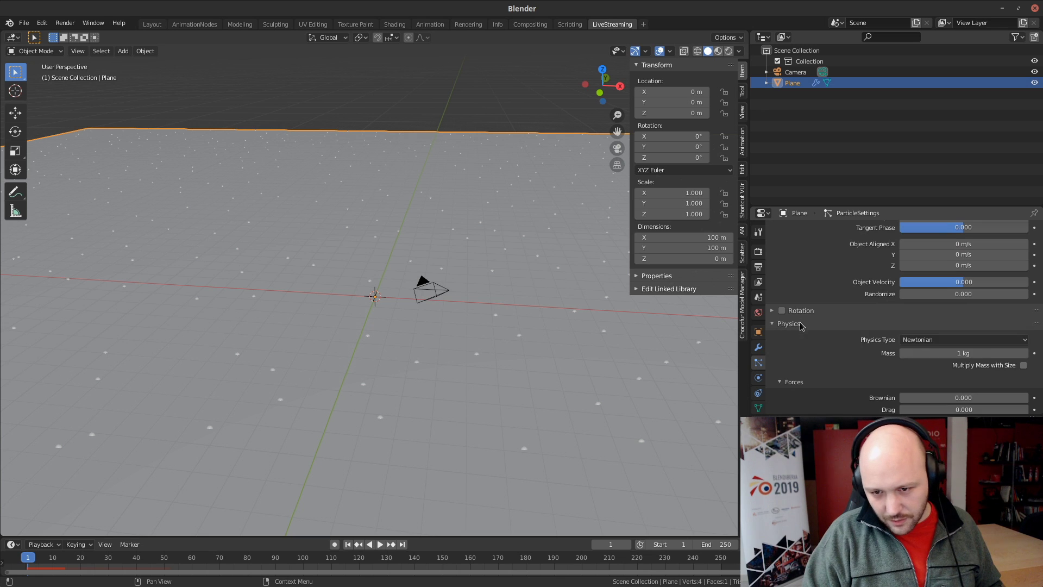
{"action": "left_click", "coordinate": [956, 339]}
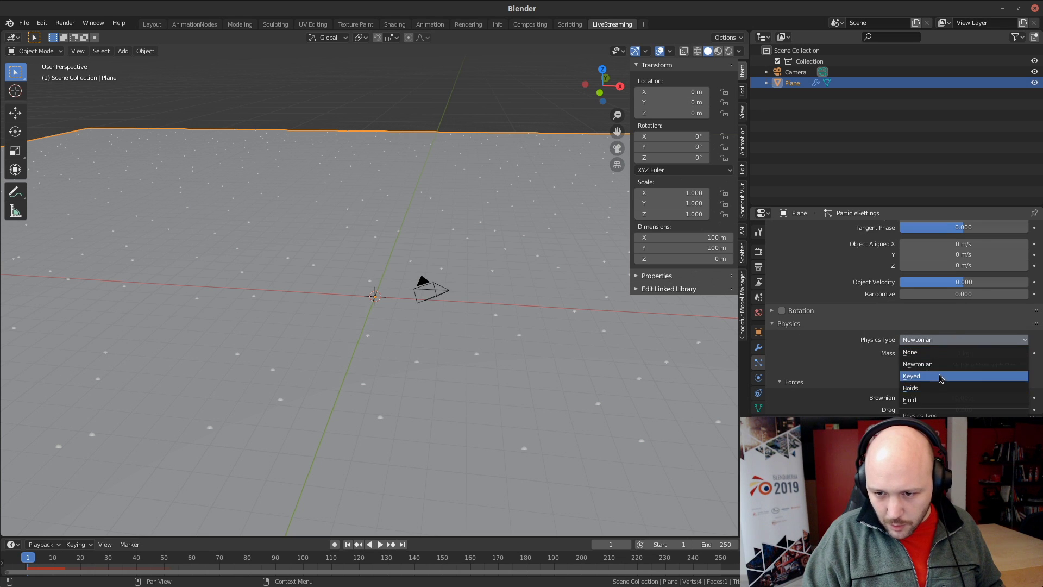
{"action": "scroll", "coordinate": [874, 413], "scroll_direction": "up", "scroll_amount": 15}
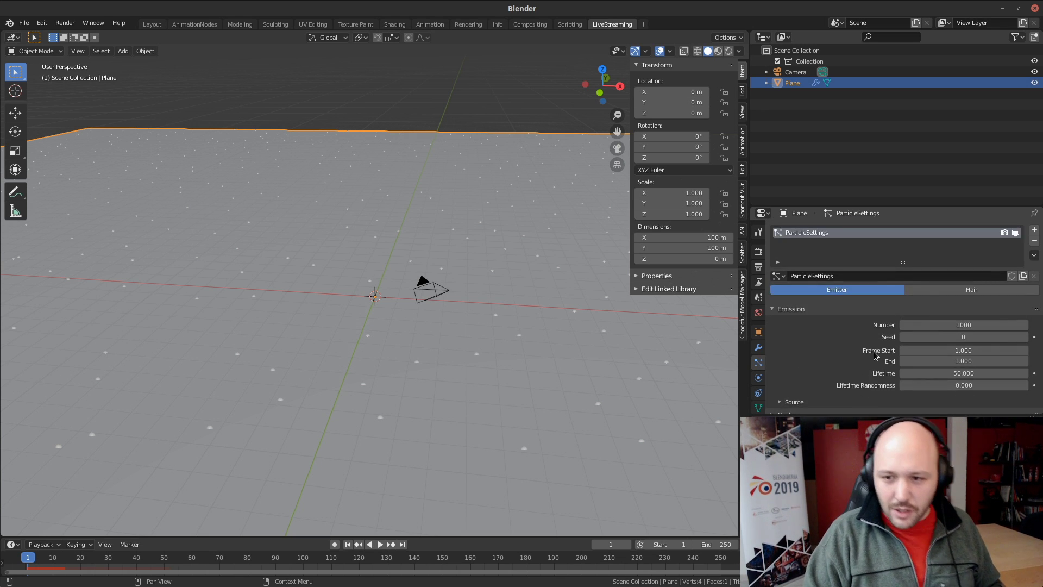
Try changing the plane's particle system type to Hair
{"action": "left_click", "coordinate": [944, 290]}
{"action": "scroll", "coordinate": [400, 263], "scroll_direction": "down", "scroll_amount": 2}
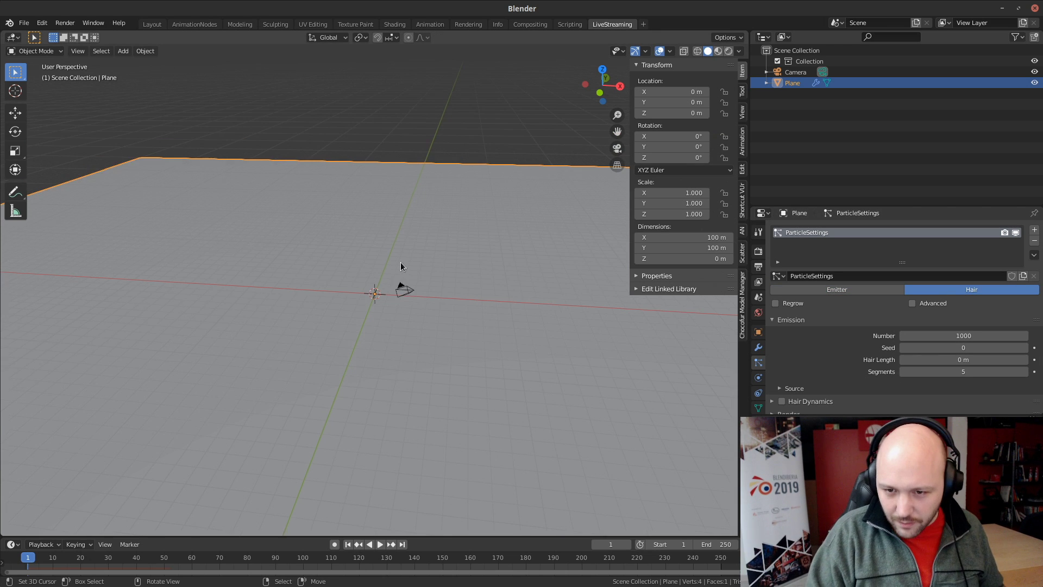
{"action": "middle_click_drag", "start_coordinate": [620, 320], "coordinate": [559, 304]}
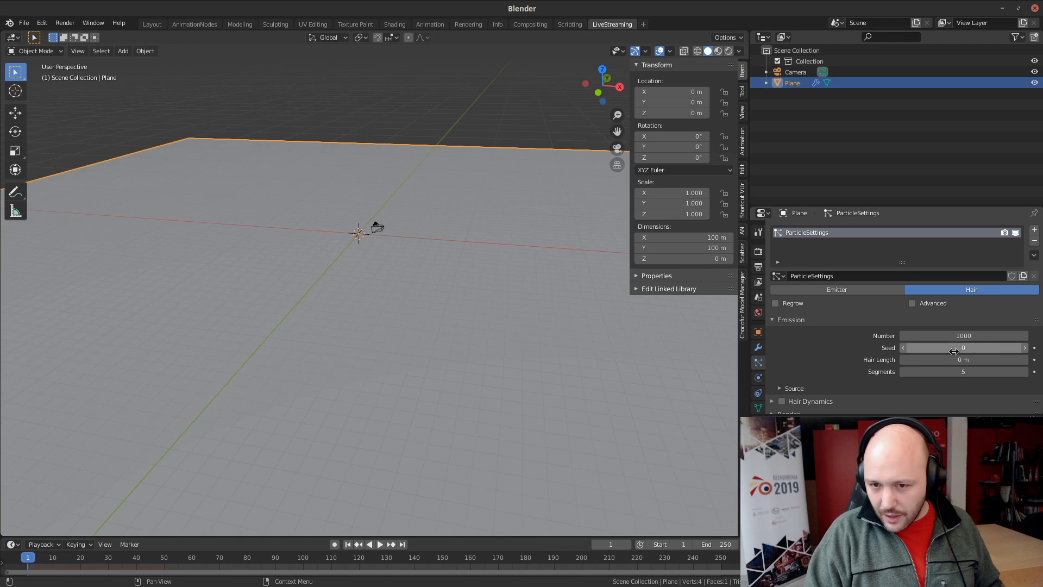
Set the particle system's emission number to 10000
{"action": "scroll", "coordinate": [924, 353], "scroll_direction": "down", "scroll_amount": 3}
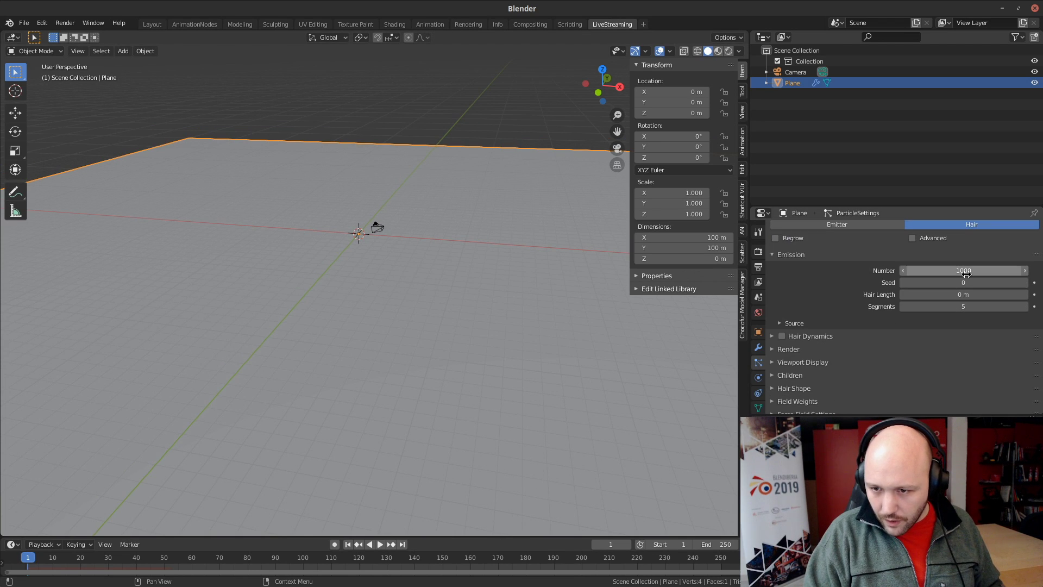
{"action": "left_click", "coordinate": [961, 271]}
{"action": "type", "text": "10000"}
{"action": "key", "text": "Return"}
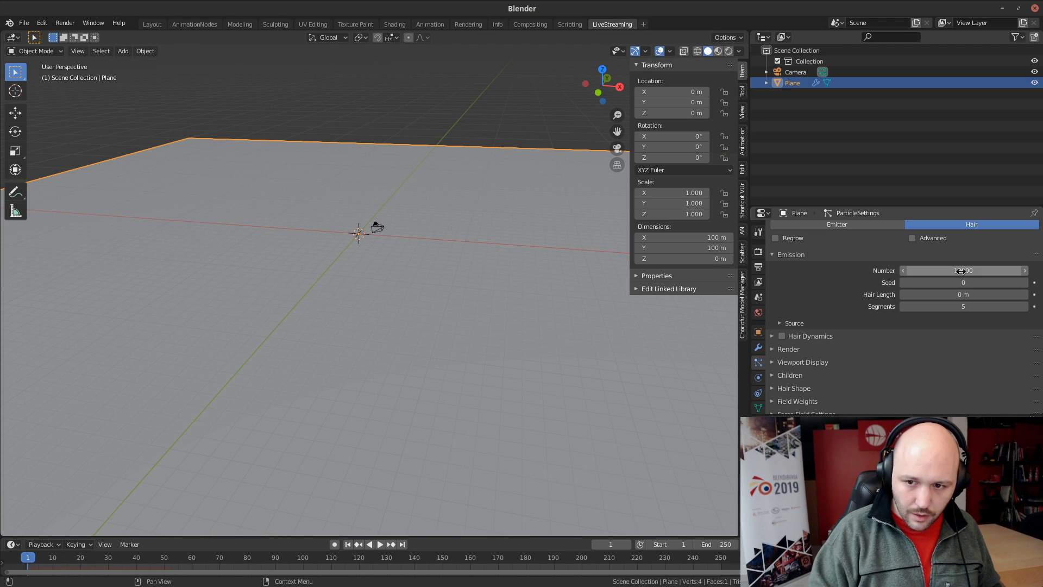
Look through the viewport overlay options and preview the plane in rendered shading, returning to solid shading
{"action": "middle_click_drag", "start_coordinate": [391, 304], "coordinate": [320, 280]}
{"action": "left_click", "coordinate": [671, 51]}
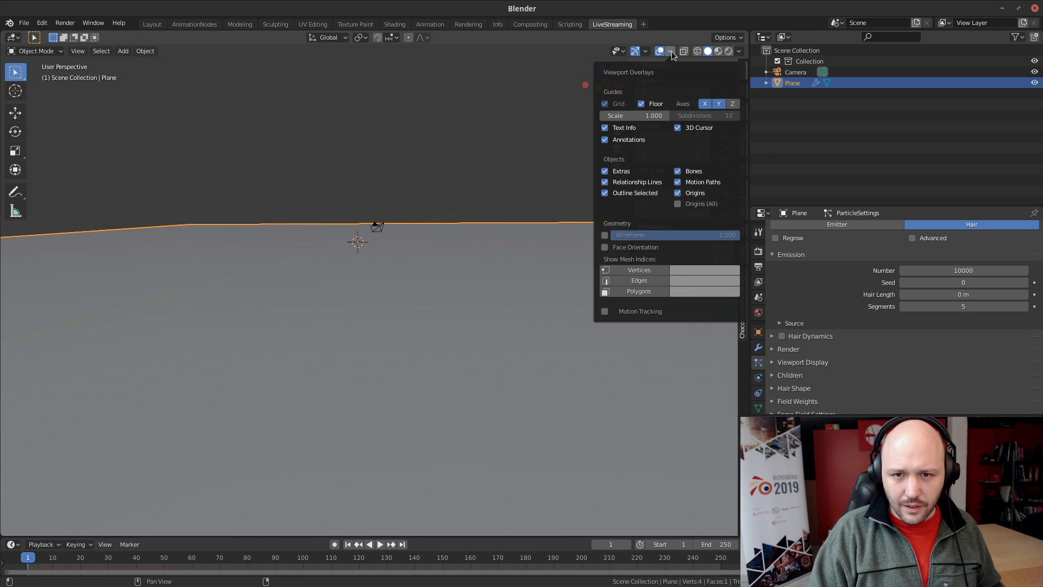
{"action": "scroll", "coordinate": [409, 263], "scroll_direction": "up", "scroll_amount": 3}
{"action": "middle_click_drag", "start_coordinate": [410, 262], "coordinate": [415, 276]}
{"action": "scroll", "coordinate": [415, 275], "scroll_direction": "down", "scroll_amount": 3}
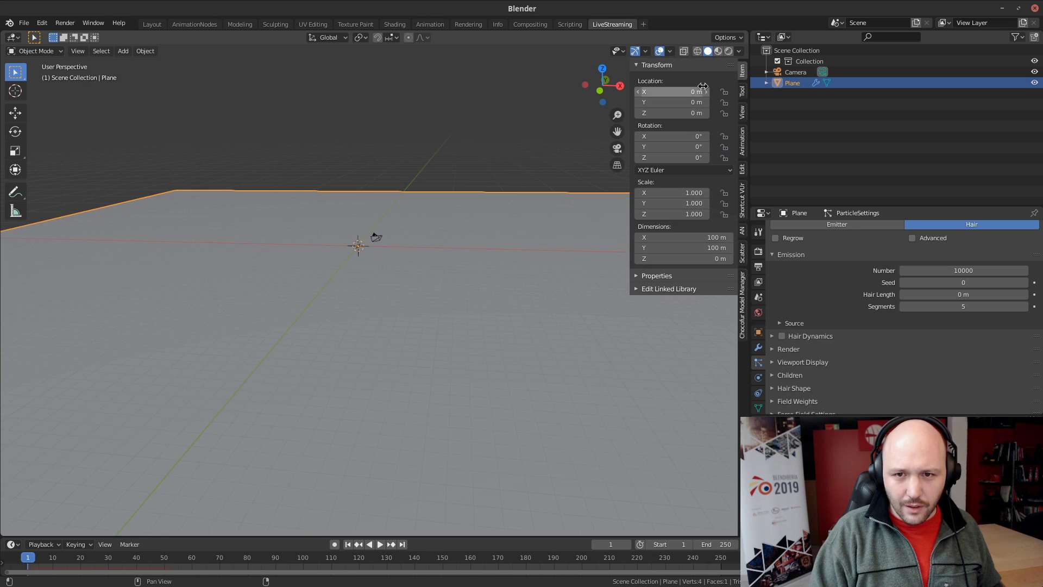
{"action": "left_click", "coordinate": [729, 51]}
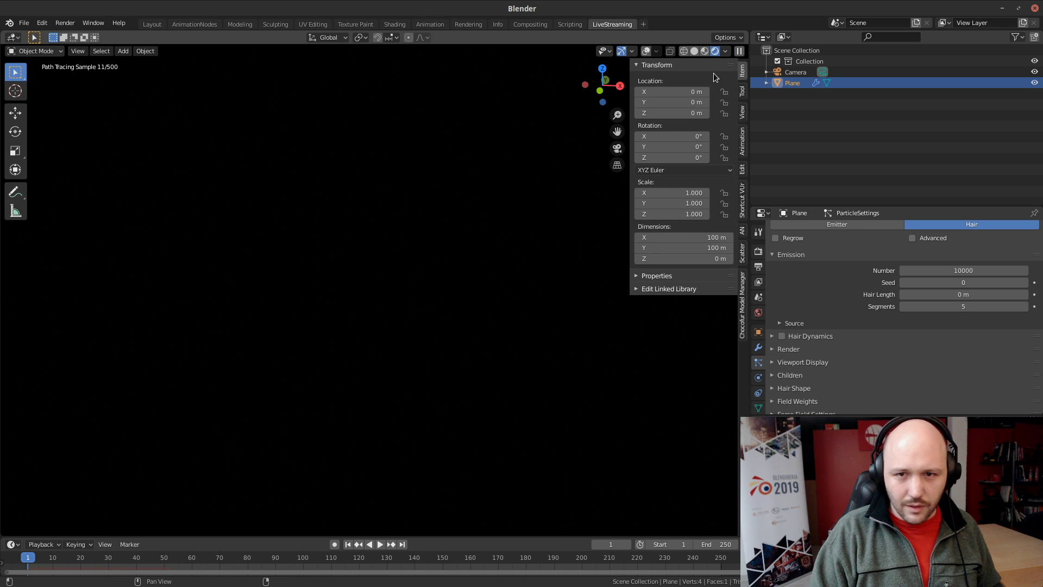
{"action": "left_click", "coordinate": [694, 51]}
Set the world background strength to 1 and check it briefly in rendered shading
{"action": "left_click", "coordinate": [758, 312]}
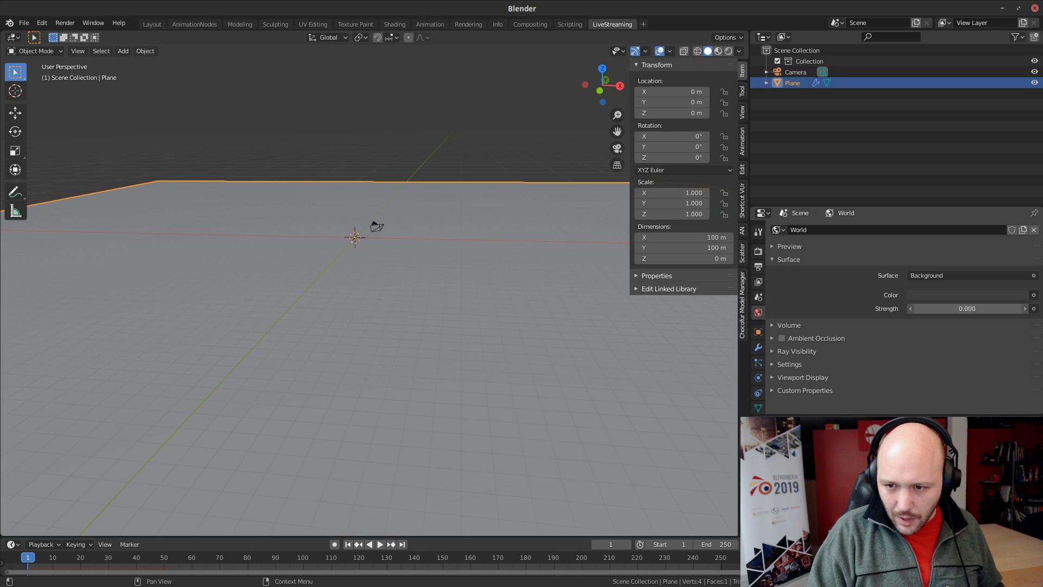
{"action": "left_click", "coordinate": [967, 308]}
{"action": "type", "text": "1"}
{"action": "key", "text": "Return"}
{"action": "left_click", "coordinate": [728, 51]}
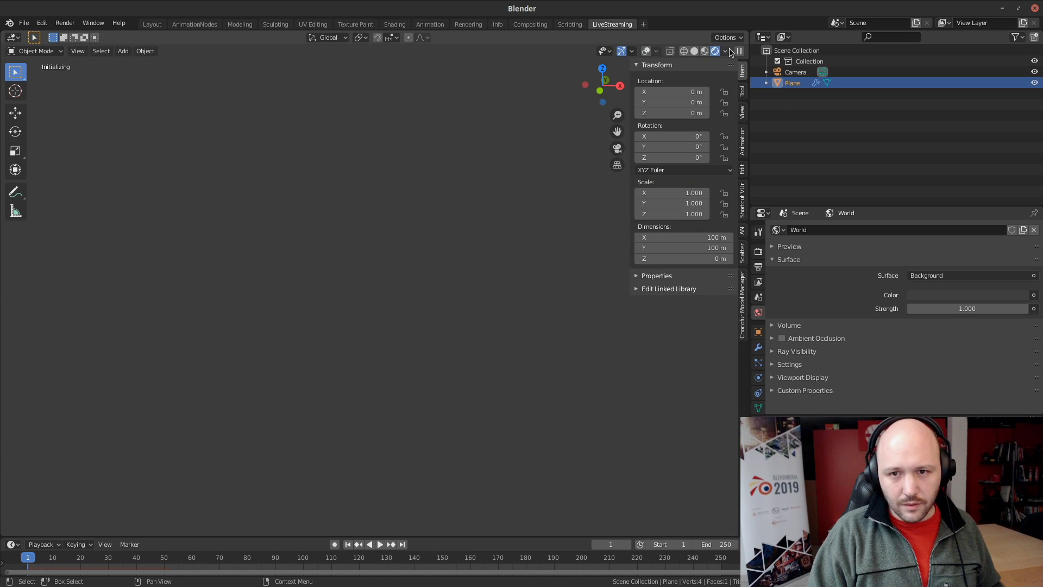
{"action": "left_click", "coordinate": [695, 51]}
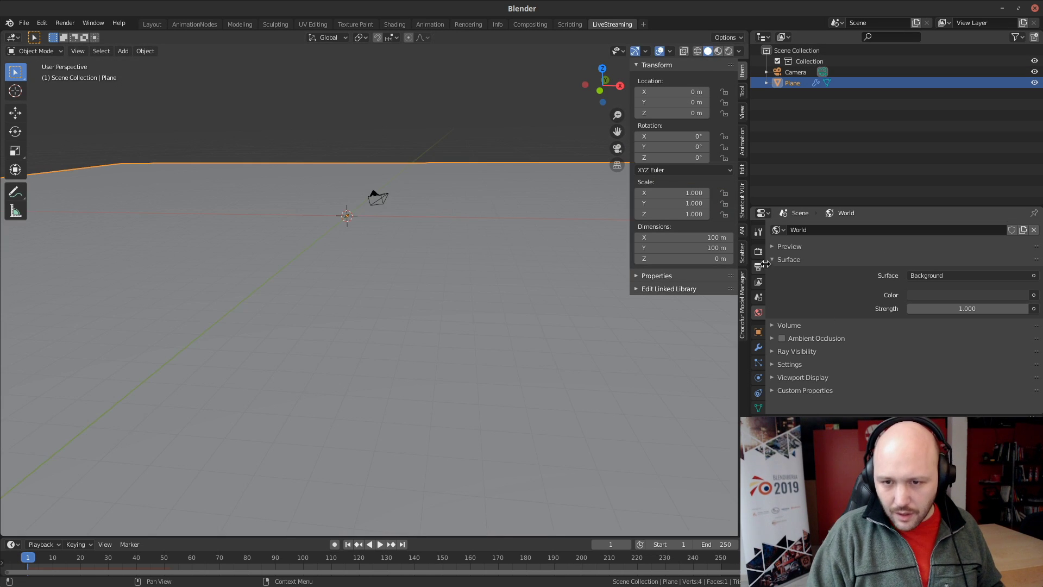
Switch the plane's particle system back to the Emitter type
{"action": "left_click", "coordinate": [758, 362]}
{"action": "scroll", "coordinate": [830, 312], "scroll_direction": "up", "scroll_amount": 3}
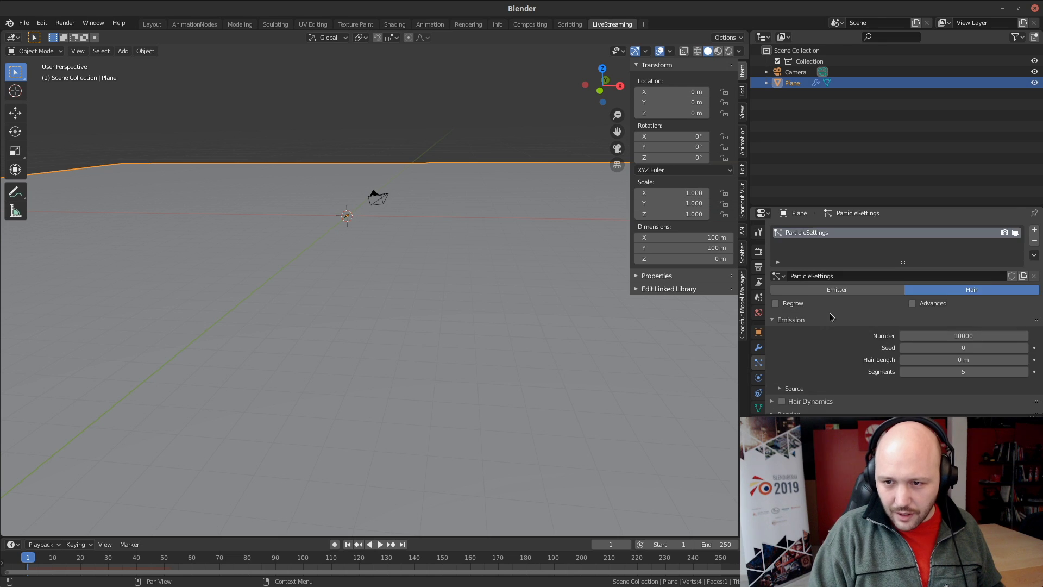
{"action": "left_click", "coordinate": [862, 288]}
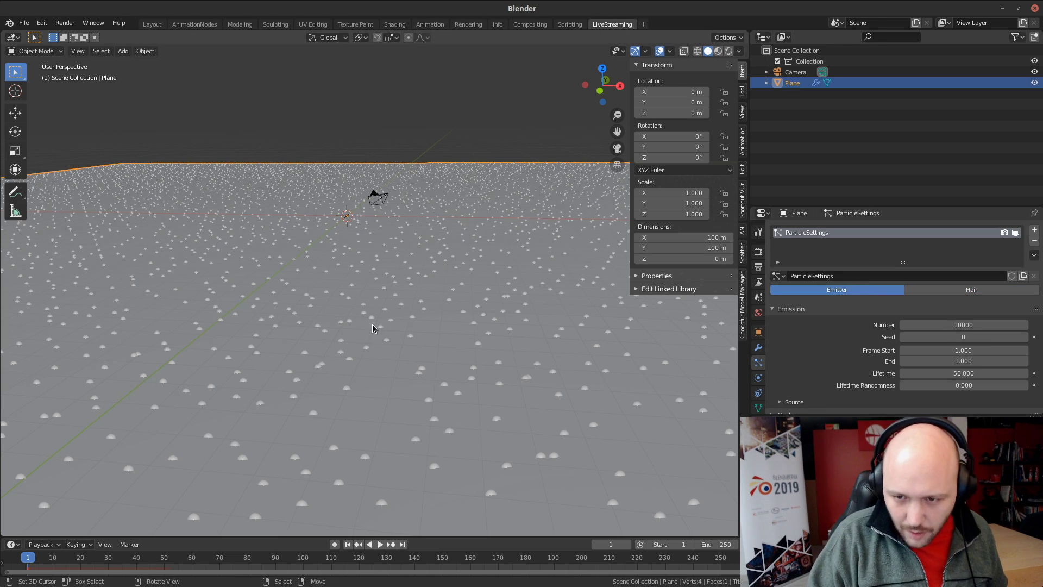
{"action": "scroll", "coordinate": [839, 297], "scroll_direction": "down", "scroll_amount": 2}
{"action": "middle_click_drag", "start_coordinate": [480, 318], "coordinate": [402, 326]}
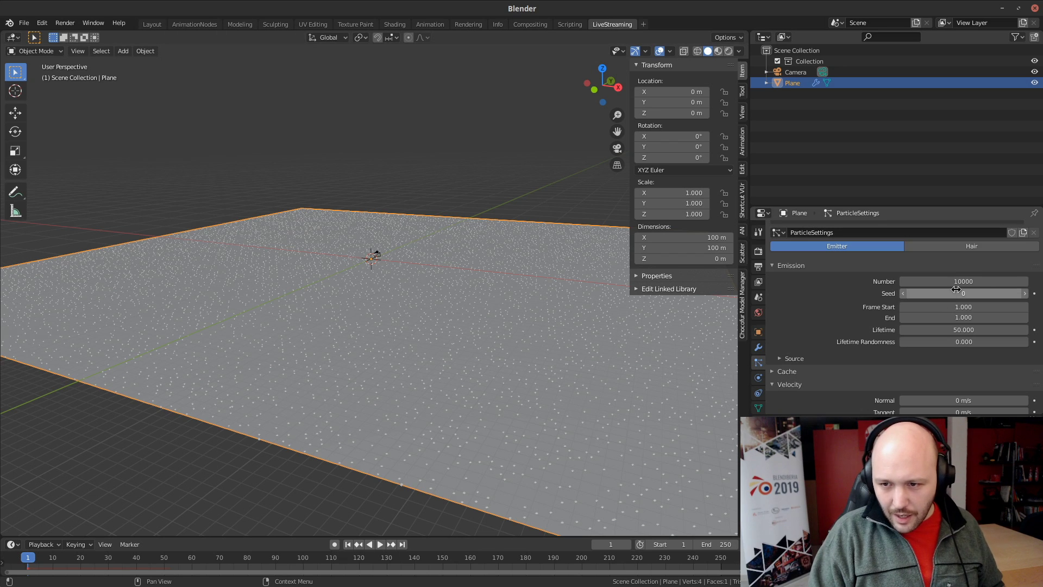
{"action": "left_click", "coordinate": [973, 282]}
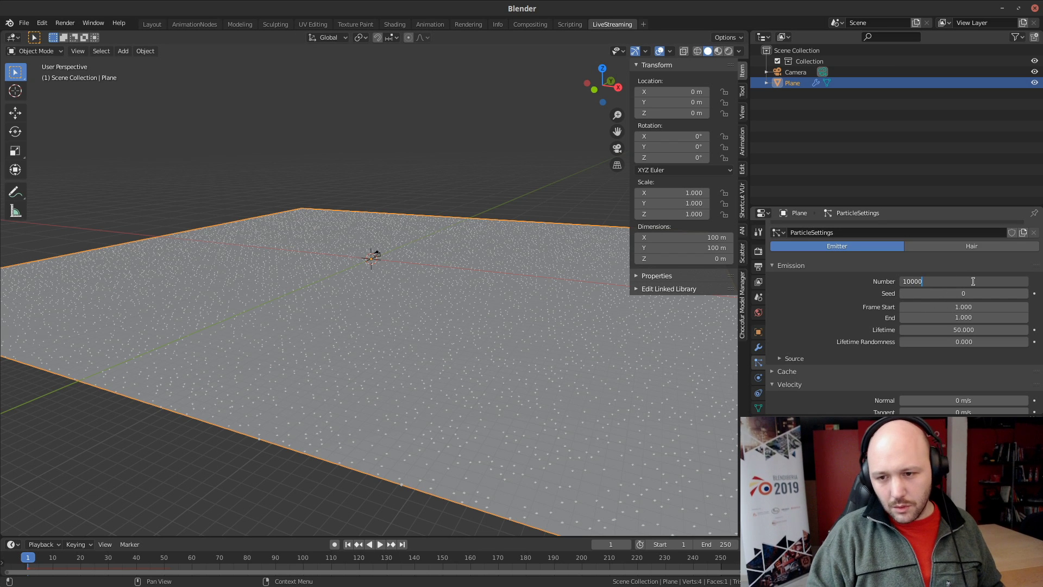
{"action": "key", "text": "Return"}
Add a monkey mesh at the scene's centre and reselect the ground plane
{"action": "middle_click_drag", "start_coordinate": [371, 252], "coordinate": [388, 257]}
{"action": "key", "text": "shift+a"}
{"action": "mouse_move", "coordinate": [388, 257]}
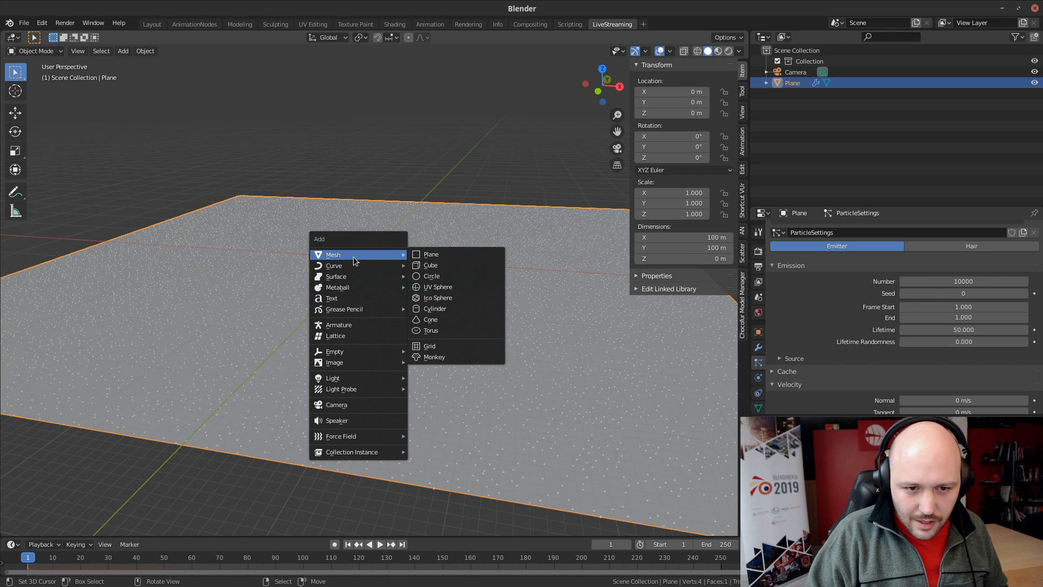
{"action": "left_click", "coordinate": [426, 359]}
{"action": "scroll", "coordinate": [391, 256], "scroll_direction": "up", "scroll_amount": 7}
{"action": "middle_click_drag", "start_coordinate": [390, 250], "coordinate": [380, 361], "text": "shift"}
{"action": "left_click", "coordinate": [503, 385]}
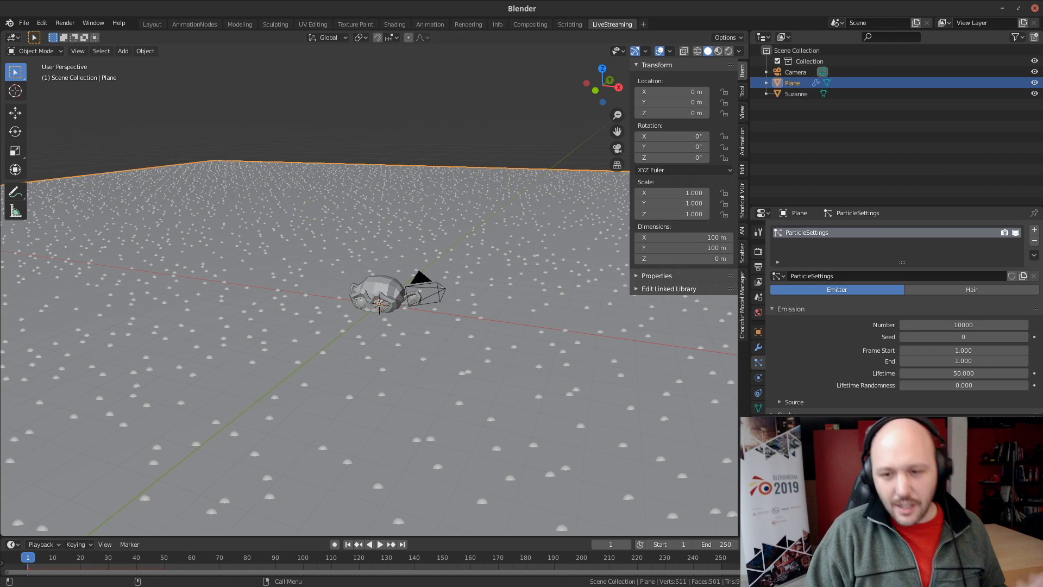
Render the plane's particles as Object, using the Suzanne mesh as the instance object
{"action": "scroll", "coordinate": [857, 334], "scroll_direction": "down", "scroll_amount": 15}
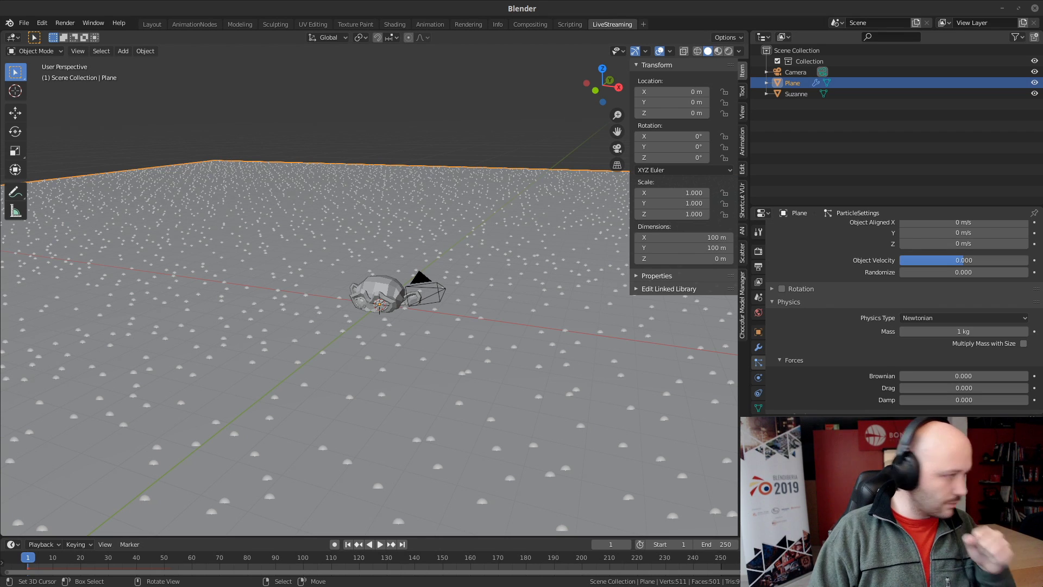
{"action": "scroll", "coordinate": [837, 331], "scroll_direction": "down", "scroll_amount": 7}
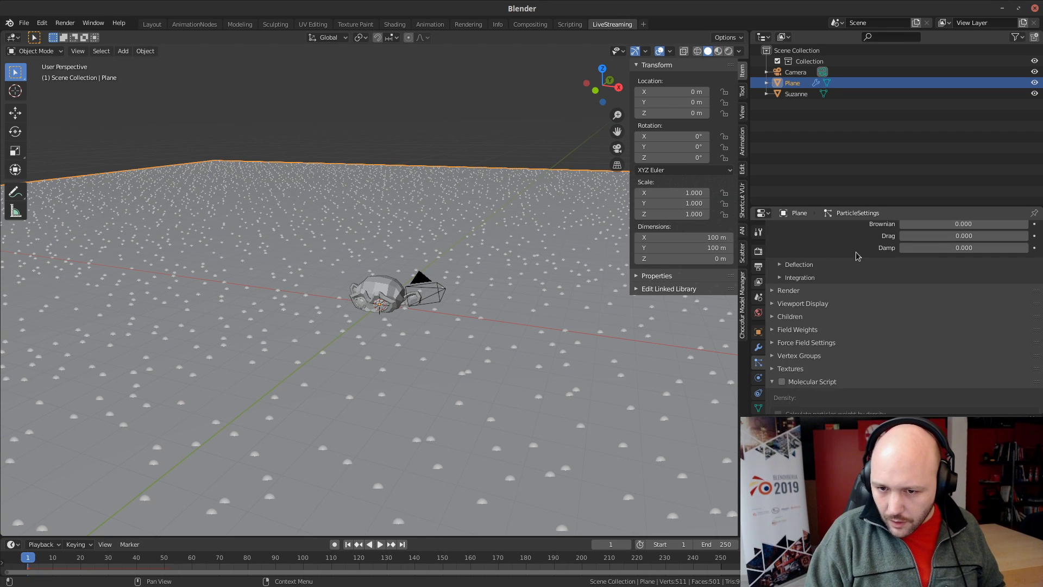
{"action": "left_click", "coordinate": [789, 291]}
{"action": "left_click", "coordinate": [934, 306]}
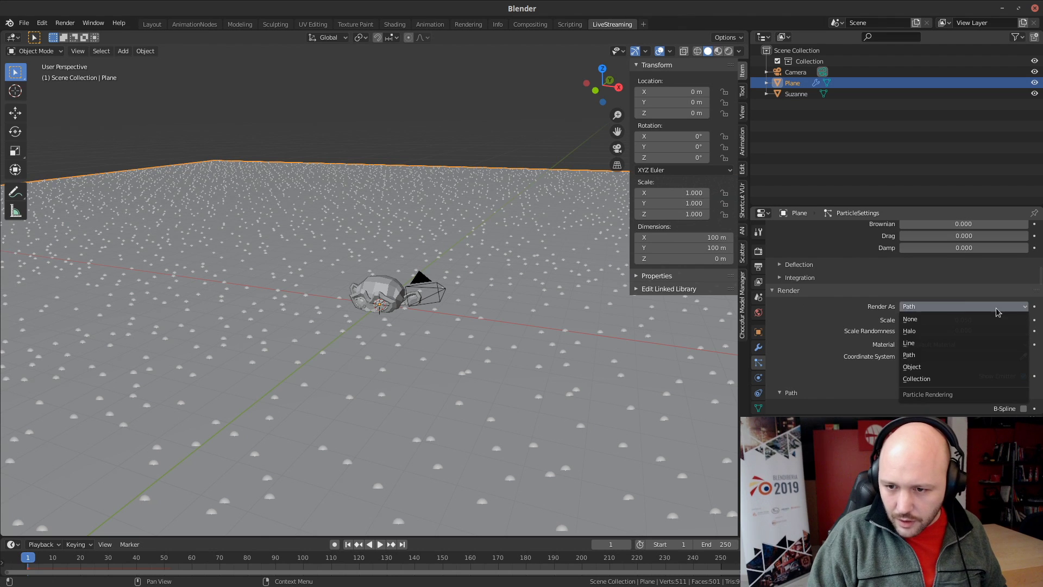
{"action": "left_click", "coordinate": [934, 368]}
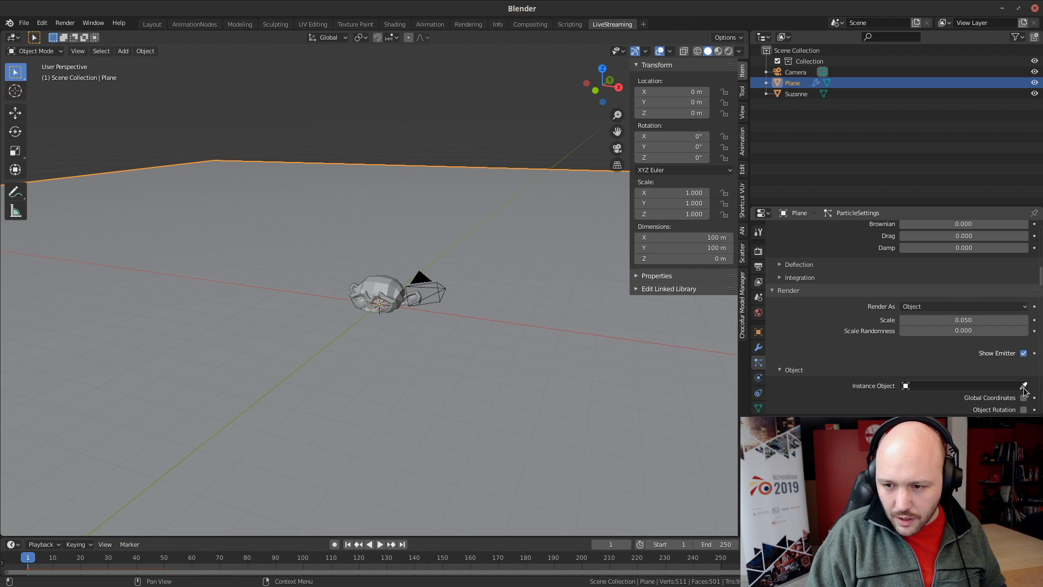
{"action": "left_click", "coordinate": [376, 295]}
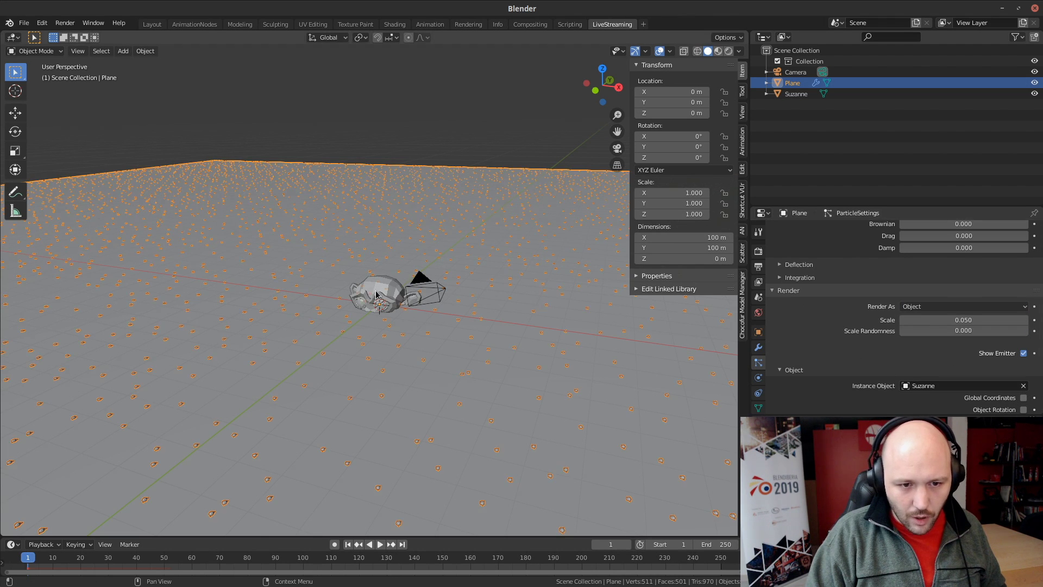
Try a scale of 1 for the particle instances
{"action": "scroll", "coordinate": [357, 413], "scroll_direction": "up", "scroll_amount": 3}
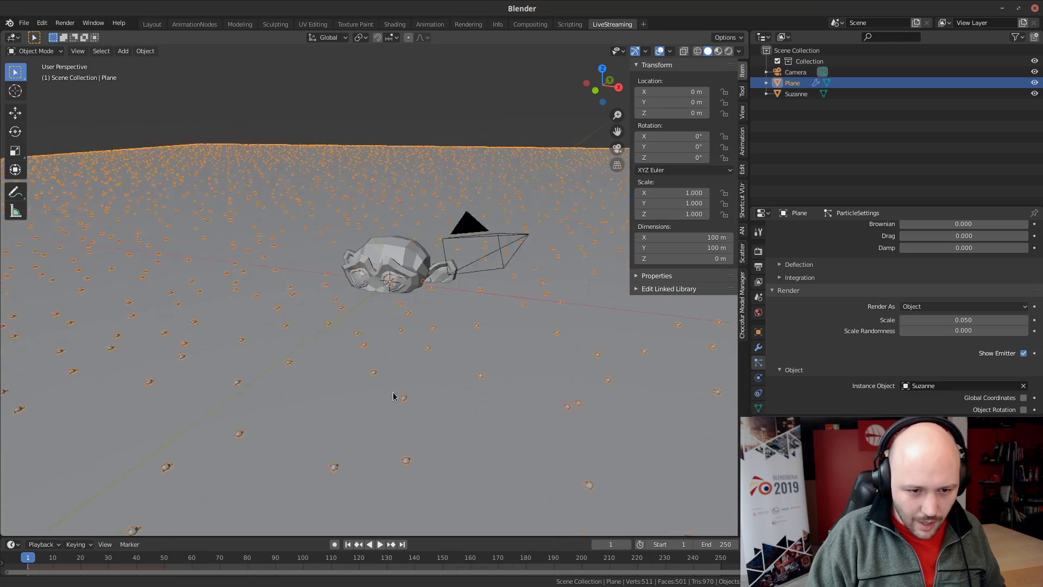
{"action": "left_click", "coordinate": [963, 321]}
{"action": "type", "text": "1"}
{"action": "key", "text": "Return"}
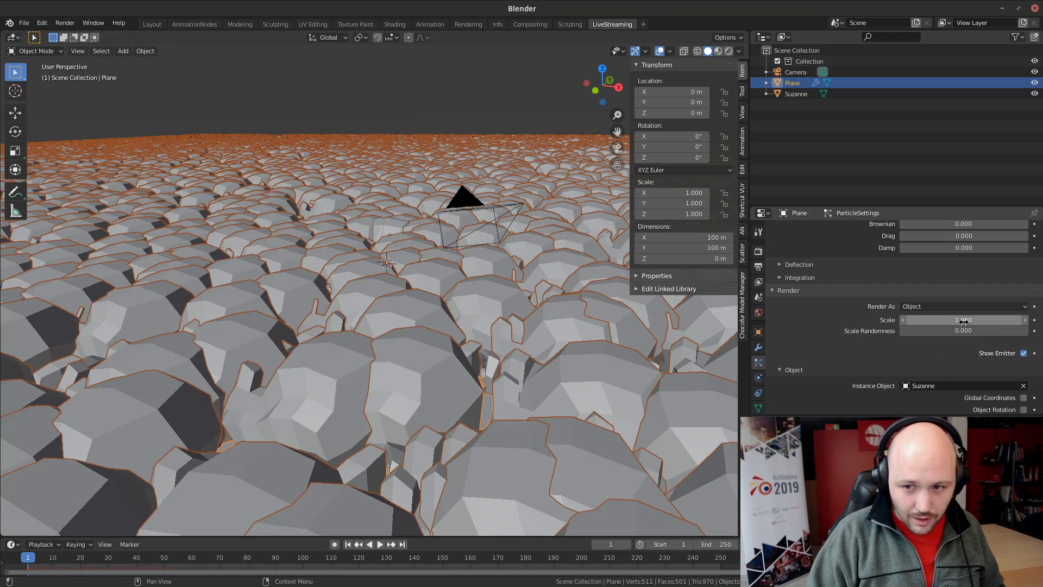
{"action": "scroll", "coordinate": [318, 262], "scroll_direction": "down", "scroll_amount": 4}
Set the particle instances' scale to 0.5
{"action": "left_click", "coordinate": [960, 322]}
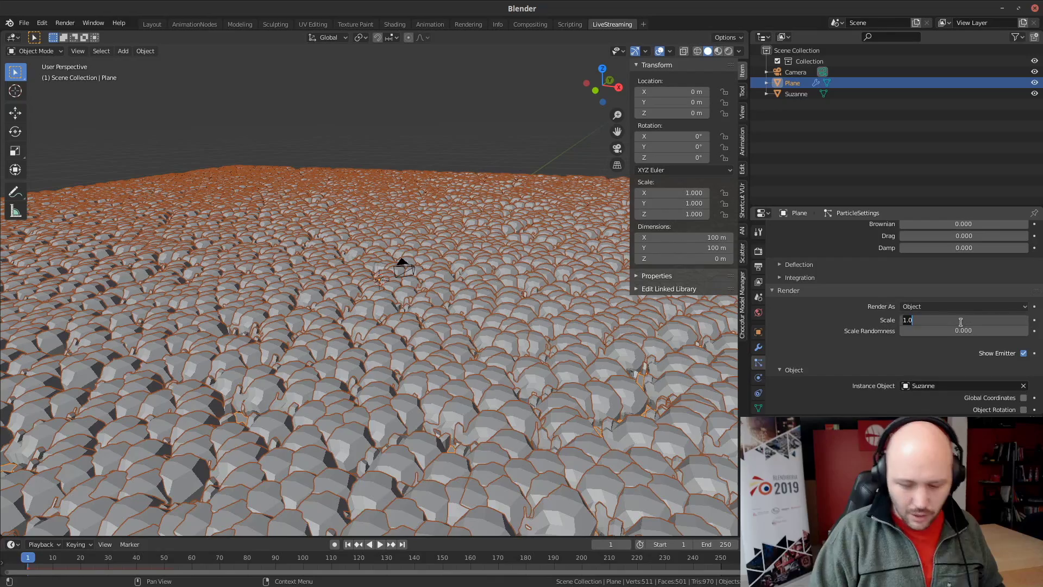
{"action": "type", "text": "."}
{"action": "key", "text": "Return"}
{"action": "key", "text": "Return"}
{"action": "key", "text": "ctrl+a"}
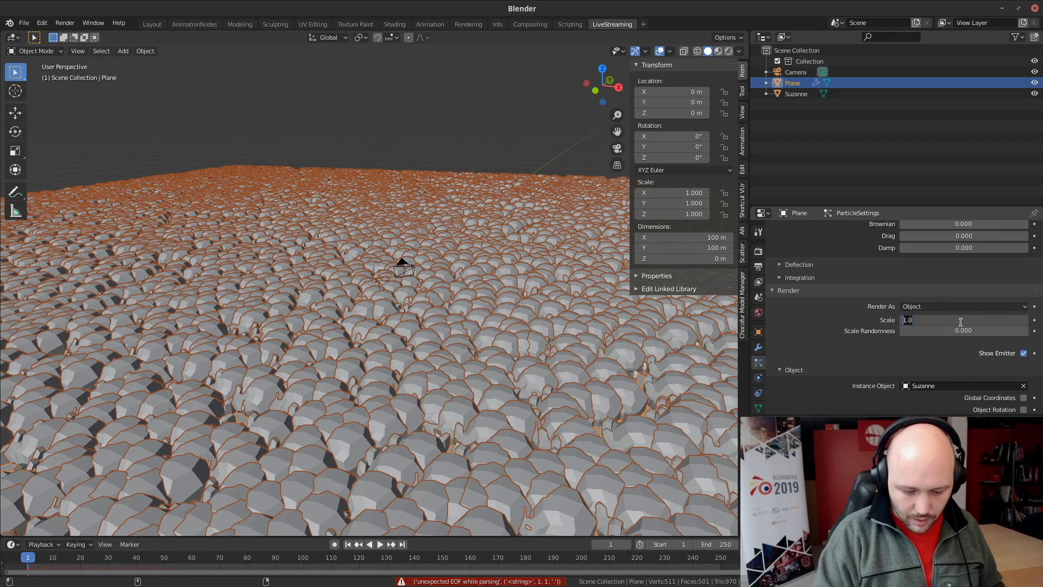
{"action": "type", "text": ".5"}
{"action": "key", "text": "Return"}
Set the particles' scale randomness to about 0.565 and look at the scene through the camera
{"action": "middle_click_drag", "start_coordinate": [401, 262], "coordinate": [402, 337]}
{"action": "left_click_drag", "start_coordinate": [913, 330], "coordinate": [985, 331]}
{"action": "scroll", "coordinate": [853, 322], "scroll_direction": "down", "scroll_amount": 4}
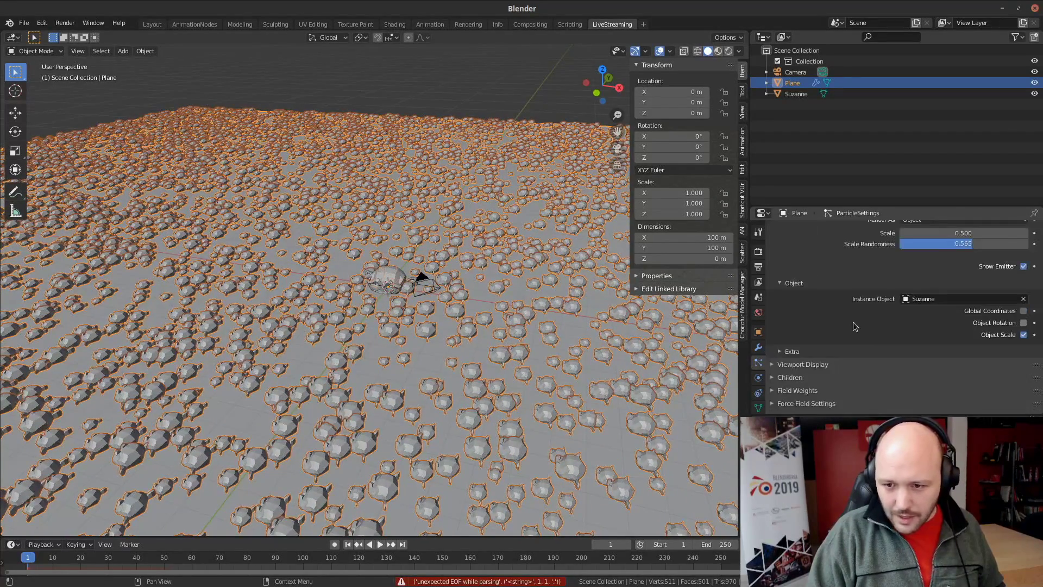
{"action": "scroll", "coordinate": [858, 325], "scroll_direction": "up", "scroll_amount": 4}
{"action": "scroll", "coordinate": [891, 347], "scroll_direction": "up", "scroll_amount": 5}
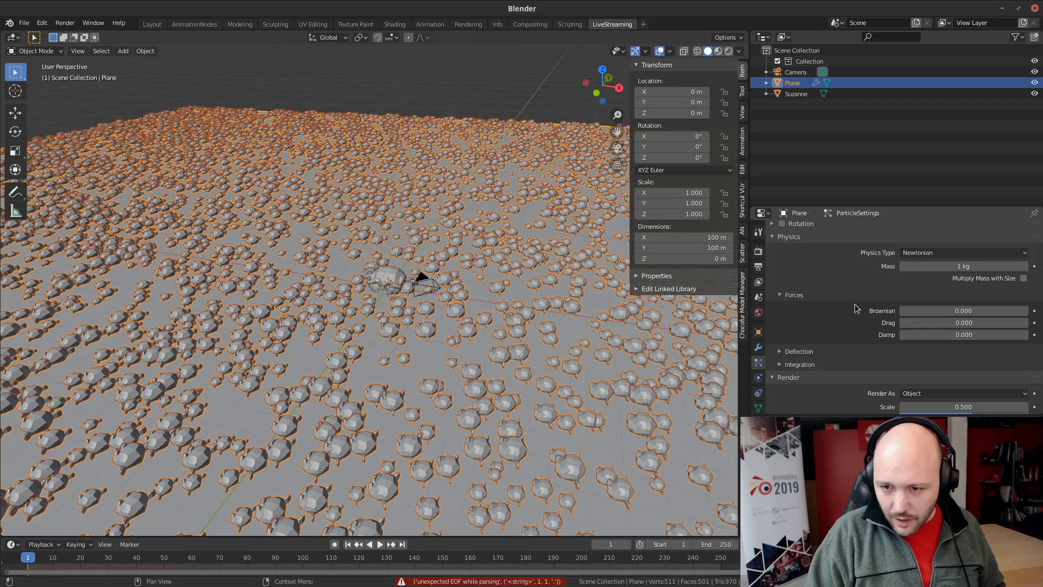
{"action": "scroll", "coordinate": [878, 340], "scroll_direction": "down", "scroll_amount": 3}
{"action": "scroll", "coordinate": [466, 381], "scroll_direction": "up", "scroll_amount": 1}
{"action": "middle_click_drag", "start_coordinate": [466, 380], "coordinate": [456, 359]}
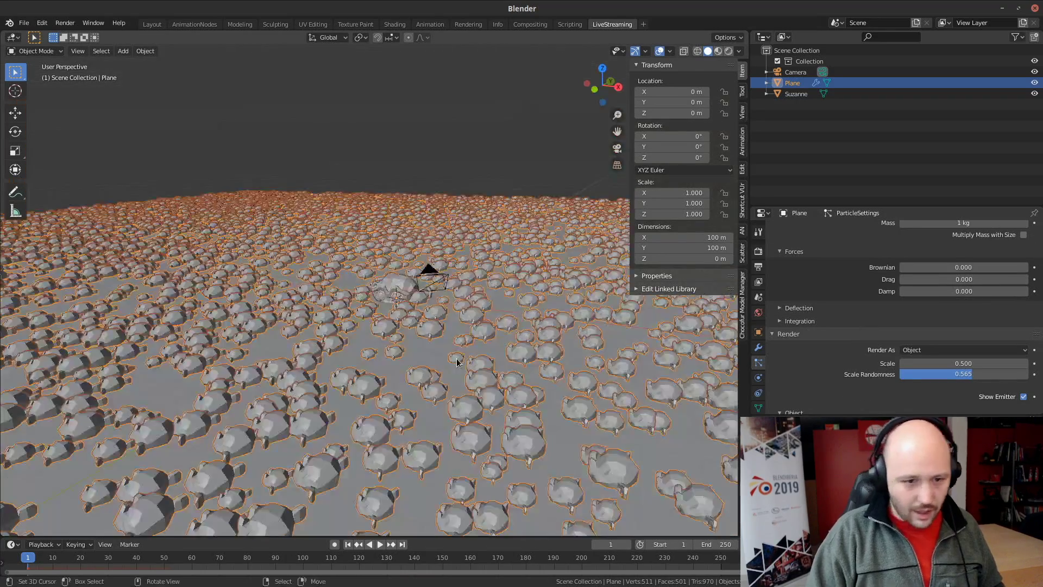
{"action": "key", "text": "KP_0"}
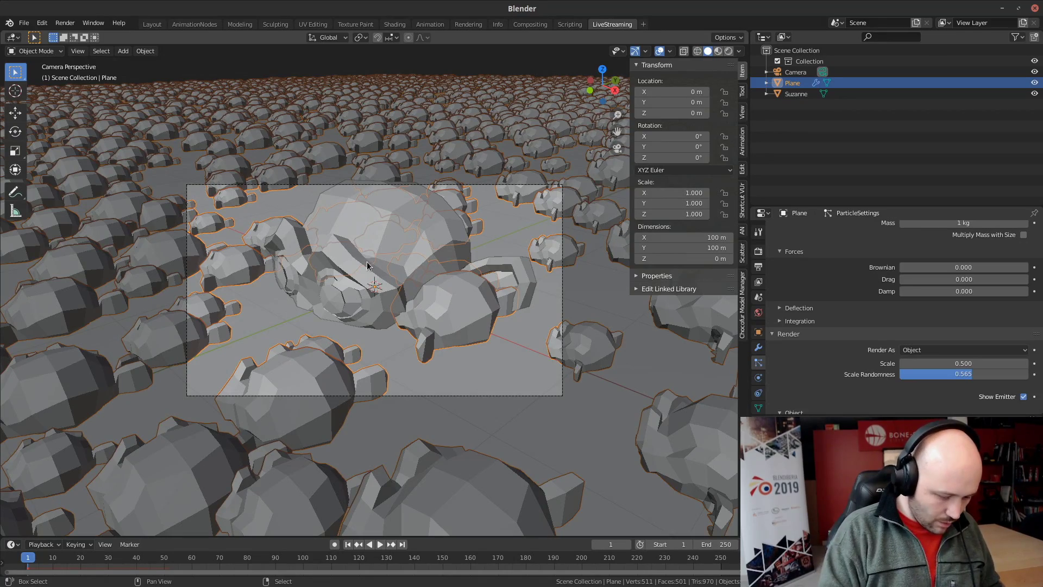
Pull the camera back until the whole particle-covered plane fits inside the frame, and deselect everything
{"action": "key", "text": "shift+grave"}
{"action": "key", "text": "s"}
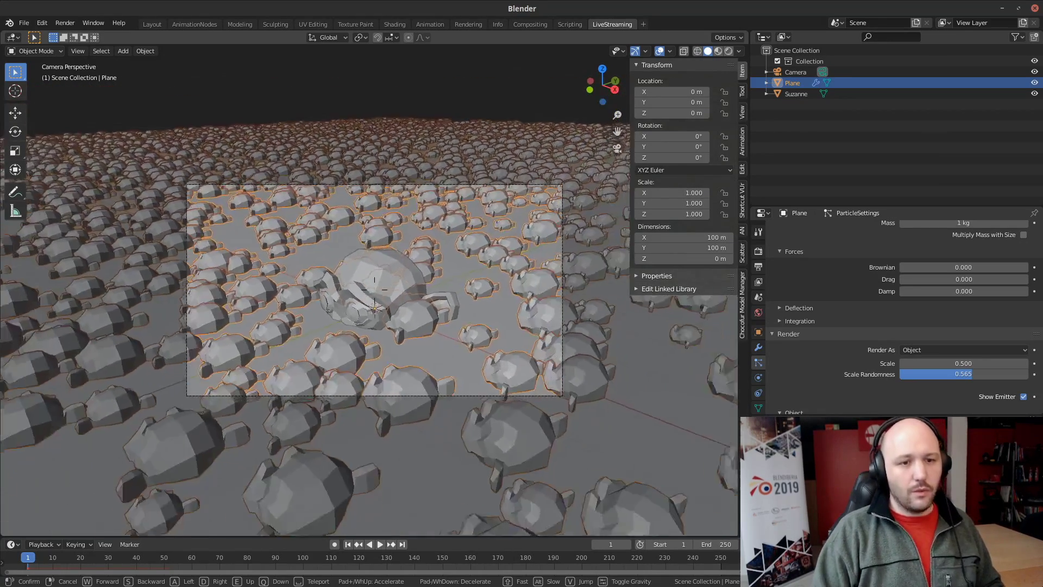
{"action": "key", "text": "w"}
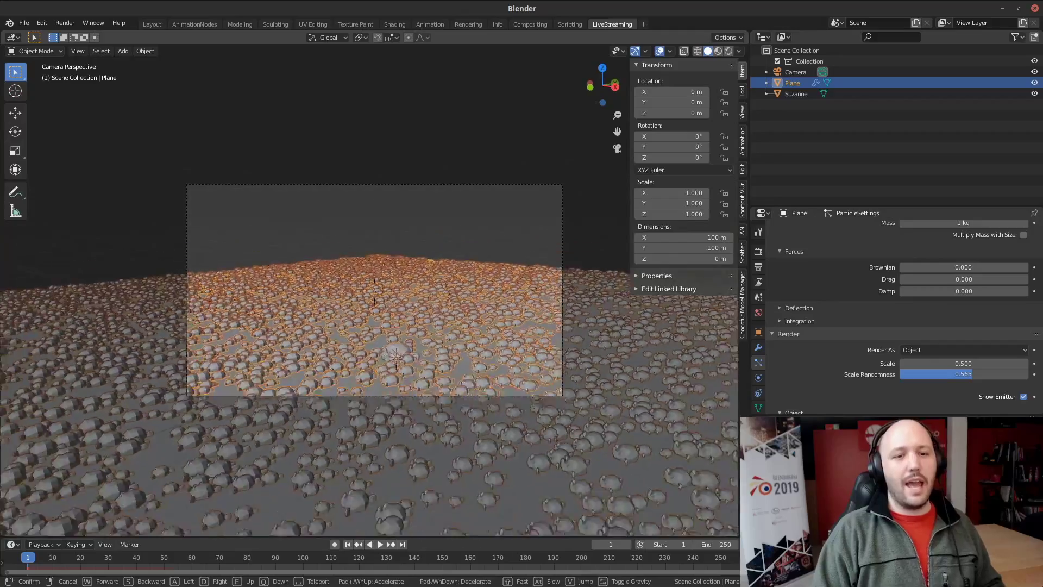
{"action": "key", "text": "s"}
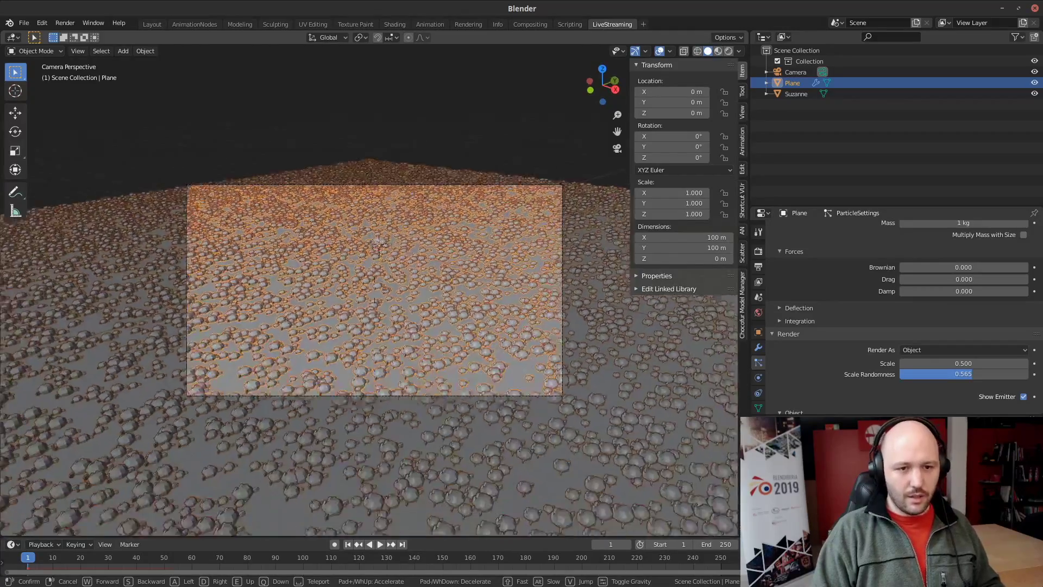
{"action": "key", "text": "s"}
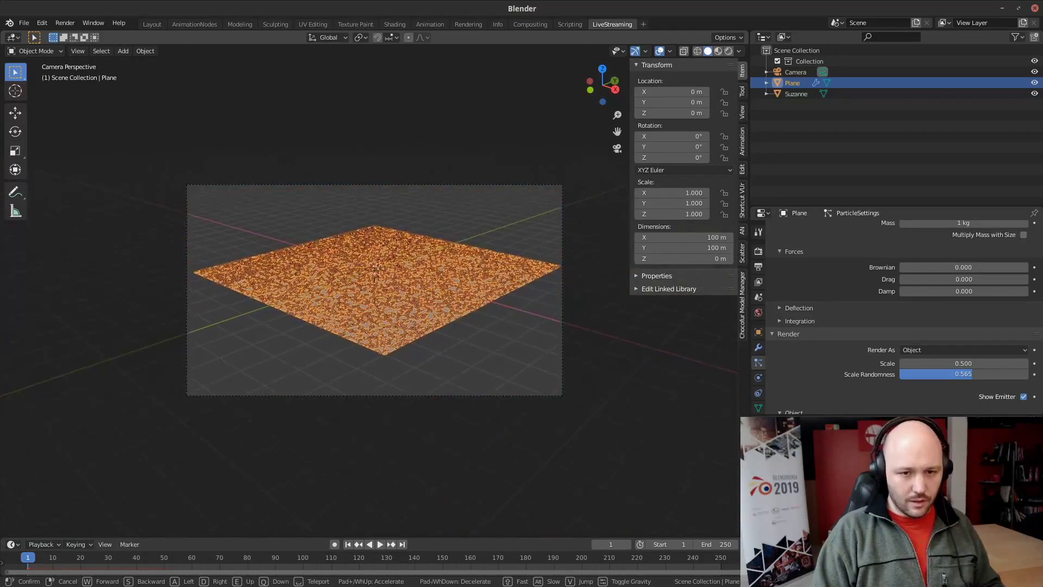
{"action": "key", "text": "w"}
{"action": "key", "text": "s"}
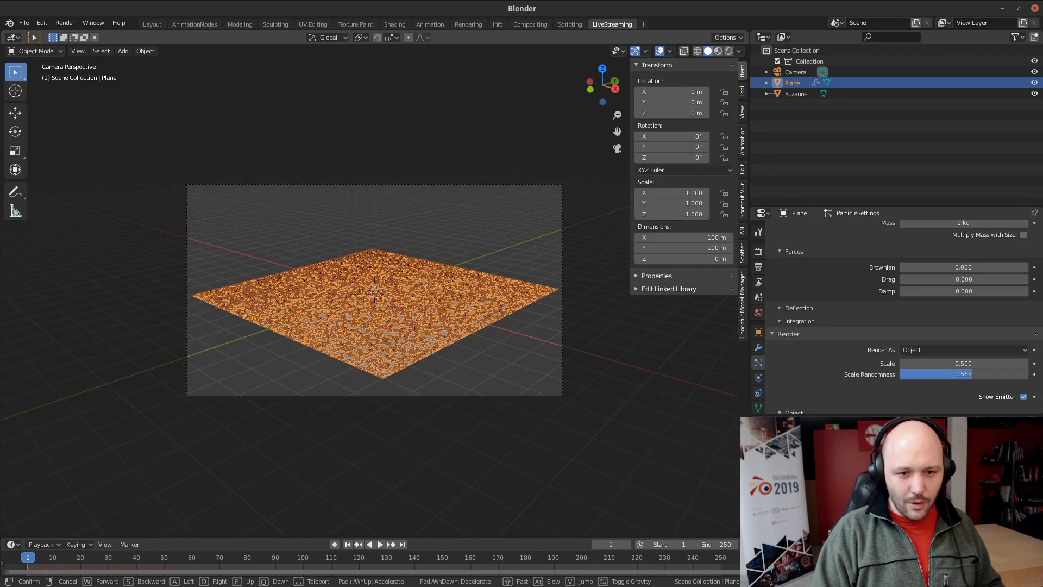
{"action": "left_click", "coordinate": [442, 392]}
{"action": "scroll", "coordinate": [443, 394], "scroll_direction": "up", "scroll_amount": 6}
{"action": "key", "text": "alt+a"}
{"action": "scroll", "coordinate": [424, 384], "scroll_direction": "down", "scroll_amount": 4}
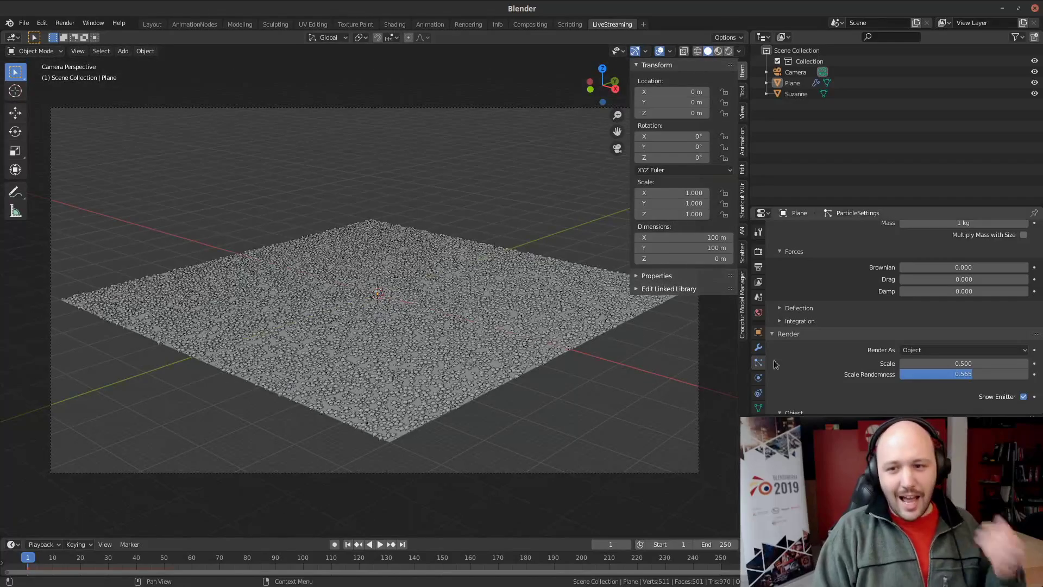
Try the Hair type for the plane's particle system and check its emission and render settings
{"action": "scroll", "coordinate": [840, 321], "scroll_direction": "up", "scroll_amount": 6}
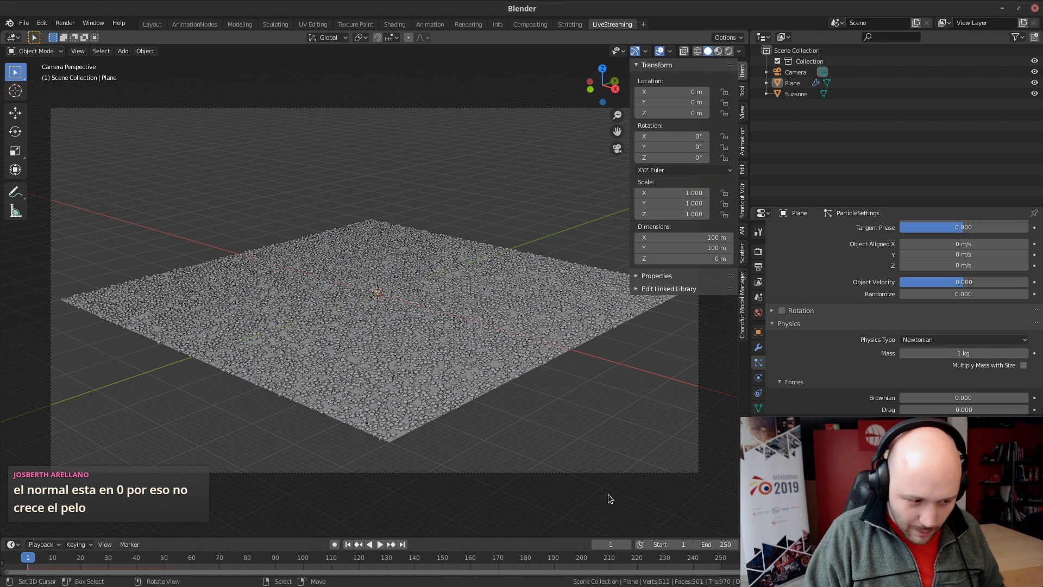
{"action": "scroll", "coordinate": [759, 348], "scroll_direction": "up", "scroll_amount": 7}
{"action": "scroll", "coordinate": [857, 369], "scroll_direction": "up", "scroll_amount": 4}
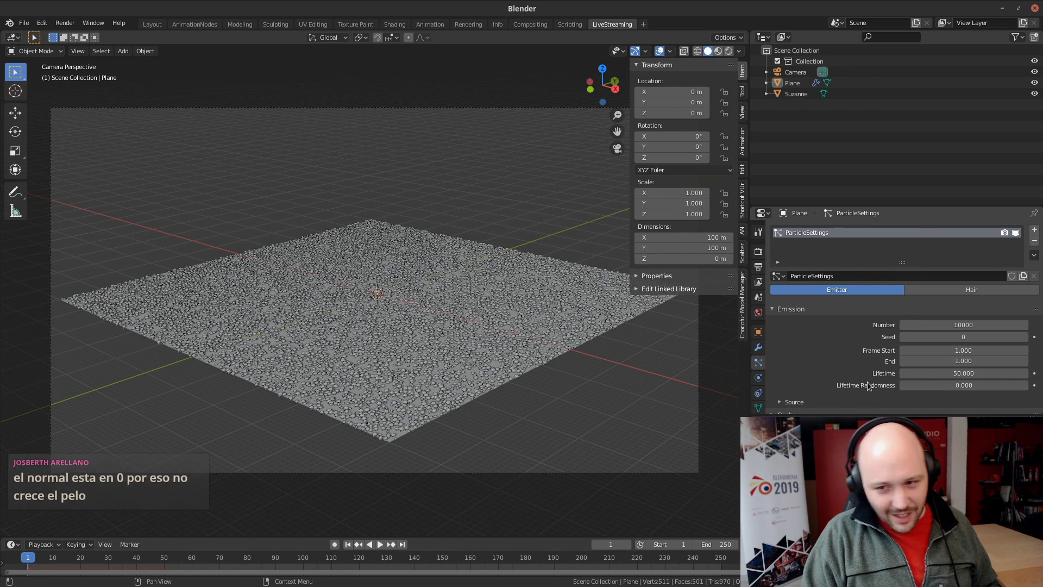
{"action": "left_click", "coordinate": [943, 290]}
{"action": "scroll", "coordinate": [849, 328], "scroll_direction": "down", "scroll_amount": 12}
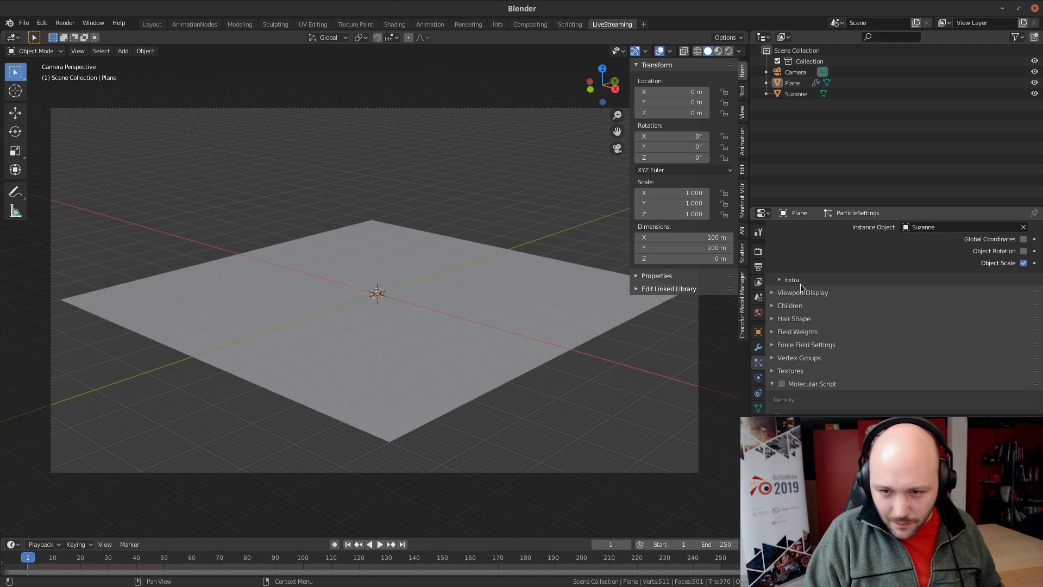
{"action": "scroll", "coordinate": [812, 361], "scroll_direction": "up", "scroll_amount": 6}
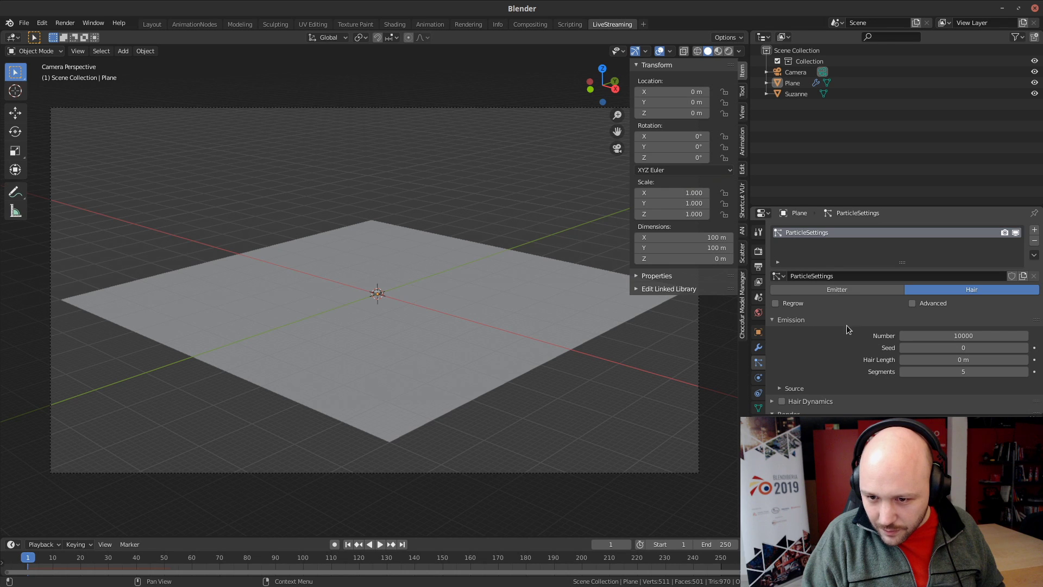
{"action": "scroll", "coordinate": [837, 334], "scroll_direction": "down", "scroll_amount": 4}
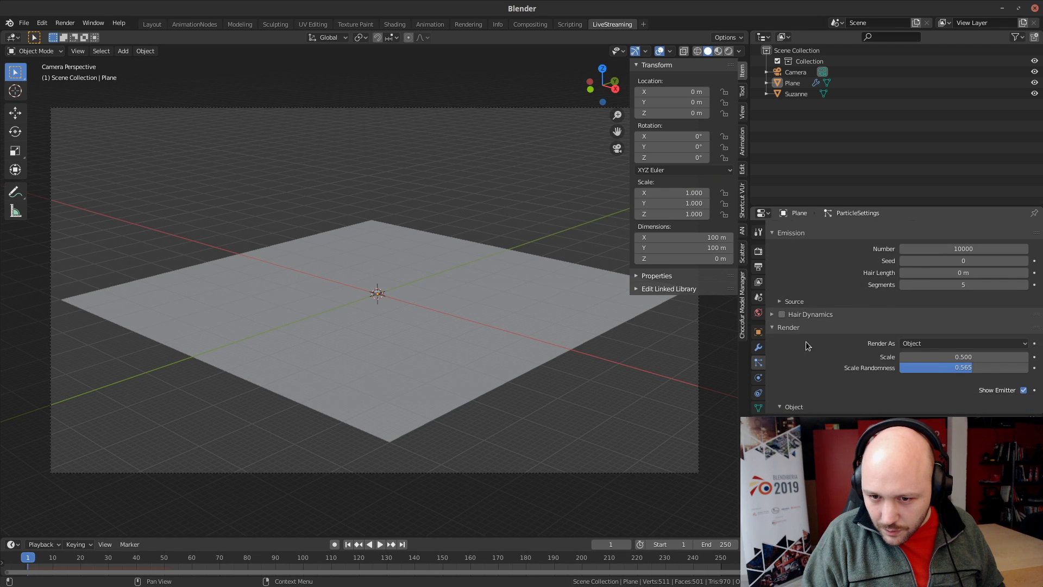
{"action": "left_click", "coordinate": [807, 301]}
{"action": "left_click", "coordinate": [807, 300]}
{"action": "scroll", "coordinate": [807, 300], "scroll_direction": "up", "scroll_amount": 4}
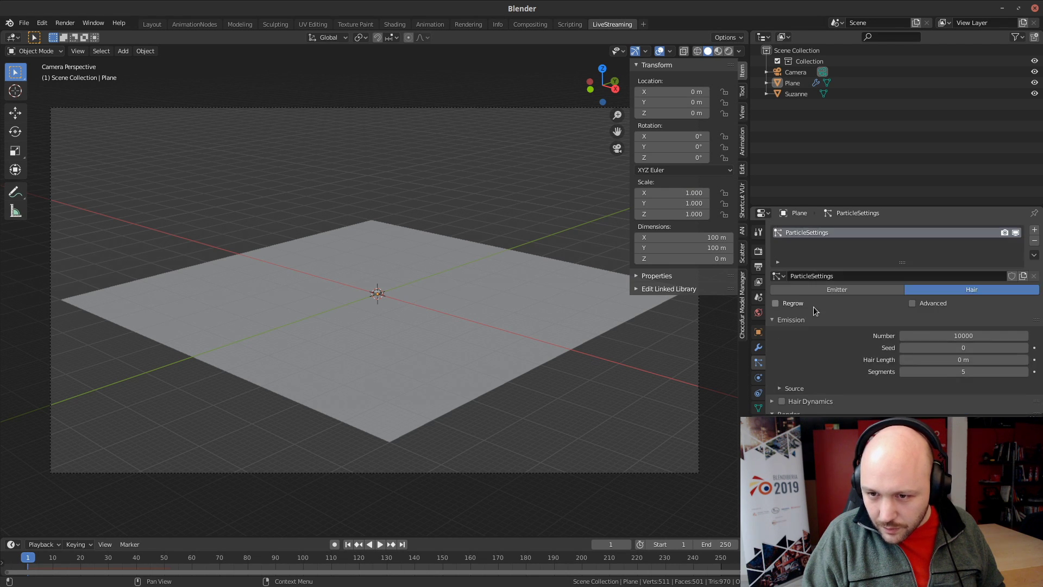
Return the particle system to Emitter, set its normal velocity to 1 m/s and convert it to Hair
{"action": "left_click", "coordinate": [837, 289]}
{"action": "scroll", "coordinate": [893, 326], "scroll_direction": "down", "scroll_amount": 6}
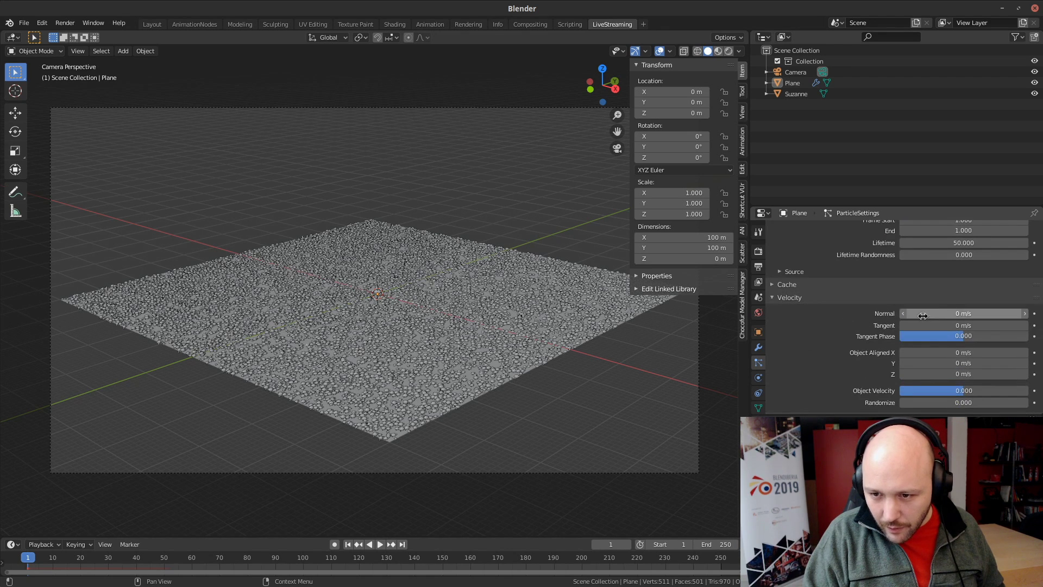
{"action": "type", "text": "1"}
{"action": "key", "text": "Return"}
{"action": "scroll", "coordinate": [821, 344], "scroll_direction": "up", "scroll_amount": 6}
{"action": "left_click", "coordinate": [918, 293]}
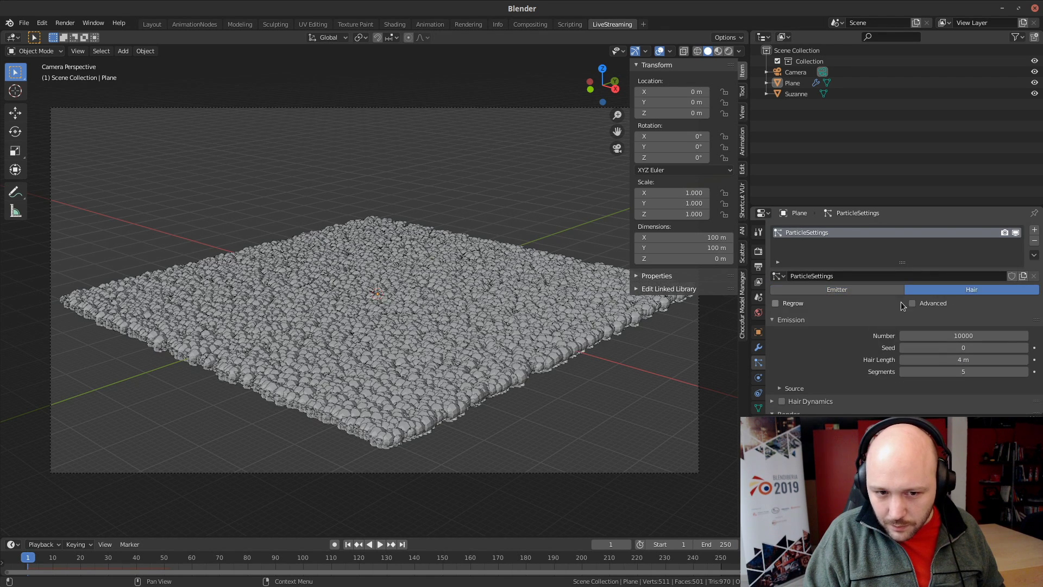
Set the particle system's hair length to 1 m
{"action": "scroll", "coordinate": [918, 344], "scroll_direction": "down", "scroll_amount": 2}
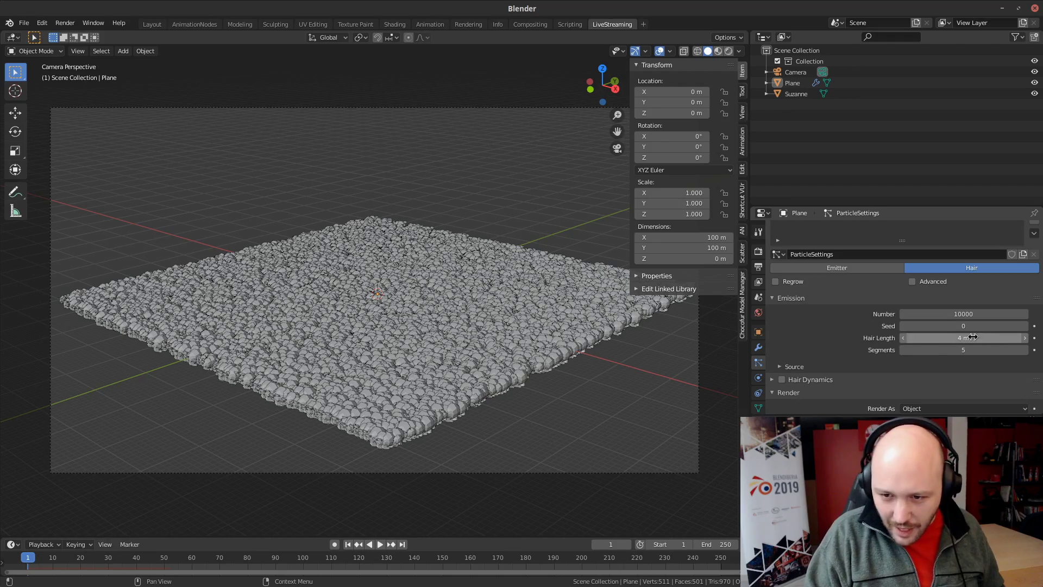
{"action": "type", "text": "1"}
{"action": "key", "text": "Return"}
{"action": "scroll", "coordinate": [494, 417], "scroll_direction": "up", "scroll_amount": 3}
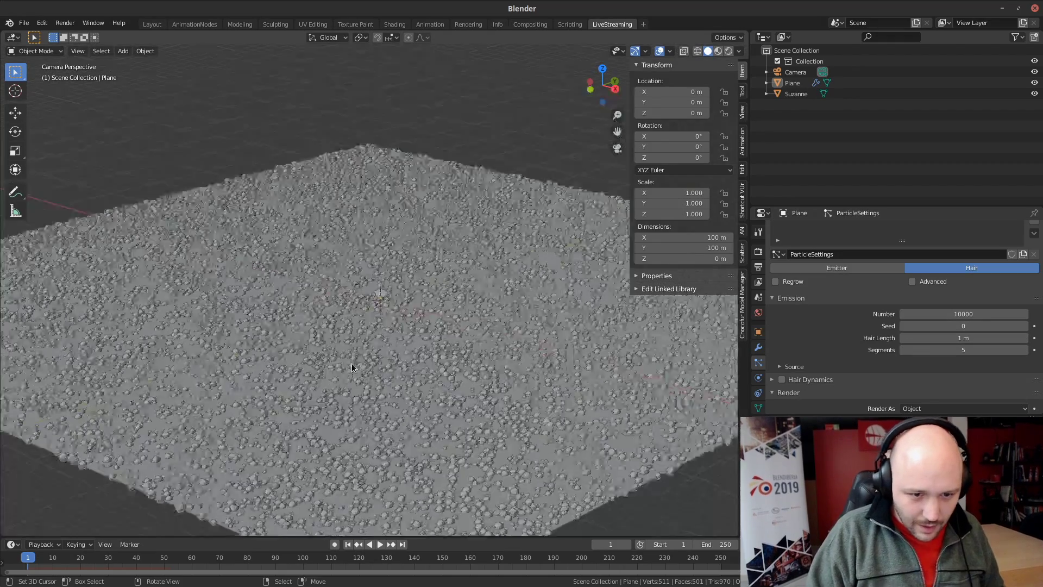
Examine the scattered monkey heads up close and the hair system's render and instance object settings
{"action": "middle_click_drag", "start_coordinate": [494, 417], "coordinate": [499, 319], "text": "shift"}
{"action": "scroll", "coordinate": [500, 319], "scroll_direction": "up", "scroll_amount": 6}
{"action": "scroll", "coordinate": [499, 319], "scroll_direction": "down", "scroll_amount": 4}
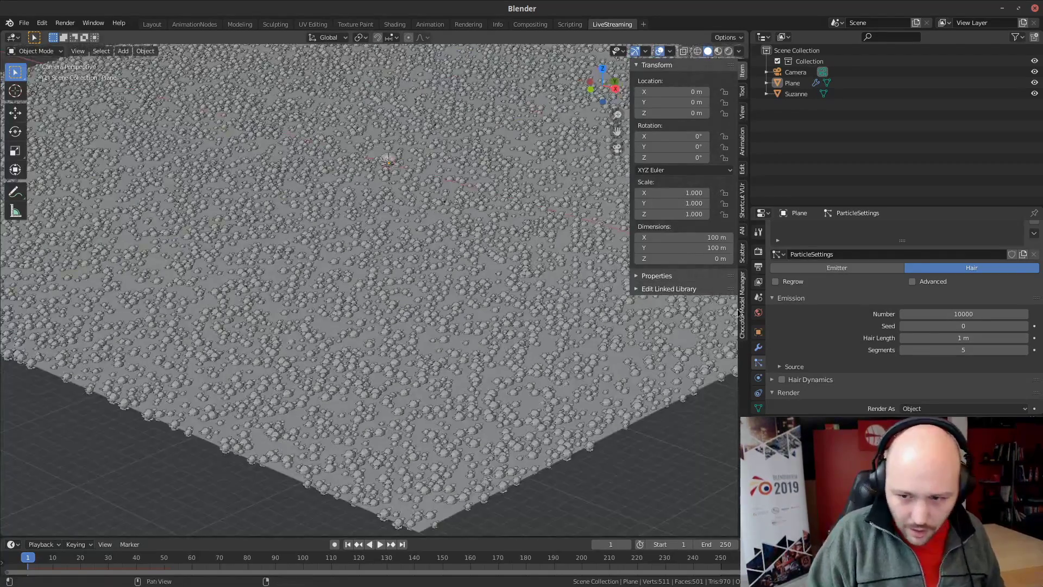
{"action": "scroll", "coordinate": [886, 339], "scroll_direction": "down", "scroll_amount": 4}
{"action": "scroll", "coordinate": [887, 338], "scroll_direction": "down", "scroll_amount": 2}
{"action": "scroll", "coordinate": [837, 336], "scroll_direction": "down", "scroll_amount": 3}
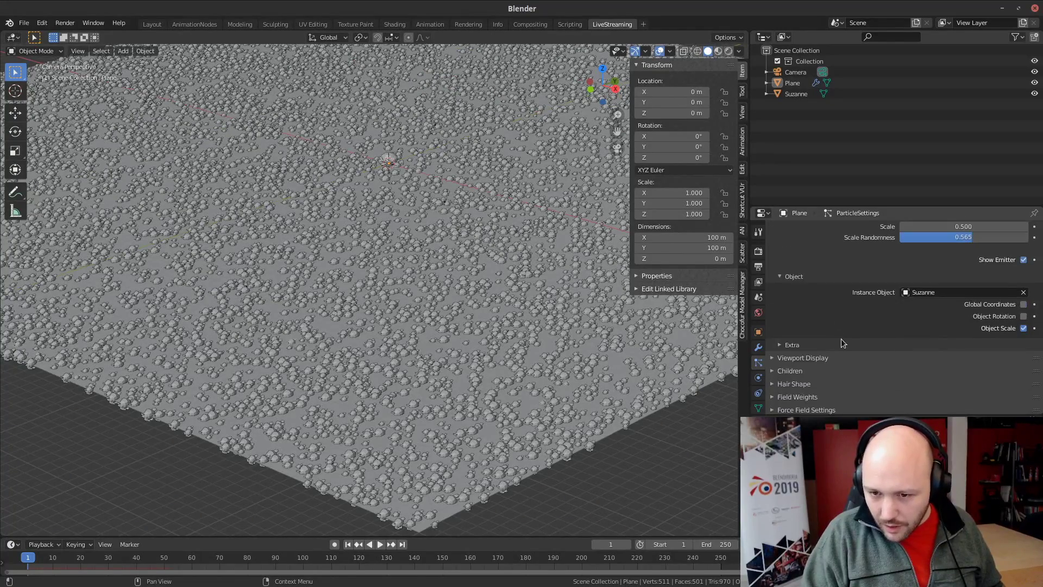
{"action": "scroll", "coordinate": [812, 334], "scroll_direction": "up", "scroll_amount": 6}
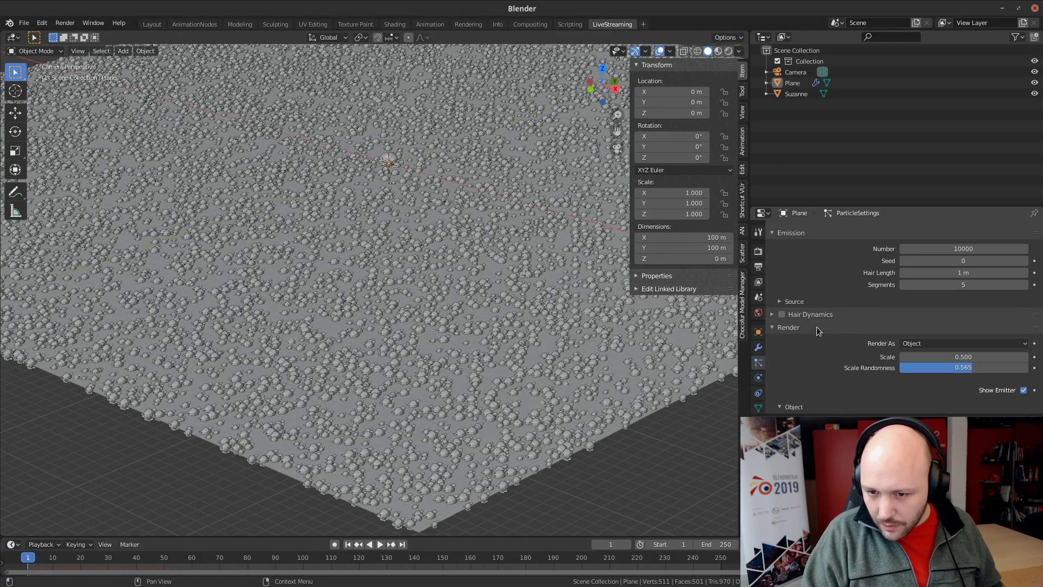
{"action": "scroll", "coordinate": [833, 363], "scroll_direction": "up", "scroll_amount": 4}
{"action": "scroll", "coordinate": [335, 286], "scroll_direction": "down", "scroll_amount": 6}
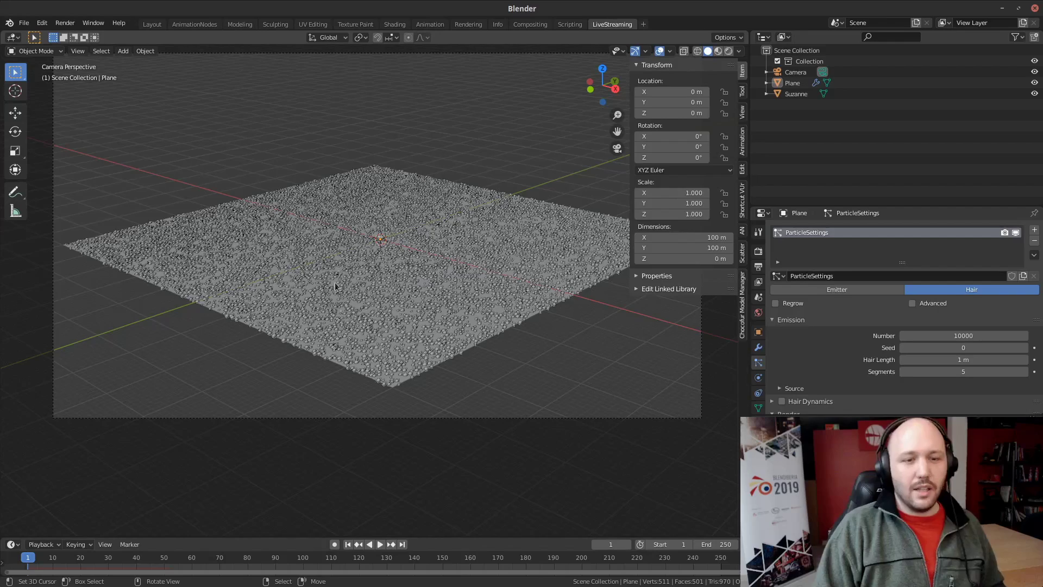
{"action": "middle_click_drag", "start_coordinate": [488, 286], "coordinate": [459, 312], "text": "shift"}
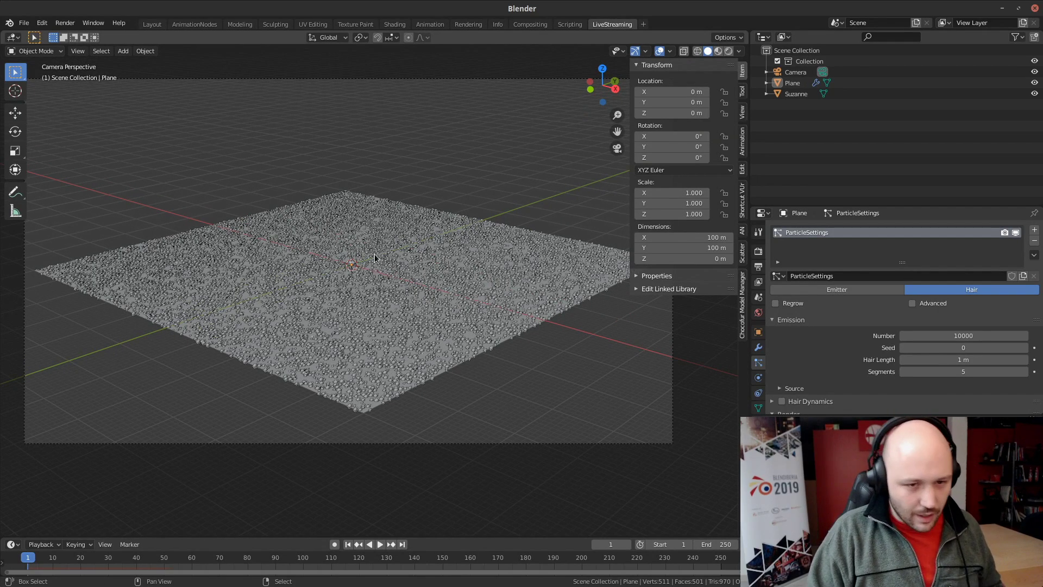
Add a sun light, raise it to about 19.5 m above the plane and tilt it about 64° around Y
{"action": "key", "text": "shift+a"}
{"action": "mouse_move", "coordinate": [360, 378]}
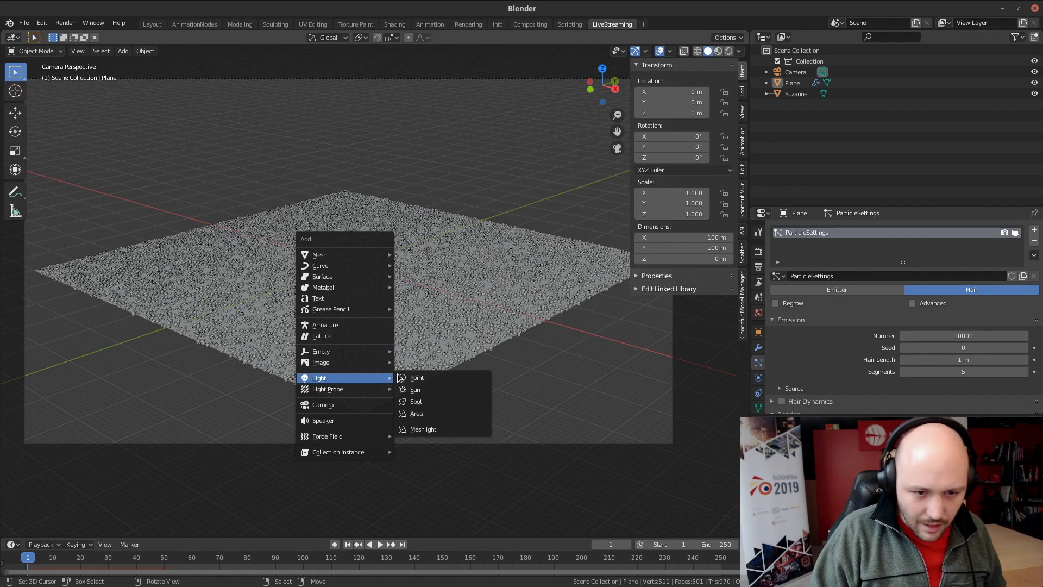
{"action": "left_click", "coordinate": [428, 390]}
{"action": "key", "text": "g"}
{"action": "key", "text": "z"}
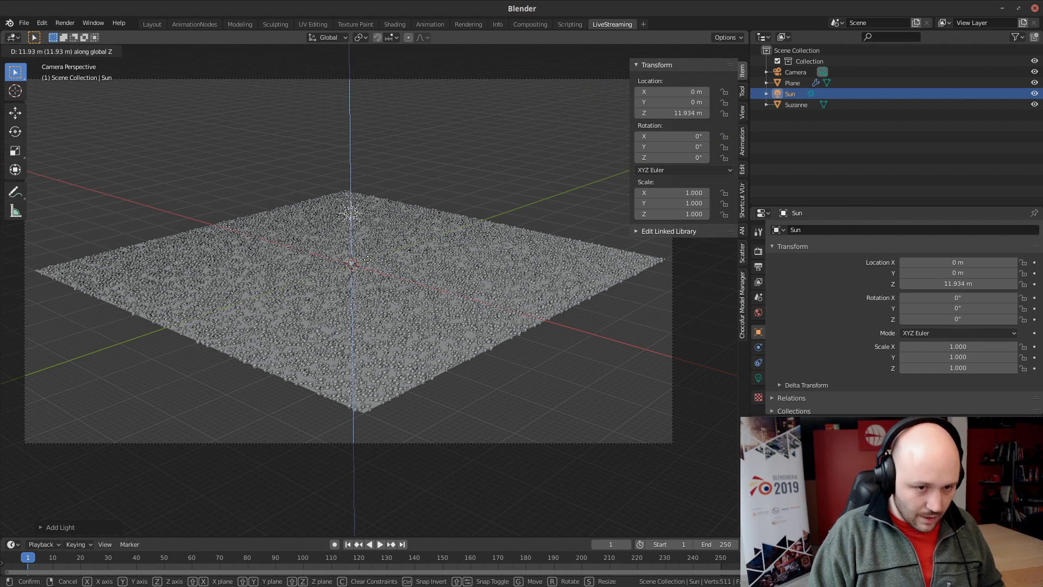
{"action": "left_click", "coordinate": [364, 238]}
{"action": "left_click_drag", "start_coordinate": [253, 230], "coordinate": [252, 225]}
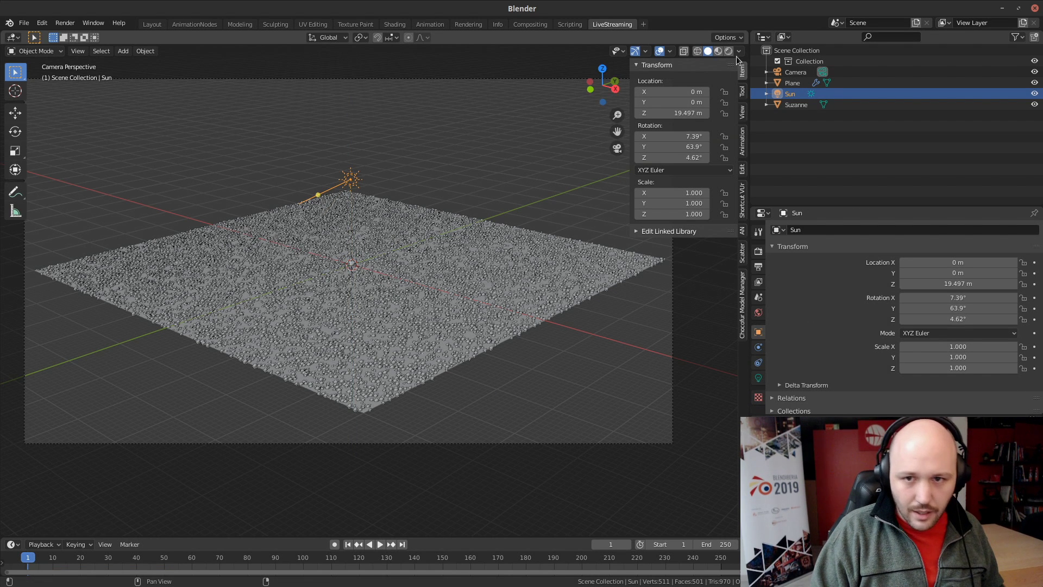
Preview the sunlit particle plane with rendered viewport shading
{"action": "left_click", "coordinate": [728, 50]}
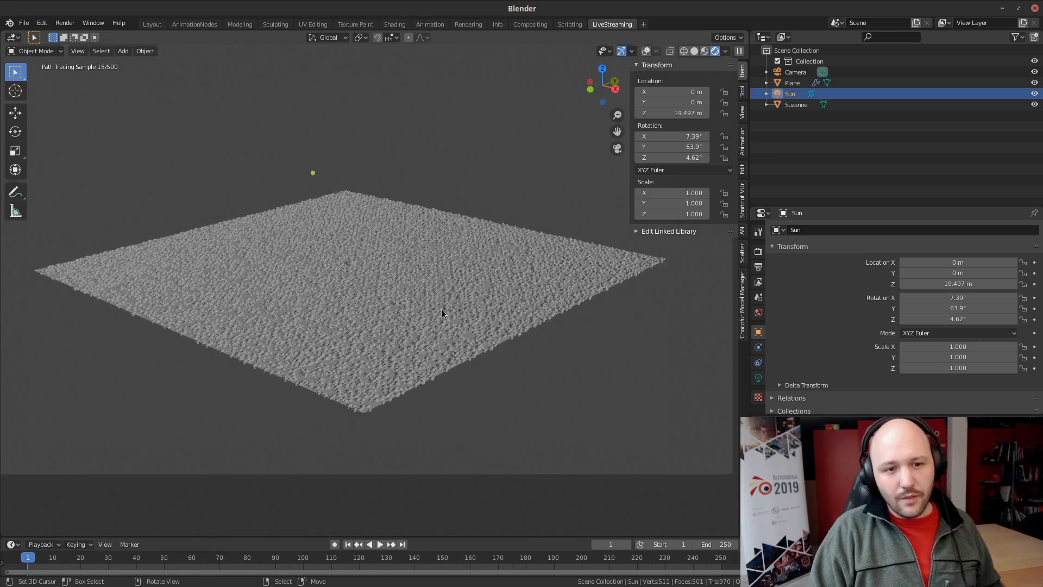
{"action": "scroll", "coordinate": [358, 304], "scroll_direction": "up", "scroll_amount": 5}
{"action": "scroll", "coordinate": [396, 306], "scroll_direction": "down", "scroll_amount": 5}
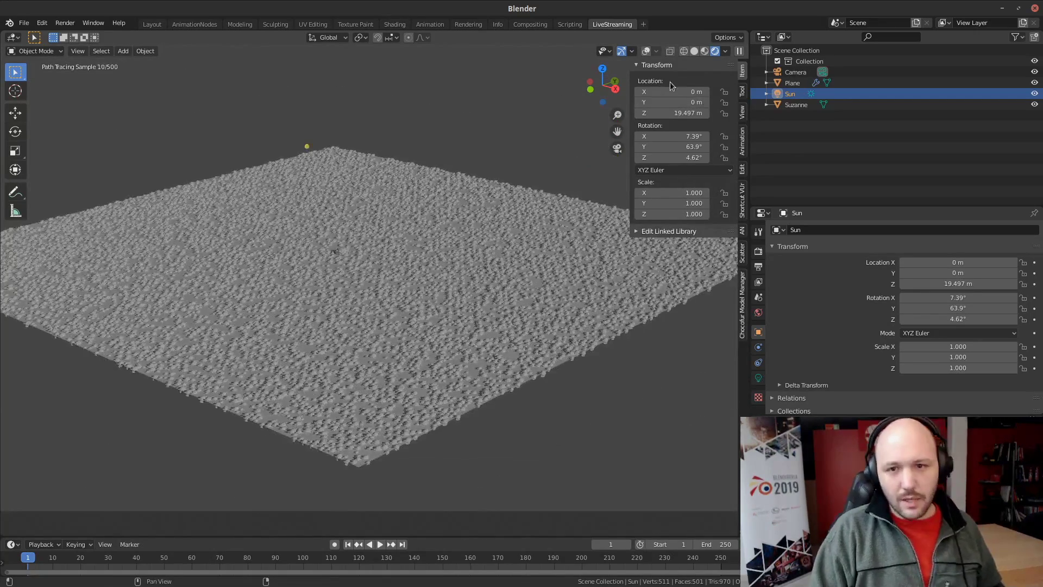
Return the viewport to solid shading and render the camera view with Cycles into Slot 1 from the Rendering workspace
{"action": "left_click", "coordinate": [694, 50]}
{"action": "left_click", "coordinate": [468, 24]}
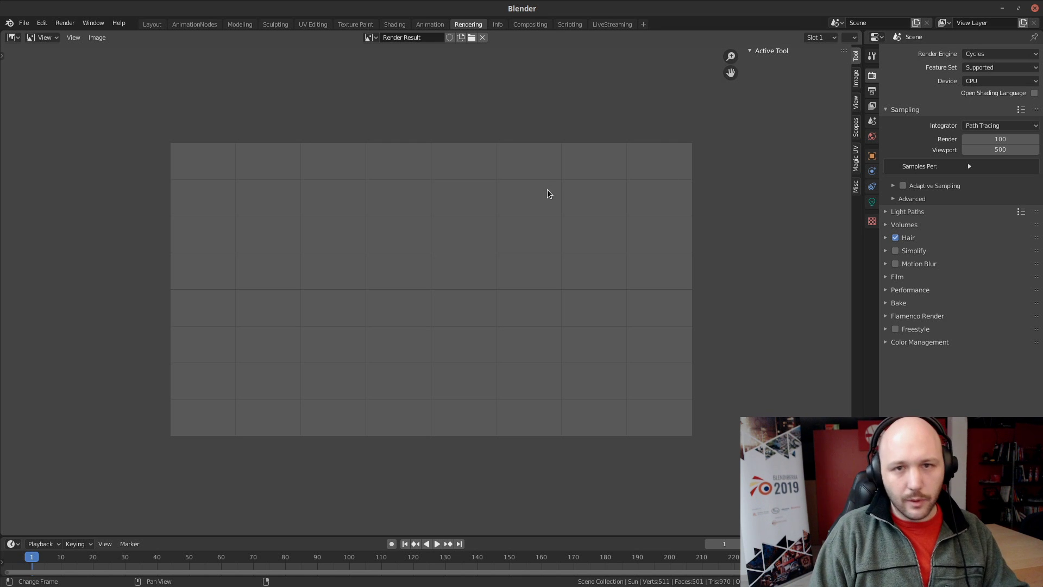
{"action": "key", "text": "F12"}
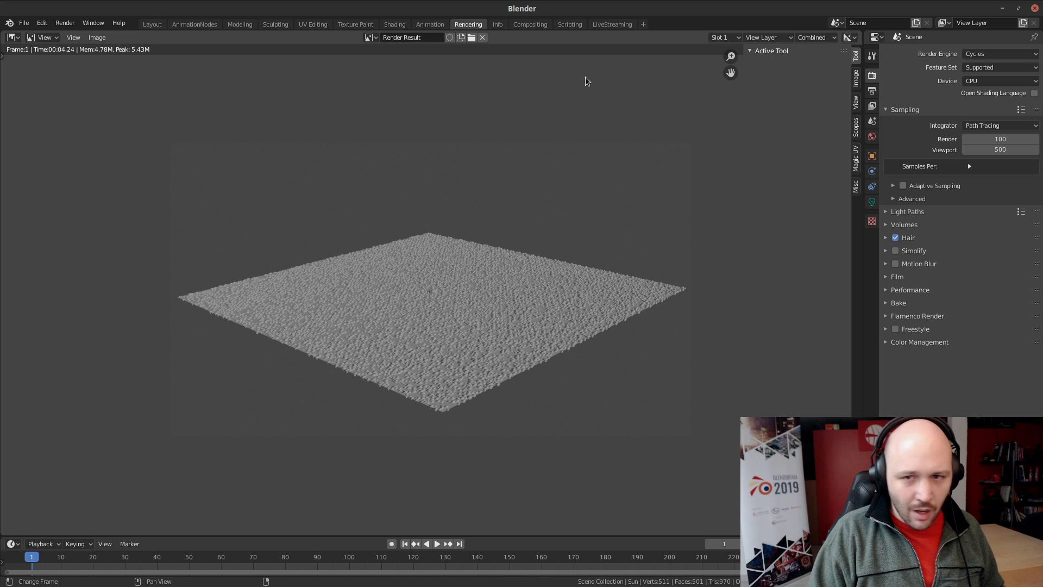
Switch the render engine to LuxCore and render the same view into Slot 2
{"action": "left_click", "coordinate": [728, 38]}
{"action": "left_click", "coordinate": [729, 131]}
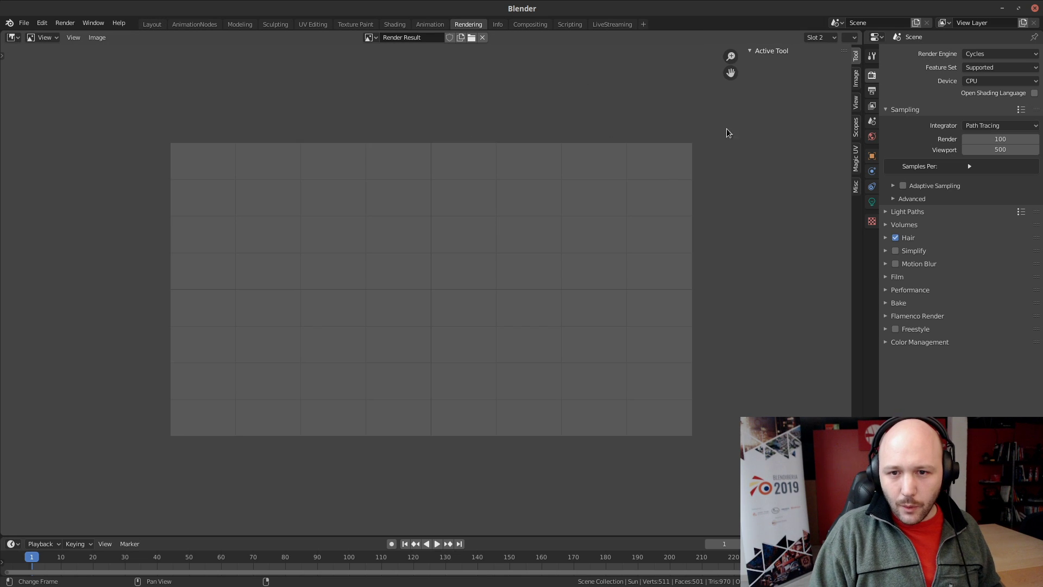
{"action": "left_click", "coordinate": [986, 55]}
{"action": "left_click", "coordinate": [987, 98]}
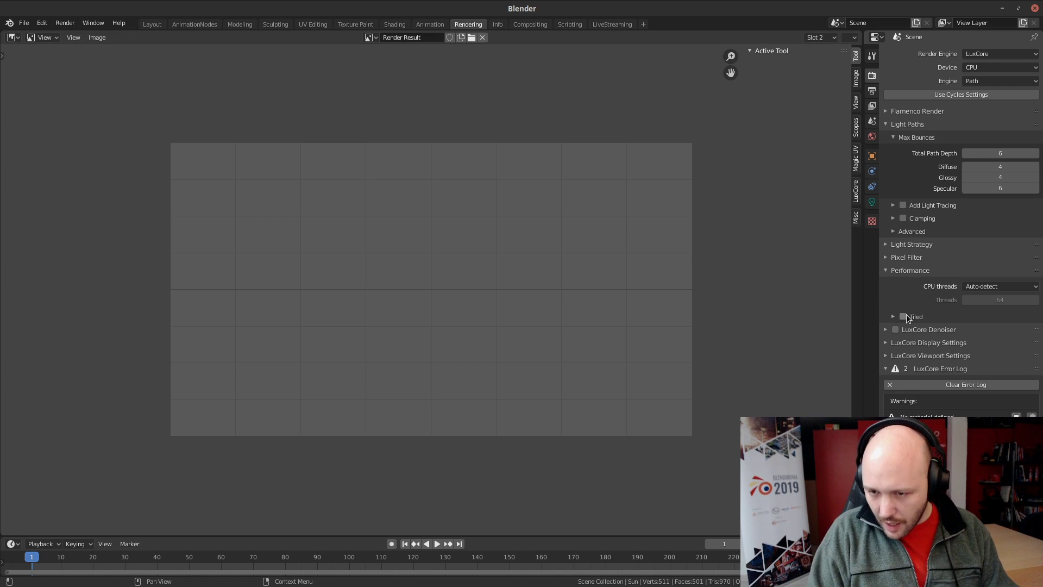
{"action": "scroll", "coordinate": [962, 231], "scroll_direction": "down", "scroll_amount": 1}
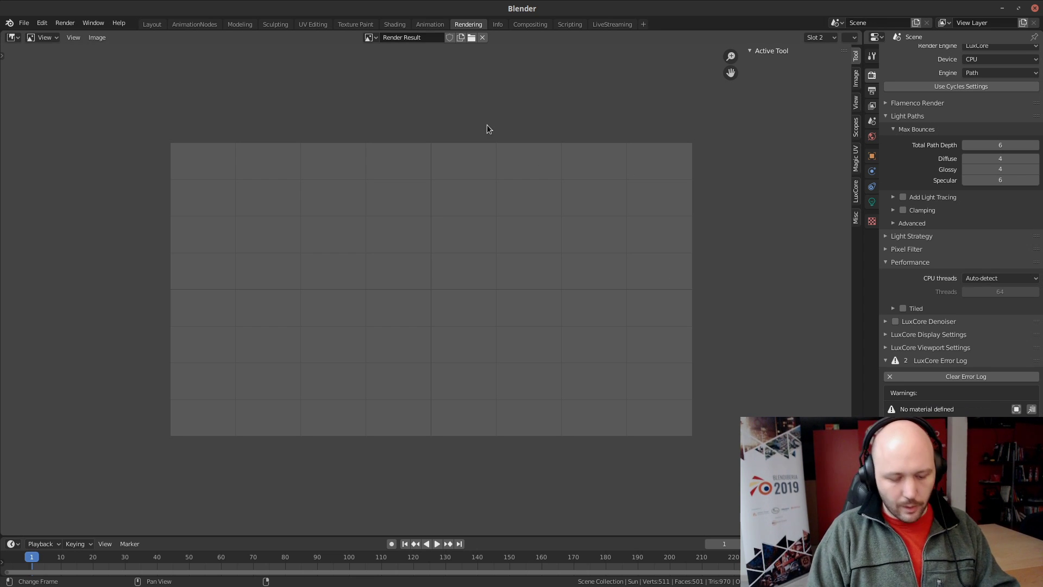
{"action": "key", "text": "F12"}
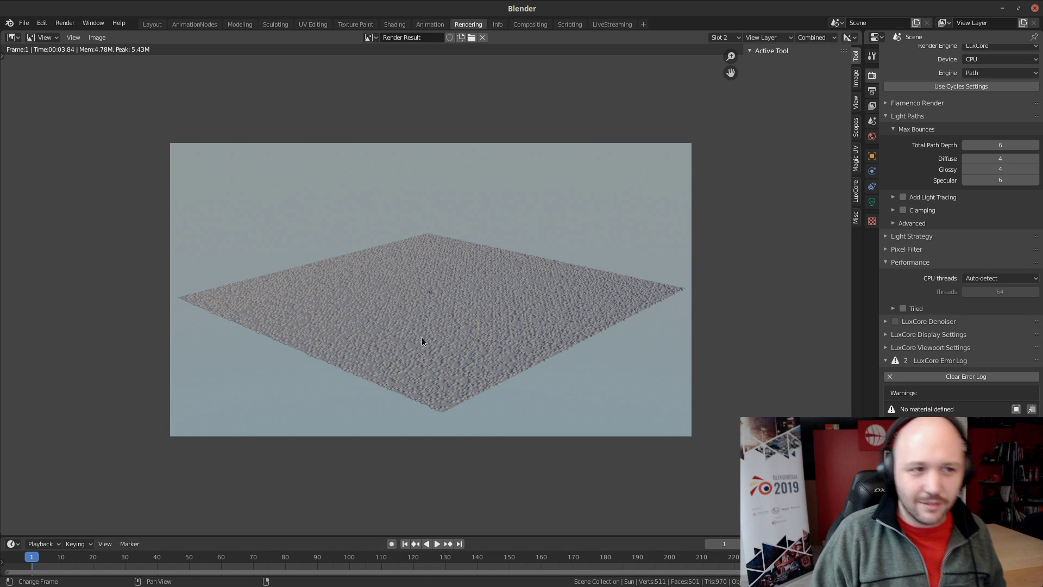
Compare the Cycles render in Slot 1 with the LuxCore render in Slot 2
{"action": "scroll", "coordinate": [719, 40], "scroll_direction": "up", "scroll_amount": 1, "text": "ctrl"}
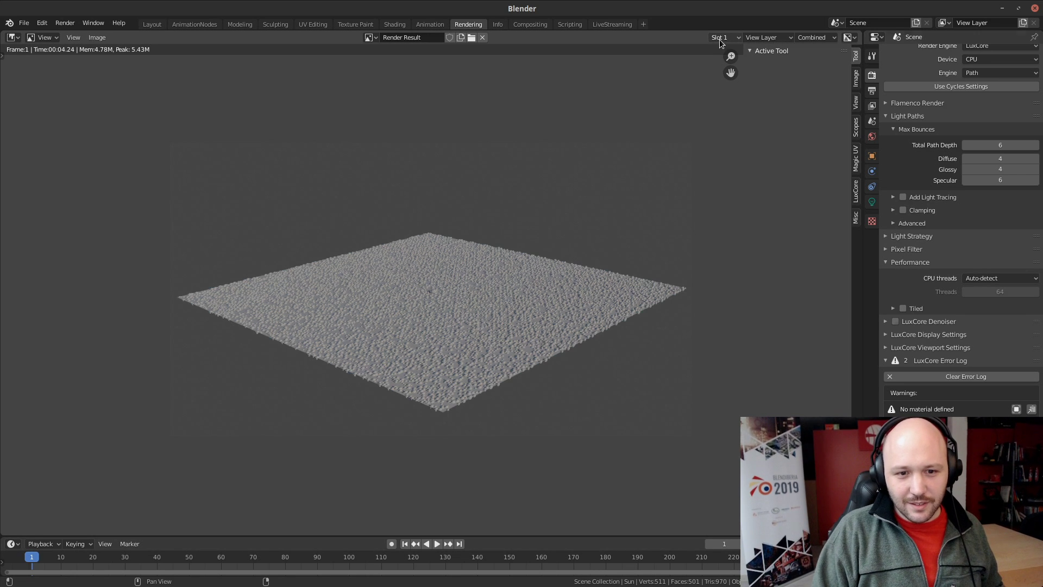
{"action": "scroll", "coordinate": [719, 39], "scroll_direction": "down", "scroll_amount": 1, "text": "ctrl"}
{"action": "scroll", "coordinate": [719, 40], "scroll_direction": "up", "scroll_amount": 1, "text": "ctrl"}
{"action": "scroll", "coordinate": [719, 40], "scroll_direction": "down", "scroll_amount": 1, "text": "ctrl"}
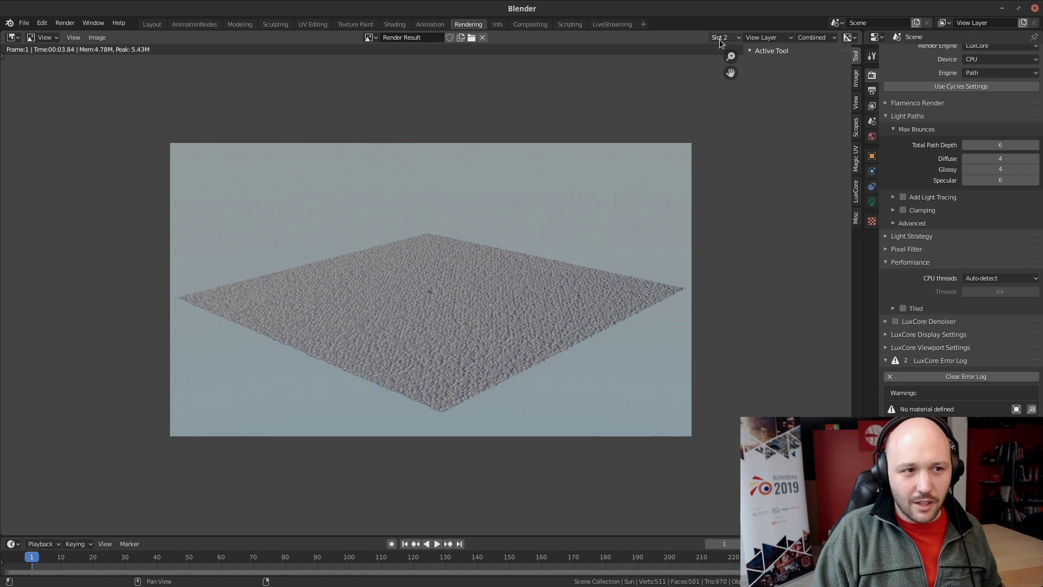
{"action": "scroll", "coordinate": [719, 39], "scroll_direction": "up", "scroll_amount": 1, "text": "ctrl"}
{"action": "scroll", "coordinate": [719, 39], "scroll_direction": "down", "scroll_amount": 1, "text": "ctrl"}
{"action": "scroll", "coordinate": [719, 39], "scroll_direction": "up", "scroll_amount": 1, "text": "ctrl"}
{"action": "scroll", "coordinate": [719, 40], "scroll_direction": "down", "scroll_amount": 1, "text": "ctrl"}
{"action": "scroll", "coordinate": [719, 39], "scroll_direction": "up", "scroll_amount": 1, "text": "ctrl"}
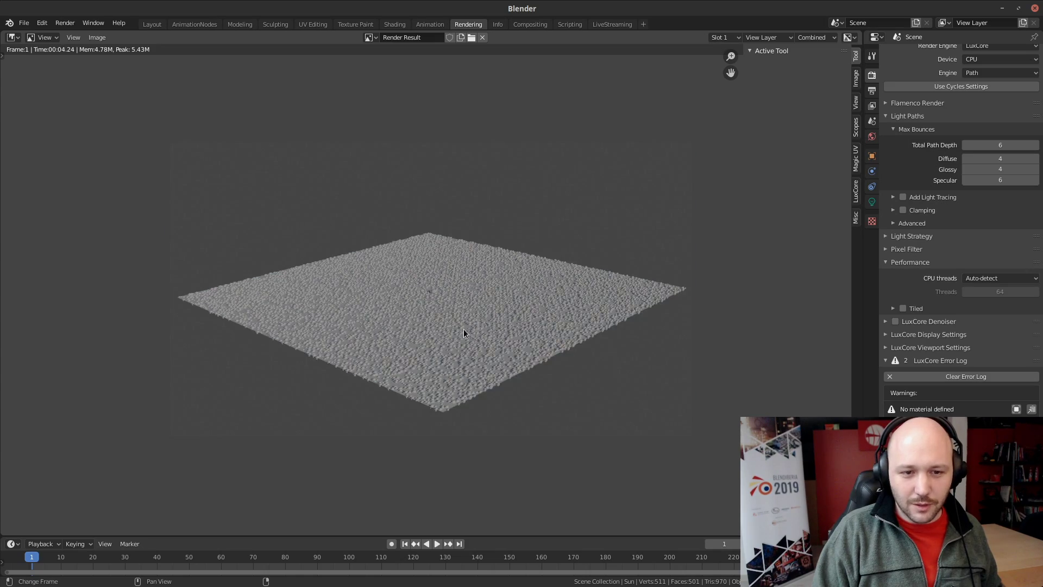
Examine the monkey heads and their shadows up close in the Slot 1 and Slot 2 renders
{"action": "scroll", "coordinate": [464, 329], "scroll_direction": "up", "scroll_amount": 12}
{"action": "scroll", "coordinate": [712, 37], "scroll_direction": "down", "scroll_amount": 1, "text": "ctrl"}
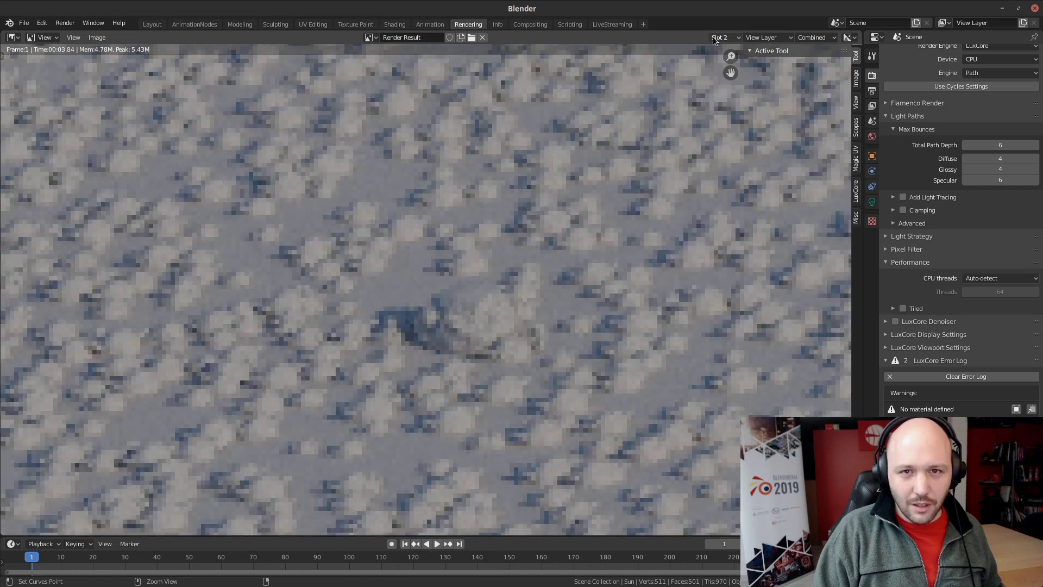
{"action": "scroll", "coordinate": [713, 37], "scroll_direction": "up", "scroll_amount": 1, "text": "ctrl"}
{"action": "scroll", "coordinate": [445, 178], "scroll_direction": "down", "scroll_amount": 10}
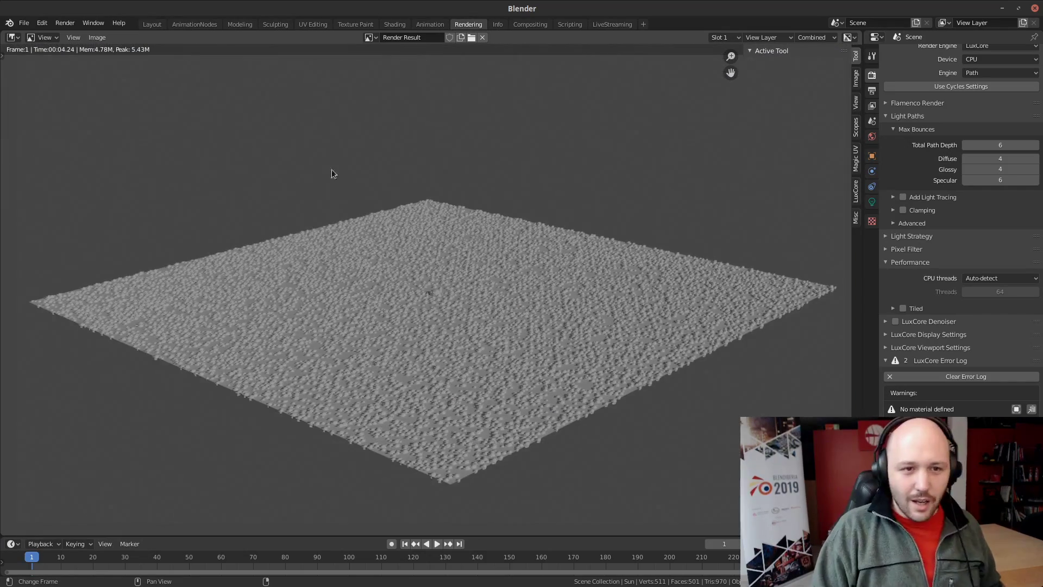
Set the plane's hair particle emission number to 100000 in the Layout workspace
{"action": "left_click", "coordinate": [152, 24]}
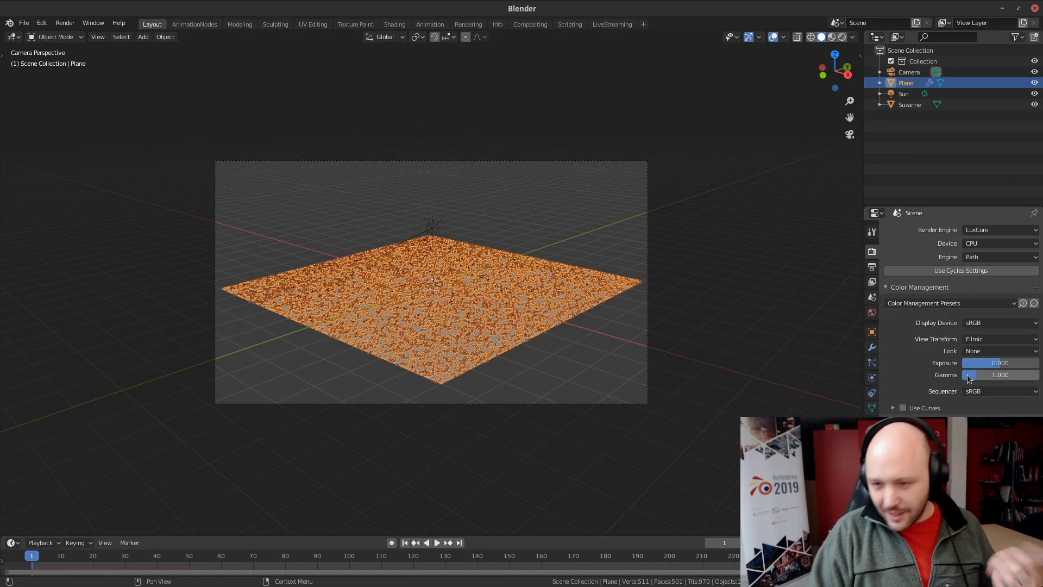
{"action": "left_click", "coordinate": [871, 362]}
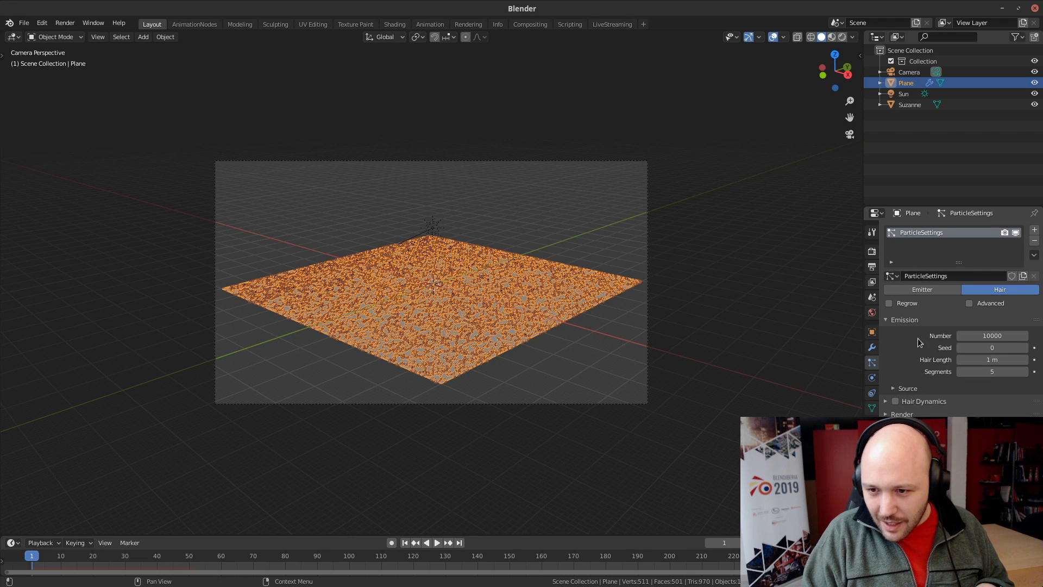
{"action": "double_click", "coordinate": [999, 333]}
{"action": "type", "text": "0"}
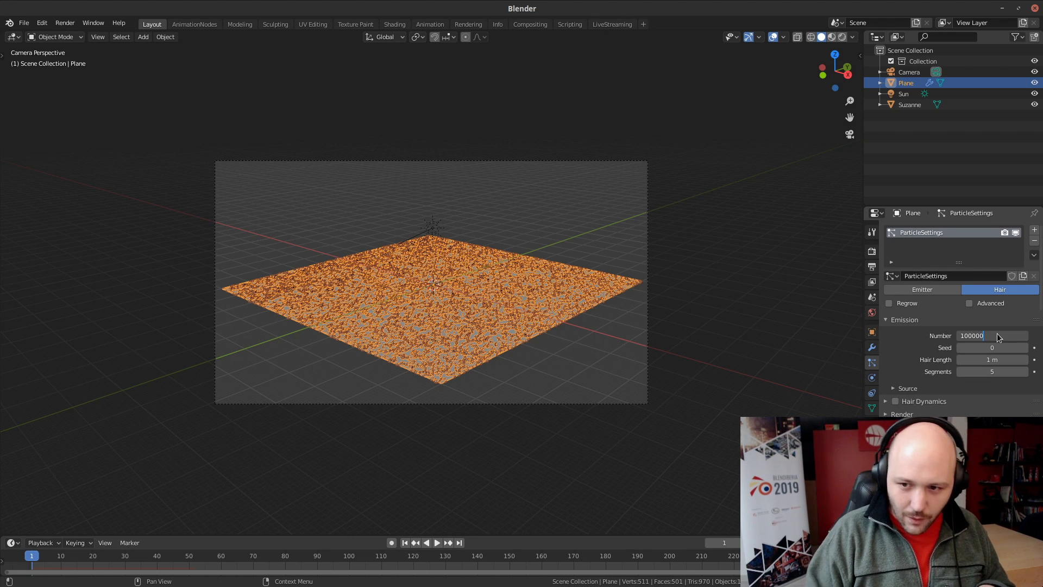
{"action": "key", "text": "Return"}
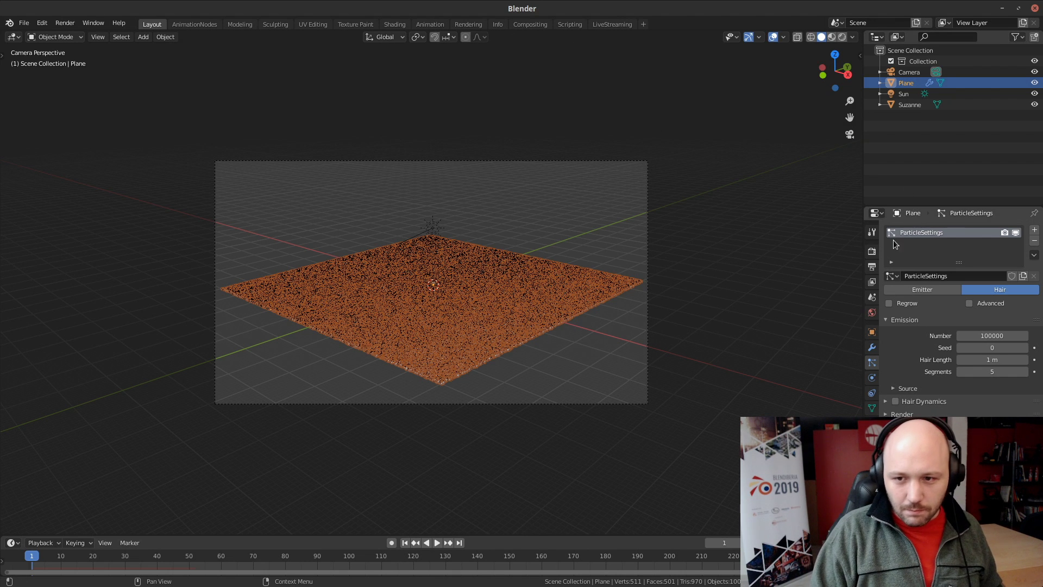
Switch the render engine to Cycles and render the denser particle plane into Slot 1 from the Rendering workspace
{"action": "left_click", "coordinate": [871, 251]}
{"action": "left_click", "coordinate": [998, 230]}
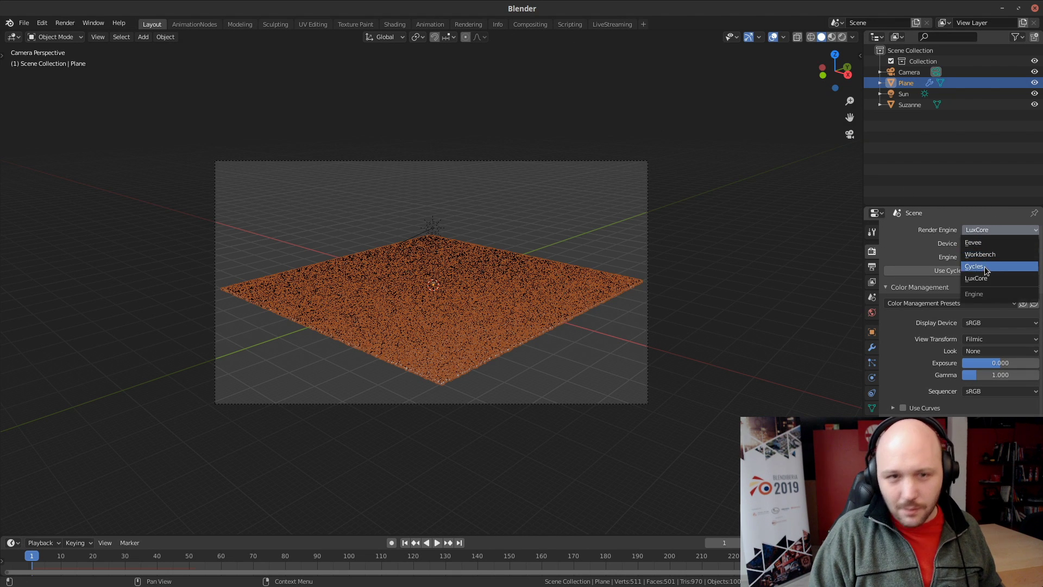
{"action": "left_click", "coordinate": [988, 268]}
{"action": "left_click", "coordinate": [468, 24]}
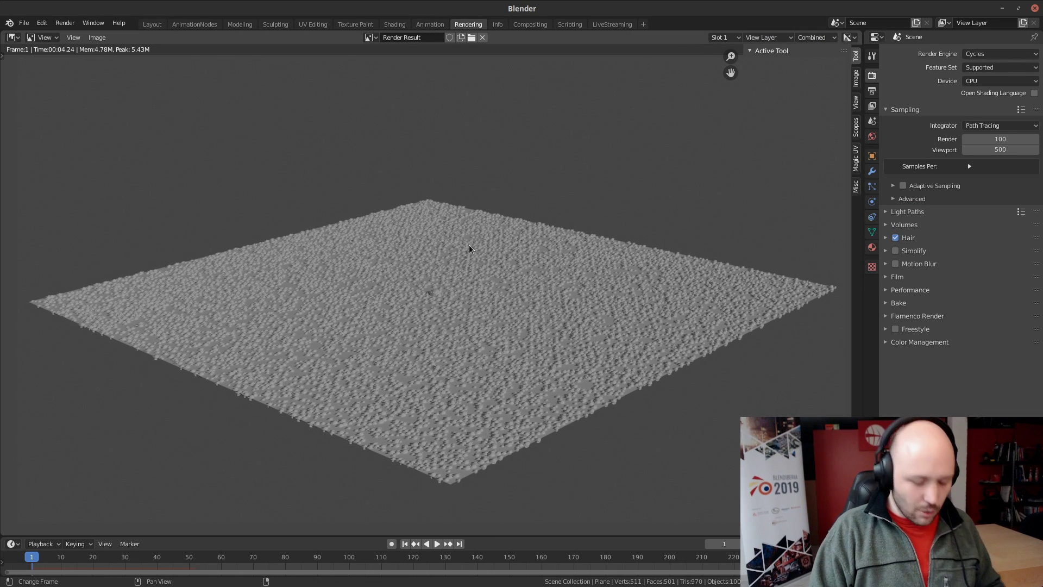
{"action": "key", "text": "F12"}
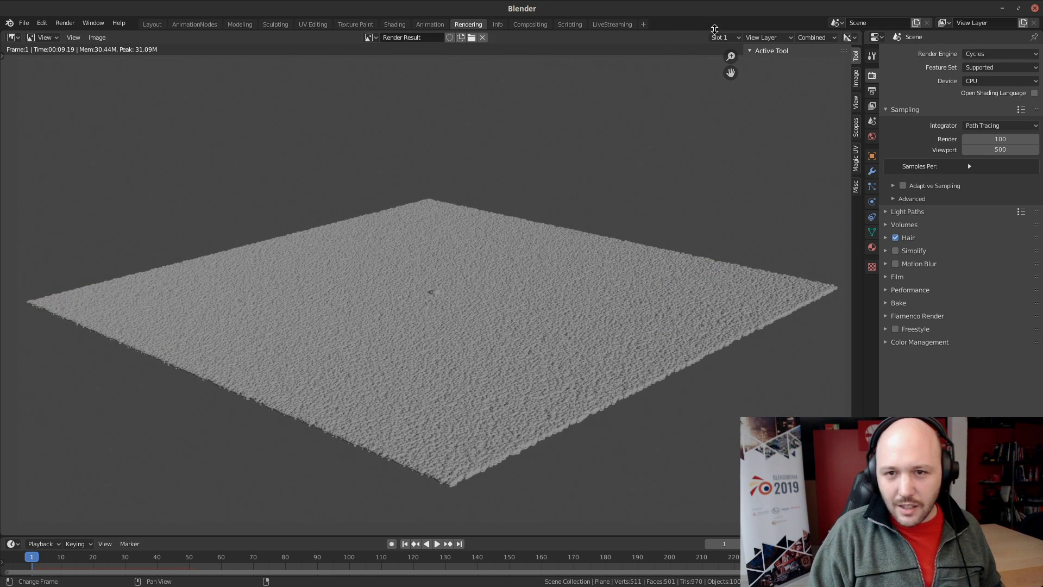
Select Slot 2, switch the render engine to LuxCore and render the 100000-particle scene there
{"action": "left_click", "coordinate": [720, 38]}
{"action": "left_click", "coordinate": [723, 131]}
{"action": "left_click", "coordinate": [999, 54]}
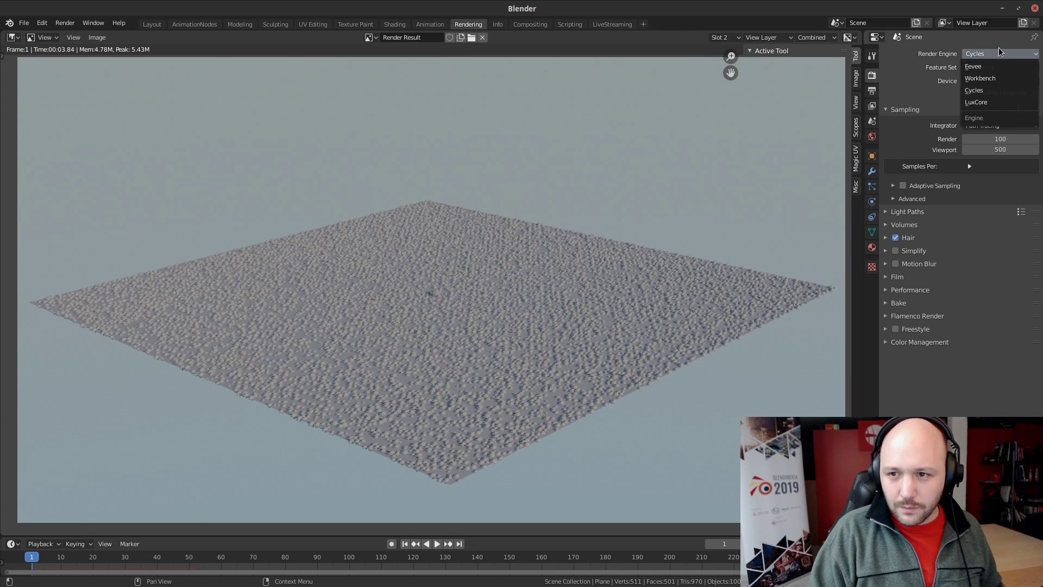
{"action": "left_click", "coordinate": [999, 104]}
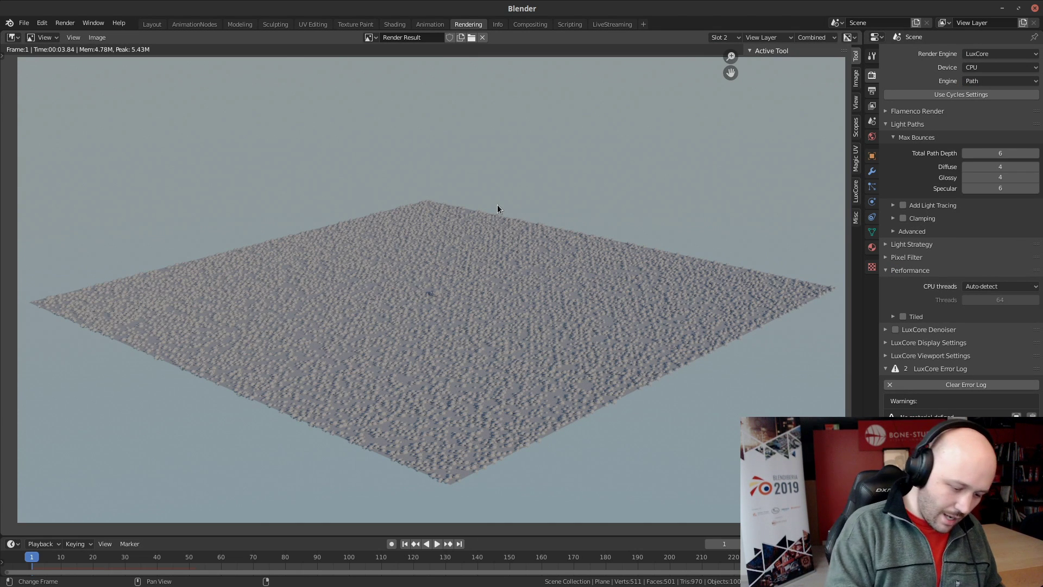
{"action": "key", "text": "F12"}
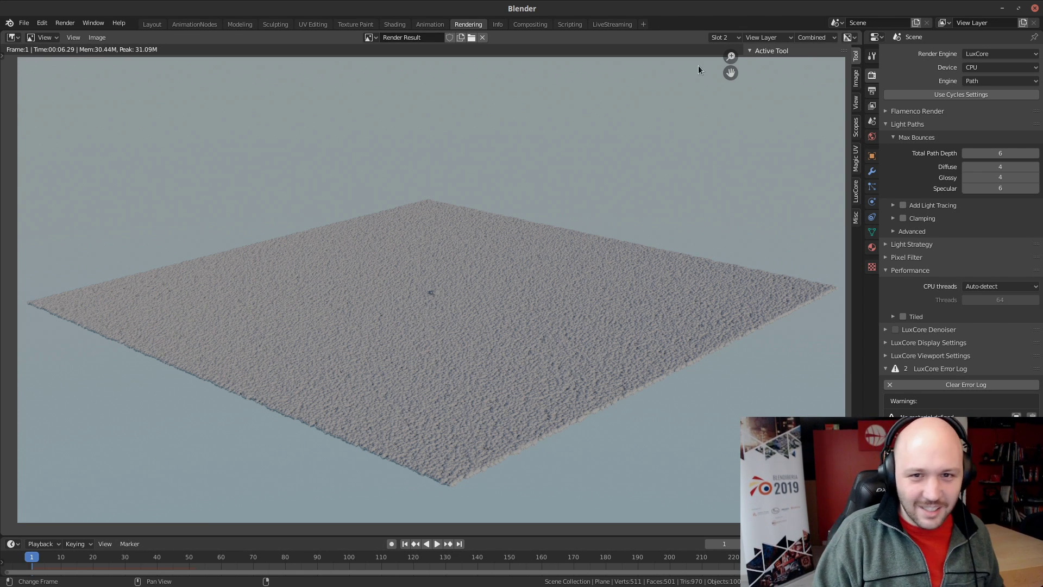
Compare the 100000-particle Cycles render in Slot 1 with the LuxCore render in Slot 2
{"action": "scroll", "coordinate": [730, 38], "scroll_direction": "up", "scroll_amount": 1, "text": "ctrl"}
{"action": "scroll", "coordinate": [730, 38], "scroll_direction": "down", "scroll_amount": 1, "text": "ctrl"}
{"action": "scroll", "coordinate": [730, 38], "scroll_direction": "up", "scroll_amount": 1, "text": "ctrl"}
{"action": "scroll", "coordinate": [730, 38], "scroll_direction": "down", "scroll_amount": 1, "text": "ctrl"}
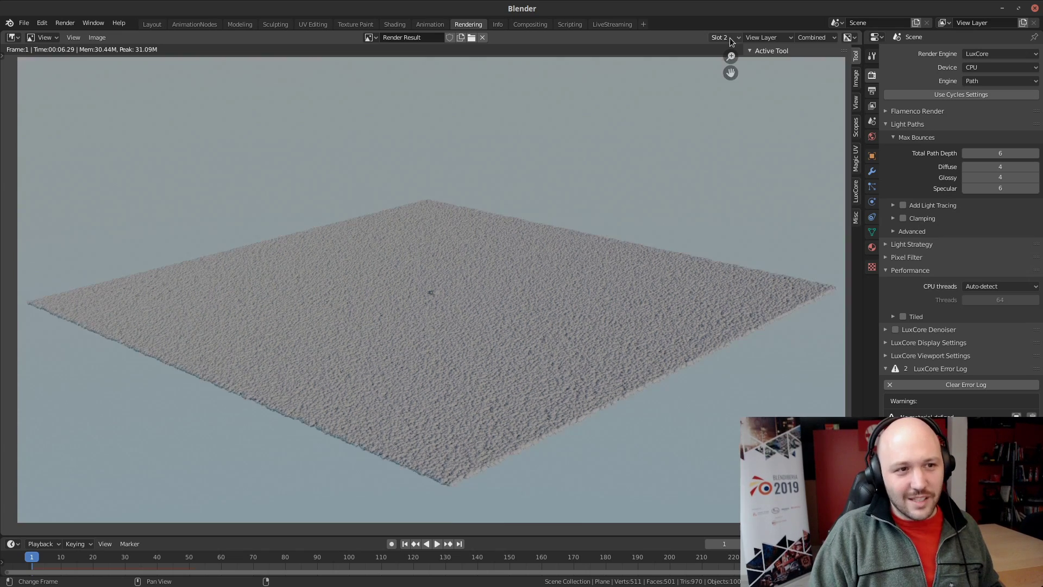
{"action": "scroll", "coordinate": [730, 38], "scroll_direction": "up", "scroll_amount": 1, "text": "ctrl"}
{"action": "scroll", "coordinate": [730, 38], "scroll_direction": "down", "scroll_amount": 1, "text": "ctrl"}
{"action": "scroll", "coordinate": [729, 37], "scroll_direction": "up", "scroll_amount": 1, "text": "ctrl"}
{"action": "scroll", "coordinate": [729, 38], "scroll_direction": "down", "scroll_amount": 1, "text": "ctrl"}
{"action": "scroll", "coordinate": [728, 38], "scroll_direction": "up", "scroll_amount": 1, "text": "ctrl"}
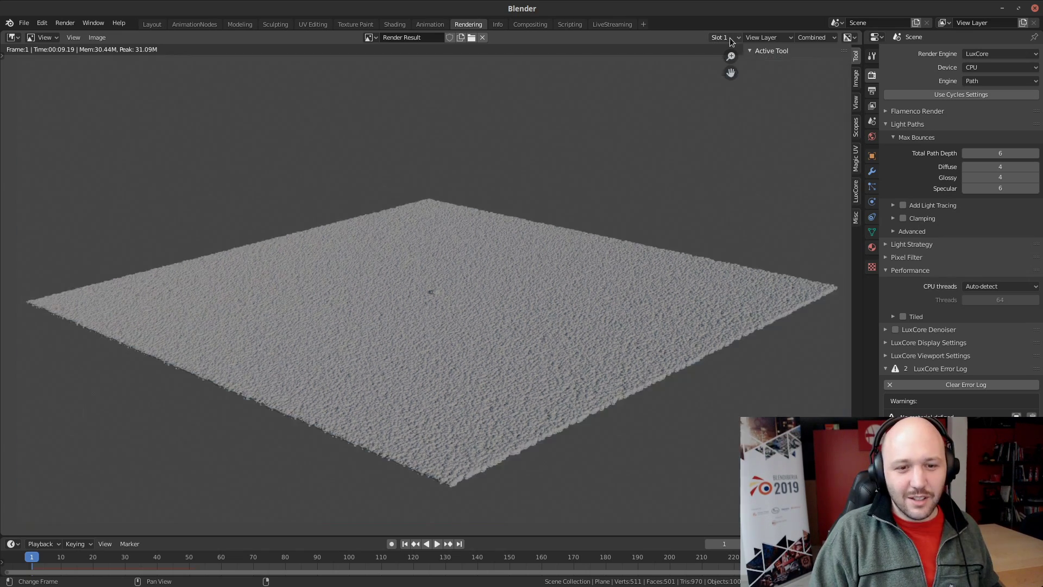
{"action": "scroll", "coordinate": [729, 37], "scroll_direction": "down", "scroll_amount": 1, "text": "ctrl"}
{"action": "scroll", "coordinate": [728, 38], "scroll_direction": "up", "scroll_amount": 1, "text": "ctrl"}
{"action": "scroll", "coordinate": [729, 37], "scroll_direction": "down", "scroll_amount": 1, "text": "ctrl"}
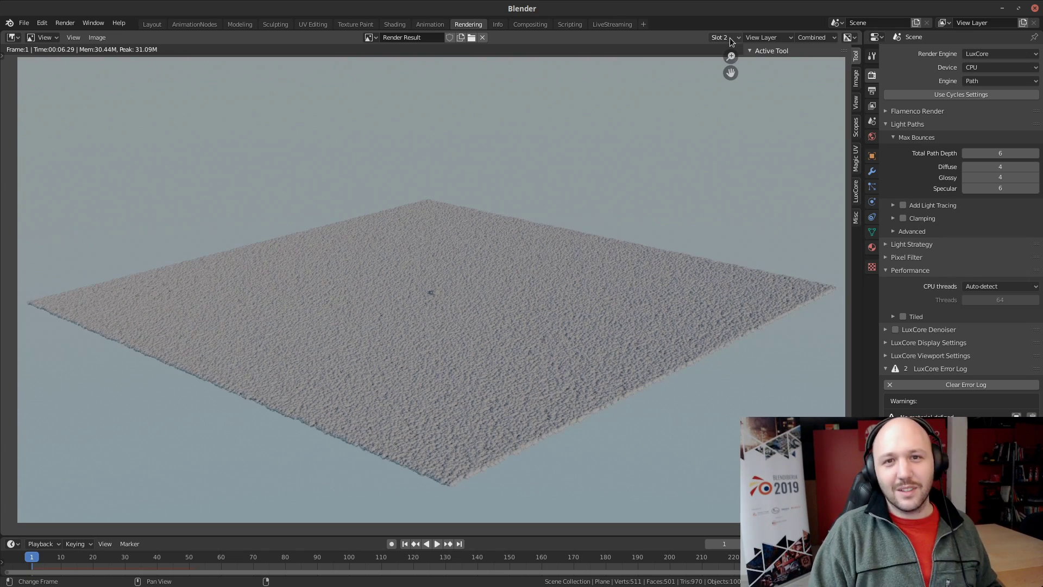
Review the plane's particle system settings in the Layout workspace, from emission down to the last options
{"action": "left_click", "coordinate": [152, 23]}
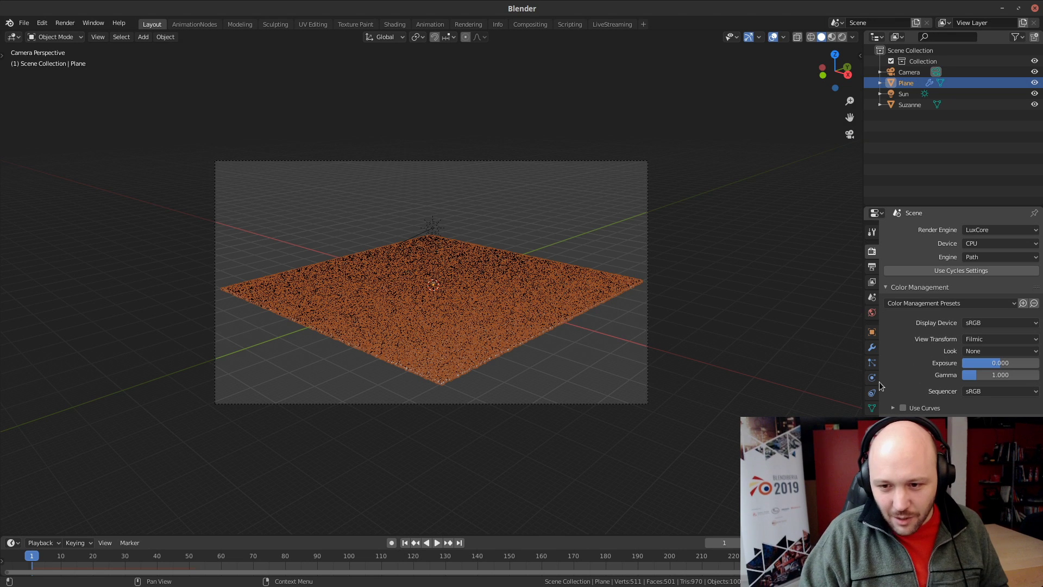
{"action": "left_click", "coordinate": [872, 362]}
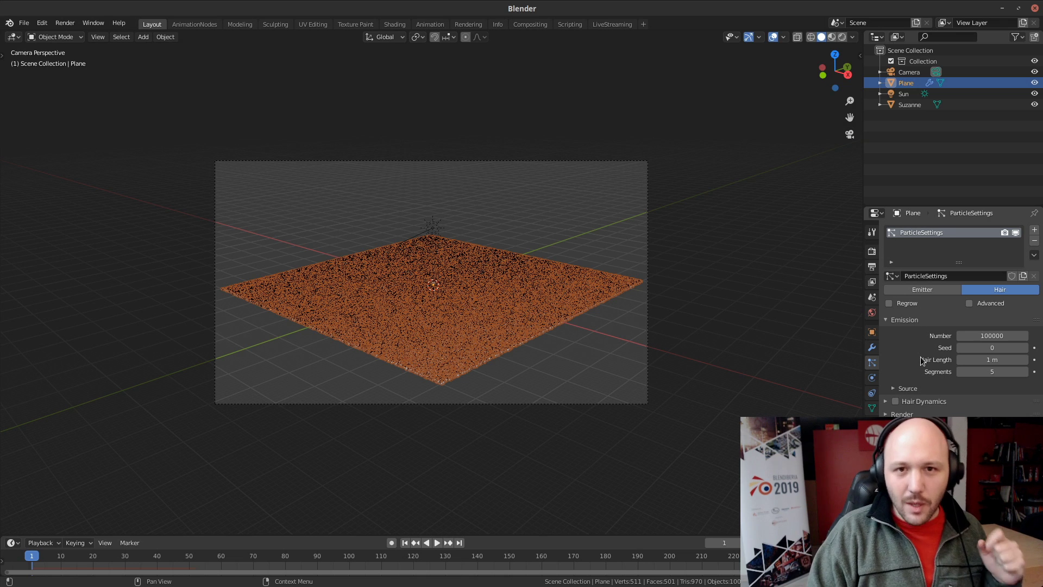
{"action": "scroll", "coordinate": [920, 356], "scroll_direction": "down", "scroll_amount": 2}
{"action": "scroll", "coordinate": [921, 360], "scroll_direction": "down", "scroll_amount": 16}
{"action": "scroll", "coordinate": [925, 342], "scroll_direction": "up", "scroll_amount": 18}
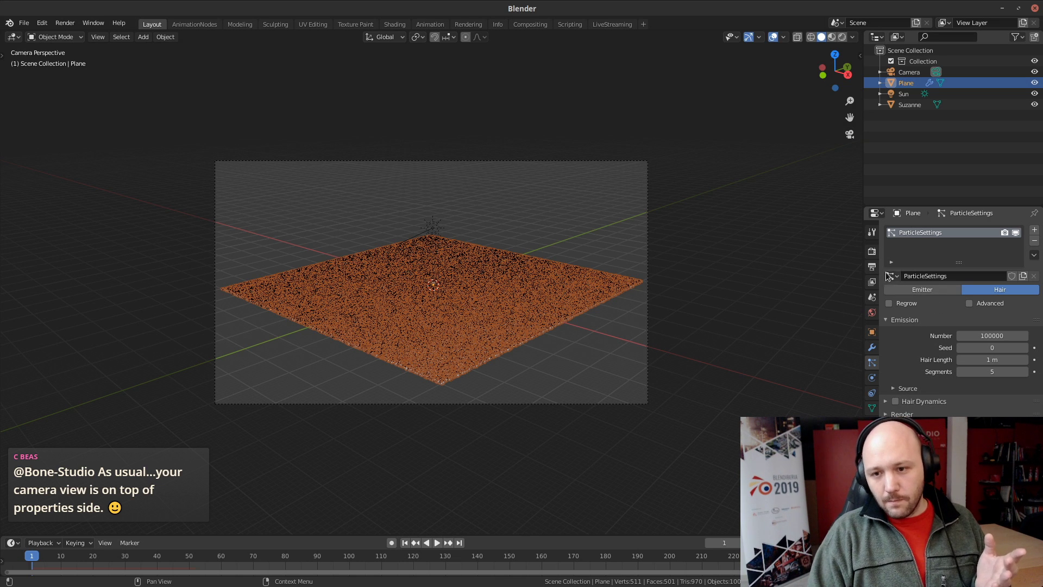
Set the render engine back to Cycles and render the particle scene into Slot 2 from the Rendering workspace
{"action": "left_click", "coordinate": [871, 251]}
{"action": "left_click", "coordinate": [1002, 229]}
{"action": "left_click", "coordinate": [982, 262]}
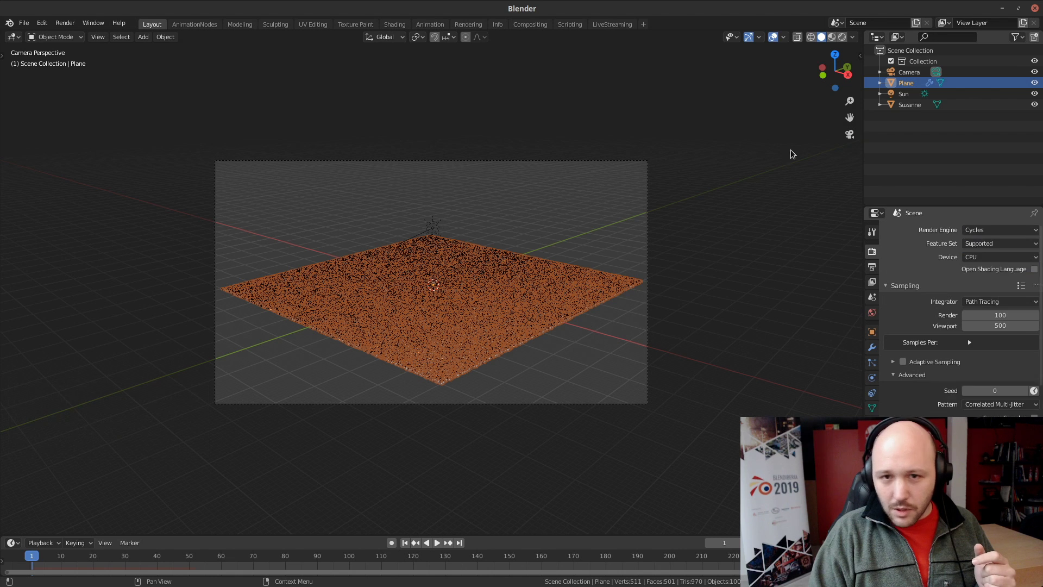
{"action": "left_click", "coordinate": [468, 24]}
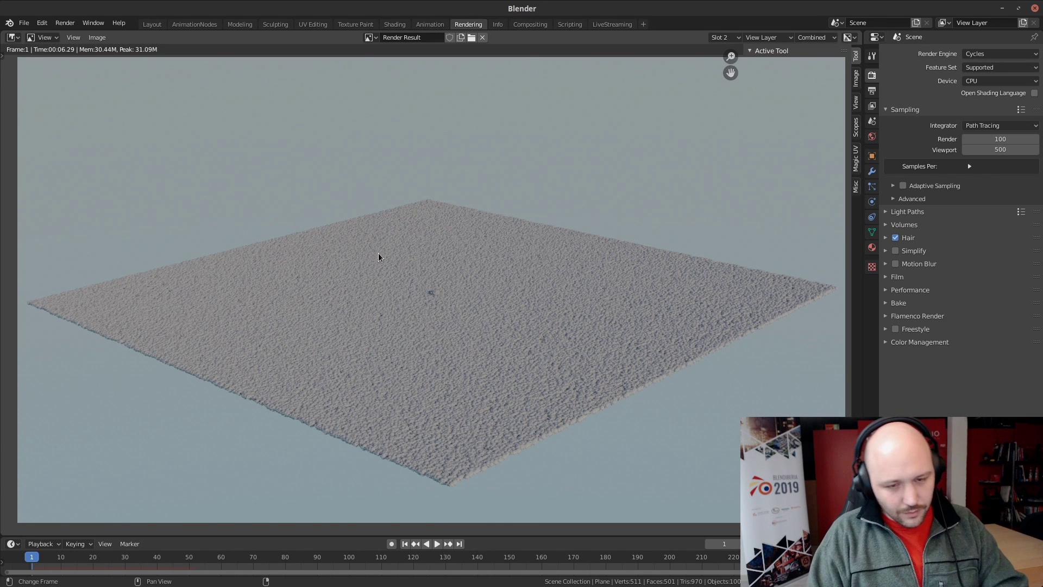
{"action": "key", "text": "F12"}
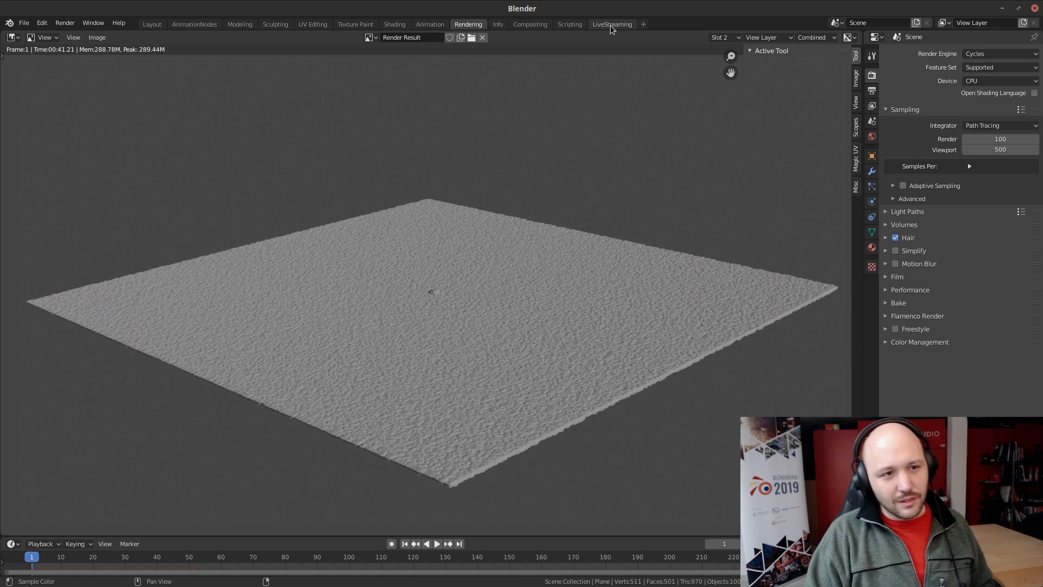
Set the render engine to LuxCore from the LiveStreaming workspace
{"action": "left_click", "coordinate": [612, 25]}
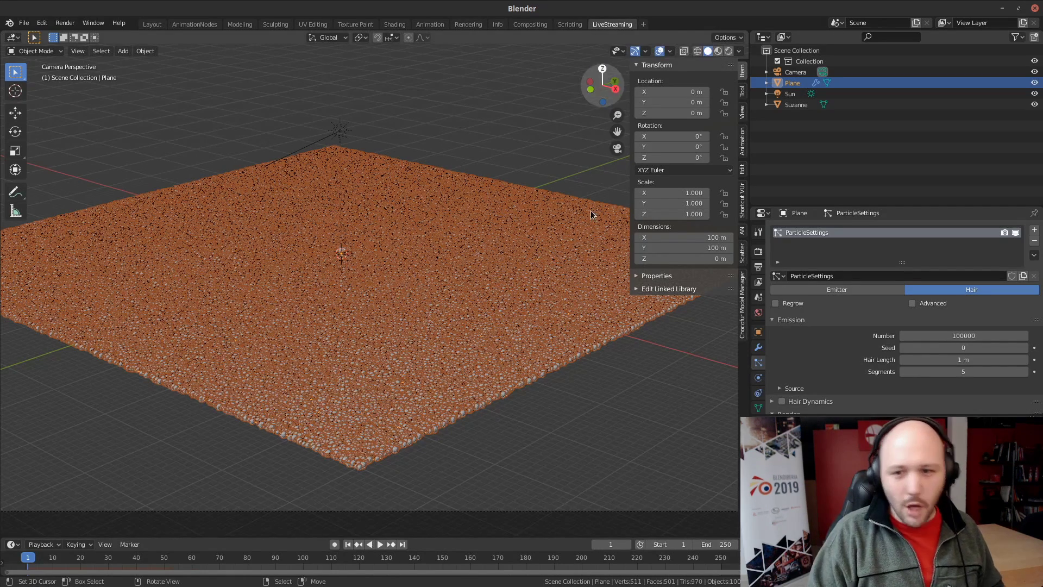
{"action": "left_click", "coordinate": [758, 251]}
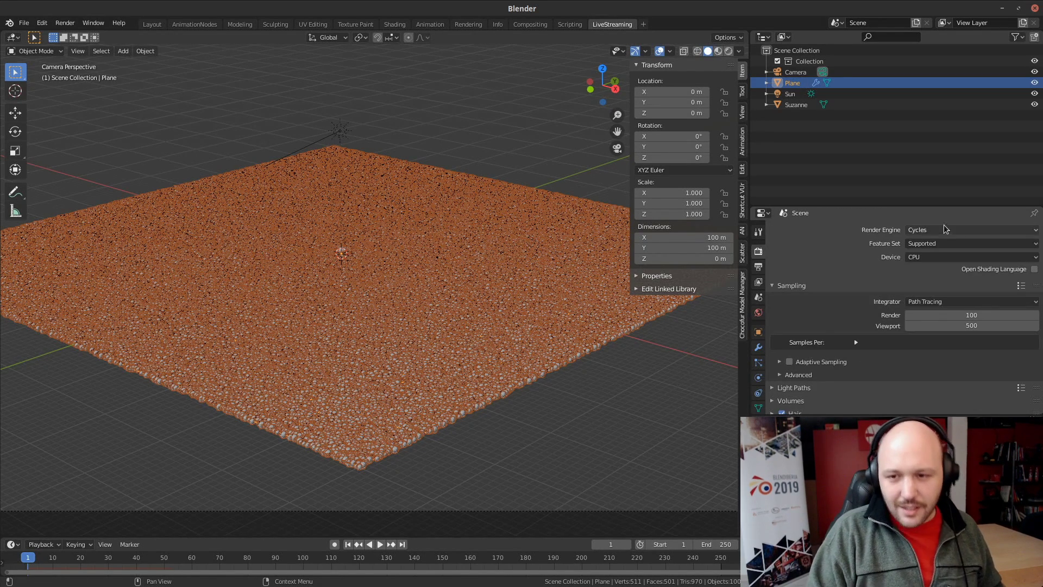
{"action": "left_click", "coordinate": [936, 231]}
{"action": "left_click", "coordinate": [934, 276]}
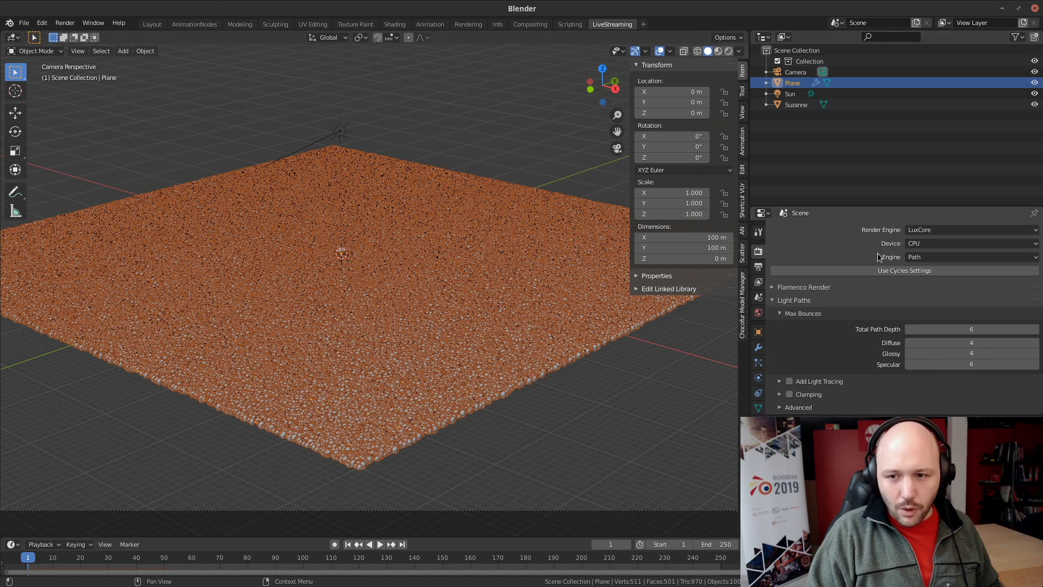
Render the scene with LuxCore into Slot 1, and switch to the terminal to check its log, moving that window off the render
{"action": "left_click", "coordinate": [468, 25]}
{"action": "left_click", "coordinate": [729, 37]}
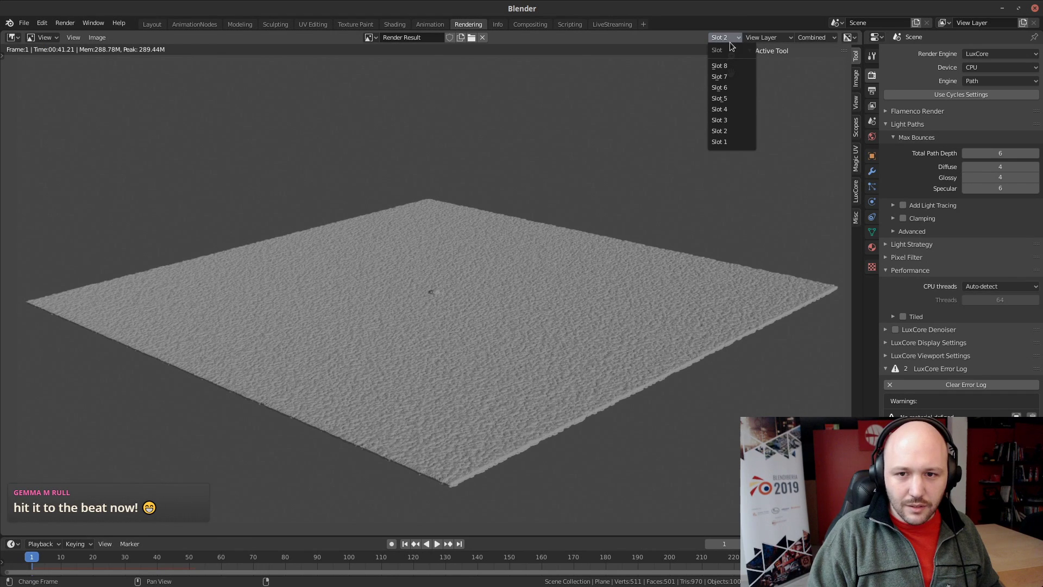
{"action": "left_click", "coordinate": [723, 142]}
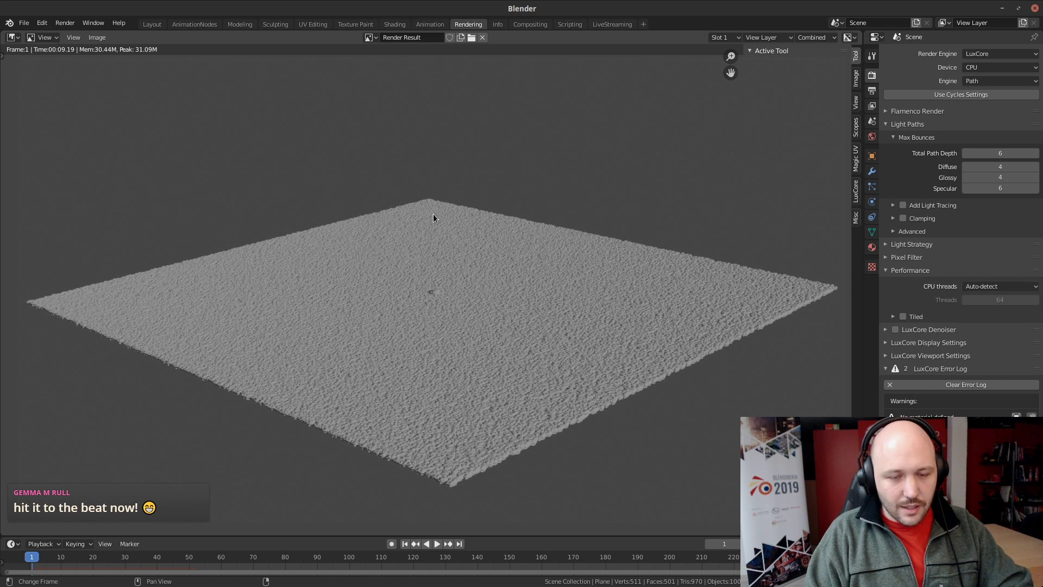
{"action": "key", "text": "F12"}
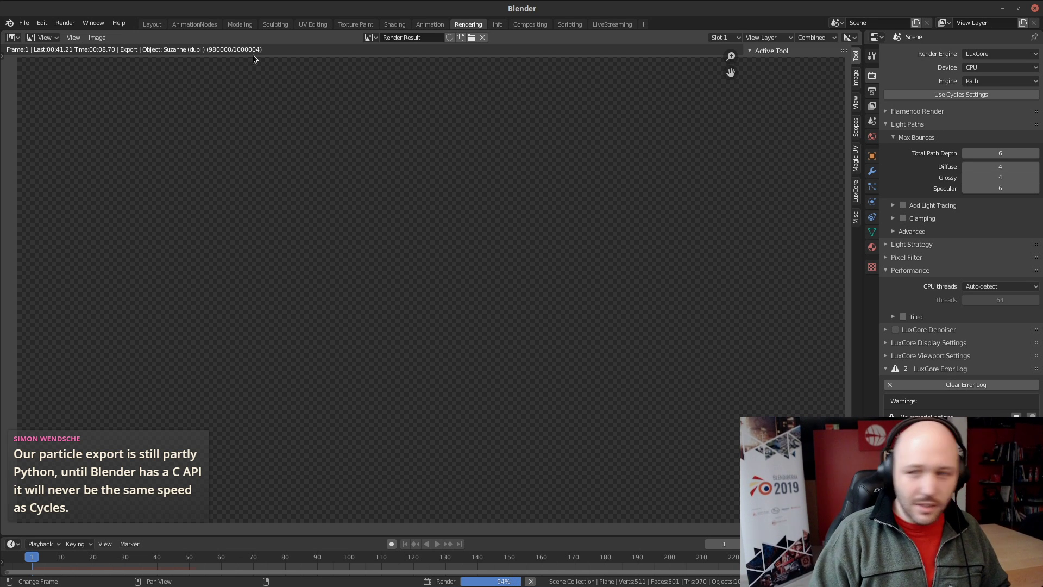
{"action": "key", "text": "alt+Tab"}
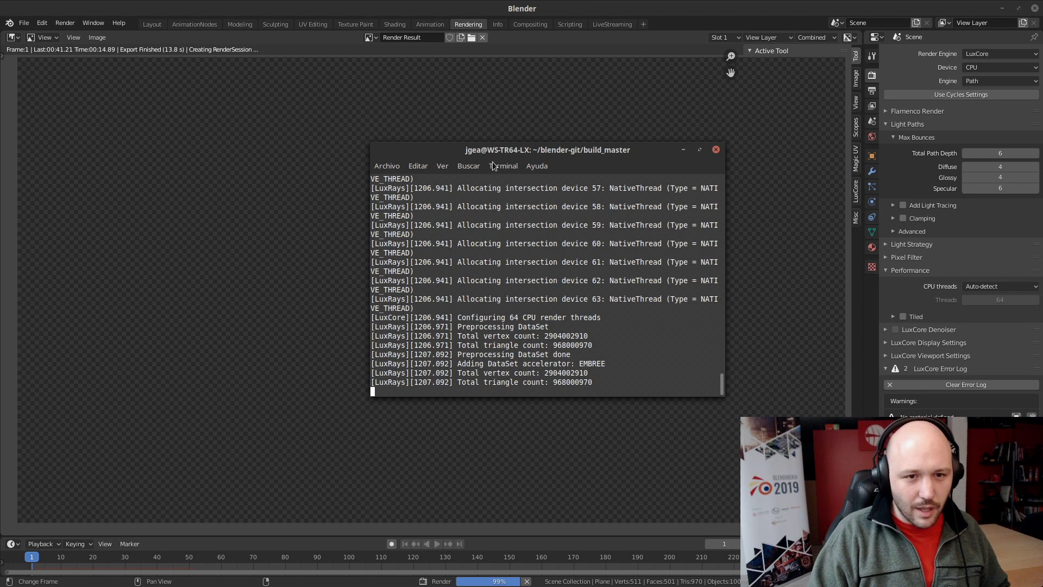
{"action": "left_click_drag", "start_coordinate": [492, 150], "coordinate": [1042, 206]}
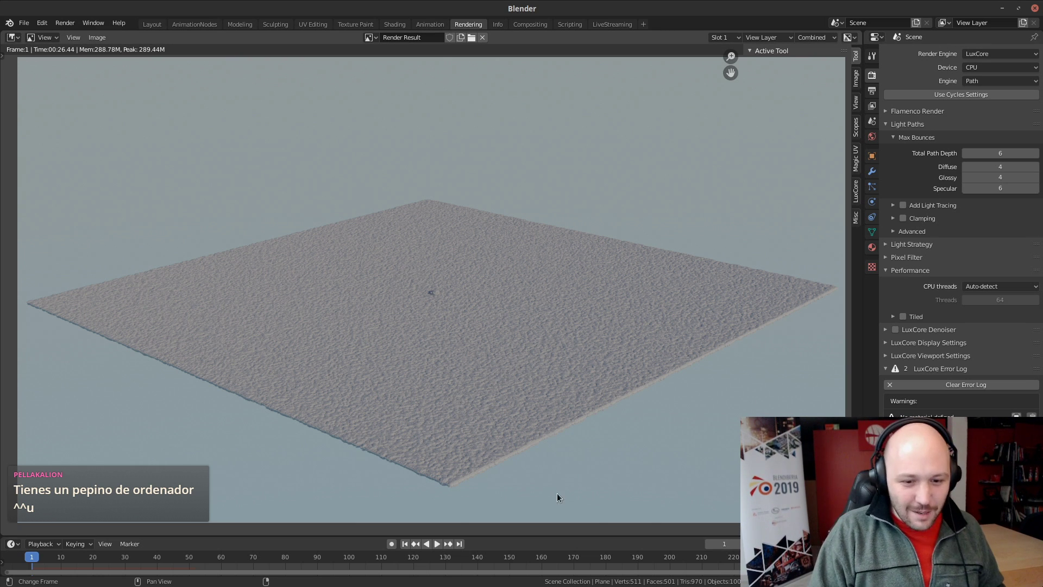
Set the render scale of the plane's particles to 0.2 in the LiveStreaming workspace
{"action": "left_click", "coordinate": [157, 23]}
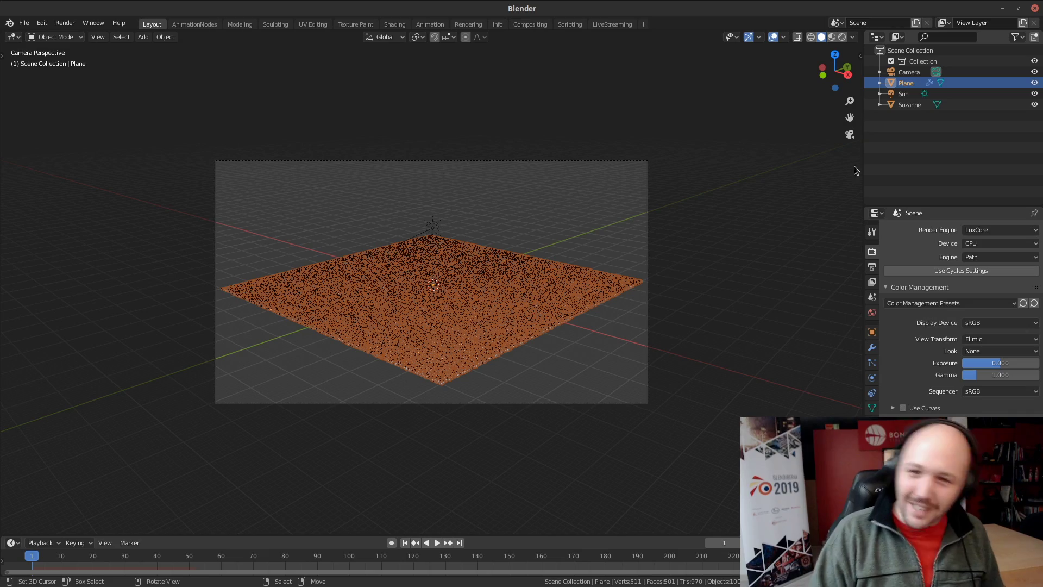
{"action": "scroll", "coordinate": [499, 357], "scroll_direction": "up", "scroll_amount": 5}
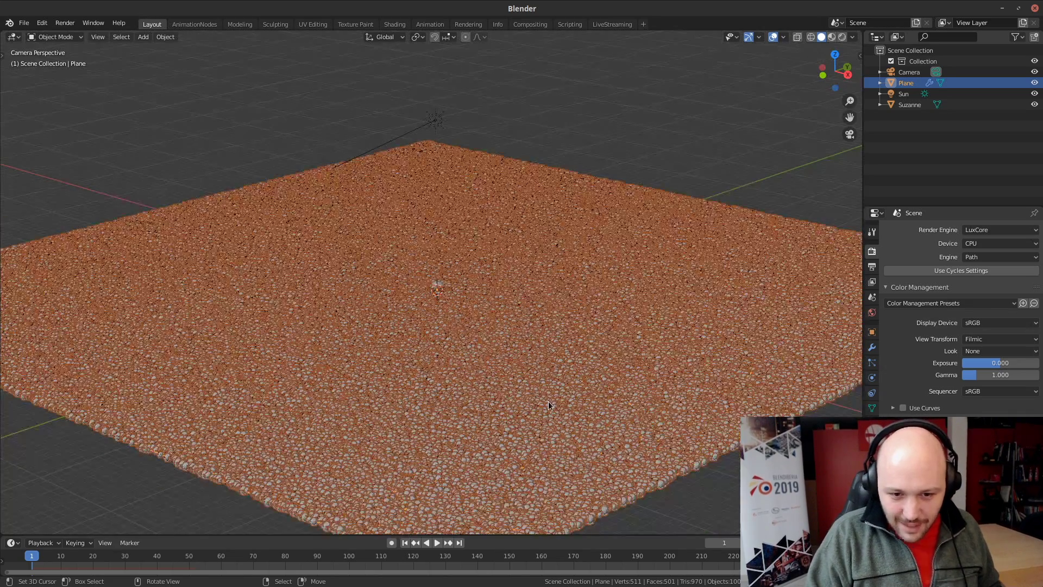
{"action": "left_click", "coordinate": [592, 25]}
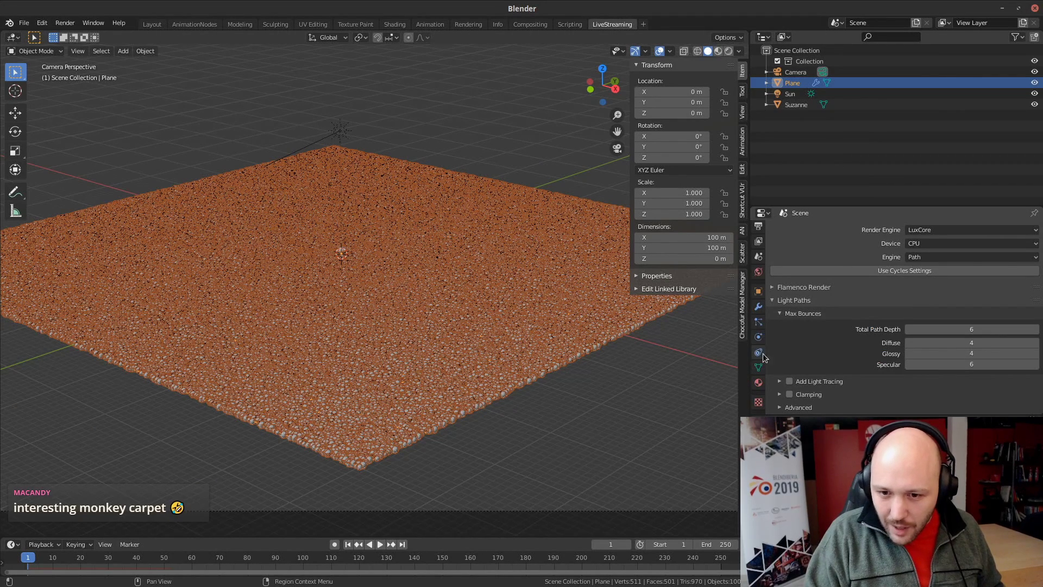
{"action": "left_click", "coordinate": [758, 321]}
{"action": "scroll", "coordinate": [830, 338], "scroll_direction": "down", "scroll_amount": 8}
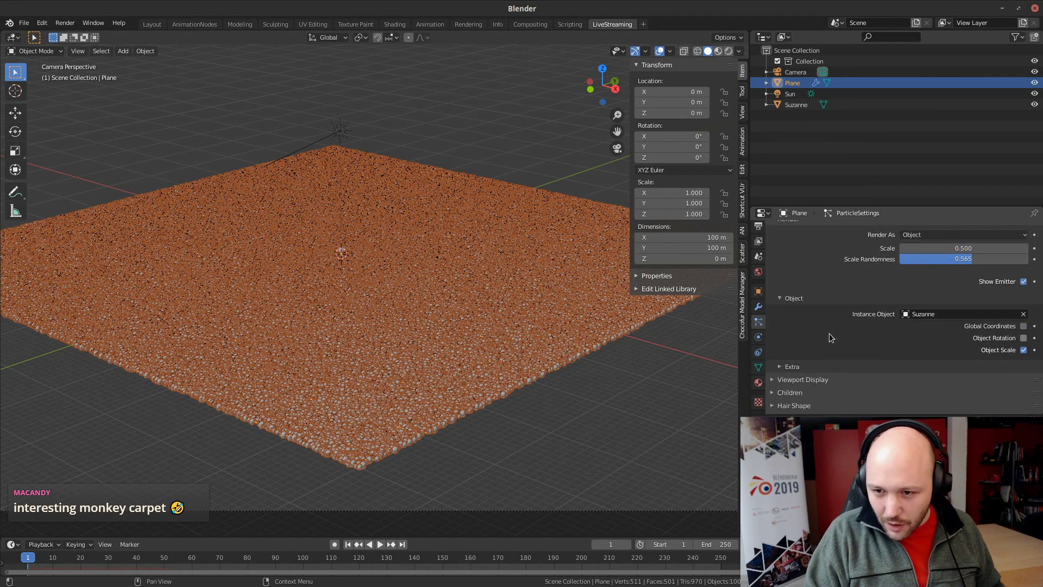
{"action": "scroll", "coordinate": [830, 337], "scroll_direction": "up", "scroll_amount": 1}
{"action": "left_click", "coordinate": [969, 269]}
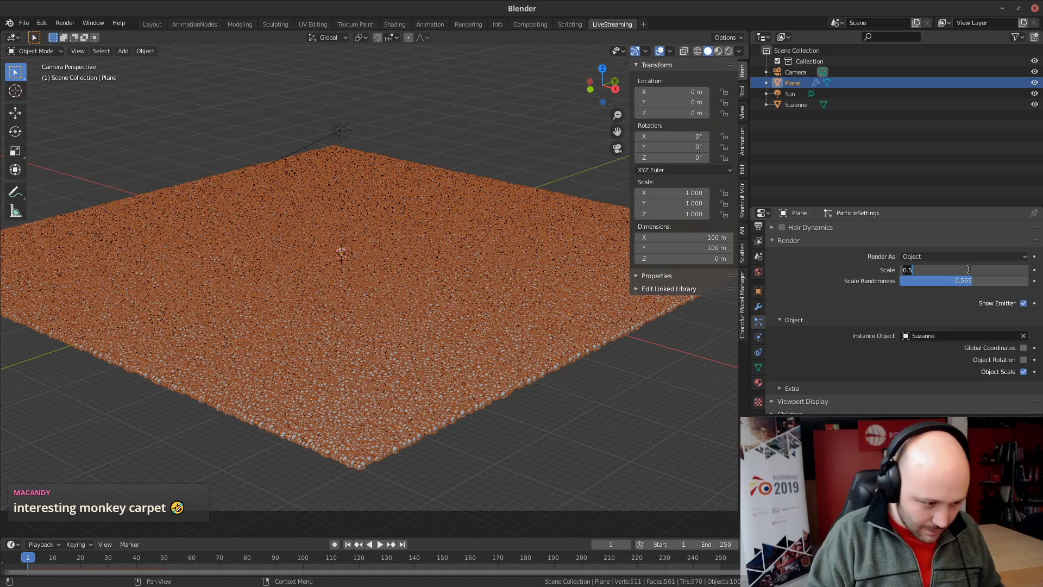
{"action": "type", "text": "0.2"}
{"action": "key", "text": "Return"}
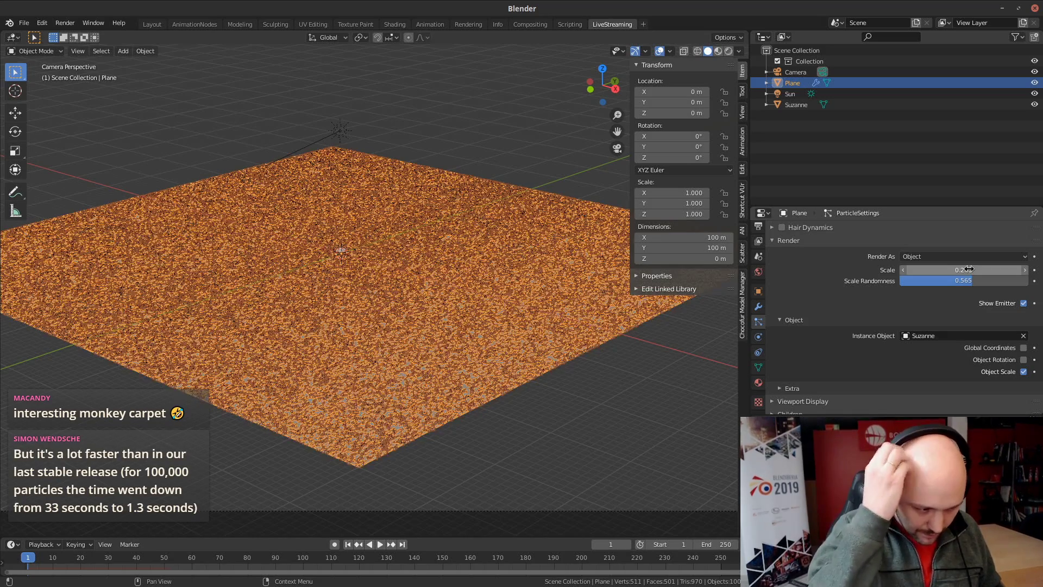
Set the render amount of the plane's interpolated child particles to 100
{"action": "scroll", "coordinate": [415, 238], "scroll_direction": "up", "scroll_amount": 8}
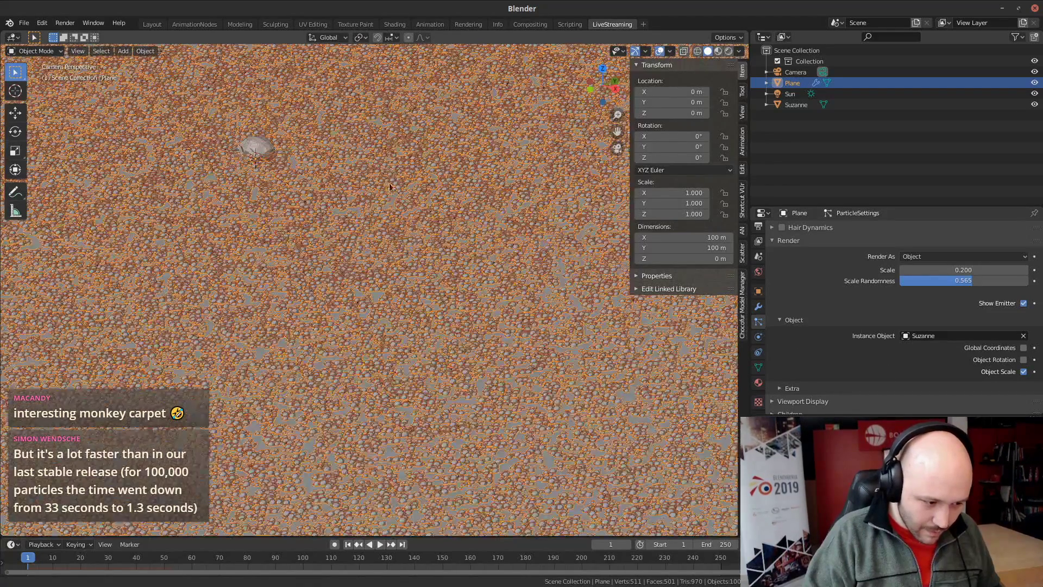
{"action": "scroll", "coordinate": [390, 186], "scroll_direction": "down", "scroll_amount": 6}
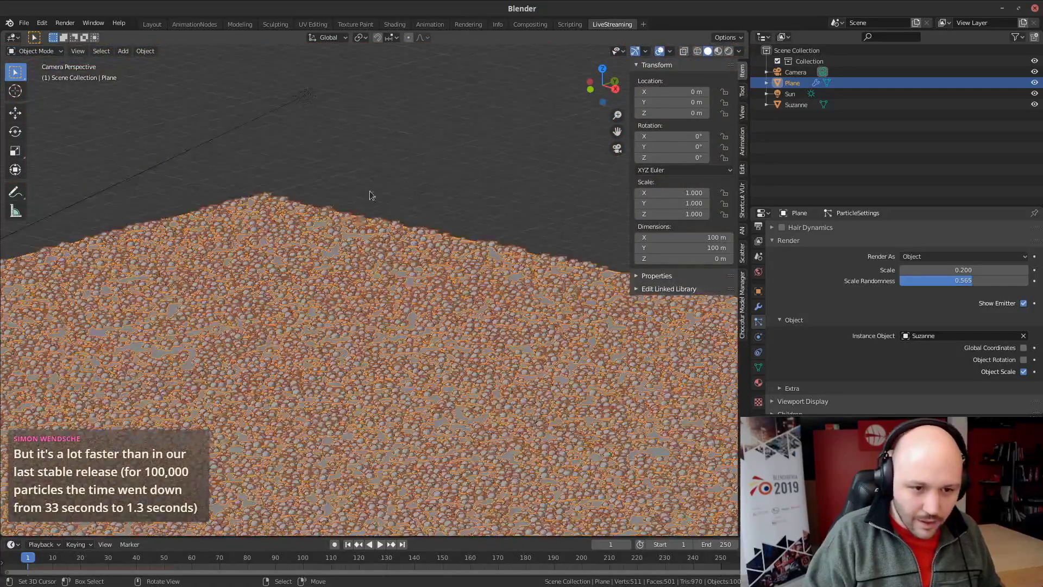
{"action": "scroll", "coordinate": [369, 195], "scroll_direction": "up", "scroll_amount": 2}
{"action": "scroll", "coordinate": [369, 195], "scroll_direction": "down", "scroll_amount": 2}
{"action": "scroll", "coordinate": [354, 304], "scroll_direction": "up", "scroll_amount": 3}
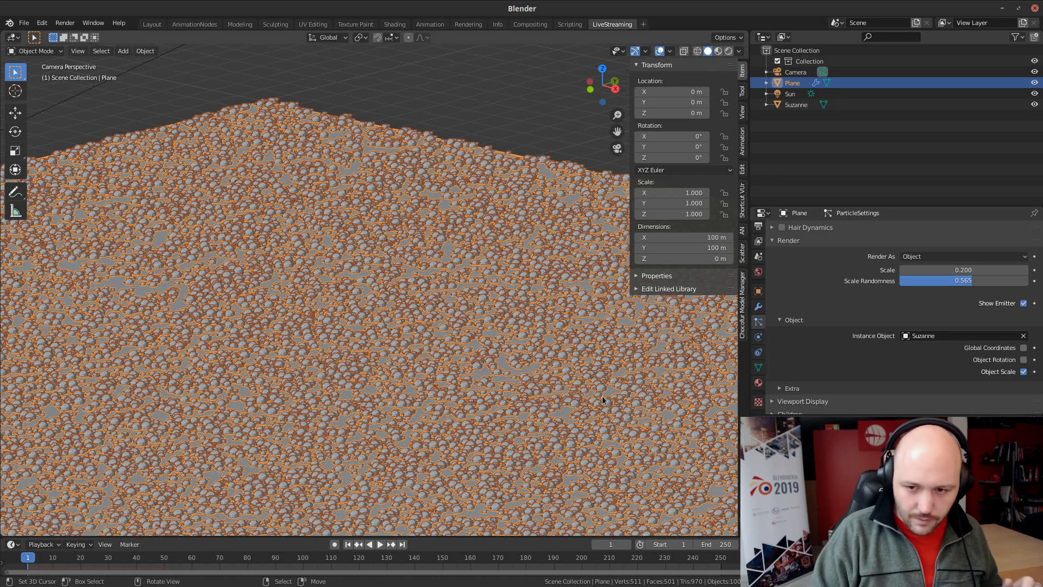
{"action": "scroll", "coordinate": [852, 284], "scroll_direction": "down", "scroll_amount": 8}
{"action": "scroll", "coordinate": [813, 369], "scroll_direction": "down", "scroll_amount": 12}
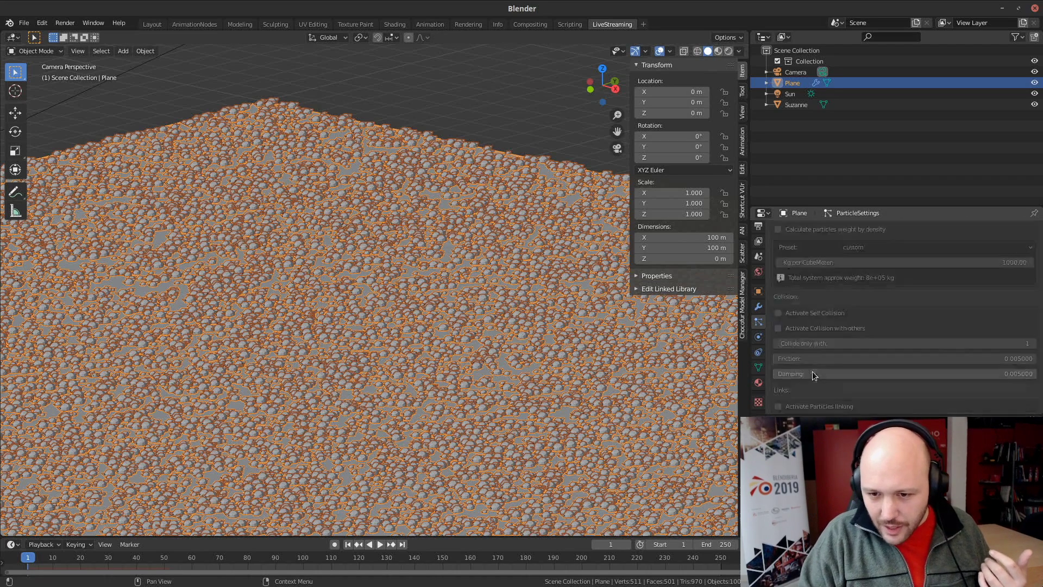
{"action": "scroll", "coordinate": [811, 333], "scroll_direction": "up", "scroll_amount": 12}
{"action": "scroll", "coordinate": [836, 304], "scroll_direction": "up", "scroll_amount": 10}
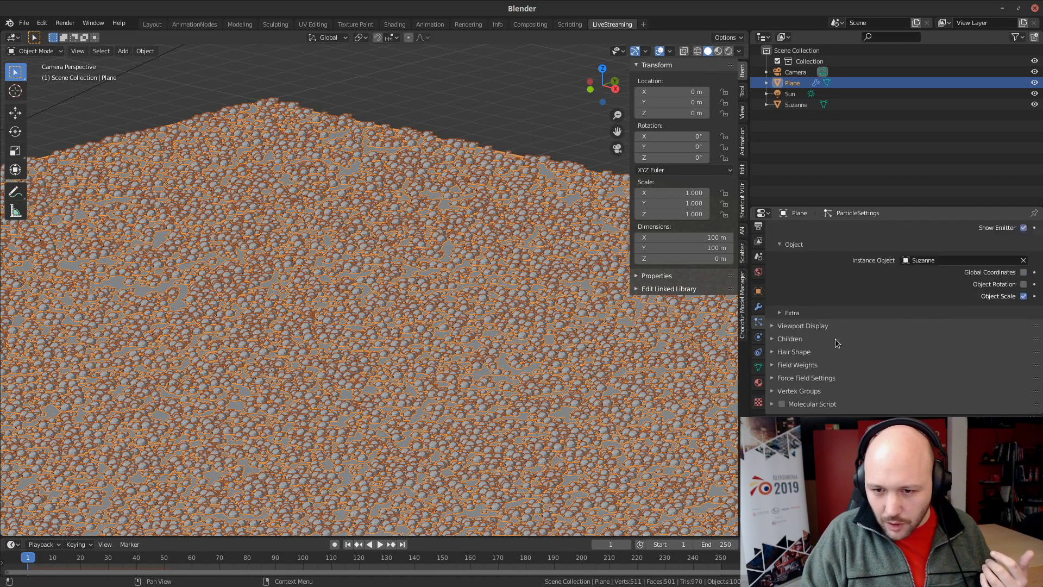
{"action": "scroll", "coordinate": [861, 323], "scroll_direction": "down", "scroll_amount": 3}
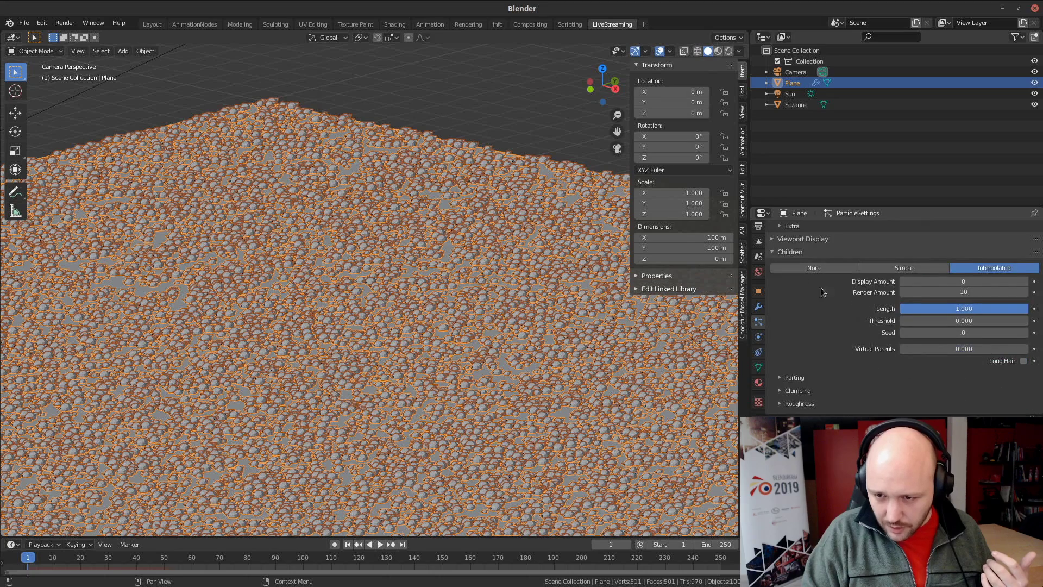
{"action": "left_click", "coordinate": [974, 292]}
{"action": "type", "text": "100"}
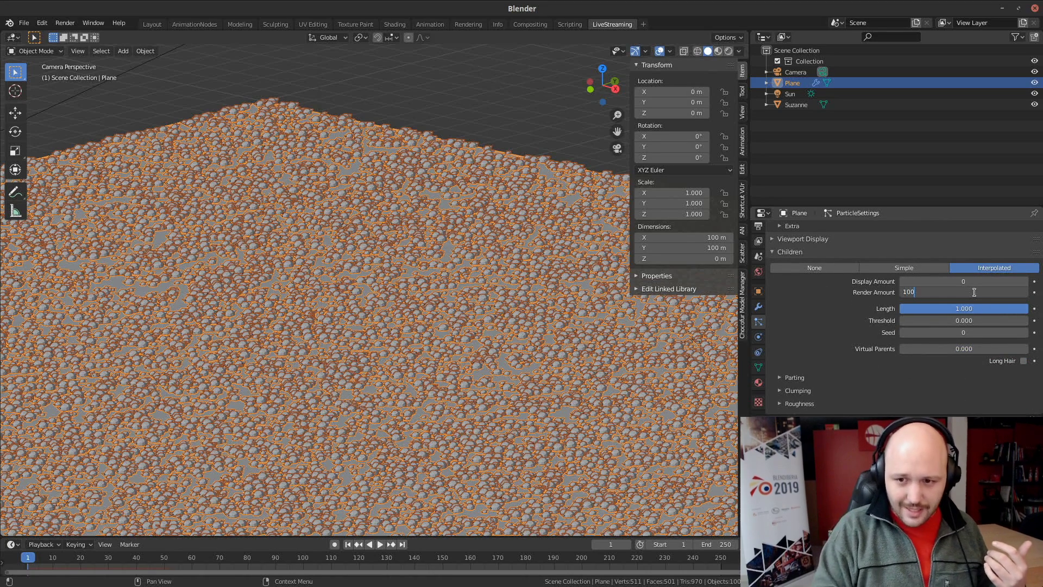
{"action": "key", "text": "Return"}
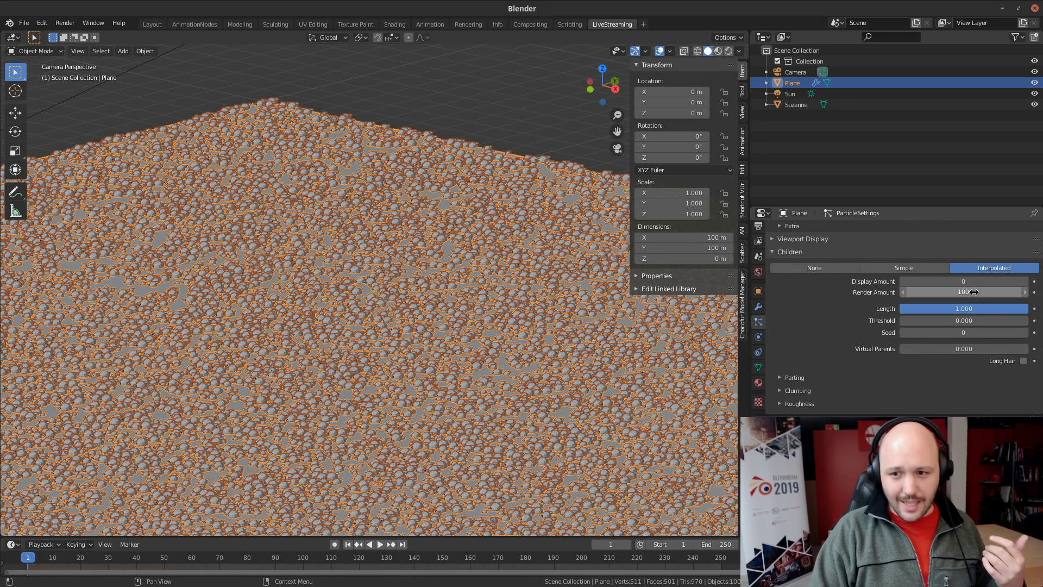
Start saving the scene from the Rendering workspace and create a folder named ENG_Live19 inside /x/LiveStreaming
{"action": "left_click", "coordinate": [468, 24]}
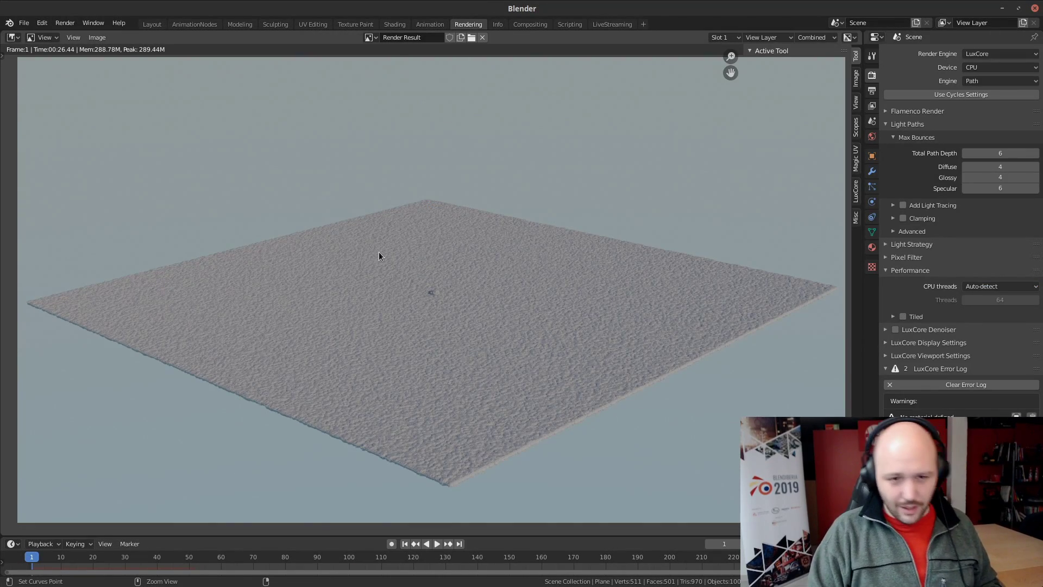
{"action": "key", "text": "ctrl+s"}
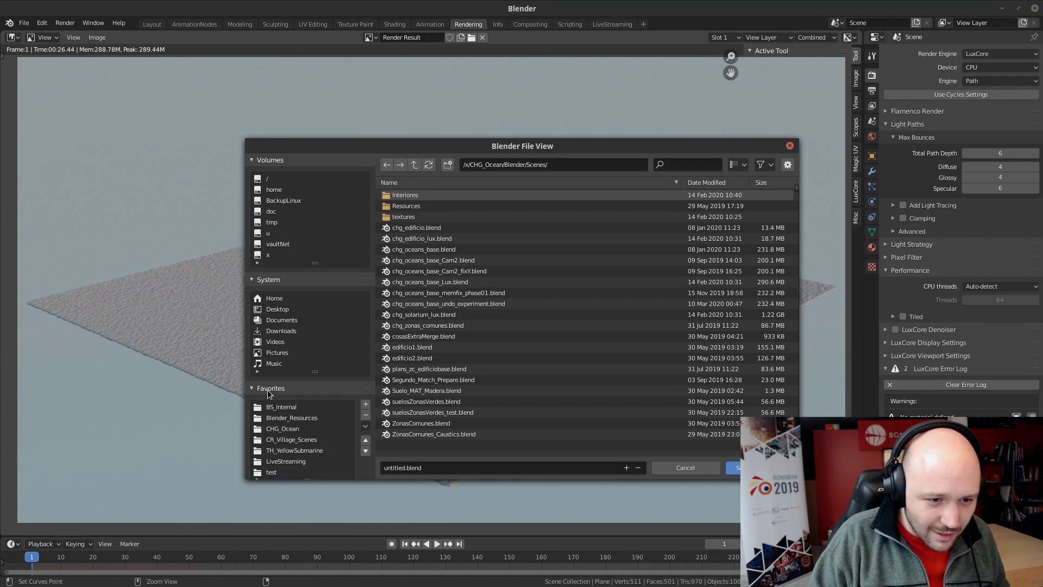
{"action": "scroll", "coordinate": [307, 467], "scroll_direction": "down", "scroll_amount": 3}
{"action": "left_click", "coordinate": [285, 418]}
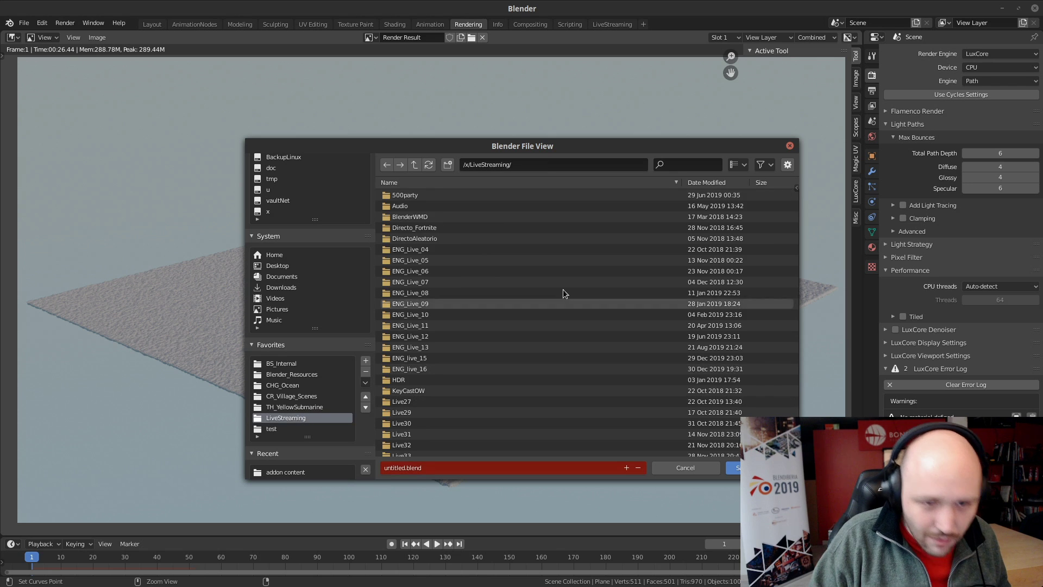
{"action": "left_click", "coordinate": [447, 165]}
{"action": "type", "text": "ENG"}
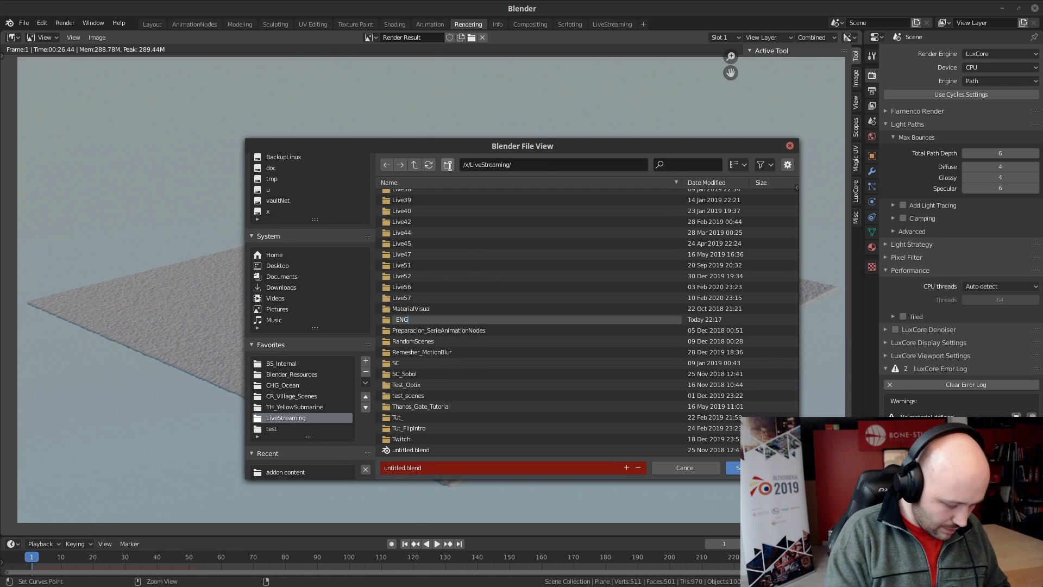
{"action": "type", "text": "_Live18"}
{"action": "key", "text": "Return"}
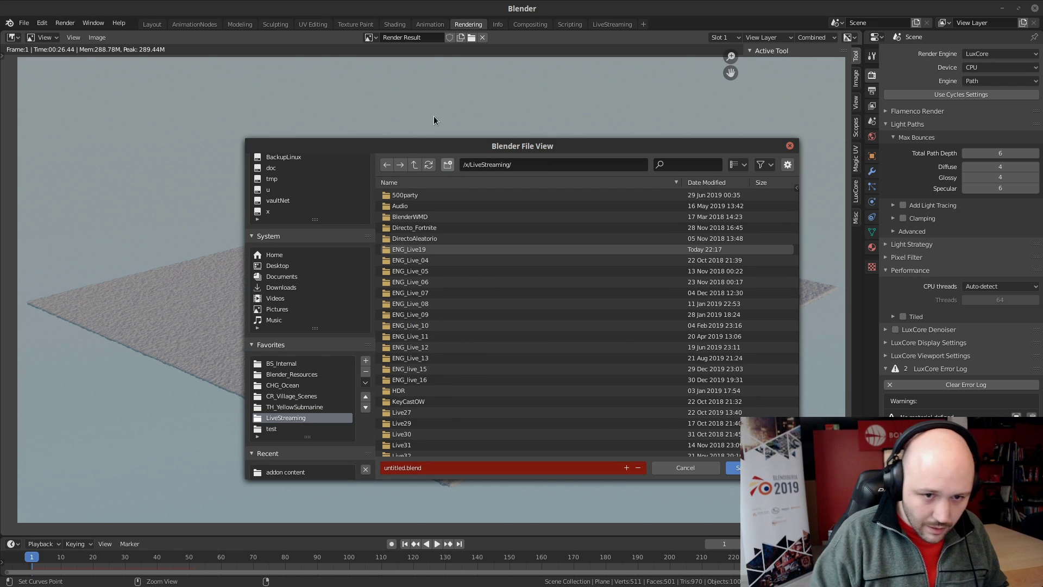
Save the scene as 10M_Particles in the ENG_Live19 folder
{"action": "double_click", "coordinate": [422, 250]}
{"action": "left_click", "coordinate": [487, 467]}
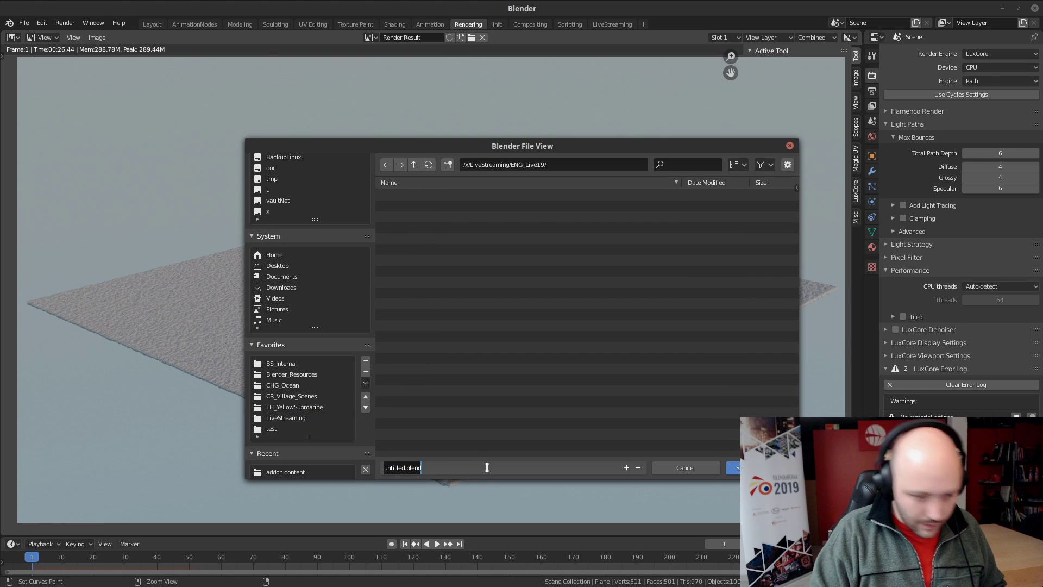
{"action": "type", "text": "10M"}
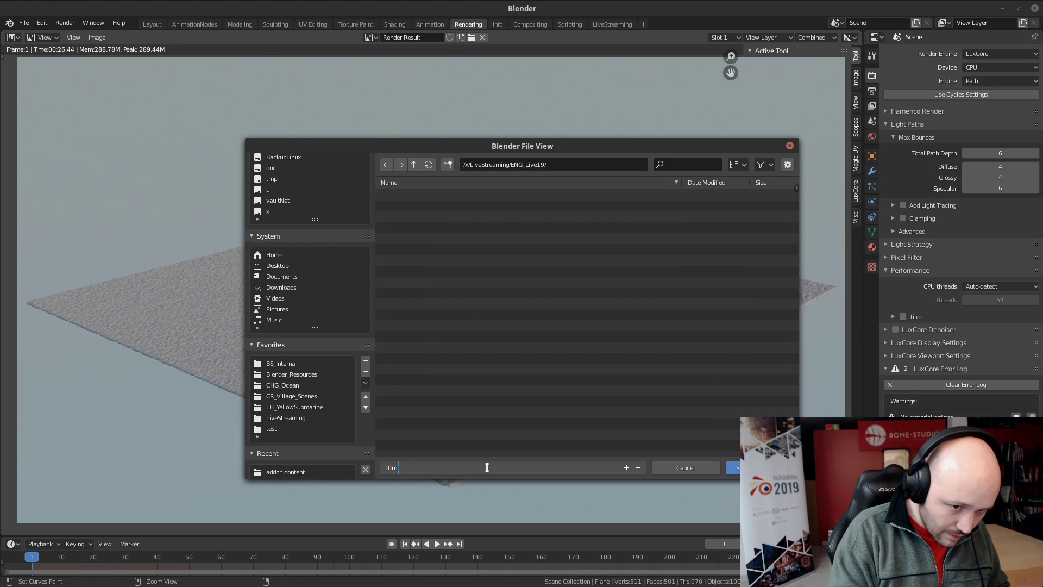
{"action": "type", "text": "_Particles"}
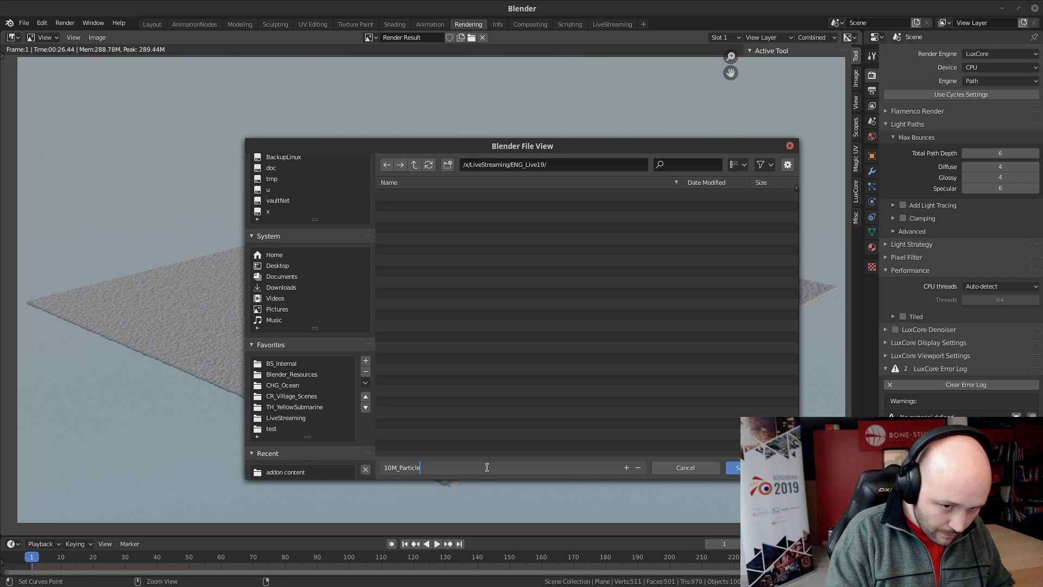
{"action": "key", "text": "Return"}
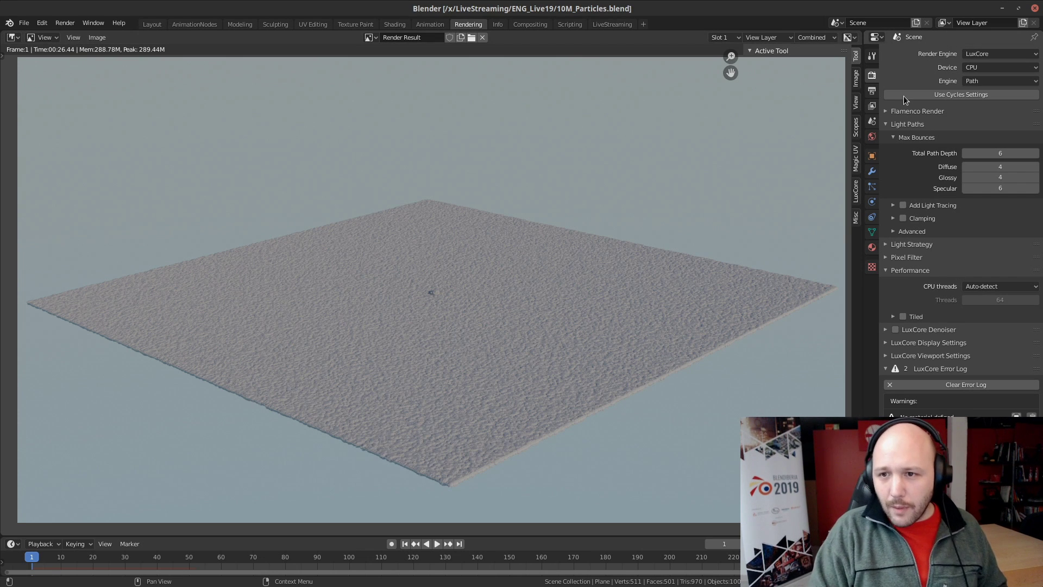
Set the render engine to Cycles, render the scene into Slot 1, and stop the render once the first tiles are done
{"action": "left_click", "coordinate": [985, 56]}
{"action": "left_click", "coordinate": [982, 91]}
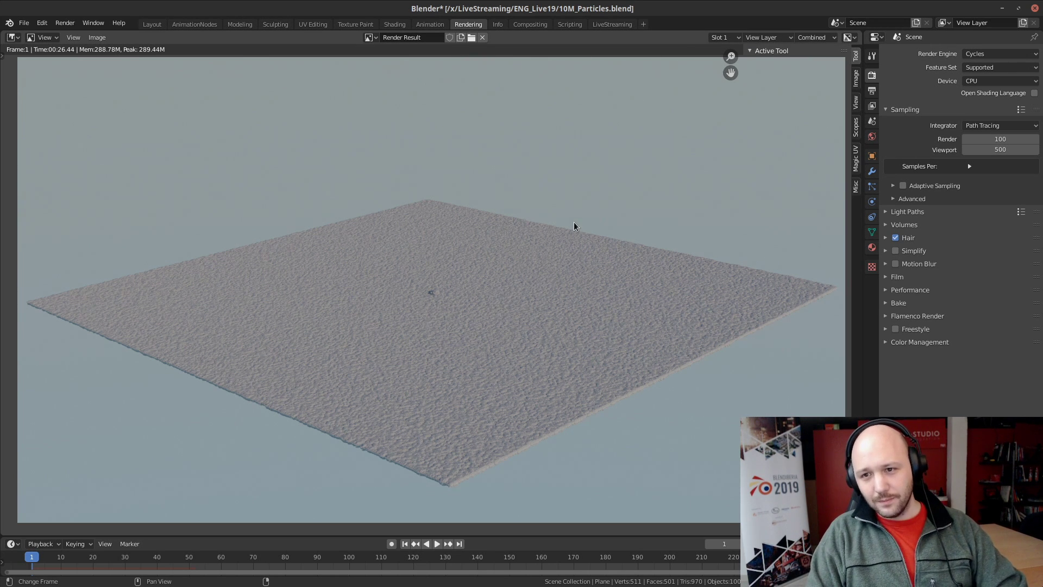
{"action": "key", "text": "F12"}
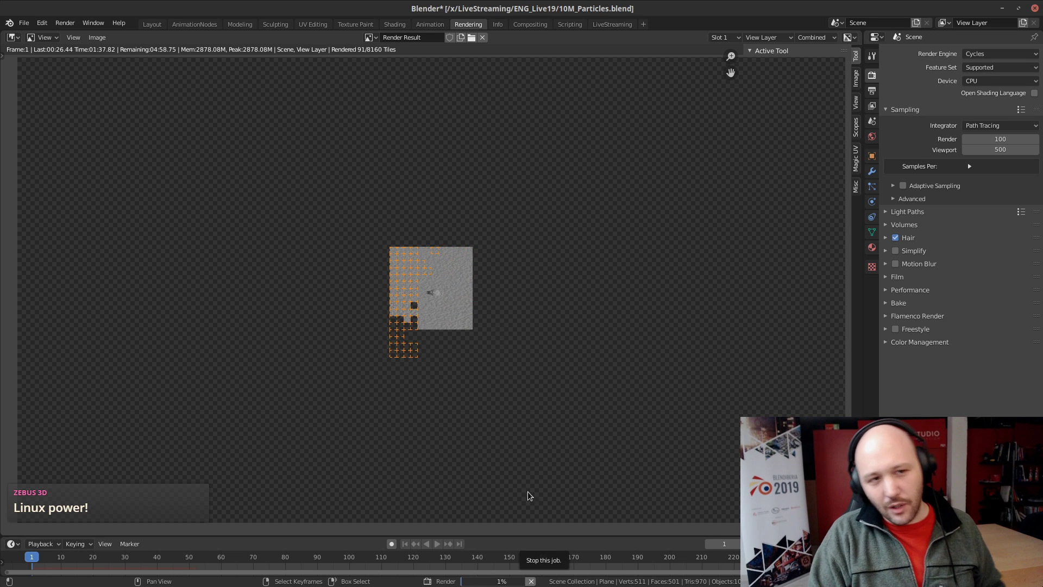
{"action": "left_click", "coordinate": [532, 581]}
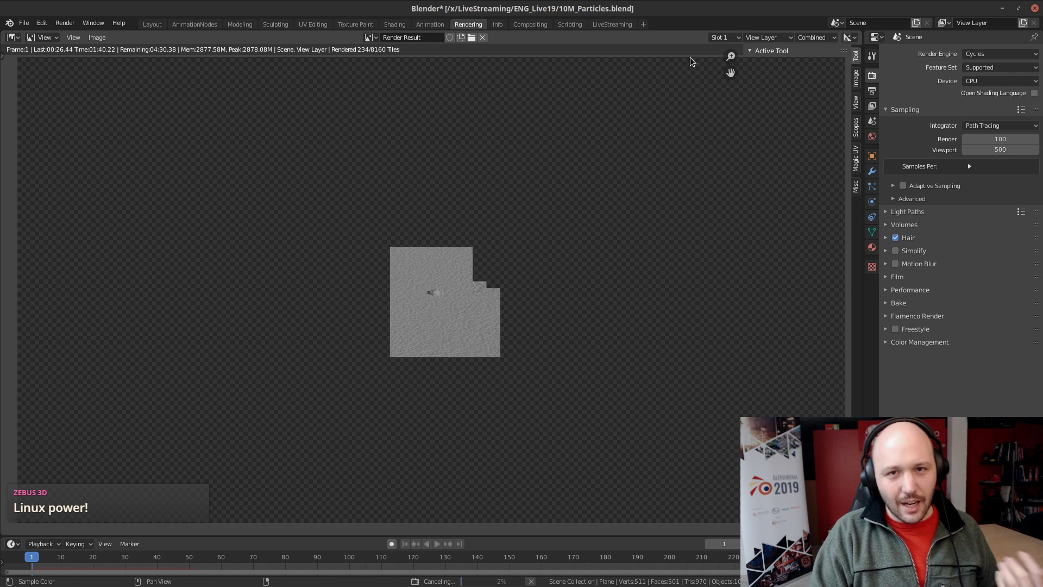
Select Slot 2, set the render engine to LuxCore, and start rendering the scene
{"action": "left_click", "coordinate": [721, 39]}
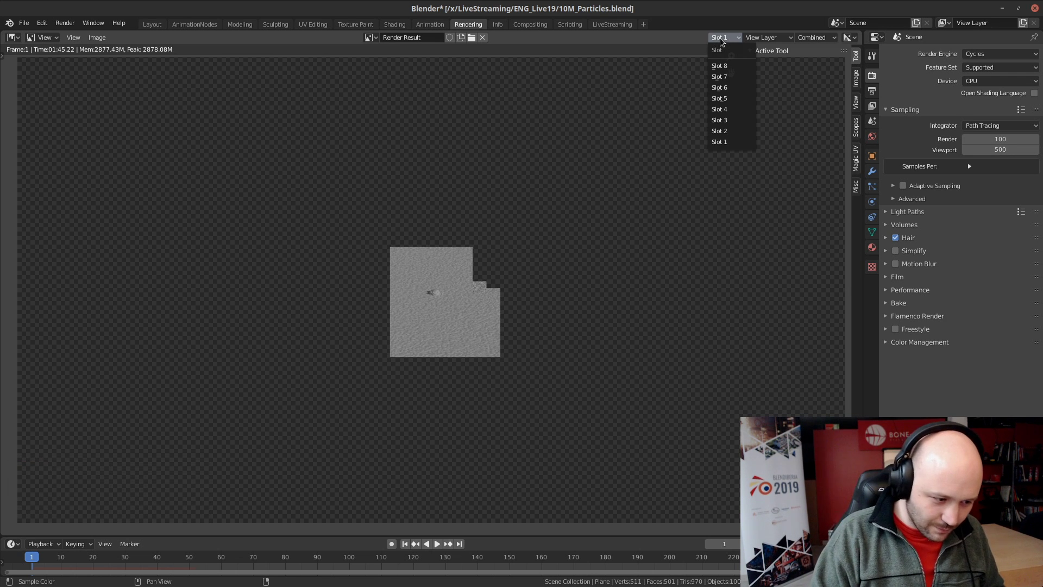
{"action": "left_click", "coordinate": [718, 131]}
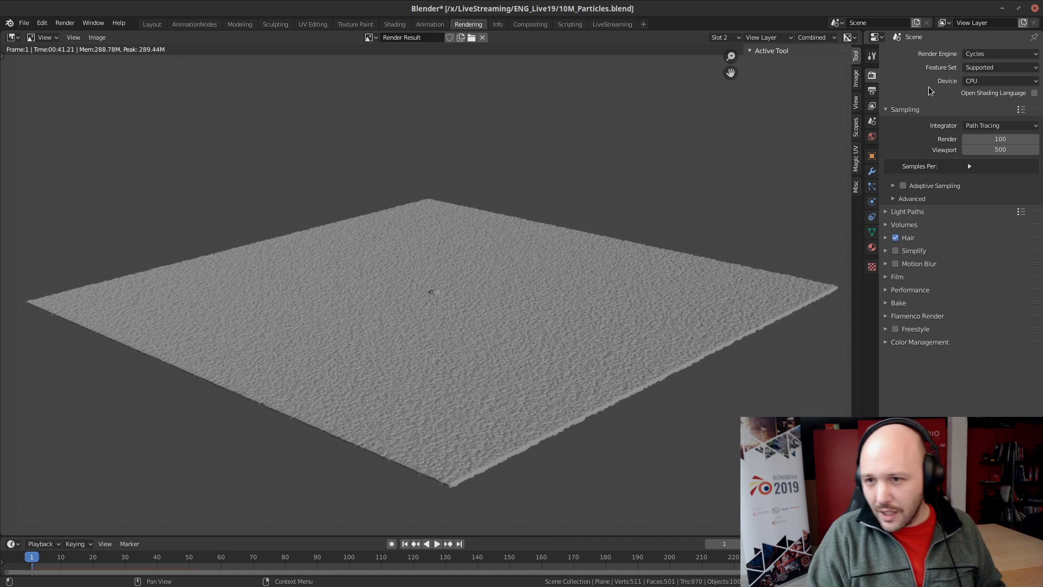
{"action": "left_click", "coordinate": [1000, 54]}
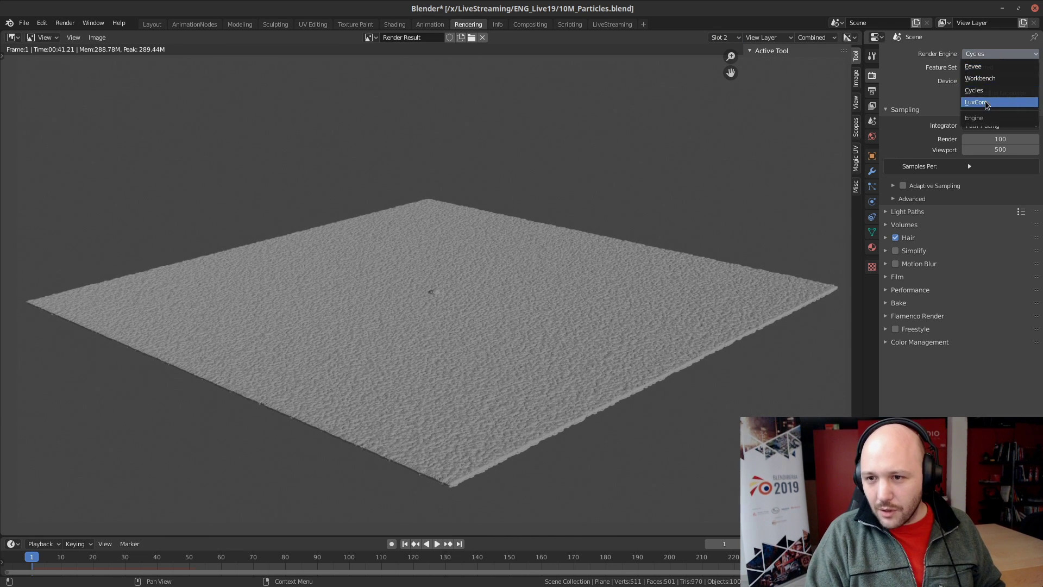
{"action": "left_click", "coordinate": [978, 100]}
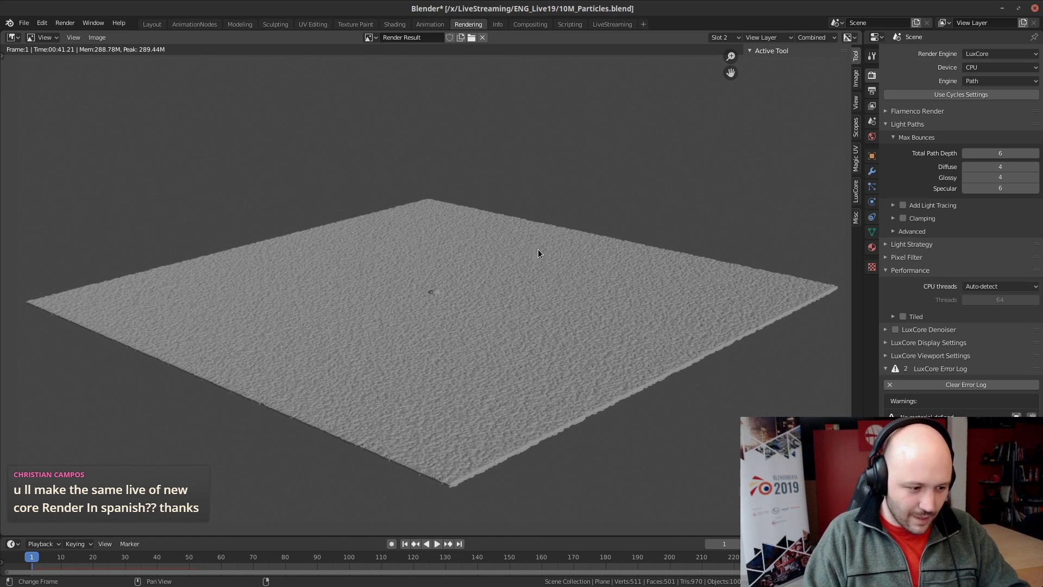
{"action": "key", "text": "F12"}
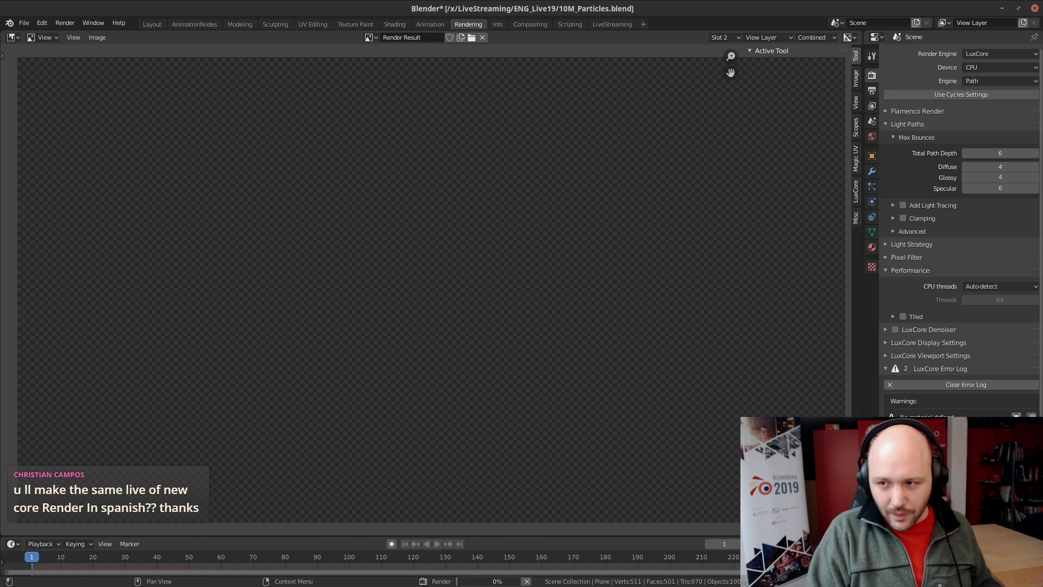
Switch to the terminal, widen its window over the render, and check the LuxCore export log
{"action": "left_click_drag", "start_coordinate": [291, 586], "coordinate": [280, 113]}
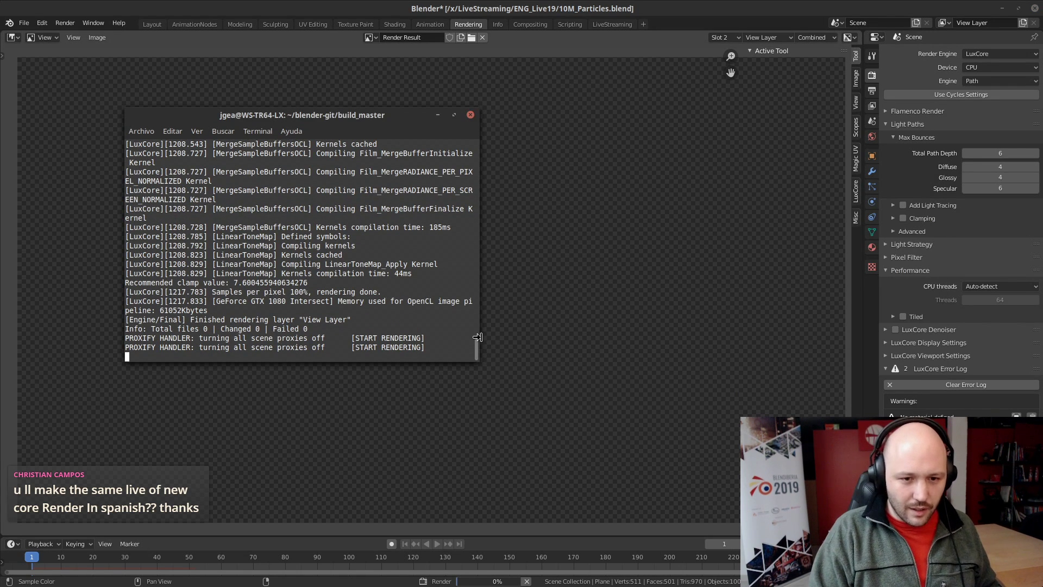
{"action": "left_click_drag", "start_coordinate": [479, 338], "coordinate": [704, 340]}
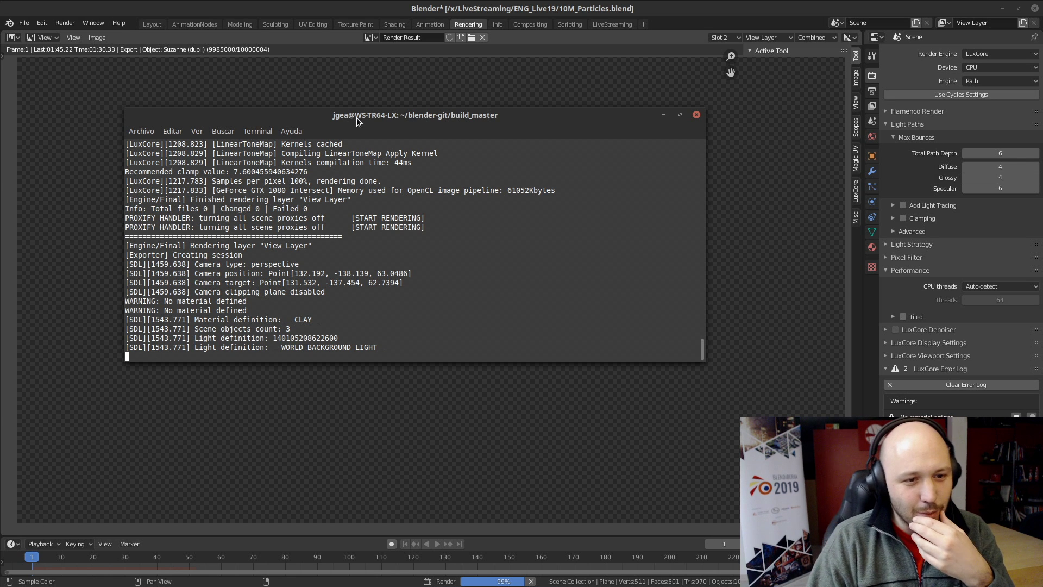
{"action": "left_click_drag", "start_coordinate": [357, 121], "coordinate": [397, 153]}
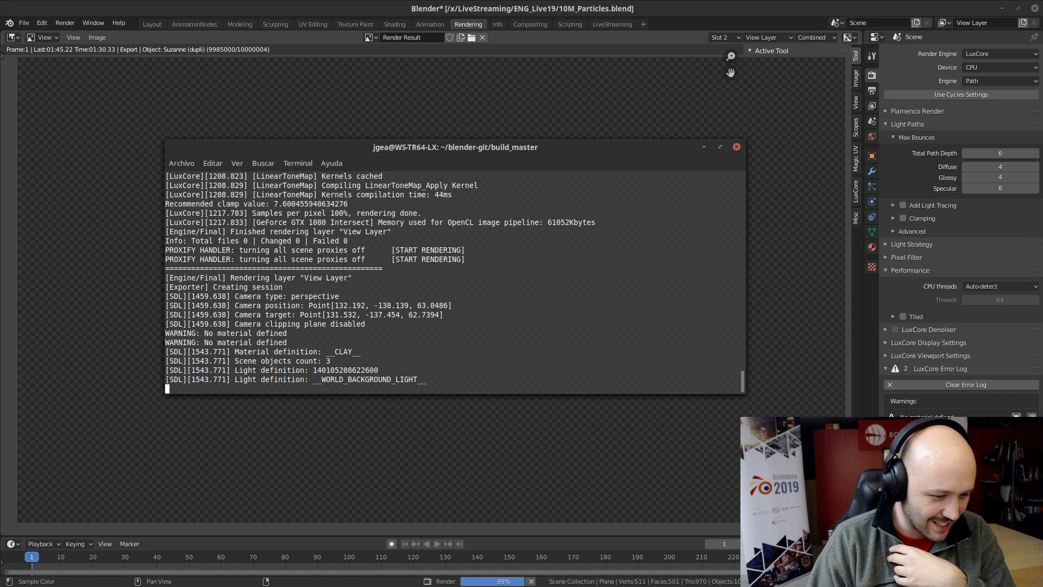
Check the CPU and memory load in the system monitor, and move its window away from the terminal log
{"action": "left_click_drag", "start_coordinate": [788, 181], "coordinate": [643, 69]}
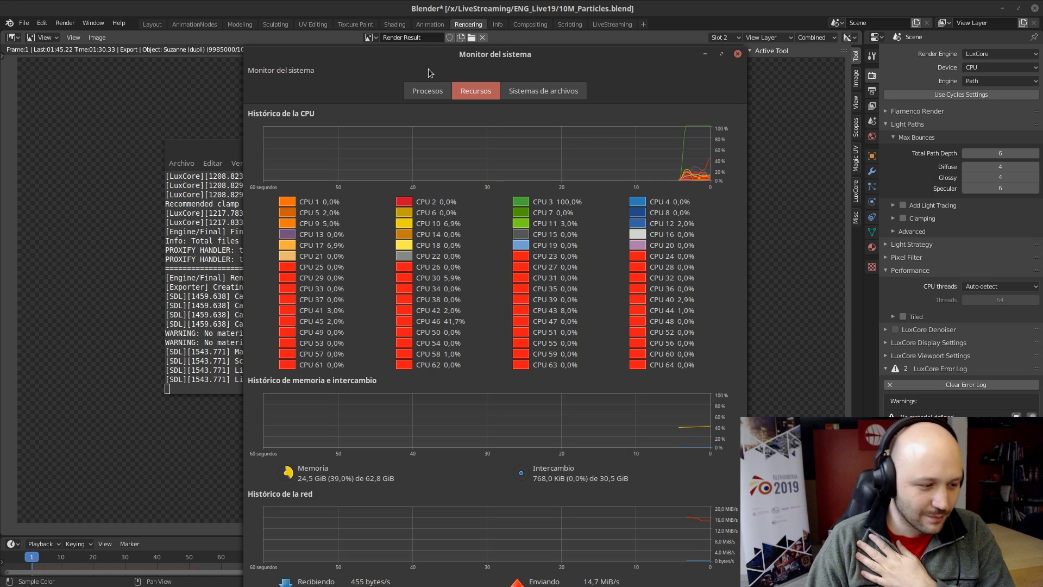
{"action": "left_click_drag", "start_coordinate": [416, 66], "coordinate": [1042, 188]}
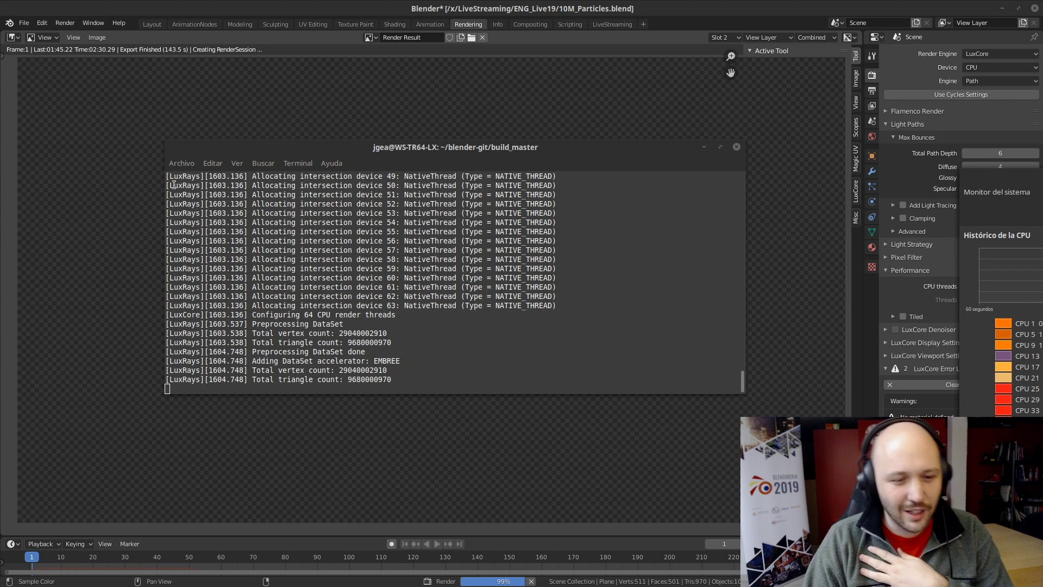
{"action": "left_click_drag", "start_coordinate": [1042, 177], "coordinate": [549, 140]}
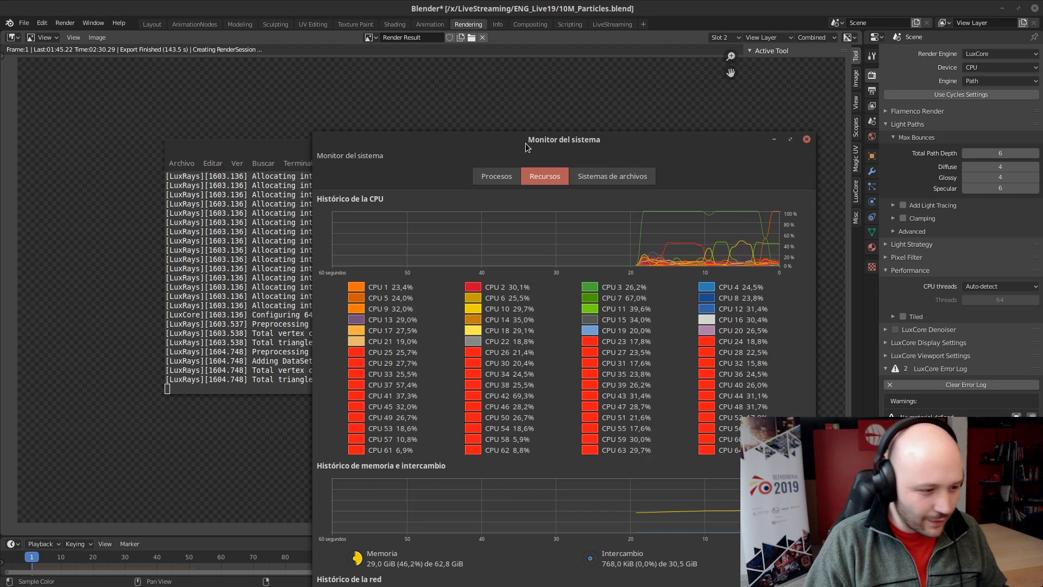
{"action": "left_click_drag", "start_coordinate": [527, 147], "coordinate": [1042, 145]}
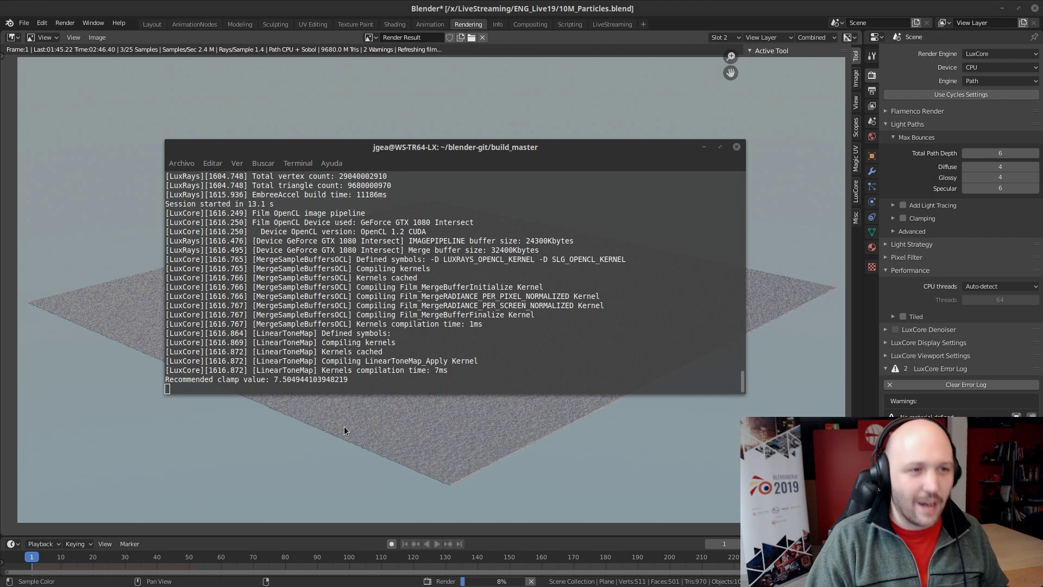
Return to Blender, stop the LuxCore render, and display its LuxCore statistics beside the image
{"action": "left_click", "coordinate": [401, 433]}
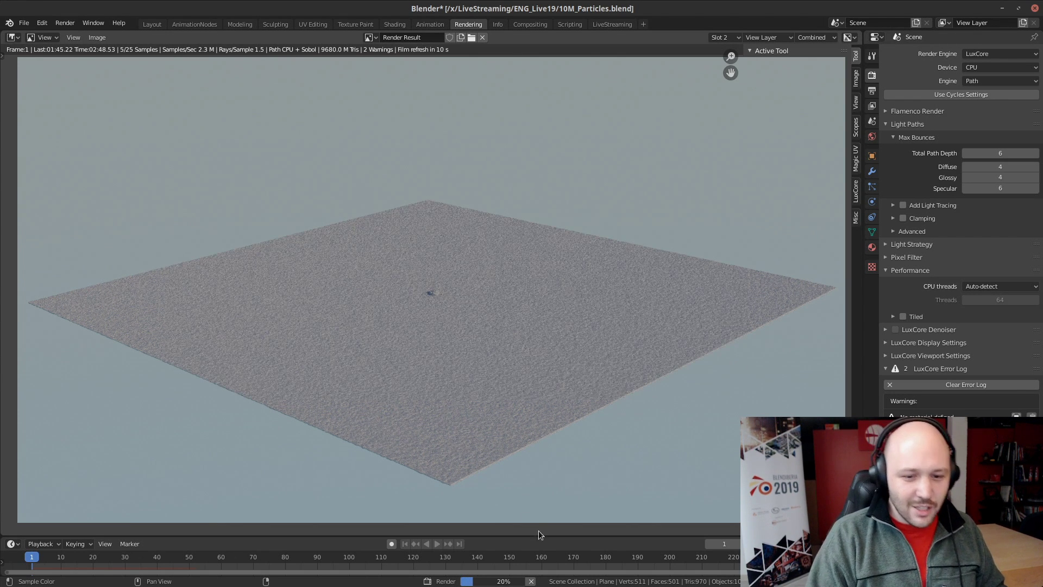
{"action": "left_click", "coordinate": [531, 580]}
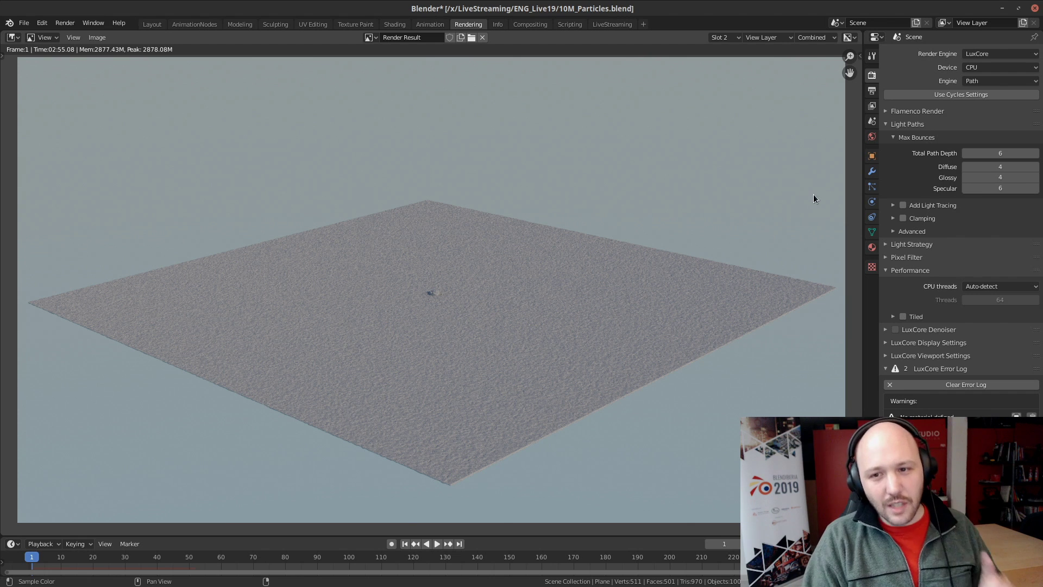
{"action": "key", "text": "n"}
{"action": "left_click", "coordinate": [855, 189]}
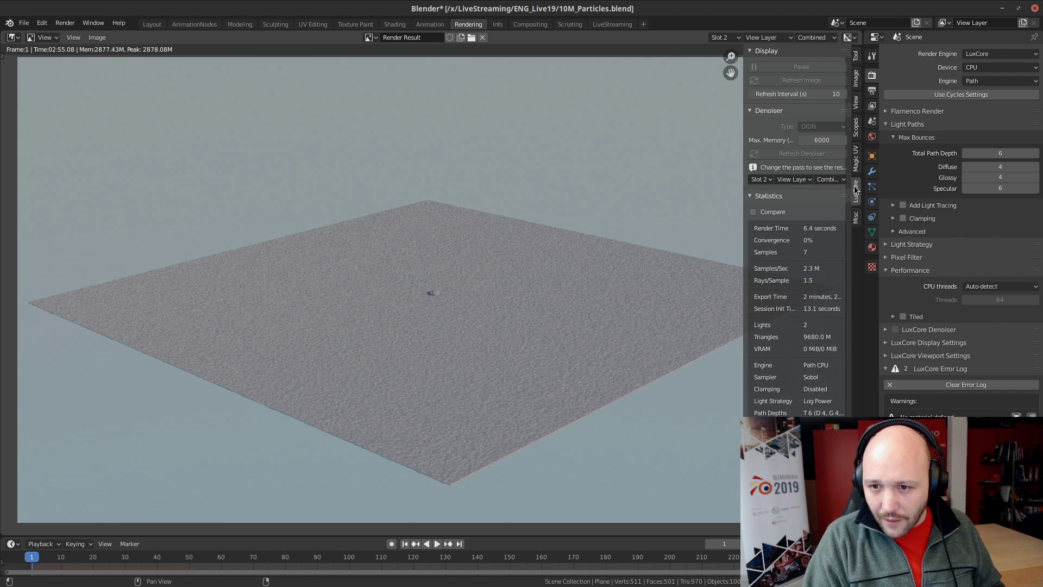
Widen the sidebar beside the render so the LuxCore statistics can be read in full
{"action": "left_click_drag", "start_coordinate": [744, 220], "coordinate": [642, 209]}
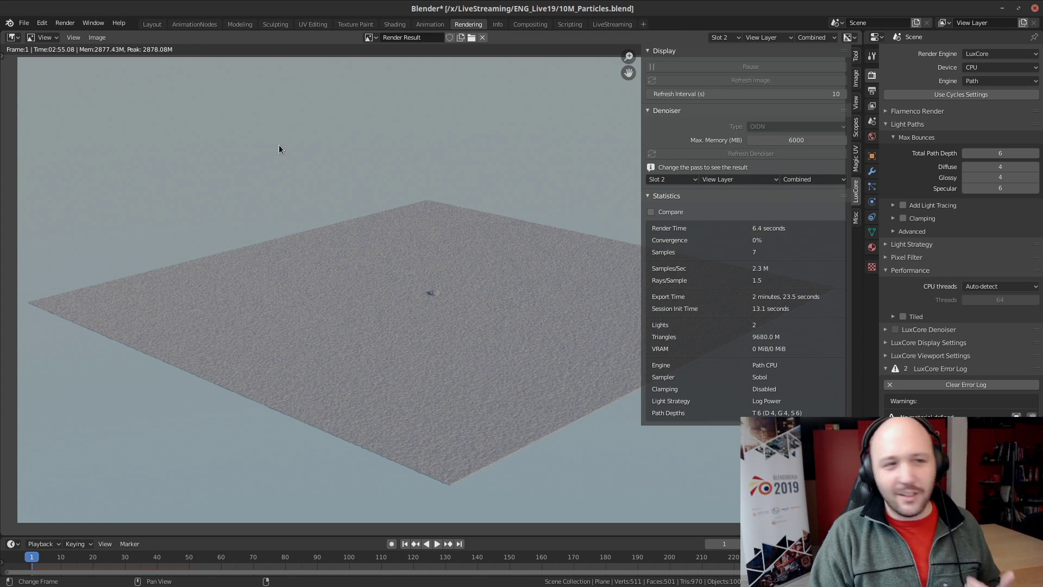
Delete the particle-covered plane in the Layout workspace, and select and frame the remaining monkey head outside the camera view
{"action": "left_click", "coordinate": [149, 25]}
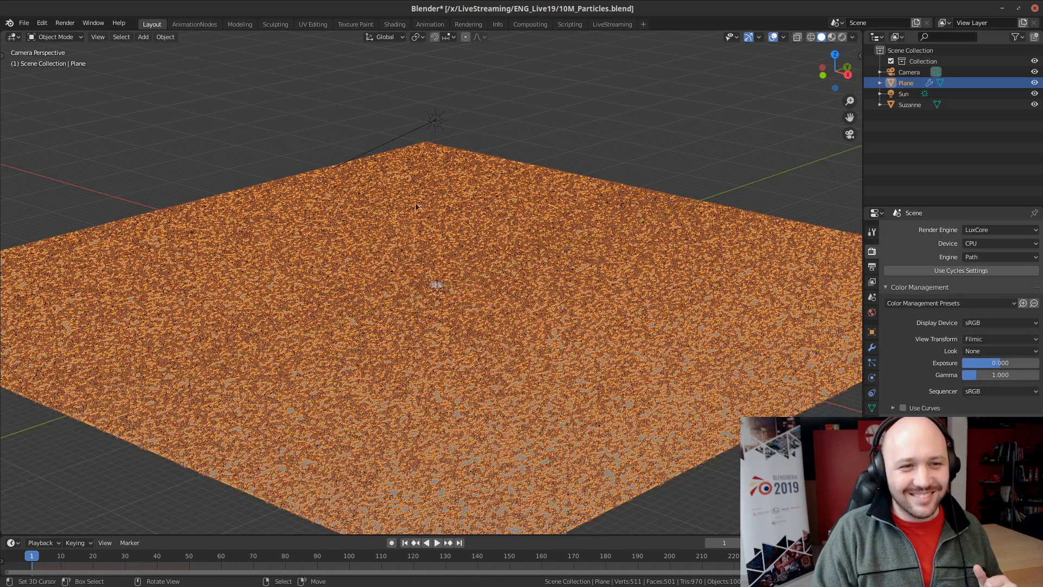
{"action": "key", "text": "x"}
{"action": "left_click", "coordinate": [464, 311]}
{"action": "left_click", "coordinate": [445, 314]}
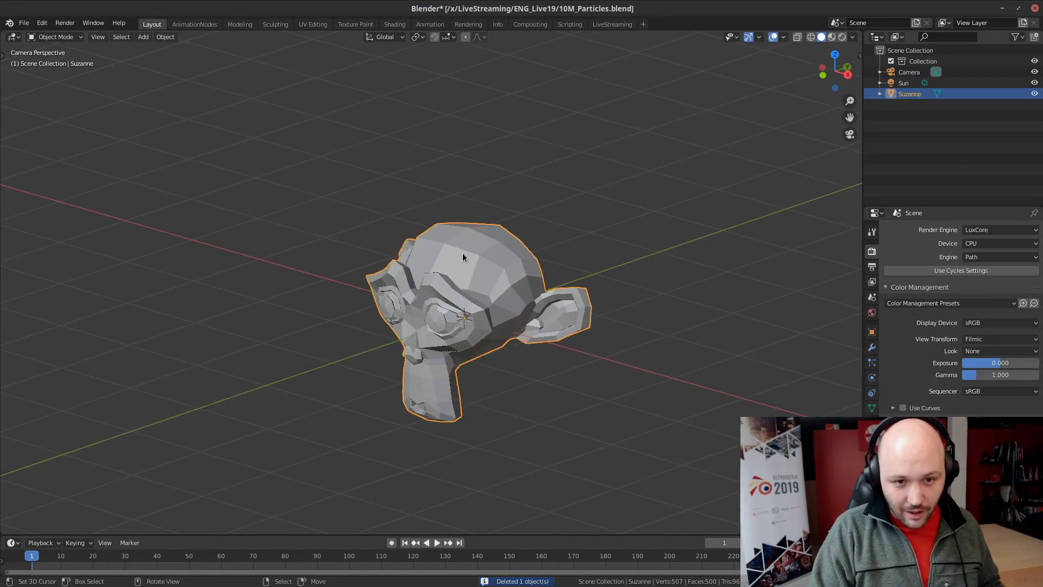
{"action": "key", "text": "KP_0"}
{"action": "key", "text": "KP_Decimal"}
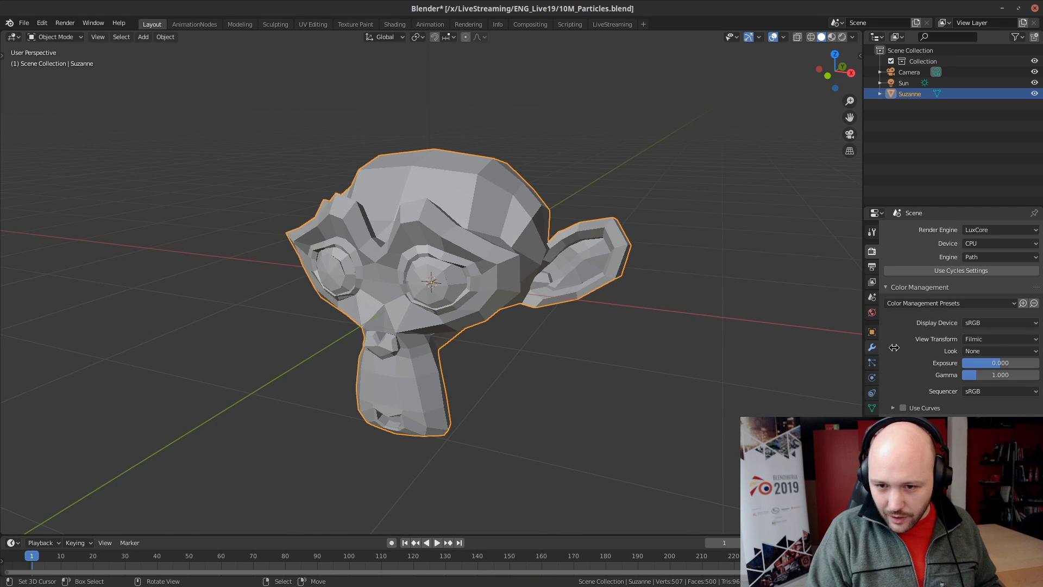
Add a hair particle system to the monkey head with a hair length of 0.5 m
{"action": "left_click", "coordinate": [871, 362]}
{"action": "left_click", "coordinate": [1035, 231]}
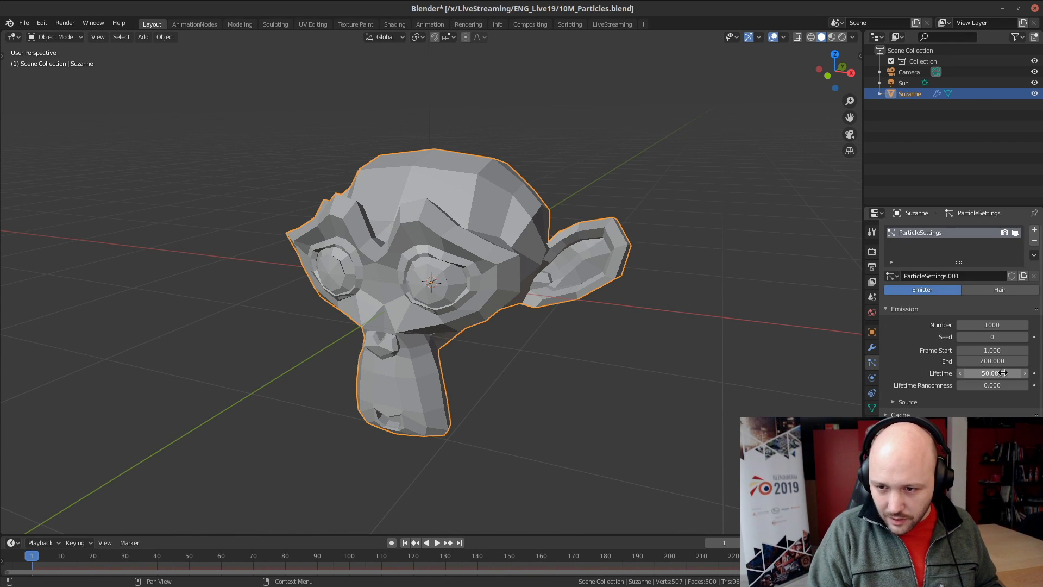
{"action": "left_click", "coordinate": [992, 289]}
{"action": "scroll", "coordinate": [431, 281], "scroll_direction": "down", "scroll_amount": 3}
{"action": "double_click", "coordinate": [992, 359]}
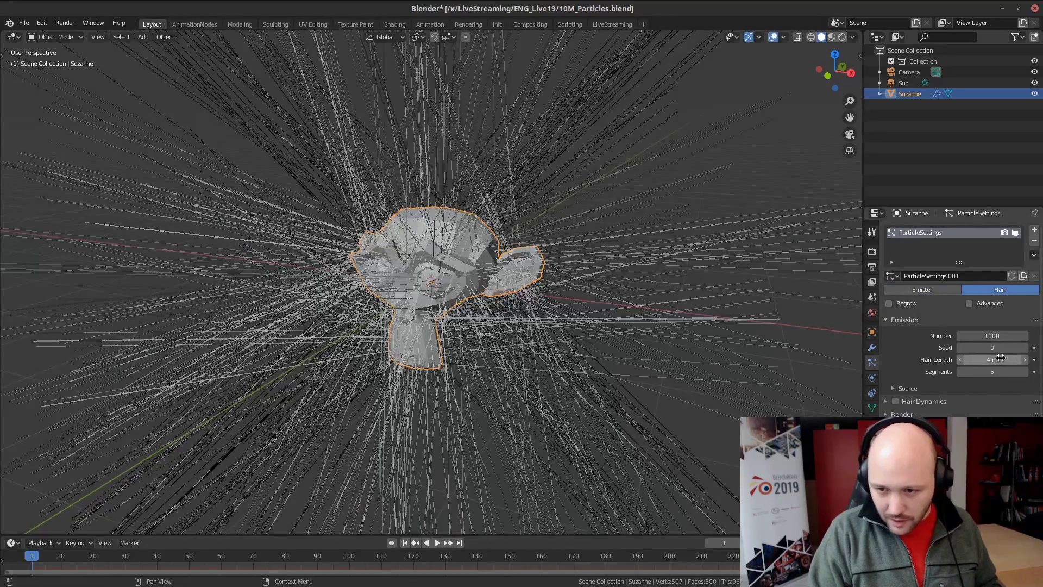
{"action": "type", "text": "0.5"}
{"action": "key", "text": "Return"}
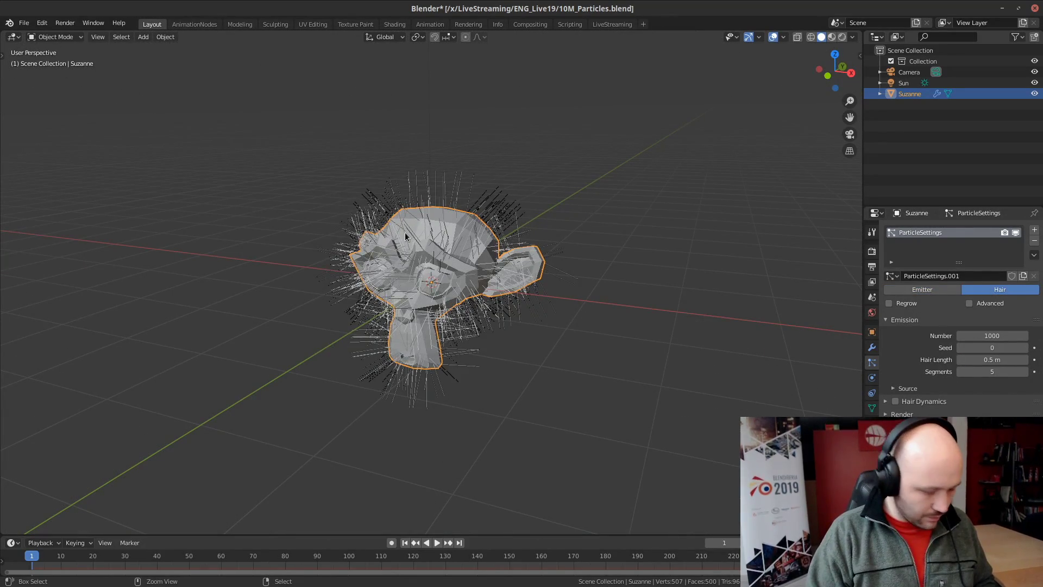
Apply the monkey head's object transform, and preview its hair in rendered shading before returning to solid shading
{"action": "key", "text": "ctrl+a"}
{"action": "left_click", "coordinate": [392, 239]}
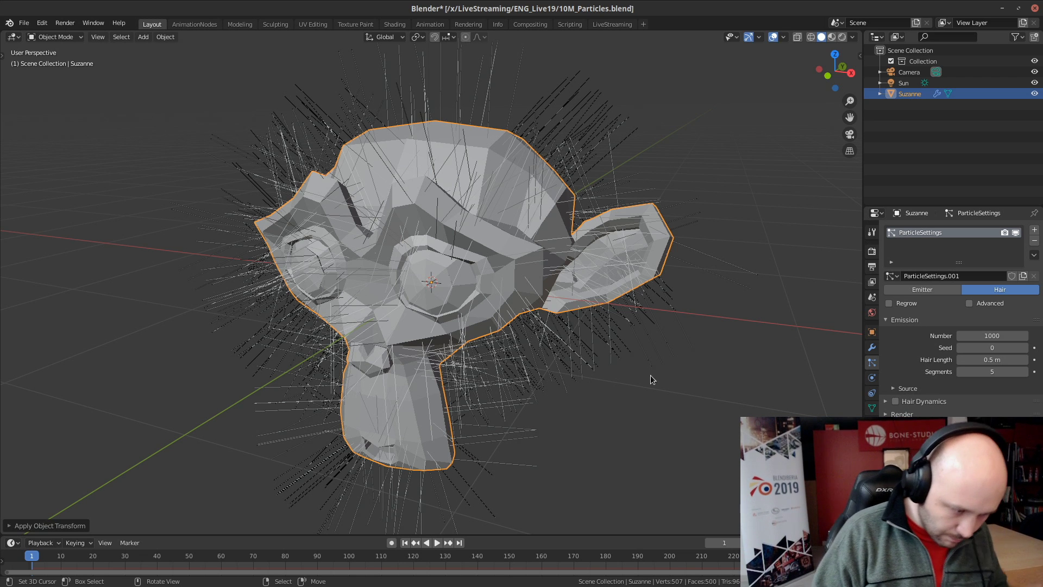
{"action": "left_click", "coordinate": [842, 37]}
{"action": "scroll", "coordinate": [424, 218], "scroll_direction": "up", "scroll_amount": 6}
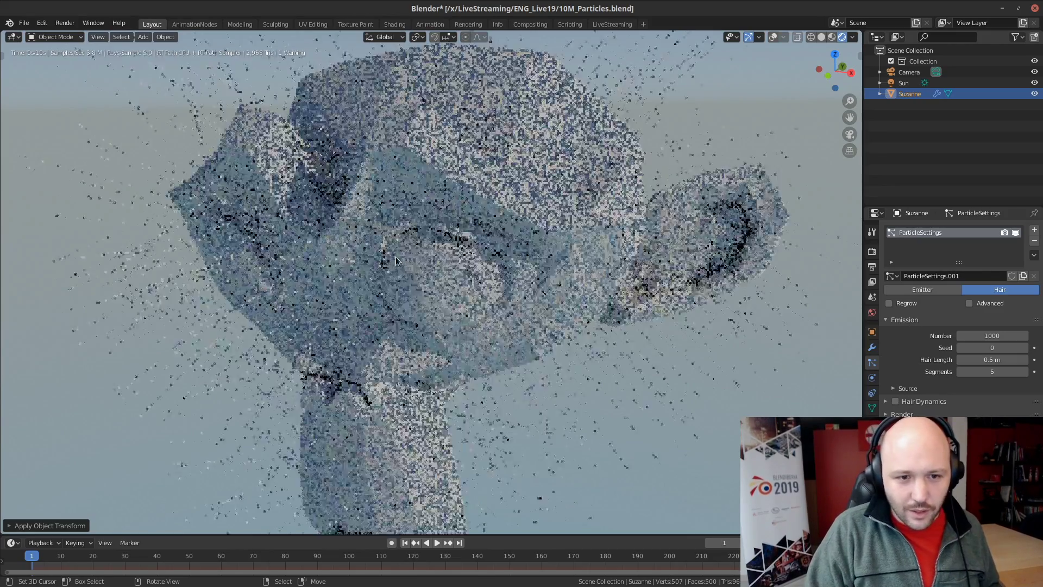
{"action": "scroll", "coordinate": [562, 230], "scroll_direction": "down", "scroll_amount": 6}
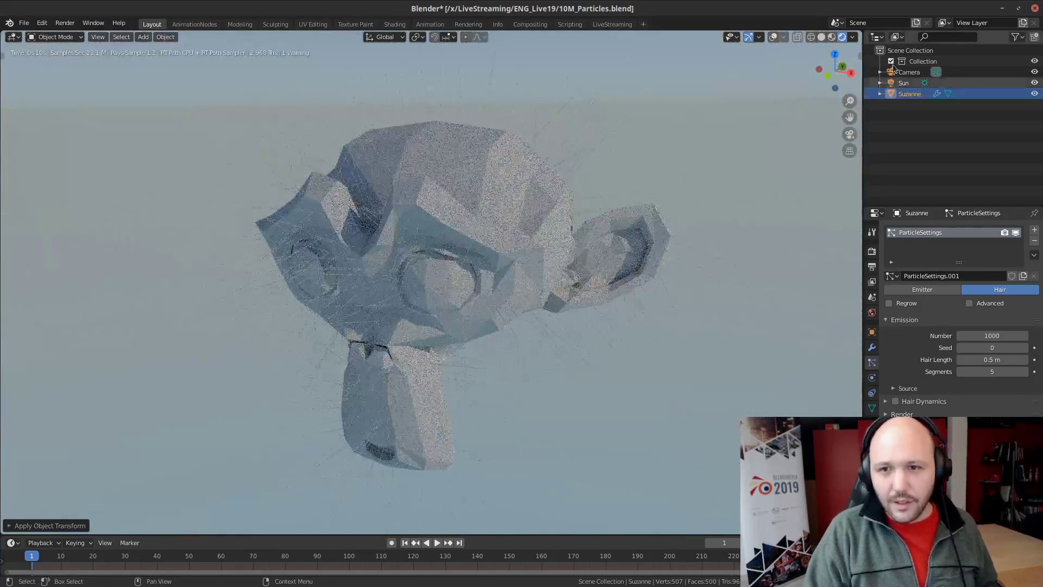
{"action": "left_click", "coordinate": [814, 37]}
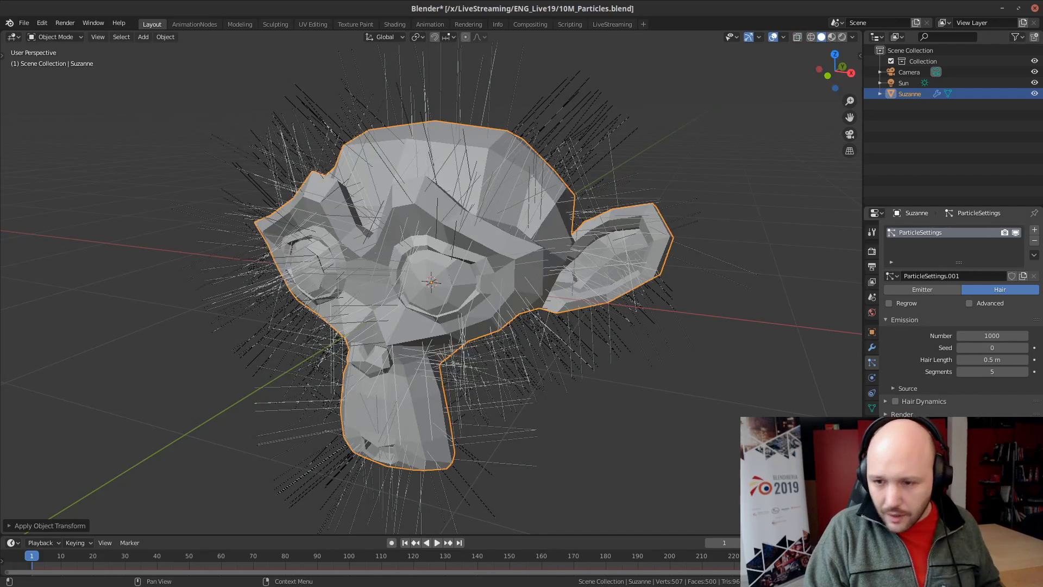
Set the monkey head's hair count to 10000 and give the hair interpolated children
{"action": "left_click", "coordinate": [998, 336]}
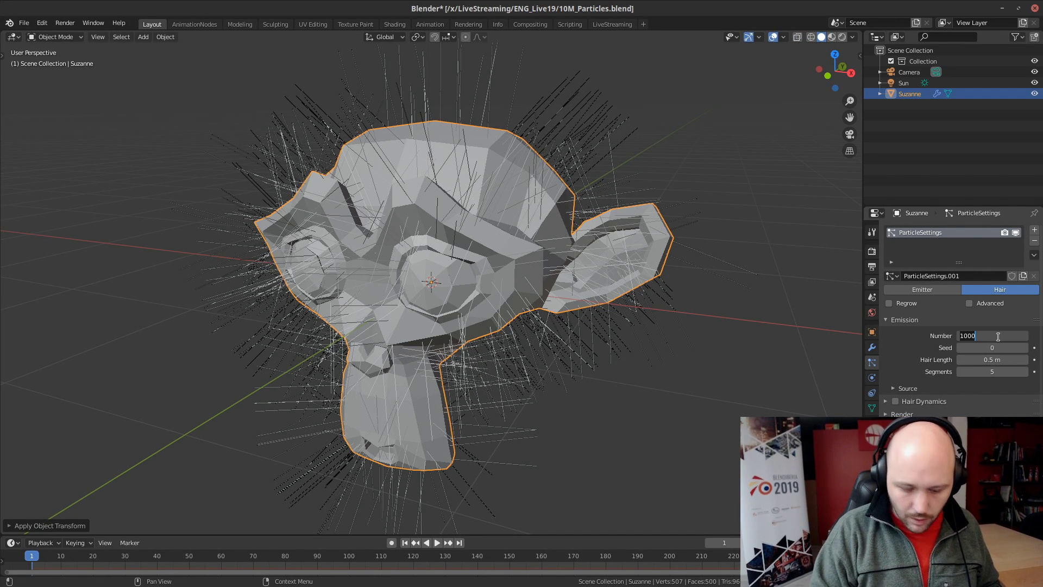
{"action": "type", "text": "10000"}
{"action": "key", "text": "Return"}
{"action": "scroll", "coordinate": [956, 326], "scroll_direction": "down", "scroll_amount": 3}
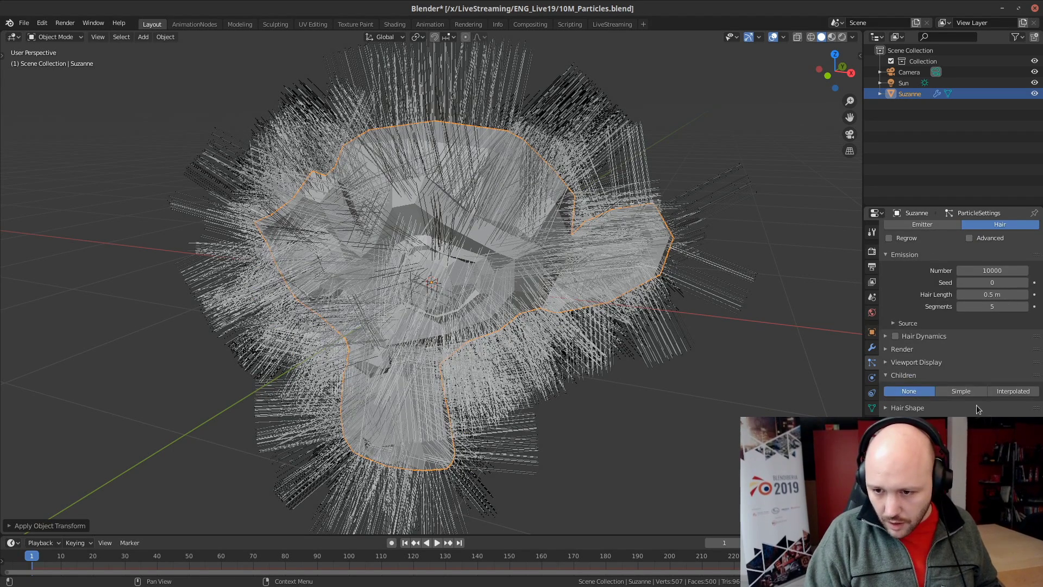
{"action": "left_click", "coordinate": [1013, 391]}
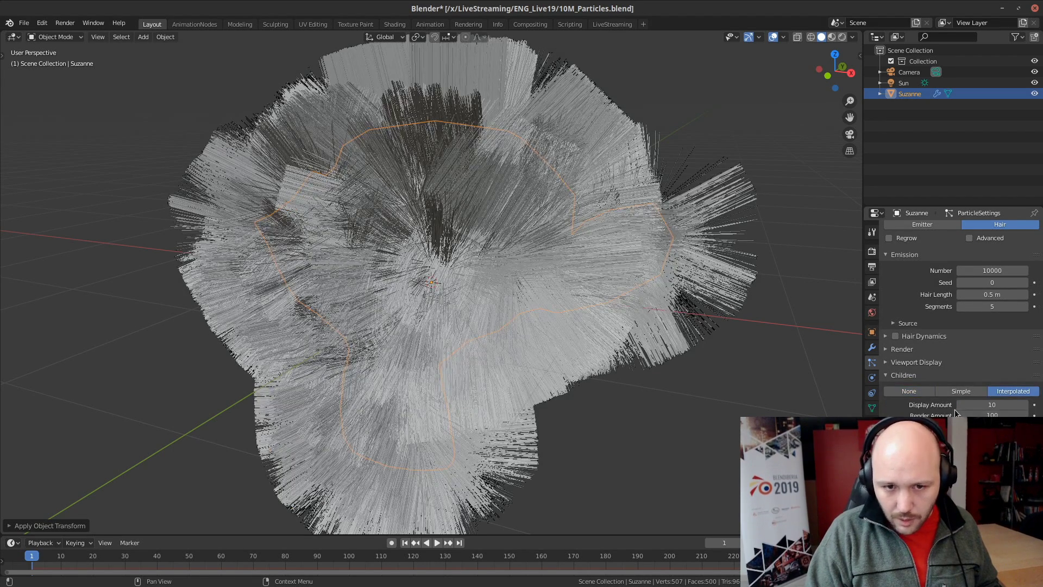
Enable hair dynamics on the monkey head's particle system and test the animation playback
{"action": "key", "text": "space"}
{"action": "key", "text": "Escape"}
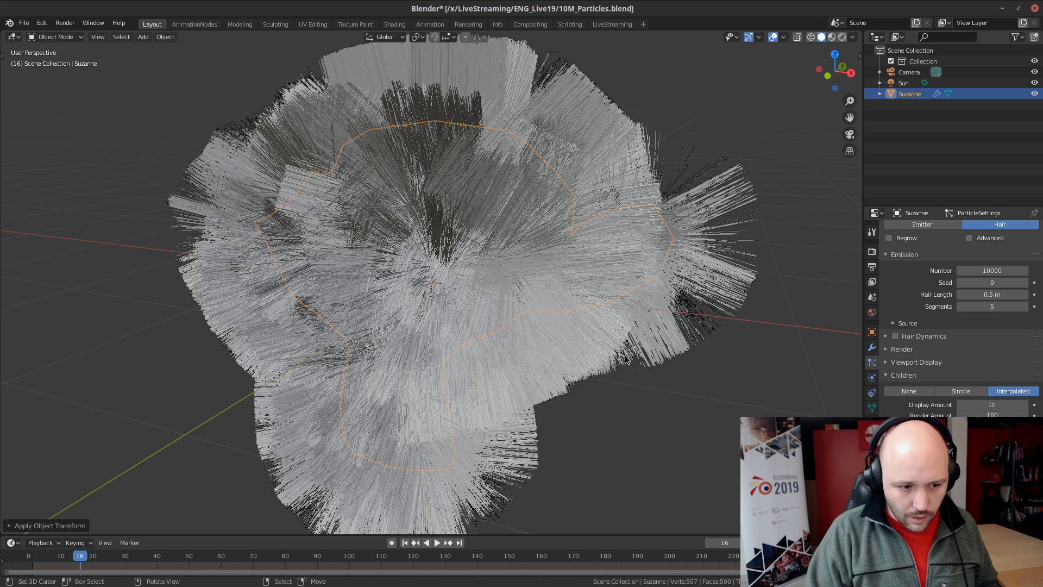
{"action": "left_click", "coordinate": [895, 336]}
{"action": "key", "text": "space"}
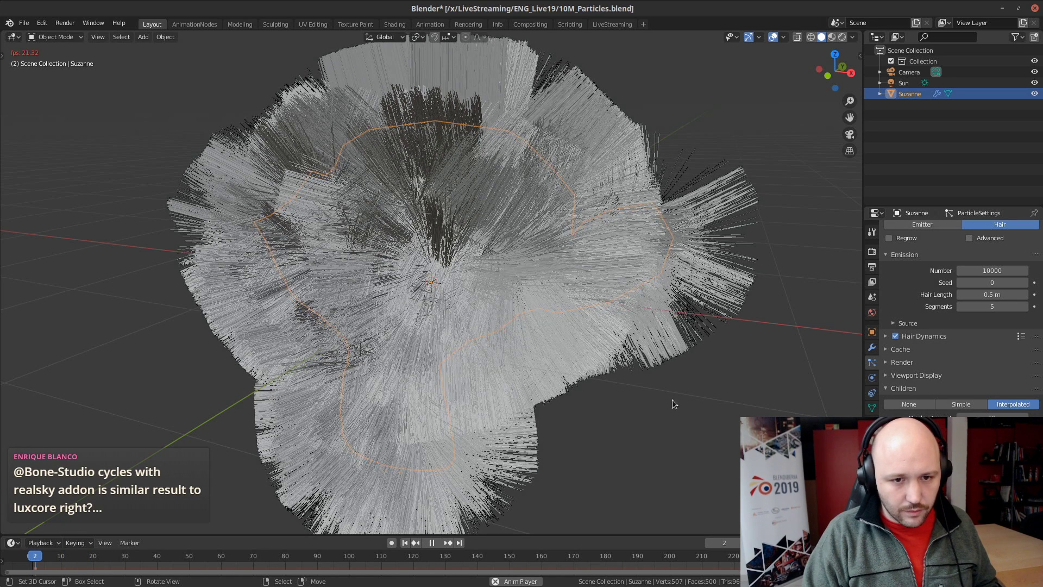
{"action": "key", "text": "space"}
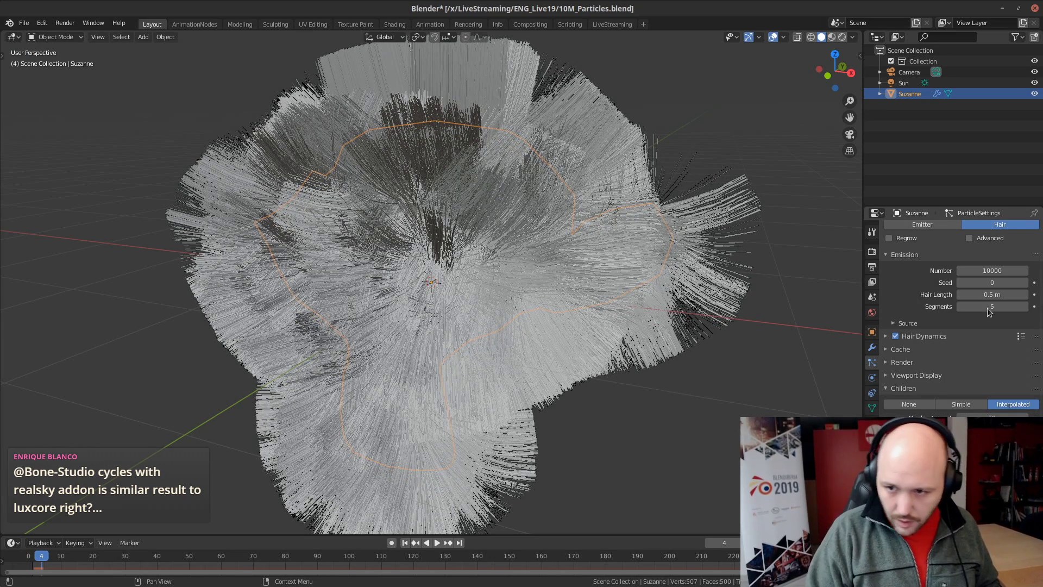
Set the hair count to 1000 and play the hair simulation up to frame 27
{"action": "left_click", "coordinate": [997, 271]}
{"action": "key", "text": "BackSpace"}
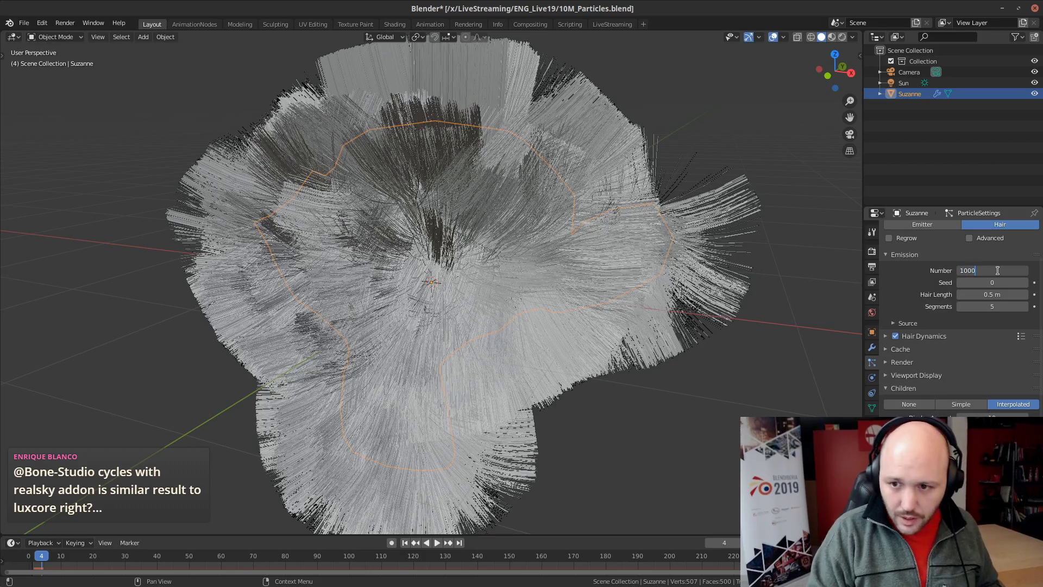
{"action": "key", "text": "Return"}
{"action": "key", "text": "space"}
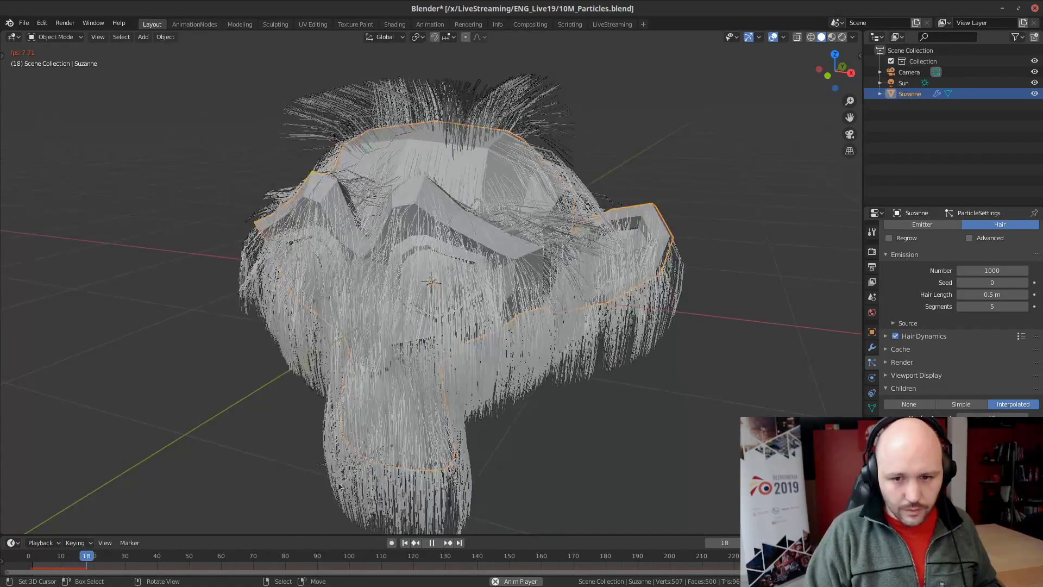
{"action": "key", "text": "space"}
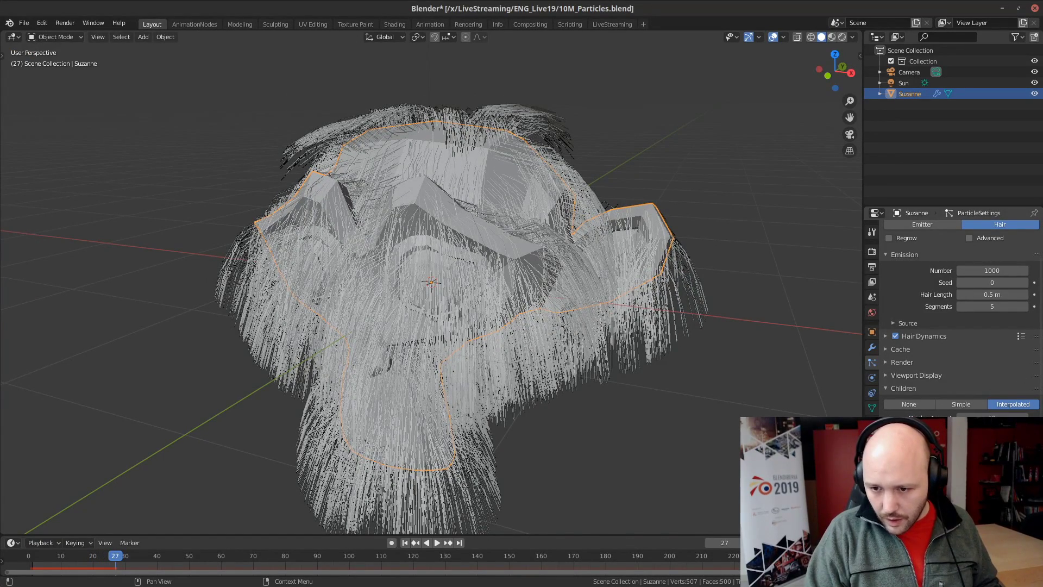
Render the hairy monkey head from the existing camera in the Rendering workspace
{"action": "left_click", "coordinate": [469, 24]}
{"action": "key", "text": "F12"}
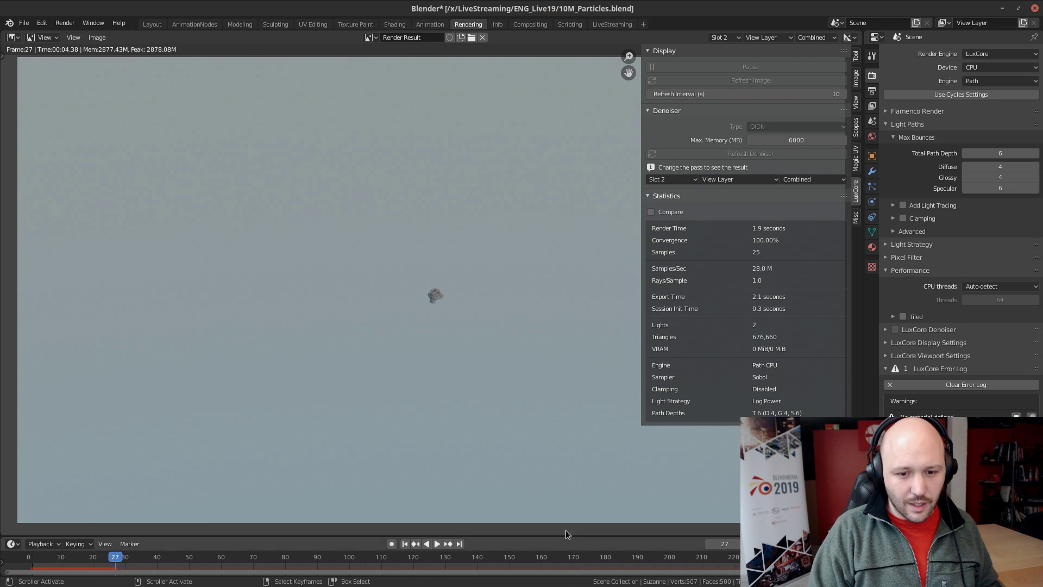
Fly the camera in close to the hairy monkey head so it fills more of the camera frame
{"action": "left_click", "coordinate": [152, 24]}
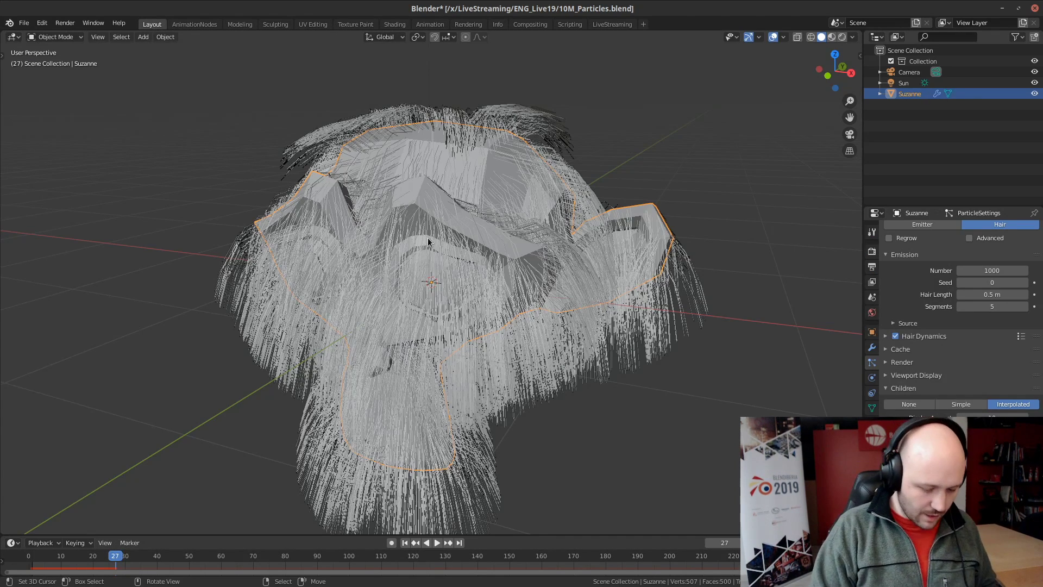
{"action": "key", "text": "KP_0"}
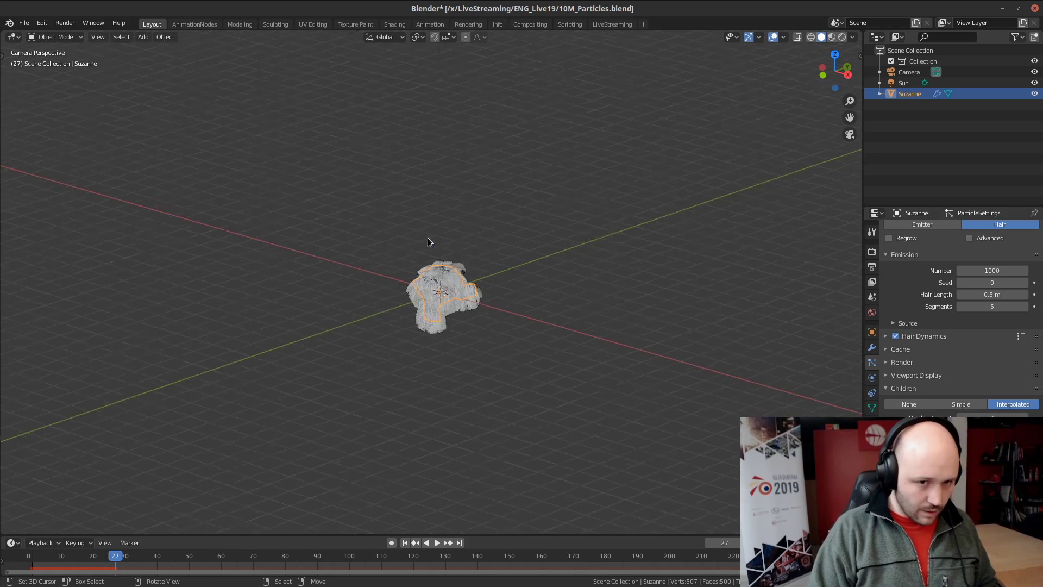
{"action": "key", "text": "shift+grave"}
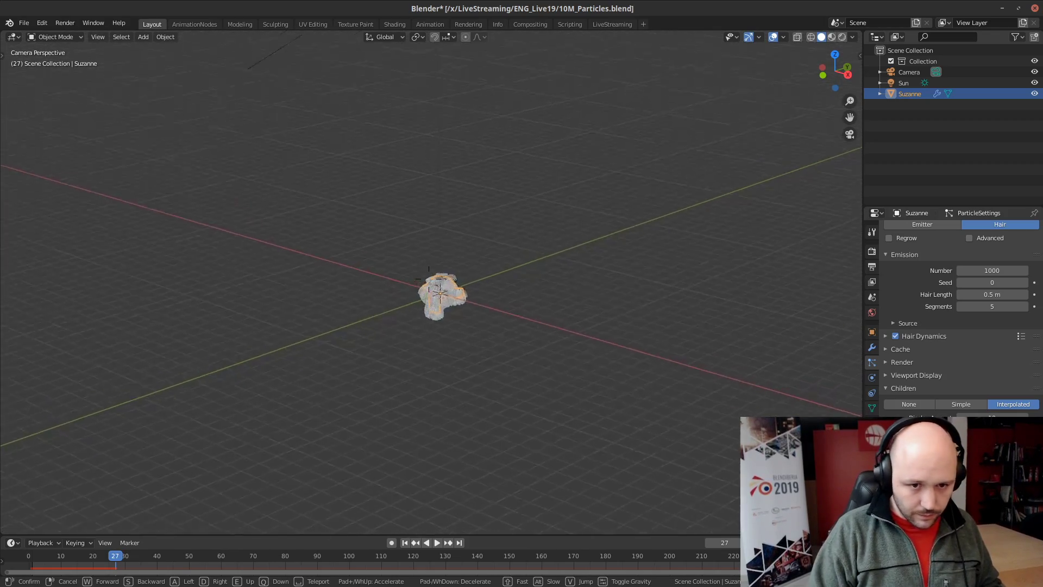
{"action": "key", "text": "w"}
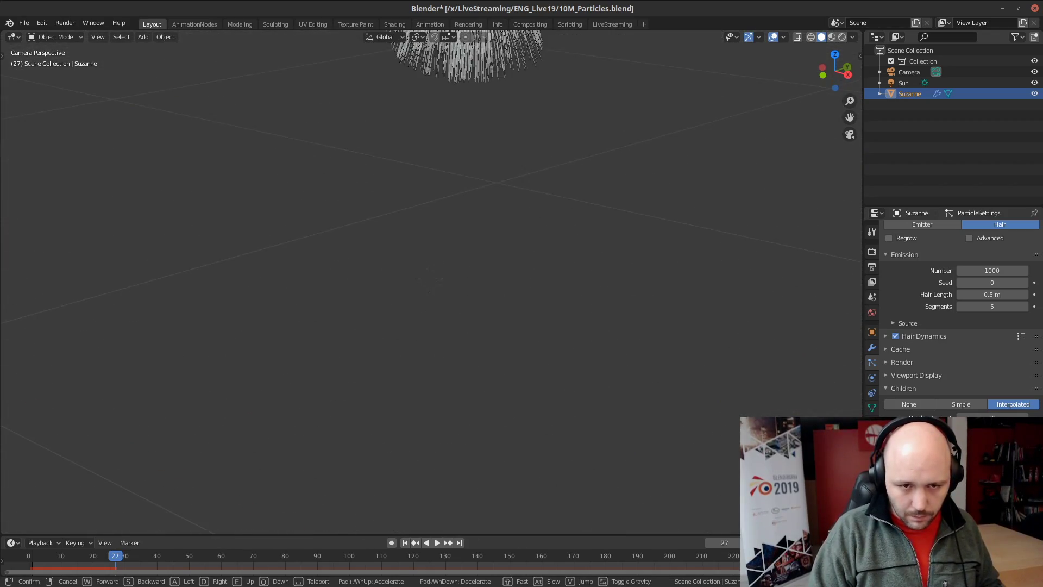
{"action": "key", "text": "q"}
{"action": "key", "text": "e"}
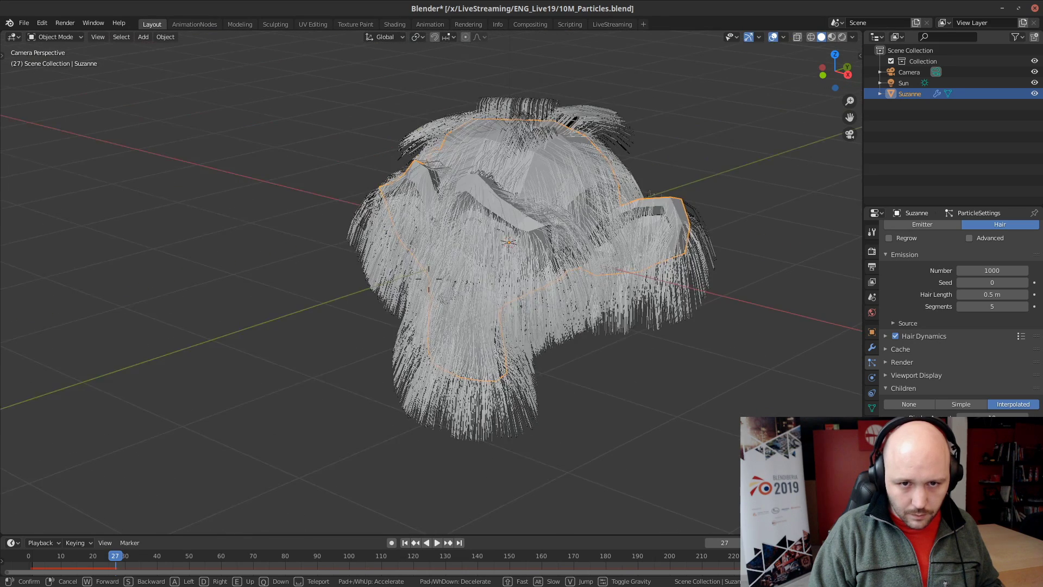
{"action": "left_click", "coordinate": [428, 279]}
{"action": "scroll", "coordinate": [515, 253], "scroll_direction": "down", "scroll_amount": 6}
{"action": "scroll", "coordinate": [515, 253], "scroll_direction": "up", "scroll_amount": 3}
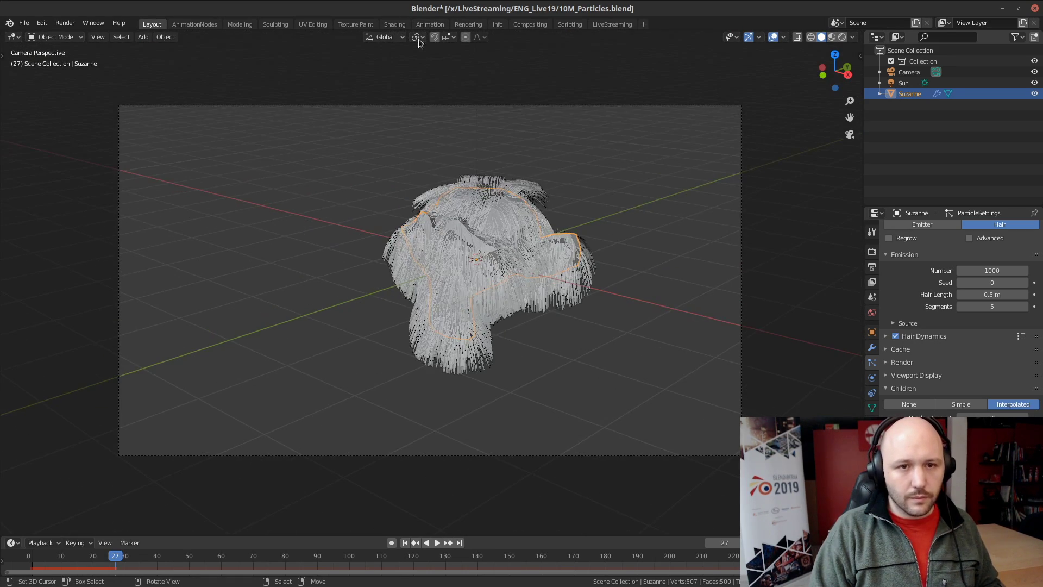
Render the closer view of the hairy monkey head with LuxCore and hide the statistics sidebar
{"action": "left_click", "coordinate": [467, 24]}
{"action": "key", "text": "F12"}
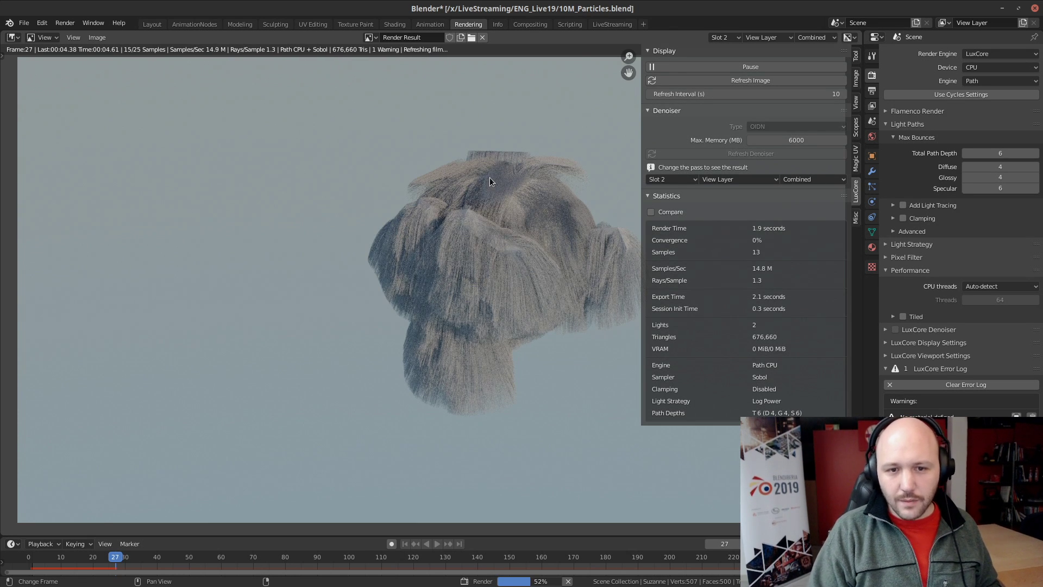
{"action": "key", "text": "n"}
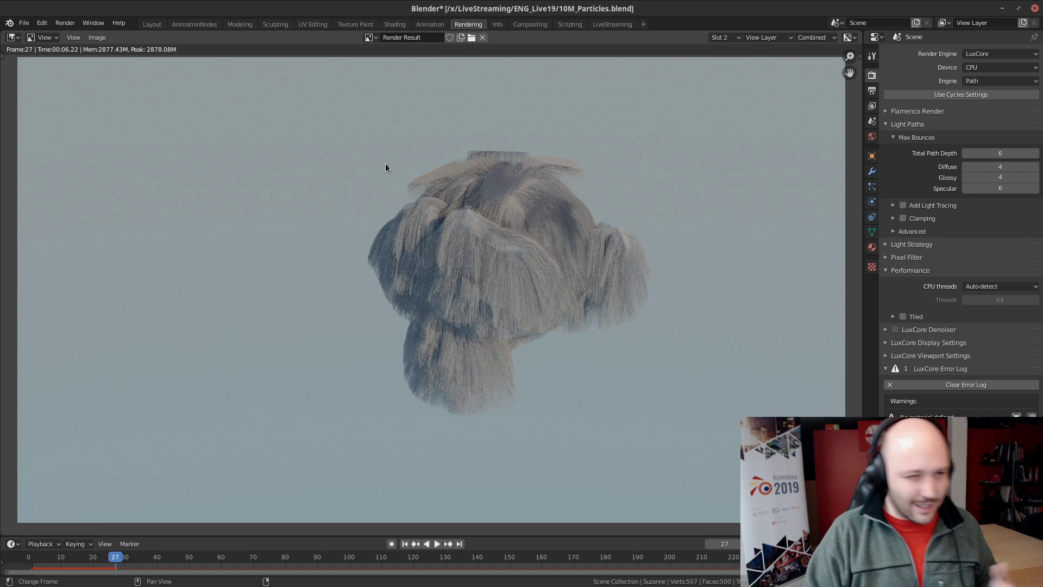
Return to the Layout workspace and delete the hairy monkey head
{"action": "left_click", "coordinate": [151, 24]}
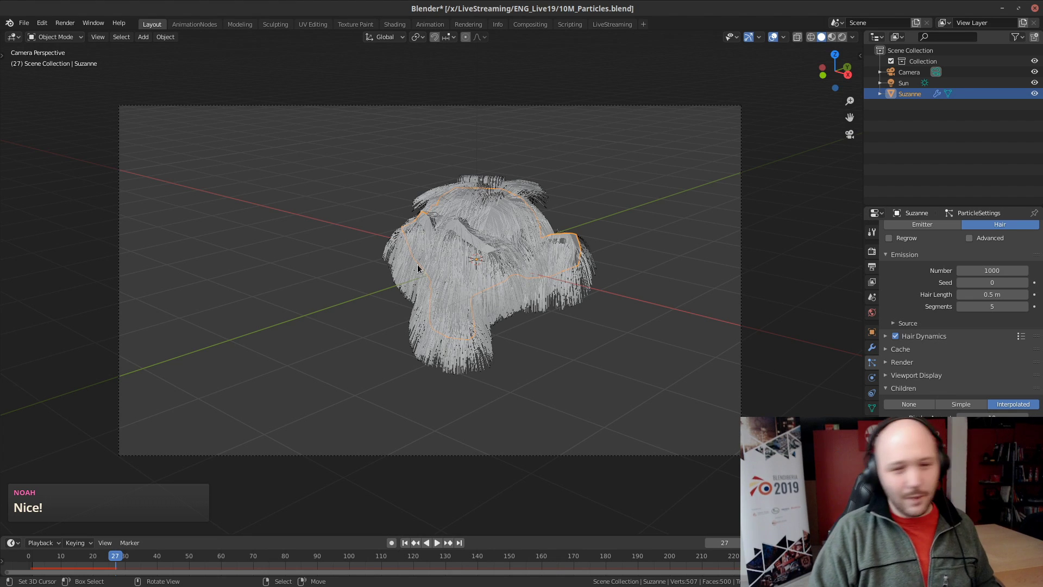
{"action": "key", "text": "x"}
{"action": "left_click", "coordinate": [472, 281]}
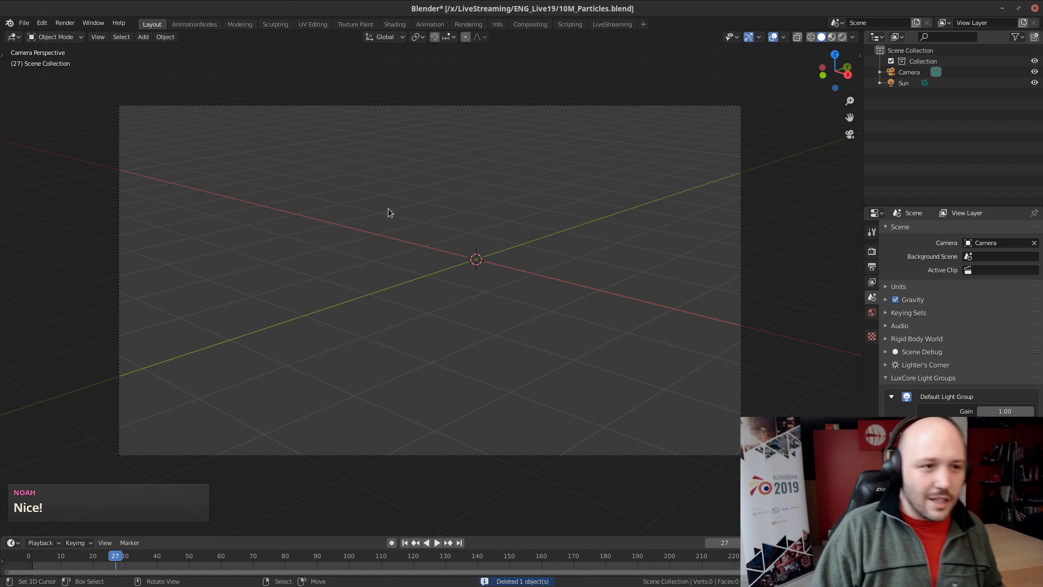
Start opening a file, browse to the CHG_Ocean project's Blender/Scenes folder and filter its files by "lux"
{"action": "left_click", "coordinate": [27, 24]}
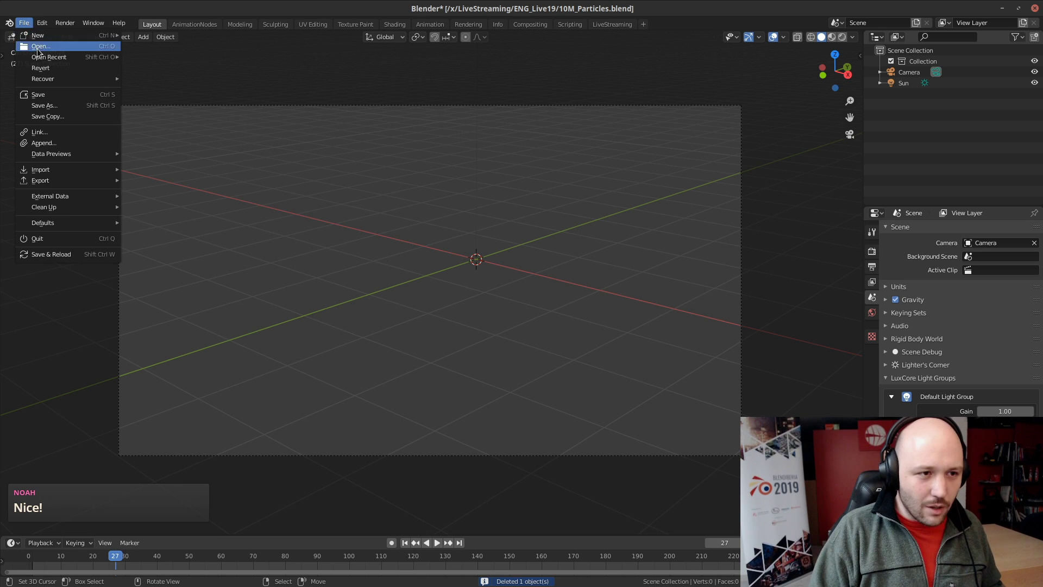
{"action": "left_click", "coordinate": [43, 47]}
{"action": "left_click", "coordinate": [448, 324]}
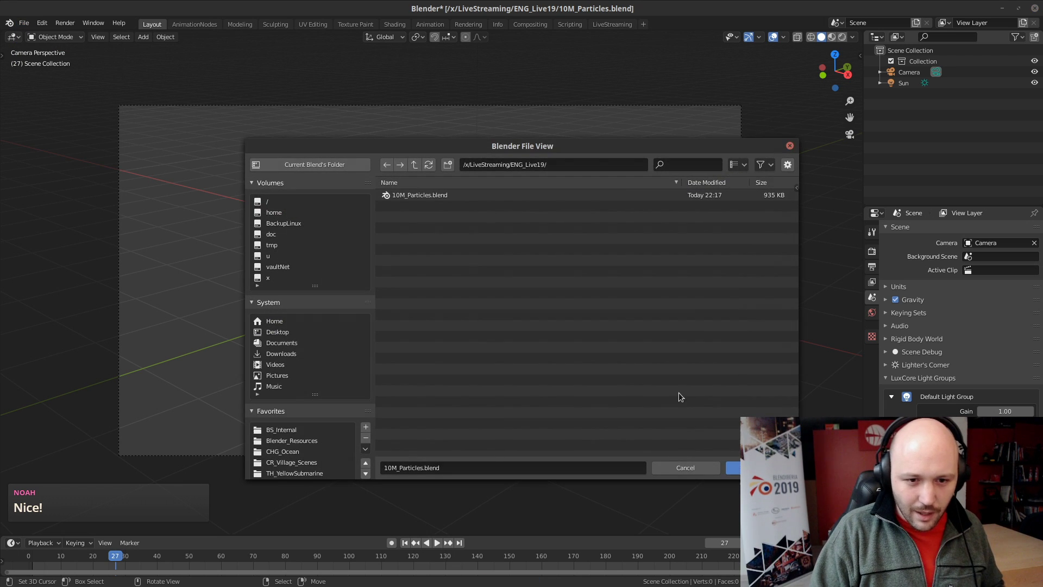
{"action": "scroll", "coordinate": [317, 423], "scroll_direction": "down", "scroll_amount": 5}
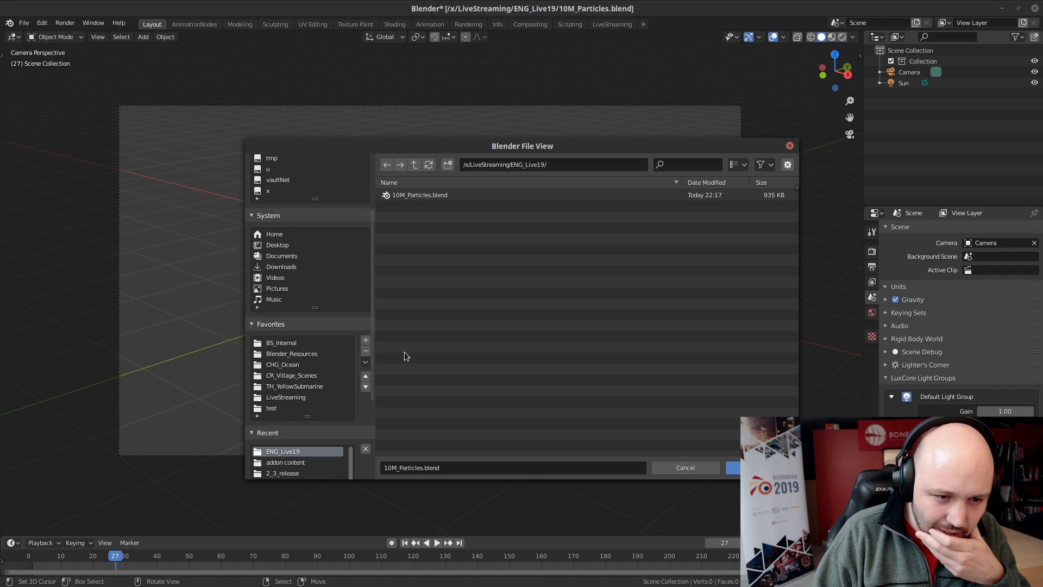
{"action": "left_click", "coordinate": [298, 366]}
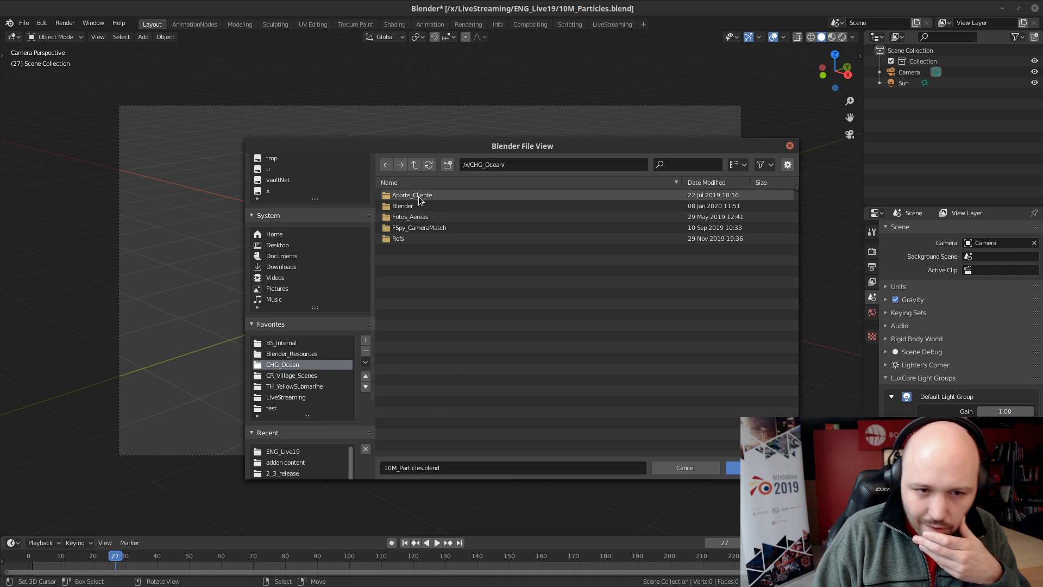
{"action": "double_click", "coordinate": [403, 206]}
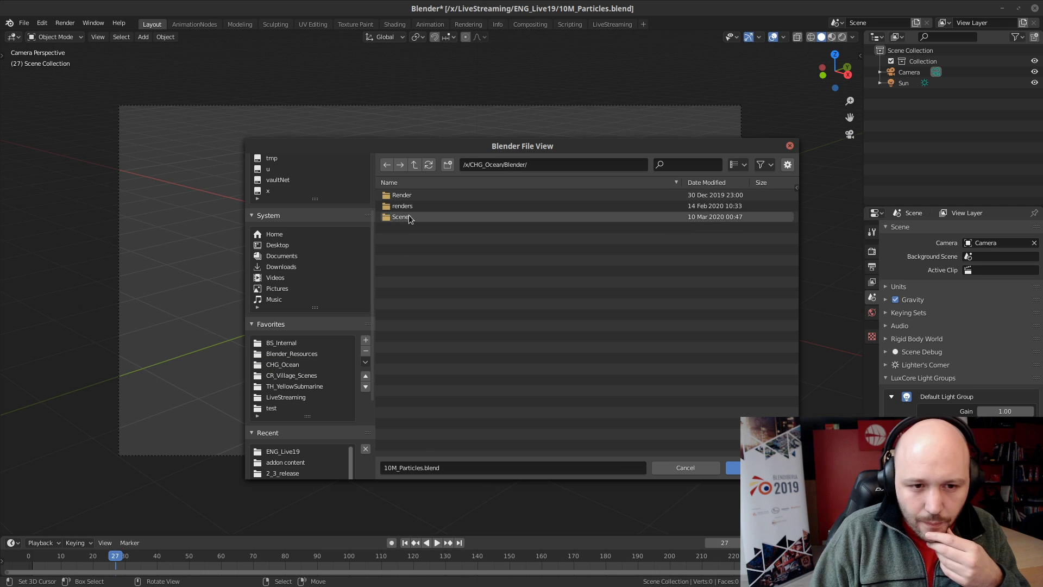
{"action": "double_click", "coordinate": [403, 217]}
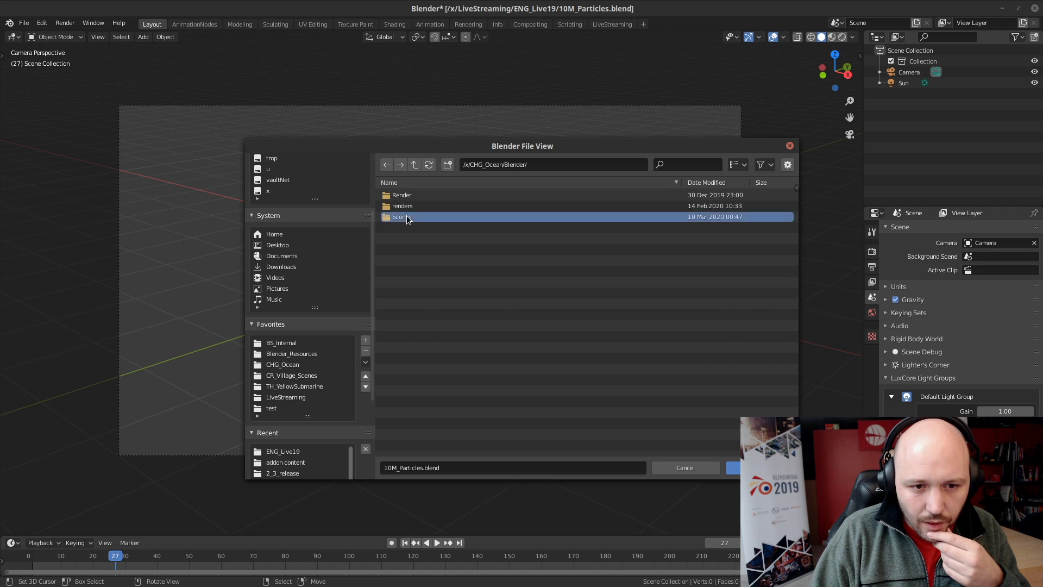
{"action": "left_click", "coordinate": [690, 164]}
{"action": "type", "text": "lux"}
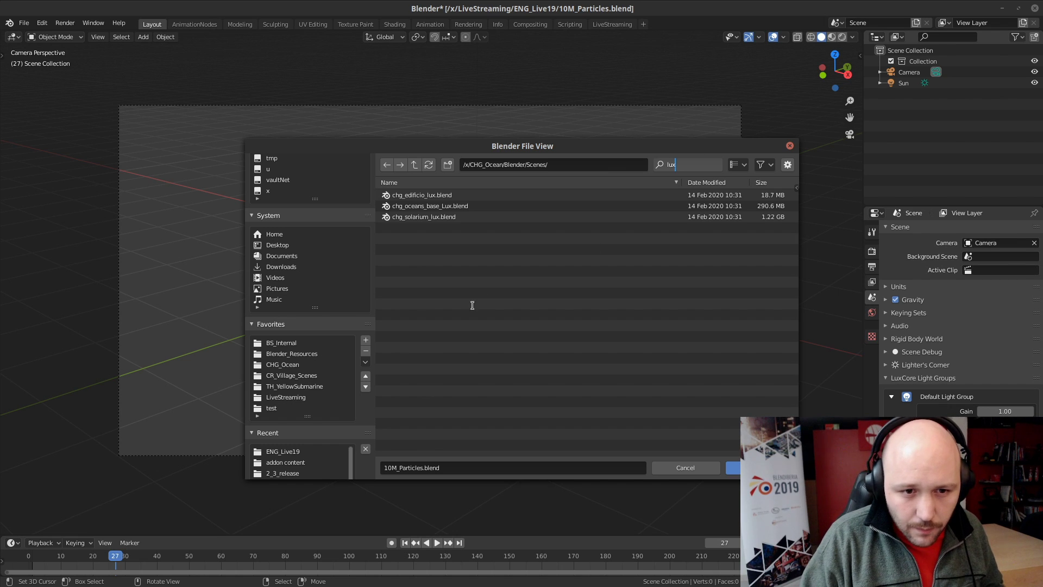
Browse into the Interiores folder inside Scenes and filter its files by "lux"
{"action": "left_click", "coordinate": [416, 164]}
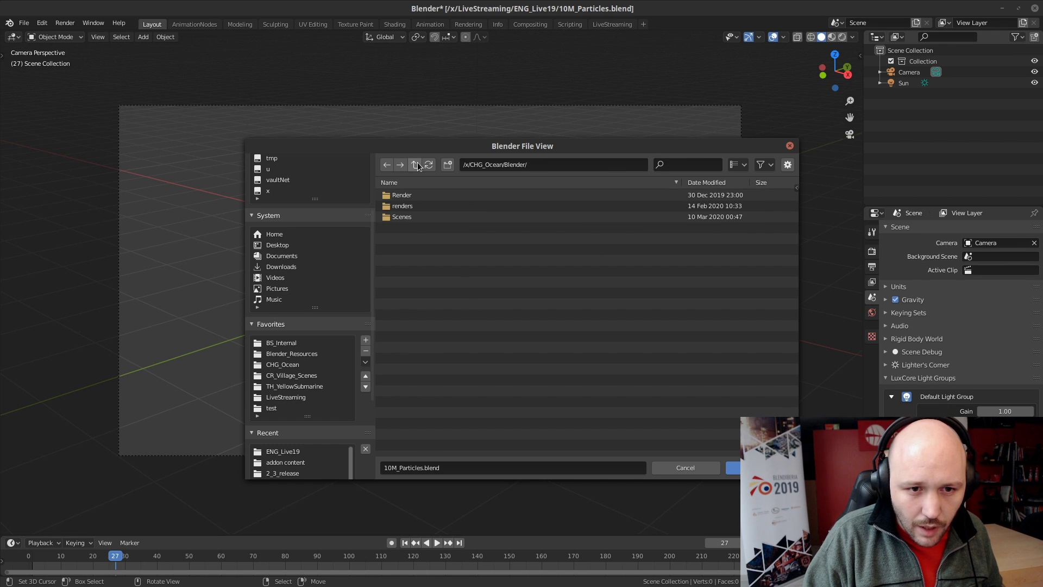
{"action": "double_click", "coordinate": [411, 212]}
{"action": "double_click", "coordinate": [679, 194]}
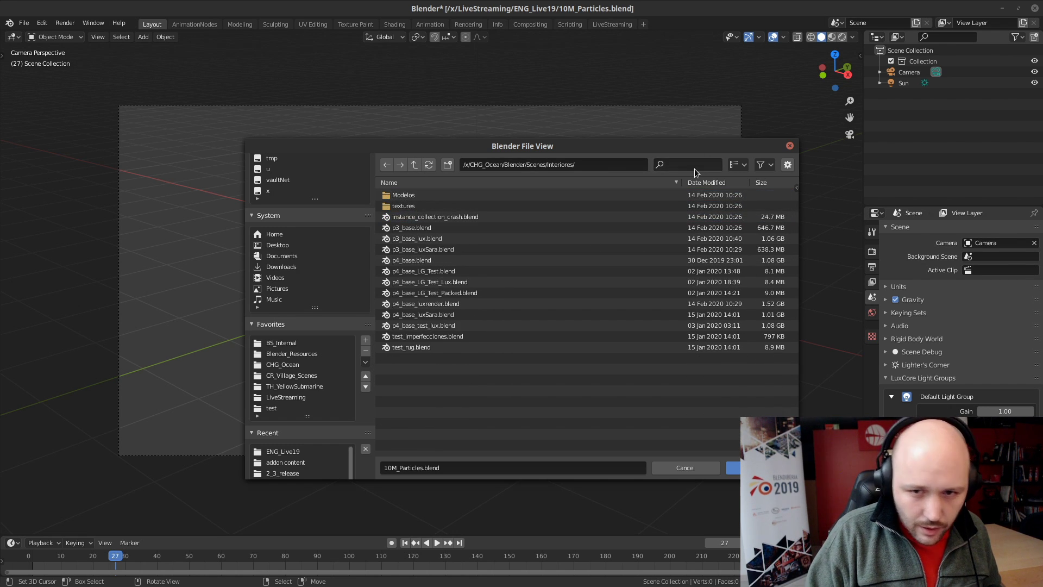
{"action": "left_click", "coordinate": [690, 164]}
{"action": "type", "text": "lux"}
{"action": "key", "text": "Return"}
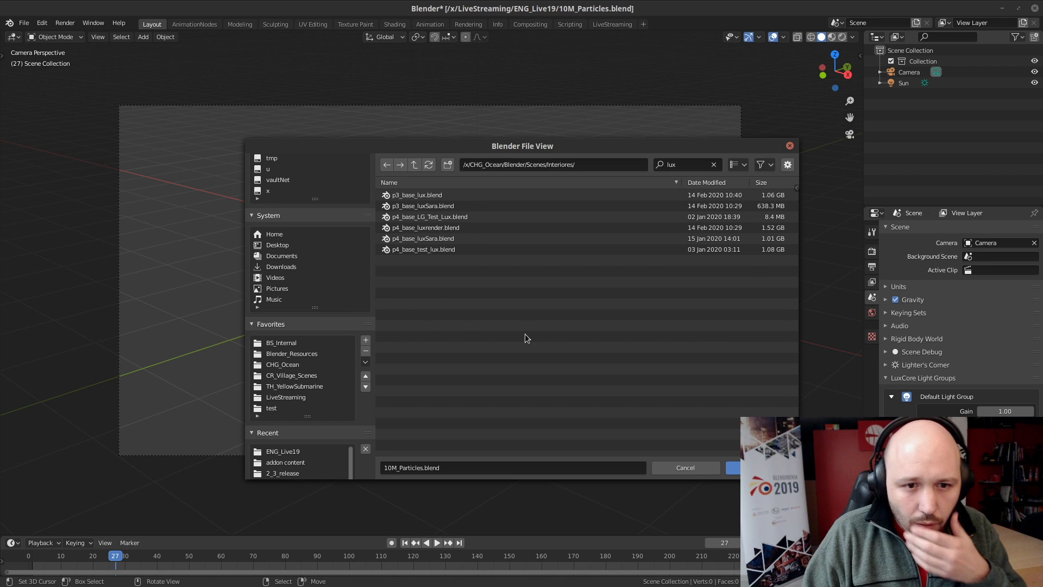
Open the scene file p4_base_LG_Test_Lux.blend
{"action": "left_click", "coordinate": [544, 216]}
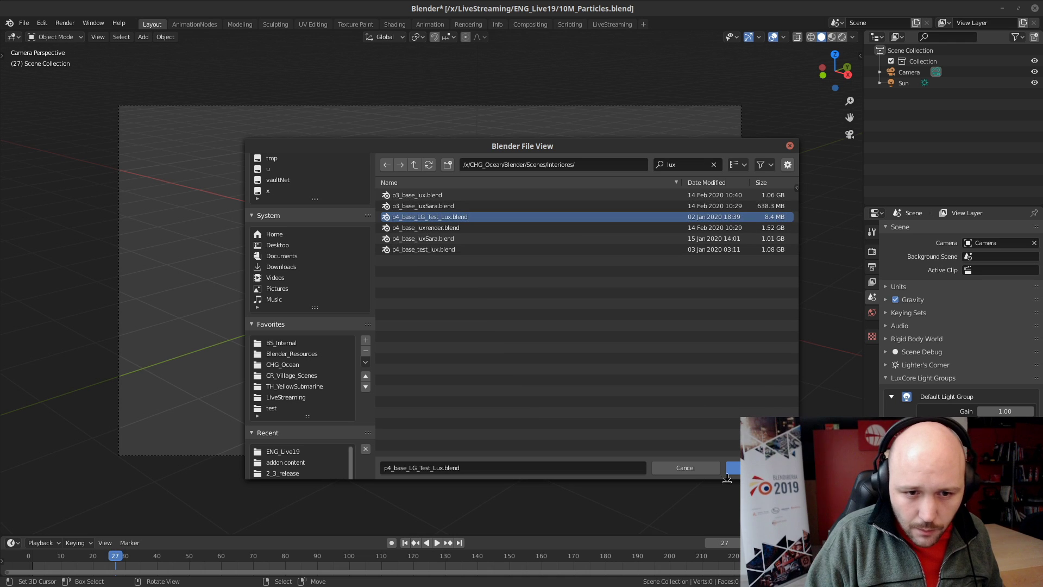
{"action": "left_click", "coordinate": [435, 250]}
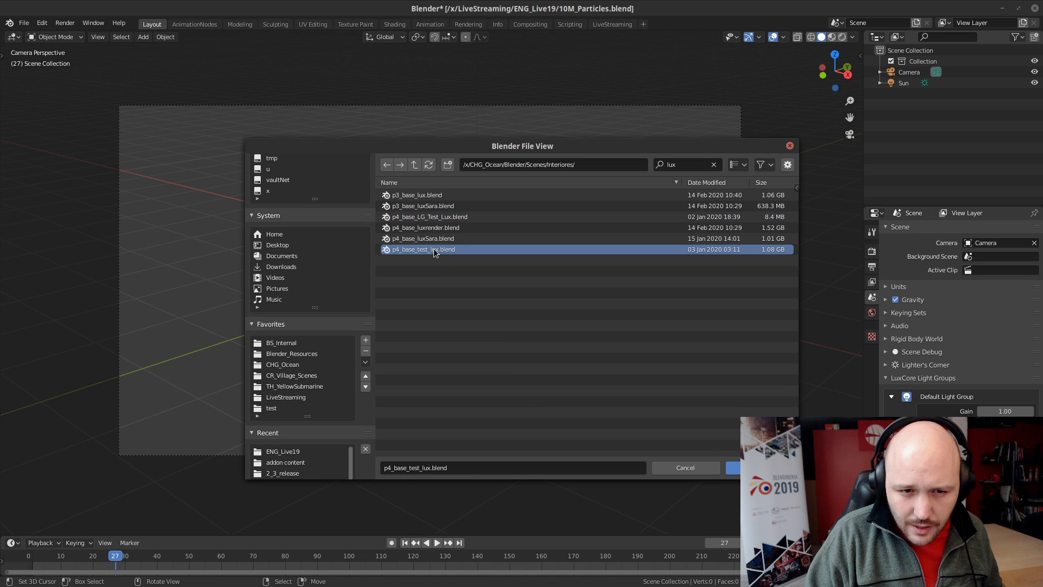
{"action": "left_click", "coordinate": [453, 217]}
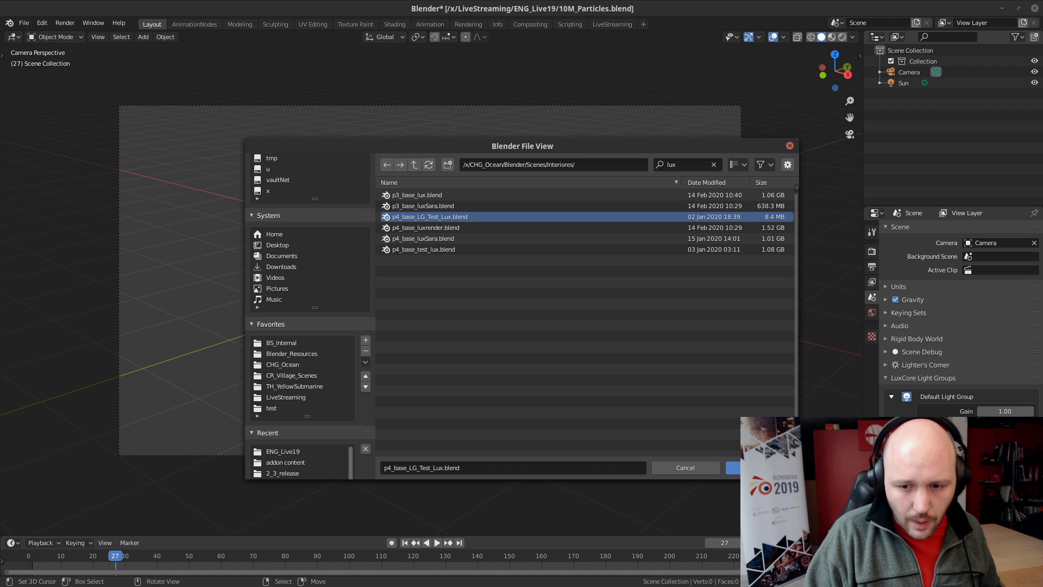
{"action": "left_click", "coordinate": [732, 467]}
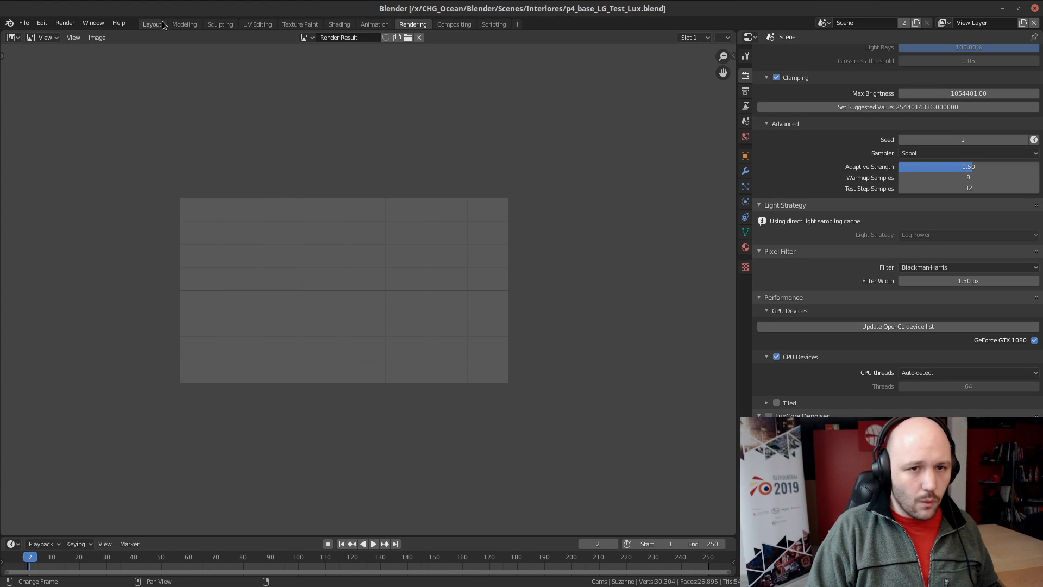
Add the general LiveStreaming workspace and look at the apartment interior through the active camera
{"action": "left_click", "coordinate": [518, 24]}
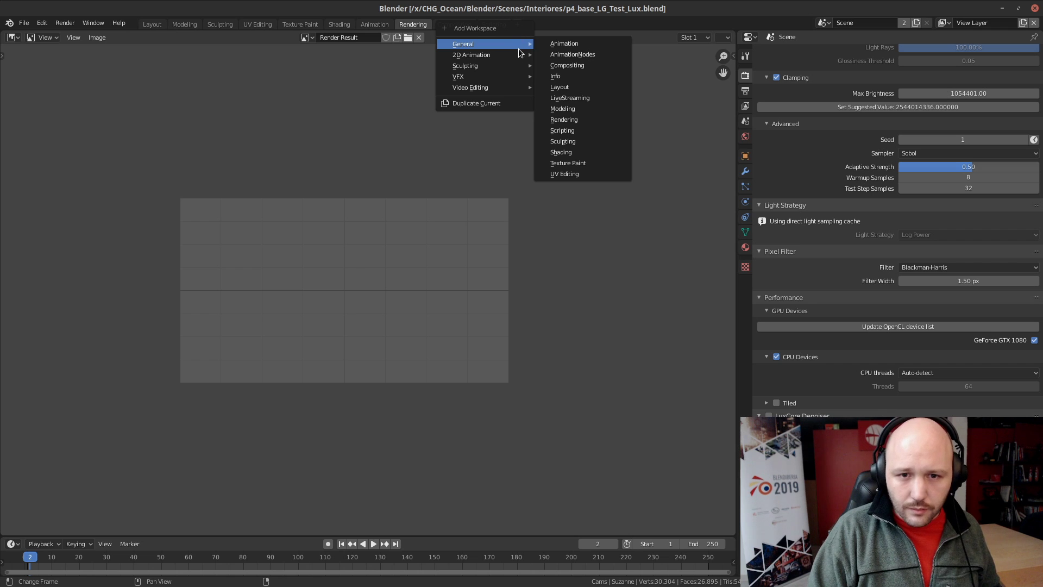
{"action": "left_click", "coordinate": [518, 24]}
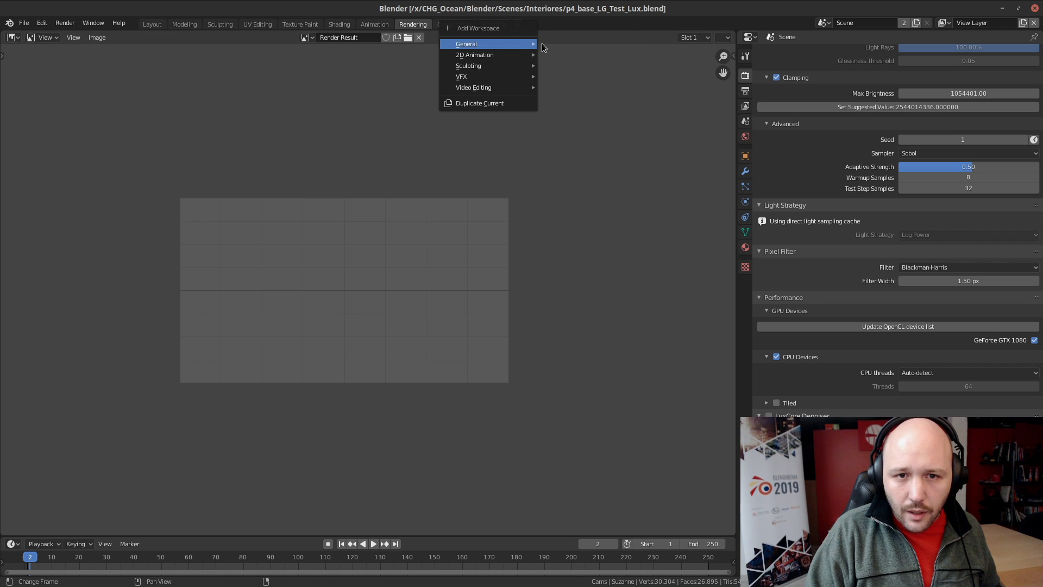
{"action": "mouse_move", "coordinate": [543, 48]}
{"action": "left_click", "coordinate": [577, 105]}
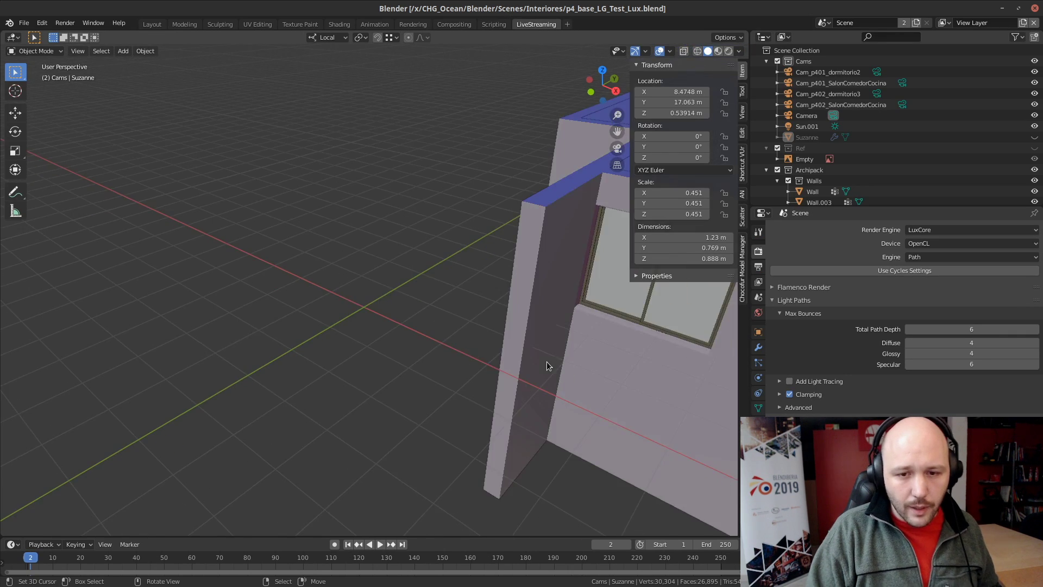
{"action": "key", "text": "KP_0"}
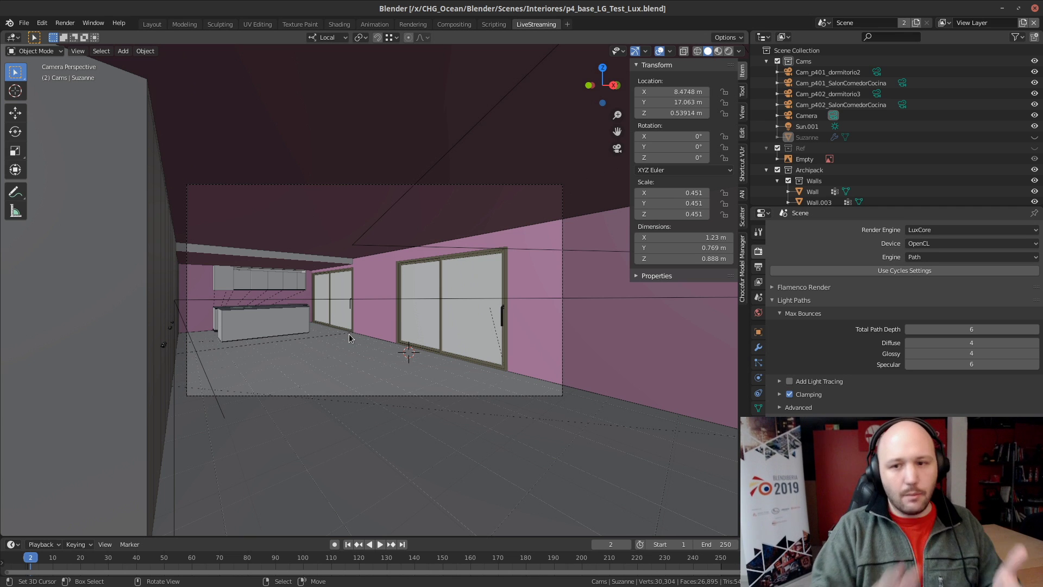
Switch the render engine to Cycles and show the material settings of the wall around the large sliding window
{"action": "left_click", "coordinate": [930, 230]}
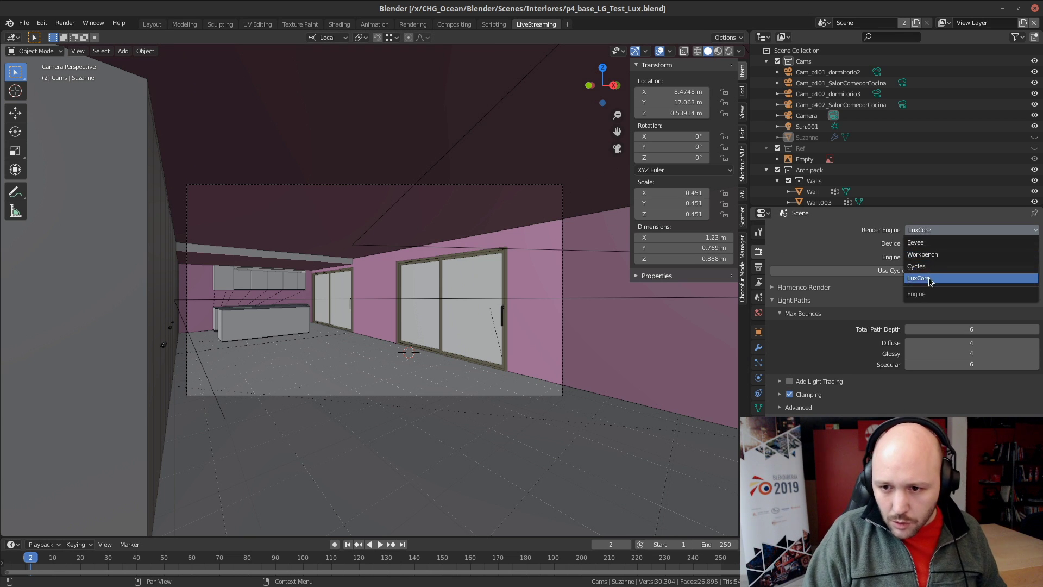
{"action": "left_click", "coordinate": [923, 266]}
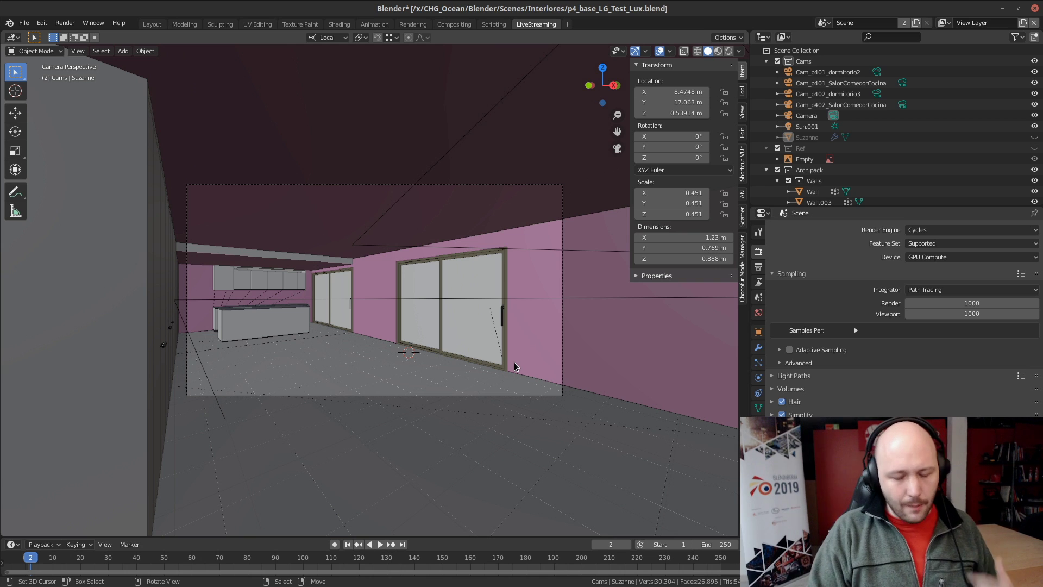
{"action": "scroll", "coordinate": [761, 347], "scroll_direction": "down", "scroll_amount": 2}
{"action": "scroll", "coordinate": [761, 347], "scroll_direction": "down", "scroll_amount": 1}
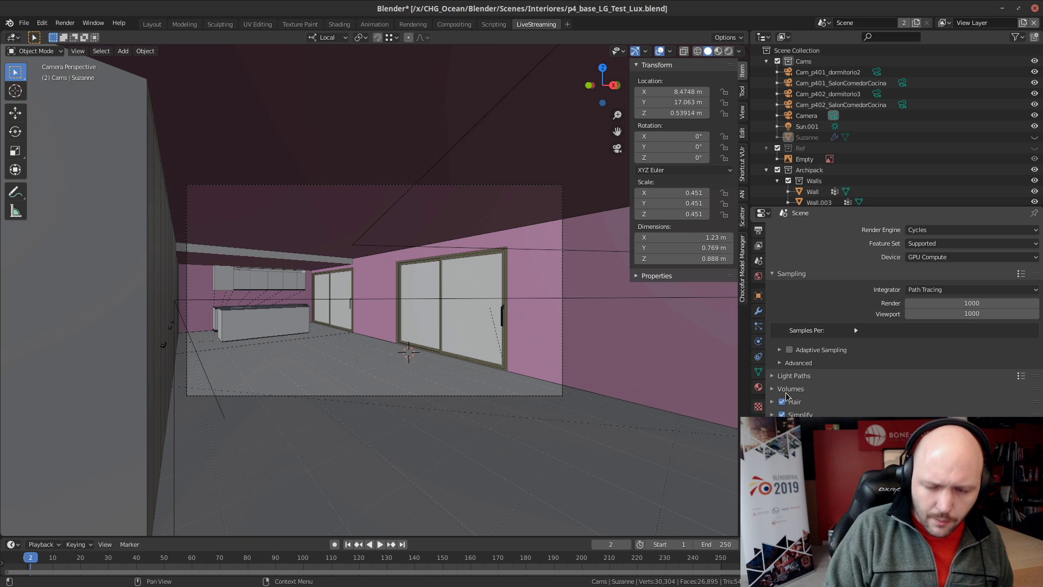
{"action": "left_click", "coordinate": [533, 275]}
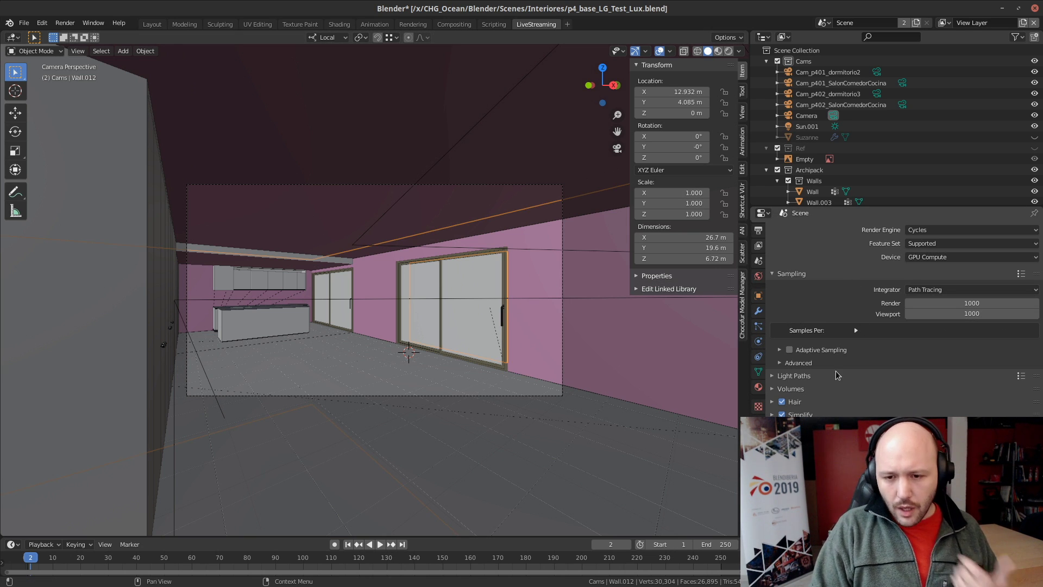
{"action": "left_click", "coordinate": [758, 387]}
{"action": "scroll", "coordinate": [904, 311], "scroll_direction": "up", "scroll_amount": 4}
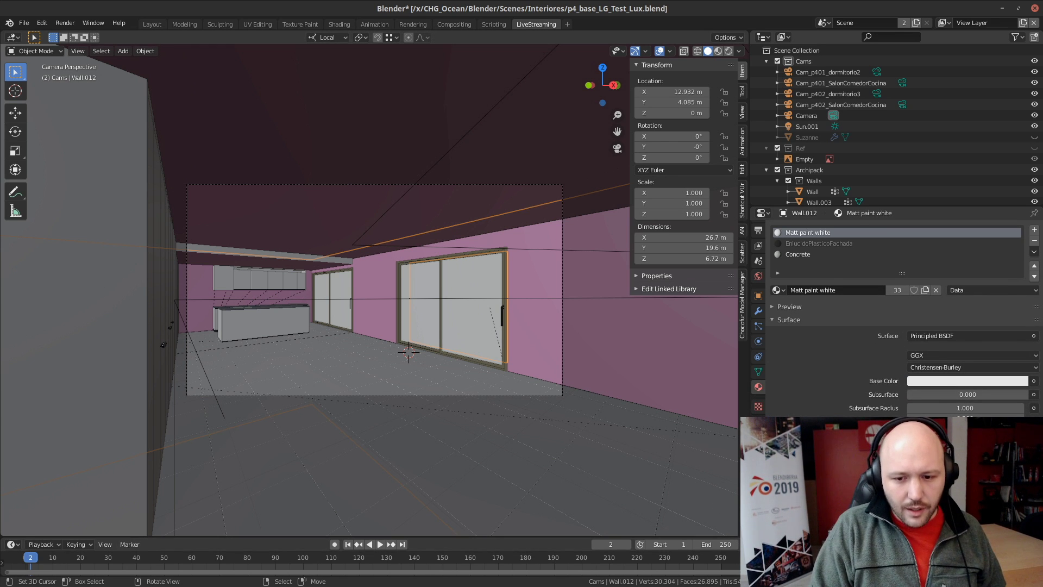
Split the 3D viewport into two stacked areas and turn the lower one into a Shader Editor for the wall's Matt paint white material
{"action": "left_click_drag", "start_coordinate": [2, 534], "coordinate": [106, 321]}
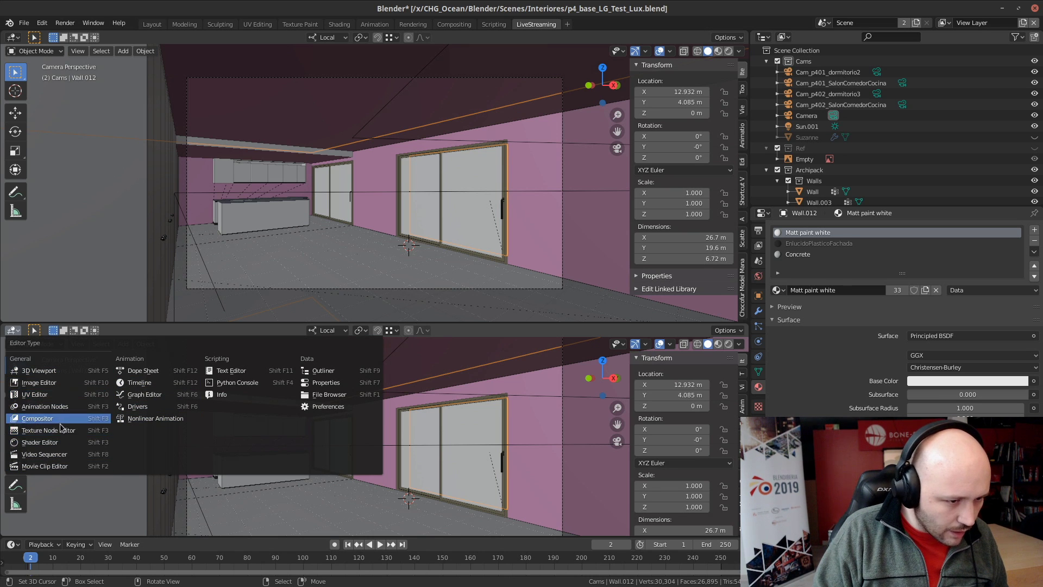
{"action": "left_click", "coordinate": [62, 442]}
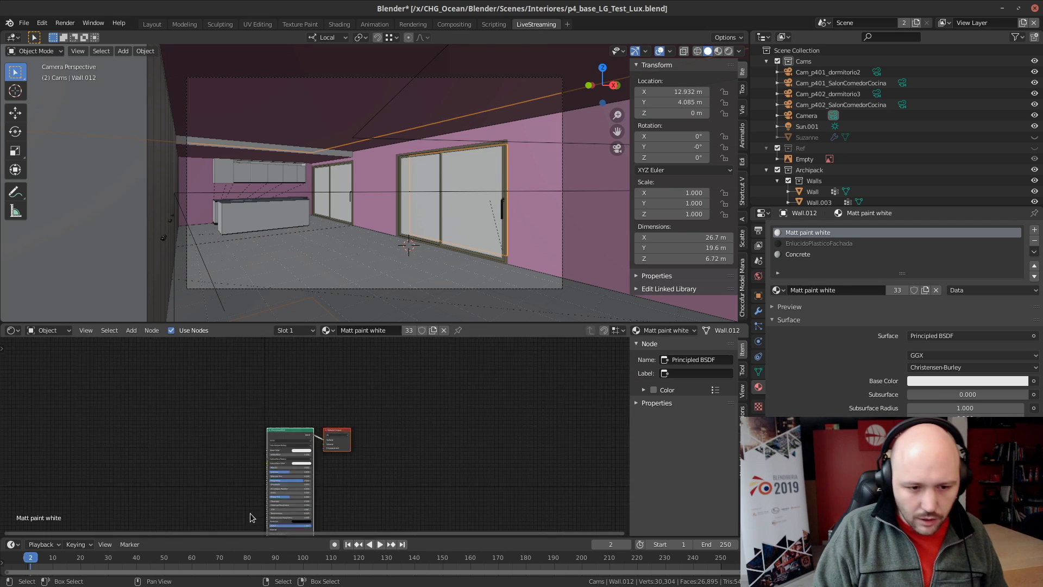
{"action": "scroll", "coordinate": [249, 512], "scroll_direction": "up", "scroll_amount": 2}
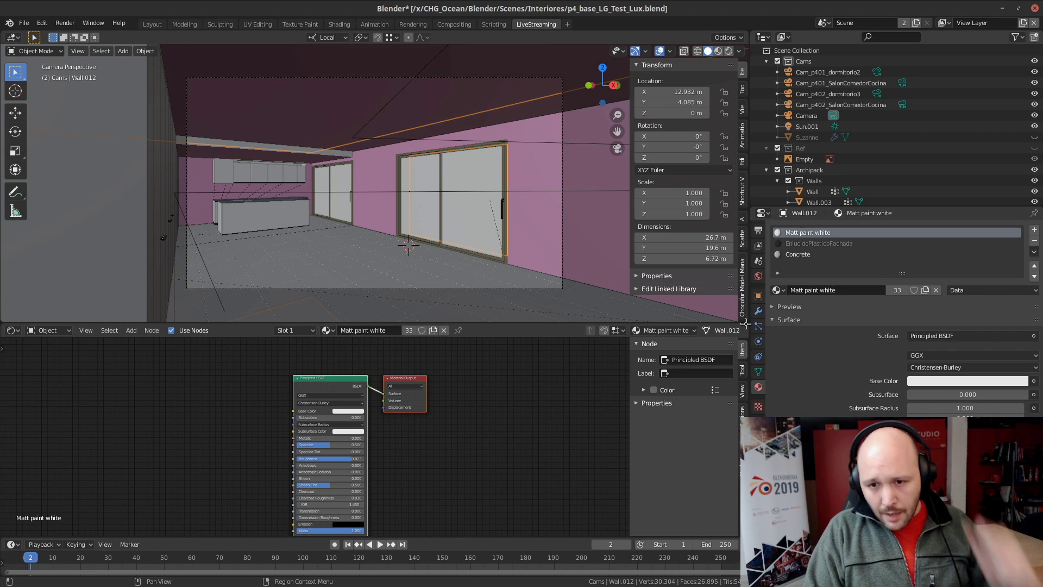
Enlarge the Properties editor by shrinking the Outliner, and switch the render engine to LuxCore
{"action": "left_click", "coordinate": [759, 249]}
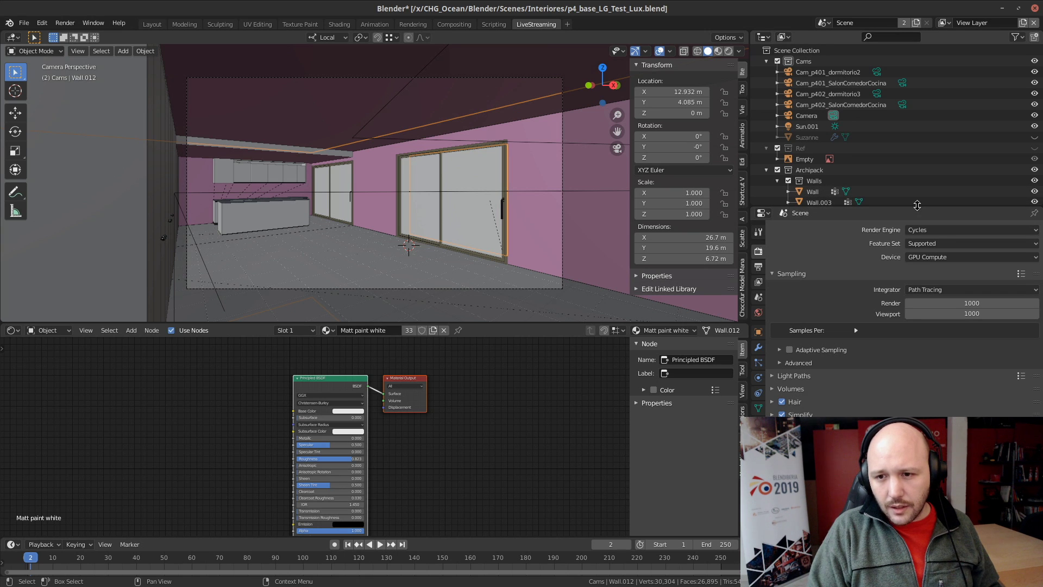
{"action": "left_click_drag", "start_coordinate": [917, 206], "coordinate": [917, 46]}
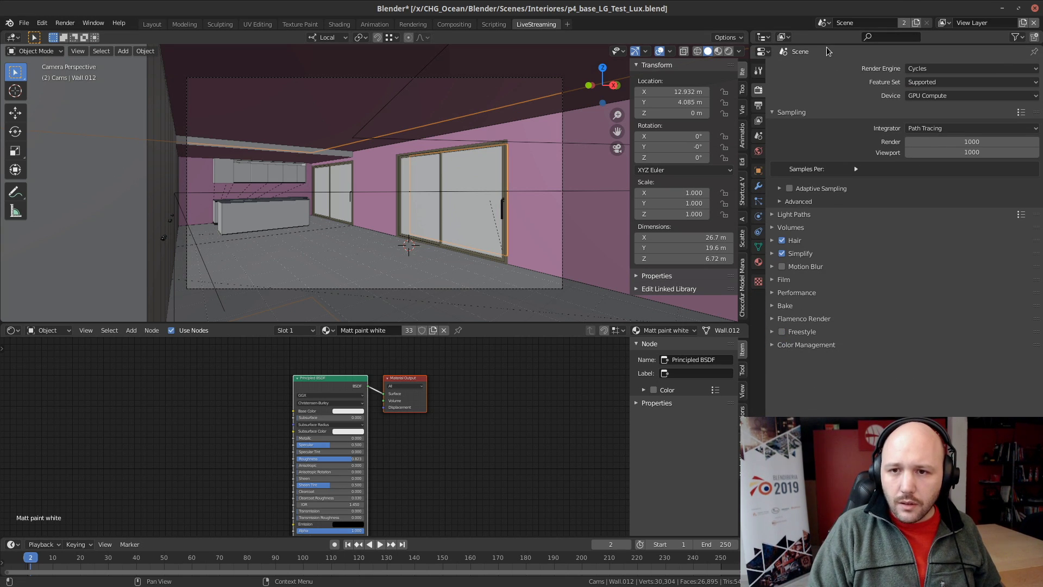
{"action": "left_click_drag", "start_coordinate": [825, 45], "coordinate": [826, 62]}
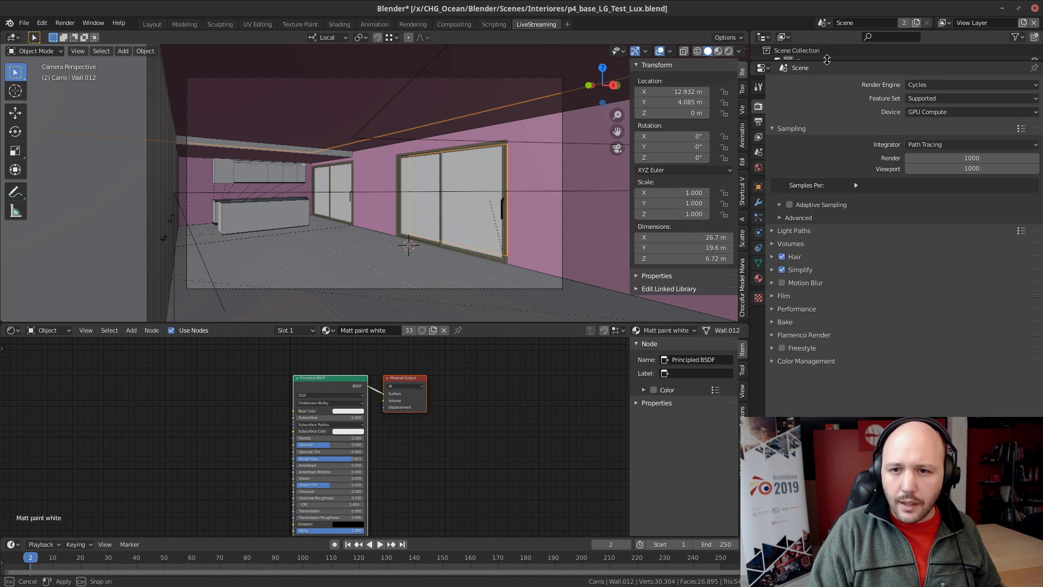
{"action": "left_click", "coordinate": [933, 82]}
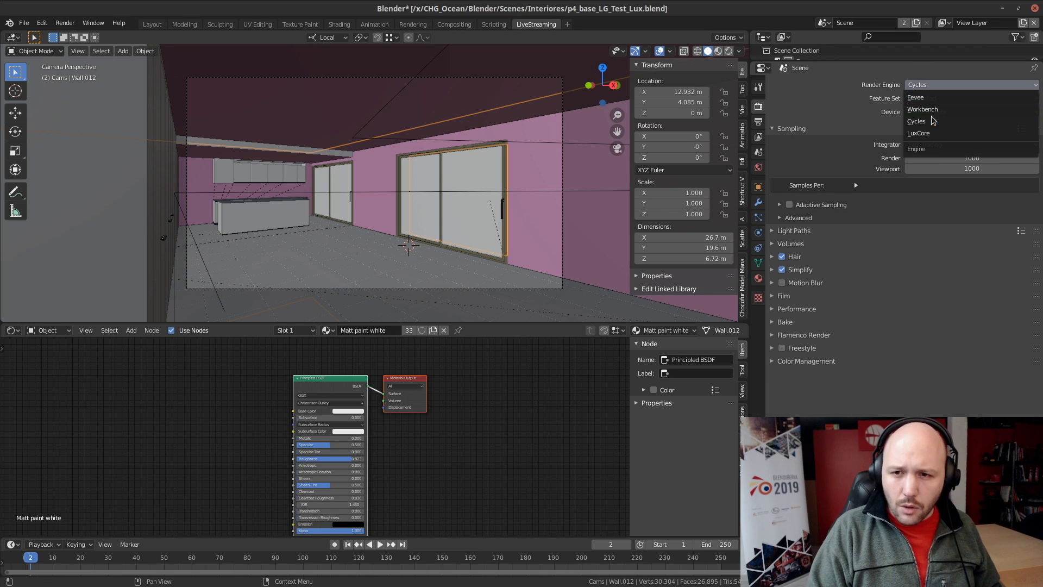
{"action": "left_click", "coordinate": [931, 132]}
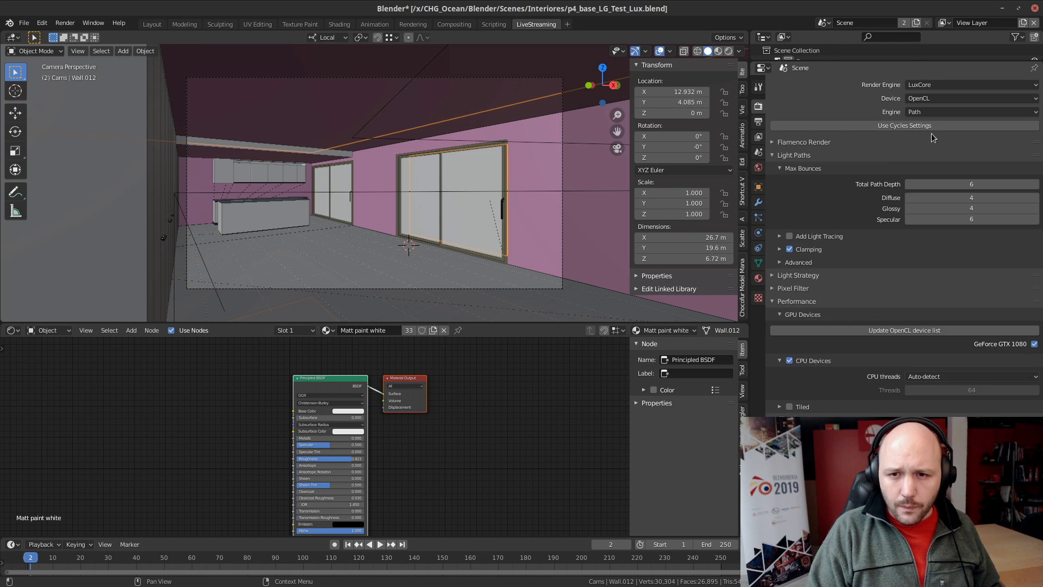
Show the wall's material settings under LuxCore, then select the nearest sliding window panel and examine the Glass.001 Principled BSDF node
{"action": "left_click", "coordinate": [758, 279]}
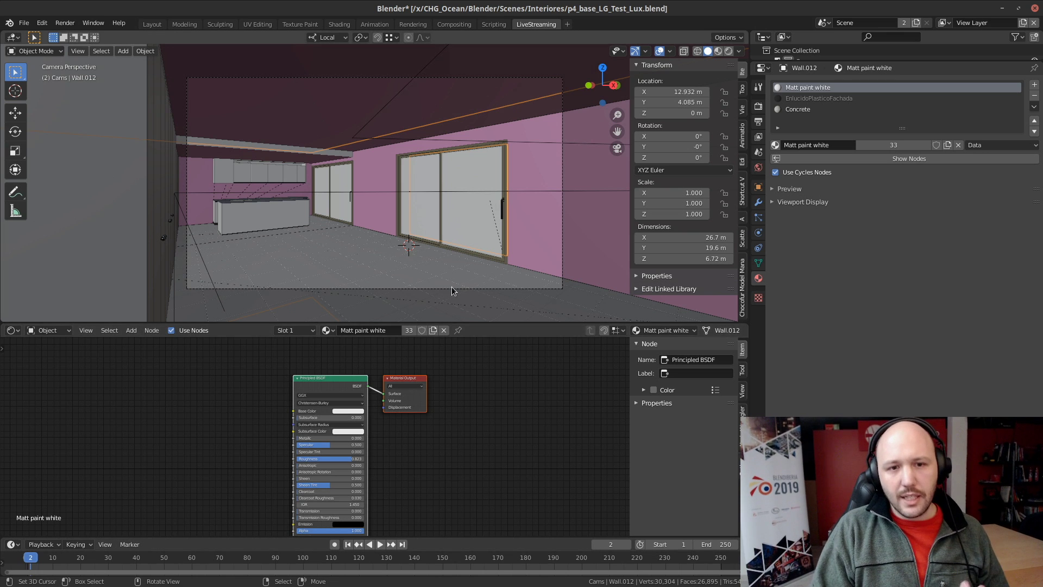
{"action": "left_click", "coordinate": [474, 175]}
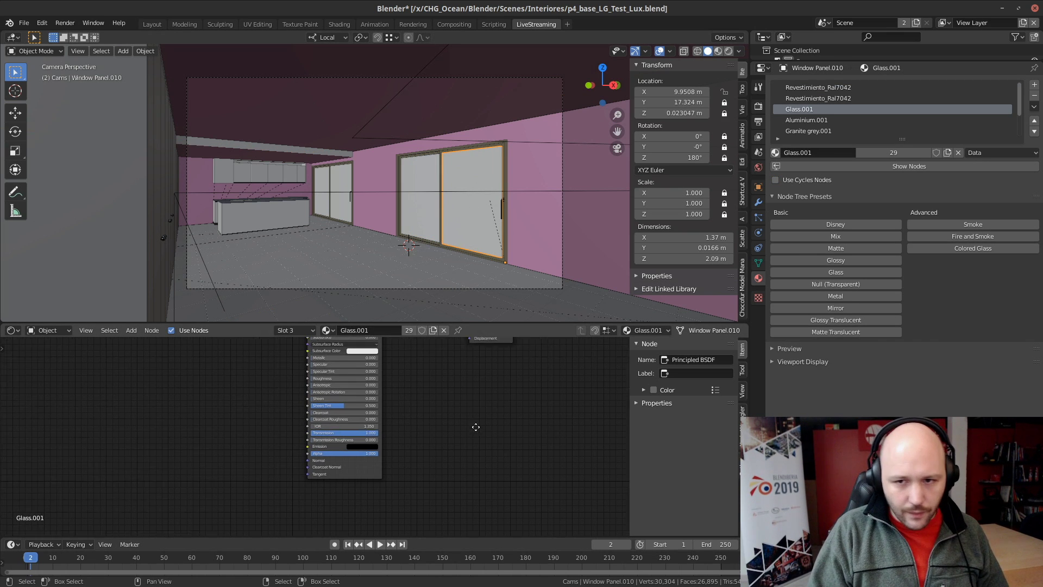
{"action": "scroll", "coordinate": [456, 424], "scroll_direction": "up", "scroll_amount": 2, "text": "shift"}
{"action": "scroll", "coordinate": [425, 429], "scroll_direction": "up", "scroll_amount": 2, "text": "shift"}
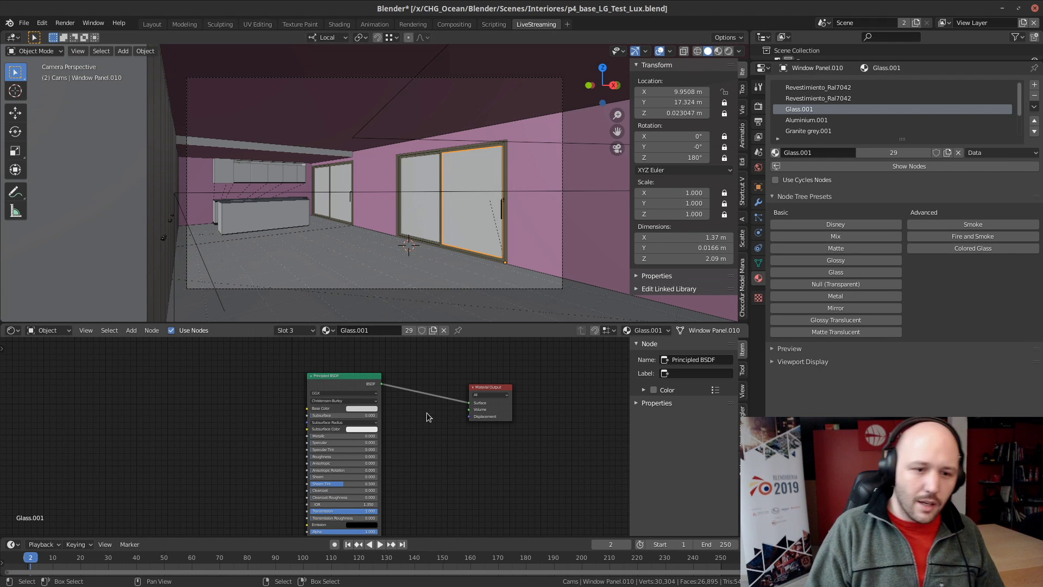
{"action": "scroll", "coordinate": [326, 451], "scroll_direction": "up", "scroll_amount": 1}
{"action": "scroll", "coordinate": [358, 445], "scroll_direction": "up", "scroll_amount": 2}
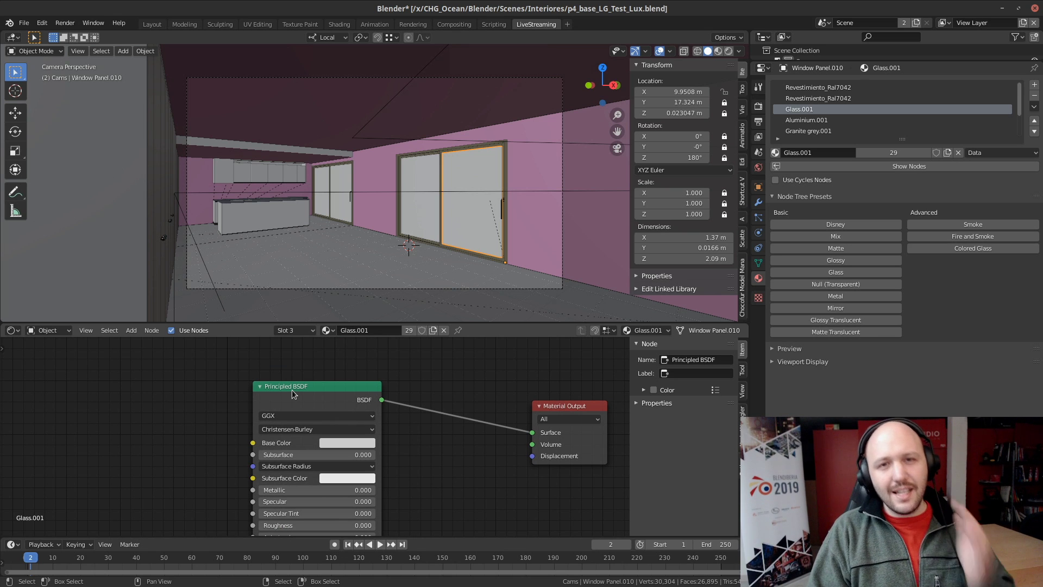
Examine the remaining parameters of the Glass.001 Principled BSDF node, and switch the render engine to Cycles
{"action": "scroll", "coordinate": [337, 421], "scroll_direction": "down", "scroll_amount": 2}
{"action": "middle_click_drag", "start_coordinate": [439, 498], "coordinate": [446, 421]}
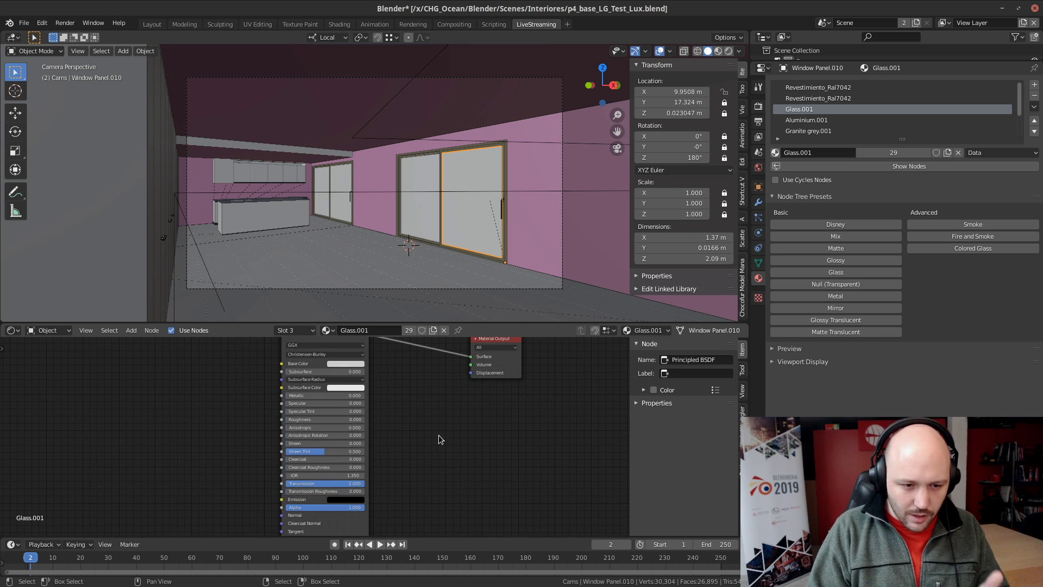
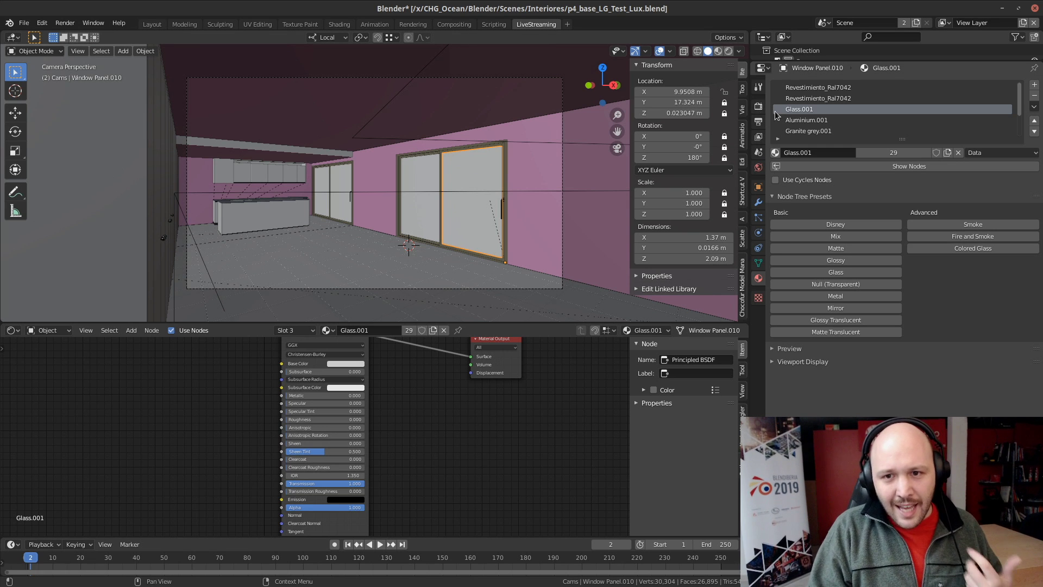
{"action": "left_click", "coordinate": [759, 106]}
{"action": "left_click", "coordinate": [950, 84]}
{"action": "left_click", "coordinate": [950, 124]}
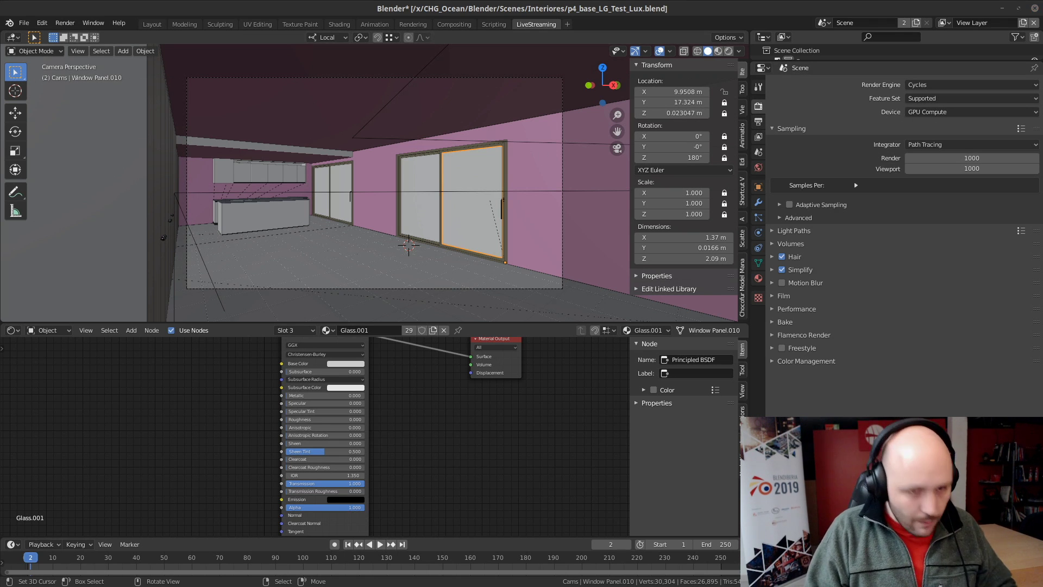
Check the Cycles render devices enabled in the system preferences
{"action": "key", "text": "F4"}
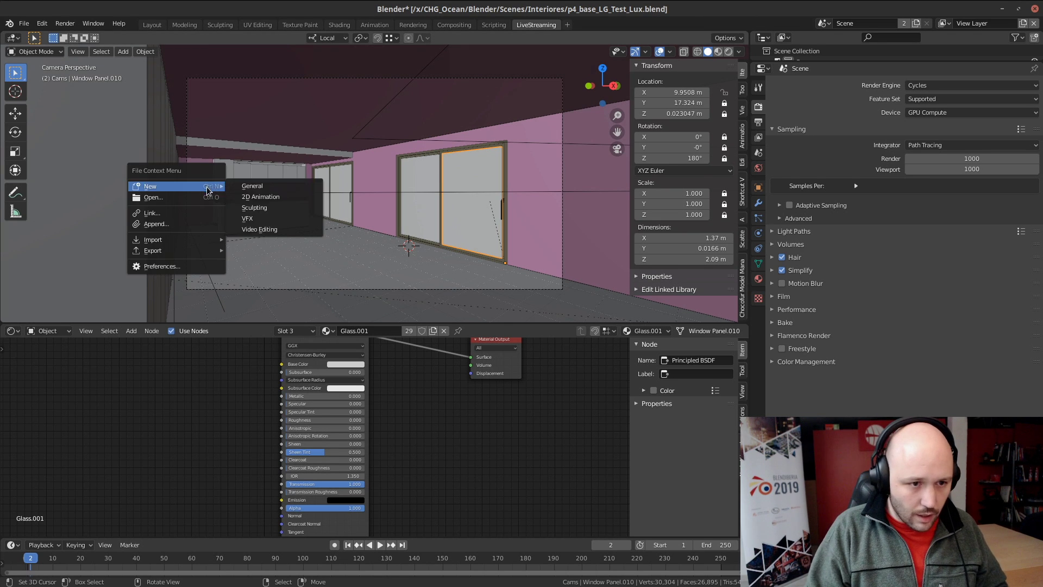
{"action": "left_click", "coordinate": [171, 267]}
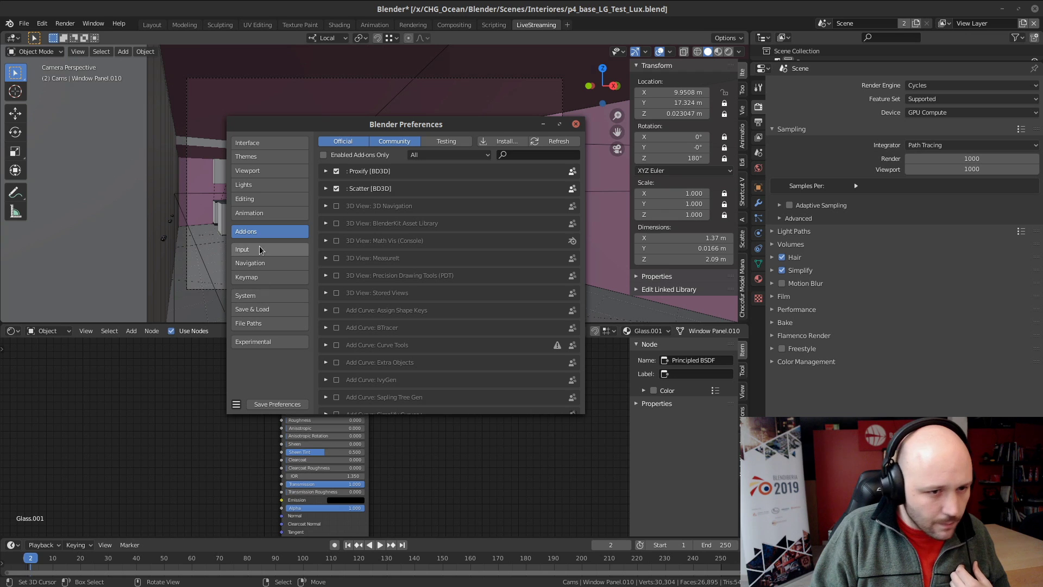
{"action": "left_click", "coordinate": [265, 295]}
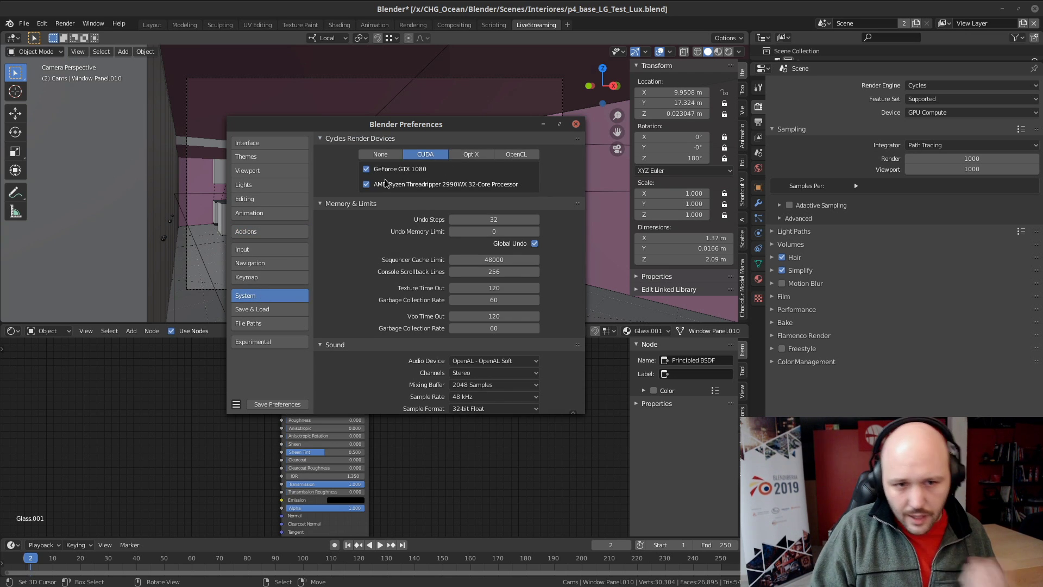
{"action": "left_click", "coordinate": [575, 125]}
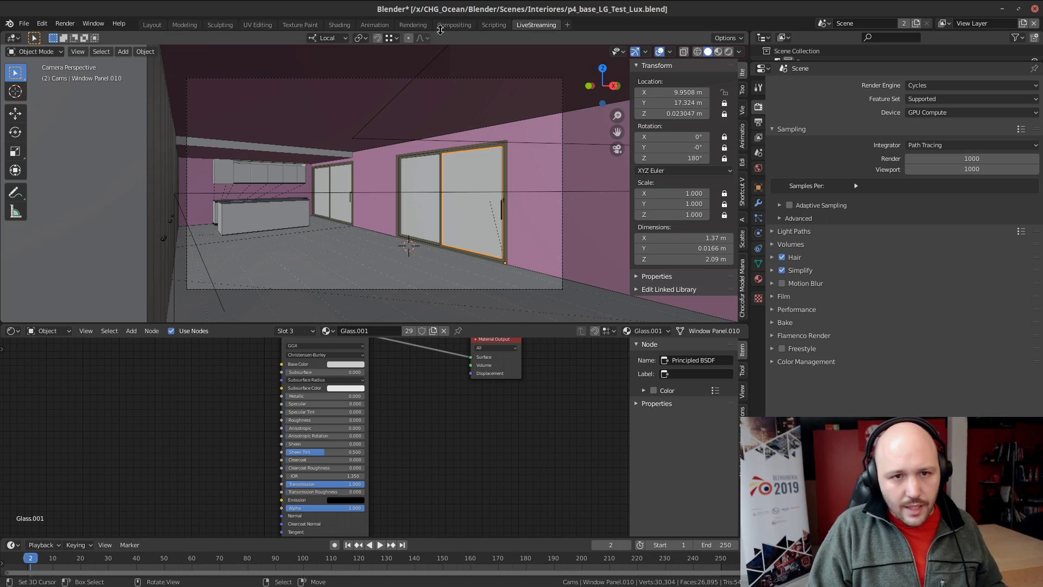
Set the color management exposure to -5 and preview the interior as a Cycles viewport render before and after
{"action": "left_click", "coordinate": [728, 51]}
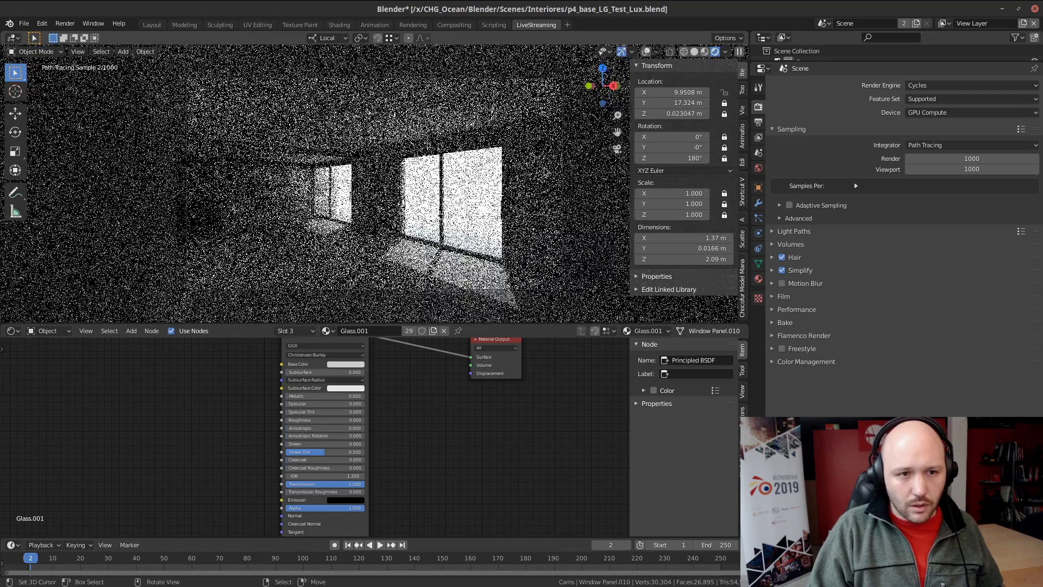
{"action": "left_click", "coordinate": [695, 51]}
{"action": "left_click", "coordinate": [806, 361]}
{"action": "scroll", "coordinate": [890, 328], "scroll_direction": "down", "scroll_amount": 3}
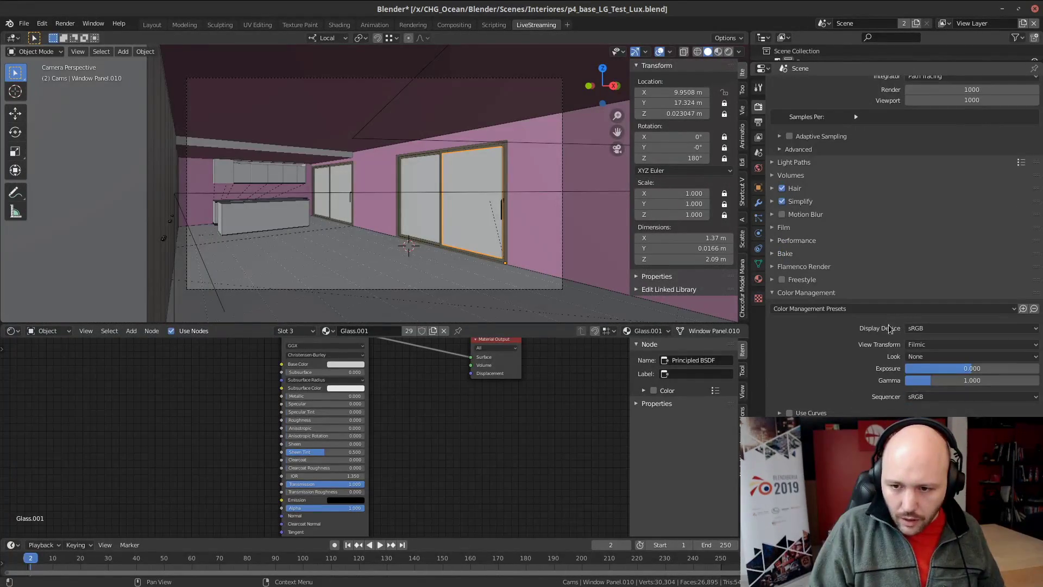
{"action": "left_click", "coordinate": [991, 366]}
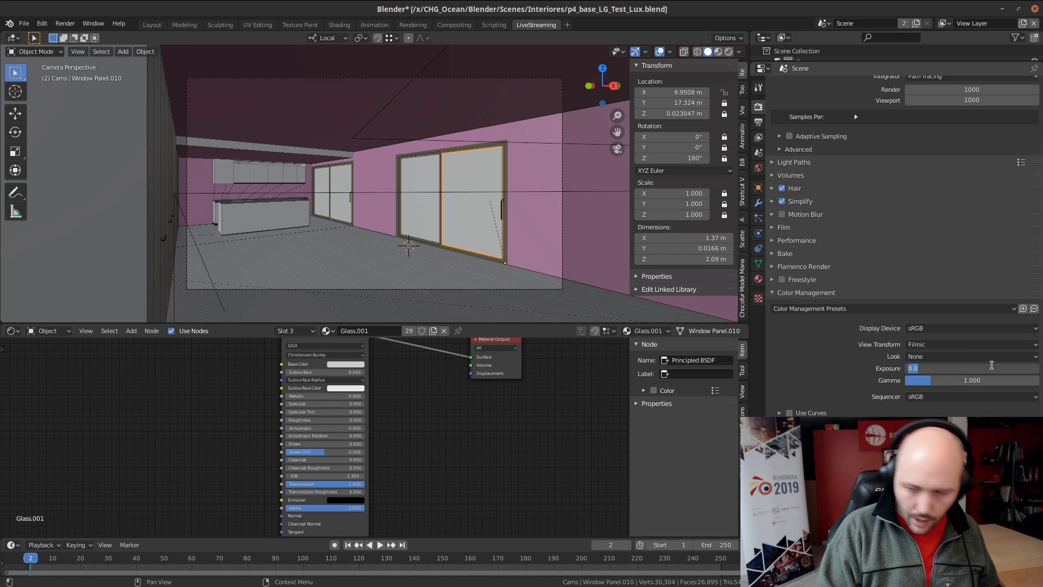
{"action": "type", "text": "-5"}
{"action": "key", "text": "Return"}
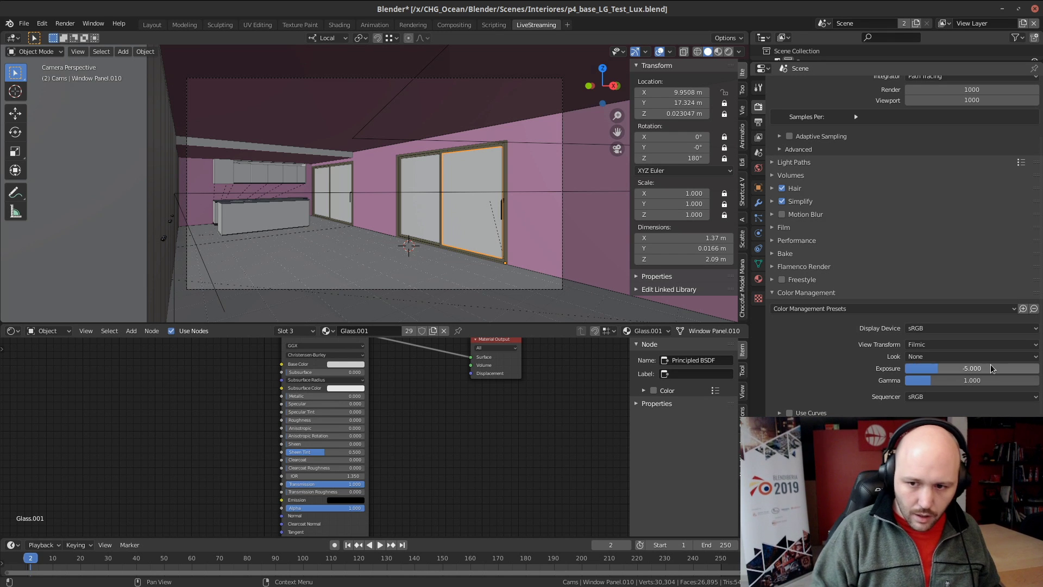
{"action": "left_click", "coordinate": [728, 52]}
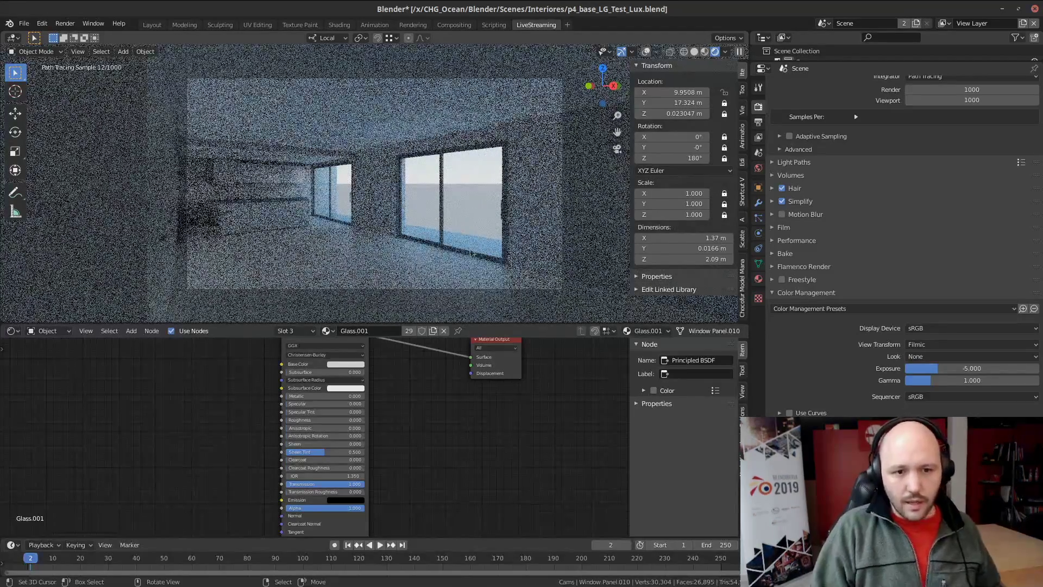
{"action": "left_click", "coordinate": [695, 52]}
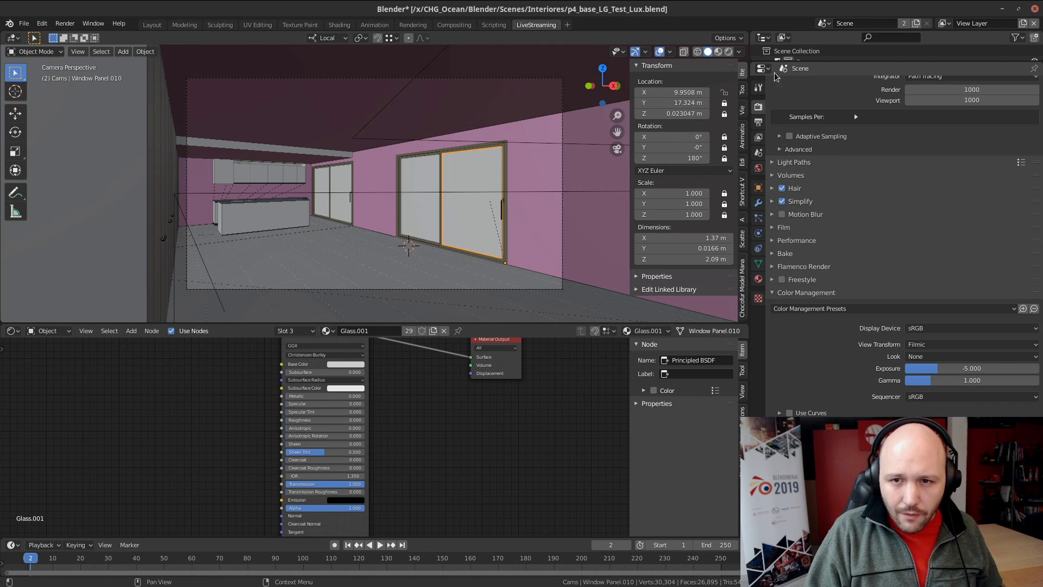
Enlarge the Outliner, search it for "sun" and select the Sun.001 light
{"action": "left_click_drag", "start_coordinate": [794, 60], "coordinate": [796, 314]}
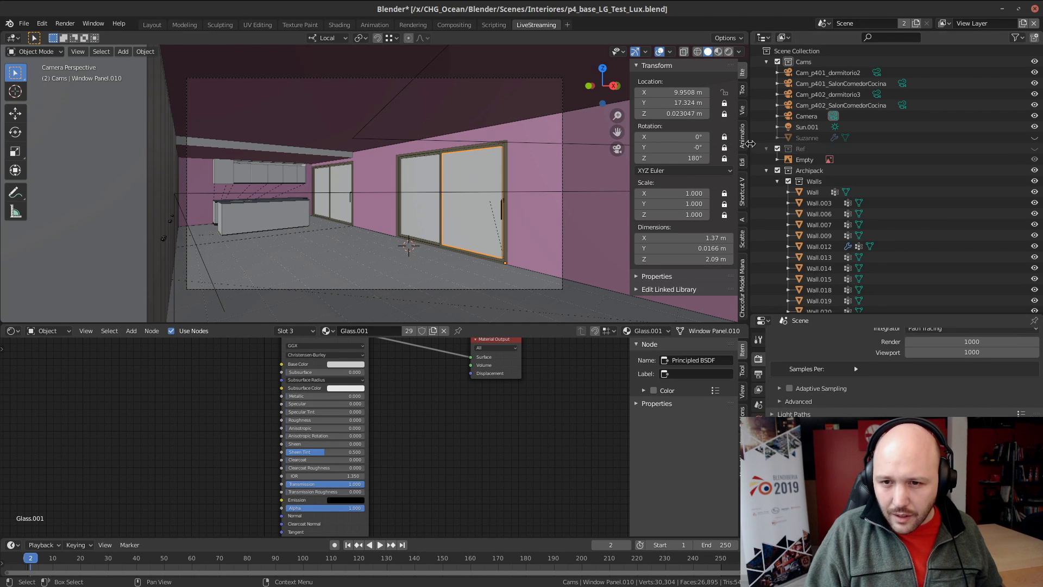
{"action": "left_click", "coordinate": [891, 38]}
{"action": "type", "text": "sun"}
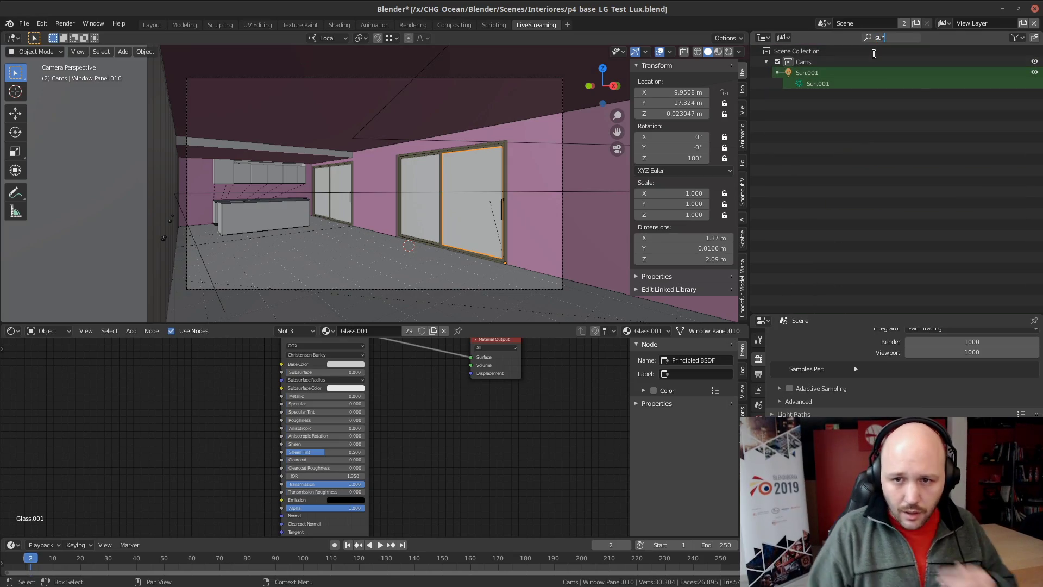
{"action": "key", "text": "Return"}
{"action": "left_click", "coordinate": [822, 84]}
{"action": "left_click", "coordinate": [816, 73]}
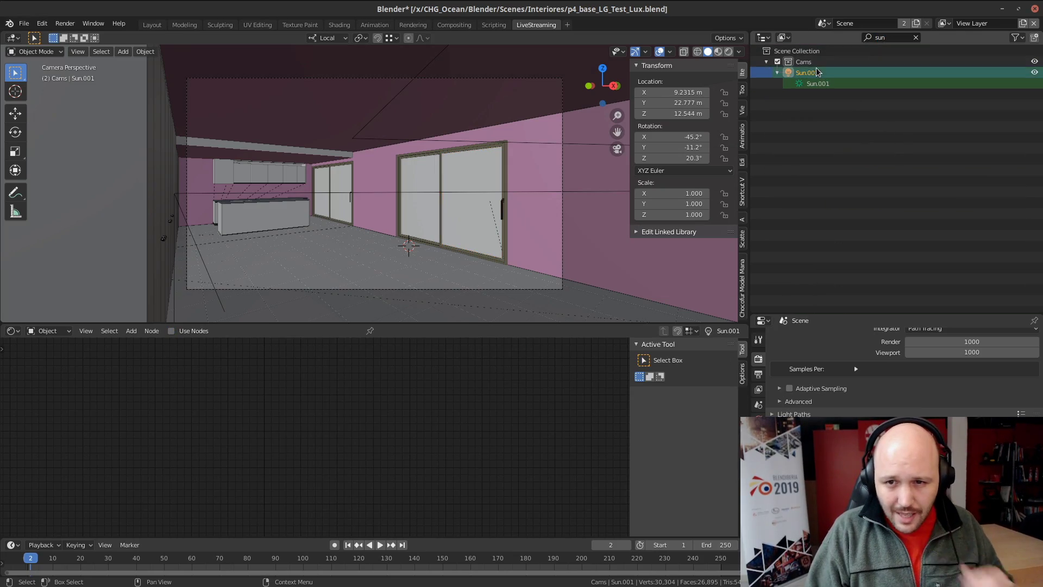
Preview the scene with rendered shading and view the whole building from outside and above
{"action": "left_click", "coordinate": [729, 52]}
{"action": "mouse_move", "coordinate": [454, 148]}
{"action": "middle_mouse_down"}
{"action": "mouse_move", "coordinate": [432, 152]}
{"action": "mouse_move", "coordinate": [390, 200]}
{"action": "mouse_move", "coordinate": [431, 226]}
{"action": "middle_mouse_up"}
{"action": "scroll", "coordinate": [389, 200], "scroll_direction": "down", "scroll_amount": 8}
{"action": "scroll", "coordinate": [431, 226], "scroll_direction": "down", "scroll_amount": 5}
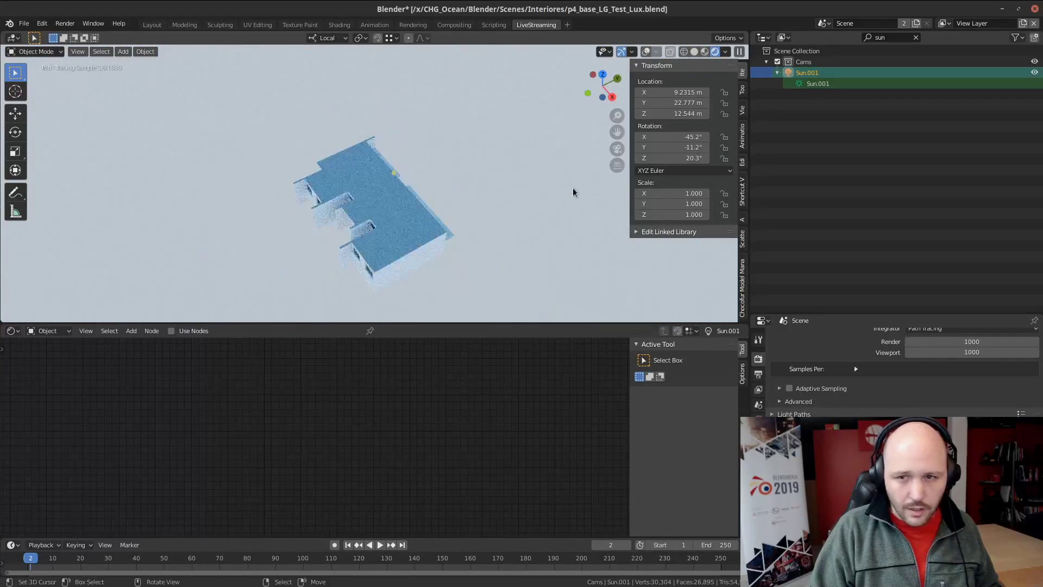
Add viewport and render visibility toggles to the unfiltered Outliner, and hide and show Sun.001 to compare its lighting
{"action": "left_click", "coordinate": [916, 38]}
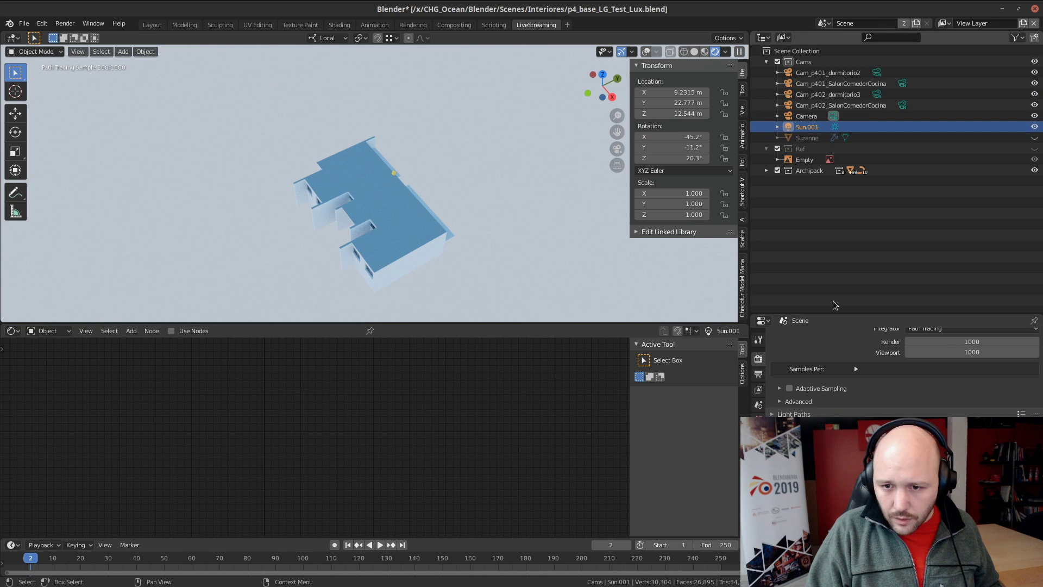
{"action": "left_click_drag", "start_coordinate": [839, 315], "coordinate": [839, 172]}
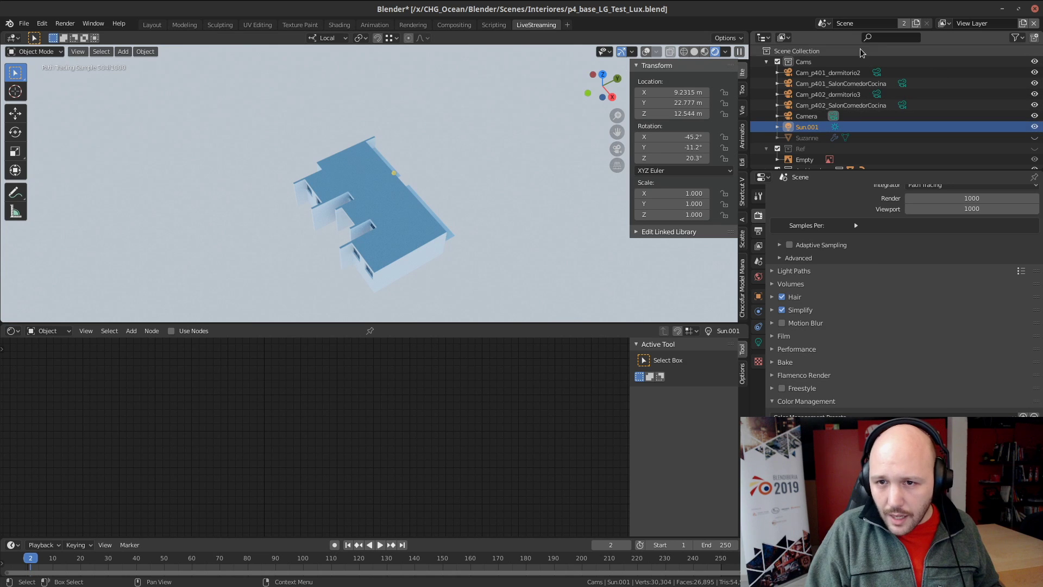
{"action": "left_click", "coordinate": [1015, 38]}
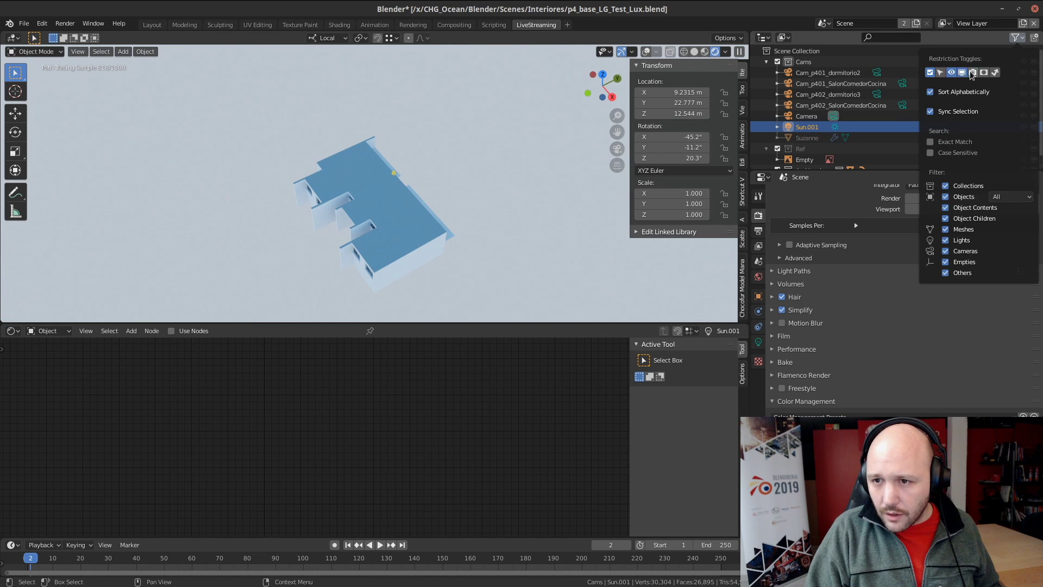
{"action": "left_click", "coordinate": [972, 73]}
{"action": "left_click", "coordinate": [1012, 127]}
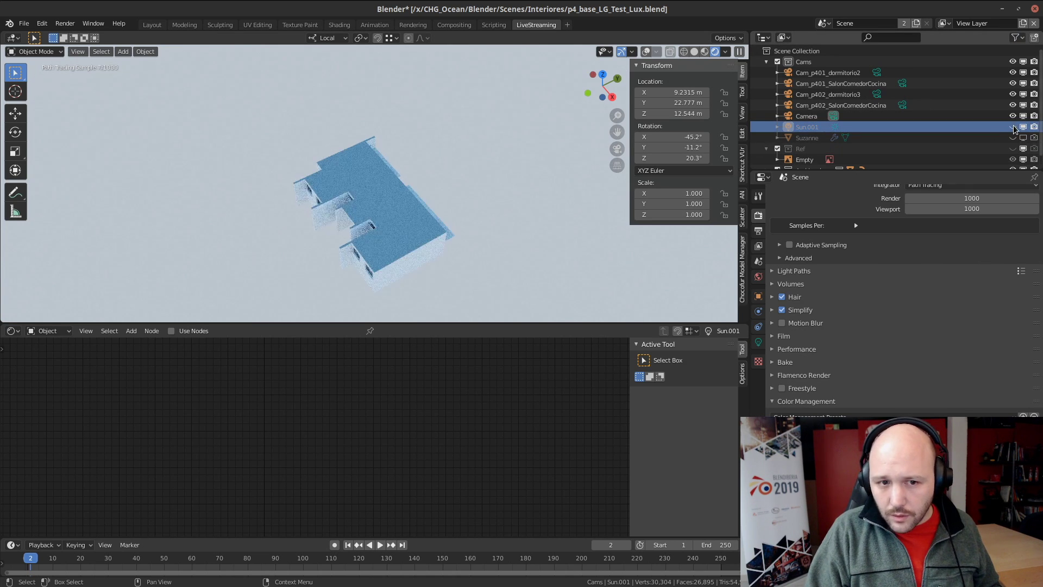
{"action": "left_click", "coordinate": [1012, 128]}
Examine the light settings of Sun.001 and look through the add-ons available in the 3D viewport sidebar
{"action": "left_click", "coordinate": [758, 343]}
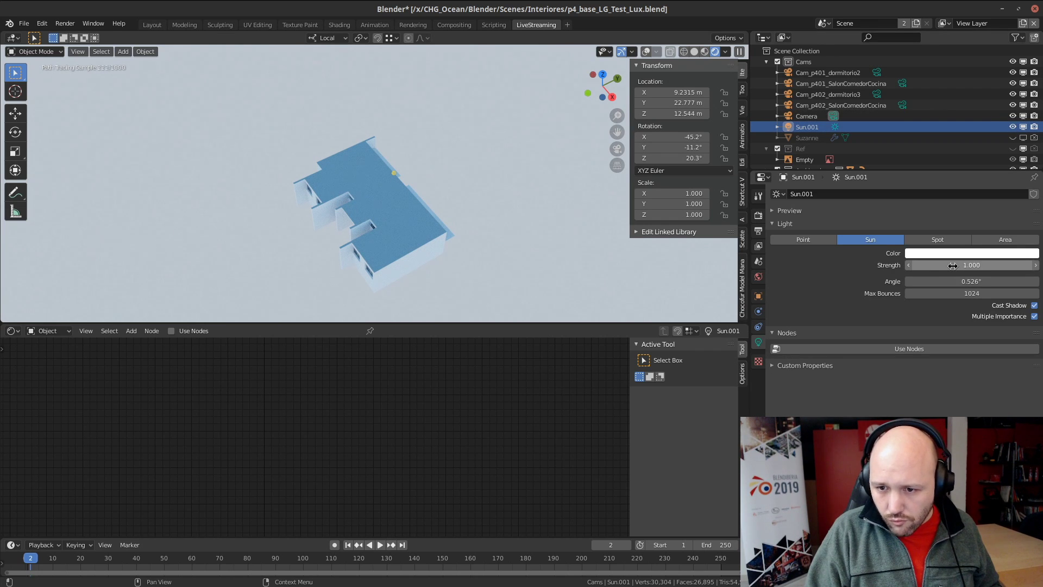
{"action": "scroll", "coordinate": [743, 295], "scroll_direction": "down", "scroll_amount": 5}
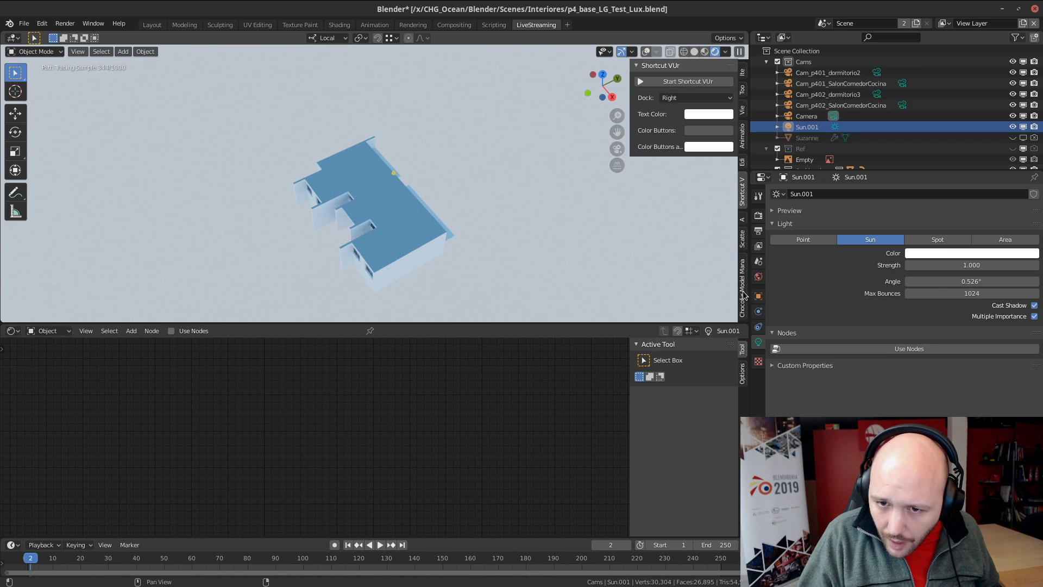
{"action": "scroll", "coordinate": [744, 294], "scroll_direction": "down", "scroll_amount": 3}
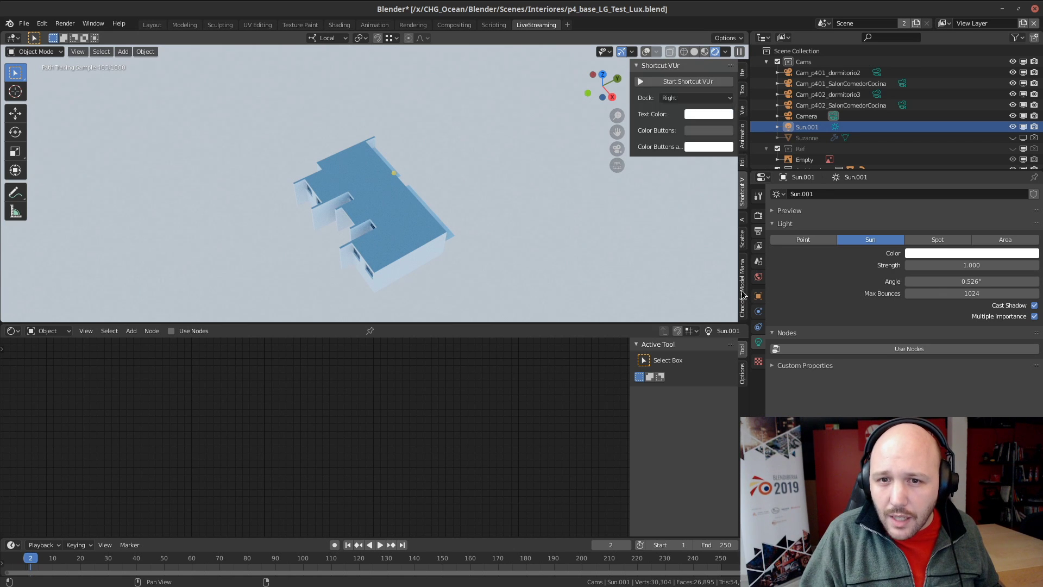
{"action": "scroll", "coordinate": [742, 295], "scroll_direction": "down", "scroll_amount": 1}
Search the add-ons for "real", enable Lighting: Real Sky and save the preferences
{"action": "key", "text": "F4"}
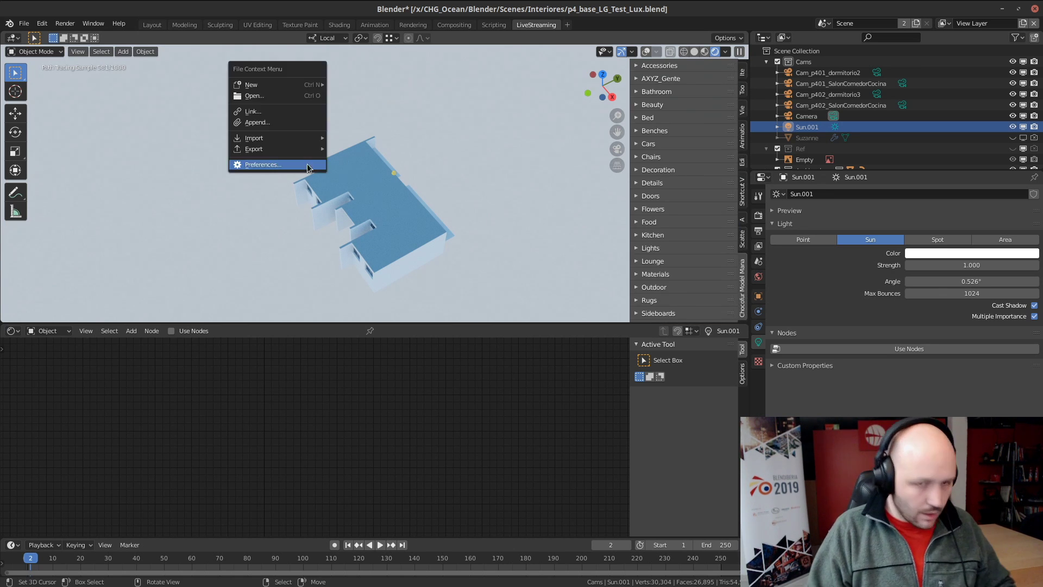
{"action": "left_click", "coordinate": [298, 164]}
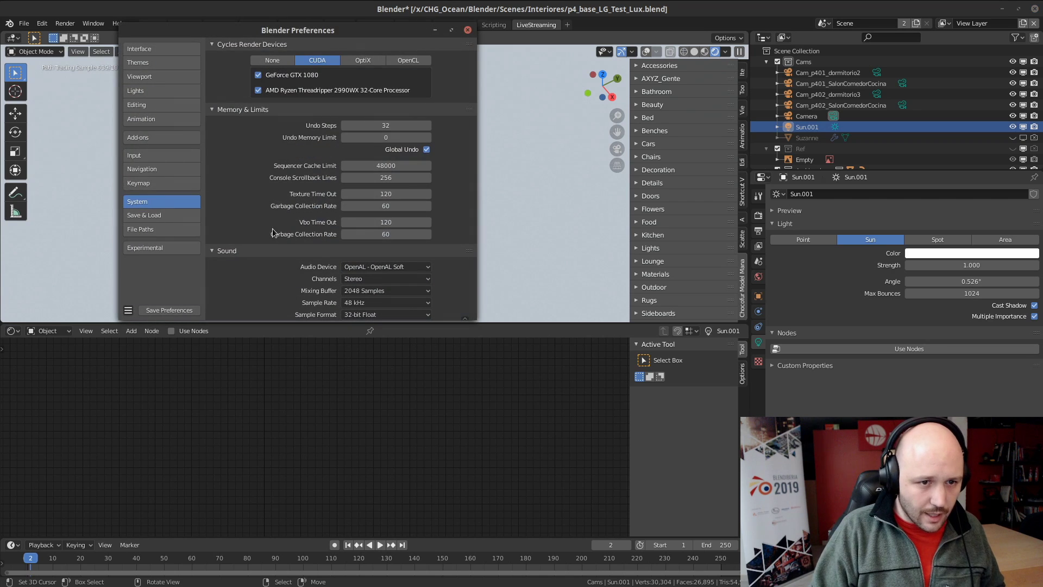
{"action": "left_click", "coordinate": [147, 137]}
{"action": "left_click", "coordinate": [425, 60]}
{"action": "type", "text": "real"}
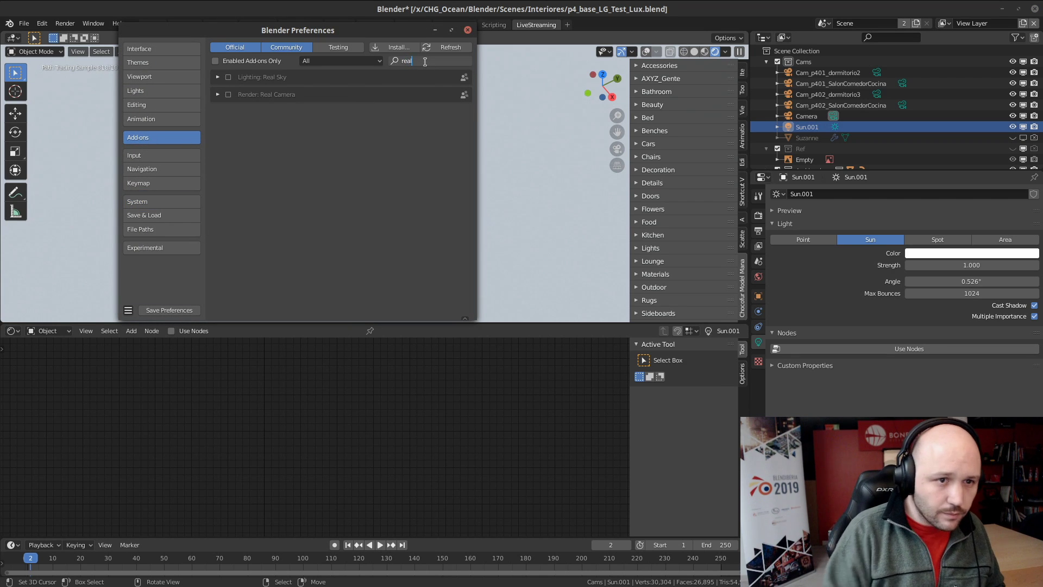
{"action": "key", "text": "Return"}
{"action": "left_click", "coordinate": [229, 77]}
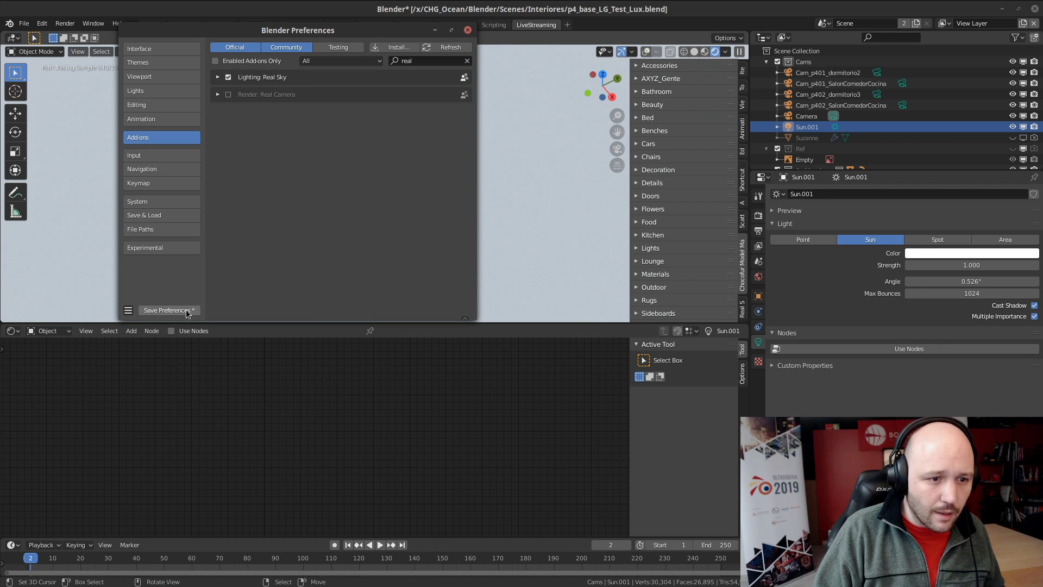
{"action": "left_click", "coordinate": [468, 30]}
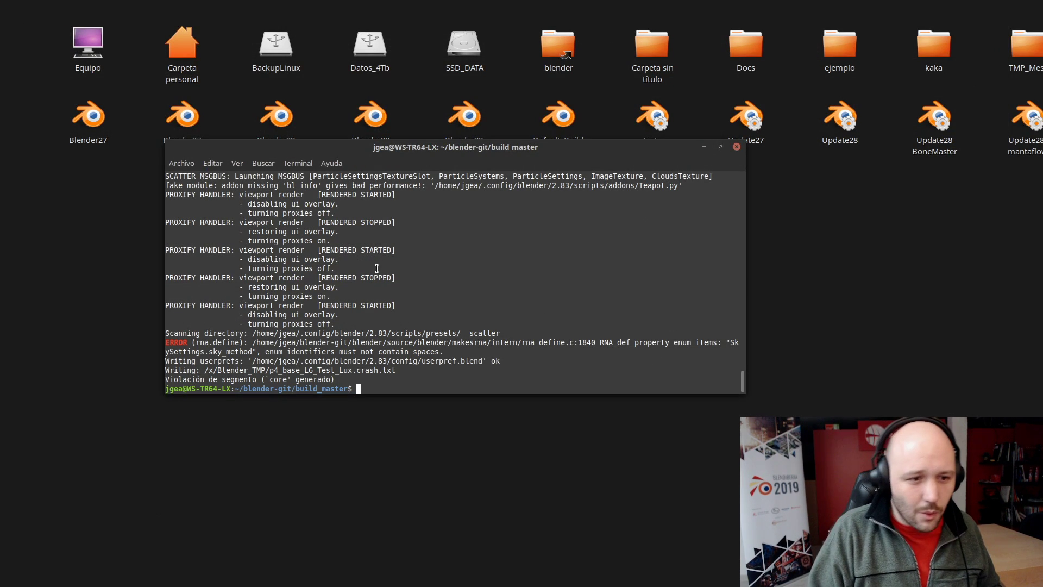
Relaunch Blender from the terminal and reopen the recent file p4_base_LG_Test_Lux.blend
{"action": "key", "text": "Up"}
{"action": "key", "text": "Return"}
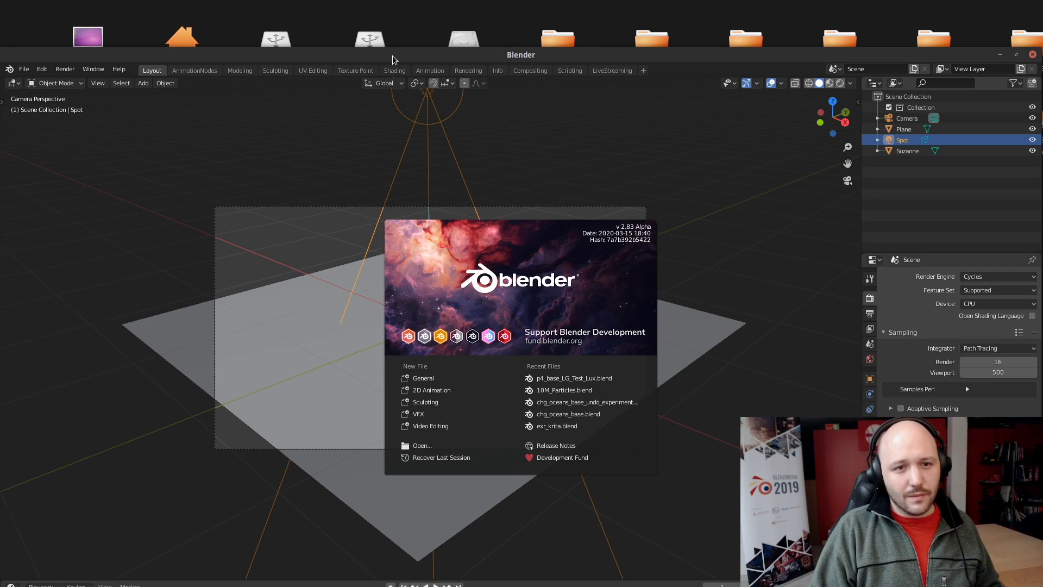
{"action": "left_click_drag", "start_coordinate": [392, 56], "coordinate": [391, 10]}
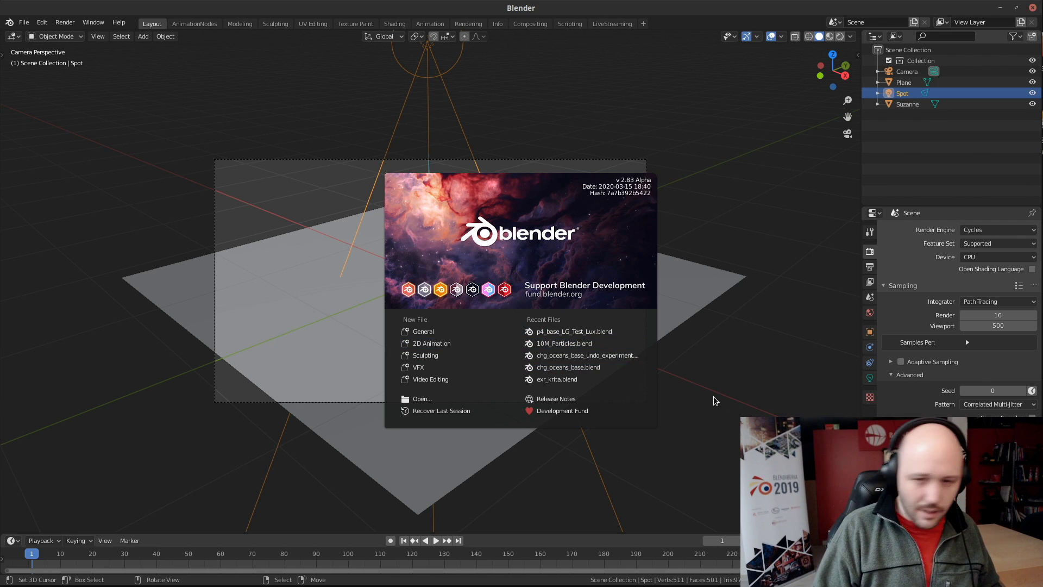
{"action": "left_click", "coordinate": [590, 327]}
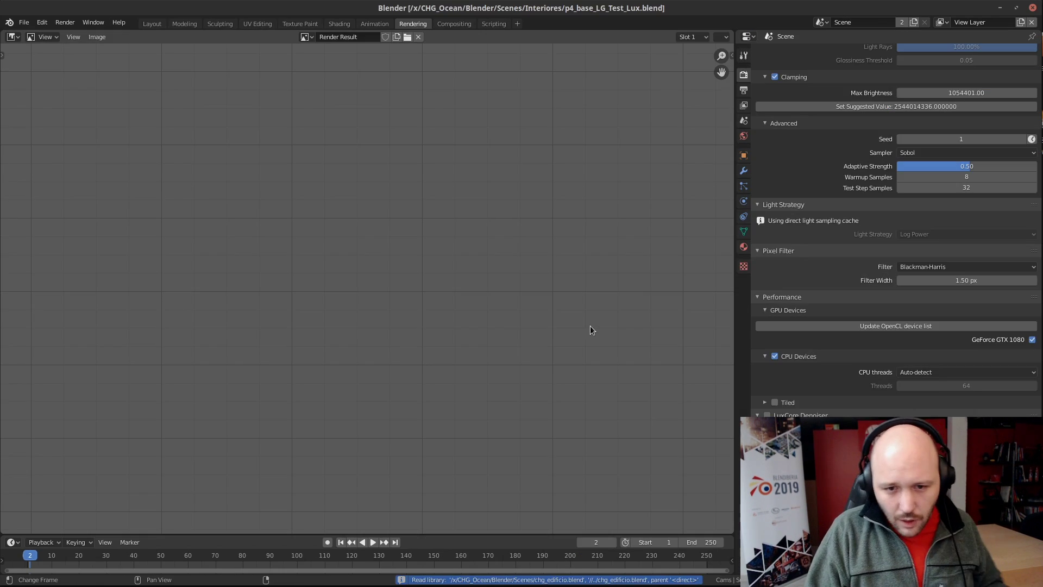
Show the Layout workspace's viewport in rendered shading and switch the render engine to Cycles
{"action": "left_click", "coordinate": [155, 25]}
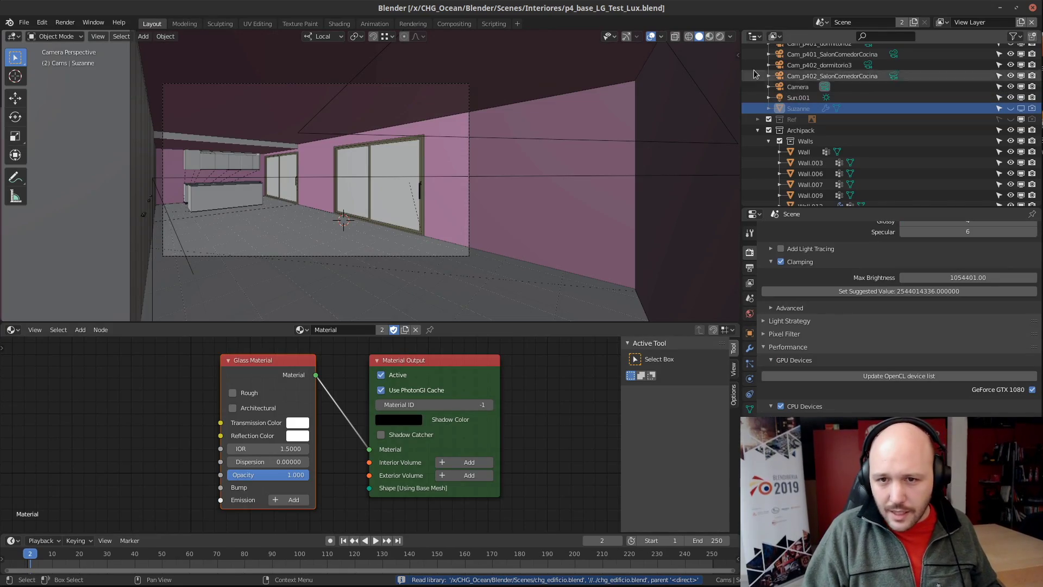
{"action": "left_click", "coordinate": [750, 424]}
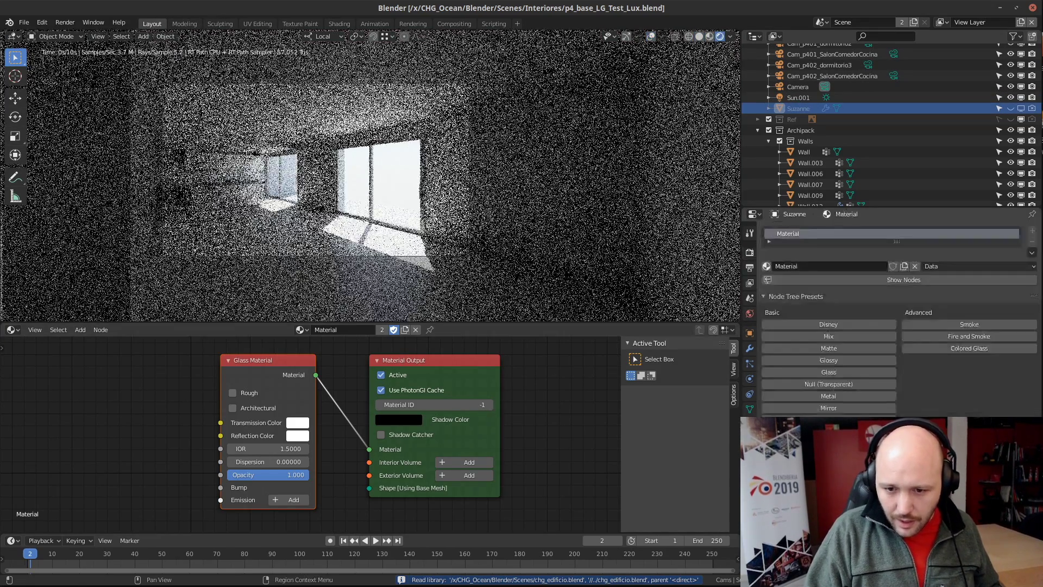
{"action": "left_click", "coordinate": [750, 252]}
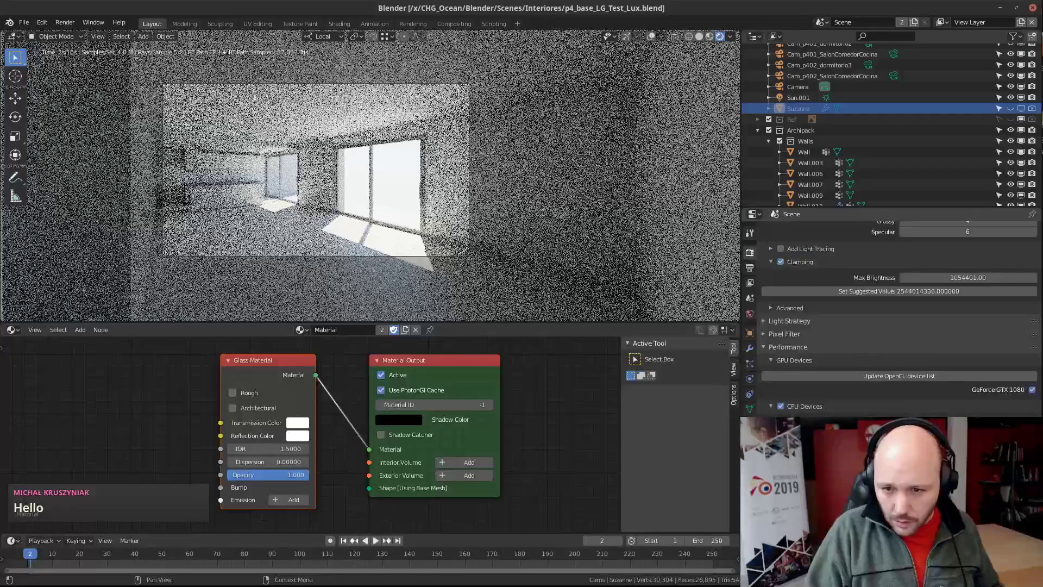
{"action": "scroll", "coordinate": [869, 299], "scroll_direction": "up", "scroll_amount": 8}
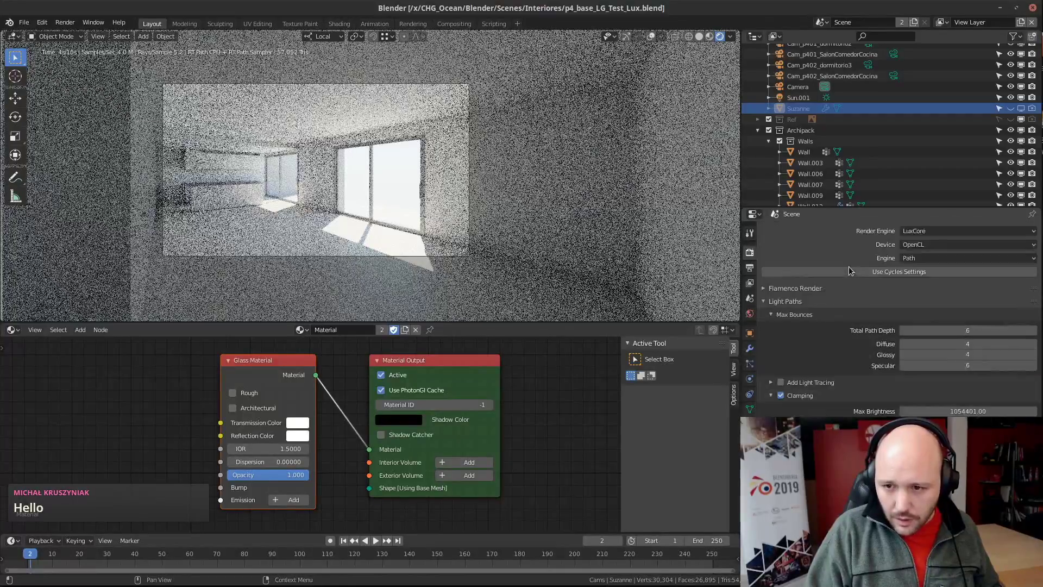
{"action": "left_click", "coordinate": [913, 232]}
{"action": "left_click", "coordinate": [921, 267]}
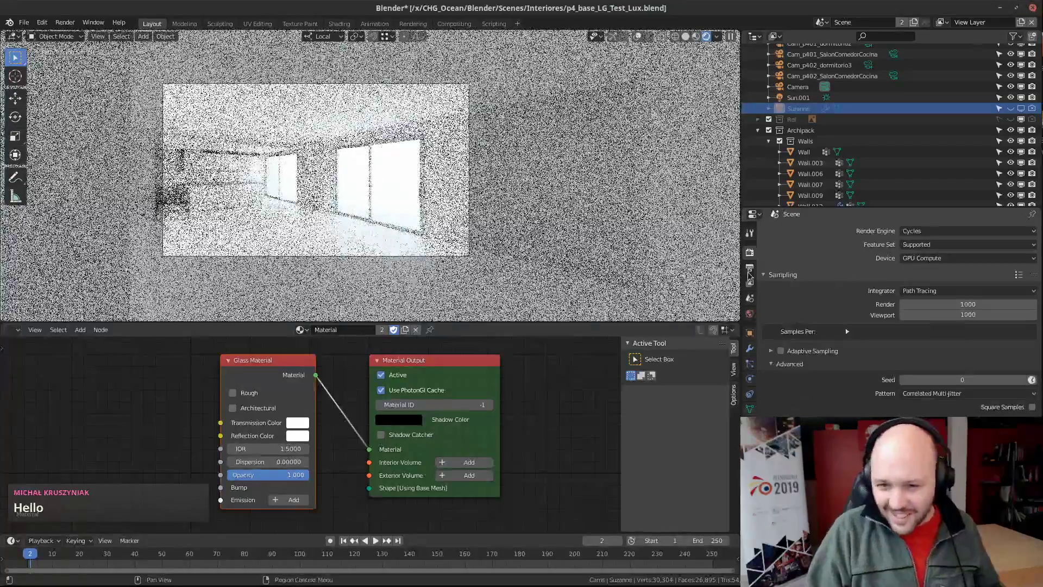
{"action": "scroll", "coordinate": [809, 308], "scroll_direction": "down", "scroll_amount": 12}
{"action": "scroll", "coordinate": [890, 315], "scroll_direction": "down", "scroll_amount": 5}
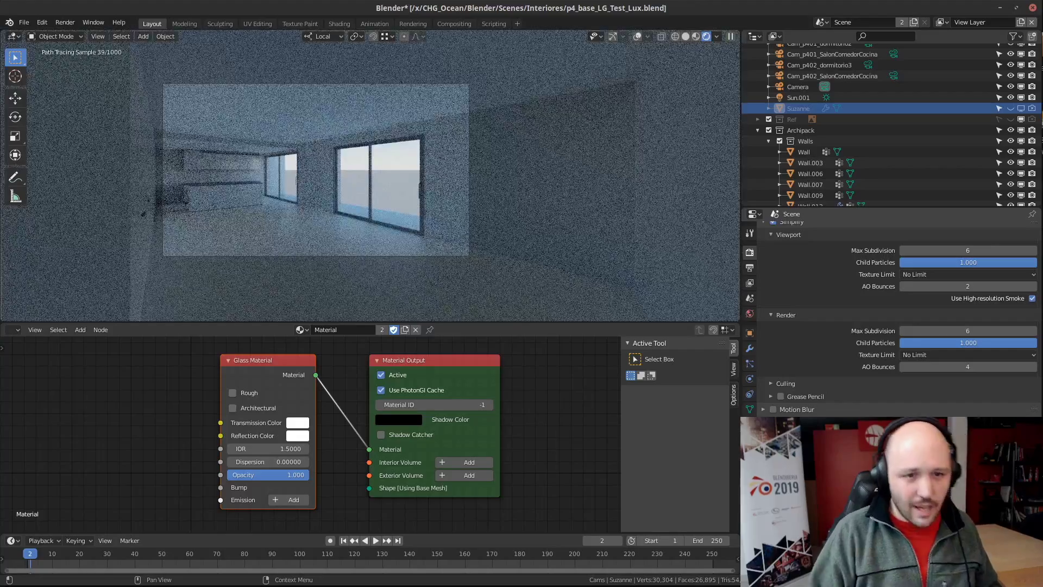
Delete the Sun.001 light from the scene
{"action": "left_click", "coordinate": [797, 98]}
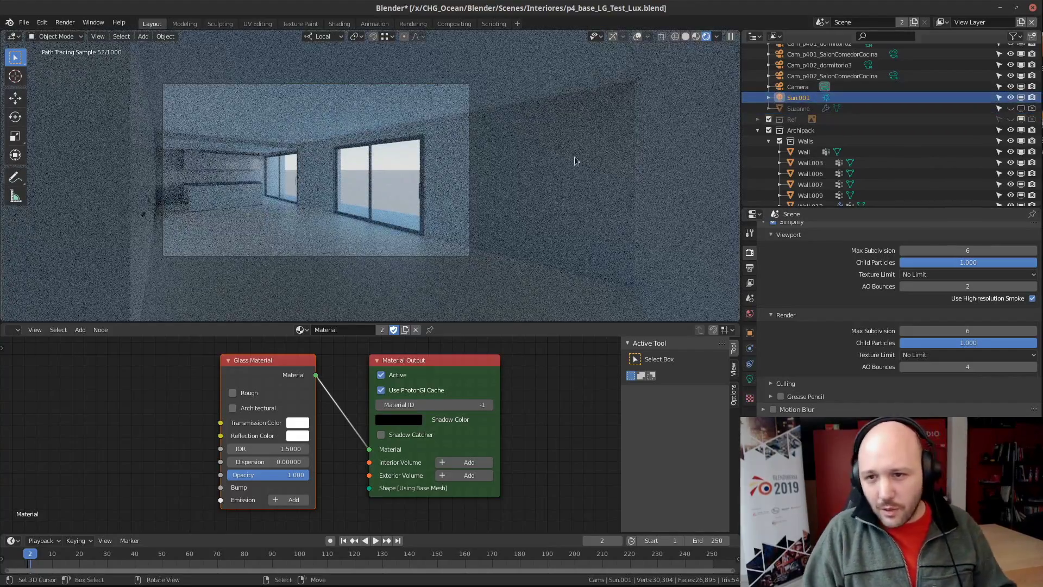
{"action": "key", "text": "Delete"}
{"action": "scroll", "coordinate": [892, 121], "scroll_direction": "up", "scroll_amount": 2}
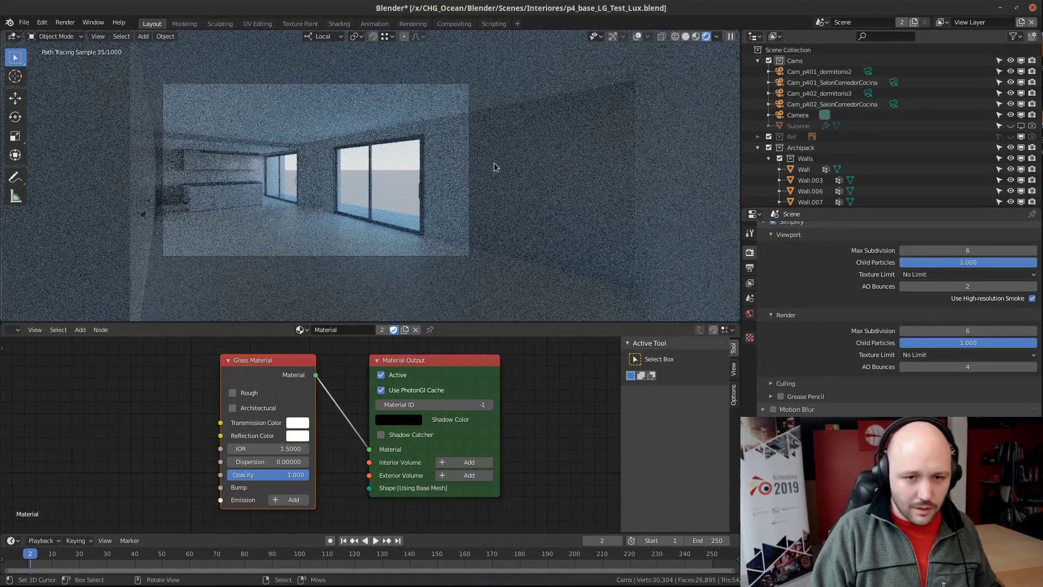
Turn on the viewport overlays and add a Sun light at the 3D cursor beside the building's windows
{"action": "middle_click_drag", "start_coordinate": [332, 190], "coordinate": [351, 239]}
{"action": "scroll", "coordinate": [415, 270], "scroll_direction": "down", "scroll_amount": 5}
{"action": "key", "text": "shift+a"}
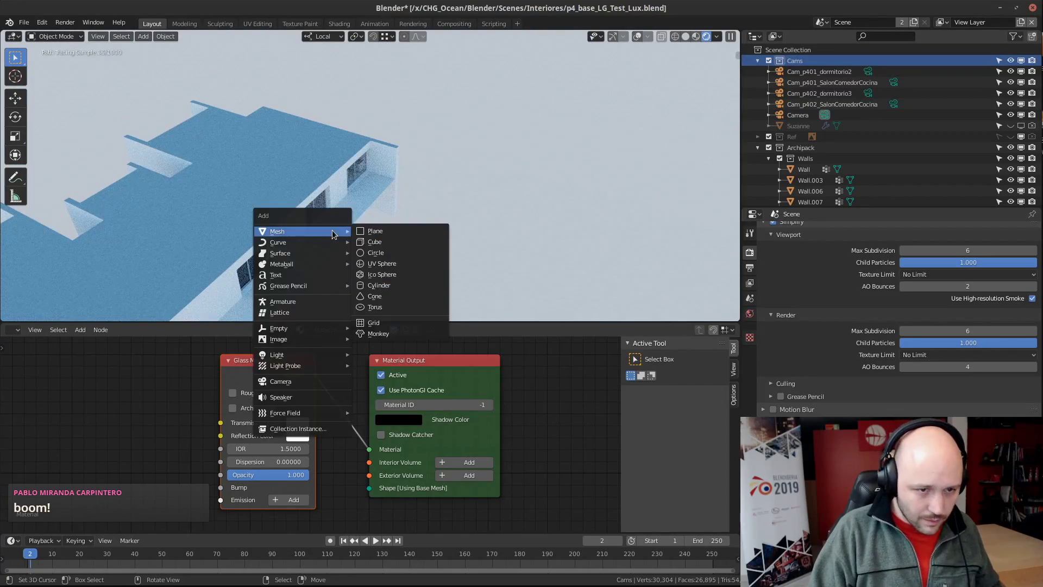
{"action": "left_click", "coordinate": [636, 36]}
{"action": "middle_click_drag", "start_coordinate": [380, 260], "coordinate": [349, 290]}
{"action": "key", "text": "shift+a"}
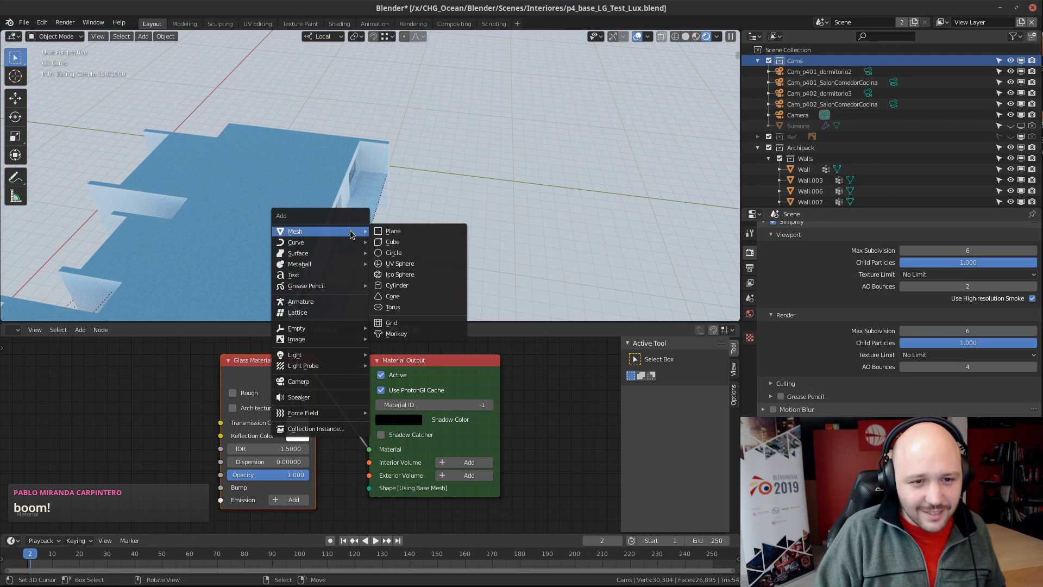
{"action": "mouse_move", "coordinate": [319, 344]}
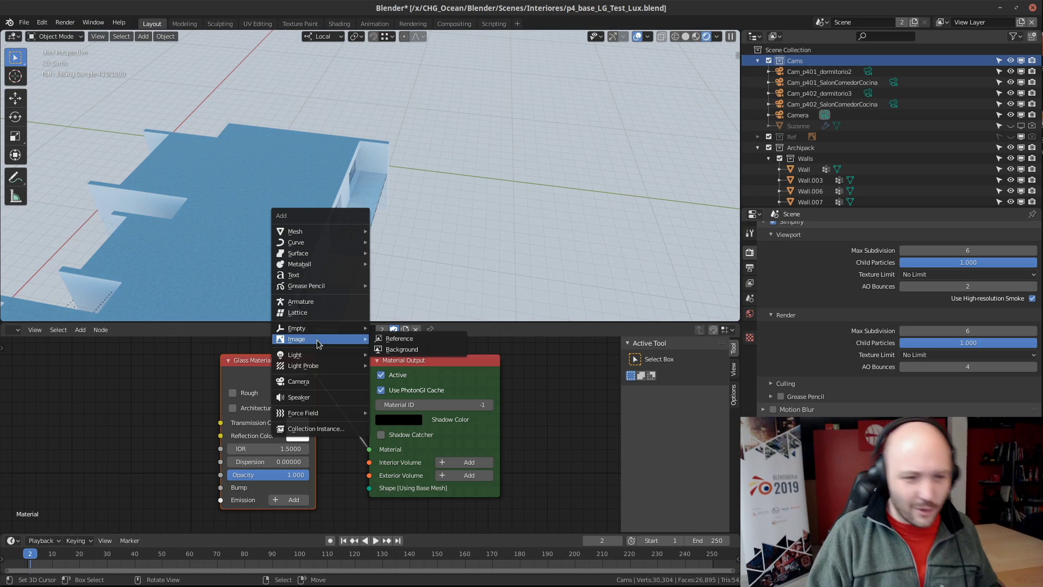
{"action": "left_click", "coordinate": [391, 367]}
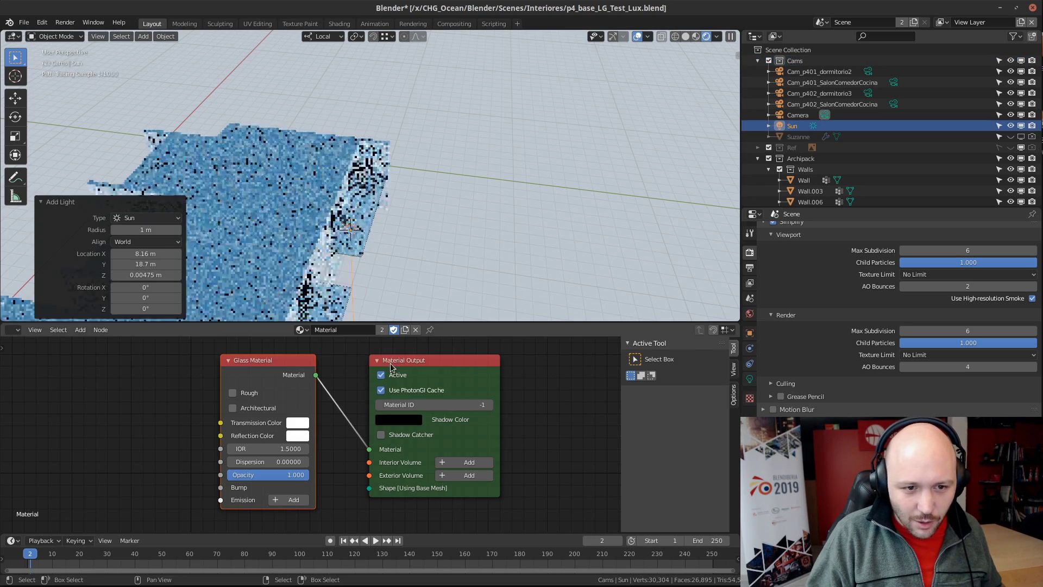
Raise the new Sun light about 5.28 m along the Z axis, above the building
{"action": "middle_click_drag", "start_coordinate": [407, 277], "coordinate": [349, 231]}
{"action": "key", "text": "g"}
{"action": "key", "text": "z"}
{"action": "left_click", "coordinate": [346, 157]}
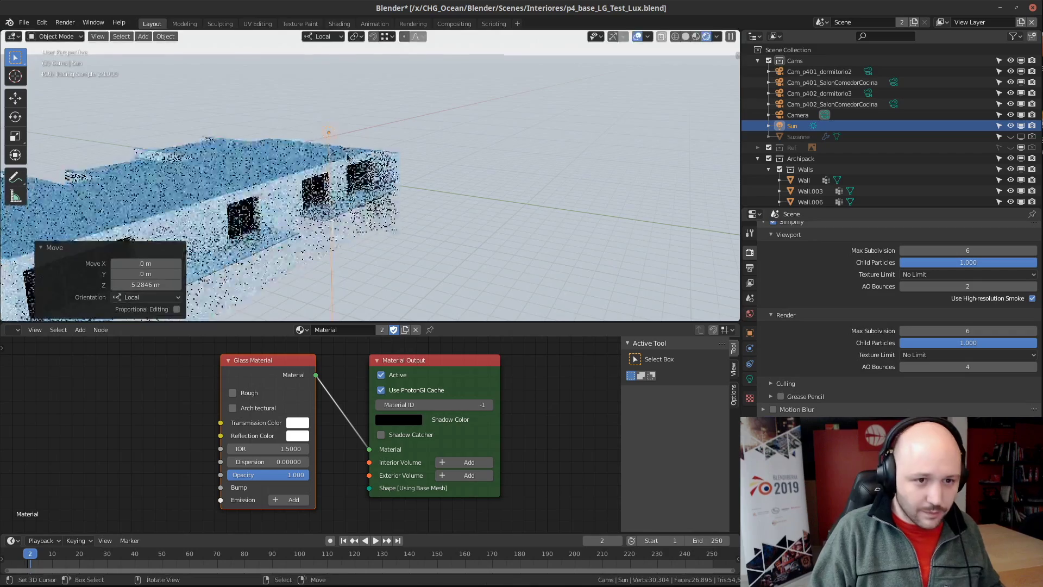
{"action": "middle_click_drag", "start_coordinate": [346, 157], "coordinate": [357, 254]}
{"action": "scroll", "coordinate": [352, 309], "scroll_direction": "down", "scroll_amount": 5}
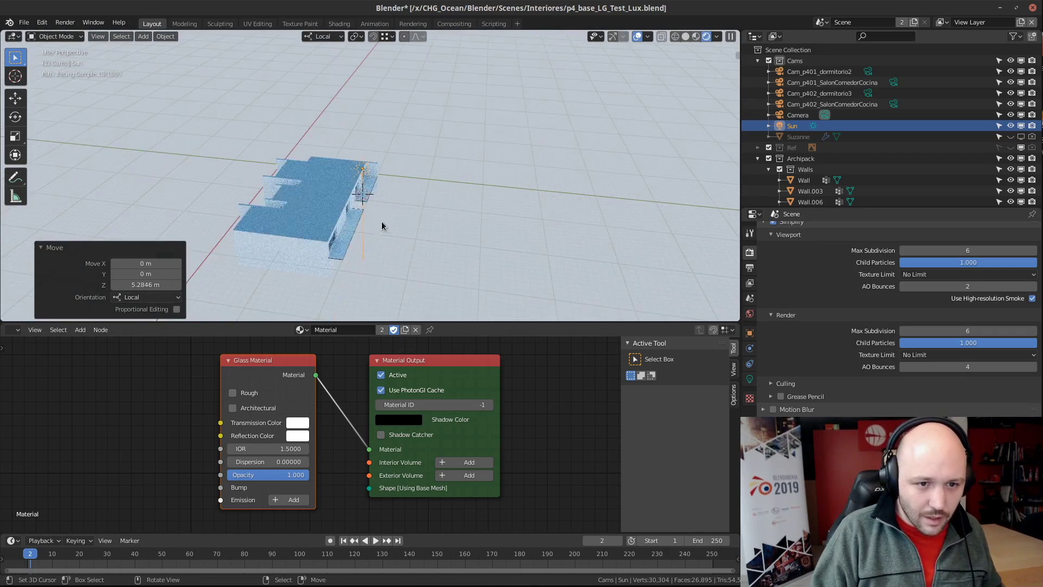
Show the viewport gizmos, aim the Sun light diagonally at the building, and check its lighting through the camera
{"action": "left_click", "coordinate": [613, 37]}
{"action": "scroll", "coordinate": [374, 212], "scroll_direction": "up", "scroll_amount": 3}
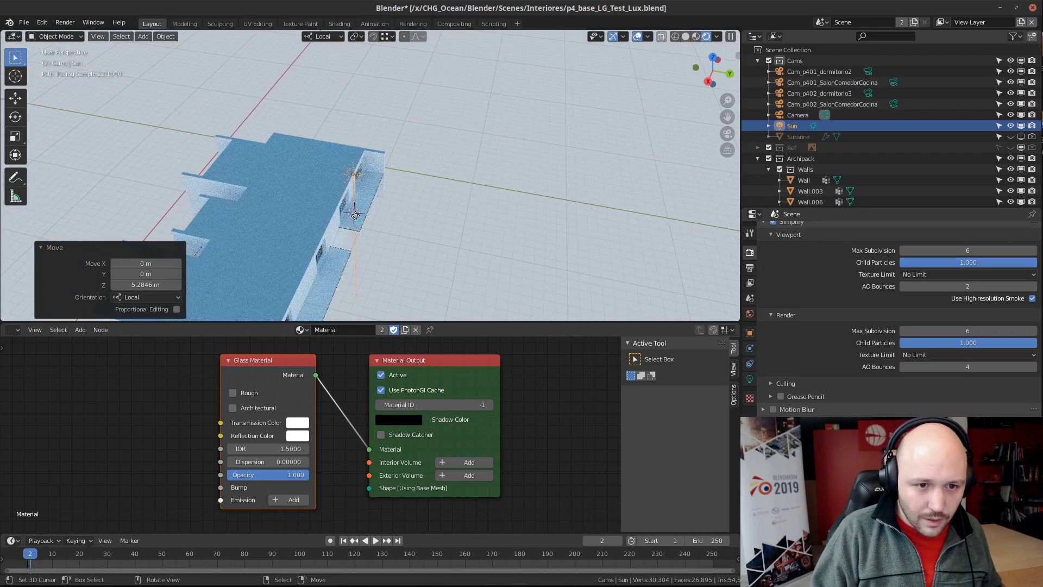
{"action": "left_click_drag", "start_coordinate": [355, 214], "coordinate": [313, 207]}
{"action": "key", "text": "KP_0"}
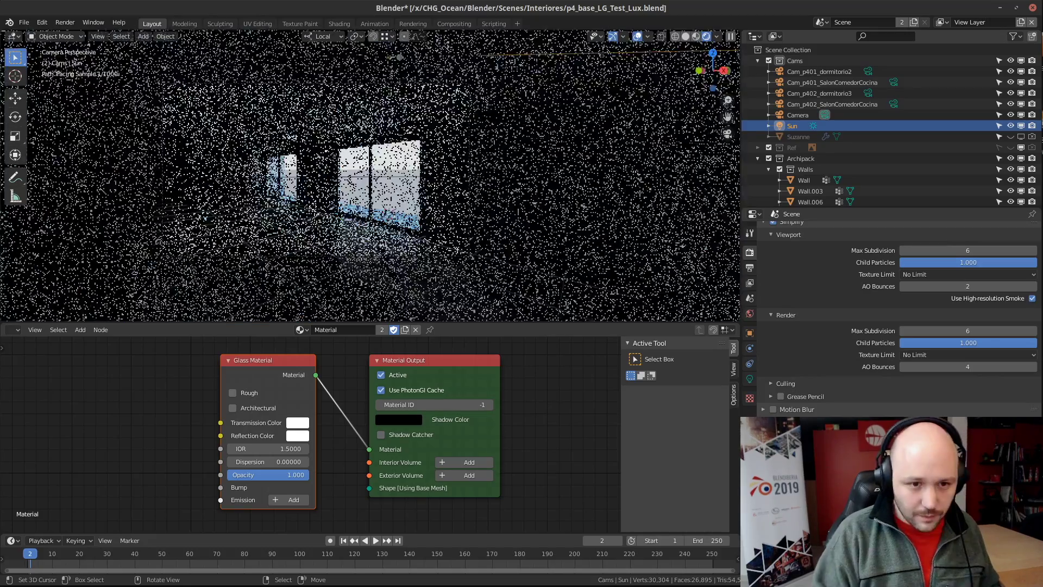
{"action": "middle_click_drag", "start_coordinate": [313, 206], "coordinate": [440, 209]}
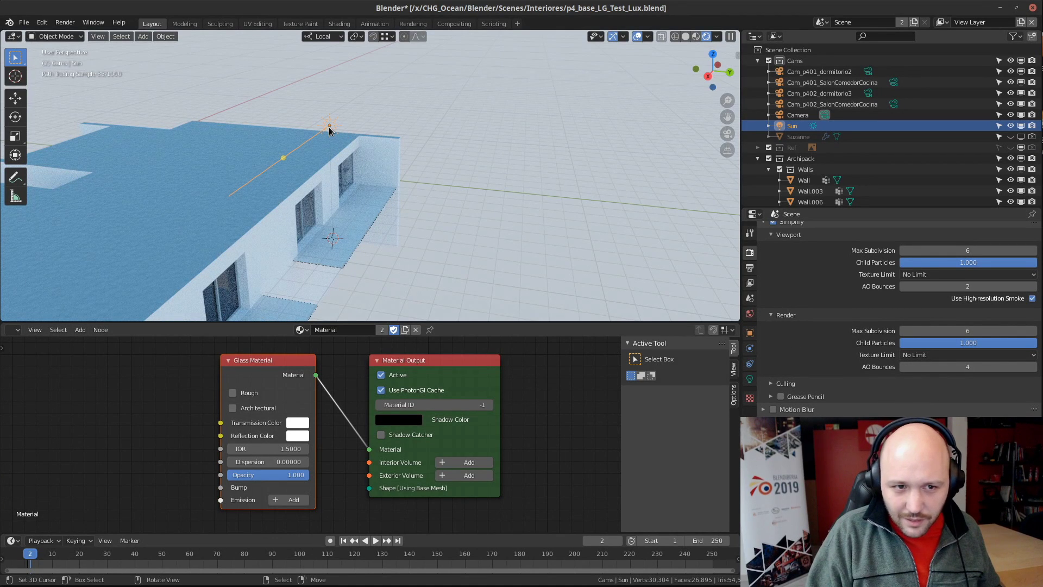
Try a strength of 100 on the Sun light, raise it to 1000 and view the interior through the camera
{"action": "left_click", "coordinate": [749, 381]}
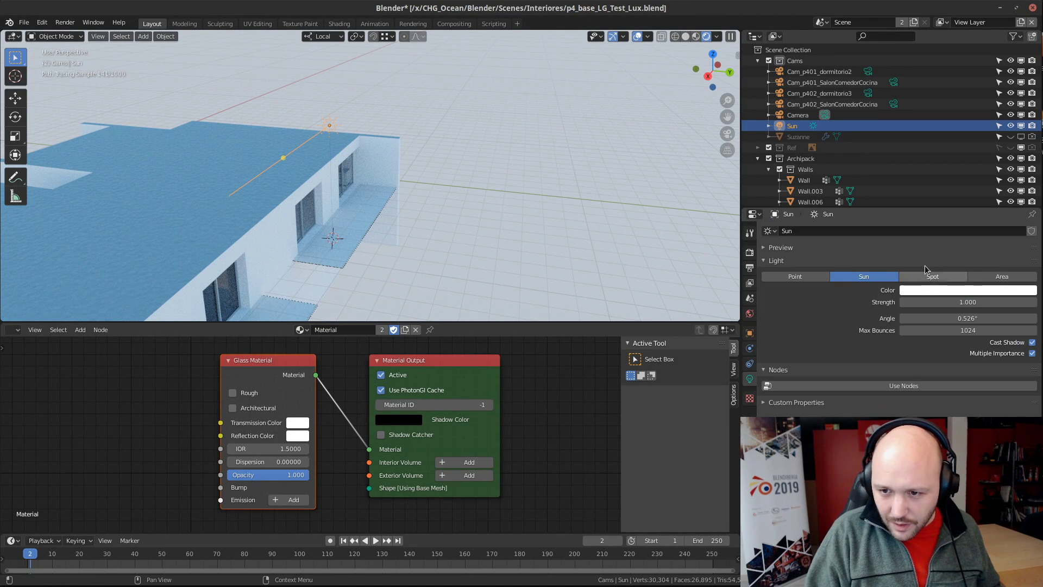
{"action": "left_click", "coordinate": [959, 300]}
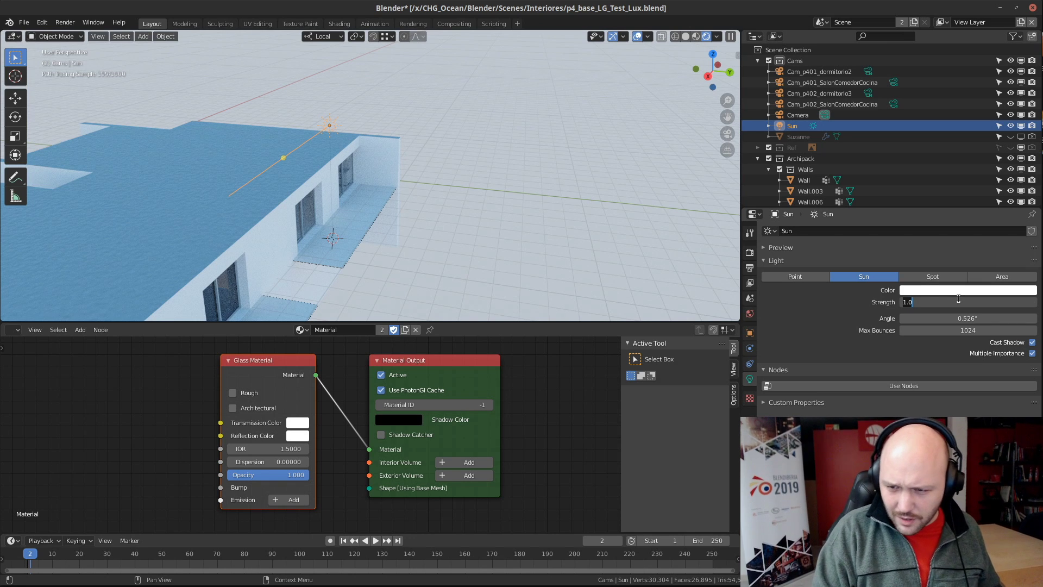
{"action": "type", "text": "100"}
{"action": "key", "text": "Return"}
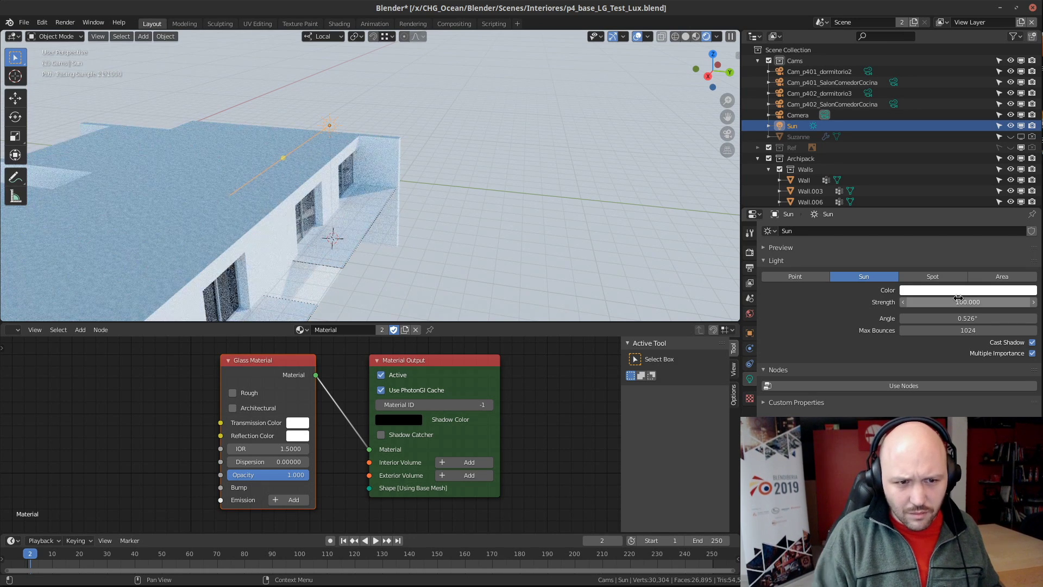
{"action": "left_click", "coordinate": [958, 298]}
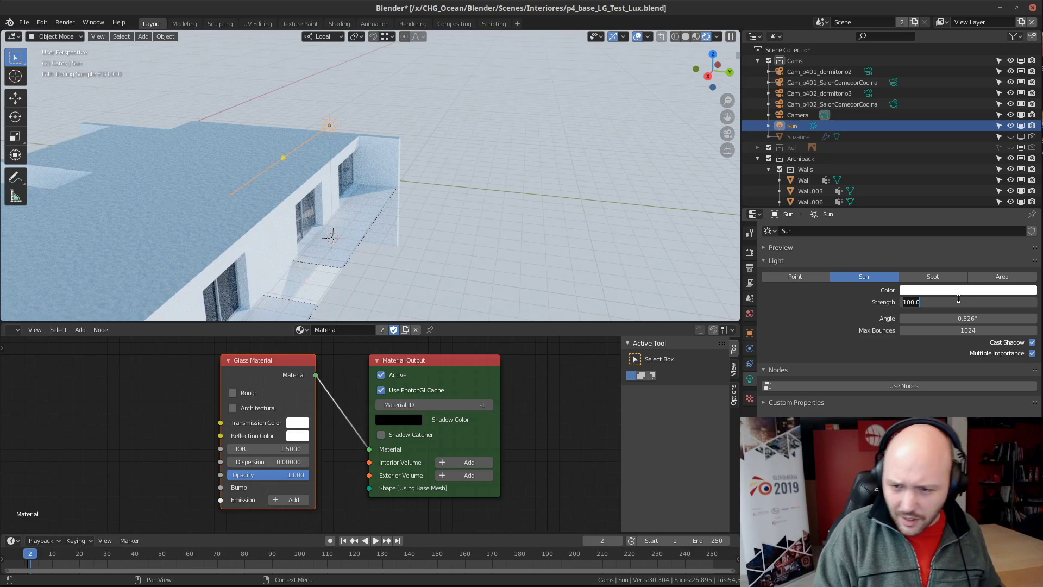
{"action": "type", "text": "0"}
{"action": "key", "text": "Return"}
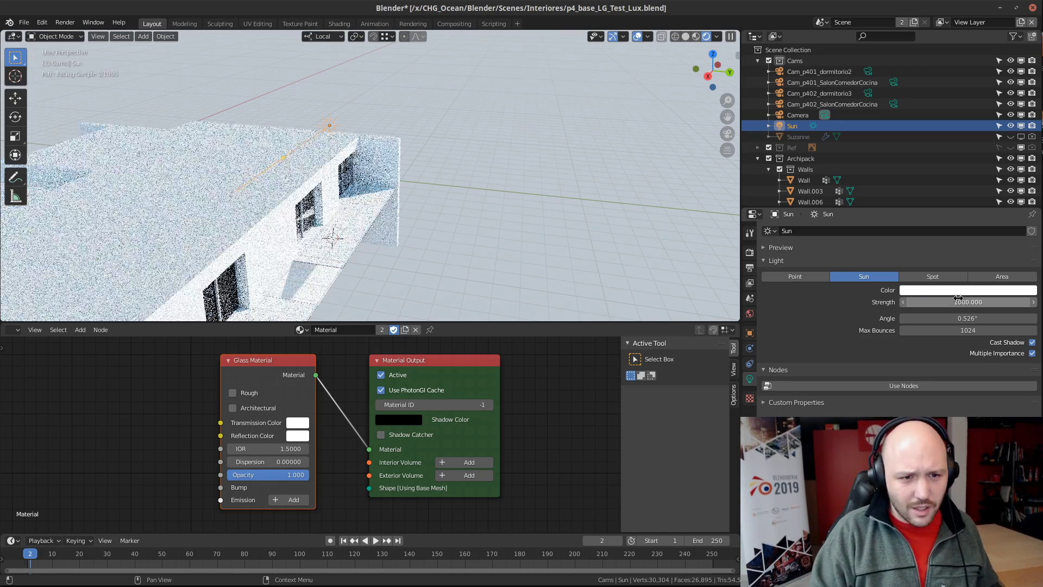
{"action": "key", "text": "KP_0"}
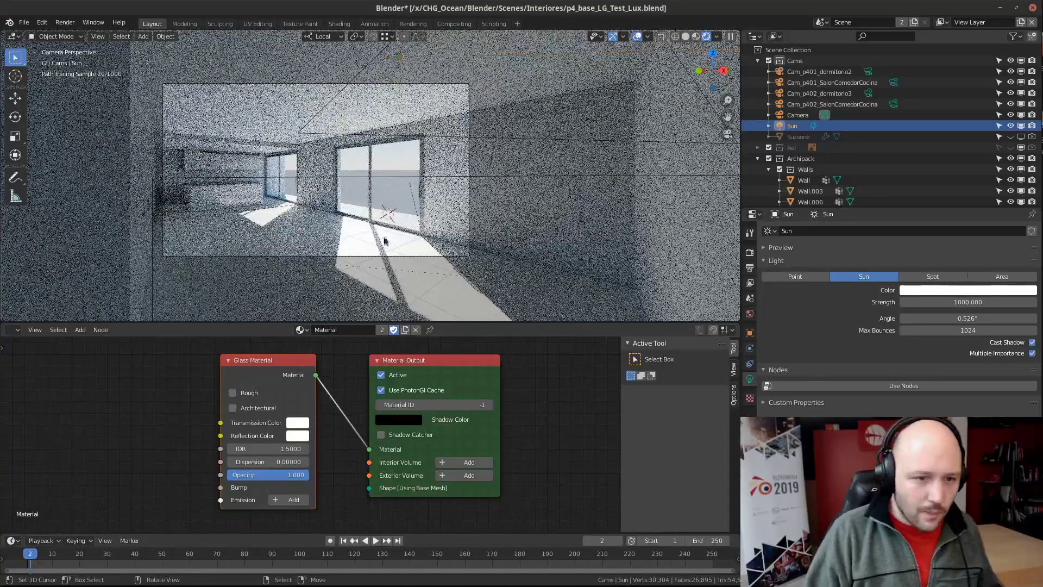
Return the viewport to solid shading and set both render and viewport samples to 300 in the Rendering workspace
{"action": "left_click", "coordinate": [686, 37]}
{"action": "left_click", "coordinate": [413, 24]}
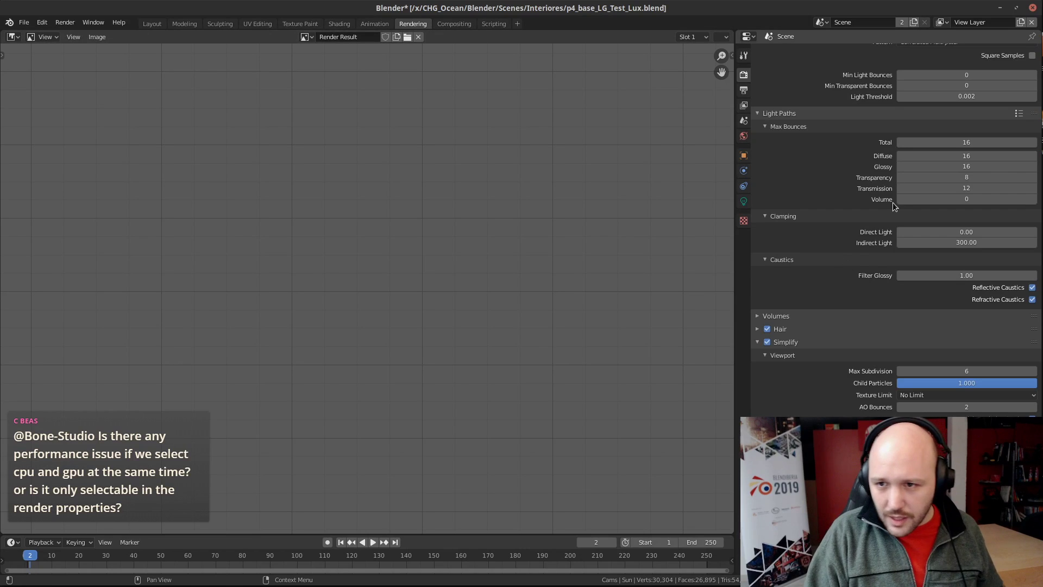
{"action": "scroll", "coordinate": [813, 337], "scroll_direction": "up", "scroll_amount": 8}
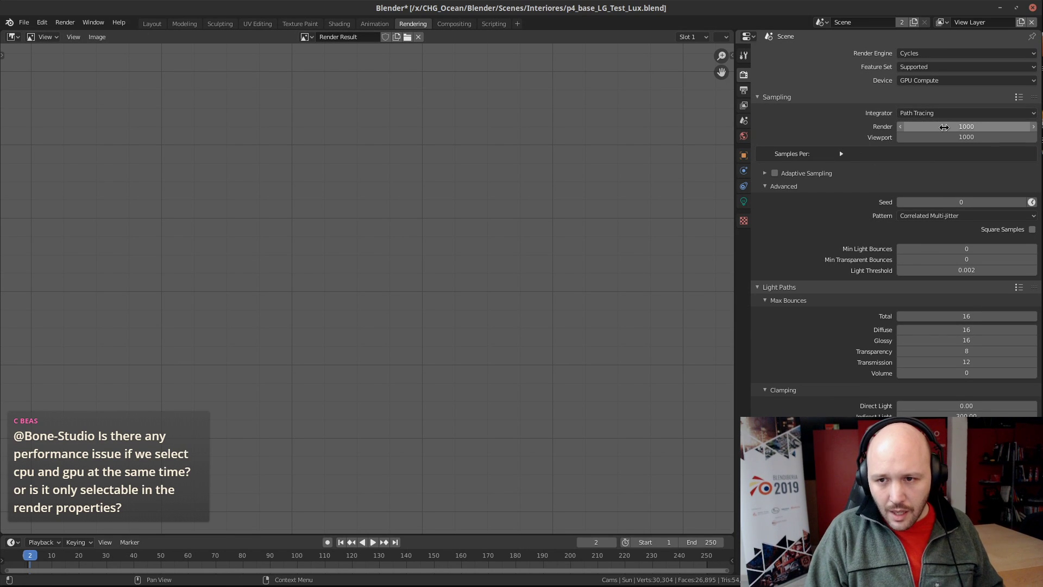
{"action": "left_click", "coordinate": [924, 126]}
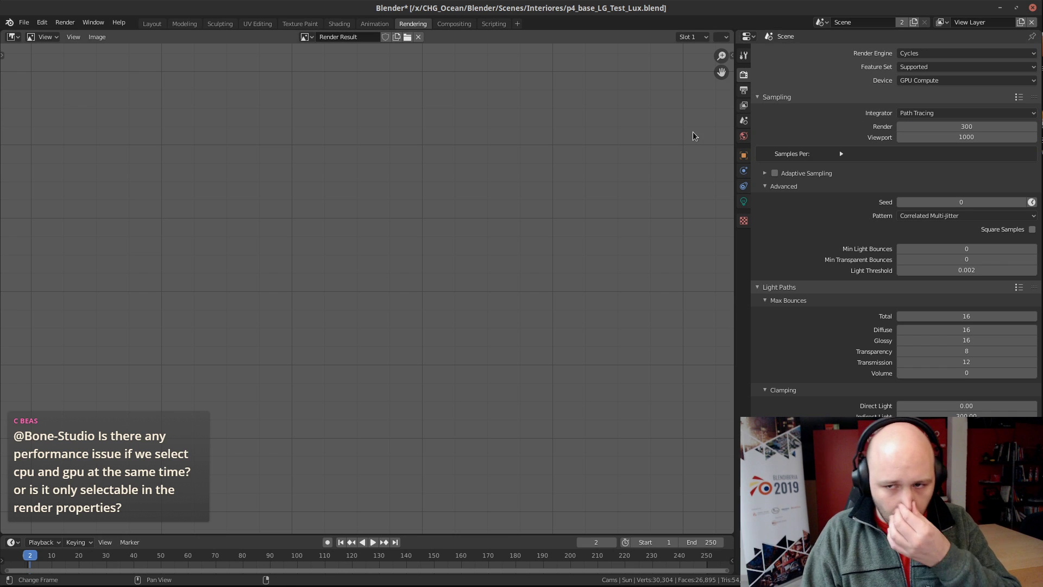
{"action": "left_click", "coordinate": [973, 137]}
{"action": "type", "text": "3"}
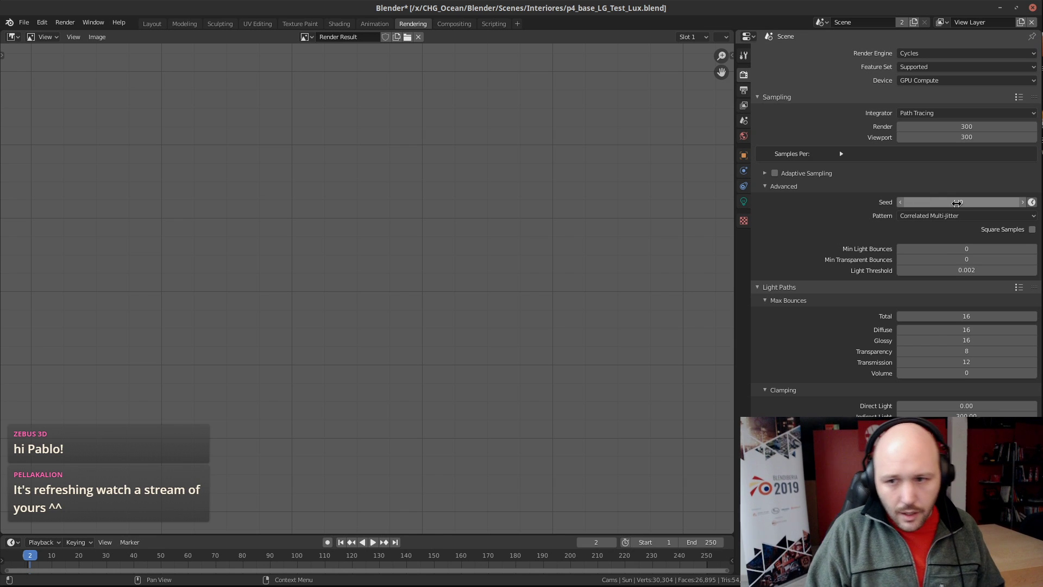
Try the Sobol sampling pattern, choose Progressive Multi-Jitter instead and enable Adaptive Sampling
{"action": "left_click", "coordinate": [956, 215]}
{"action": "left_click", "coordinate": [926, 232]}
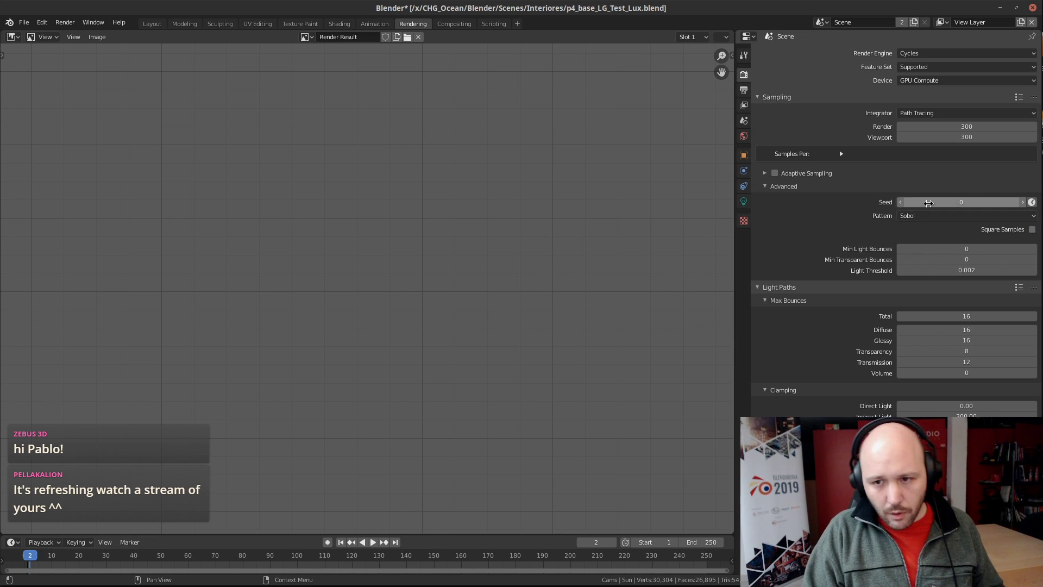
{"action": "left_click", "coordinate": [924, 215]}
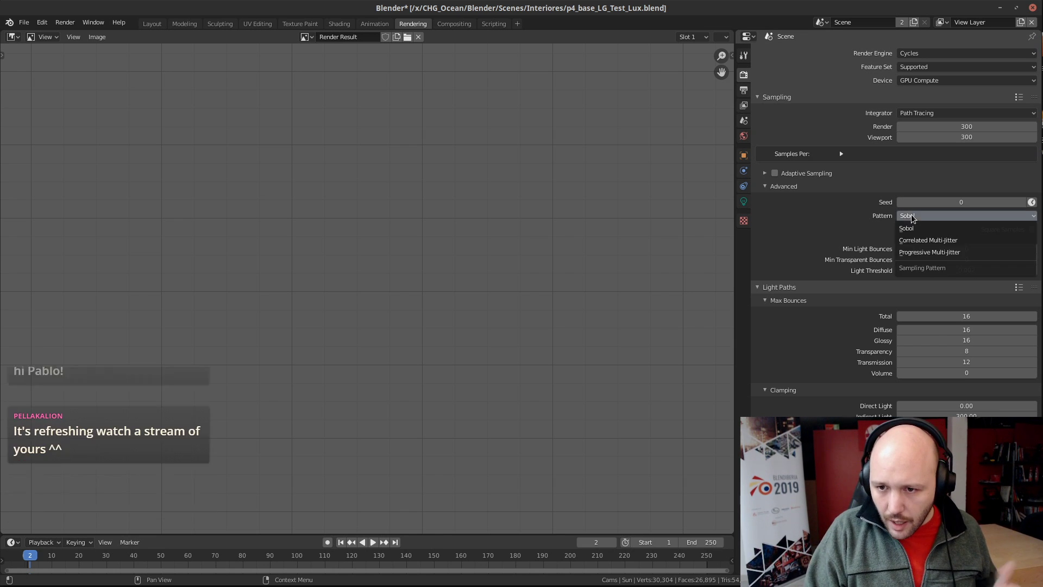
{"action": "left_click", "coordinate": [946, 253]}
{"action": "left_click", "coordinate": [774, 173]}
{"action": "left_click", "coordinate": [1005, 172]}
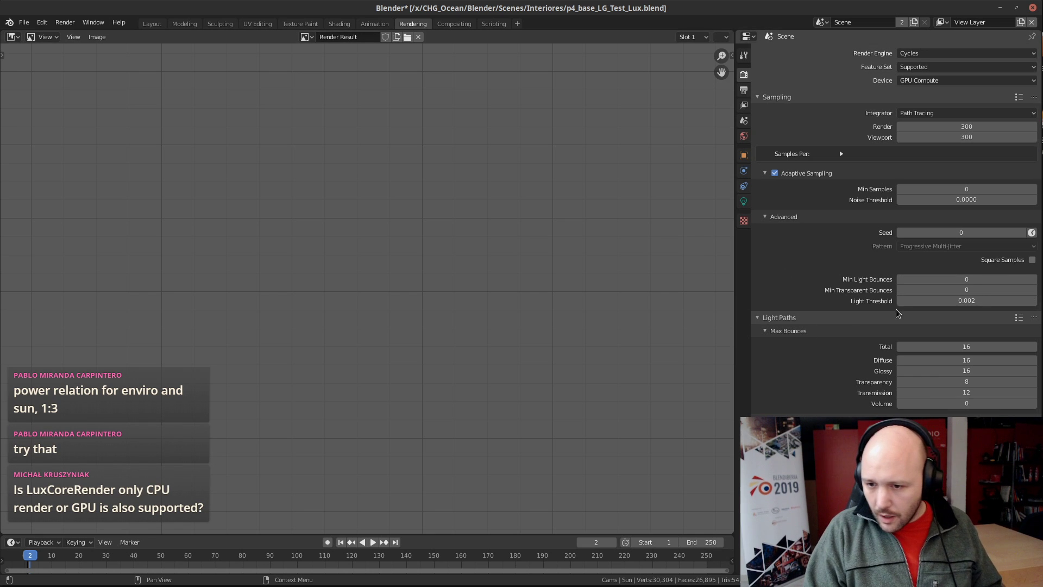
Set the output resolution scale to 50% and fit the render result frame in the image view
{"action": "scroll", "coordinate": [895, 309], "scroll_direction": "down", "scroll_amount": 6}
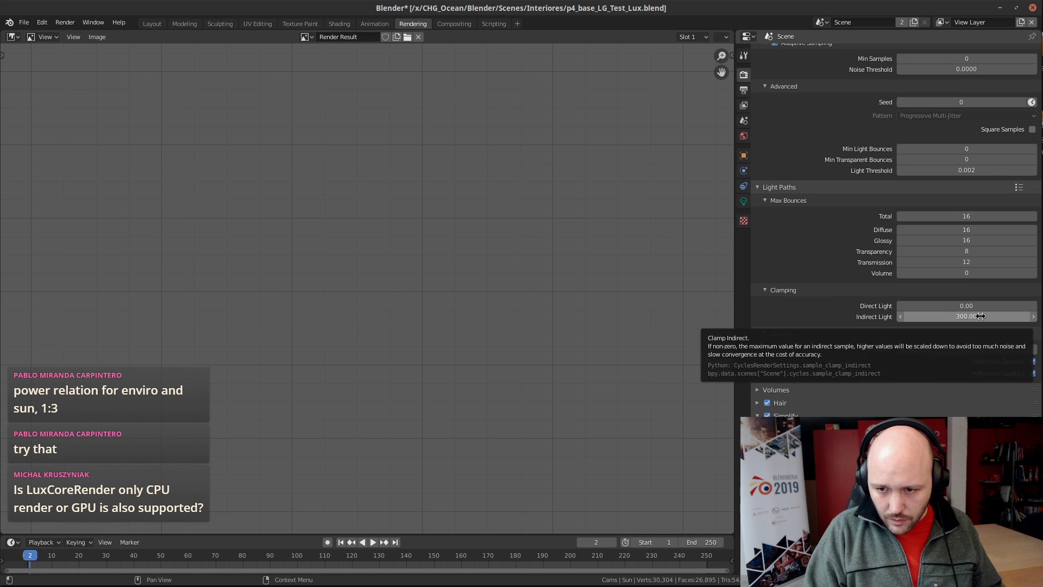
{"action": "scroll", "coordinate": [460, 157], "scroll_direction": "down", "scroll_amount": 2}
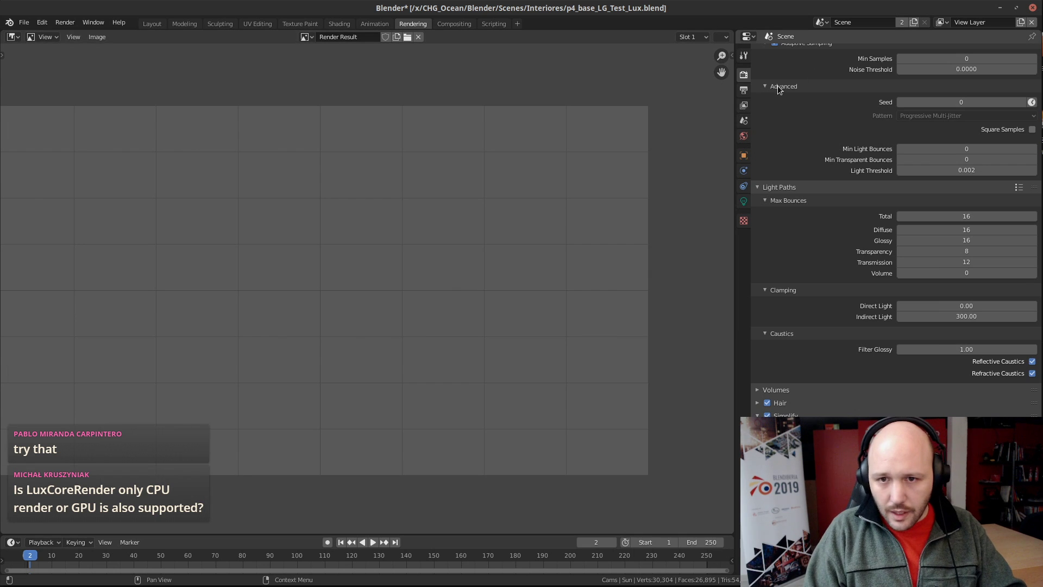
{"action": "left_click", "coordinate": [743, 90]}
{"action": "left_click", "coordinate": [966, 88]}
{"action": "type", "text": "50"}
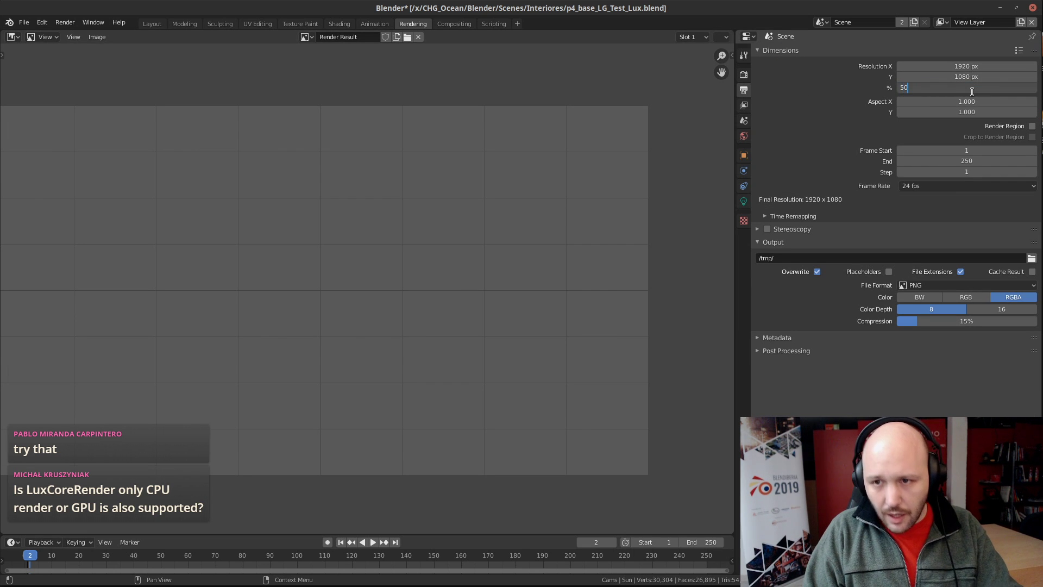
{"action": "key", "text": "Return"}
{"action": "scroll", "coordinate": [311, 282], "scroll_direction": "up", "scroll_amount": 3}
{"action": "scroll", "coordinate": [314, 279], "scroll_direction": "down", "scroll_amount": 1}
{"action": "middle_click_drag", "start_coordinate": [306, 279], "coordinate": [351, 260]}
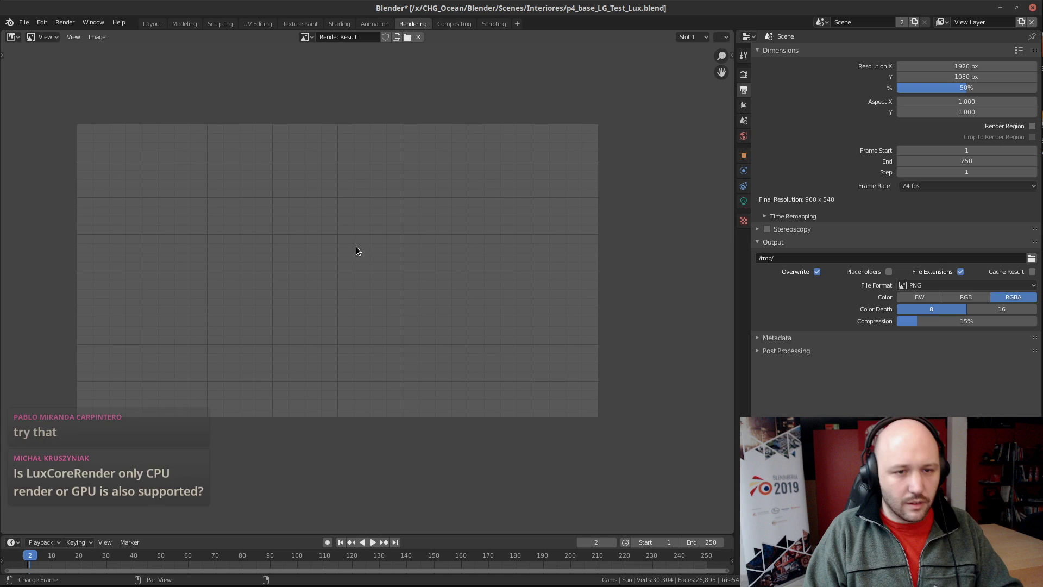
Set the Cycles tile size to 16 px in both X and Y and render the current frame
{"action": "left_click", "coordinate": [744, 73]}
{"action": "scroll", "coordinate": [892, 317], "scroll_direction": "down", "scroll_amount": 10}
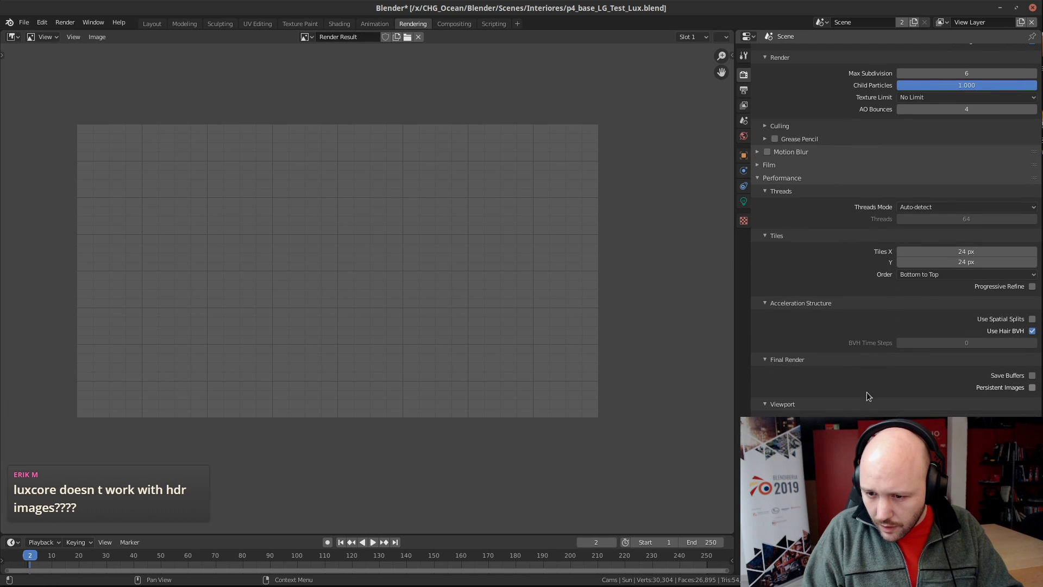
{"action": "left_click_drag", "start_coordinate": [940, 252], "coordinate": [940, 262]}
{"action": "type", "text": "16"}
{"action": "key", "text": "Return"}
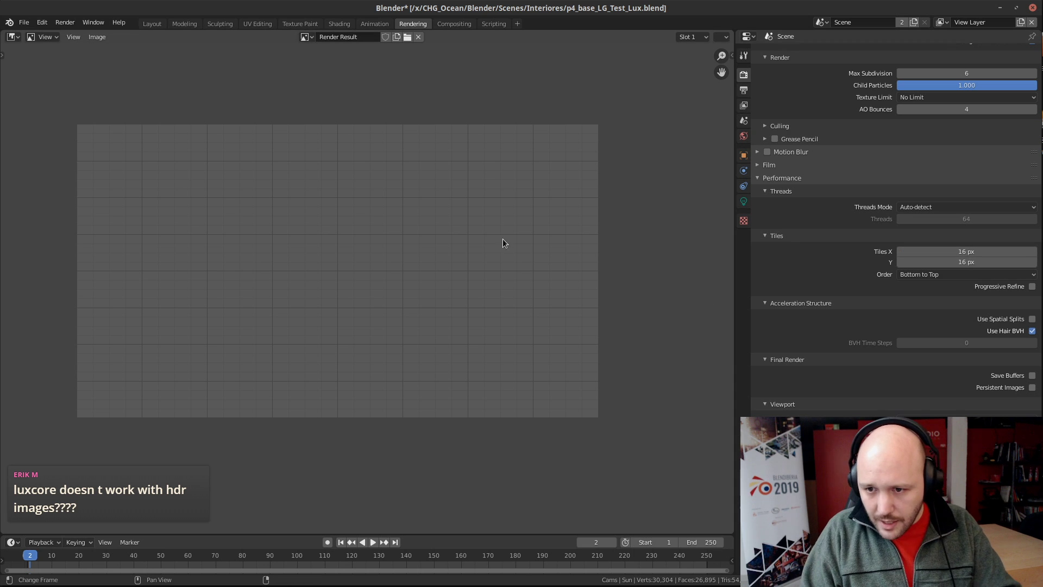
{"action": "key", "text": "F12"}
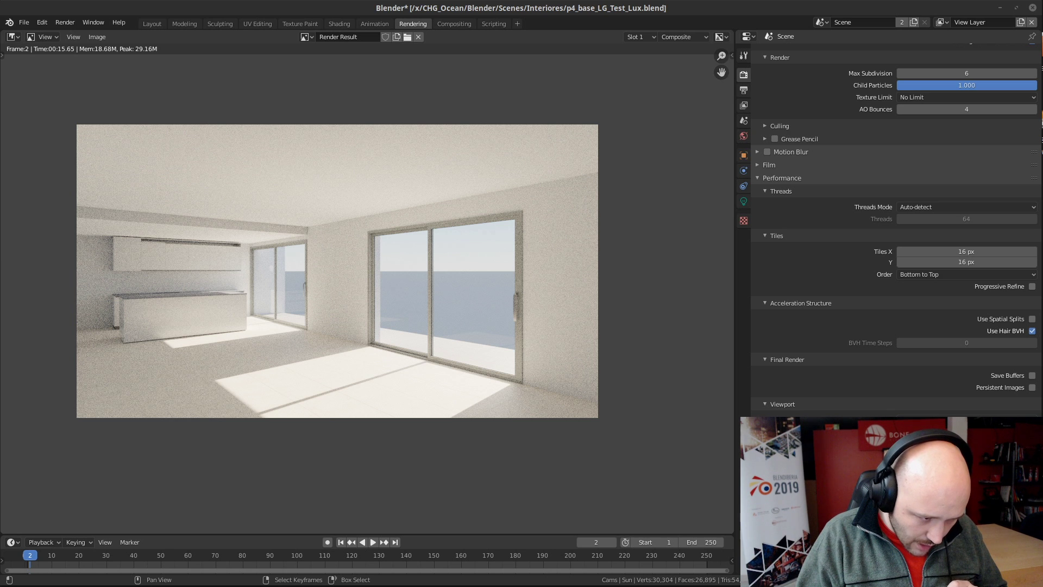
Show the Real Sky world settings, look over the finished Cycles render and switch the render result to Slot 2
{"action": "left_click", "coordinate": [743, 137]}
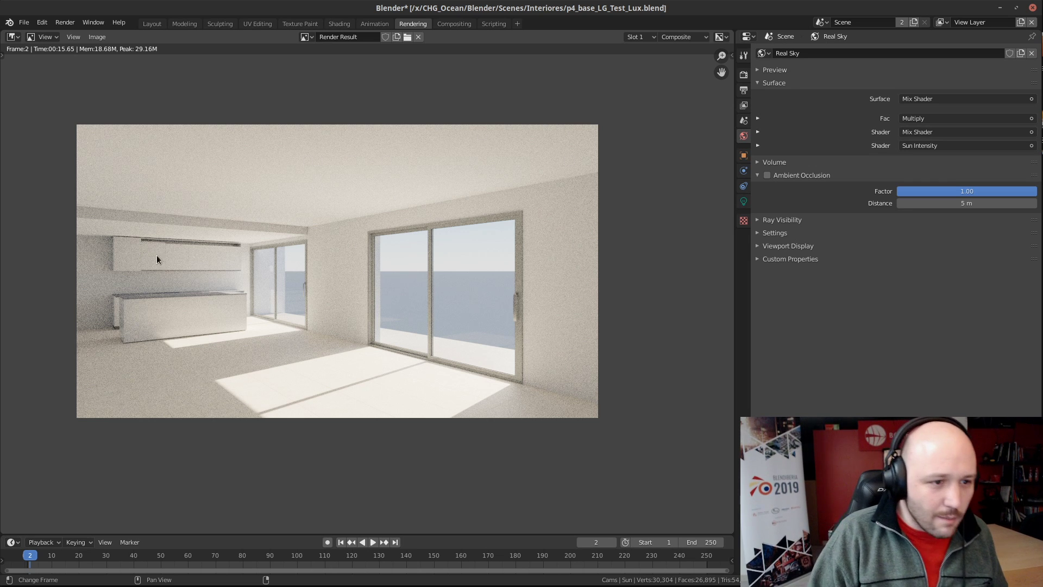
{"action": "scroll", "coordinate": [400, 265], "scroll_direction": "up", "scroll_amount": 1}
{"action": "middle_click_drag", "start_coordinate": [156, 198], "coordinate": [175, 214]}
{"action": "scroll", "coordinate": [245, 202], "scroll_direction": "down", "scroll_amount": 1}
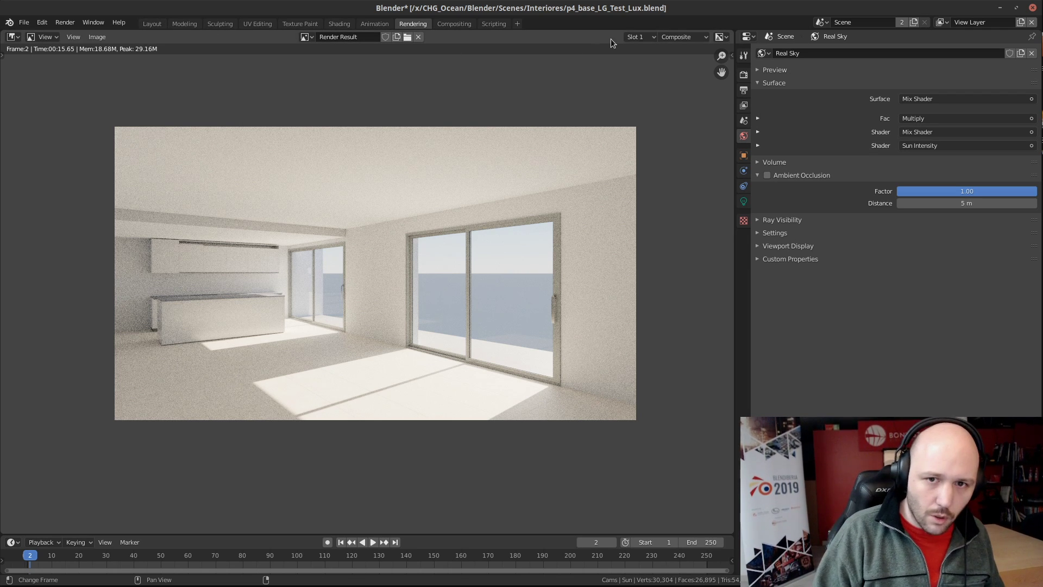
{"action": "left_click", "coordinate": [641, 35]}
{"action": "left_click", "coordinate": [639, 130]}
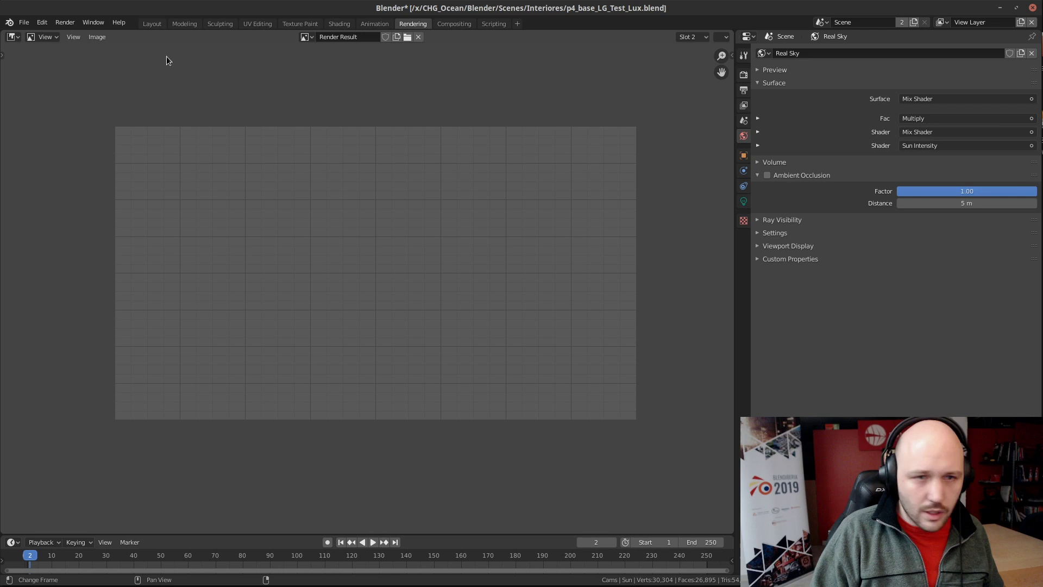
Change the render engine to LuxCore in the Layout workspace and preview the interior with rendered viewport shading
{"action": "left_click", "coordinate": [151, 24]}
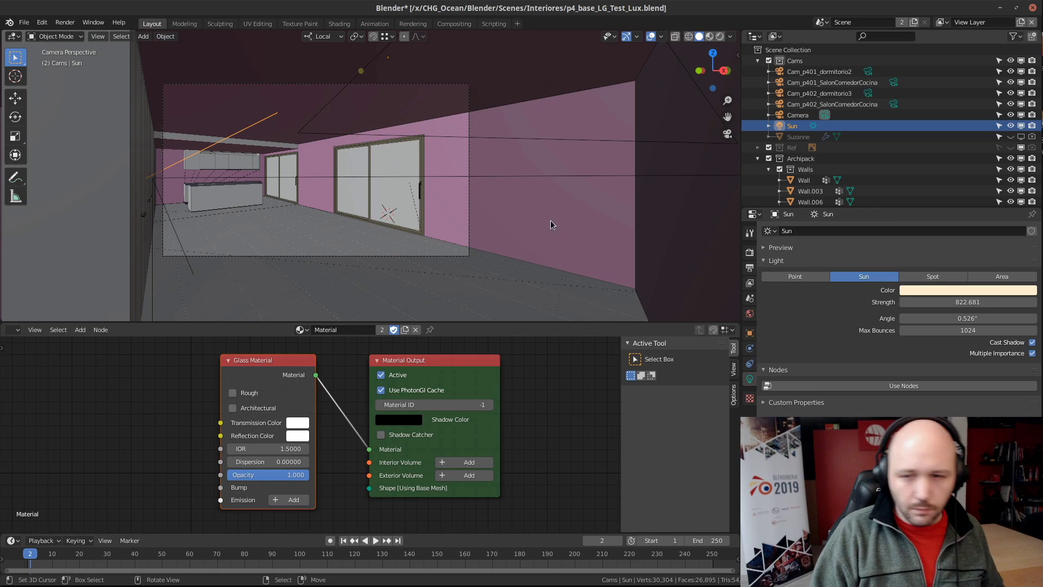
{"action": "left_click", "coordinate": [749, 252]}
{"action": "scroll", "coordinate": [815, 266], "scroll_direction": "up", "scroll_amount": 10}
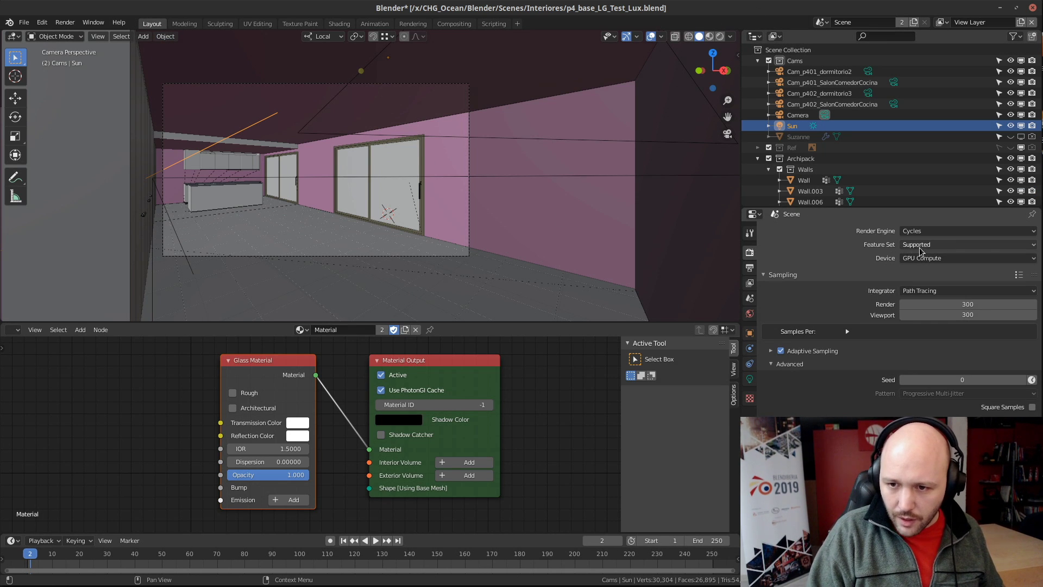
{"action": "left_click", "coordinate": [918, 231]}
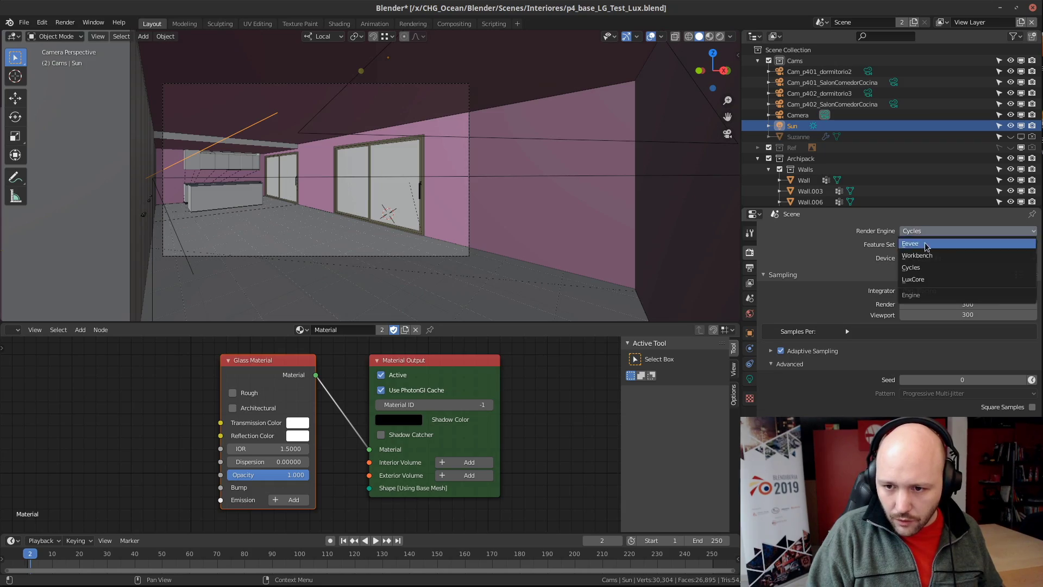
{"action": "left_click", "coordinate": [927, 279]}
{"action": "left_click", "coordinate": [719, 36]}
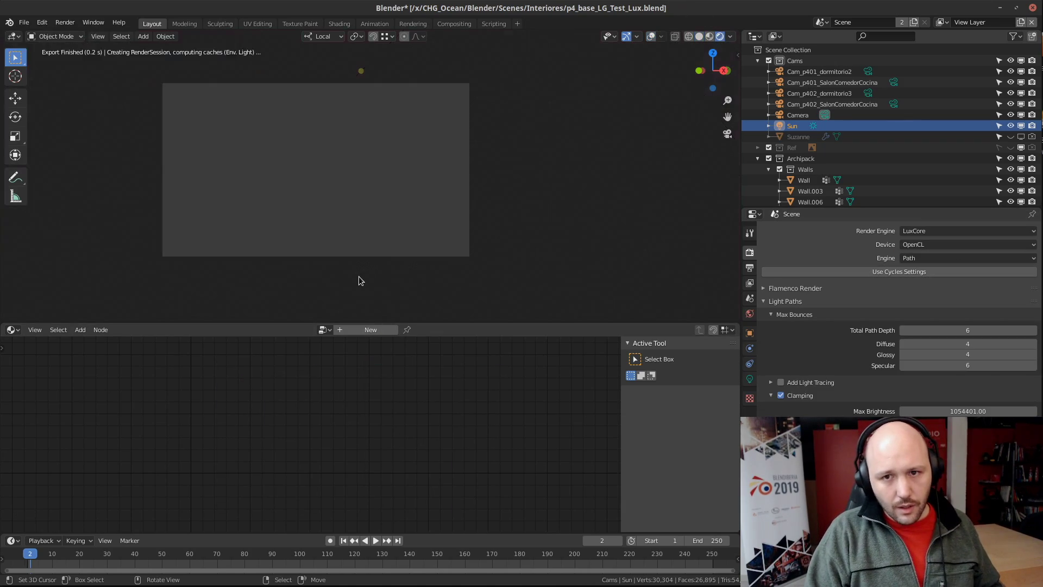
{"action": "scroll", "coordinate": [896, 315], "scroll_direction": "down", "scroll_amount": 10}
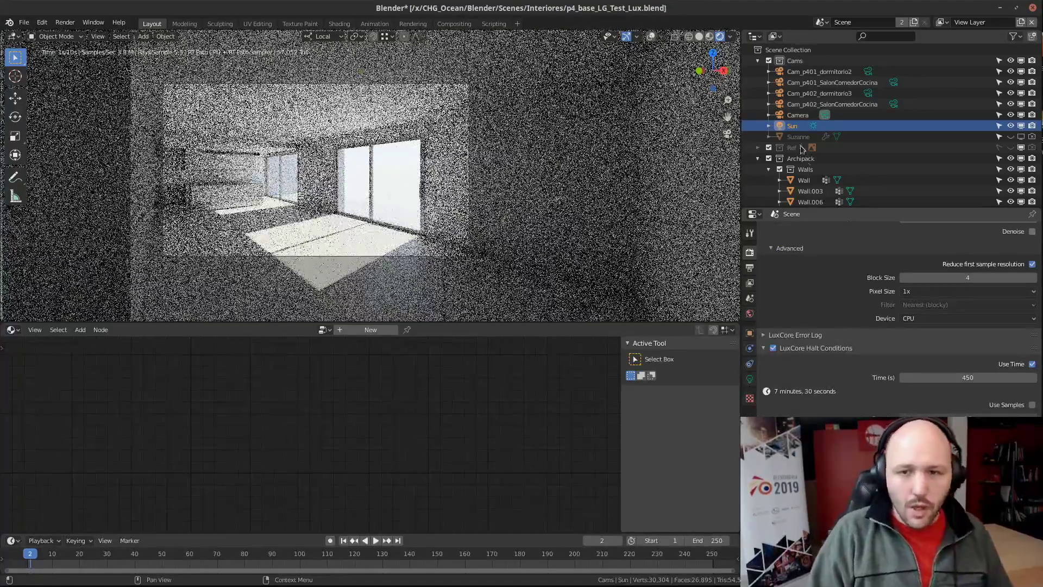
Disable Auto Brightness in the Camera's linear tonemapper settings
{"action": "left_click", "coordinate": [802, 115]}
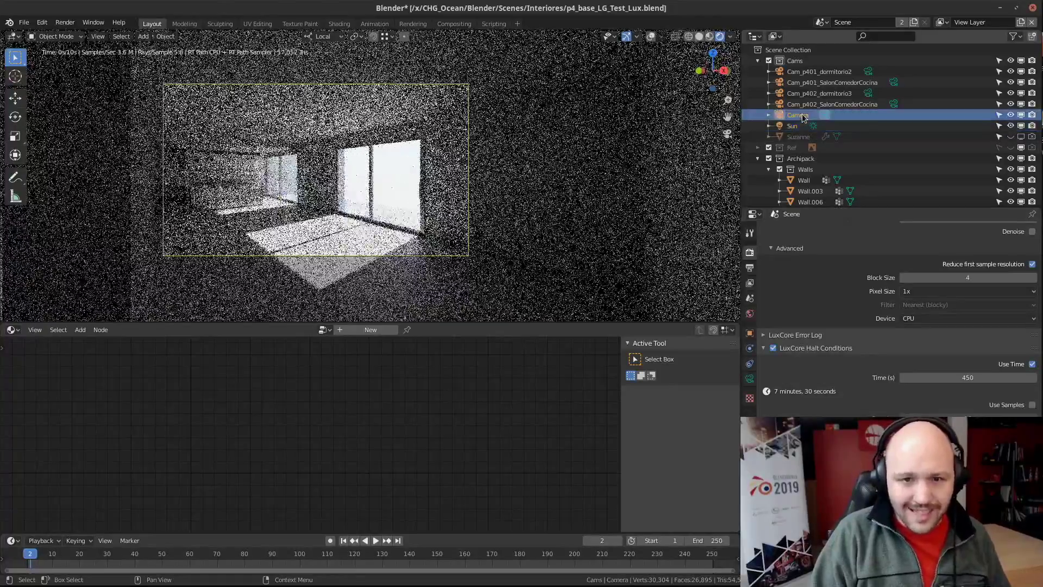
{"action": "left_click", "coordinate": [749, 379]}
{"action": "scroll", "coordinate": [852, 390], "scroll_direction": "down", "scroll_amount": 7}
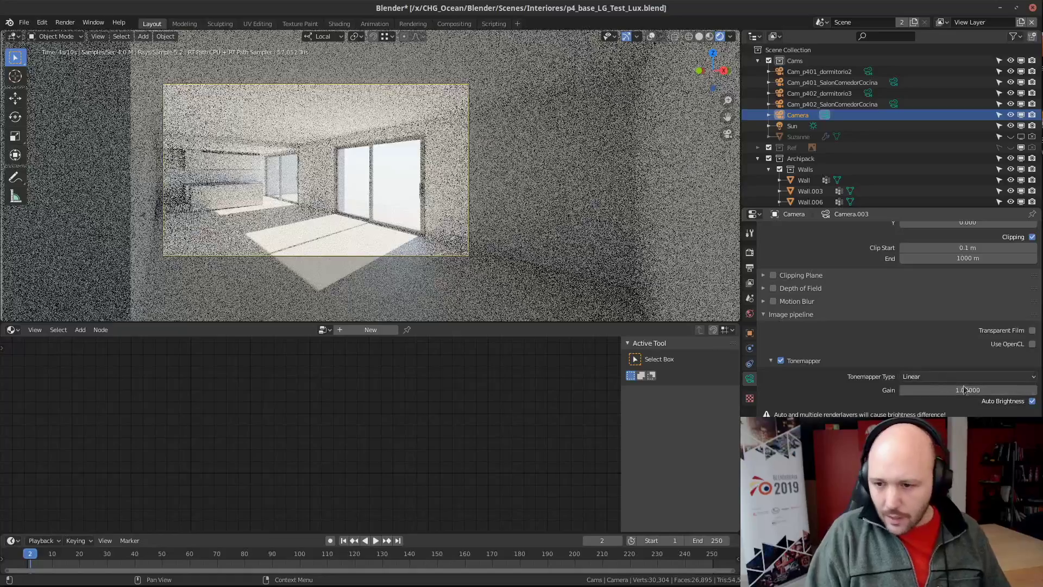
{"action": "left_click", "coordinate": [1032, 401]}
Try the Camera Settings tonemapper type on the camera and return it to Linear
{"action": "left_click", "coordinate": [917, 390]}
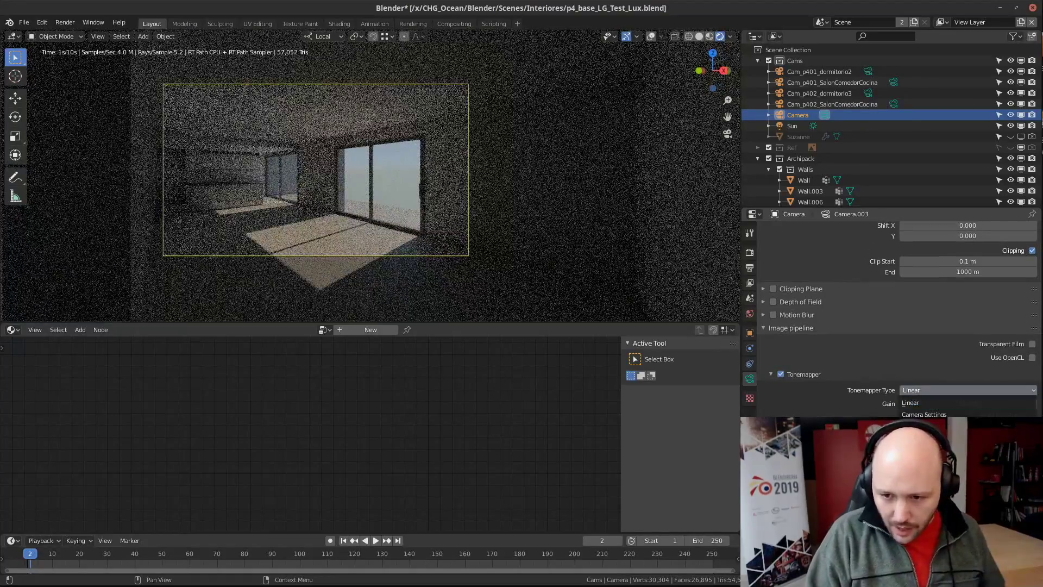
{"action": "left_click", "coordinate": [923, 414]}
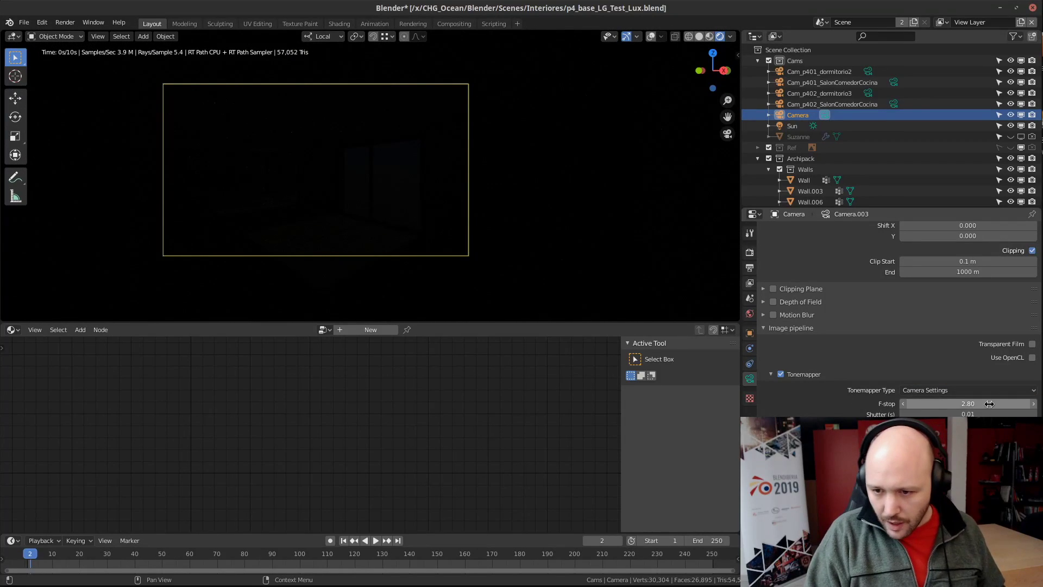
{"action": "left_click", "coordinate": [948, 391]}
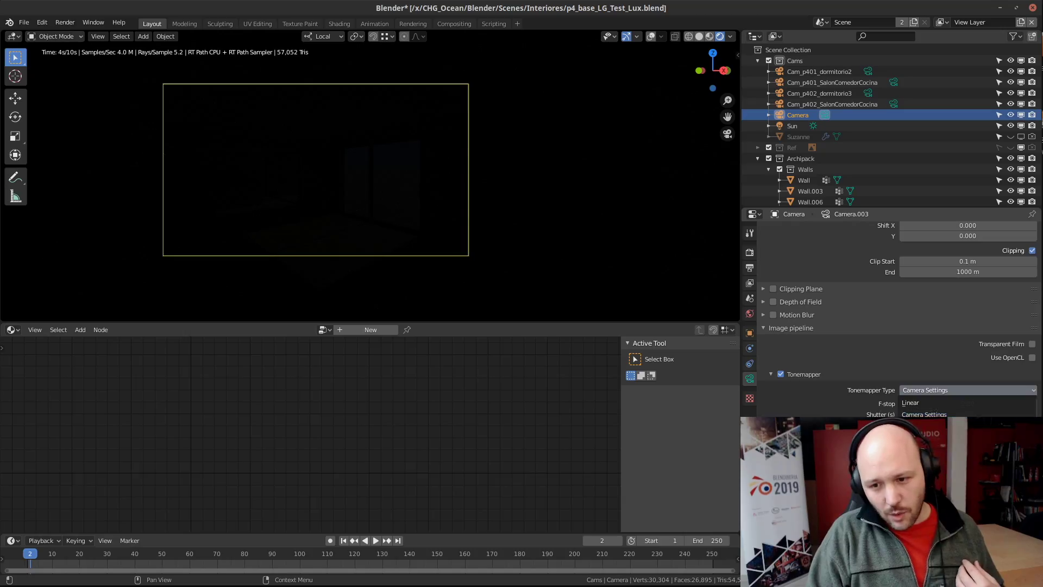
{"action": "left_click", "coordinate": [956, 402]}
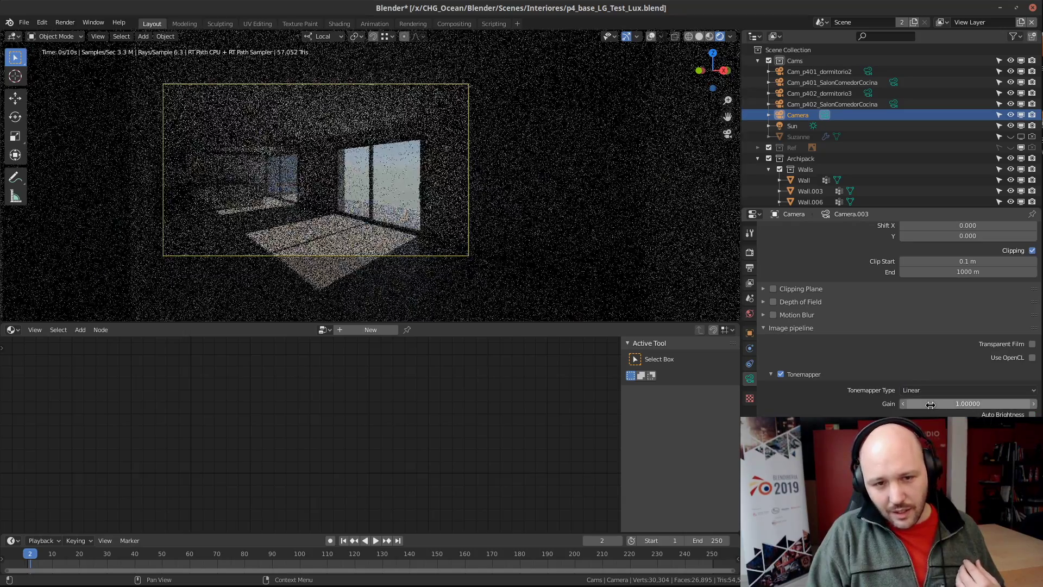
Set the camera's linear tonemapper gain to 6
{"action": "left_click", "coordinate": [956, 403]}
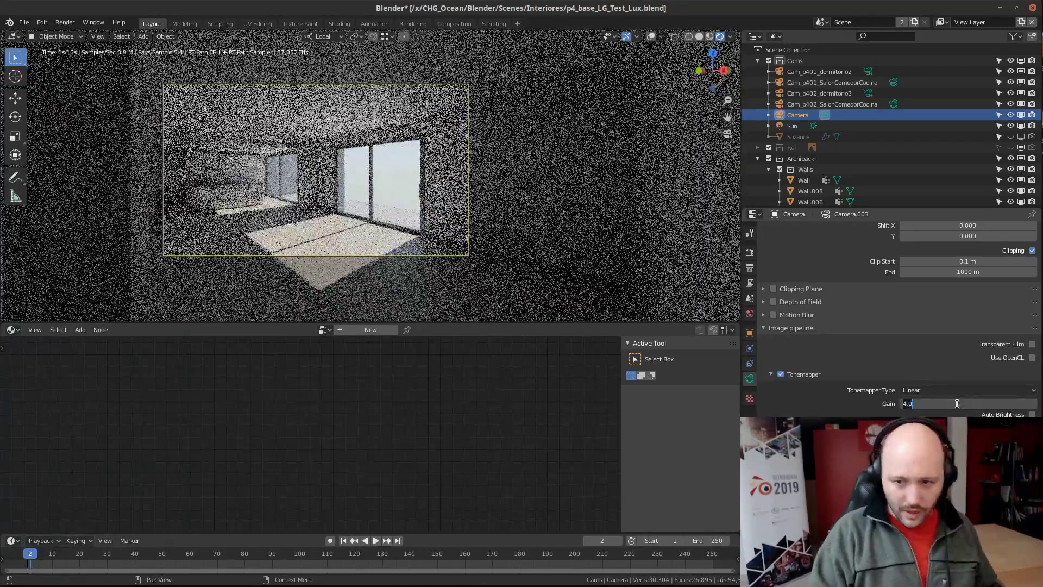
{"action": "type", "text": "6"}
{"action": "key", "text": "Return"}
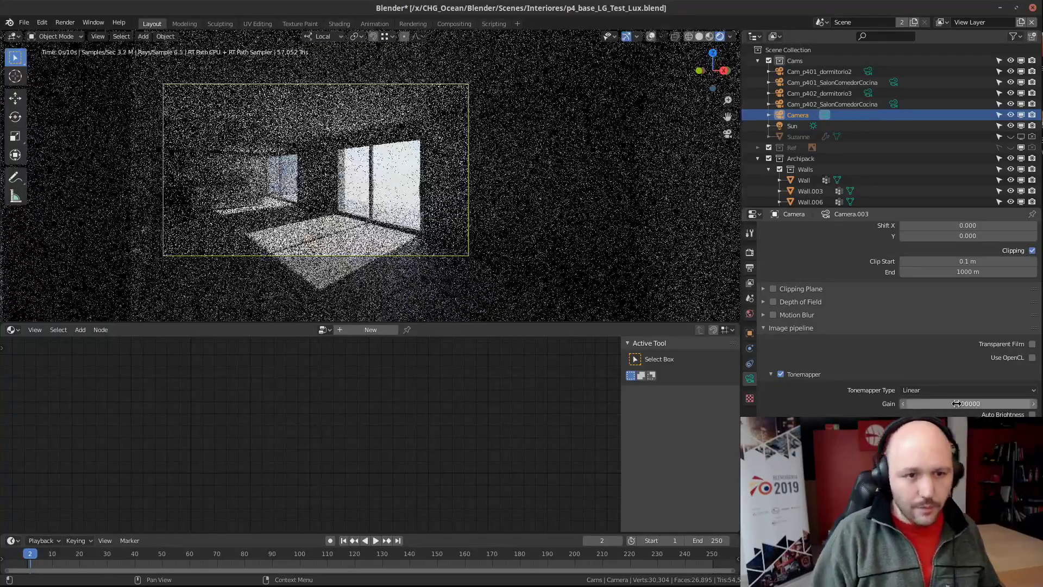
View the stored Cycles render in Slot 1 of the Rendering workspace and return the render result to Slot 2
{"action": "left_click", "coordinate": [412, 24]}
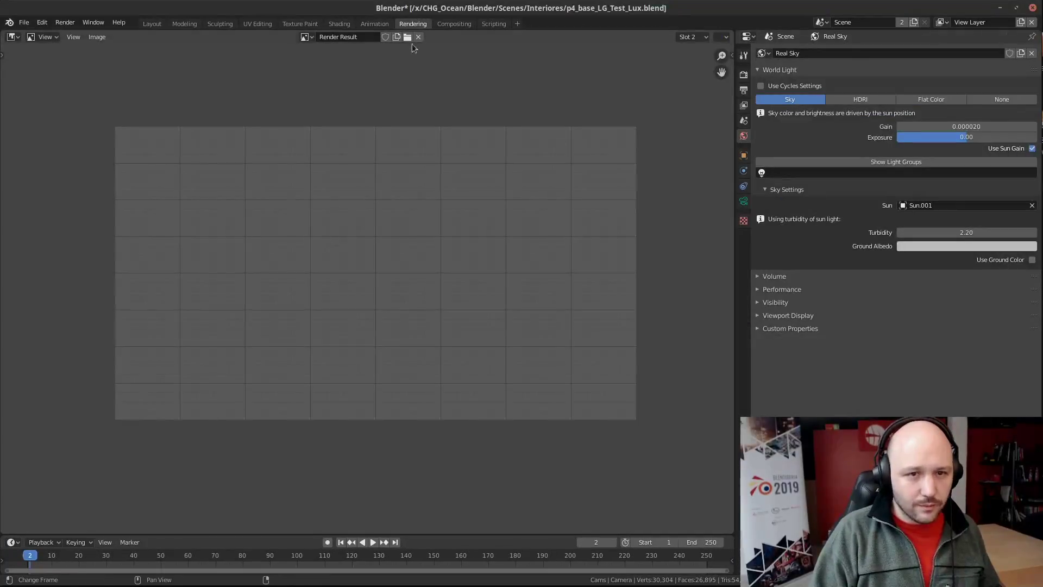
{"action": "scroll", "coordinate": [684, 40], "scroll_direction": "up", "scroll_amount": 1, "text": "ctrl"}
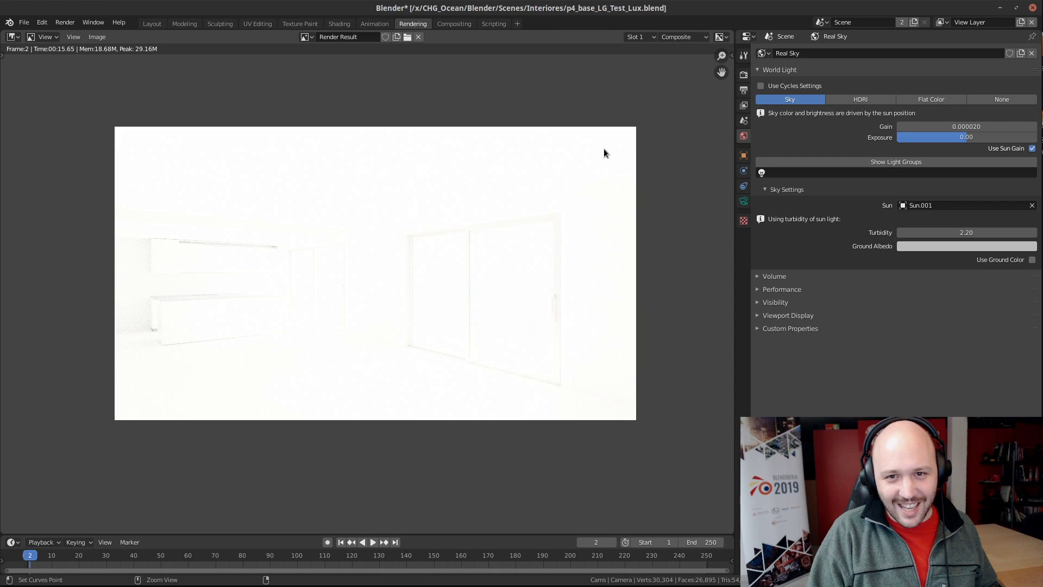
{"action": "left_click", "coordinate": [636, 37]}
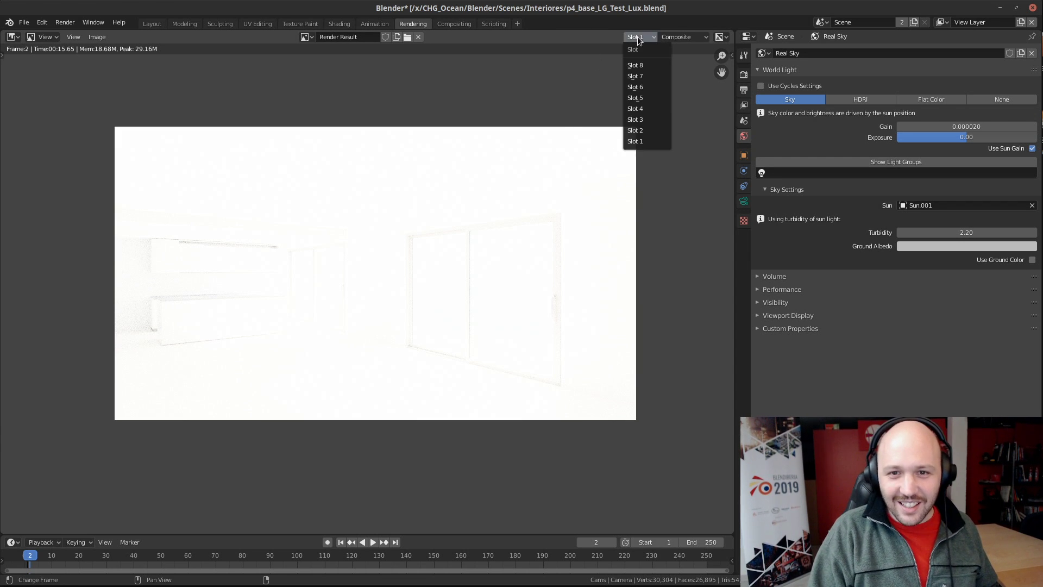
{"action": "left_click", "coordinate": [648, 133]}
Enable Use OpenCL in the camera's image pipeline, return the Layout viewport to solid shading and save the file
{"action": "left_click", "coordinate": [160, 23]}
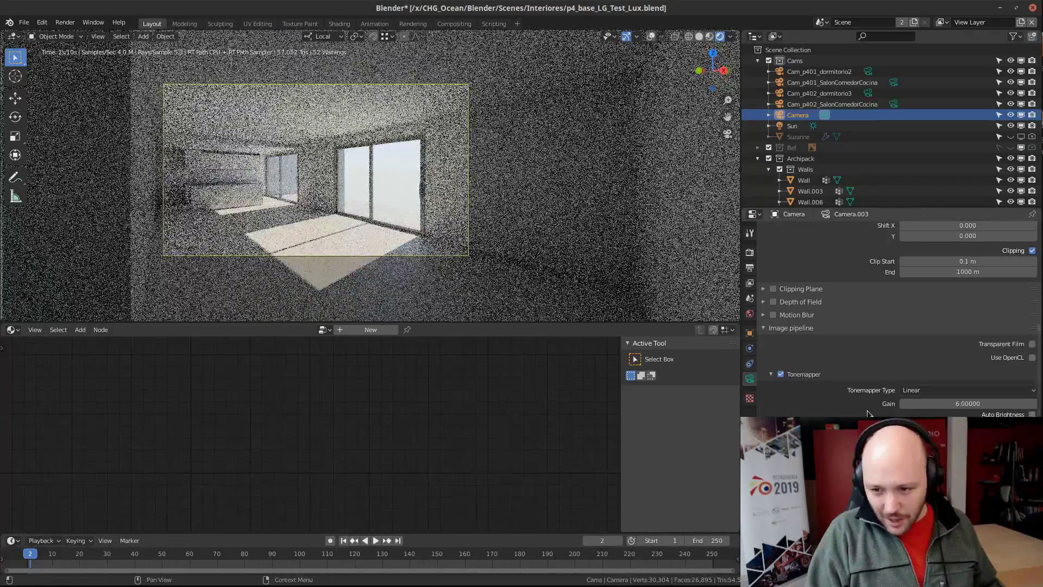
{"action": "left_click", "coordinate": [1031, 357]}
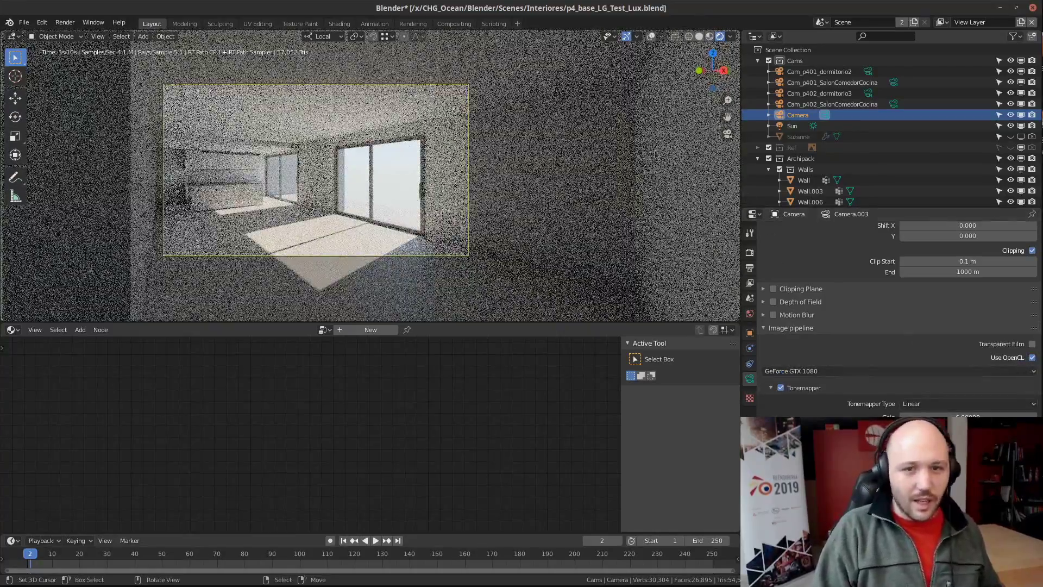
{"action": "left_click", "coordinate": [699, 37]}
{"action": "key", "text": "ctrl+s"}
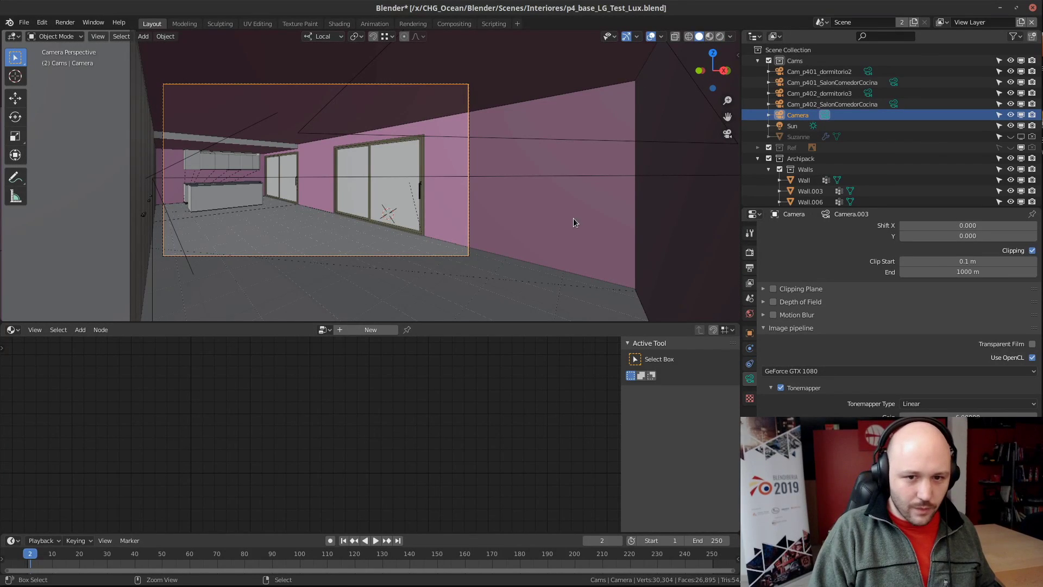
Toggle LuxCore Halt Conditions and its Use Time option off and back on in the render settings
{"action": "left_click", "coordinate": [750, 252]}
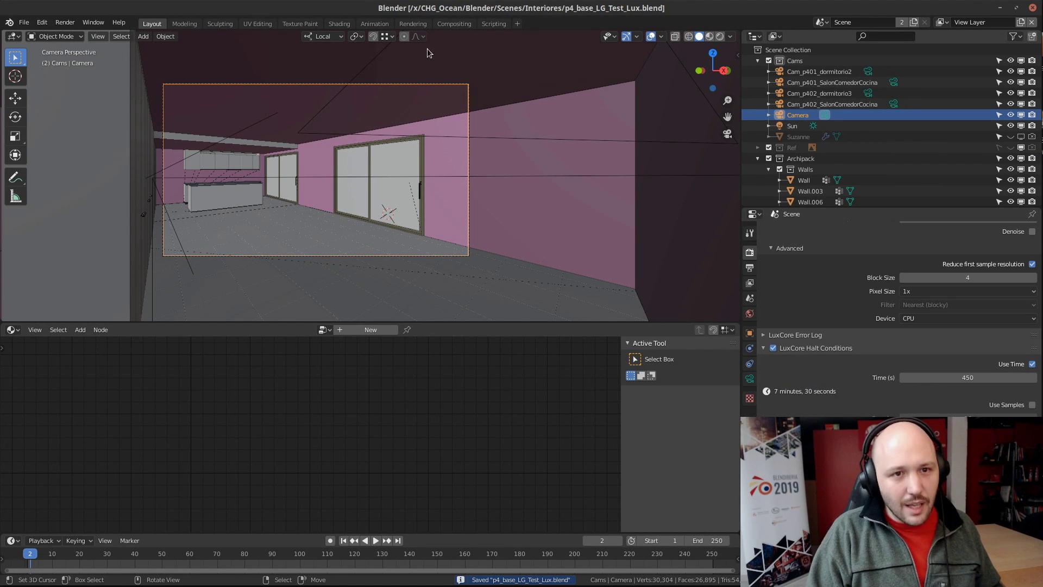
{"action": "scroll", "coordinate": [809, 381], "scroll_direction": "up", "scroll_amount": 2}
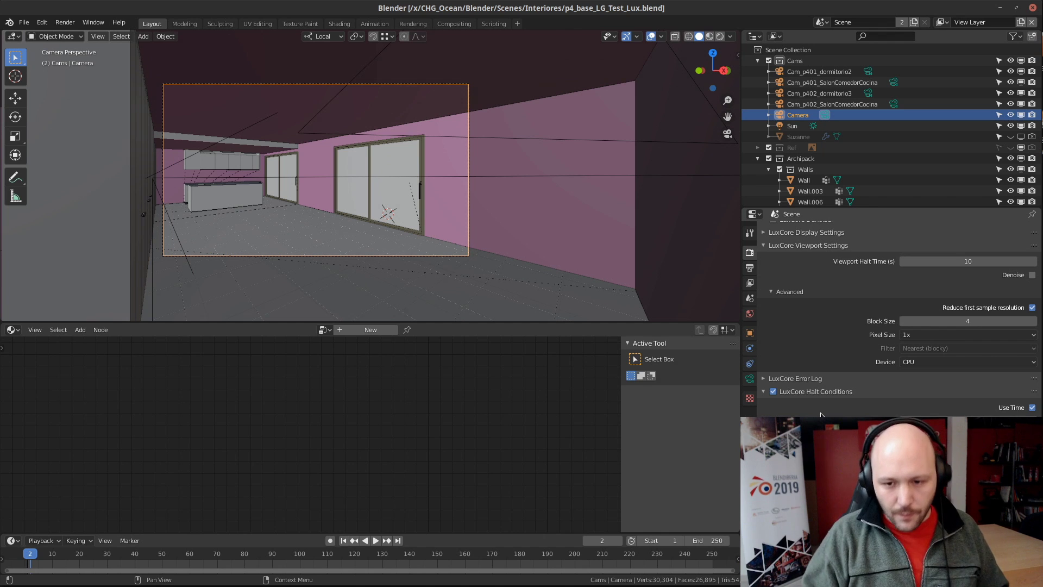
{"action": "left_click", "coordinate": [772, 392]}
{"action": "left_click", "coordinate": [773, 392]}
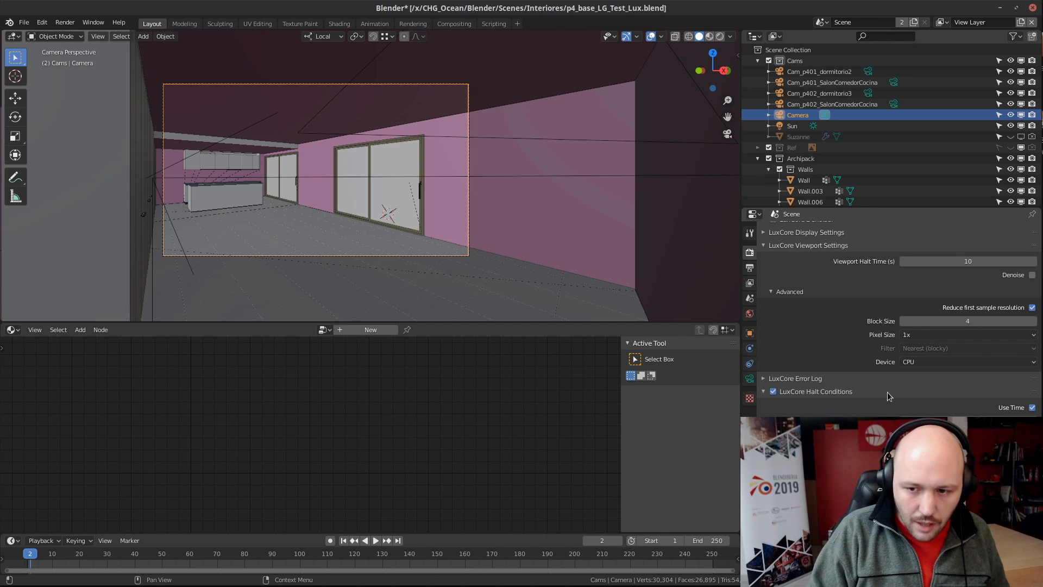
{"action": "left_click", "coordinate": [1031, 408]}
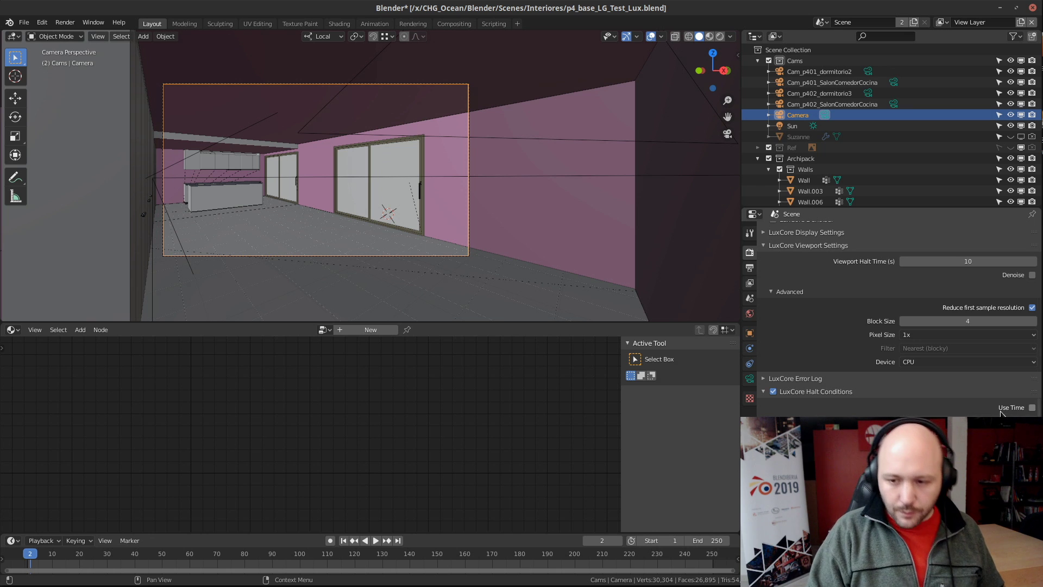
{"action": "left_click", "coordinate": [1032, 407]}
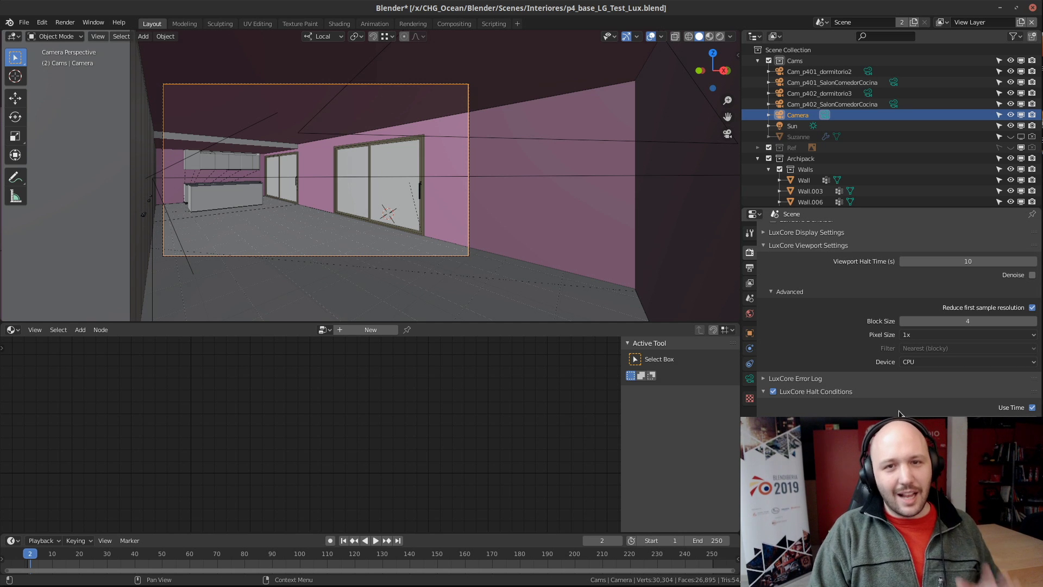
Review the LuxCore device and performance settings and disable CPU Devices
{"action": "scroll", "coordinate": [898, 276], "scroll_direction": "up", "scroll_amount": 10}
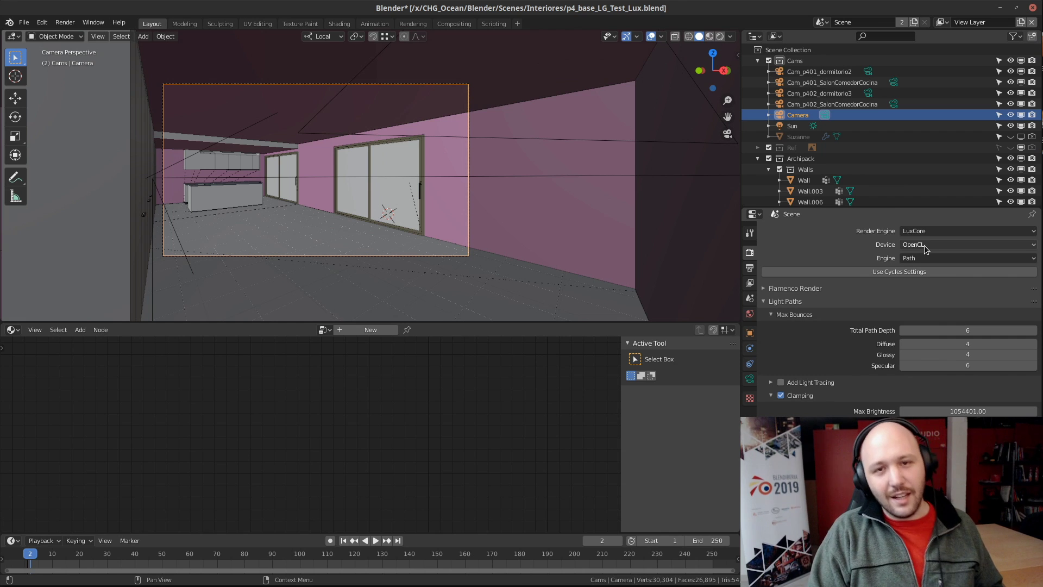
{"action": "scroll", "coordinate": [815, 396], "scroll_direction": "down", "scroll_amount": 5}
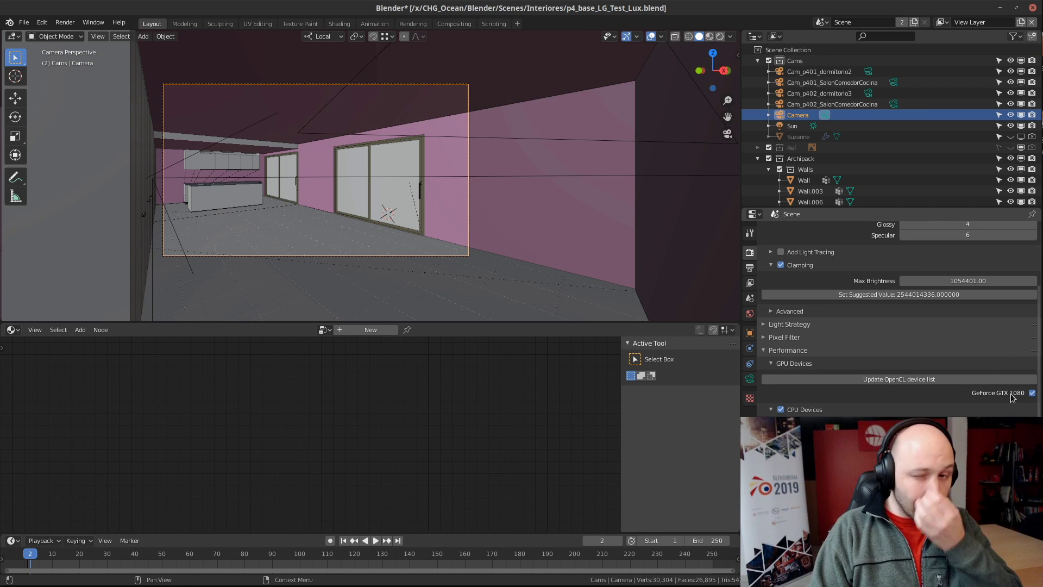
{"action": "scroll", "coordinate": [1011, 397], "scroll_direction": "up", "scroll_amount": 6}
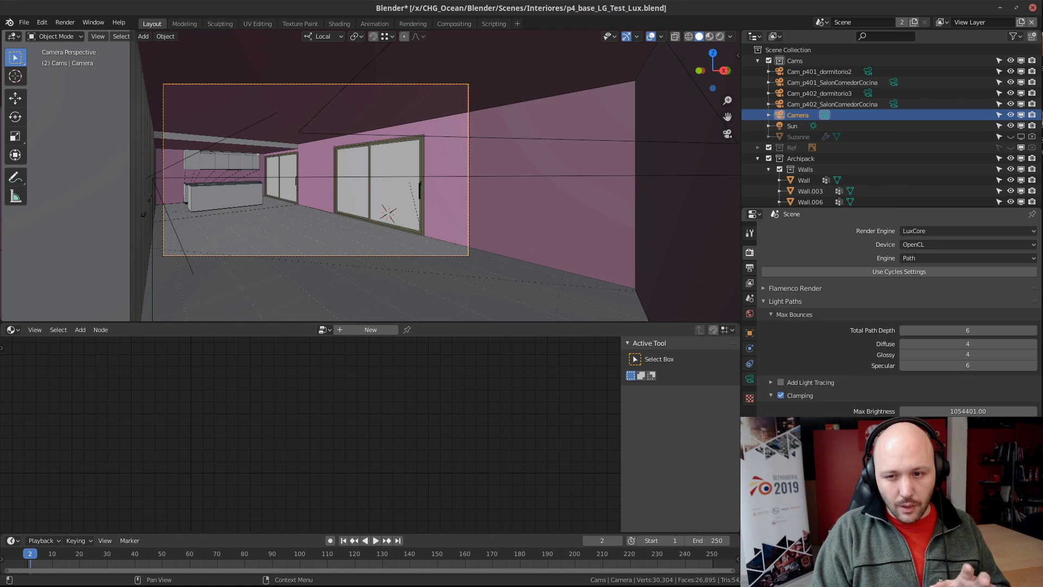
{"action": "left_click", "coordinate": [927, 245]}
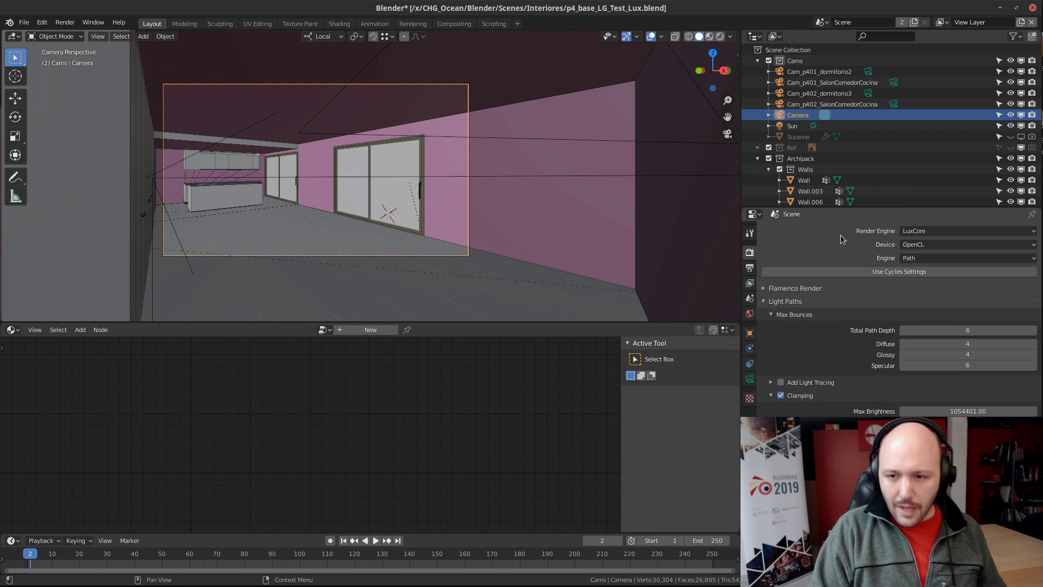
{"action": "scroll", "coordinate": [880, 348], "scroll_direction": "down", "scroll_amount": 7}
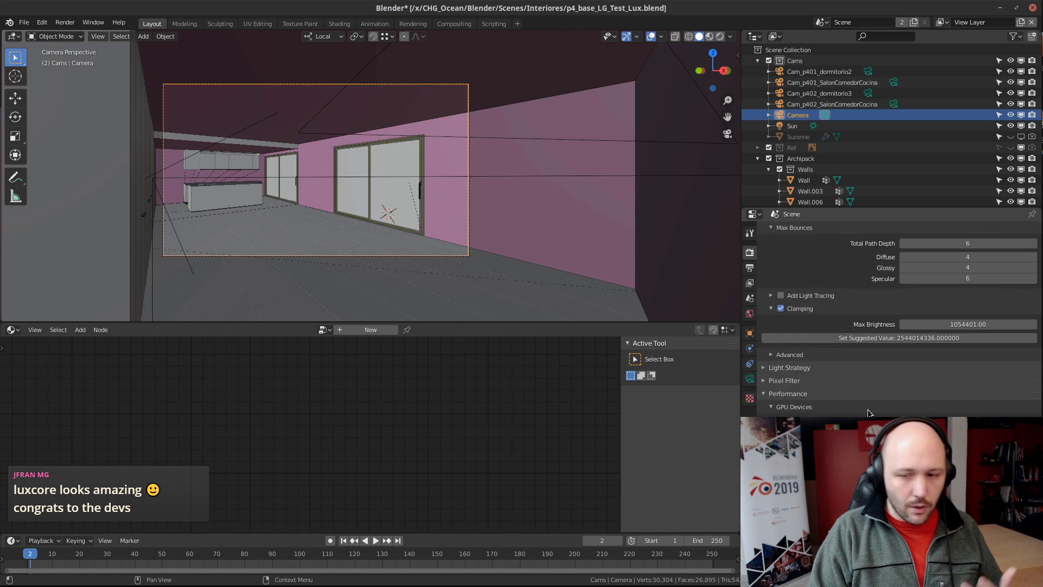
{"action": "scroll", "coordinate": [881, 347], "scroll_direction": "down", "scroll_amount": 2}
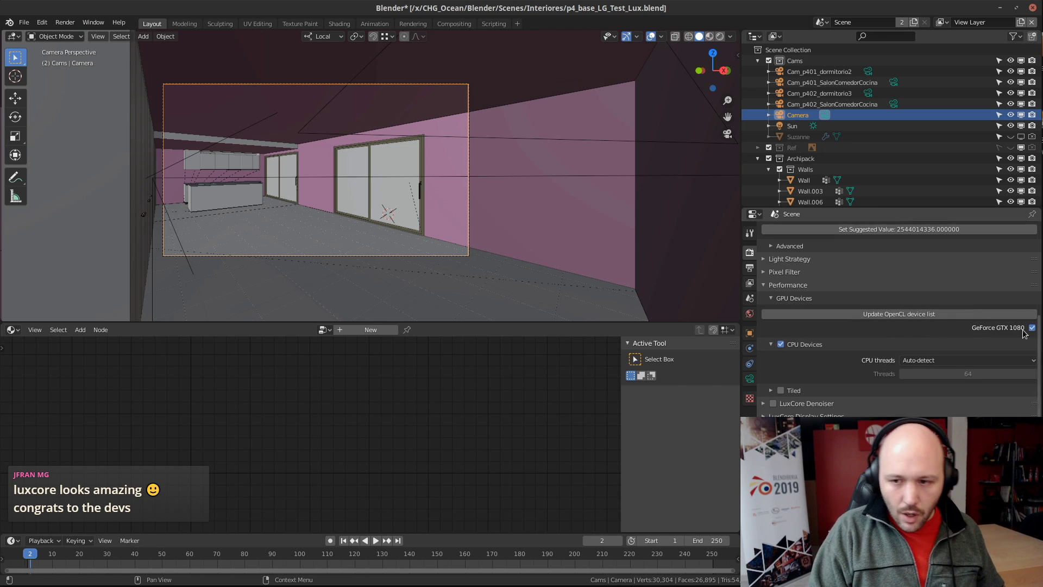
{"action": "left_click", "coordinate": [780, 344]}
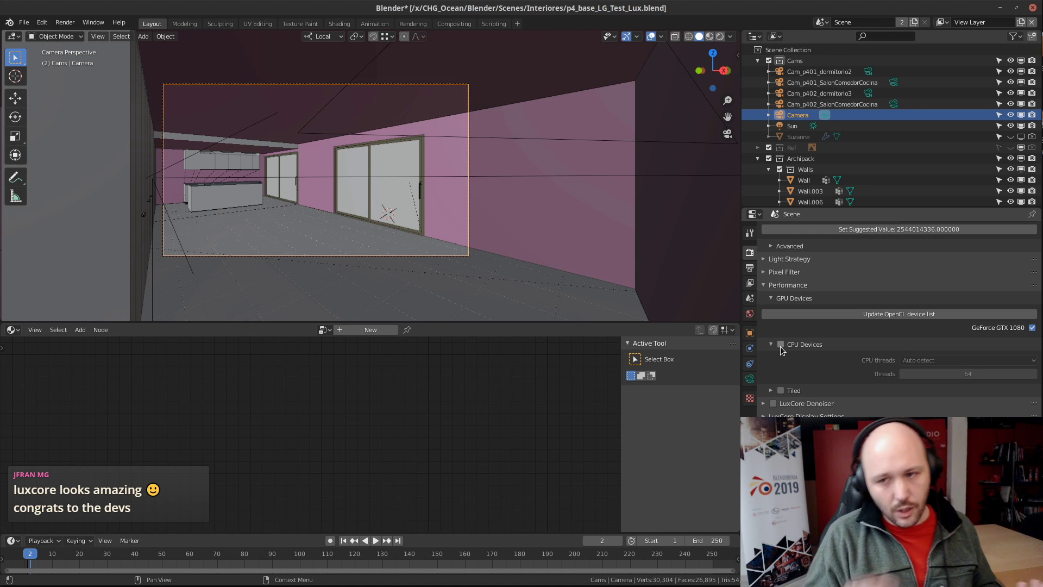
Enable CPU devices for LuxCore alongside the GPU and render the camera view in the Rendering workspace
{"action": "left_click", "coordinate": [780, 344]}
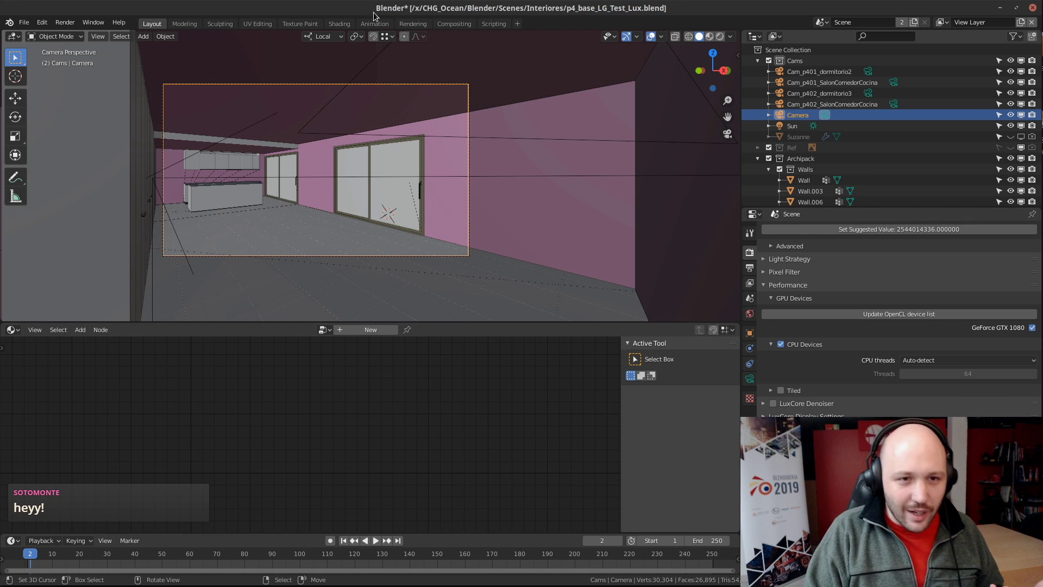
{"action": "left_click", "coordinate": [412, 24]}
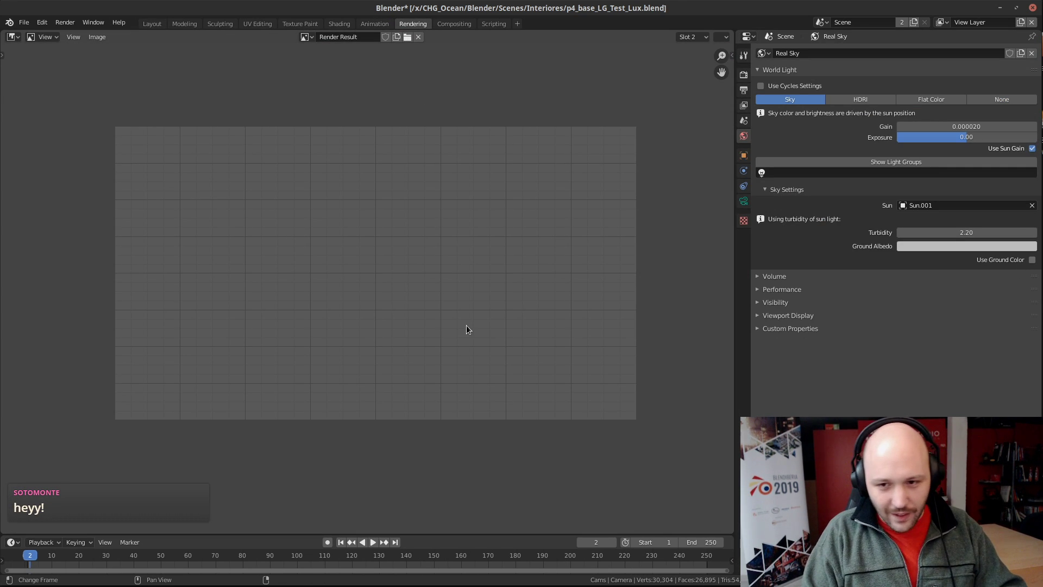
{"action": "key", "text": "F12"}
Check the LuxCore log in the terminal during the render and inspect the layer and pass choices of the render result
{"action": "key", "text": "alt+Tab"}
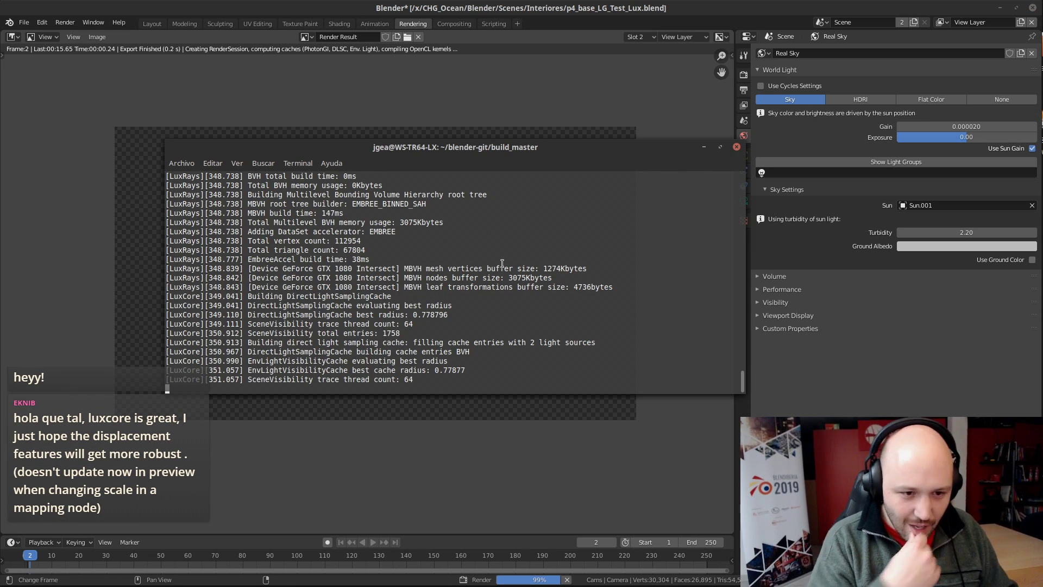
{"action": "left_click_drag", "start_coordinate": [483, 153], "coordinate": [393, 87]}
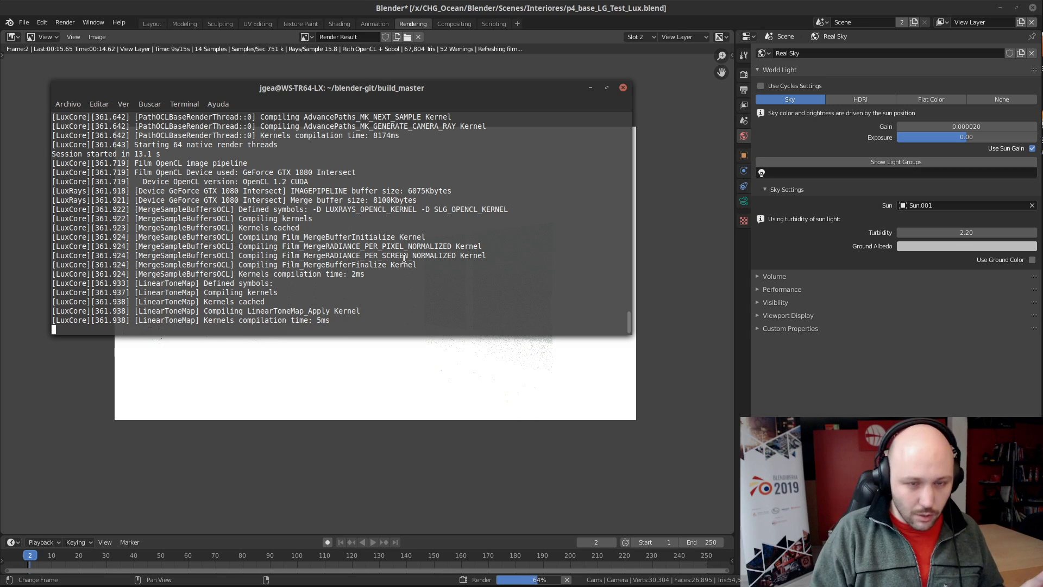
{"action": "left_click", "coordinate": [368, 348]}
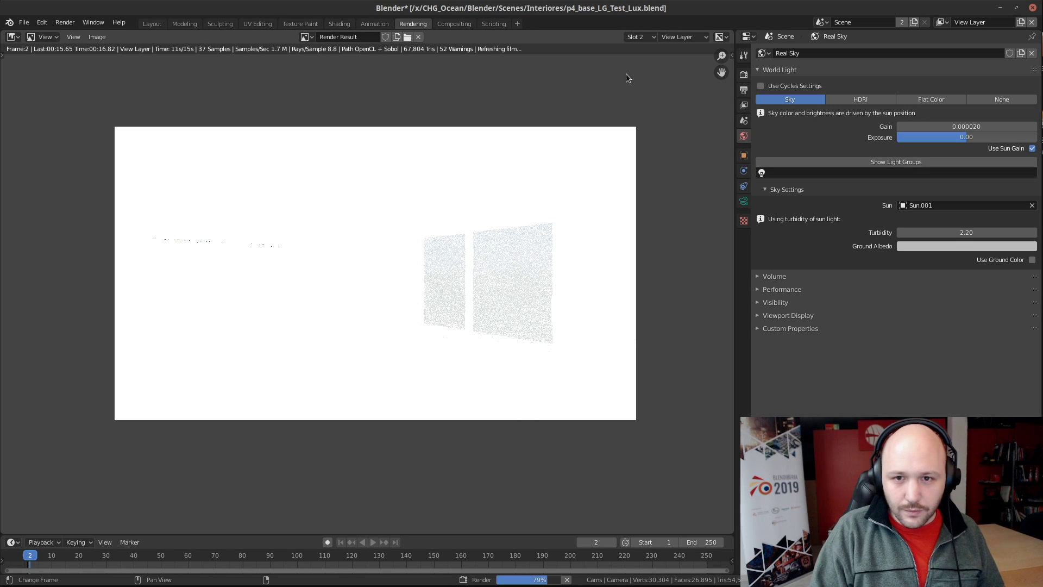
{"action": "left_click", "coordinate": [679, 36]}
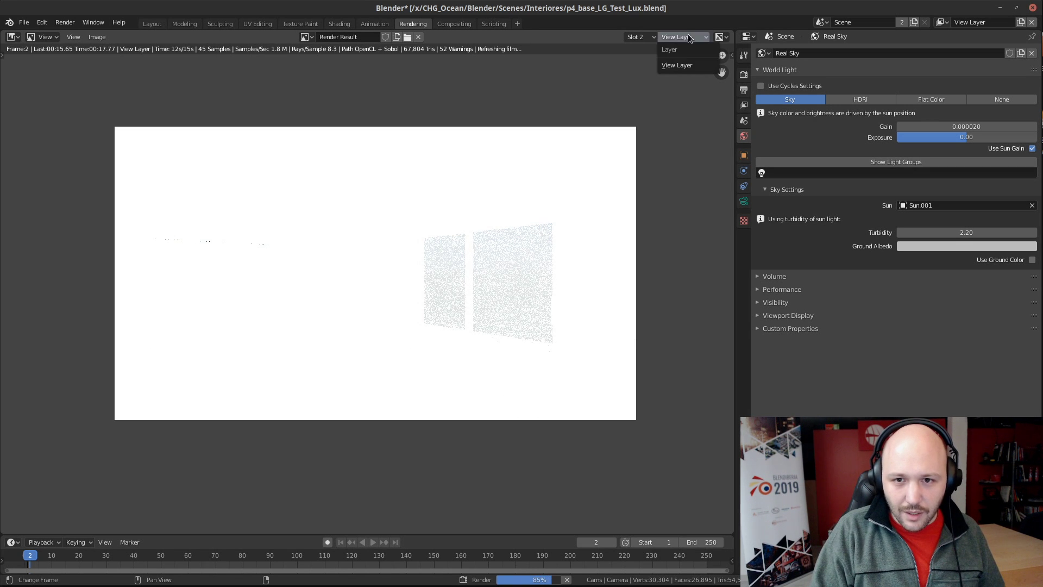
{"action": "left_click", "coordinate": [720, 37]}
{"action": "left_click", "coordinate": [731, 50]}
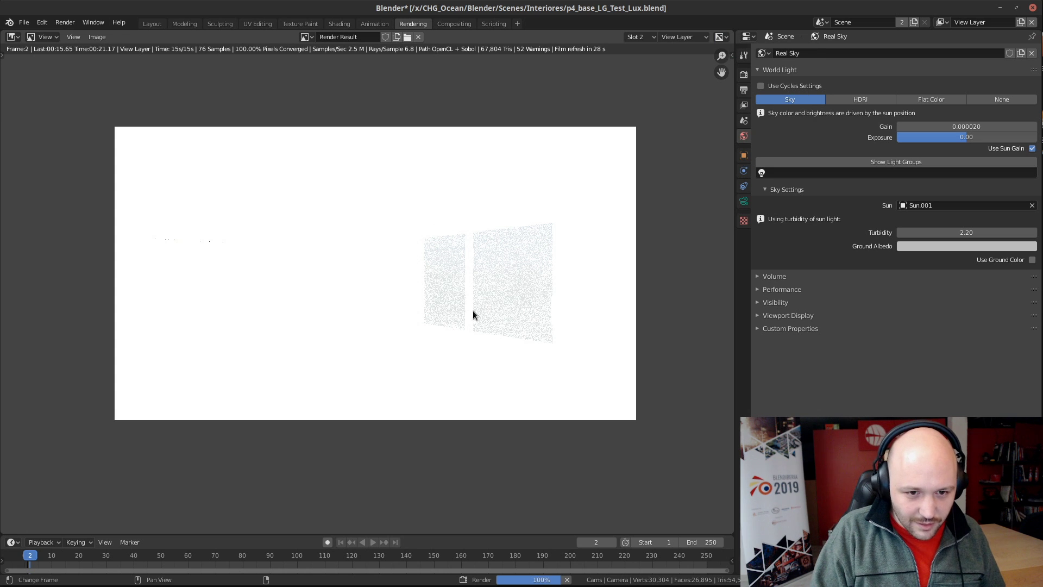
Review the light cache settings and the LuxCore viewport and halt condition settings in the render properties
{"action": "left_click", "coordinate": [744, 74]}
{"action": "scroll", "coordinate": [878, 408], "scroll_direction": "down", "scroll_amount": 8}
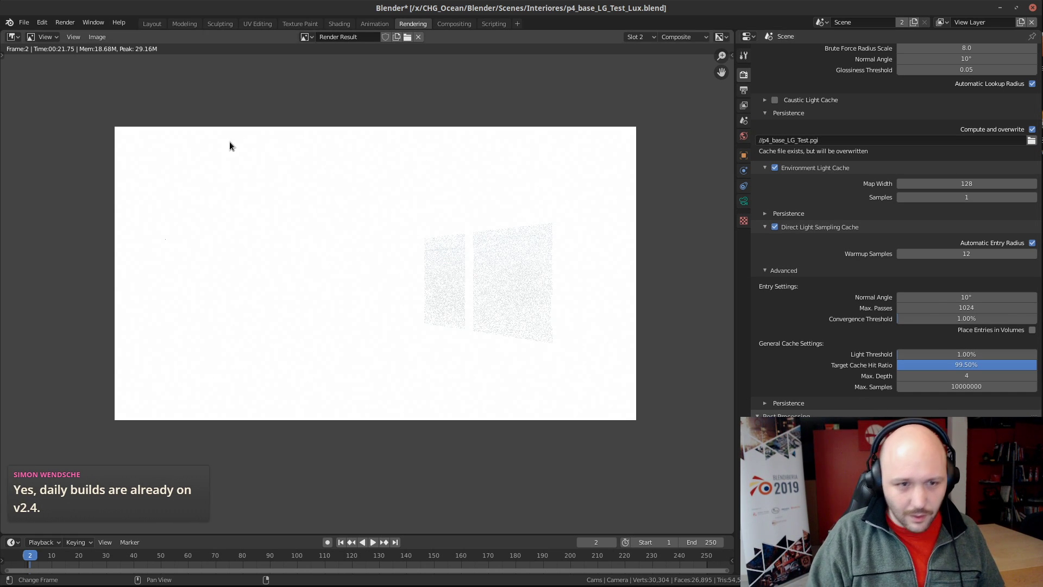
{"action": "left_click", "coordinate": [151, 24]}
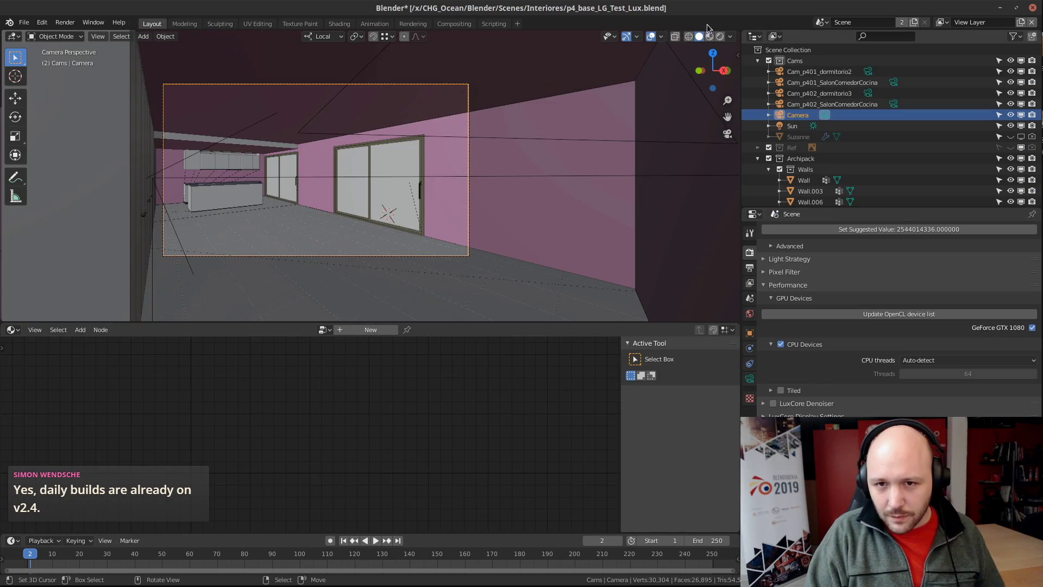
{"action": "left_click", "coordinate": [720, 36]}
{"action": "left_click", "coordinate": [698, 36]}
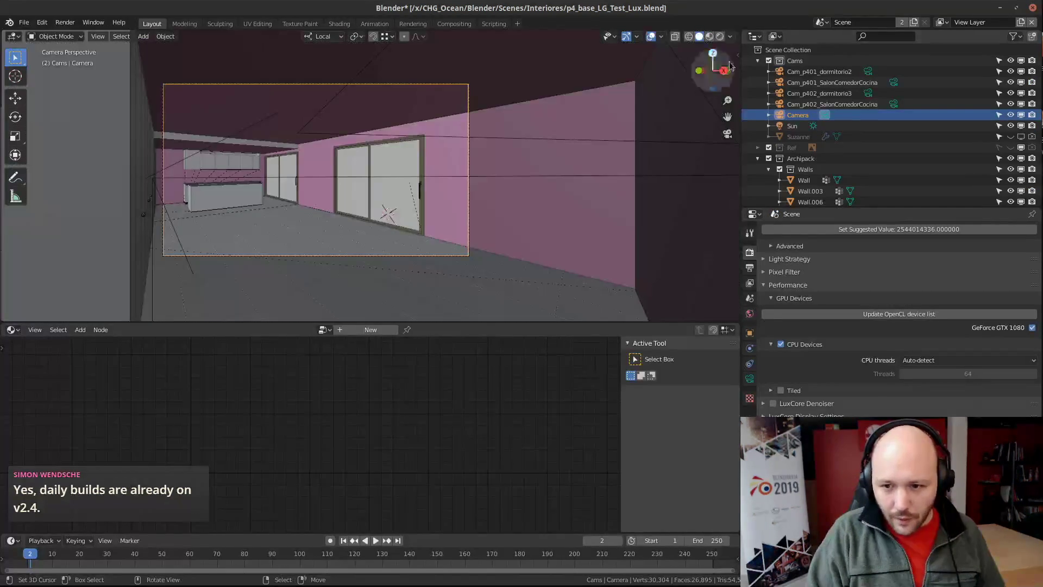
{"action": "scroll", "coordinate": [856, 393], "scroll_direction": "down", "scroll_amount": 8}
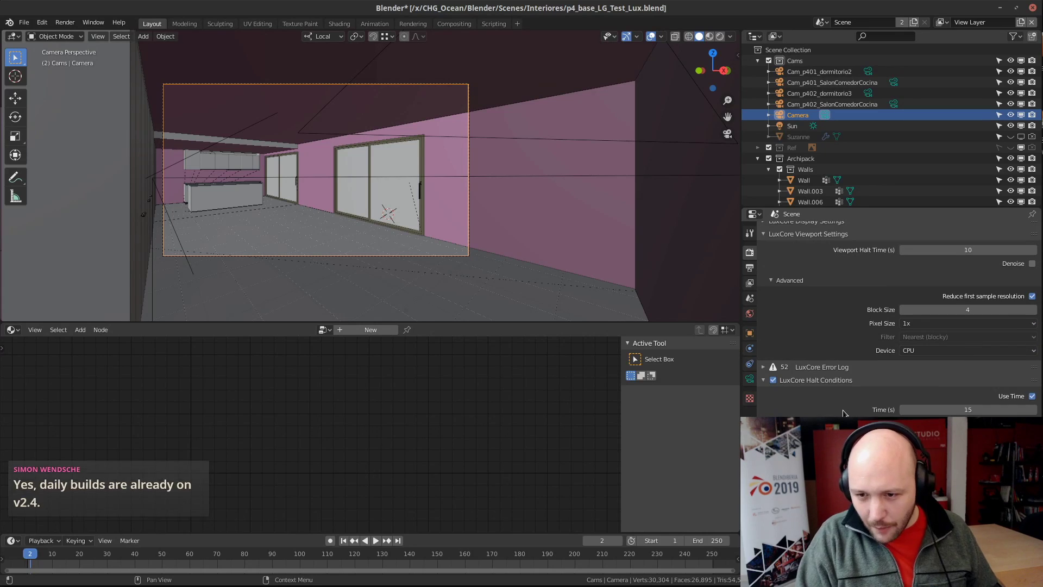
{"action": "scroll", "coordinate": [843, 413], "scroll_direction": "down", "scroll_amount": 1}
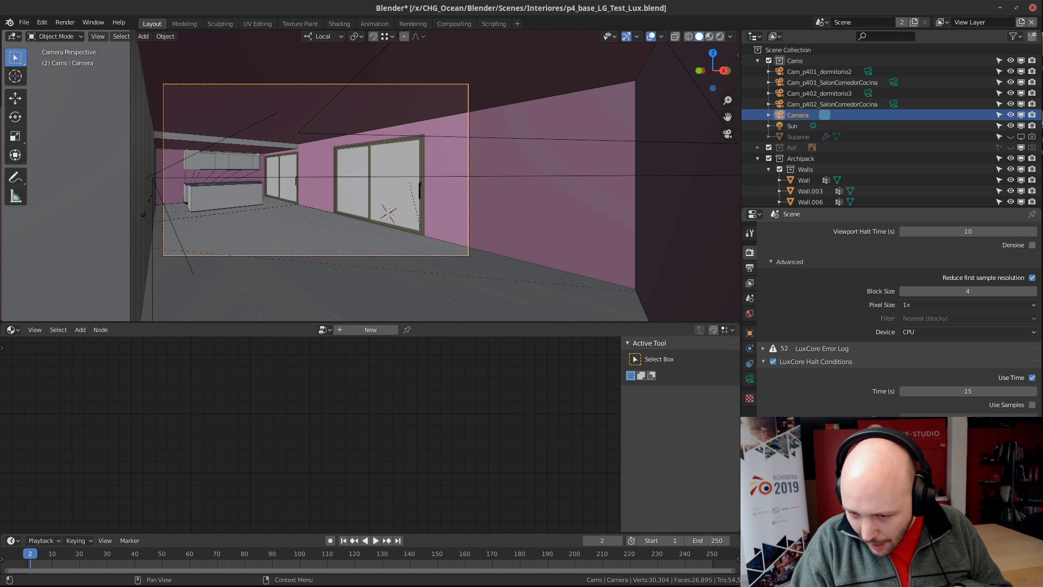
Turn off Use OpenCL in the active camera's image pipeline settings
{"action": "left_click", "coordinate": [749, 348]}
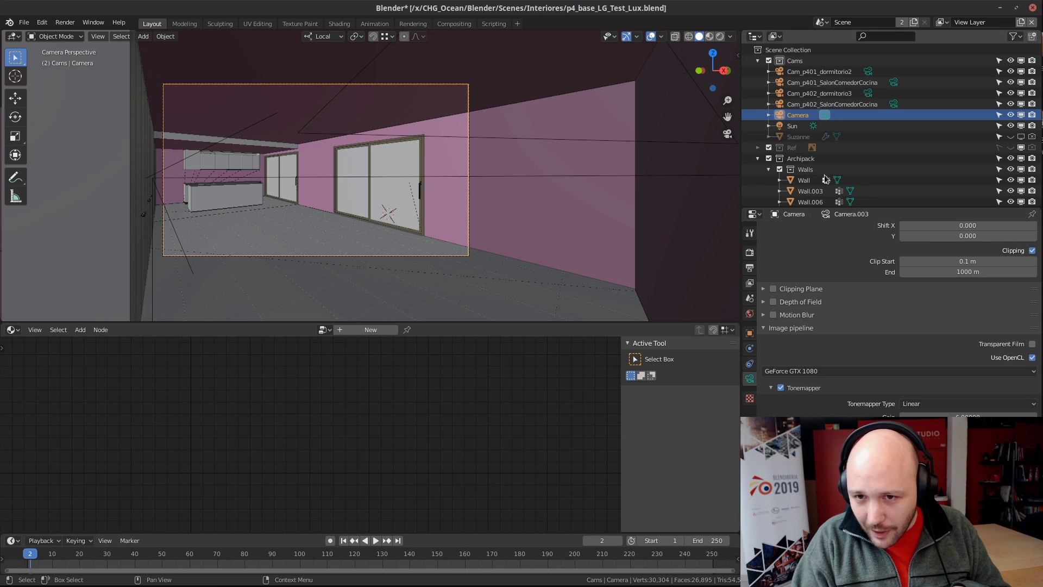
{"action": "left_click", "coordinate": [749, 298]}
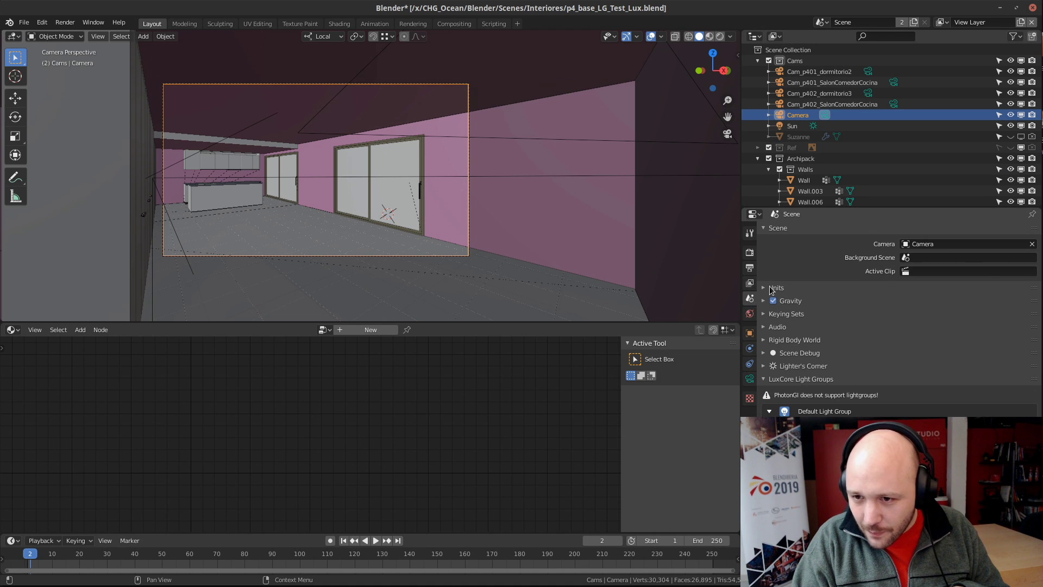
{"action": "left_click", "coordinate": [750, 379]}
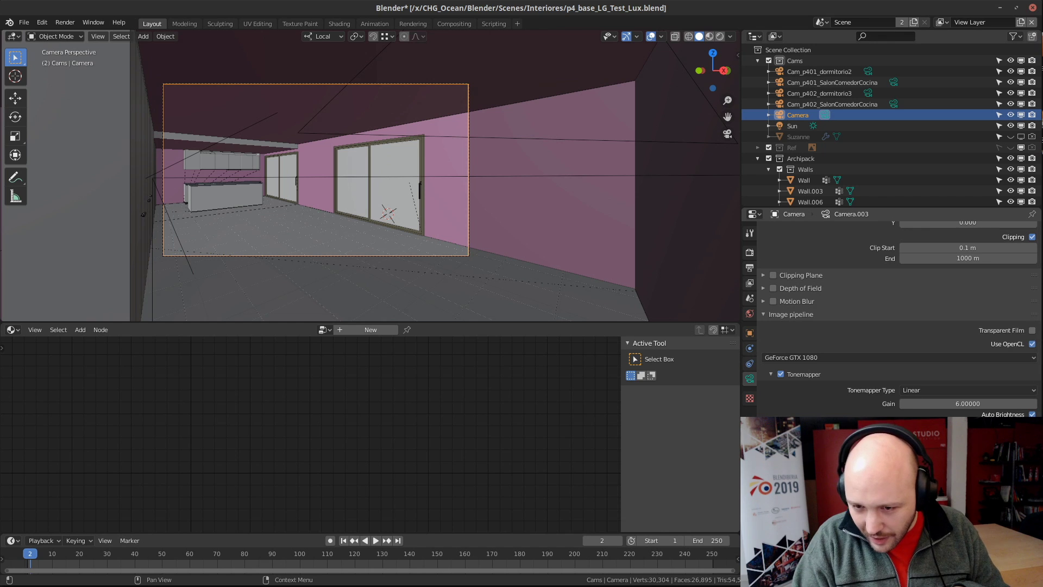
{"action": "left_click", "coordinate": [1032, 344]}
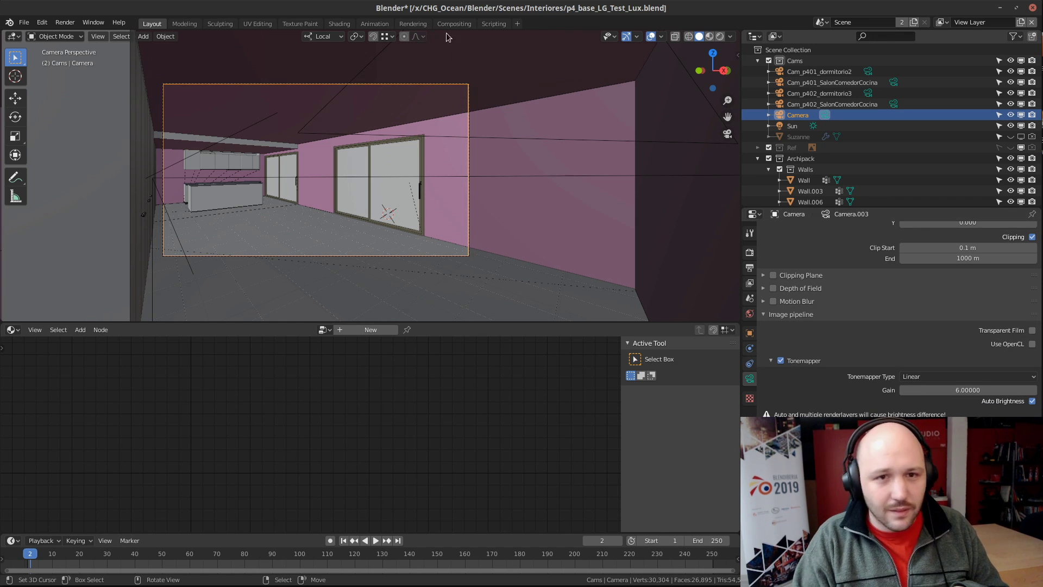
Render the camera view again from the Rendering workspace, following the LuxCore log in the terminal
{"action": "left_click", "coordinate": [425, 26]}
{"action": "key", "text": "F12"}
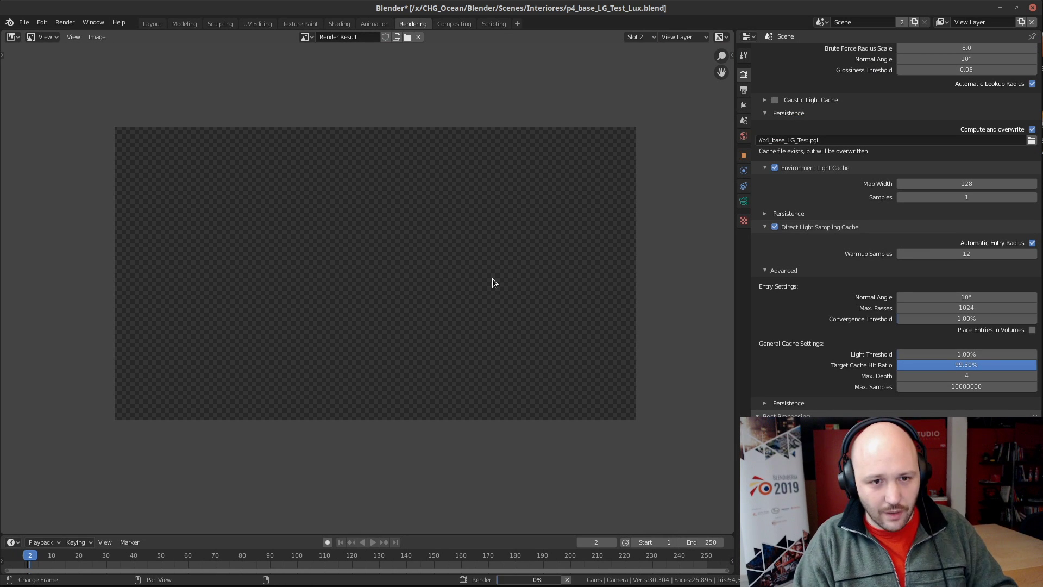
{"action": "key", "text": "alt+Tab"}
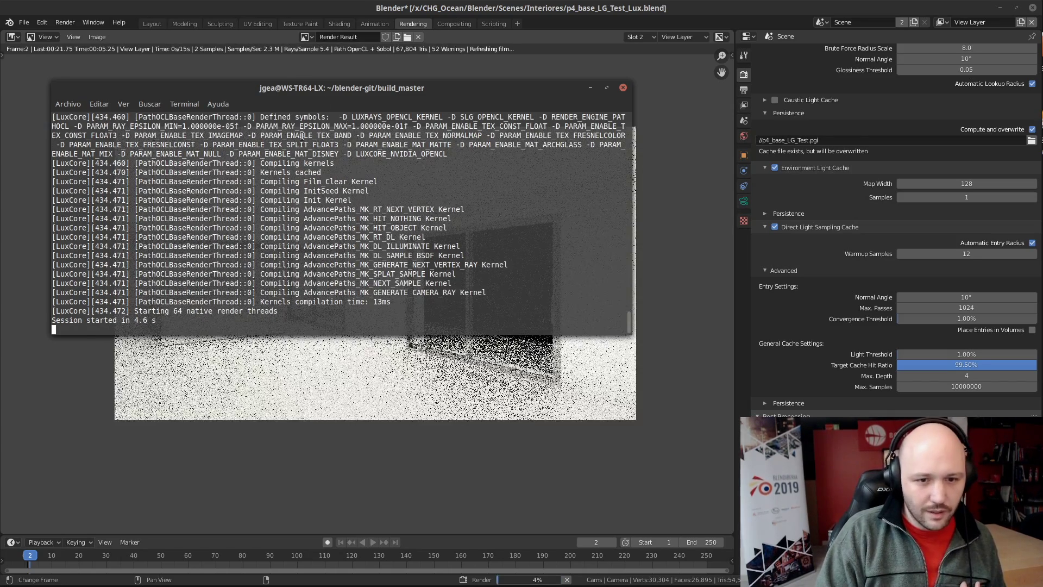
{"action": "left_click", "coordinate": [386, 426]}
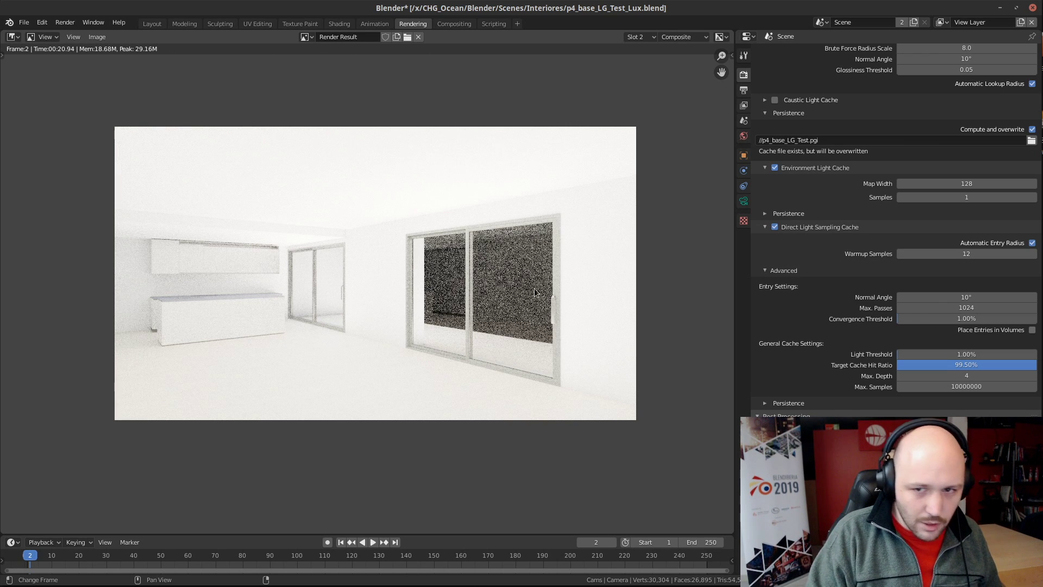
Assign the Sun light as the sun of the Real Sky world and review that light's own settings
{"action": "left_click", "coordinate": [743, 135]}
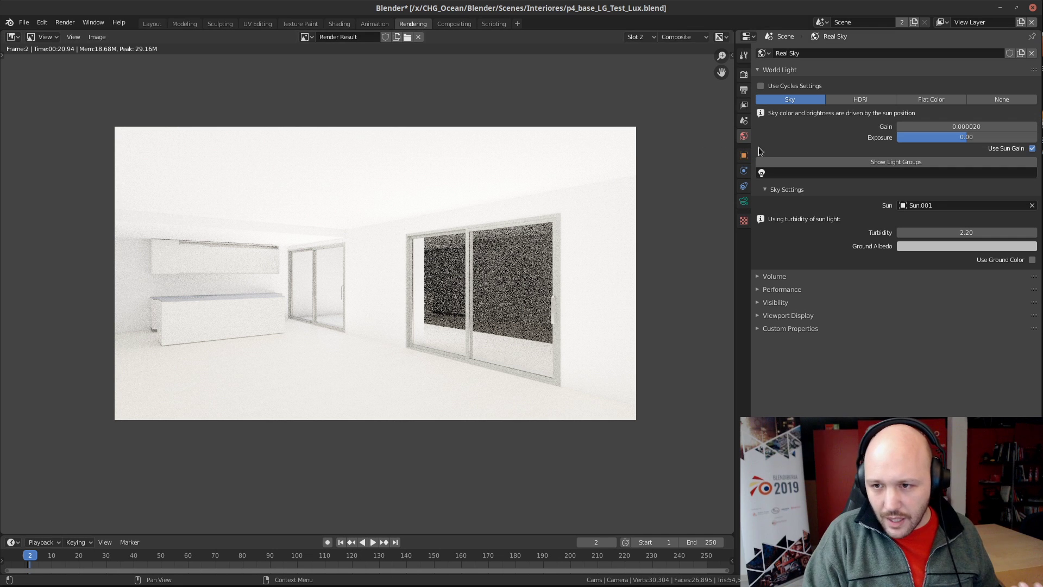
{"action": "left_click", "coordinate": [905, 205]}
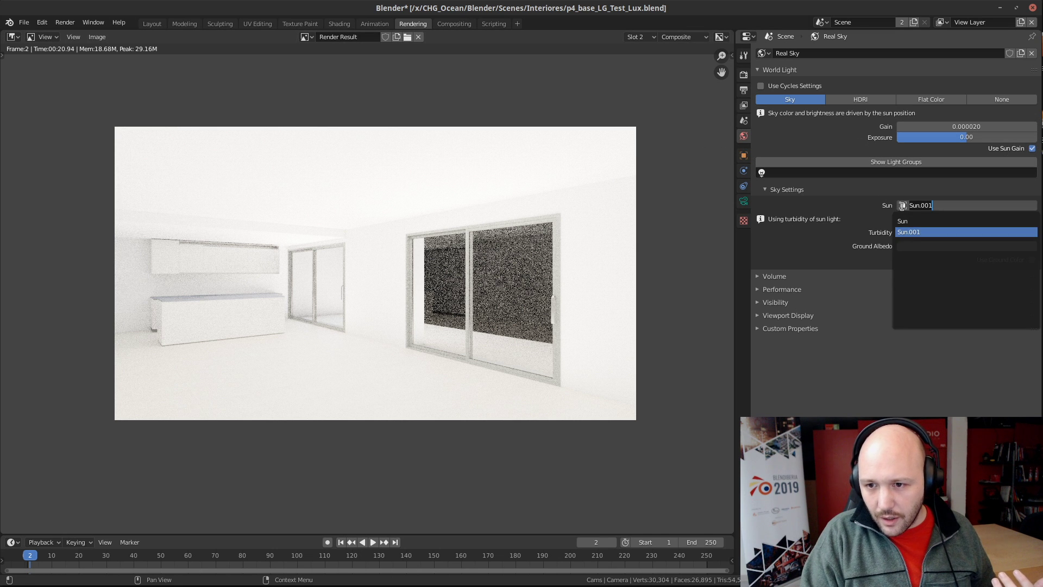
{"action": "left_click", "coordinate": [903, 221]}
{"action": "left_click", "coordinate": [152, 24]}
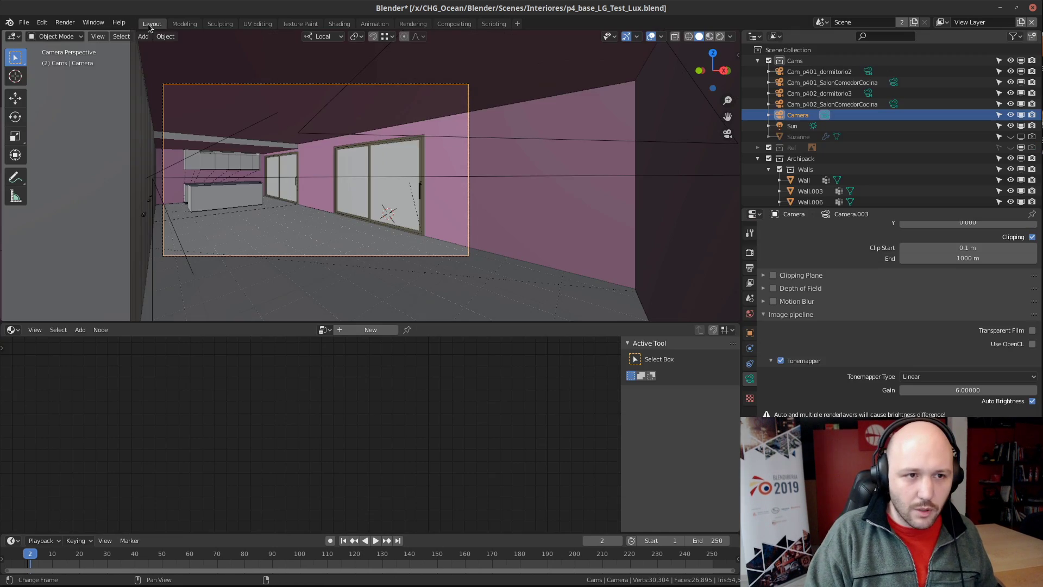
{"action": "left_click", "coordinate": [793, 126]}
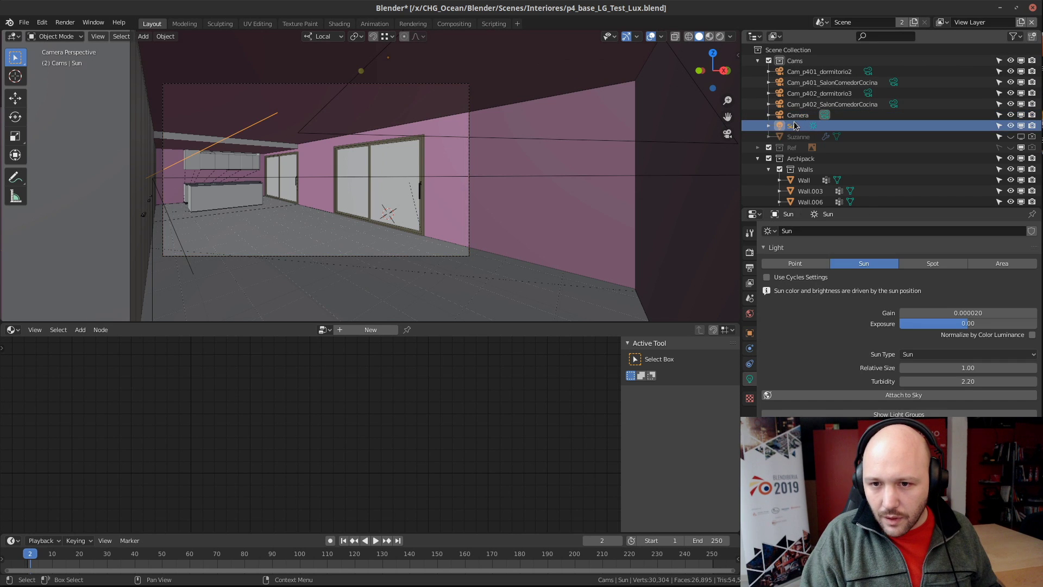
{"action": "left_click", "coordinate": [750, 314]}
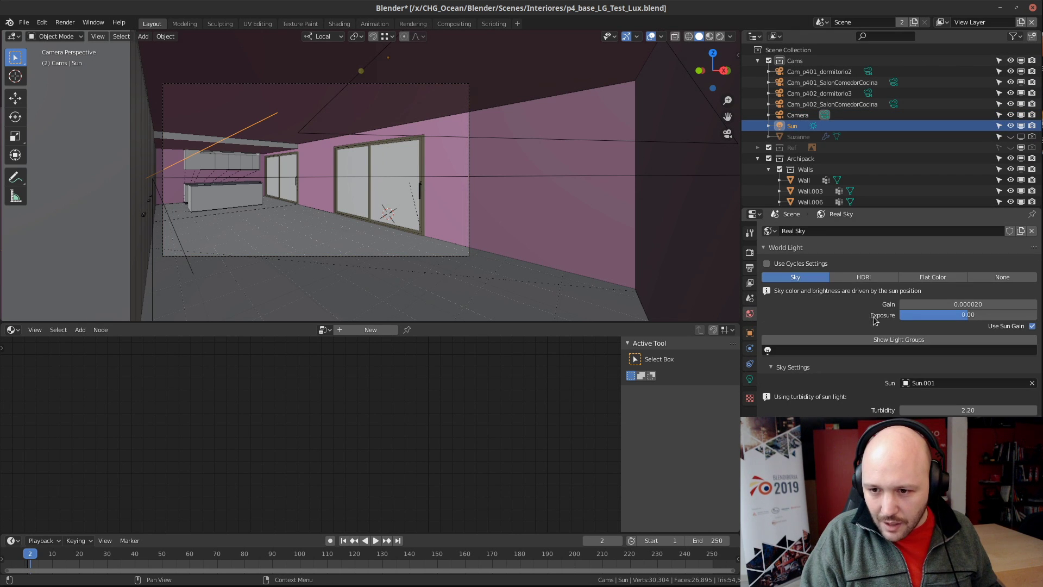
{"action": "left_click", "coordinate": [907, 382]}
{"action": "left_click", "coordinate": [910, 402]}
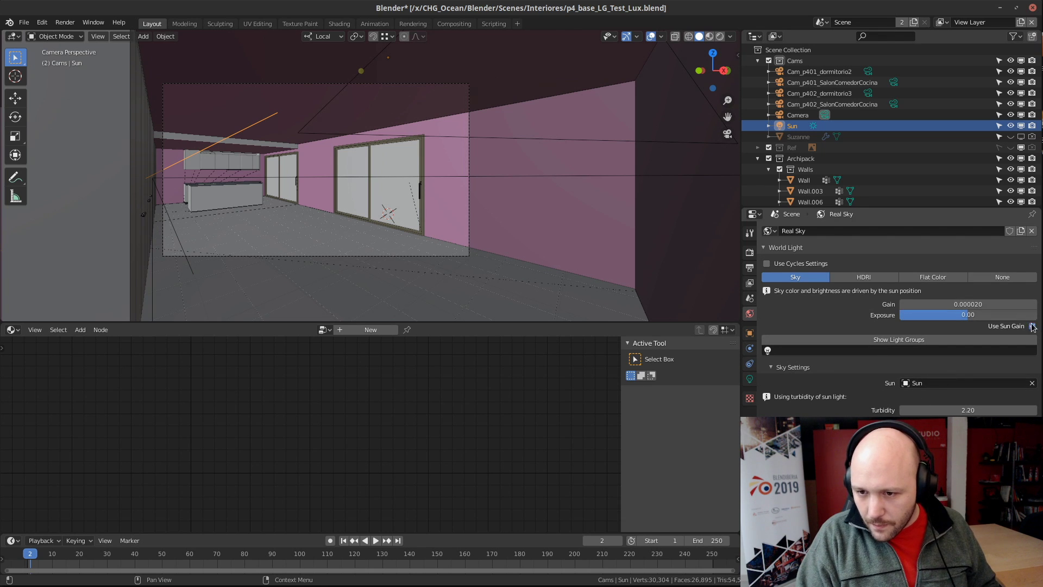
{"action": "left_click", "coordinate": [750, 380]}
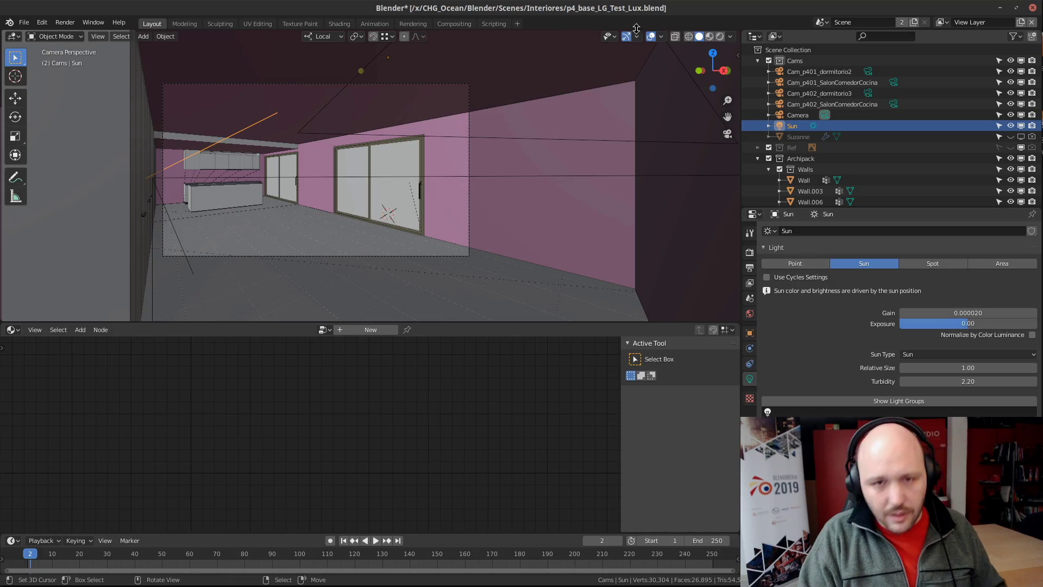
Preview the room with rendered viewport shading and set the world light's exposure to -1.00
{"action": "left_click", "coordinate": [719, 35]}
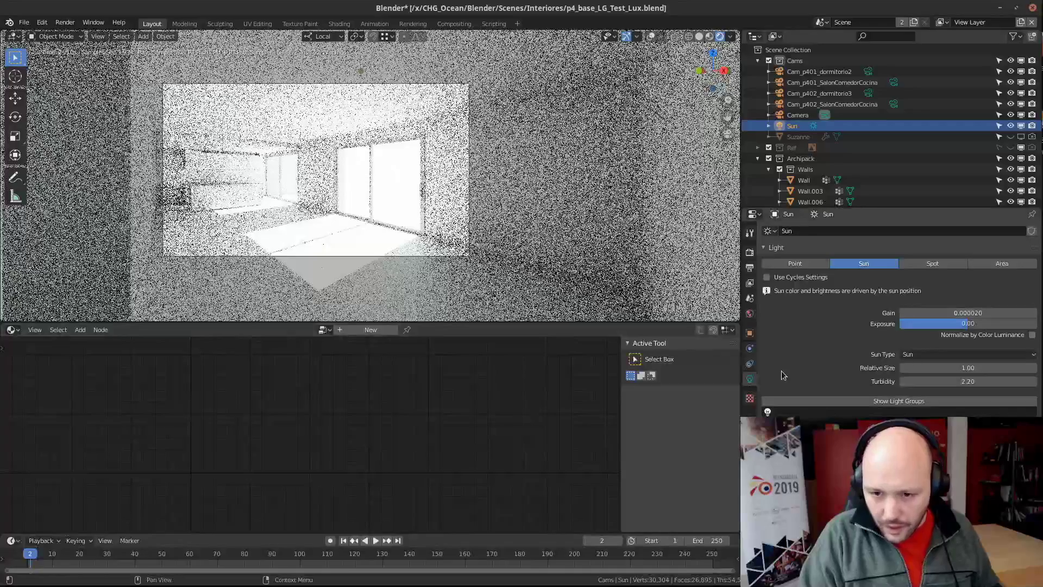
{"action": "left_click", "coordinate": [750, 313]}
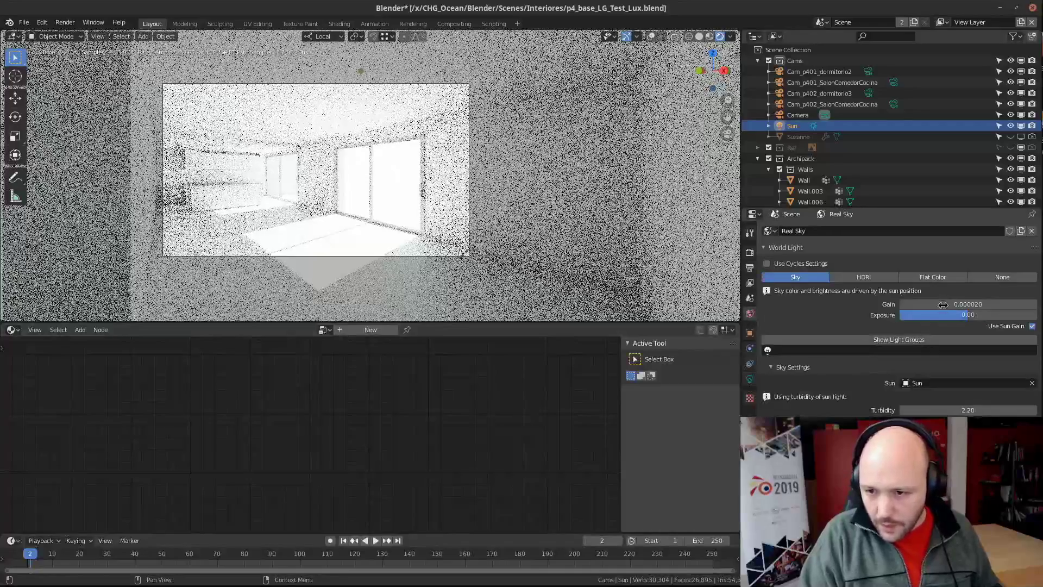
{"action": "left_click", "coordinate": [979, 314]}
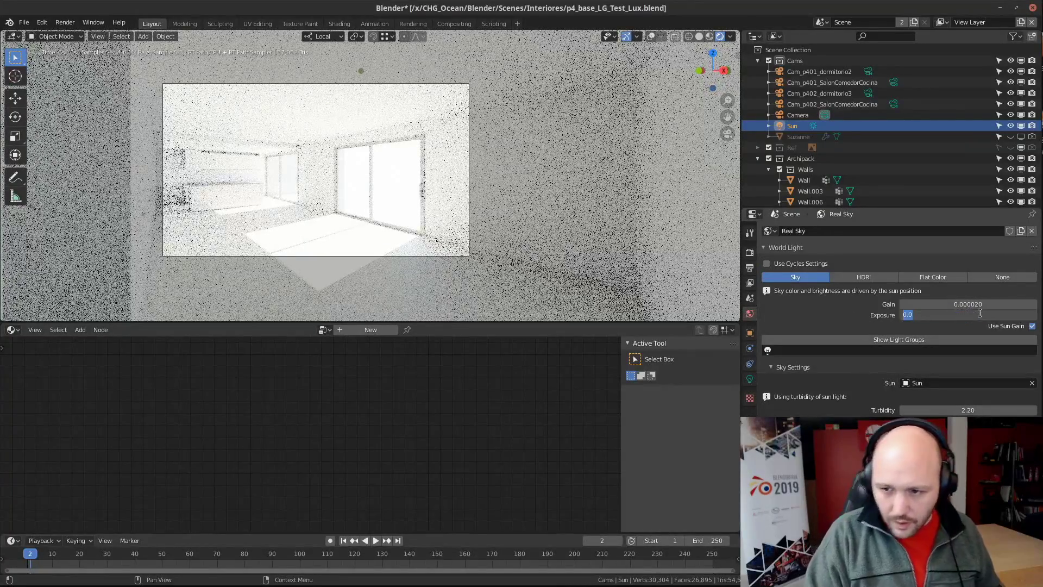
{"action": "type", "text": "1"}
{"action": "key", "text": "Return"}
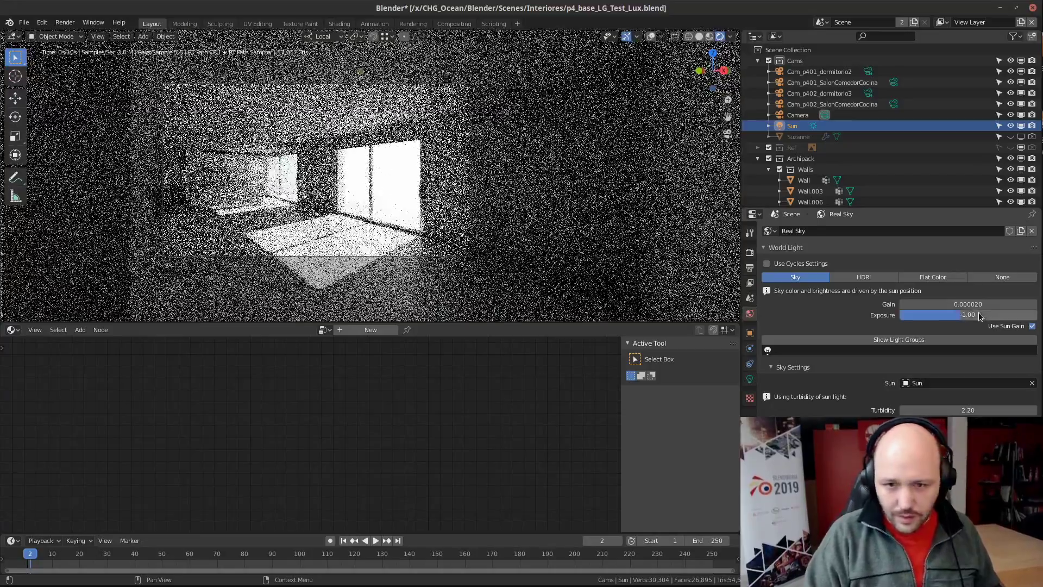
{"action": "left_click", "coordinate": [979, 316]}
{"action": "left_click", "coordinate": [829, 314]}
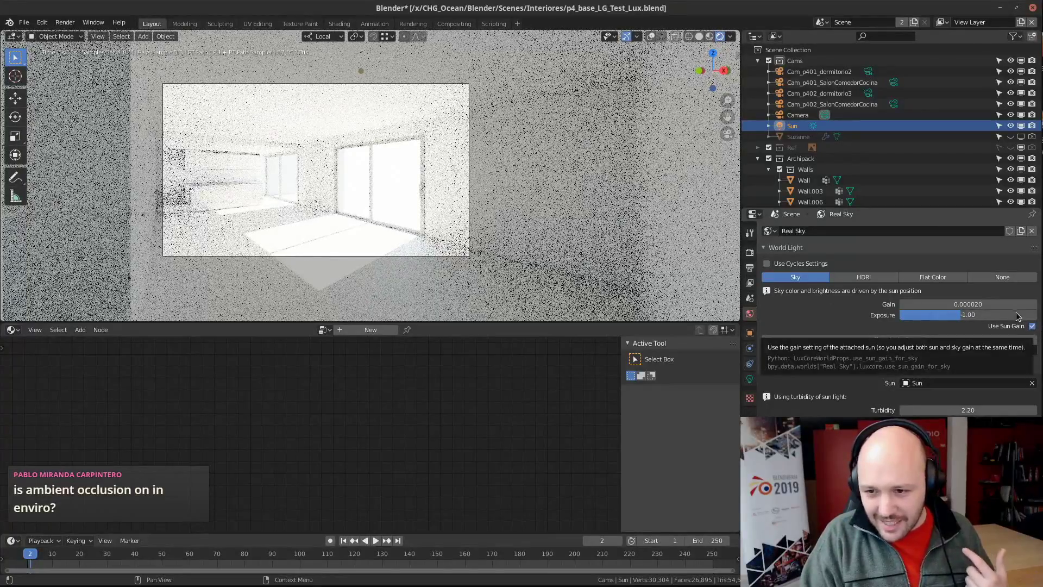
Turn off Use Sun Gain for the Real Sky world and search the outliner for "sun", clearing the filter again
{"action": "left_click", "coordinate": [1032, 326]}
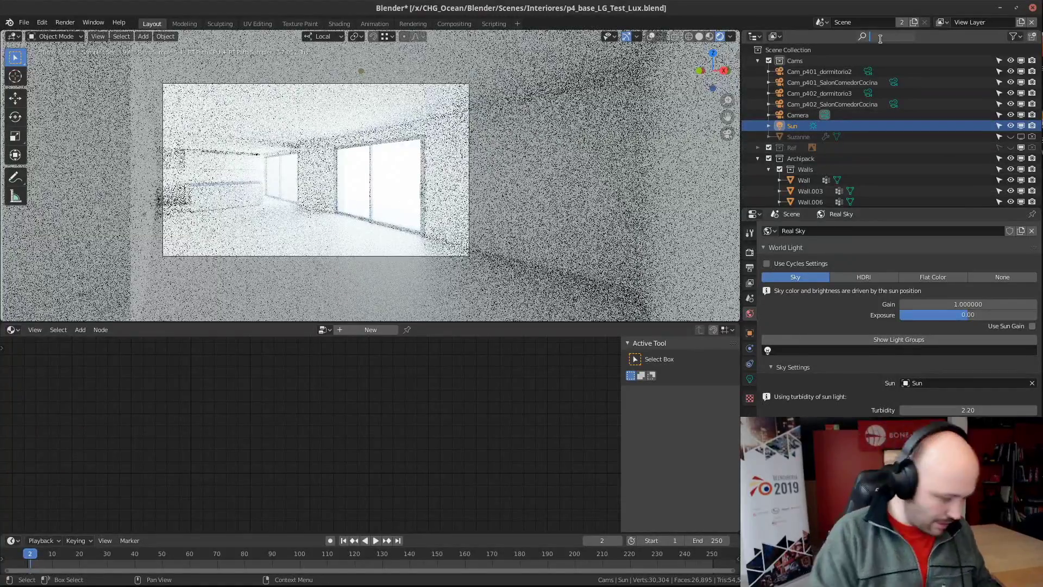
{"action": "type", "text": "sun"}
{"action": "key", "text": "BackSpace"}
{"action": "key", "text": "BackSpace"}
{"action": "key", "text": "BackSpace"}
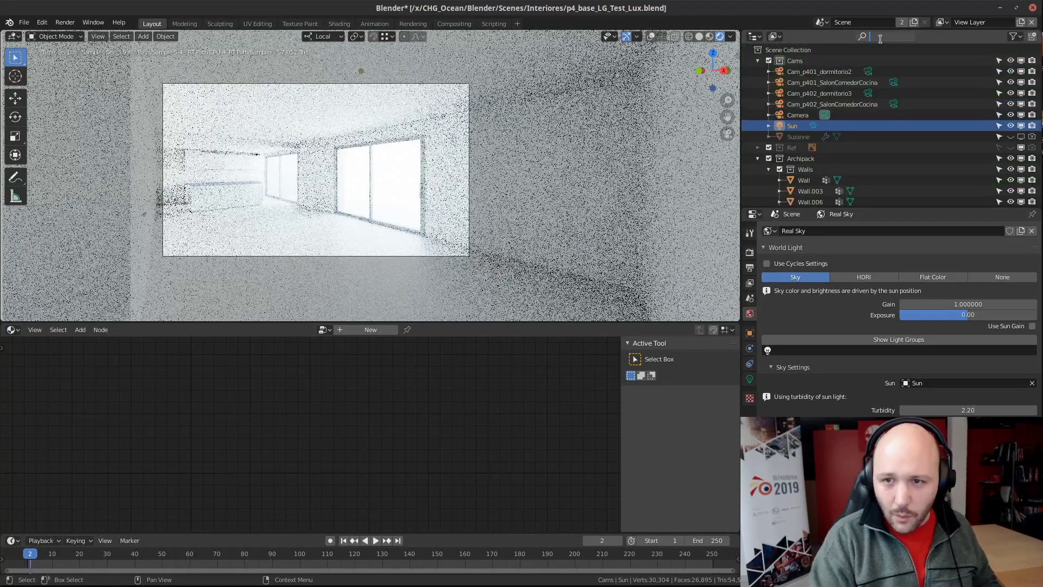
{"action": "left_click", "coordinate": [831, 290]}
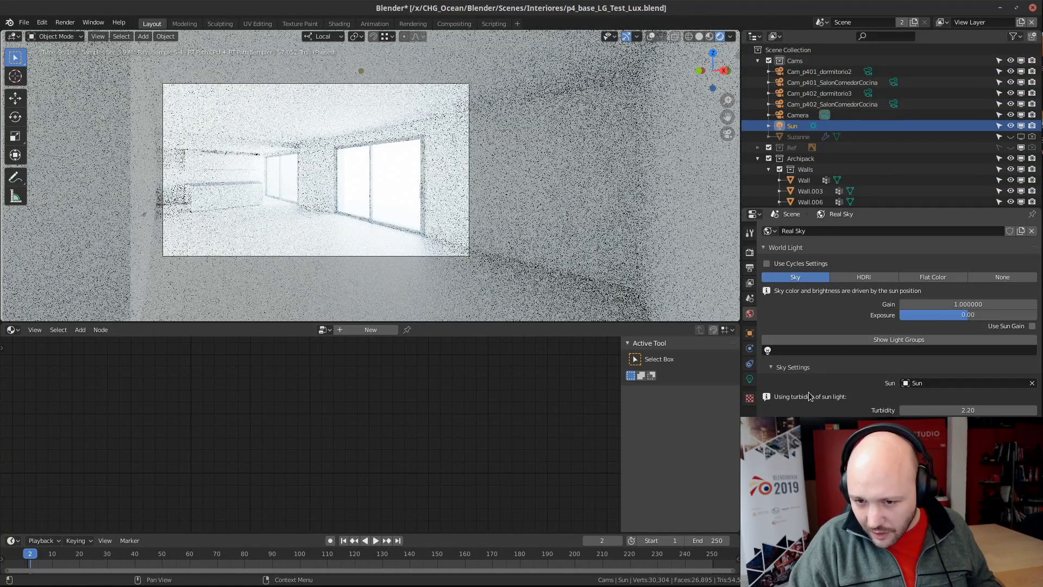
Return the viewport to solid shading and save the blend file
{"action": "left_click", "coordinate": [699, 37]}
{"action": "key", "text": "ctrl+s"}
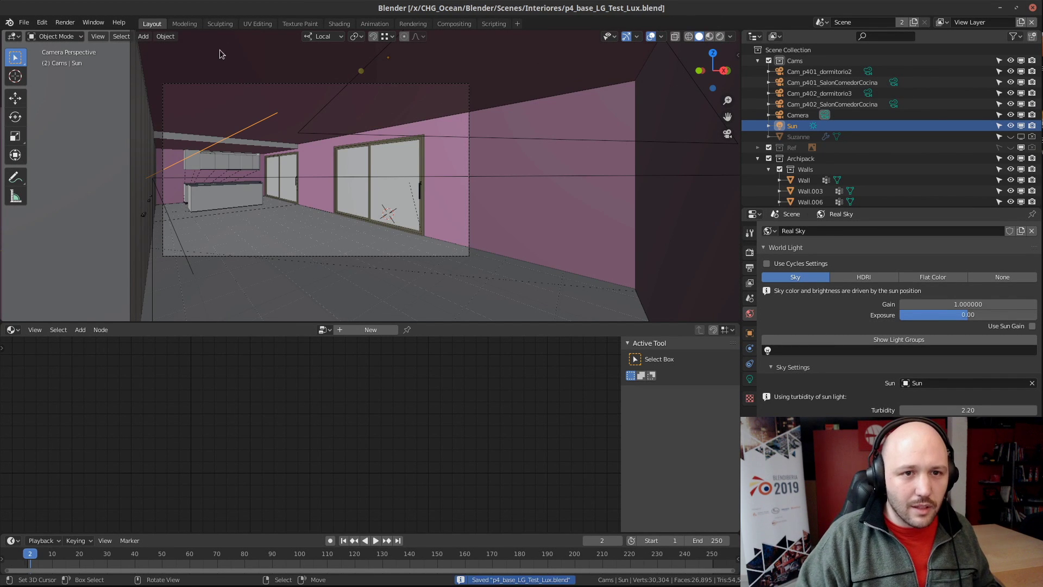
Start a new file from the General template
{"action": "left_click", "coordinate": [24, 23]}
{"action": "mouse_move", "coordinate": [44, 38]}
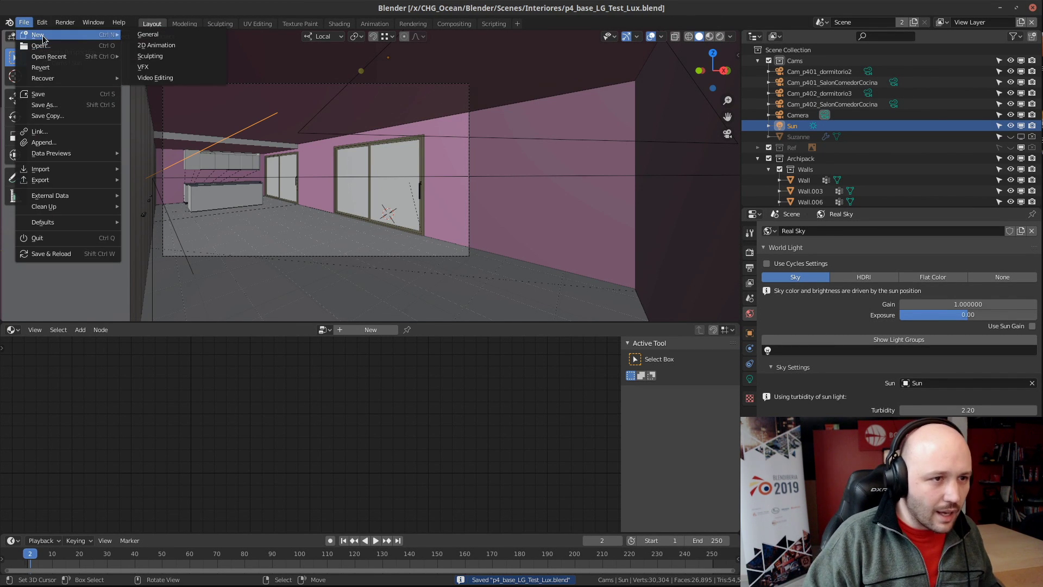
{"action": "left_click", "coordinate": [147, 35]}
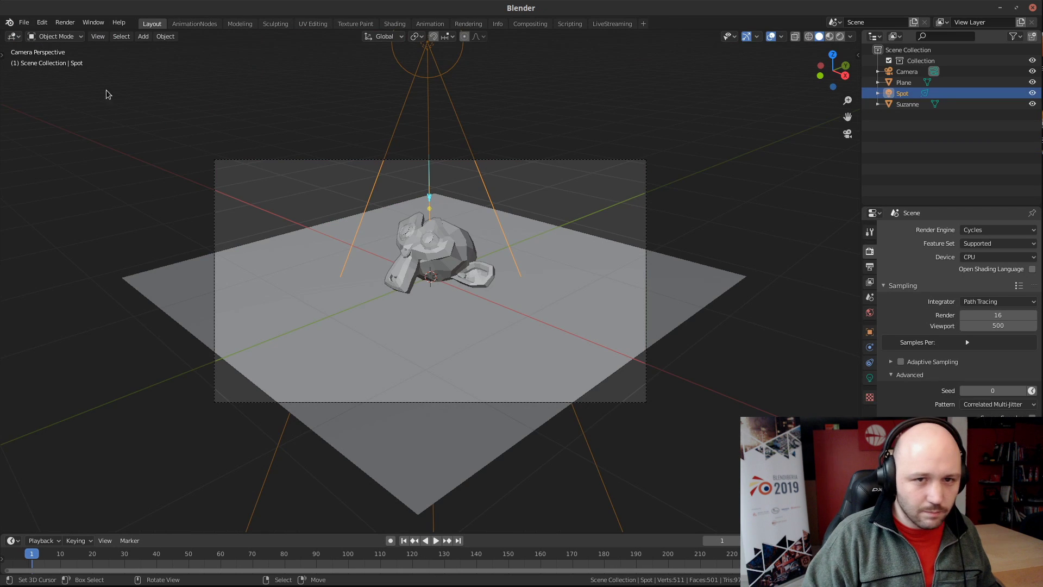
Append all collections from p4_base_LG_Test_Lux.blend in the Interiores folder into the new scene
{"action": "left_click", "coordinate": [24, 22]}
{"action": "left_click", "coordinate": [65, 143]}
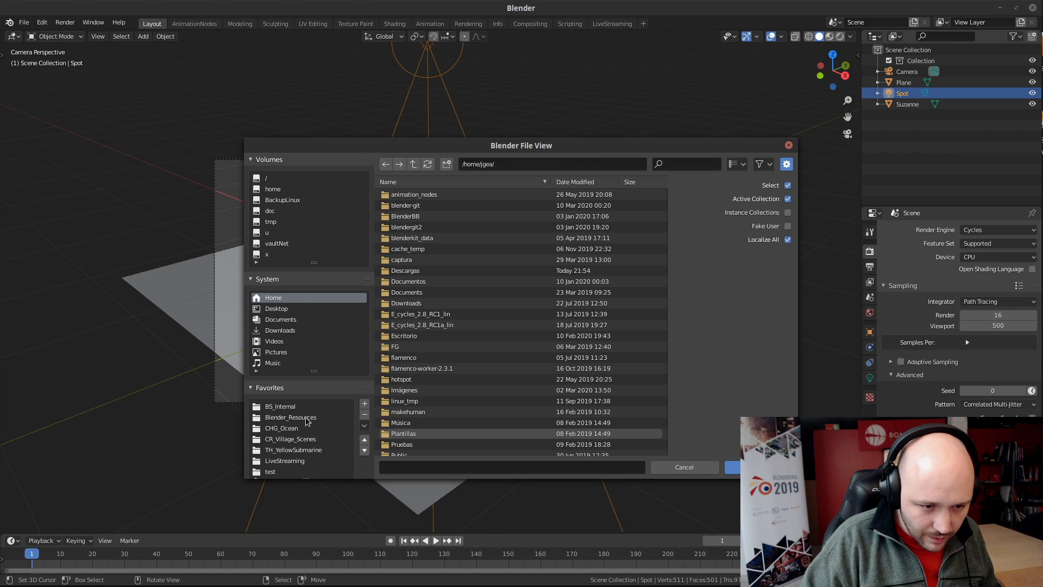
{"action": "scroll", "coordinate": [307, 424], "scroll_direction": "down", "scroll_amount": 5}
{"action": "left_click", "coordinate": [286, 409]}
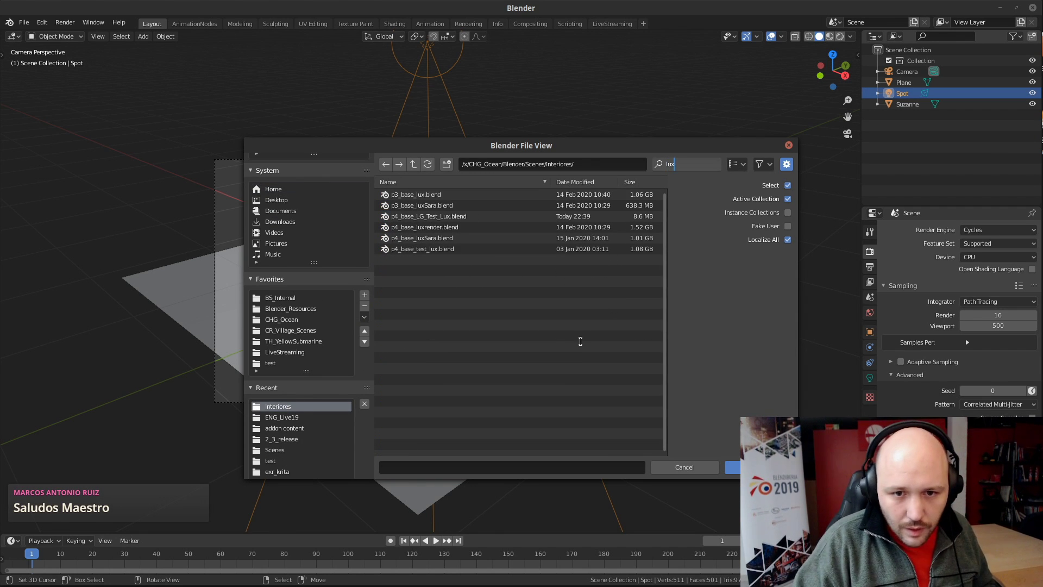
{"action": "type", "text": "lux"}
{"action": "key", "text": "Return"}
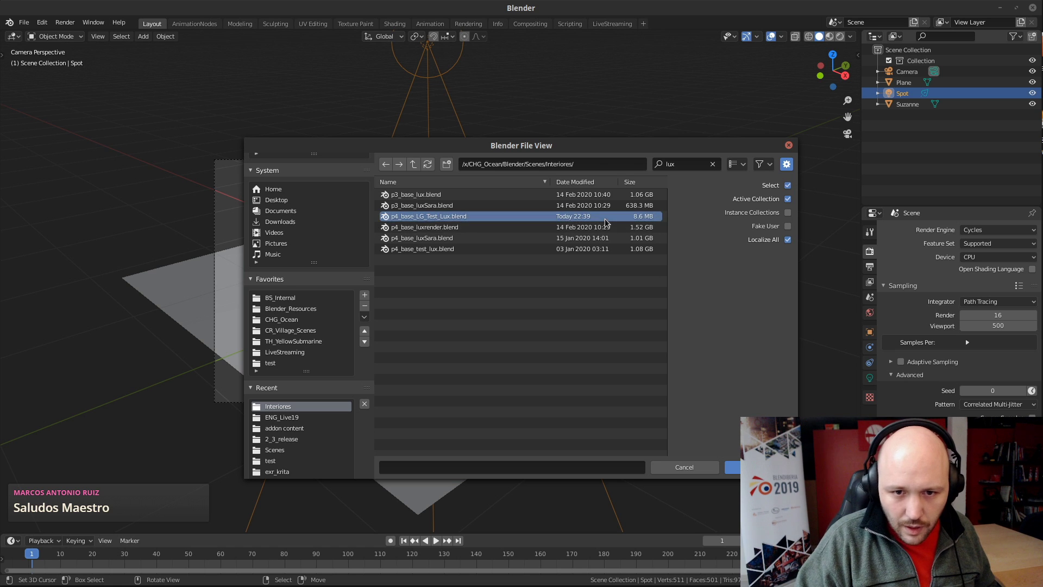
{"action": "double_click", "coordinate": [546, 216]}
{"action": "double_click", "coordinate": [429, 216]}
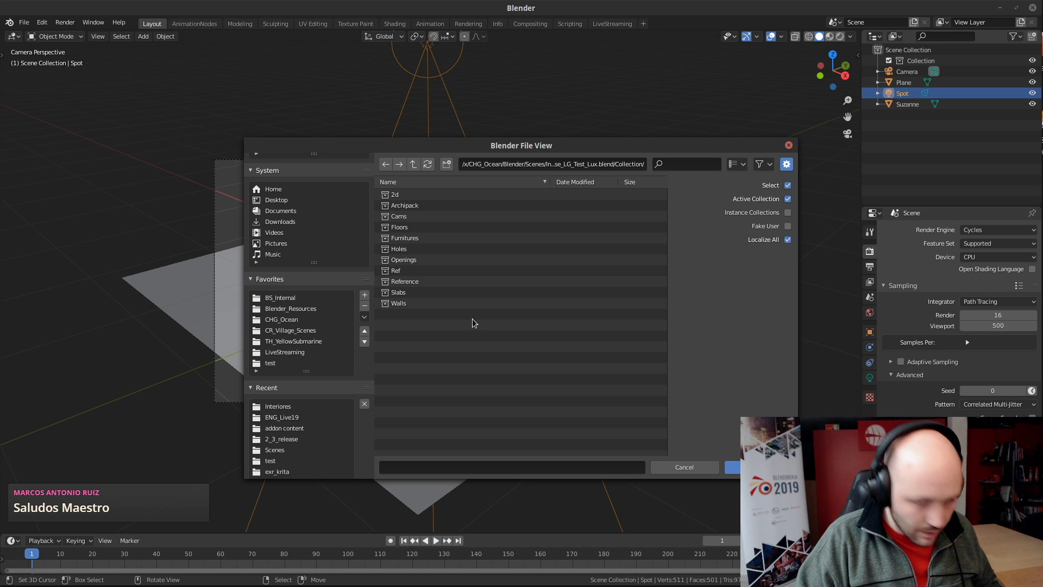
{"action": "key", "text": "a"}
{"action": "key", "text": "Return"}
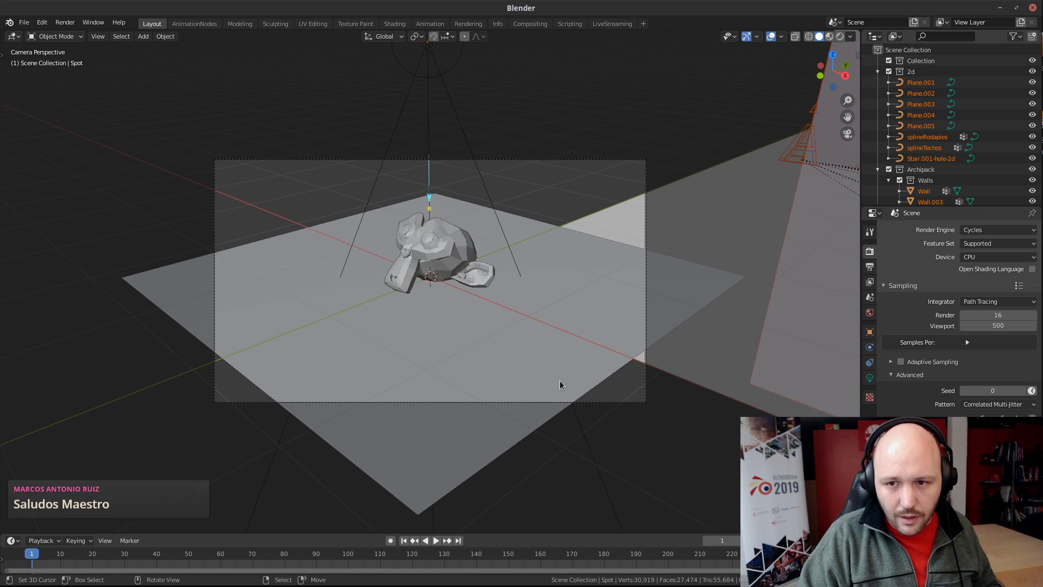
Delete the template's ground plane, Suzanne monkey head and spot light from the scene
{"action": "left_click", "coordinate": [437, 326]}
{"action": "key", "text": "x"}
{"action": "right_click", "coordinate": [445, 316]}
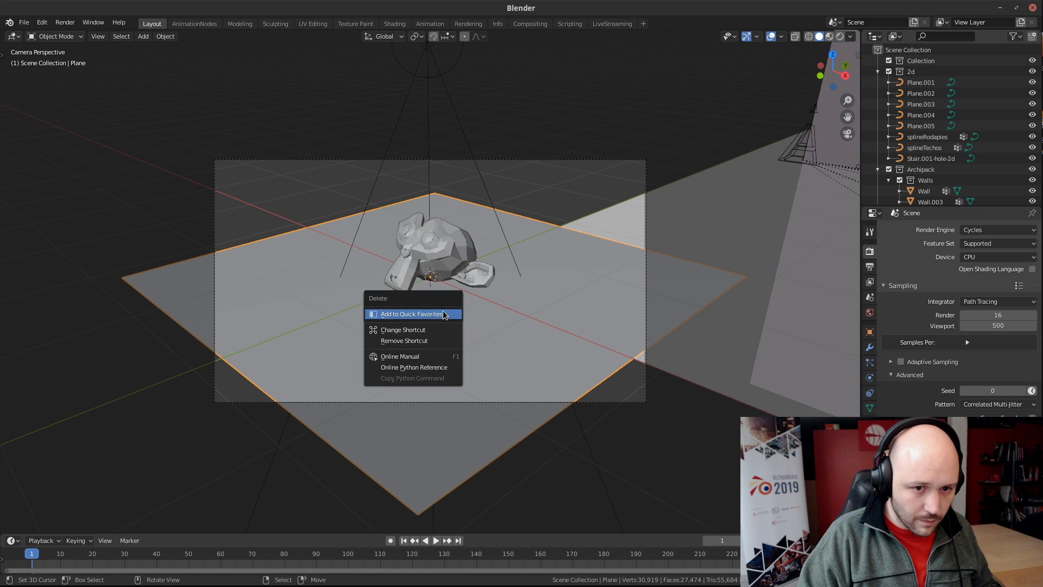
{"action": "left_click", "coordinate": [443, 233]}
{"action": "key", "text": "x"}
{"action": "left_click", "coordinate": [444, 235]}
{"action": "right_click", "coordinate": [443, 254]}
{"action": "key", "text": "x"}
{"action": "left_click", "coordinate": [443, 253]}
{"action": "right_click", "coordinate": [433, 81]}
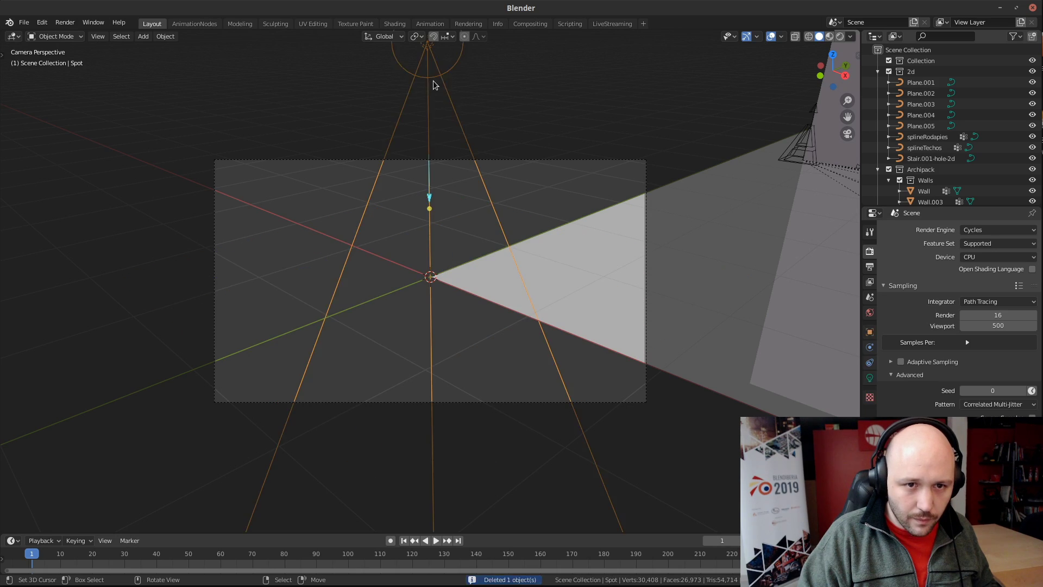
{"action": "key", "text": "x"}
{"action": "left_click", "coordinate": [433, 81]}
Leave the camera view and filter the outliner by "cam" to list the scene's cameras
{"action": "key", "text": "KP_0"}
{"action": "scroll", "coordinate": [443, 98], "scroll_direction": "down", "scroll_amount": 10}
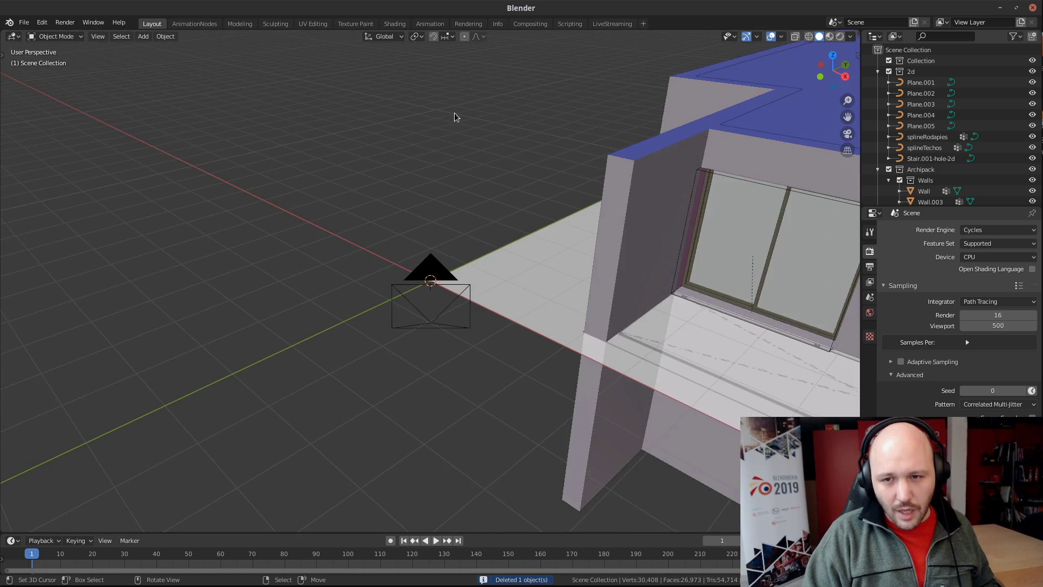
{"action": "middle_click_drag", "start_coordinate": [626, 310], "coordinate": [386, 250], "text": "shift"}
{"action": "scroll", "coordinate": [385, 272], "scroll_direction": "down", "scroll_amount": 2}
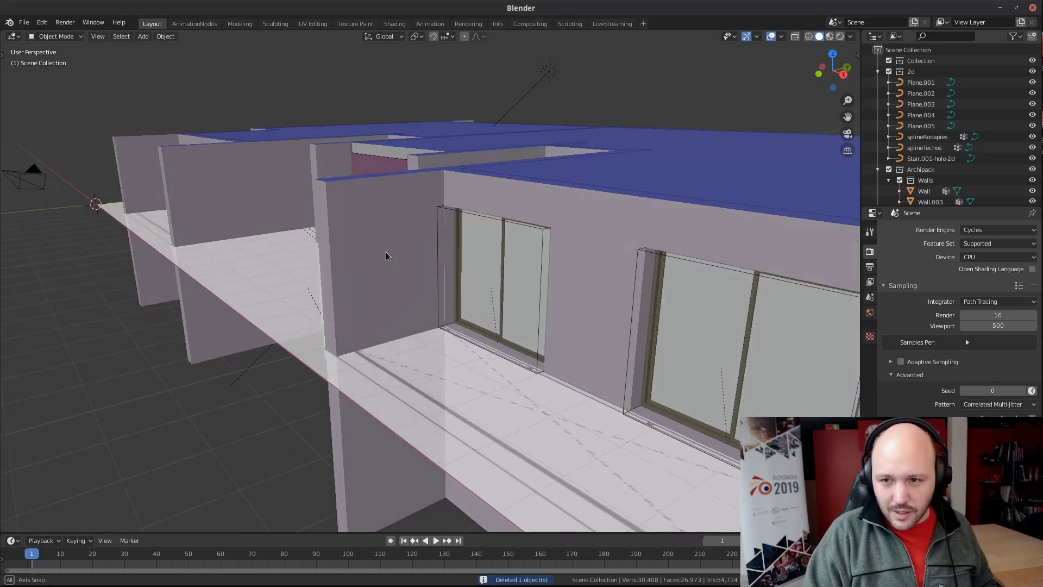
{"action": "scroll", "coordinate": [386, 250], "scroll_direction": "down", "scroll_amount": 2}
{"action": "left_click", "coordinate": [945, 38]}
{"action": "type", "text": "ca"}
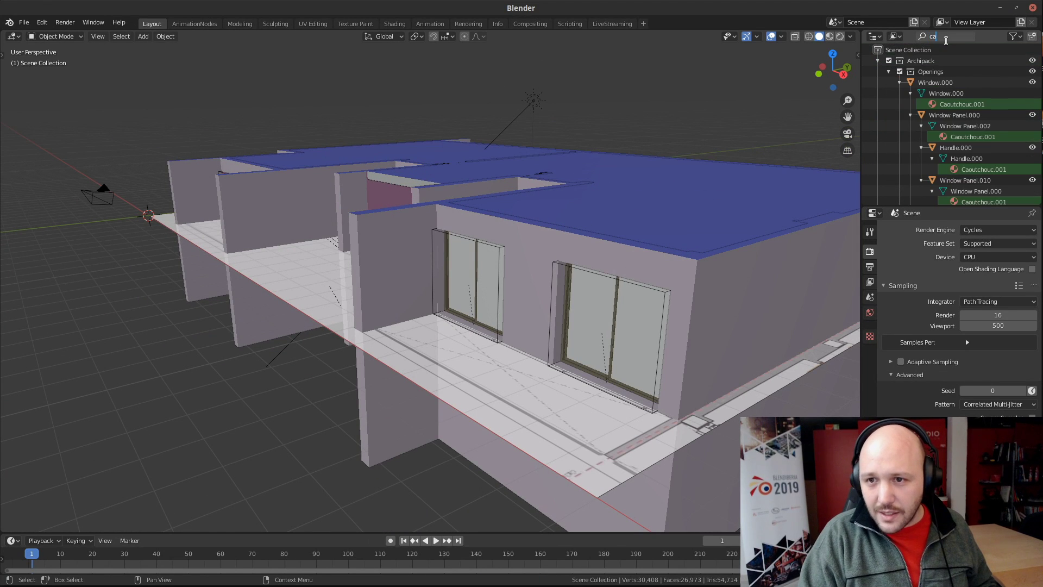
{"action": "type", "text": "m"}
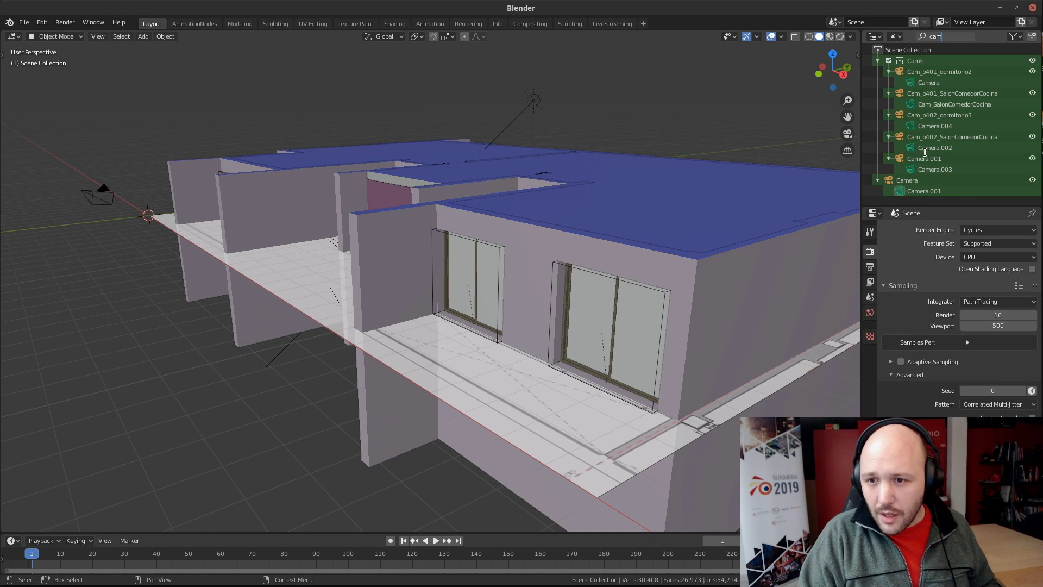
Check which camera the scene uses and delete the template's own Camera outside the Cams collection
{"action": "left_click", "coordinate": [922, 195]}
{"action": "left_click", "coordinate": [914, 181]}
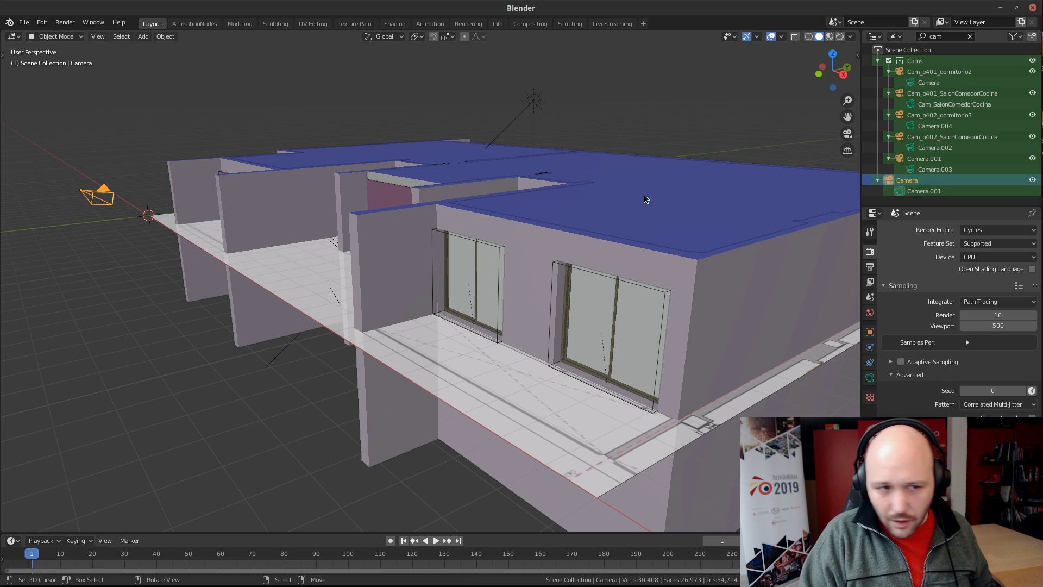
{"action": "left_click", "coordinate": [869, 297]}
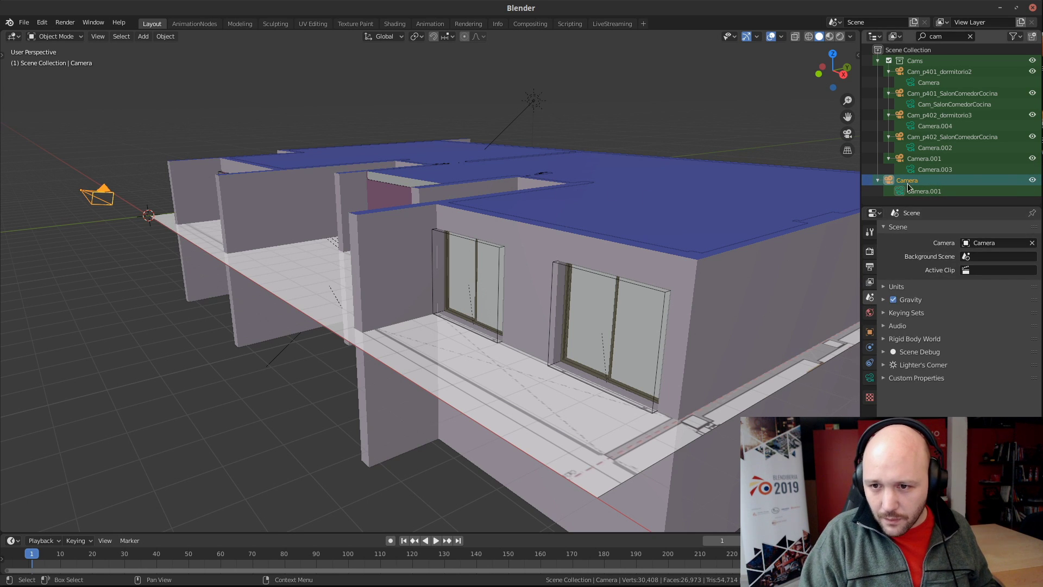
{"action": "left_click_drag", "start_coordinate": [907, 181], "coordinate": [986, 244]}
{"action": "key", "text": "KP_0"}
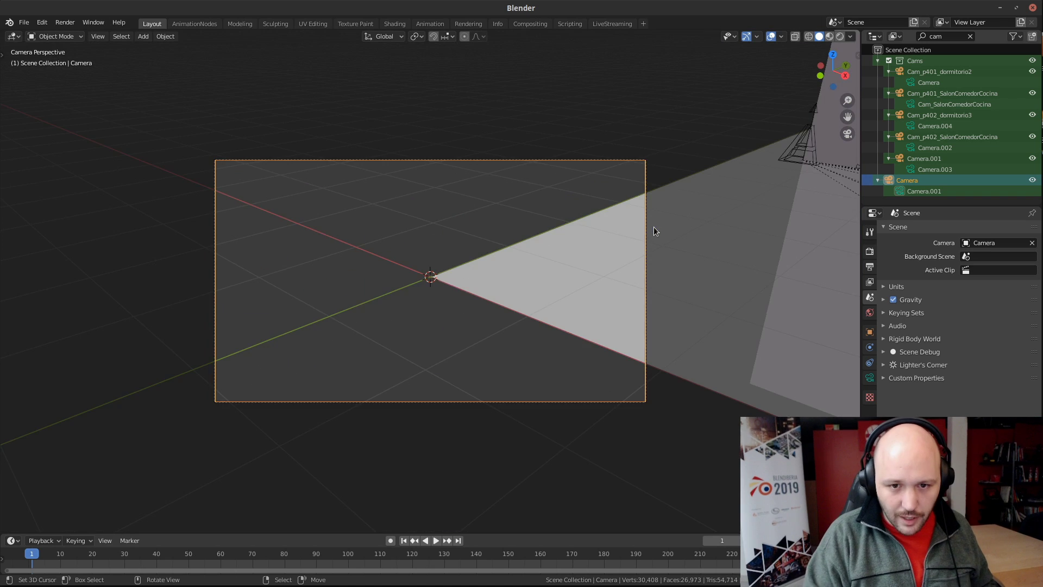
{"action": "key", "text": "x"}
{"action": "left_click", "coordinate": [540, 148]}
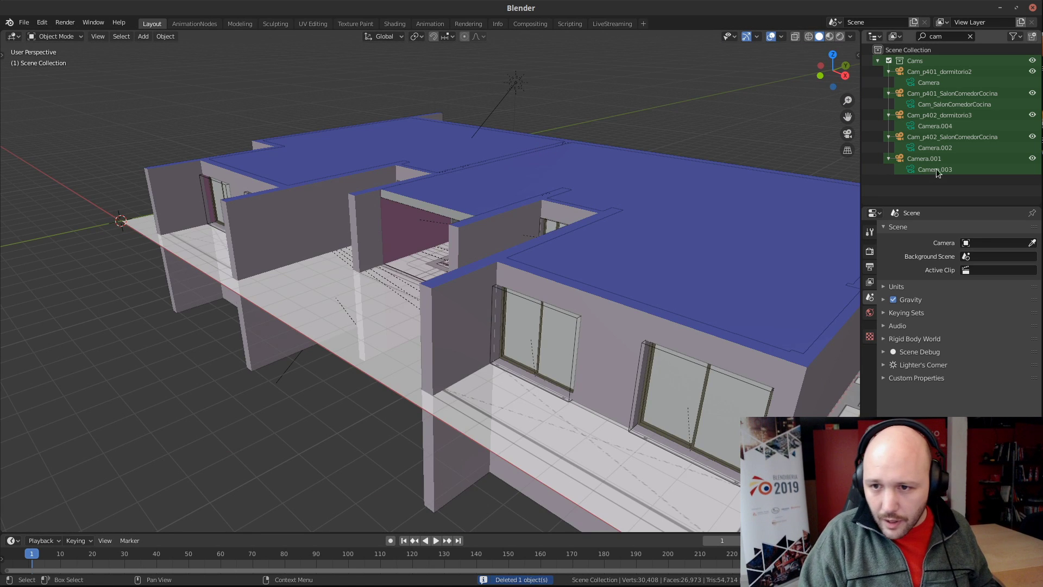
Make Camera.001 the scene camera, look through it and switch the render engine to LuxCore
{"action": "left_click_drag", "start_coordinate": [924, 158], "coordinate": [986, 245]}
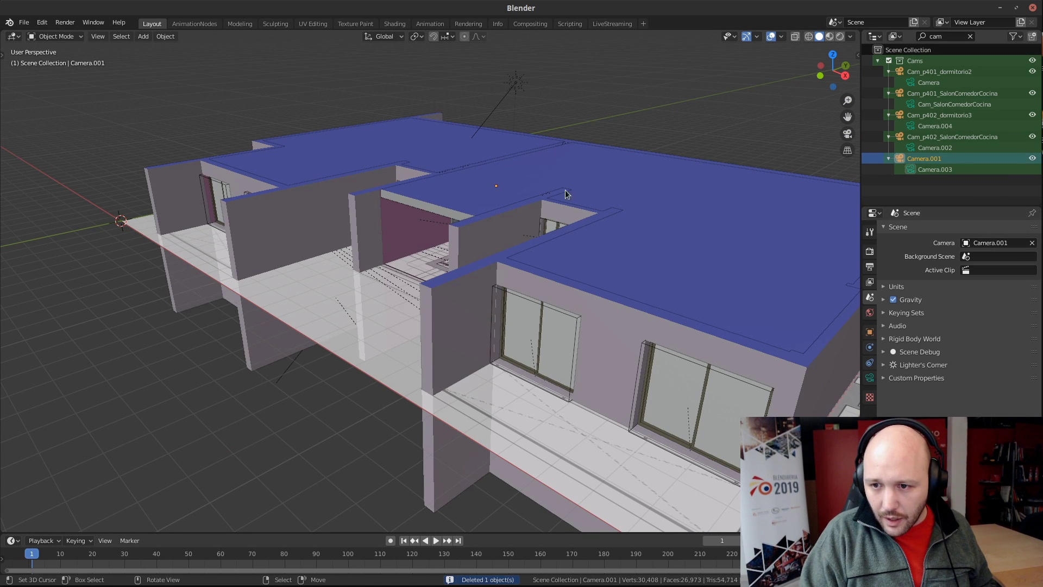
{"action": "key", "text": "KP_0"}
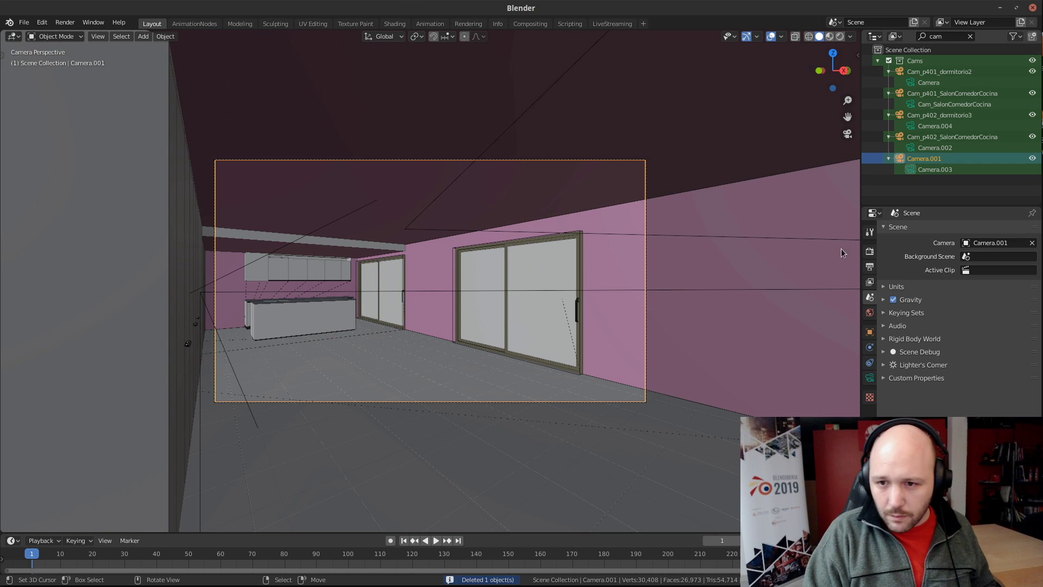
{"action": "left_click", "coordinate": [870, 251]}
{"action": "left_click", "coordinate": [972, 229]}
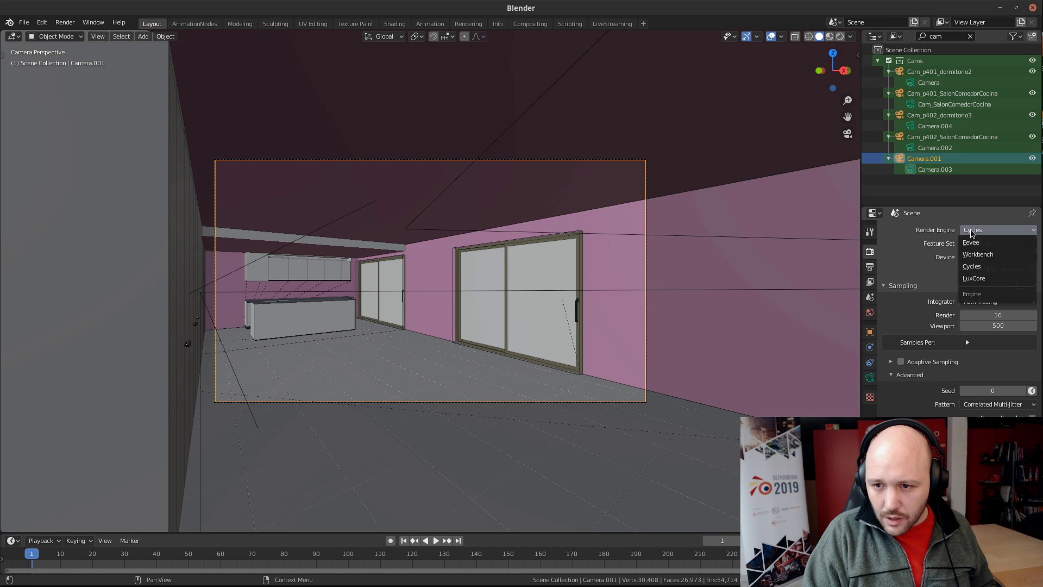
{"action": "left_click", "coordinate": [973, 278]}
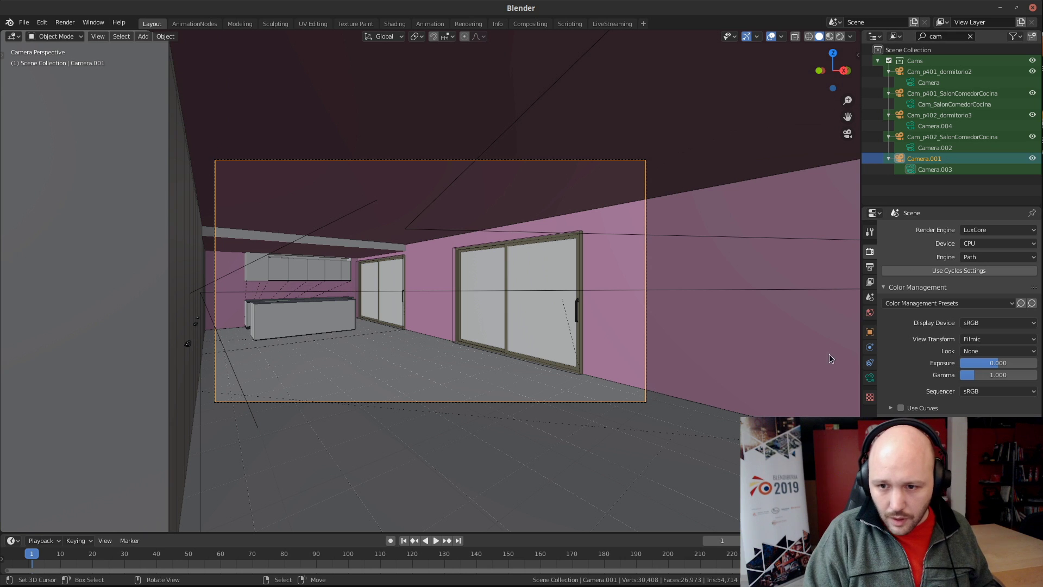
Assign the Sun light as the sun of the world's sky and set the world light's exposure to 0
{"action": "left_click", "coordinate": [870, 313]}
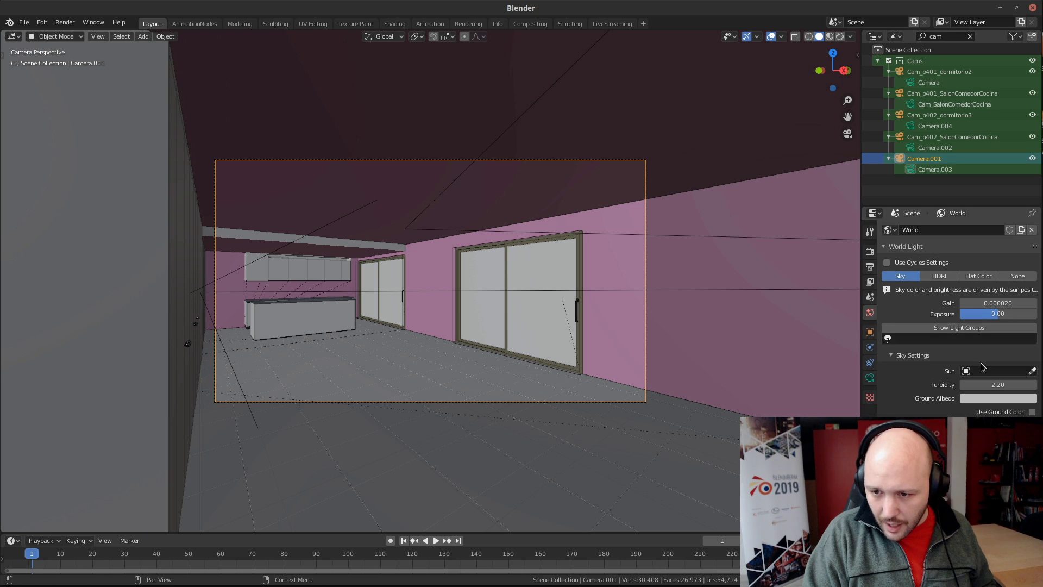
{"action": "left_click", "coordinate": [981, 370]}
{"action": "left_click", "coordinate": [948, 385]}
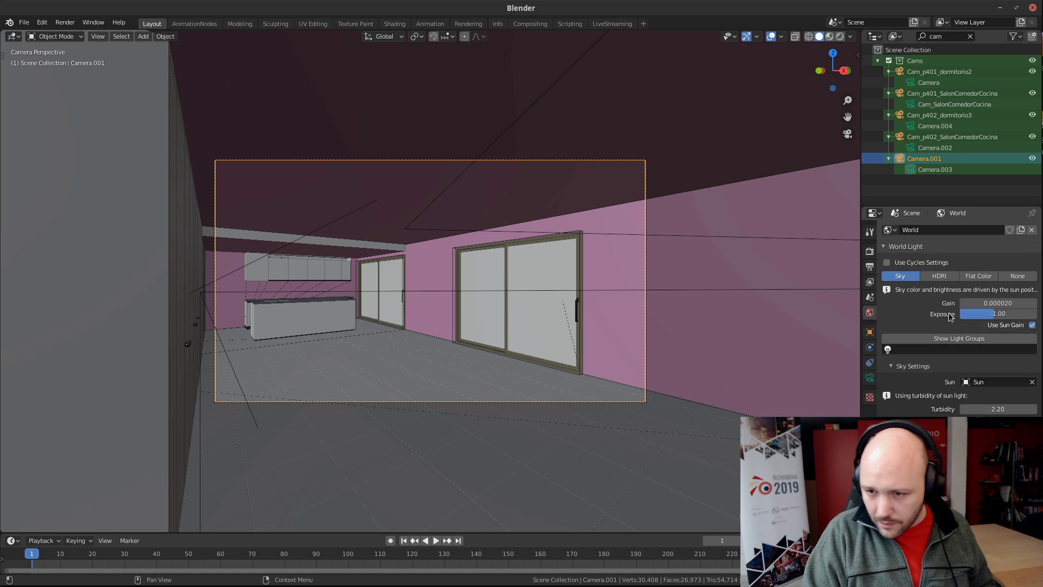
{"action": "type", "text": "0"}
{"action": "key", "text": "Return"}
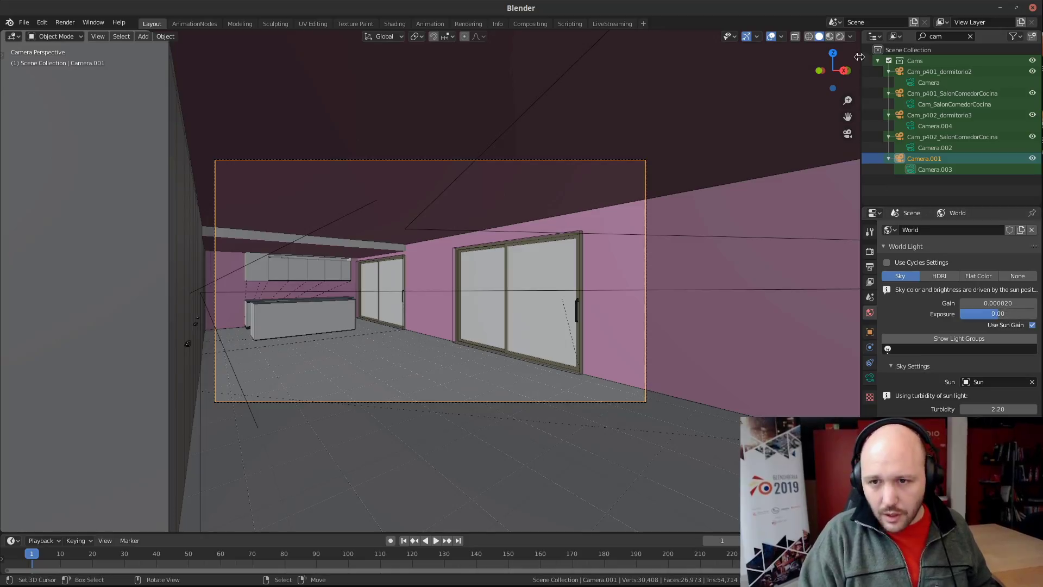
Preview the room in rendered shading, inspect the camera's image pipeline settings and return to solid shading
{"action": "left_click", "coordinate": [840, 37]}
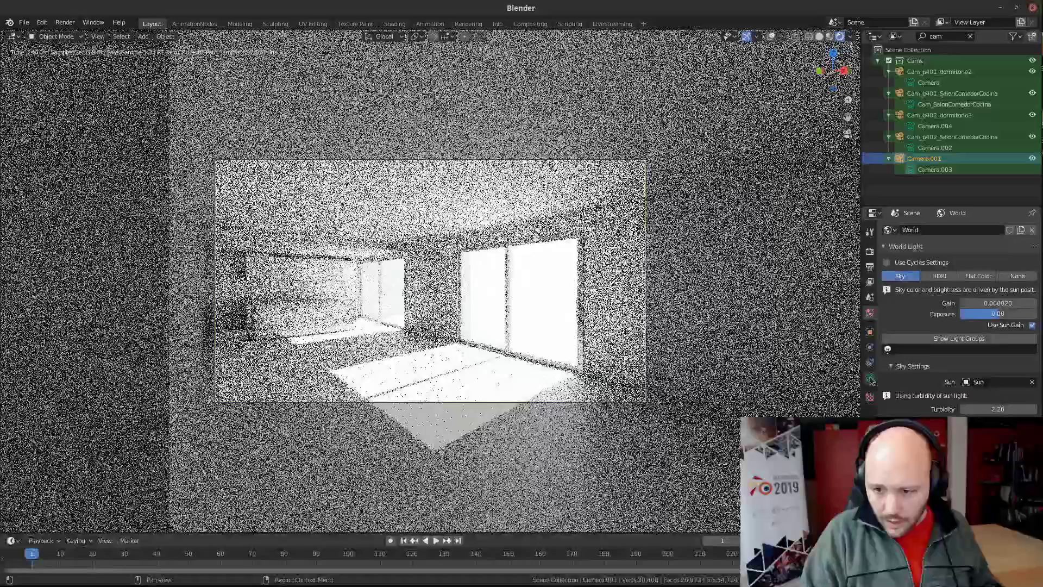
{"action": "left_click", "coordinate": [870, 377]}
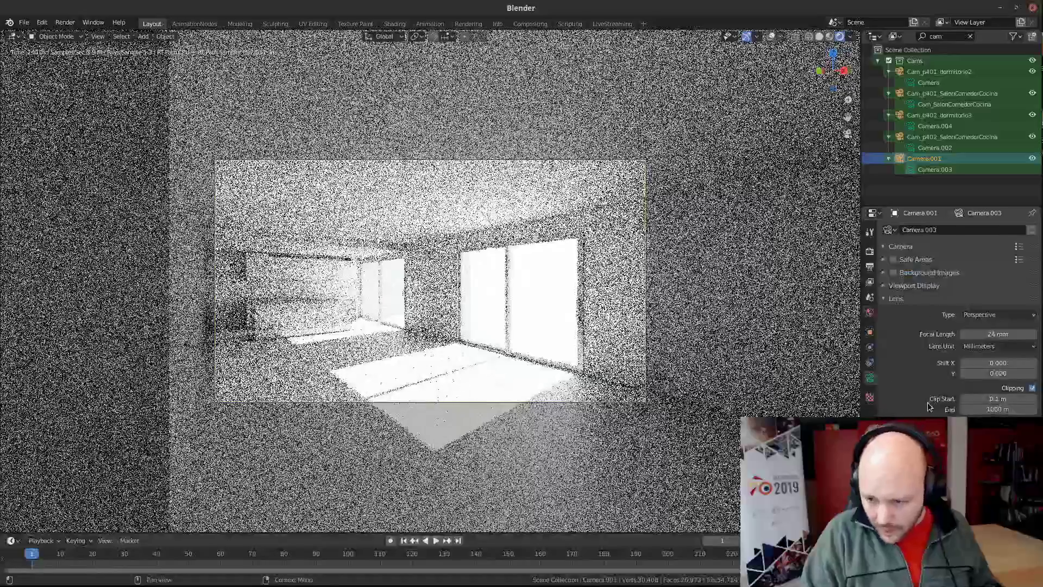
{"action": "scroll", "coordinate": [928, 402], "scroll_direction": "down", "scroll_amount": 5}
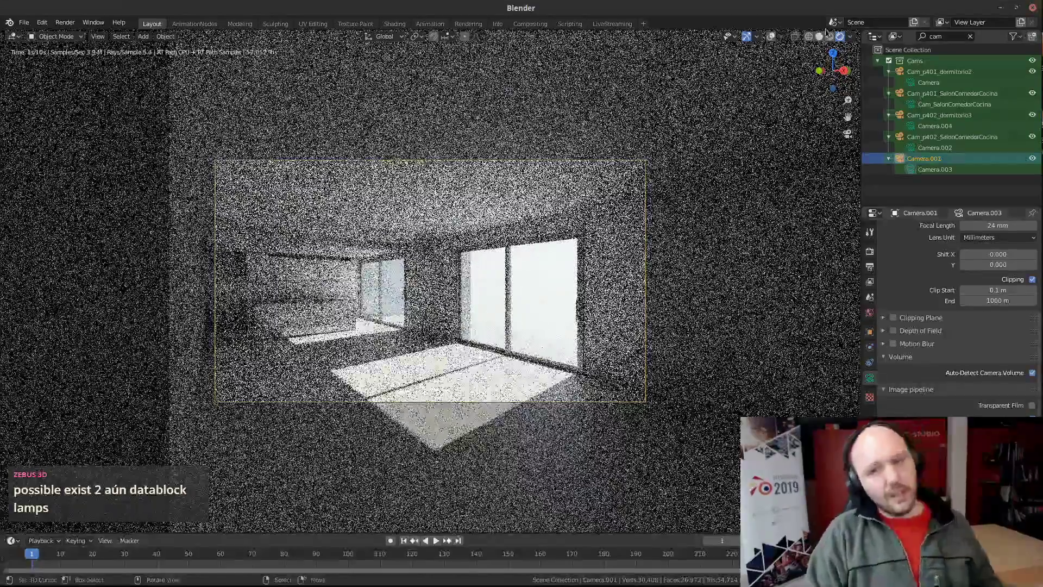
{"action": "left_click", "coordinate": [819, 37]}
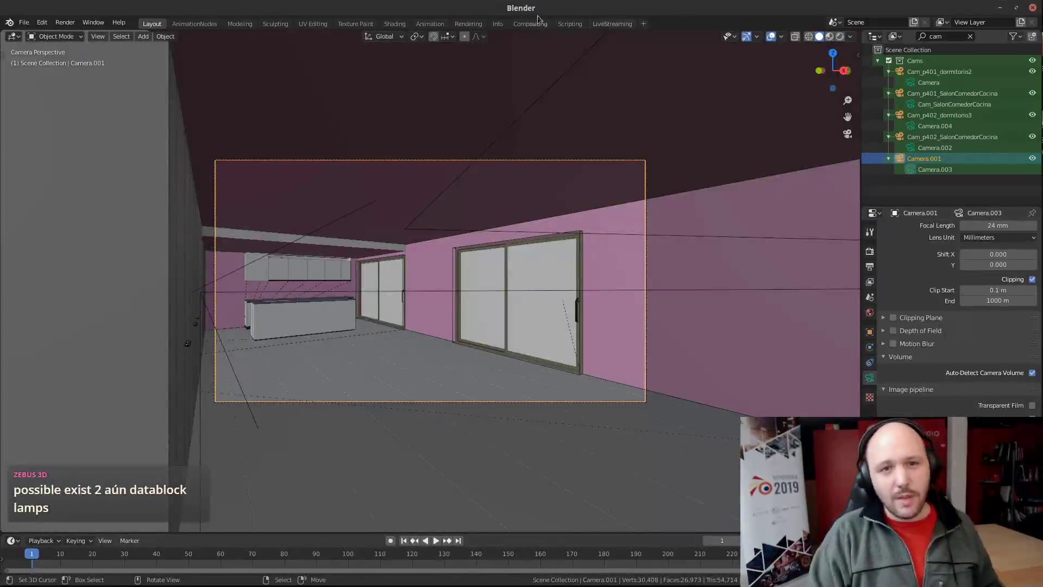
In the Rendering workspace, enable LuxCore halt conditions with a 15-second time limit and set the output resolution to 50%
{"action": "left_click", "coordinate": [468, 24]}
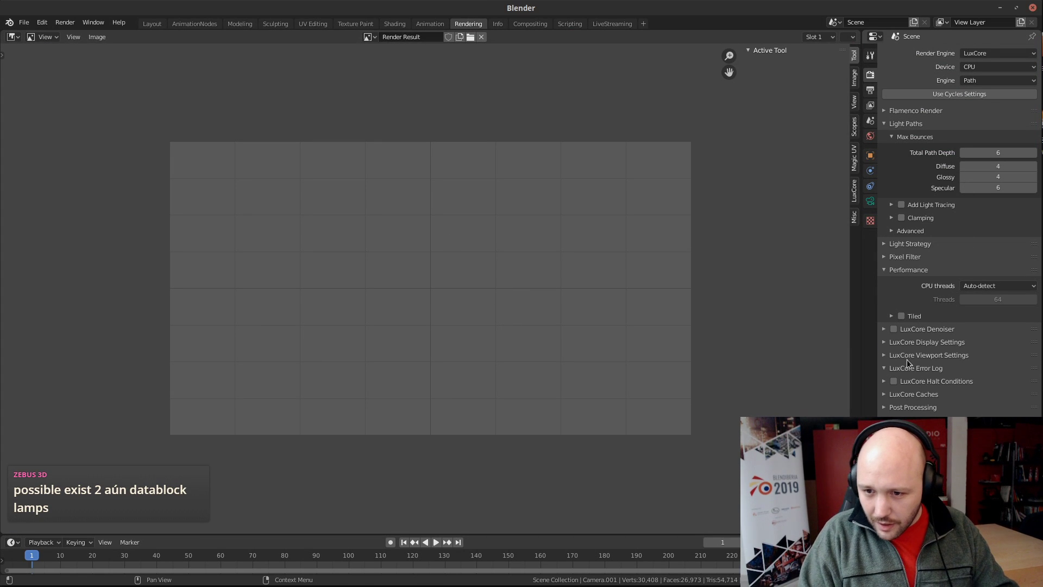
{"action": "left_click", "coordinate": [884, 382]}
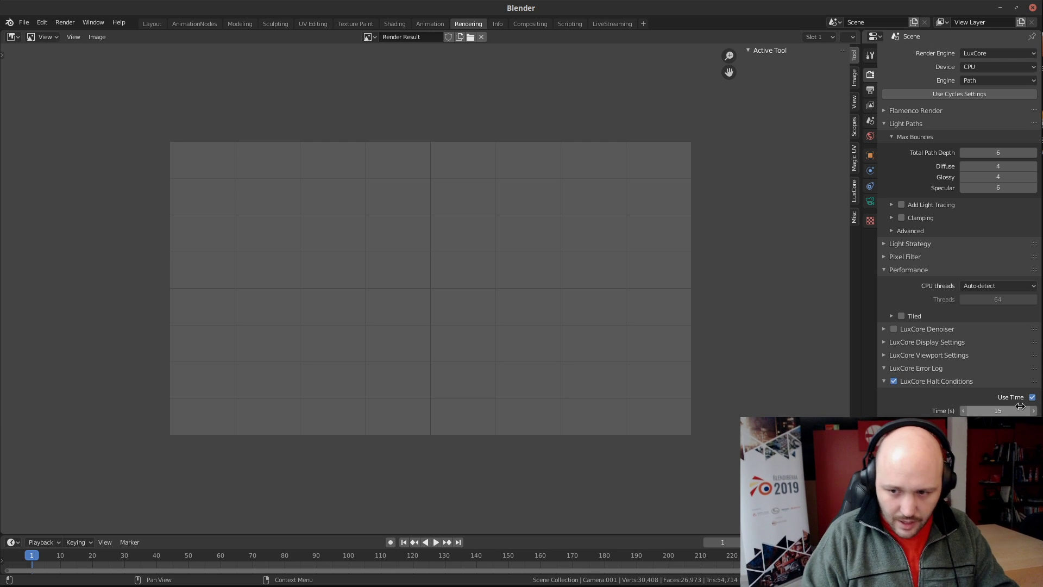
{"action": "left_click", "coordinate": [871, 90]}
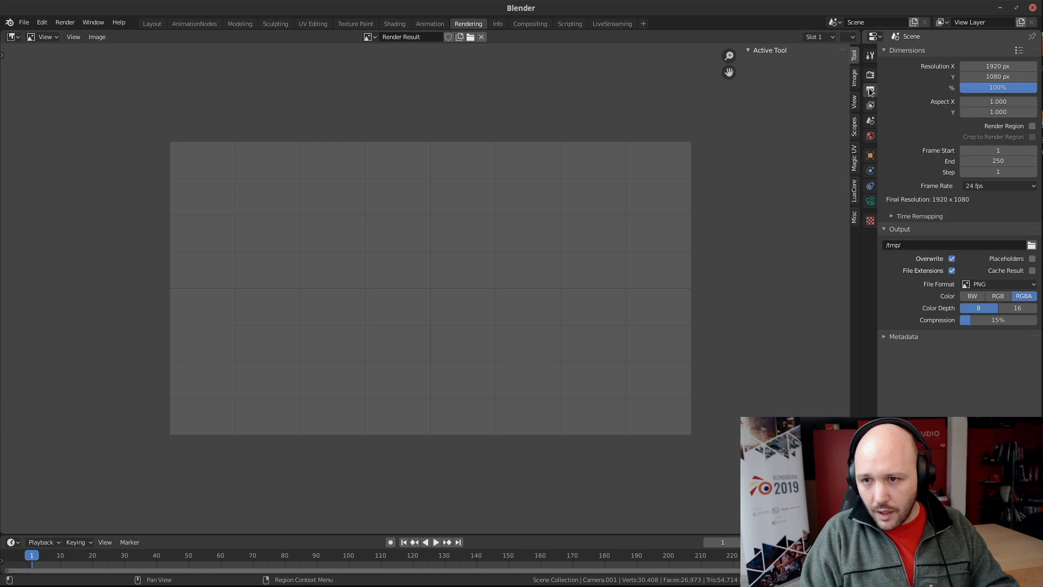
{"action": "type", "text": "50"}
{"action": "key", "text": "Return"}
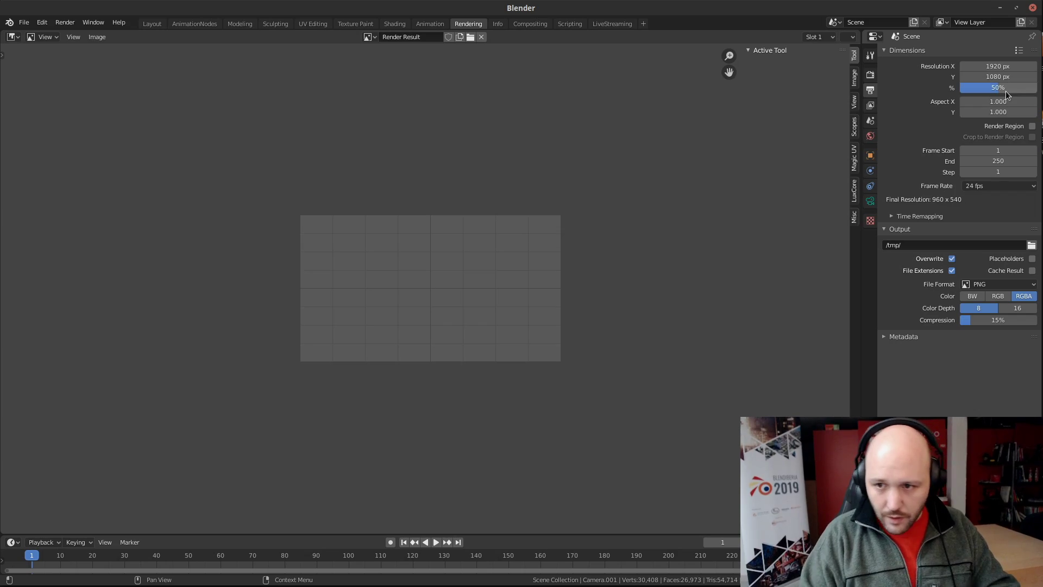
Render the apartment interior as a still image with LuxCore
{"action": "left_click", "coordinate": [870, 74]}
{"action": "scroll", "coordinate": [456, 242], "scroll_direction": "up", "scroll_amount": 3}
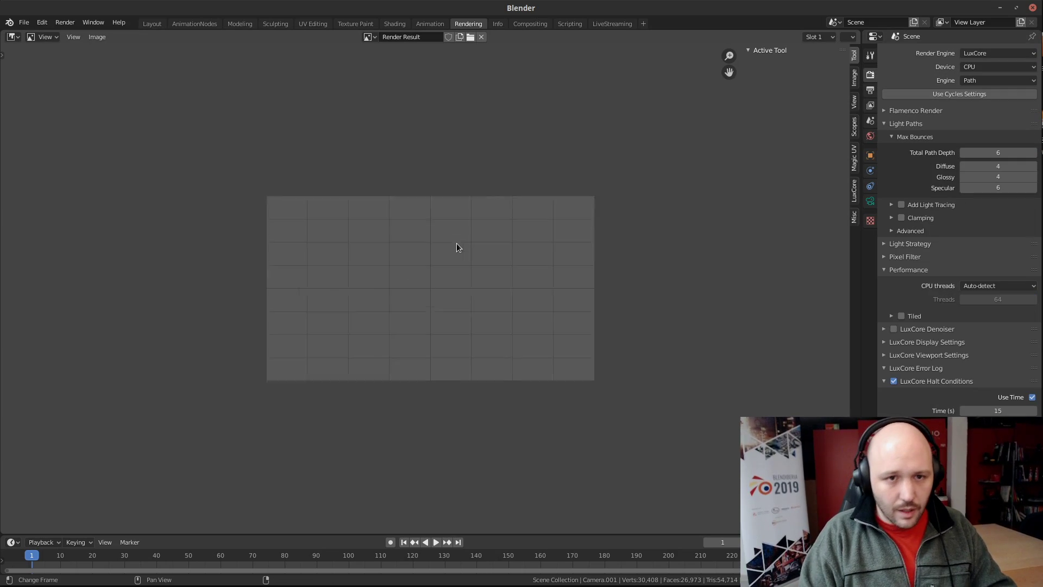
{"action": "key", "text": "F12"}
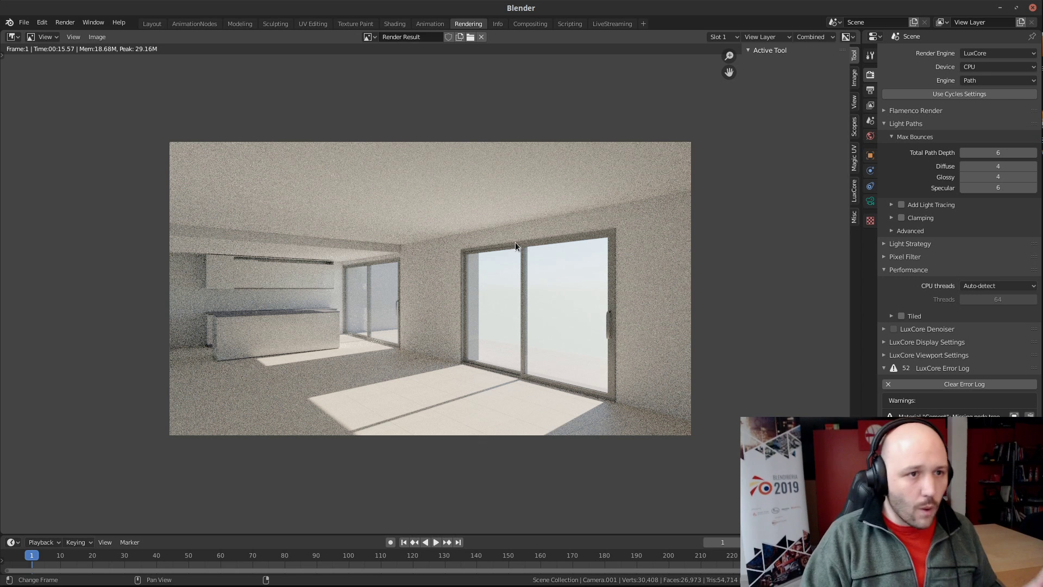
Return to the LiveStreaming workspace, view the room through the camera and select the large window's sliding glass panel nearest the camera
{"action": "left_click", "coordinate": [612, 24]}
{"action": "key", "text": "KP_0"}
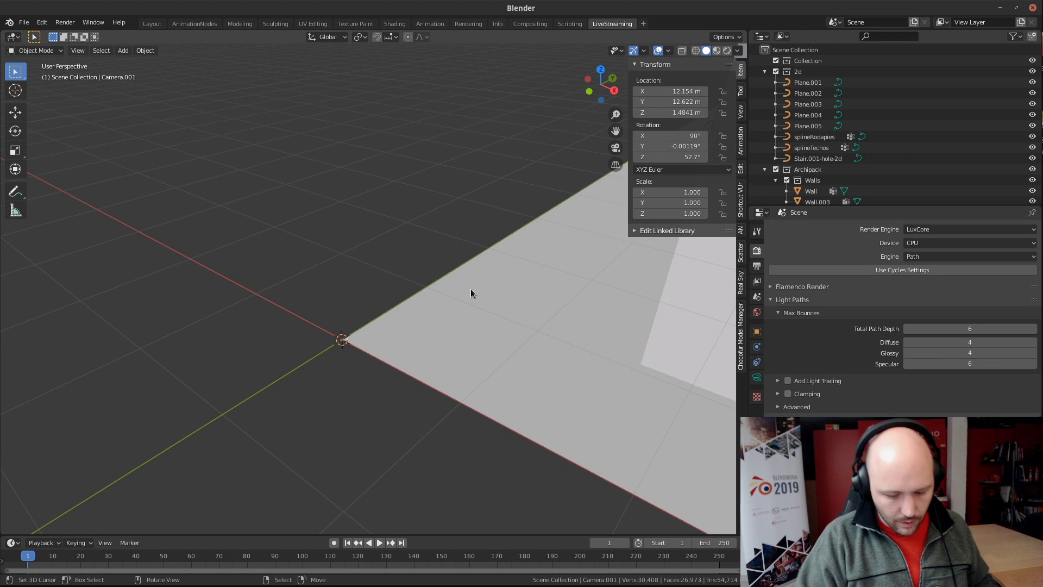
{"action": "left_click", "coordinate": [466, 291]}
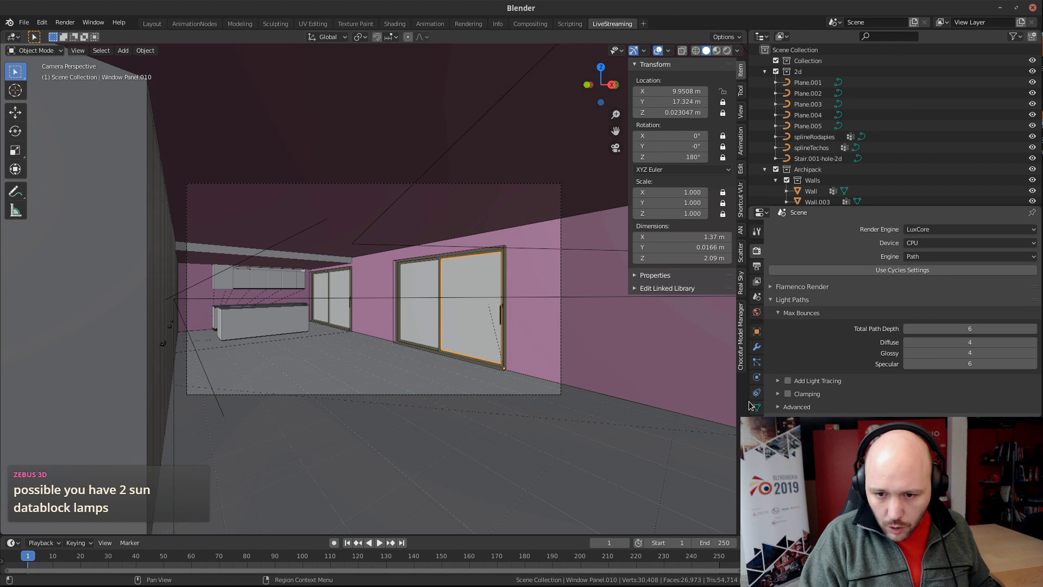
Split the 3D viewport horizontally and show the glass panel's LuxCore material nodes in the new lower area
{"action": "left_click_drag", "start_coordinate": [745, 532], "coordinate": [717, 346]}
{"action": "left_click", "coordinate": [11, 354]}
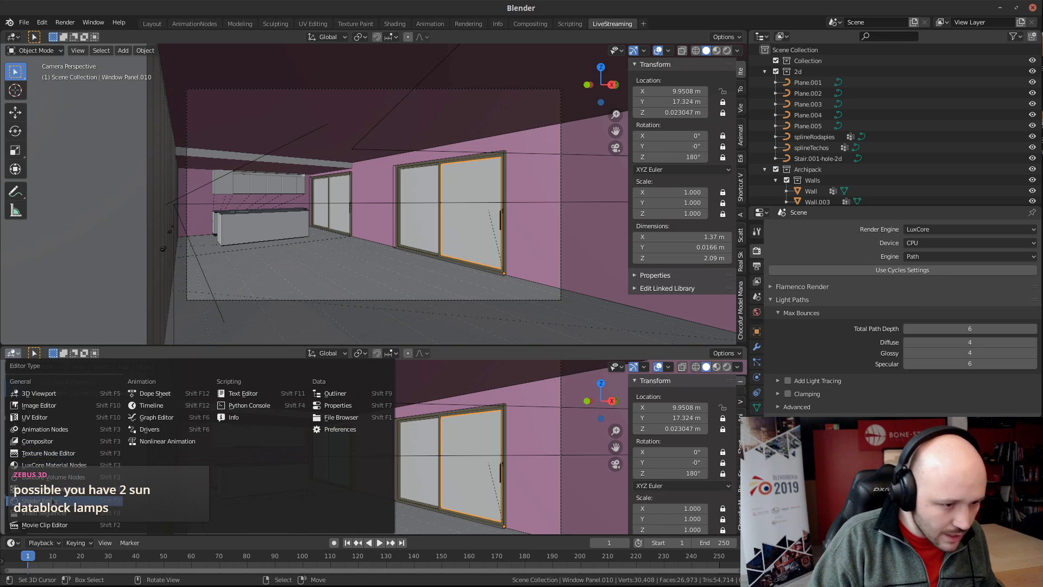
{"action": "left_click", "coordinate": [39, 501]}
{"action": "scroll", "coordinate": [302, 463], "scroll_direction": "up", "scroll_amount": 2}
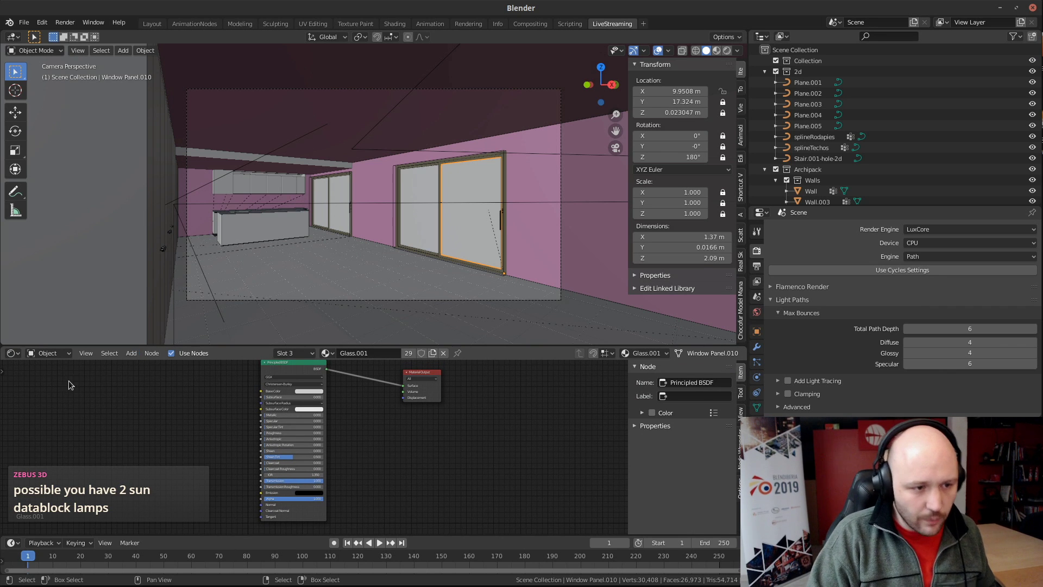
{"action": "left_click", "coordinate": [11, 353]}
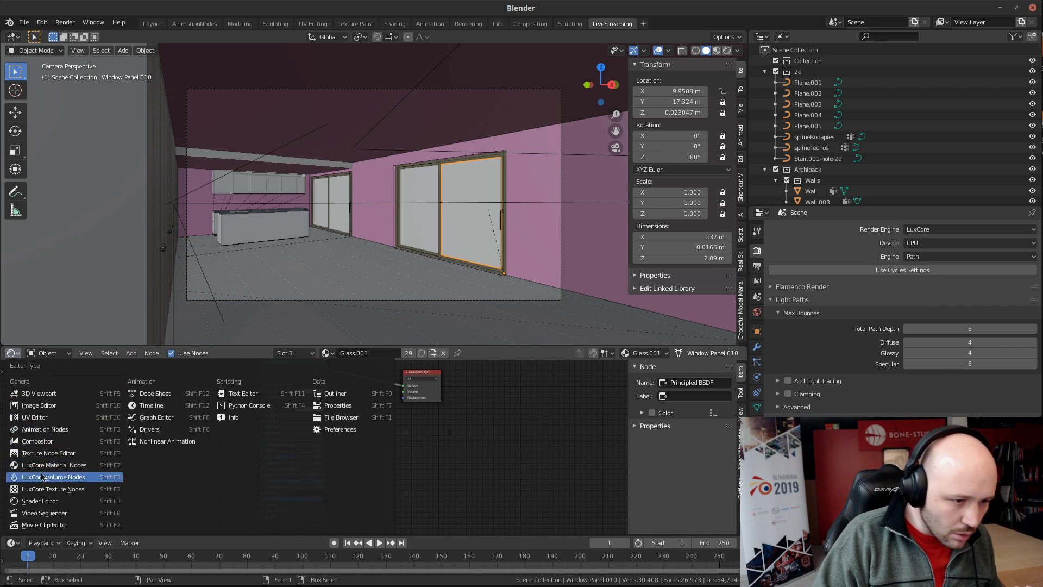
{"action": "left_click", "coordinate": [77, 466]}
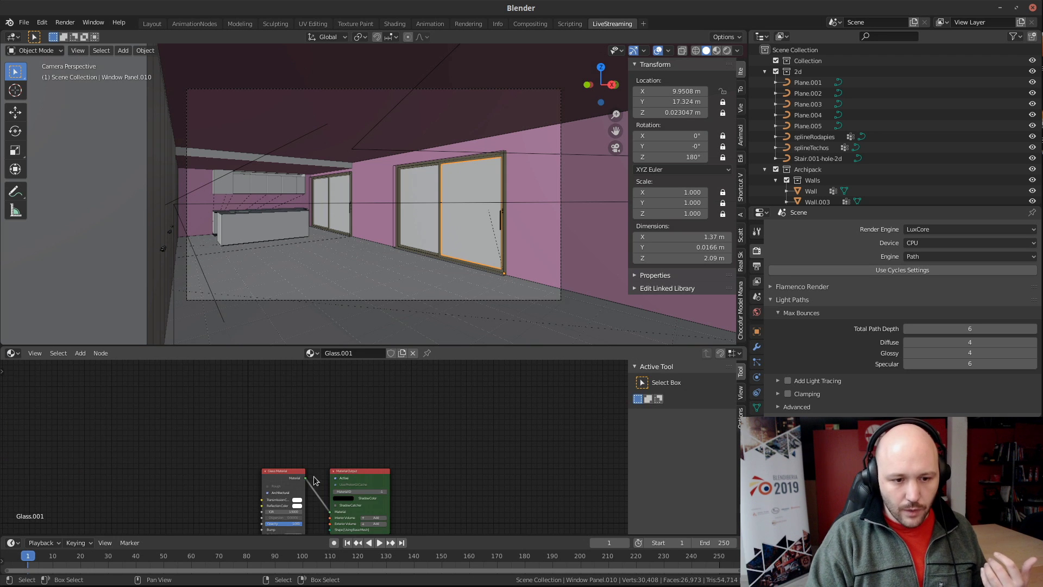
Examine the Glass.001 material's LuxCore nodes and its material properties, including the Use Cycles Nodes option
{"action": "scroll", "coordinate": [288, 422], "scroll_direction": "up", "scroll_amount": 5}
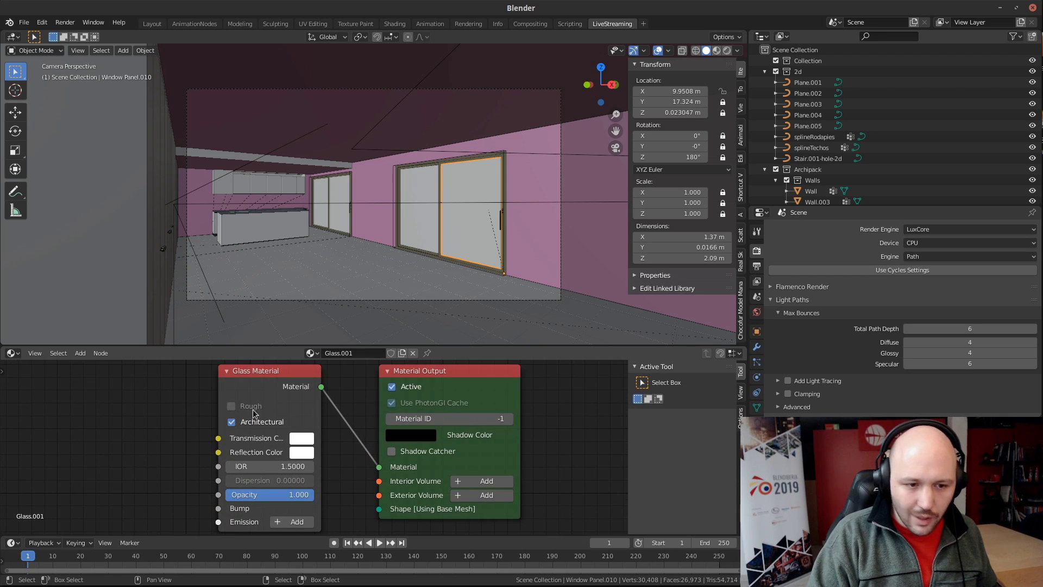
{"action": "mouse_move", "coordinate": [304, 426]}
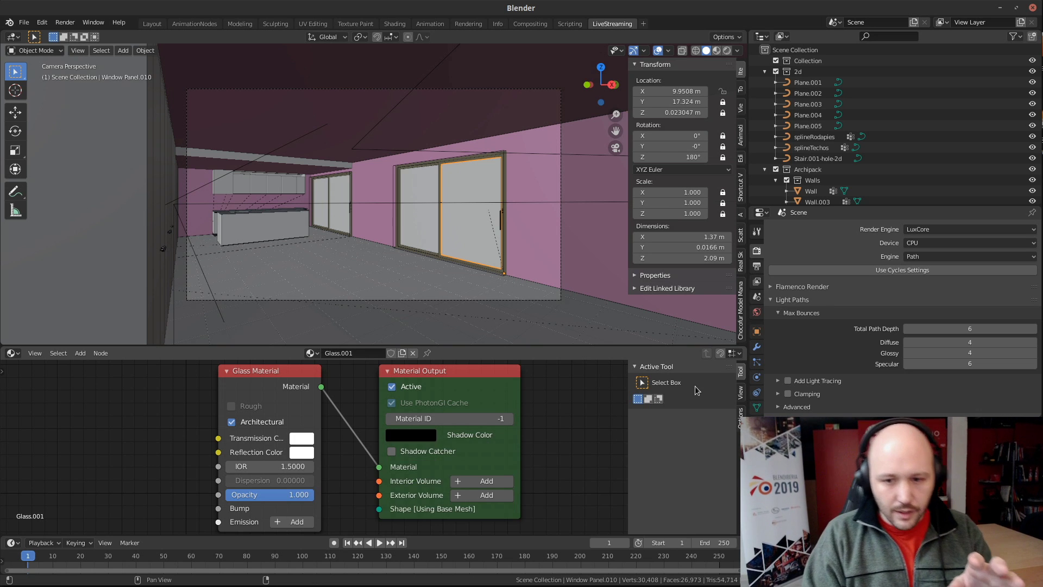
{"action": "scroll", "coordinate": [758, 387], "scroll_direction": "down", "scroll_amount": 1}
{"action": "left_click", "coordinate": [757, 386]}
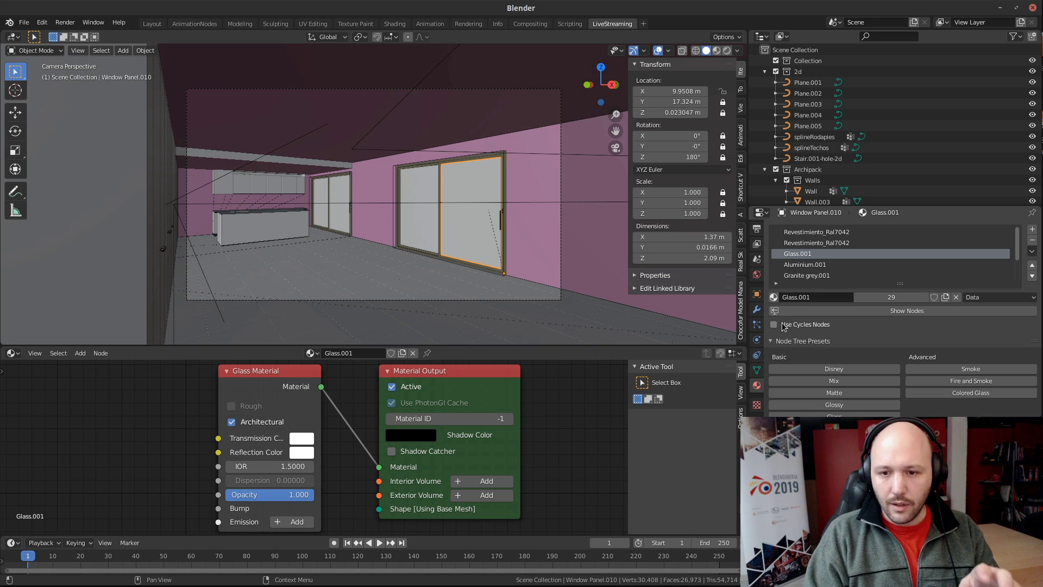
{"action": "mouse_move", "coordinate": [791, 331]}
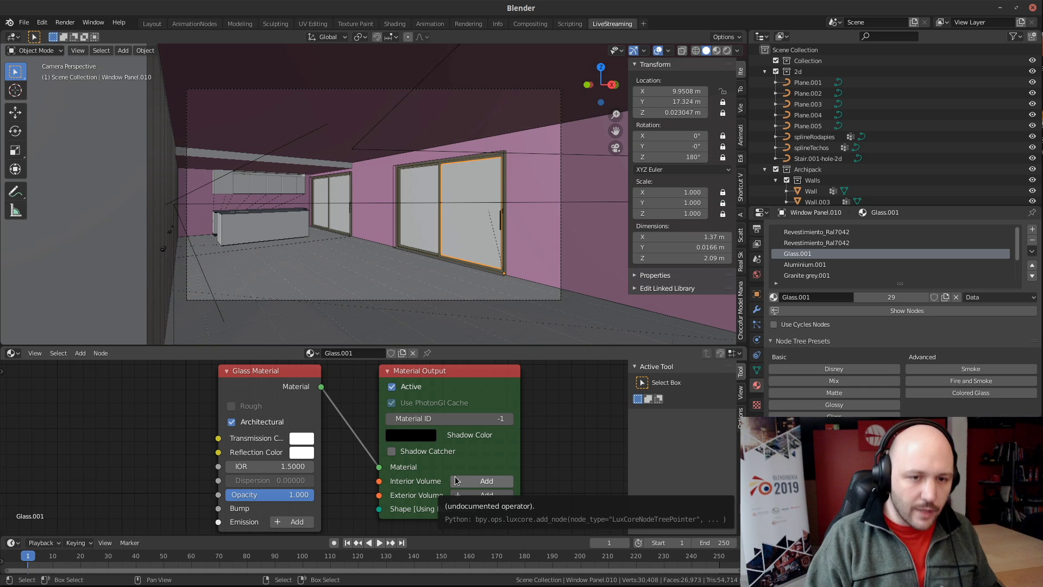
Select the wall around the windows and show the Cycles shader nodes of its Matt paint white material
{"action": "left_click", "coordinate": [541, 242]}
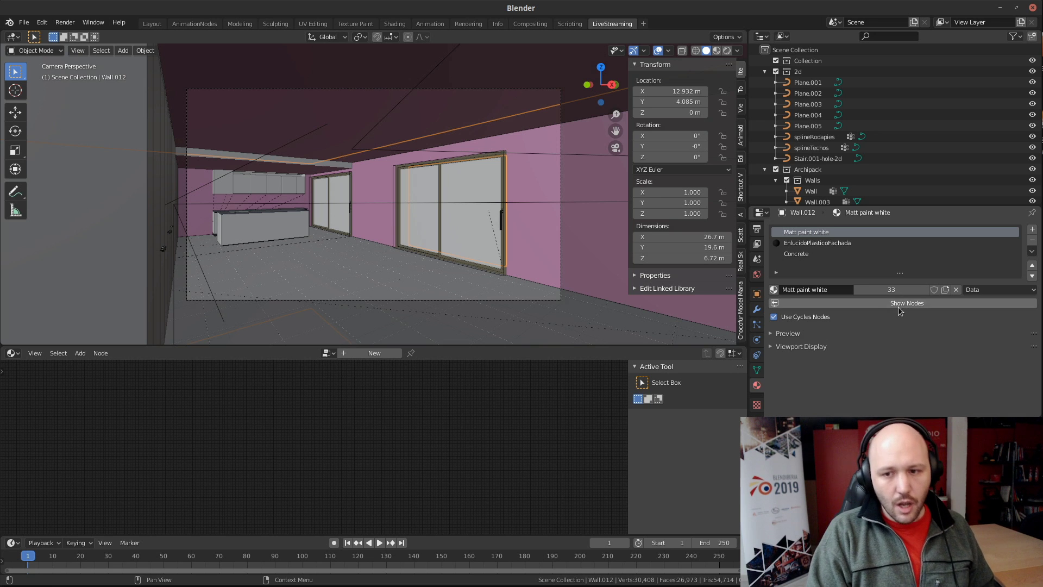
{"action": "left_click", "coordinate": [873, 306]}
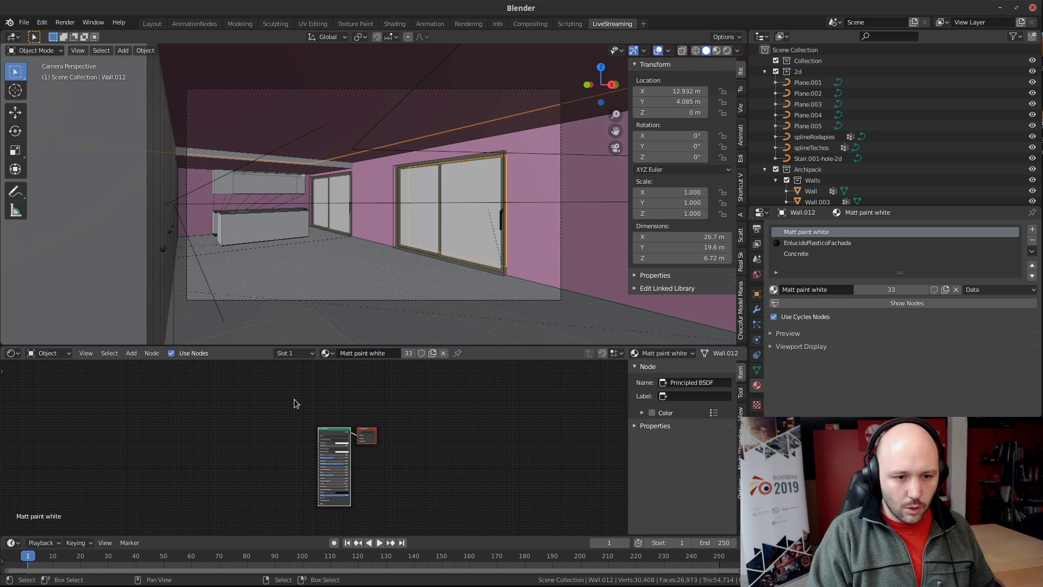
{"action": "left_click", "coordinate": [13, 353]}
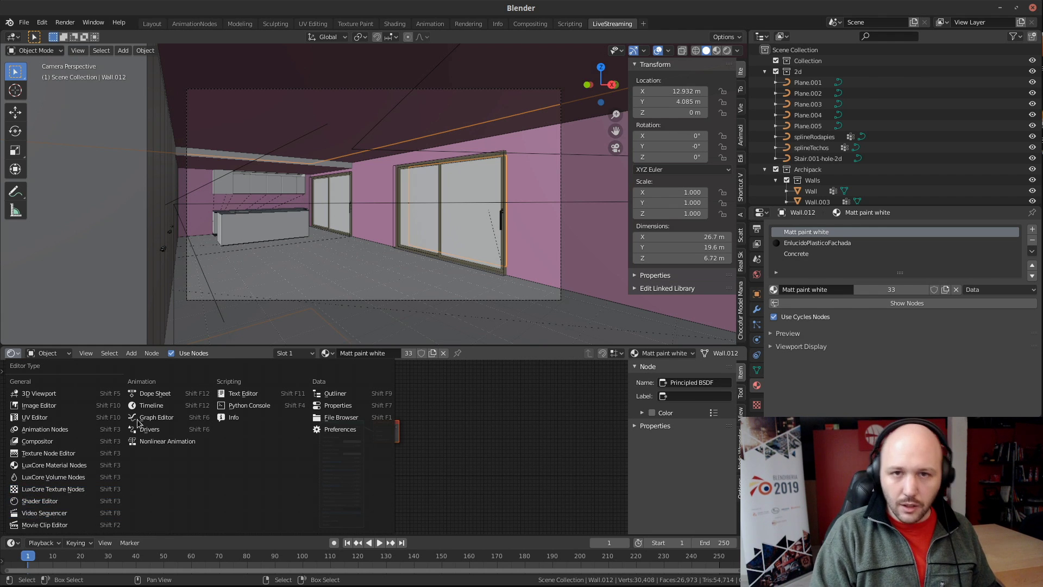
{"action": "scroll", "coordinate": [444, 500], "scroll_direction": "up", "scroll_amount": 1}
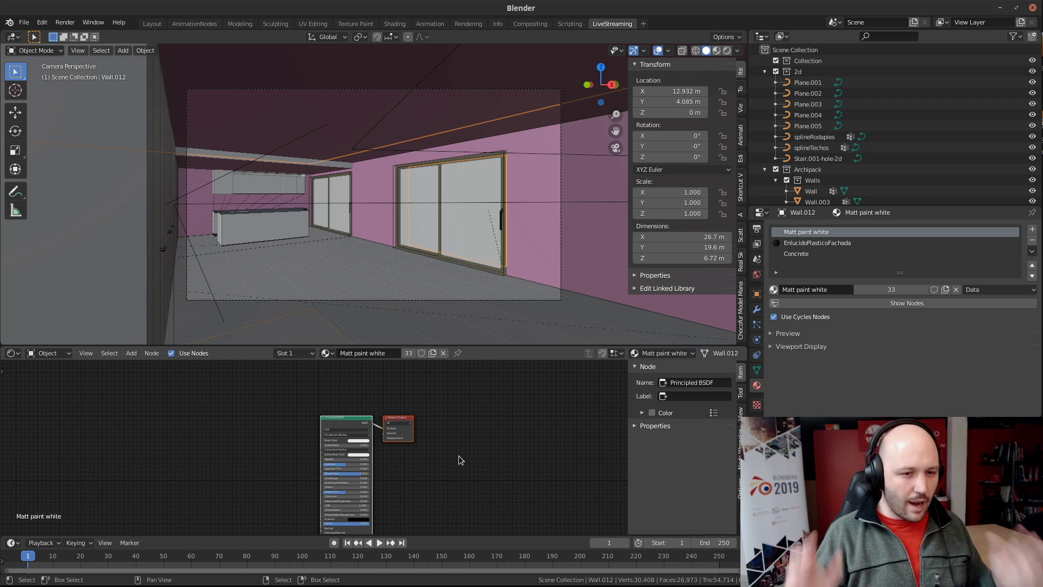
{"action": "left_click", "coordinate": [13, 354]}
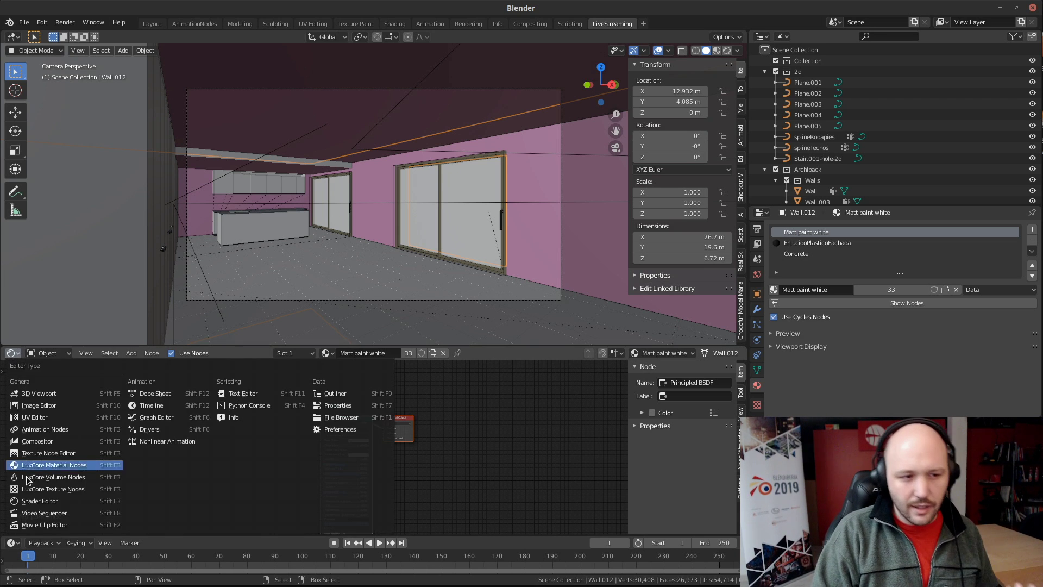
{"action": "left_click", "coordinate": [421, 457]}
Move the Material Output node farther from the Principled BSDF node and inspect the shader's lower parameters
{"action": "scroll", "coordinate": [419, 456], "scroll_direction": "up", "scroll_amount": 1}
{"action": "scroll", "coordinate": [419, 460], "scroll_direction": "up", "scroll_amount": 2}
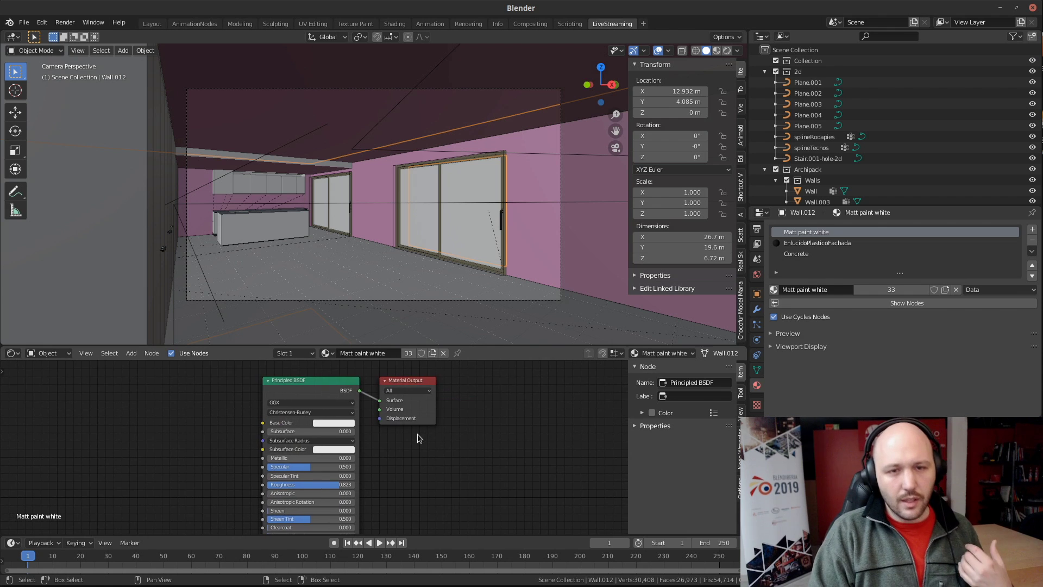
{"action": "left_click_drag", "start_coordinate": [418, 387], "coordinate": [461, 391]}
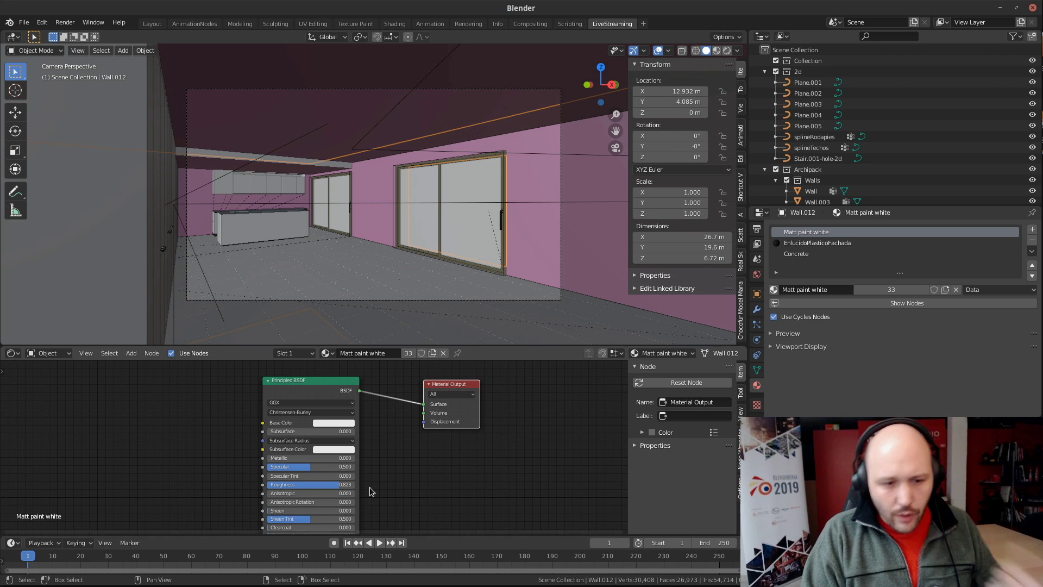
{"action": "middle_click_drag", "start_coordinate": [437, 522], "coordinate": [470, 474]}
{"action": "scroll", "coordinate": [425, 481], "scroll_direction": "up", "scroll_amount": 3}
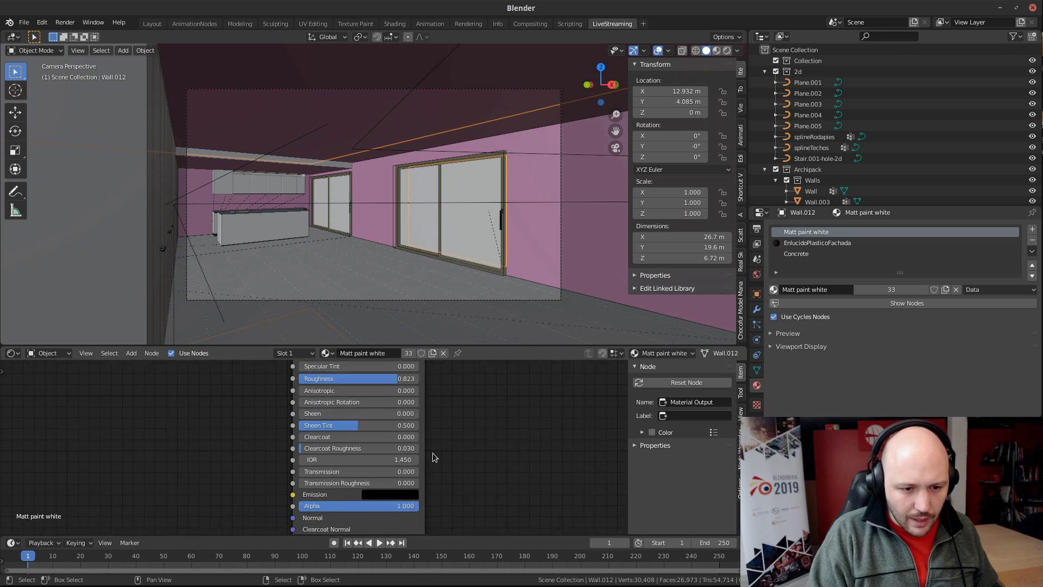
Switch the viewport to rendered shading, test a Transmission of 1.000 on the wall paint and restore it to 0.000
{"action": "left_click", "coordinate": [727, 51]}
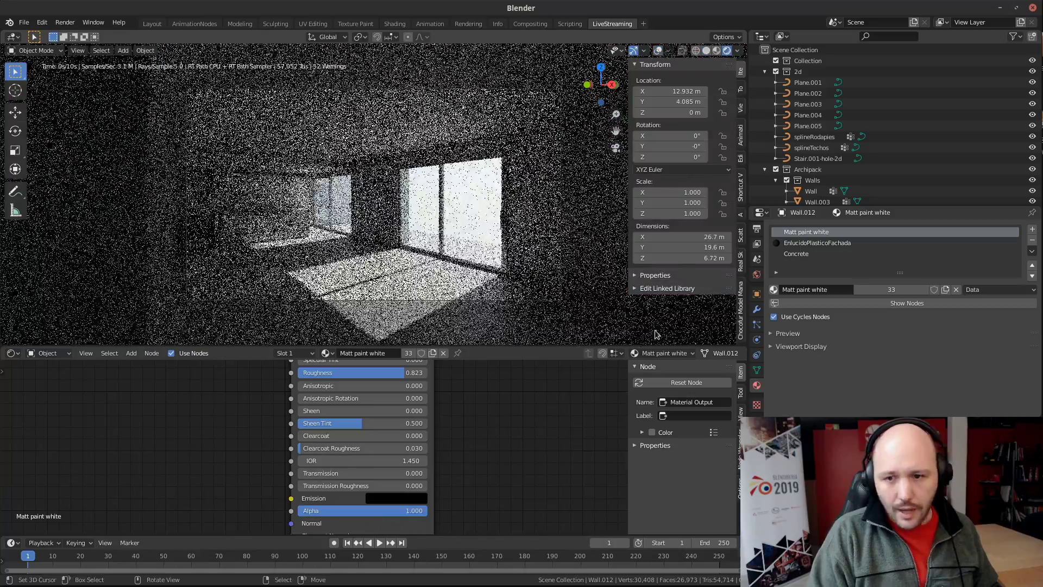
{"action": "middle_click_drag", "start_coordinate": [479, 491], "coordinate": [466, 506]}
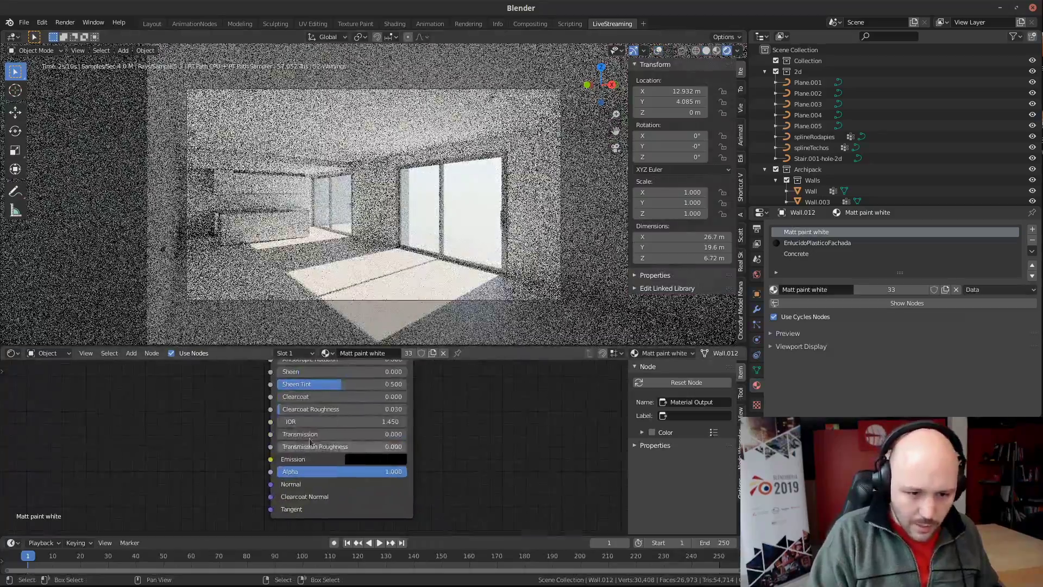
{"action": "left_click_drag", "start_coordinate": [309, 435], "coordinate": [439, 435]}
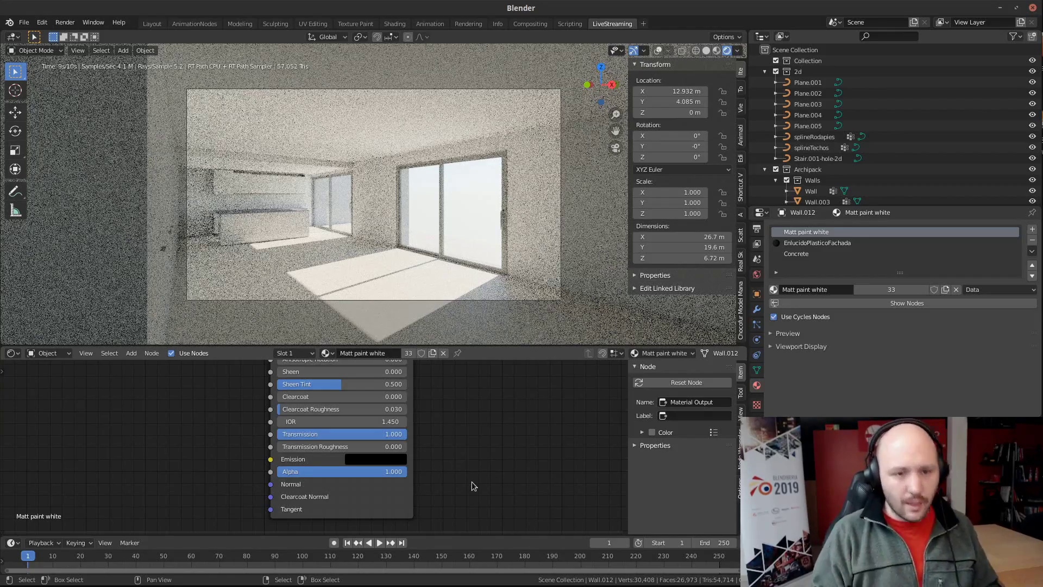
{"action": "left_click_drag", "start_coordinate": [393, 437], "coordinate": [279, 436]}
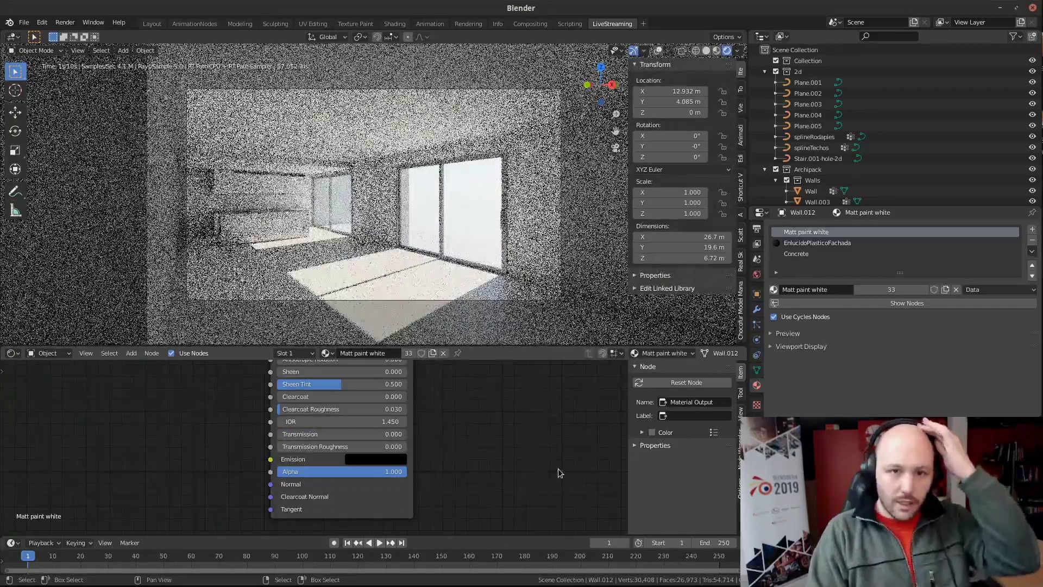
Add an RGB Curves node to the Matt paint white material and connect its Color output to the Principled BSDF's Base Color
{"action": "scroll", "coordinate": [554, 468], "scroll_direction": "down", "scroll_amount": 3}
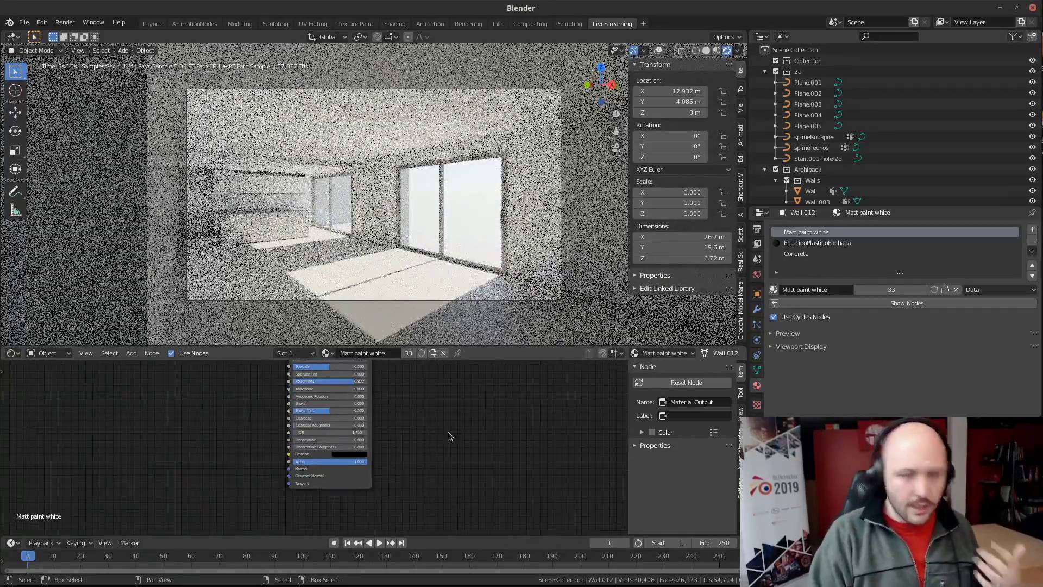
{"action": "middle_click_drag", "start_coordinate": [104, 425], "coordinate": [214, 451]}
{"action": "key", "text": "shift+a"}
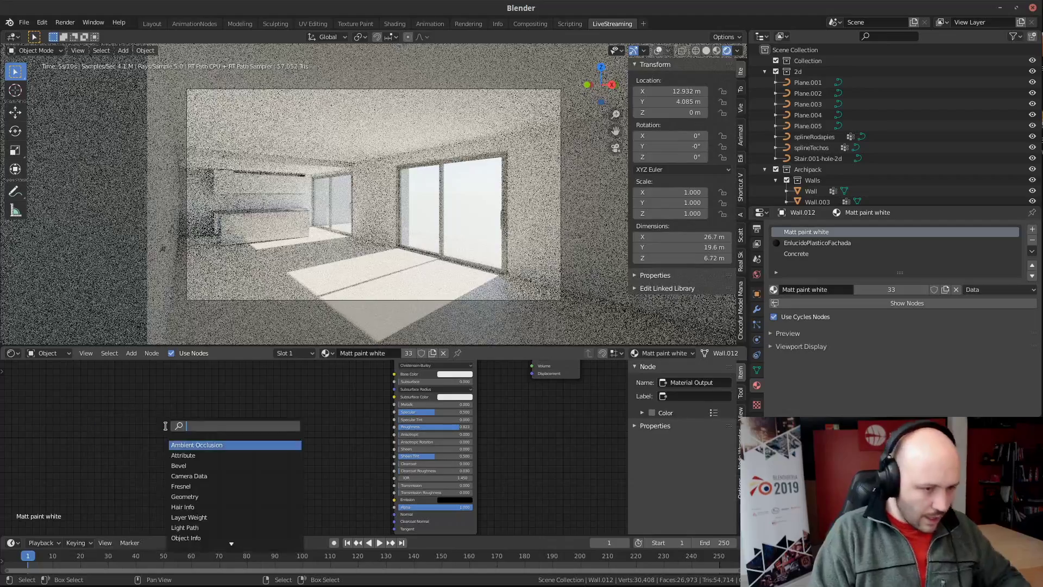
{"action": "left_click", "coordinate": [165, 426]}
{"action": "type", "text": "rgb"}
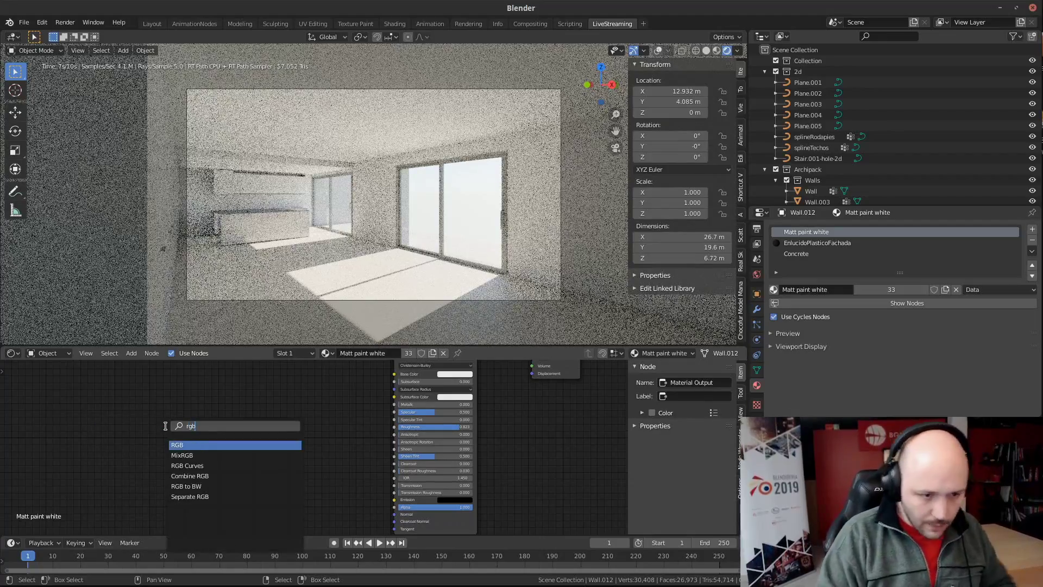
{"action": "key", "text": "Down"}
{"action": "key", "text": "Down"}
{"action": "key", "text": "Return"}
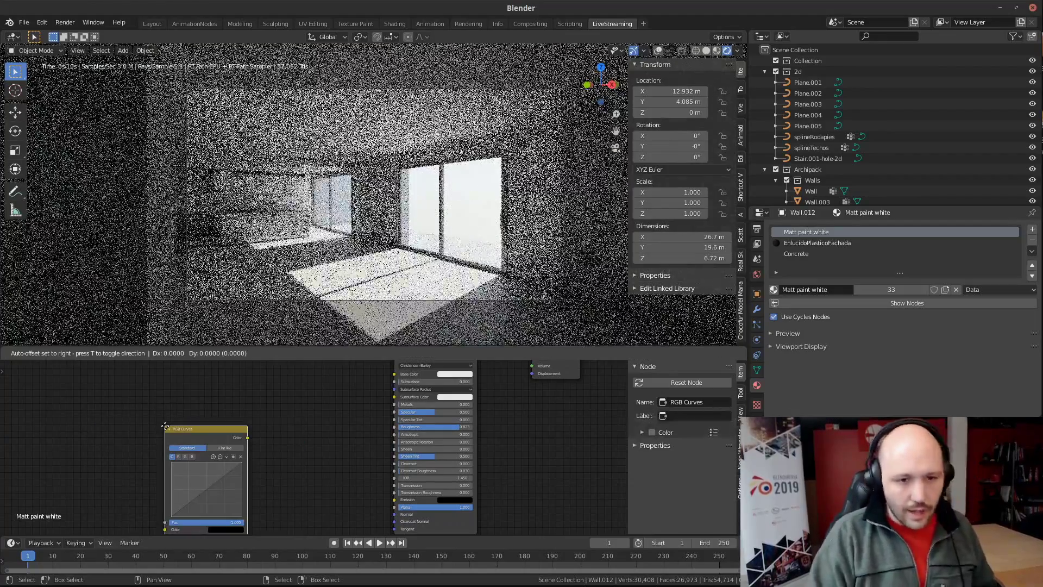
{"action": "left_click", "coordinate": [197, 393]}
{"action": "left_click_drag", "start_coordinate": [259, 432], "coordinate": [372, 397]}
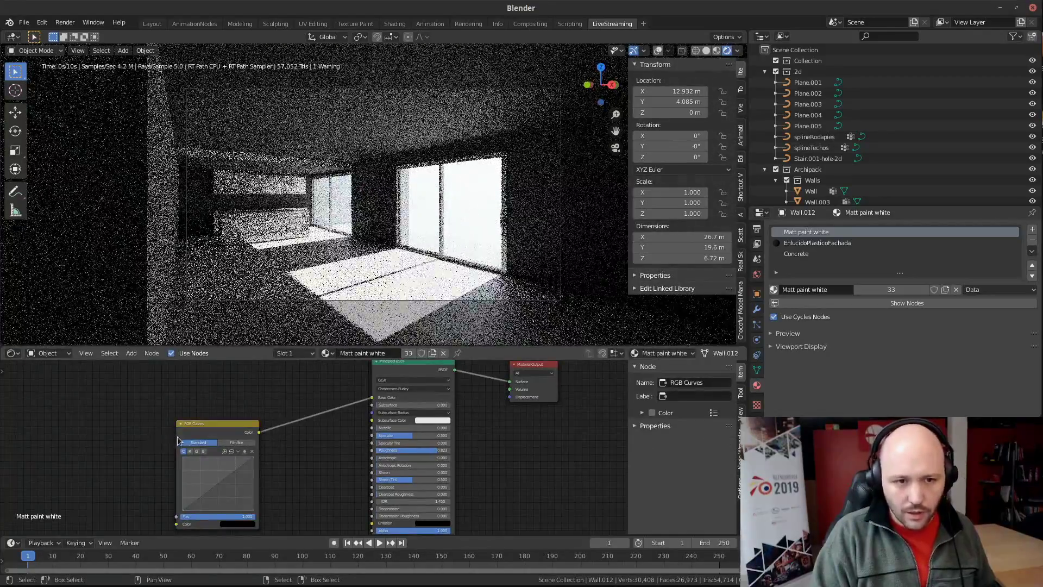
Test the RGB Curves node with a white input colour and a lowered curve, and delete the node
{"action": "left_click_drag", "start_coordinate": [199, 432], "coordinate": [246, 404]}
{"action": "left_click", "coordinate": [293, 493]}
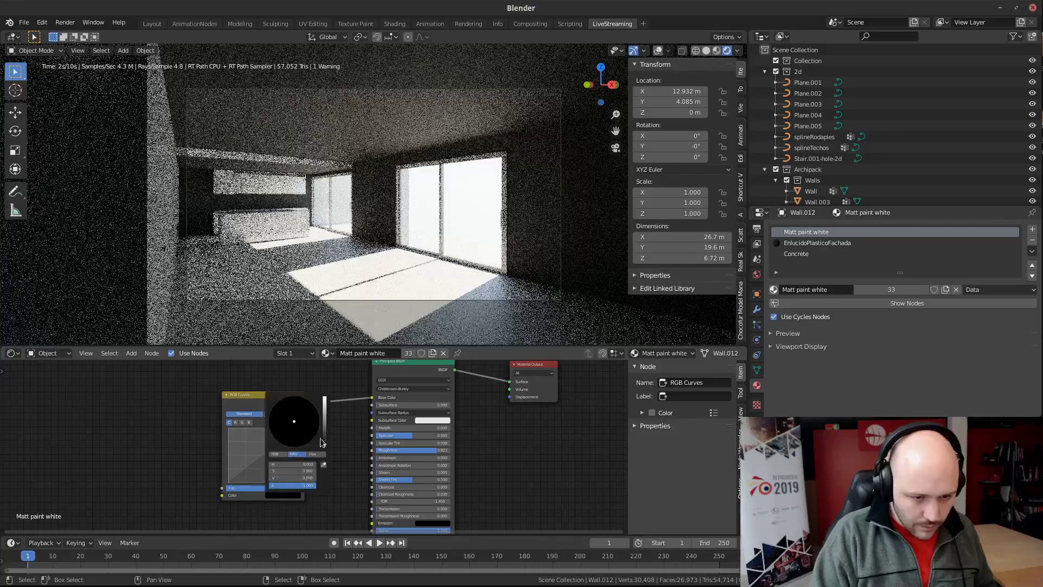
{"action": "left_click", "coordinate": [279, 494]}
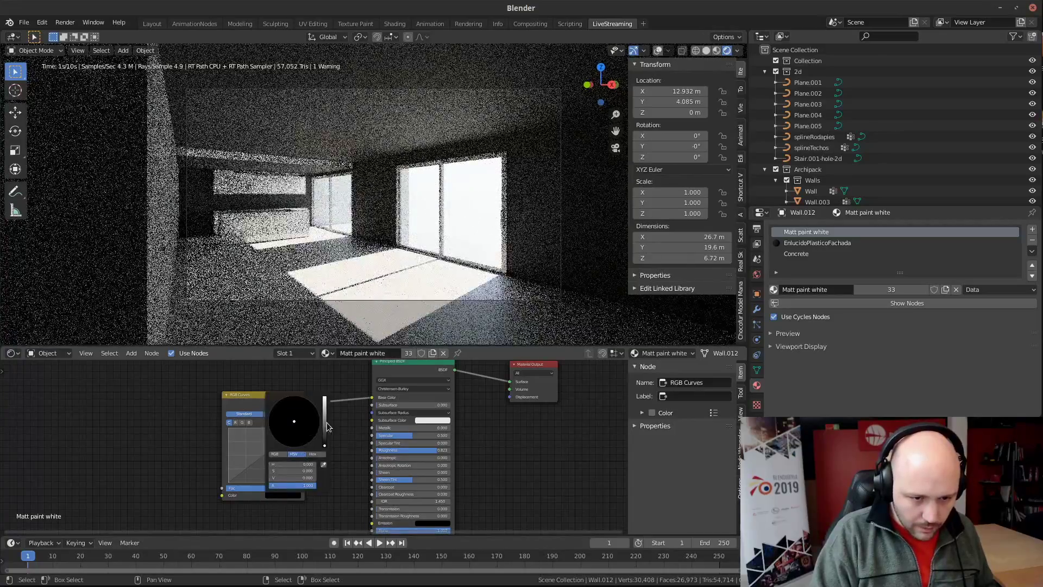
{"action": "left_click_drag", "start_coordinate": [324, 419], "coordinate": [324, 398]}
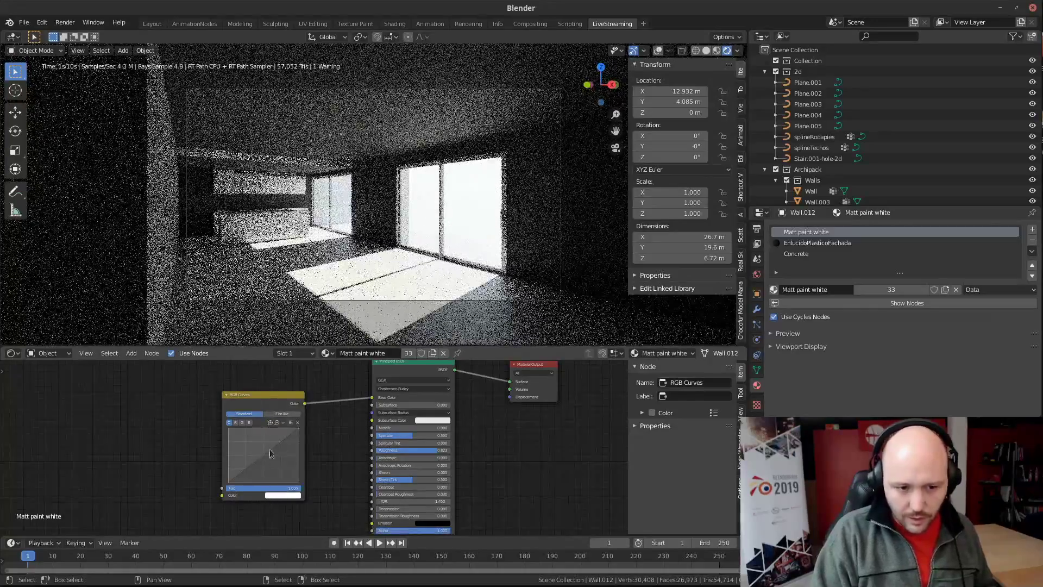
{"action": "left_click", "coordinate": [272, 464]}
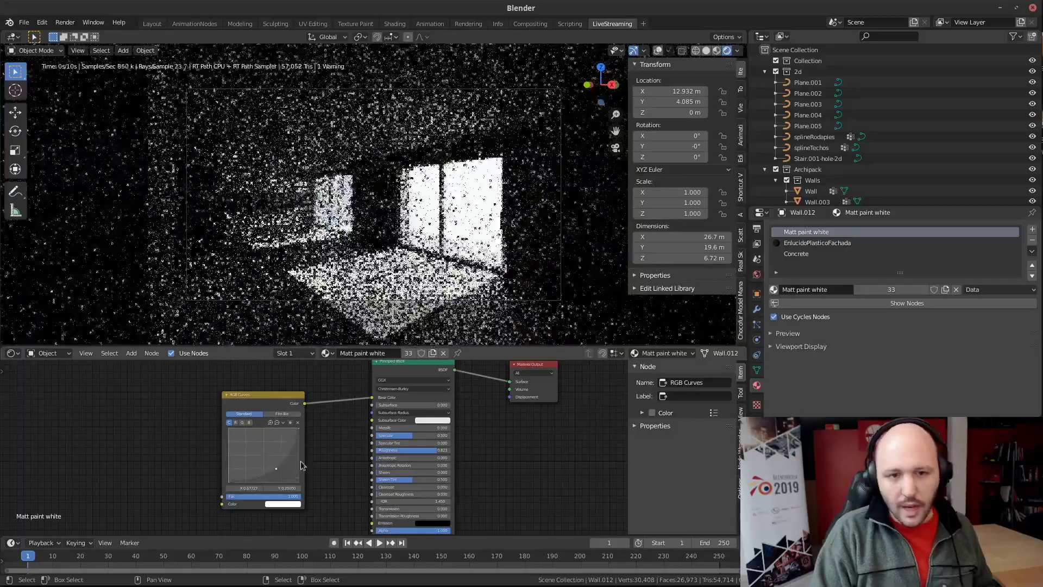
{"action": "key", "text": "x"}
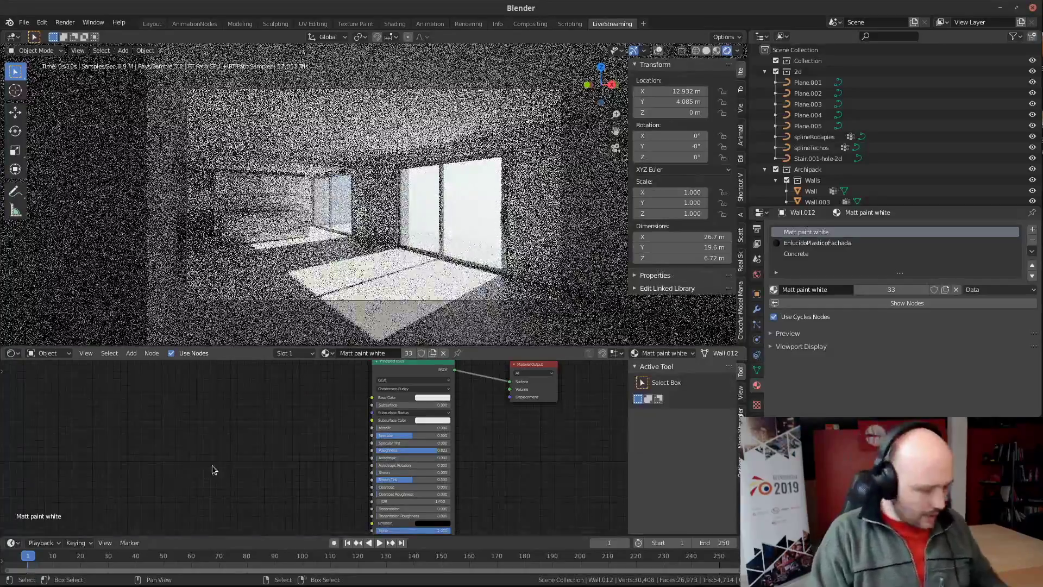
Add a ColorRamp node to the Matt paint white material and connect its Color output to the Principled BSDF's Base Color
{"action": "key", "text": "shift+a"}
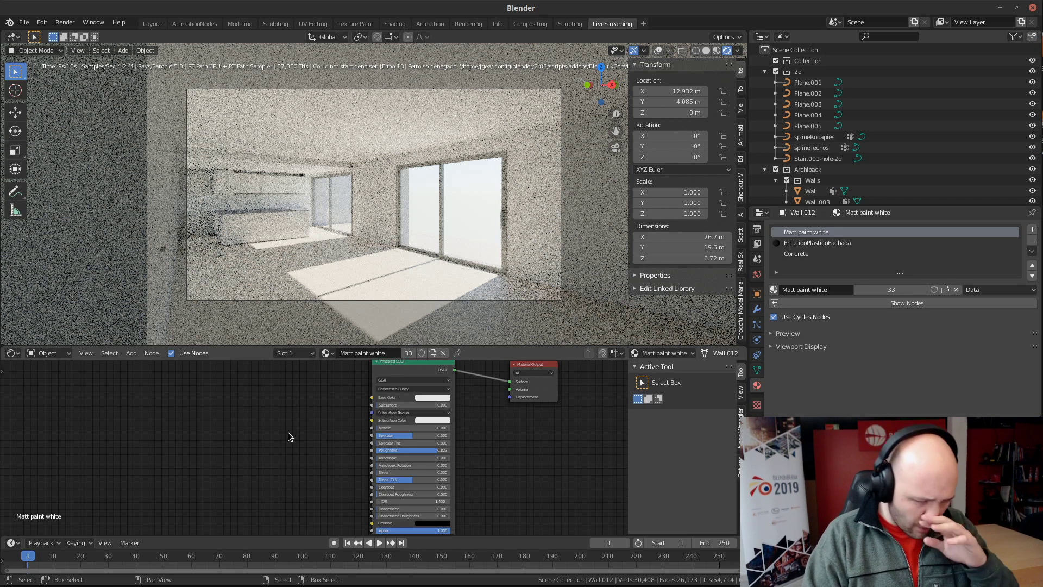
{"action": "middle_click_drag", "start_coordinate": [288, 432], "coordinate": [338, 402]}
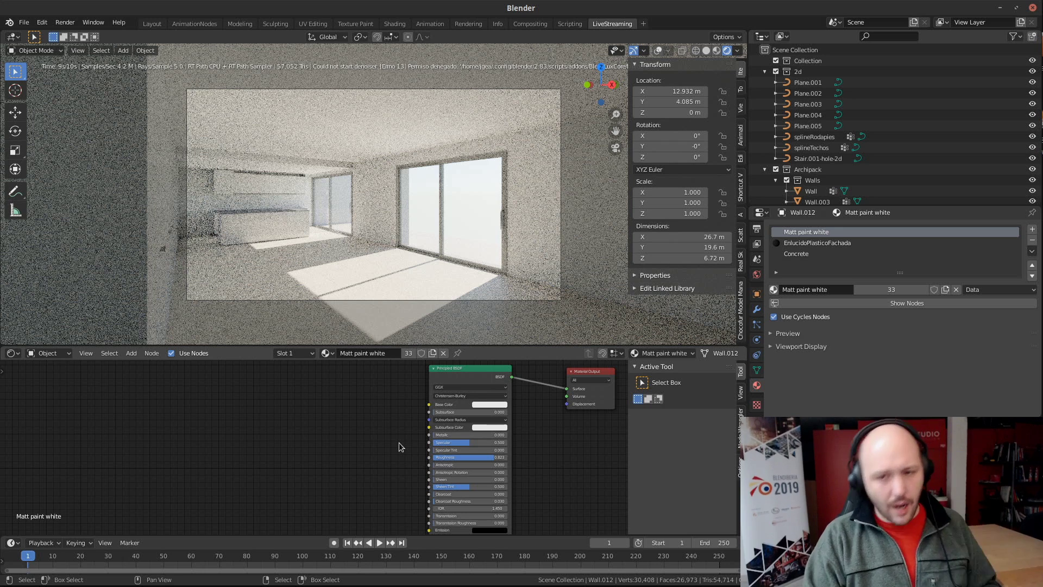
{"action": "key", "text": "shift+a"}
{"action": "left_click", "coordinate": [273, 423]}
{"action": "type", "text": "ramp"}
{"action": "key", "text": "Return"}
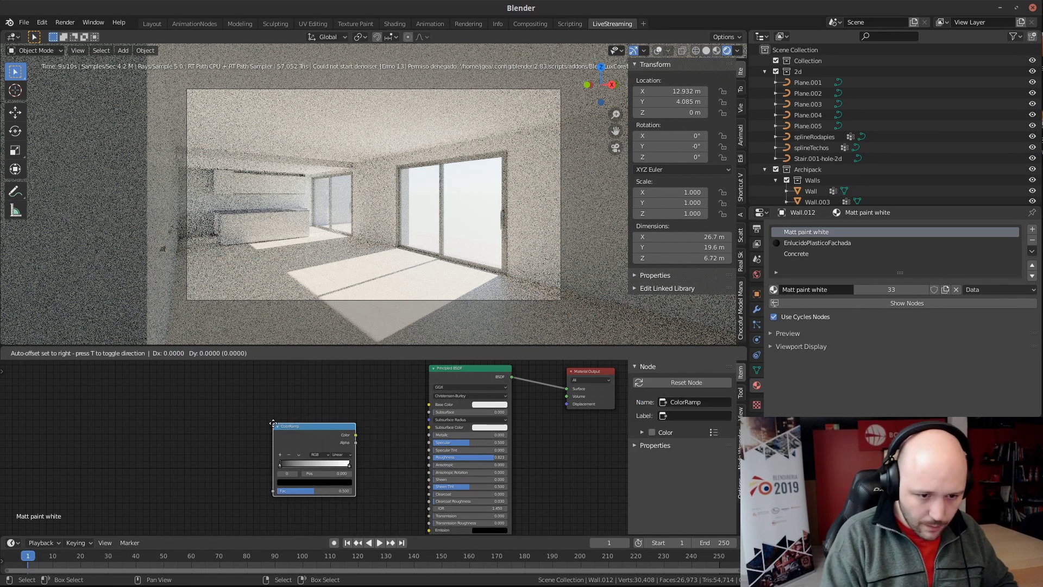
{"action": "left_click", "coordinate": [274, 423]}
{"action": "left_click_drag", "start_coordinate": [356, 435], "coordinate": [429, 404]}
{"action": "scroll", "coordinate": [305, 434], "scroll_direction": "up", "scroll_amount": 2}
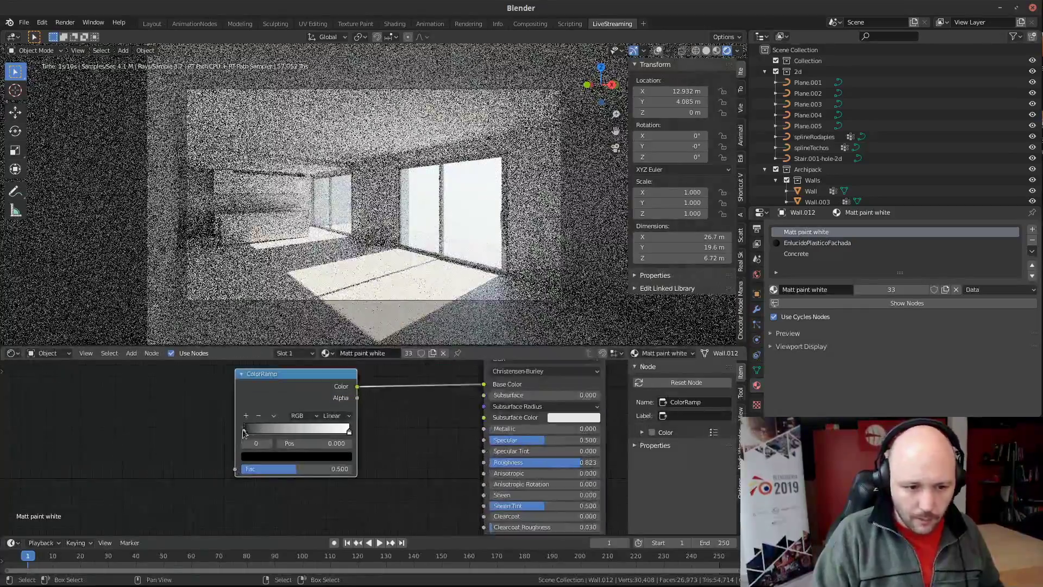
Set the ColorRamp's first colour stop to red
{"action": "left_click", "coordinate": [245, 433]}
{"action": "left_click", "coordinate": [245, 433]}
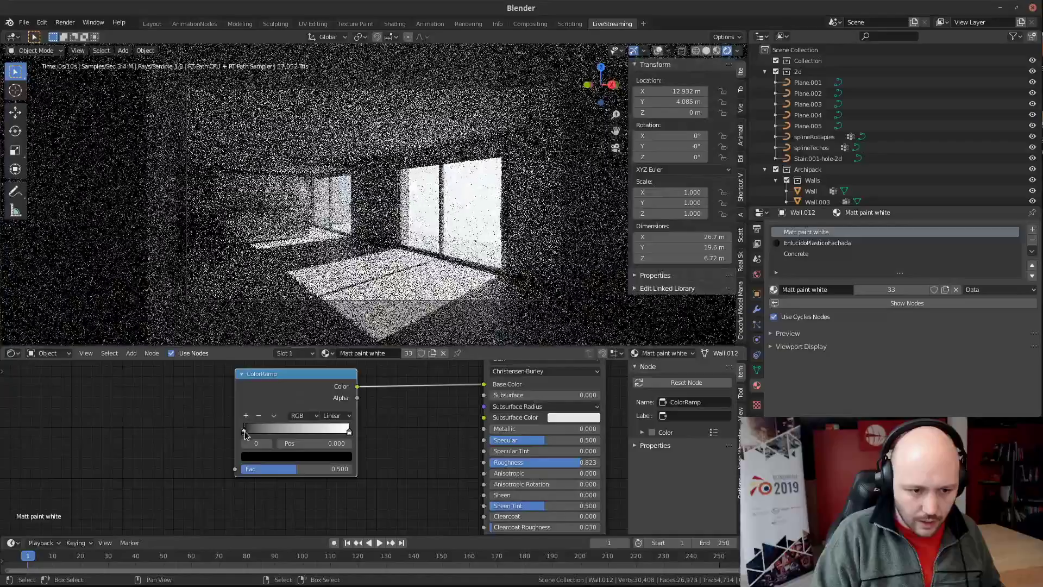
{"action": "left_click", "coordinate": [245, 433]}
{"action": "left_click", "coordinate": [266, 460]}
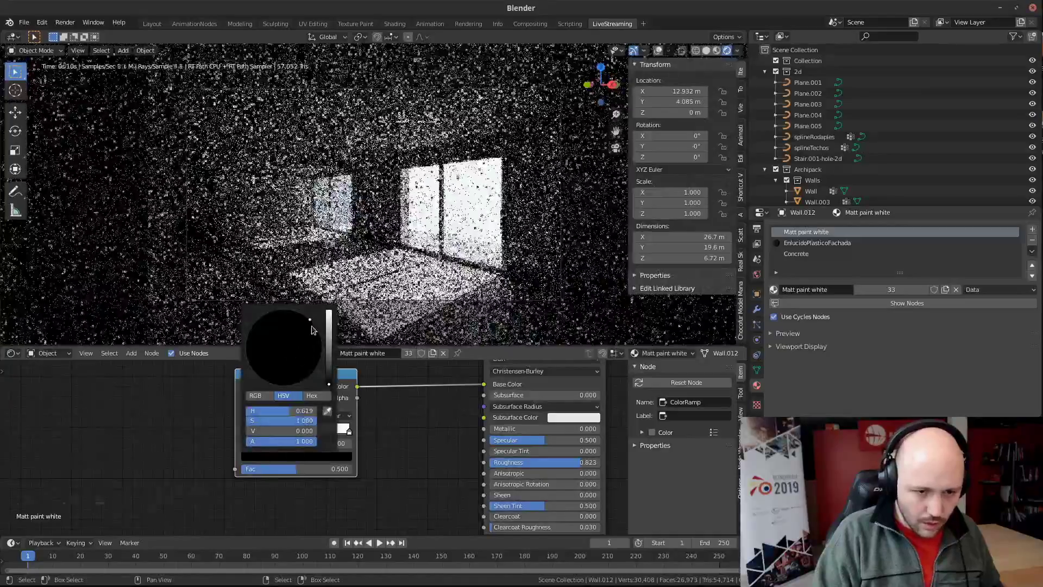
{"action": "left_click_drag", "start_coordinate": [326, 321], "coordinate": [328, 310]}
{"action": "left_click_drag", "start_coordinate": [299, 361], "coordinate": [281, 386]}
Test blue on the ColorRamp's last colour stop and delete the ColorRamp node
{"action": "left_click", "coordinate": [350, 433]}
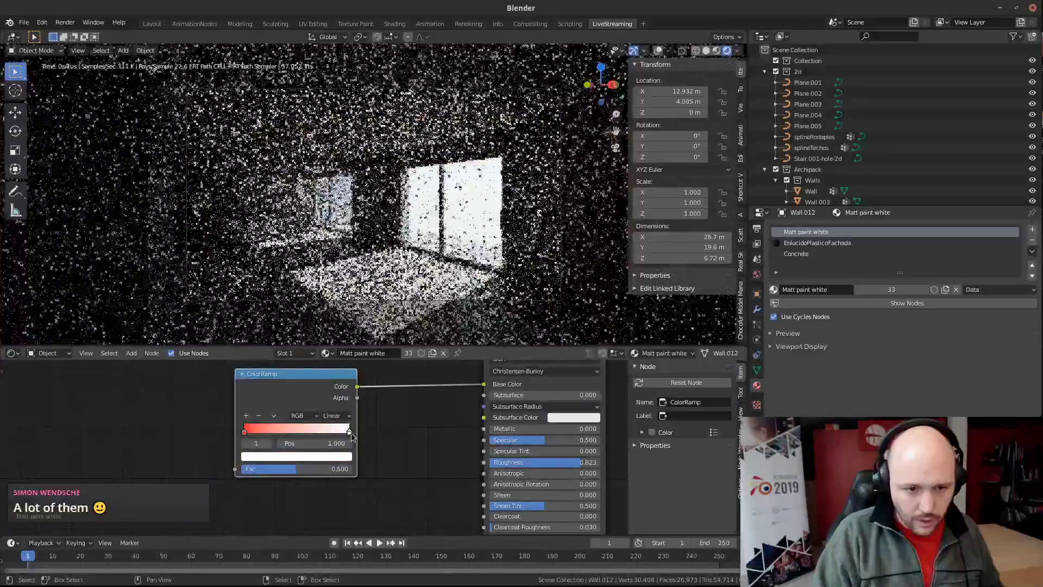
{"action": "left_click", "coordinate": [296, 456]}
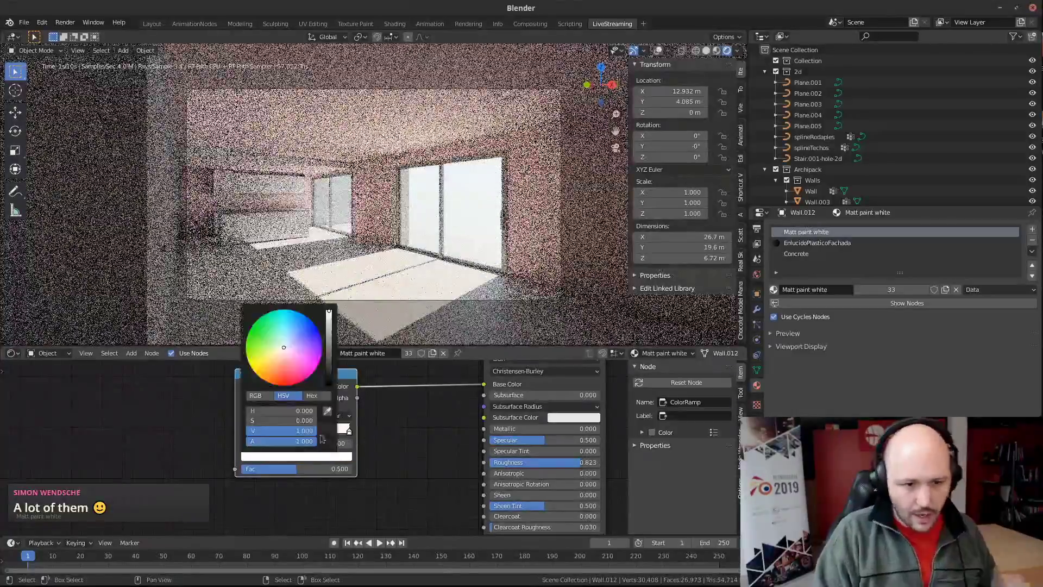
{"action": "left_click_drag", "start_coordinate": [292, 351], "coordinate": [315, 331]}
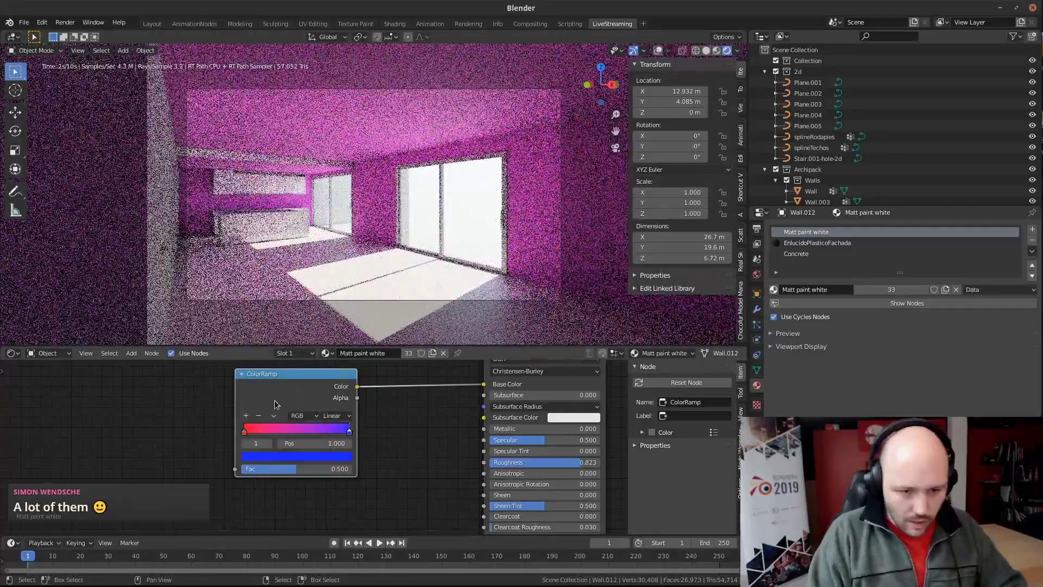
{"action": "key", "text": "x"}
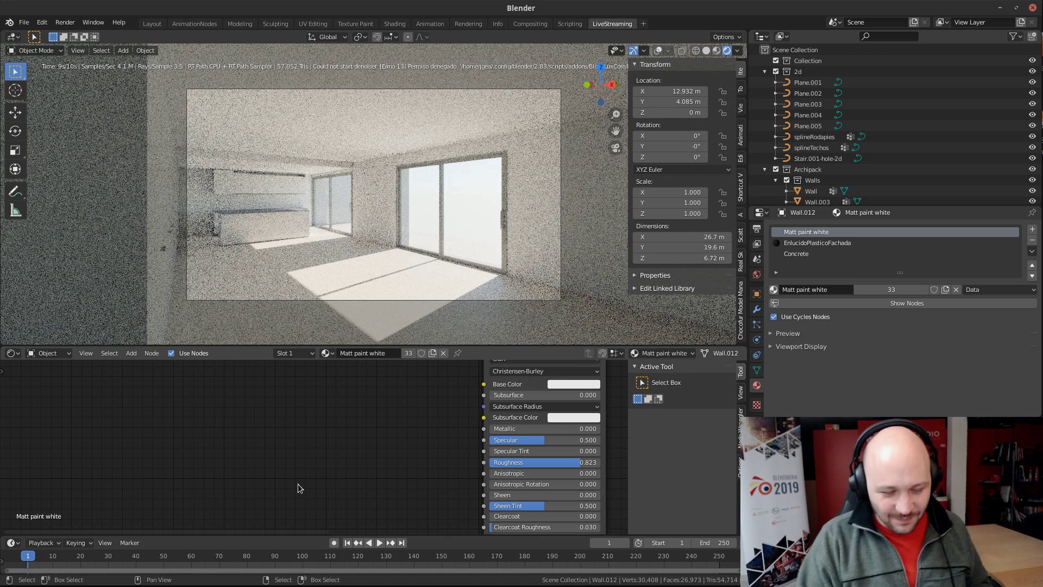
Switch the viewport to solid shading and set the render result to Slot 2 in the Rendering workspace
{"action": "scroll", "coordinate": [758, 245], "scroll_direction": "up", "scroll_amount": 2}
{"action": "left_click", "coordinate": [757, 251]}
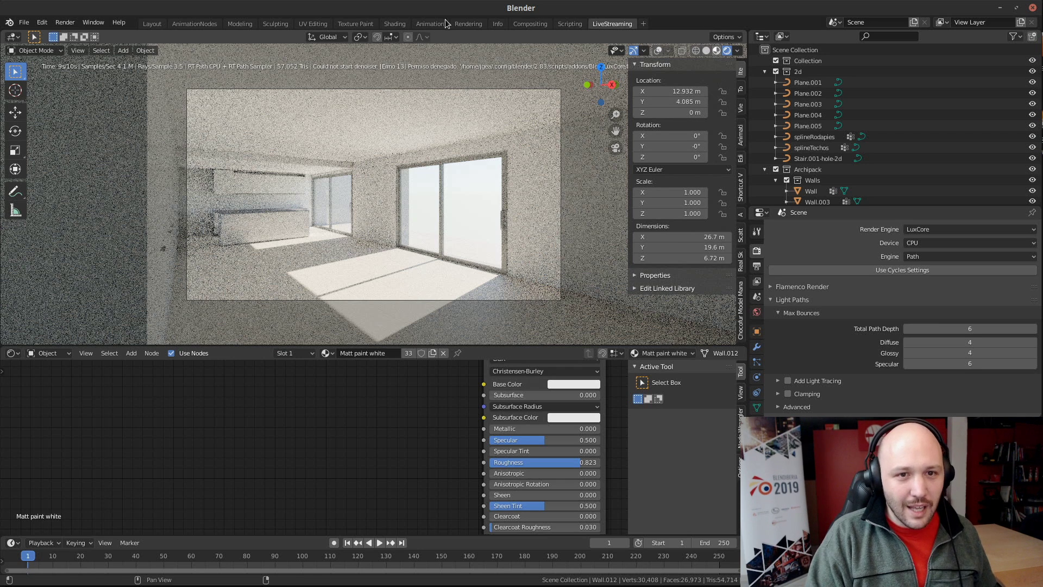
{"action": "left_click", "coordinate": [706, 50]}
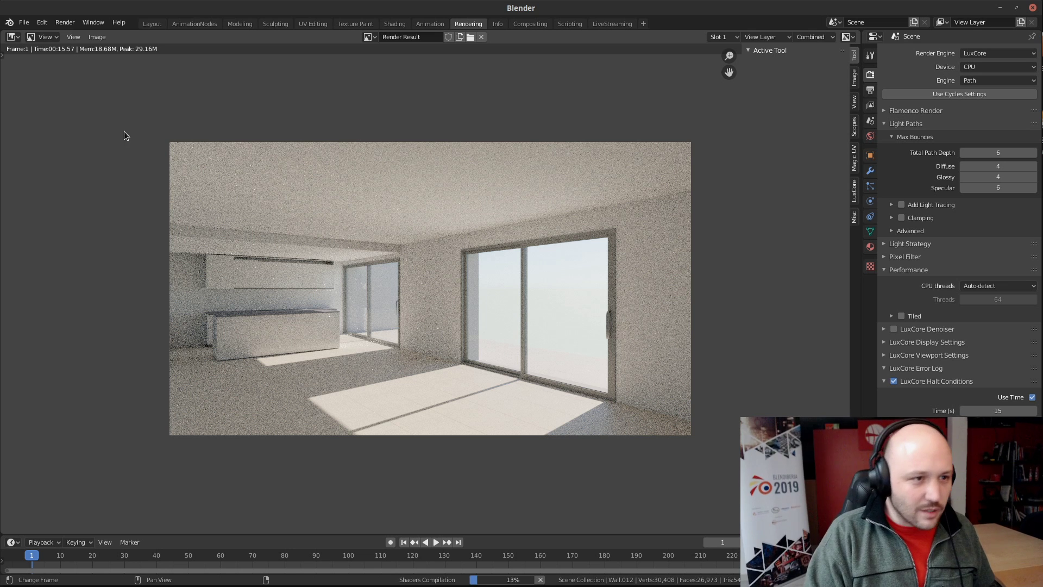
{"action": "left_click", "coordinate": [723, 36]}
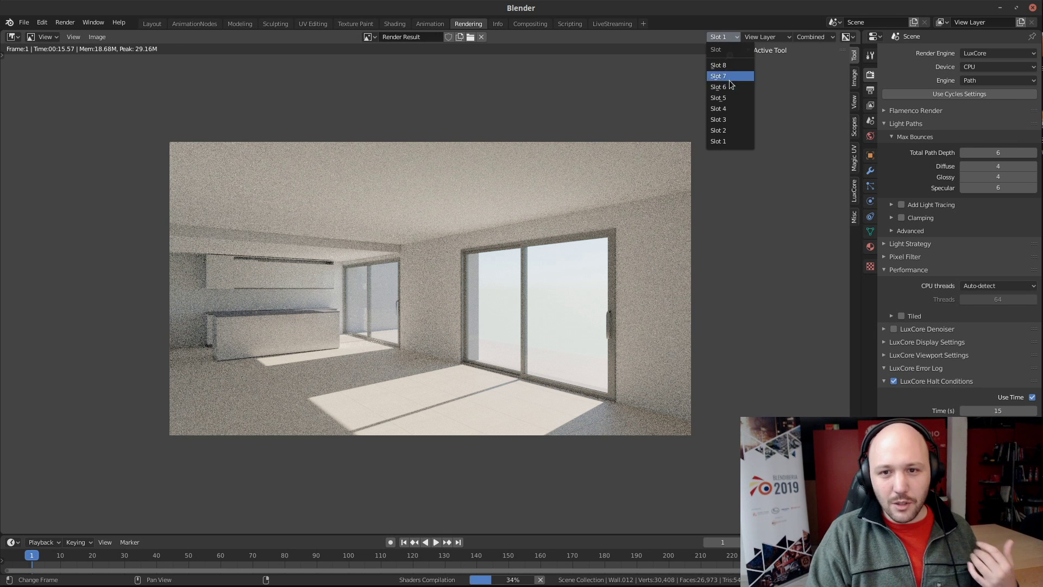
{"action": "left_click", "coordinate": [727, 131]}
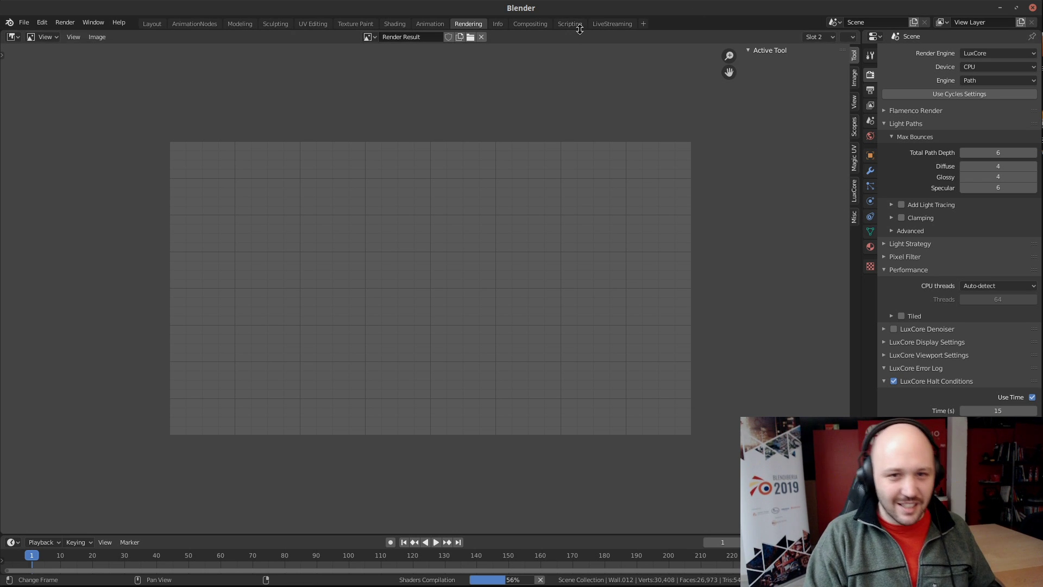
Return to the LiveStreaming workspace and expand the LuxCore Caches settings, including the PhotonGI, Environment Light and Direct Light Sampling caches
{"action": "left_click", "coordinate": [604, 25]}
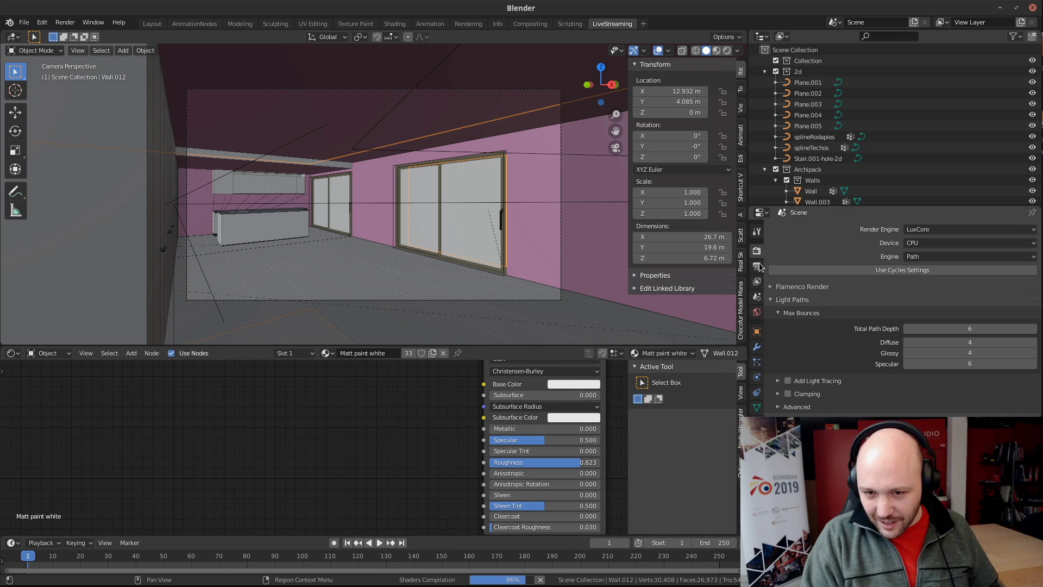
{"action": "scroll", "coordinate": [814, 298], "scroll_direction": "down", "scroll_amount": 10}
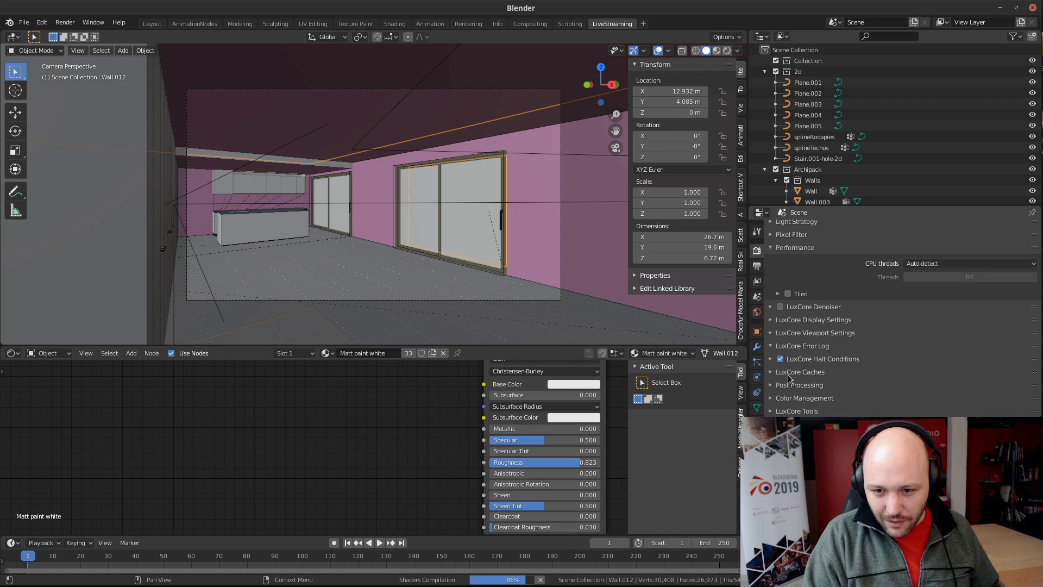
{"action": "left_click", "coordinate": [812, 373]}
{"action": "scroll", "coordinate": [812, 375], "scroll_direction": "down", "scroll_amount": 3}
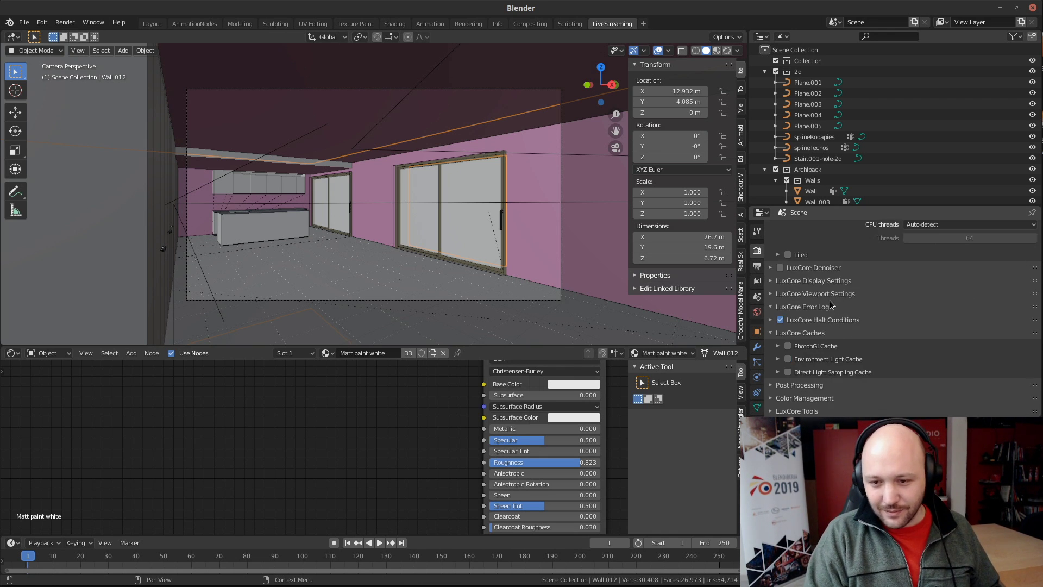
{"action": "left_click", "coordinate": [807, 372]}
{"action": "left_click", "coordinate": [810, 360]}
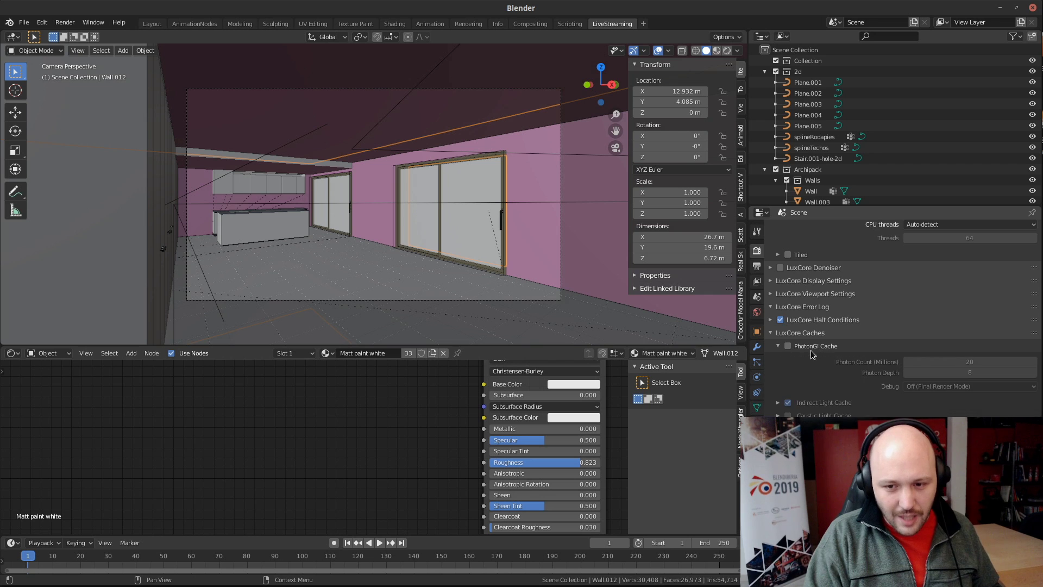
{"action": "scroll", "coordinate": [833, 349], "scroll_direction": "down", "scroll_amount": 5}
{"action": "left_click", "coordinate": [798, 282]}
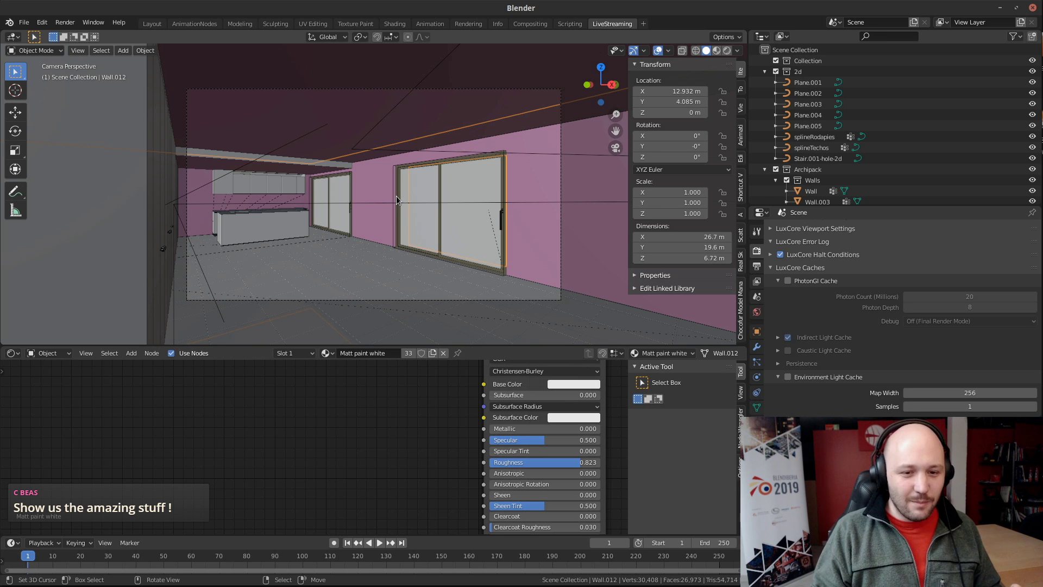
Select the large sliding window's glass panel and show its Glass.001 material as LuxCore Material Nodes
{"action": "right_click", "coordinate": [448, 218]}
{"action": "scroll", "coordinate": [522, 370], "scroll_direction": "down", "scroll_amount": 5}
{"action": "middle_click_drag", "start_coordinate": [554, 363], "coordinate": [371, 474]}
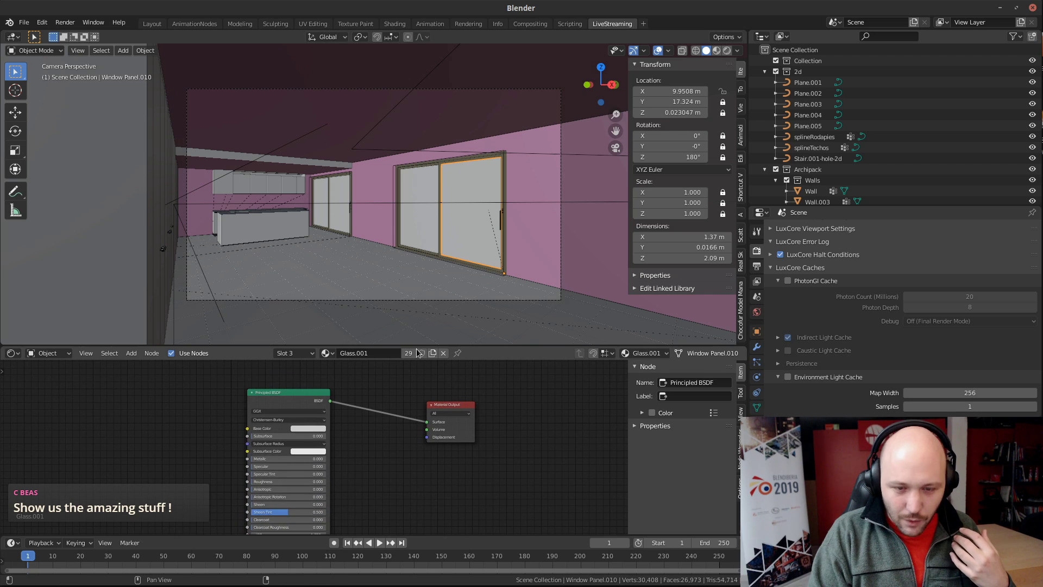
{"action": "left_click", "coordinate": [13, 353]}
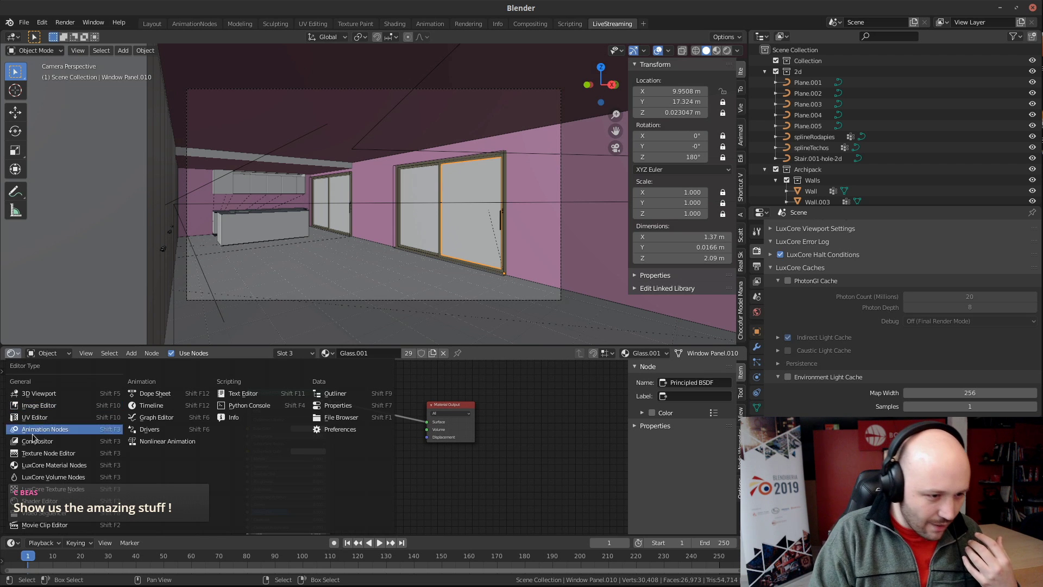
{"action": "left_click", "coordinate": [54, 465]}
{"action": "scroll", "coordinate": [424, 463], "scroll_direction": "up", "scroll_amount": 5}
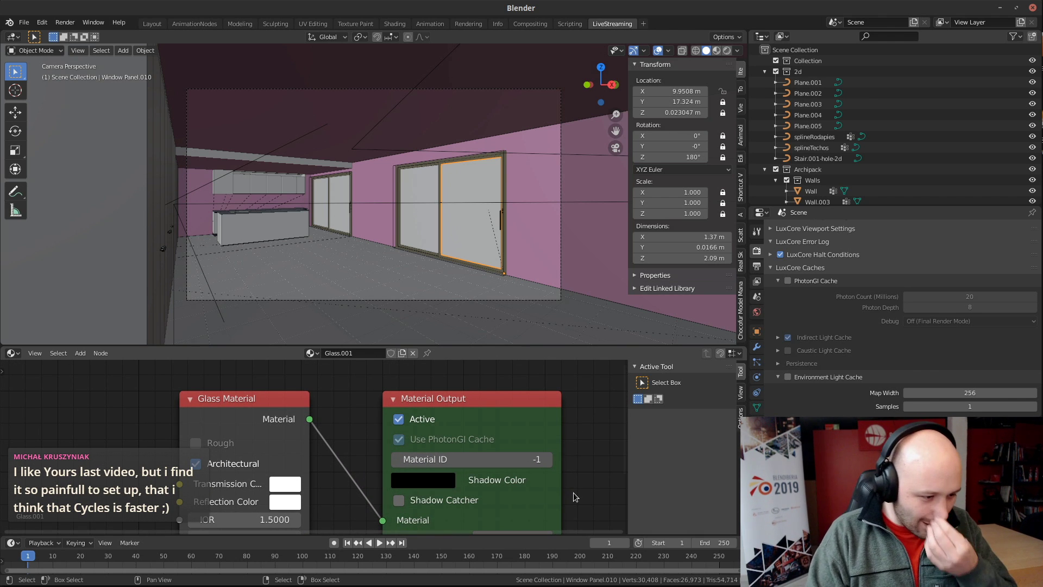
{"action": "middle_click_drag", "start_coordinate": [572, 492], "coordinate": [538, 477]}
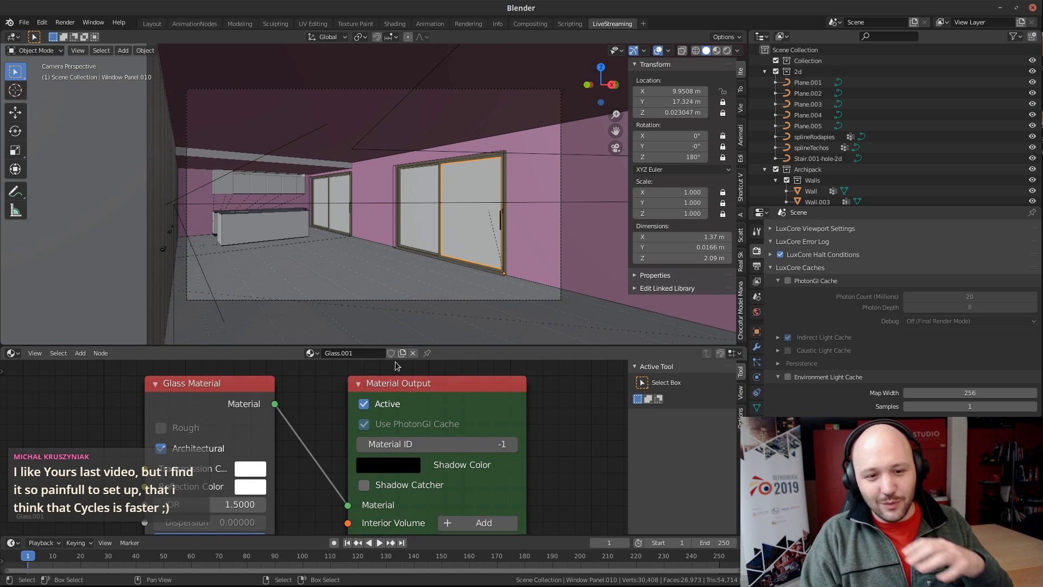
Enable the PhotonGI Cache and review the indirect, caustic, environment and direct light sampling cache options
{"action": "left_click", "coordinate": [787, 281]}
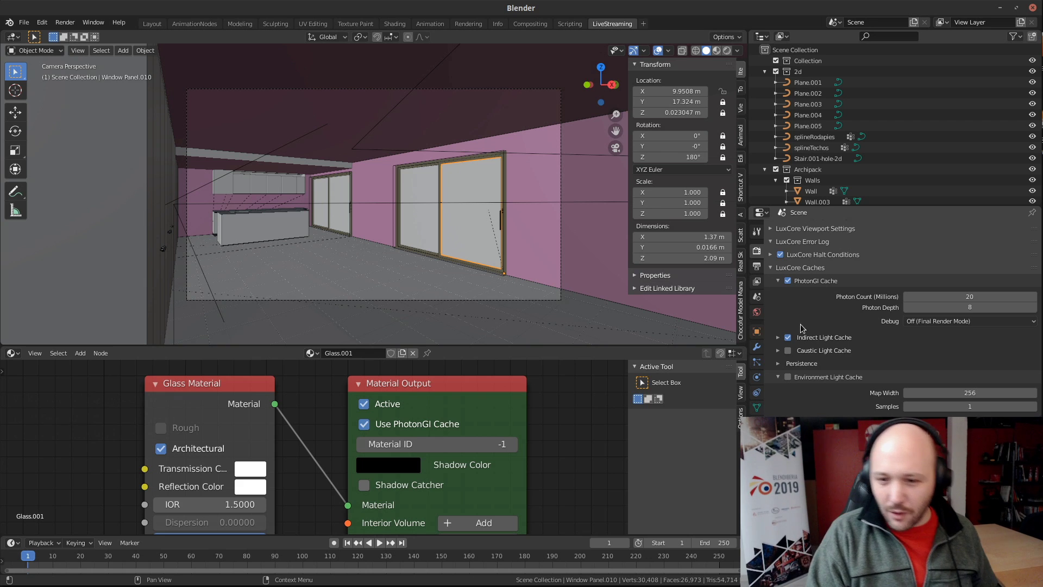
{"action": "scroll", "coordinate": [848, 358], "scroll_direction": "down", "scroll_amount": 3}
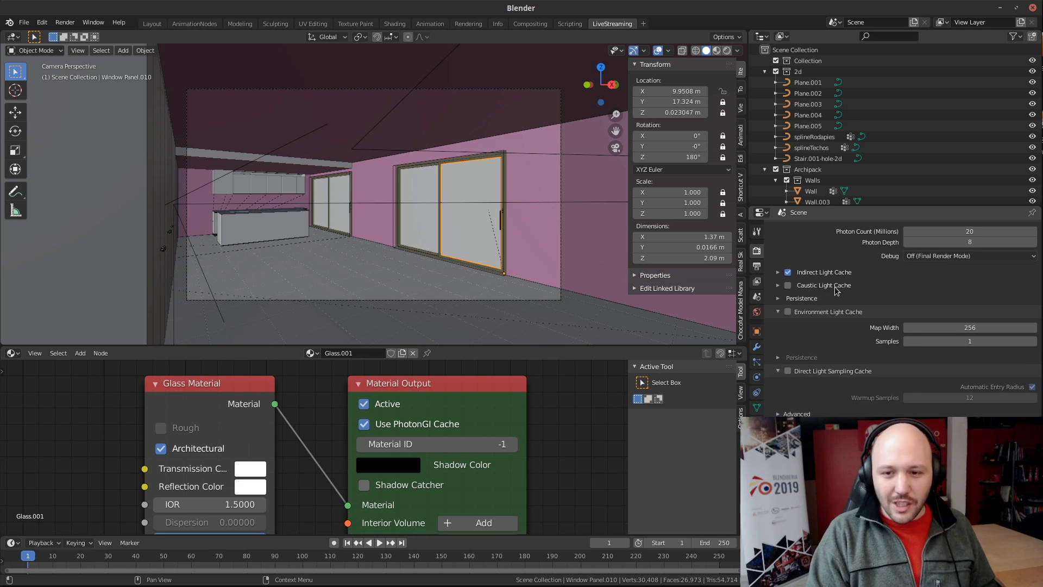
{"action": "left_click", "coordinate": [809, 299]}
{"action": "left_click", "coordinate": [810, 299]}
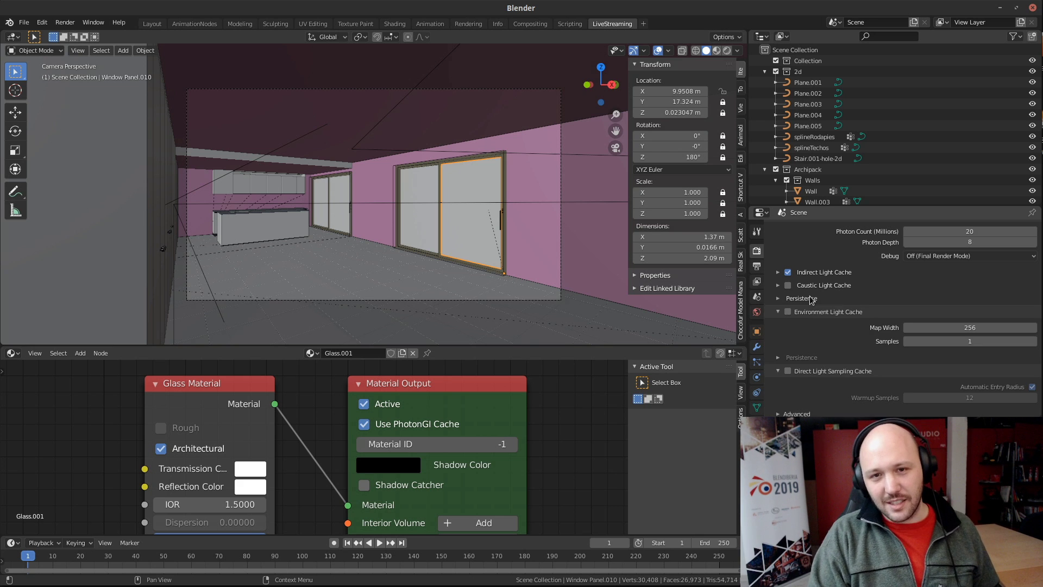
{"action": "left_click", "coordinate": [811, 299]}
{"action": "left_click", "coordinate": [812, 299]}
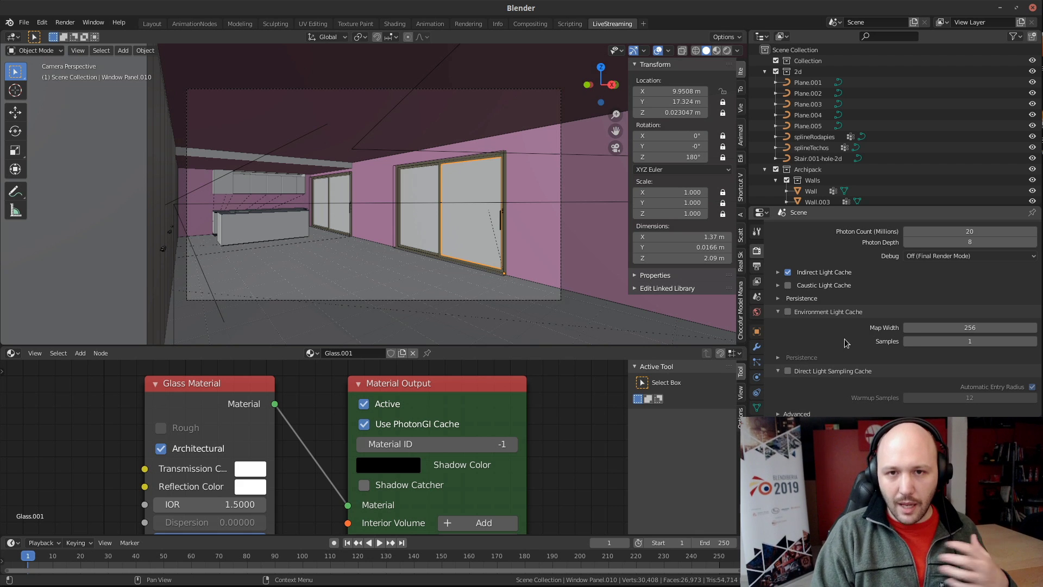
{"action": "scroll", "coordinate": [849, 338], "scroll_direction": "down", "scroll_amount": 3}
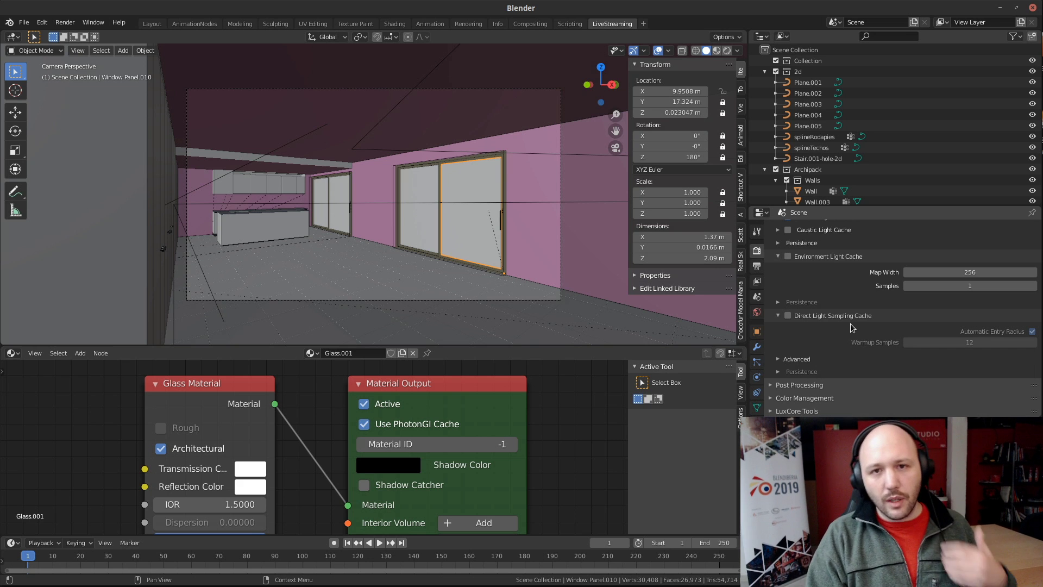
{"action": "scroll", "coordinate": [844, 334], "scroll_direction": "up", "scroll_amount": 6}
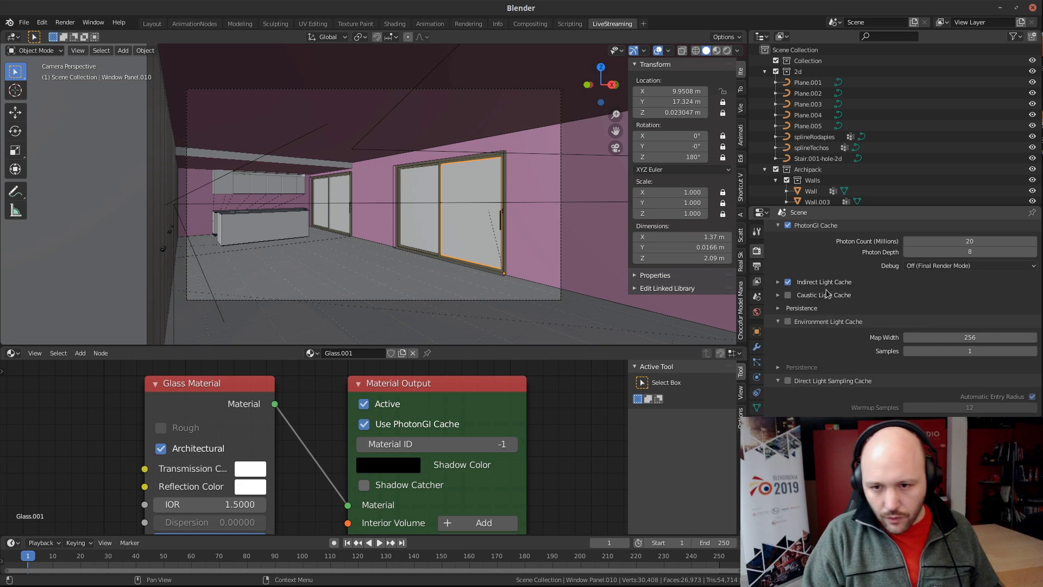
{"action": "scroll", "coordinate": [819, 267], "scroll_direction": "down", "scroll_amount": 2}
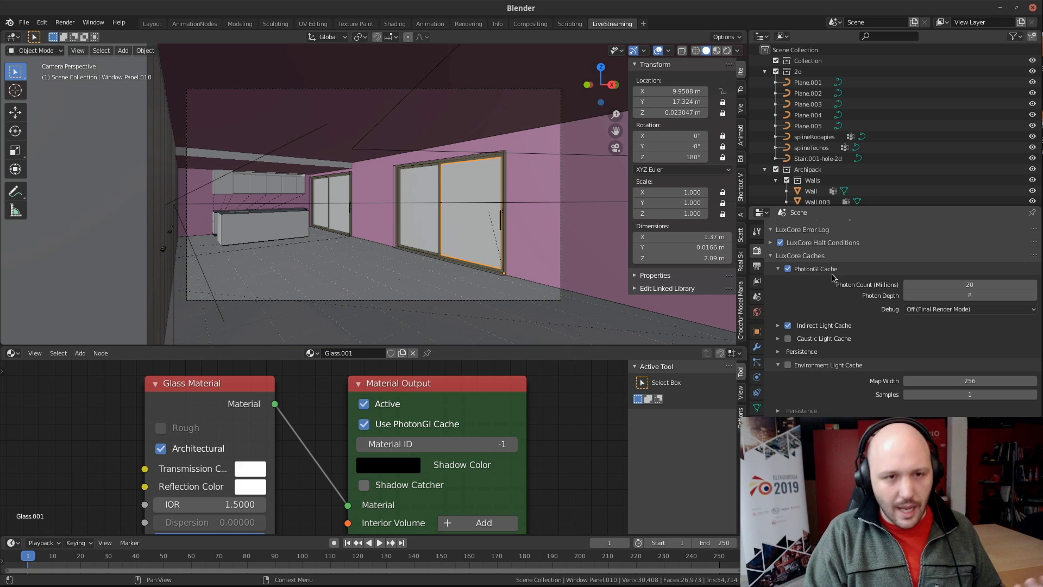
Go to the Rendering workspace and save the scene as test in the Interiores folder
{"action": "left_click", "coordinate": [469, 24]}
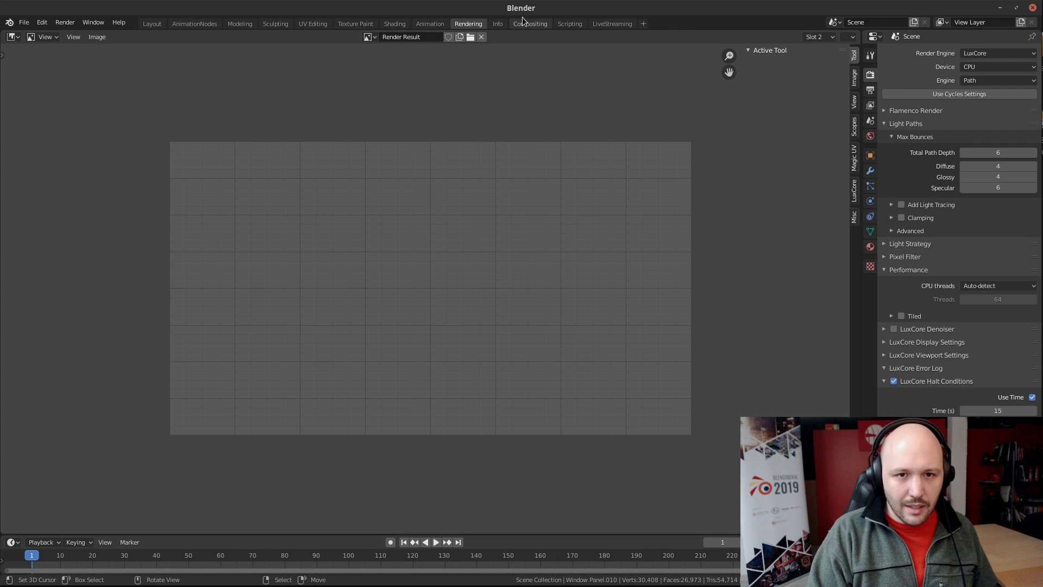
{"action": "key", "text": "ctrl+s"}
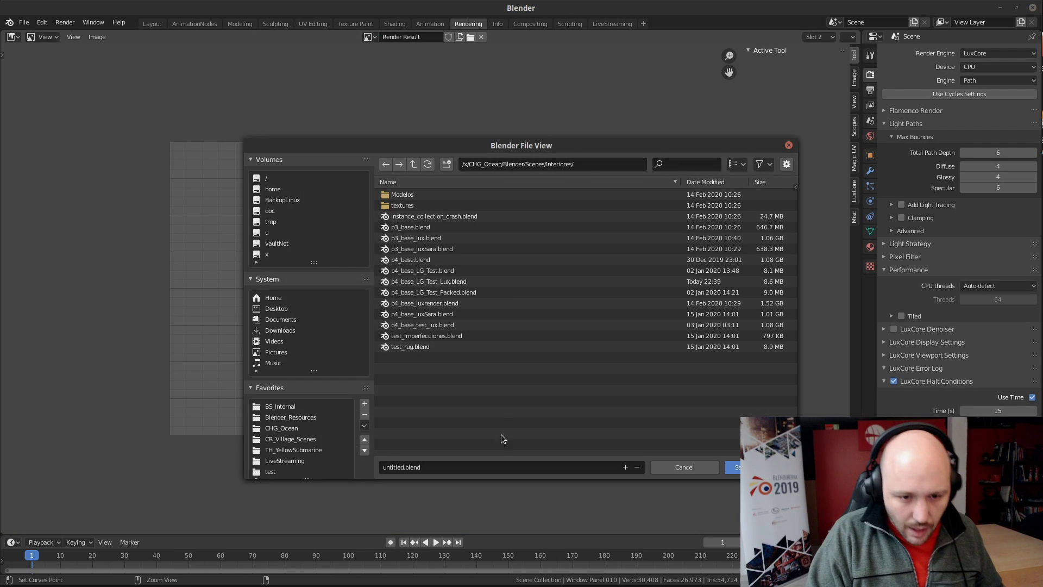
{"action": "left_click", "coordinate": [498, 461]}
{"action": "type", "text": "test"}
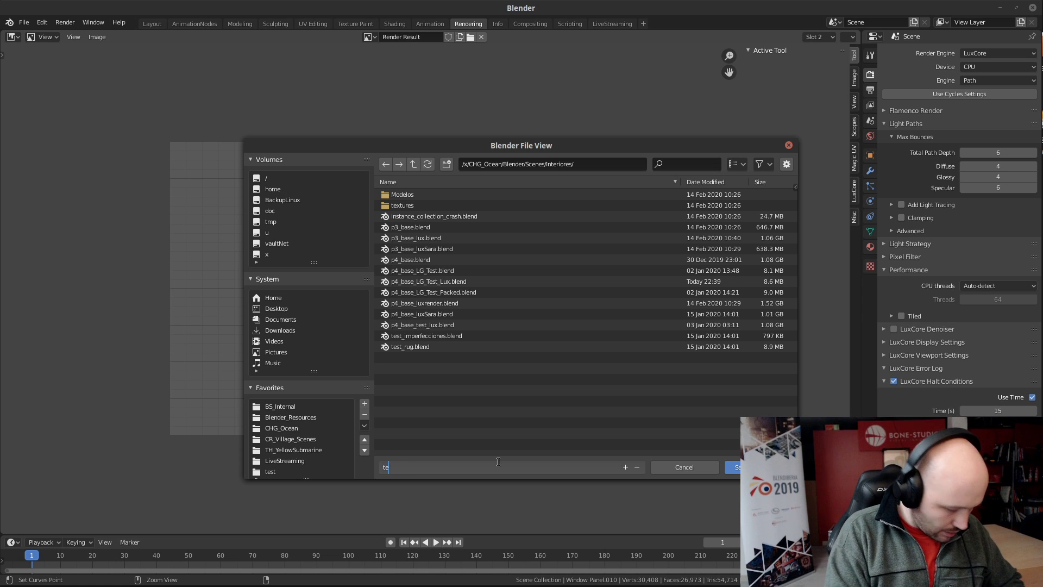
{"action": "key", "text": "Return"}
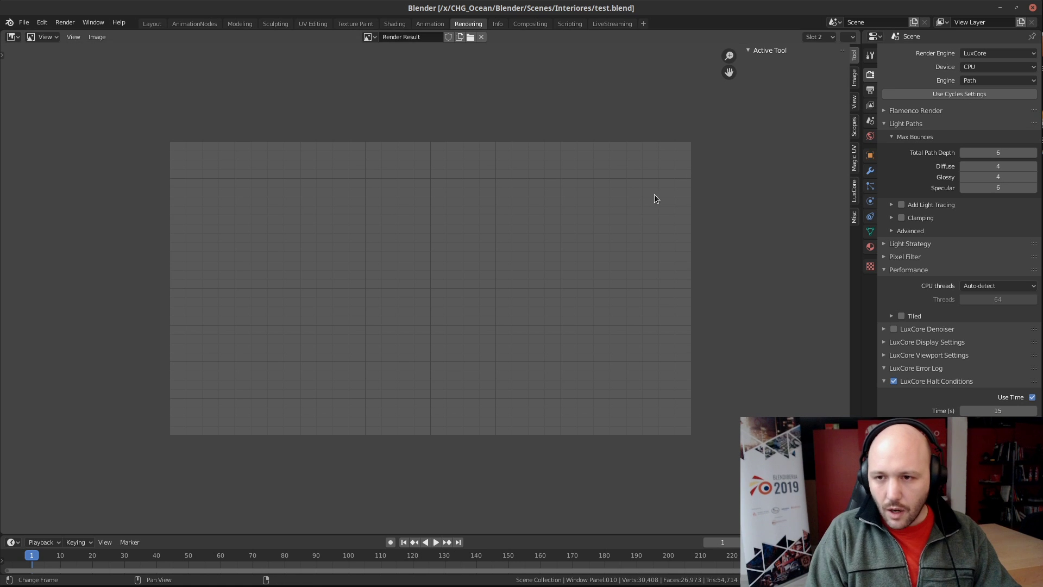
Set the LuxCore render device to OpenCL
{"action": "left_click", "coordinate": [982, 66]}
{"action": "left_click", "coordinate": [982, 91]}
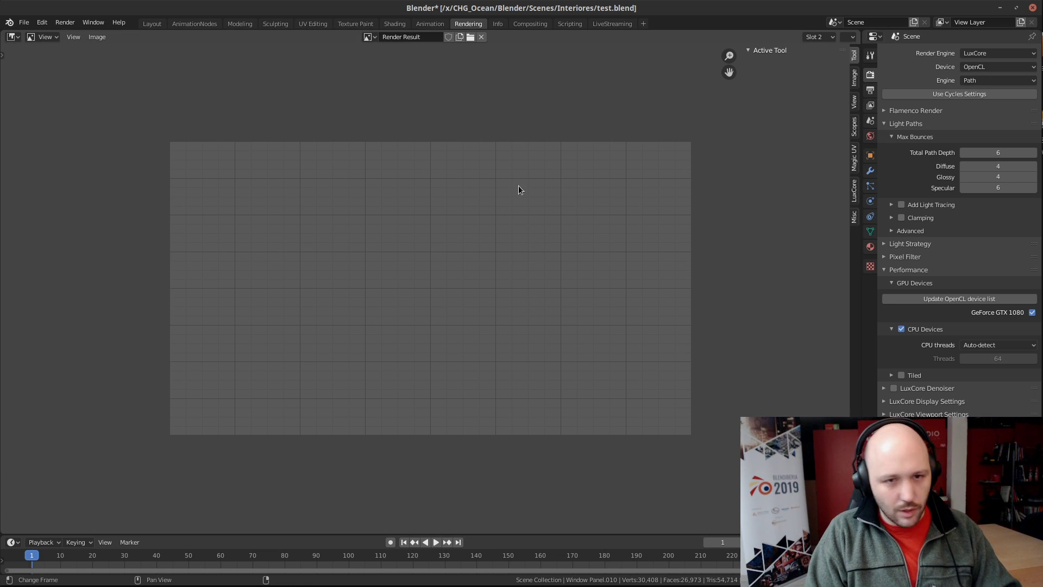
Render the scene with OpenCL in Slot 2 and show LuxCore's render statistics beside the image
{"action": "key", "text": "F12"}
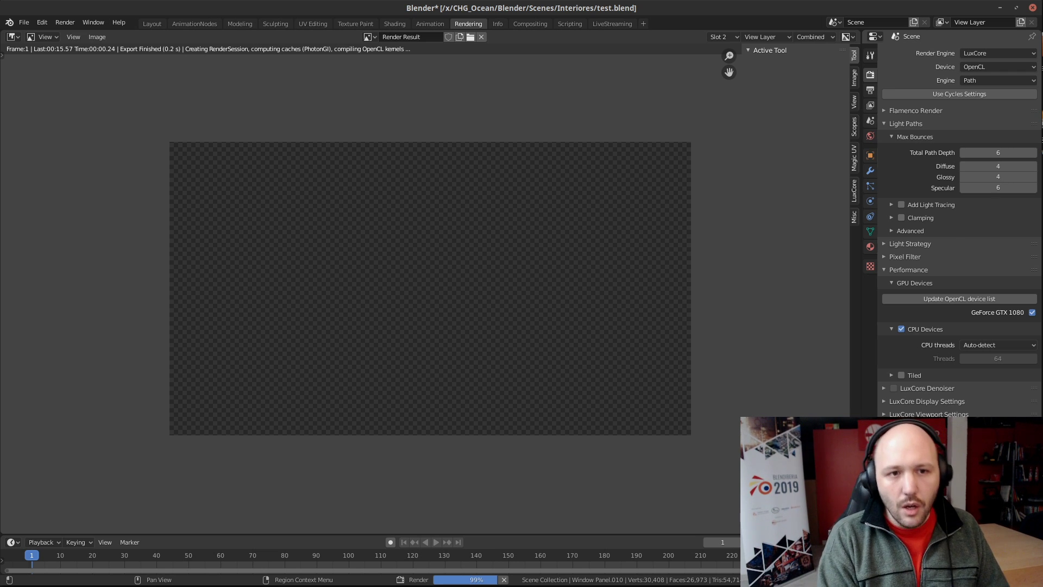
{"action": "scroll", "coordinate": [959, 228], "scroll_direction": "down", "scroll_amount": 5}
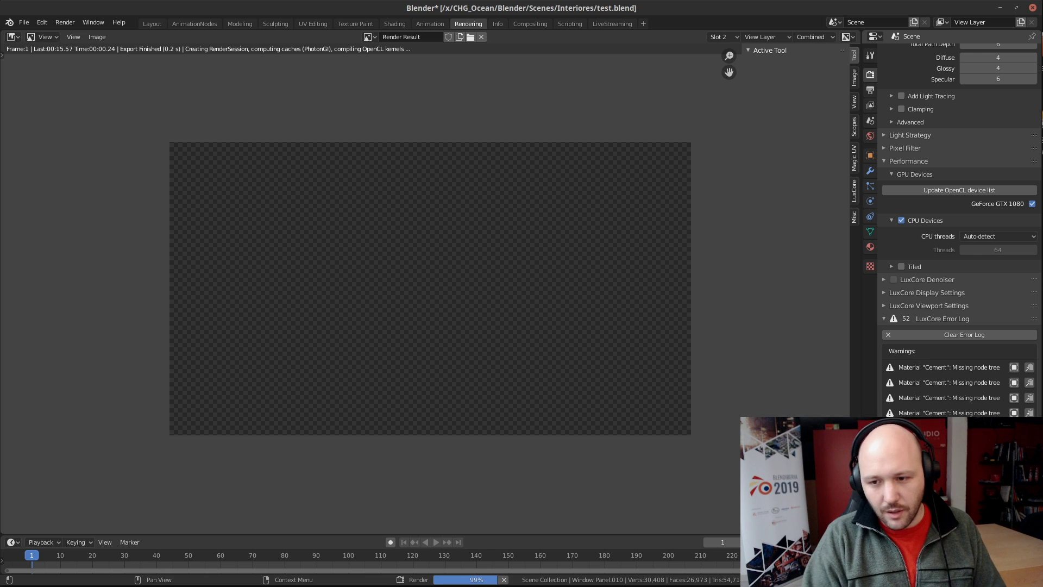
{"action": "scroll", "coordinate": [961, 381], "scroll_direction": "down", "scroll_amount": 2}
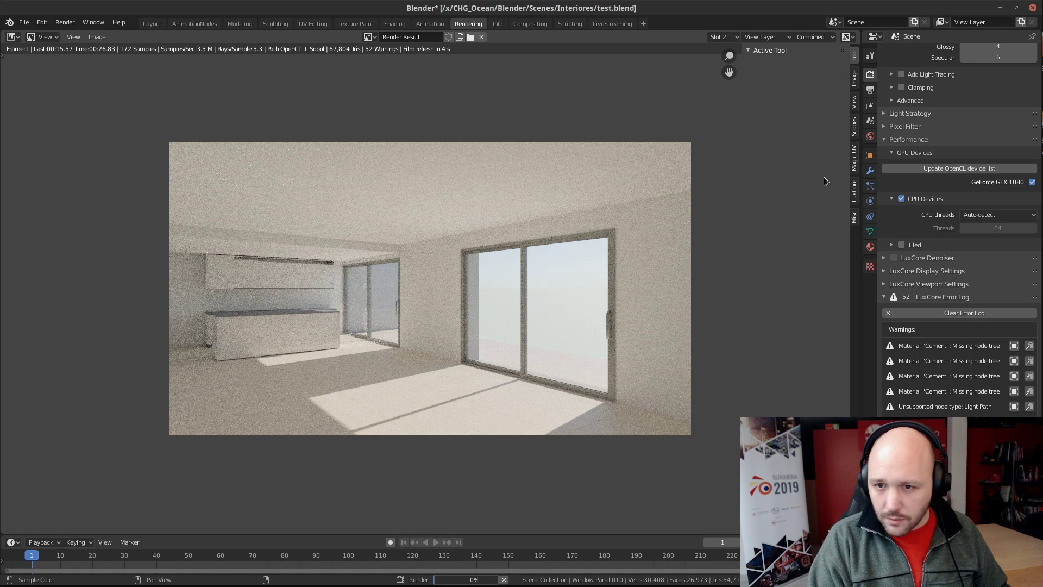
{"action": "left_click", "coordinate": [853, 196]}
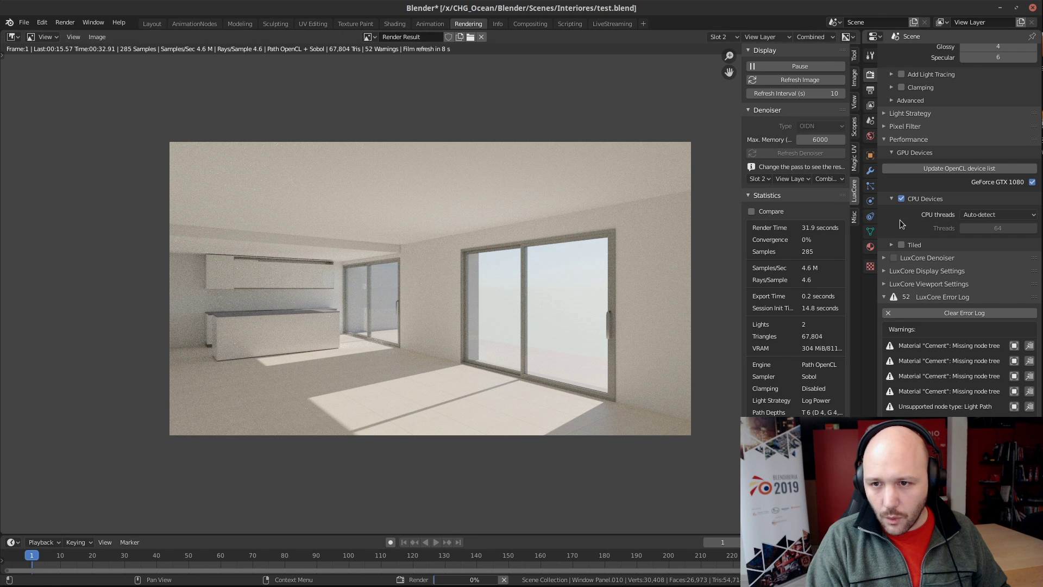
{"action": "scroll", "coordinate": [900, 220], "scroll_direction": "up", "scroll_amount": 5}
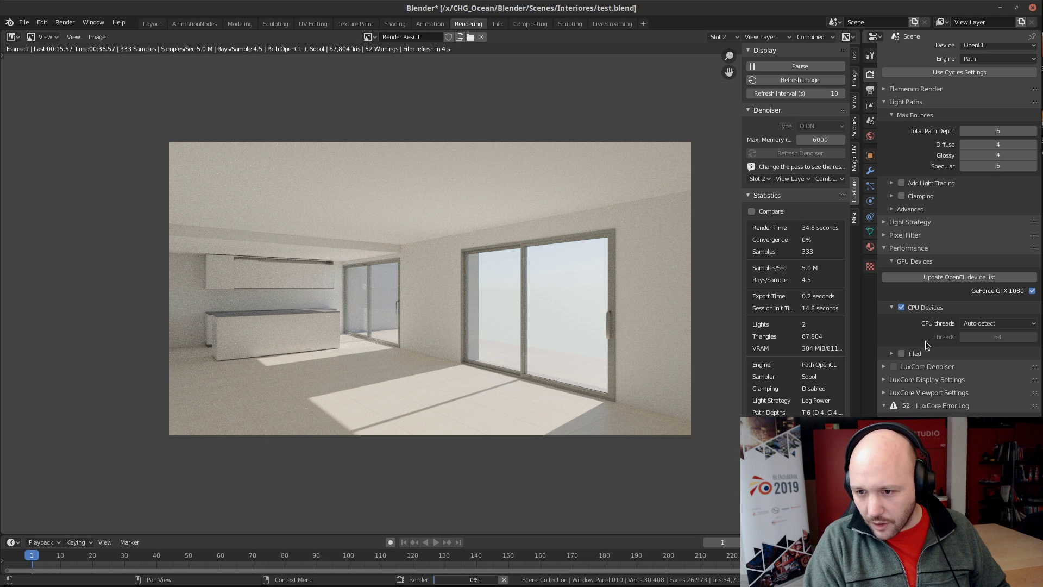
{"action": "scroll", "coordinate": [927, 346], "scroll_direction": "up", "scroll_amount": 1}
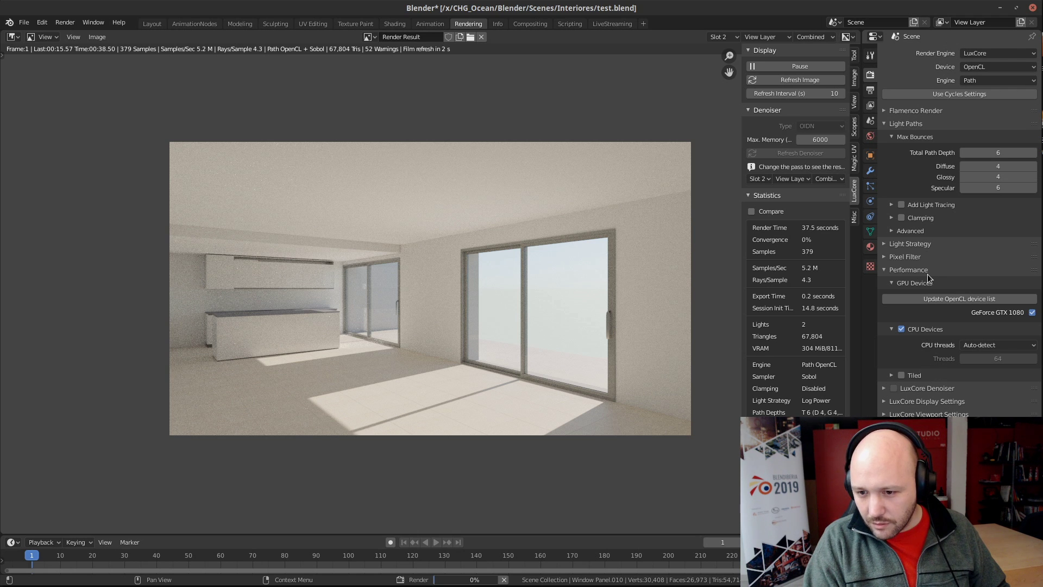
{"action": "scroll", "coordinate": [928, 278], "scroll_direction": "down", "scroll_amount": 13}
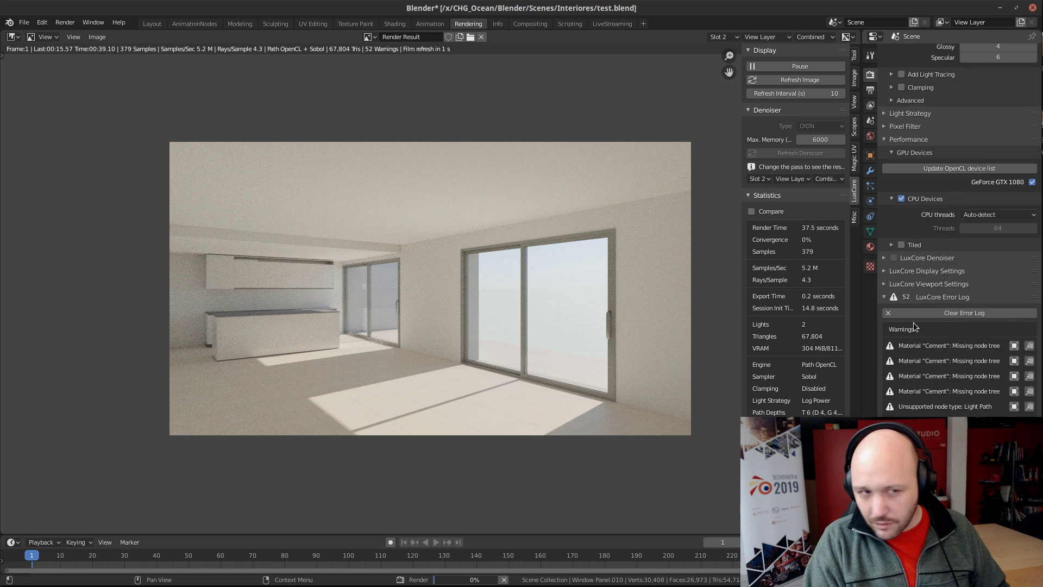
Stop the running render, render the scene again into Slot 2, and inspect the noise around the kitchen
{"action": "left_click", "coordinate": [504, 579]}
{"action": "scroll", "coordinate": [912, 149], "scroll_direction": "up", "scroll_amount": 12}
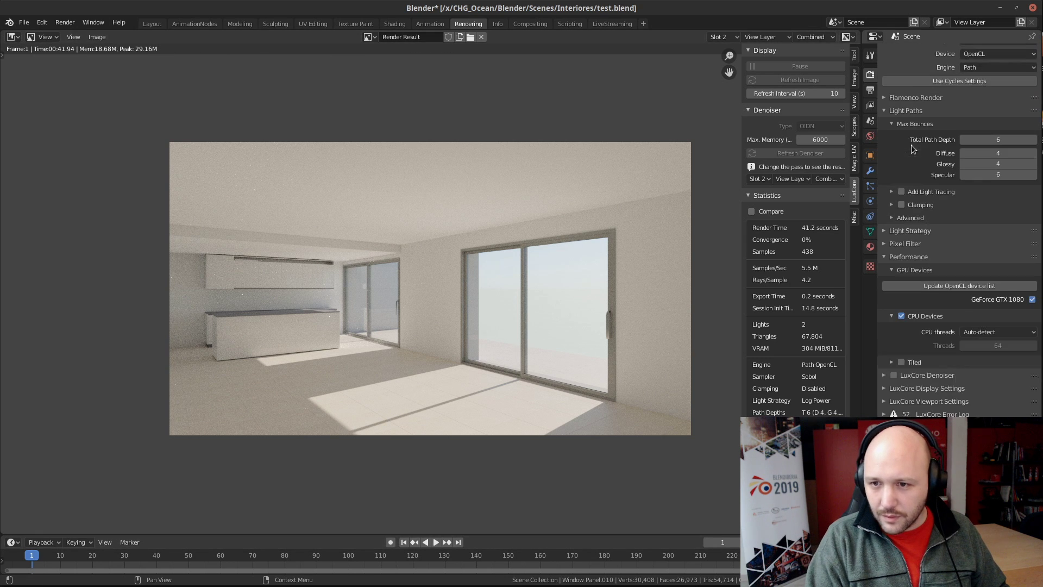
{"action": "scroll", "coordinate": [912, 149], "scroll_direction": "up", "scroll_amount": 1}
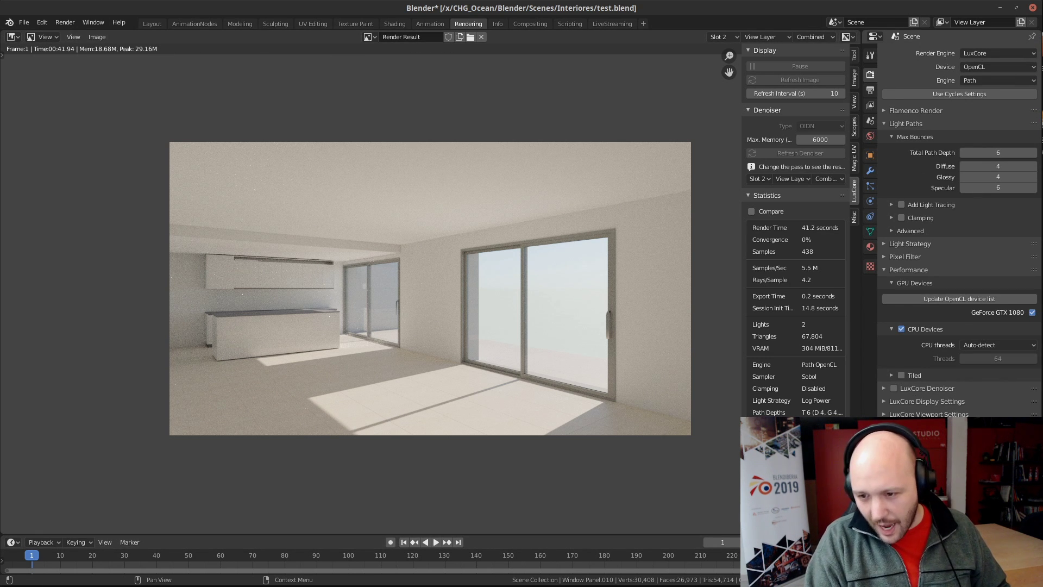
{"action": "key", "text": "F12"}
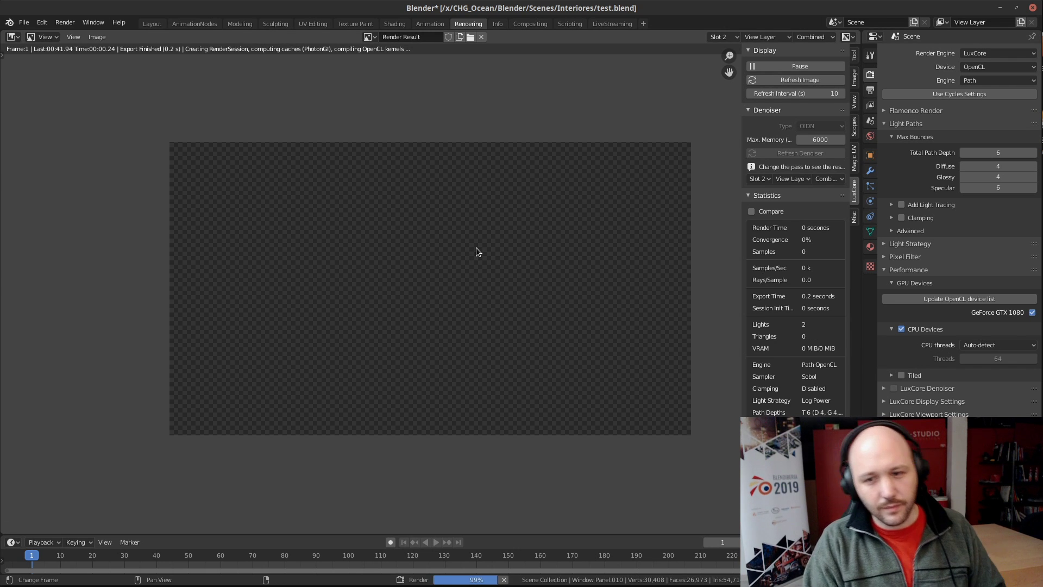
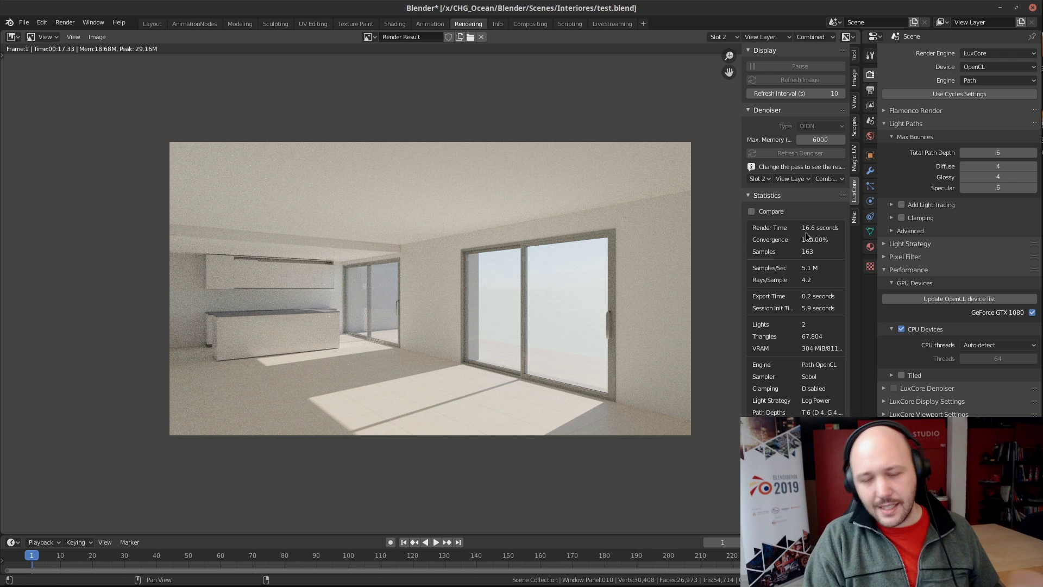
{"action": "scroll", "coordinate": [246, 356], "scroll_direction": "up", "scroll_amount": 1}
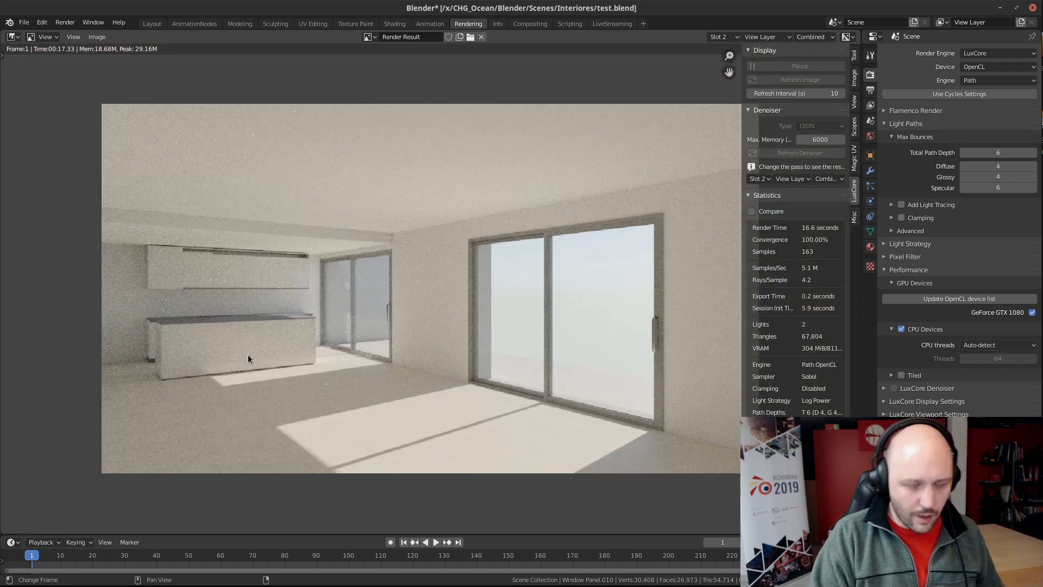
{"action": "scroll", "coordinate": [248, 358], "scroll_direction": "down", "scroll_amount": 1}
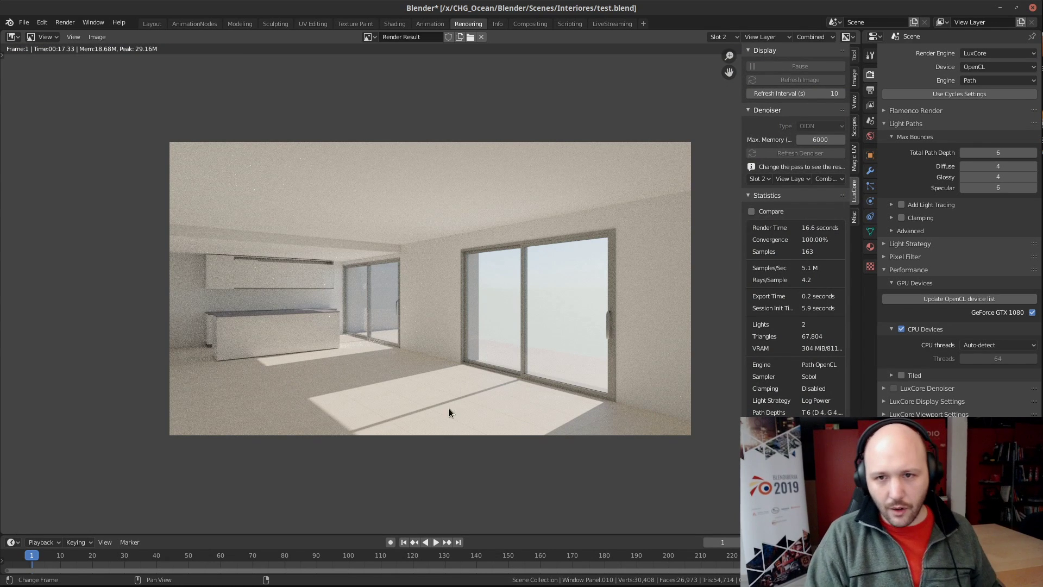
Switch the render result to Slot 3 and render the scene into it
{"action": "left_click", "coordinate": [717, 37]}
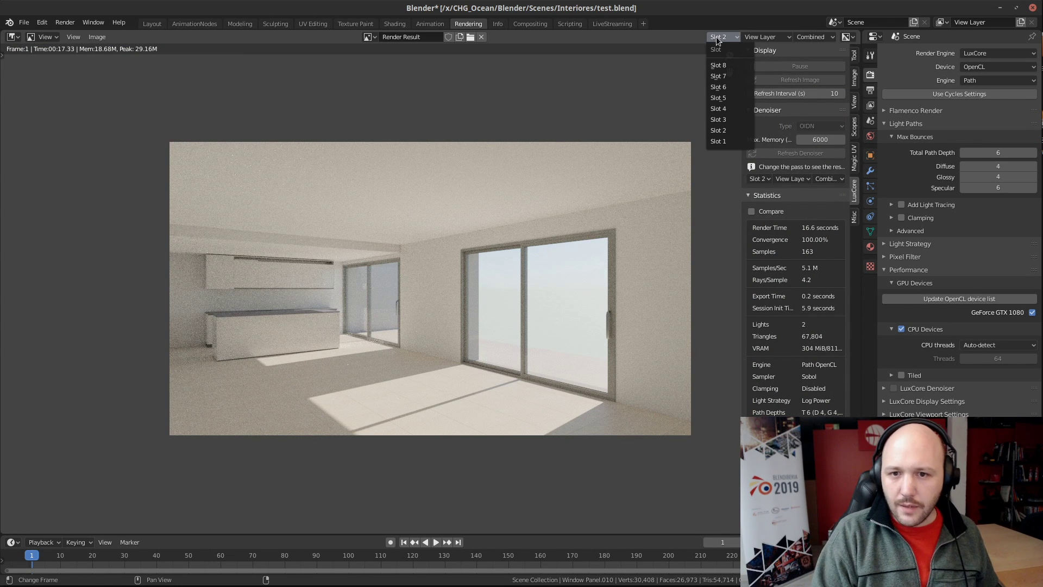
{"action": "left_click", "coordinate": [726, 120]}
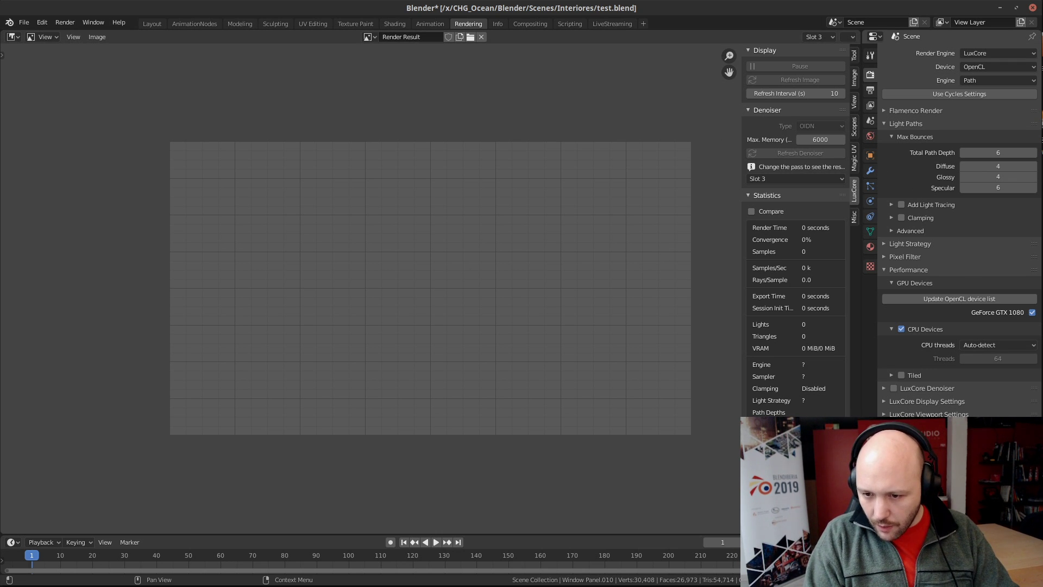
{"action": "scroll", "coordinate": [959, 229], "scroll_direction": "down", "scroll_amount": 2}
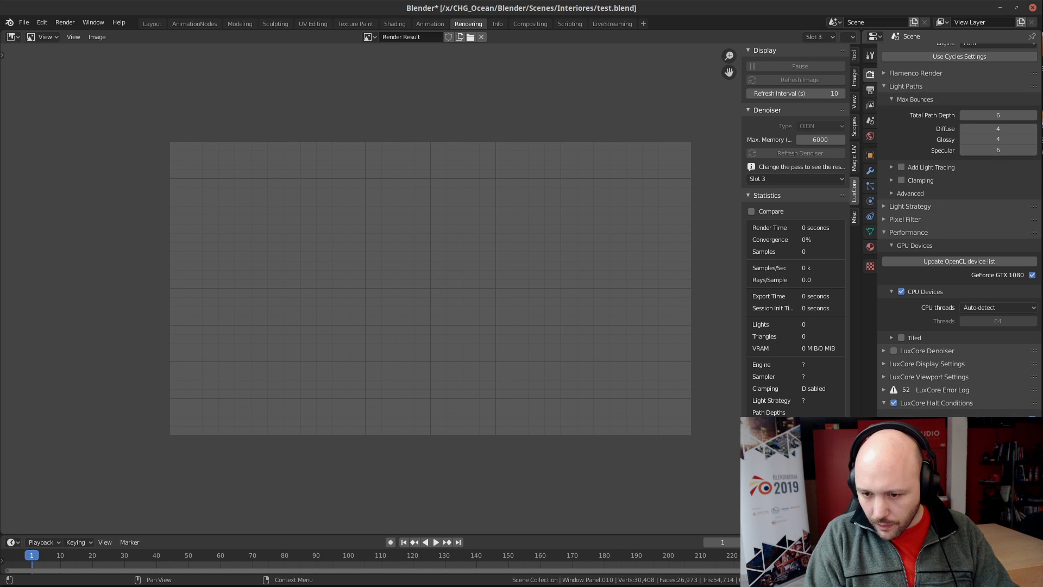
{"action": "scroll", "coordinate": [959, 230], "scroll_direction": "down", "scroll_amount": 4}
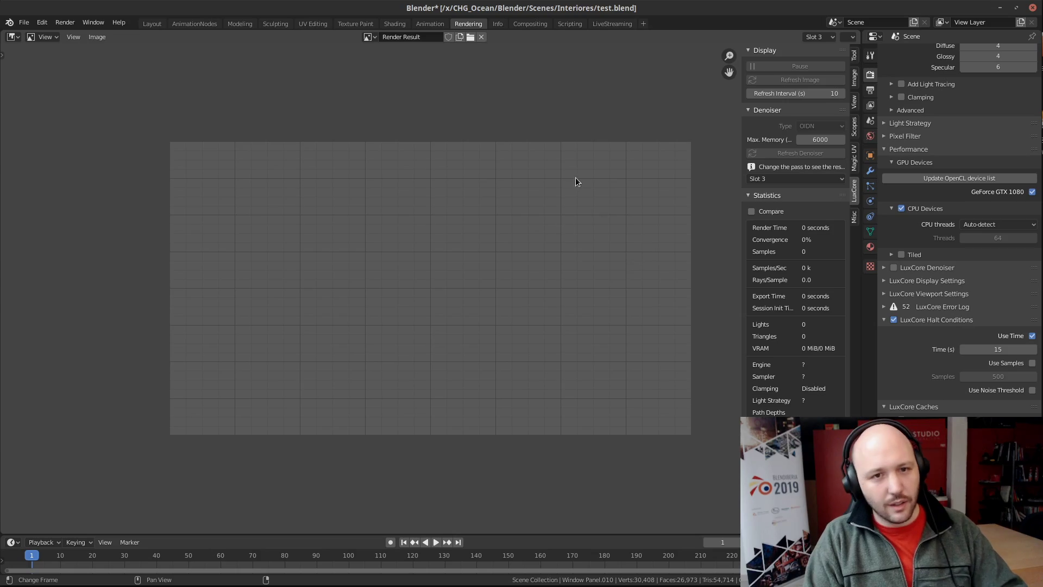
{"action": "key", "text": "F12"}
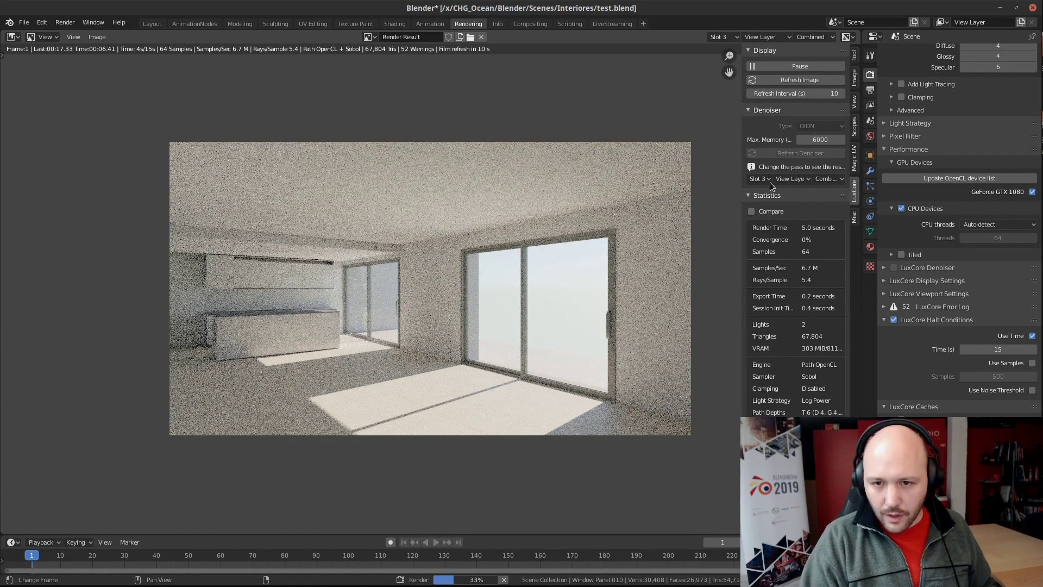
Widen the statistics area and enable comparison of the current render's statistics against Slot 2
{"action": "left_click_drag", "start_coordinate": [714, 188], "coordinate": [642, 211]}
{"action": "left_click", "coordinate": [639, 211]}
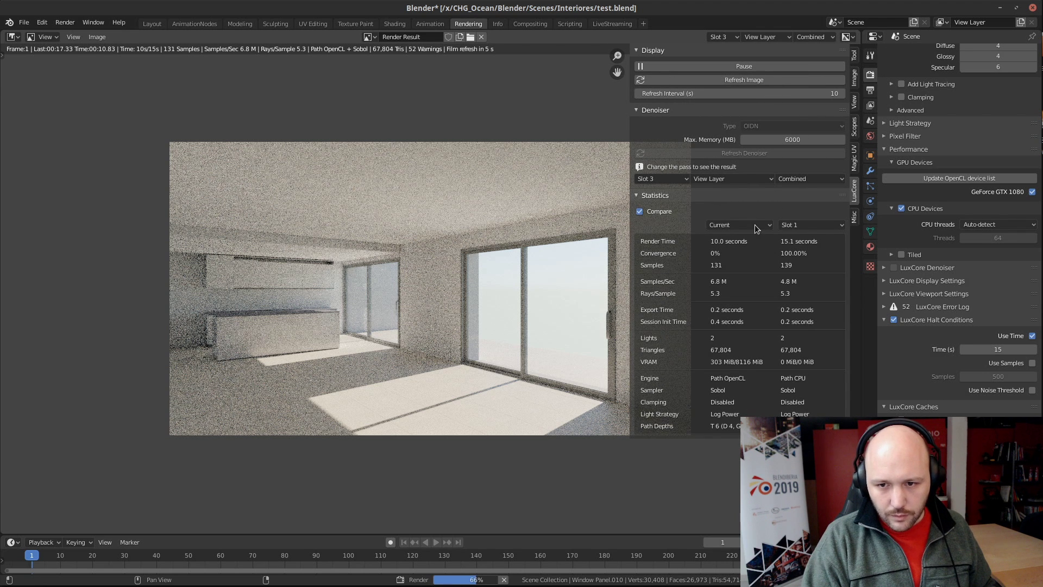
{"action": "left_click", "coordinate": [817, 227]}
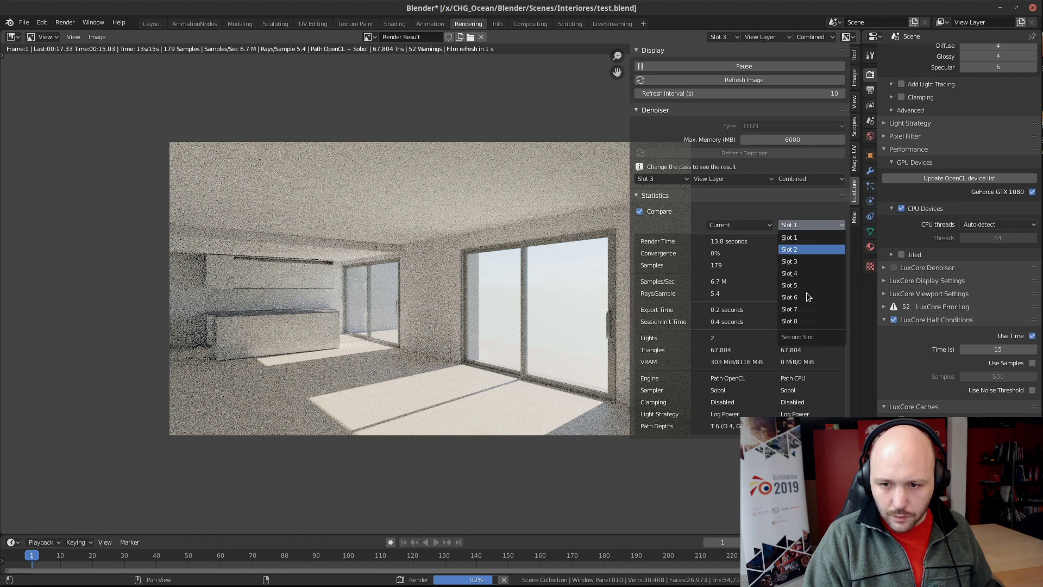
{"action": "left_click", "coordinate": [797, 250]}
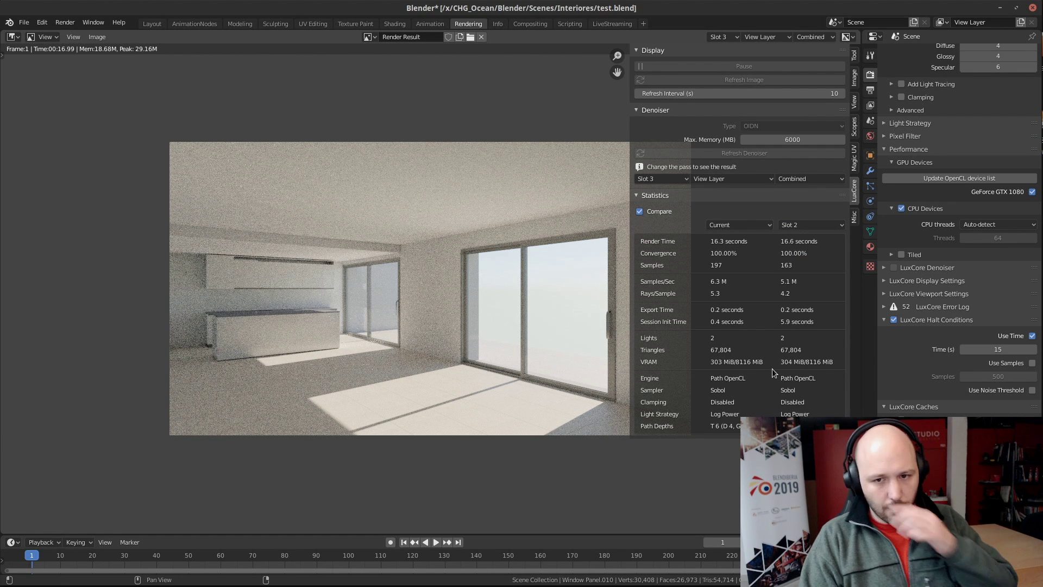
Alternate the render result between Slot 2 and Slot 3 to compare their noise and lighting across the room
{"action": "middle_click_drag", "start_coordinate": [465, 340], "coordinate": [350, 322]}
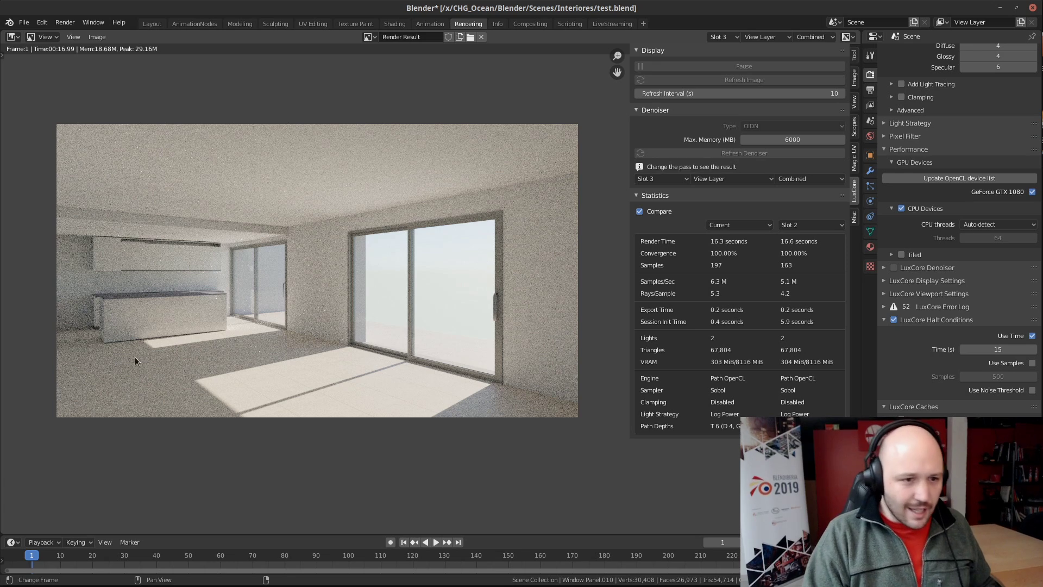
{"action": "scroll", "coordinate": [138, 328], "scroll_direction": "up", "scroll_amount": 1}
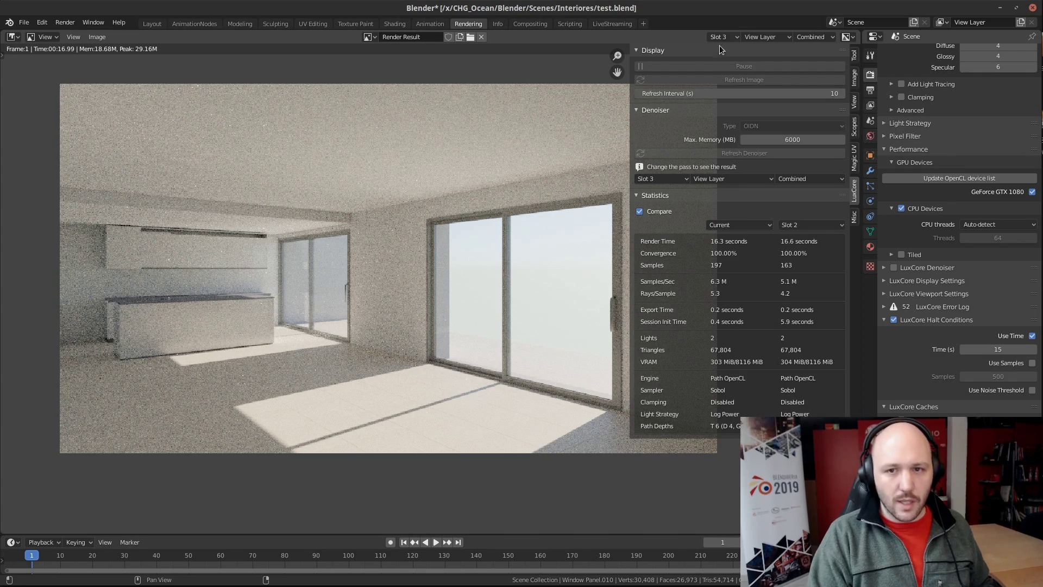
{"action": "scroll", "coordinate": [723, 37], "scroll_direction": "up", "scroll_amount": 2, "text": "ctrl"}
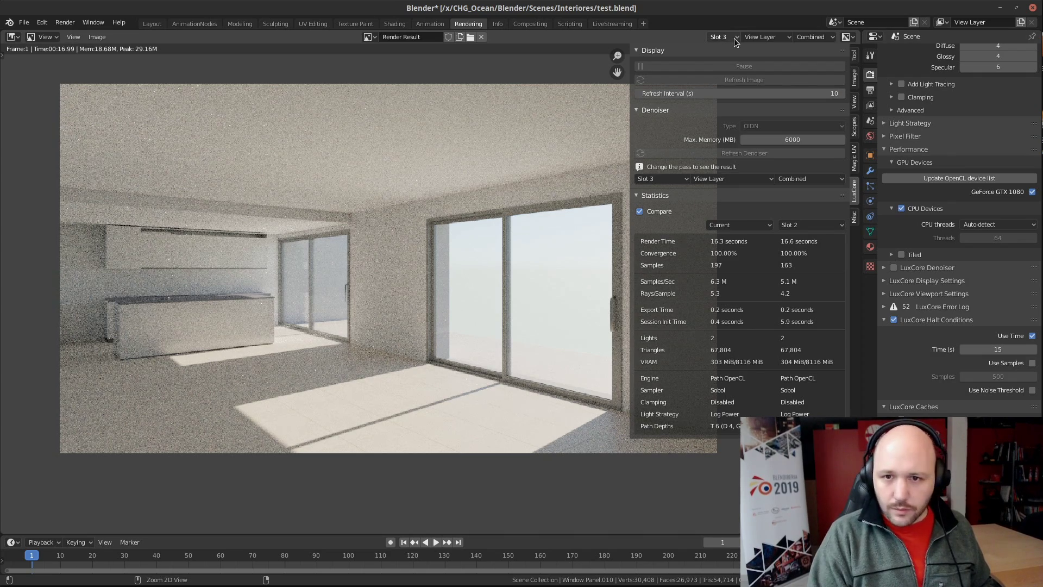
{"action": "scroll", "coordinate": [735, 38], "scroll_direction": "down", "scroll_amount": 2, "text": "ctrl"}
{"action": "scroll", "coordinate": [734, 38], "scroll_direction": "up", "scroll_amount": 1, "text": "ctrl"}
{"action": "scroll", "coordinate": [734, 38], "scroll_direction": "down", "scroll_amount": 1, "text": "ctrl"}
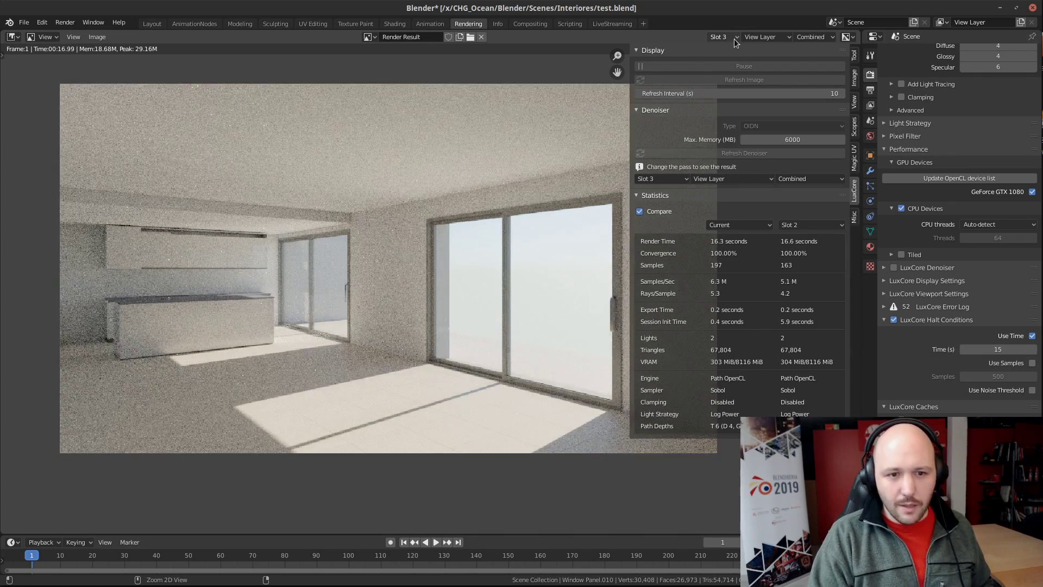
{"action": "scroll", "coordinate": [734, 39], "scroll_direction": "up", "scroll_amount": 1, "text": "ctrl"}
{"action": "scroll", "coordinate": [734, 38], "scroll_direction": "down", "scroll_amount": 1, "text": "ctrl"}
{"action": "scroll", "coordinate": [734, 38], "scroll_direction": "up", "scroll_amount": 1, "text": "ctrl"}
{"action": "scroll", "coordinate": [734, 38], "scroll_direction": "down", "scroll_amount": 1, "text": "ctrl"}
{"action": "scroll", "coordinate": [734, 38], "scroll_direction": "up", "scroll_amount": 1, "text": "ctrl"}
{"action": "scroll", "coordinate": [734, 38], "scroll_direction": "down", "scroll_amount": 1, "text": "ctrl"}
{"action": "scroll", "coordinate": [734, 38], "scroll_direction": "up", "scroll_amount": 1, "text": "ctrl"}
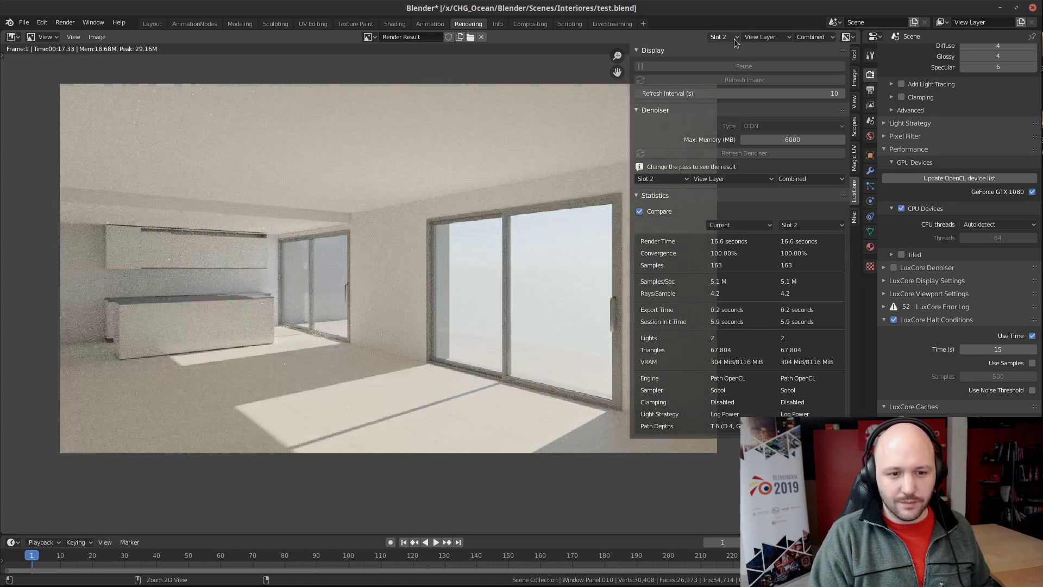
{"action": "scroll", "coordinate": [734, 38], "scroll_direction": "down", "scroll_amount": 1, "text": "ctrl"}
{"action": "scroll", "coordinate": [734, 38], "scroll_direction": "up", "scroll_amount": 1, "text": "ctrl"}
{"action": "scroll", "coordinate": [734, 38], "scroll_direction": "down", "scroll_amount": 1, "text": "ctrl"}
{"action": "scroll", "coordinate": [735, 38], "scroll_direction": "up", "scroll_amount": 1, "text": "ctrl"}
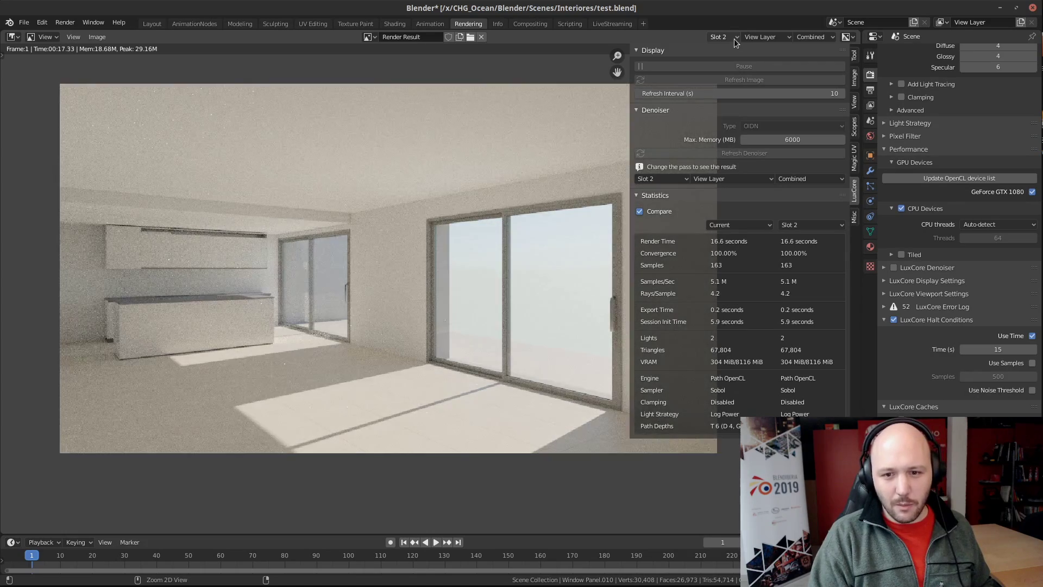
{"action": "scroll", "coordinate": [734, 38], "scroll_direction": "down", "scroll_amount": 1, "text": "ctrl"}
{"action": "scroll", "coordinate": [734, 38], "scroll_direction": "up", "scroll_amount": 1, "text": "ctrl"}
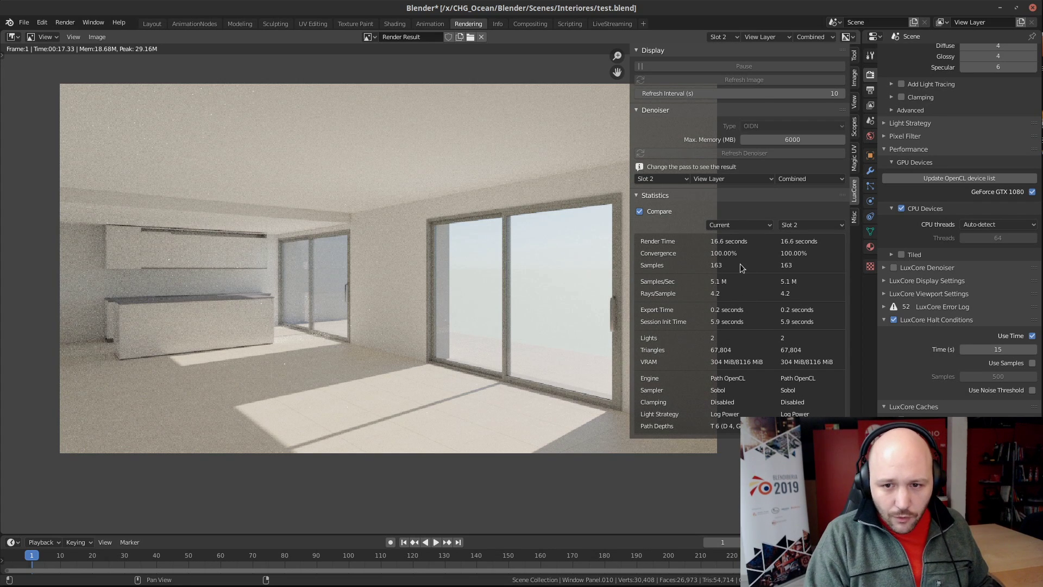
{"action": "scroll", "coordinate": [716, 38], "scroll_direction": "down", "scroll_amount": 1, "text": "ctrl"}
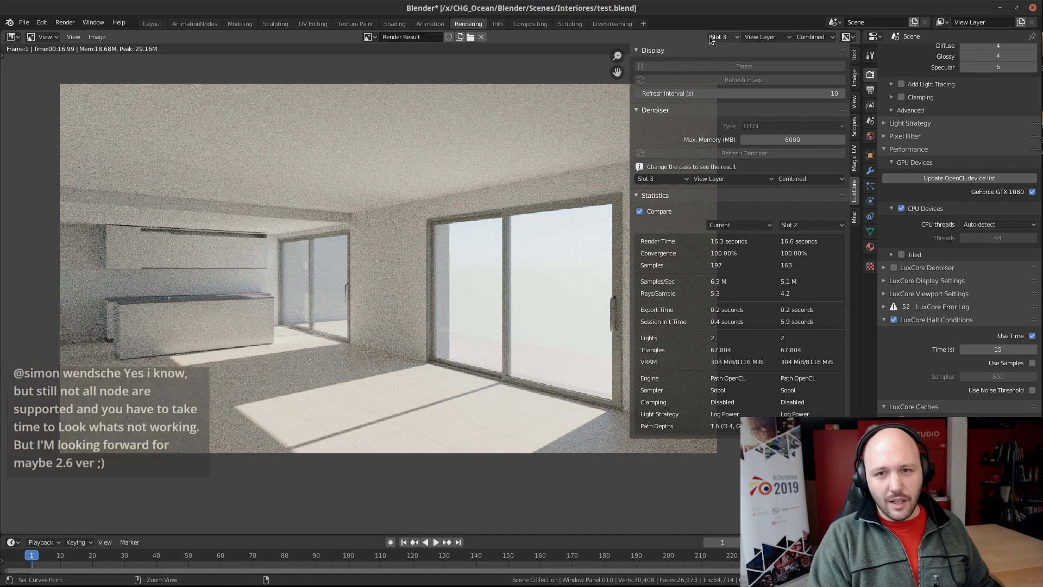
{"action": "scroll", "coordinate": [712, 36], "scroll_direction": "up", "scroll_amount": 1, "text": "ctrl"}
{"action": "scroll", "coordinate": [726, 36], "scroll_direction": "down", "scroll_amount": 1, "text": "ctrl"}
{"action": "scroll", "coordinate": [726, 37], "scroll_direction": "up", "scroll_amount": 1, "text": "ctrl"}
{"action": "scroll", "coordinate": [727, 37], "scroll_direction": "down", "scroll_amount": 1, "text": "ctrl"}
{"action": "scroll", "coordinate": [728, 37], "scroll_direction": "up", "scroll_amount": 1, "text": "ctrl"}
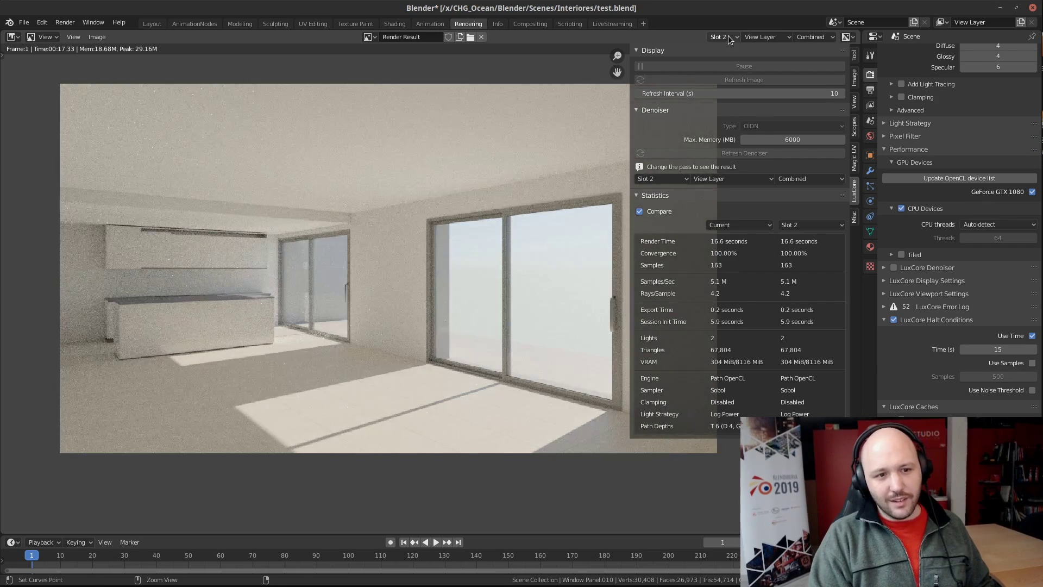
{"action": "scroll", "coordinate": [728, 36], "scroll_direction": "down", "scroll_amount": 1, "text": "ctrl"}
{"action": "scroll", "coordinate": [728, 37], "scroll_direction": "up", "scroll_amount": 1, "text": "ctrl"}
{"action": "scroll", "coordinate": [728, 37], "scroll_direction": "down", "scroll_amount": 1, "text": "ctrl"}
{"action": "scroll", "coordinate": [728, 36], "scroll_direction": "up", "scroll_amount": 1, "text": "ctrl"}
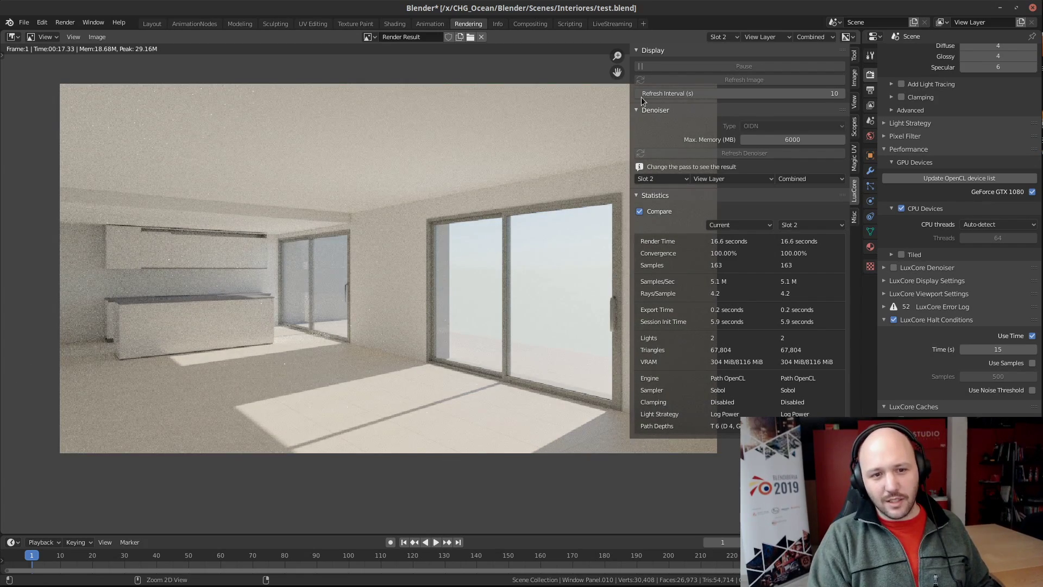
{"action": "middle_click_drag", "start_coordinate": [178, 312], "coordinate": [213, 287]}
{"action": "scroll", "coordinate": [725, 37], "scroll_direction": "down", "scroll_amount": 1, "text": "ctrl"}
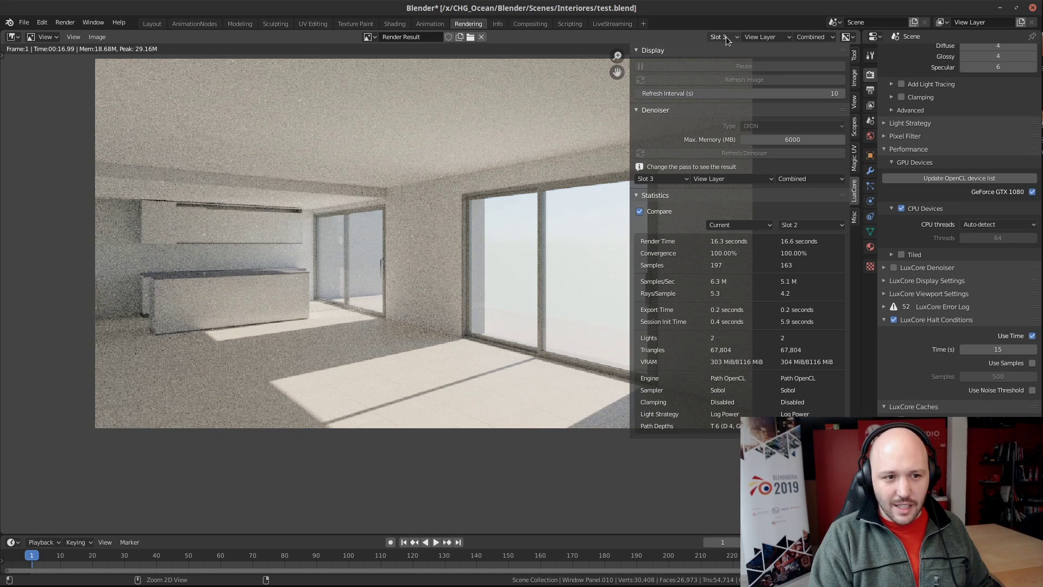
Switch the render result to the empty Slot 4
{"action": "left_click", "coordinate": [727, 37]}
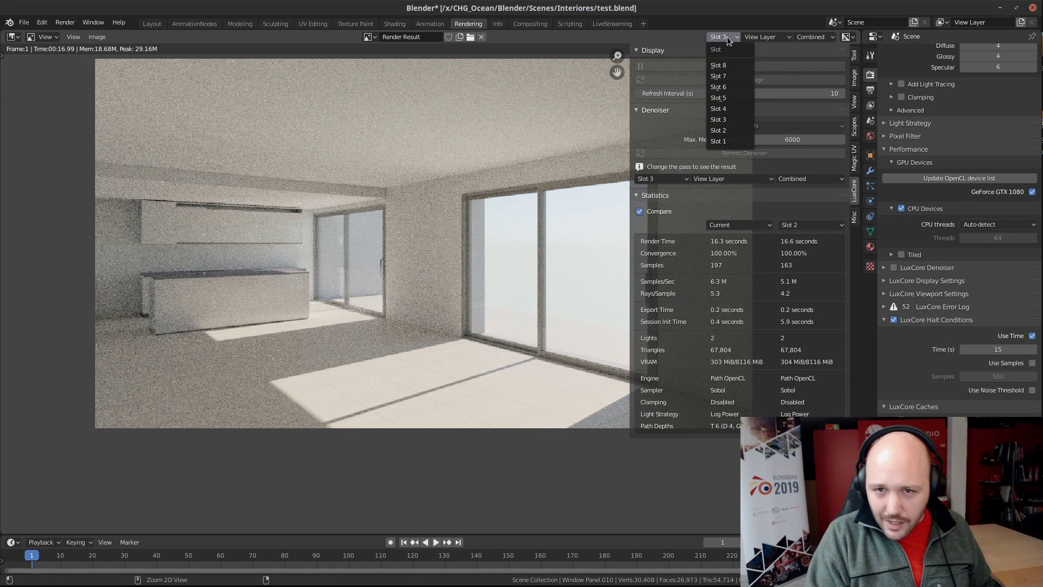
{"action": "left_click", "coordinate": [723, 111]}
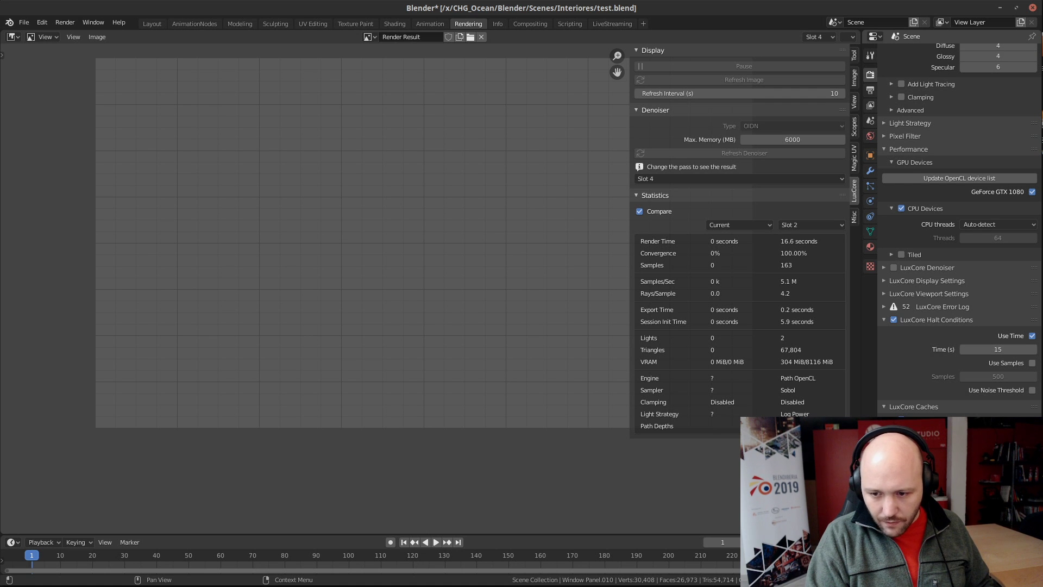
{"action": "middle_click_drag", "start_coordinate": [412, 287], "coordinate": [358, 313]}
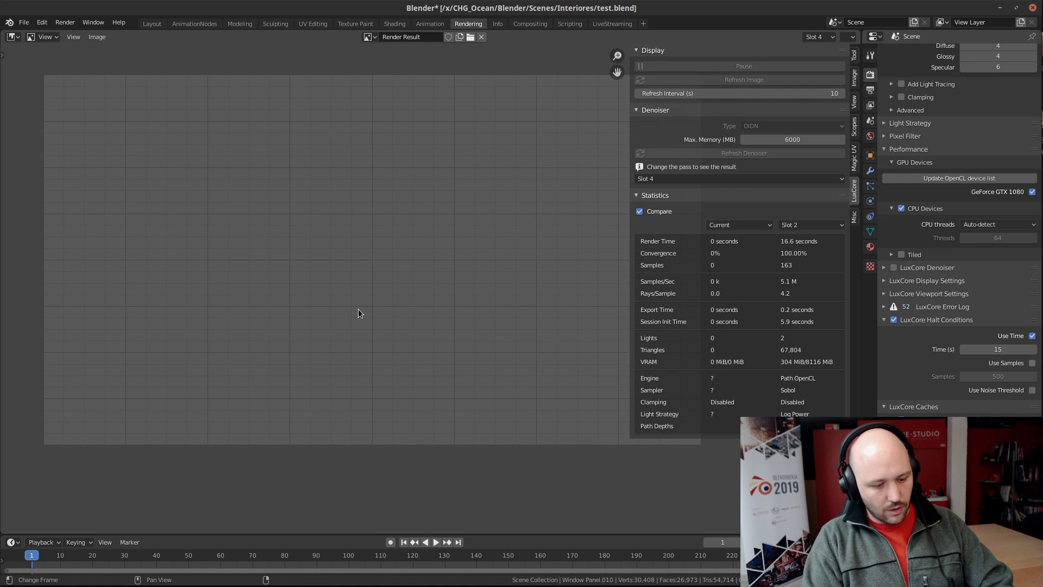
Render the scene into Slot 4, check the LuxCore log in the terminal, and return to the render result
{"action": "key", "text": "F12"}
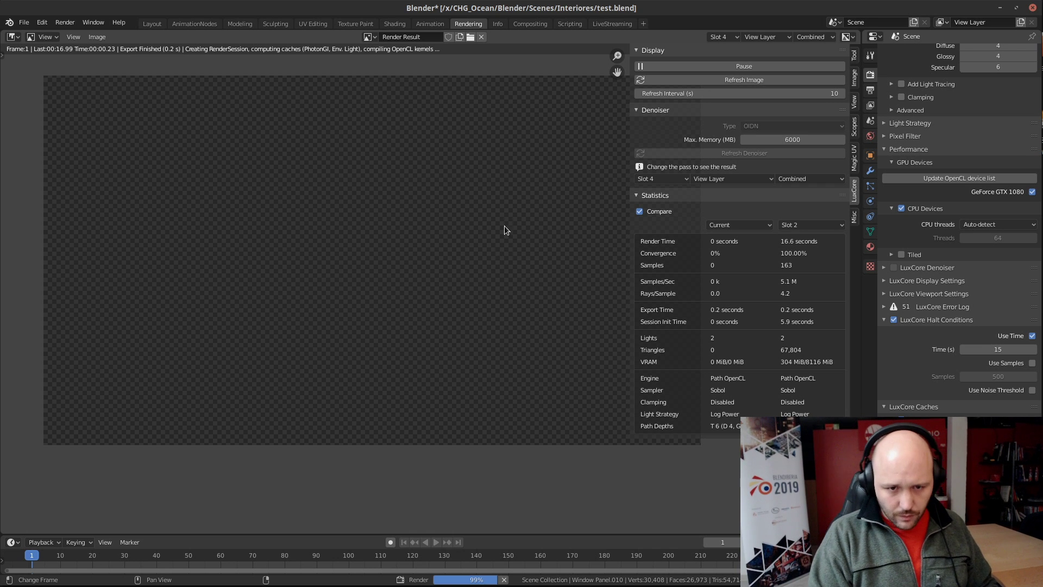
{"action": "key", "text": "alt+Tab"}
{"action": "key", "text": "alt+Tab"}
{"action": "key", "text": "alt+Tab"}
{"action": "key", "text": "alt+Tab"}
{"action": "key", "text": "alt+Tab"}
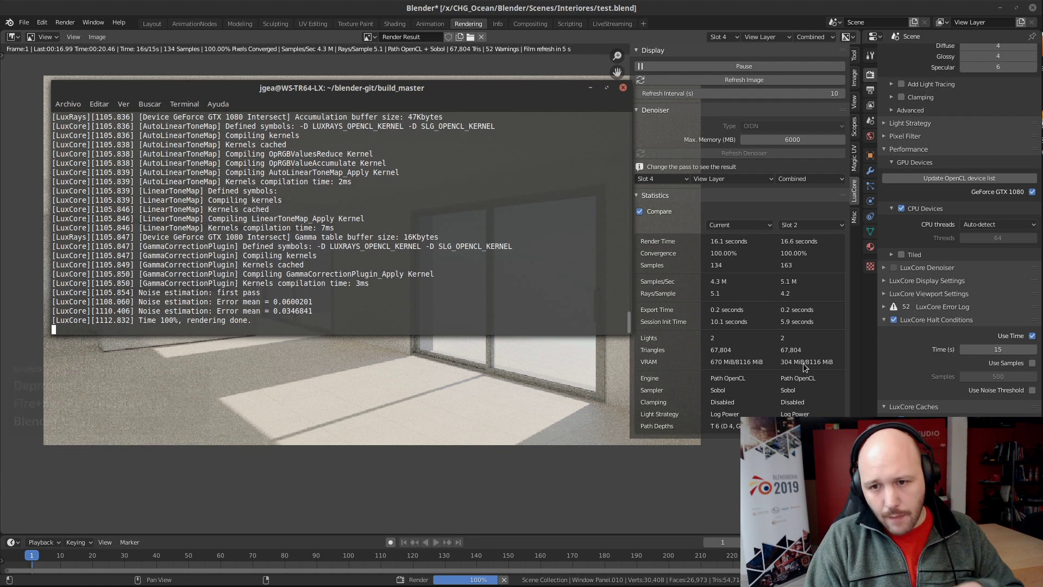
{"action": "left_click", "coordinate": [771, 363]}
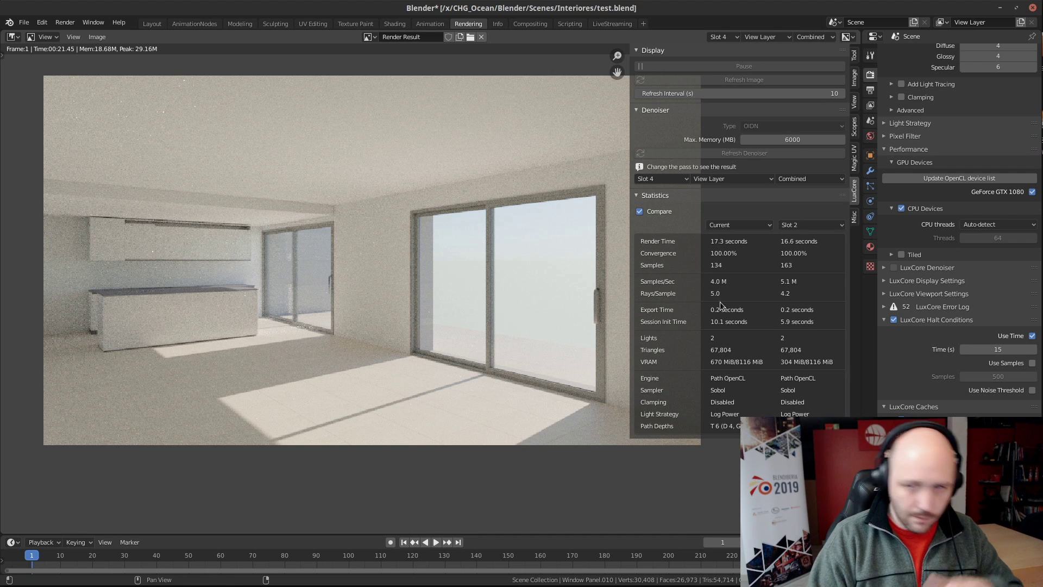
Switch the render result repeatedly between Slot 4 and the earlier slots, mainly Slot 2, to compare noise and statistics
{"action": "scroll", "coordinate": [727, 38], "scroll_direction": "up", "scroll_amount": 2, "text": "ctrl"}
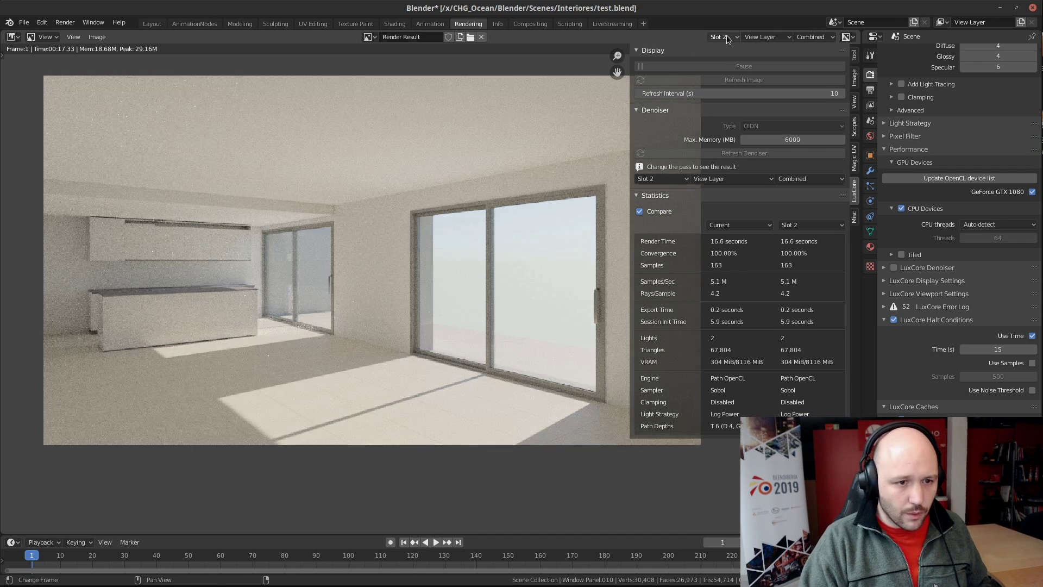
{"action": "scroll", "coordinate": [727, 38], "scroll_direction": "down", "scroll_amount": 1, "text": "ctrl"}
{"action": "scroll", "coordinate": [726, 35], "scroll_direction": "up", "scroll_amount": 1, "text": "ctrl"}
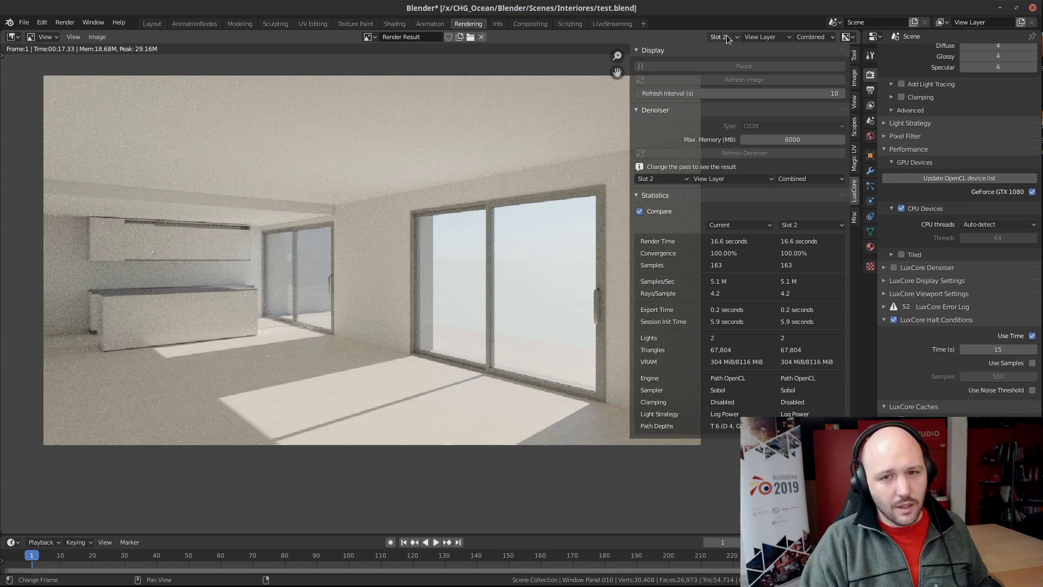
{"action": "scroll", "coordinate": [731, 38], "scroll_direction": "down", "scroll_amount": 2, "text": "ctrl"}
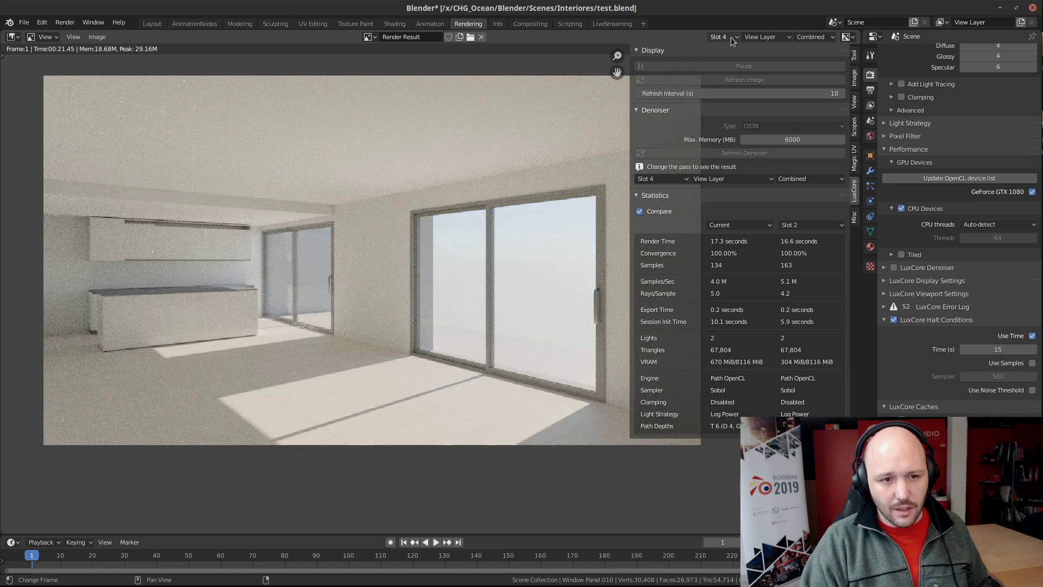
{"action": "scroll", "coordinate": [731, 38], "scroll_direction": "up", "scroll_amount": 2, "text": "ctrl"}
{"action": "scroll", "coordinate": [731, 38], "scroll_direction": "down", "scroll_amount": 2, "text": "ctrl"}
{"action": "scroll", "coordinate": [731, 38], "scroll_direction": "up", "scroll_amount": 1, "text": "ctrl"}
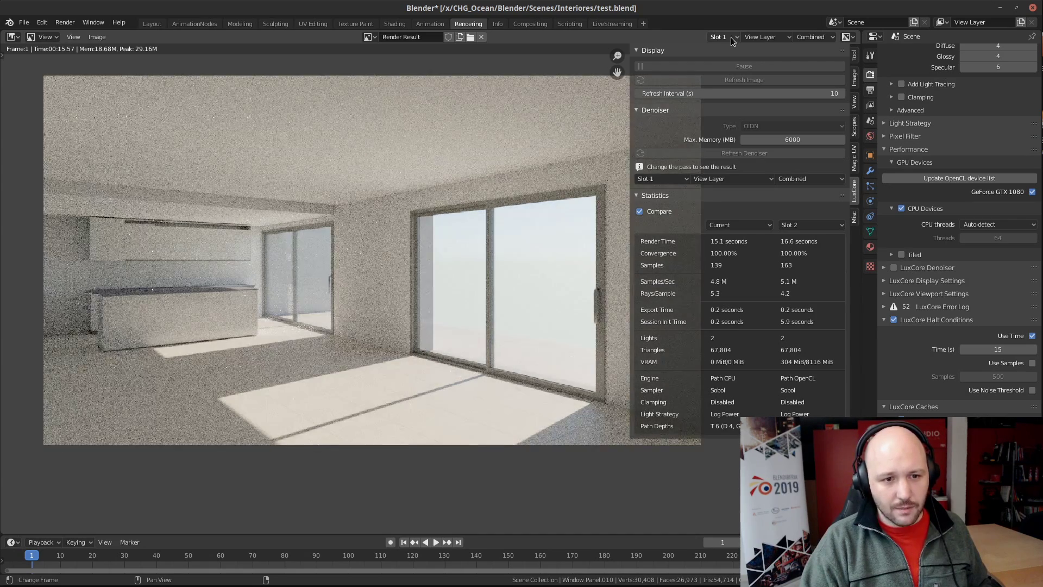
{"action": "scroll", "coordinate": [731, 38], "scroll_direction": "down", "scroll_amount": 1, "text": "ctrl"}
{"action": "scroll", "coordinate": [731, 38], "scroll_direction": "up", "scroll_amount": 2, "text": "ctrl"}
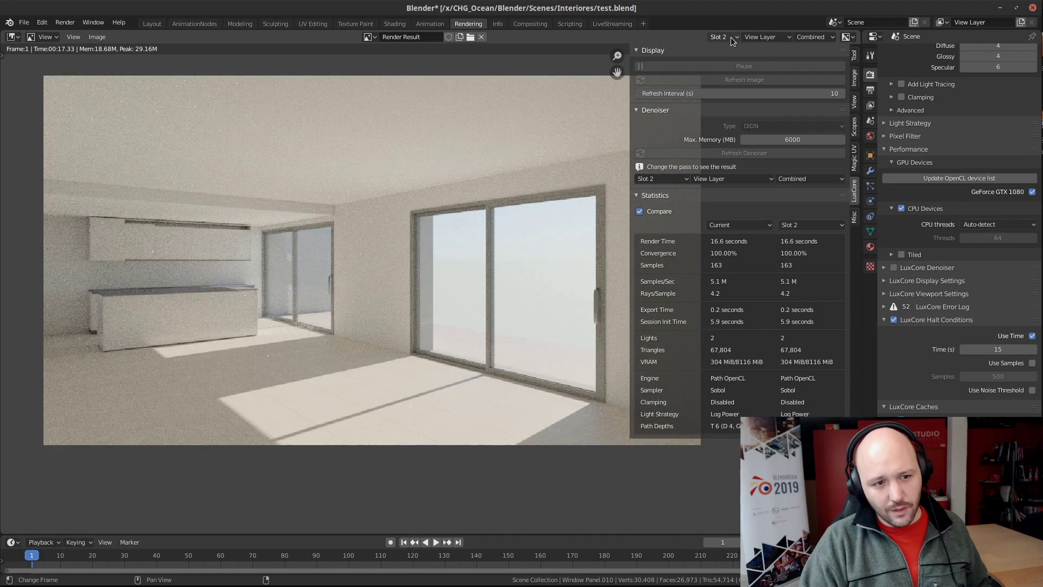
{"action": "scroll", "coordinate": [731, 37], "scroll_direction": "down", "scroll_amount": 2, "text": "ctrl"}
{"action": "scroll", "coordinate": [731, 37], "scroll_direction": "up", "scroll_amount": 2, "text": "ctrl"}
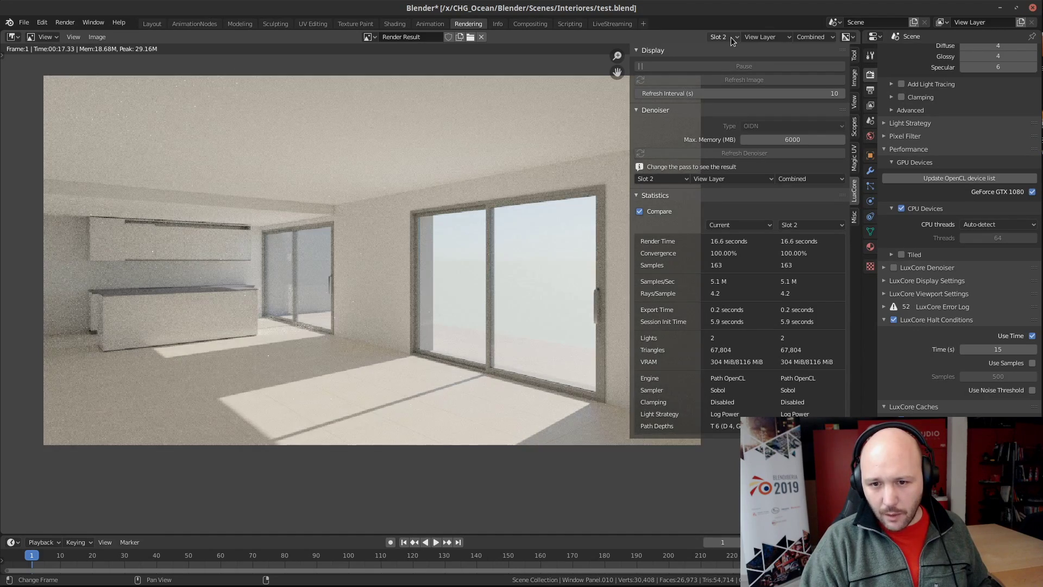
{"action": "scroll", "coordinate": [731, 37], "scroll_direction": "down", "scroll_amount": 2, "text": "ctrl"}
{"action": "scroll", "coordinate": [731, 37], "scroll_direction": "up", "scroll_amount": 1, "text": "ctrl"}
{"action": "scroll", "coordinate": [731, 36], "scroll_direction": "down", "scroll_amount": 1, "text": "ctrl"}
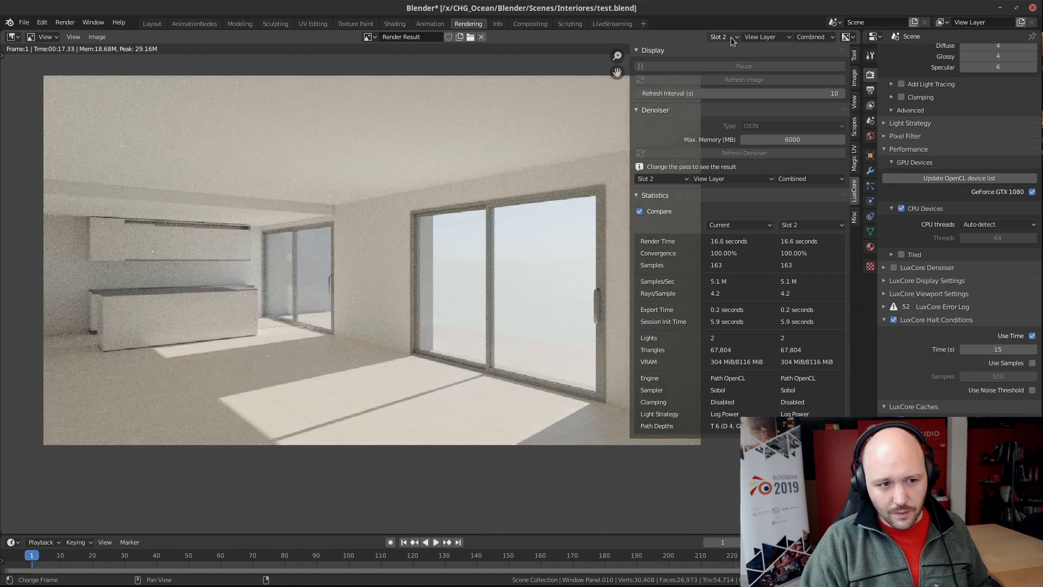
{"action": "scroll", "coordinate": [731, 37], "scroll_direction": "up", "scroll_amount": 1, "text": "ctrl"}
{"action": "scroll", "coordinate": [731, 37], "scroll_direction": "down", "scroll_amount": 1, "text": "ctrl"}
{"action": "scroll", "coordinate": [731, 37], "scroll_direction": "up", "scroll_amount": 1, "text": "ctrl"}
{"action": "scroll", "coordinate": [731, 37], "scroll_direction": "up", "scroll_amount": 1, "text": "ctrl"}
Compare the noise on the kitchen cabinets and island up close between Slot 2 and Slot 4
{"action": "scroll", "coordinate": [393, 245], "scroll_direction": "left", "scroll_amount": 3, "text": "ctrl"}
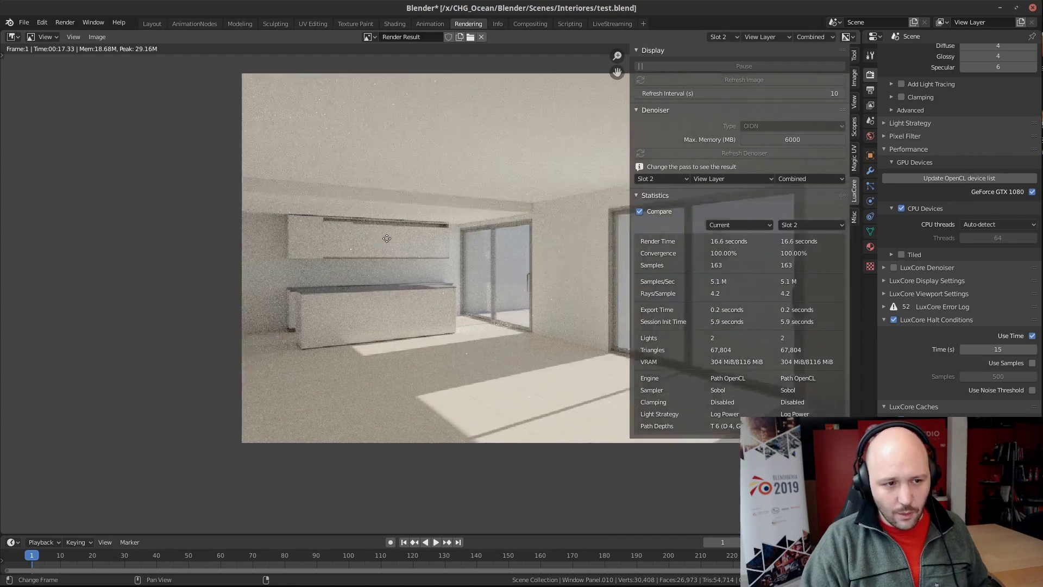
{"action": "scroll", "coordinate": [393, 245], "scroll_direction": "up", "scroll_amount": 5}
{"action": "scroll", "coordinate": [402, 300], "scroll_direction": "left", "scroll_amount": 3, "text": "ctrl"}
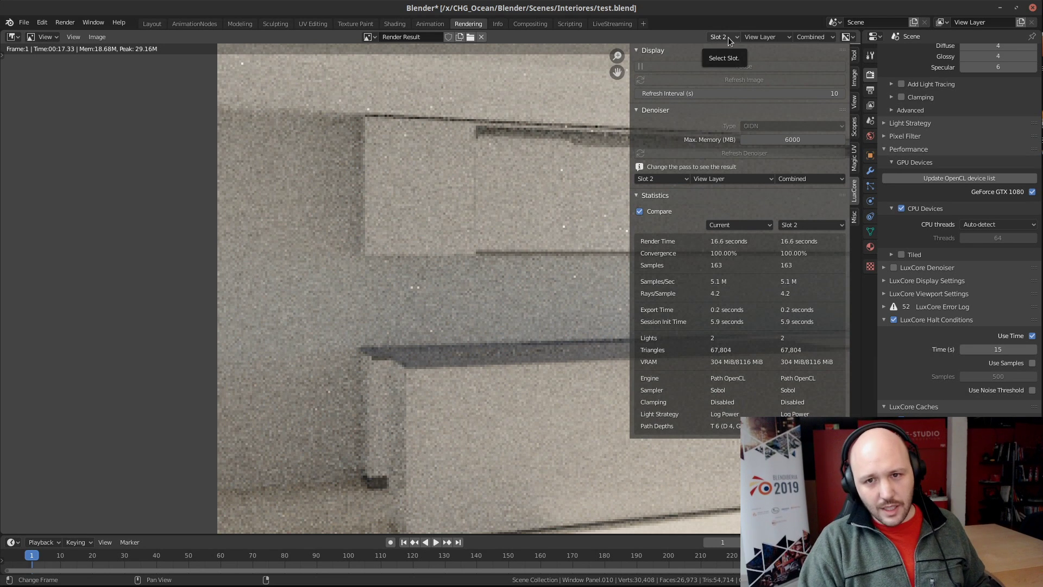
{"action": "scroll", "coordinate": [728, 42], "scroll_direction": "down", "scroll_amount": 1, "text": "ctrl"}
{"action": "scroll", "coordinate": [728, 41], "scroll_direction": "down", "scroll_amount": 1, "text": "ctrl"}
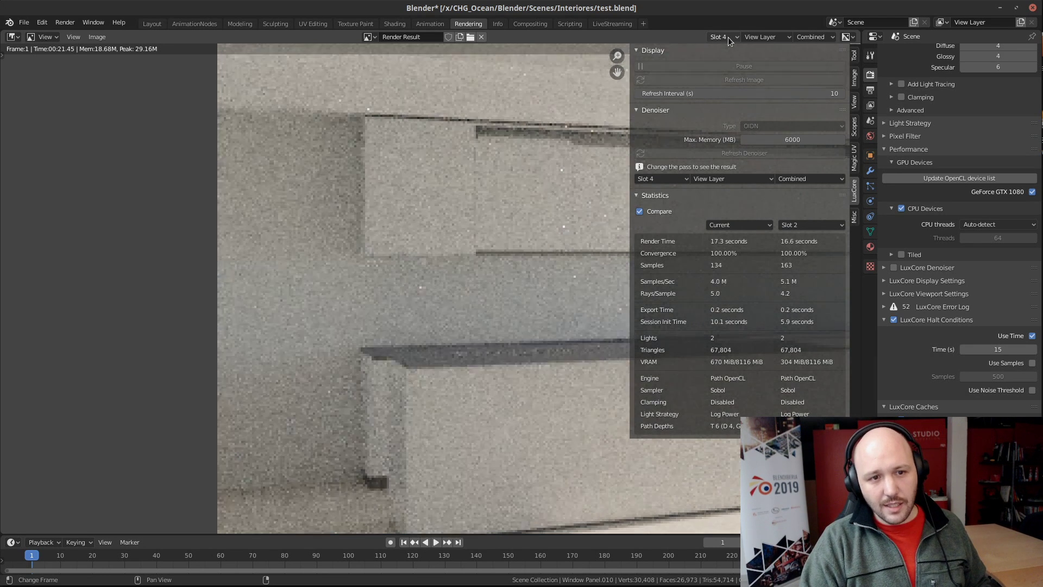
{"action": "scroll", "coordinate": [729, 41], "scroll_direction": "up", "scroll_amount": 1, "text": "ctrl"}
{"action": "scroll", "coordinate": [729, 42], "scroll_direction": "down", "scroll_amount": 1, "text": "ctrl"}
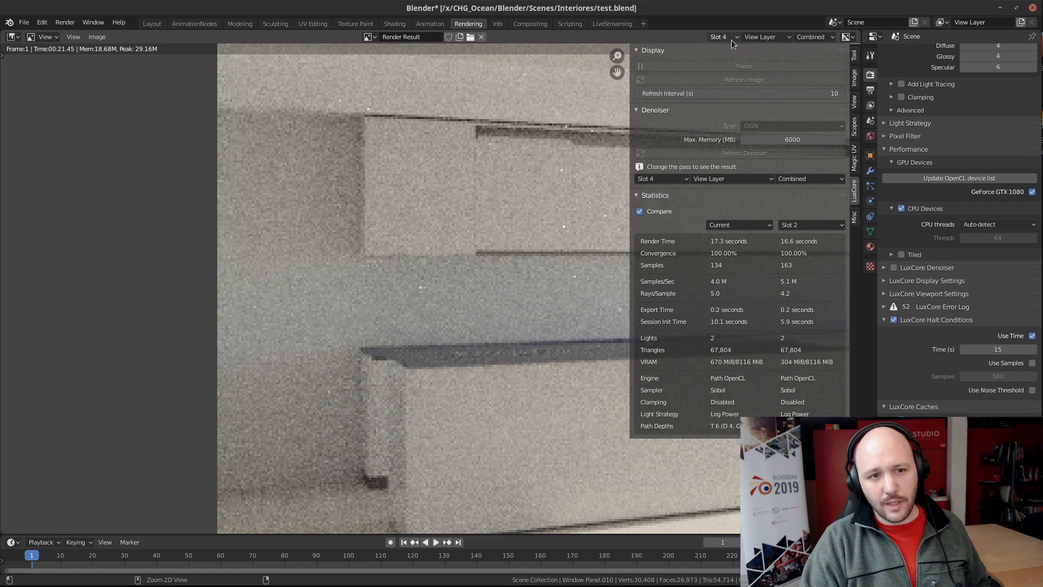
{"action": "scroll", "coordinate": [731, 41], "scroll_direction": "up", "scroll_amount": 1, "text": "ctrl"}
{"action": "scroll", "coordinate": [731, 41], "scroll_direction": "down", "scroll_amount": 1, "text": "ctrl"}
{"action": "scroll", "coordinate": [444, 389], "scroll_direction": "down", "scroll_amount": 5}
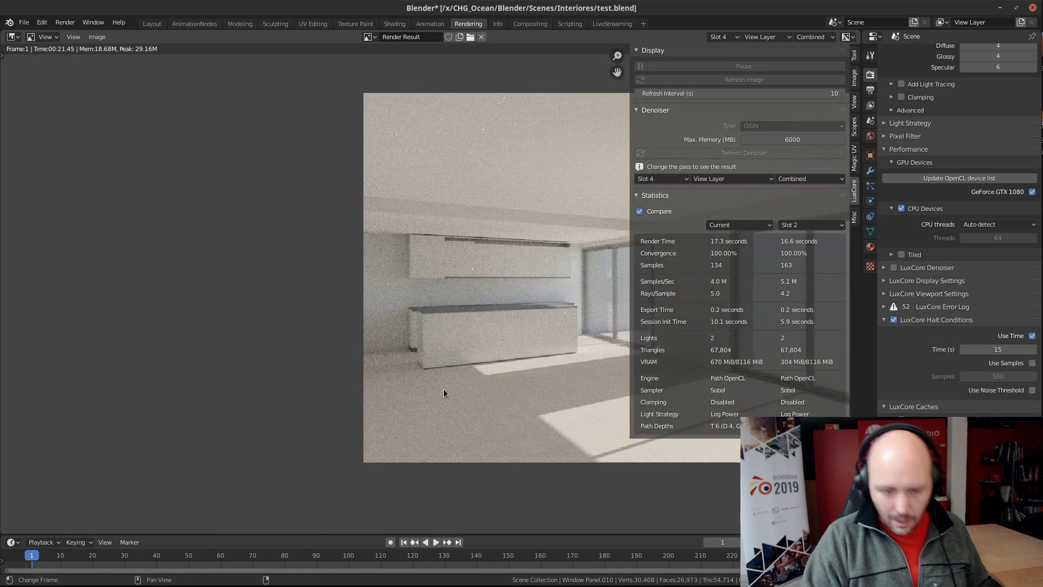
{"action": "middle_click_drag", "start_coordinate": [550, 415], "coordinate": [272, 427]}
{"action": "scroll", "coordinate": [274, 417], "scroll_direction": "down", "scroll_amount": 1}
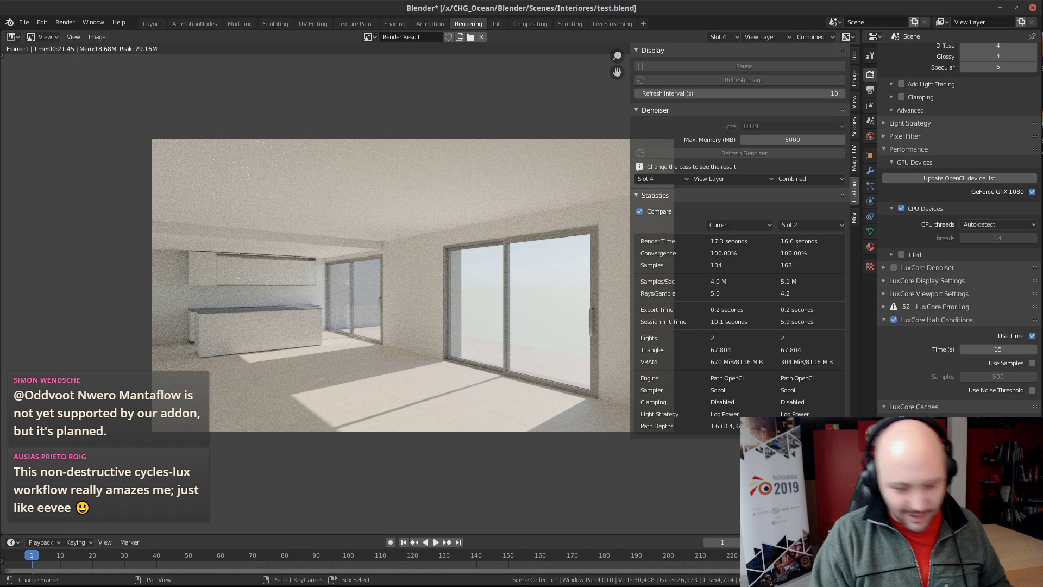
Launch a second Blender instance from a new terminal, maximize its window, and open the recent file p4_base_LG_Test_Lux.blend
{"action": "key", "text": "ctrl+alt+t"}
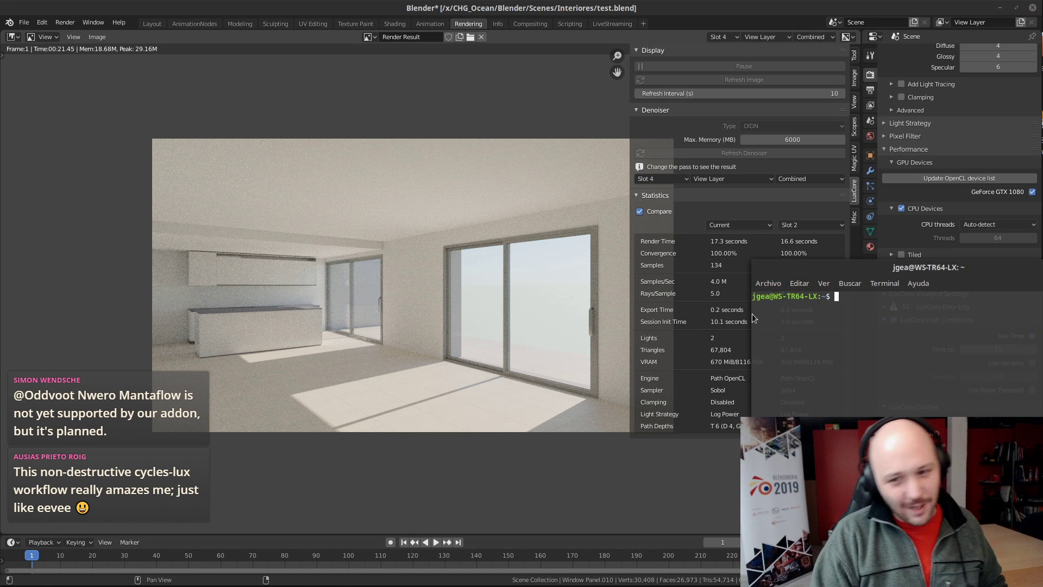
{"action": "left_click_drag", "start_coordinate": [844, 275], "coordinate": [1042, 275]}
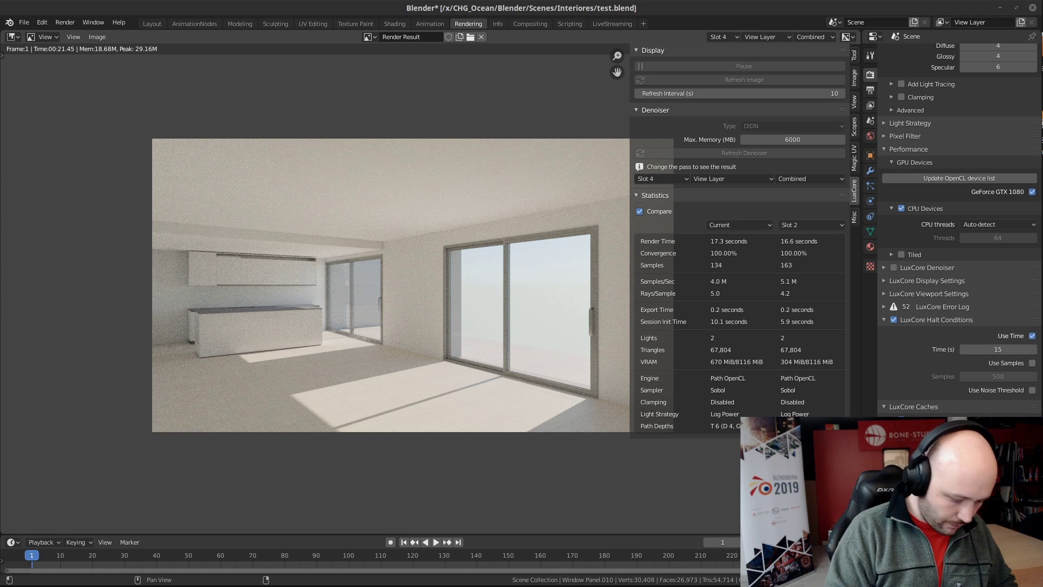
{"action": "key", "text": "F12"}
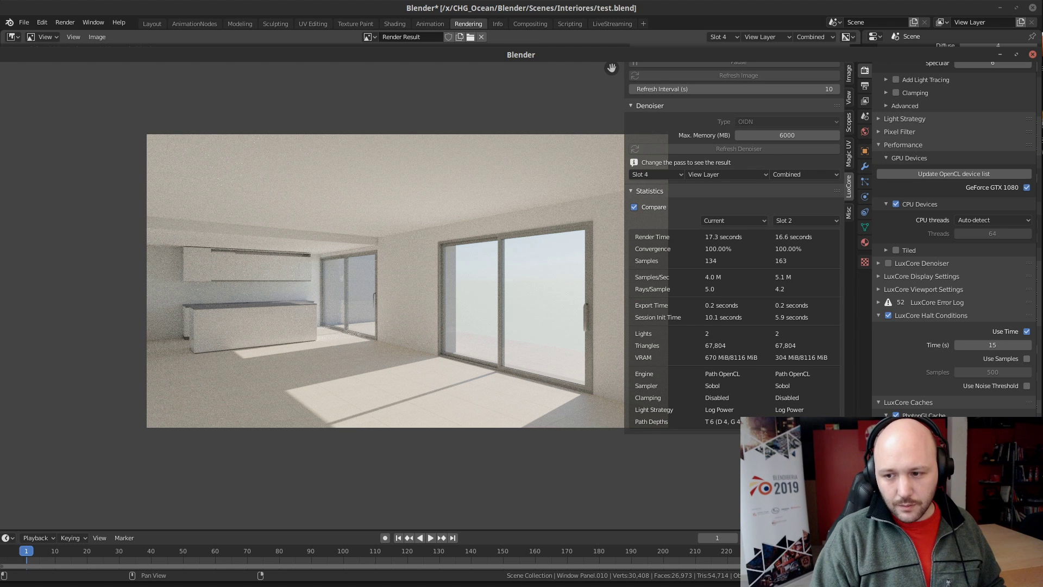
{"action": "left_click_drag", "start_coordinate": [521, 54], "coordinate": [521, 7]}
{"action": "left_click", "coordinate": [574, 345]}
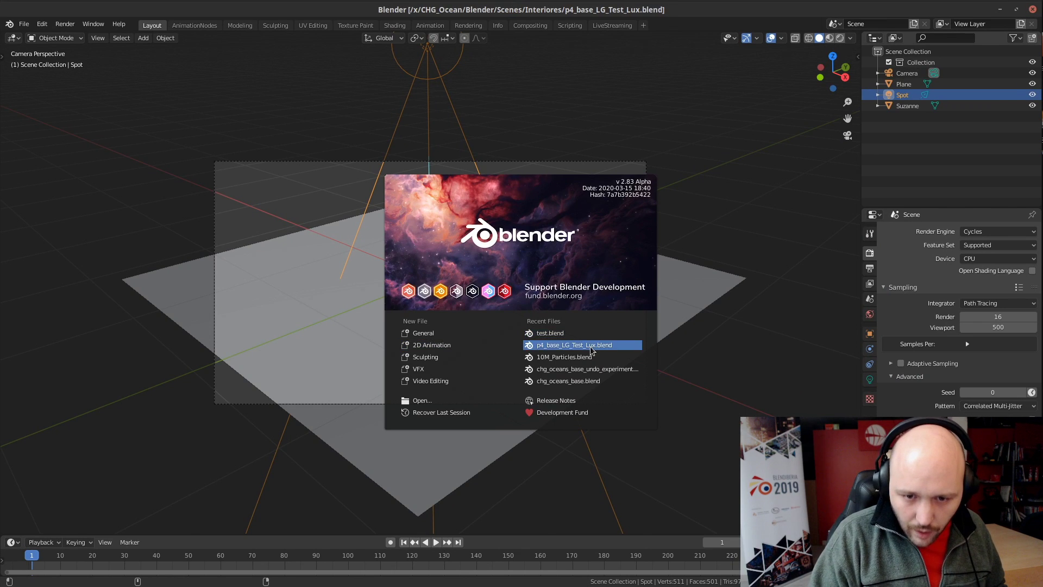
Set the render engine to Cycles, preview the camera view with rendered shading, and return the viewport to solid shading
{"action": "left_click", "coordinate": [750, 254]}
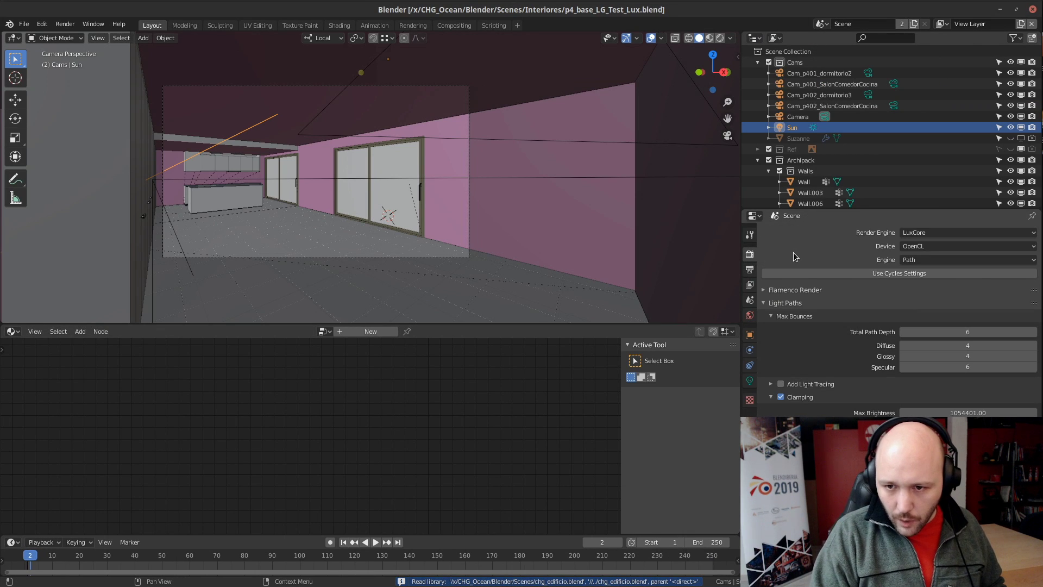
{"action": "left_click", "coordinate": [929, 232]}
{"action": "left_click", "coordinate": [927, 269]}
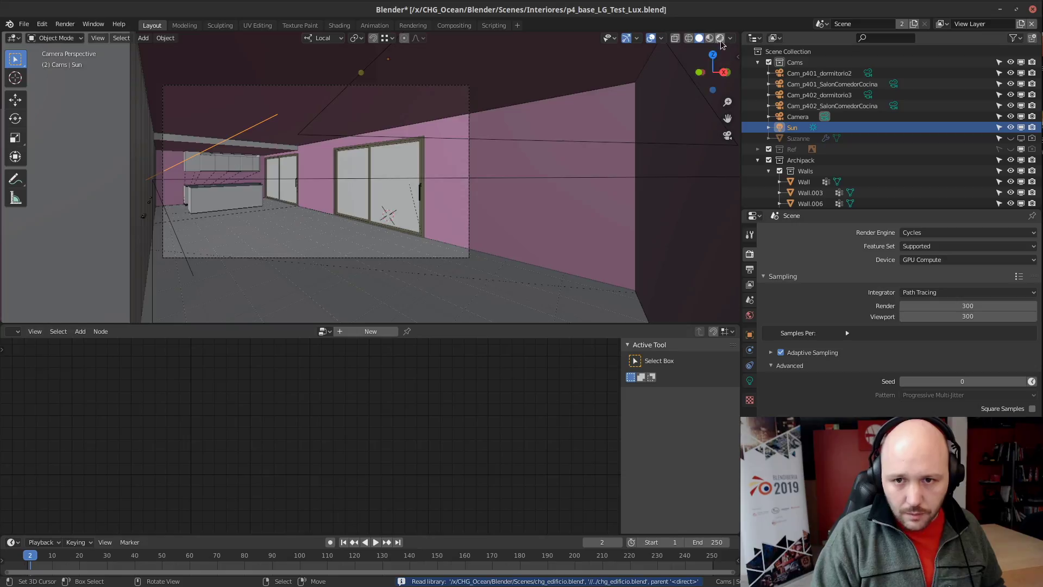
{"action": "left_click", "coordinate": [720, 38]}
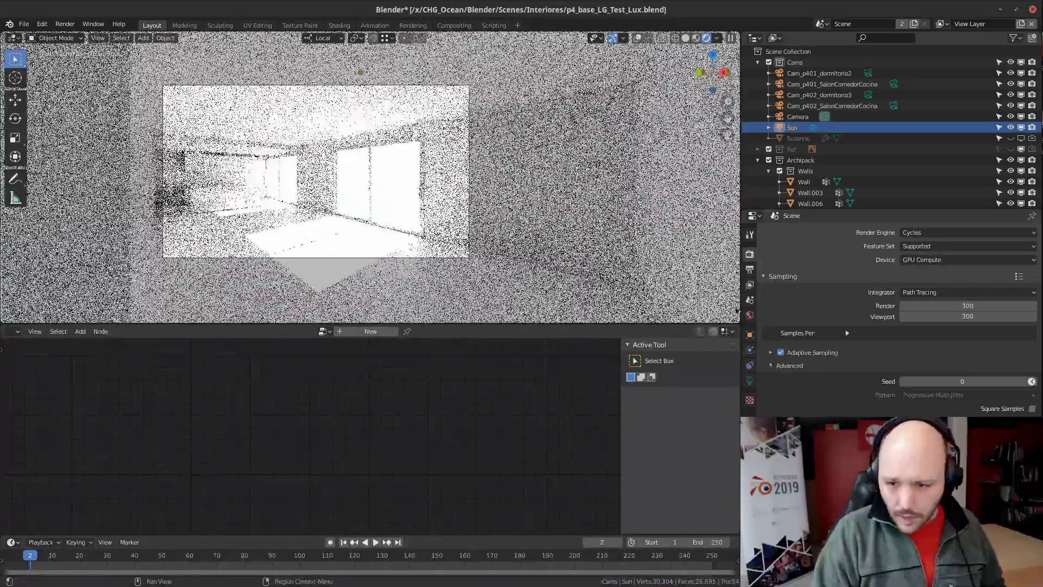
{"action": "scroll", "coordinate": [829, 388], "scroll_direction": "down", "scroll_amount": 10}
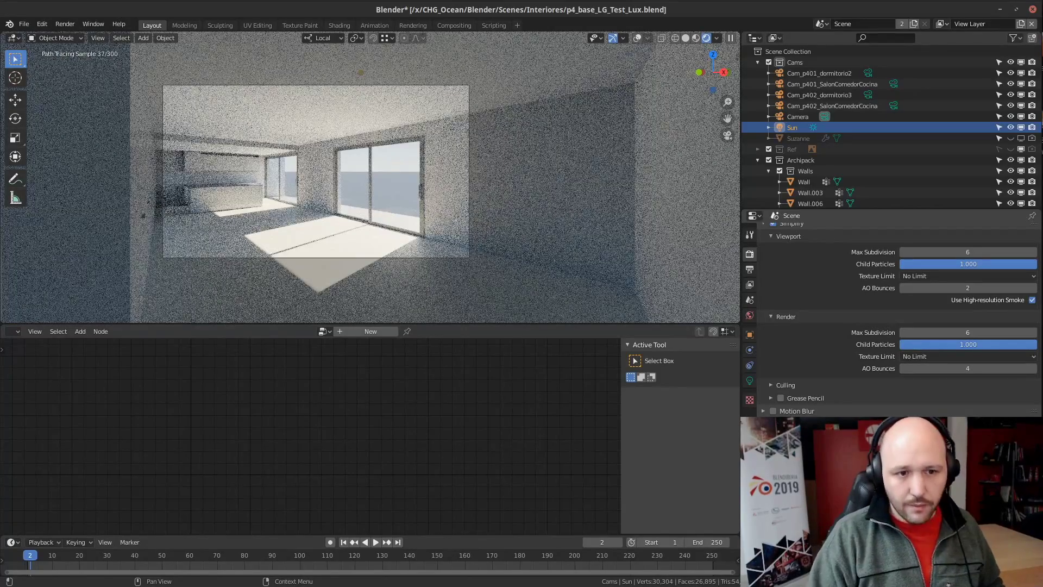
{"action": "left_click", "coordinate": [686, 38]}
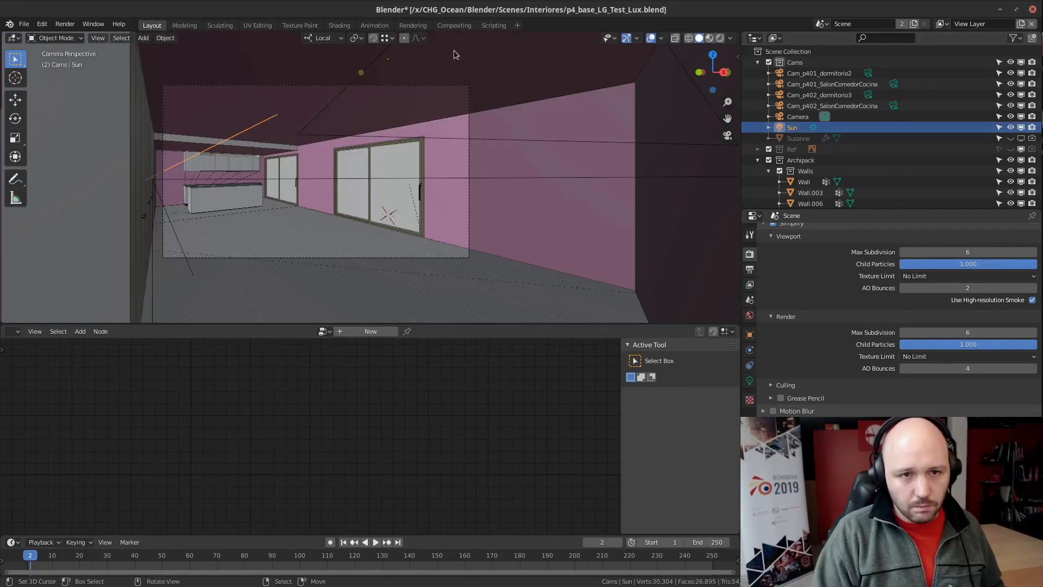
Review the output dimensions and Cycles sampling settings in the Rendering workspace, and render the scene into Slot 2
{"action": "left_click", "coordinate": [426, 26]}
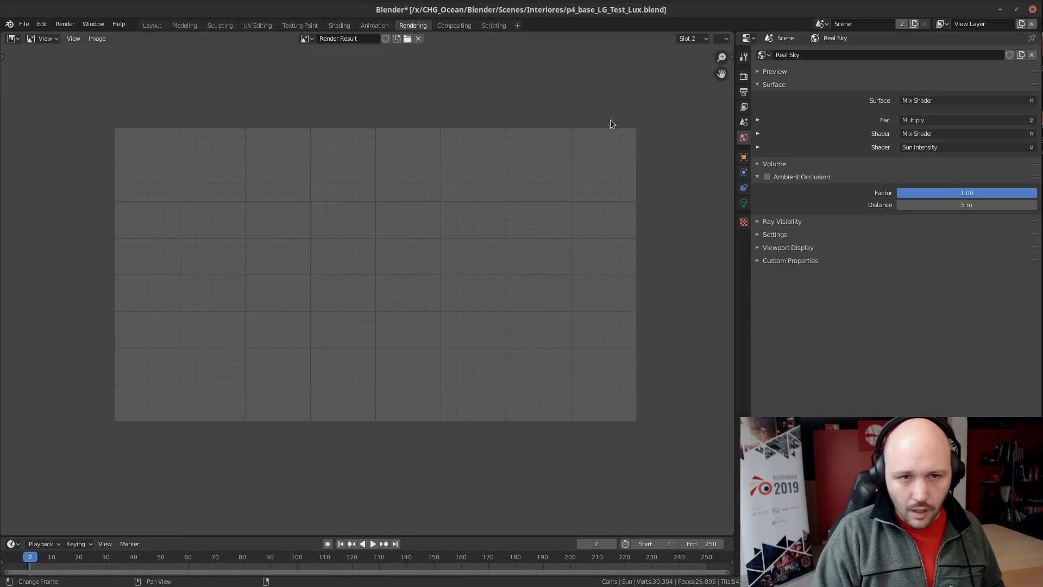
{"action": "left_click", "coordinate": [743, 92]}
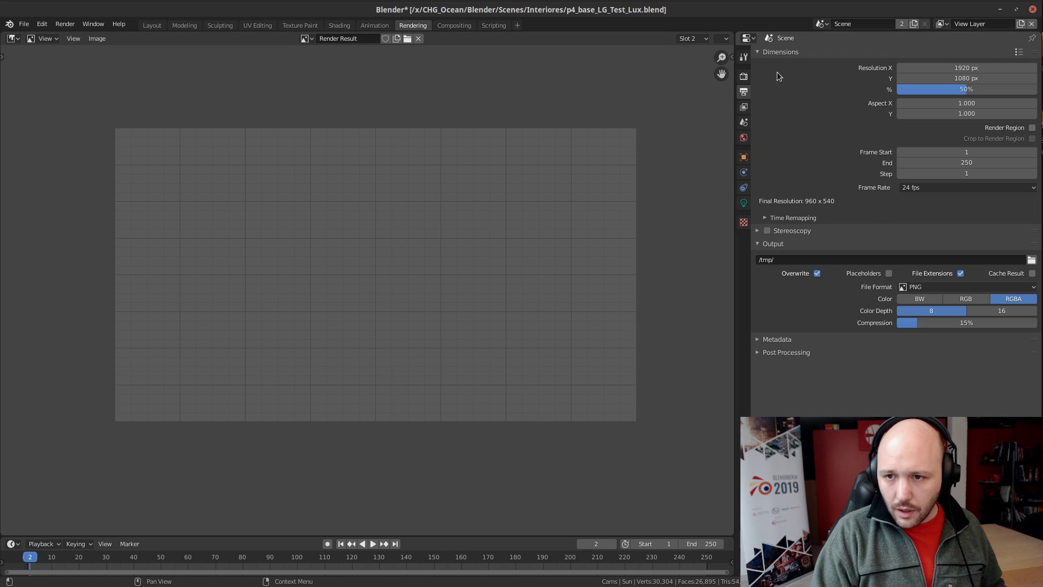
{"action": "left_click", "coordinate": [744, 76]}
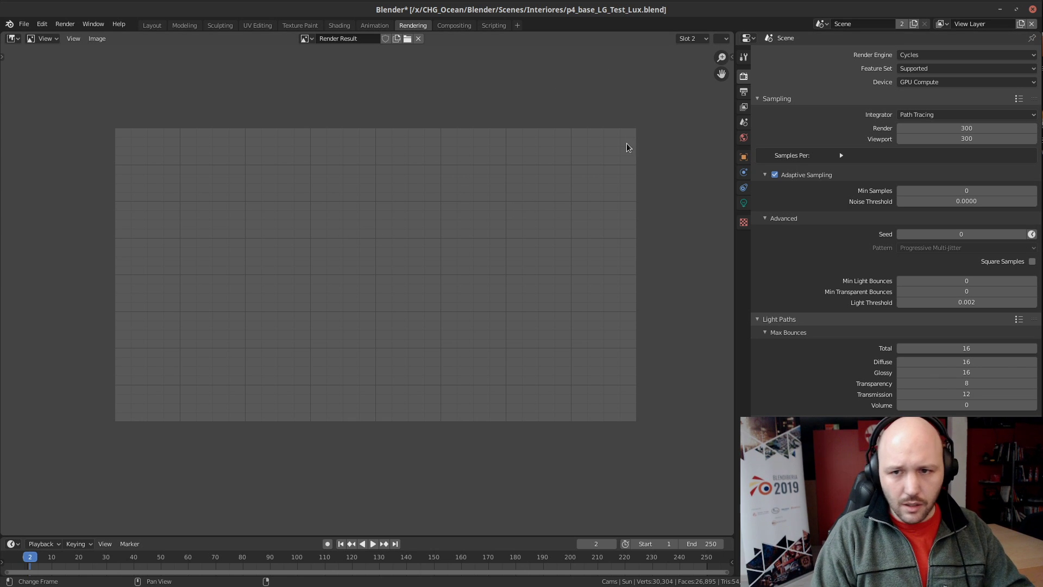
{"action": "key", "text": "F12"}
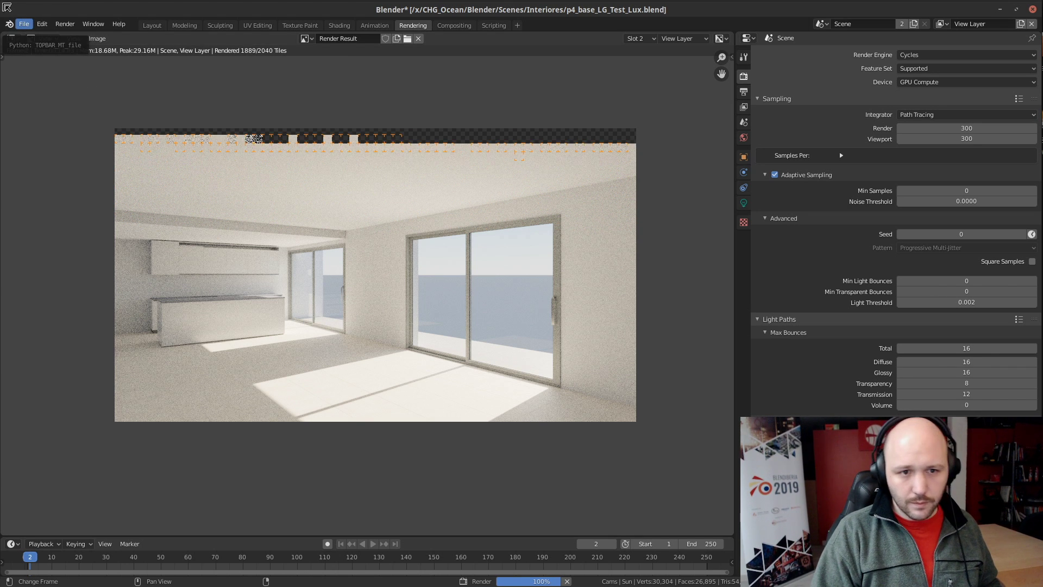
Arrange the Cycles and LuxCore windows side by side and hide the sidebar of the LuxCore render result
{"action": "left_click_drag", "start_coordinate": [4, 5], "coordinate": [396, 32]}
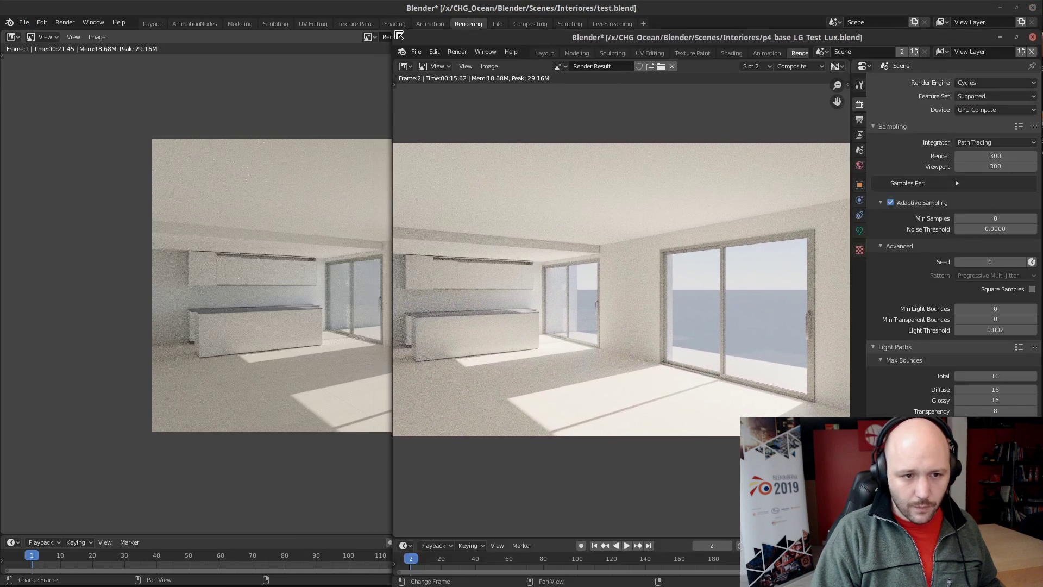
{"action": "left_click_drag", "start_coordinate": [501, 43], "coordinate": [553, 6]}
{"action": "key", "text": "n"}
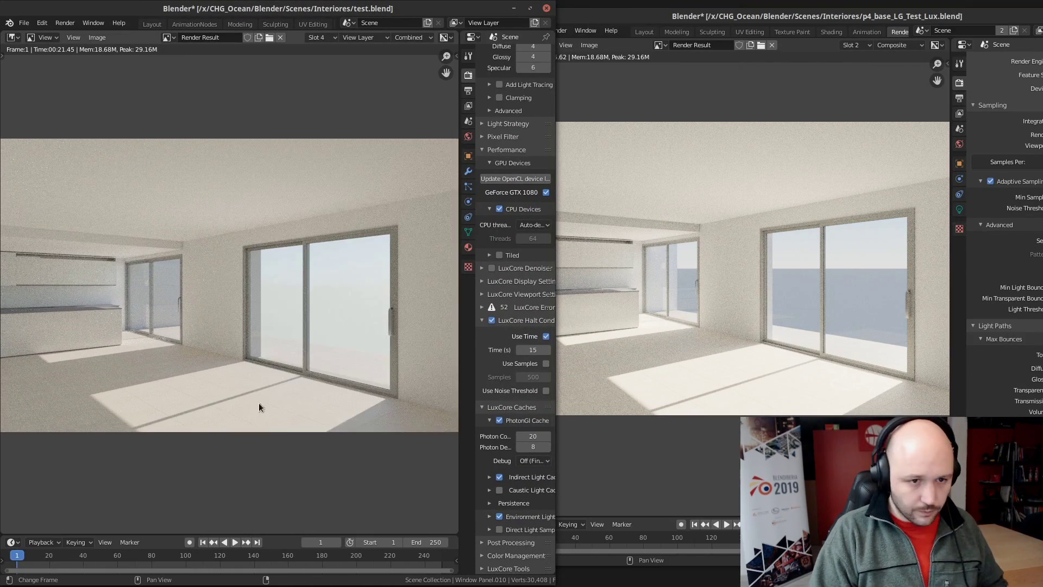
Frame the kitchen and sliding windows alike in both render results to compare LuxCore and Cycles noise and lighting
{"action": "middle_click_drag", "start_coordinate": [220, 388], "coordinate": [390, 374]}
{"action": "left_click", "coordinate": [648, 305]}
{"action": "scroll", "coordinate": [689, 302], "scroll_direction": "up", "scroll_amount": 3}
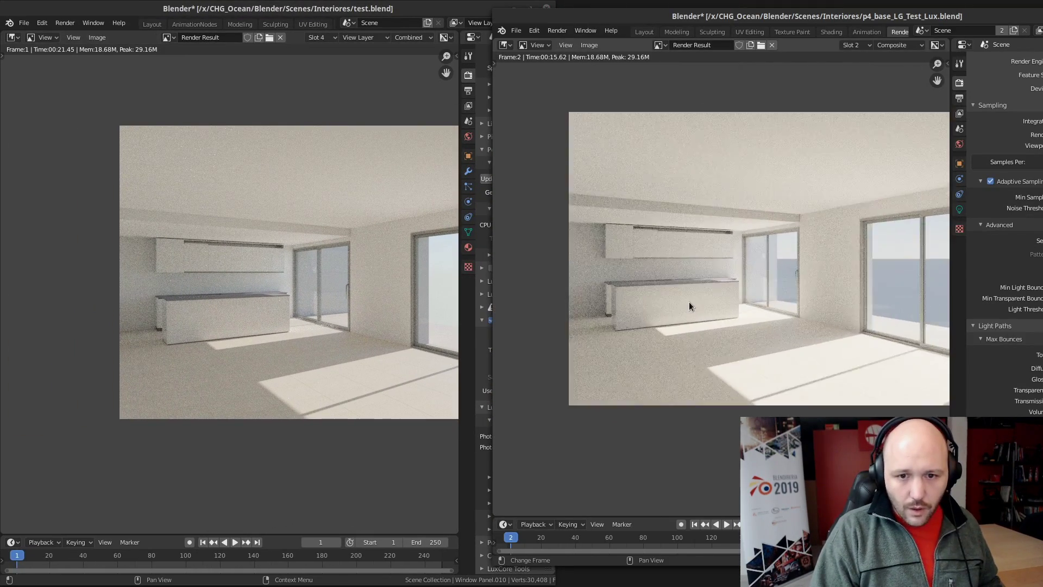
{"action": "middle_click_drag", "start_coordinate": [689, 302], "coordinate": [769, 293]}
{"action": "scroll", "coordinate": [115, 337], "scroll_direction": "up", "scroll_amount": 2}
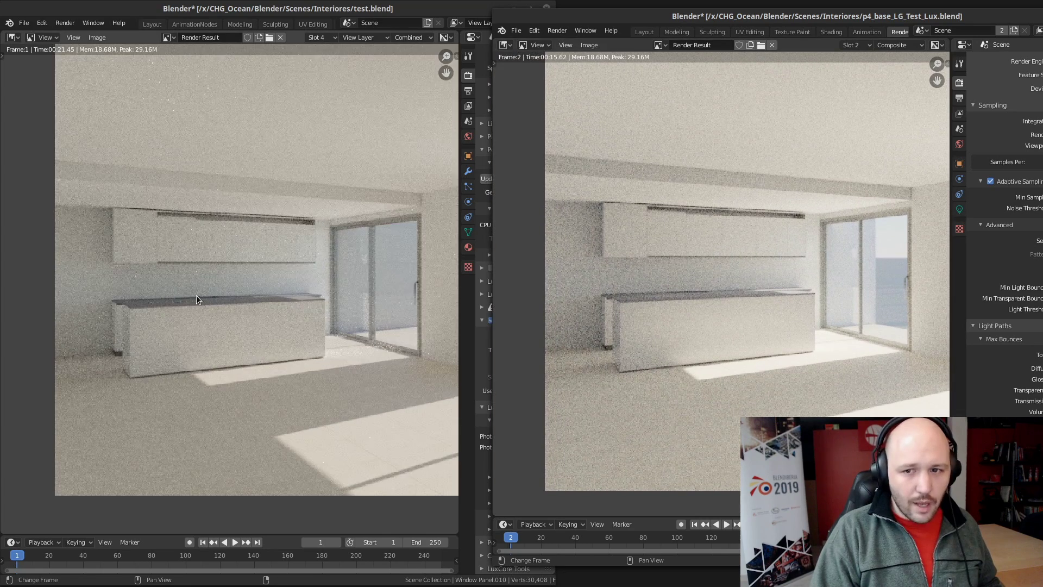
{"action": "middle_click_drag", "start_coordinate": [197, 296], "coordinate": [188, 294]}
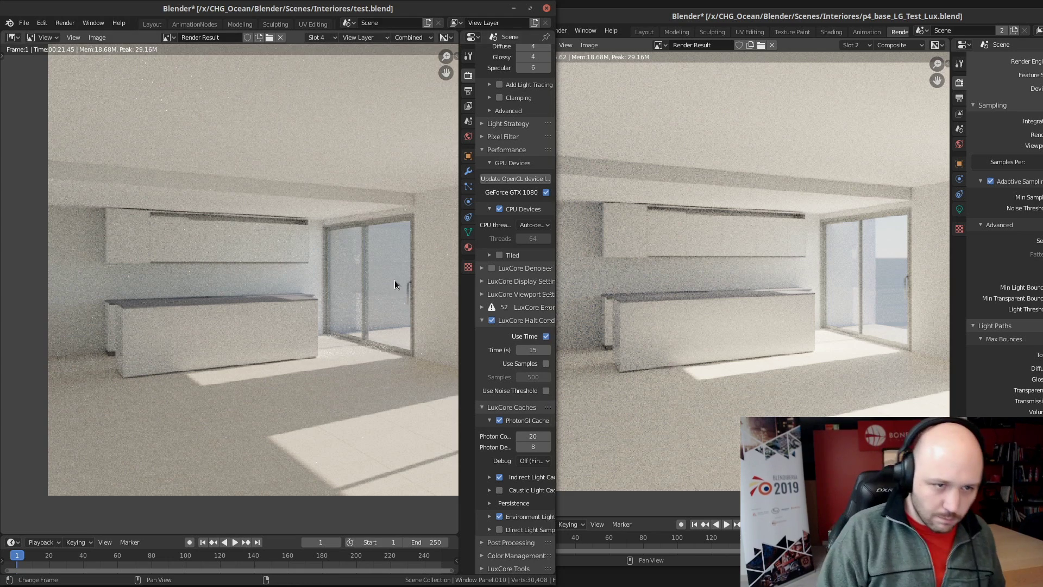
{"action": "middle_click_drag", "start_coordinate": [394, 280], "coordinate": [209, 297]}
{"action": "middle_click_drag", "start_coordinate": [910, 289], "coordinate": [719, 309]}
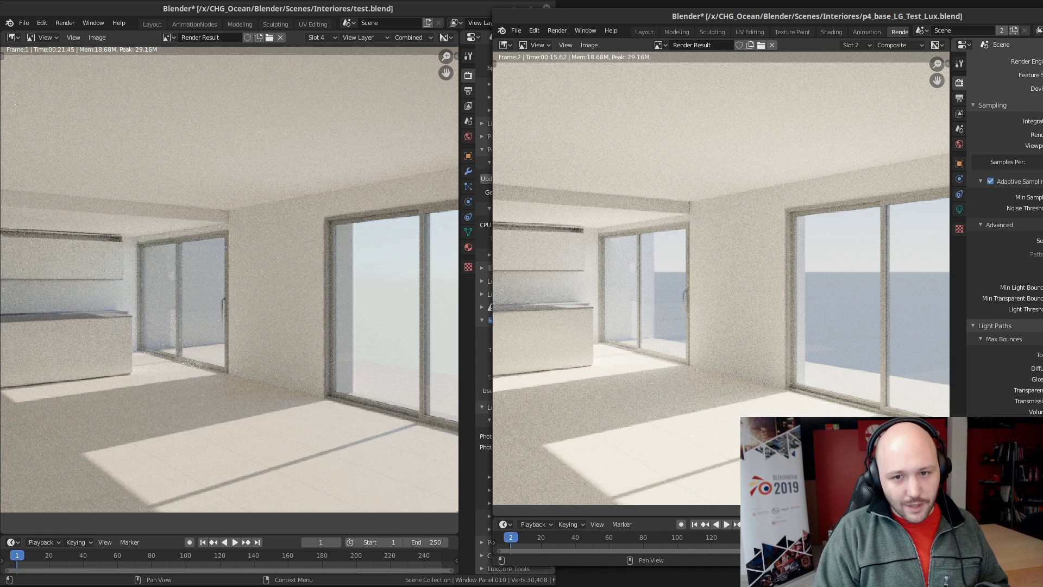
Widen the LuxCore window across the whole screen and enlarge its properties area beside the render result
{"action": "left_click", "coordinate": [179, 314]}
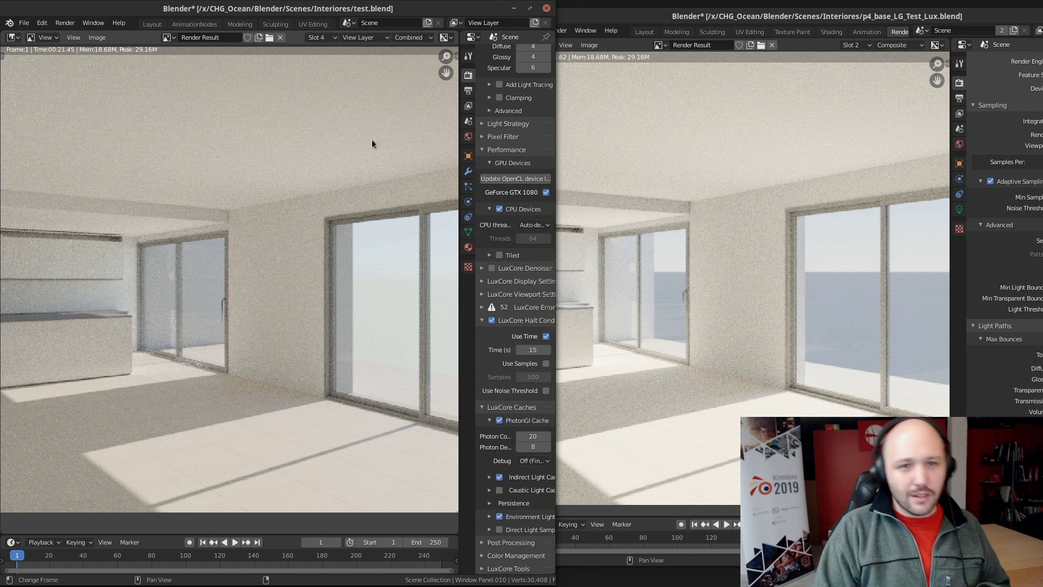
{"action": "left_click_drag", "start_coordinate": [555, 245], "coordinate": [1042, 231]}
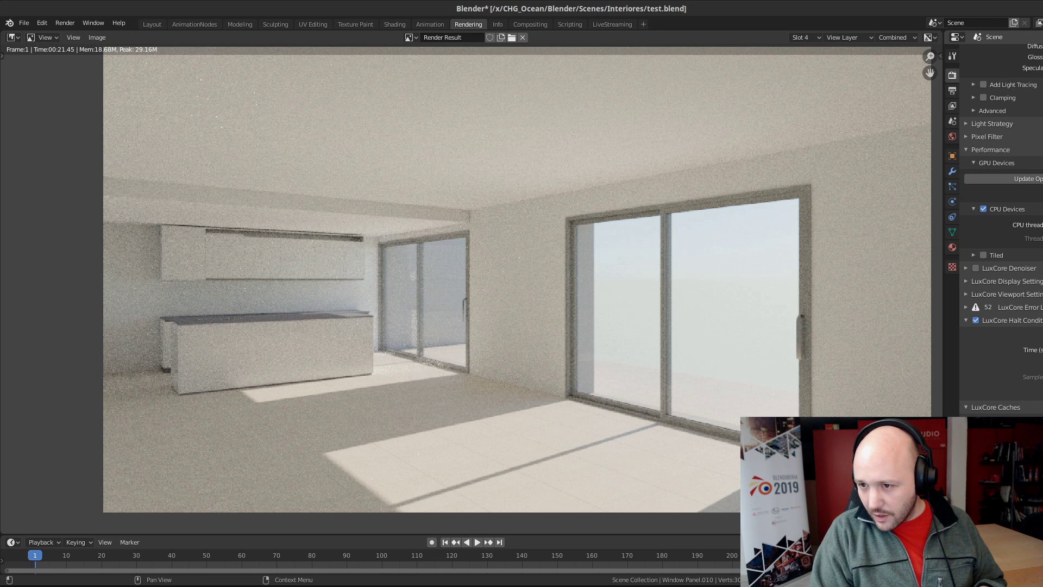
{"action": "left_click_drag", "start_coordinate": [942, 55], "coordinate": [869, 56]}
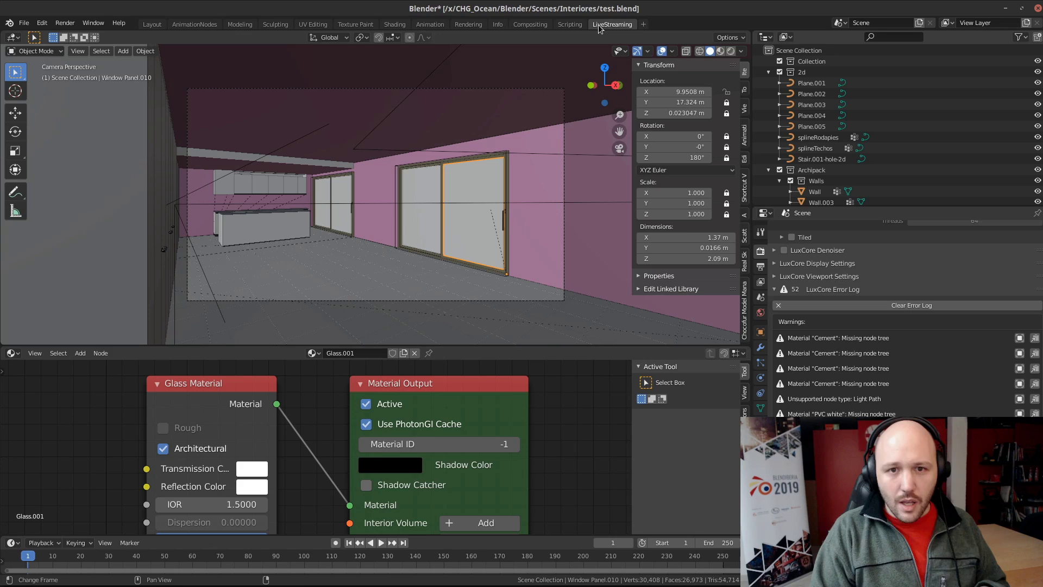
In the LiveStreaming workspace, enable LuxCore clamping, apply the suggested maximum brightness, and raise it to 2
{"action": "left_click", "coordinate": [612, 24]}
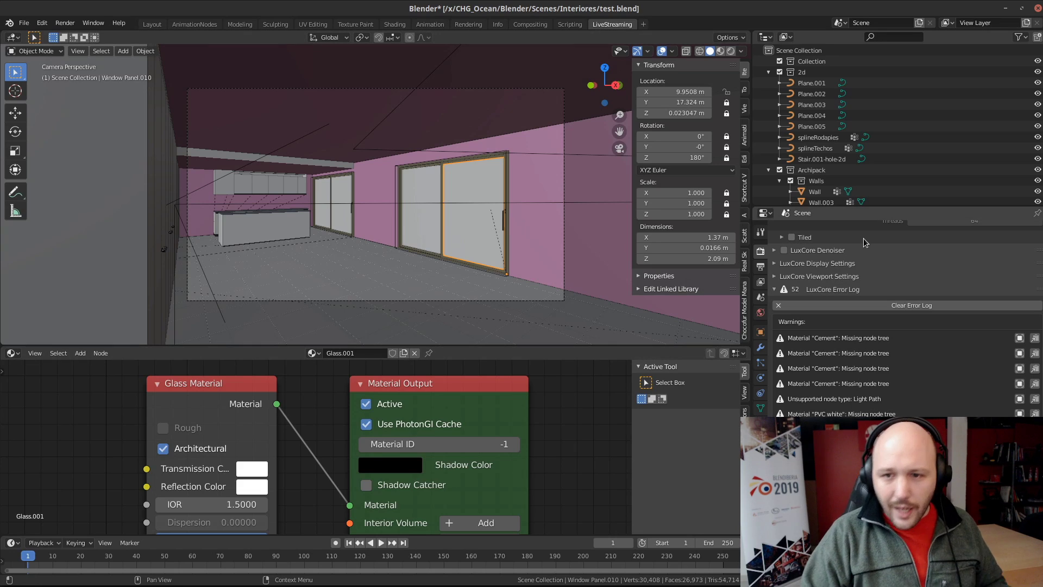
{"action": "left_click", "coordinate": [812, 278]}
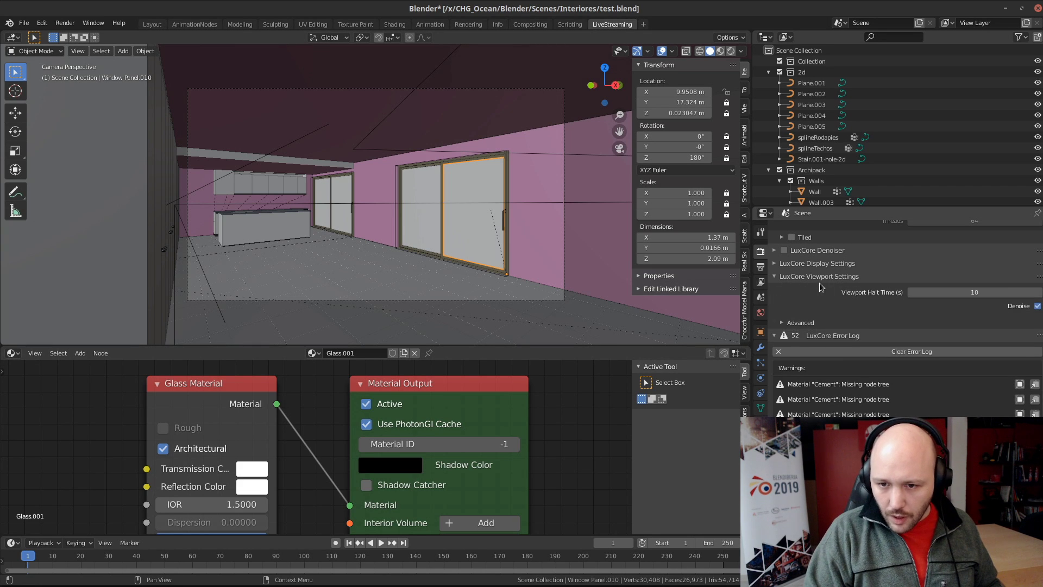
{"action": "scroll", "coordinate": [826, 304], "scroll_direction": "up", "scroll_amount": 8}
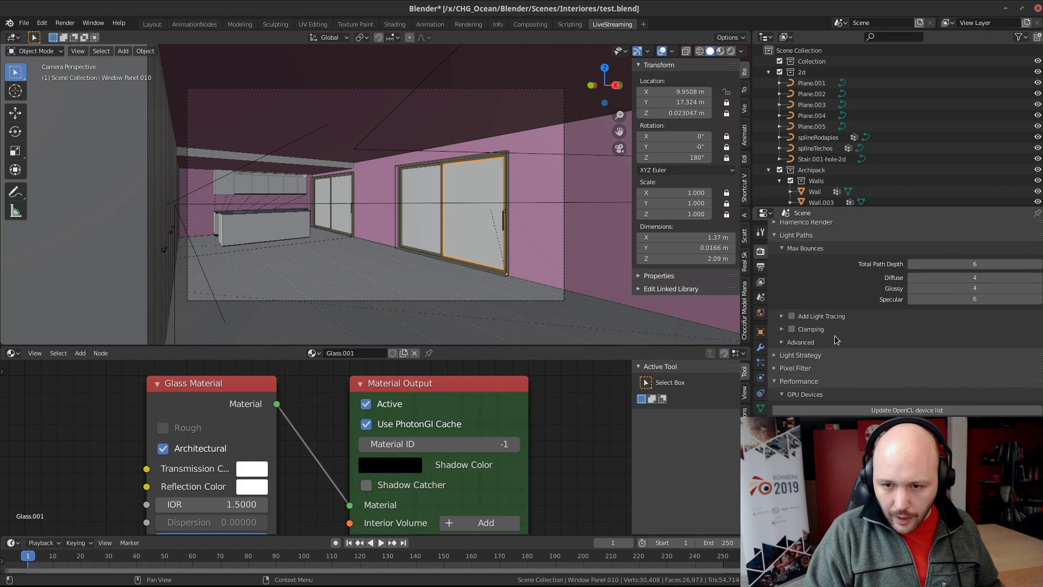
{"action": "scroll", "coordinate": [837, 337], "scroll_direction": "down", "scroll_amount": 2}
{"action": "left_click", "coordinate": [790, 308]}
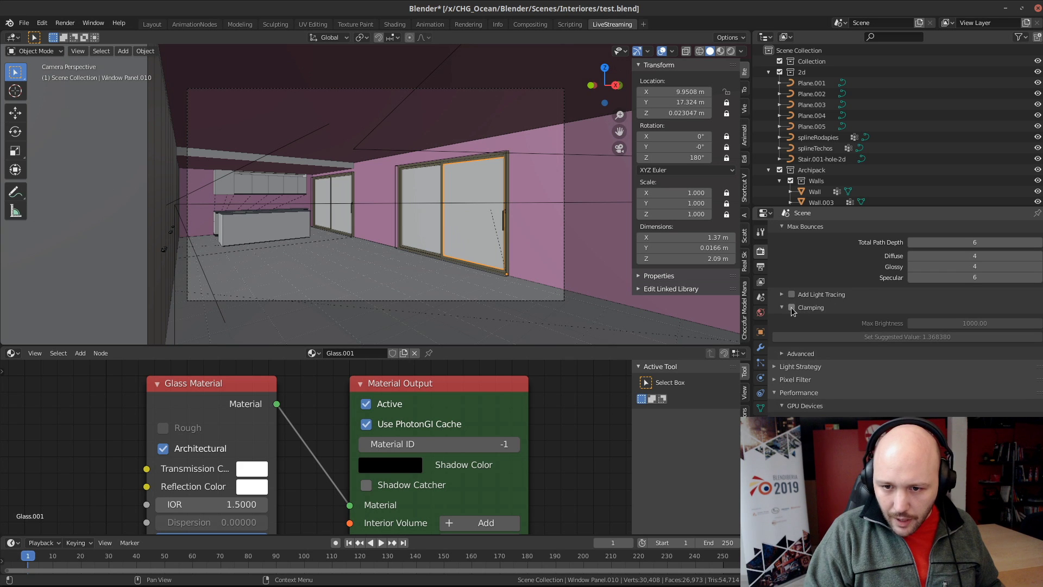
{"action": "left_click", "coordinate": [792, 307]}
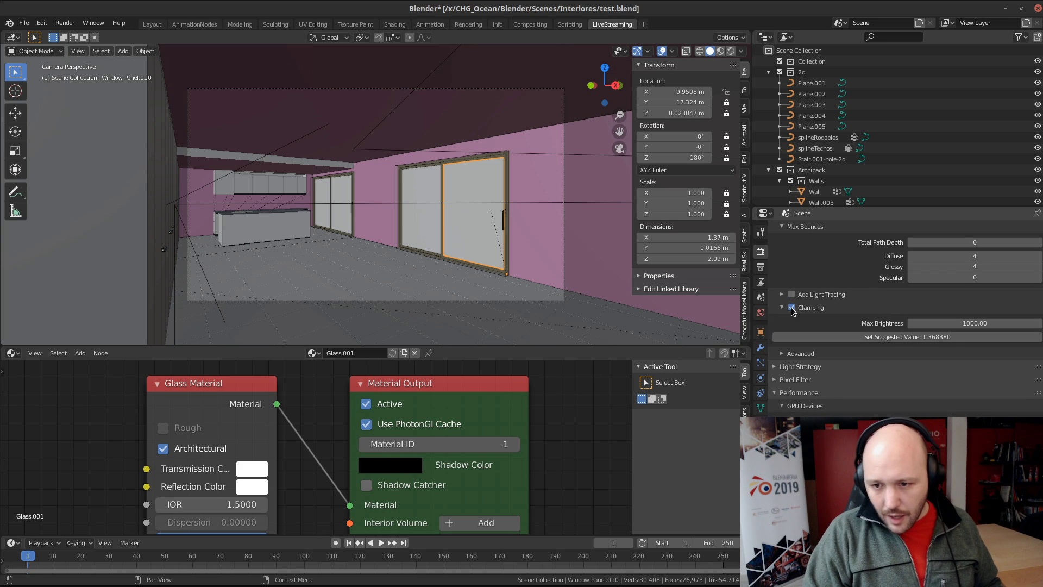
{"action": "left_click", "coordinate": [872, 338]}
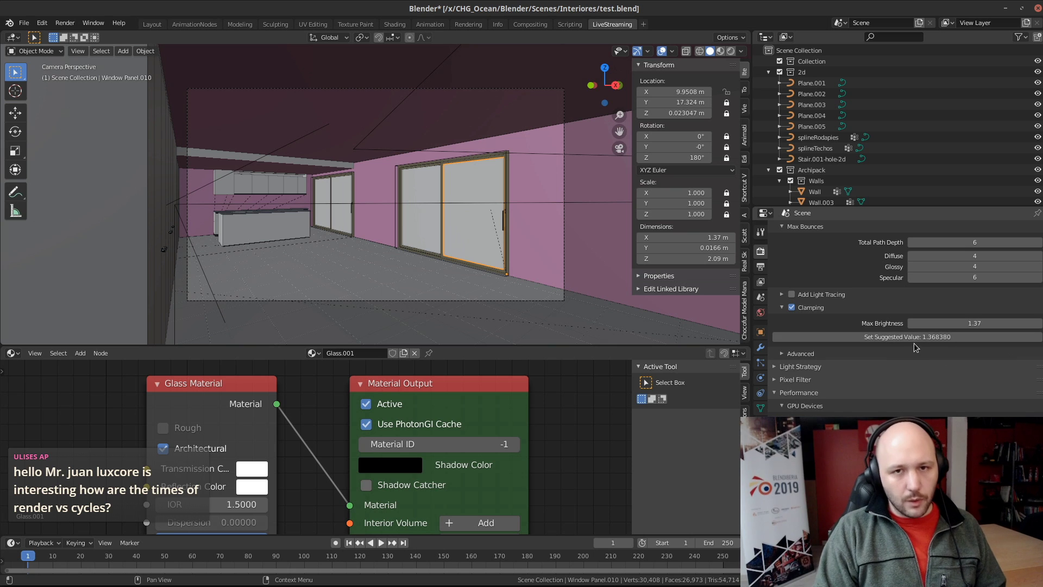
{"action": "left_click", "coordinate": [989, 321]}
{"action": "type", "text": "2"}
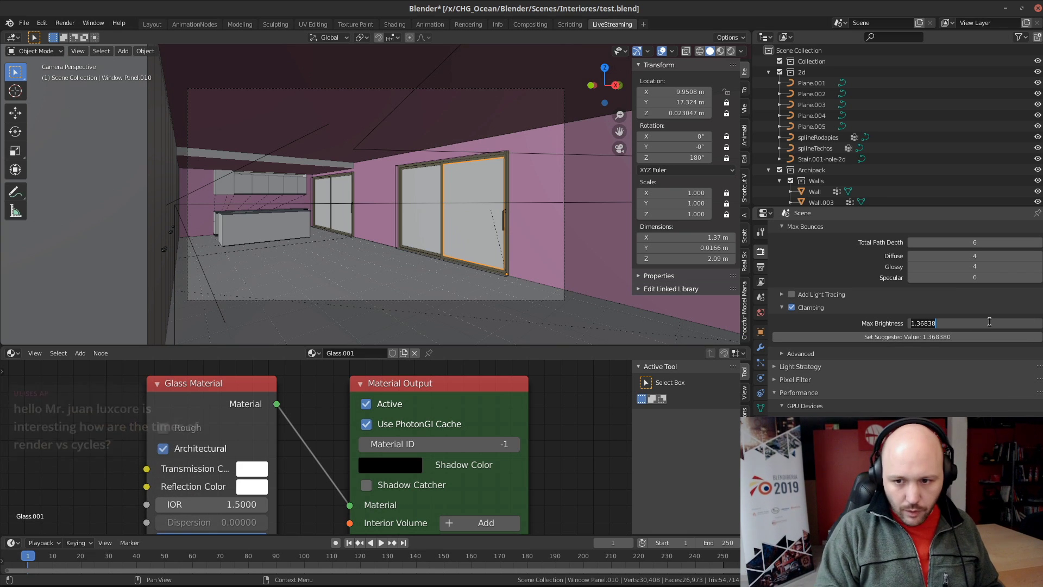
{"action": "key", "text": "Return"}
Render the clamped scene into Slot 5 from the Rendering workspace
{"action": "left_click", "coordinate": [478, 24]}
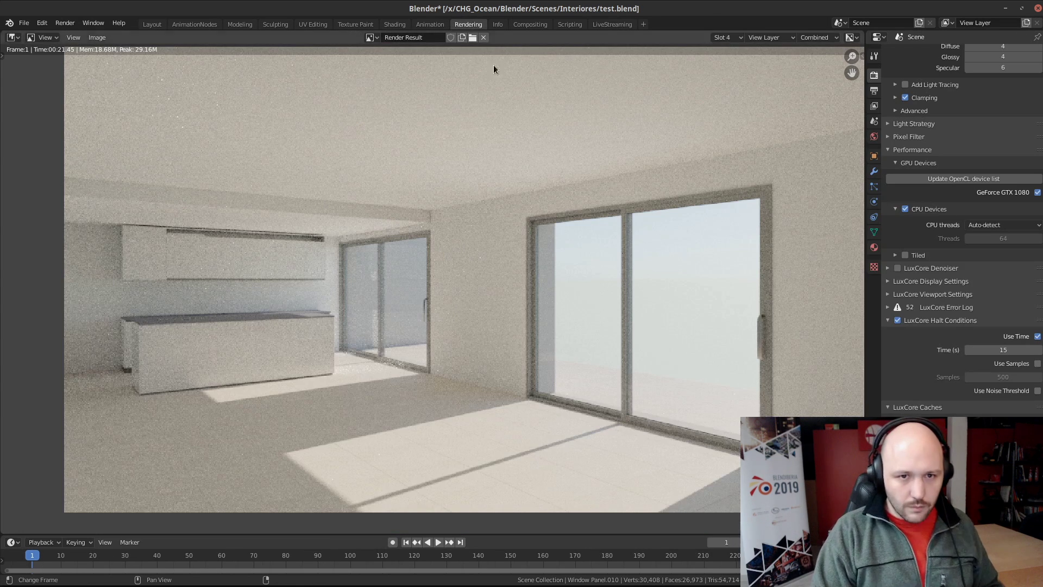
{"action": "left_click", "coordinate": [725, 37]}
{"action": "left_click", "coordinate": [732, 100]}
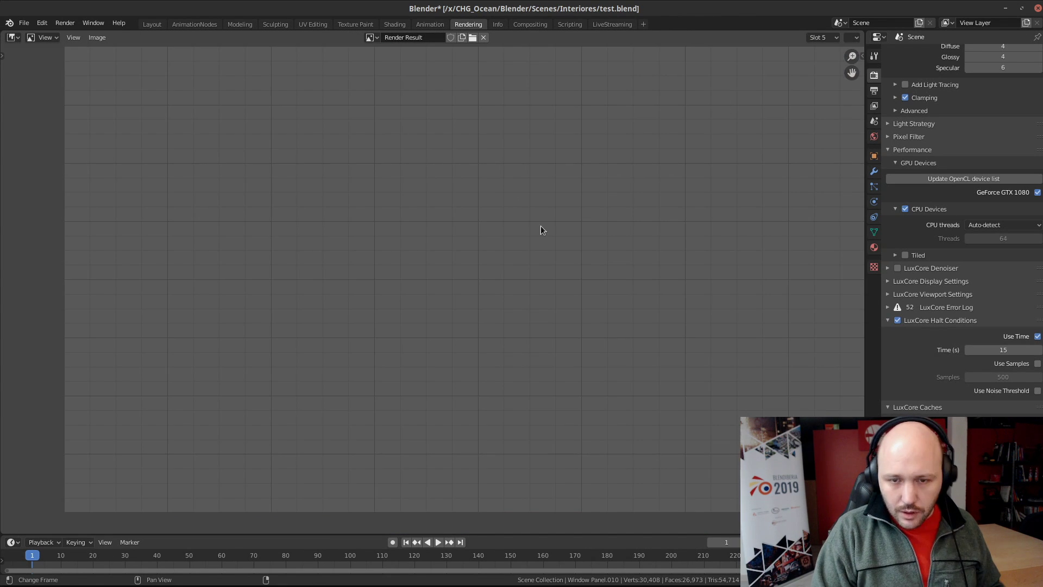
{"action": "key", "text": "F12"}
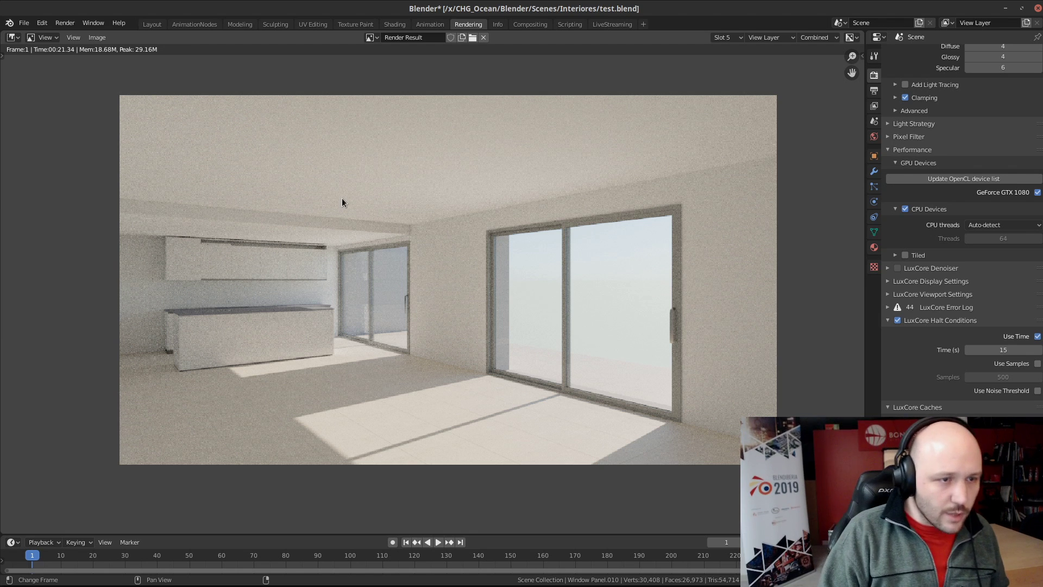
Check the render statistics against Slot 2 and compare the fireflies on the wall and window frames between Slot 4 and Slot 5
{"action": "key", "text": "n"}
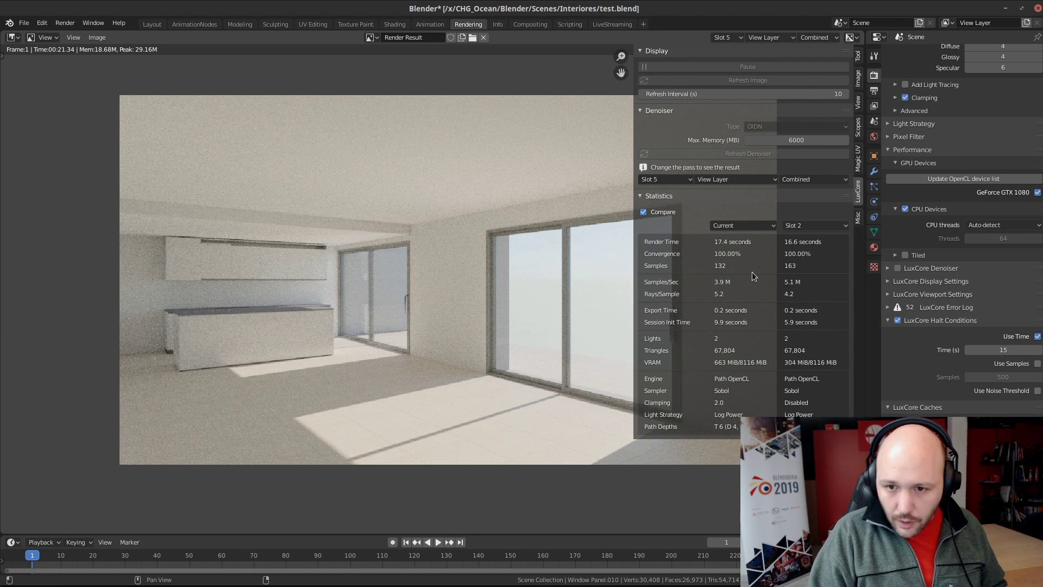
{"action": "key", "text": "n"}
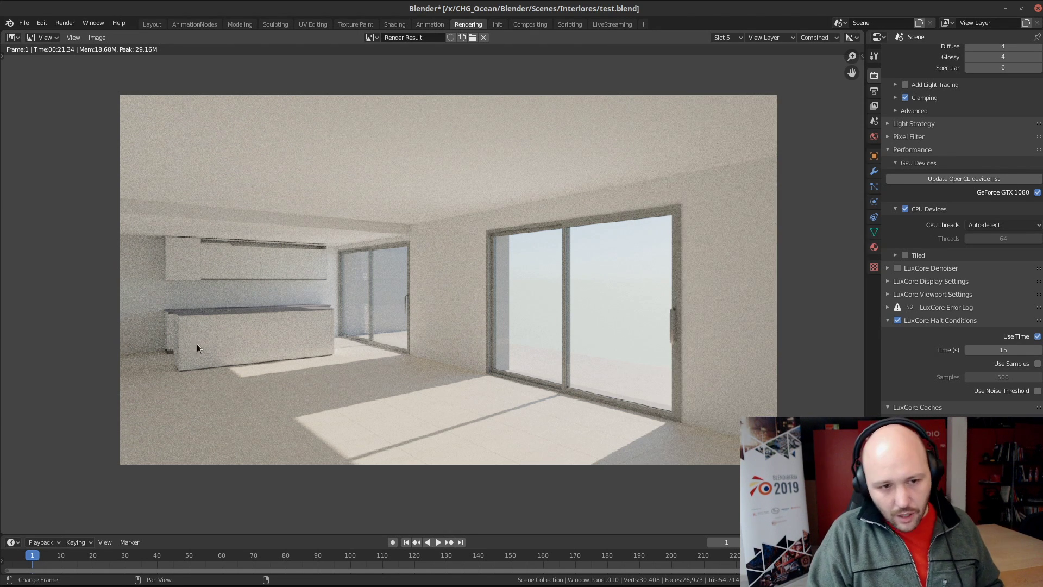
{"action": "scroll", "coordinate": [119, 343], "scroll_direction": "up", "scroll_amount": 2}
{"action": "middle_click_drag", "start_coordinate": [119, 343], "coordinate": [248, 326]}
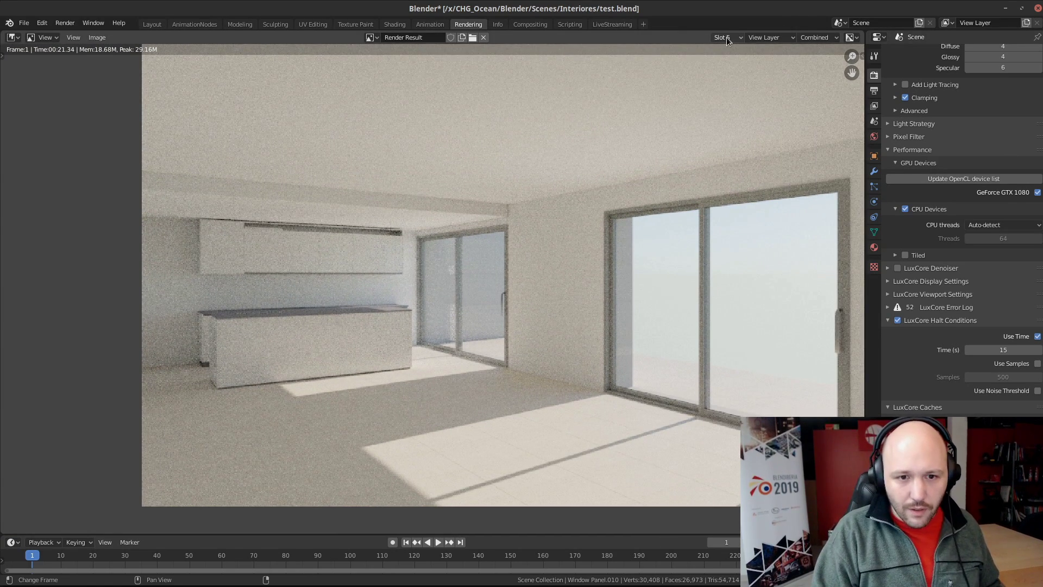
{"action": "scroll", "coordinate": [727, 38], "scroll_direction": "up", "scroll_amount": 1, "text": "ctrl"}
{"action": "scroll", "coordinate": [649, 194], "scroll_direction": "up", "scroll_amount": 5}
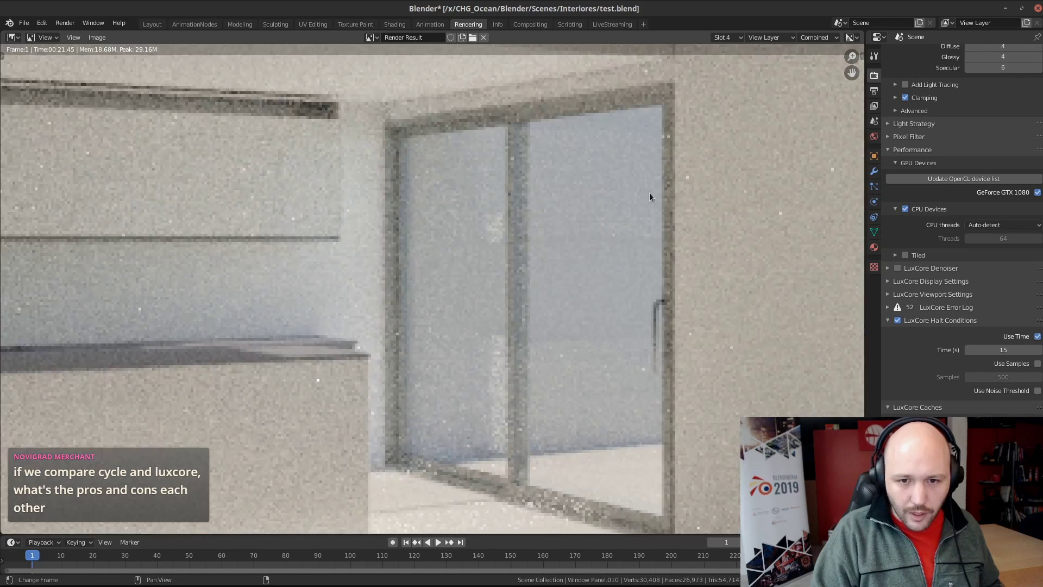
{"action": "scroll", "coordinate": [650, 193], "scroll_direction": "down", "scroll_amount": 1}
{"action": "middle_click_drag", "start_coordinate": [649, 193], "coordinate": [340, 292]}
{"action": "scroll", "coordinate": [356, 237], "scroll_direction": "up", "scroll_amount": 2}
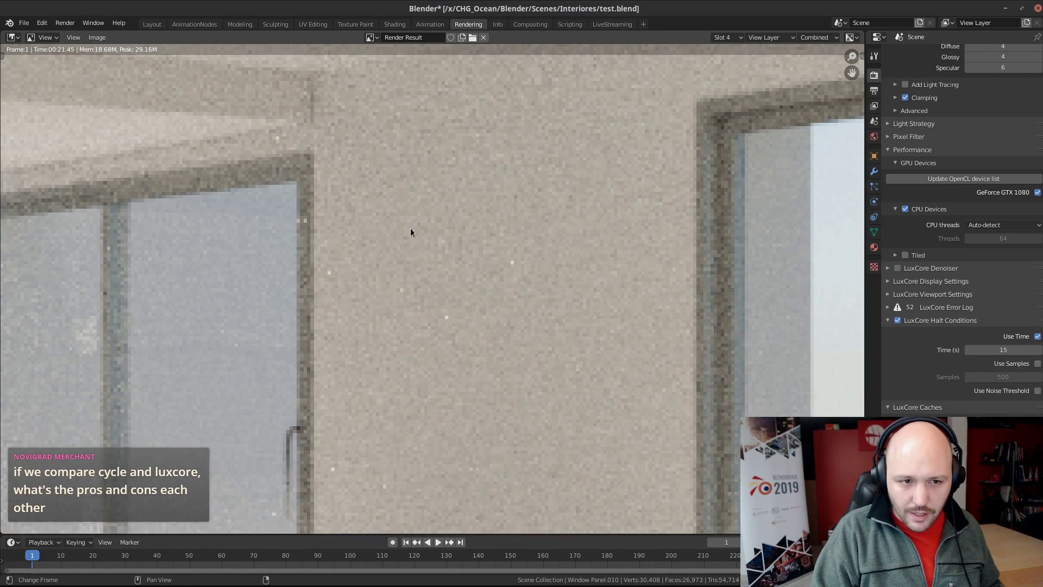
{"action": "scroll", "coordinate": [729, 37], "scroll_direction": "down", "scroll_amount": 1, "text": "ctrl"}
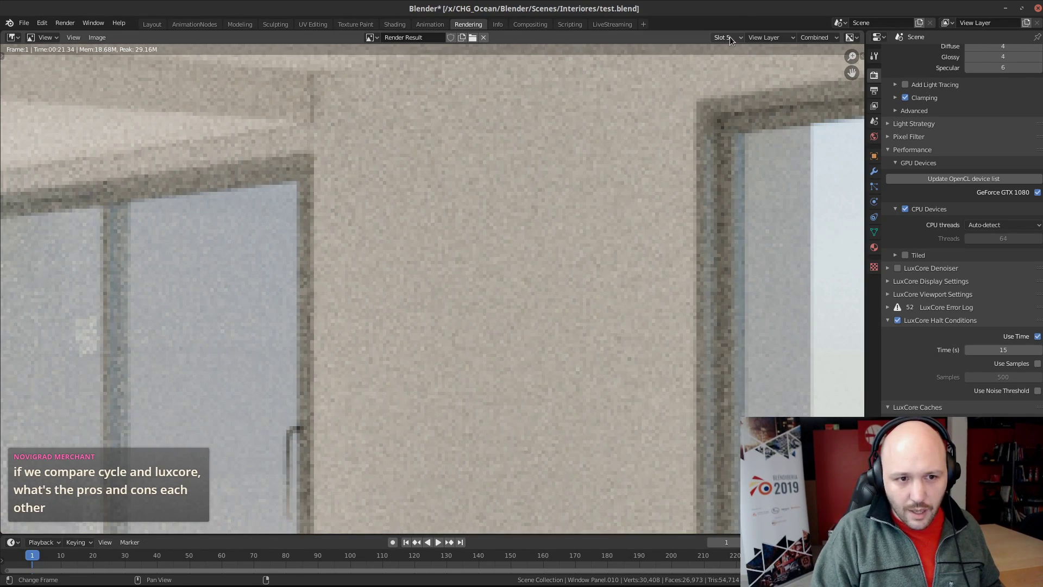
{"action": "scroll", "coordinate": [457, 261], "scroll_direction": "down", "scroll_amount": 6}
{"action": "middle_click_drag", "start_coordinate": [191, 317], "coordinate": [262, 299]}
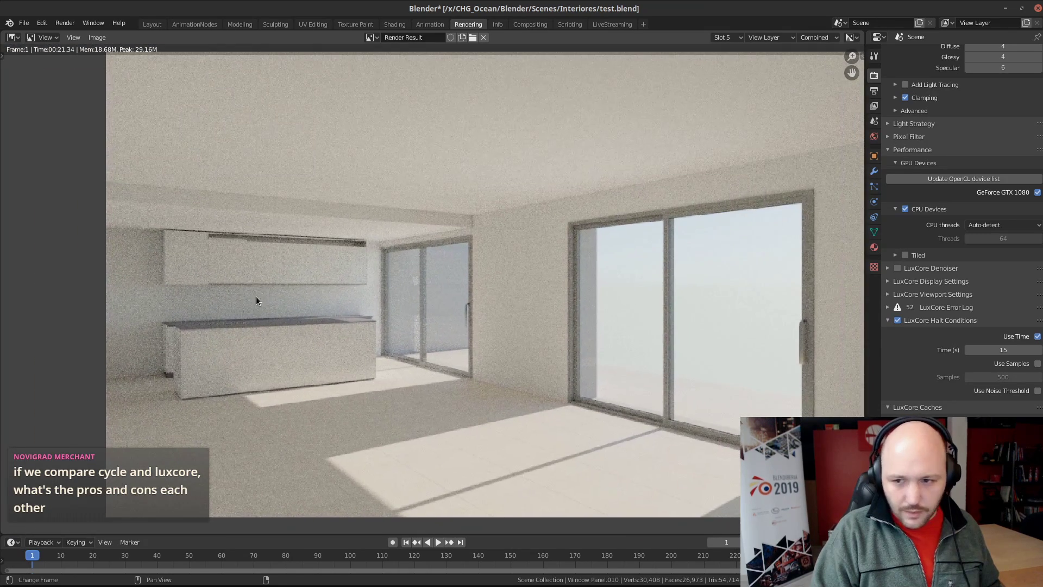
Apply the suggested clamping maximum brightness of 1.37 and render the scene into Slot 6
{"action": "scroll", "coordinate": [956, 217], "scroll_direction": "up", "scroll_amount": 5}
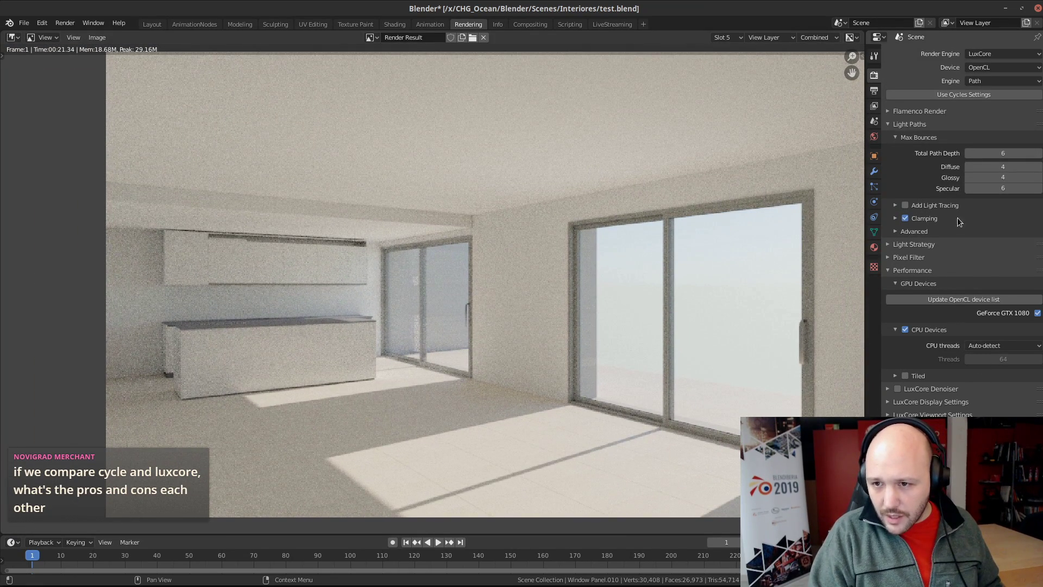
{"action": "left_click", "coordinate": [945, 218]}
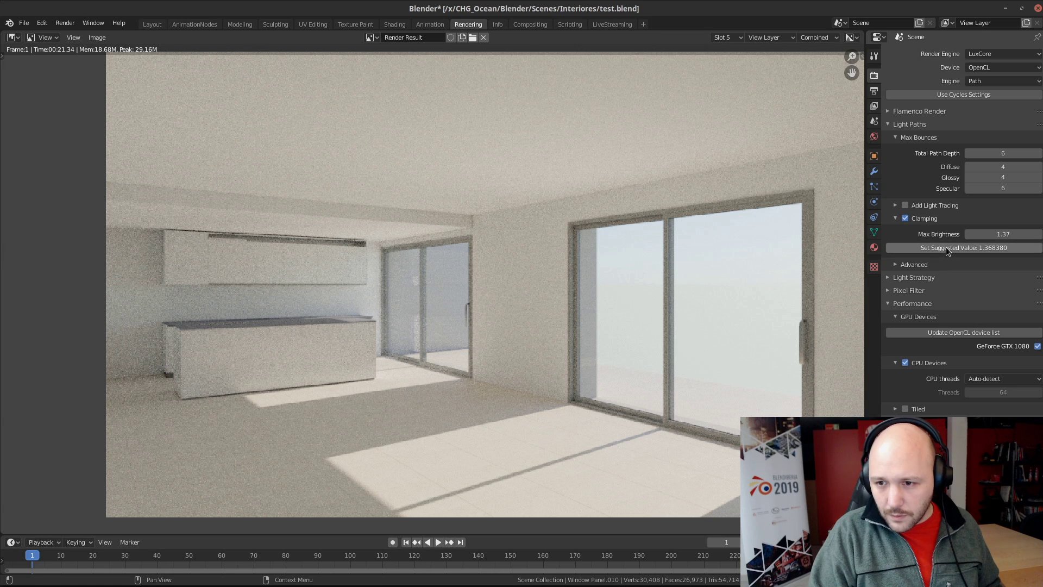
{"action": "left_click", "coordinate": [728, 37]}
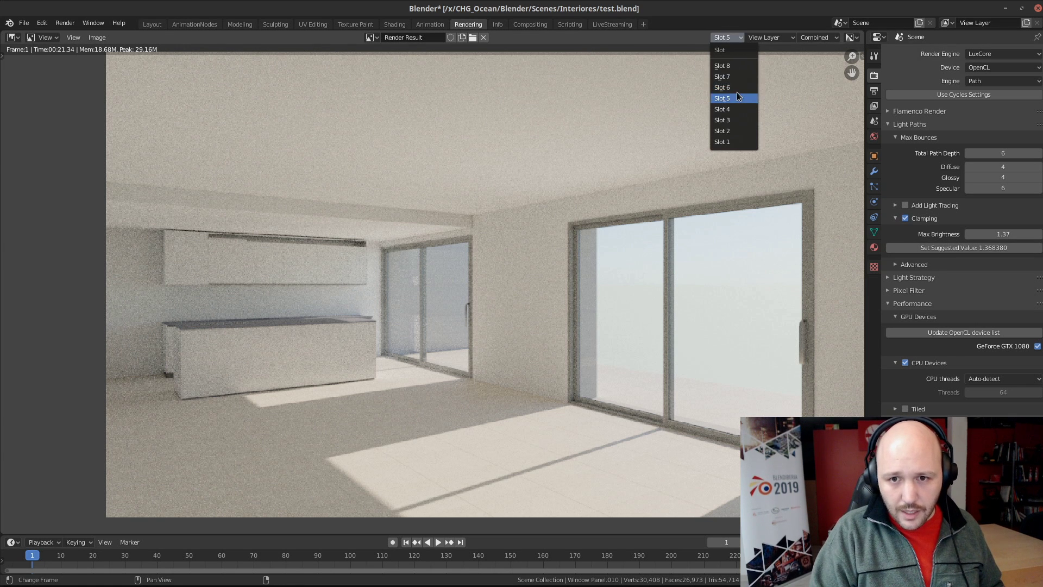
{"action": "left_click", "coordinate": [731, 87]}
{"action": "key", "text": "F12"}
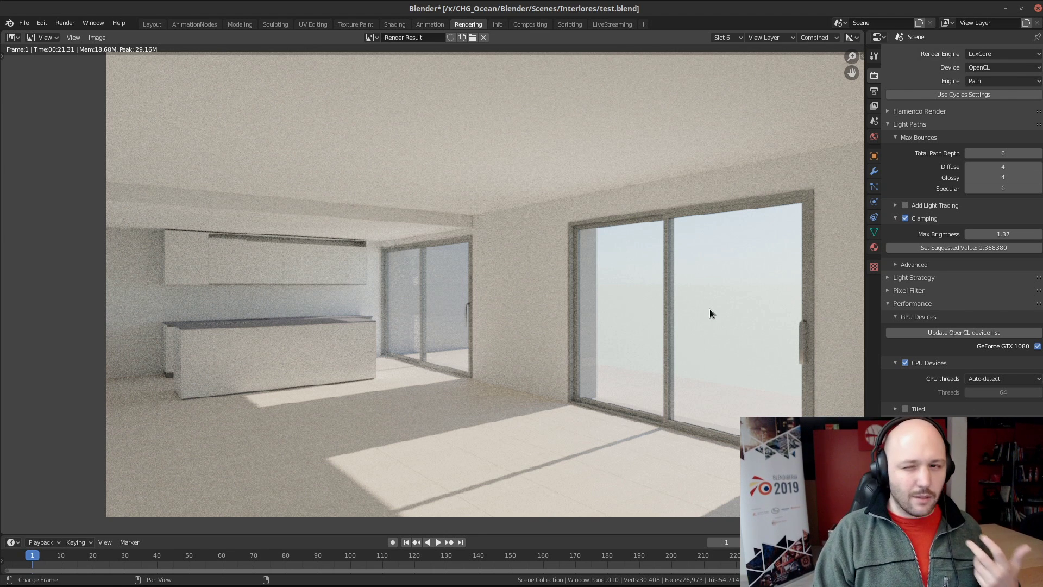
With the world settings shown, narrow the LuxCore window beside the Cycles window and bring the kitchen into view in both renders
{"action": "left_click", "coordinate": [873, 136]}
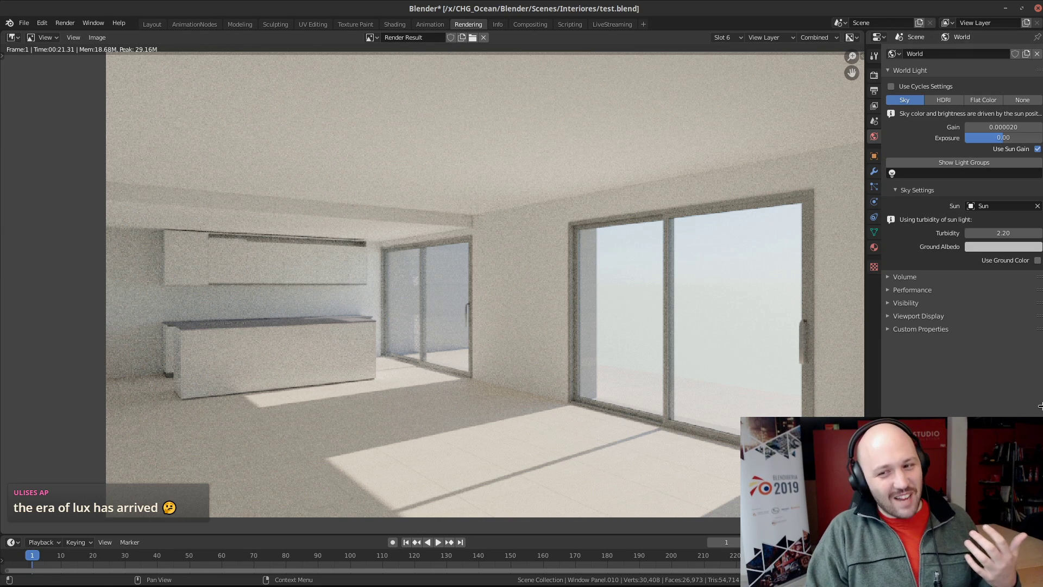
{"action": "left_click_drag", "start_coordinate": [1040, 405], "coordinate": [576, 380]}
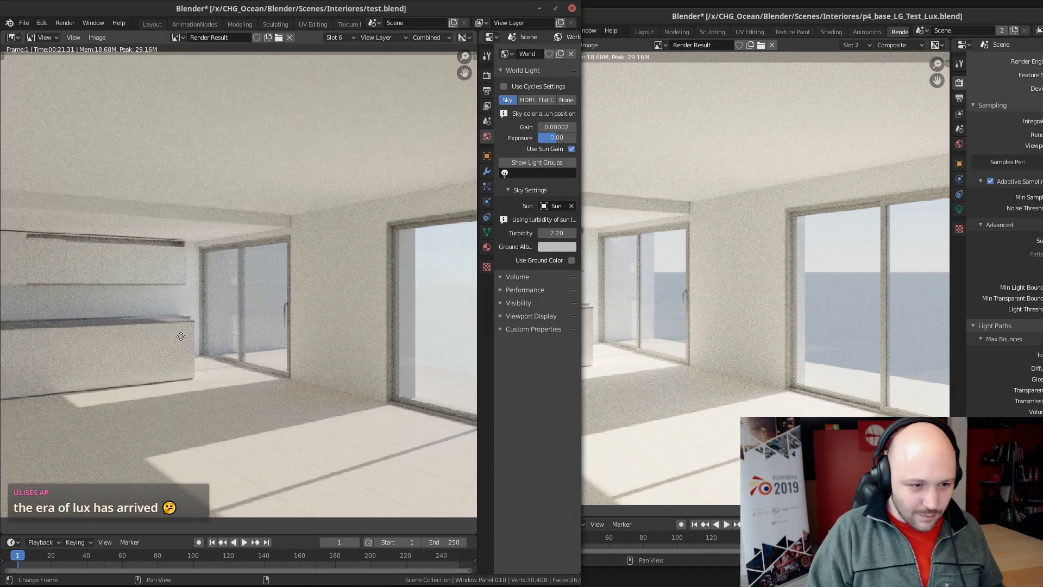
{"action": "scroll", "coordinate": [136, 302], "scroll_direction": "up", "scroll_amount": 2}
{"action": "middle_click_drag", "start_coordinate": [135, 303], "coordinate": [164, 304]}
{"action": "left_click", "coordinate": [588, 324]}
{"action": "middle_click_drag", "start_coordinate": [574, 325], "coordinate": [739, 322]}
{"action": "scroll", "coordinate": [623, 361], "scroll_direction": "up", "scroll_amount": 5}
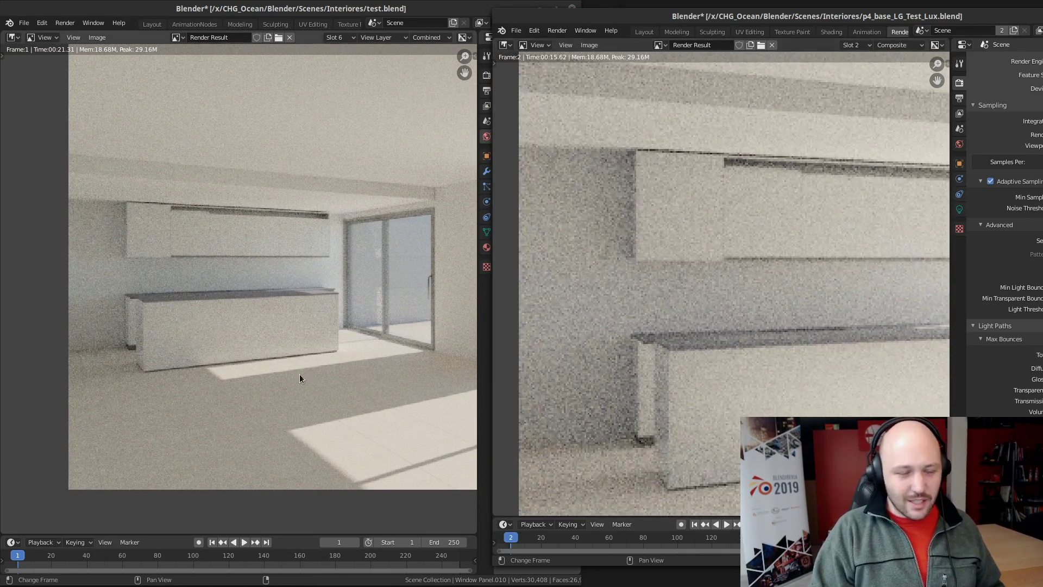
View the LuxCore render at a fractional zoom of 4:1, centred on the kitchen island and wall cabinets
{"action": "left_click", "coordinate": [73, 37]}
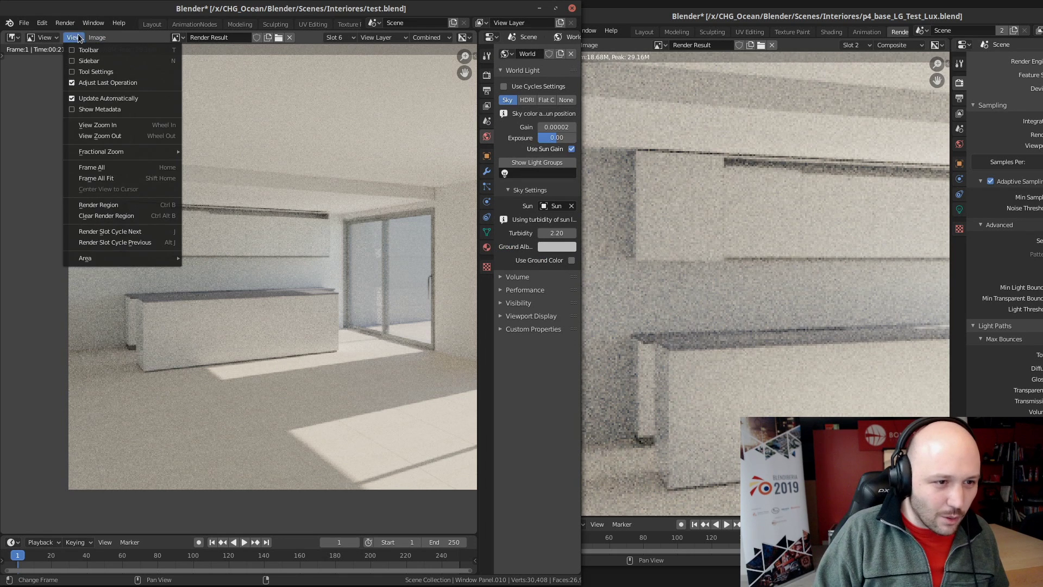
{"action": "mouse_move", "coordinate": [104, 152]}
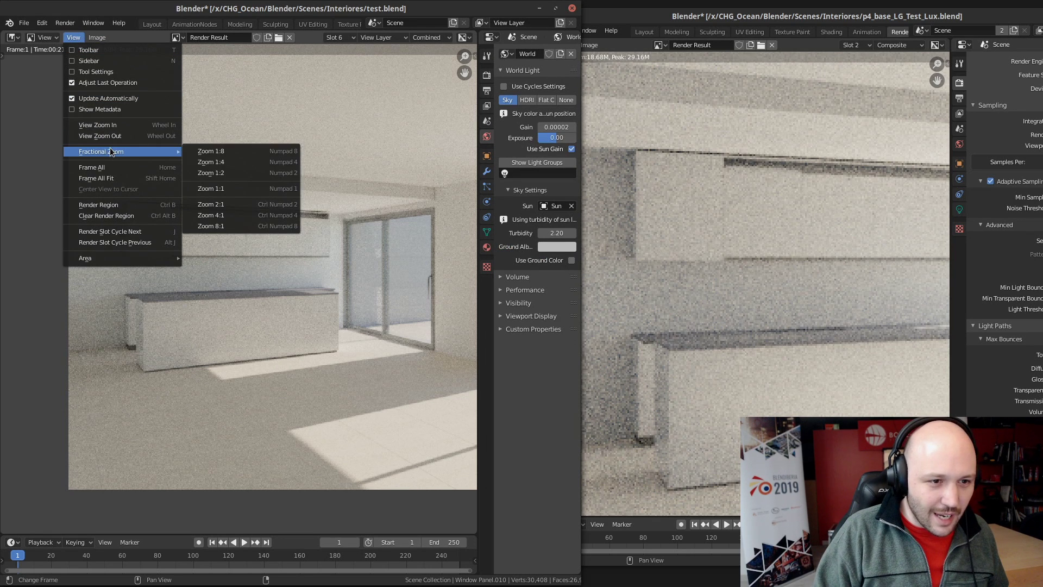
{"action": "left_click", "coordinate": [211, 162]}
{"action": "left_click", "coordinate": [74, 37]}
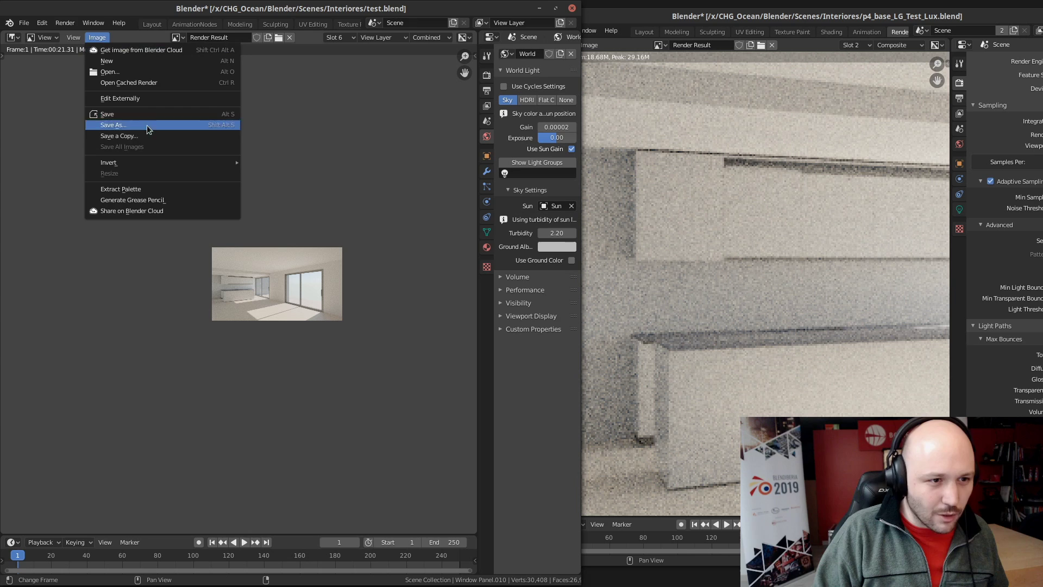
{"action": "left_click", "coordinate": [74, 39]}
{"action": "left_click", "coordinate": [75, 40]}
{"action": "mouse_move", "coordinate": [109, 155]}
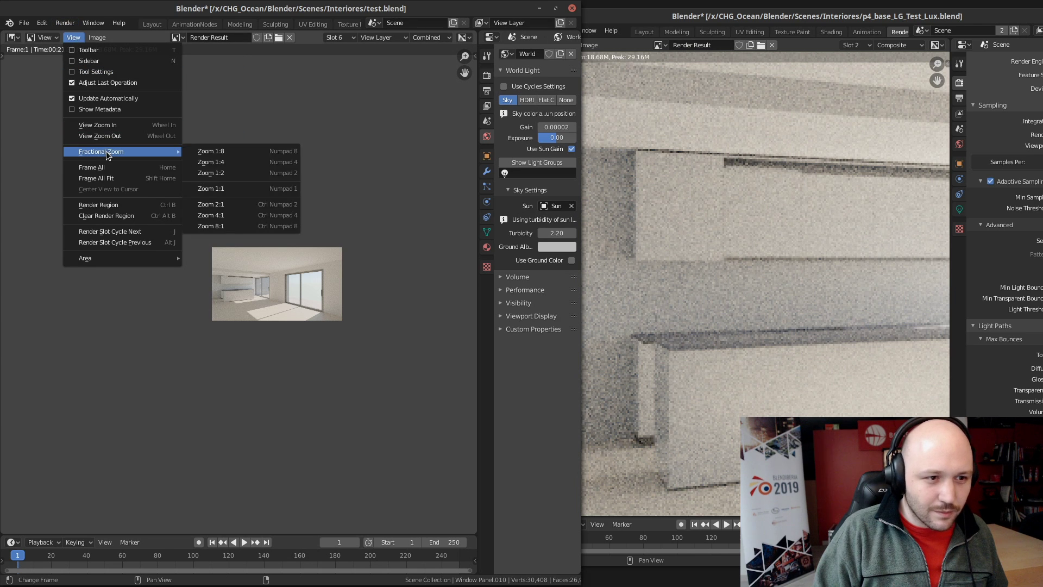
{"action": "left_click", "coordinate": [259, 216]}
{"action": "middle_click_drag", "start_coordinate": [81, 291], "coordinate": [282, 315]}
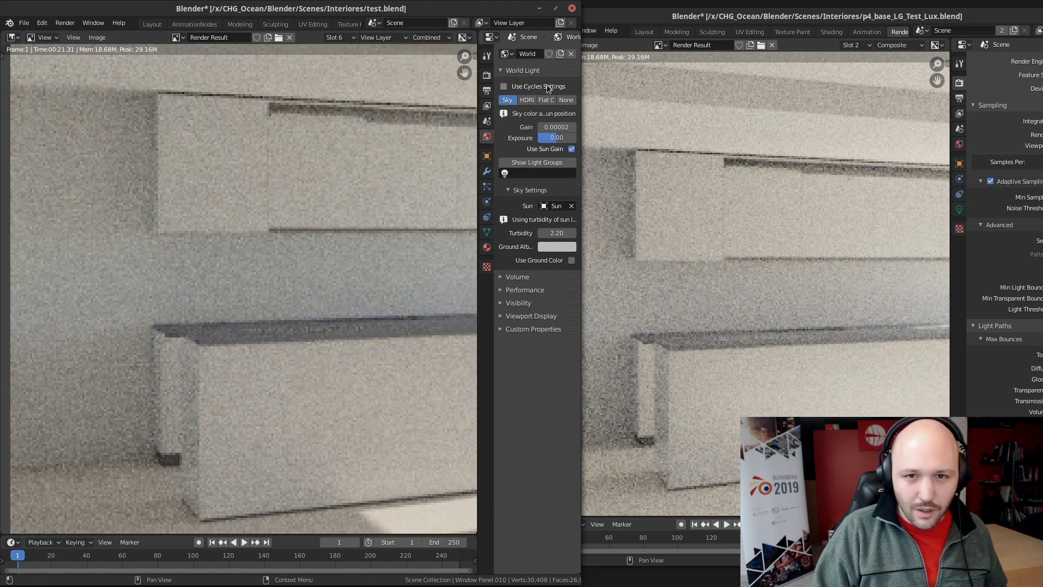
Match the Cycles render at 4:1 zoom and align the kitchen in both images to compare noise
{"action": "left_click", "coordinate": [596, 49]}
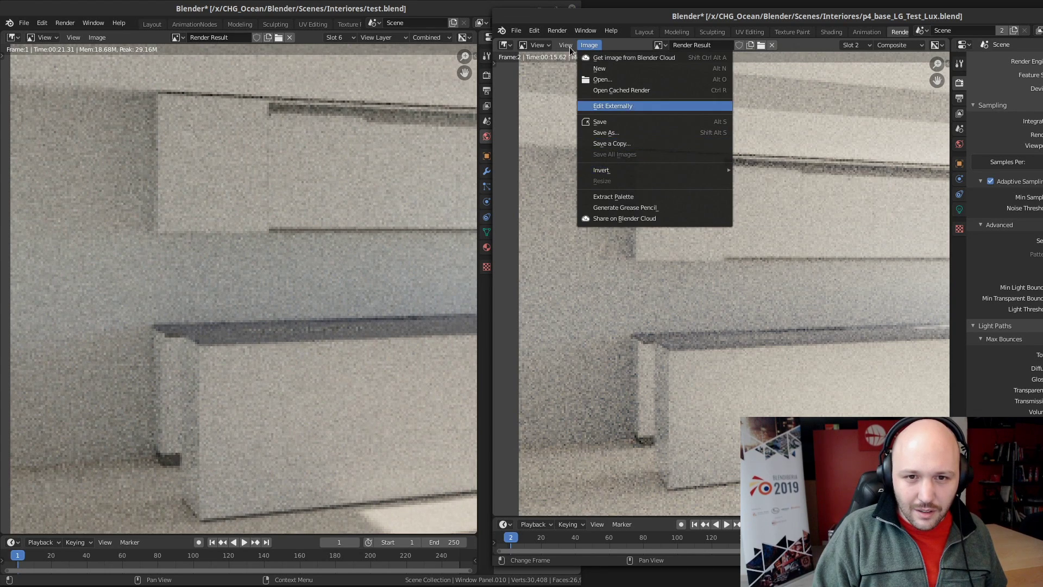
{"action": "mouse_move", "coordinate": [568, 47]}
{"action": "mouse_move", "coordinate": [610, 159]}
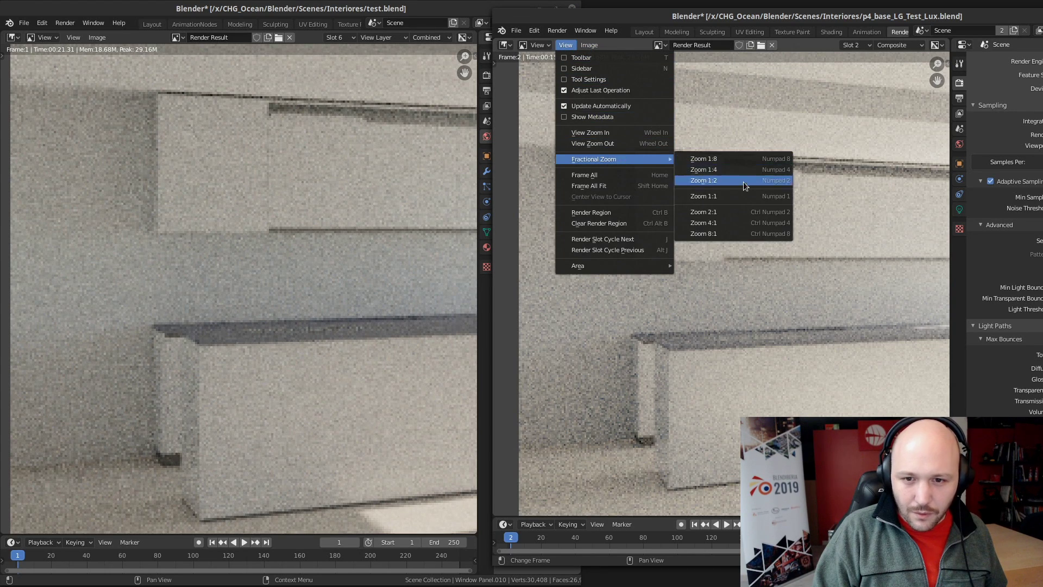
{"action": "left_click", "coordinate": [738, 223]}
{"action": "middle_click_drag", "start_coordinate": [611, 272], "coordinate": [663, 267]}
{"action": "middle_click_drag", "start_coordinate": [282, 304], "coordinate": [308, 311]}
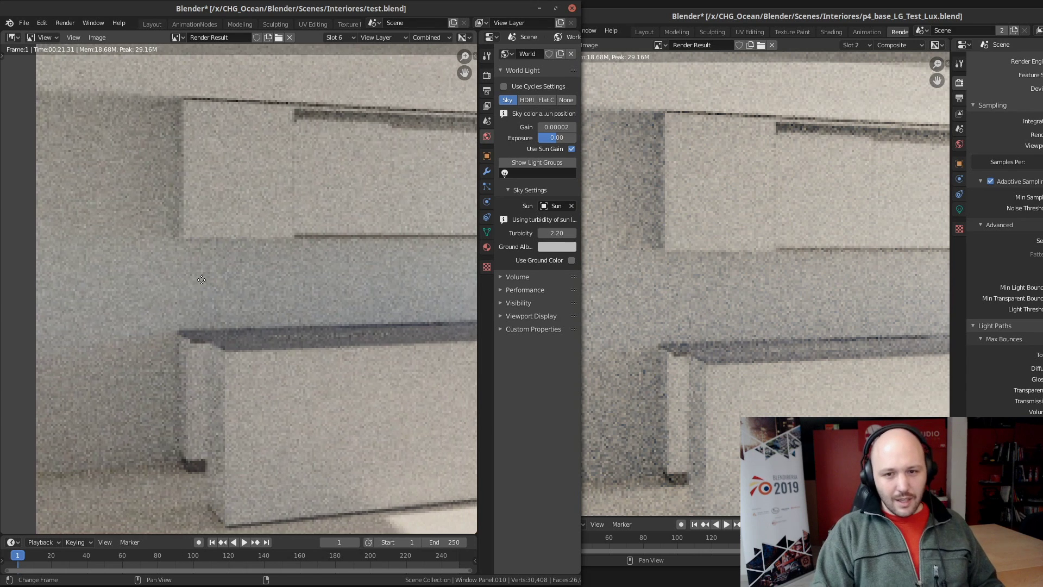
Zoom both renders out to the whole room and align them to compare overall noise and lighting
{"action": "left_click", "coordinate": [622, 340]}
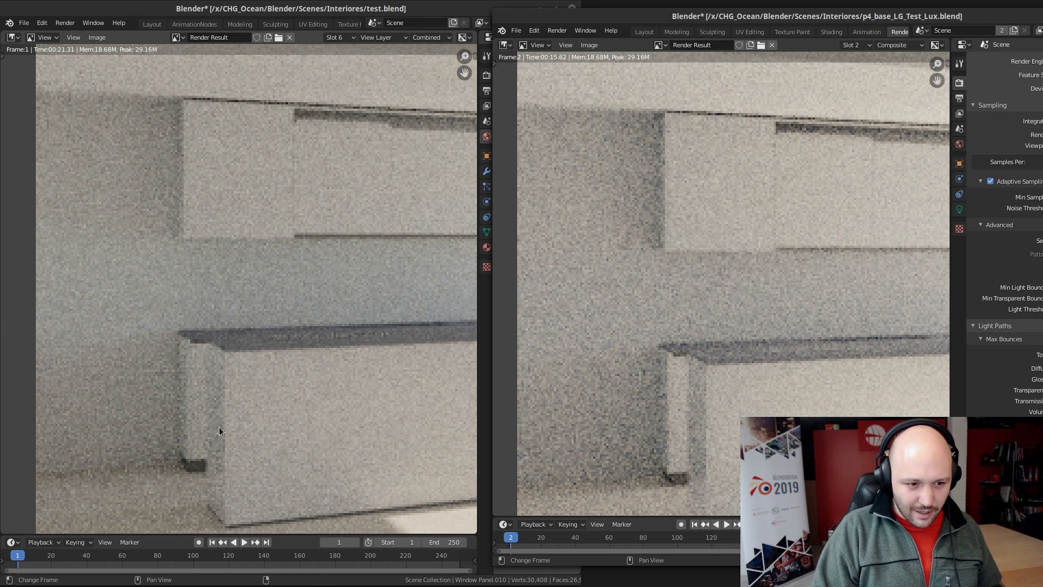
{"action": "scroll", "coordinate": [805, 366], "scroll_direction": "down", "scroll_amount": 5}
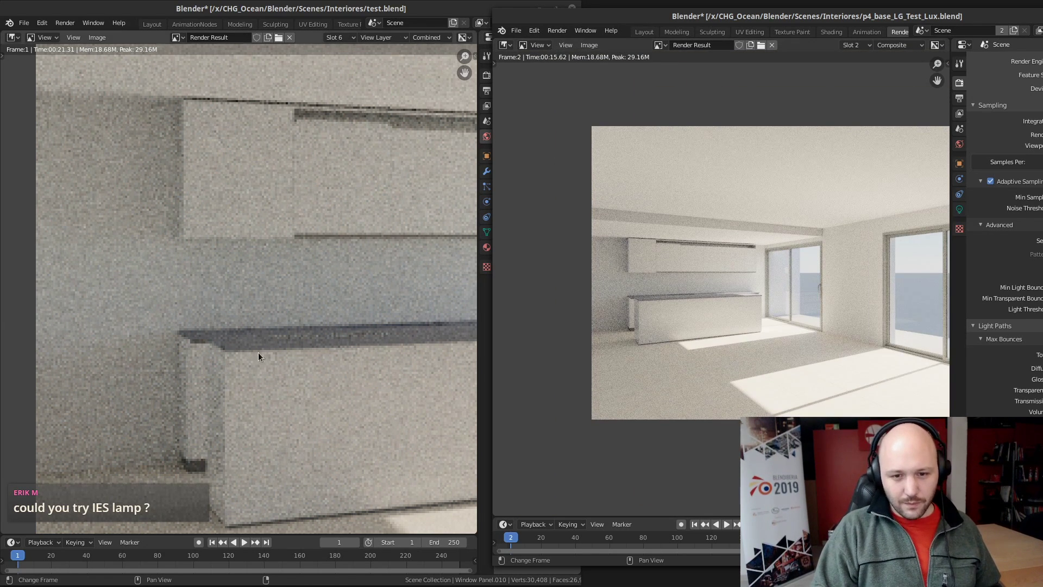
{"action": "scroll", "coordinate": [259, 353], "scroll_direction": "down", "scroll_amount": 5}
{"action": "middle_click_drag", "start_coordinate": [252, 323], "coordinate": [271, 323]}
{"action": "middle_click_drag", "start_coordinate": [335, 327], "coordinate": [176, 331]}
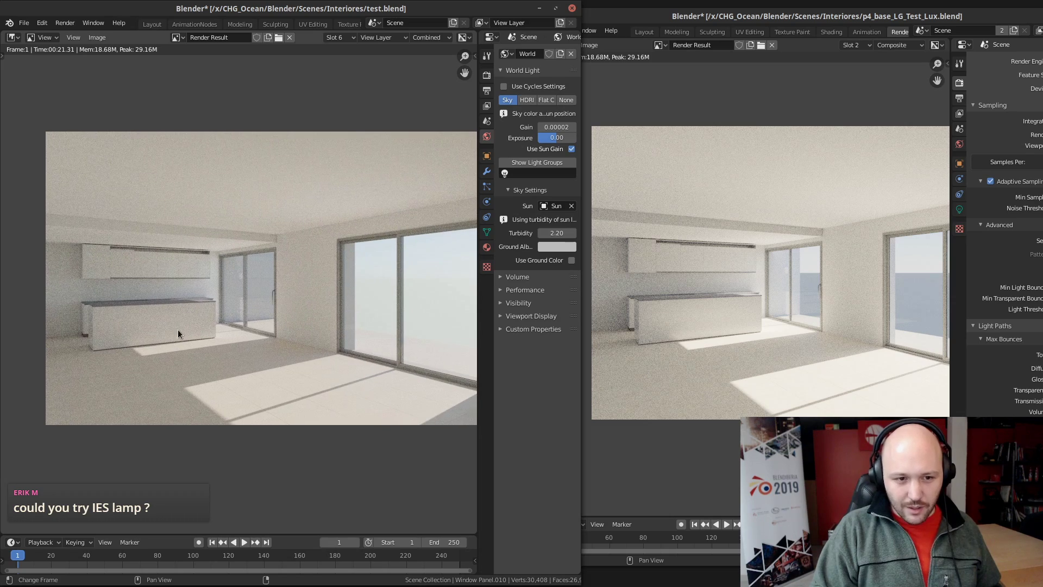
{"action": "middle_click_drag", "start_coordinate": [836, 325], "coordinate": [767, 334]}
{"action": "scroll", "coordinate": [742, 334], "scroll_direction": "up", "scroll_amount": 2}
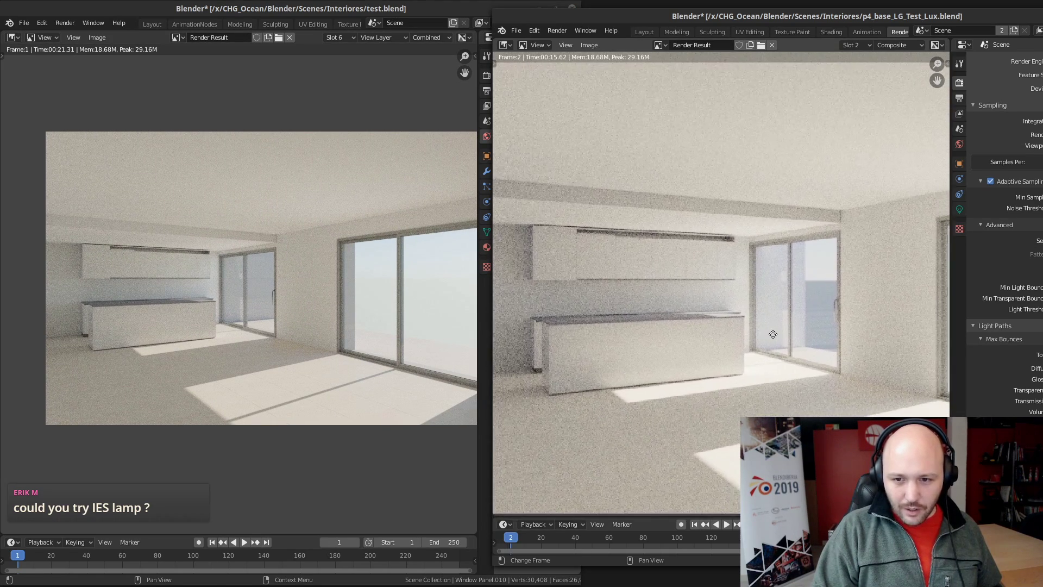
{"action": "scroll", "coordinate": [768, 334], "scroll_direction": "down", "scroll_amount": 1}
{"action": "scroll", "coordinate": [161, 325], "scroll_direction": "up", "scroll_amount": 1}
{"action": "middle_click_drag", "start_coordinate": [160, 325], "coordinate": [190, 328]}
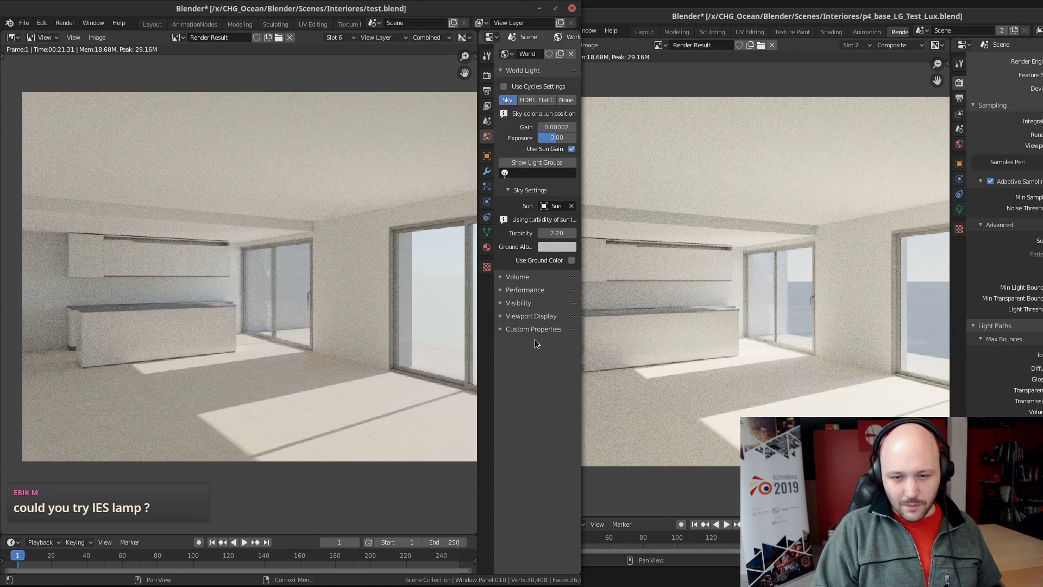
{"action": "middle_click_drag", "start_coordinate": [689, 362], "coordinate": [713, 362]}
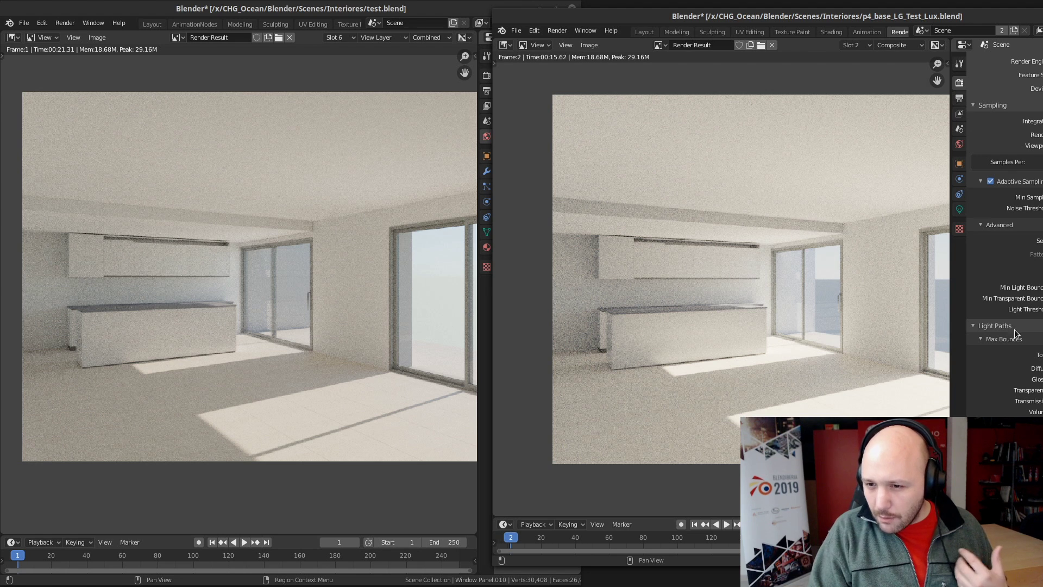
Disable Simplify in the Cycles scene's render settings and render the interior again into Slot 2
{"action": "scroll", "coordinate": [1015, 332], "scroll_direction": "down", "scroll_amount": 10}
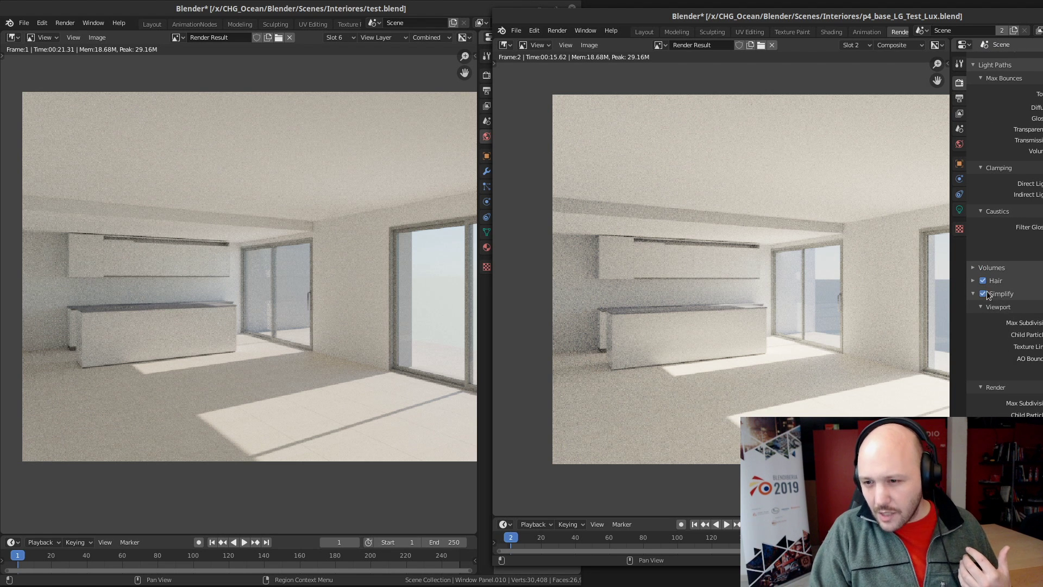
{"action": "left_click", "coordinate": [983, 293]}
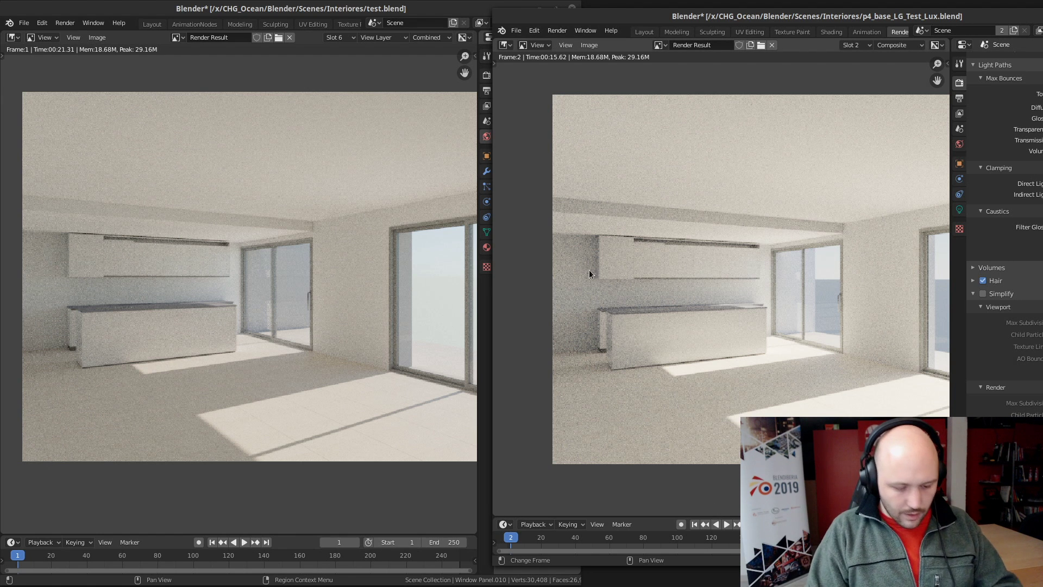
{"action": "middle_click_drag", "start_coordinate": [726, 263], "coordinate": [686, 266]}
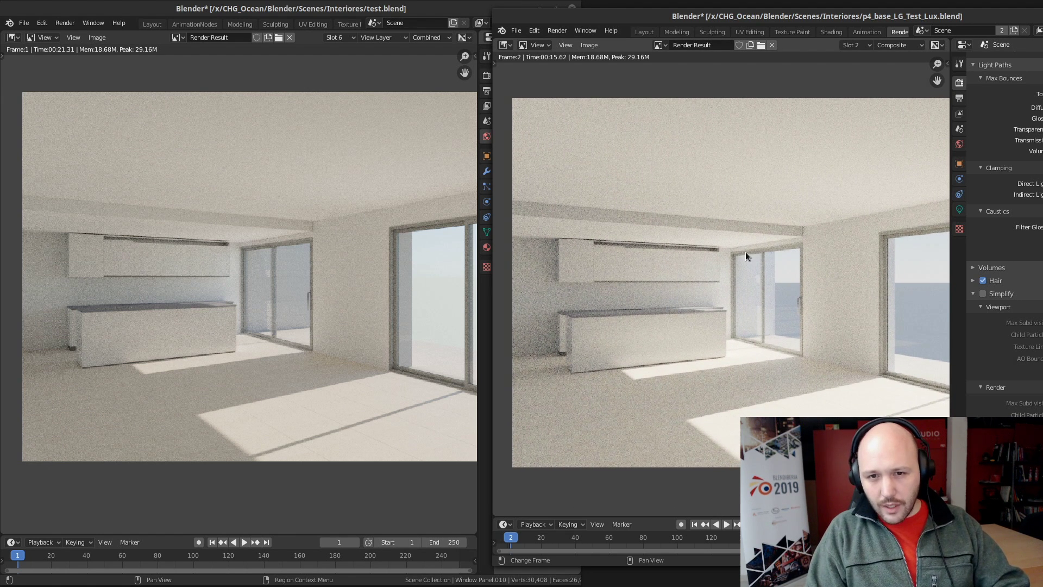
{"action": "key", "text": "F12"}
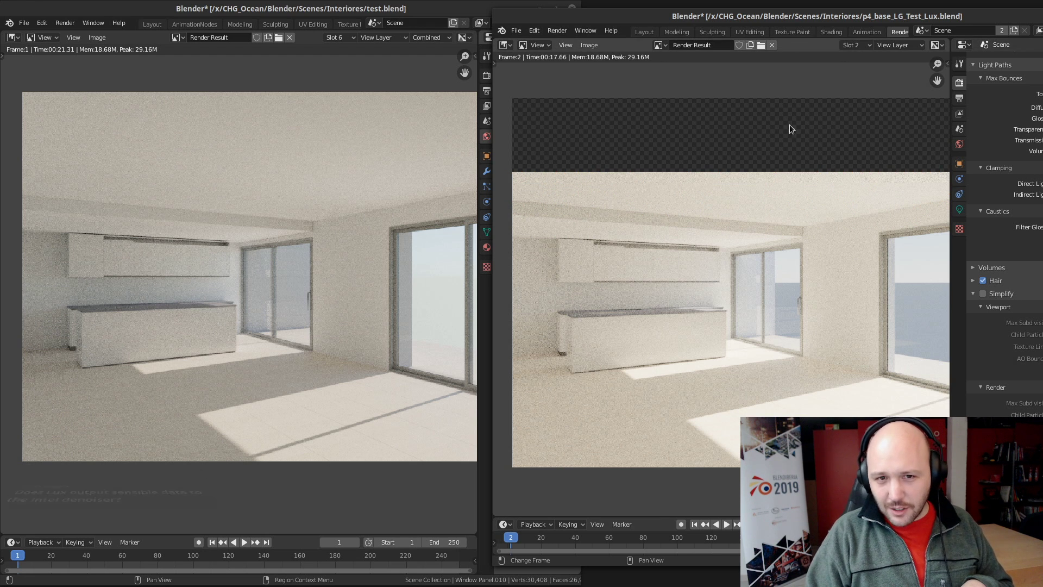
{"action": "scroll", "coordinate": [1022, 179], "scroll_direction": "up", "scroll_amount": 10}
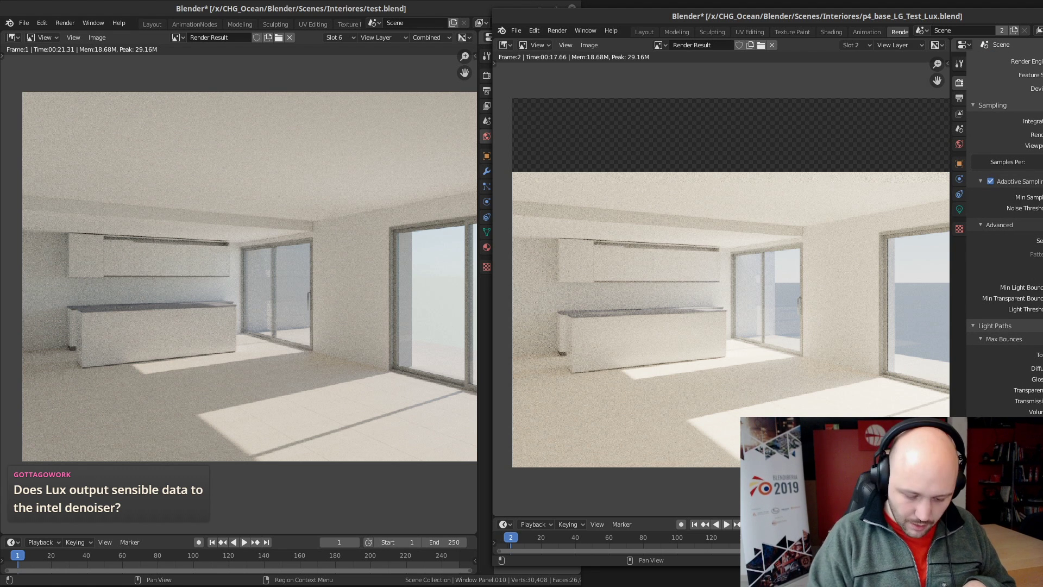
{"action": "key", "text": "F12"}
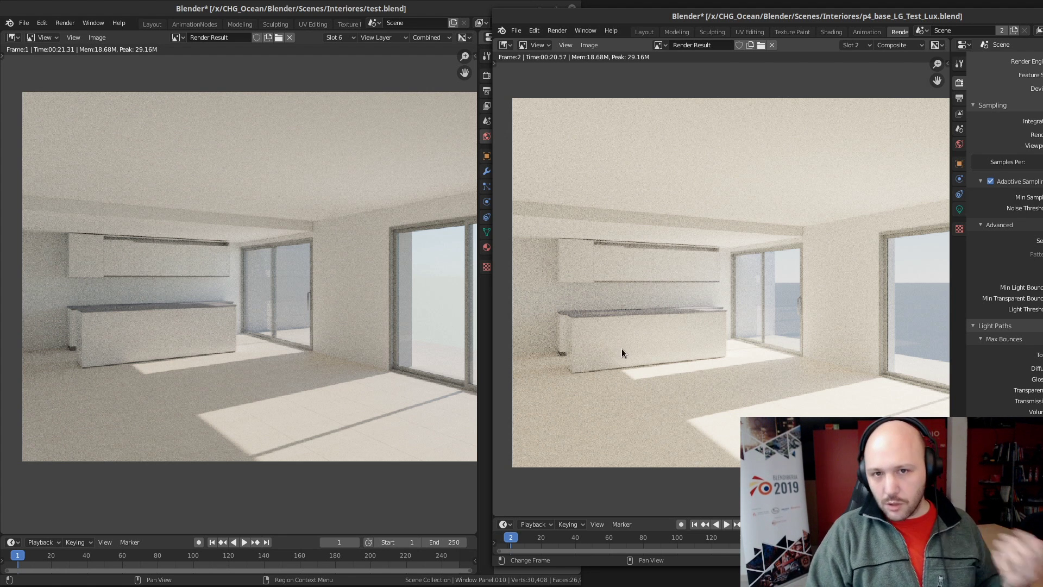
Align the new Cycles render with the LuxCore render at matching zoom to compare brightness and noise
{"action": "middle_click_drag", "start_coordinate": [602, 346], "coordinate": [630, 347]}
{"action": "middle_click_drag", "start_coordinate": [122, 322], "coordinate": [181, 322]}
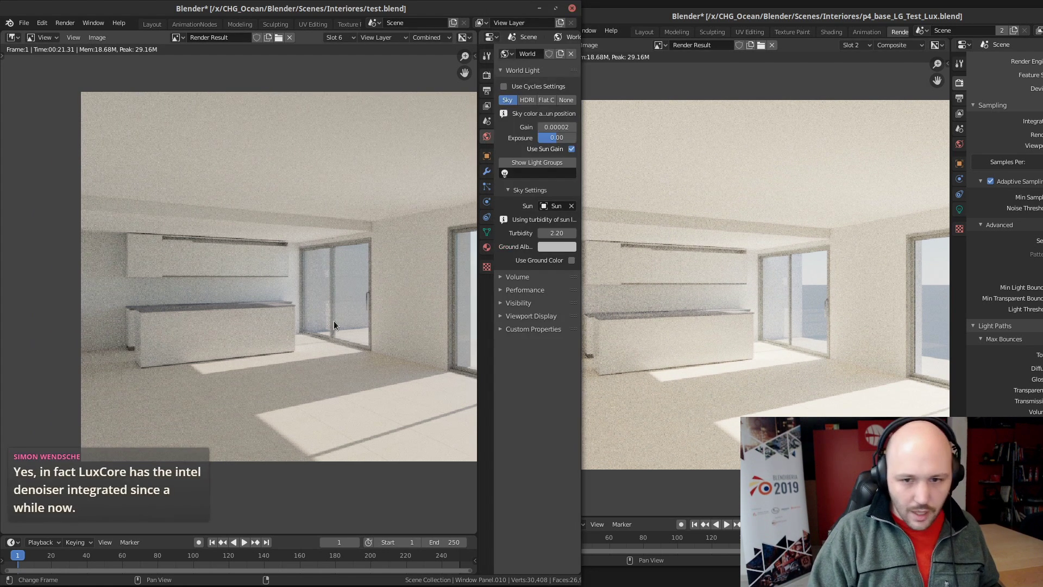
{"action": "mouse_move", "coordinate": [729, 342]}
{"action": "middle_mouse_down"}
{"action": "mouse_move", "coordinate": [760, 345]}
{"action": "mouse_move", "coordinate": [748, 343]}
{"action": "middle_mouse_up"}
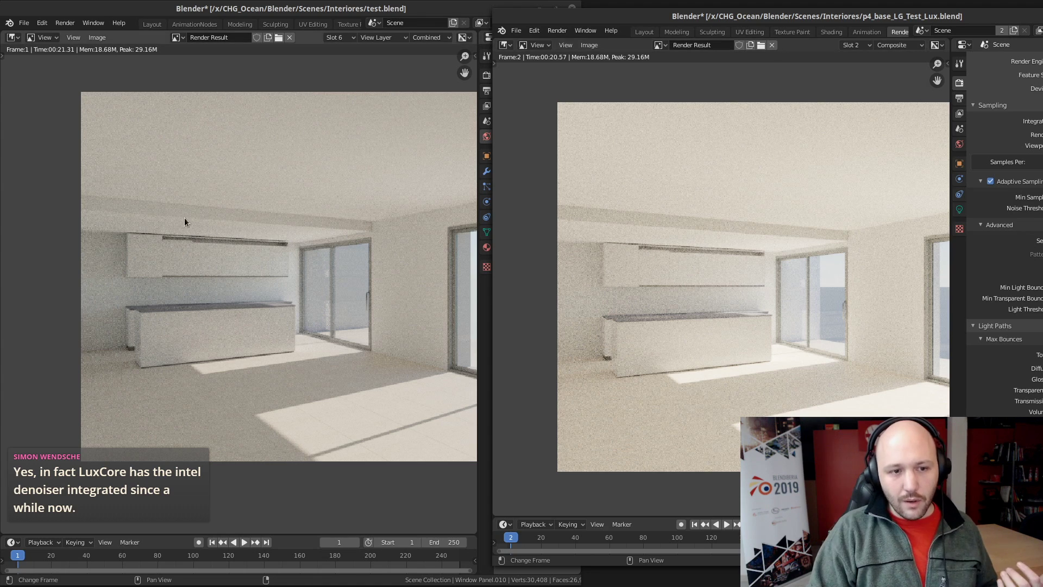
{"action": "middle_click_drag", "start_coordinate": [352, 378], "coordinate": [286, 383]}
{"action": "scroll", "coordinate": [760, 426], "scroll_direction": "down", "scroll_amount": 1}
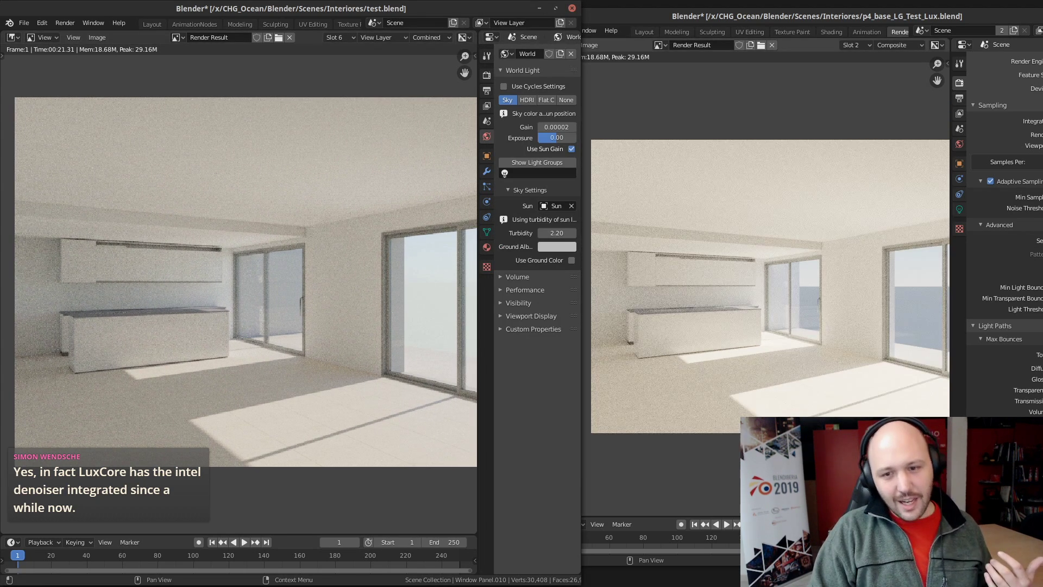
{"action": "scroll", "coordinate": [829, 406], "scroll_direction": "up", "scroll_amount": 1}
{"action": "middle_click_drag", "start_coordinate": [829, 406], "coordinate": [790, 412]}
{"action": "mouse_move", "coordinate": [355, 411]}
{"action": "middle_mouse_down"}
{"action": "mouse_move", "coordinate": [338, 417]}
{"action": "mouse_move", "coordinate": [330, 408]}
{"action": "mouse_move", "coordinate": [365, 405]}
{"action": "middle_mouse_up"}
{"action": "left_click", "coordinate": [745, 345]}
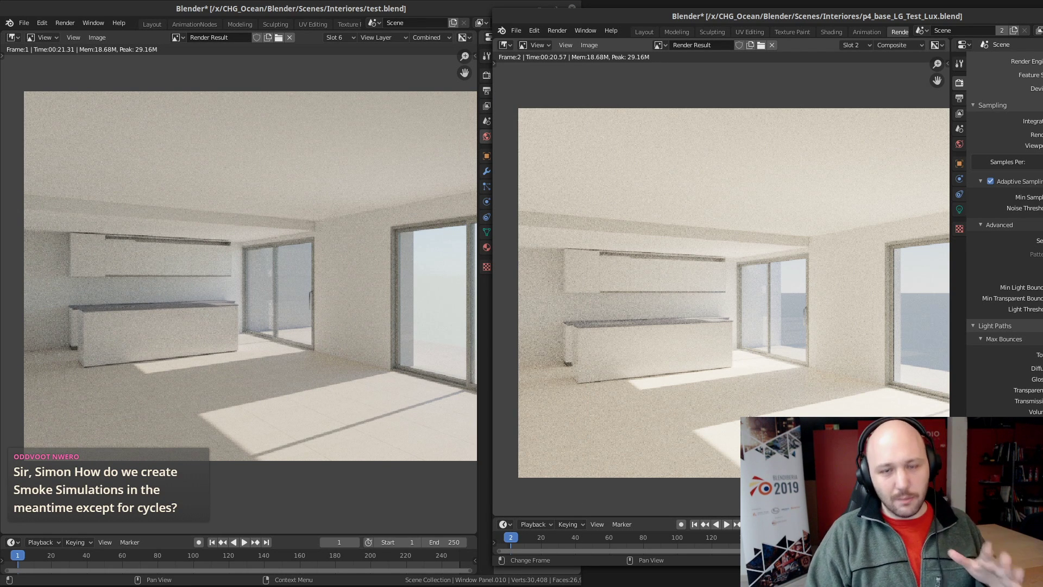
Widen the LuxCore window to the full screen and switch it to the LiveStreaming workspace
{"action": "left_click", "coordinate": [328, 237]}
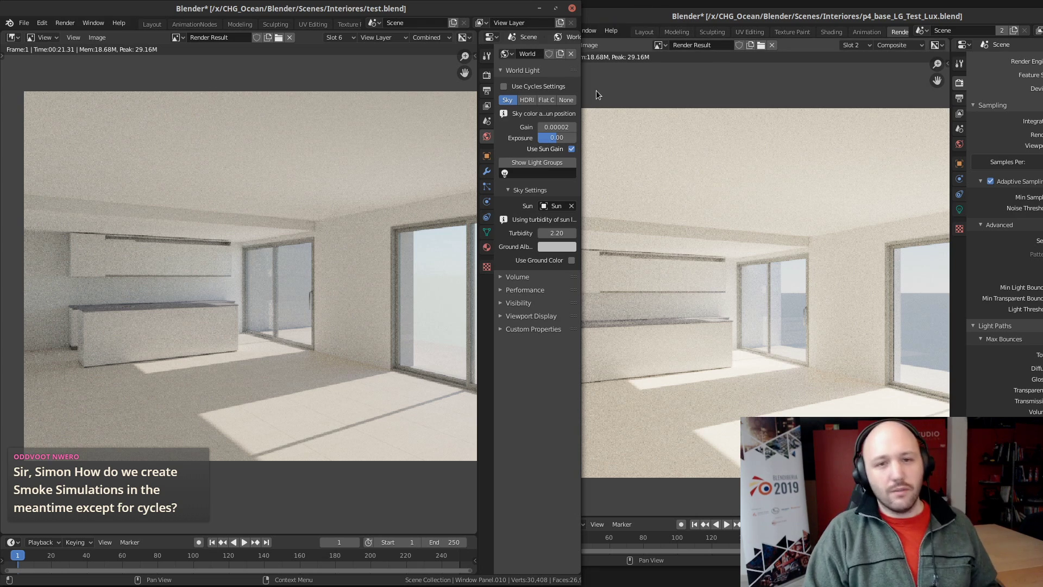
{"action": "left_click_drag", "start_coordinate": [580, 80], "coordinate": [1042, 82]}
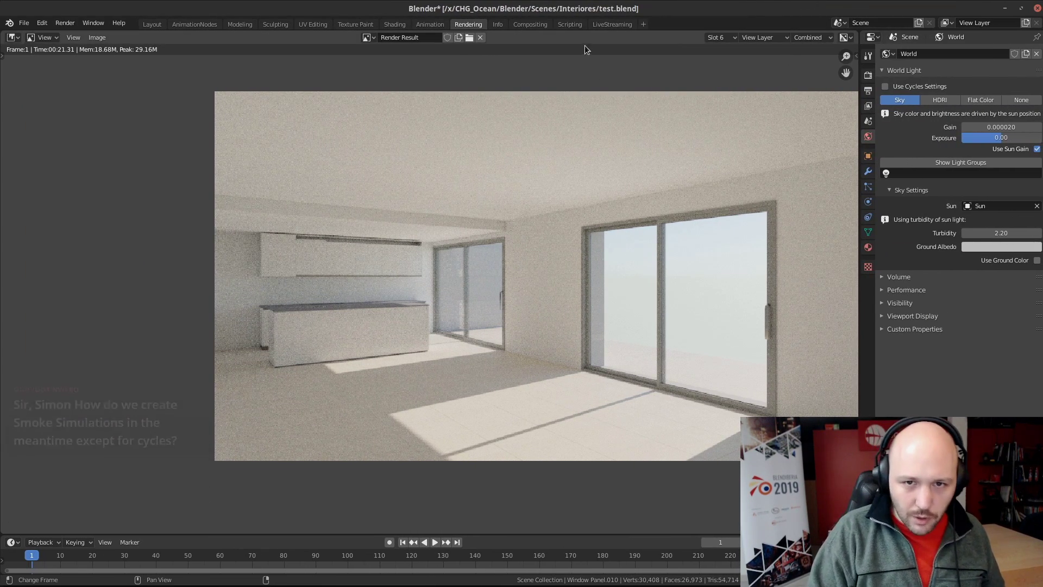
{"action": "left_click", "coordinate": [610, 25]}
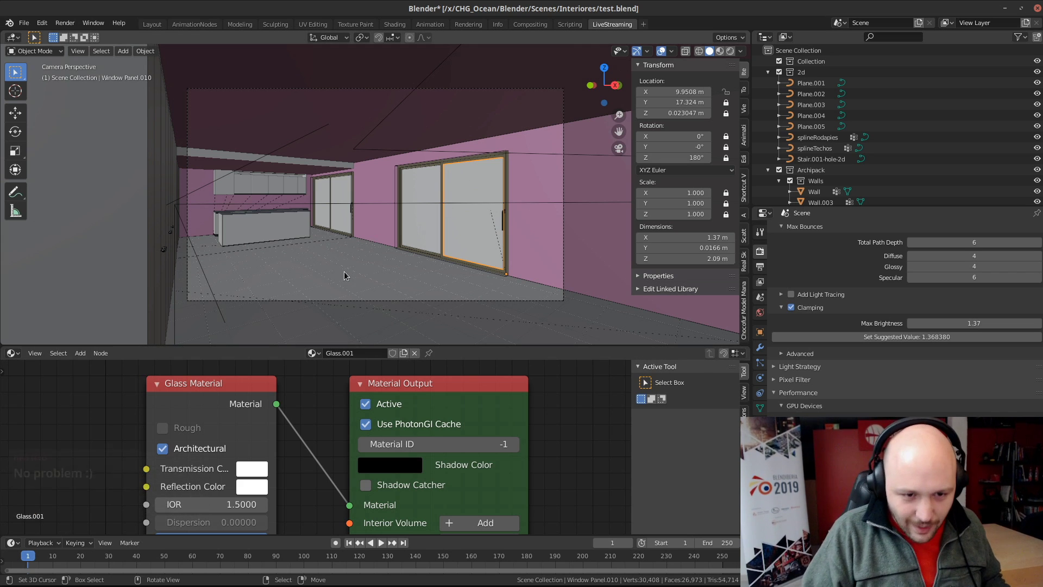
Add a monkey mesh in front of the large window and raise it to a height of about 1.23 m
{"action": "key", "text": "shift+a"}
{"action": "mouse_move", "coordinate": [388, 265]}
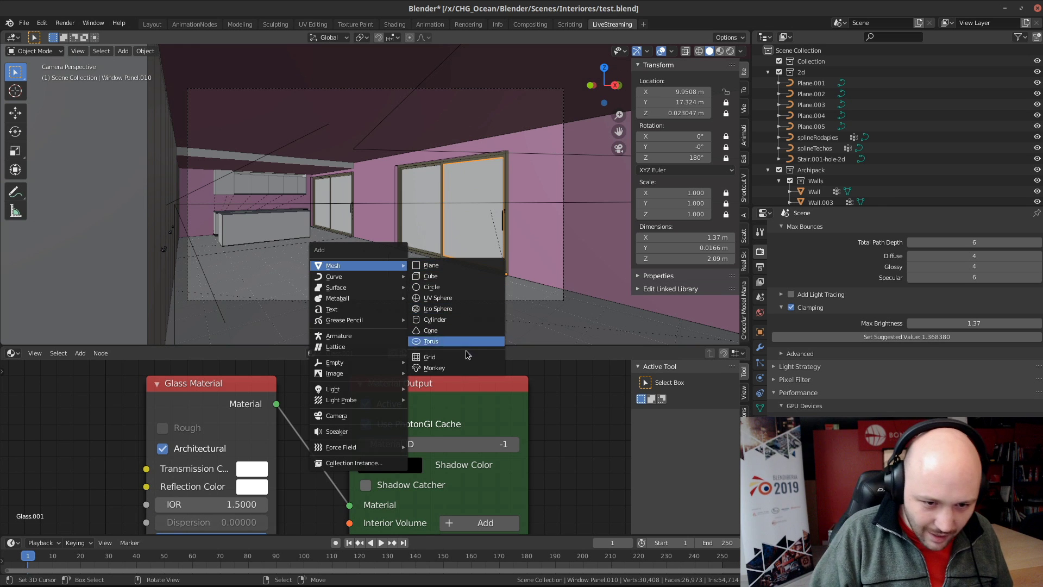
{"action": "left_click", "coordinate": [458, 373]}
{"action": "scroll", "coordinate": [401, 245], "scroll_direction": "up", "scroll_amount": 3}
{"action": "scroll", "coordinate": [401, 246], "scroll_direction": "down", "scroll_amount": 2}
{"action": "key", "text": "g"}
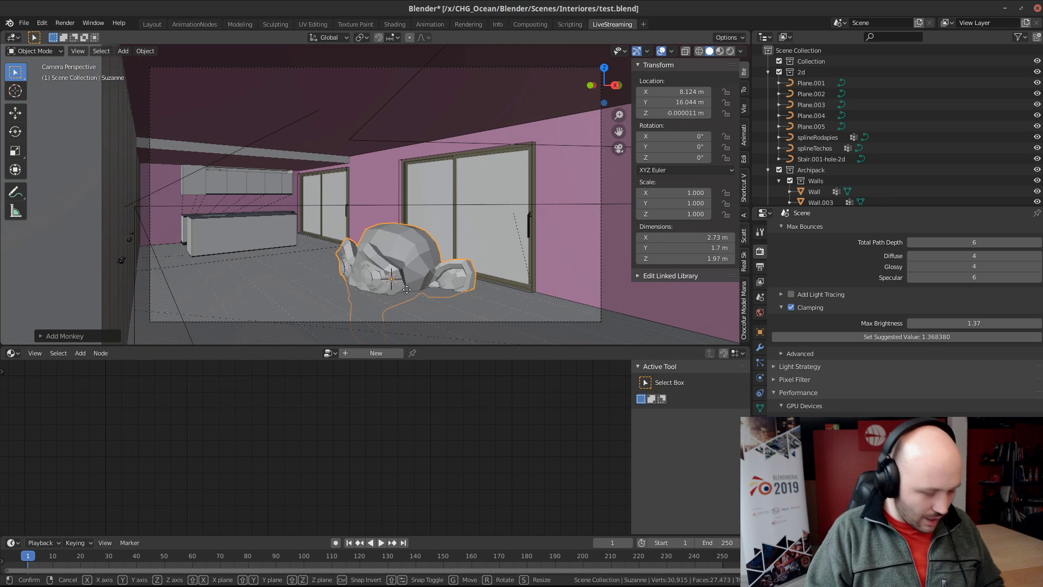
{"action": "key", "text": "z"}
{"action": "left_click", "coordinate": [410, 218]}
Scale the monkey to about 0.743 and move it horizontally to about X 9.11 m, Y 15.45 m
{"action": "key", "text": "s"}
{"action": "left_click", "coordinate": [442, 244]}
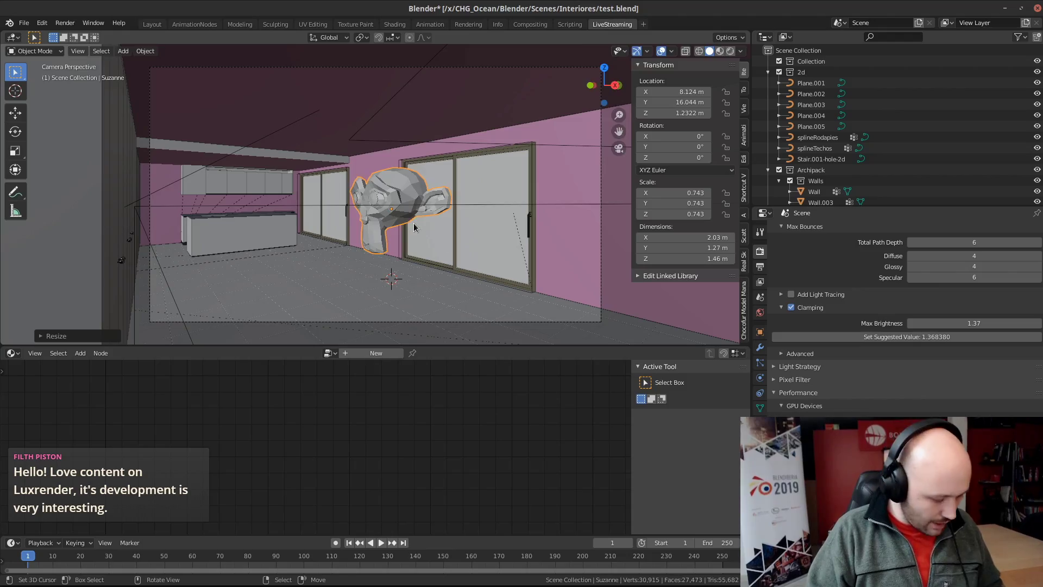
{"action": "key", "text": "g"}
{"action": "key", "text": "shift+z"}
{"action": "left_click", "coordinate": [761, 127]}
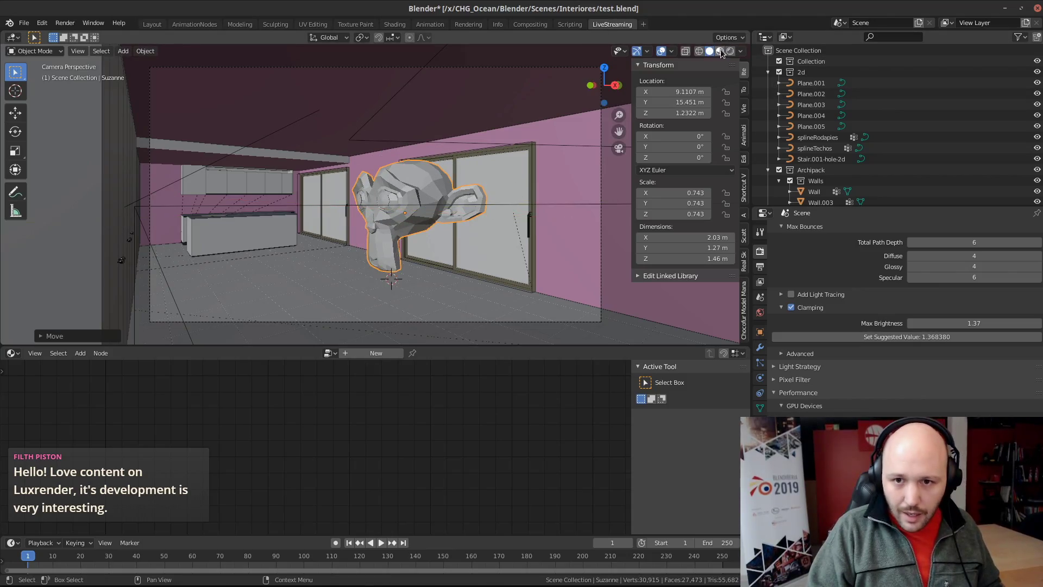
Preview the scene in rendered view without overlays and lower the monkey to about Z 0.71 m
{"action": "key", "text": "shift+z"}
{"action": "key", "text": "shift+alt+z"}
{"action": "scroll", "coordinate": [426, 206], "scroll_direction": "up", "scroll_amount": 1}
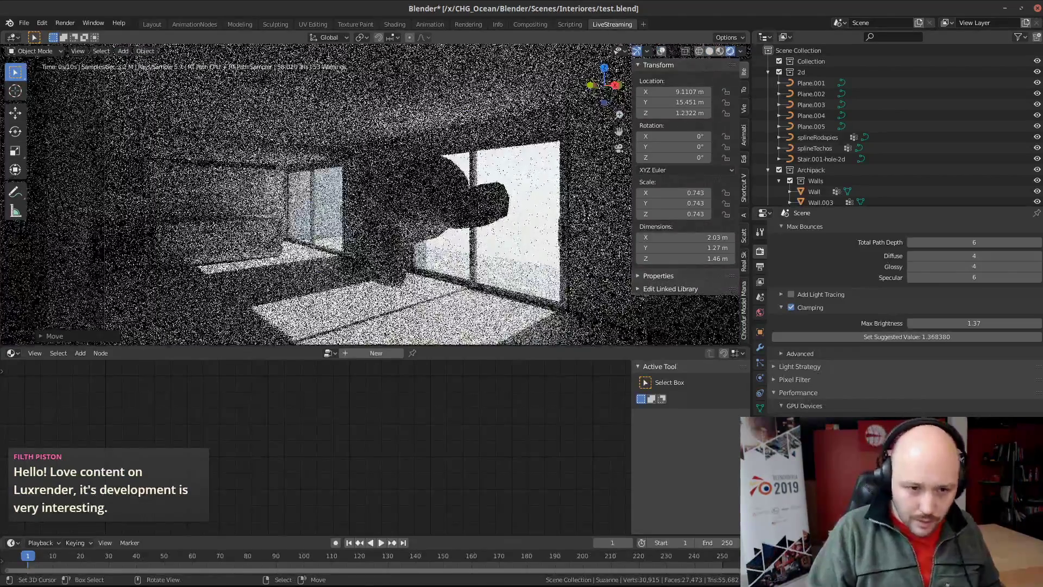
{"action": "key", "text": "g"}
{"action": "key", "text": "z"}
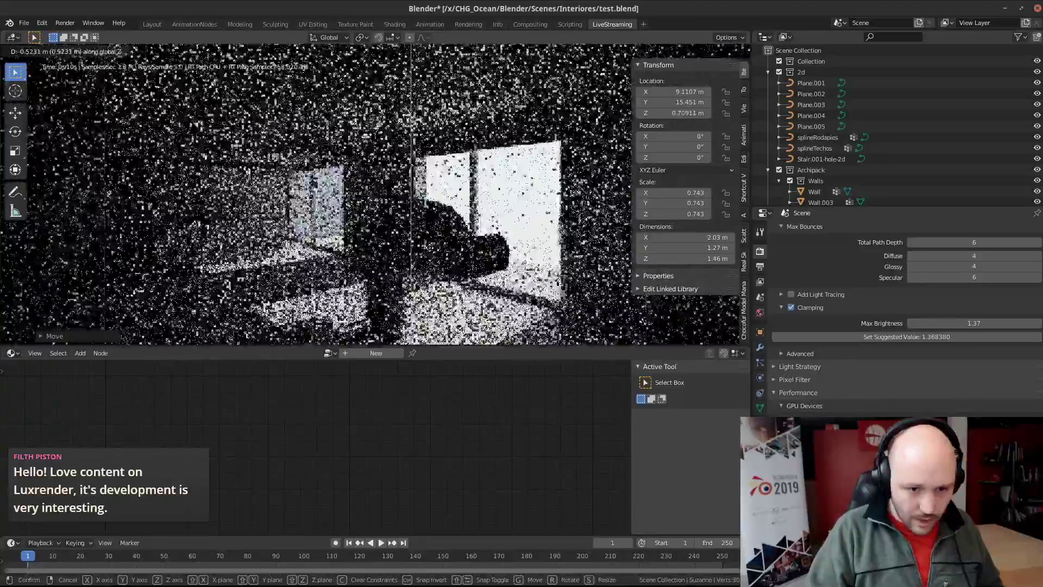
Move the monkey horizontally to about X 8.05 m, Y 16.43 m and rotate it about -22° around Z
{"action": "key", "text": "g"}
{"action": "key", "text": "shift+z"}
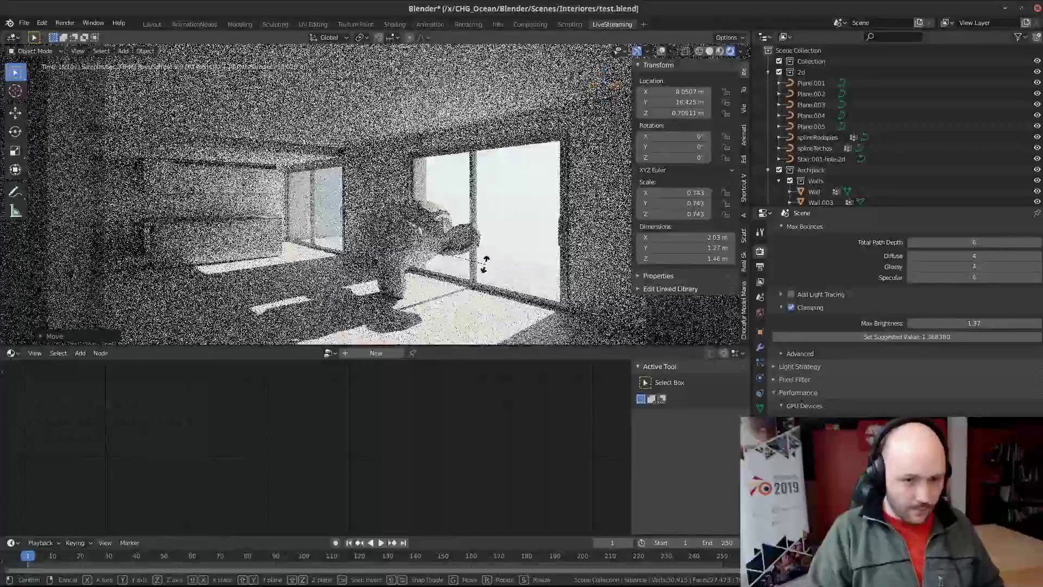
{"action": "key", "text": "r"}
{"action": "key", "text": "z"}
{"action": "left_click", "coordinate": [508, 232]}
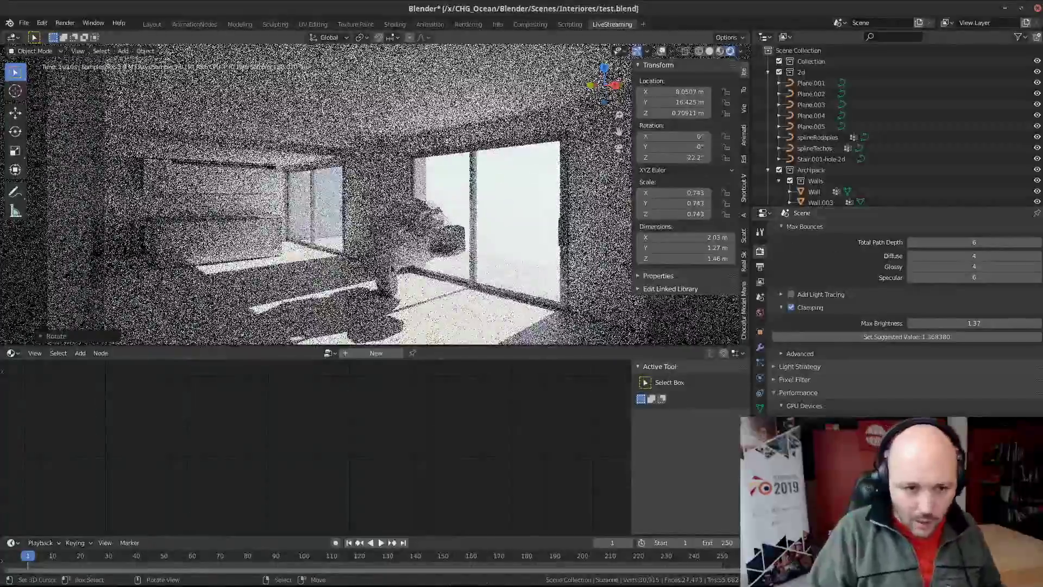
Add a level 3 subdivision surface to the monkey, return to solid view and apply the modifier
{"action": "key", "text": "ctrl+3"}
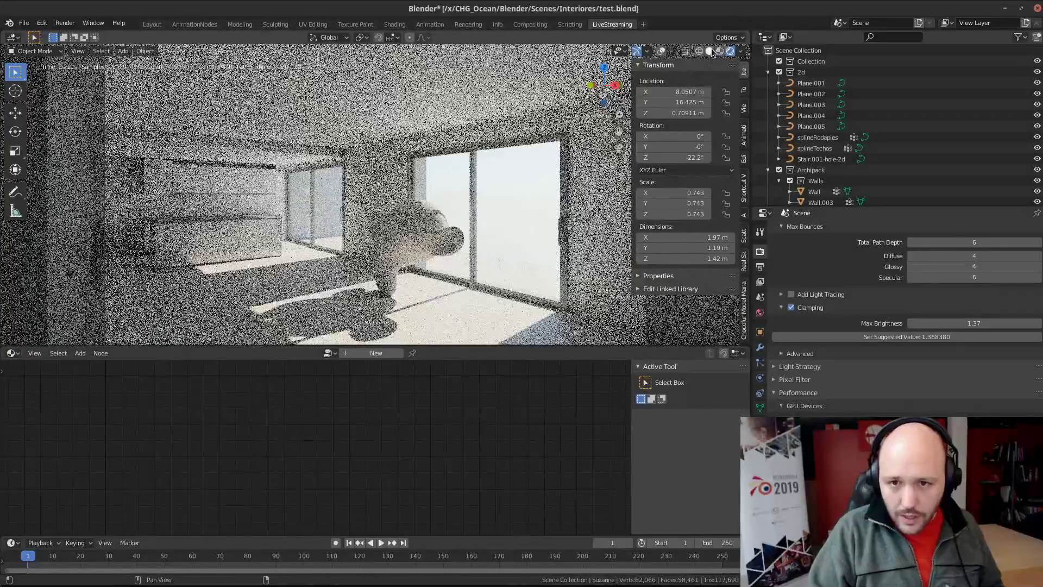
{"action": "left_click", "coordinate": [709, 50]}
{"action": "left_click", "coordinate": [760, 349]}
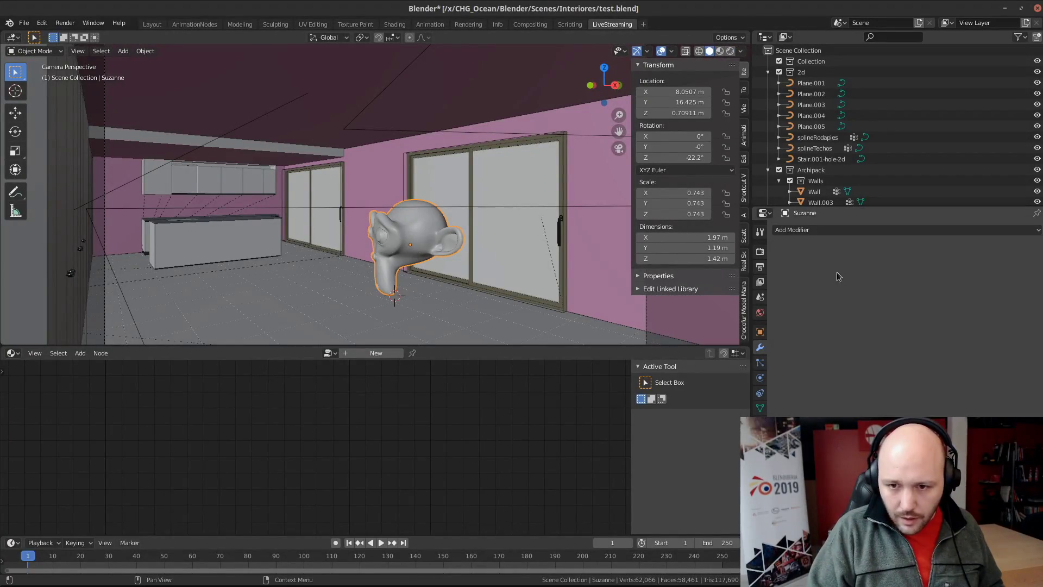
{"action": "left_click", "coordinate": [840, 264]}
Rotate the monkey around Z to about 23° so it faces the camera, and shade it smooth
{"action": "key", "text": "r"}
{"action": "key", "text": "z"}
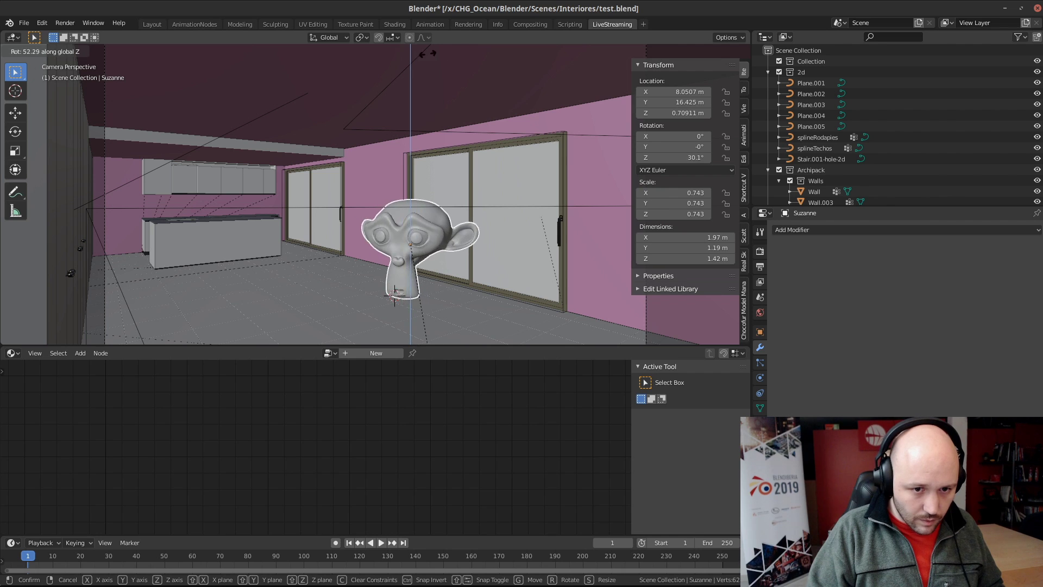
{"action": "left_click", "coordinate": [424, 296]}
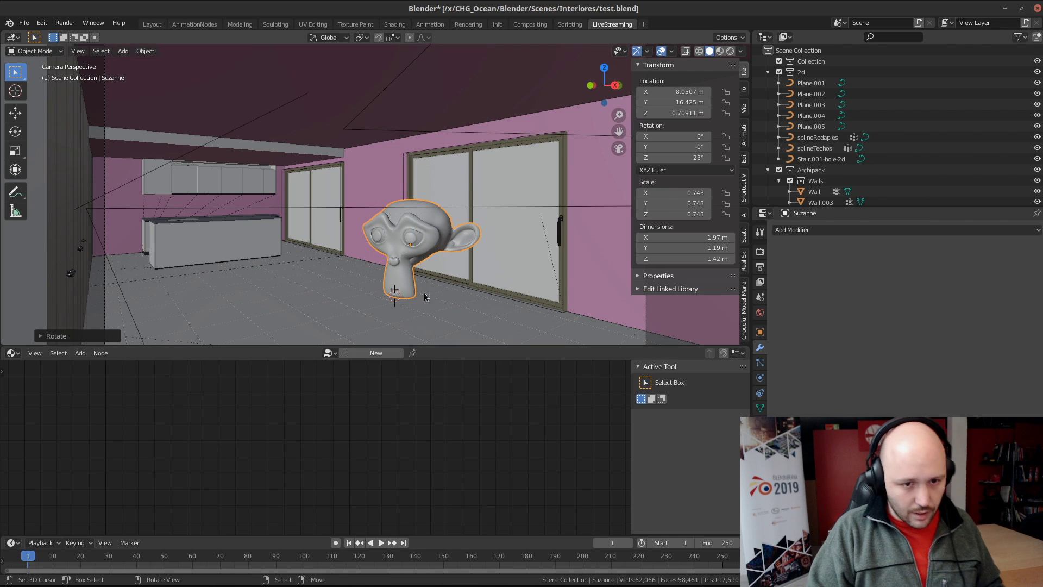
{"action": "right_click", "coordinate": [393, 204]}
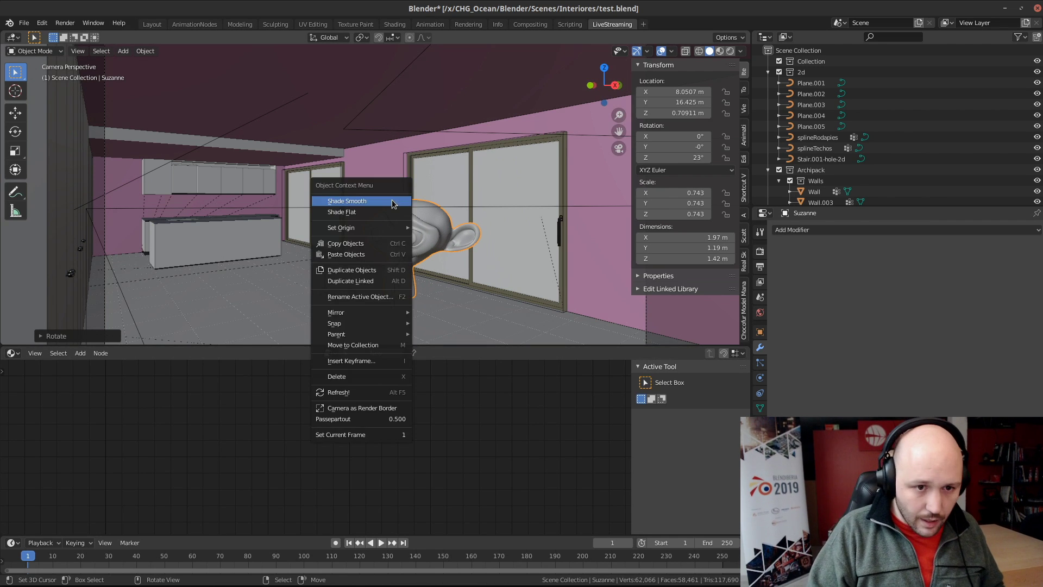
Create a new material on the monkey and apply the Glass node tree preset
{"action": "scroll", "coordinate": [760, 380], "scroll_direction": "down", "scroll_amount": 2}
{"action": "left_click", "coordinate": [760, 385]}
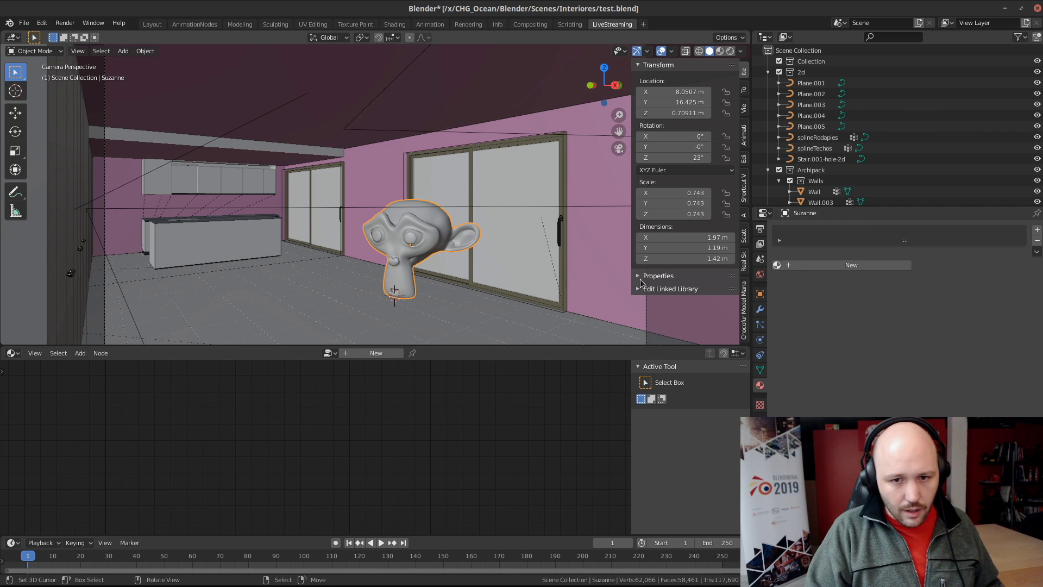
{"action": "left_click", "coordinate": [868, 265]}
{"action": "scroll", "coordinate": [871, 280], "scroll_direction": "down", "scroll_amount": 2}
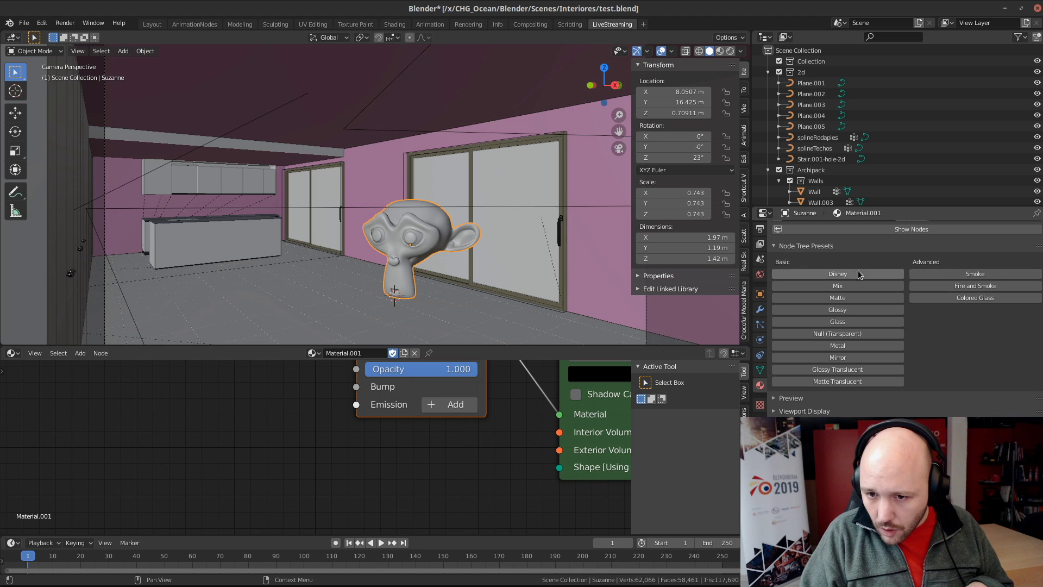
{"action": "left_click", "coordinate": [839, 321]}
{"action": "scroll", "coordinate": [383, 456], "scroll_direction": "down", "scroll_amount": 3}
{"action": "scroll", "coordinate": [382, 457], "scroll_direction": "up", "scroll_amount": 3}
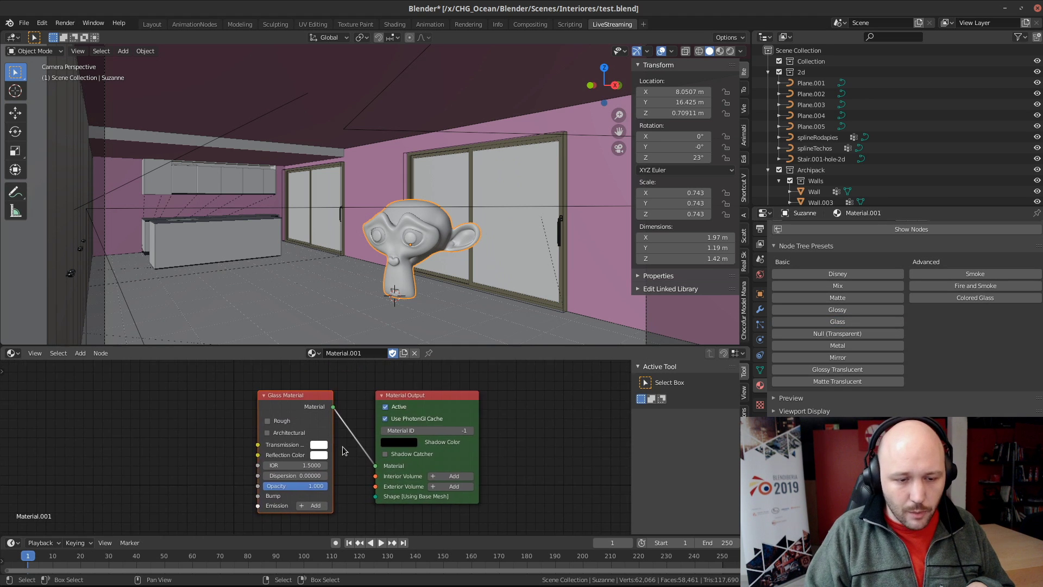
Open the render settings and preview the scene in rendered shading, with a render region covering the camera frame
{"action": "left_click", "coordinate": [761, 229]}
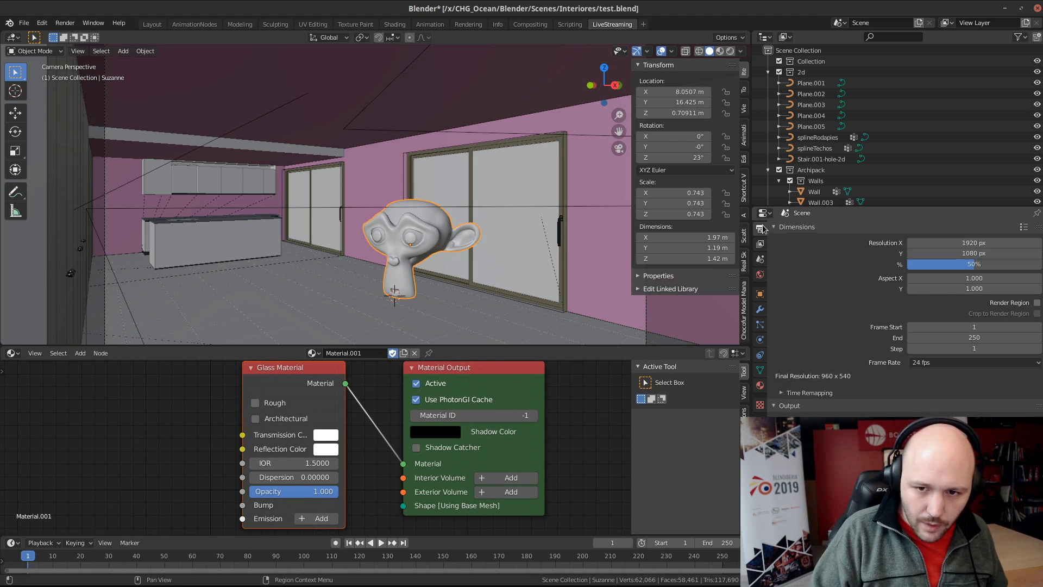
{"action": "left_click", "coordinate": [760, 251]}
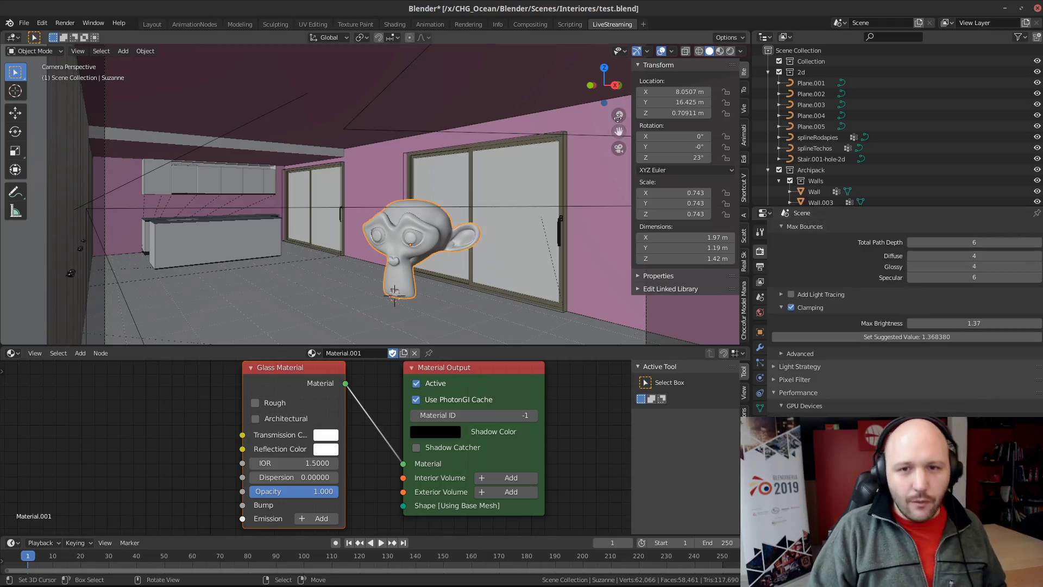
{"action": "left_click", "coordinate": [731, 51]}
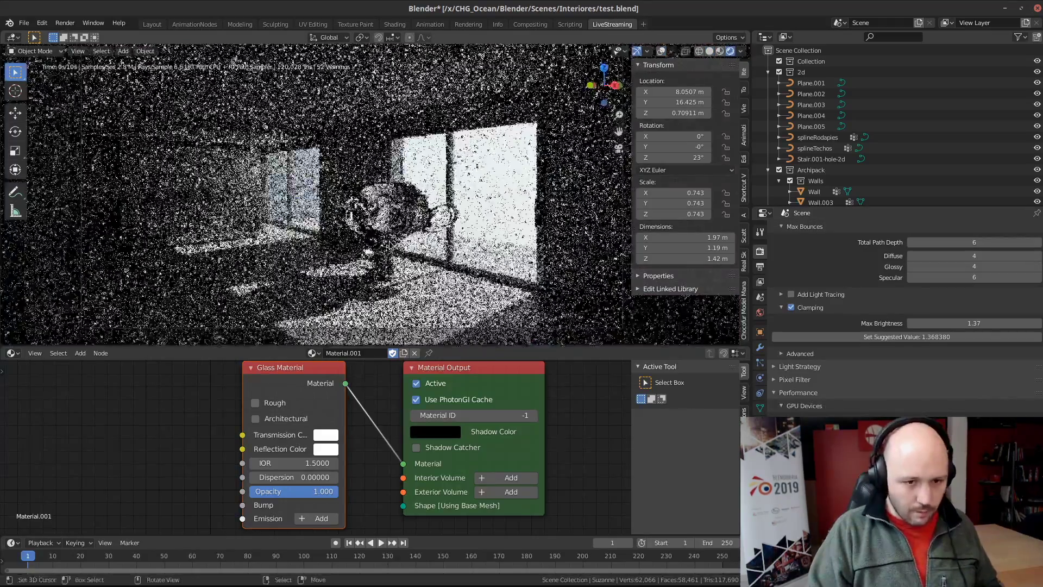
{"action": "key", "text": "ctrl+b"}
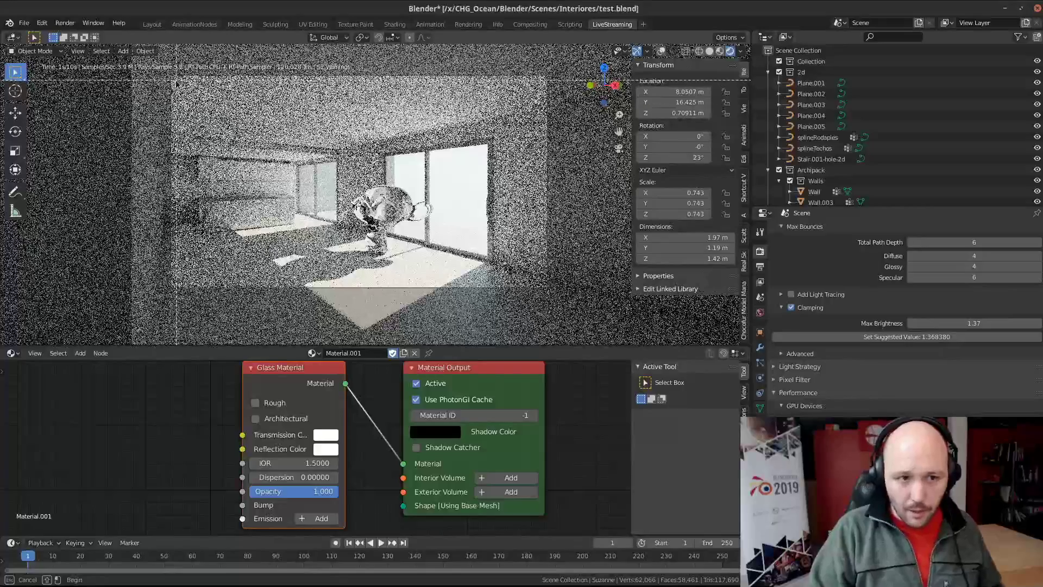
{"action": "left_click_drag", "start_coordinate": [172, 76], "coordinate": [548, 289]}
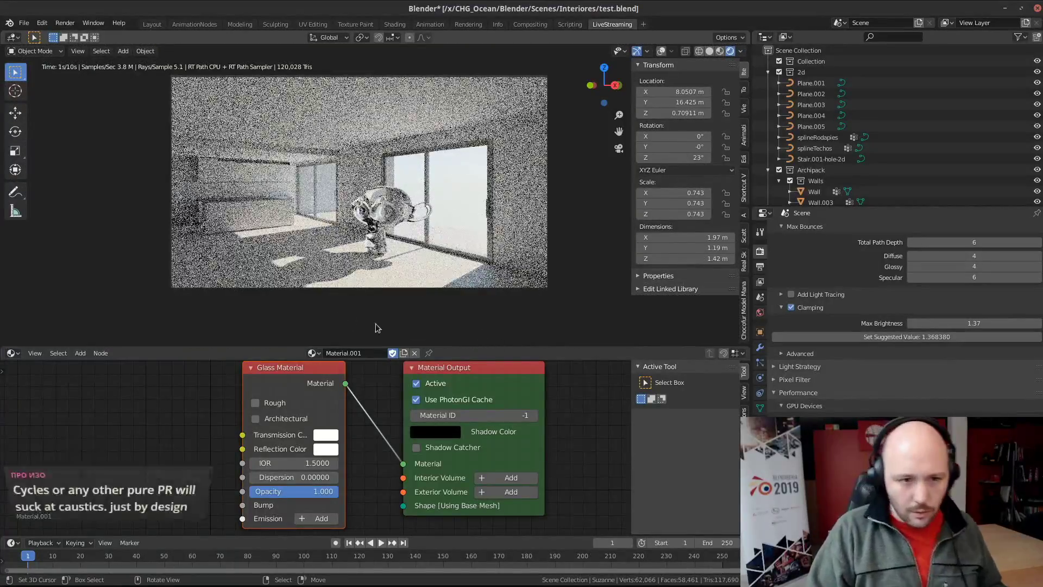
{"action": "scroll", "coordinate": [378, 296], "scroll_direction": "up", "scroll_amount": 1}
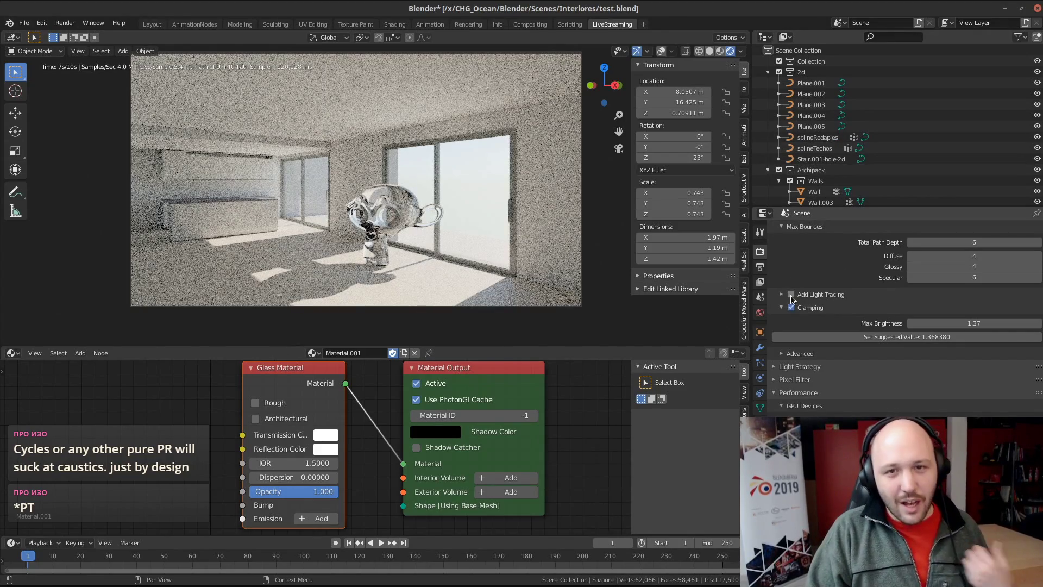
Enable Add Light Tracing, toggle it off and on to compare the monkey's caustics, and return to solid shading
{"action": "left_click", "coordinate": [791, 294]}
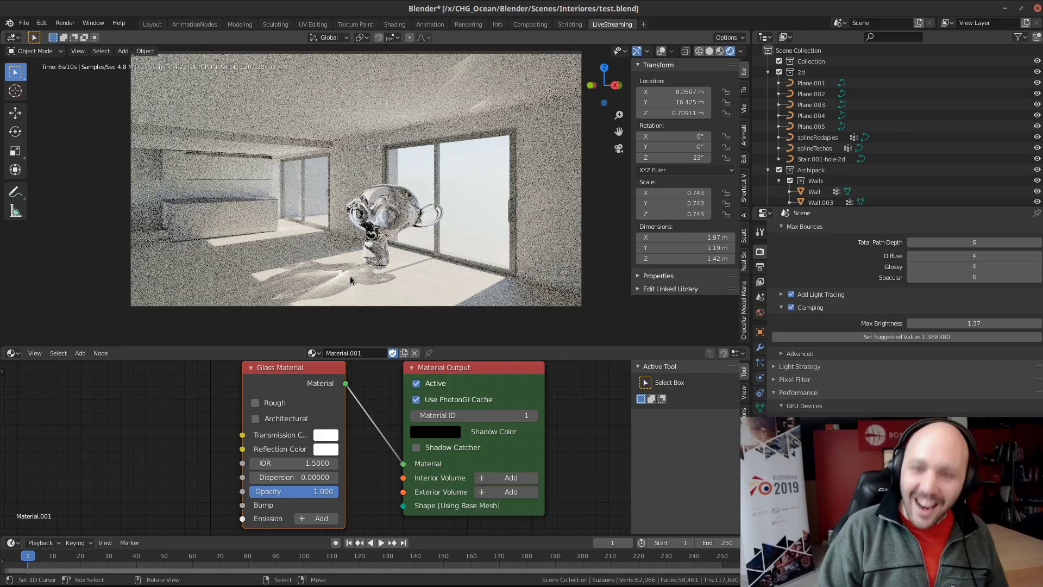
{"action": "left_click", "coordinate": [791, 295]}
{"action": "left_click", "coordinate": [792, 294]}
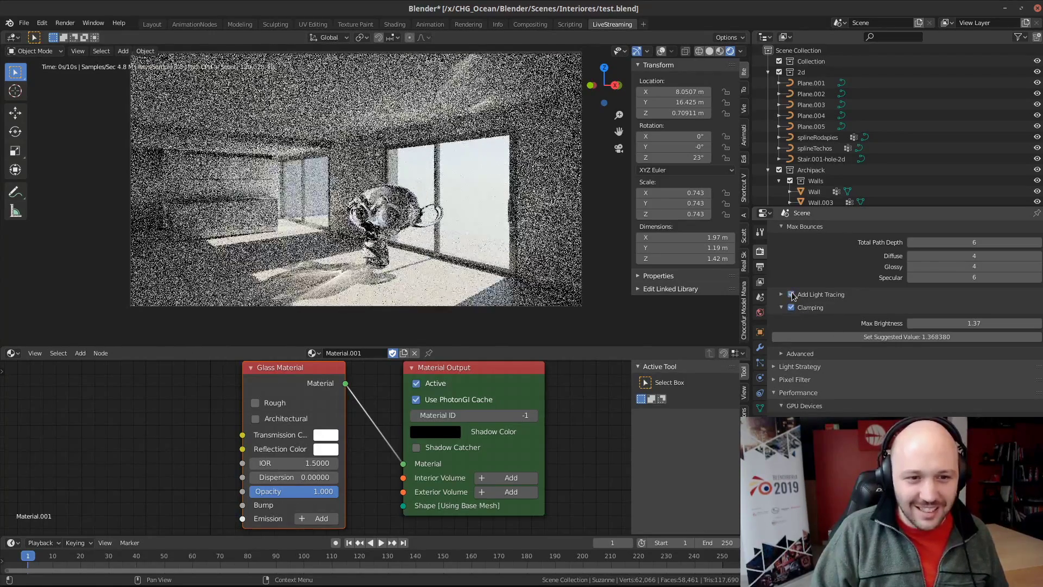
{"action": "left_click", "coordinate": [792, 296]}
{"action": "left_click", "coordinate": [792, 296]}
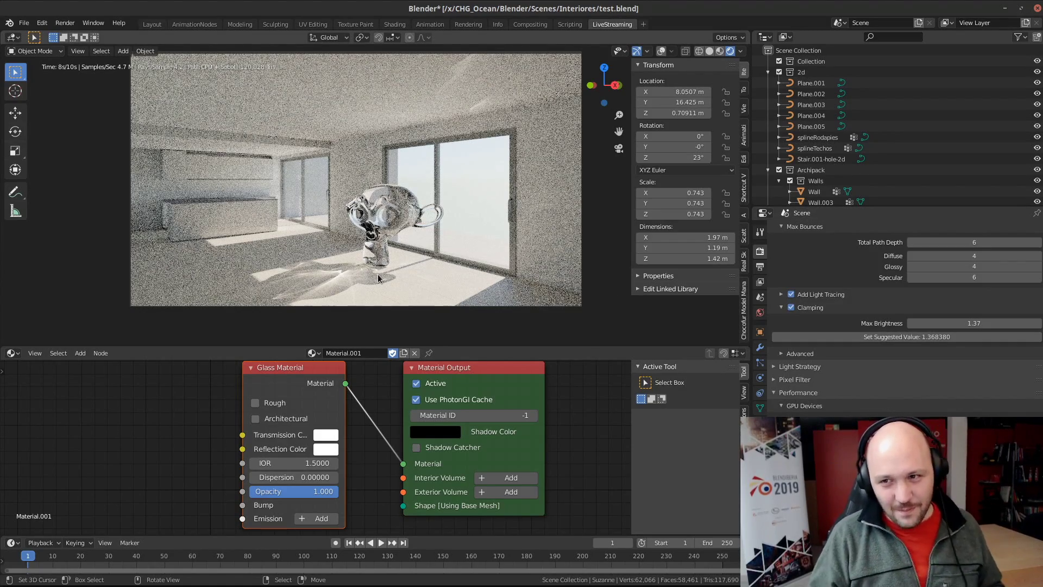
{"action": "left_click", "coordinate": [709, 51]}
Copy the monkey from test.blend and paste it into the Cycles scene p4_base_LG_Test_Lux.blend, bringing that window fully into view
{"action": "key", "text": "alt+Tab"}
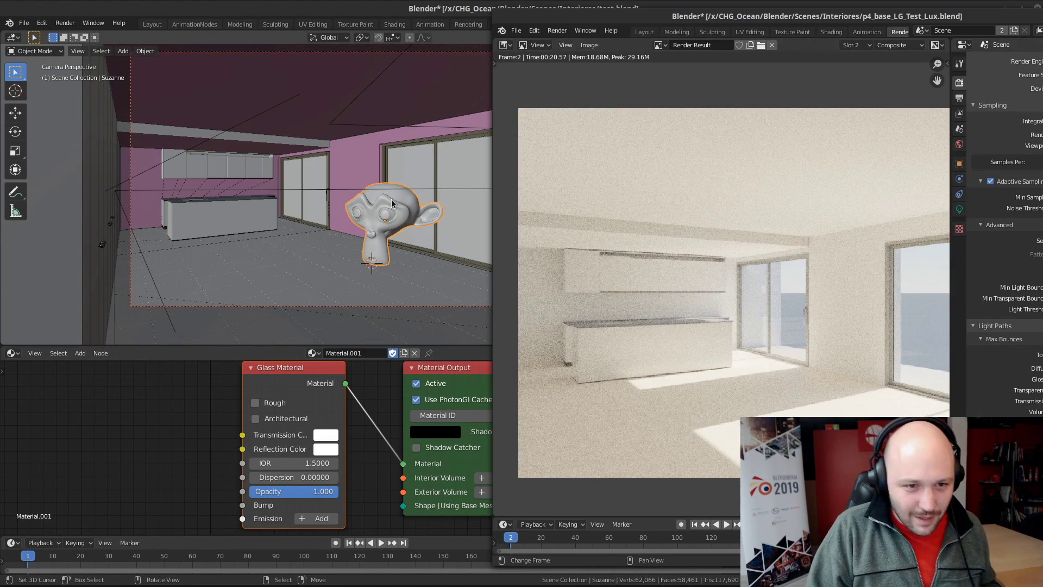
{"action": "key", "text": "alt+Tab"}
{"action": "key", "text": "alt+Tab"}
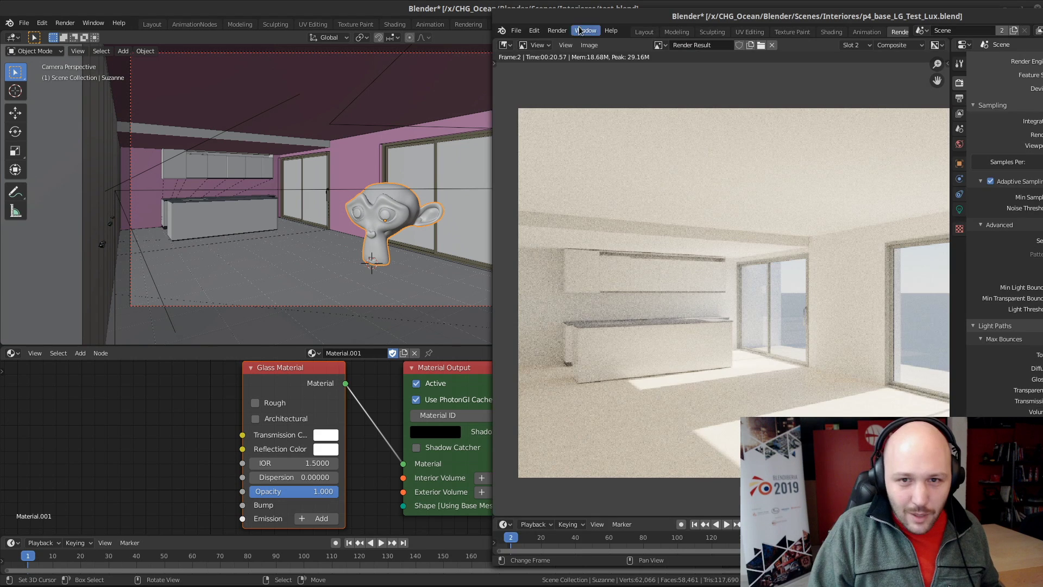
{"action": "key", "text": "alt+Tab"}
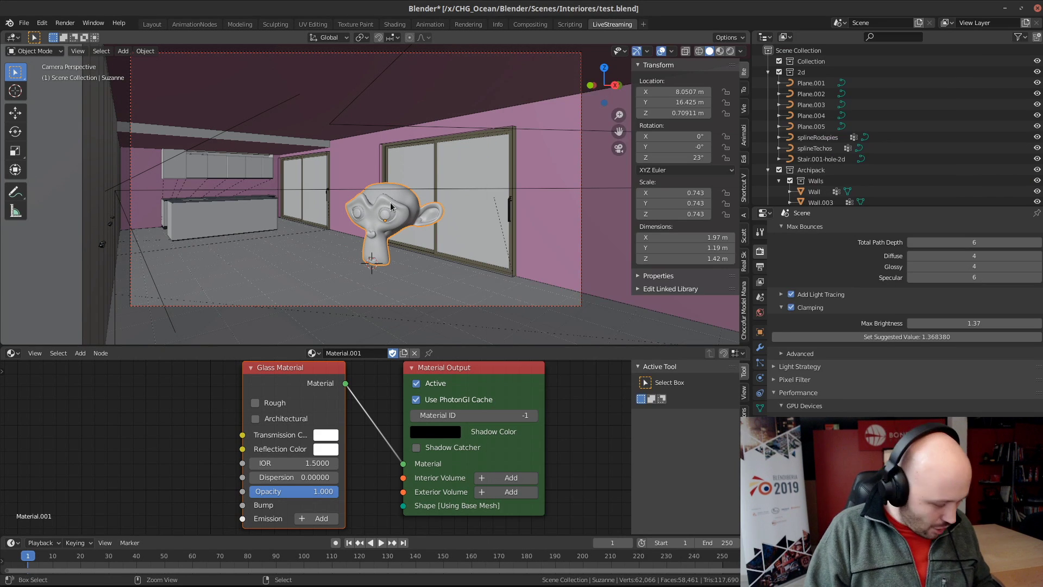
{"action": "key", "text": "ctrl+c"}
{"action": "key", "text": "alt+Tab"}
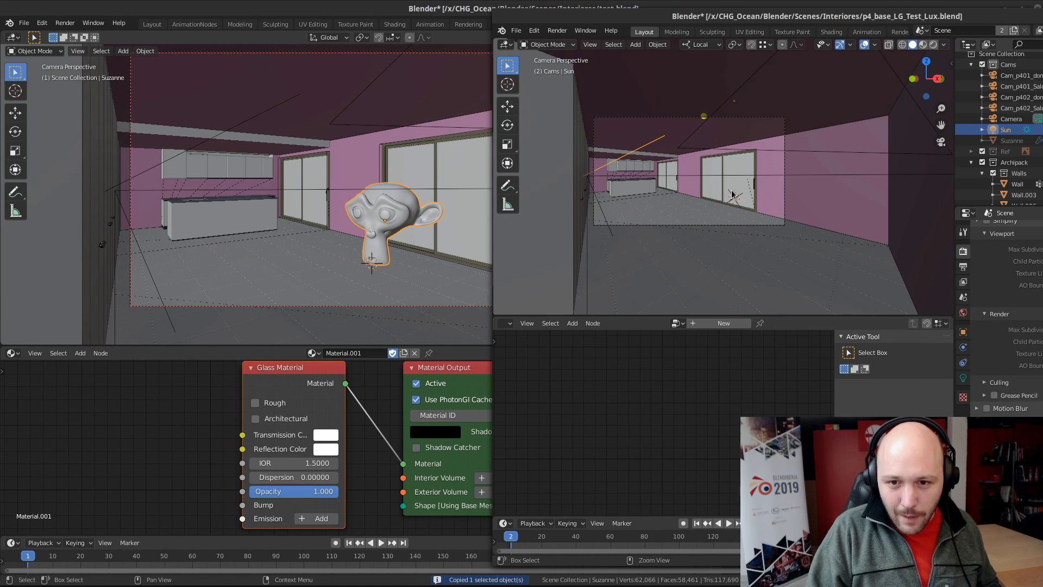
{"action": "key", "text": "ctrl+v"}
{"action": "left_click_drag", "start_coordinate": [493, 9], "coordinate": [1, 1]}
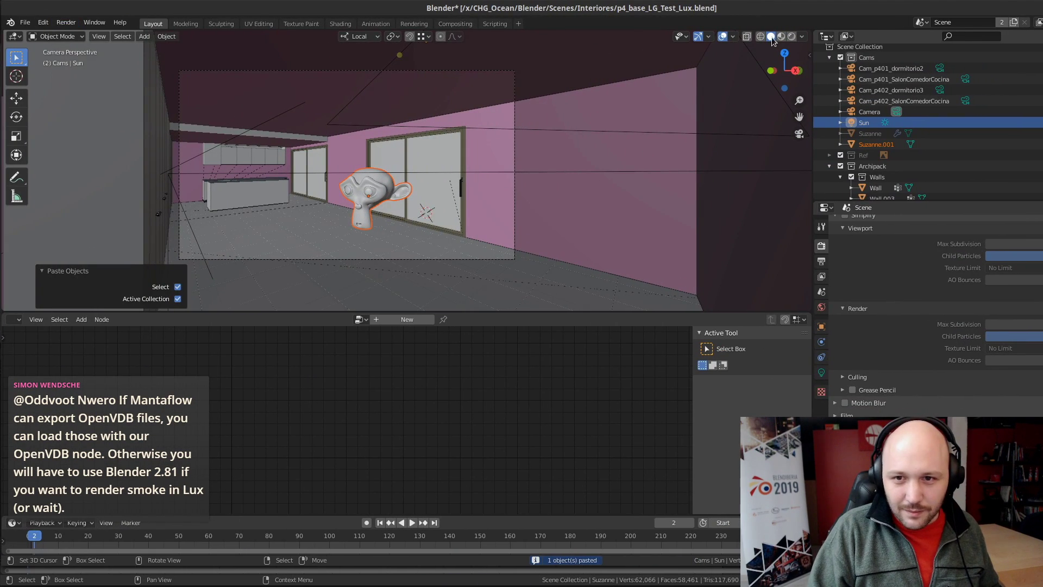
Enable nodes on the pasted monkey's Material.001 and show the material in the Shader Editor
{"action": "right_click", "coordinate": [378, 195]}
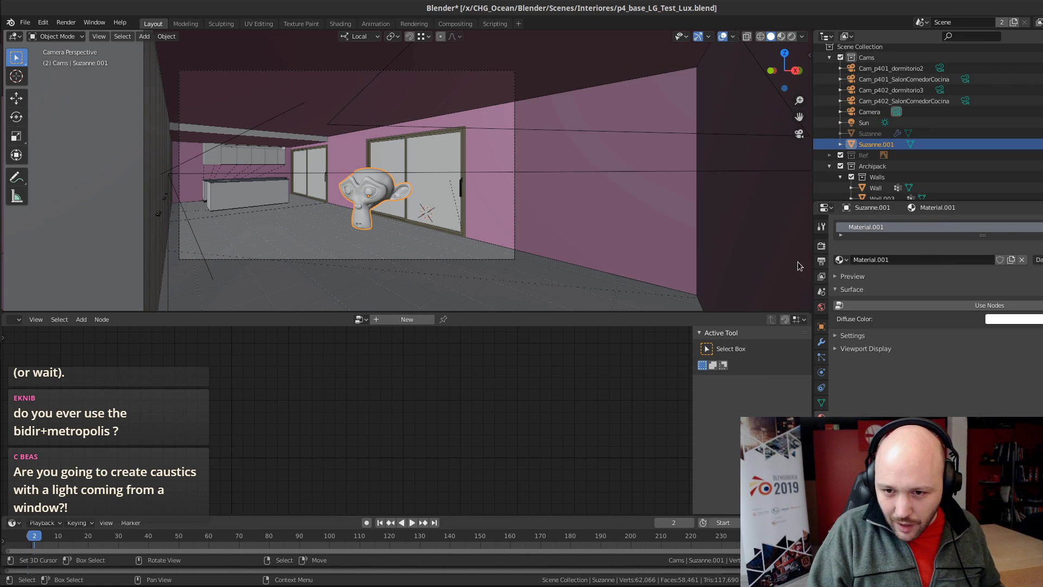
{"action": "left_click", "coordinate": [821, 246]}
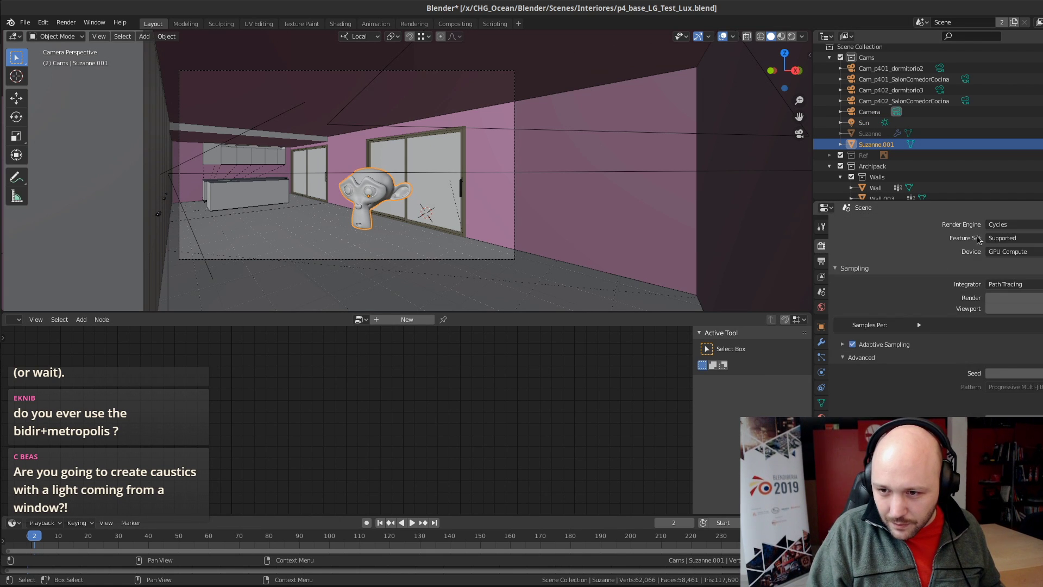
{"action": "left_click", "coordinate": [821, 416]}
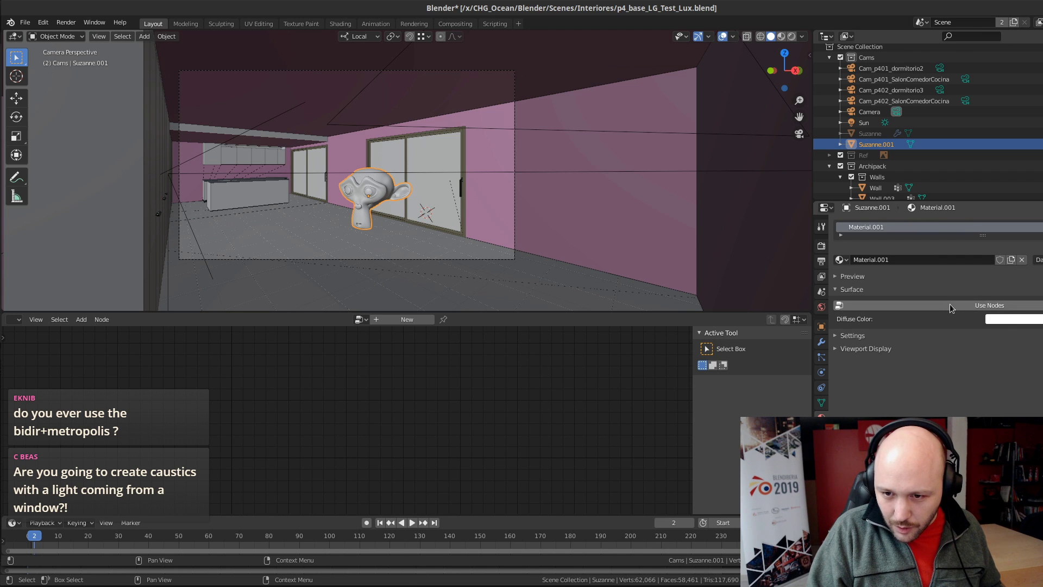
{"action": "left_click", "coordinate": [903, 303]}
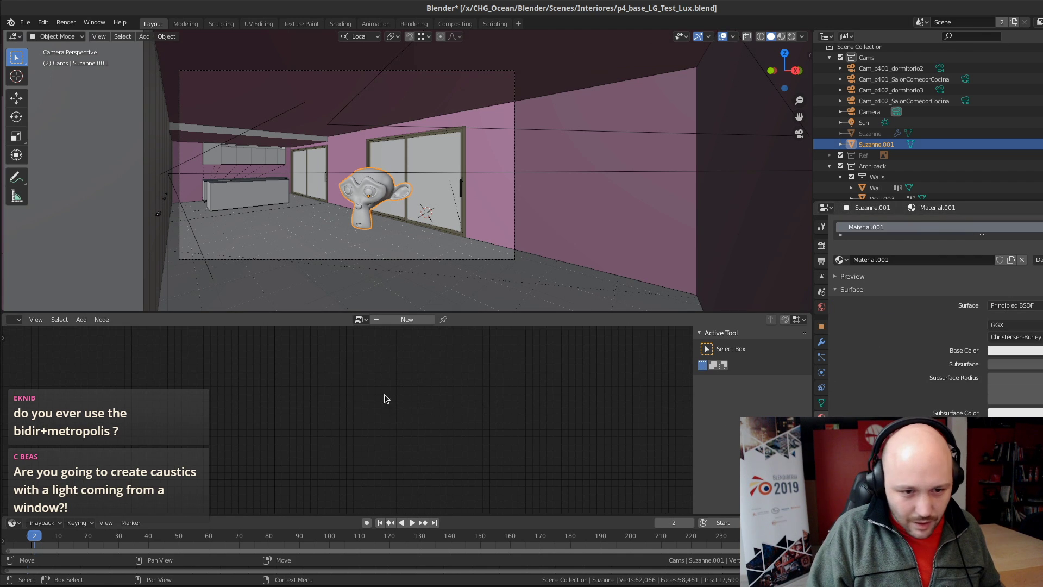
{"action": "left_click", "coordinate": [13, 319]}
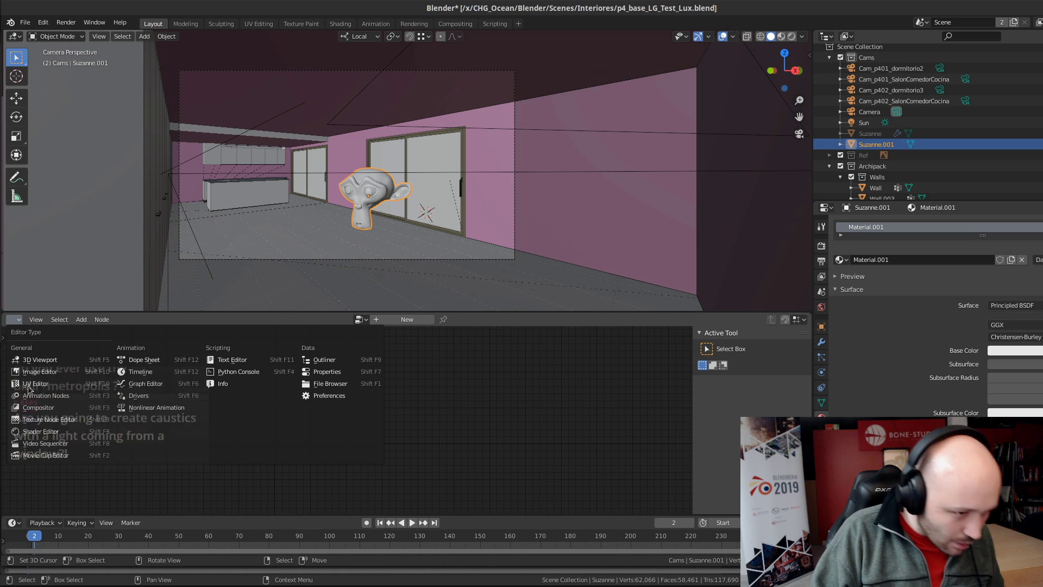
{"action": "left_click", "coordinate": [45, 432]}
Turn the monkey's Principled BSDF into clear glass with Transmission 1.000 and Roughness 0.000
{"action": "scroll", "coordinate": [326, 481], "scroll_direction": "up", "scroll_amount": 5}
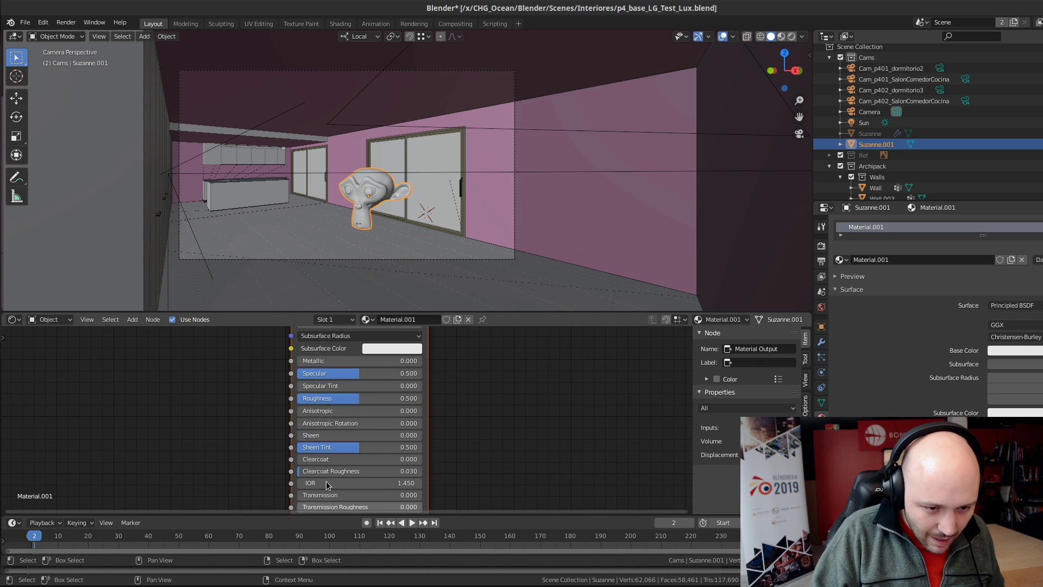
{"action": "scroll", "coordinate": [326, 481], "scroll_direction": "down", "scroll_amount": 6}
{"action": "scroll", "coordinate": [349, 468], "scroll_direction": "up", "scroll_amount": 5}
{"action": "left_click_drag", "start_coordinate": [350, 490], "coordinate": [416, 489]}
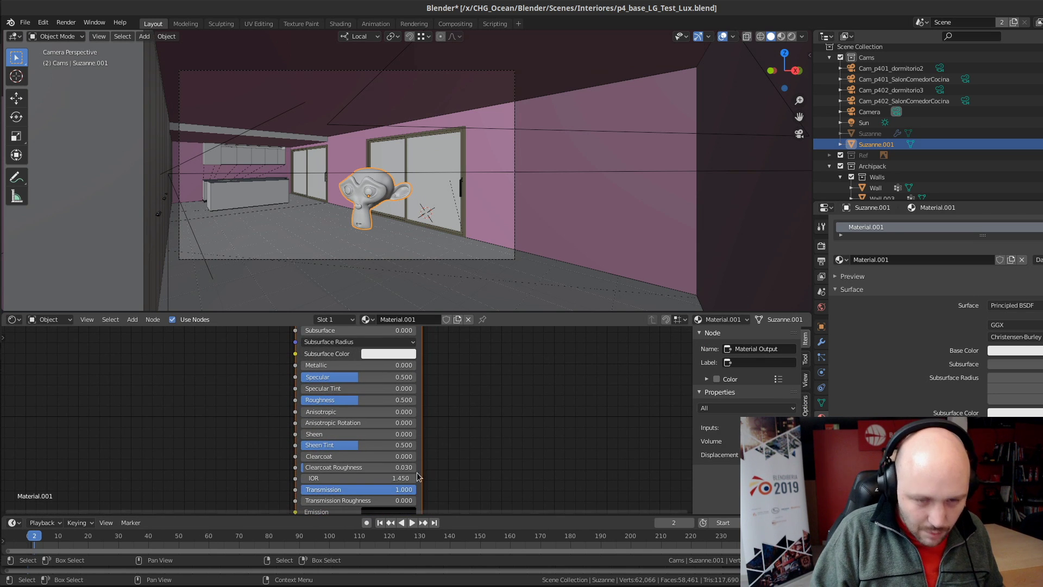
{"action": "left_click_drag", "start_coordinate": [375, 400], "coordinate": [302, 400]}
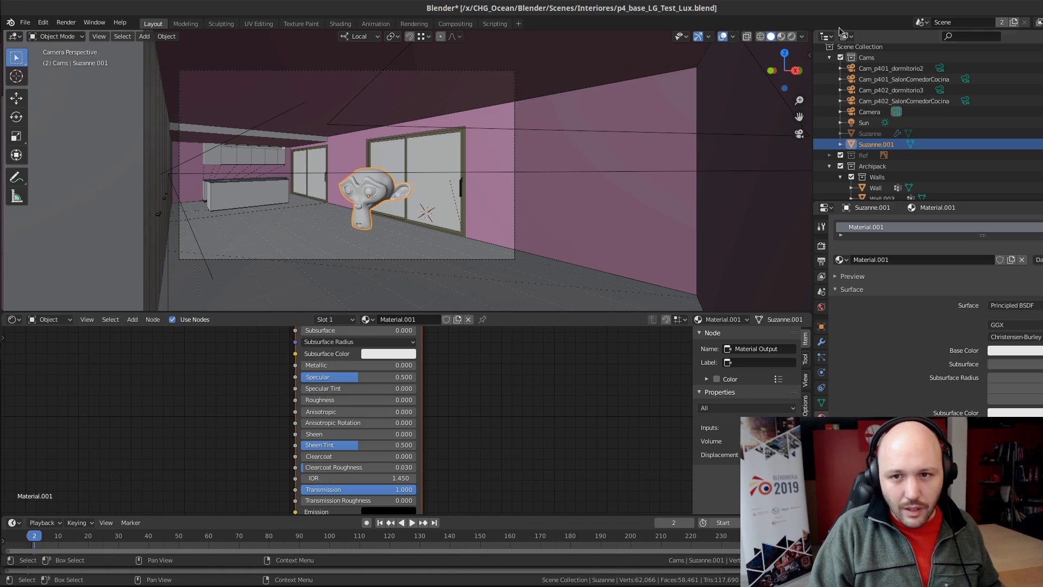
Preview the Cycles scene in rendered shading with a render region covering the whole camera frame
{"action": "left_click", "coordinate": [792, 36]}
{"action": "key", "text": "ctrl+b"}
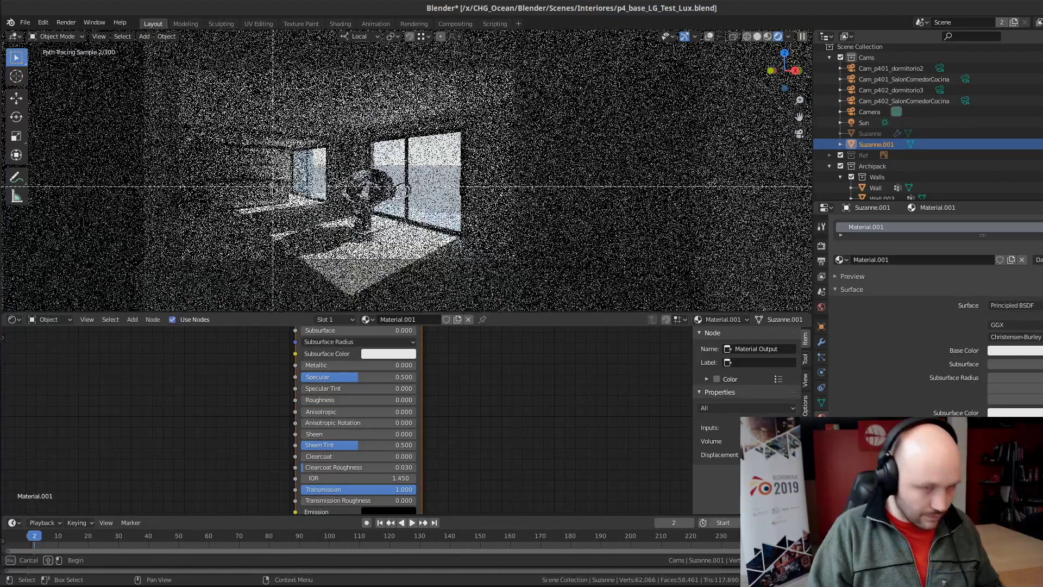
{"action": "mouse_move", "coordinate": [258, 135]}
{"action": "left_mouse_down"}
{"action": "mouse_move", "coordinate": [326, 255]}
{"action": "mouse_move", "coordinate": [417, 259]}
{"action": "left_mouse_up"}
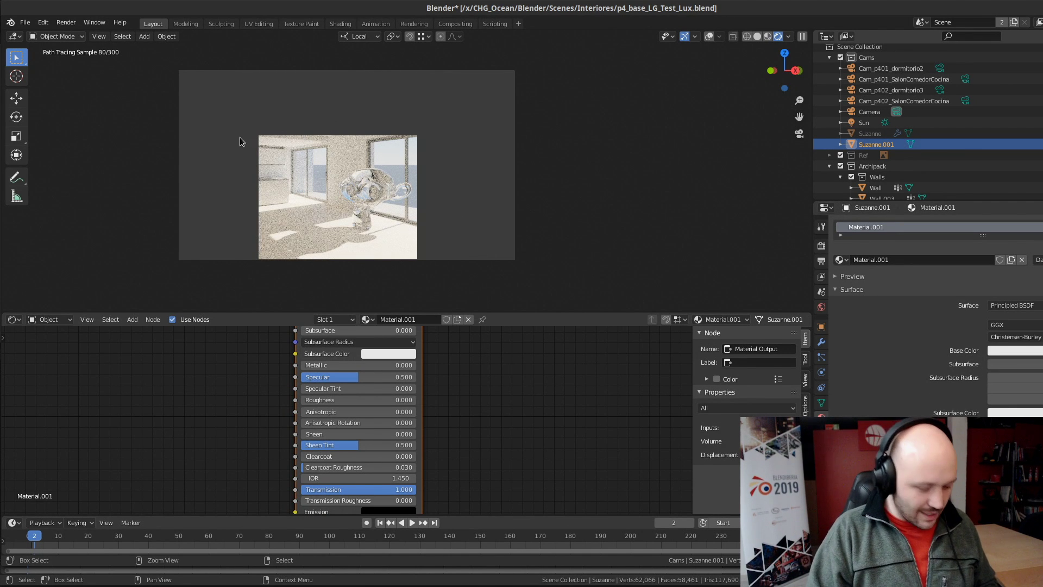
{"action": "key", "text": "ctrl+b"}
{"action": "left_click_drag", "start_coordinate": [177, 69], "coordinate": [516, 262]}
Adjust the Cycles light path settings while watching the rendered preview, and return the viewport to solid shading
{"action": "left_click", "coordinate": [821, 246]}
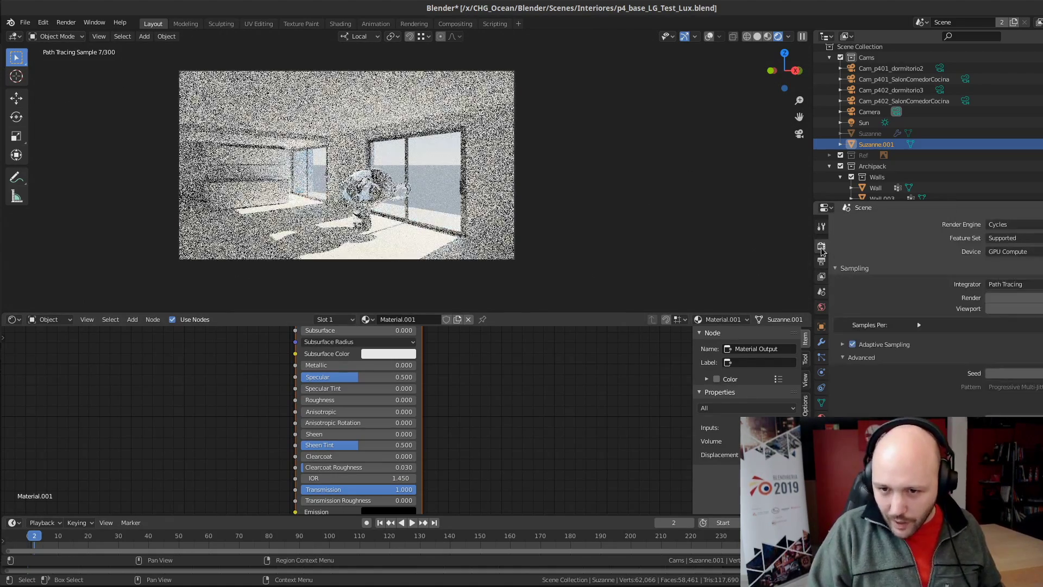
{"action": "scroll", "coordinate": [930, 377], "scroll_direction": "down", "scroll_amount": 7}
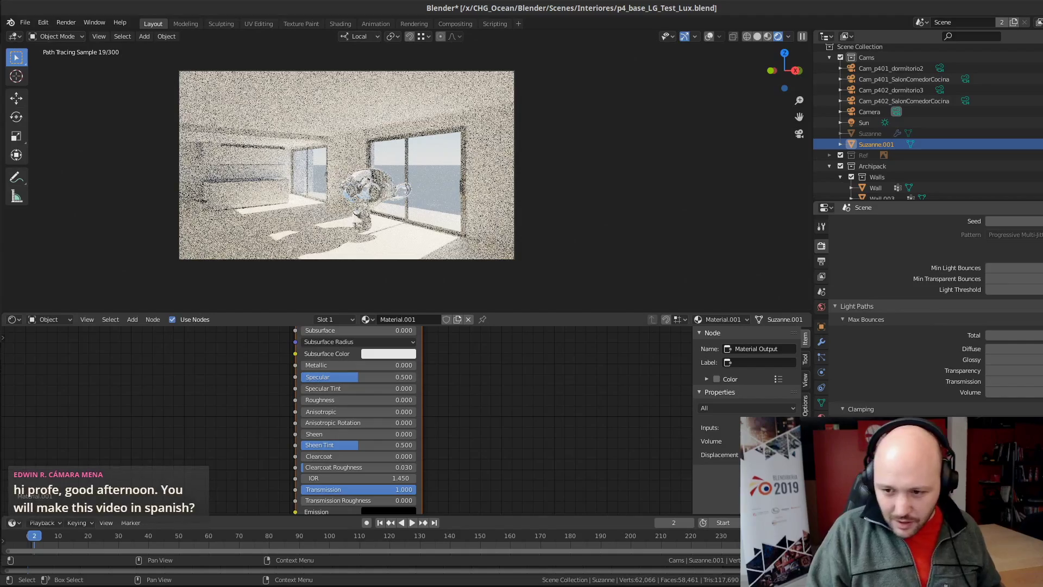
{"action": "key", "text": "Return"}
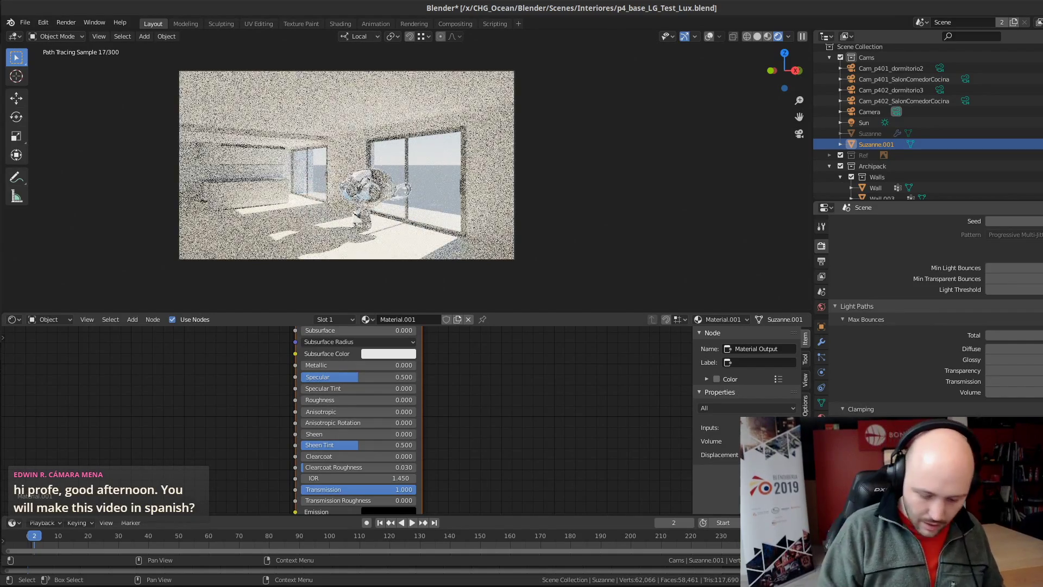
{"action": "key", "text": "Return"}
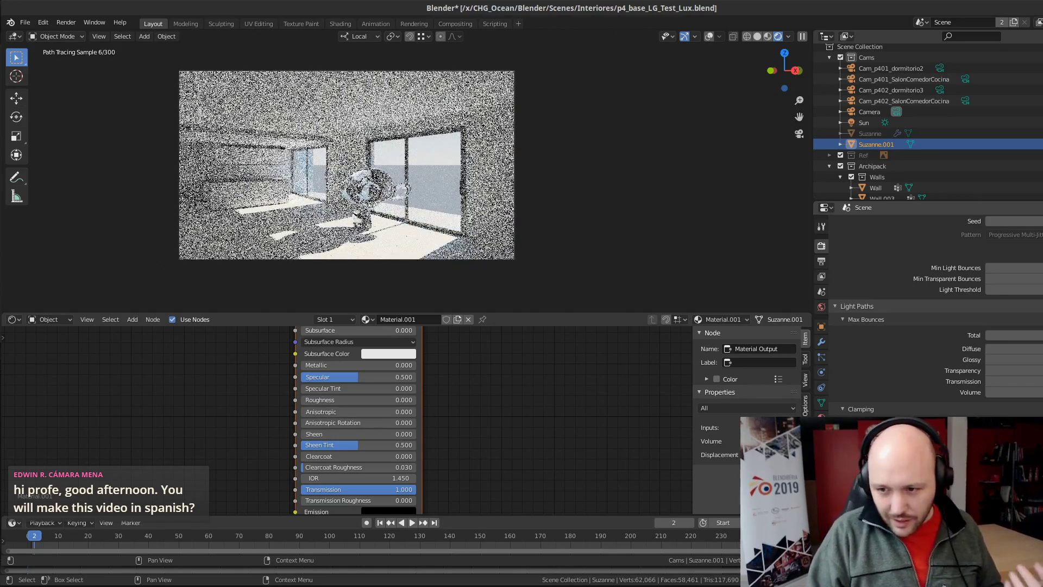
{"action": "scroll", "coordinate": [929, 315], "scroll_direction": "up", "scroll_amount": 3}
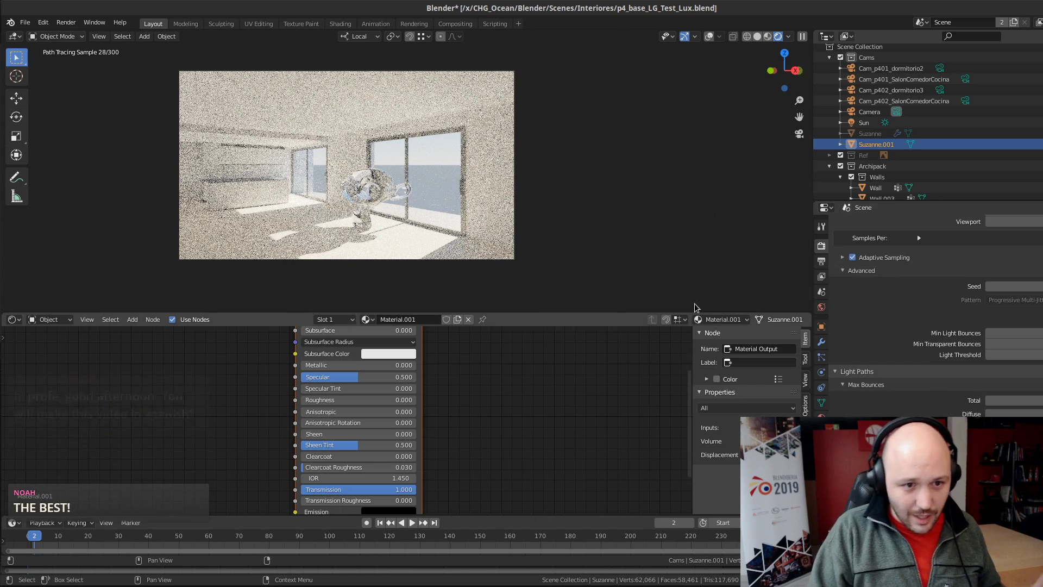
{"action": "left_click", "coordinate": [757, 36]}
{"action": "left_click", "coordinate": [709, 37]}
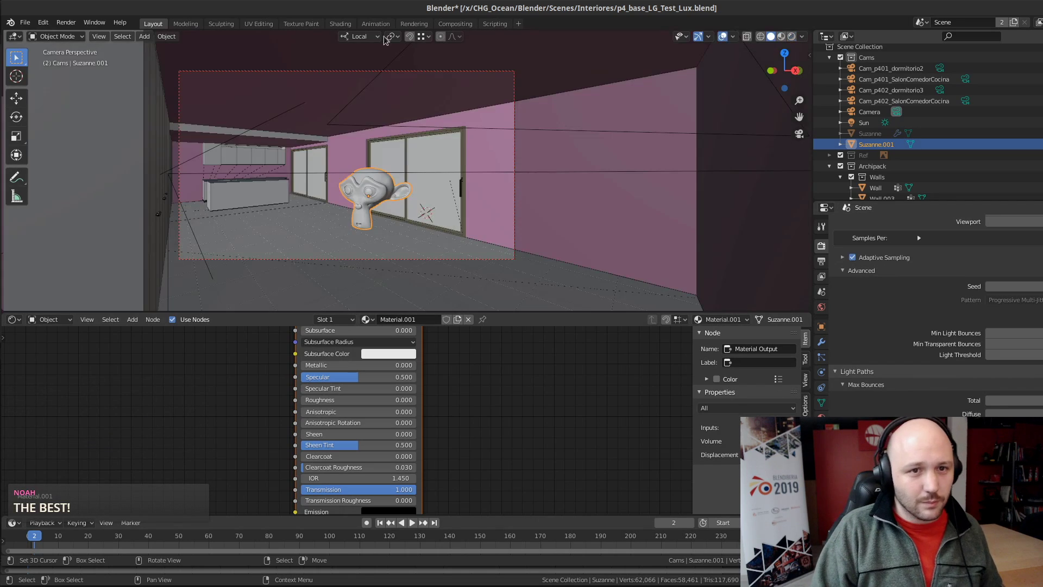
Render the Cycles frame in the Rendering workspace and inspect the caustics around the glass monkey
{"action": "left_click", "coordinate": [415, 24]}
{"action": "key", "text": "F12"}
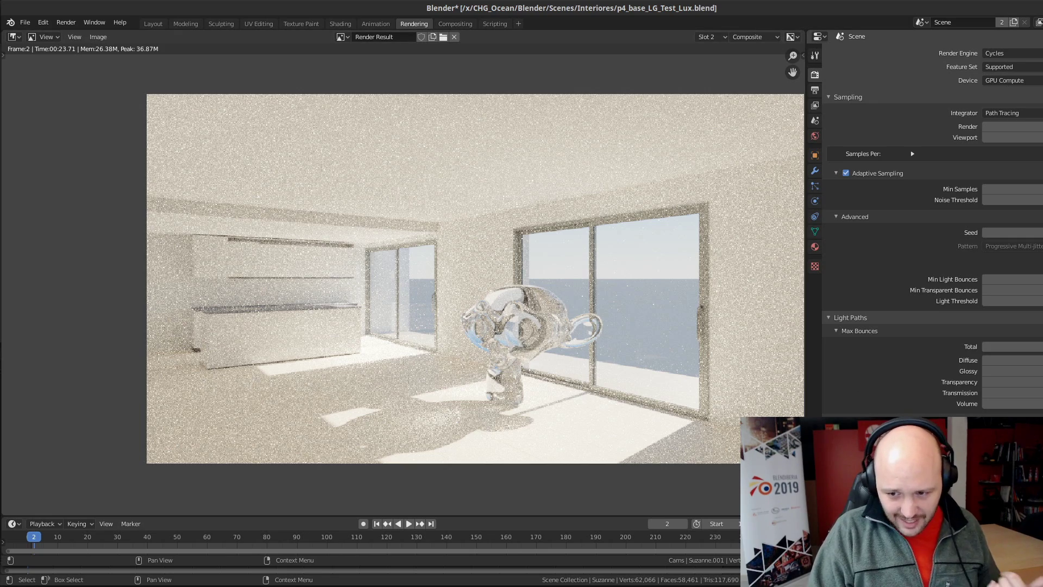
{"action": "scroll", "coordinate": [415, 439], "scroll_direction": "up", "scroll_amount": 2}
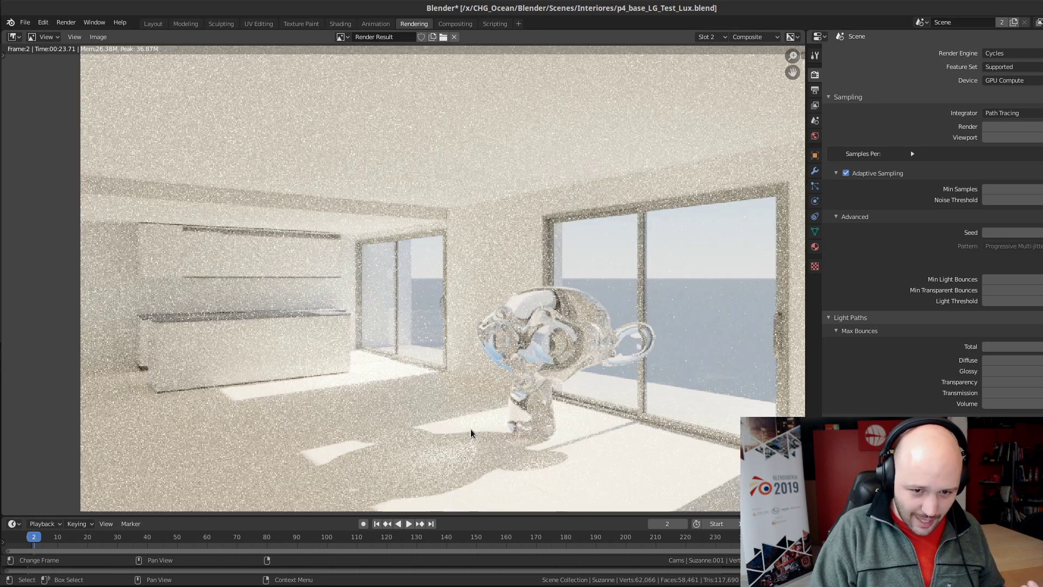
{"action": "scroll", "coordinate": [404, 389], "scroll_direction": "down", "scroll_amount": 2}
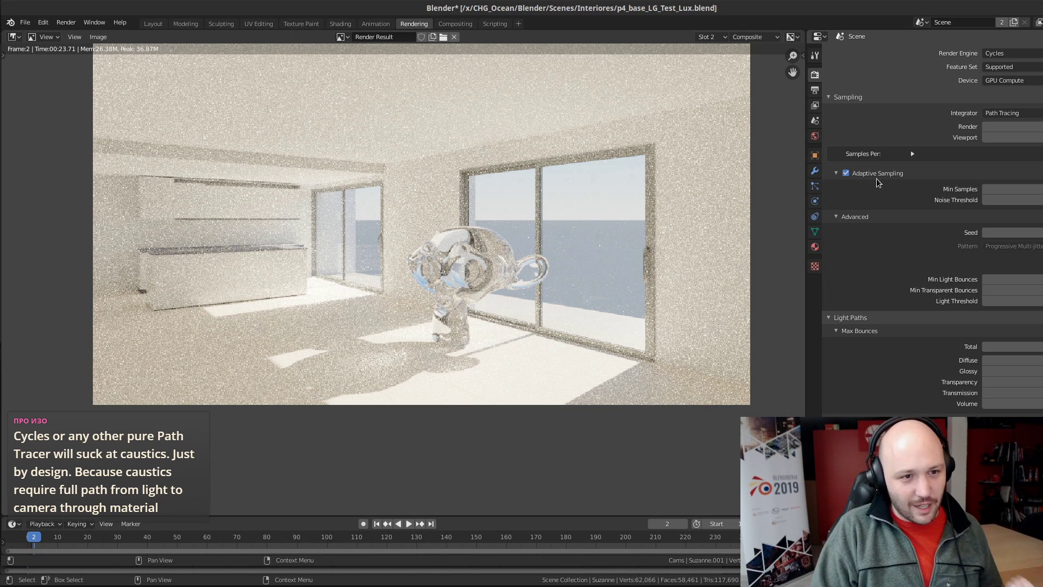
{"action": "middle_click_drag", "start_coordinate": [476, 223], "coordinate": [438, 276]}
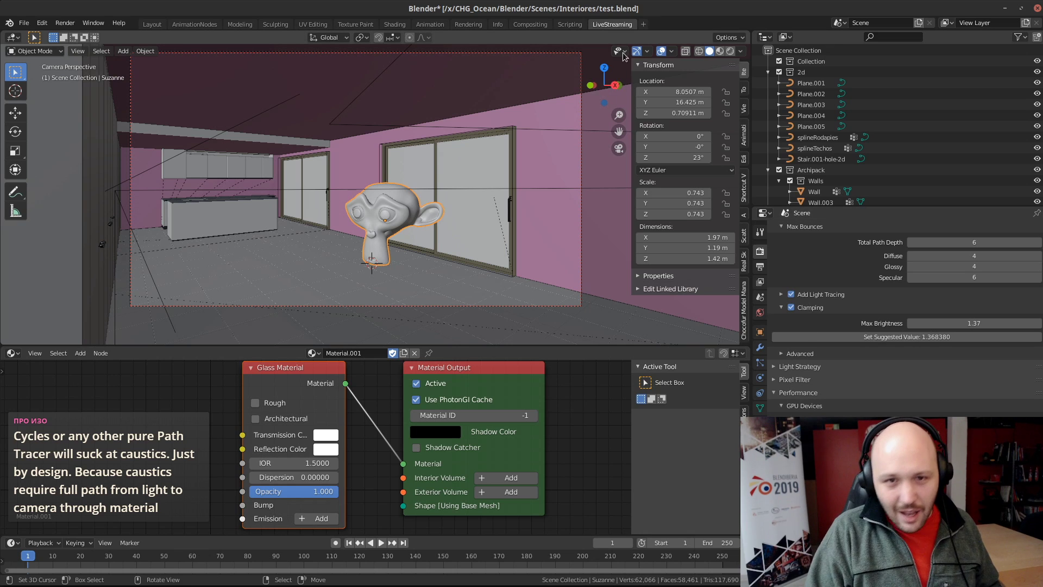
Render the LuxCore frame with the glass monkey in the Rendering workspace
{"action": "left_click", "coordinate": [466, 25]}
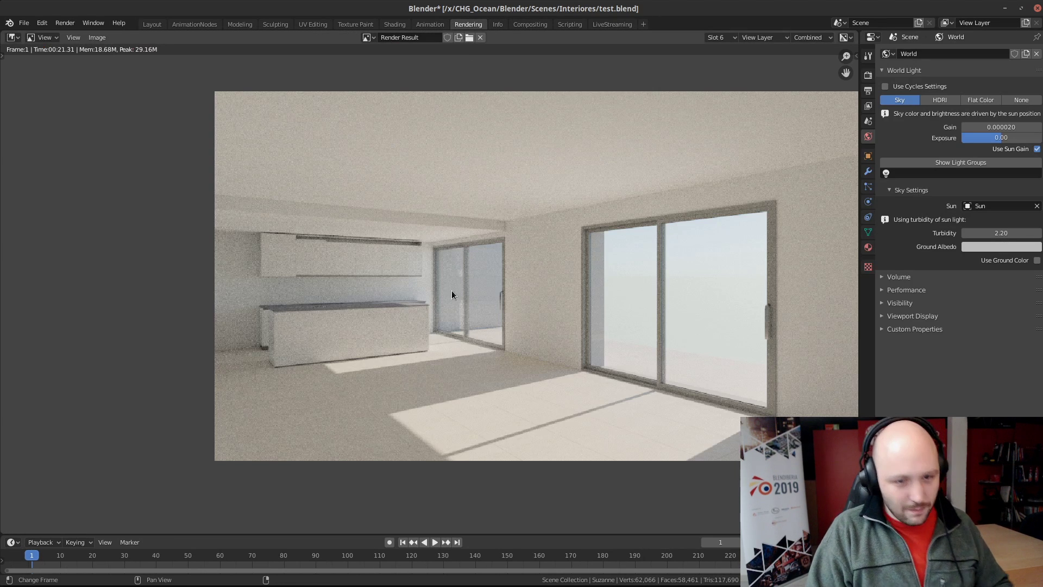
{"action": "key", "text": "F12"}
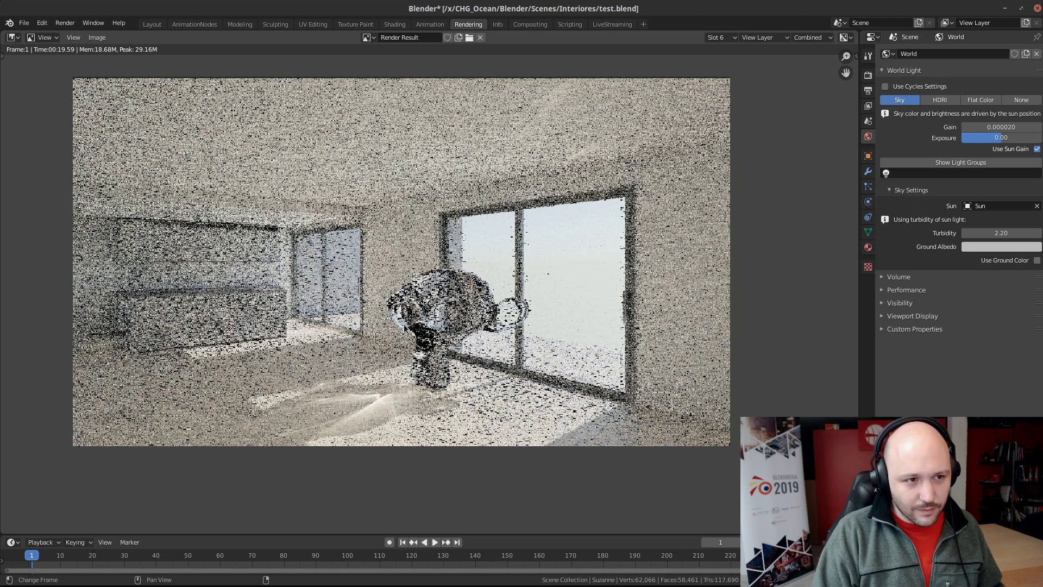
{"action": "key", "text": "F12"}
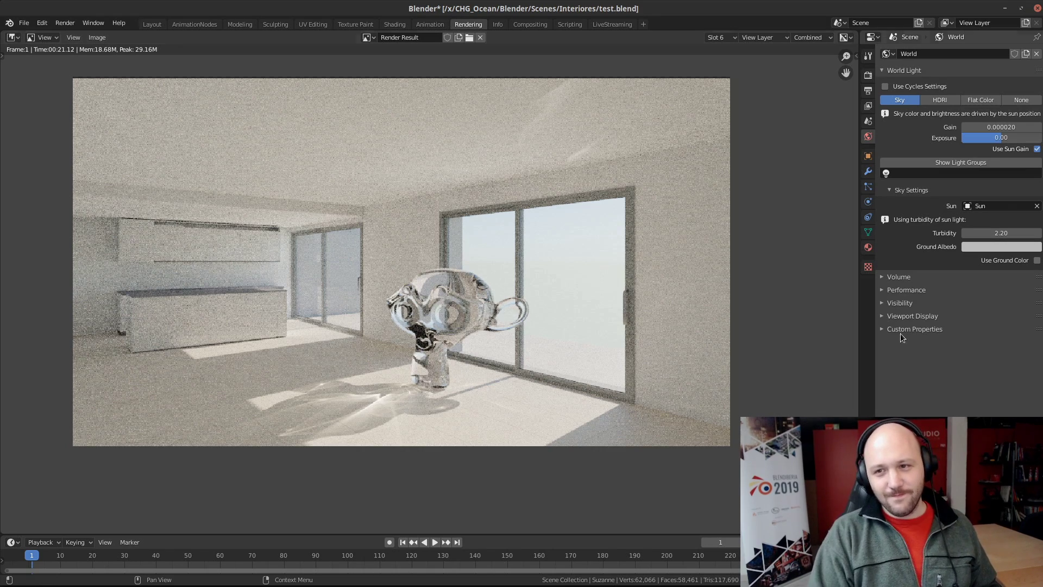
Narrow the LuxCore window to show the Cycles window beside it, and reposition the Cycles render for a side-by-side comparison
{"action": "left_click_drag", "start_coordinate": [1042, 173], "coordinate": [550, 175]}
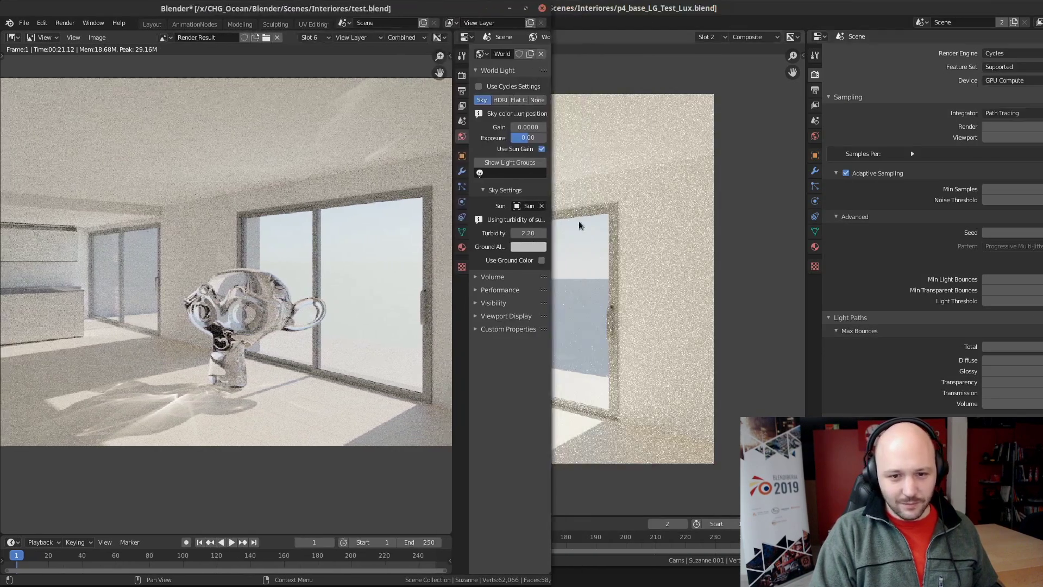
{"action": "left_click", "coordinate": [579, 226]}
{"action": "middle_click_drag", "start_coordinate": [436, 353], "coordinate": [635, 338]}
{"action": "key", "text": "alt+Tab"}
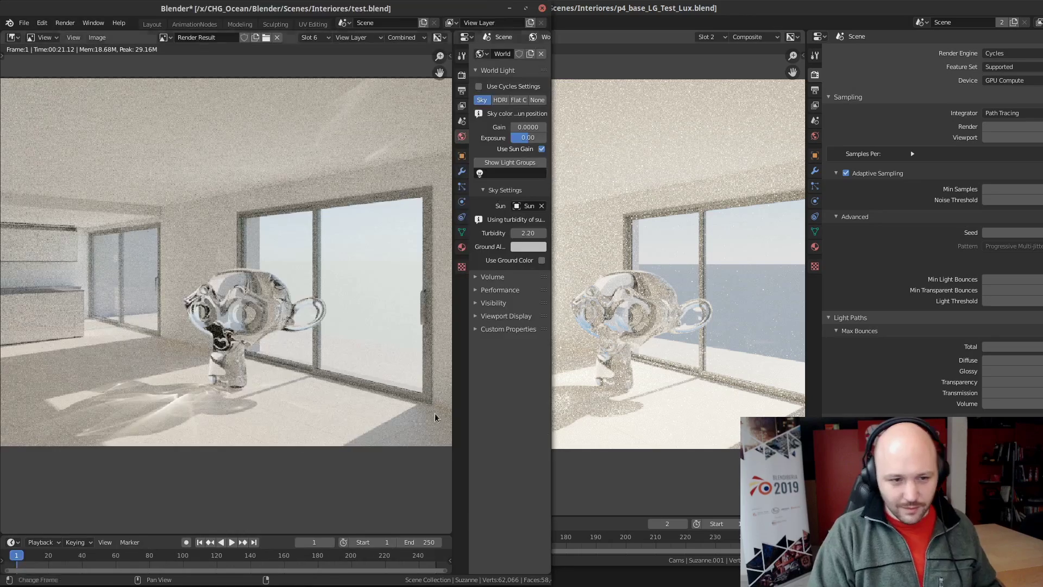
{"action": "middle_click_drag", "start_coordinate": [650, 403], "coordinate": [712, 388]}
{"action": "key", "text": "alt+Tab"}
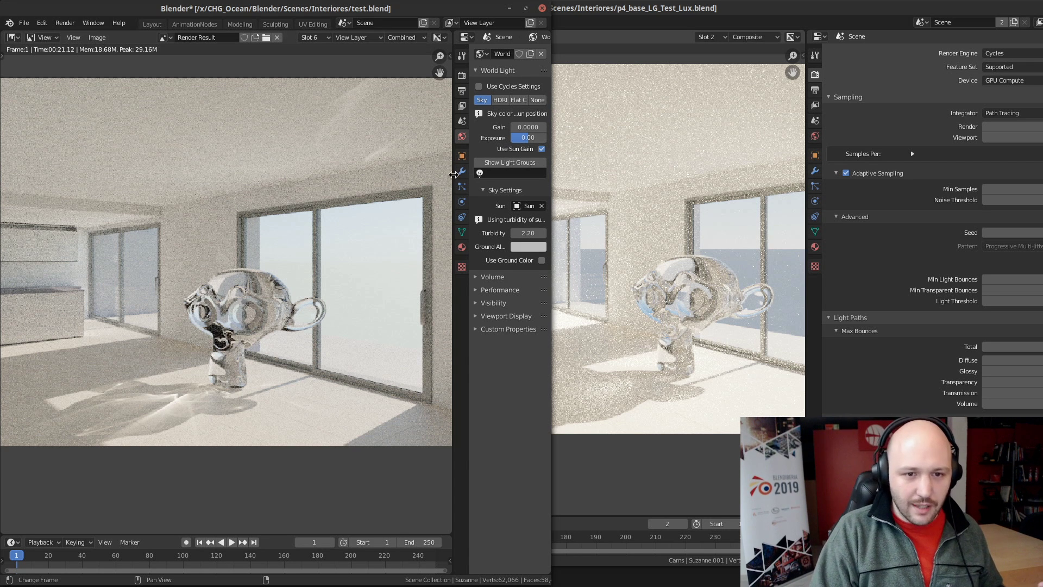
Set LuxCore's Total Path Depth, Diffuse, Glossy and Specular bounces all to 8
{"action": "left_click_drag", "start_coordinate": [453, 171], "coordinate": [279, 170]}
{"action": "left_click", "coordinate": [288, 76]}
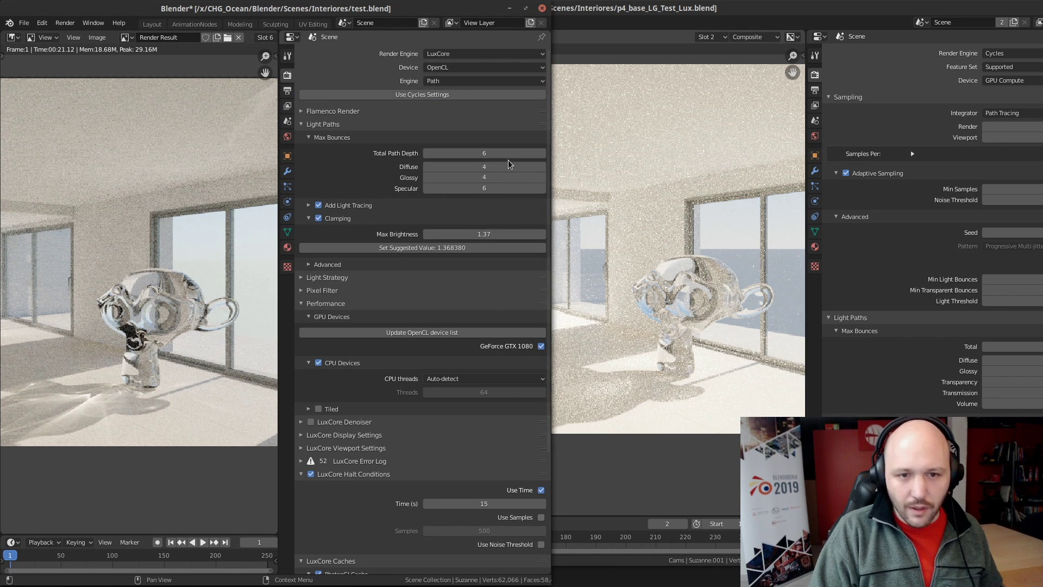
{"action": "left_click_drag", "start_coordinate": [490, 153], "coordinate": [489, 188]}
{"action": "key", "text": "Return"}
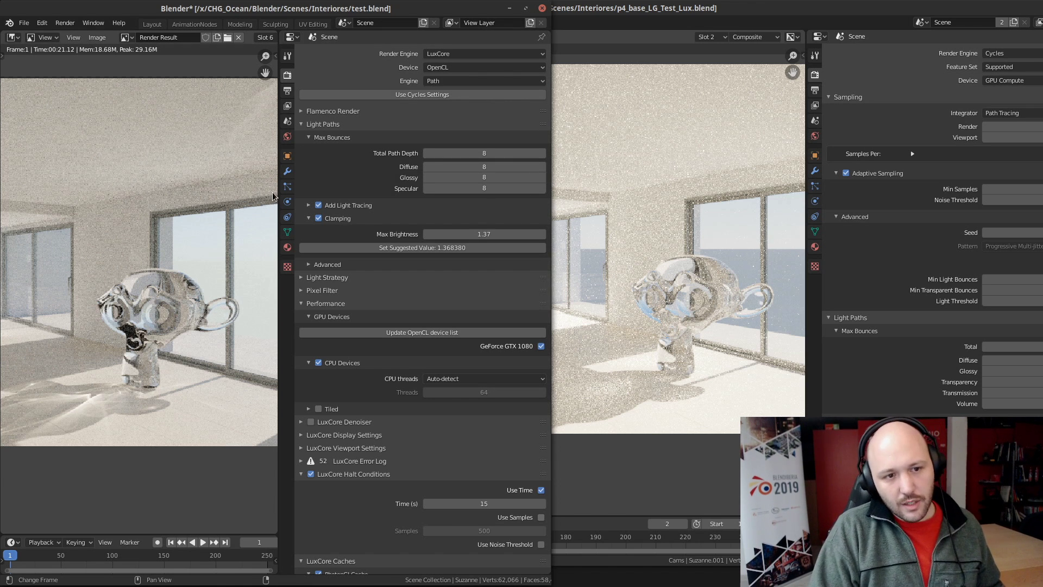
{"action": "left_click_drag", "start_coordinate": [275, 197], "coordinate": [433, 196]}
Bring the monkey and its caustics into view and re-render the LuxCore frame with the new bounce settings
{"action": "middle_click_drag", "start_coordinate": [241, 300], "coordinate": [268, 290]}
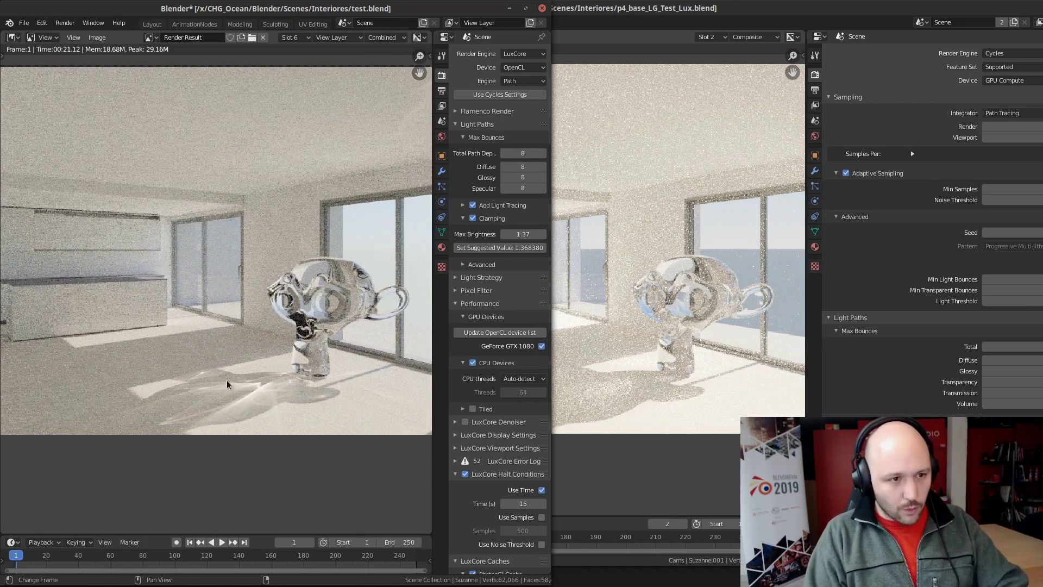
{"action": "scroll", "coordinate": [225, 382], "scroll_direction": "up", "scroll_amount": 1}
{"action": "middle_click_drag", "start_coordinate": [191, 375], "coordinate": [219, 375]}
{"action": "scroll", "coordinate": [217, 377], "scroll_direction": "down", "scroll_amount": 1}
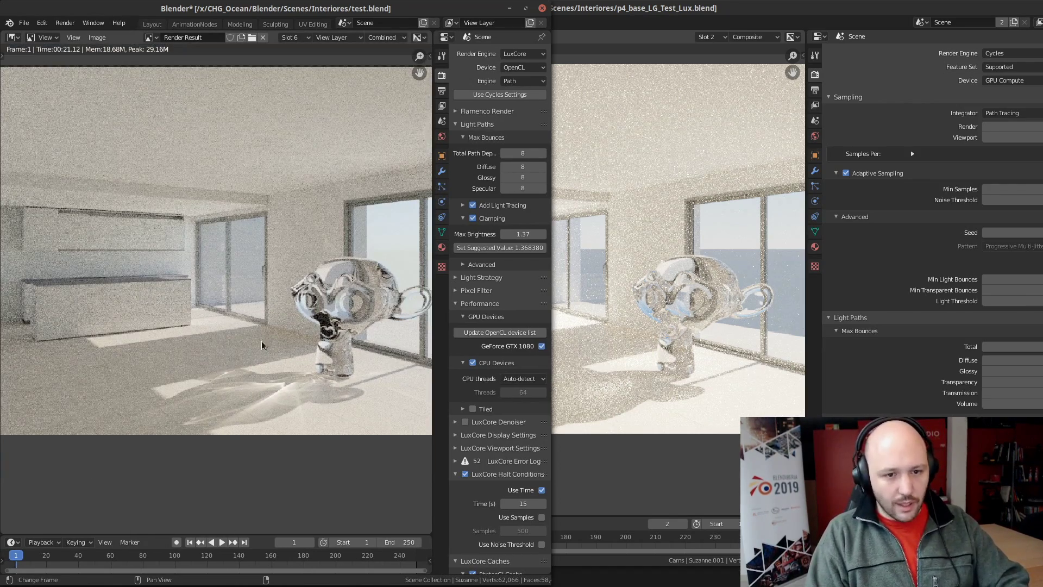
{"action": "key", "text": "F12"}
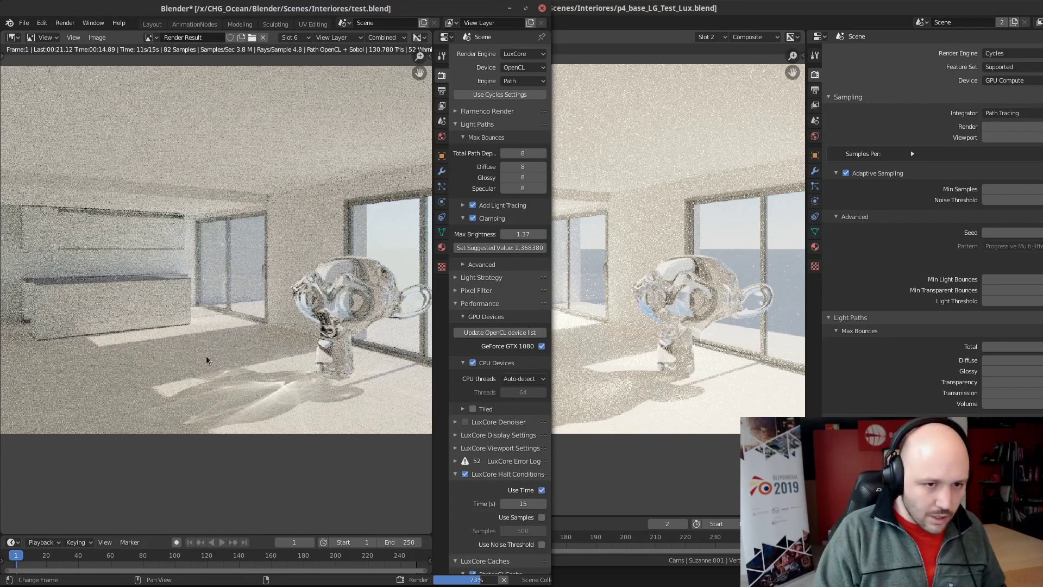
Examine the caustics, glass reflections and noise in the LuxCore render against the Cycles render
{"action": "middle_click_drag", "start_coordinate": [368, 368], "coordinate": [280, 367]}
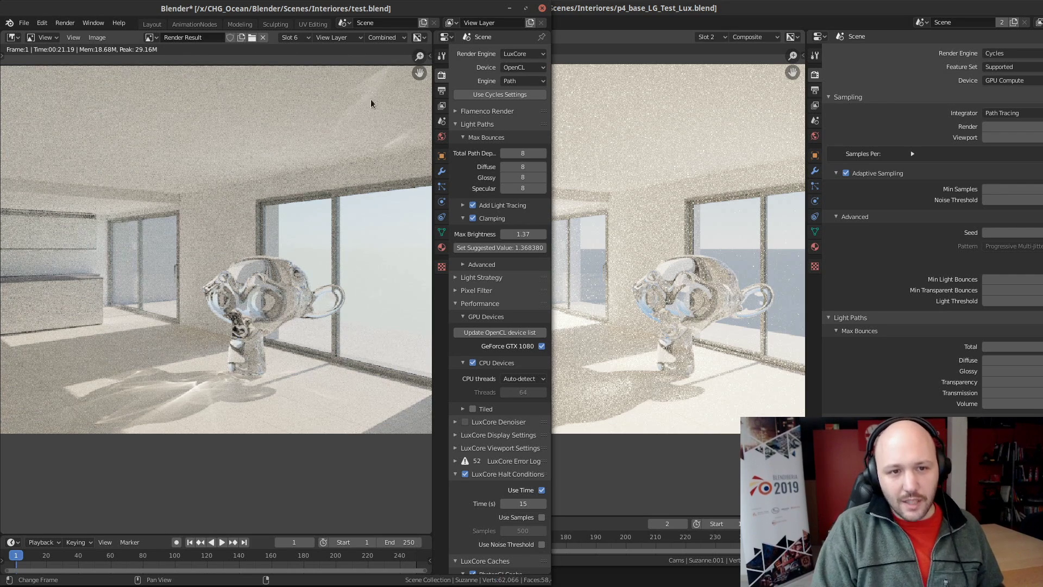
{"action": "middle_click_drag", "start_coordinate": [407, 124], "coordinate": [336, 151]}
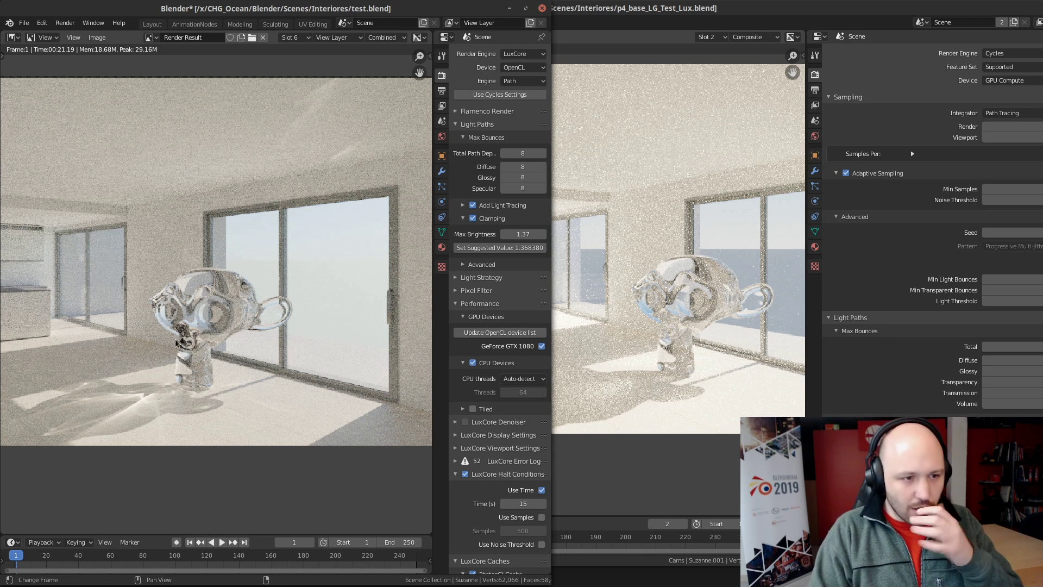
{"action": "mouse_move", "coordinate": [179, 343]}
{"action": "middle_mouse_down"}
{"action": "mouse_move", "coordinate": [267, 341]}
{"action": "mouse_move", "coordinate": [184, 326]}
{"action": "middle_mouse_up"}
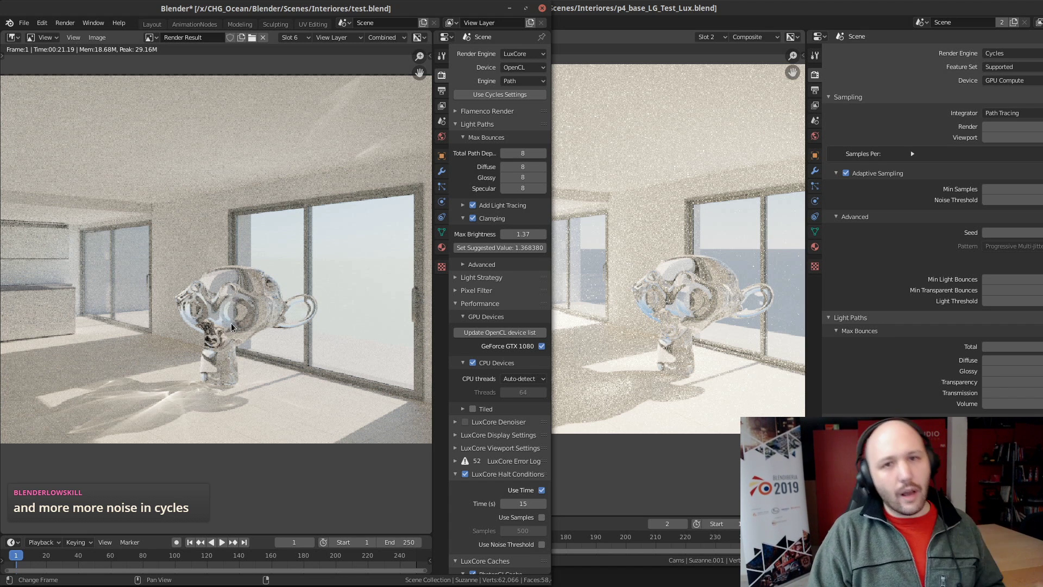
{"action": "middle_click_drag", "start_coordinate": [69, 340], "coordinate": [175, 348]}
{"action": "scroll", "coordinate": [254, 352], "scroll_direction": "down", "scroll_amount": 2}
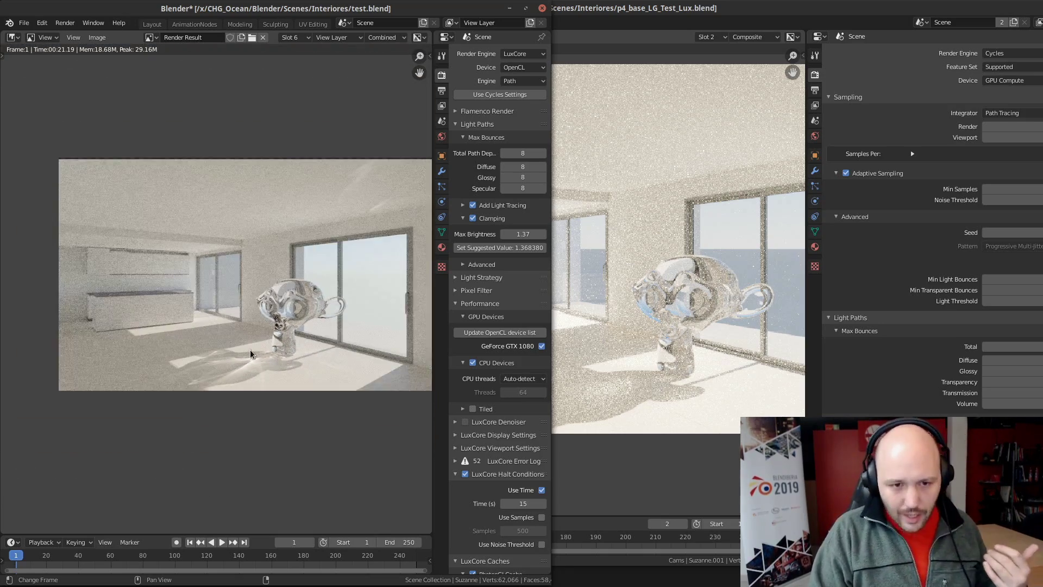
{"action": "scroll", "coordinate": [255, 353], "scroll_direction": "up", "scroll_amount": 1}
{"action": "scroll", "coordinate": [256, 354], "scroll_direction": "down", "scroll_amount": 1}
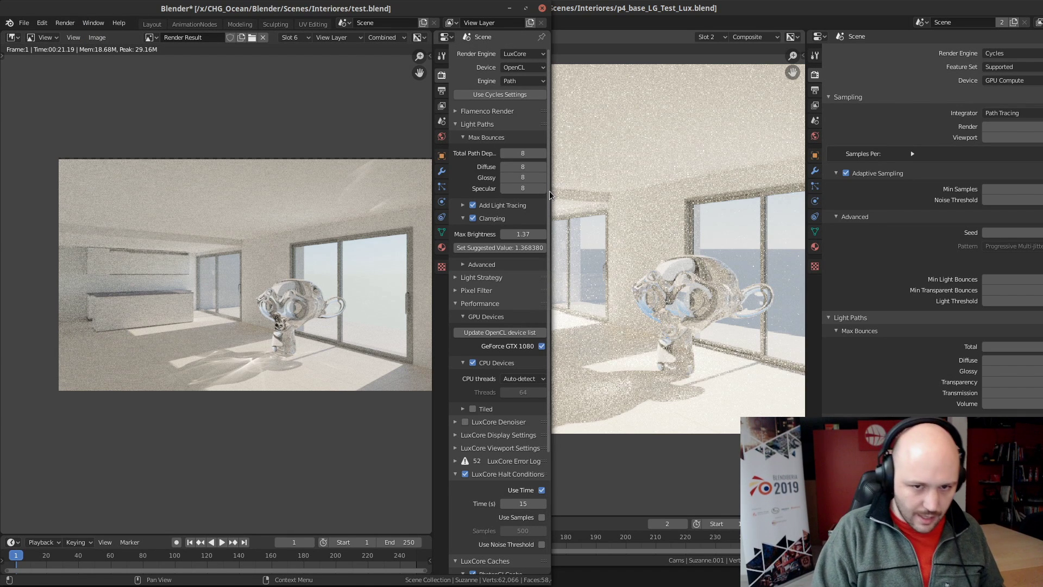
{"action": "scroll", "coordinate": [220, 344], "scroll_direction": "up", "scroll_amount": 4}
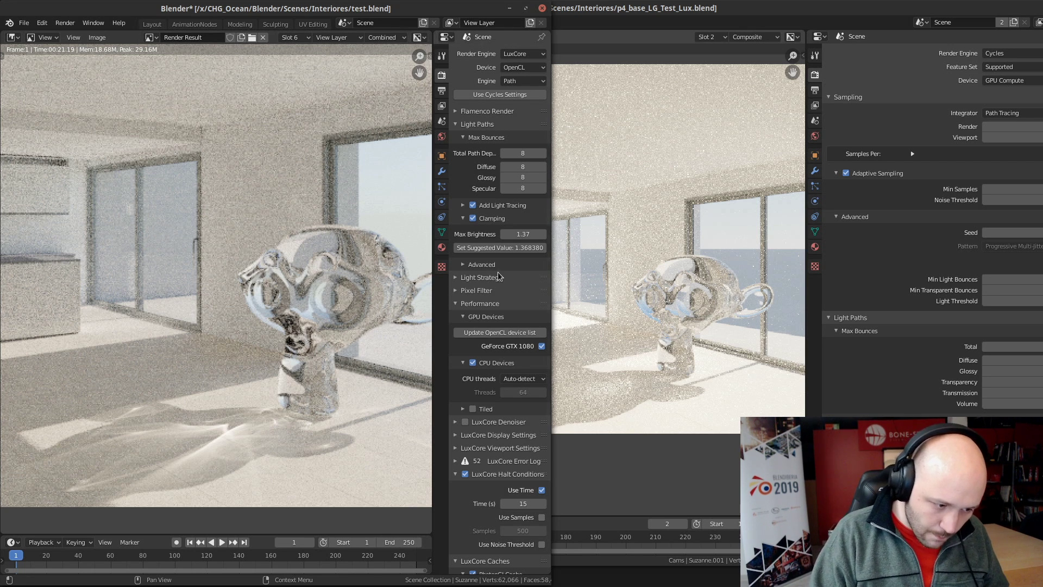
Switch to the Cycles scene window, change the render sample count and re-render the frame
{"action": "key", "text": "alt+Tab"}
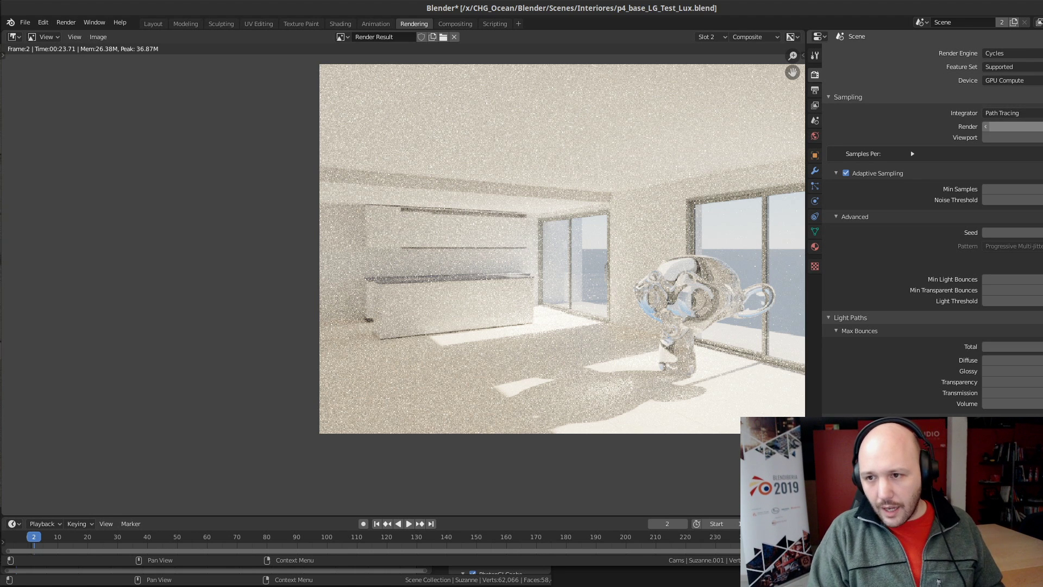
{"action": "left_click", "coordinate": [1038, 127]}
{"action": "key", "text": "Return"}
{"action": "middle_click_drag", "start_coordinate": [617, 207], "coordinate": [342, 251]}
{"action": "key", "text": "F12"}
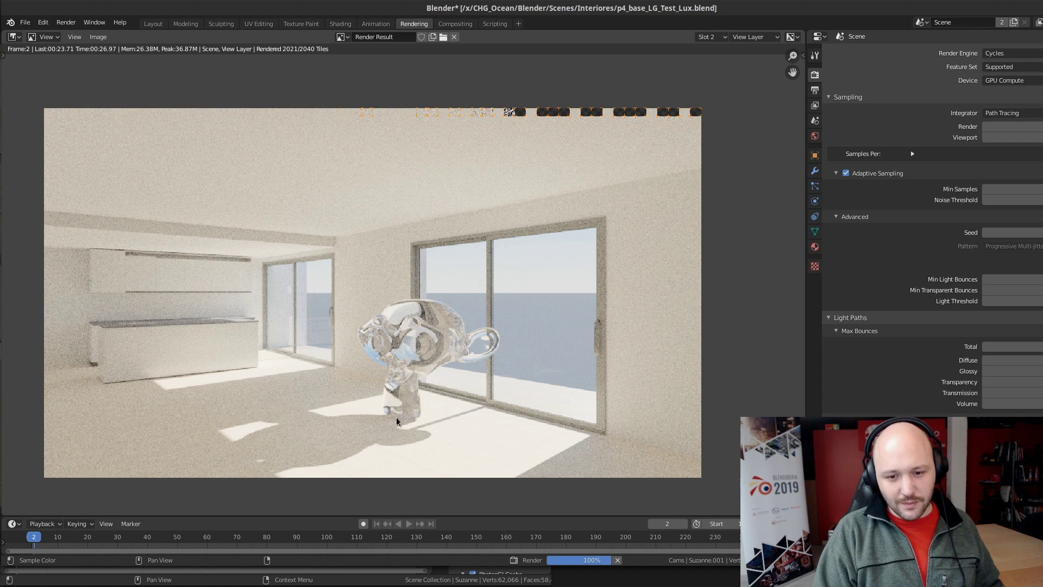
Return to the LuxCore window, widen it to the full screen and fit the whole render in view
{"action": "key", "text": "alt+Tab"}
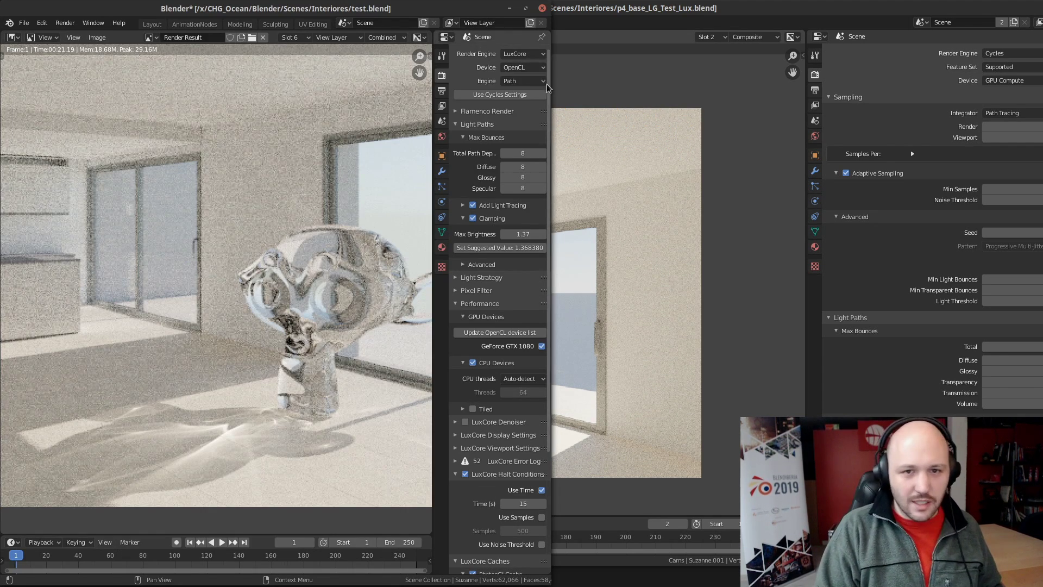
{"action": "left_click_drag", "start_coordinate": [547, 83], "coordinate": [1040, 139]}
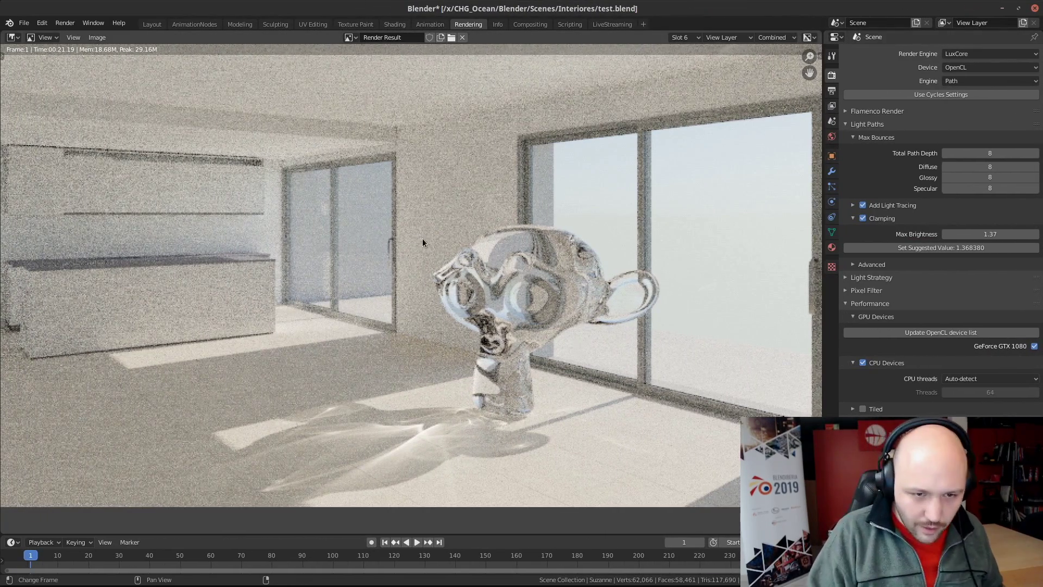
{"action": "scroll", "coordinate": [447, 302], "scroll_direction": "down", "scroll_amount": 3}
{"action": "scroll", "coordinate": [457, 327], "scroll_direction": "up", "scroll_amount": 1}
{"action": "middle_click_drag", "start_coordinate": [457, 327], "coordinate": [405, 375]}
{"action": "scroll", "coordinate": [406, 375], "scroll_direction": "down", "scroll_amount": 1}
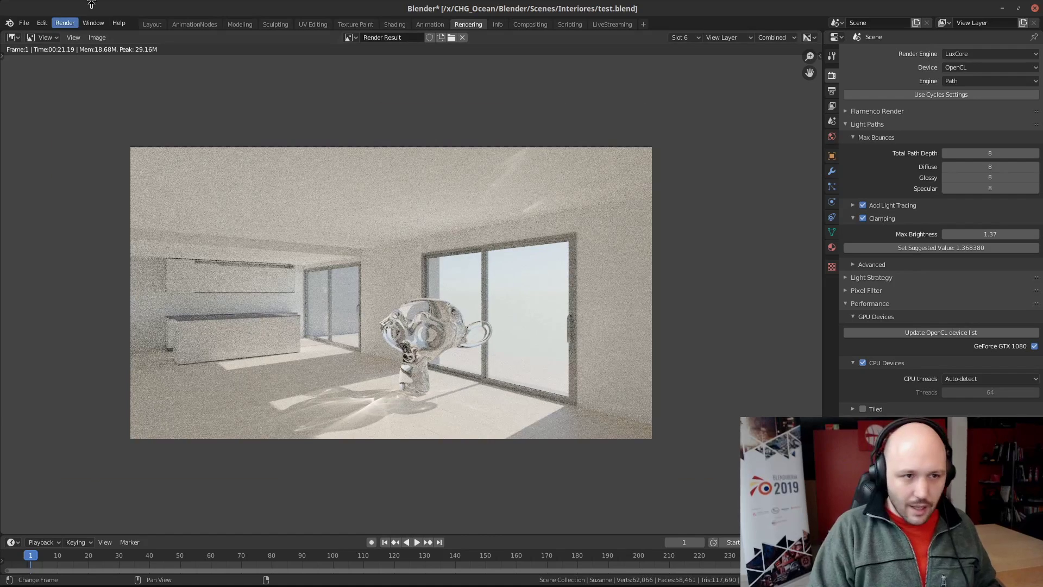
Turn off Render Region in the LuxCore scene's output dimensions and return to the rendered image
{"action": "left_click", "coordinate": [152, 23]}
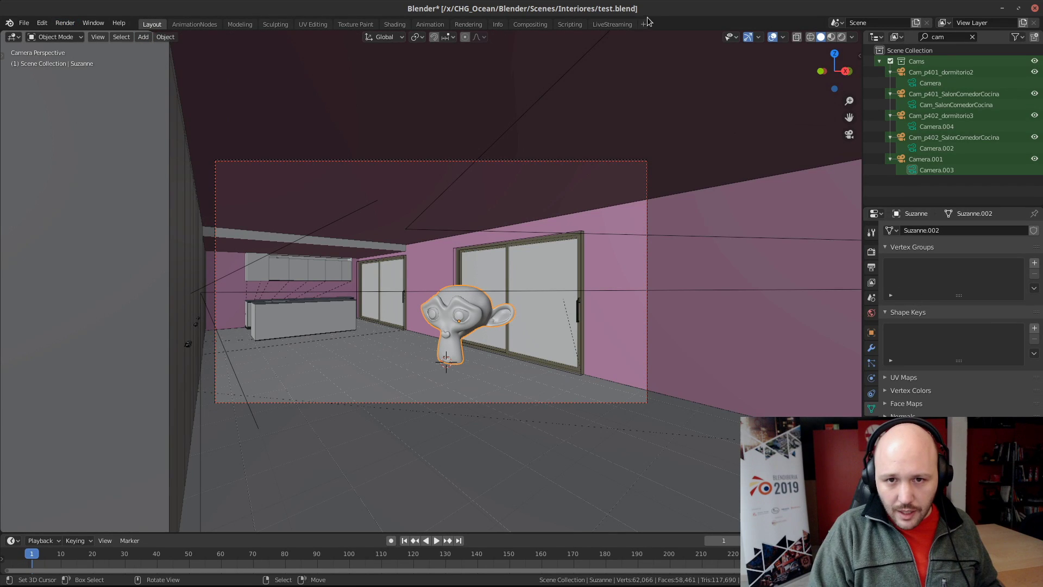
{"action": "left_click", "coordinate": [613, 24]}
{"action": "left_click", "coordinate": [758, 267]}
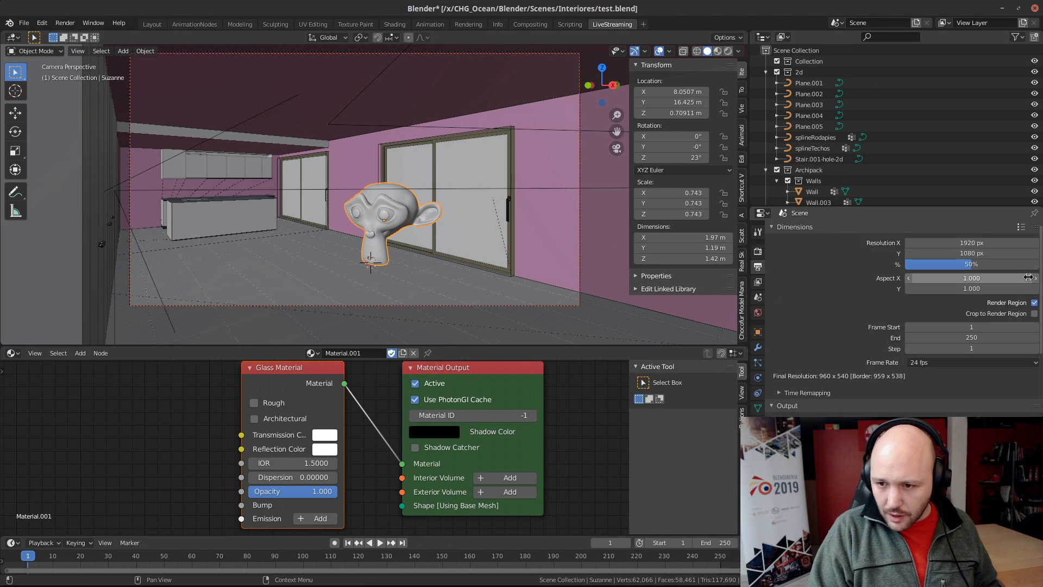
{"action": "left_click", "coordinate": [468, 25]}
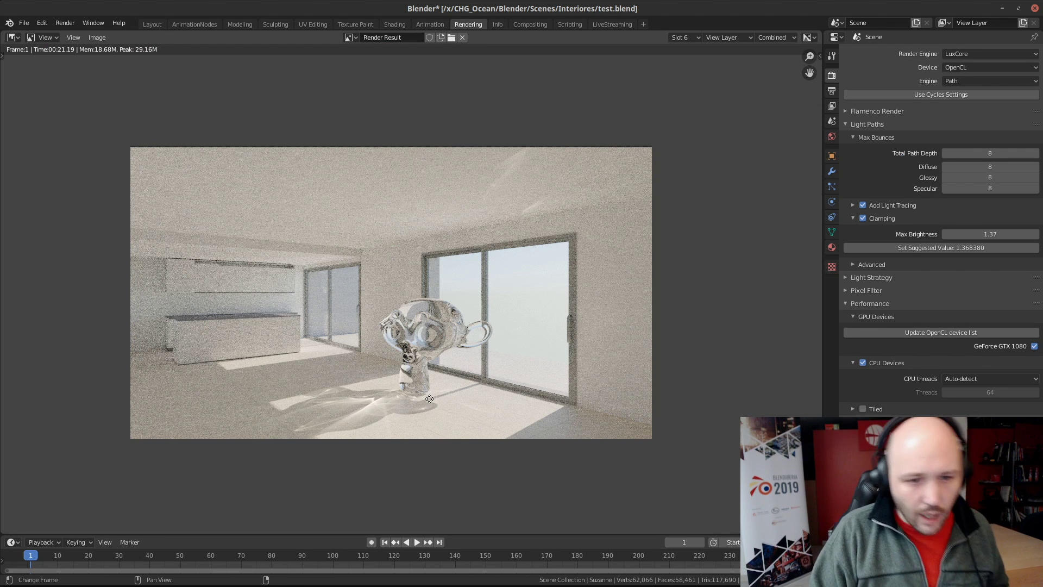
{"action": "middle_click_drag", "start_coordinate": [429, 399], "coordinate": [429, 376]}
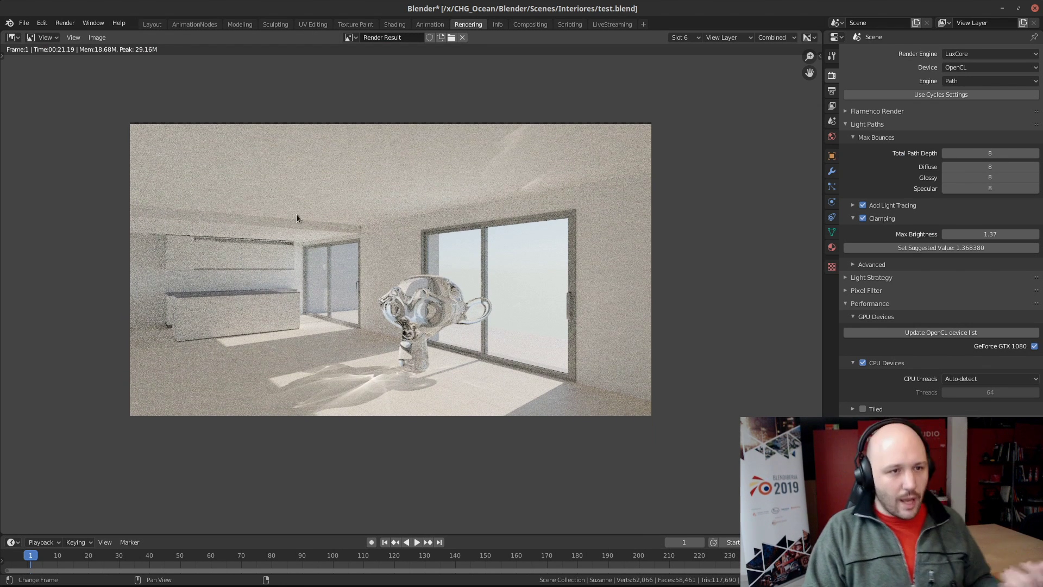
Review the LuxCore render settings in the Layout workspace, from color management through light paths to performance
{"action": "left_click", "coordinate": [156, 24]}
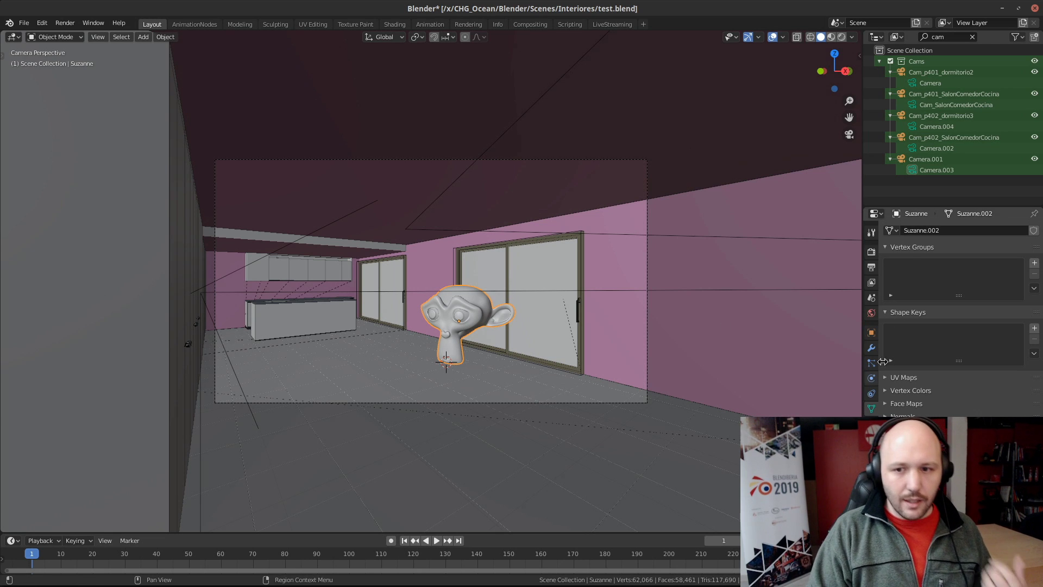
{"action": "left_click", "coordinate": [871, 252]}
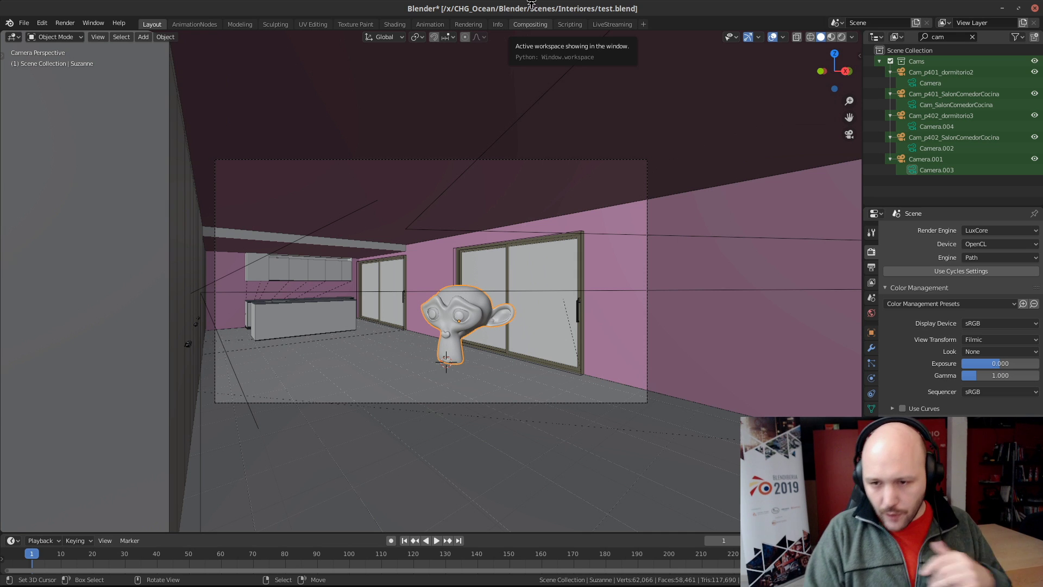
{"action": "scroll", "coordinate": [925, 361], "scroll_direction": "down", "scroll_amount": 6}
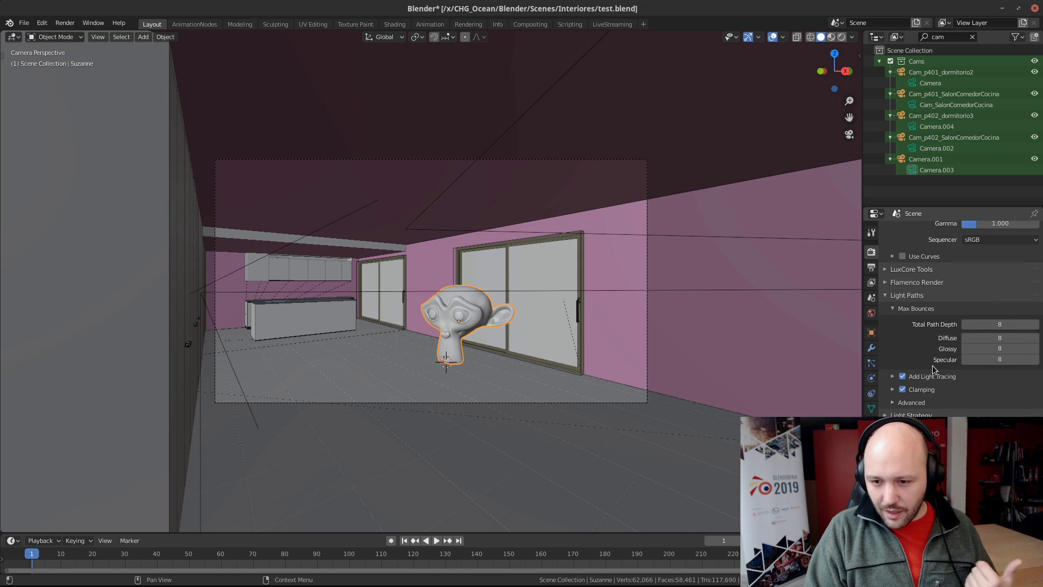
{"action": "scroll", "coordinate": [923, 340], "scroll_direction": "down", "scroll_amount": 4}
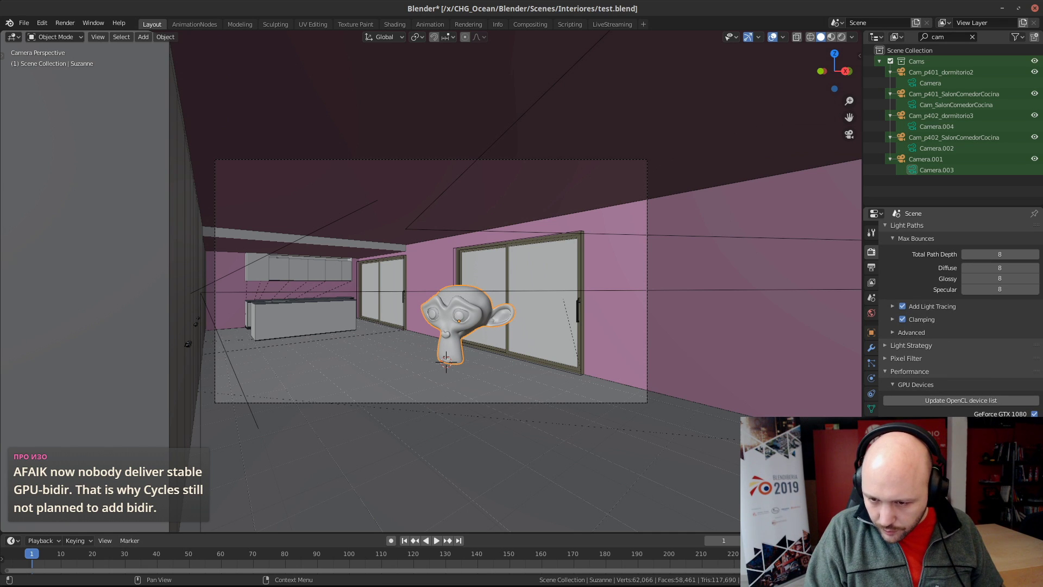
{"action": "scroll", "coordinate": [916, 351], "scroll_direction": "up", "scroll_amount": 4}
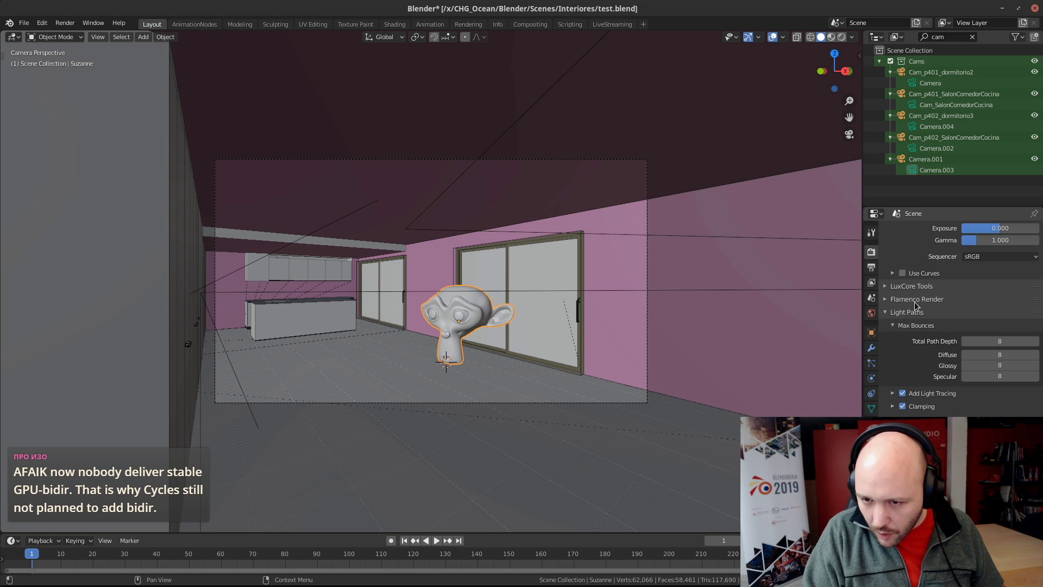
{"action": "scroll", "coordinate": [916, 306], "scroll_direction": "down", "scroll_amount": 4}
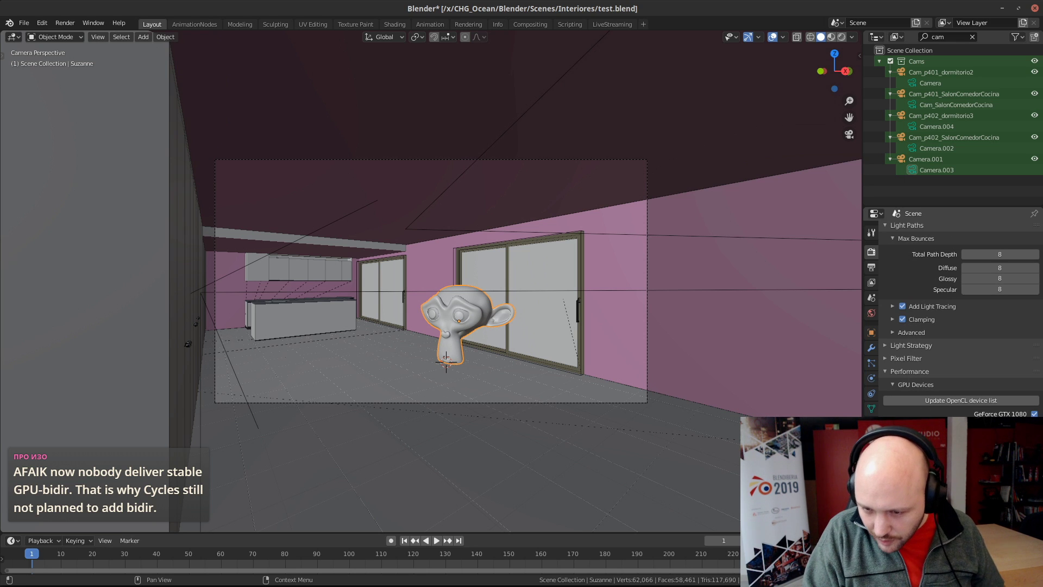
{"action": "scroll", "coordinate": [923, 315], "scroll_direction": "down", "scroll_amount": 2}
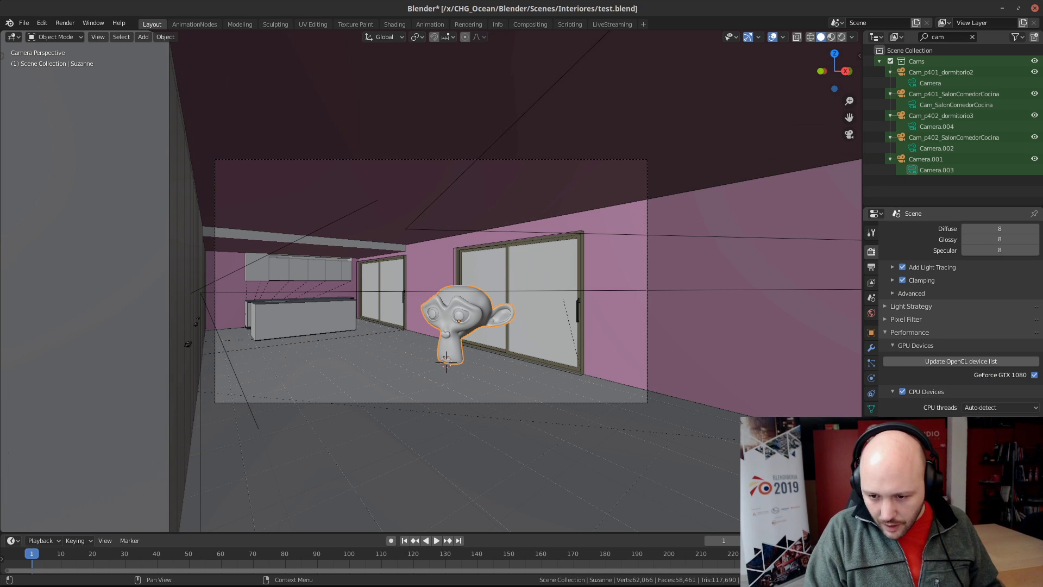
Render the interior camera view with LuxCore into render result slot 7
{"action": "scroll", "coordinate": [960, 319], "scroll_direction": "down", "scroll_amount": 4}
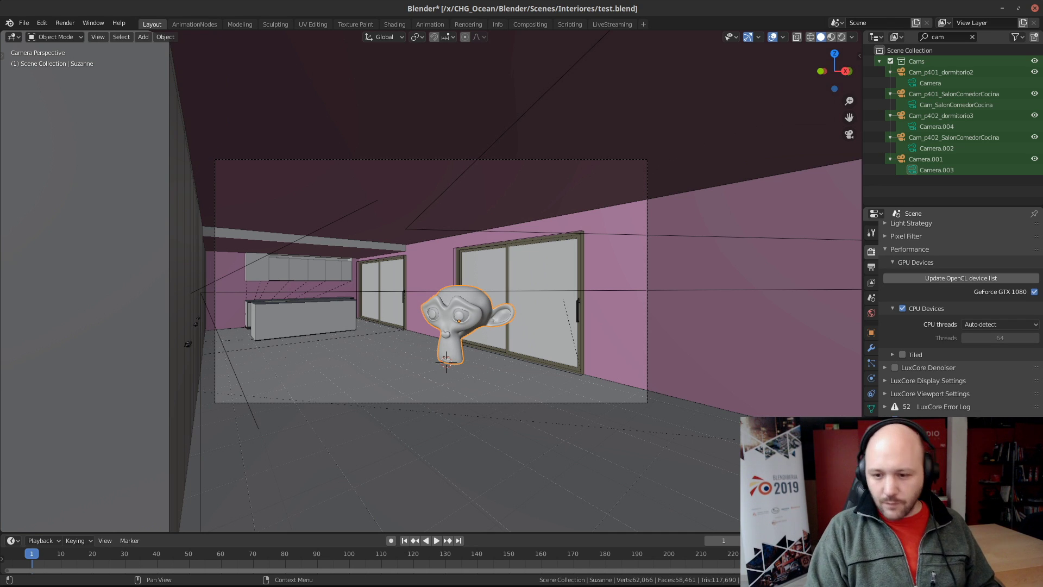
{"action": "scroll", "coordinate": [961, 319], "scroll_direction": "down", "scroll_amount": 4}
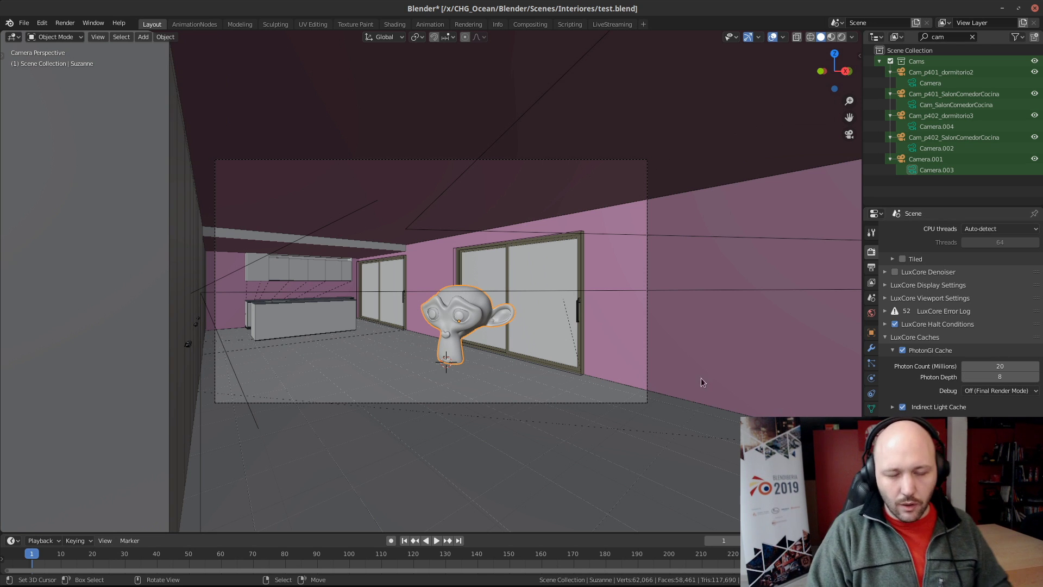
{"action": "scroll", "coordinate": [960, 319], "scroll_direction": "up", "scroll_amount": 10}
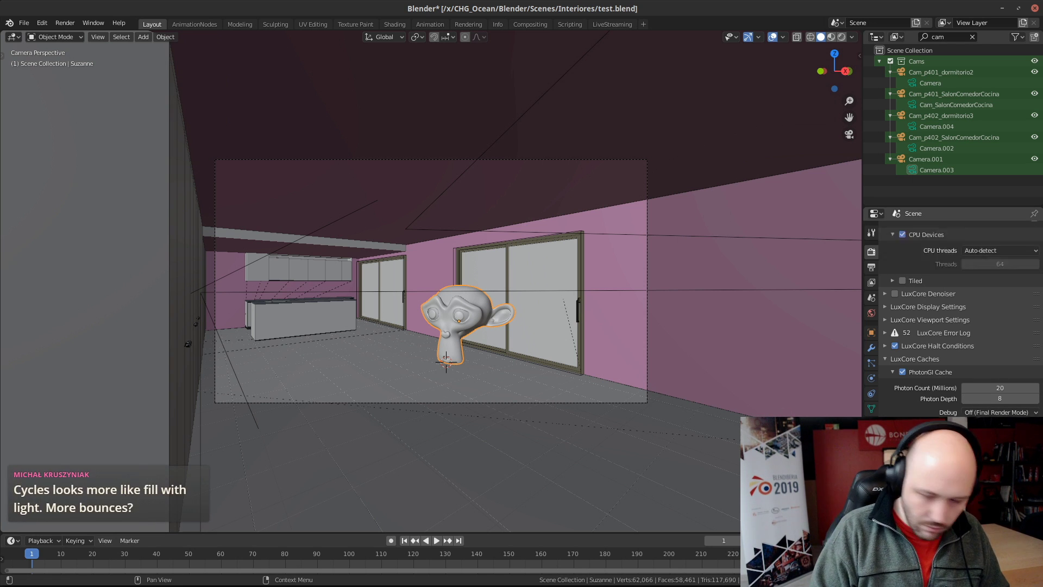
{"action": "left_click", "coordinate": [527, 25]}
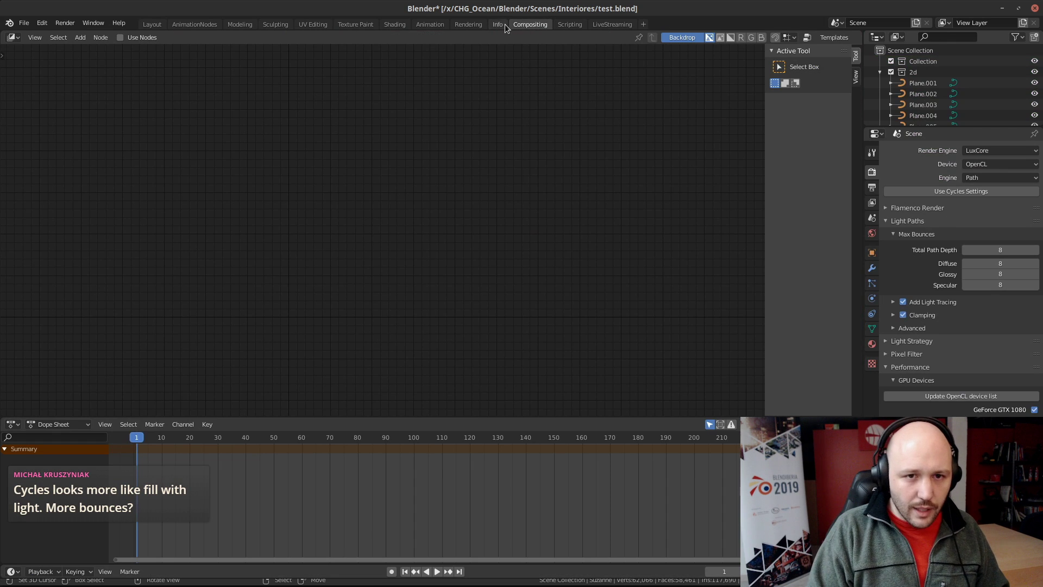
{"action": "left_click", "coordinate": [467, 25]}
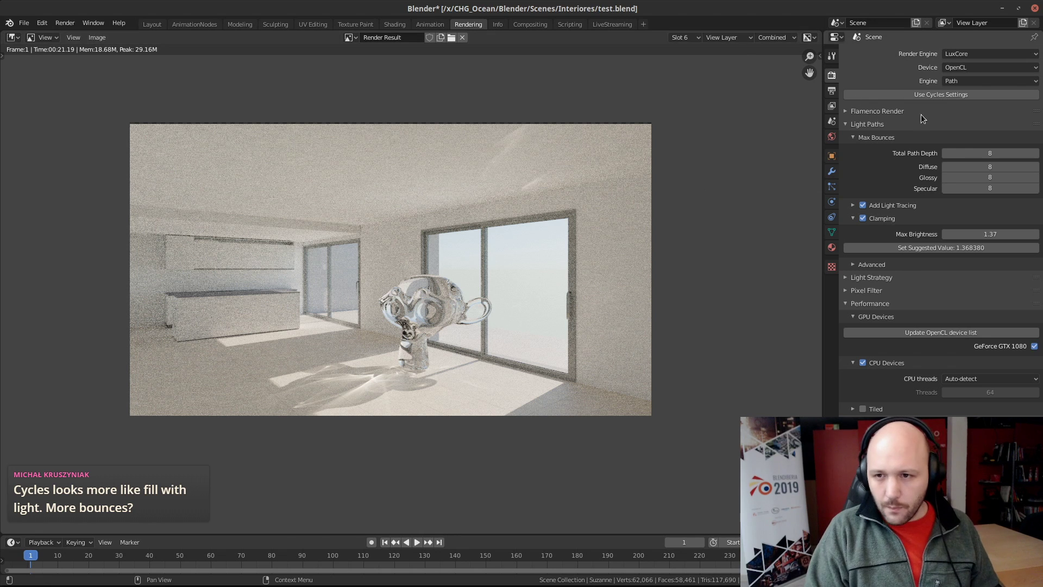
{"action": "left_click", "coordinate": [685, 38]}
{"action": "left_click", "coordinate": [686, 74]}
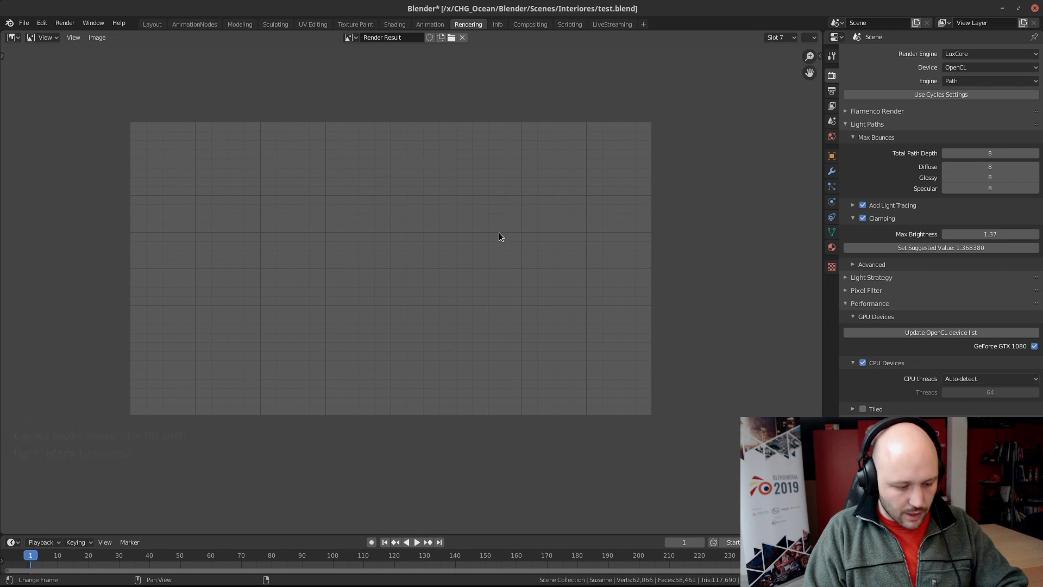
{"action": "key", "text": "F12"}
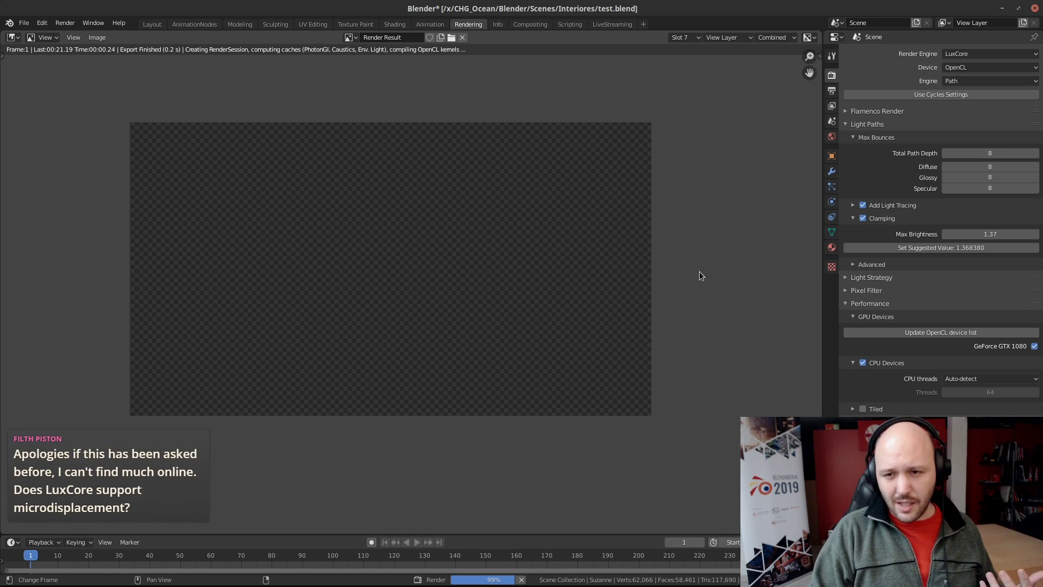
Expand the Add Light Tracing settings and check the per-core CPU load in the system monitor
{"action": "left_click", "coordinate": [892, 206]}
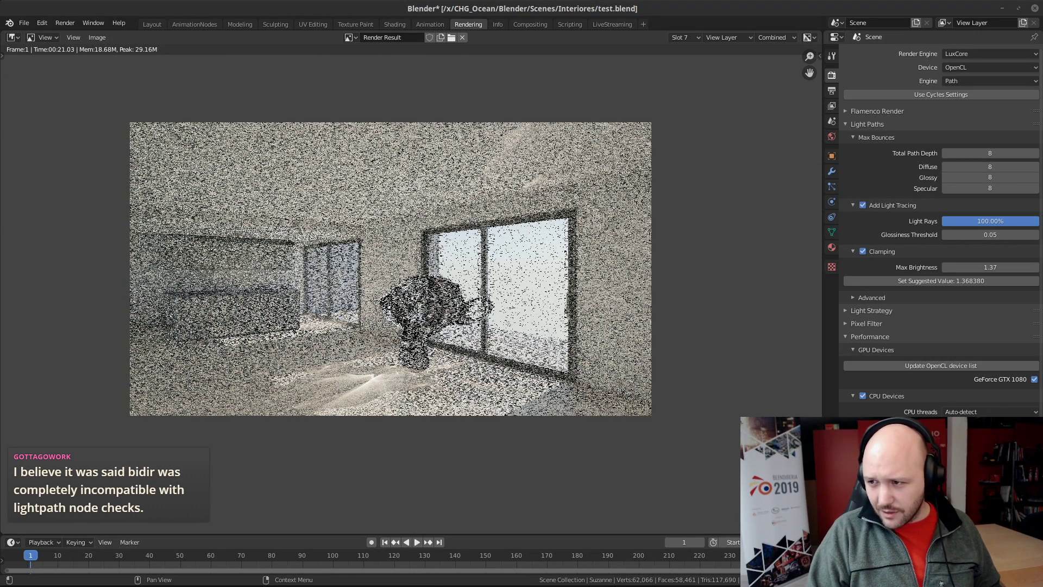
{"action": "left_click_drag", "start_coordinate": [1042, 140], "coordinate": [539, 80]}
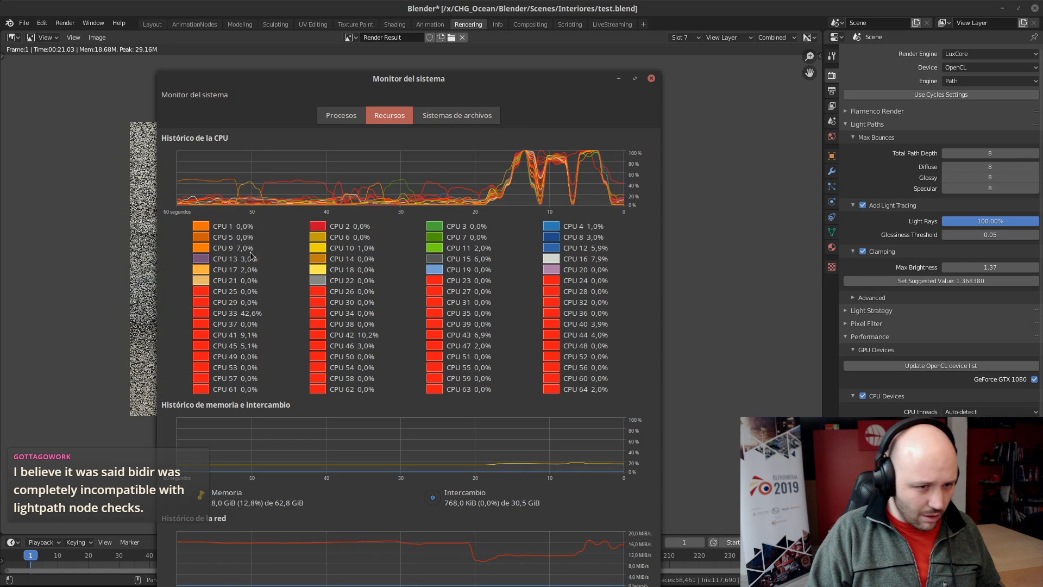
{"action": "left_click_drag", "start_coordinate": [520, 73], "coordinate": [708, 91]}
{"action": "left_click_drag", "start_coordinate": [522, 96], "coordinate": [1042, 116]}
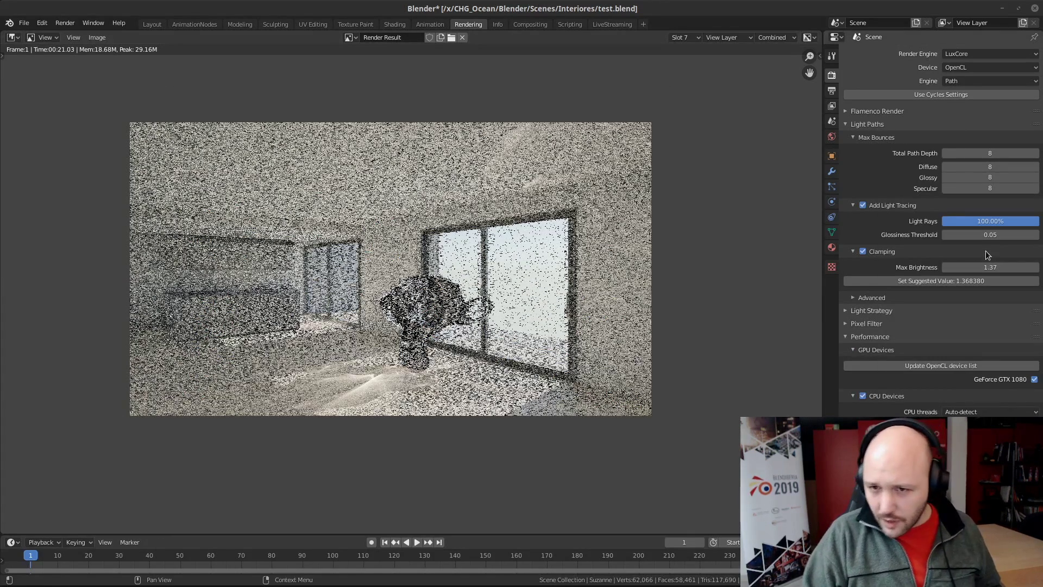
Set the time limit in the LuxCore halt conditions to 30 seconds
{"action": "scroll", "coordinate": [1005, 384], "scroll_direction": "down", "scroll_amount": 5}
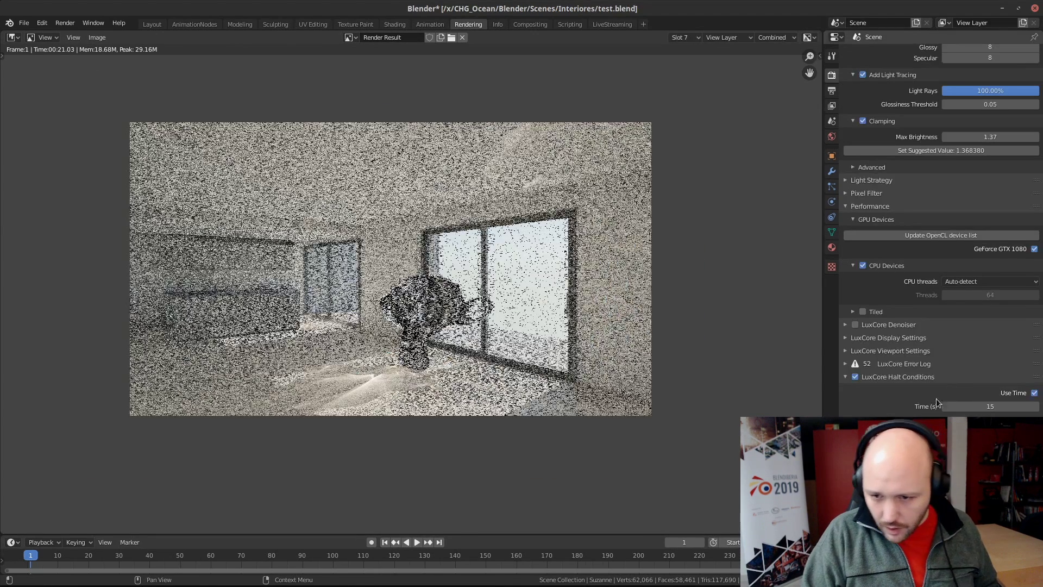
{"action": "scroll", "coordinate": [924, 402], "scroll_direction": "down", "scroll_amount": 2}
{"action": "left_click", "coordinate": [1001, 349]}
{"action": "type", "text": "2"}
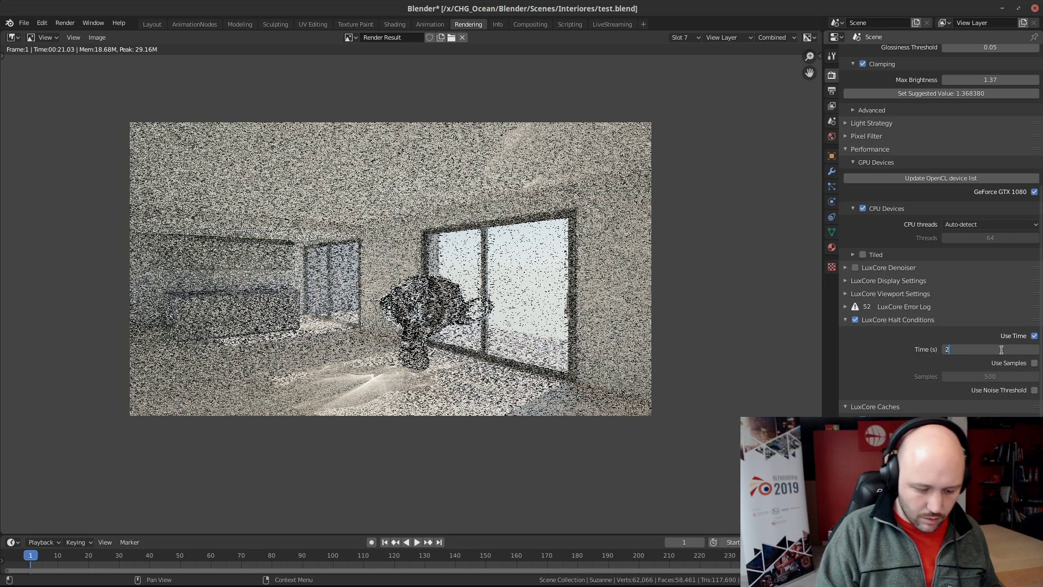
{"action": "type", "text": "0"}
{"action": "key", "text": "Return"}
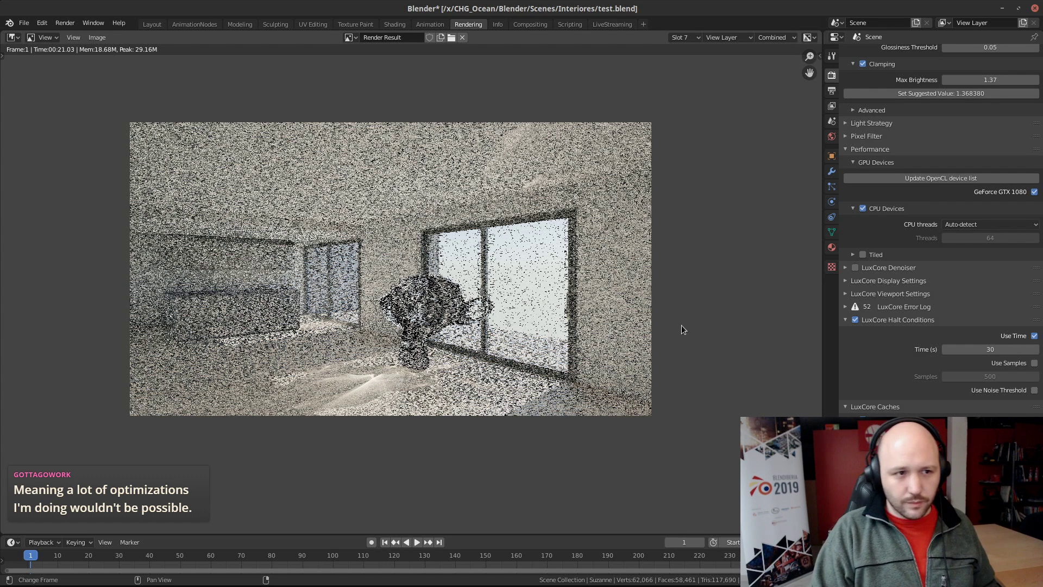
Re-render the interior into slot 7 and look at the available LuxCore engine options without changing the engine
{"action": "scroll", "coordinate": [886, 284], "scroll_direction": "up", "scroll_amount": 5}
{"action": "scroll", "coordinate": [887, 283], "scroll_direction": "up", "scroll_amount": 4}
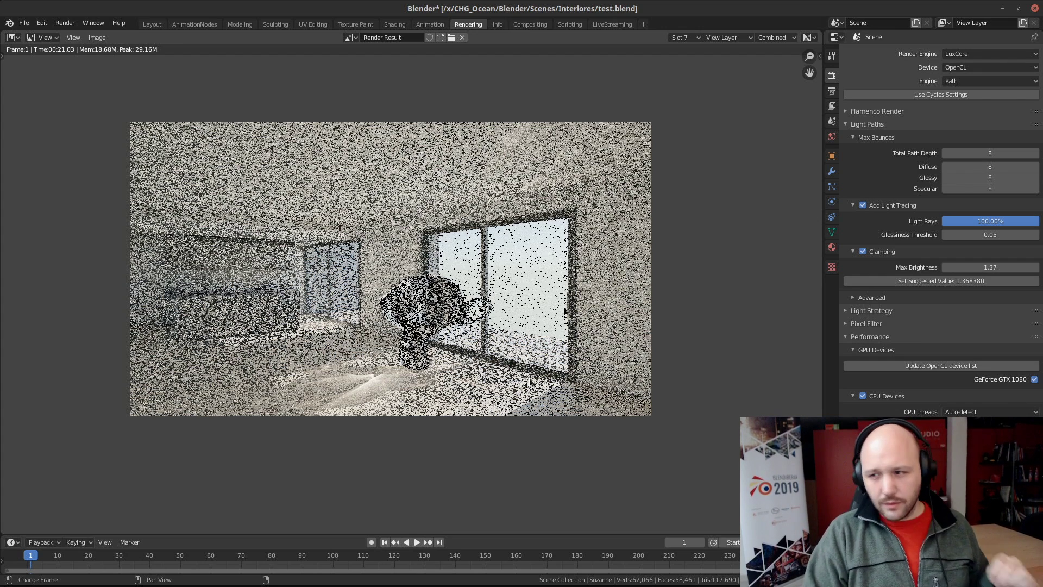
{"action": "scroll", "coordinate": [713, 208], "scroll_direction": "down", "scroll_amount": 1}
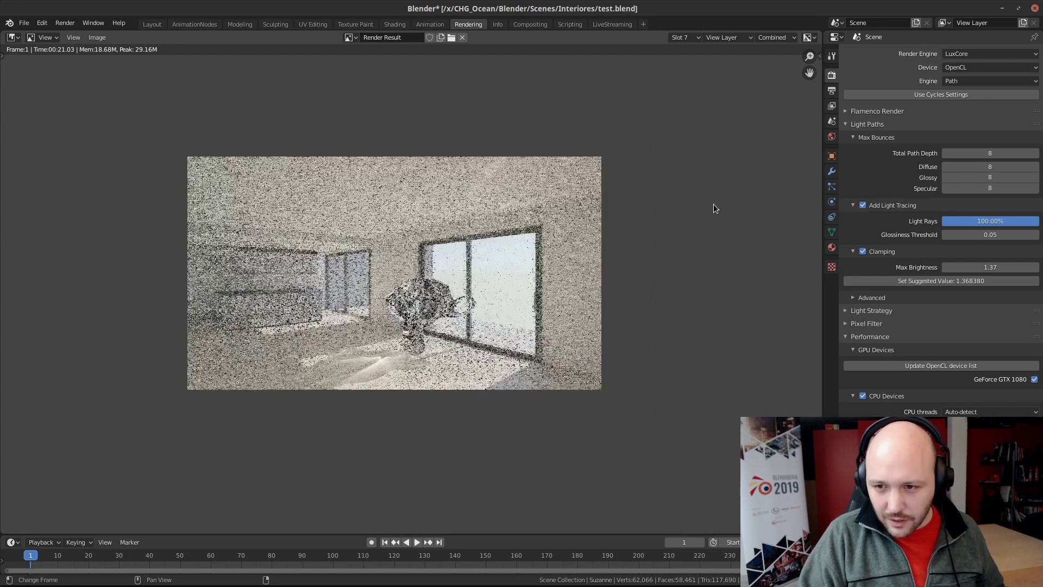
{"action": "scroll", "coordinate": [442, 324], "scroll_direction": "up", "scroll_amount": 1}
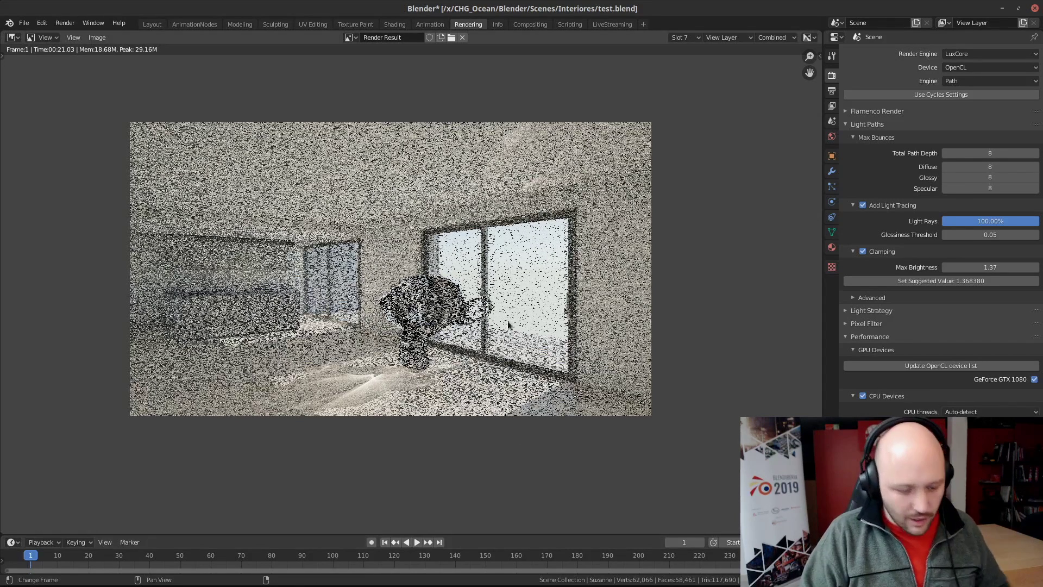
{"action": "key", "text": "F12"}
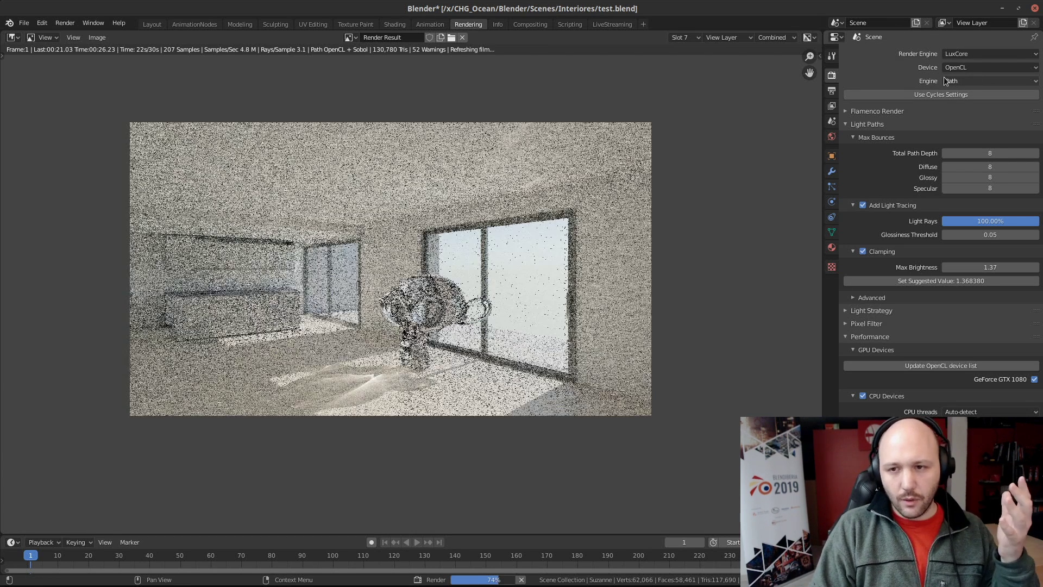
{"action": "left_click", "coordinate": [974, 80]}
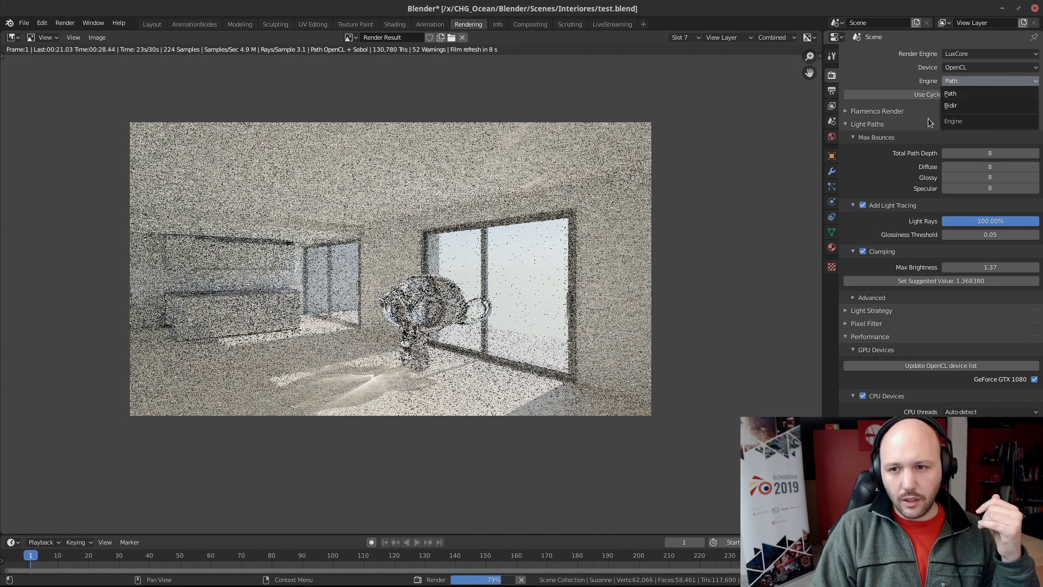
{"action": "left_click", "coordinate": [883, 67]}
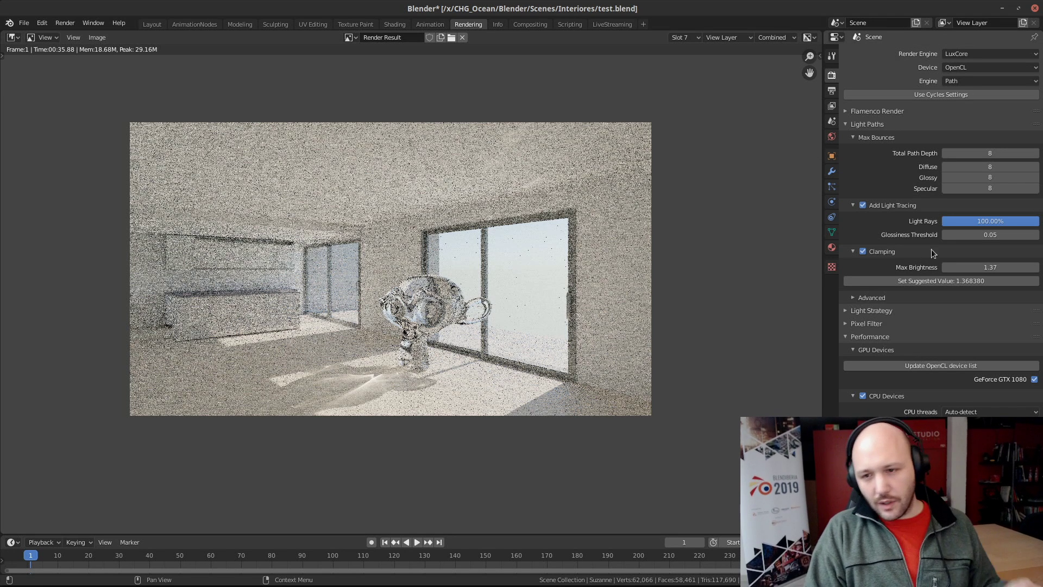
Set the light tracing Light Rays to 20% and re-render the interior while checking the CPU load in the system monitor
{"action": "left_click", "coordinate": [1005, 218]}
{"action": "type", "text": "20"}
{"action": "key", "text": "Return"}
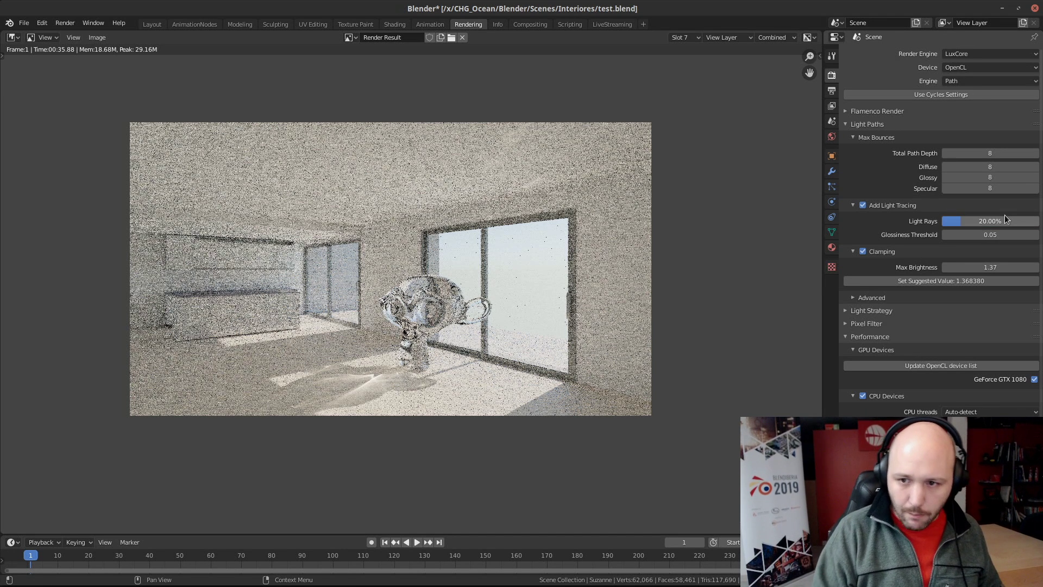
{"action": "key", "text": "F12"}
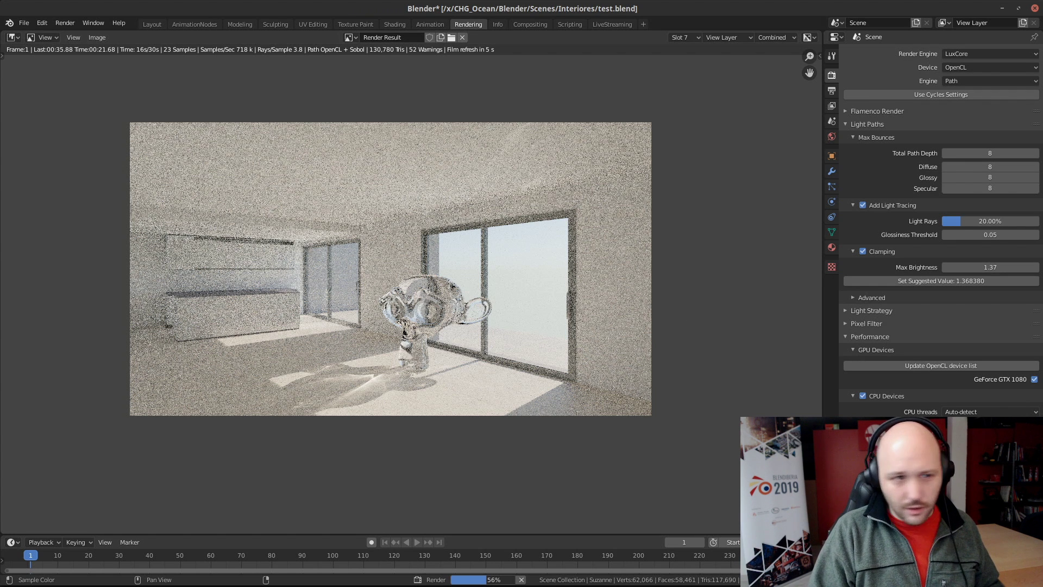
{"action": "key", "text": "alt+Tab"}
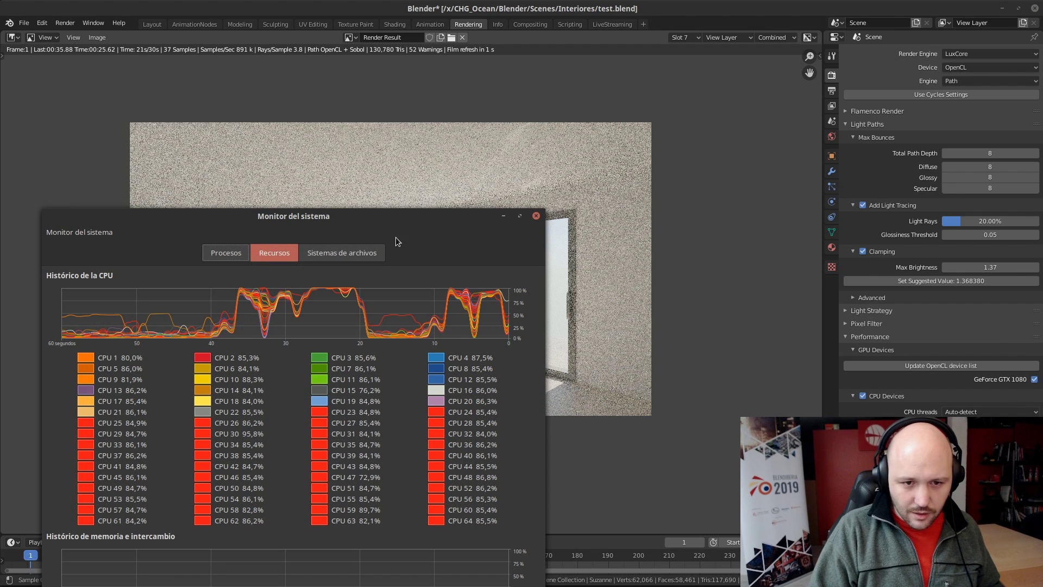
{"action": "key", "text": "alt+Tab"}
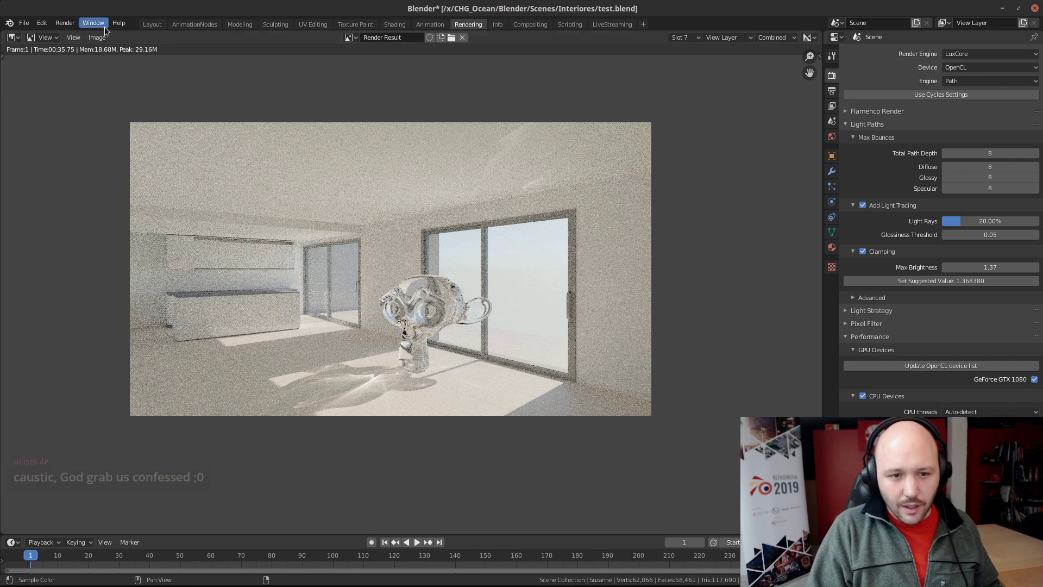
Switch to the LiveStreaming workspace and delete the Suzanne monkey head from the room
{"action": "left_click", "coordinate": [152, 24]}
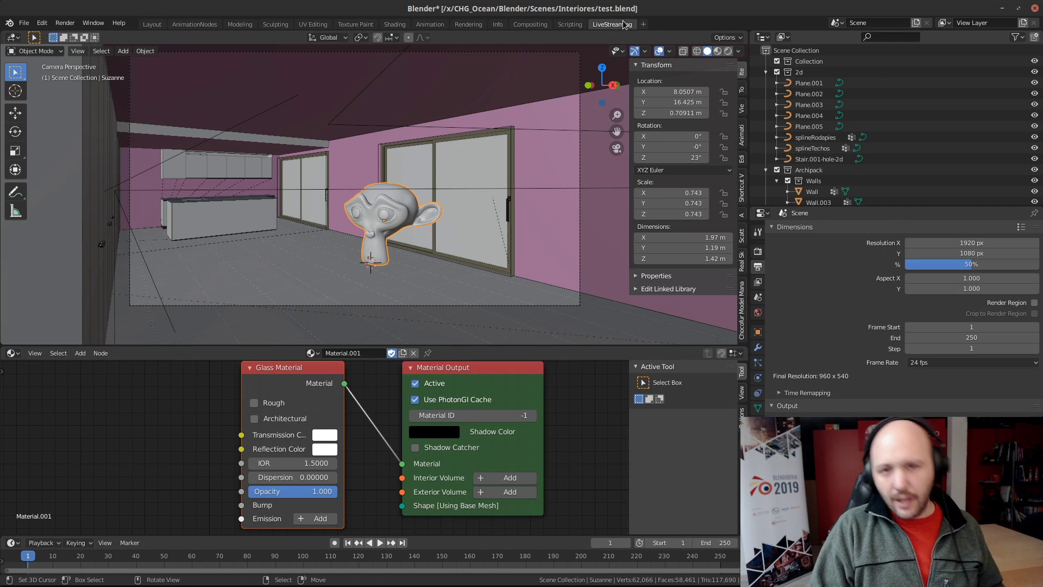
{"action": "left_click", "coordinate": [613, 25]}
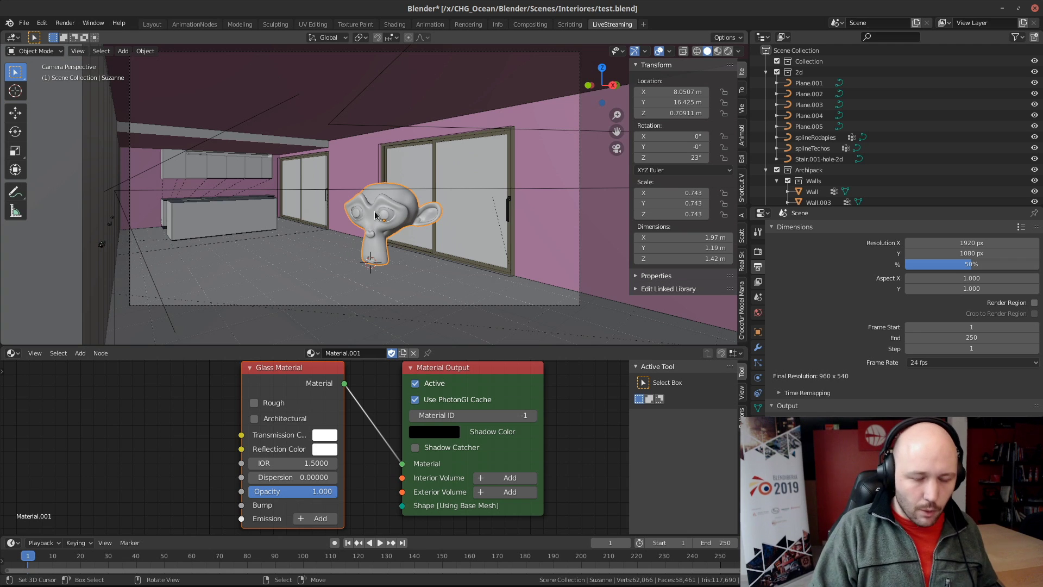
{"action": "key", "text": "x"}
{"action": "left_click", "coordinate": [383, 227]}
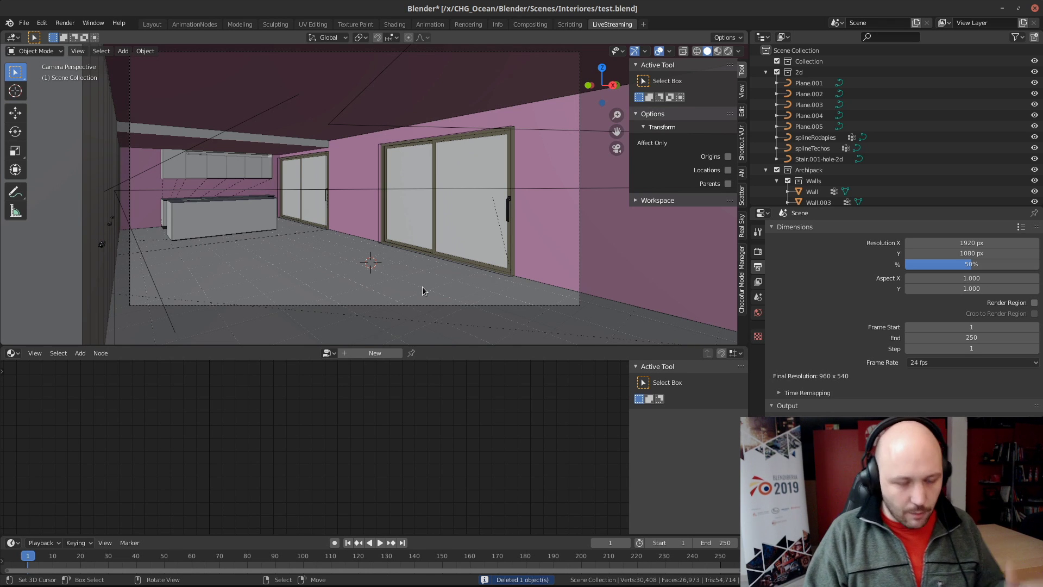
Add a 2 m cube to the room and position it on the floor at about X 8.38, Y 15.96, Z 1.01 m
{"action": "key", "text": "shift+a"}
{"action": "mouse_move", "coordinate": [344, 265]}
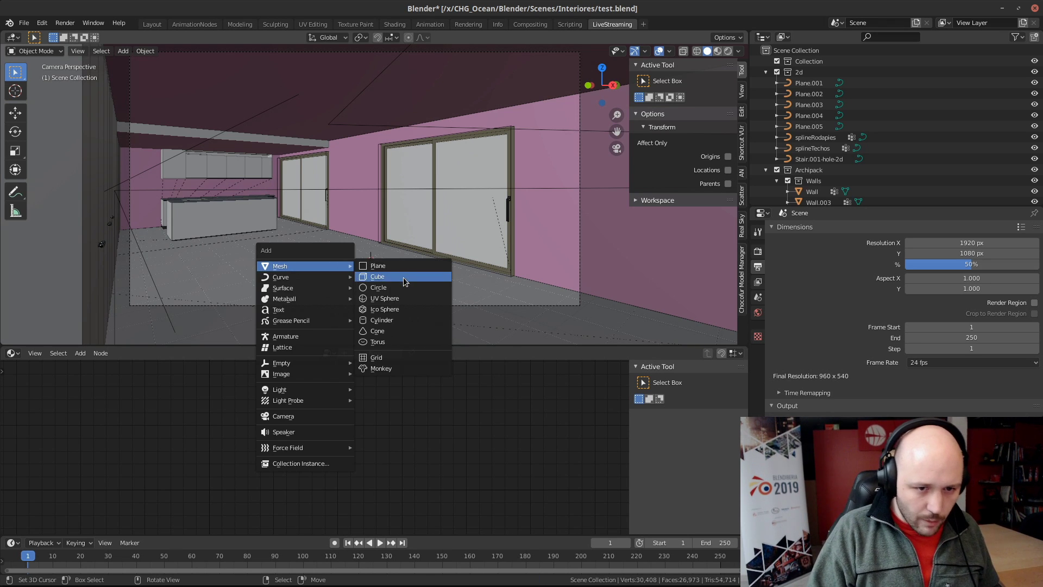
{"action": "left_click", "coordinate": [403, 277]}
{"action": "key", "text": "g"}
{"action": "key", "text": "z"}
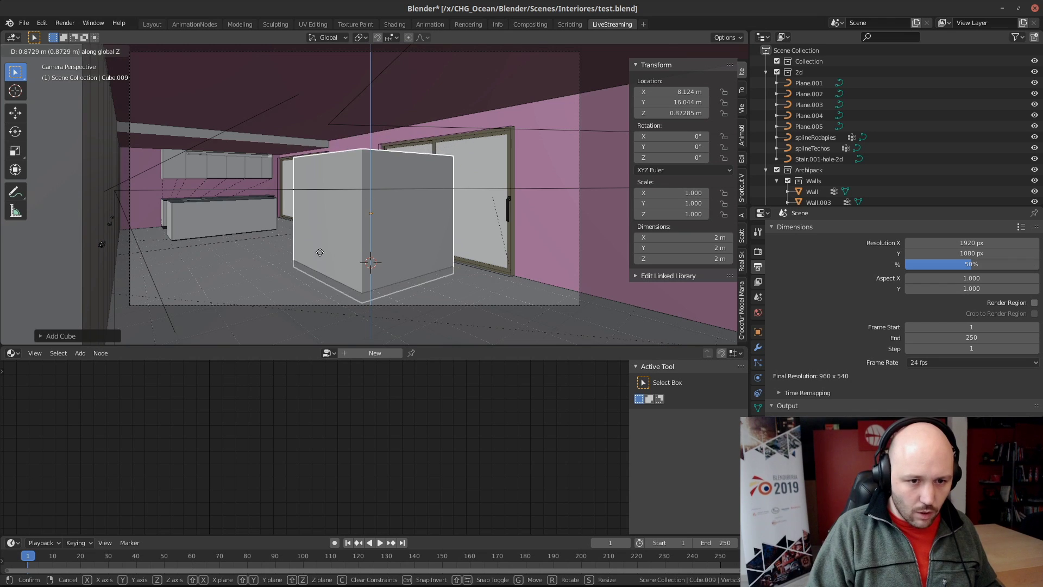
{"action": "left_click", "coordinate": [319, 243]}
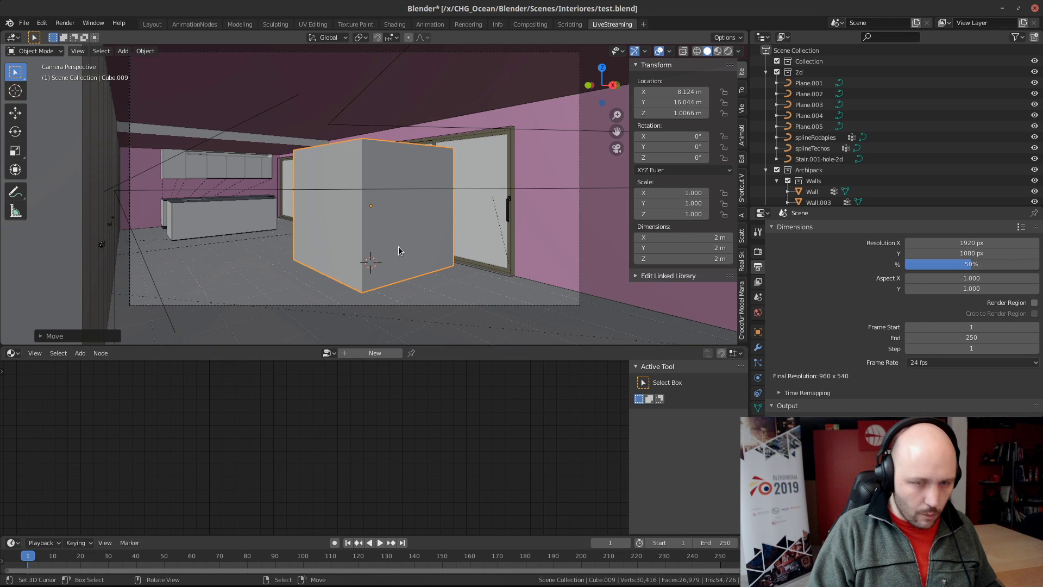
{"action": "left_click", "coordinate": [320, 239]}
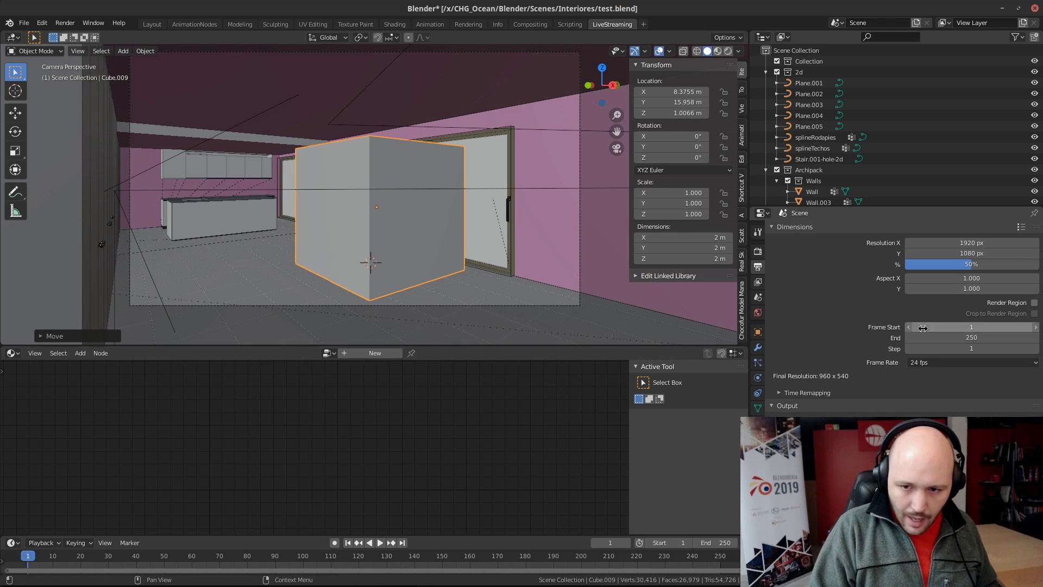
Give the cube a new material and apply the Smoke node tree preset to it
{"action": "scroll", "coordinate": [758, 353], "scroll_direction": "down", "scroll_amount": 3}
{"action": "left_click", "coordinate": [757, 385]}
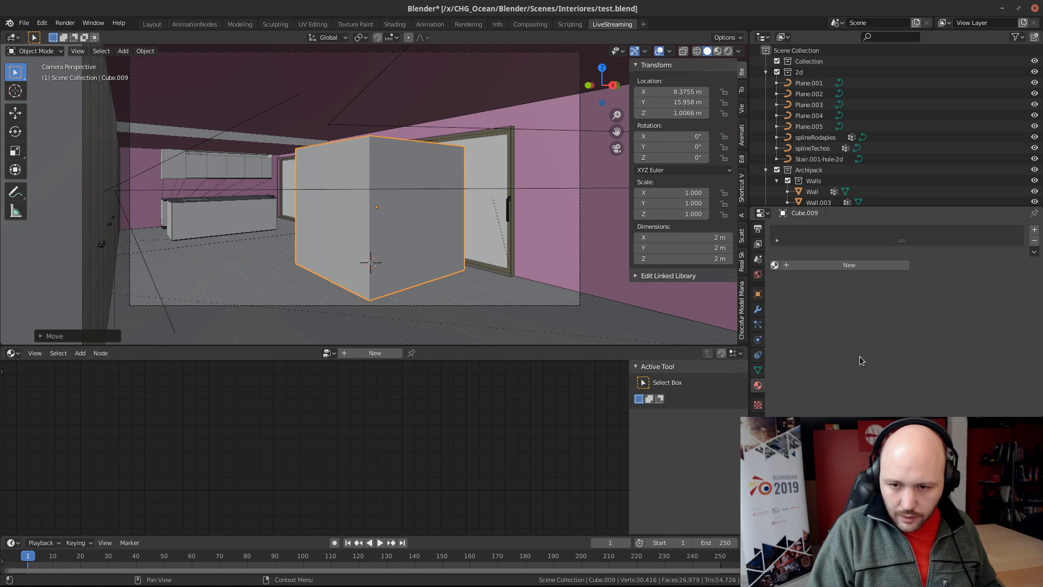
{"action": "left_click", "coordinate": [812, 265]}
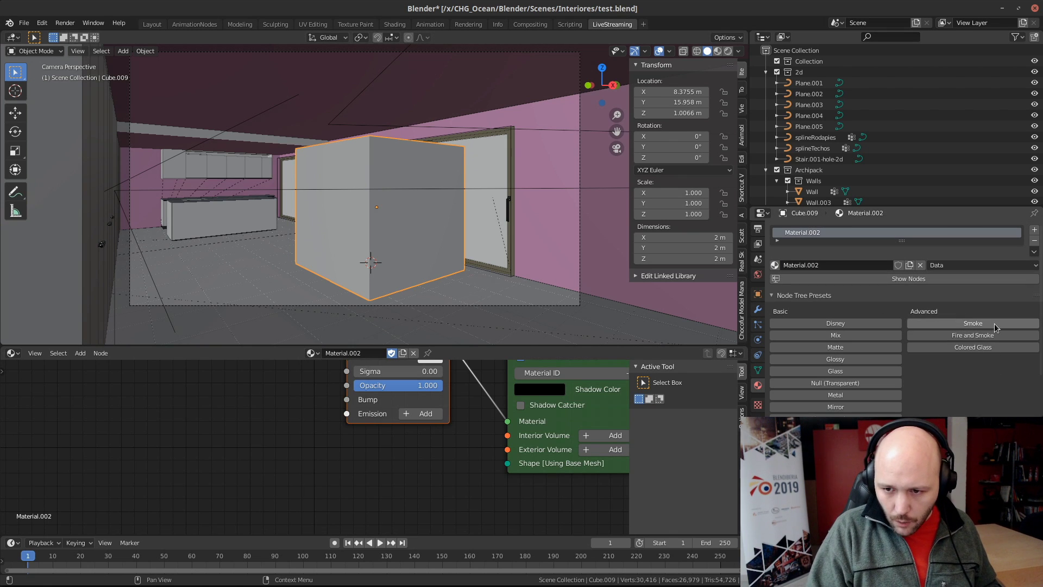
{"action": "left_click", "coordinate": [972, 323]}
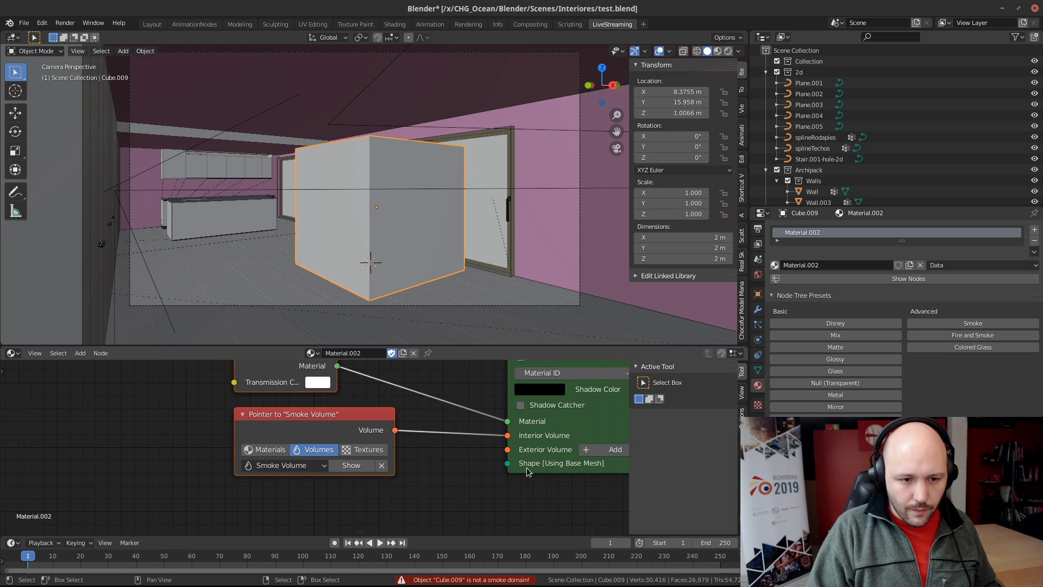
{"action": "scroll", "coordinate": [402, 480], "scroll_direction": "down", "scroll_amount": 5}
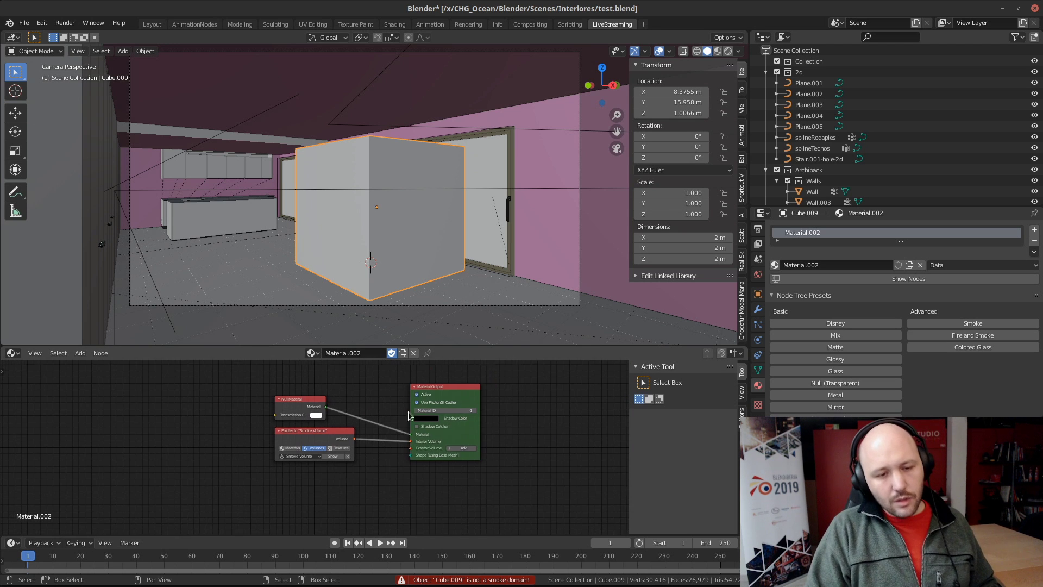
{"action": "middle_click_drag", "start_coordinate": [409, 415], "coordinate": [476, 414]}
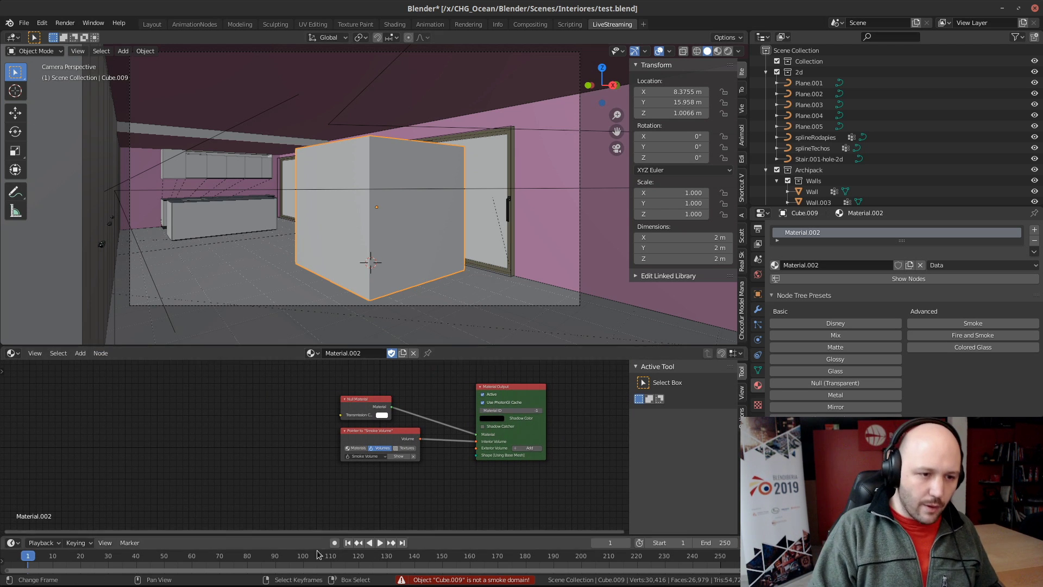
Show the Smoke Volume node tree referenced by the volume pointer node of the cube's material
{"action": "scroll", "coordinate": [310, 482], "scroll_direction": "up", "scroll_amount": 1}
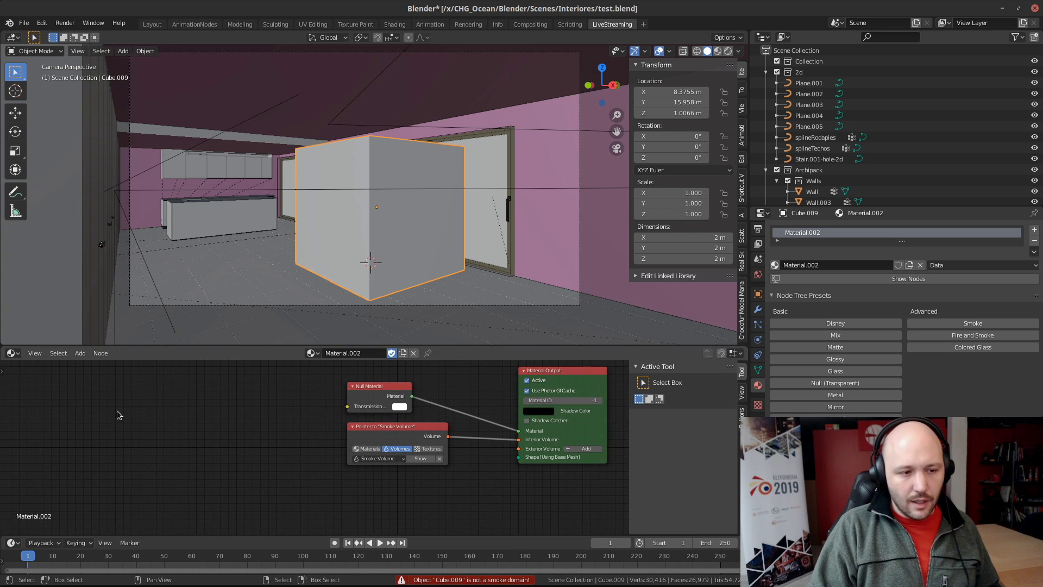
{"action": "left_click", "coordinate": [11, 353]}
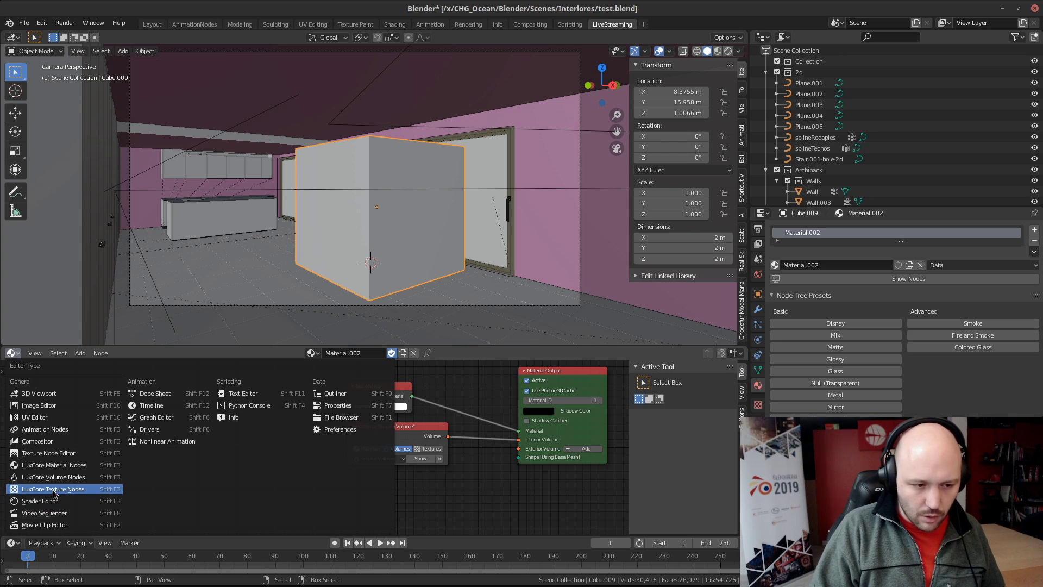
{"action": "scroll", "coordinate": [454, 483], "scroll_direction": "up", "scroll_amount": 3}
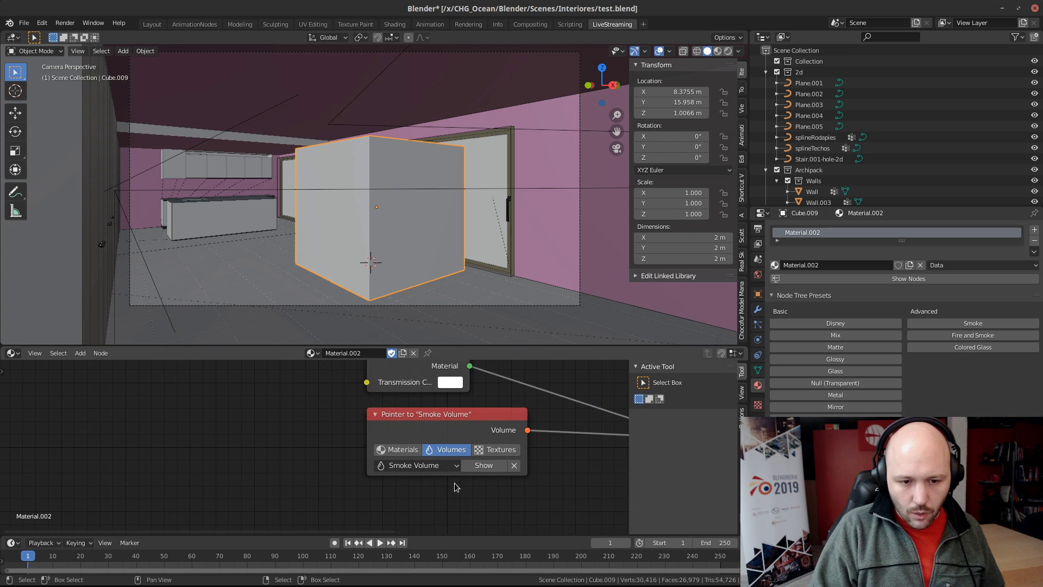
{"action": "left_click", "coordinate": [486, 467]}
{"action": "scroll", "coordinate": [325, 409], "scroll_direction": "down", "scroll_amount": 5}
{"action": "middle_click_drag", "start_coordinate": [289, 397], "coordinate": [311, 425]}
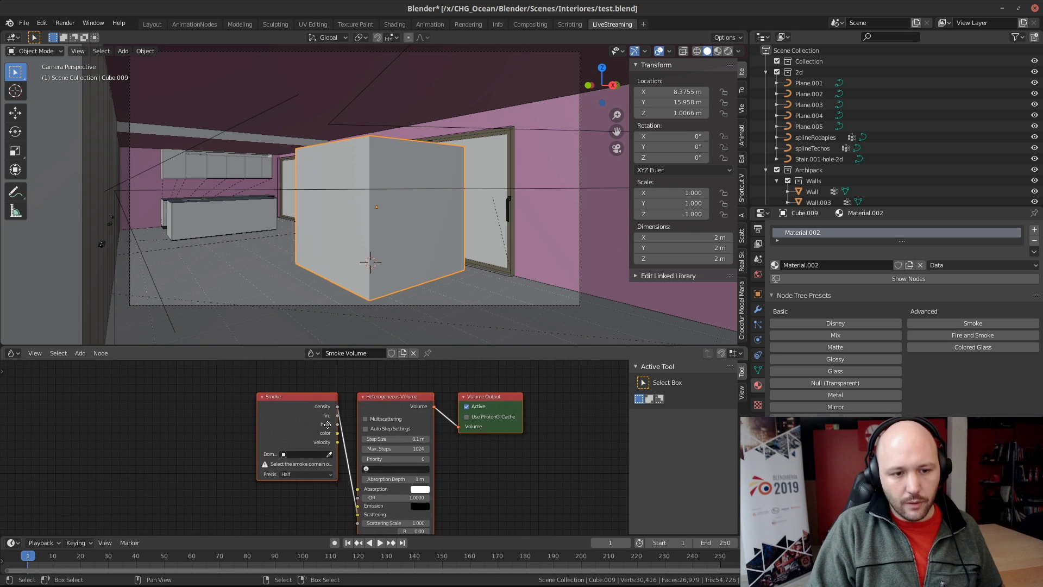
Move the Smoke node away from the Heterogeneous Volume node to make room between them
{"action": "scroll", "coordinate": [311, 428], "scroll_direction": "down", "scroll_amount": 1}
{"action": "left_click", "coordinate": [311, 429]}
{"action": "scroll", "coordinate": [310, 432], "scroll_direction": "up", "scroll_amount": 2}
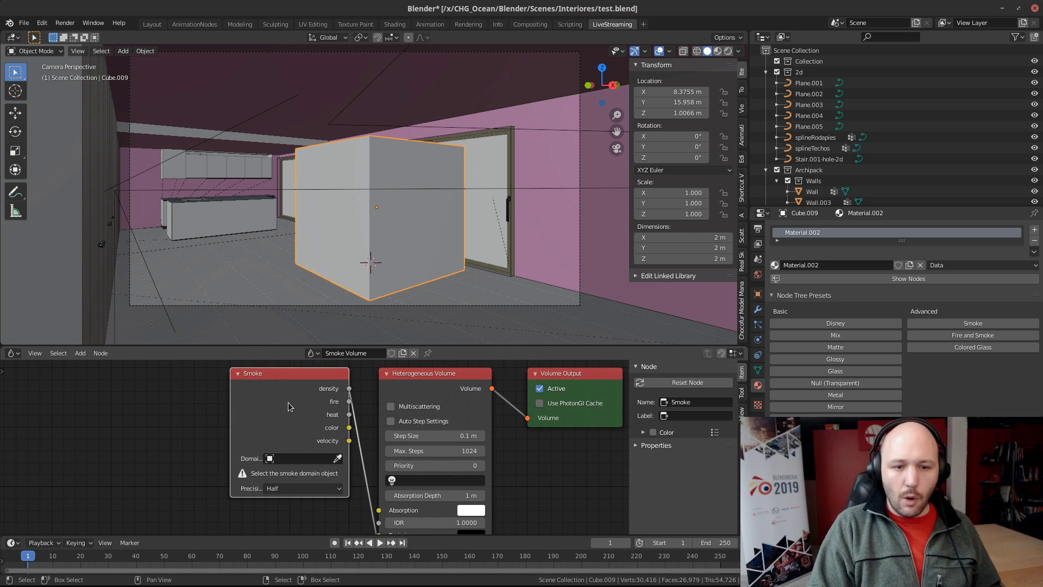
{"action": "scroll", "coordinate": [302, 414], "scroll_direction": "down", "scroll_amount": 2}
{"action": "middle_click_drag", "start_coordinate": [304, 426], "coordinate": [378, 399]}
{"action": "left_click_drag", "start_coordinate": [382, 396], "coordinate": [271, 431]}
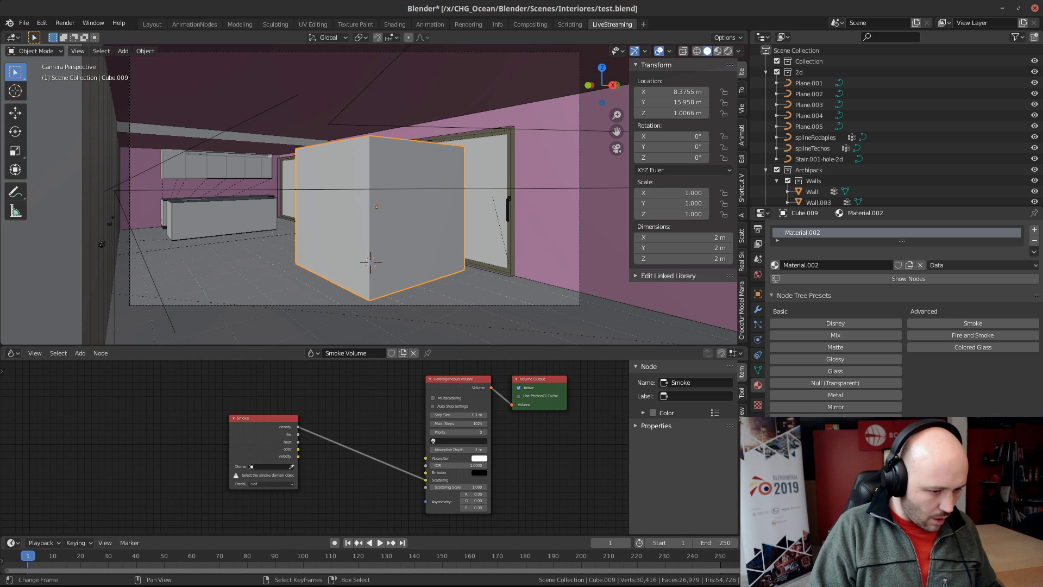
Switch to the web browser and look through JangaFX's page about free VDB animation files
{"action": "key", "text": "alt+Tab"}
{"action": "left_click_drag", "start_coordinate": [356, 17], "coordinate": [1042, 60]}
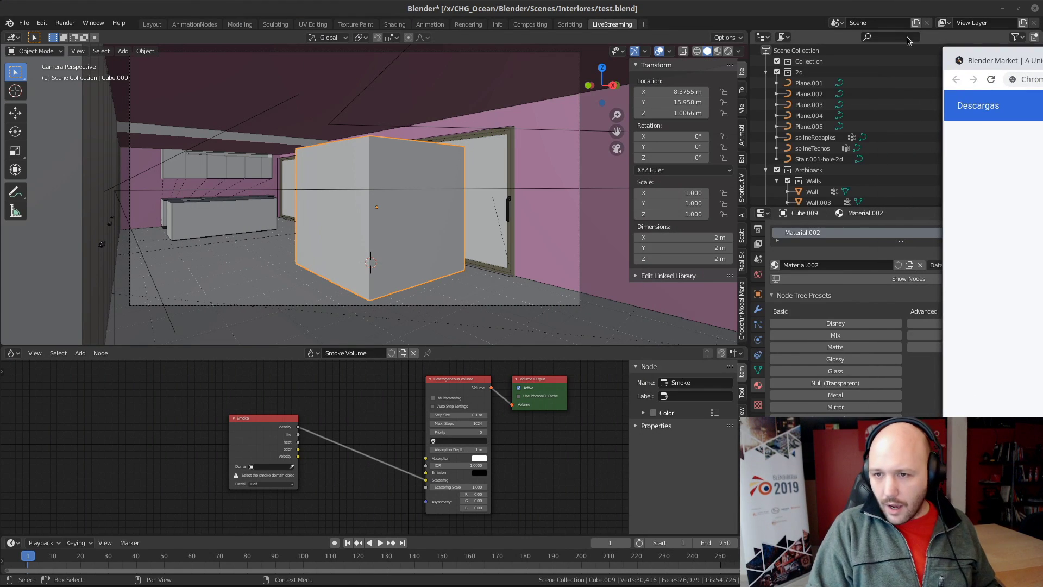
{"action": "left_click", "coordinate": [941, 50]}
{"action": "key", "text": "alt+Tab"}
{"action": "left_click_drag", "start_coordinate": [963, 66], "coordinate": [1042, 56]}
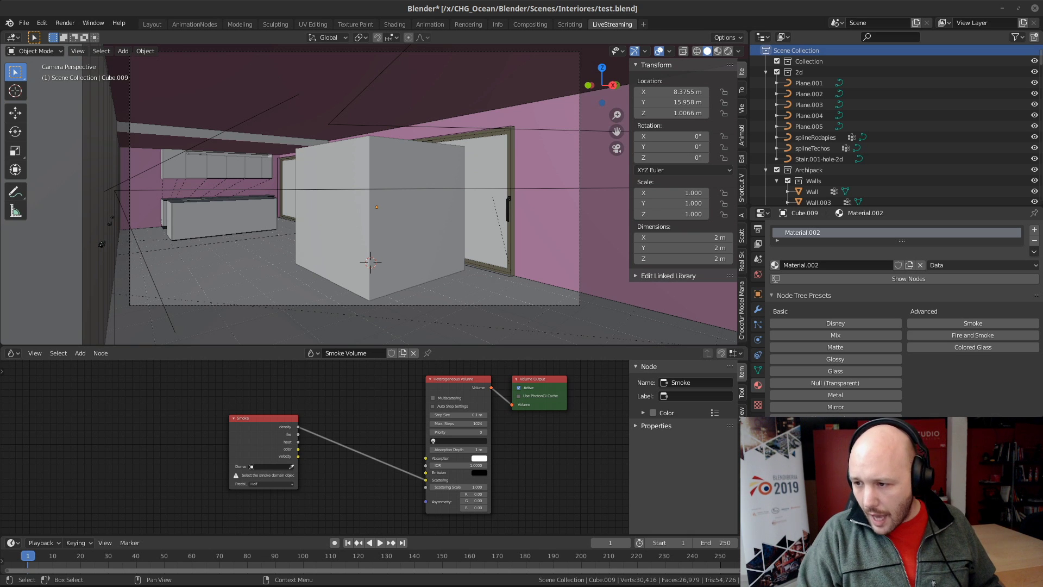
{"action": "key", "text": "alt+Tab"}
{"action": "scroll", "coordinate": [644, 373], "scroll_direction": "down", "scroll_amount": 6}
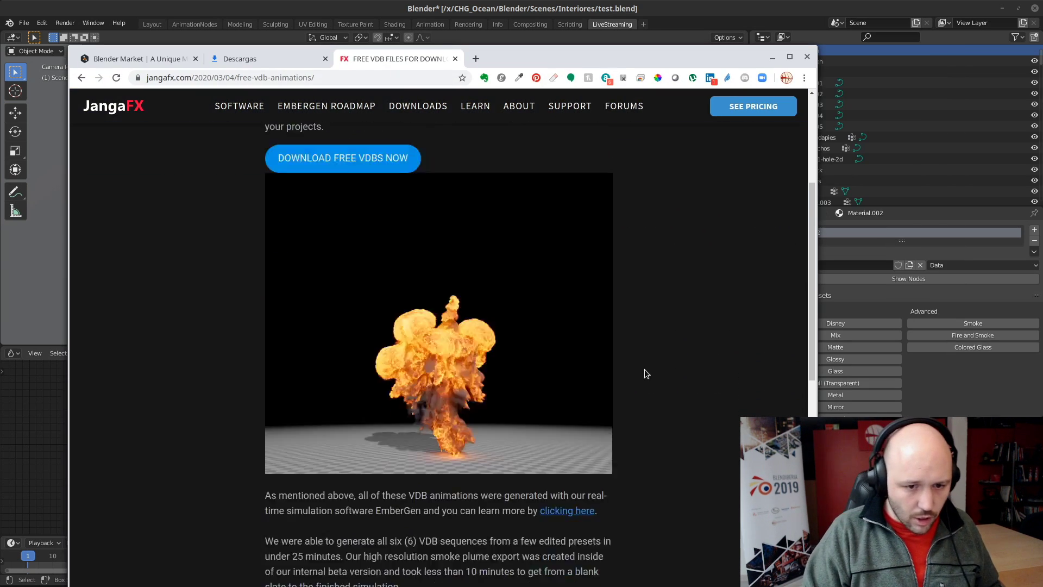
{"action": "scroll", "coordinate": [646, 408], "scroll_direction": "down", "scroll_amount": 4}
{"action": "scroll", "coordinate": [636, 498], "scroll_direction": "up", "scroll_amount": 8}
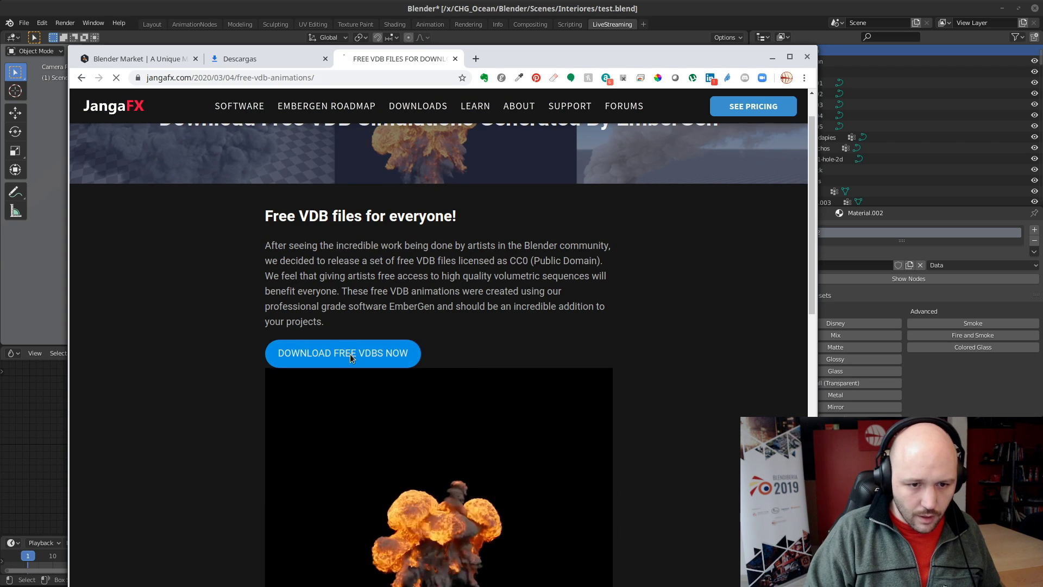
Open JangaFX's free VDB downloads, download the Dust Devil (Tornado) archive as Dust_Devil.rar, and return to Blender
{"action": "left_click", "coordinate": [343, 353]}
{"action": "scroll", "coordinate": [751, 406], "scroll_direction": "down", "scroll_amount": 7}
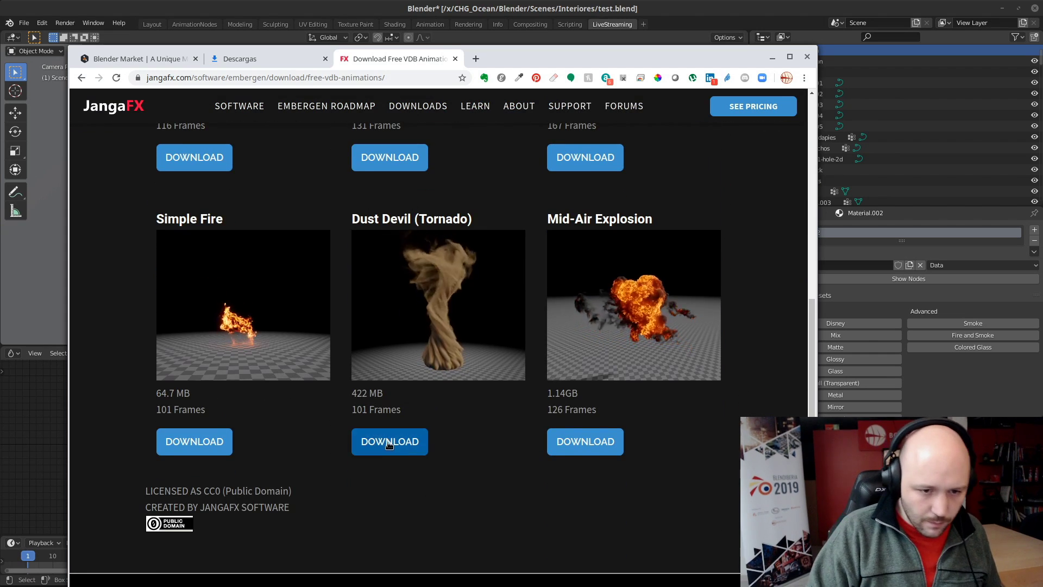
{"action": "left_click", "coordinate": [426, 451]}
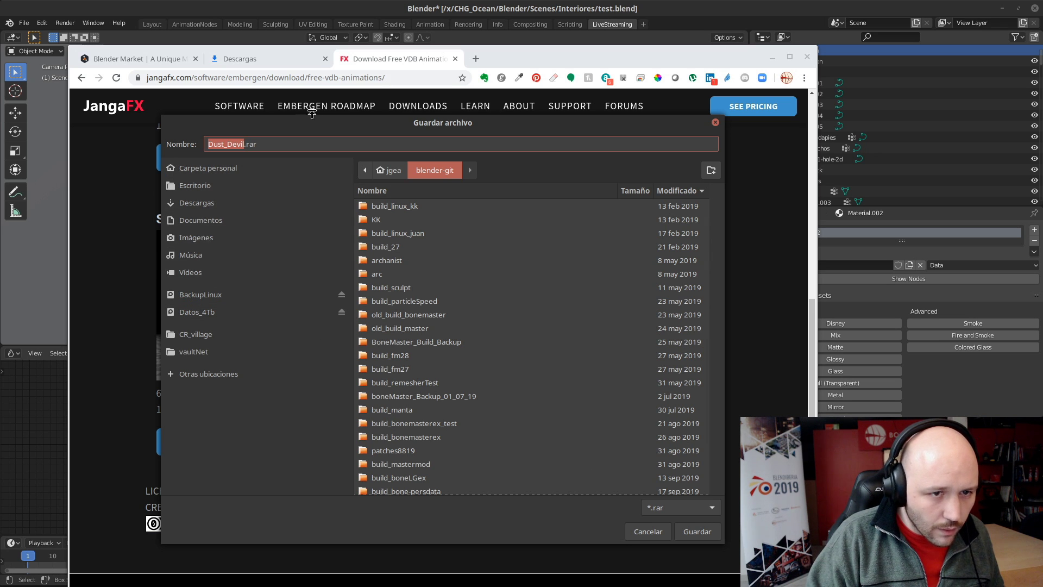
{"action": "left_click_drag", "start_coordinate": [493, 123], "coordinate": [1042, 141]}
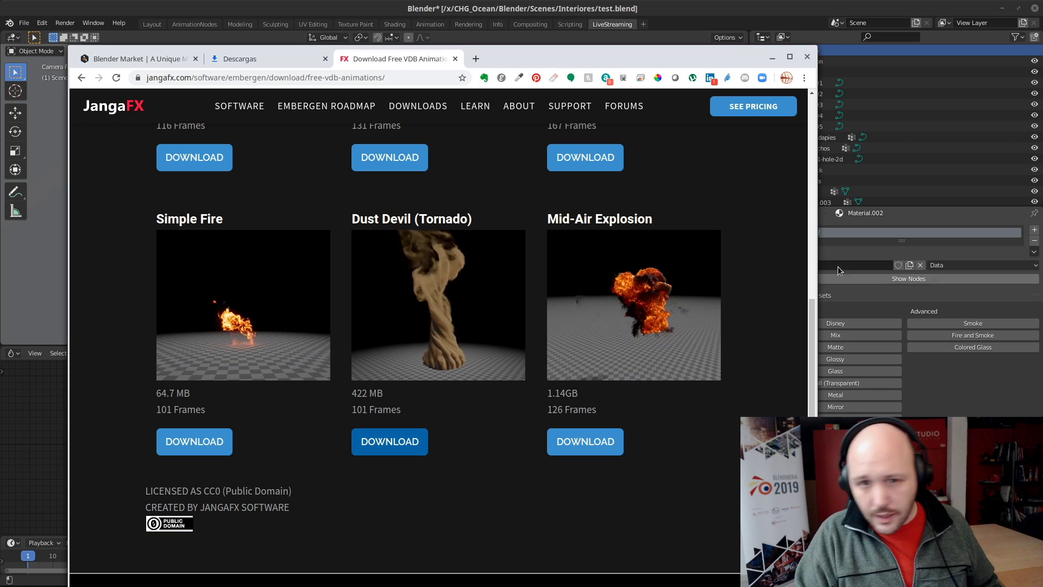
{"action": "left_click_drag", "start_coordinate": [551, 49], "coordinate": [1042, 89]}
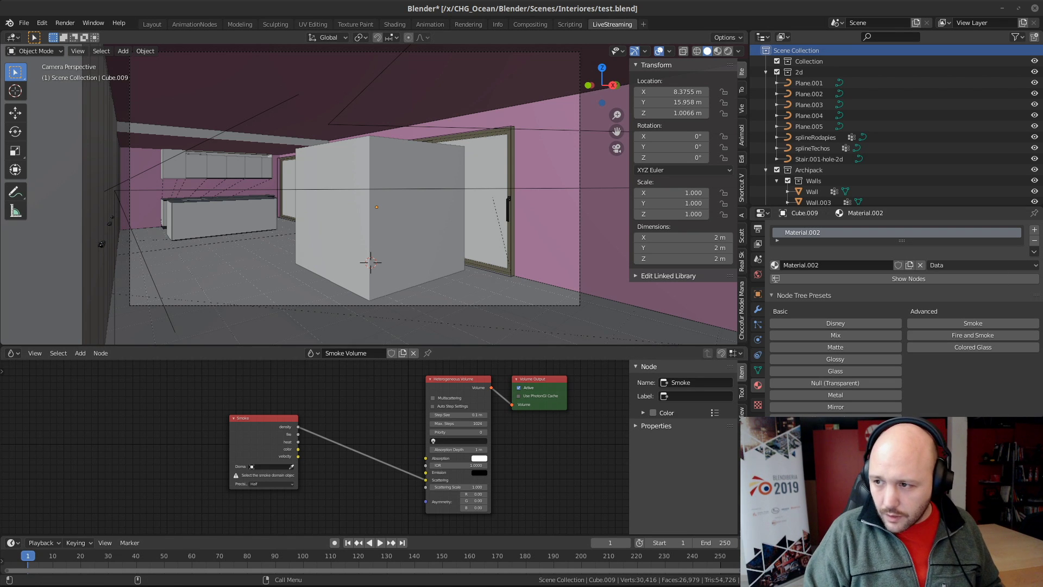
{"action": "key", "text": "alt+Tab"}
{"action": "key", "text": "alt+Tab"}
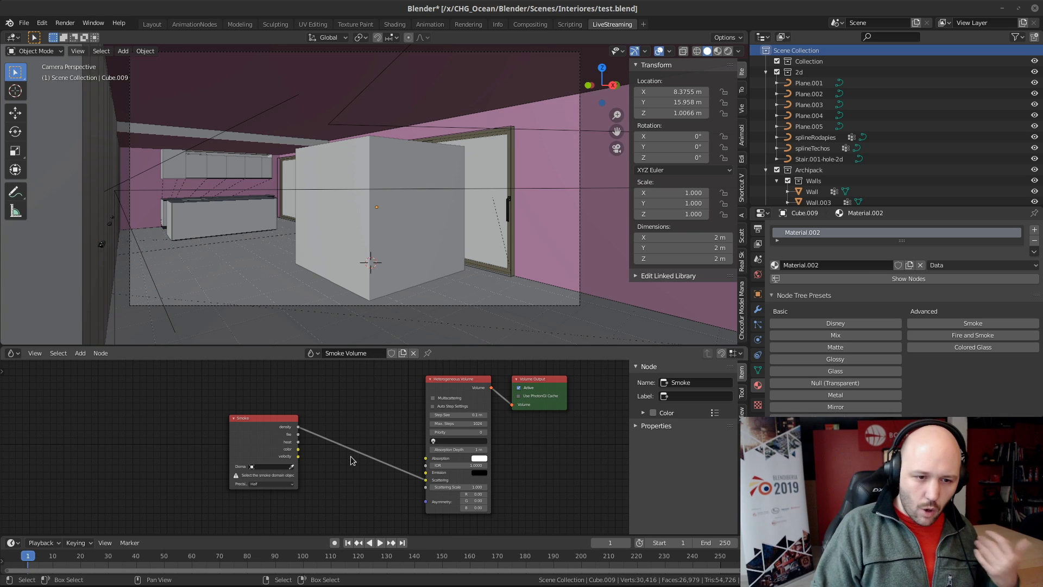
Delete the Smoke node from the Smoke Volume tree and enlarge the node editor upward
{"action": "key", "text": "x"}
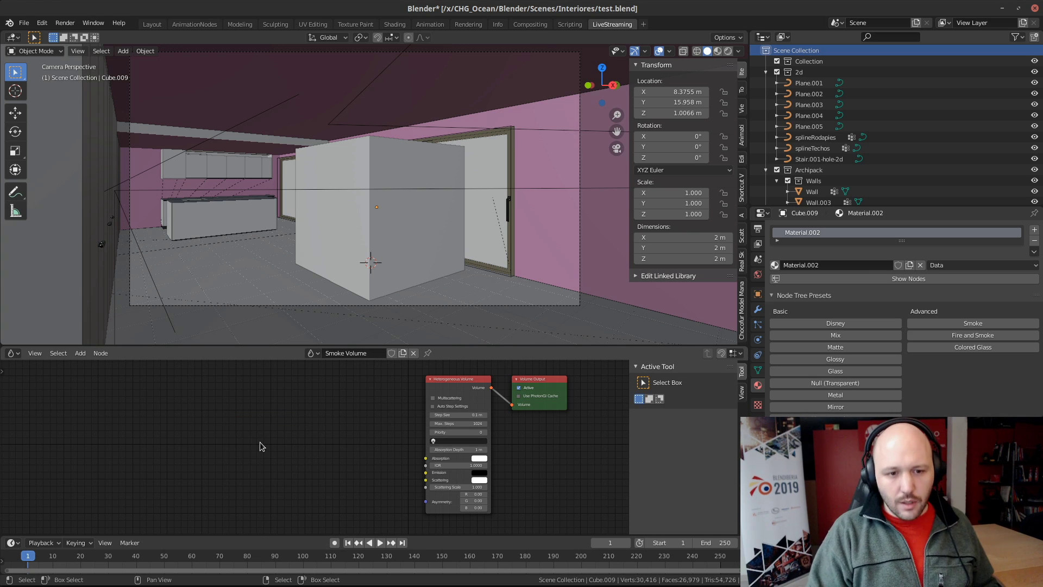
{"action": "left_click_drag", "start_coordinate": [415, 346], "coordinate": [416, 303]}
{"action": "middle_click_drag", "start_coordinate": [385, 150], "coordinate": [377, 136], "text": "shift"}
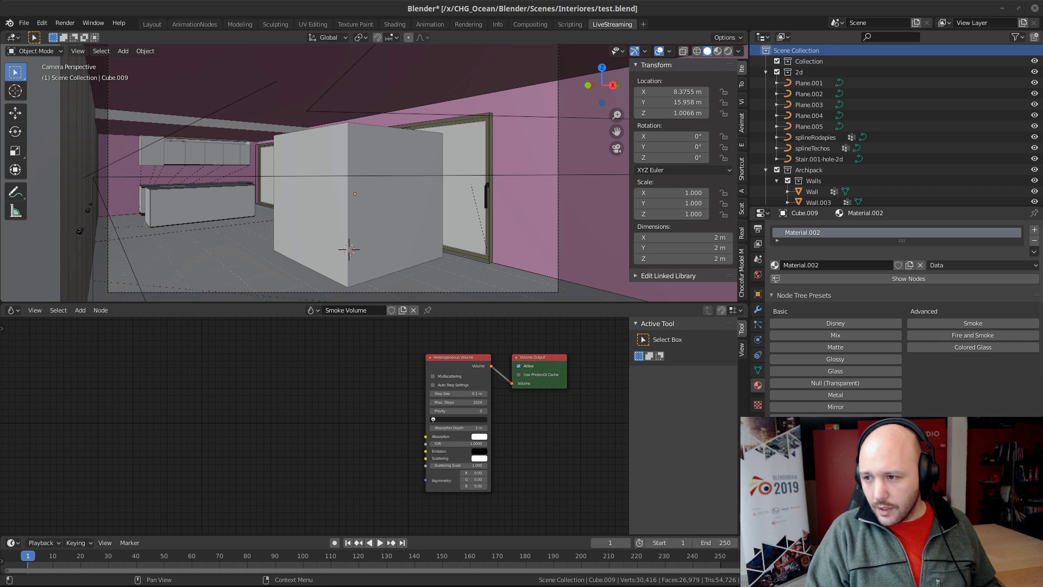
Switch to the file manager and extract Dust_Devil.rar in place in the ENG_Live19 folder
{"action": "left_click_drag", "start_coordinate": [1042, 213], "coordinate": [682, 208]}
{"action": "right_click", "coordinate": [477, 261]}
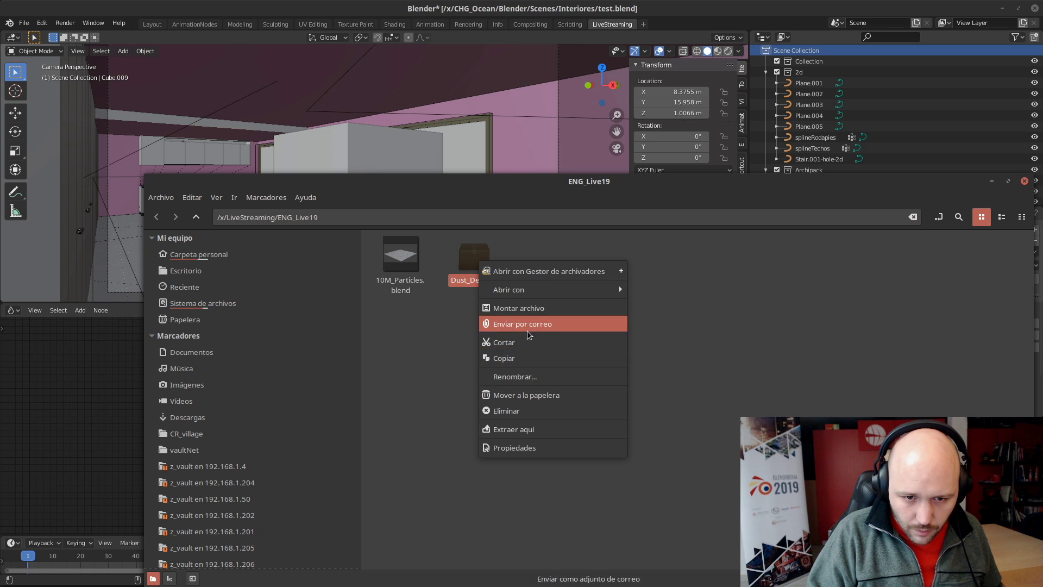
{"action": "left_click", "coordinate": [552, 429]}
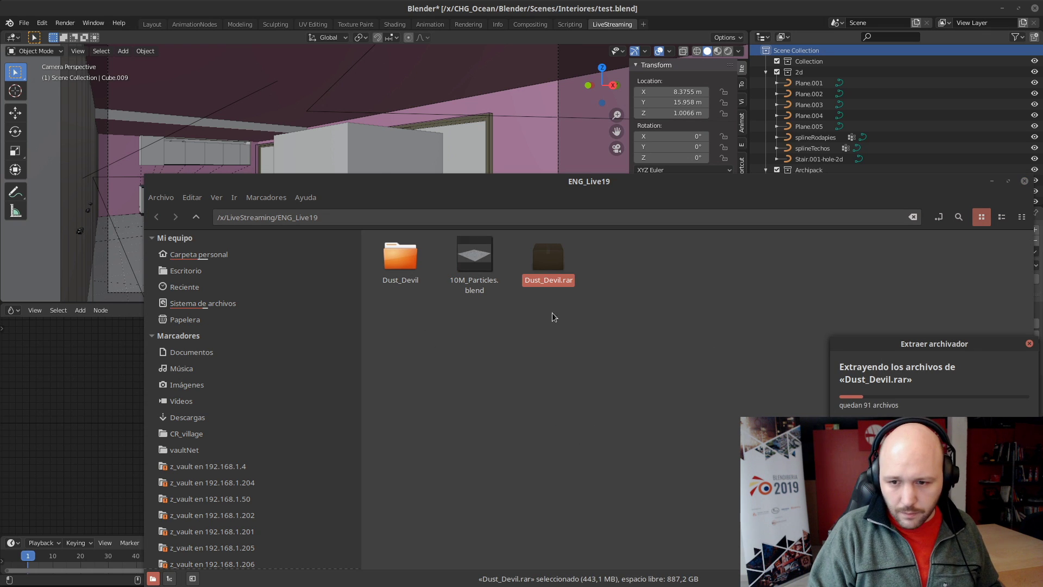
Open the nested Dust_Devil folder containing the VDB files and copy its folder path
{"action": "double_click", "coordinate": [402, 264]}
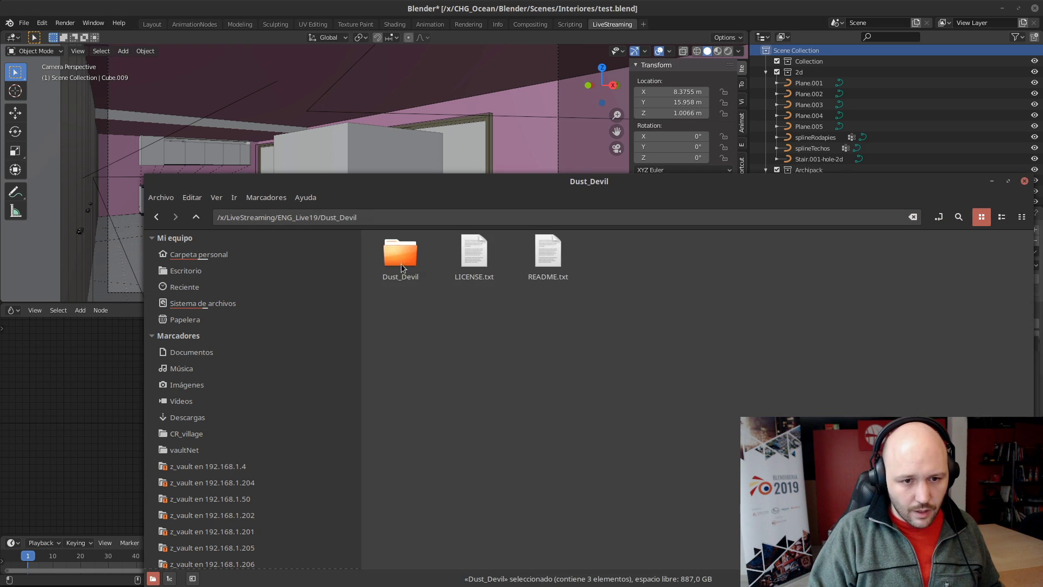
{"action": "double_click", "coordinate": [397, 264]}
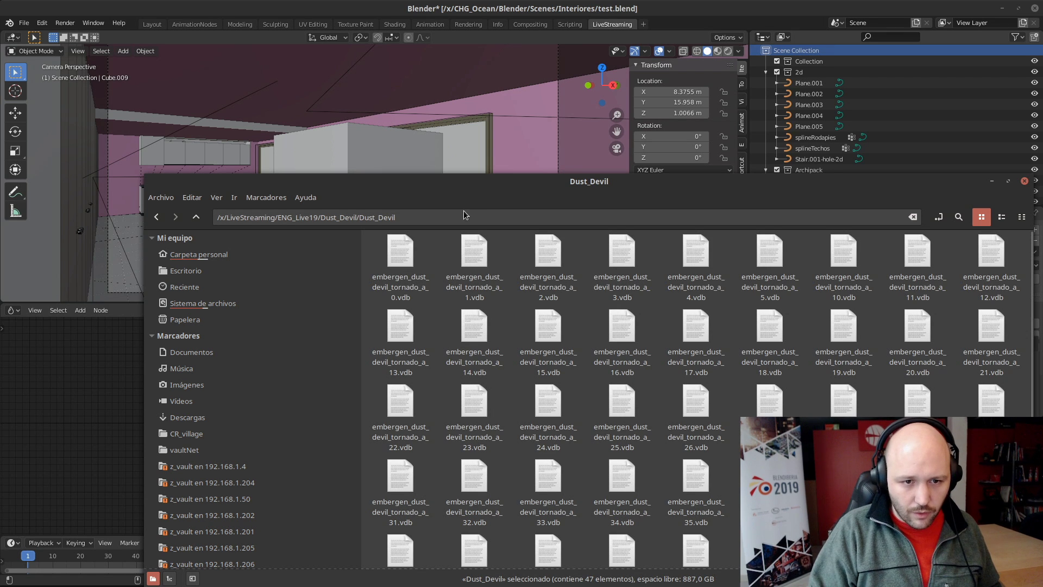
{"action": "left_click_drag", "start_coordinate": [468, 215], "coordinate": [368, 194]}
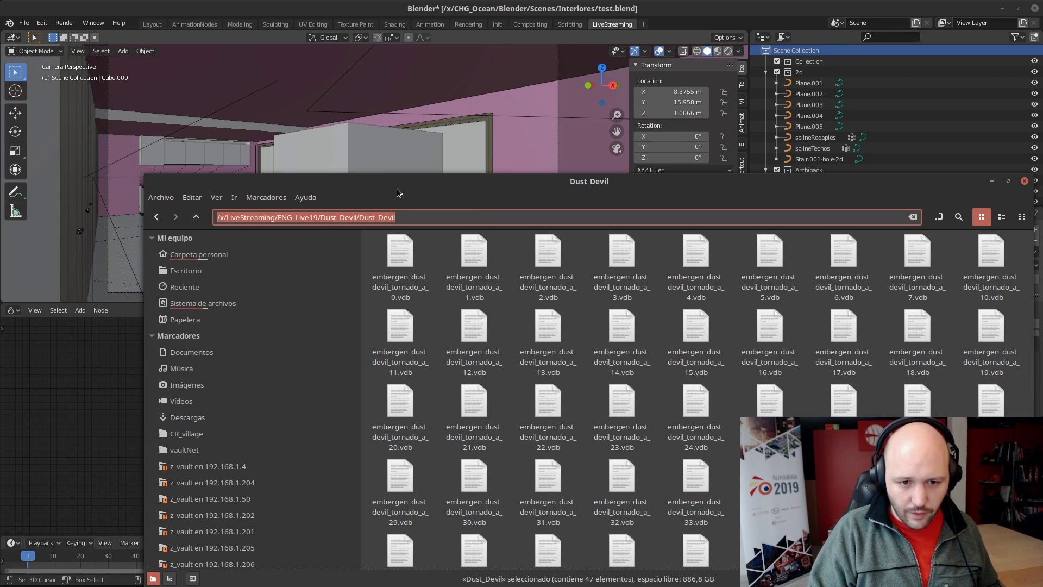
{"action": "left_click", "coordinate": [531, 317]}
{"action": "left_click_drag", "start_coordinate": [501, 191], "coordinate": [1042, 308]}
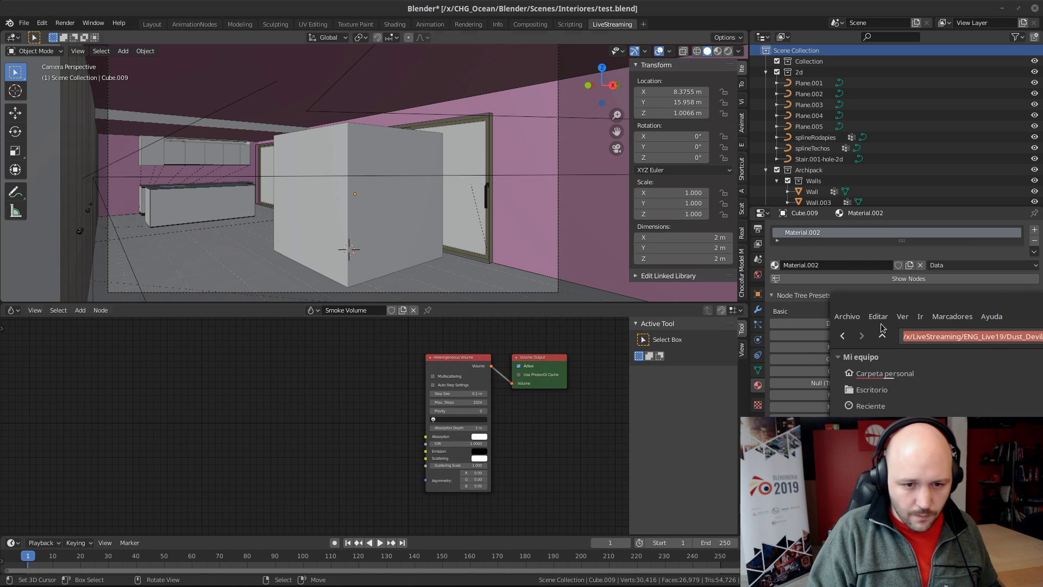
Add an OpenVDB File node to the Smoke Volume tree, beside the Heterogeneous Volume node
{"action": "left_click", "coordinate": [211, 440]}
{"action": "key", "text": "shift+a"}
{"action": "left_click", "coordinate": [245, 380]}
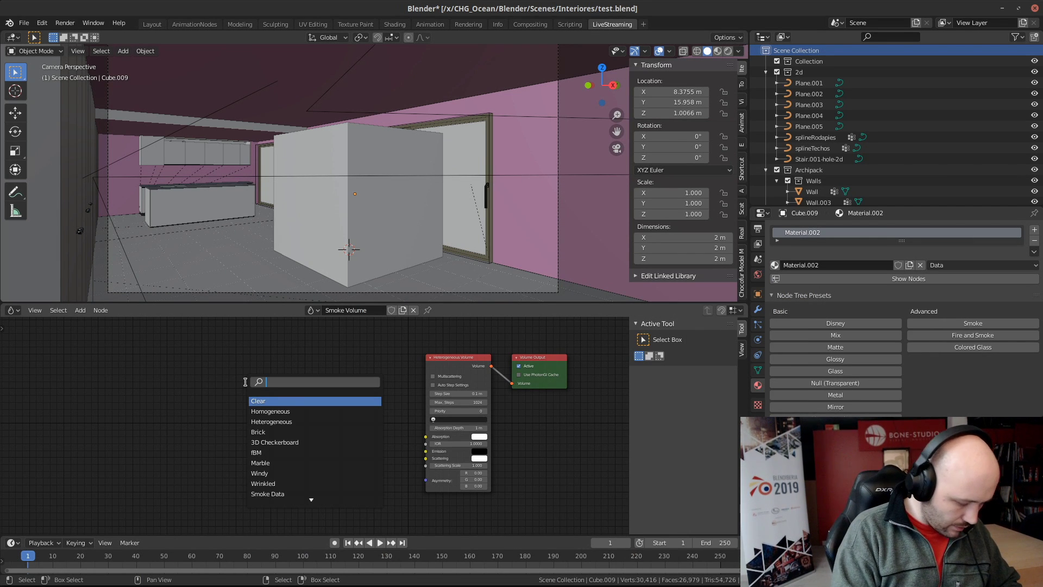
{"action": "type", "text": "vdb"}
{"action": "key", "text": "Return"}
{"action": "left_click", "coordinate": [245, 382]}
{"action": "scroll", "coordinate": [257, 407], "scroll_direction": "up", "scroll_amount": 2}
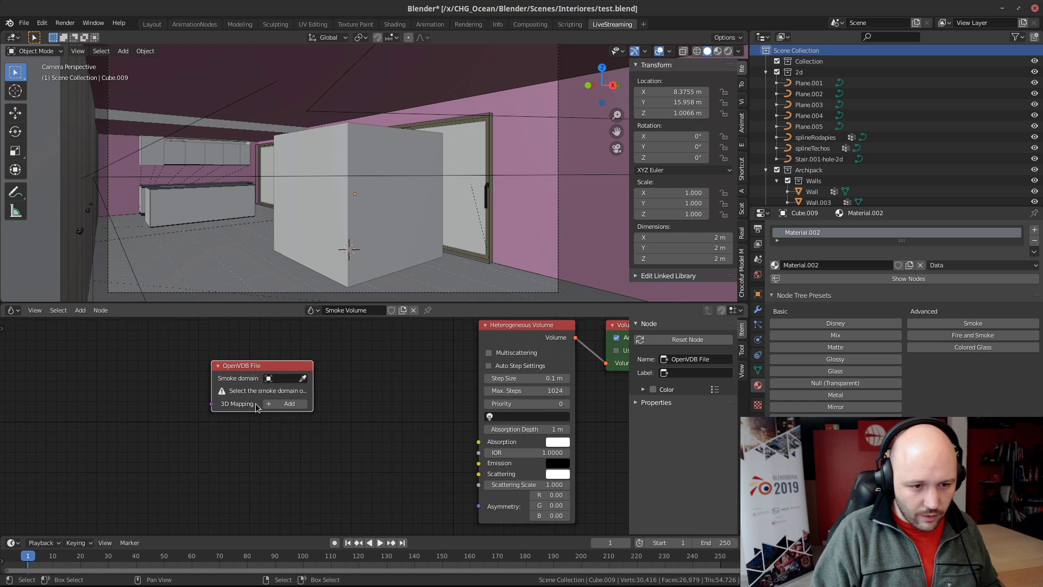
Set the cube Cube.009 as the OpenVDB File node's smoke domain and widen the node
{"action": "left_click", "coordinate": [304, 379]}
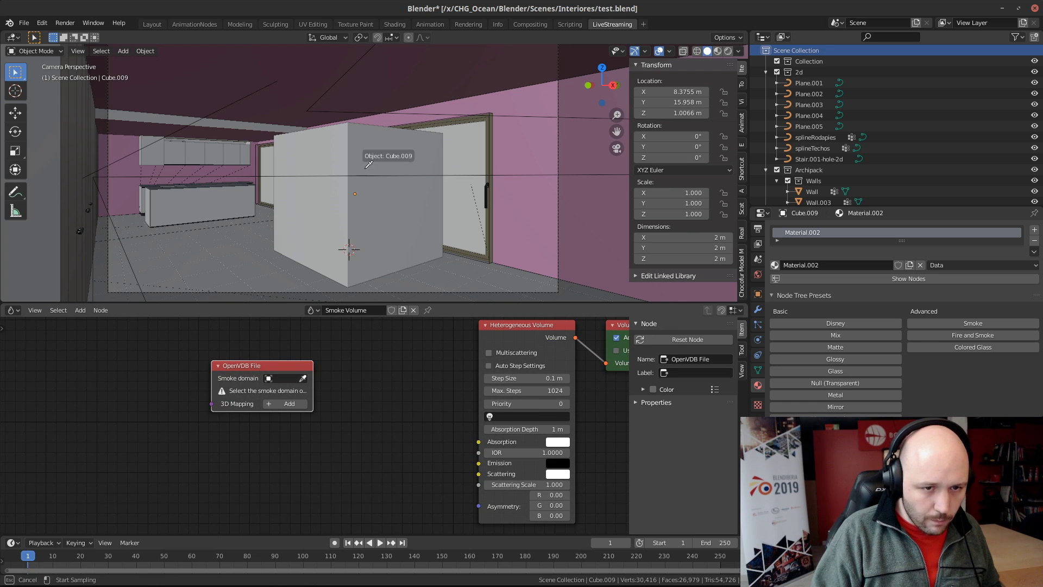
{"action": "left_click", "coordinate": [381, 145]}
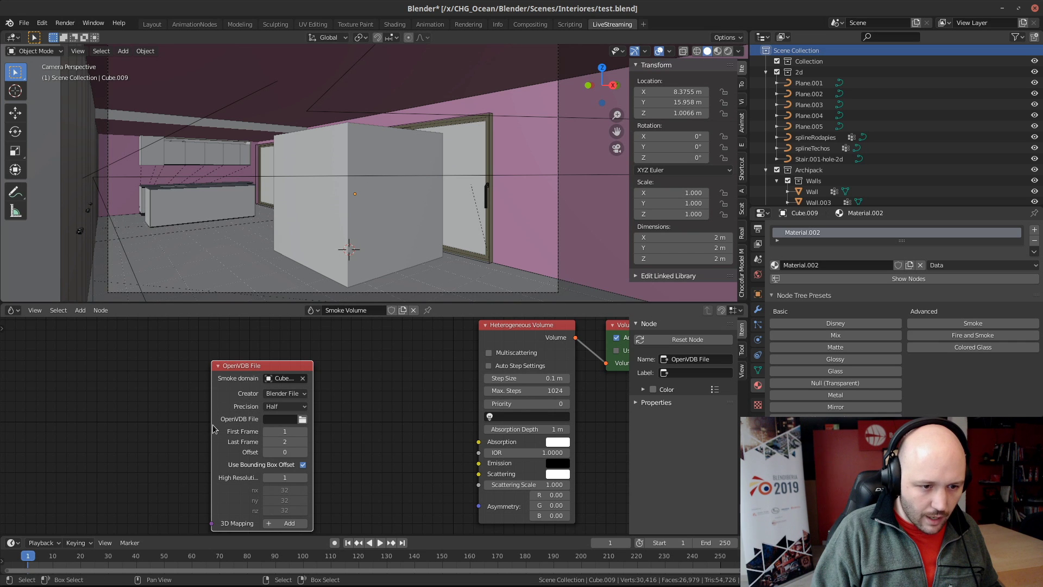
{"action": "left_click_drag", "start_coordinate": [214, 429], "coordinate": [174, 429]}
Load embergen_dust_devil_tornado_a_0.vdb from /x/LiveStreaming/ENG_Live19/Dust_Devil/Dust_Devil/ into the OpenVDB File node
{"action": "left_click", "coordinate": [302, 419]}
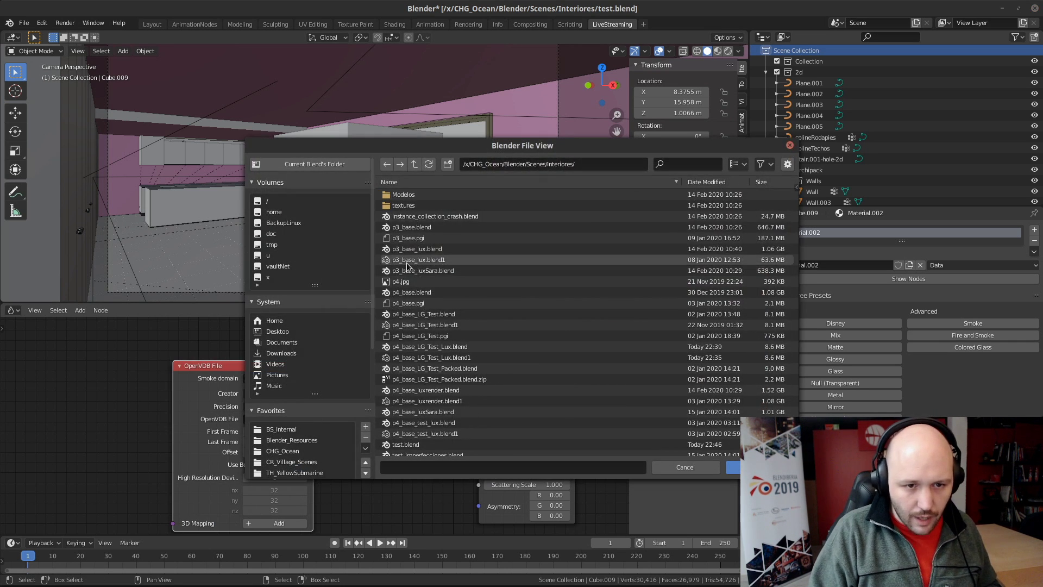
{"action": "left_click", "coordinate": [607, 165]}
{"action": "type", "text": "/x/LiveStreaming/ENG_Live19/Dust_Devil/Dust_Devil/"}
{"action": "key", "text": "Return"}
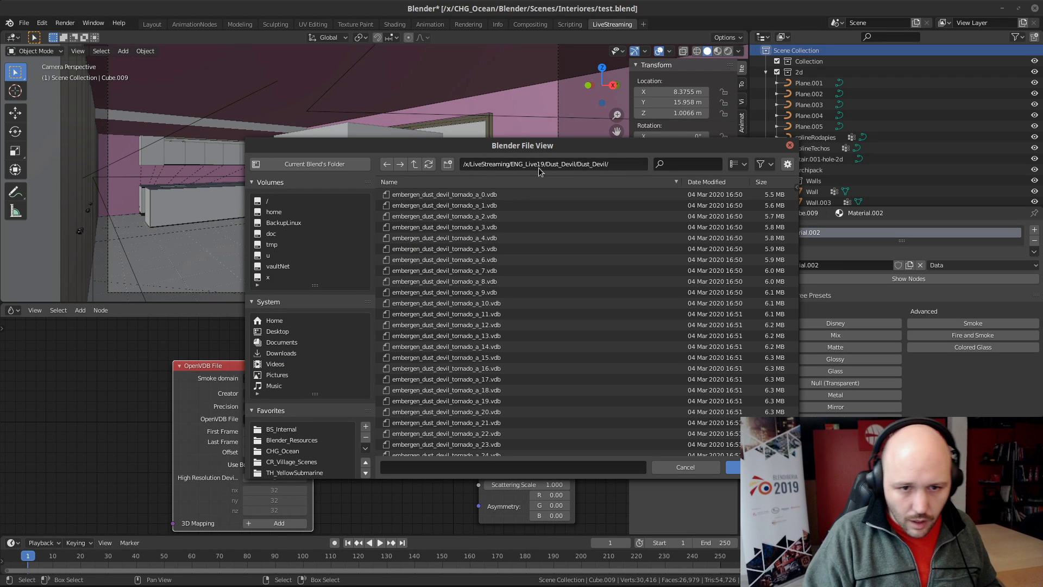
{"action": "left_click", "coordinate": [445, 195]}
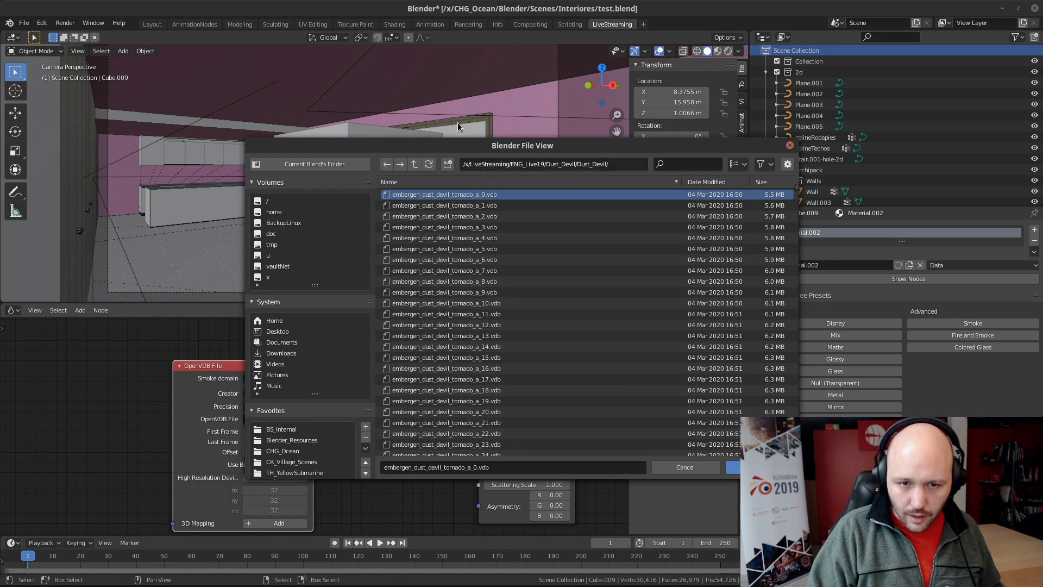
{"action": "left_click", "coordinate": [732, 467]}
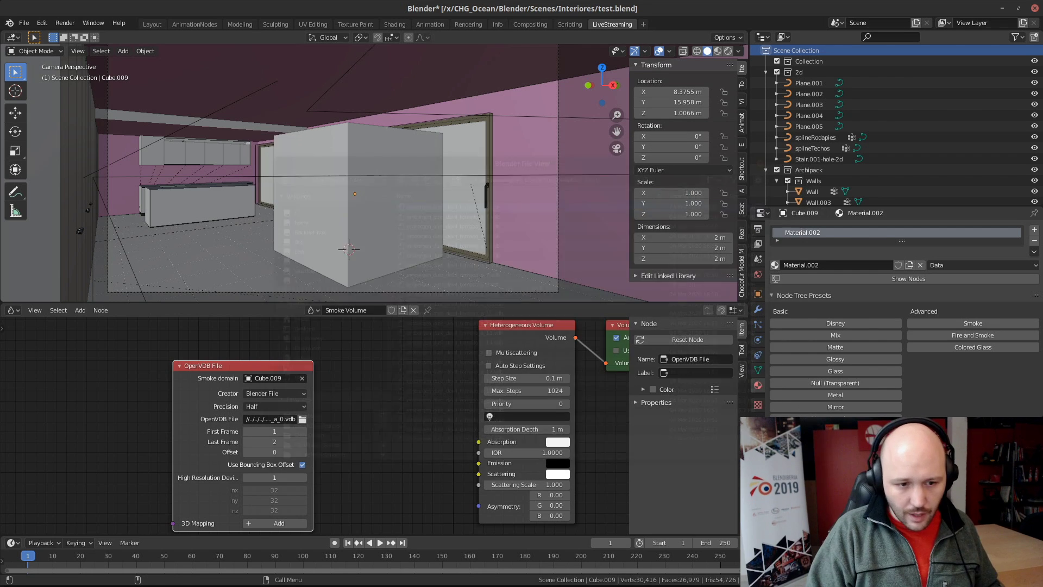
Widen the OpenVDB File node further and reload embergen_dust_devil_tornado_a_0.vdb with Relative Path disabled
{"action": "scroll", "coordinate": [212, 399], "scroll_direction": "up", "scroll_amount": 3}
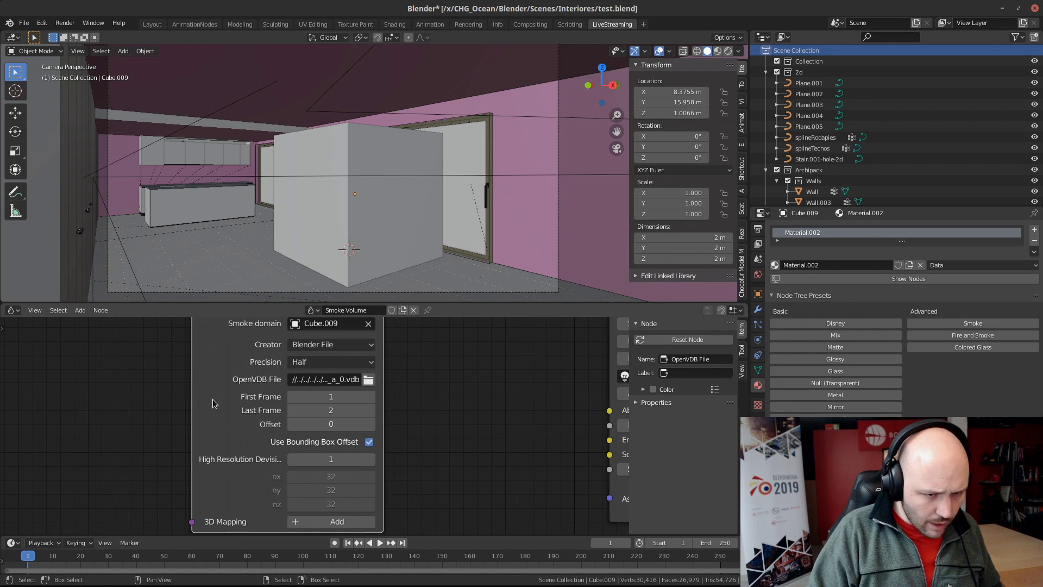
{"action": "left_click_drag", "start_coordinate": [194, 399], "coordinate": [2, 400]}
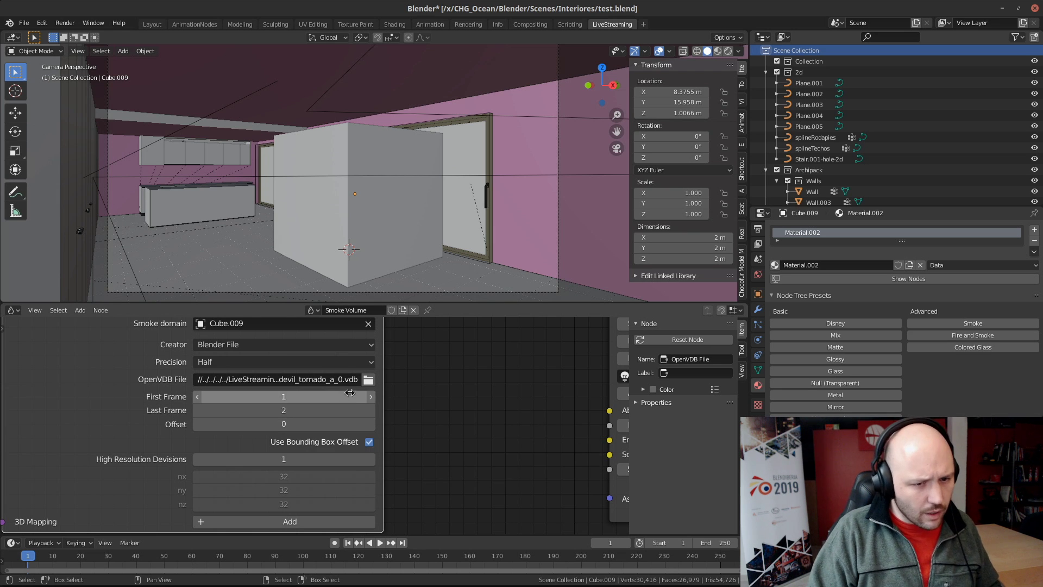
{"action": "left_click", "coordinate": [368, 379]}
{"action": "left_click", "coordinate": [788, 163]}
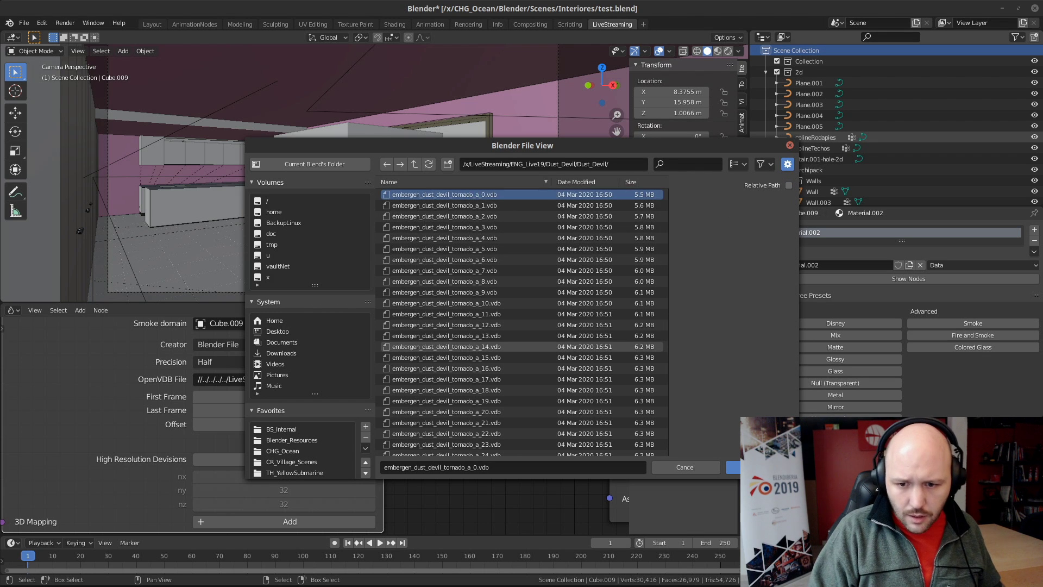
{"action": "double_click", "coordinate": [429, 194]}
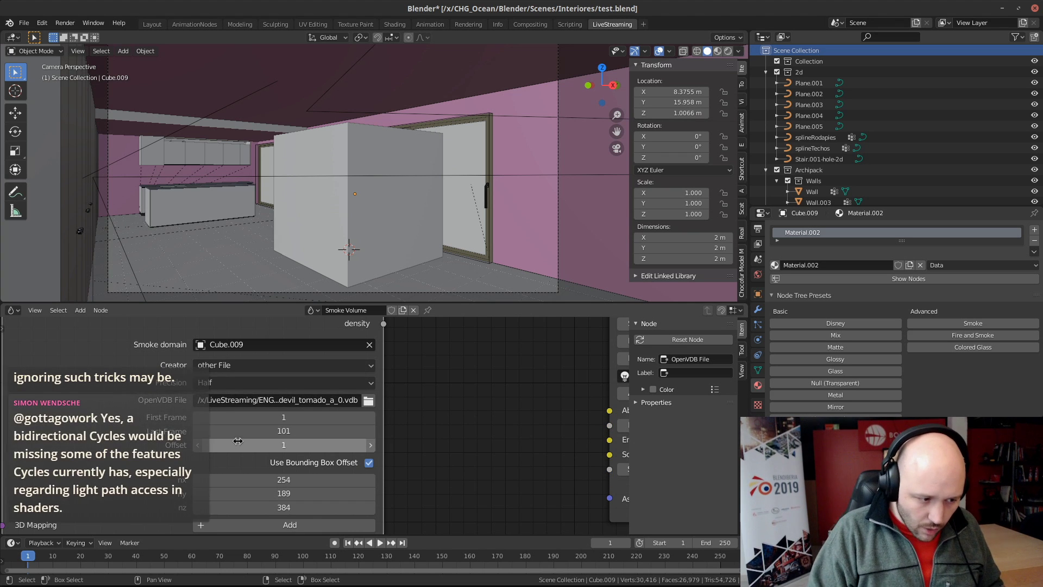
Connect the OpenVDB File node's density output to the volume's Scattering input and preview a render region around the cube and glass door
{"action": "middle_click_drag", "start_coordinate": [238, 442], "coordinate": [321, 428]}
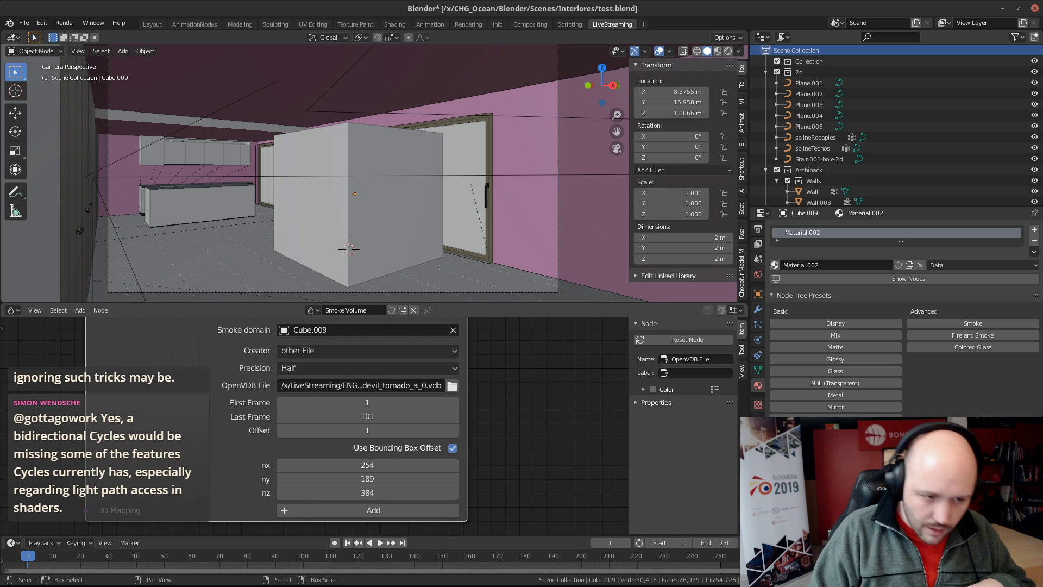
{"action": "middle_click_drag", "start_coordinate": [427, 359], "coordinate": [256, 389]}
{"action": "scroll", "coordinate": [243, 436], "scroll_direction": "down", "scroll_amount": 4}
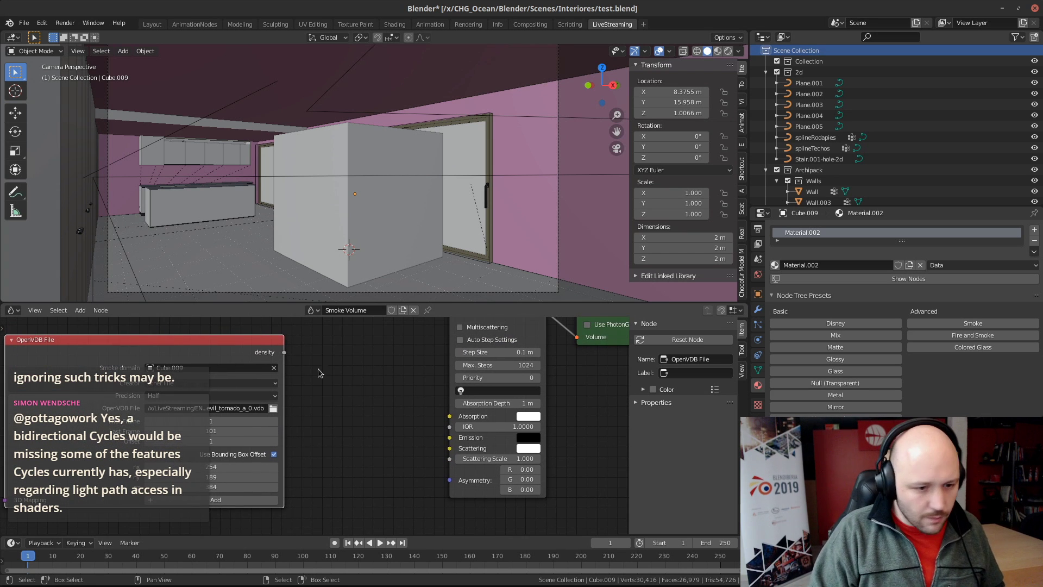
{"action": "left_click_drag", "start_coordinate": [283, 352], "coordinate": [449, 448]}
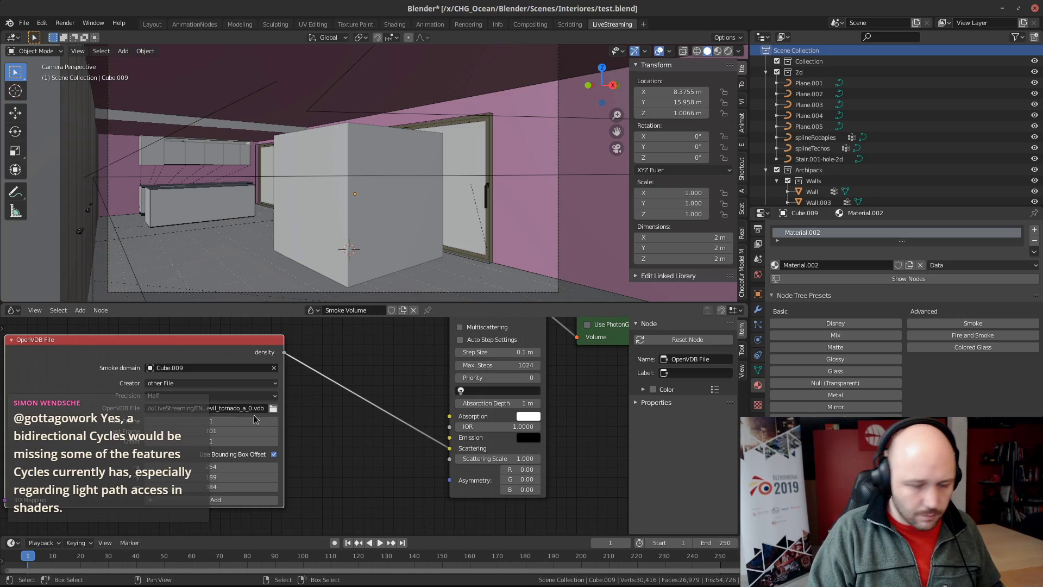
{"action": "left_click", "coordinate": [727, 50]}
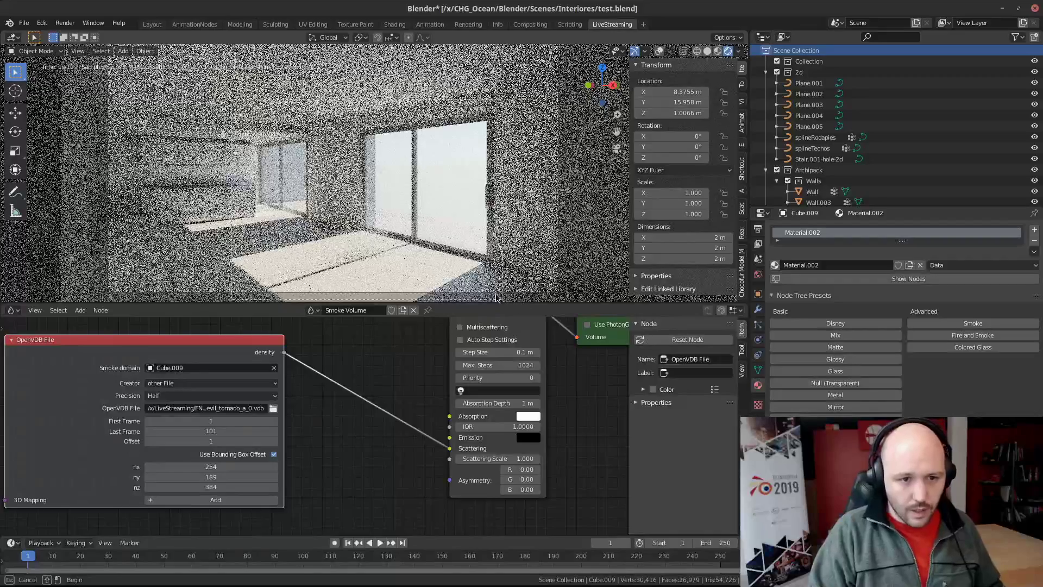
{"action": "left_click_drag", "start_coordinate": [232, 100], "coordinate": [497, 294]}
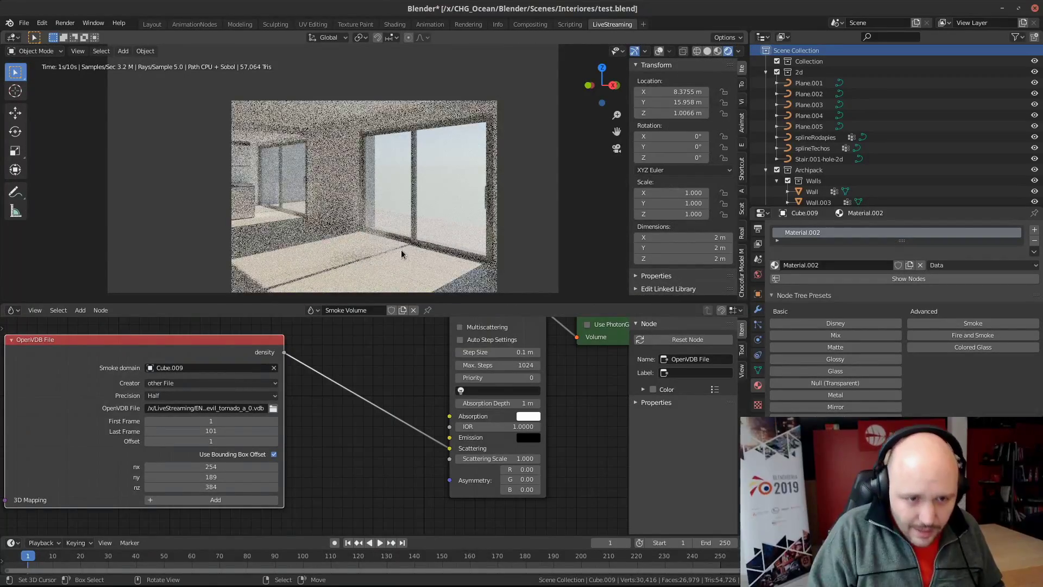
Insert a Remap node on the link between the OpenVDB density output and the volume's Scattering input
{"action": "middle_click_drag", "start_coordinate": [344, 391], "coordinate": [456, 412]}
{"action": "middle_click_drag", "start_coordinate": [283, 339], "coordinate": [106, 339]}
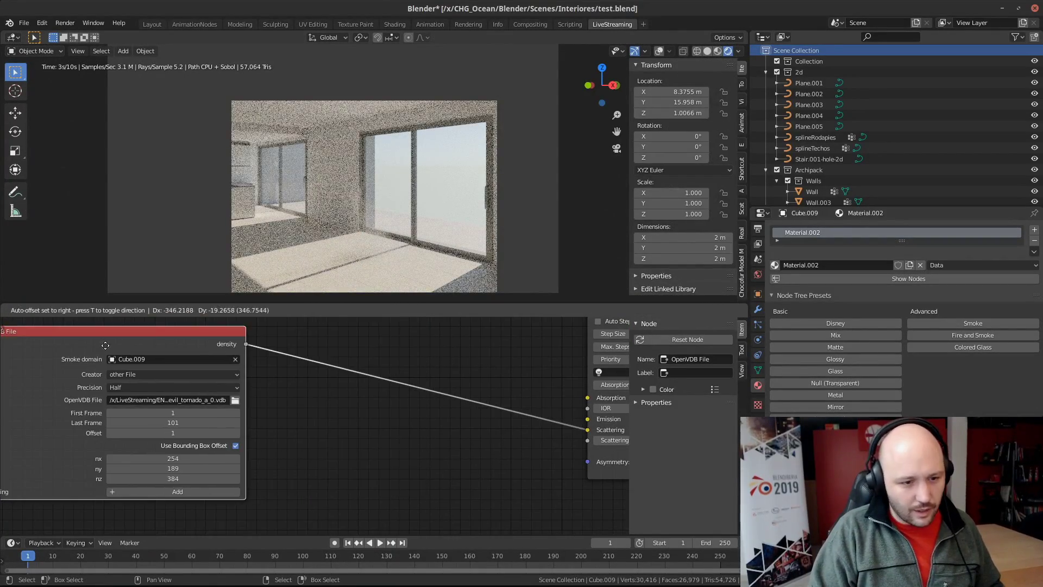
{"action": "middle_click_drag", "start_coordinate": [547, 470], "coordinate": [418, 470]}
{"action": "key", "text": "shift+a"}
{"action": "left_click", "coordinate": [219, 403]}
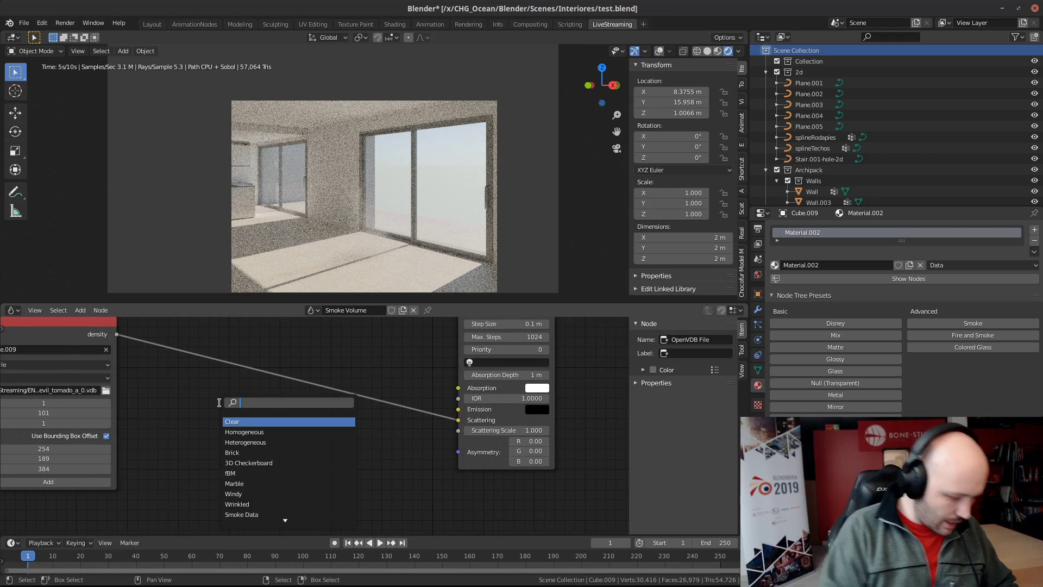
{"action": "type", "text": "map"}
{"action": "key", "text": "Return"}
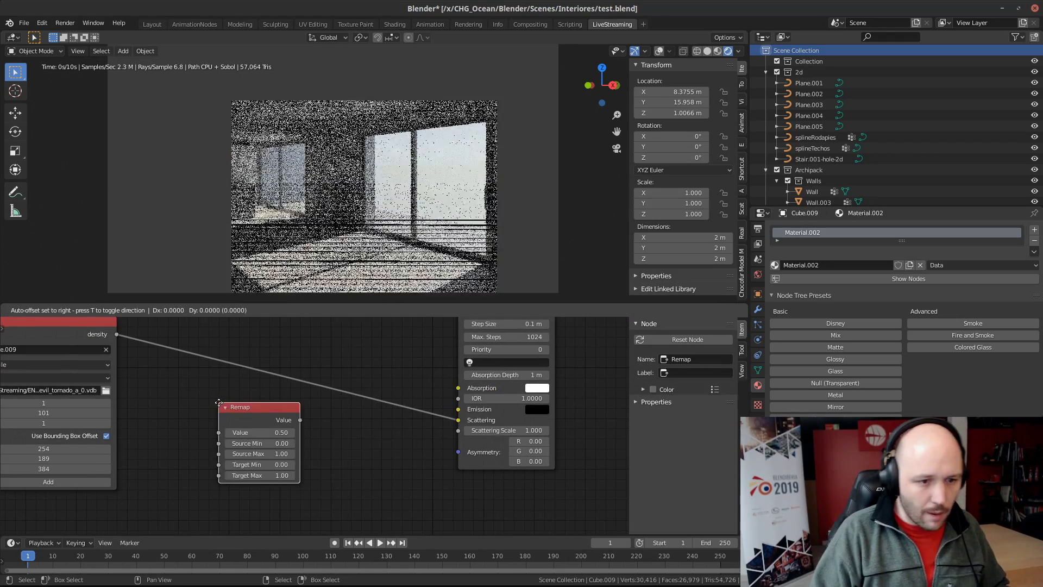
{"action": "left_click", "coordinate": [263, 370]}
Set the Remap node's Target Max to 100
{"action": "double_click", "coordinate": [267, 420]}
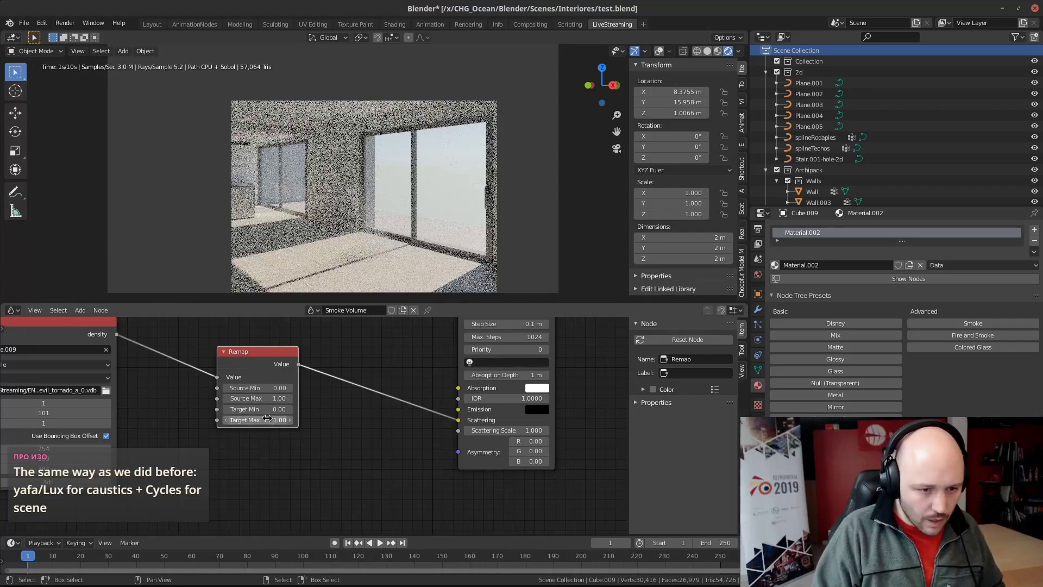
{"action": "type", "text": "100"}
{"action": "key", "text": "Return"}
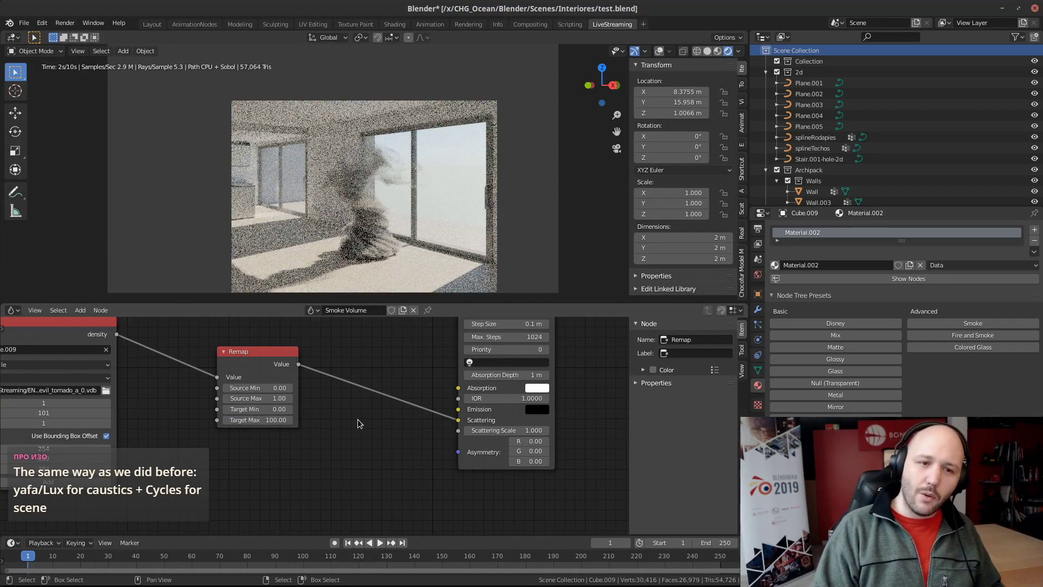
Move the animation through frames 20, 49 and 75 to frame 105, previewing the smoke at each
{"action": "left_click", "coordinate": [80, 556]}
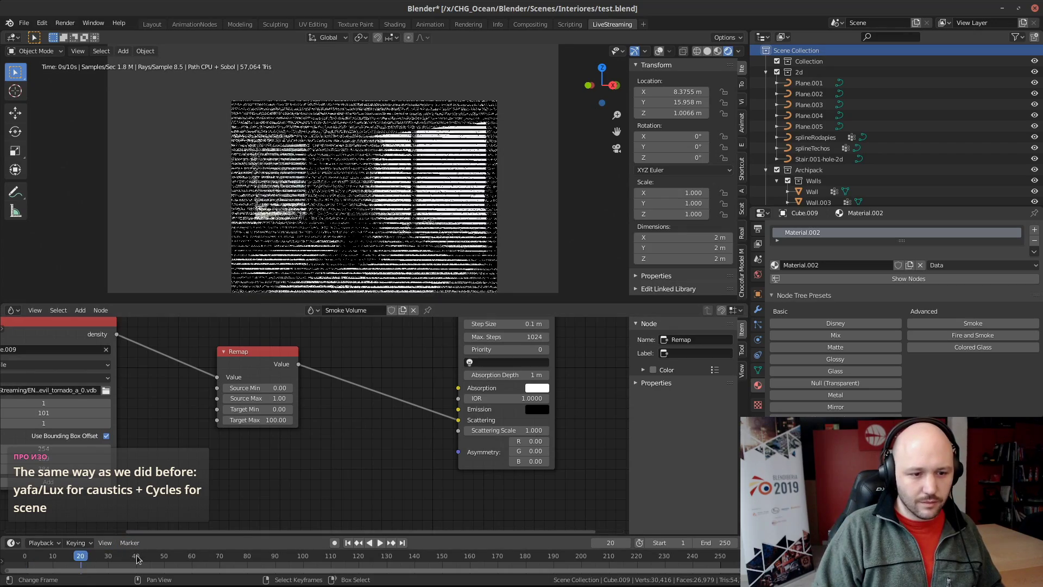
{"action": "left_click", "coordinate": [160, 556]}
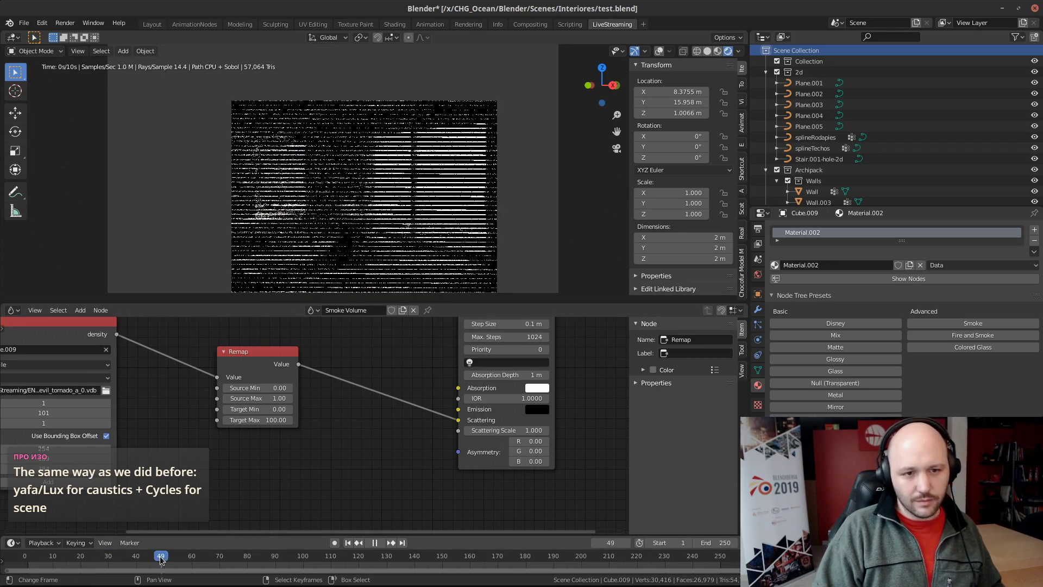
{"action": "left_click", "coordinate": [233, 558]}
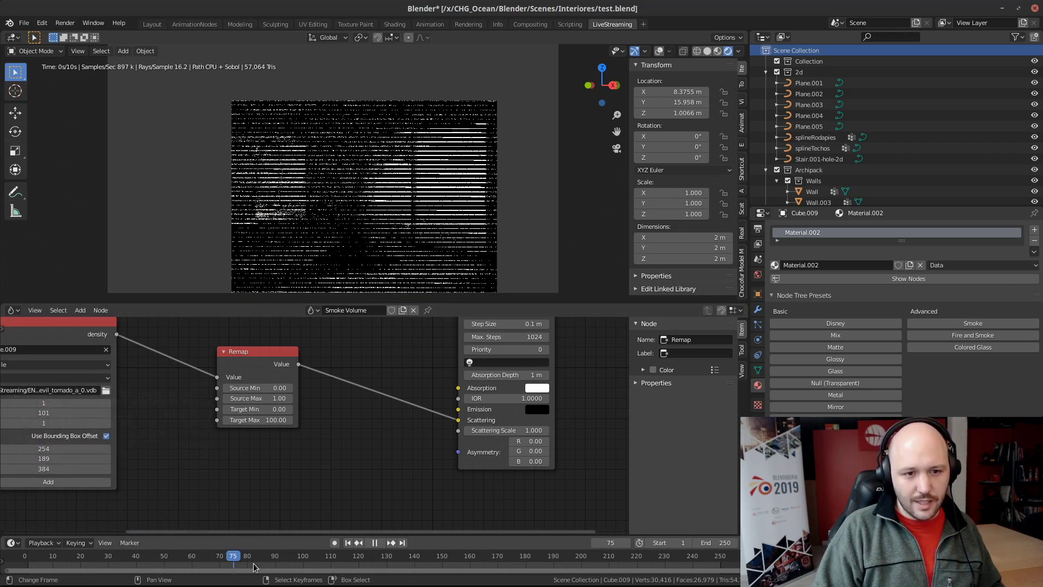
{"action": "left_click", "coordinate": [317, 558]}
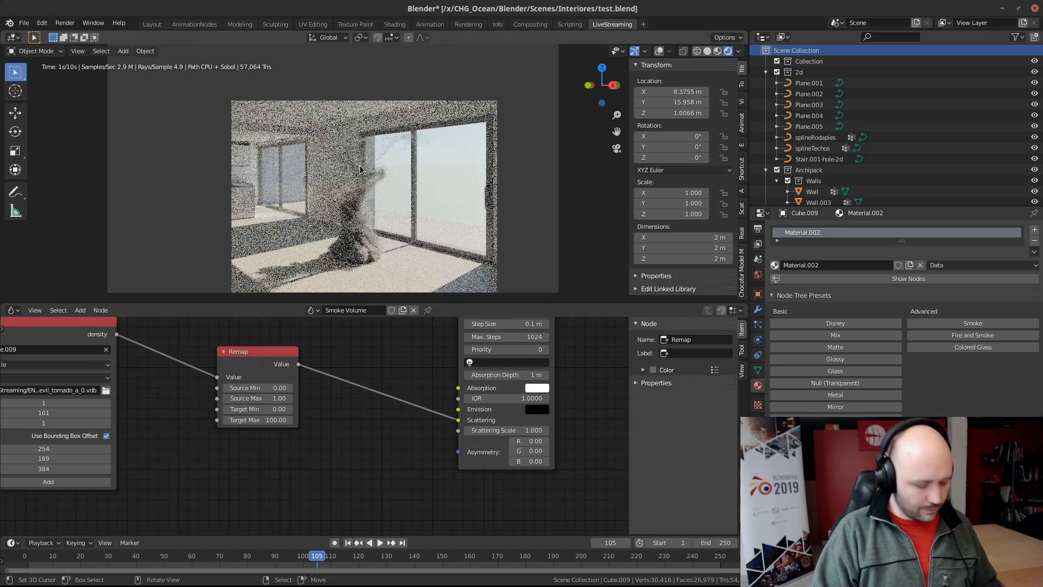
Preview the dust devil in a tighter render region, clear the region and return to solid shading
{"action": "key", "text": "ctrl+b"}
{"action": "left_click_drag", "start_coordinate": [298, 111], "coordinate": [429, 311]}
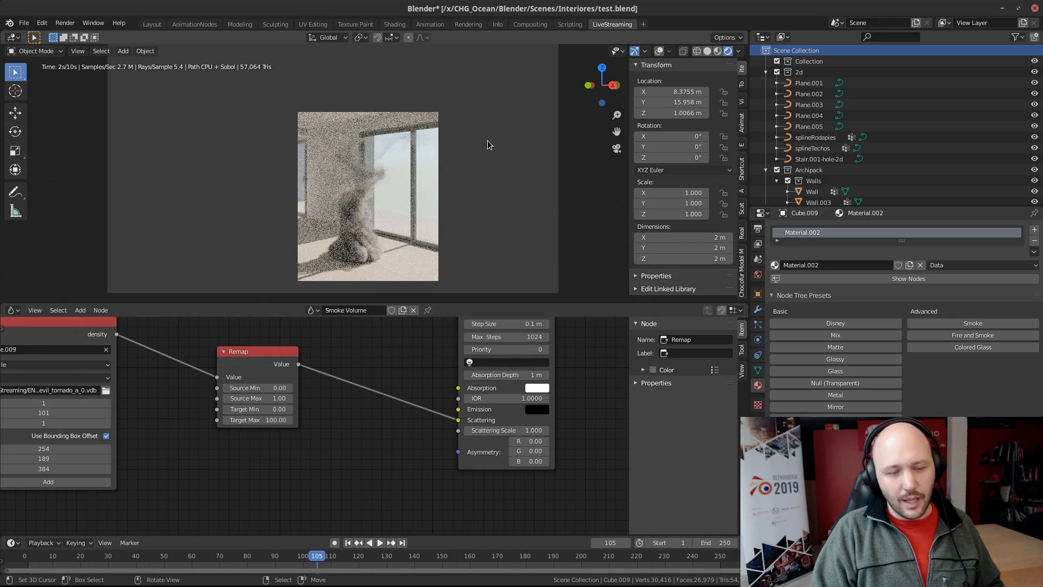
{"action": "key", "text": "ctrl+alt+b"}
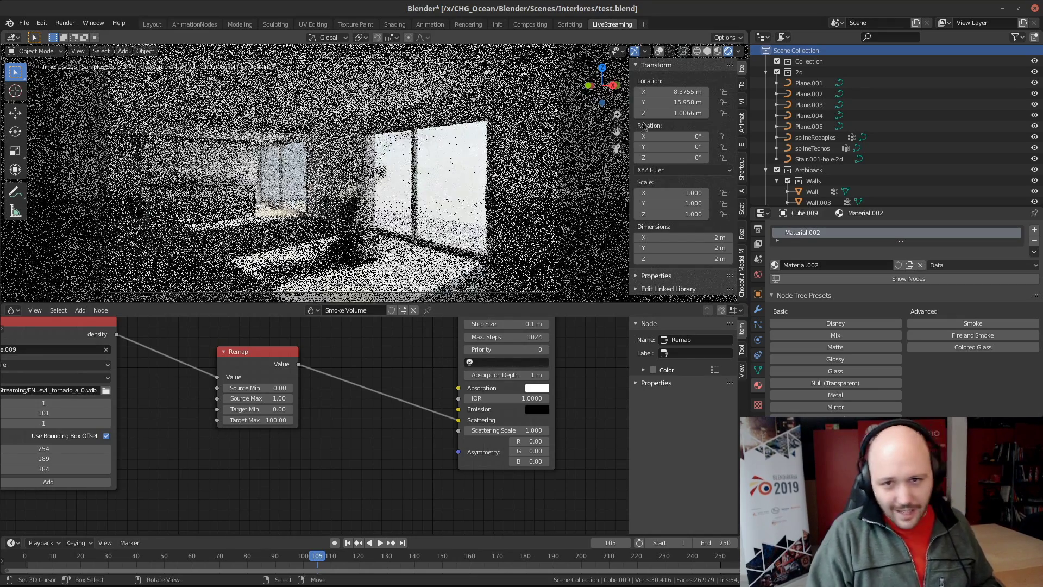
{"action": "left_click", "coordinate": [706, 50]}
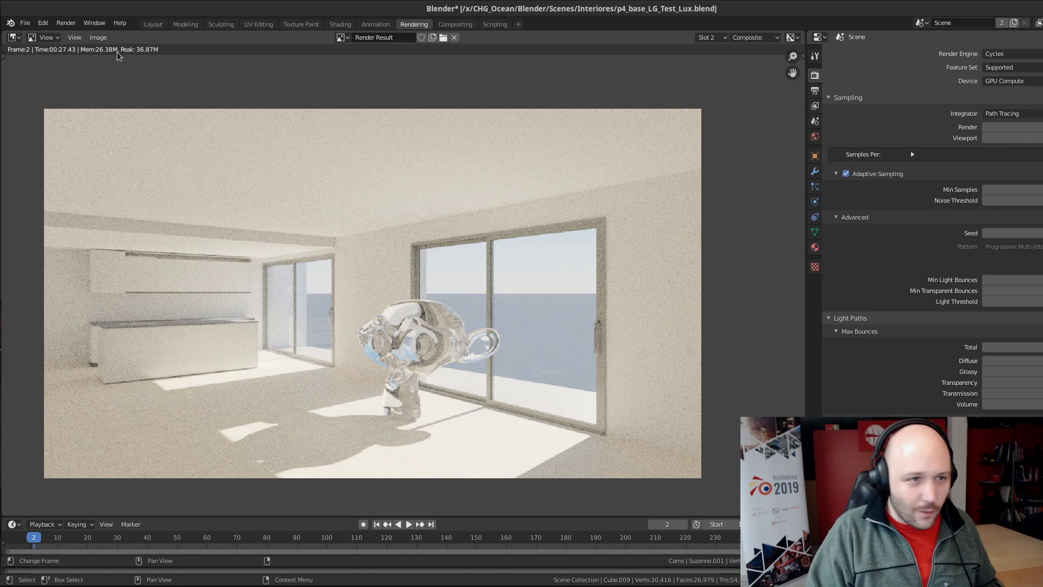
Copy the glass Suzanne from p4_base_LG_Test_Lux.blend into test.blend and move it horizontally in front of the smoke
{"action": "left_click", "coordinate": [149, 26]}
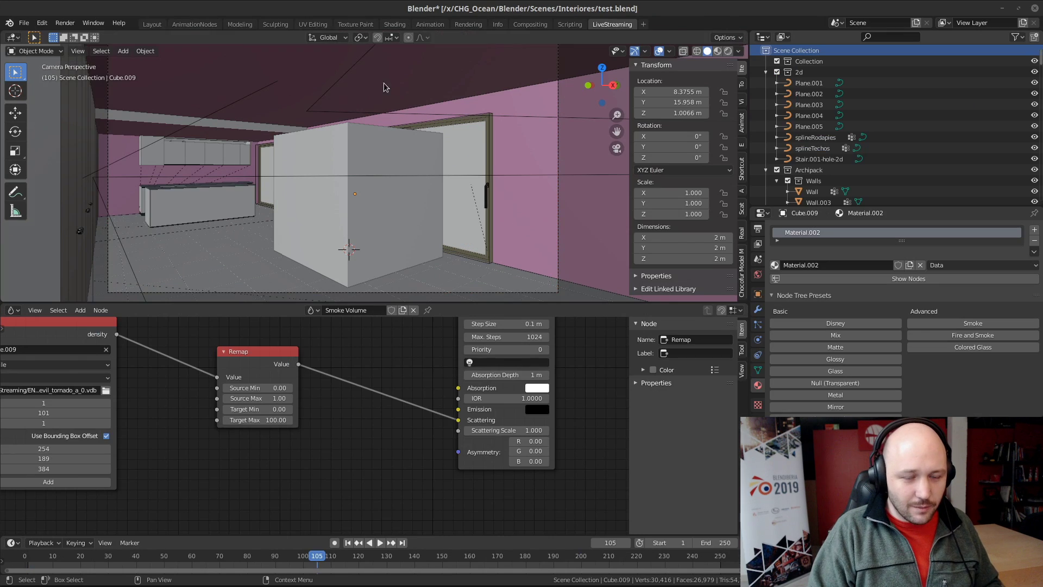
{"action": "key", "text": "ctrl+v"}
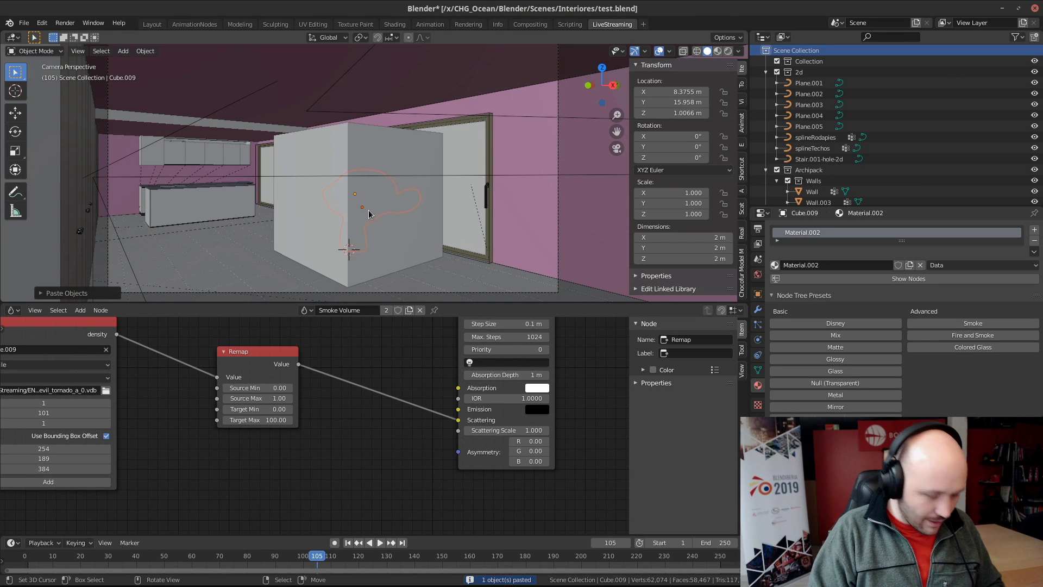
{"action": "key", "text": "shift+z"}
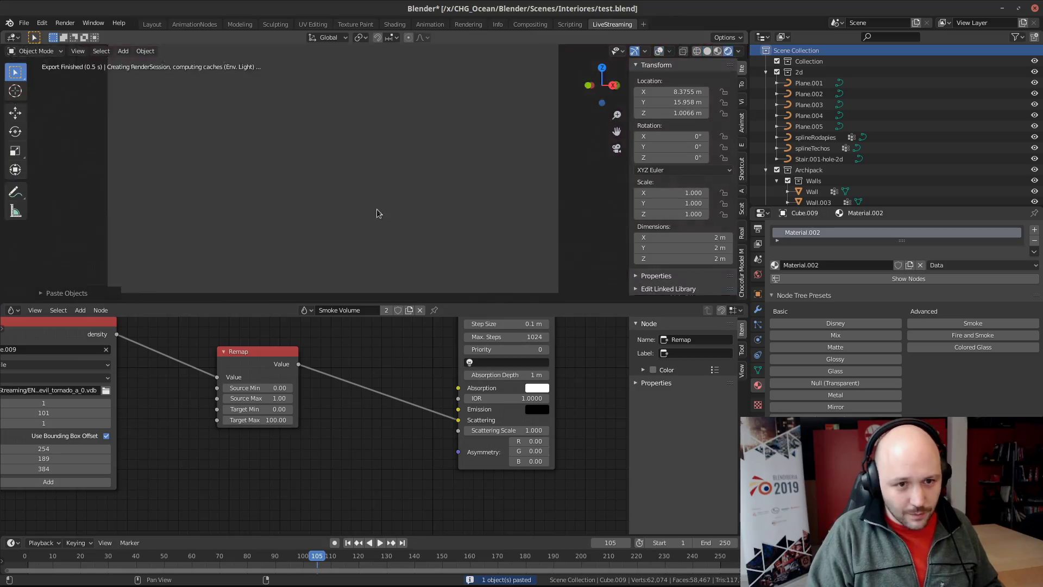
{"action": "key", "text": "g"}
{"action": "key", "text": "shift+z"}
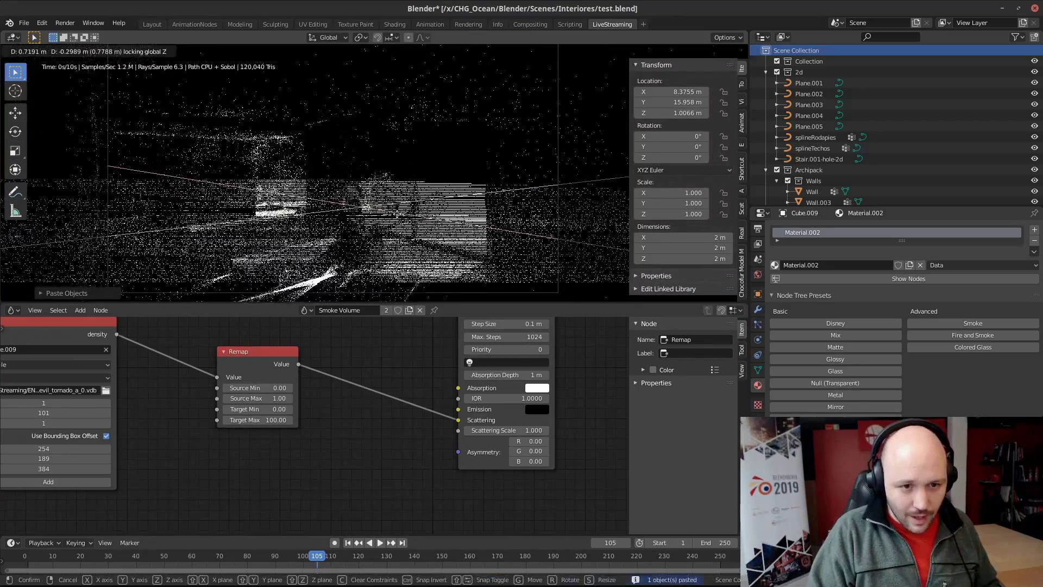
{"action": "left_click", "coordinate": [650, 80]}
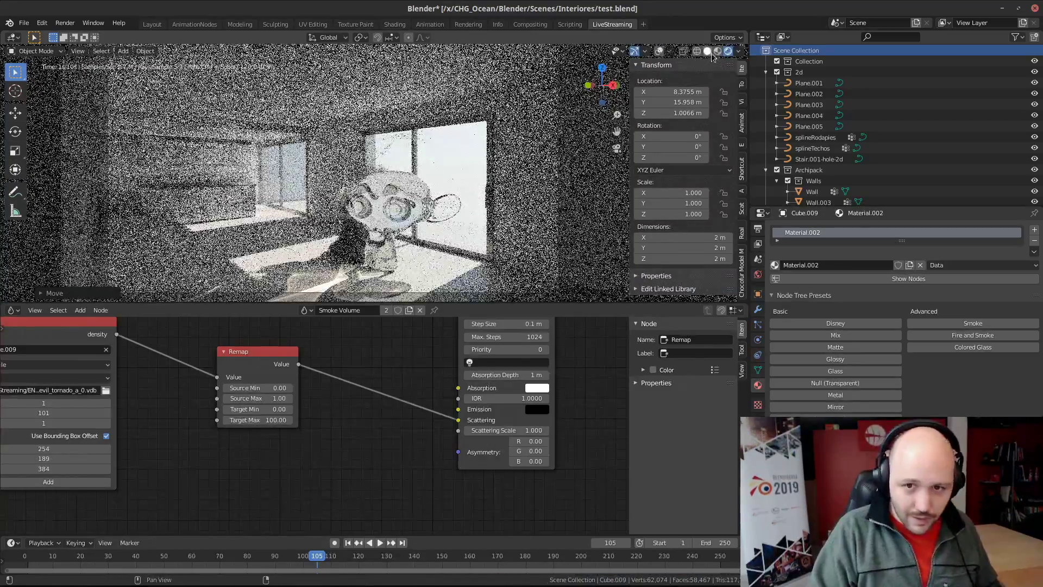
Move Suzanne horizontally in solid shading, back towards the glass door beside the dust devil
{"action": "left_click", "coordinate": [707, 51]}
{"action": "key", "text": "g"}
{"action": "key", "text": "shift+z"}
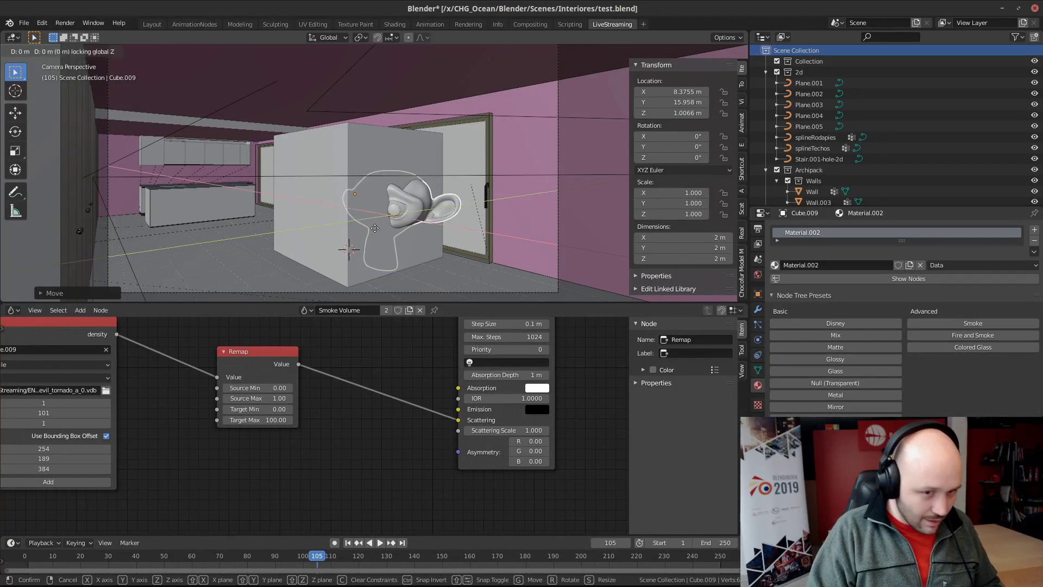
{"action": "left_click", "coordinate": [397, 221]}
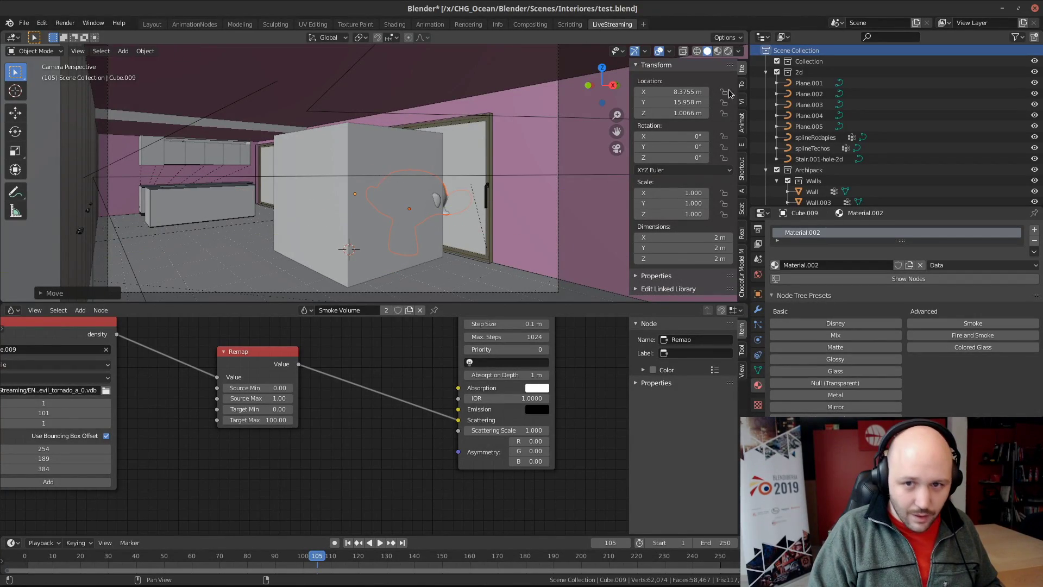
Check Suzanne beside the dust devil in the rendered viewport and render frame 105 as a full LuxCore image
{"action": "left_click", "coordinate": [728, 51]}
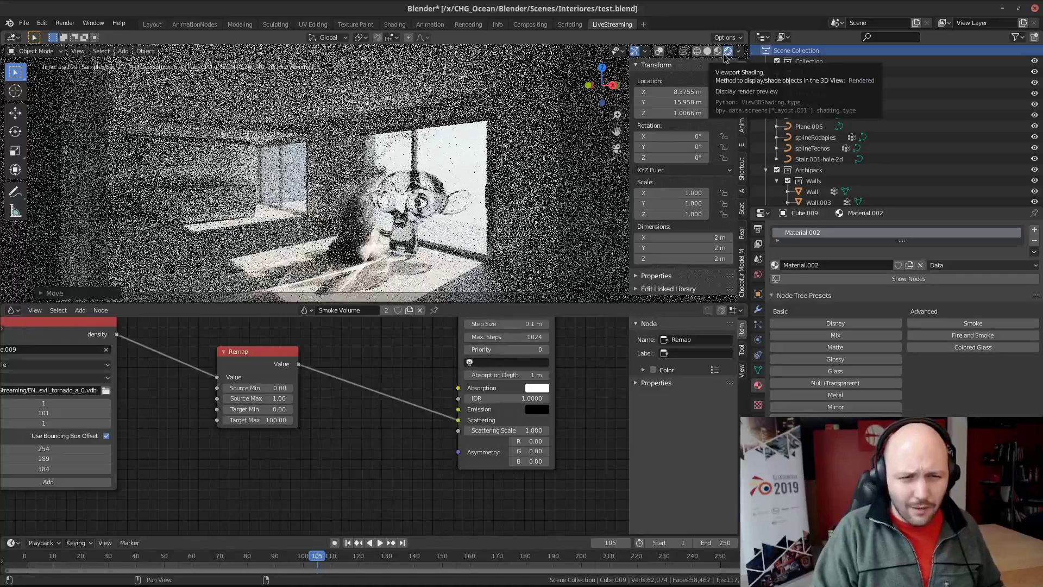
{"action": "left_click", "coordinate": [706, 52]}
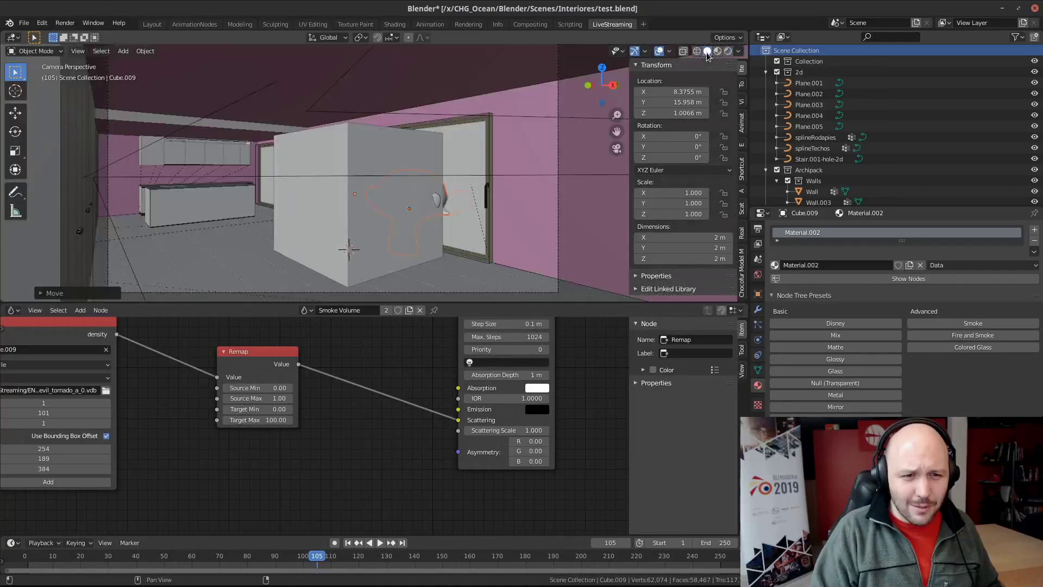
{"action": "left_click", "coordinate": [468, 25]}
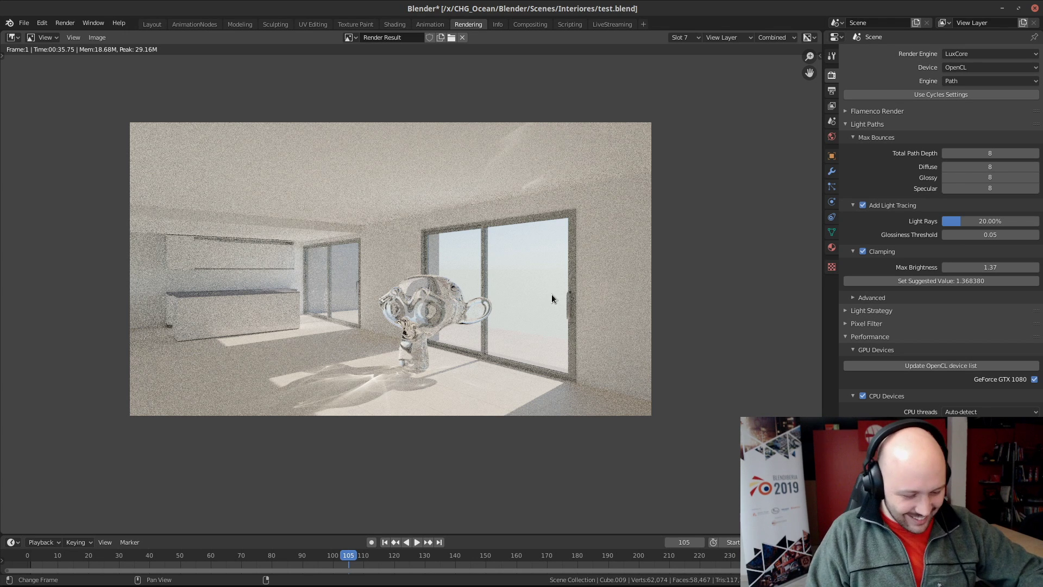
{"action": "key", "text": "F12"}
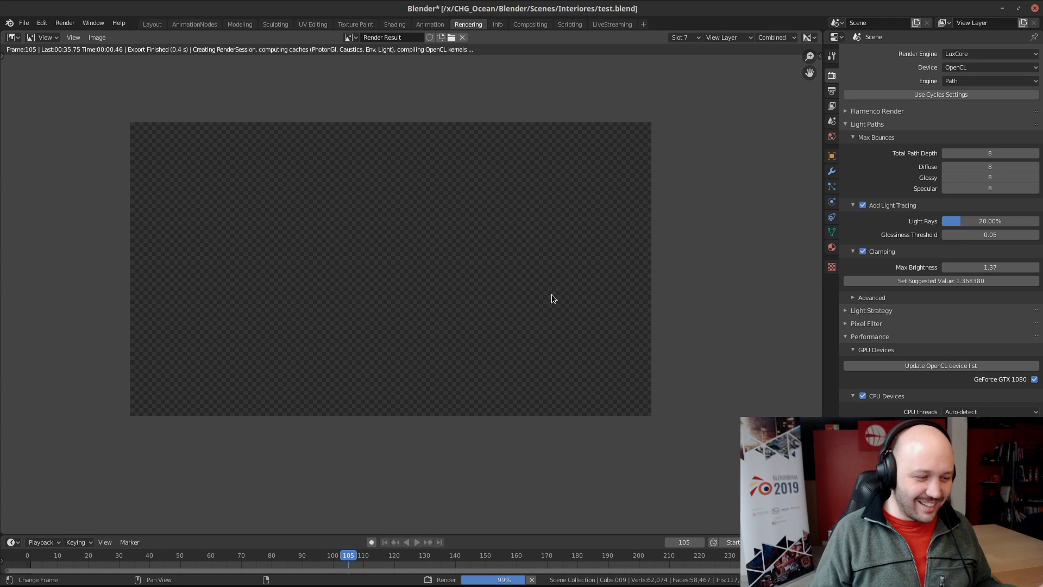
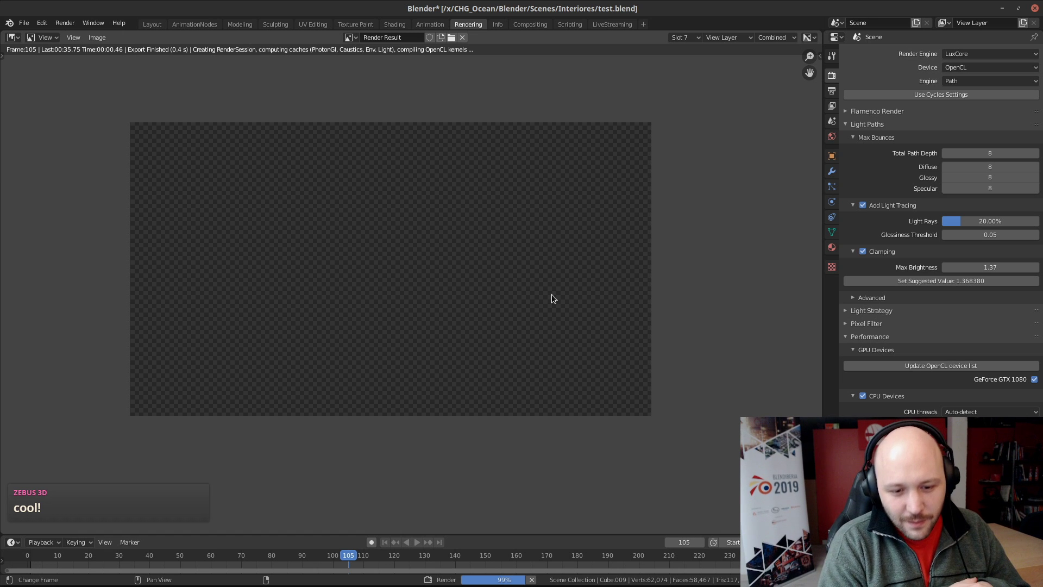
Switch to the terminal to check LuxCore's kernel compilation log during the render, and return to the Blender render result
{"action": "key", "text": "alt+Tab"}
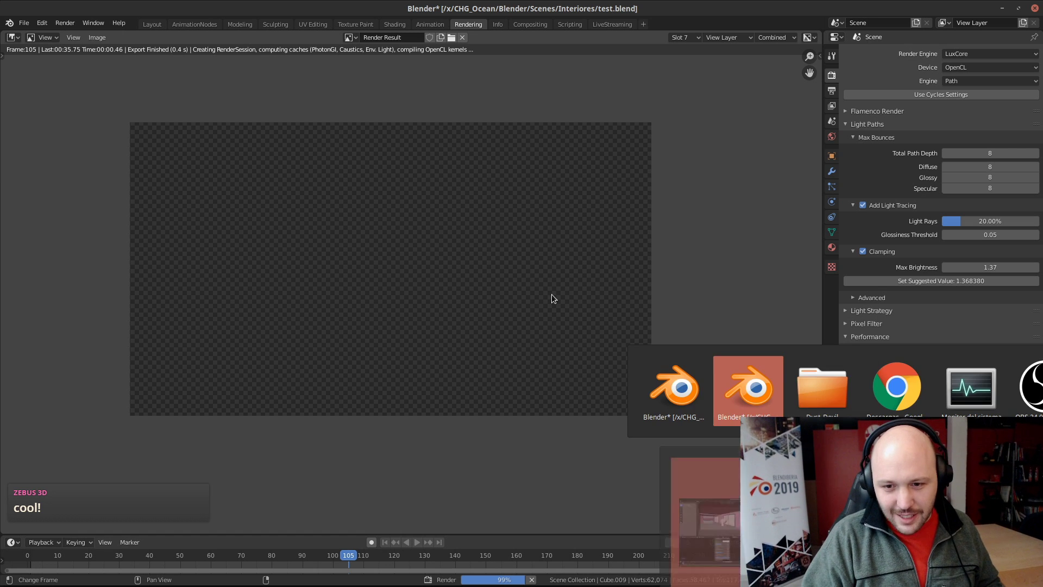
{"action": "key", "text": "alt+Tab"}
{"action": "key", "text": "alt+Tab"}
{"action": "key", "text": "alt+Tab"}
{"action": "key", "text": "alt+Tab"}
{"action": "key", "text": "alt+Tab"}
{"action": "key", "text": "alt+Tab"}
{"action": "key", "text": "alt+Tab"}
{"action": "key", "text": "alt+Tab"}
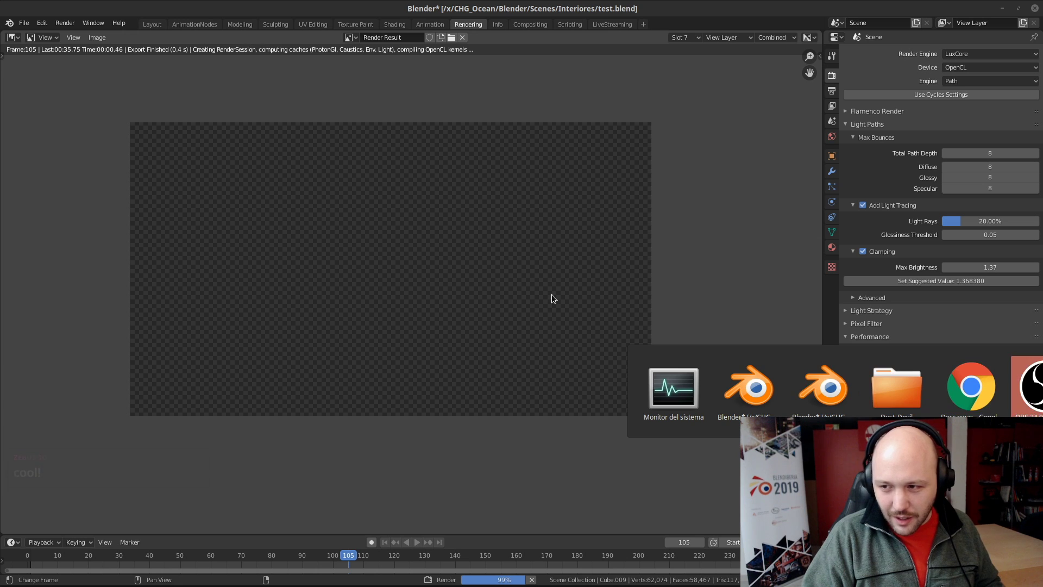
{"action": "key", "text": "alt+Tab"}
{"action": "key", "text": "alt+Tab"}
{"action": "key", "text": "alt+Tab"}
{"action": "key", "text": "alt+Tab"}
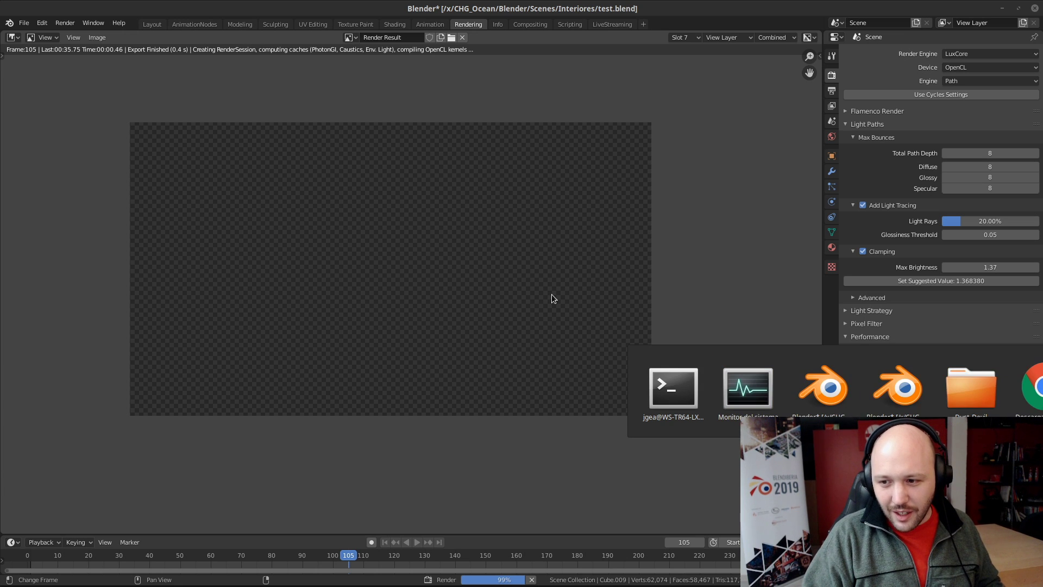
{"action": "key", "text": "alt+Tab"}
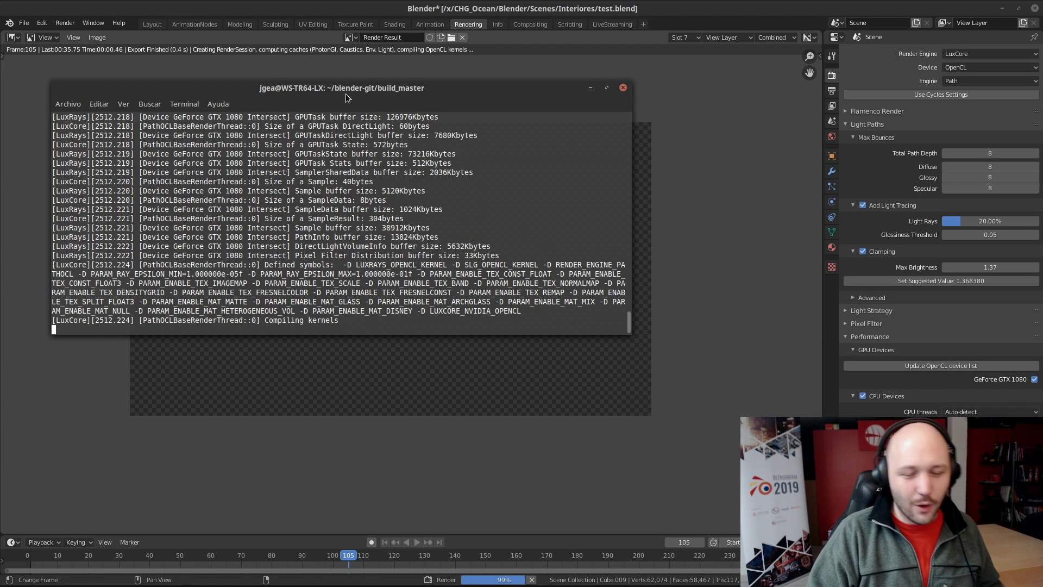
{"action": "left_click_drag", "start_coordinate": [345, 94], "coordinate": [341, 88]}
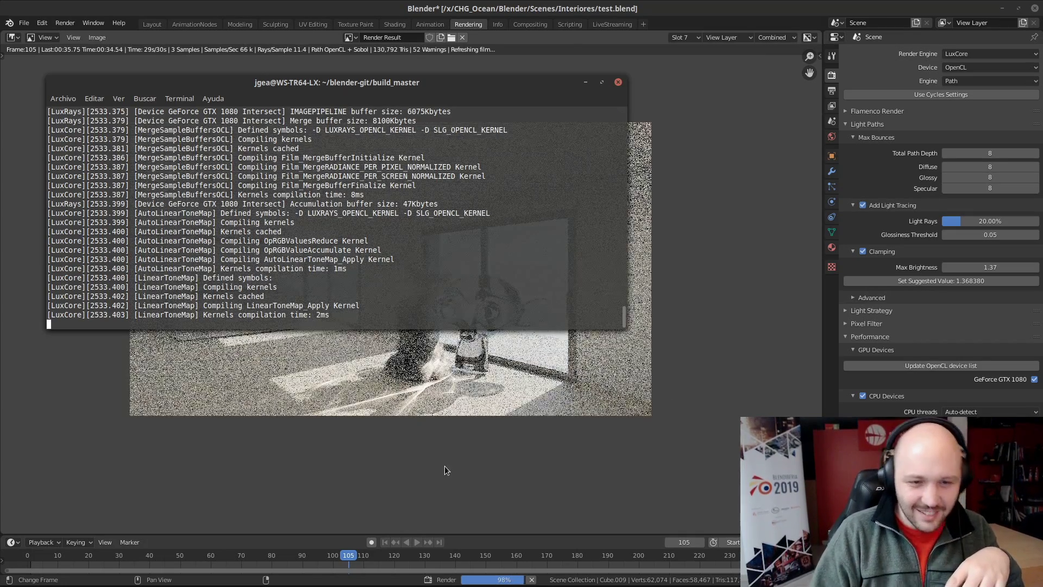
{"action": "left_click", "coordinate": [444, 466]}
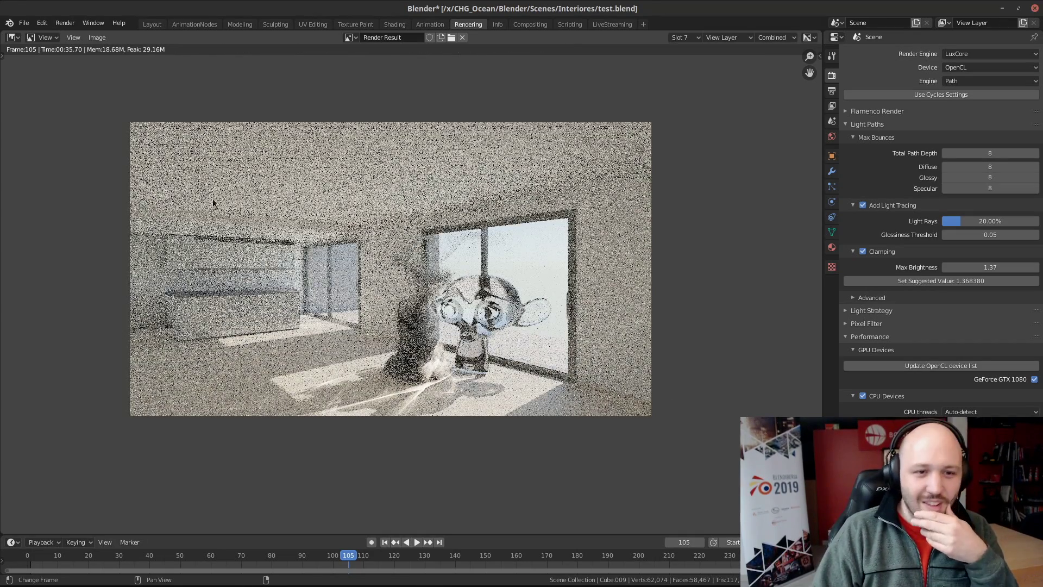
Turn off the time limit in the LuxCore halt conditions and review the halt and cache settings in the LiveStreaming workspace
{"action": "scroll", "coordinate": [914, 352], "scroll_direction": "down", "scroll_amount": 5}
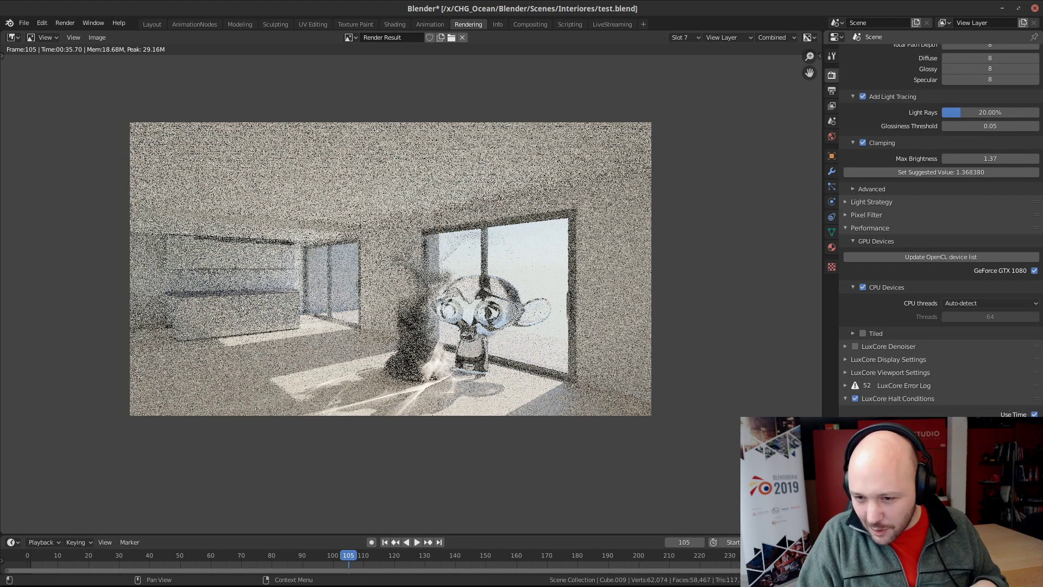
{"action": "left_click", "coordinate": [1034, 414]}
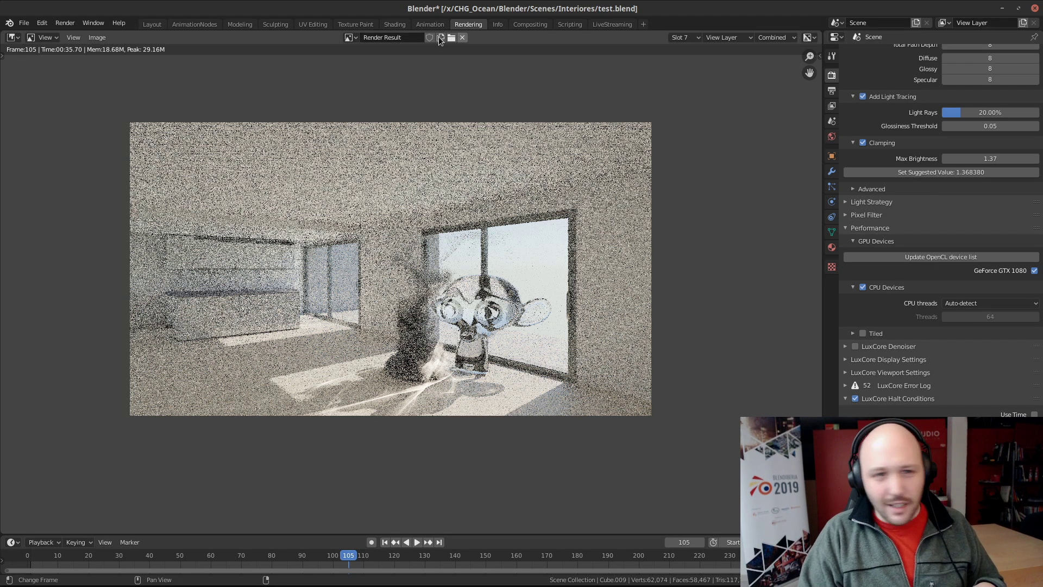
{"action": "left_click", "coordinate": [613, 24]}
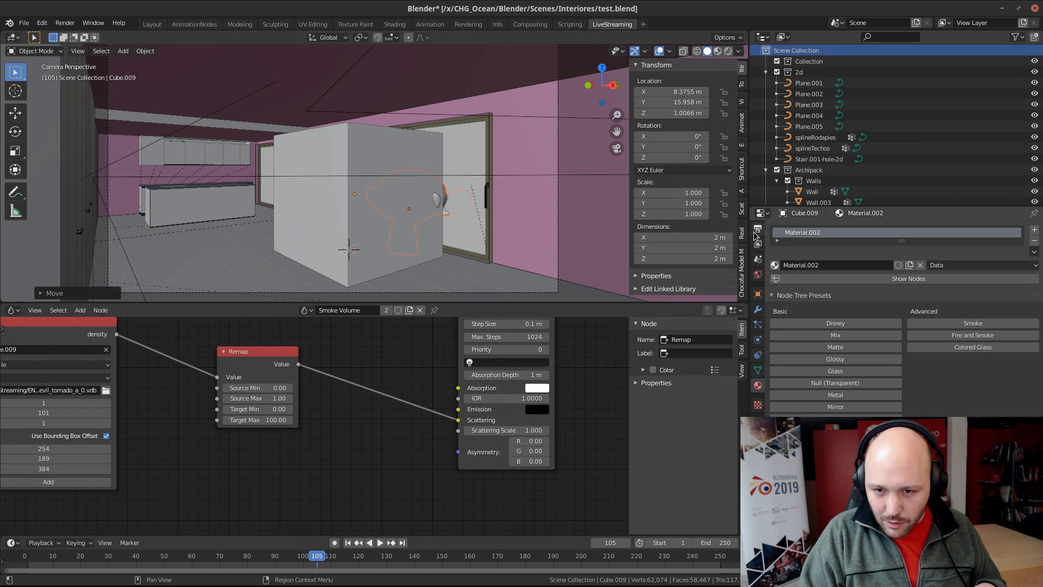
{"action": "scroll", "coordinate": [756, 234], "scroll_direction": "up", "scroll_amount": 2}
{"action": "left_click", "coordinate": [758, 251]}
{"action": "scroll", "coordinate": [855, 305], "scroll_direction": "down", "scroll_amount": 10}
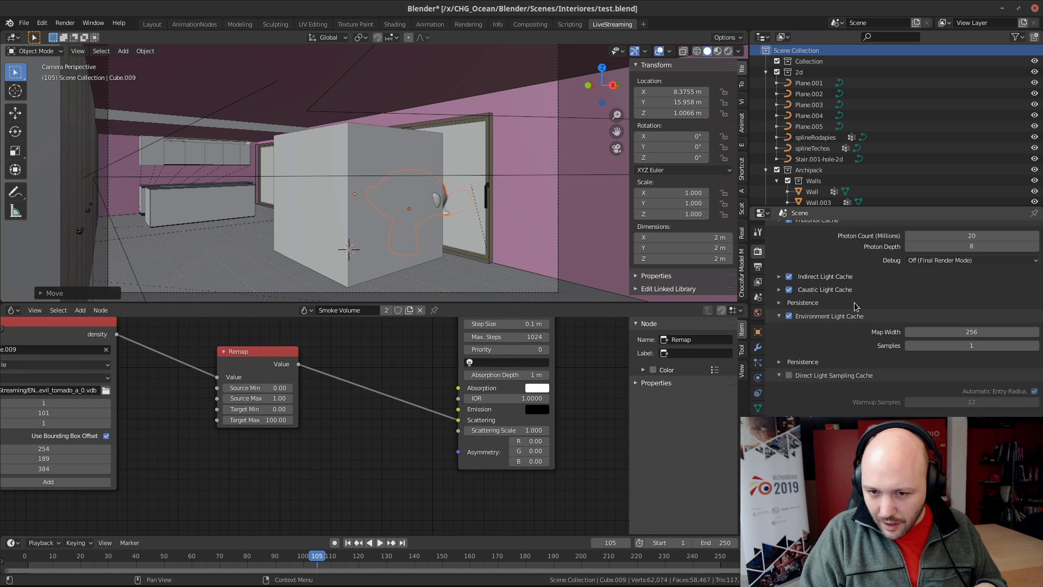
{"action": "scroll", "coordinate": [856, 307], "scroll_direction": "down", "scroll_amount": 3}
{"action": "scroll", "coordinate": [856, 307], "scroll_direction": "up", "scroll_amount": 5}
{"action": "scroll", "coordinate": [875, 317], "scroll_direction": "down", "scroll_amount": 5}
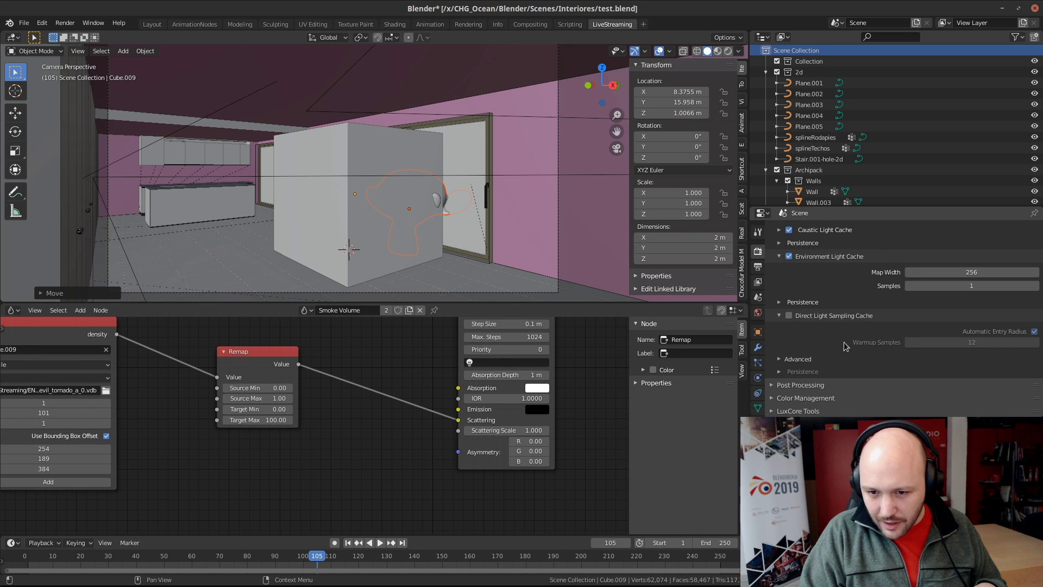
{"action": "scroll", "coordinate": [842, 346], "scroll_direction": "up", "scroll_amount": 6}
{"action": "left_click", "coordinate": [839, 268]}
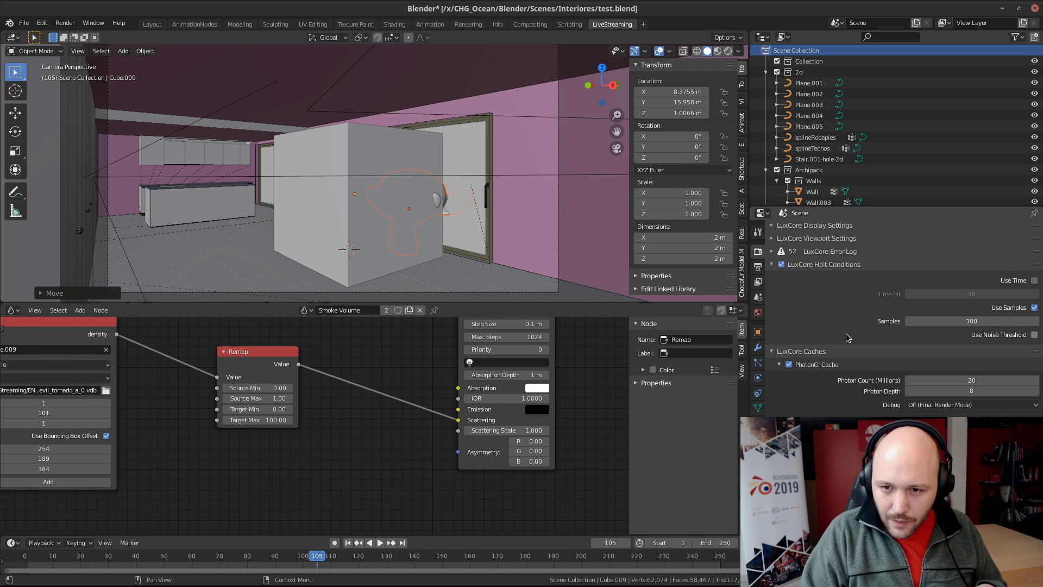
Set the Adaptive Strength of the Sobol sampler to 0.95 in the advanced light path settings
{"action": "scroll", "coordinate": [847, 338], "scroll_direction": "down", "scroll_amount": 10}
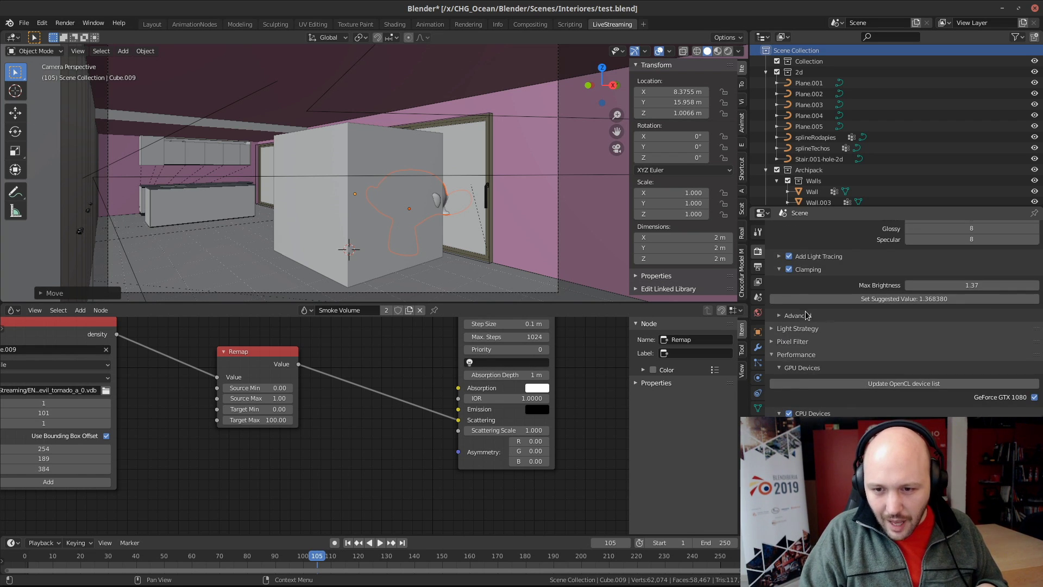
{"action": "left_click", "coordinate": [806, 315]}
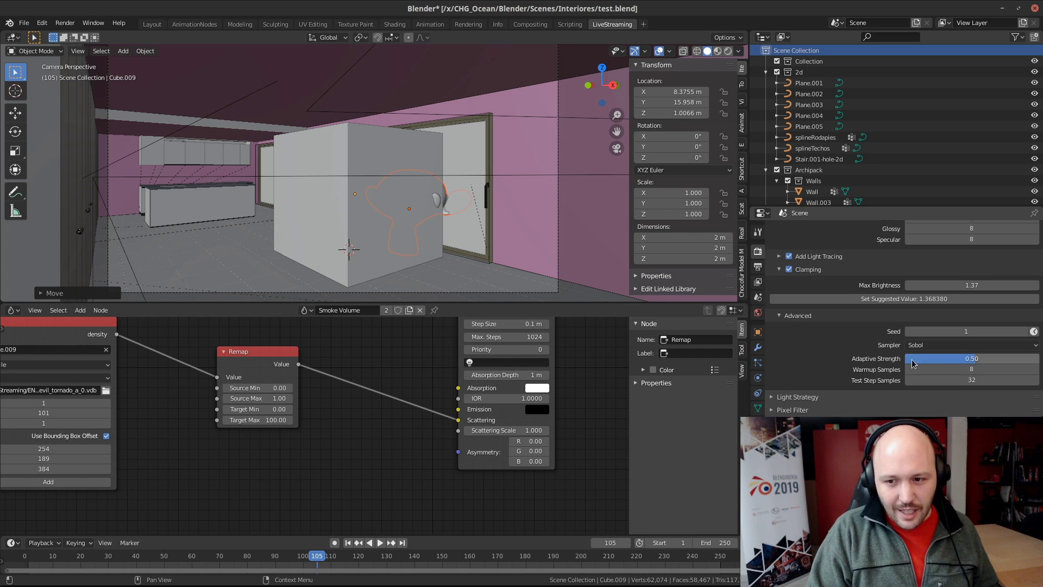
{"action": "left_click", "coordinate": [963, 359]}
{"action": "type", "text": "0.95"}
{"action": "key", "text": "Return"}
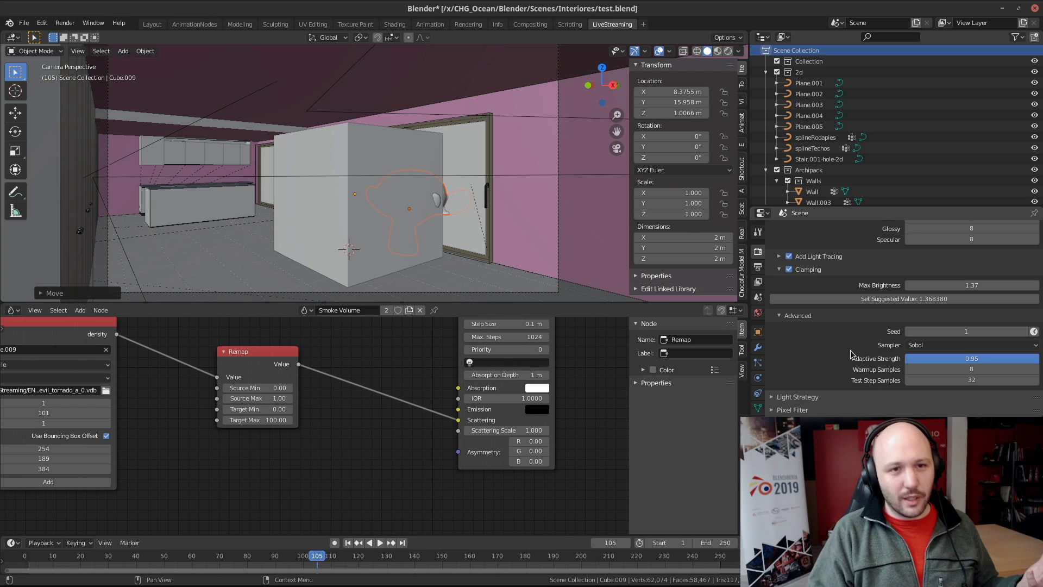
Render frame 105 with LuxCore, examining the dust devil and glass Suzanne up close before stopping the render
{"action": "left_click", "coordinate": [469, 24]}
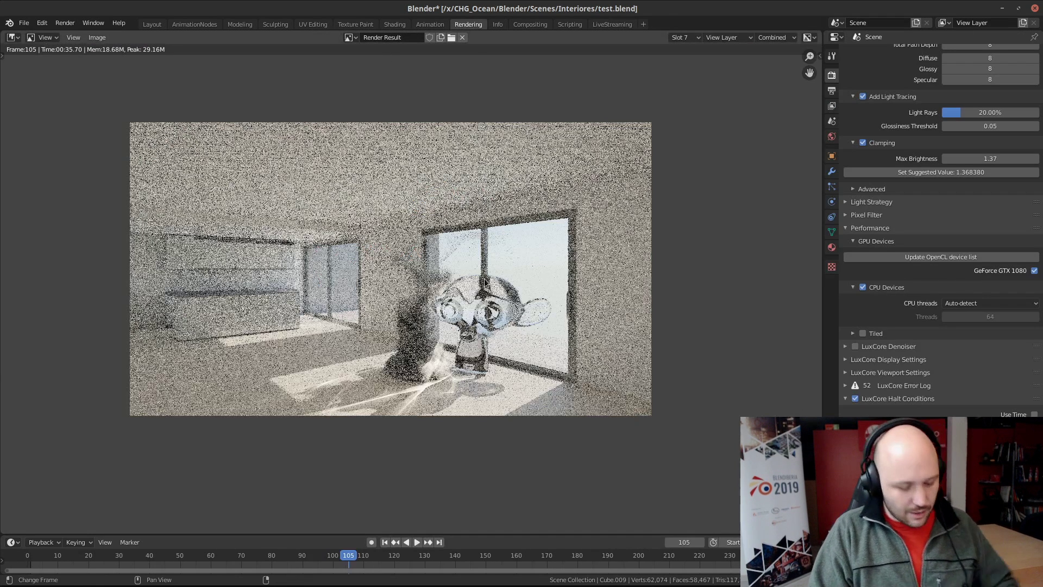
{"action": "key", "text": "F12"}
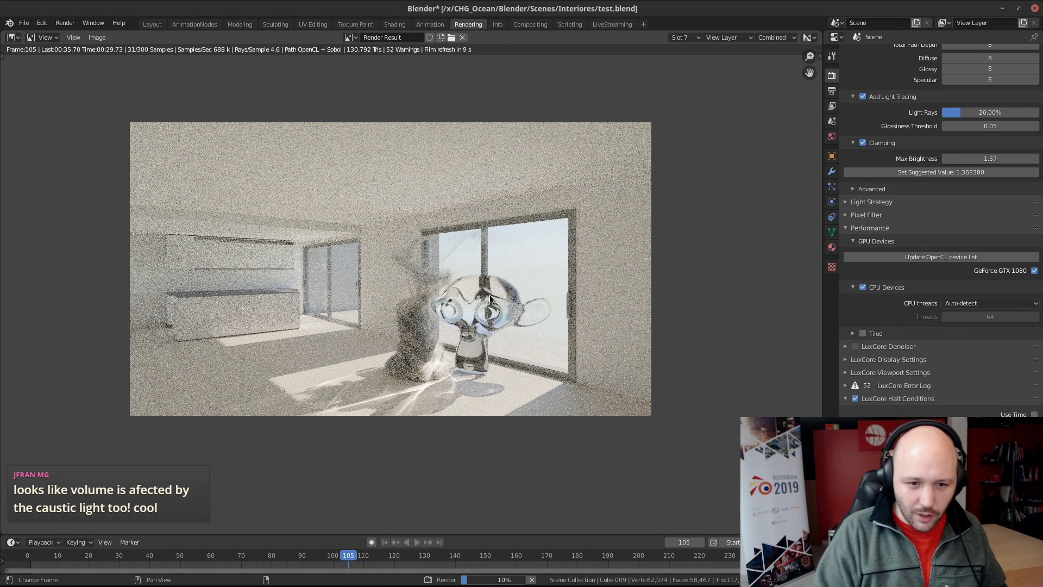
{"action": "scroll", "coordinate": [411, 291], "scroll_direction": "up", "scroll_amount": 5}
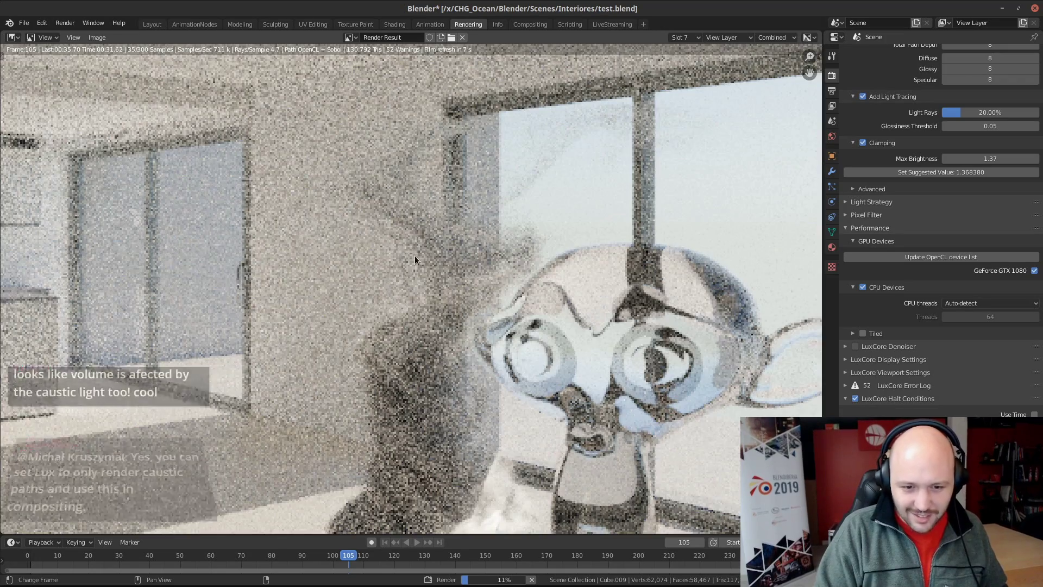
{"action": "scroll", "coordinate": [415, 255], "scroll_direction": "down", "scroll_amount": 5}
{"action": "scroll", "coordinate": [420, 309], "scroll_direction": "up", "scroll_amount": 6}
{"action": "scroll", "coordinate": [418, 392], "scroll_direction": "down", "scroll_amount": 6}
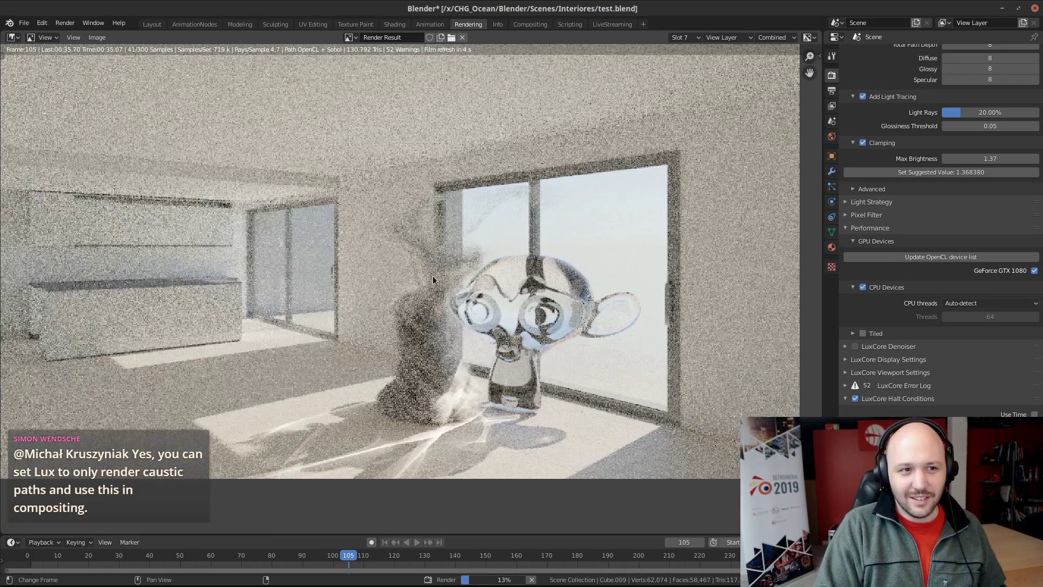
{"action": "scroll", "coordinate": [433, 275], "scroll_direction": "down", "scroll_amount": 1}
{"action": "middle_click_drag", "start_coordinate": [399, 237], "coordinate": [395, 265]}
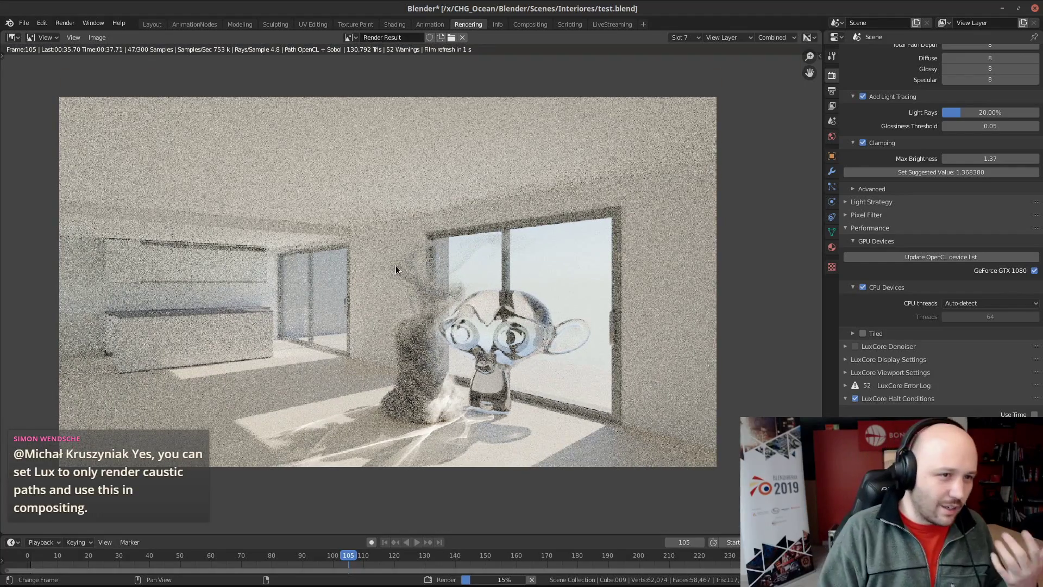
{"action": "left_click", "coordinate": [530, 579]}
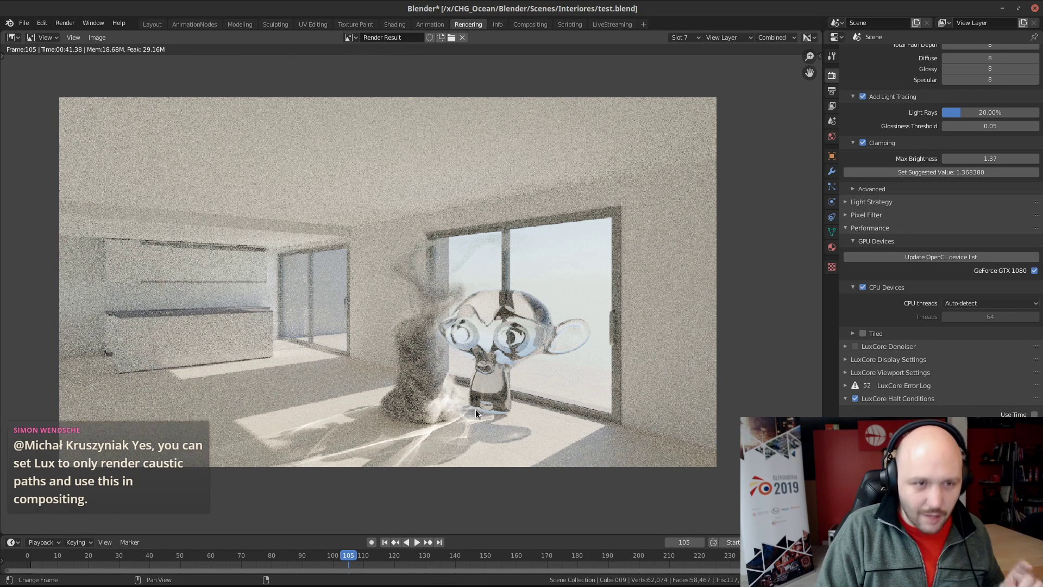
Check the light path render settings in the Layout workspace and render frame 105 again in the Rendering workspace
{"action": "left_click", "coordinate": [152, 24]}
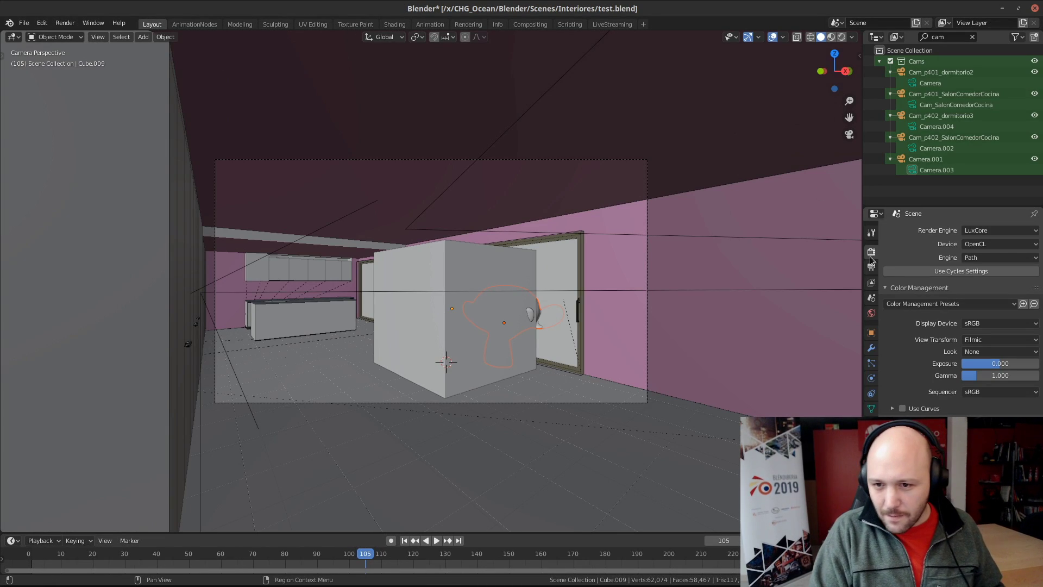
{"action": "scroll", "coordinate": [923, 370], "scroll_direction": "down", "scroll_amount": 8}
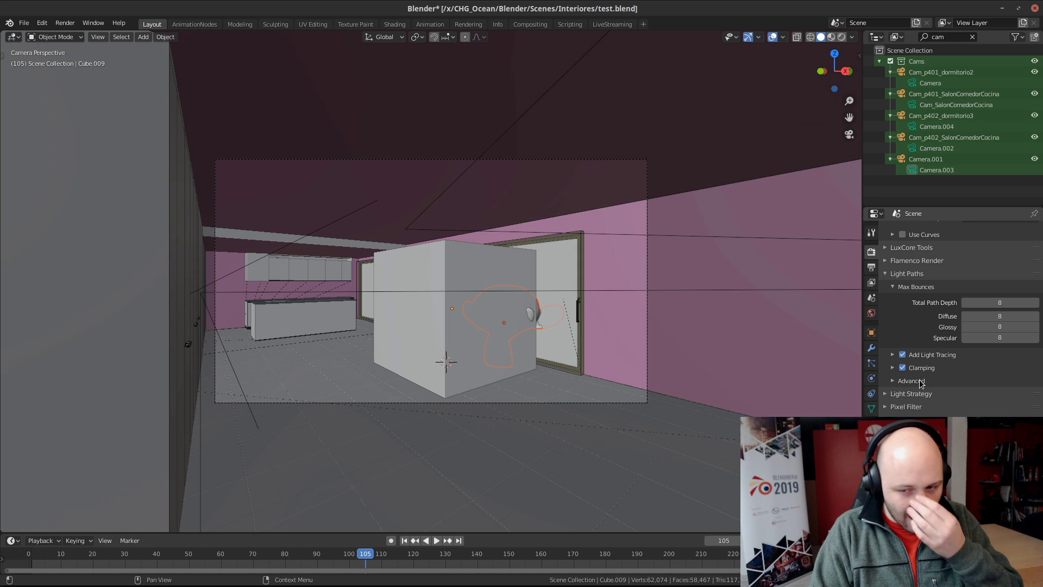
{"action": "scroll", "coordinate": [912, 374], "scroll_direction": "down", "scroll_amount": 10}
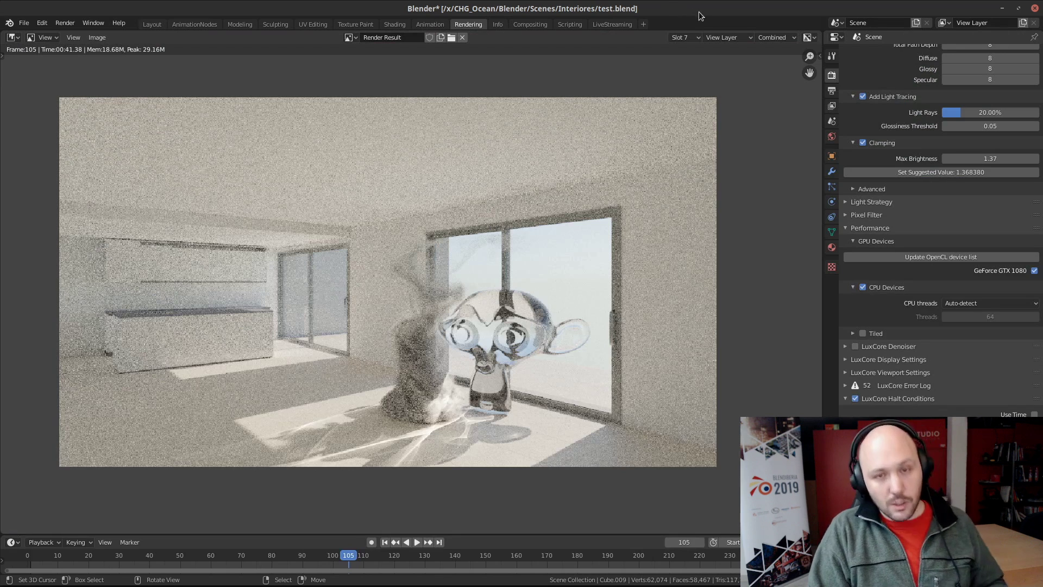
{"action": "key", "text": "F12"}
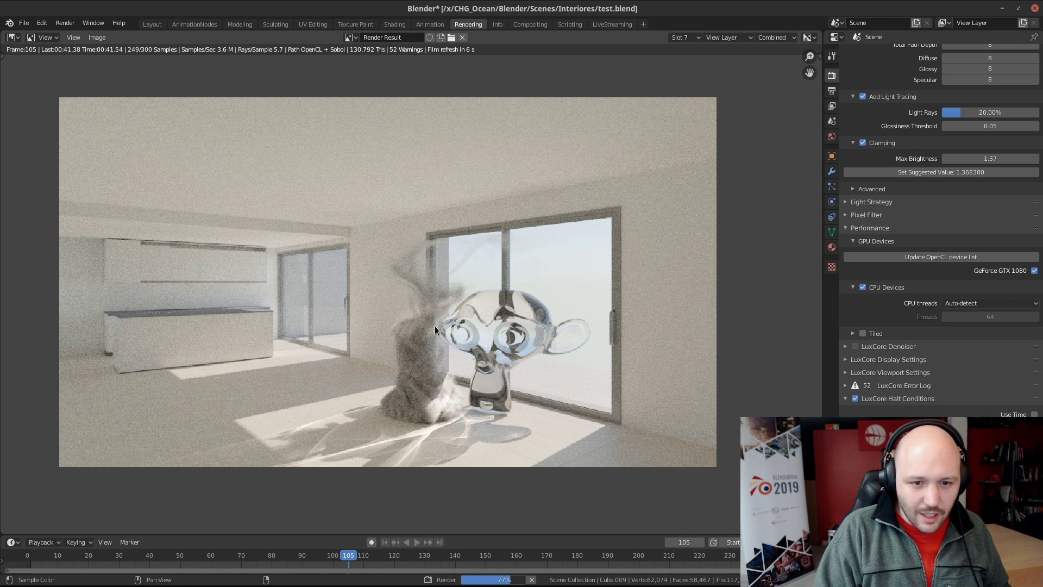
Examine the smoke, the glass Suzanne and the caustics on the floor in the render, both up close and in full
{"action": "scroll", "coordinate": [435, 427], "scroll_direction": "up", "scroll_amount": 3}
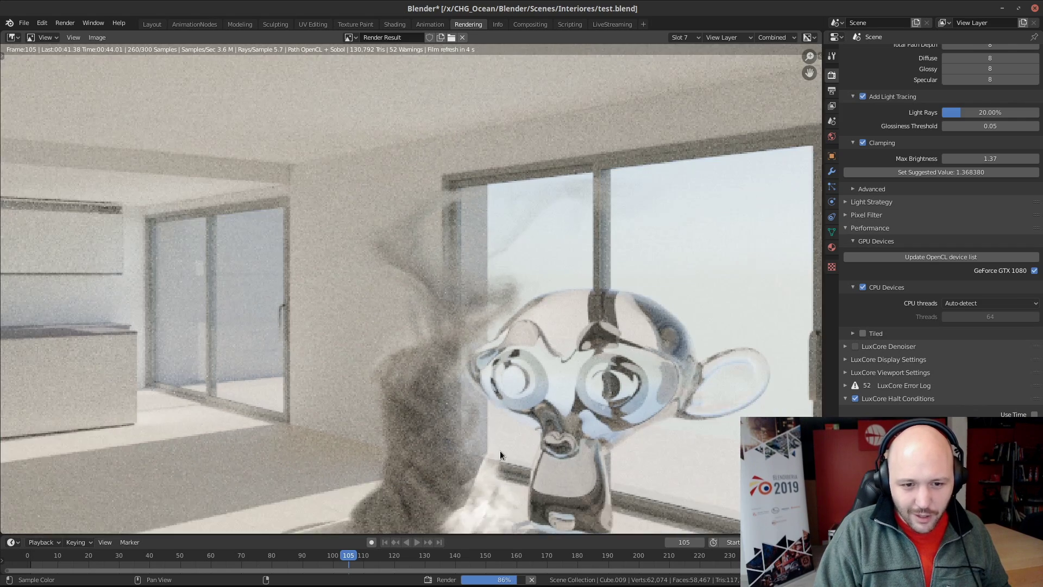
{"action": "scroll", "coordinate": [500, 452], "scroll_direction": "down", "scroll_amount": 1}
{"action": "middle_click_drag", "start_coordinate": [440, 483], "coordinate": [399, 329]}
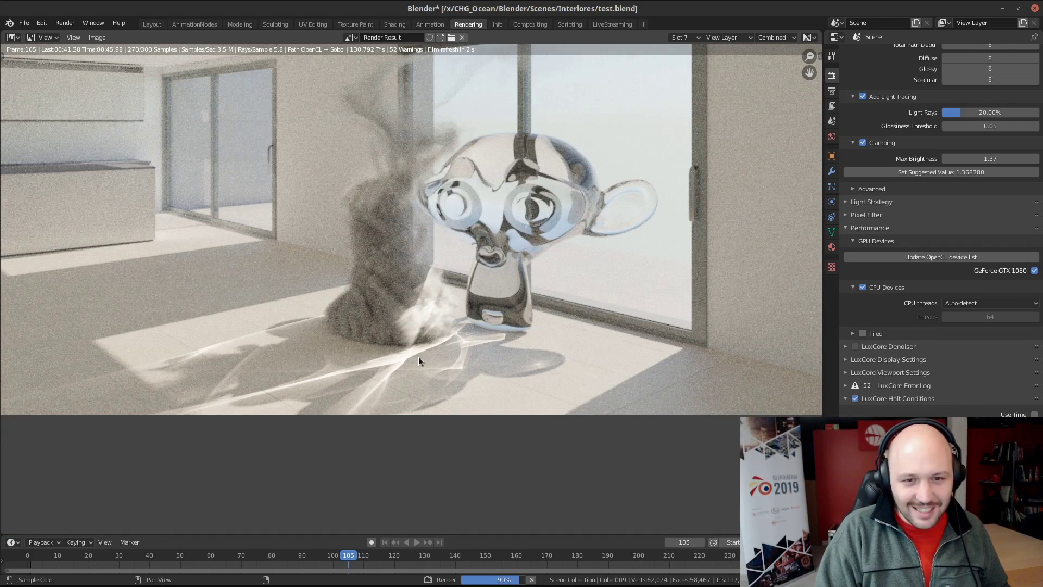
{"action": "scroll", "coordinate": [366, 220], "scroll_direction": "down", "scroll_amount": 1}
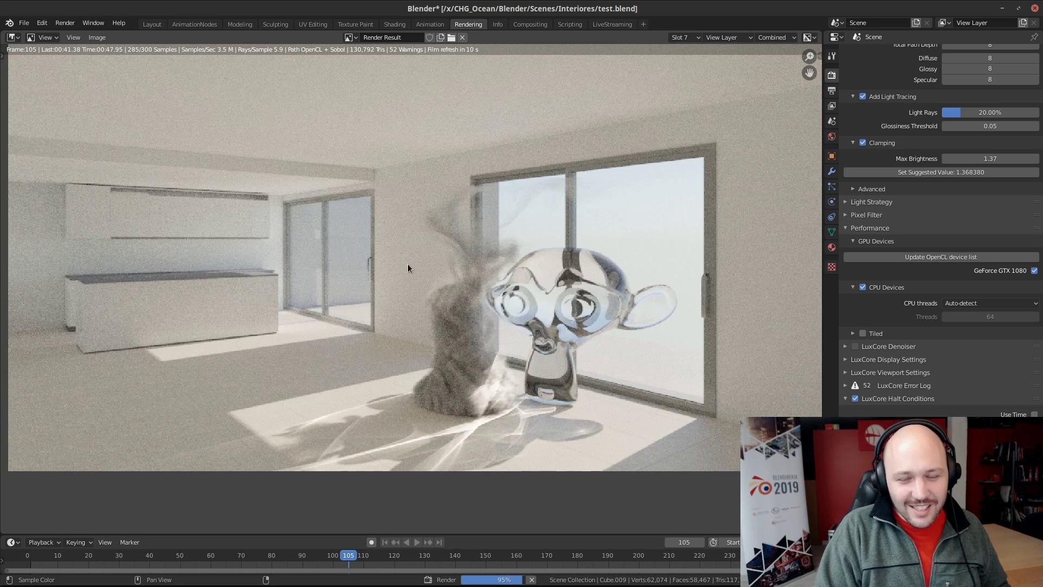
{"action": "scroll", "coordinate": [442, 243], "scroll_direction": "down", "scroll_amount": 1}
{"action": "scroll", "coordinate": [416, 248], "scroll_direction": "down", "scroll_amount": 2}
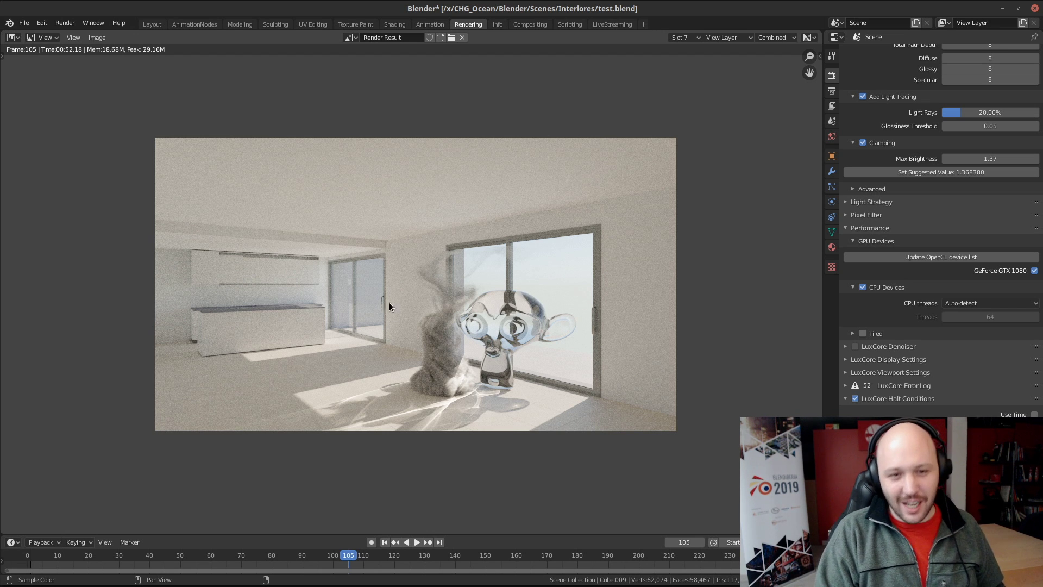
{"action": "scroll", "coordinate": [516, 391], "scroll_direction": "up", "scroll_amount": 2}
{"action": "scroll", "coordinate": [516, 391], "scroll_direction": "down", "scroll_amount": 2}
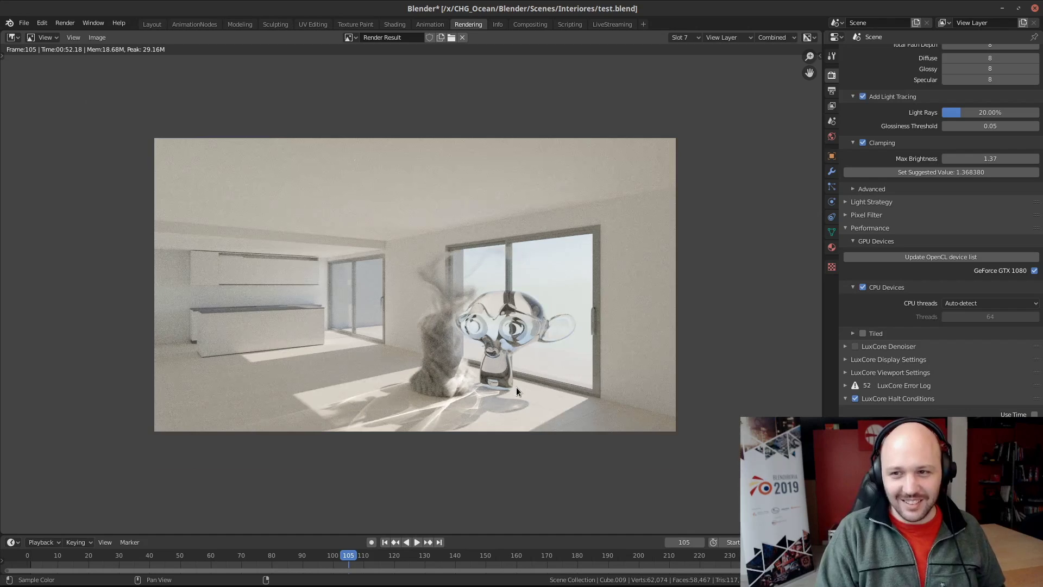
{"action": "scroll", "coordinate": [516, 390], "scroll_direction": "up", "scroll_amount": 1}
{"action": "scroll", "coordinate": [516, 390], "scroll_direction": "down", "scroll_amount": 1}
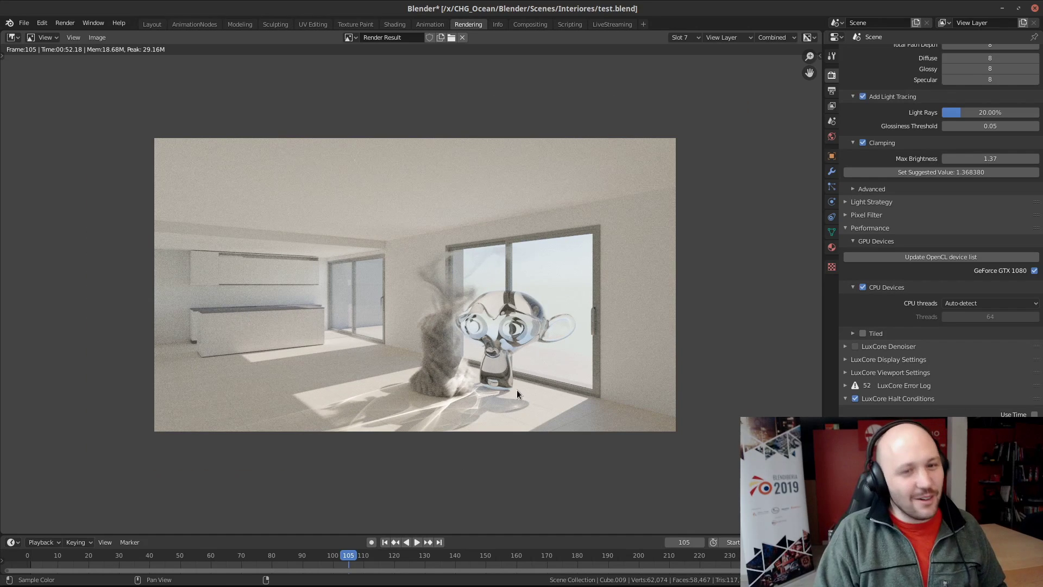
Set the output resolution percentage to 100% and return to the LuxCore render settings
{"action": "left_click", "coordinate": [831, 90]}
{"action": "left_click", "coordinate": [999, 88]}
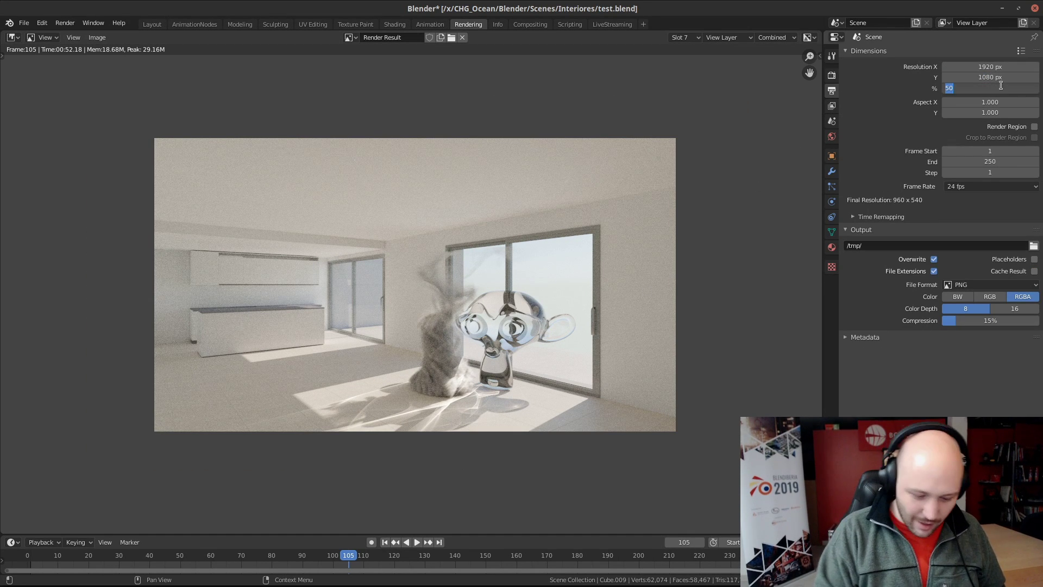
{"action": "type", "text": "100"}
{"action": "key", "text": "Return"}
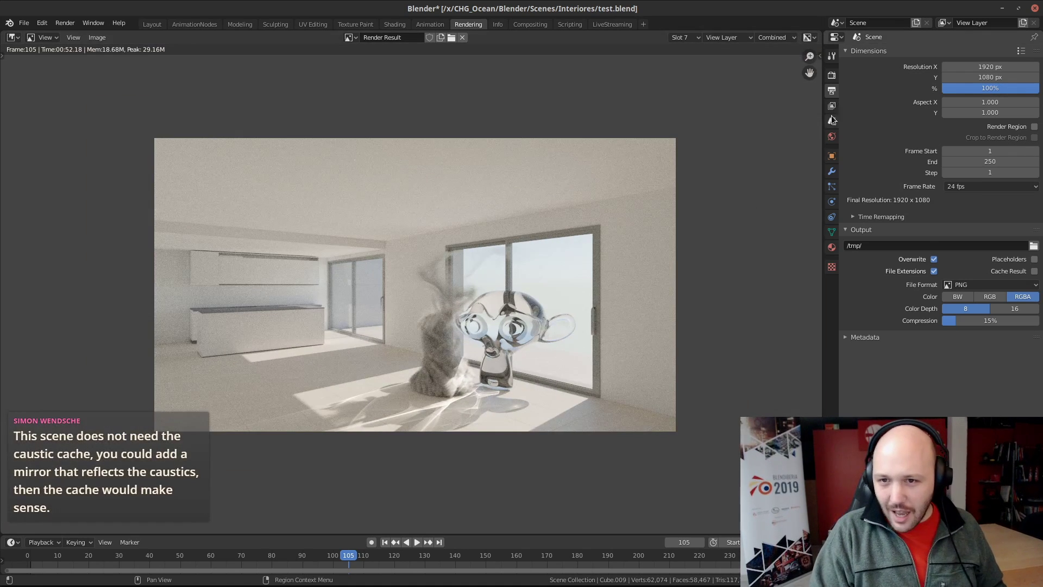
{"action": "left_click", "coordinate": [832, 75]}
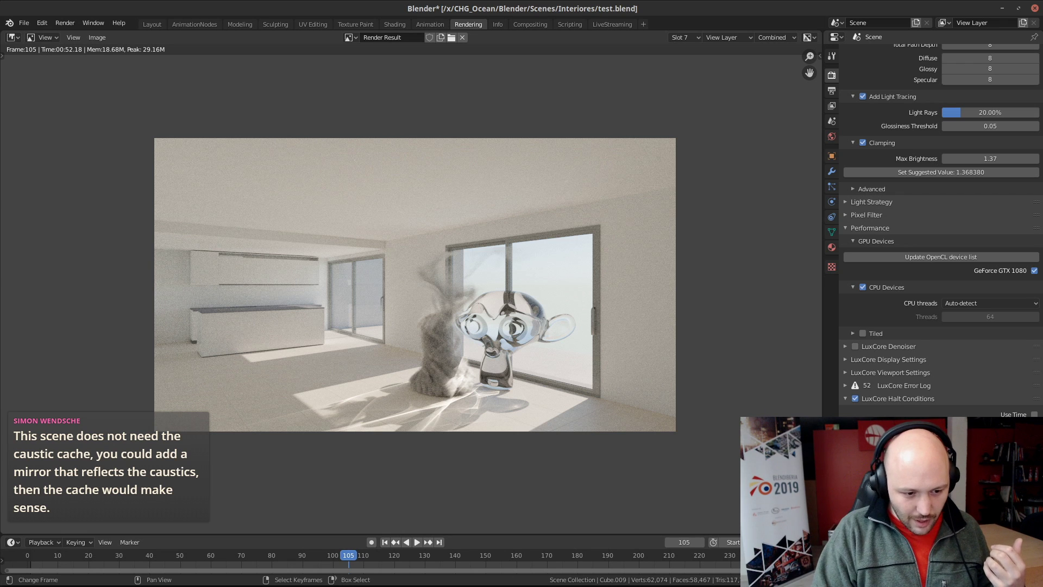
Switch to the file manager and open the bin folder of the BlendLuxCore add-on under blender/2.83/scripts/addons
{"action": "key", "text": "alt+Tab"}
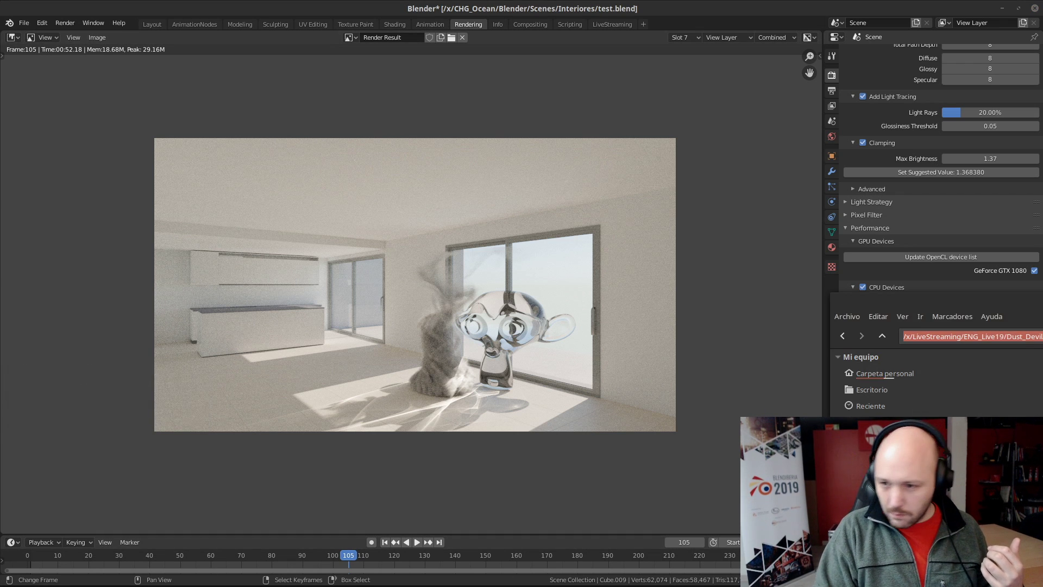
{"action": "key", "text": "alt+Tab"}
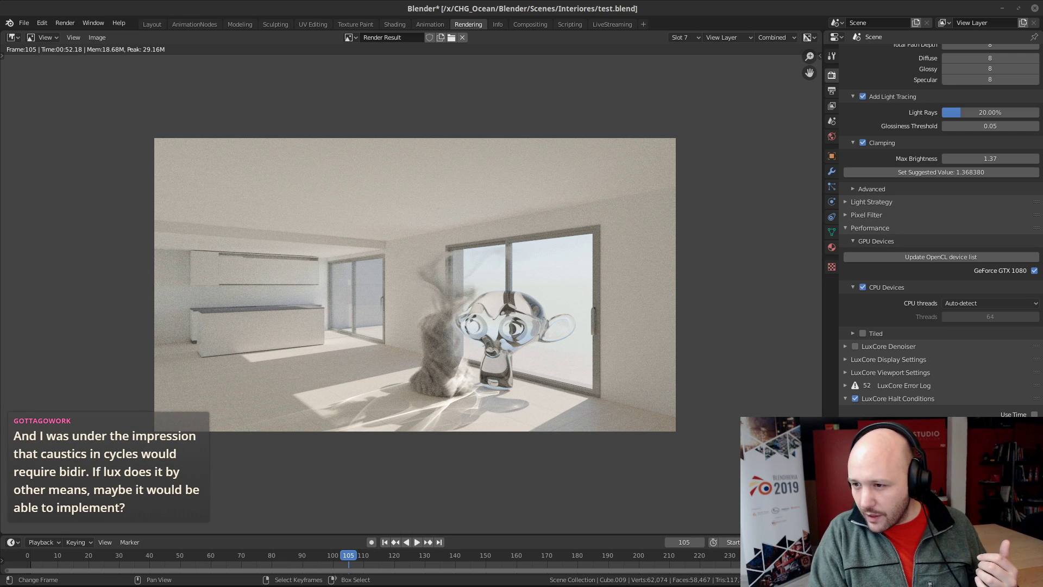
{"action": "key", "text": "alt+Tab"}
{"action": "left_click_drag", "start_coordinate": [600, 198], "coordinate": [507, 148]}
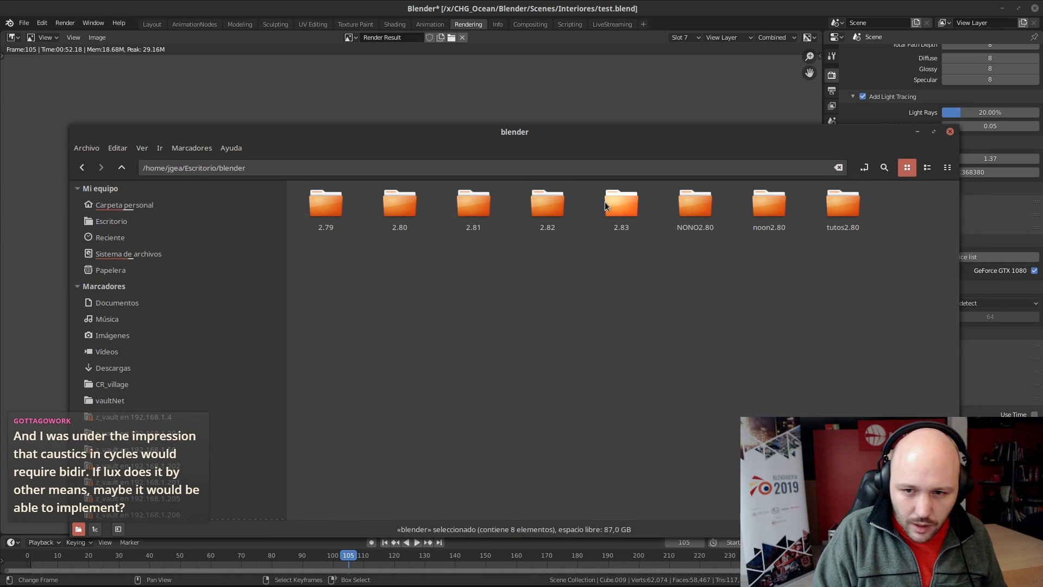
{"action": "double_click", "coordinate": [620, 202]}
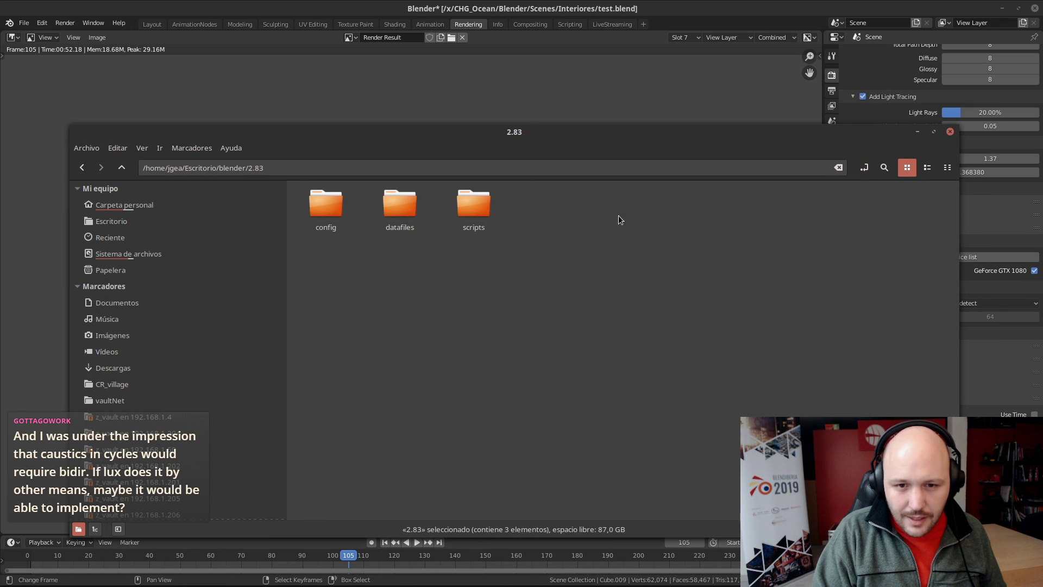
{"action": "double_click", "coordinate": [480, 197]}
{"action": "double_click", "coordinate": [331, 197]}
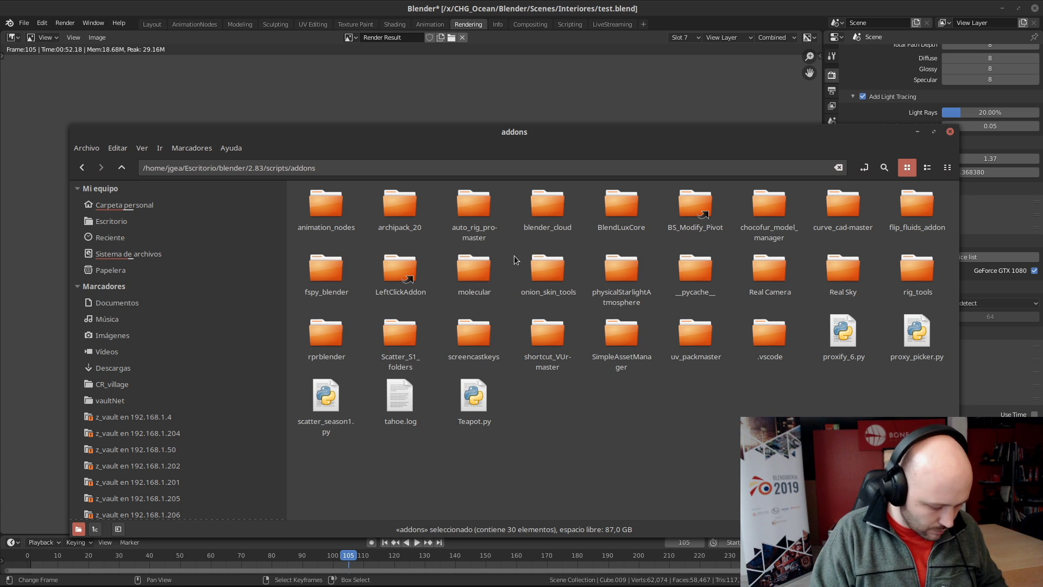
{"action": "type", "text": "b"}
{"action": "double_click", "coordinate": [621, 205]}
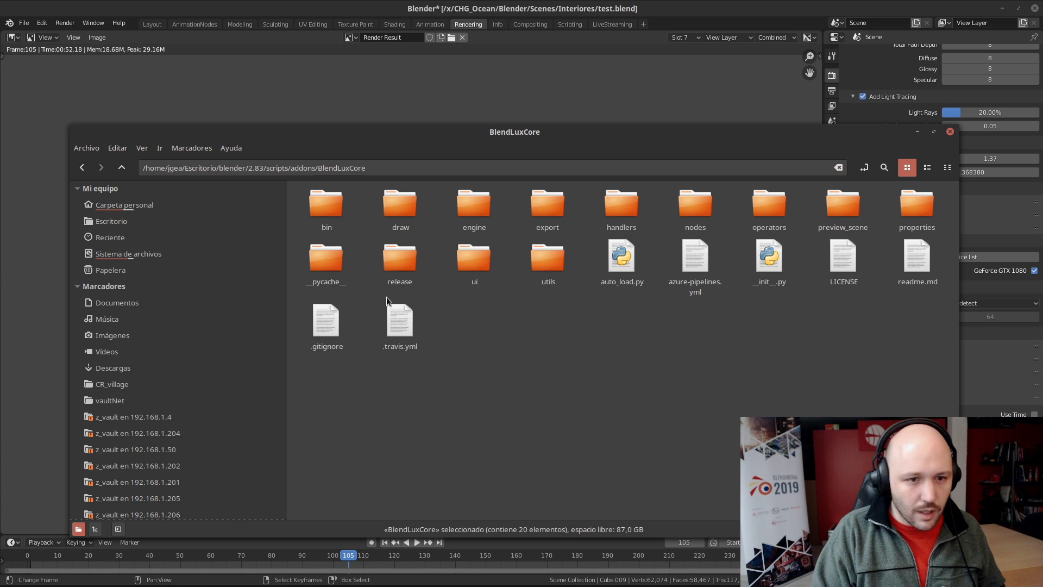
{"action": "double_click", "coordinate": [325, 213]}
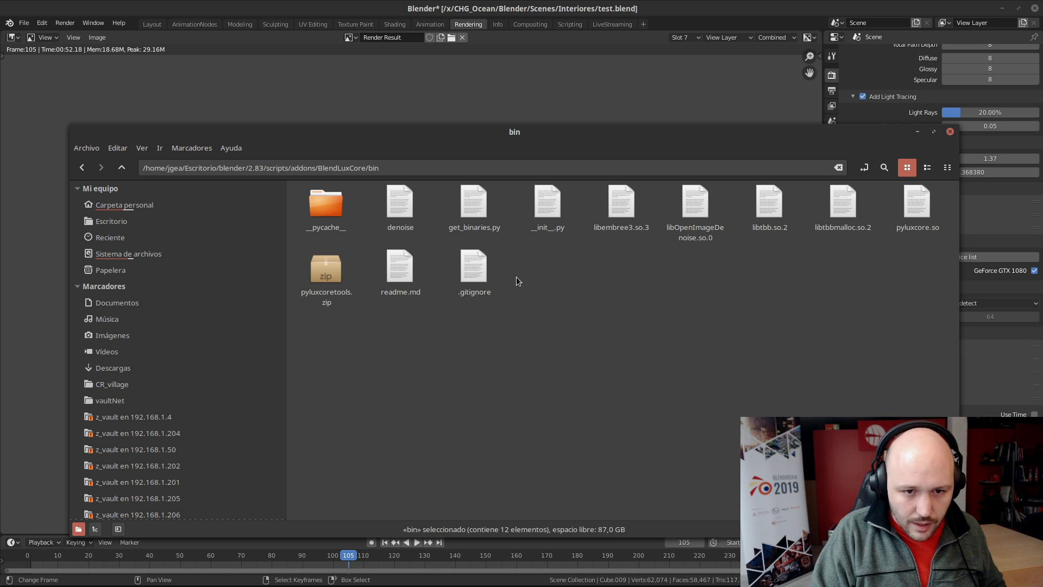
Allow the denoise file in the bin folder to be executed as a program, and close the file manager
{"action": "left_click", "coordinate": [388, 199]}
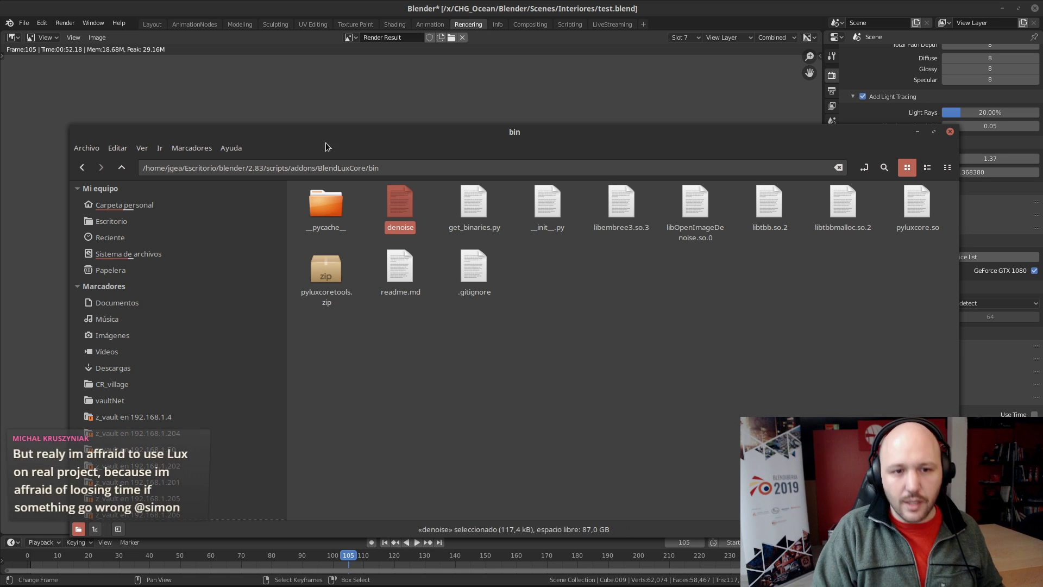
{"action": "right_click", "coordinate": [394, 197]}
{"action": "left_click", "coordinate": [441, 370]}
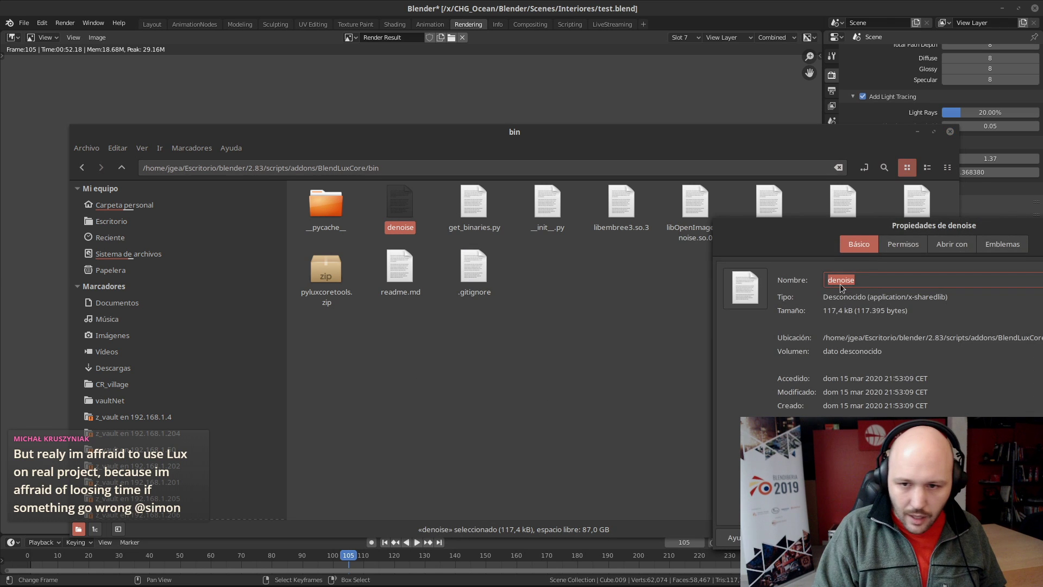
{"action": "left_click", "coordinate": [903, 244]}
{"action": "left_click_drag", "start_coordinate": [902, 244], "coordinate": [544, 206]}
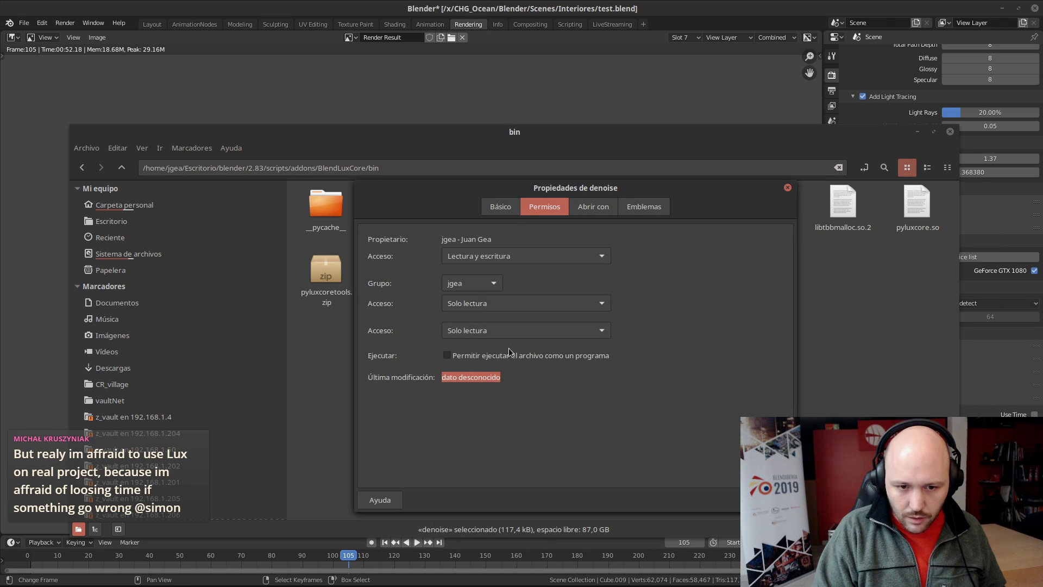
{"action": "left_click", "coordinate": [445, 357]}
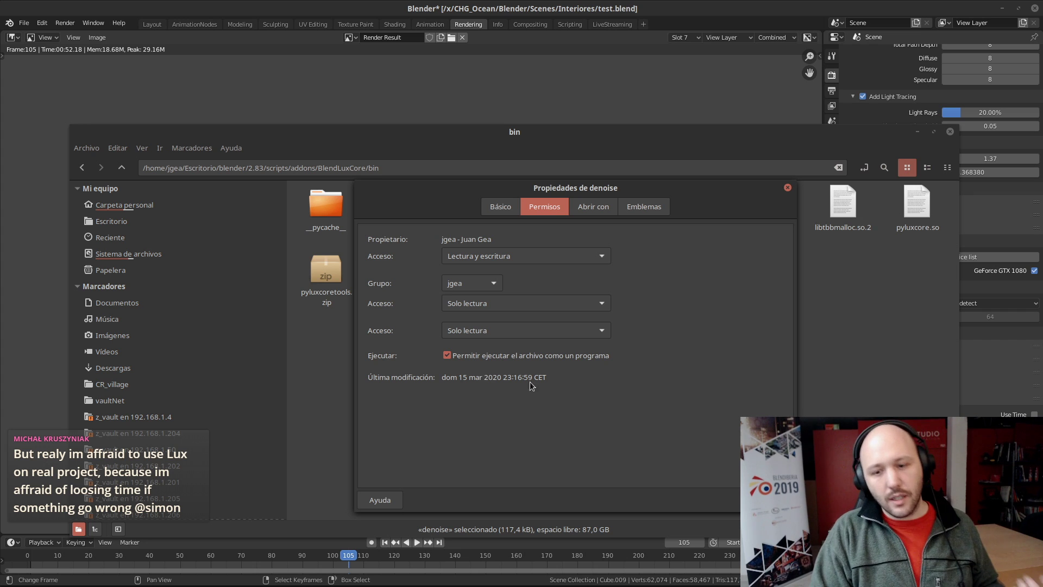
{"action": "left_click", "coordinate": [770, 499]}
{"action": "left_click", "coordinate": [887, 252]}
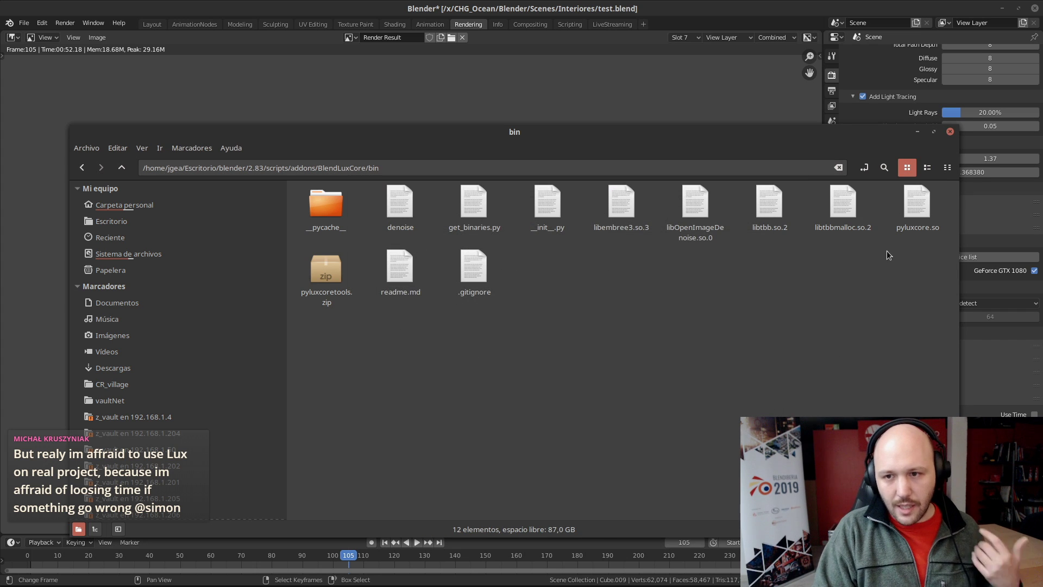
{"action": "left_click", "coordinate": [952, 131]}
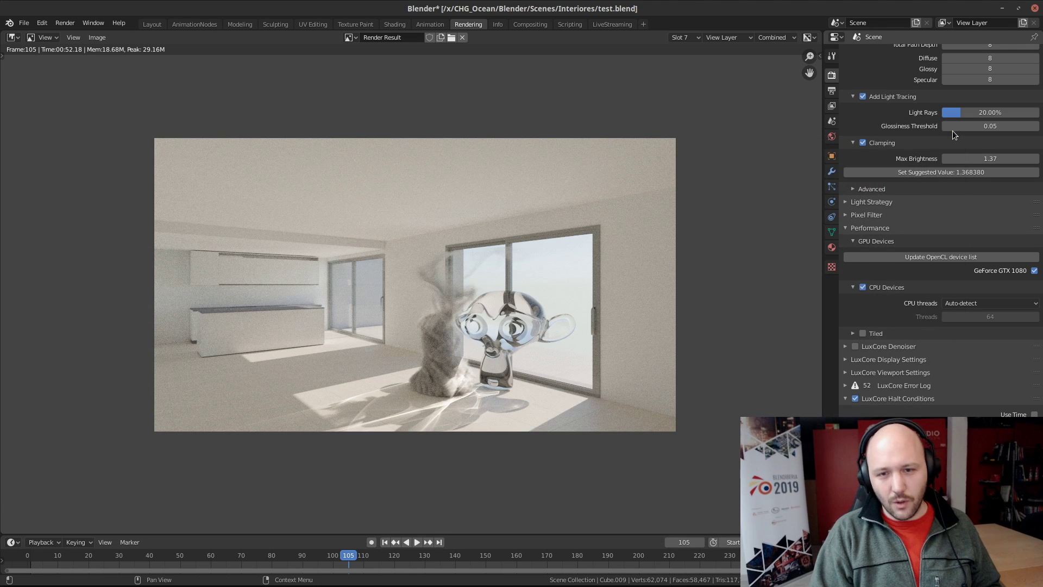
Restrict the rendered viewport in the Layout workspace to a render region matching the camera frame
{"action": "left_click", "coordinate": [152, 24]}
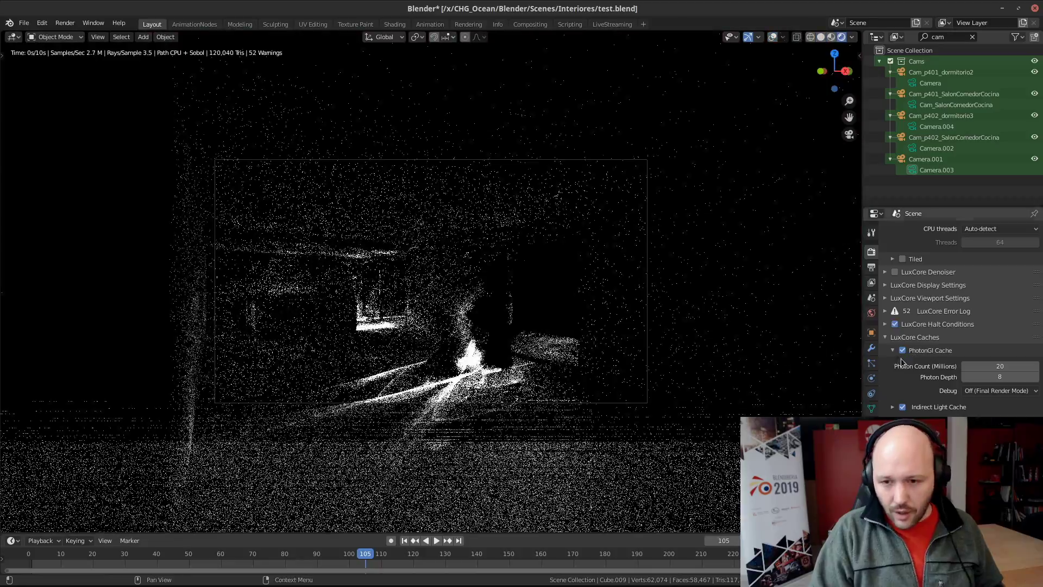
{"action": "key", "text": "ctrl+b"}
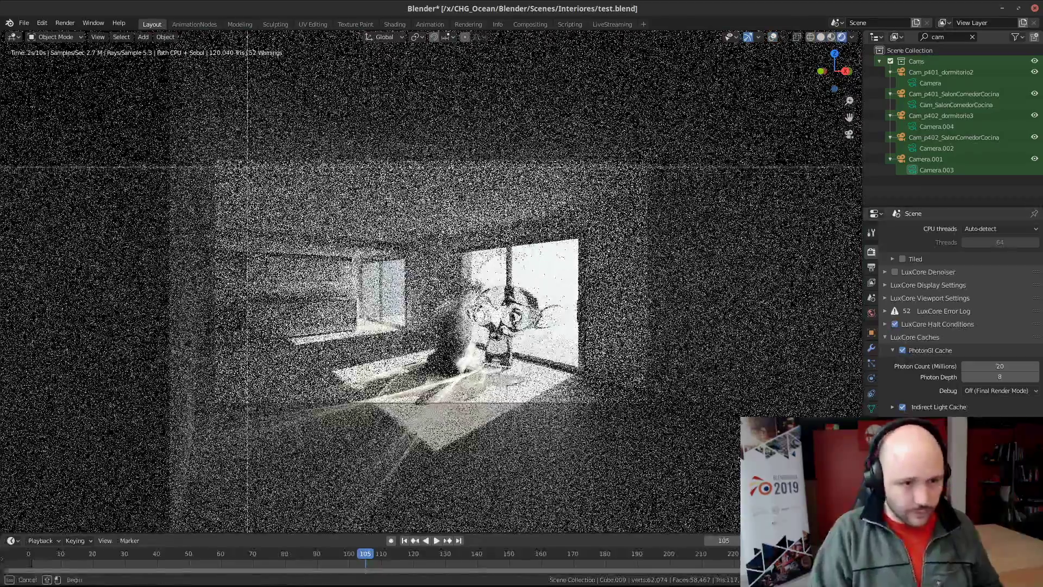
{"action": "left_click_drag", "start_coordinate": [650, 399], "coordinate": [651, 404]}
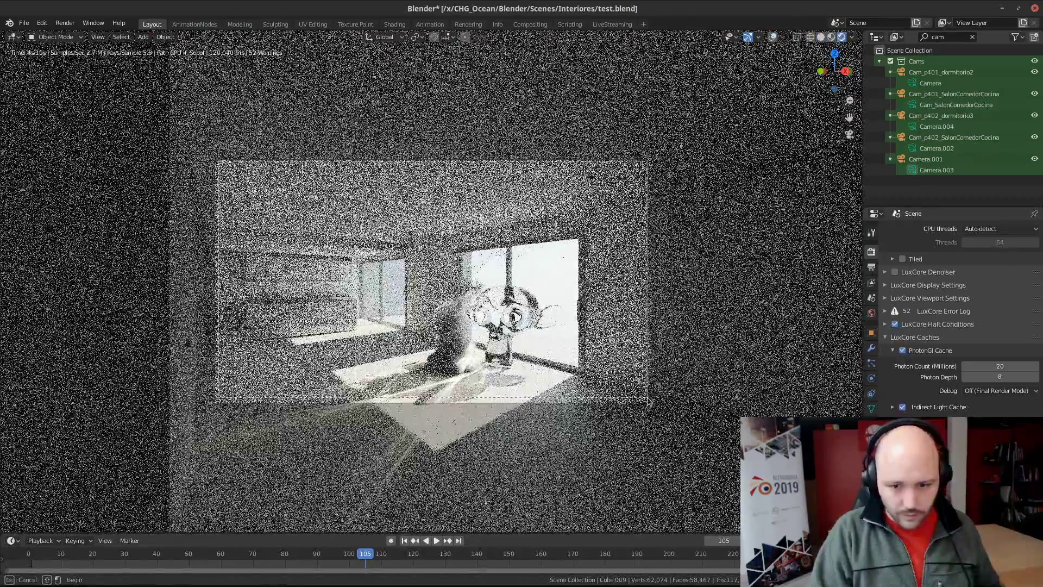
Enable the LuxCore Denoiser with type OIDN and view the denoised camera view up close
{"action": "scroll", "coordinate": [930, 342], "scroll_direction": "up", "scroll_amount": 10}
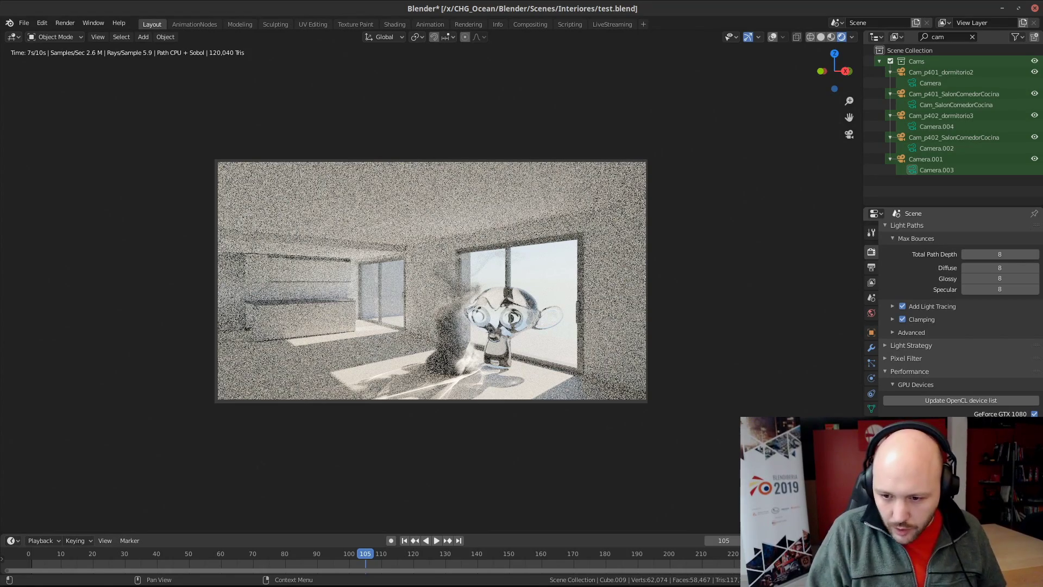
{"action": "scroll", "coordinate": [960, 318], "scroll_direction": "down", "scroll_amount": 2}
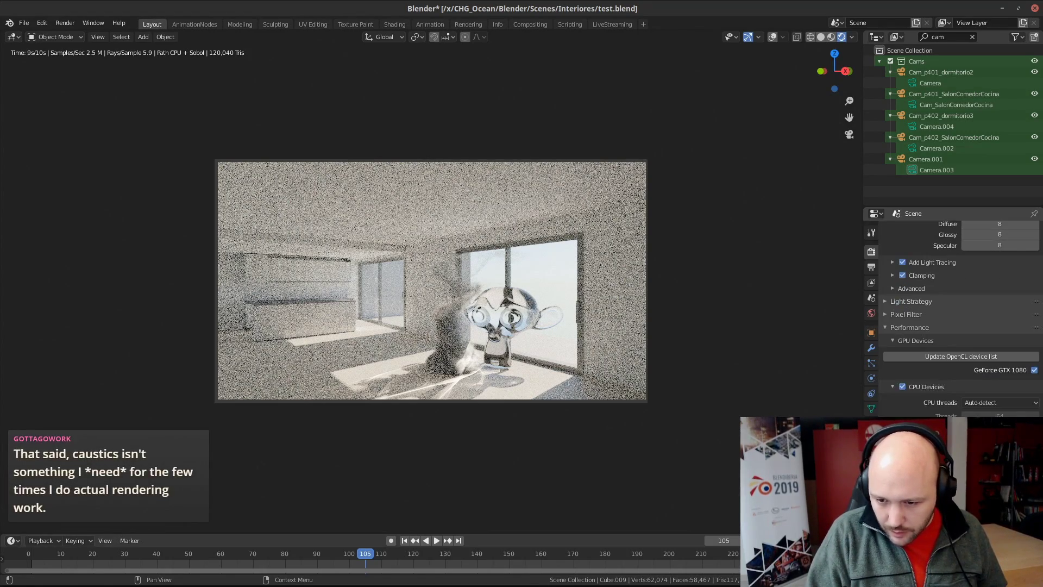
{"action": "scroll", "coordinate": [960, 318], "scroll_direction": "down", "scroll_amount": 3}
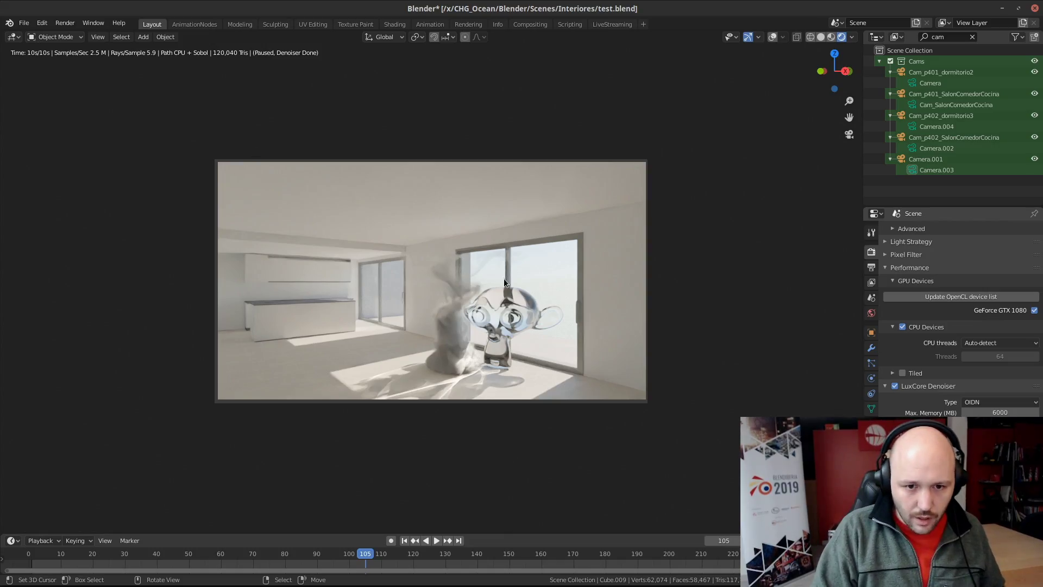
{"action": "scroll", "coordinate": [503, 278], "scroll_direction": "up", "scroll_amount": 2}
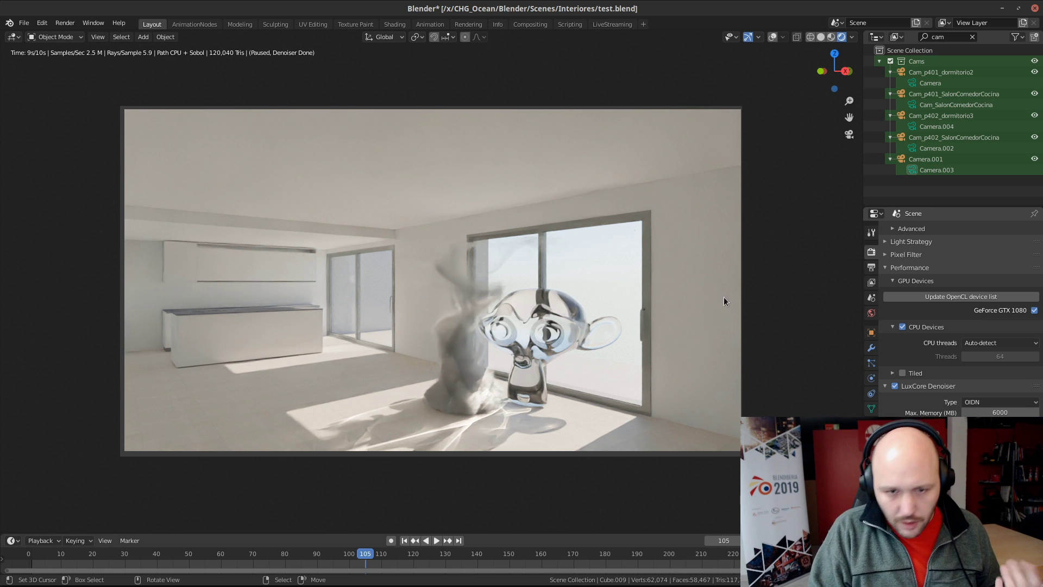
Return the viewport to Solid shading and disable Render Region in the output settings of the Rendering workspace
{"action": "left_click", "coordinate": [821, 37]}
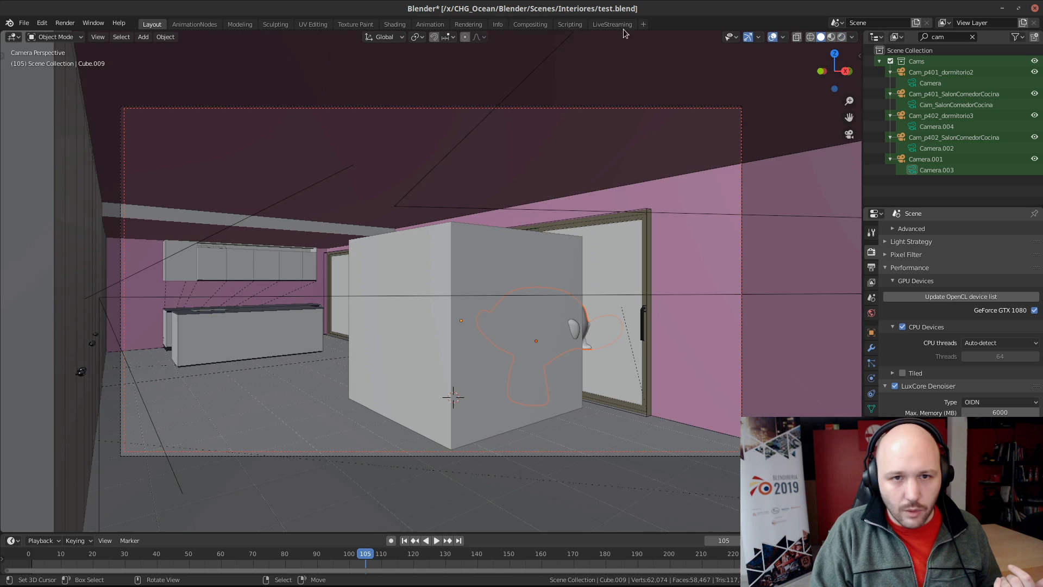
{"action": "left_click", "coordinate": [483, 25]}
{"action": "left_click", "coordinate": [831, 90]}
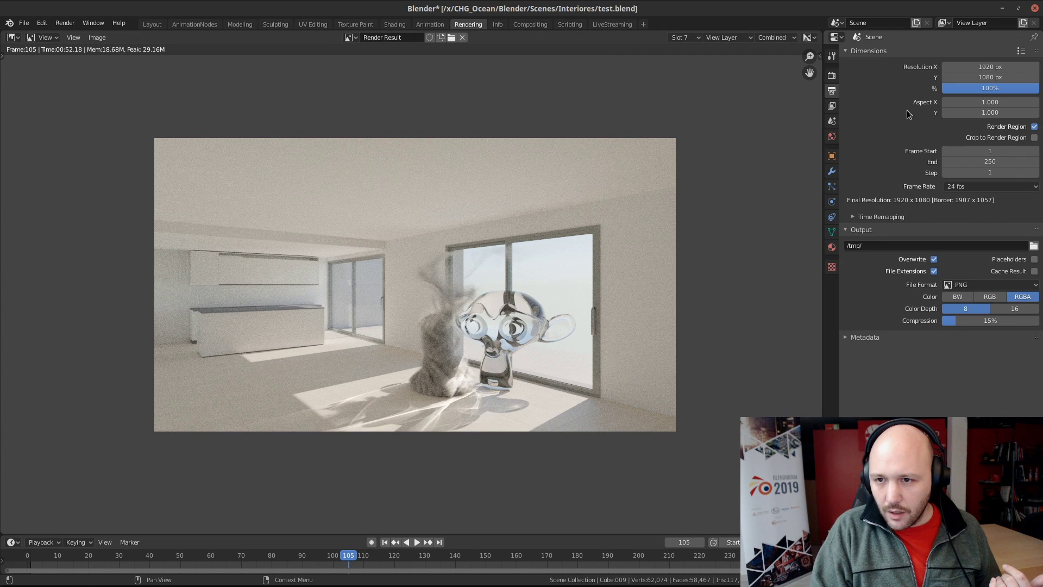
{"action": "left_click", "coordinate": [1034, 127]}
{"action": "middle_click_drag", "start_coordinate": [437, 266], "coordinate": [419, 267]}
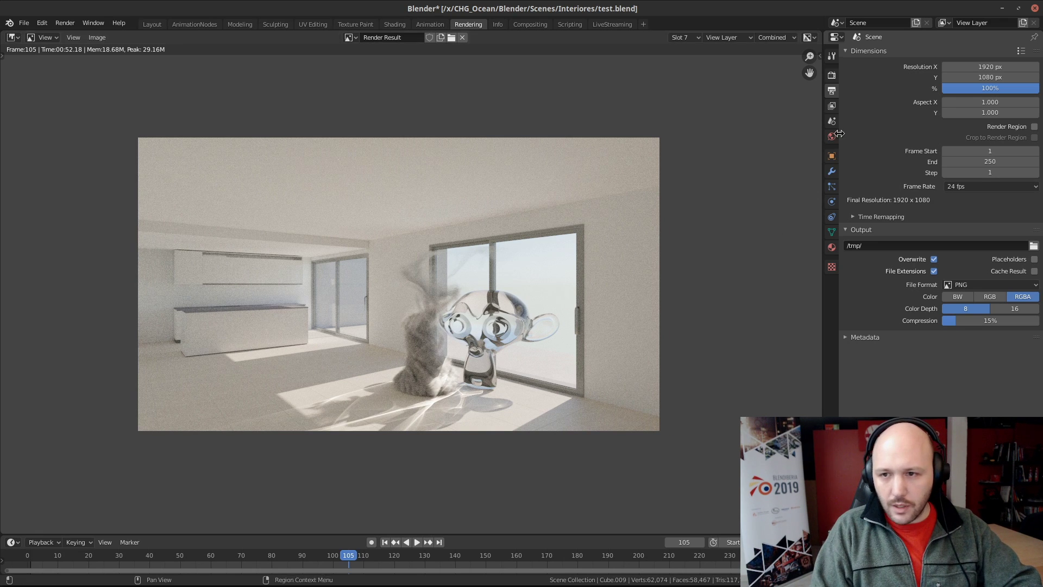
Render frame 105 at full resolution and fit the whole image in the image editor
{"action": "key", "text": "F12"}
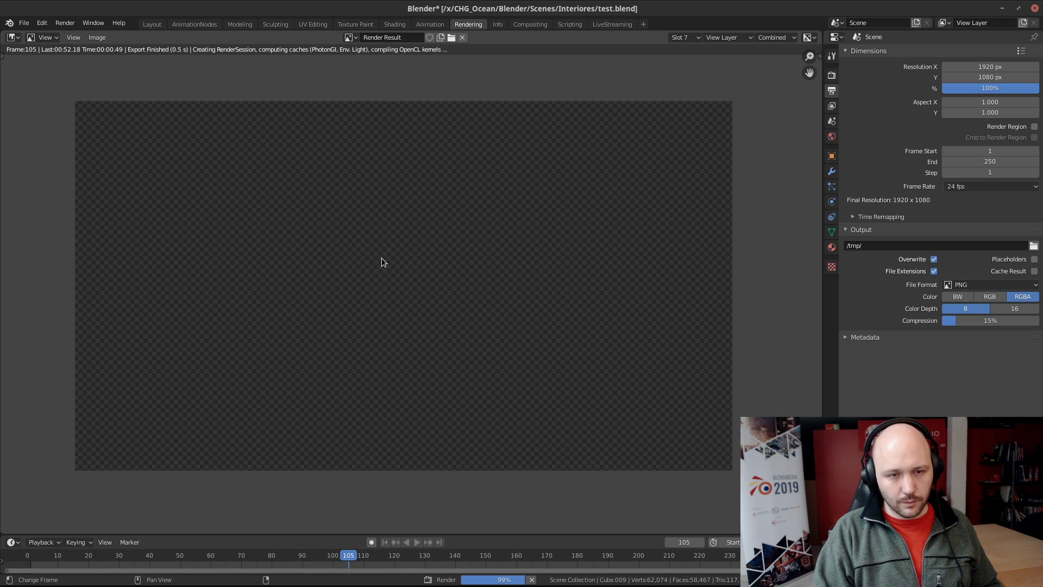
{"action": "scroll", "coordinate": [376, 295], "scroll_direction": "down", "scroll_amount": 3}
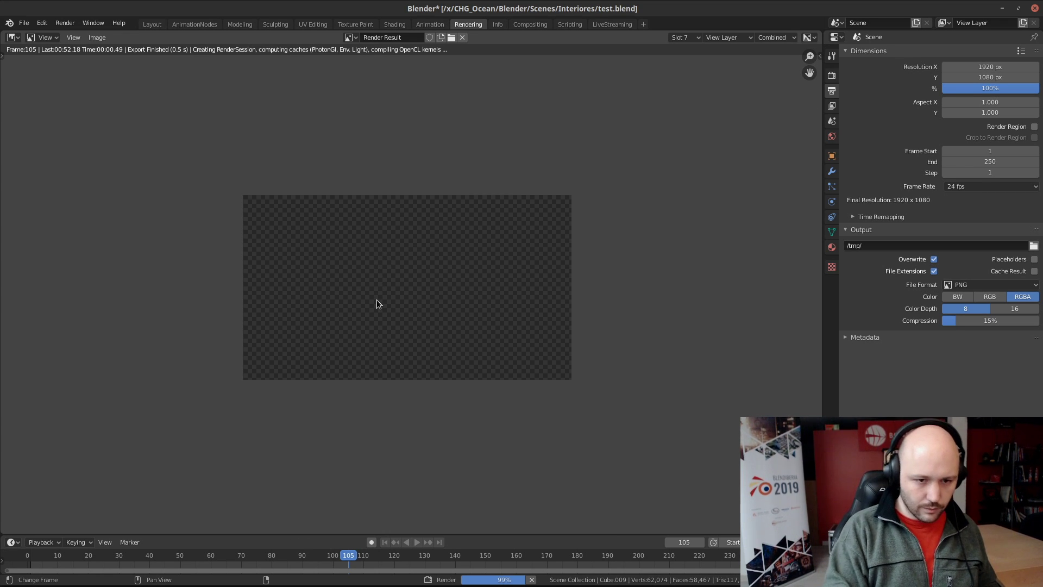
{"action": "scroll", "coordinate": [377, 300], "scroll_direction": "up", "scroll_amount": 4}
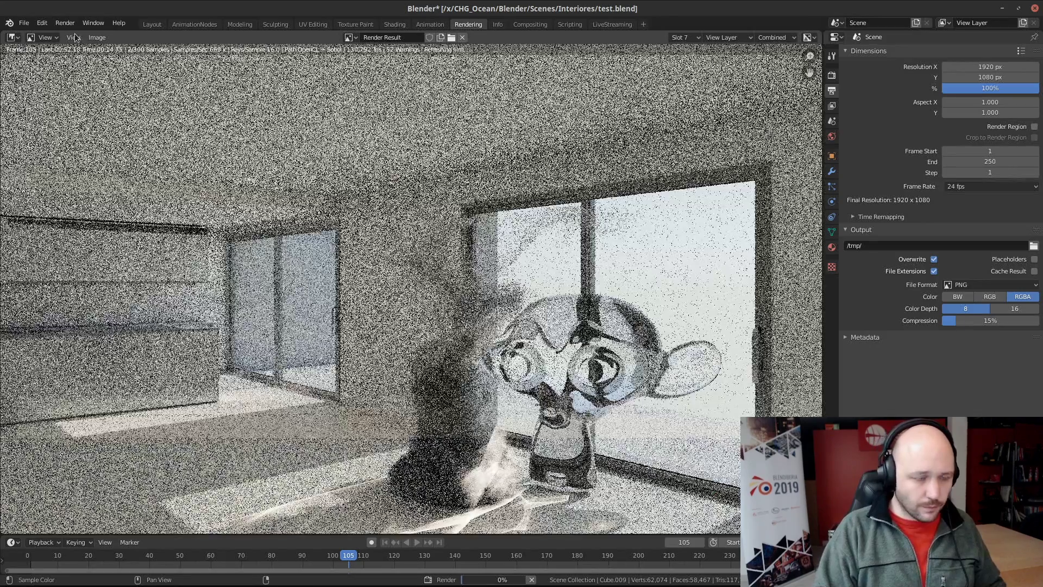
{"action": "left_click", "coordinate": [74, 37]}
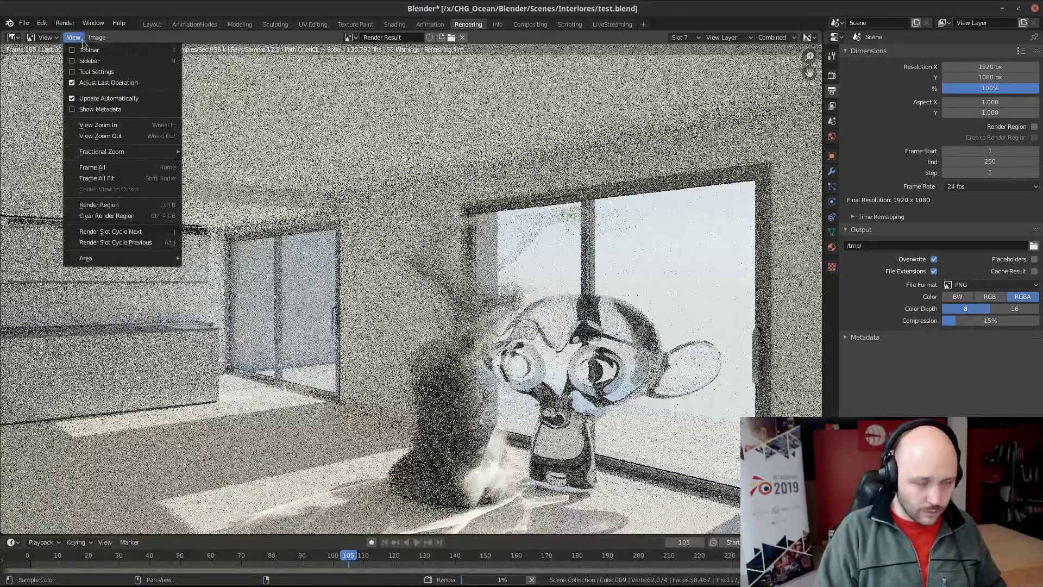
{"action": "mouse_move", "coordinate": [89, 40]}
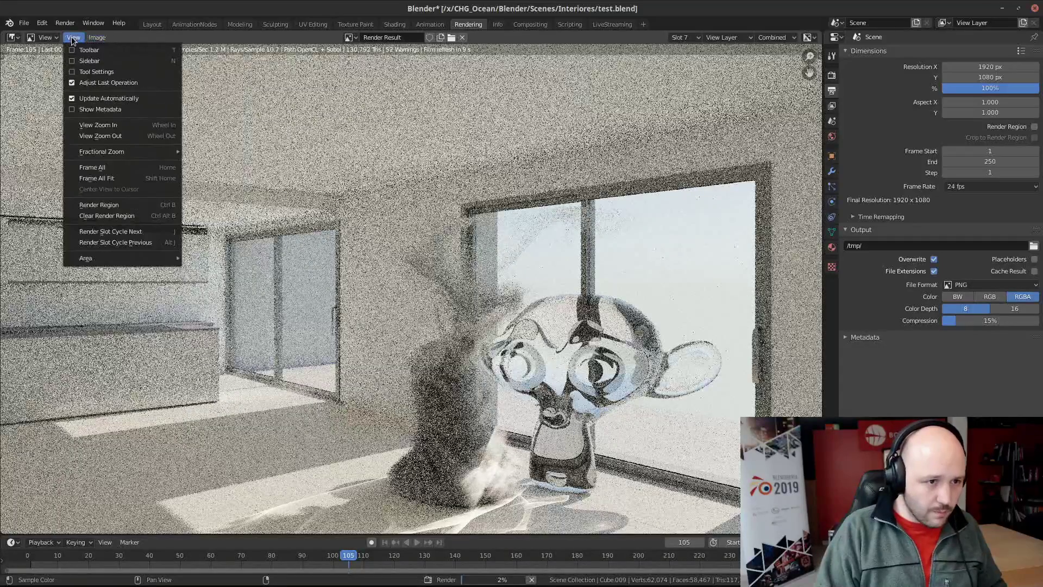
{"action": "left_click", "coordinate": [113, 178]}
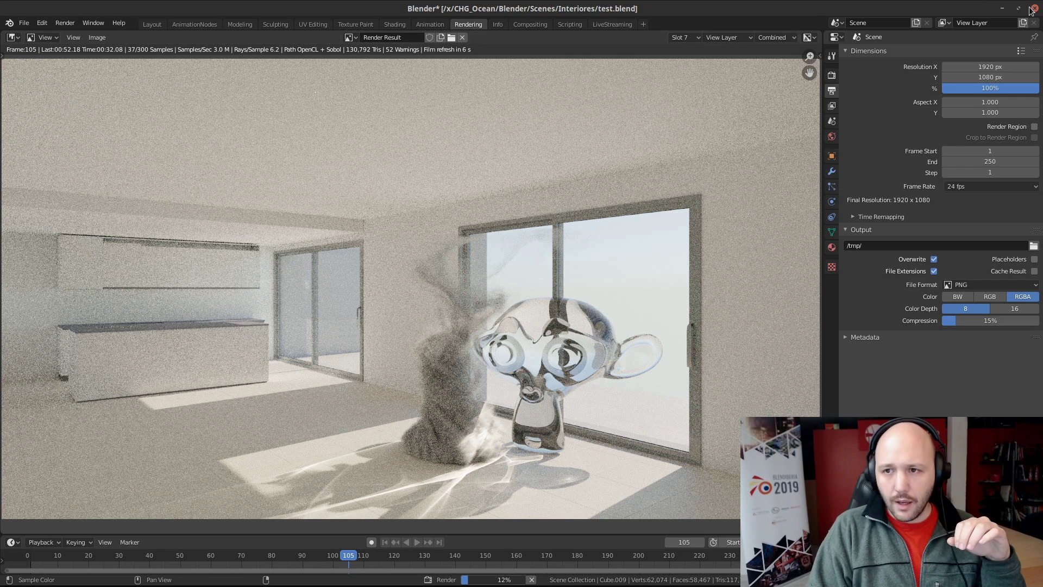
Switch to the p4_base_LG_Test_Lux.blend window, enlarge its node editor and set the render engine to LuxCore
{"action": "key", "text": "alt+Tab"}
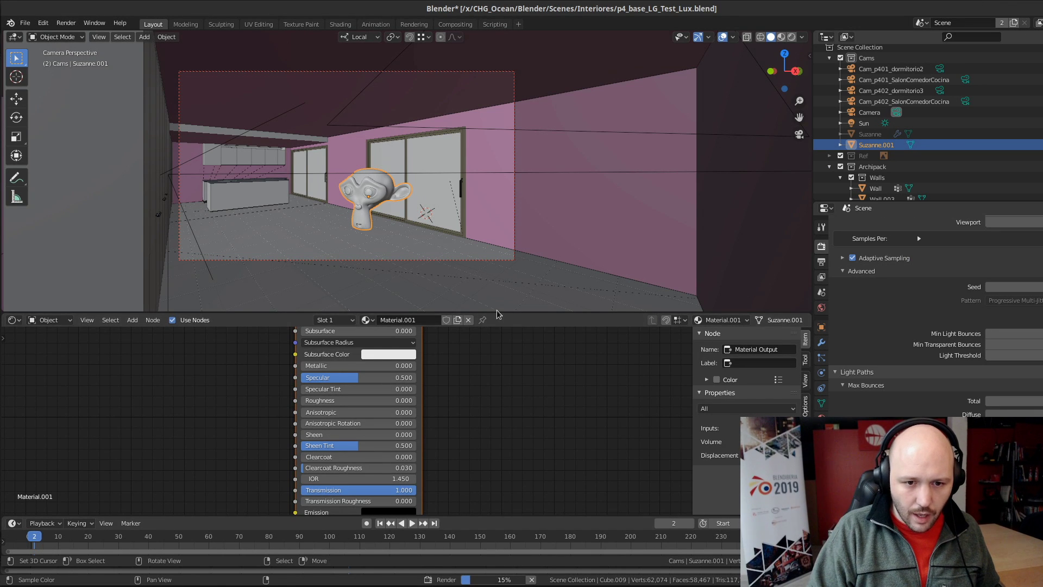
{"action": "left_click_drag", "start_coordinate": [500, 314], "coordinate": [504, 119]}
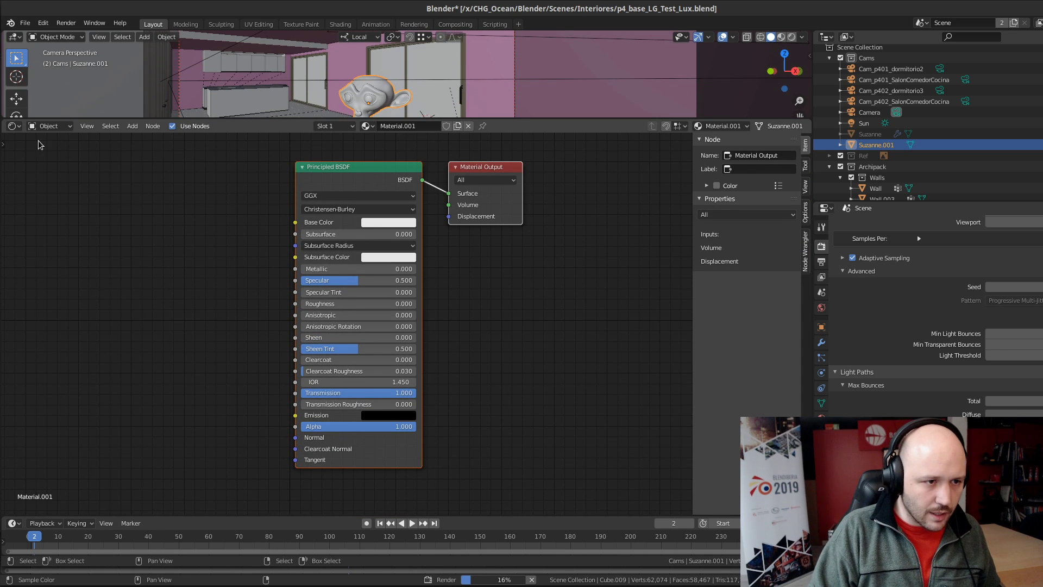
{"action": "left_click", "coordinate": [9, 129]}
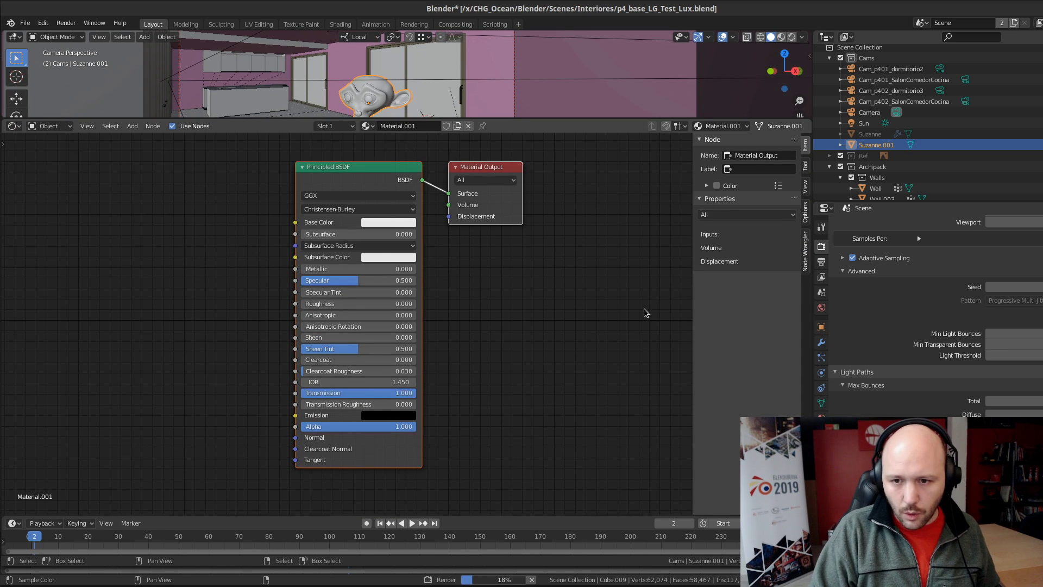
{"action": "scroll", "coordinate": [957, 327], "scroll_direction": "up", "scroll_amount": 4}
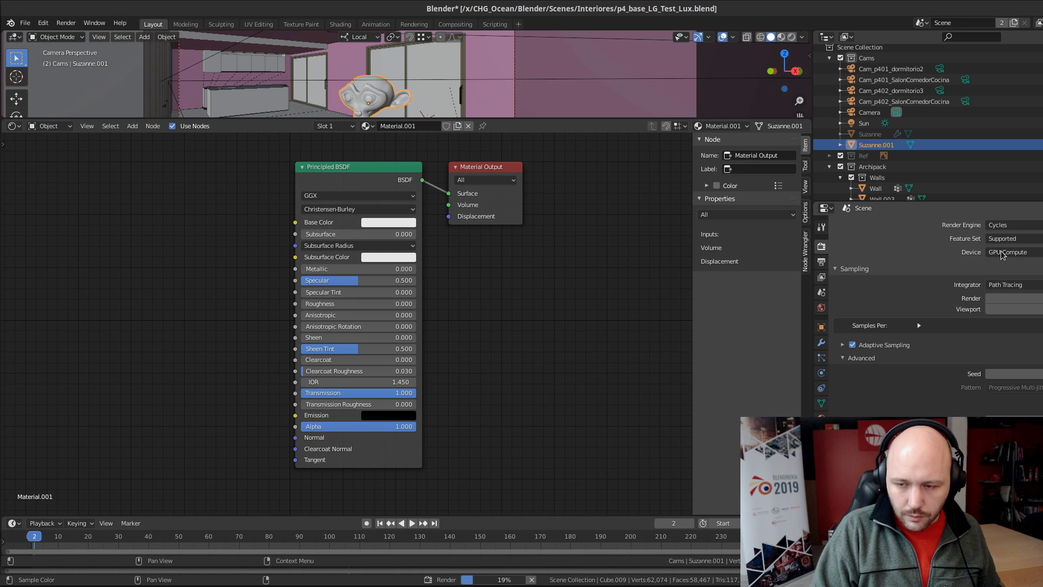
{"action": "left_click", "coordinate": [1003, 226]}
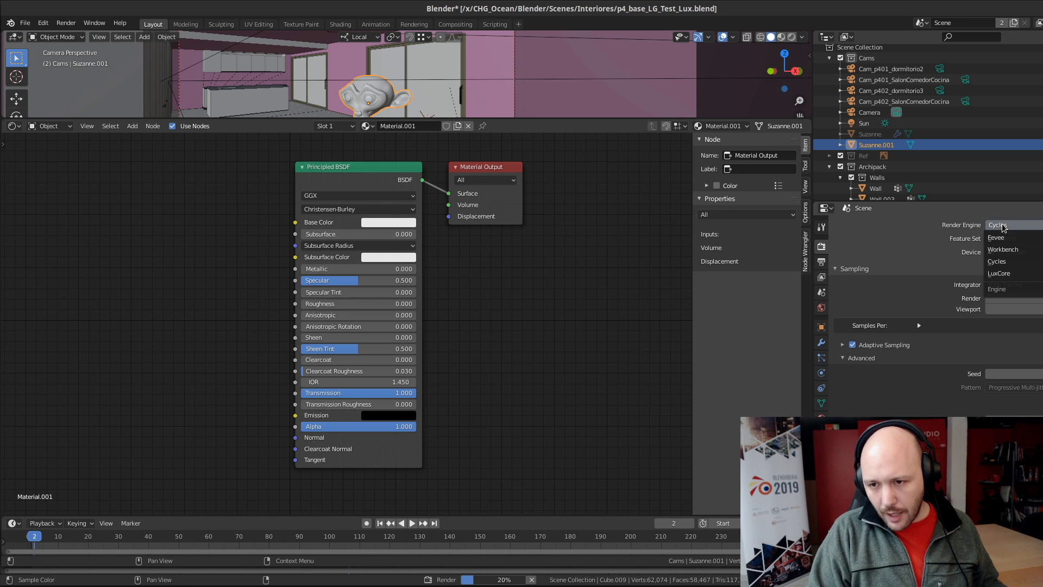
{"action": "left_click", "coordinate": [999, 274]}
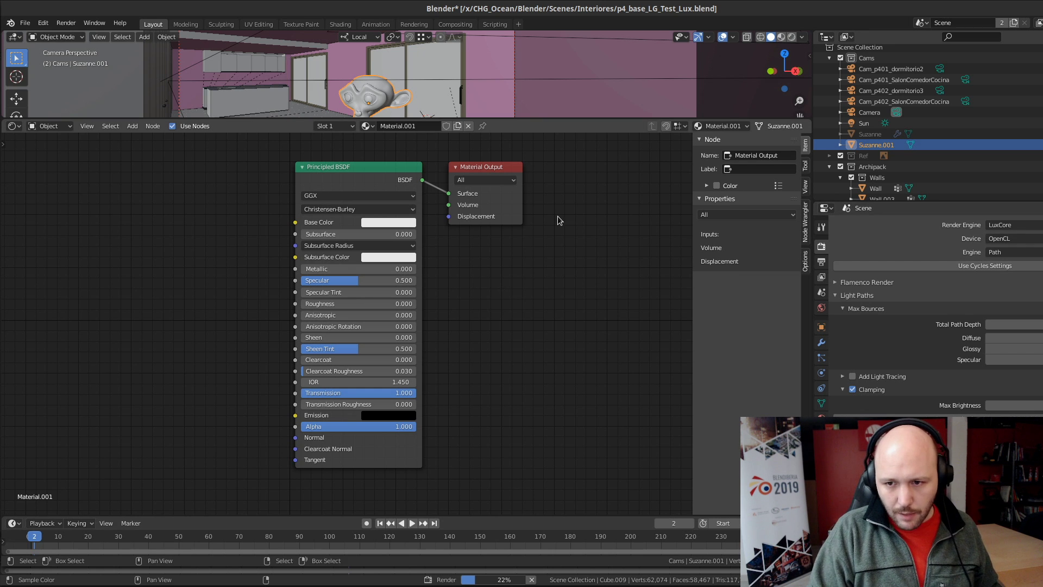
Show the LuxCore material nodes of Material.001 and add a Disney material node beside the Glass Material node
{"action": "left_click", "coordinate": [14, 126]}
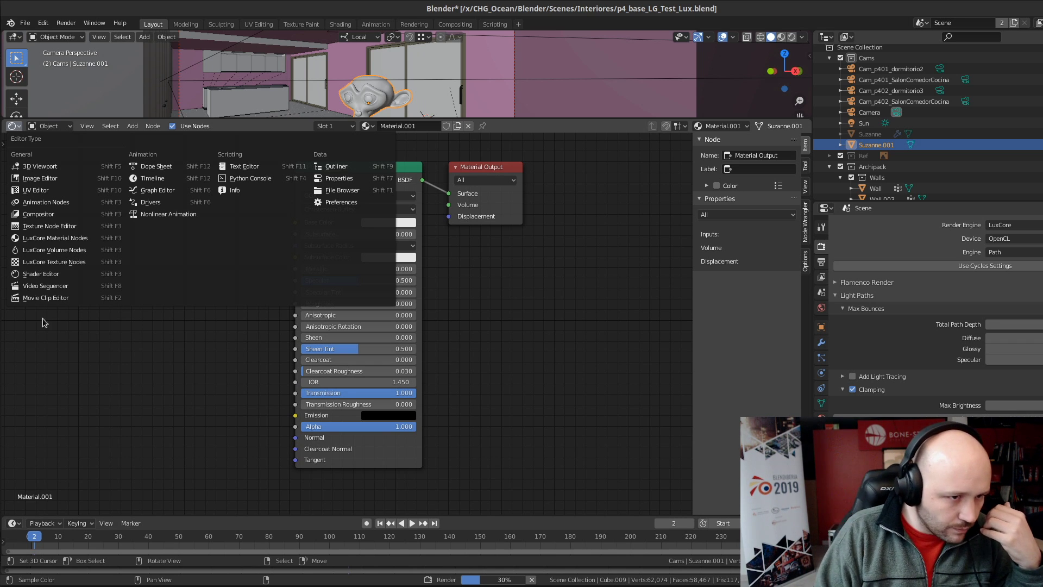
{"action": "left_click", "coordinate": [60, 238]}
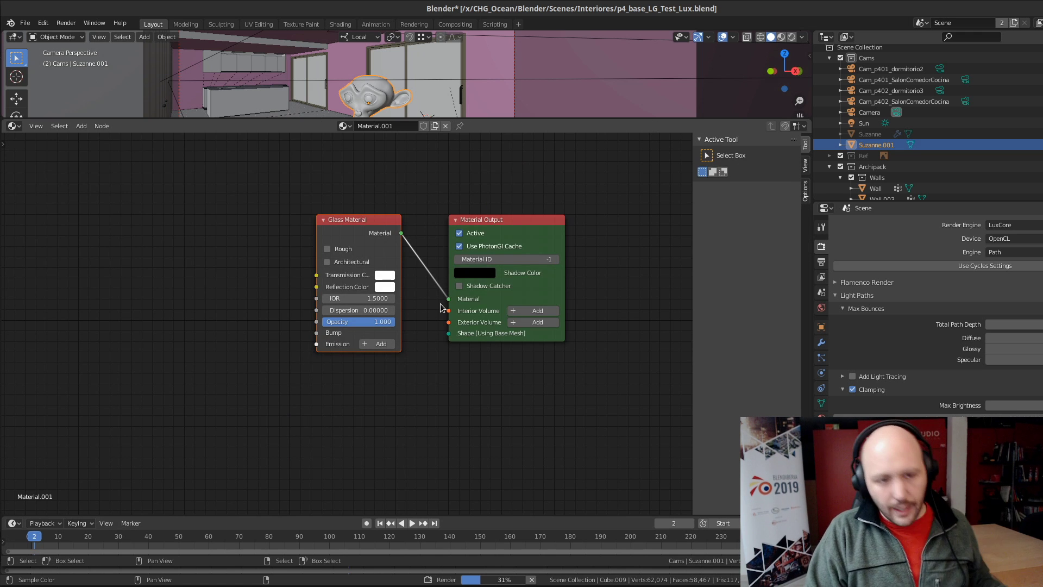
{"action": "middle_click_drag", "start_coordinate": [174, 244], "coordinate": [222, 243]}
{"action": "key", "text": "shift+a"}
{"action": "left_click", "coordinate": [222, 244]}
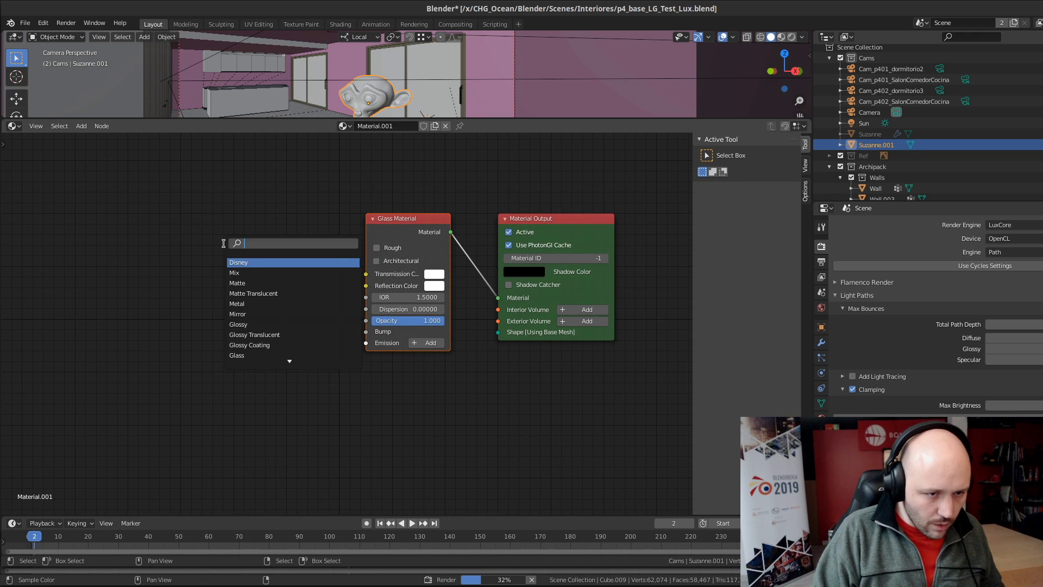
{"action": "key", "text": "shift+a"}
{"action": "mouse_move", "coordinate": [190, 253]}
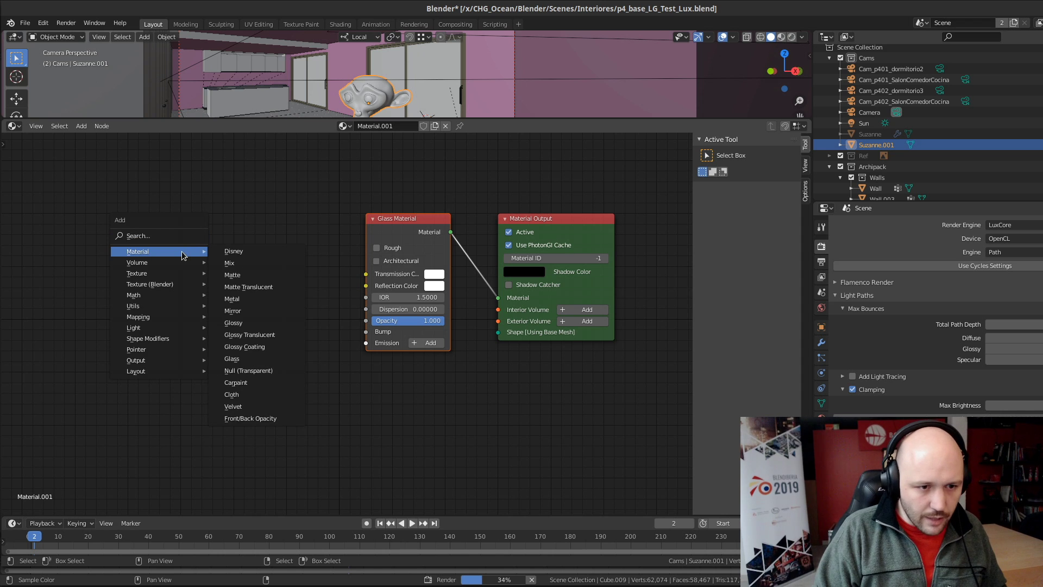
{"action": "left_click", "coordinate": [252, 252]}
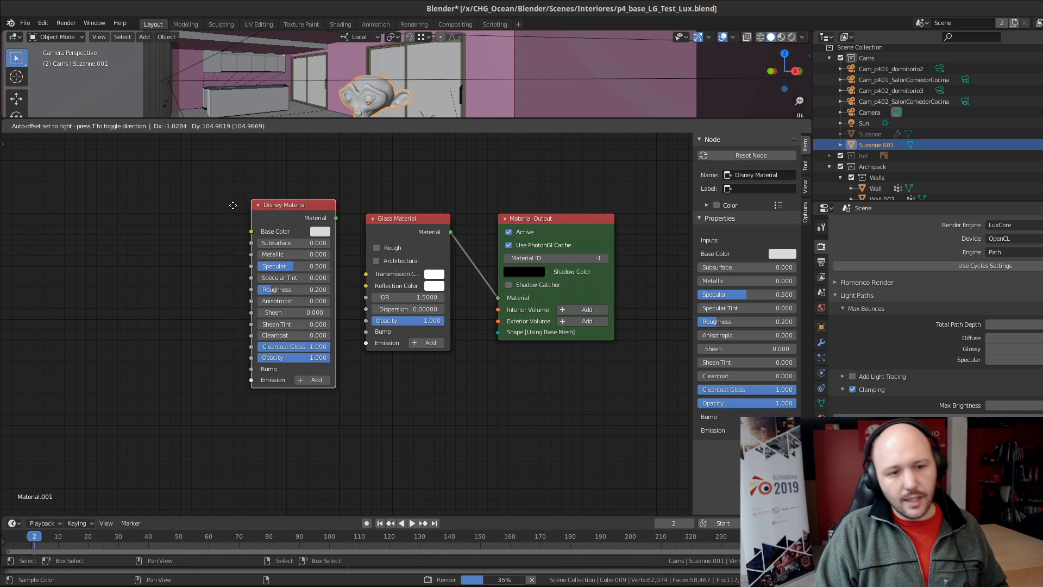
{"action": "left_click", "coordinate": [251, 210]}
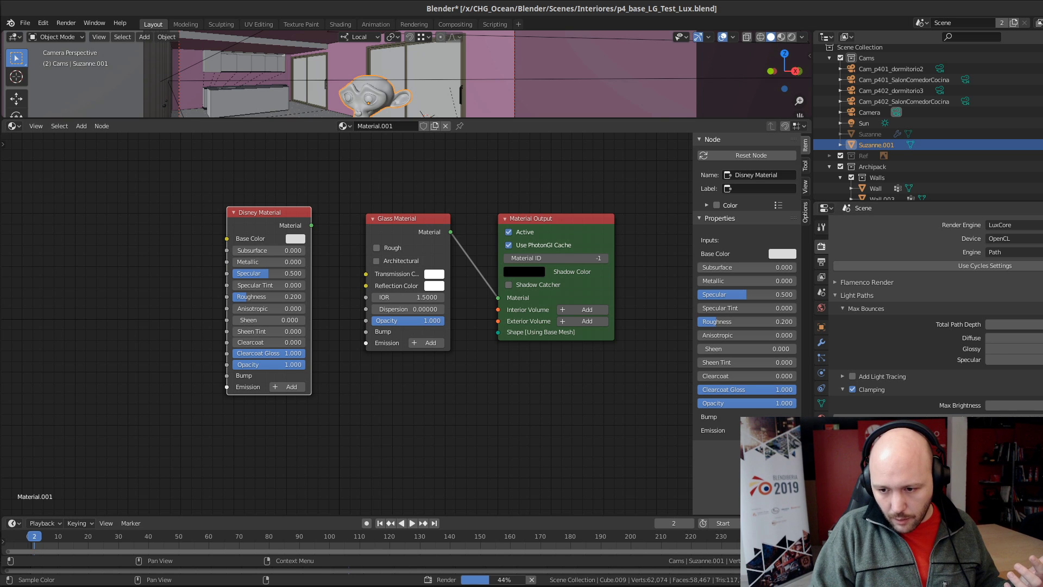
{"action": "mouse_move", "coordinate": [1042, 462]}
{"action": "left_mouse_down"}
{"action": "mouse_move", "coordinate": [1024, 462]}
{"action": "mouse_move", "coordinate": [1042, 461]}
{"action": "left_mouse_up"}
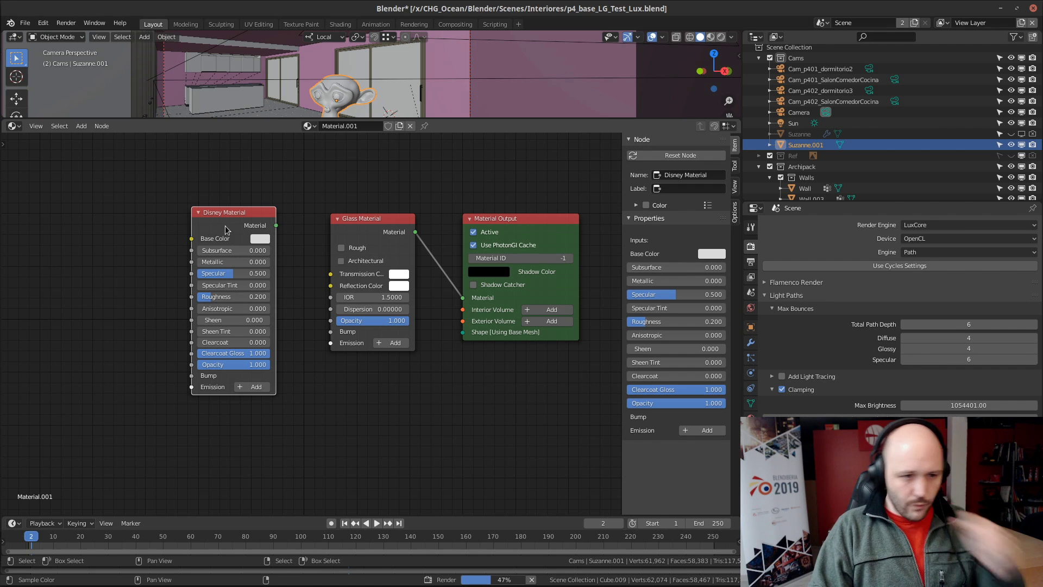
Delete the Disney material node and add a Glossy Translucent material node beside the Glass Material node
{"action": "left_click_drag", "start_coordinate": [233, 208], "coordinate": [240, 193]}
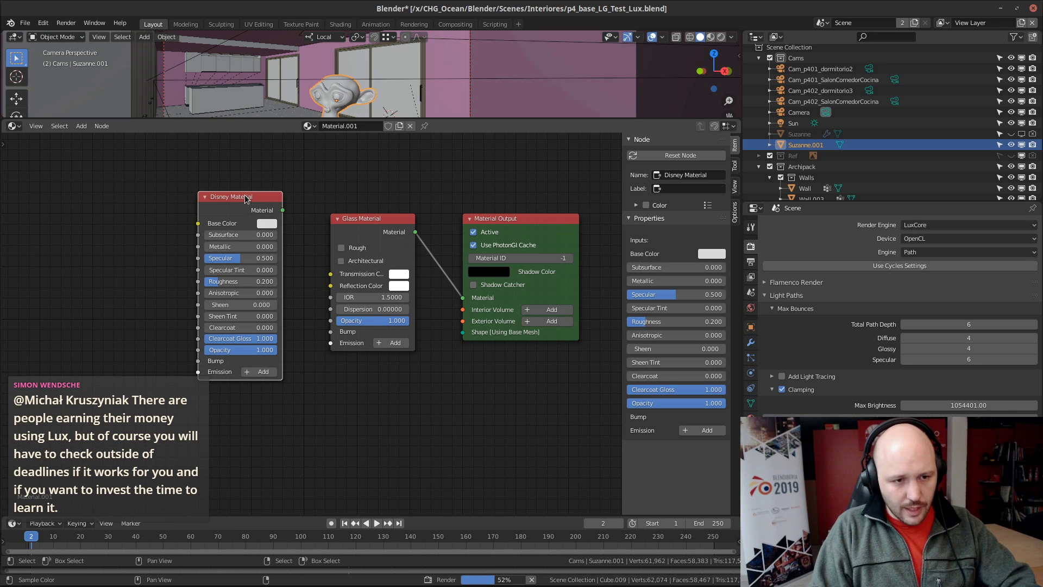
{"action": "key", "text": "x"}
{"action": "key", "text": "shift+a"}
{"action": "mouse_move", "coordinate": [199, 247]}
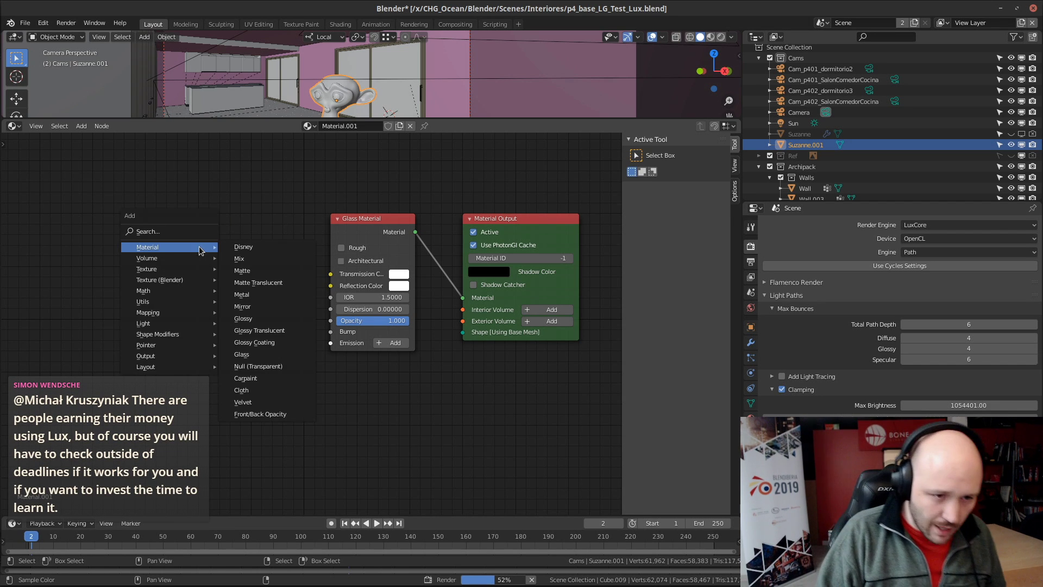
{"action": "left_click", "coordinate": [270, 335]}
{"action": "left_click", "coordinate": [185, 167]}
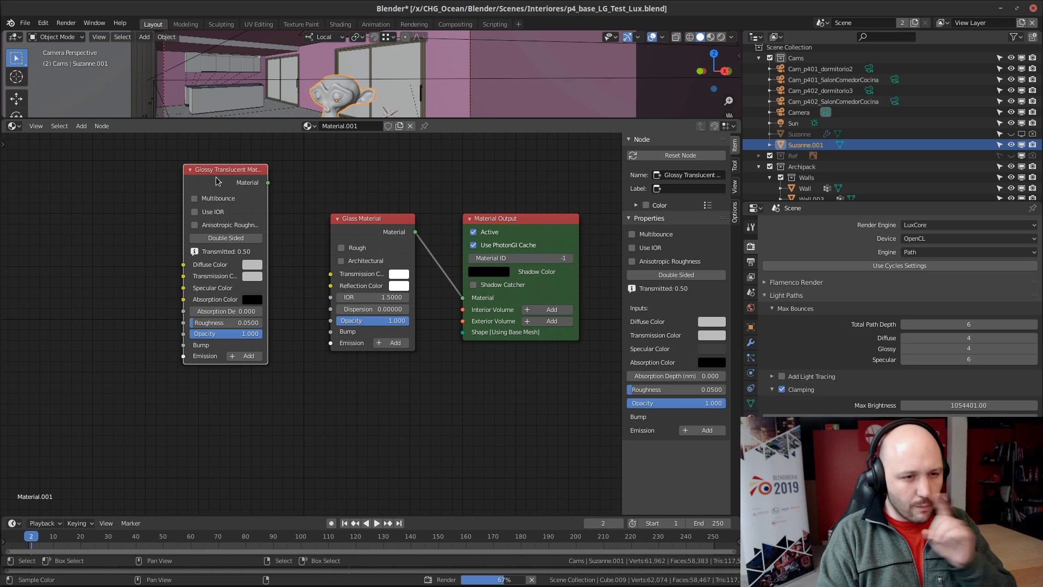
Replace the Glossy Translucent node with a Matte Translucent material node placed beside the Glass Material node
{"action": "key", "text": "Delete"}
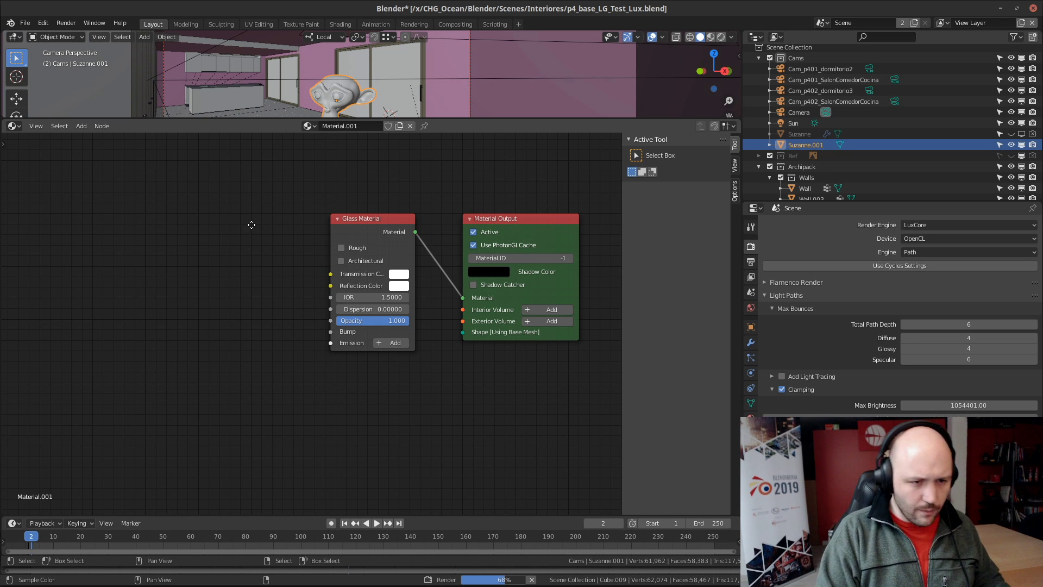
{"action": "middle_click_drag", "start_coordinate": [252, 225], "coordinate": [304, 225]}
{"action": "key", "text": "shift+a"}
{"action": "mouse_move", "coordinate": [149, 246]}
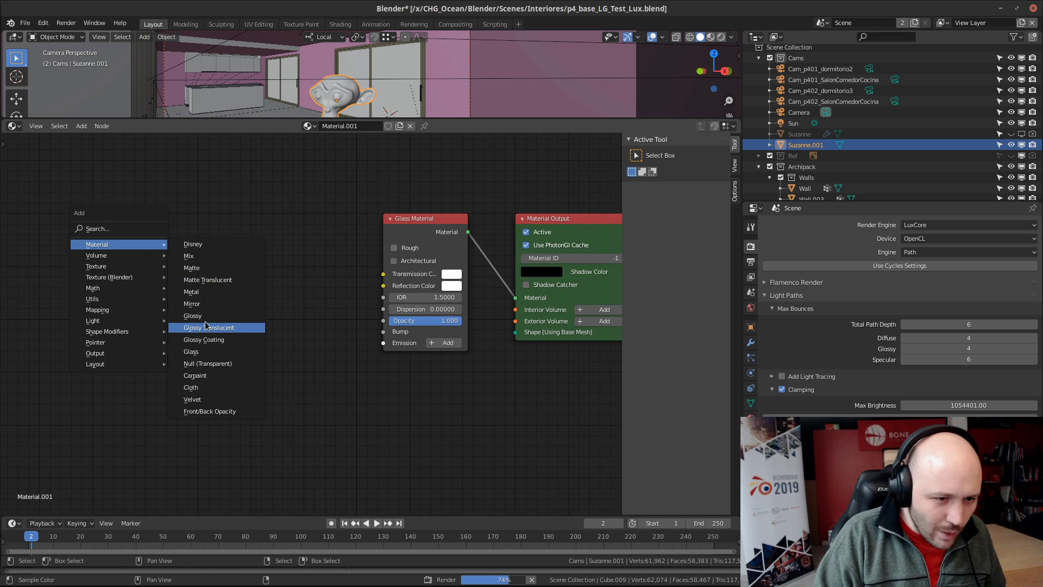
{"action": "left_click", "coordinate": [218, 279]}
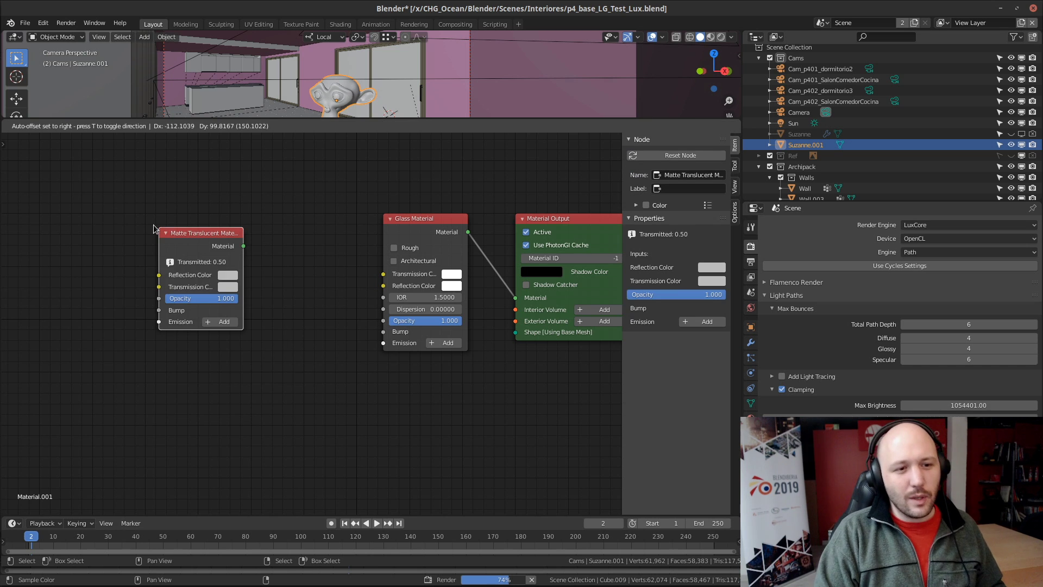
{"action": "left_click", "coordinate": [227, 257]}
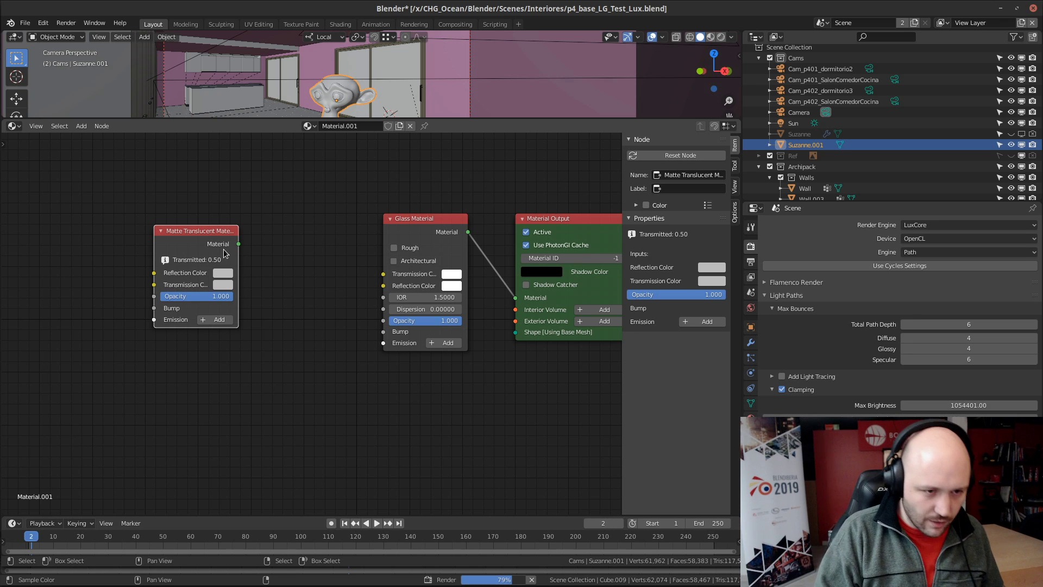
Add a Glossy Coating material node and connect the Matte Translucent node's Material output to its Base Material input
{"action": "left_click_drag", "start_coordinate": [224, 253], "coordinate": [109, 255]}
{"action": "key", "text": "shift+a"}
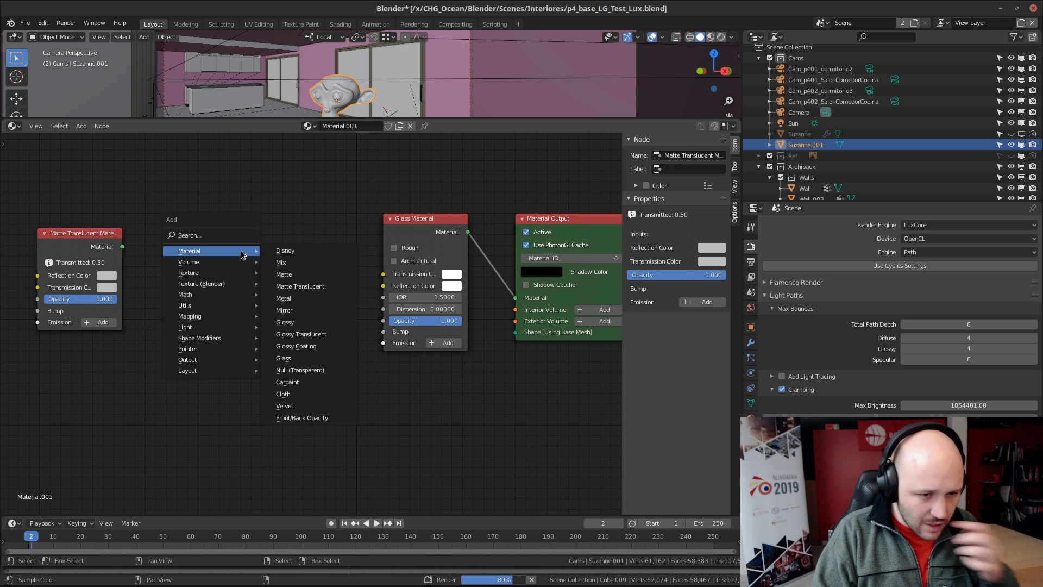
{"action": "left_click", "coordinate": [306, 346]}
{"action": "left_click", "coordinate": [233, 244]}
{"action": "left_click_drag", "start_coordinate": [123, 247], "coordinate": [205, 316]}
{"action": "left_click_drag", "start_coordinate": [62, 246], "coordinate": [101, 265]}
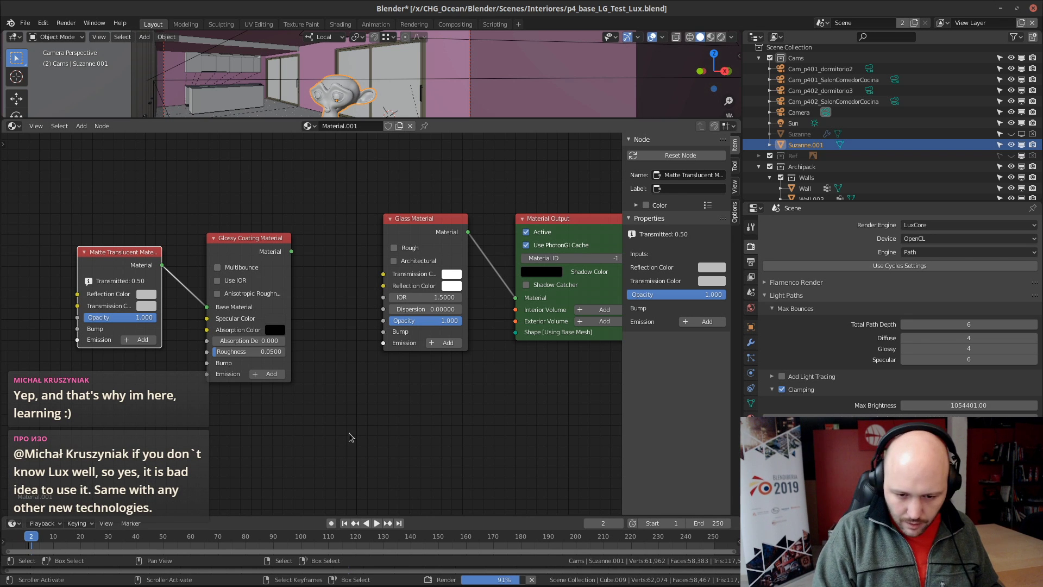
Switch to the test.blend window and examine the frame 105 render around the kitchen, dust devil and glass Suzanne
{"action": "left_click", "coordinate": [612, 581]}
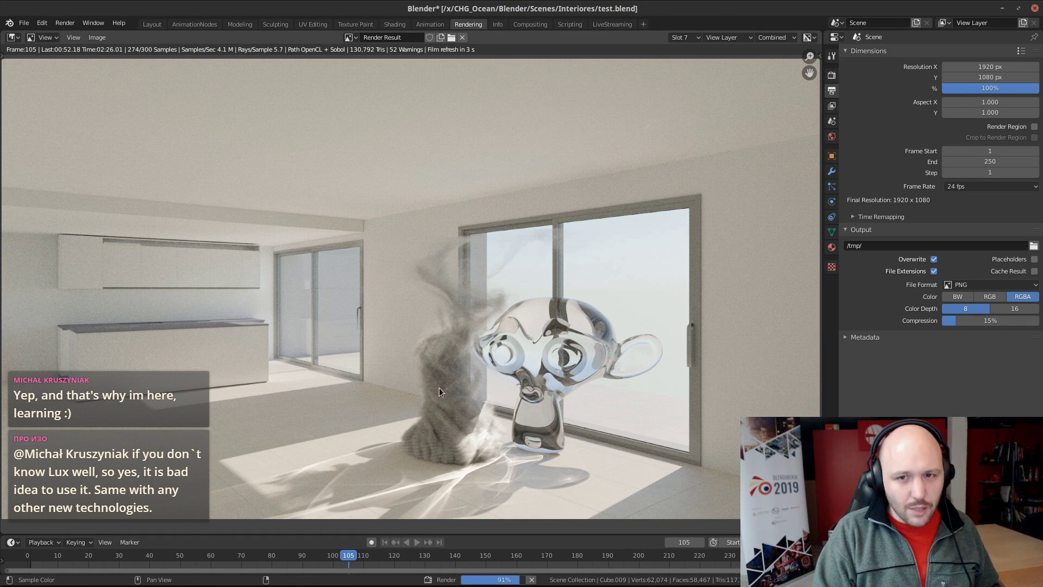
{"action": "middle_click_drag", "start_coordinate": [438, 406], "coordinate": [440, 385]}
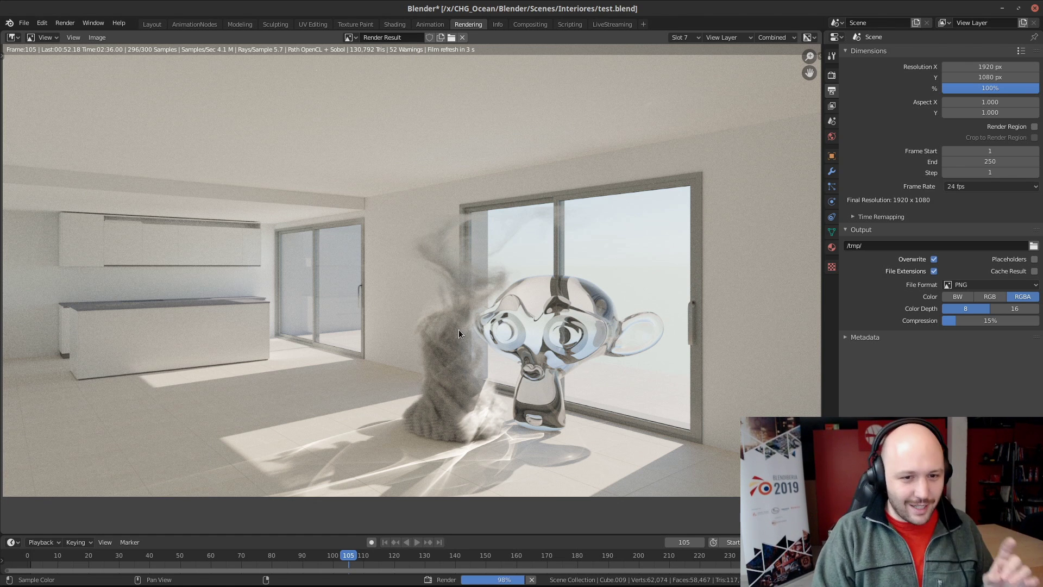
{"action": "scroll", "coordinate": [458, 330], "scroll_direction": "up", "scroll_amount": 1}
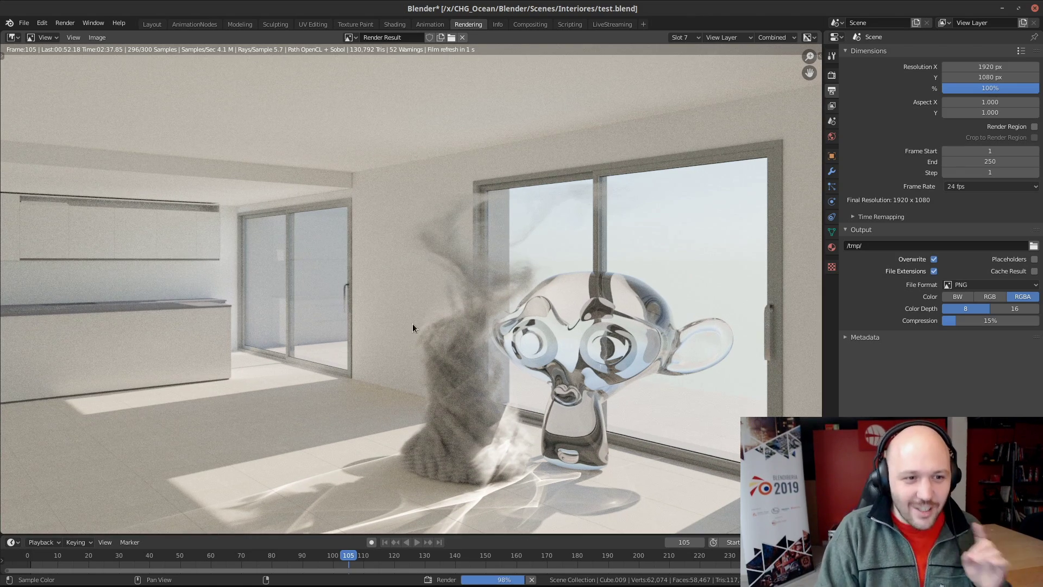
{"action": "scroll", "coordinate": [272, 369], "scroll_direction": "down", "scroll_amount": 1}
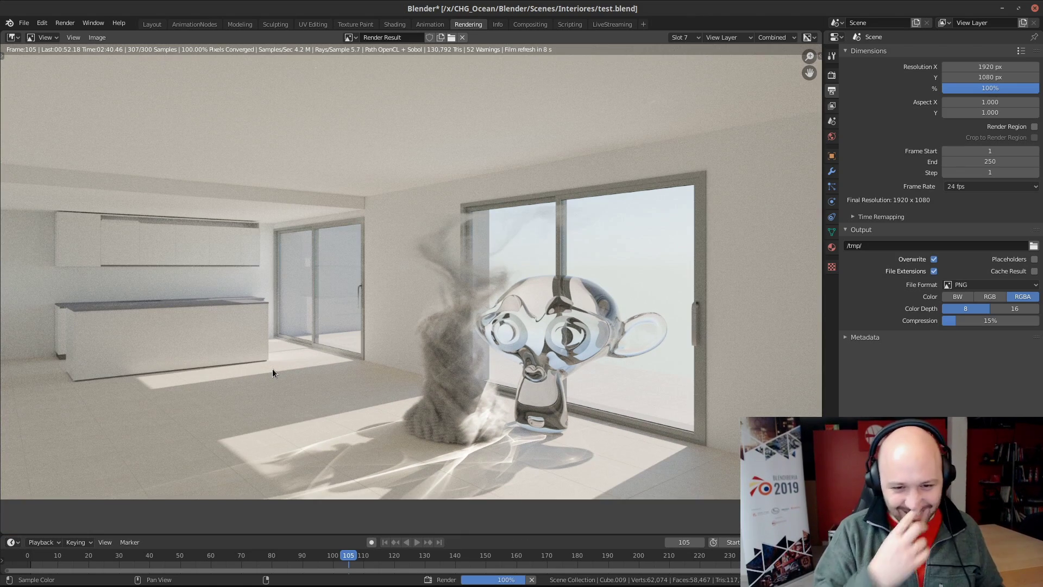
{"action": "scroll", "coordinate": [272, 368], "scroll_direction": "up", "scroll_amount": 1}
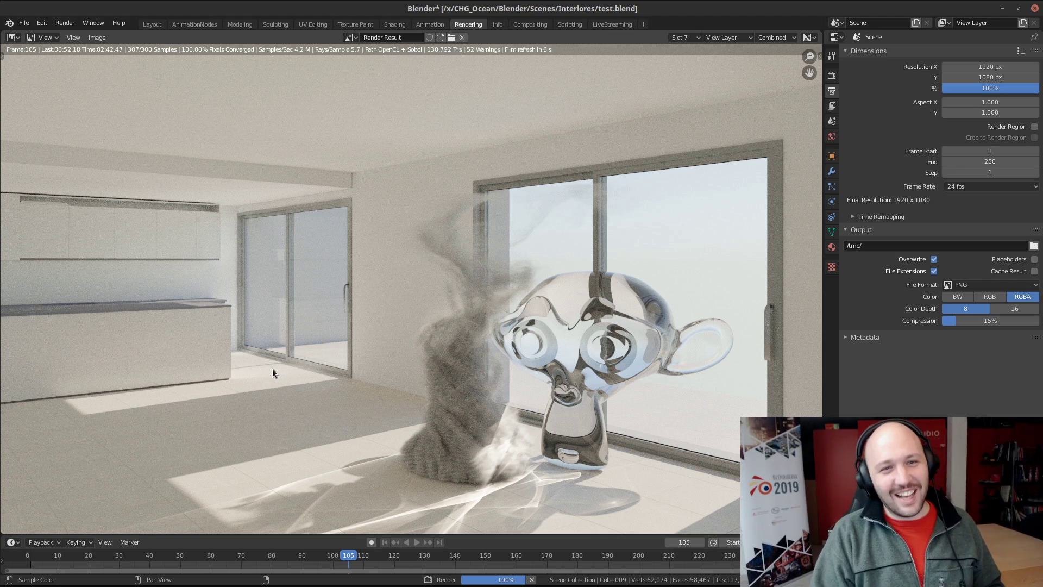
{"action": "middle_click_drag", "start_coordinate": [218, 340], "coordinate": [361, 338]}
{"action": "scroll", "coordinate": [403, 329], "scroll_direction": "up", "scroll_amount": 1}
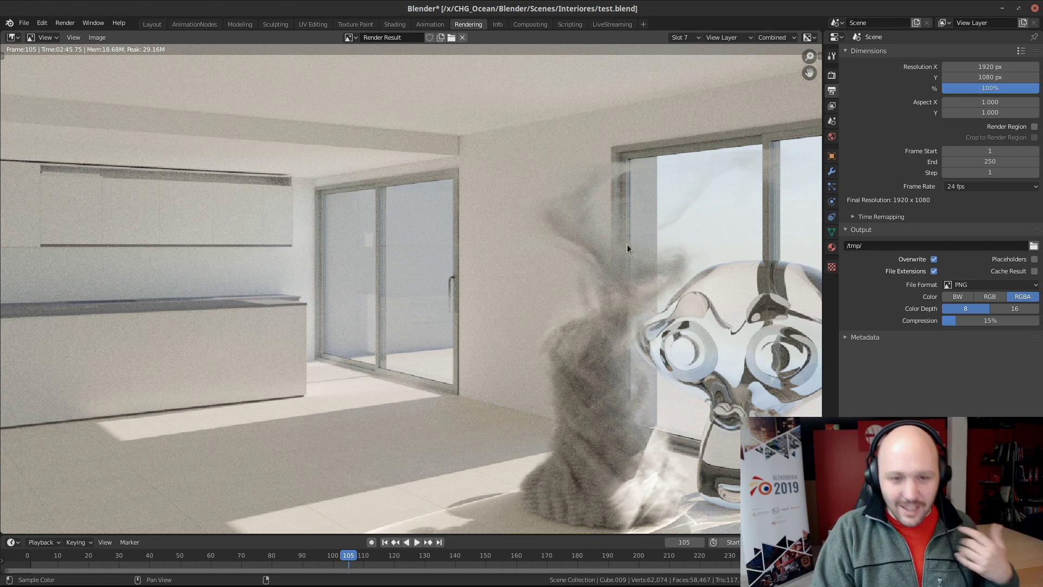
{"action": "middle_click_drag", "start_coordinate": [627, 243], "coordinate": [572, 232]}
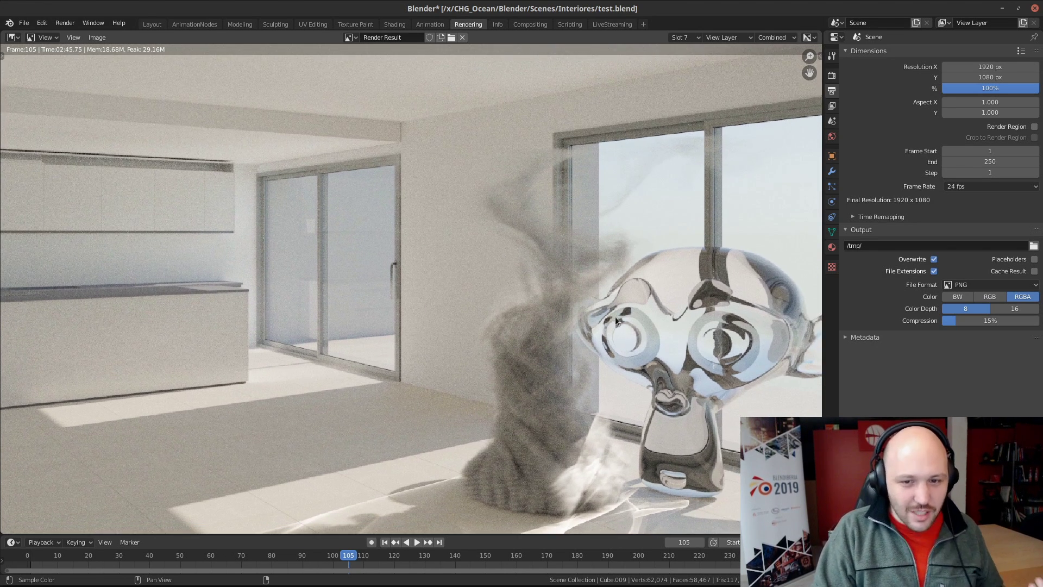
Show the DENOISED pass of the render and inspect the dust devil, glass Suzanne and kitchen up close
{"action": "left_click", "coordinate": [770, 36]}
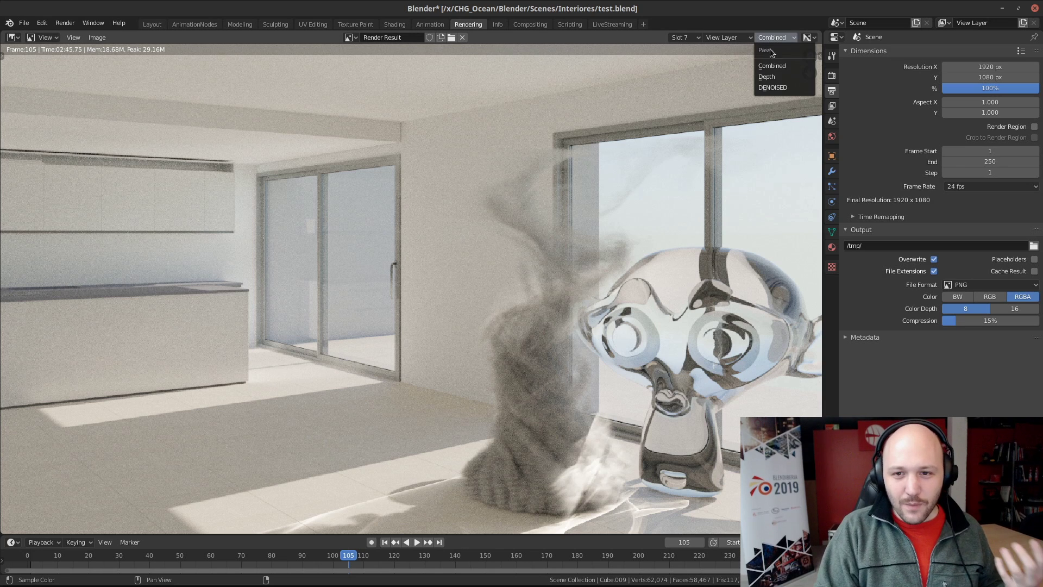
{"action": "left_click", "coordinate": [772, 88]}
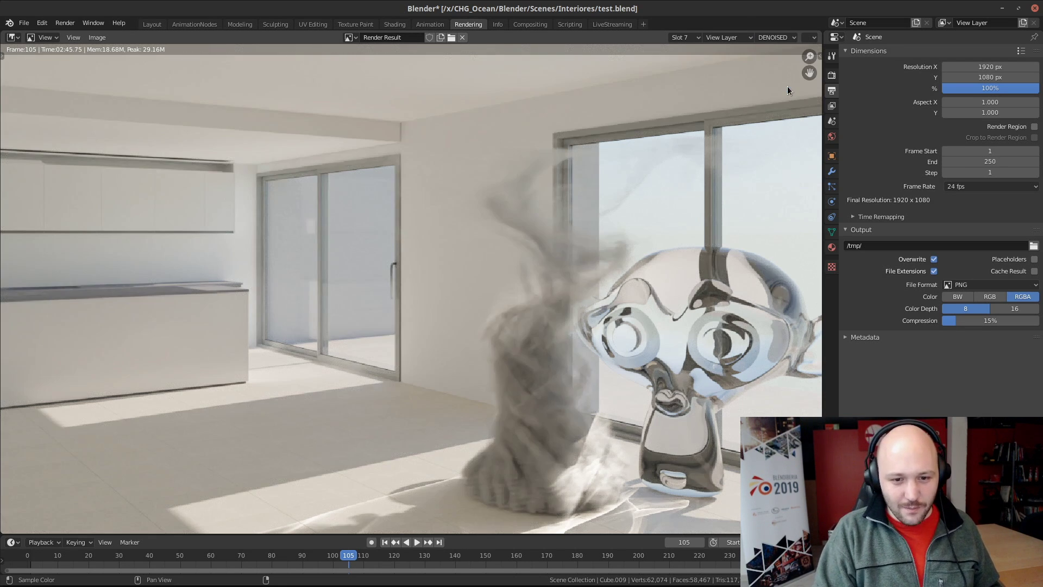
{"action": "scroll", "coordinate": [508, 355], "scroll_direction": "up", "scroll_amount": 3}
{"action": "middle_click_drag", "start_coordinate": [564, 376], "coordinate": [341, 330]}
{"action": "middle_click_drag", "start_coordinate": [228, 312], "coordinate": [353, 343]}
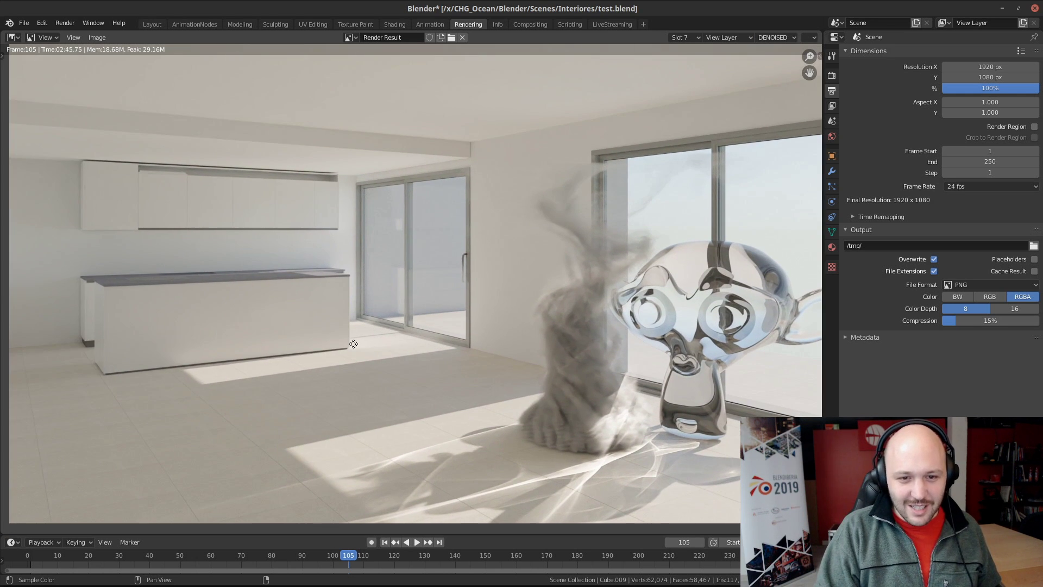
Show the Combined pass again and examine the noise on the kitchen island, cabinets and sliding door
{"action": "left_click", "coordinate": [776, 37]}
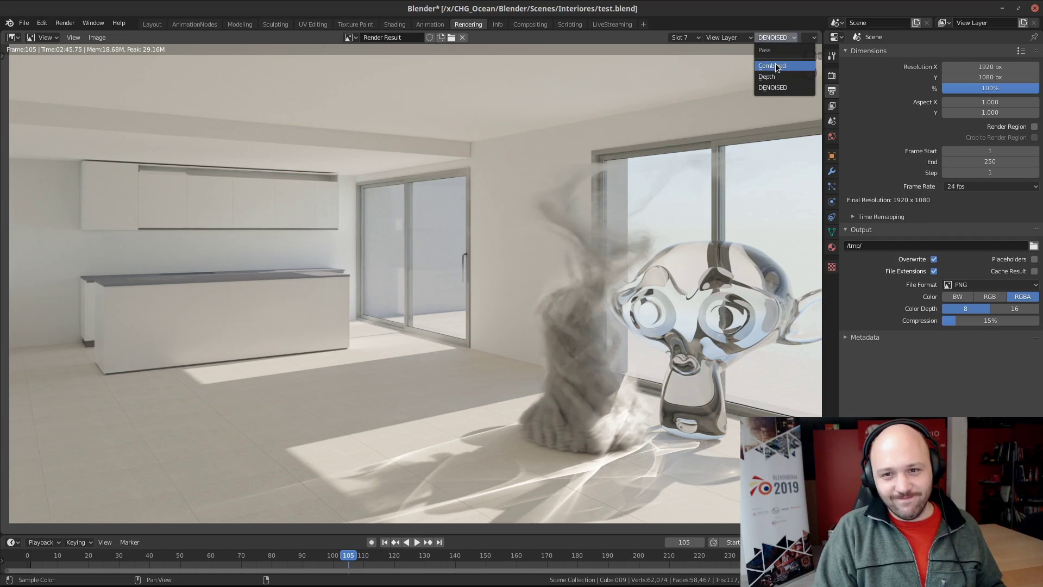
{"action": "left_click", "coordinate": [774, 63]}
{"action": "middle_click_drag", "start_coordinate": [243, 324], "coordinate": [322, 320]}
{"action": "scroll", "coordinate": [316, 419], "scroll_direction": "up", "scroll_amount": 5}
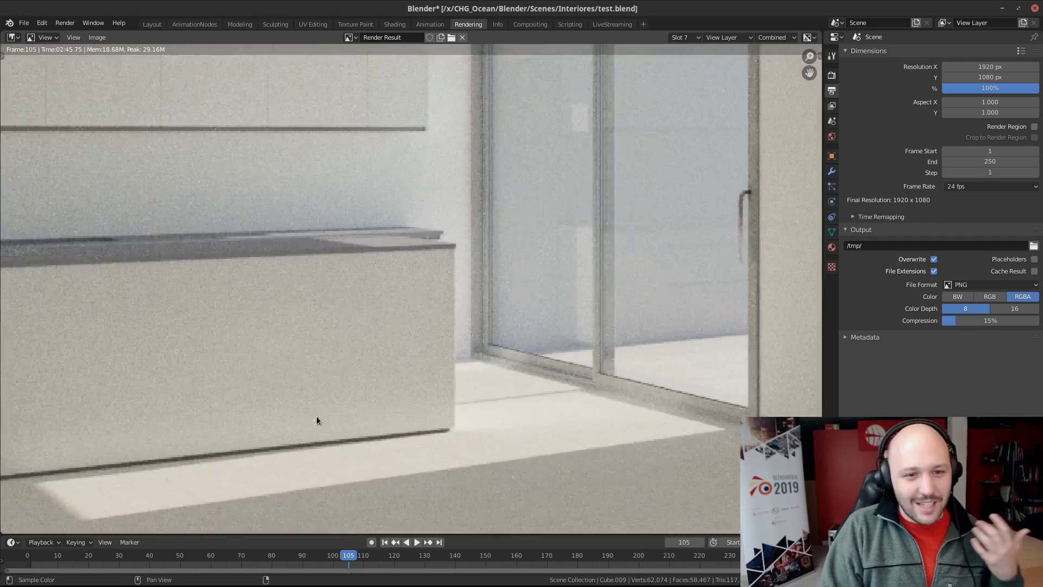
{"action": "middle_click_drag", "start_coordinate": [164, 319], "coordinate": [522, 454]}
{"action": "scroll", "coordinate": [243, 372], "scroll_direction": "down", "scroll_amount": 5}
{"action": "scroll", "coordinate": [396, 347], "scroll_direction": "up", "scroll_amount": 3}
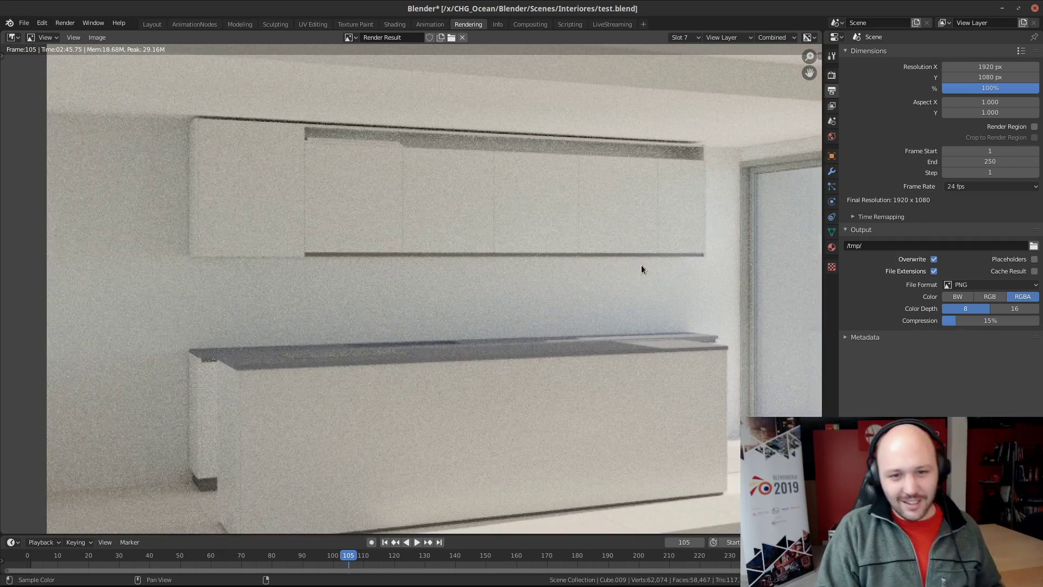
{"action": "scroll", "coordinate": [133, 229], "scroll_direction": "down", "scroll_amount": 1}
{"action": "scroll", "coordinate": [139, 281], "scroll_direction": "down", "scroll_amount": 2}
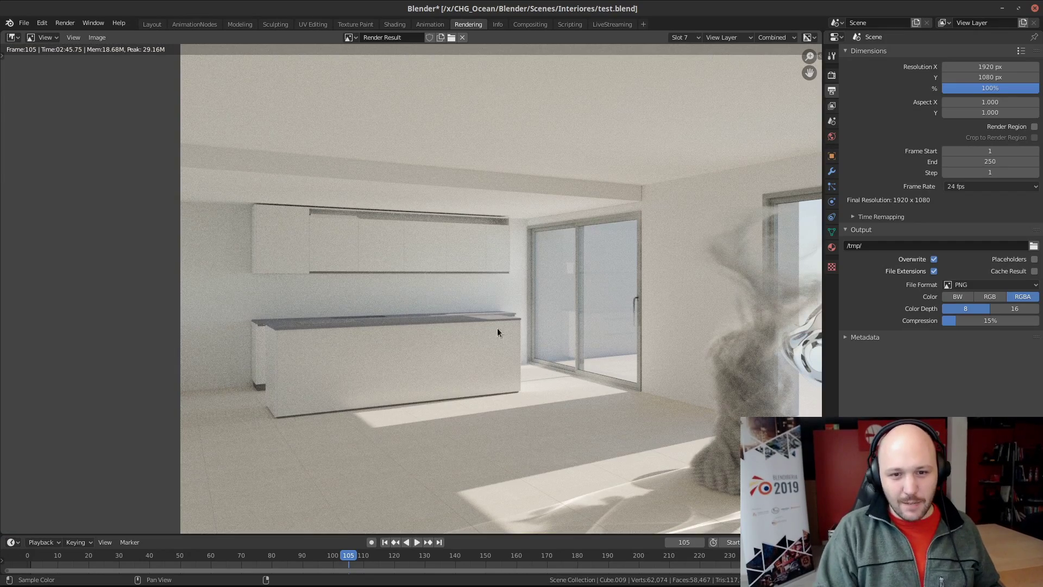
{"action": "middle_click_drag", "start_coordinate": [571, 293], "coordinate": [262, 292]}
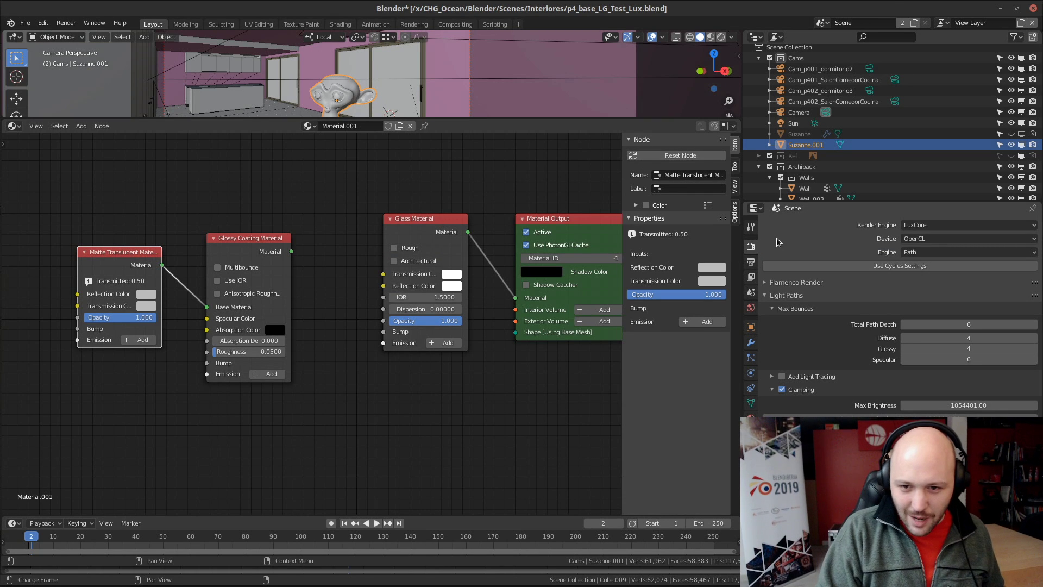
Switch to the p4_base_LG_Test_Lux.blend window, set the render engine to Cycles and enlarge the 3D viewport
{"action": "left_click", "coordinate": [967, 224]}
{"action": "left_click", "coordinate": [929, 264]}
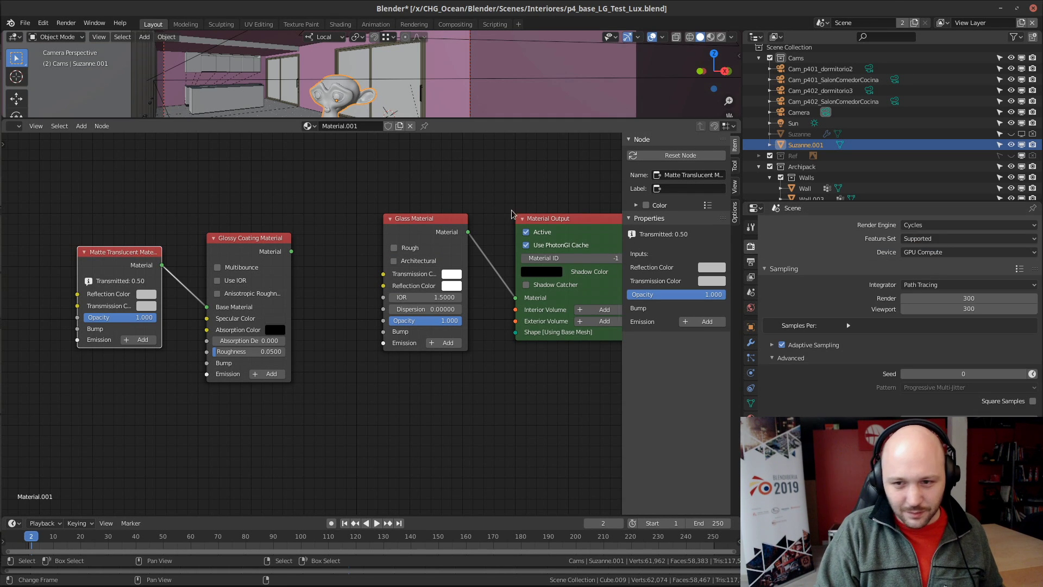
{"action": "left_click_drag", "start_coordinate": [474, 124], "coordinate": [474, 362]}
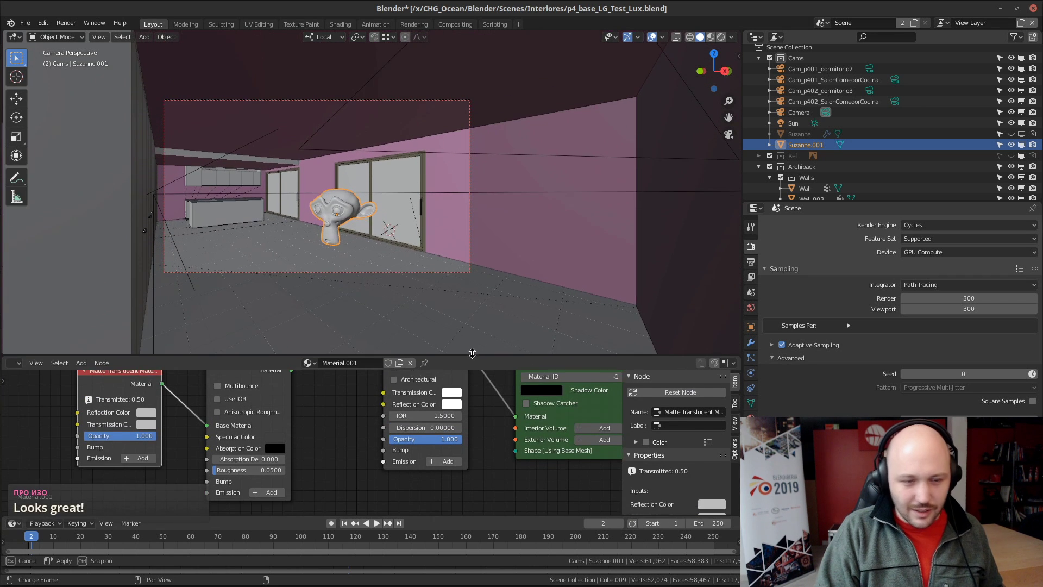
Set the Cycles render samples to 1000 and render frame 2 in the Rendering workspace
{"action": "left_click", "coordinate": [963, 298]}
{"action": "type", "text": "1000"}
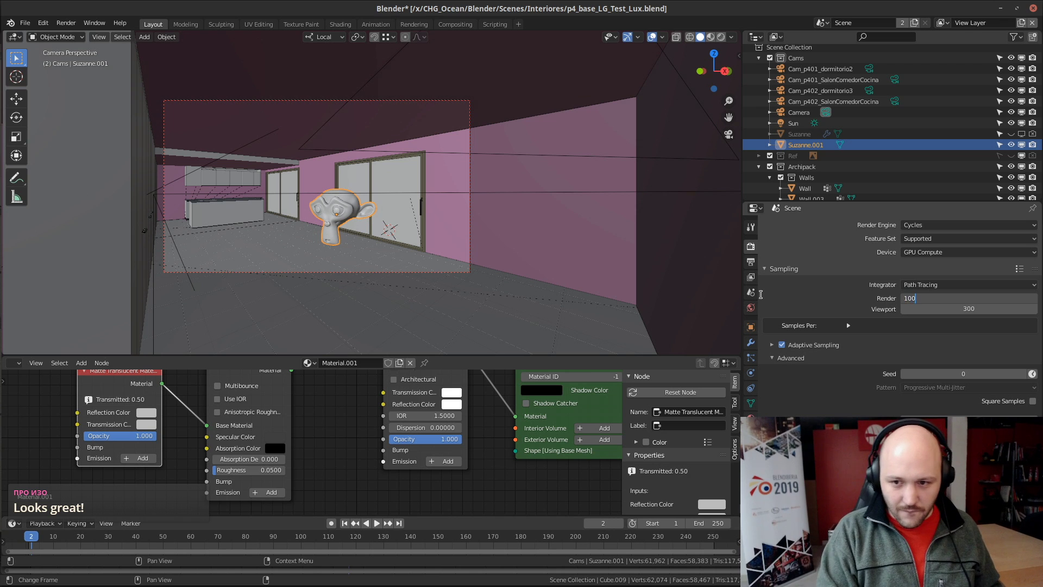
{"action": "key", "text": "Return"}
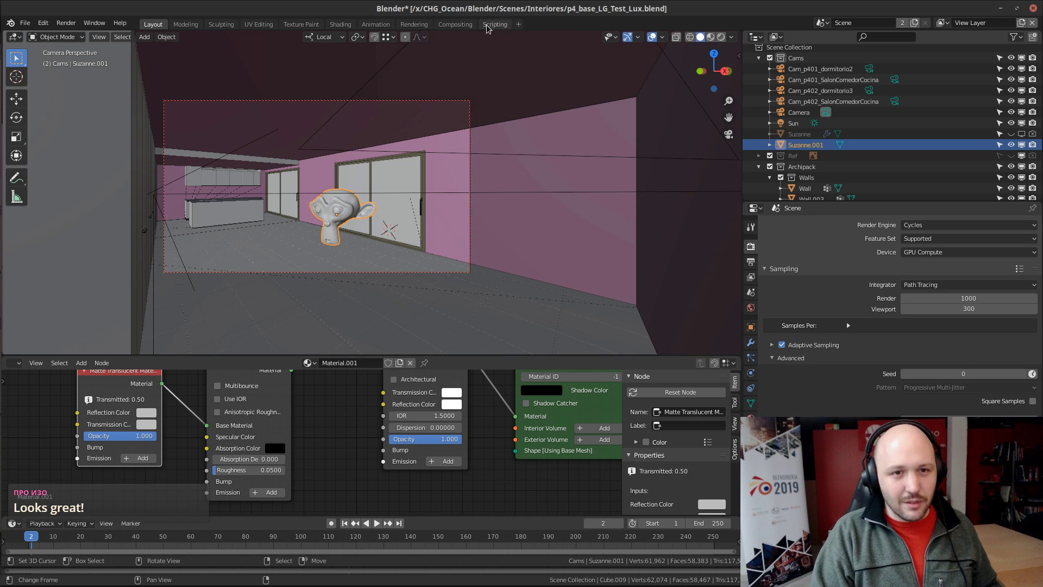
{"action": "left_click", "coordinate": [423, 27]}
{"action": "middle_click_drag", "start_coordinate": [375, 297], "coordinate": [402, 261]}
{"action": "key", "text": "F12"}
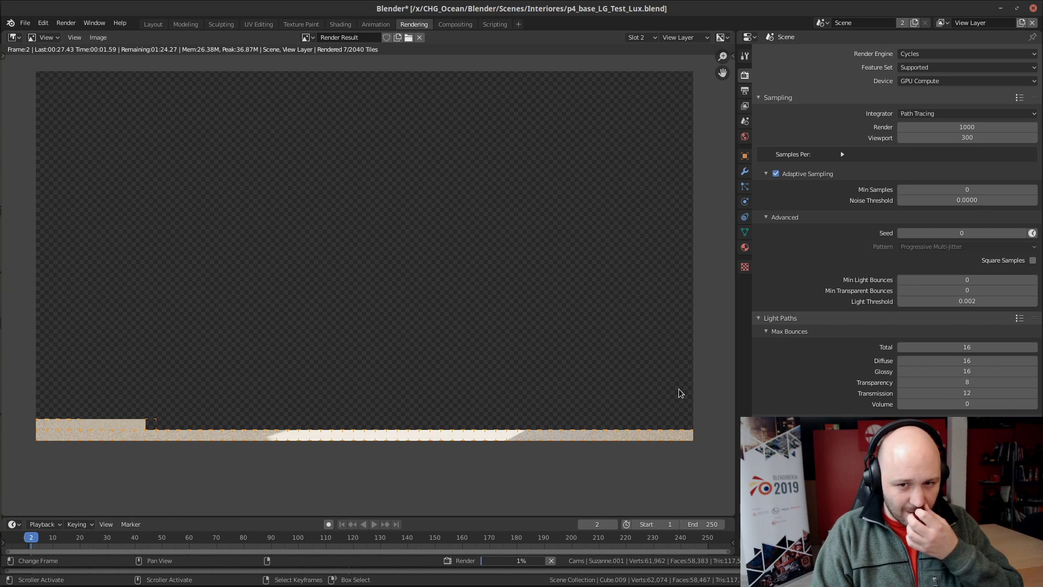
Set the output resolution percentage to 100%, render frame 2 again and cancel that render
{"action": "left_click", "coordinate": [744, 90]}
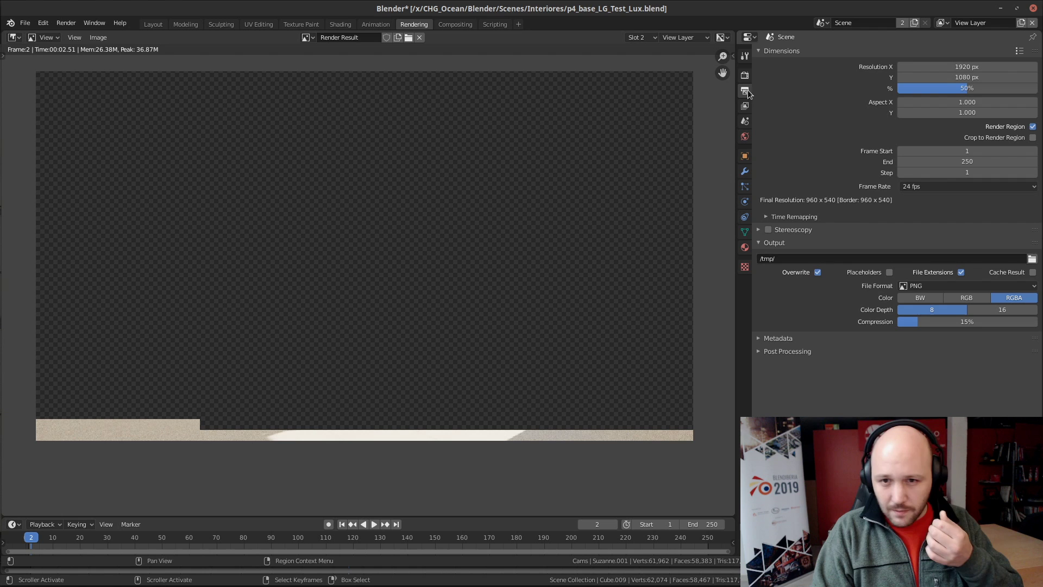
{"action": "left_click", "coordinate": [995, 87]}
{"action": "key", "text": "Return"}
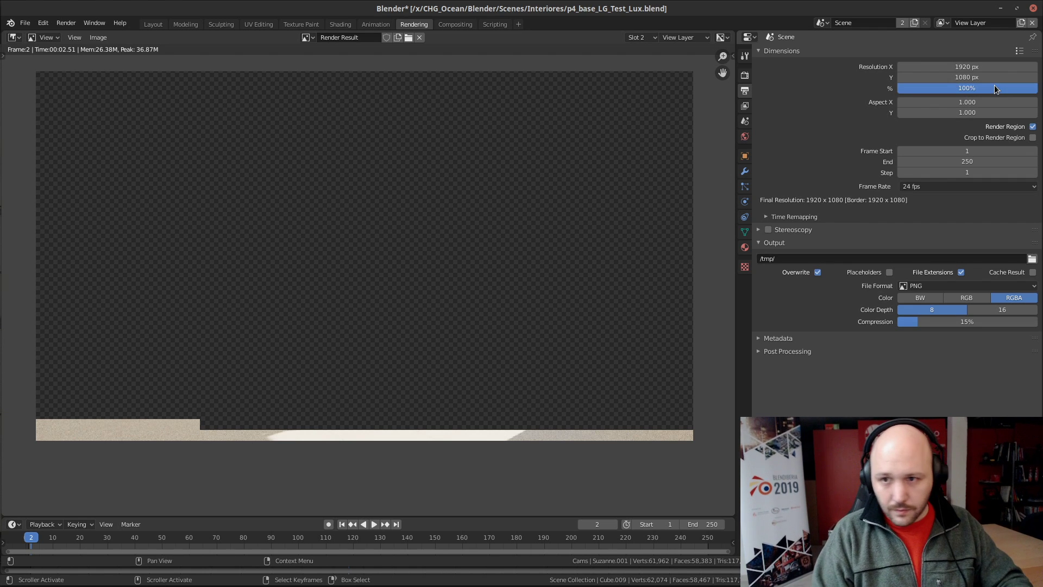
{"action": "key", "text": "F12"}
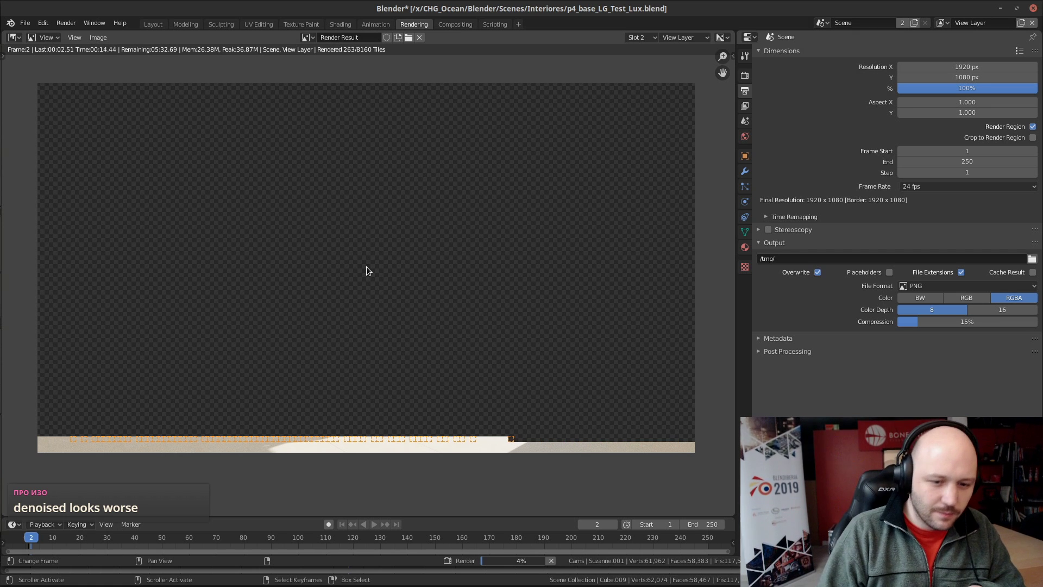
{"action": "left_click", "coordinate": [550, 560]}
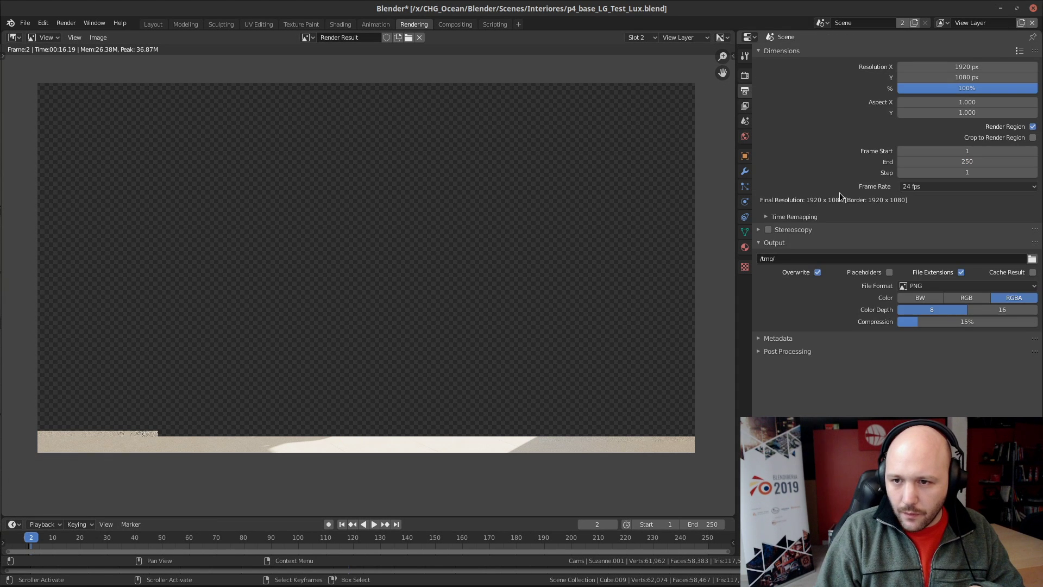
Set the Cycles render samples to 500 and render frame 2 again
{"action": "left_click", "coordinate": [745, 75]}
{"action": "double_click", "coordinate": [977, 127]}
{"action": "type", "text": "500"}
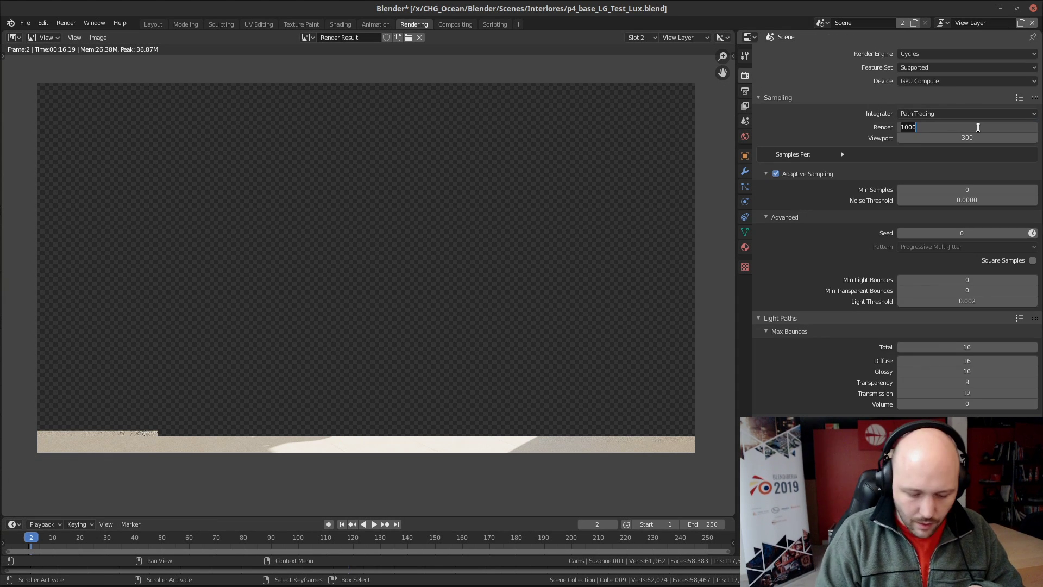
{"action": "key", "text": "Return"}
{"action": "key", "text": "F12"}
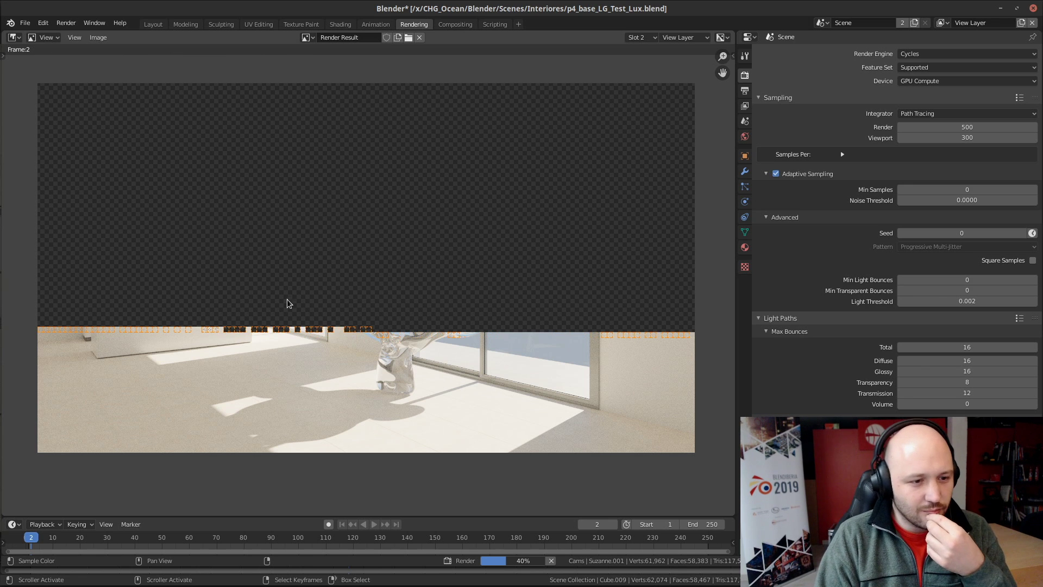
Inspect the floor, kitchen island and glass Suzanne in the Cycles render of frame 2 while it is being calculated
{"action": "scroll", "coordinate": [283, 377], "scroll_direction": "up", "scroll_amount": 2}
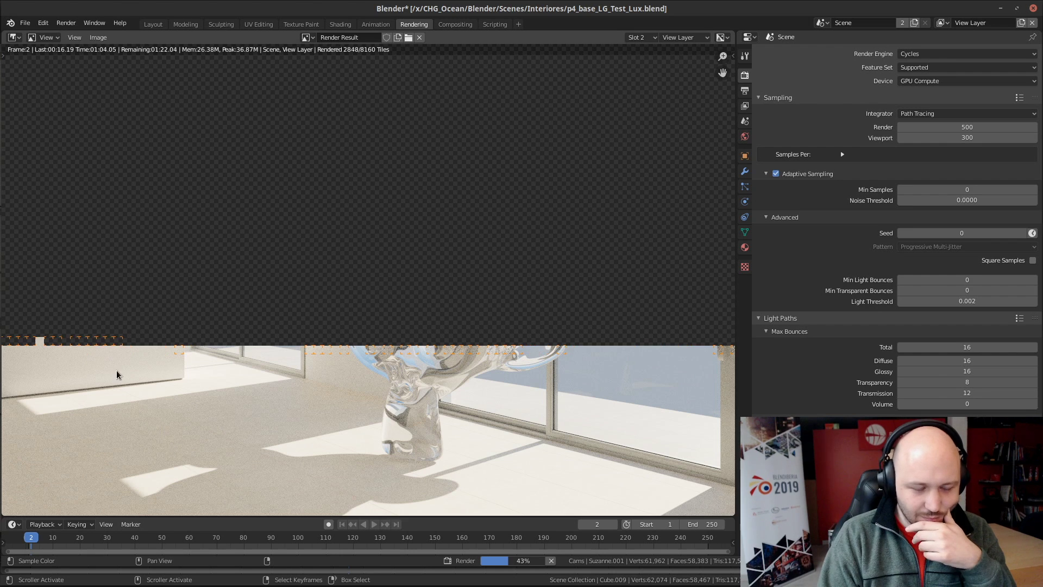
{"action": "middle_click_drag", "start_coordinate": [146, 365], "coordinate": [404, 326]}
{"action": "scroll", "coordinate": [361, 358], "scroll_direction": "up", "scroll_amount": 1}
{"action": "middle_click_drag", "start_coordinate": [362, 358], "coordinate": [306, 428]}
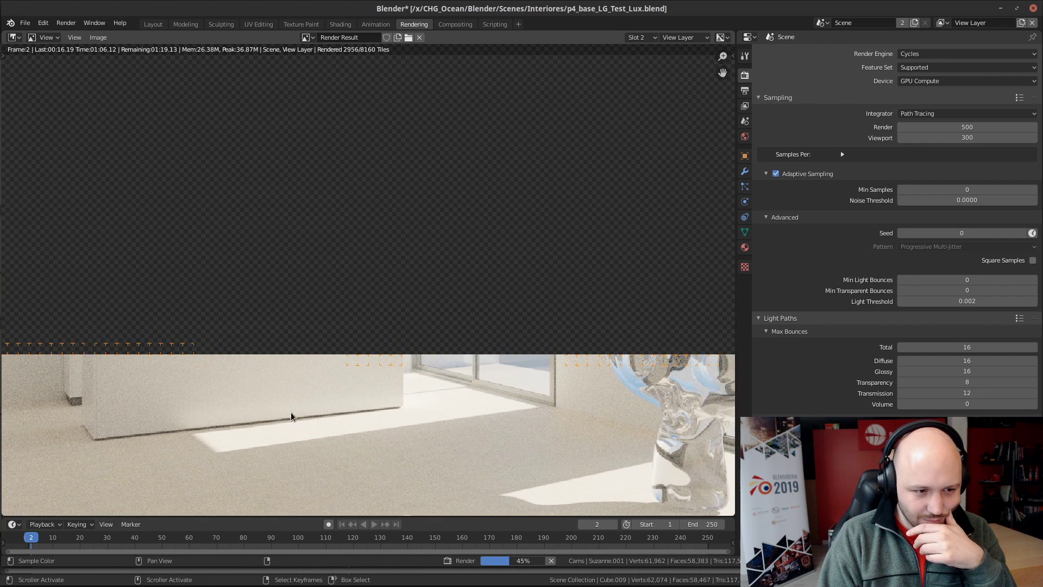
{"action": "middle_click_drag", "start_coordinate": [244, 419], "coordinate": [295, 419]}
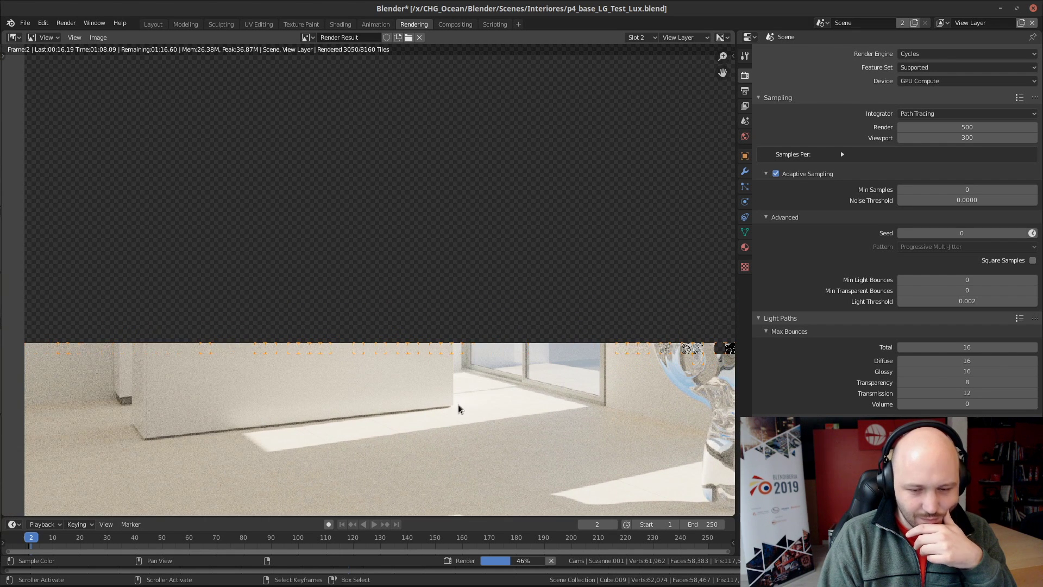
{"action": "scroll", "coordinate": [459, 404], "scroll_direction": "down", "scroll_amount": 1}
{"action": "scroll", "coordinate": [473, 406], "scroll_direction": "down", "scroll_amount": 1}
{"action": "middle_click_drag", "start_coordinate": [470, 400], "coordinate": [408, 402]}
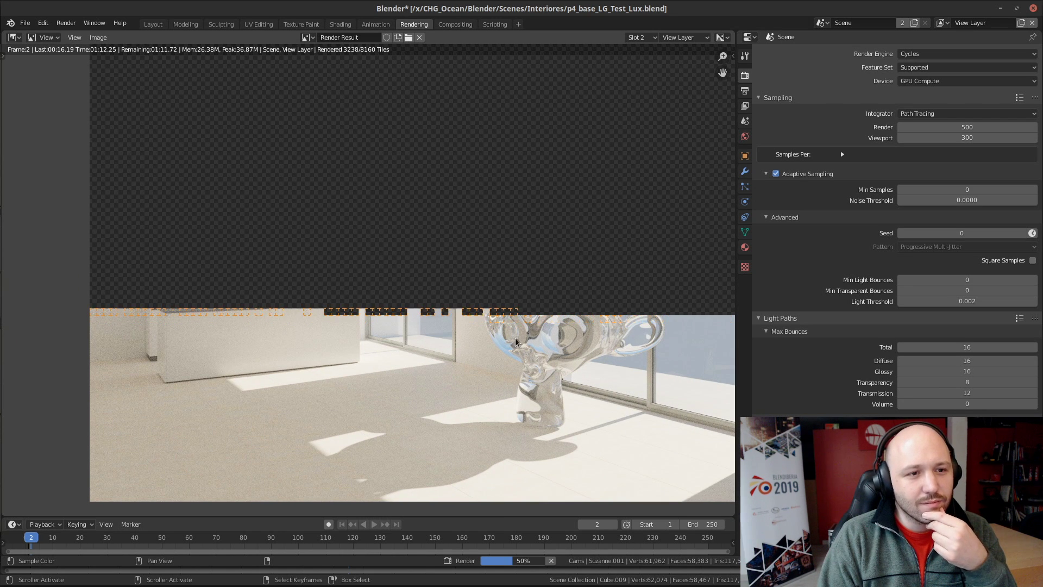
{"action": "middle_click_drag", "start_coordinate": [523, 323], "coordinate": [426, 391]}
{"action": "scroll", "coordinate": [426, 390], "scroll_direction": "down", "scroll_amount": 1}
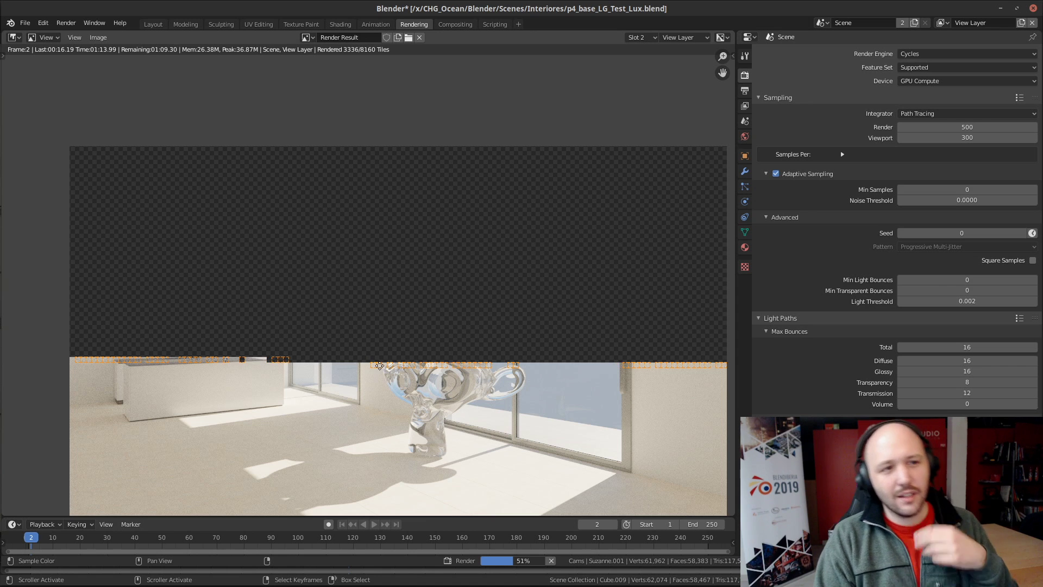
{"action": "middle_click_drag", "start_coordinate": [379, 365], "coordinate": [351, 335]}
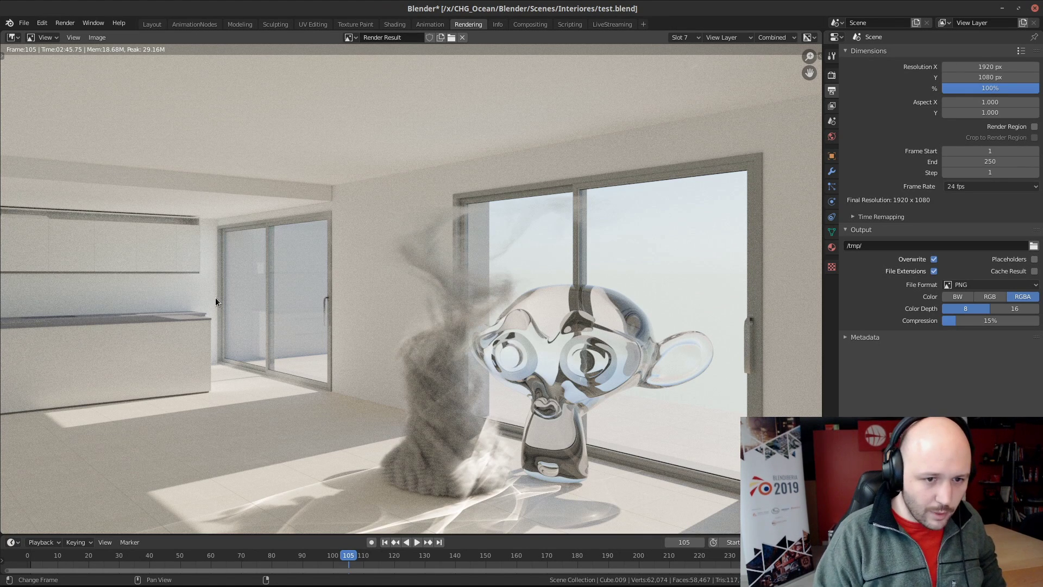
Compare the kitchen area of the test.blend render with the same area of the Cycles render in progress
{"action": "middle_click_drag", "start_coordinate": [214, 298], "coordinate": [317, 287]}
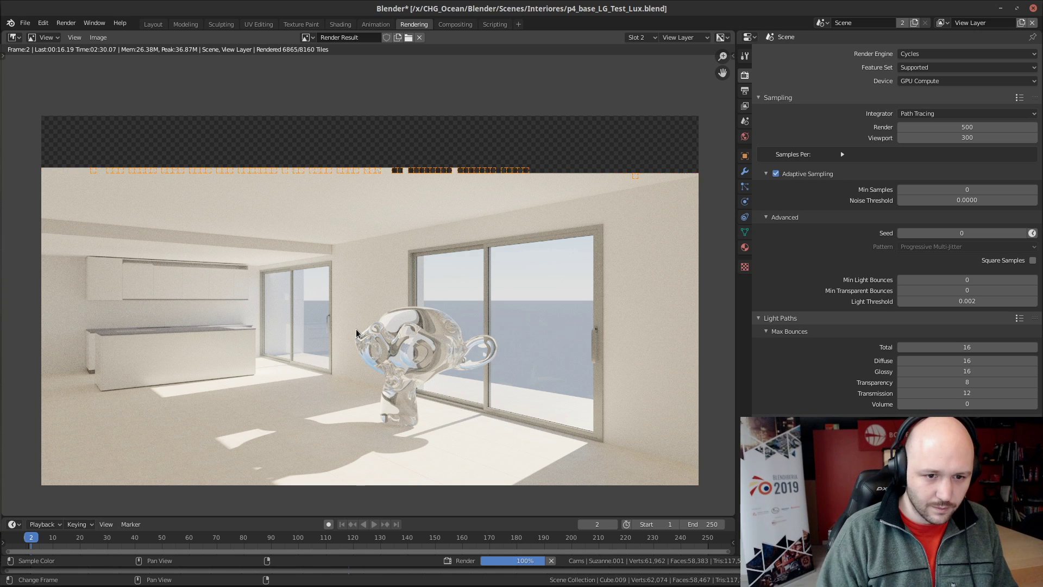
{"action": "scroll", "coordinate": [250, 358], "scroll_direction": "up", "scroll_amount": 2}
{"action": "middle_click_drag", "start_coordinate": [249, 357], "coordinate": [408, 331]}
{"action": "middle_click_drag", "start_coordinate": [184, 341], "coordinate": [290, 318]}
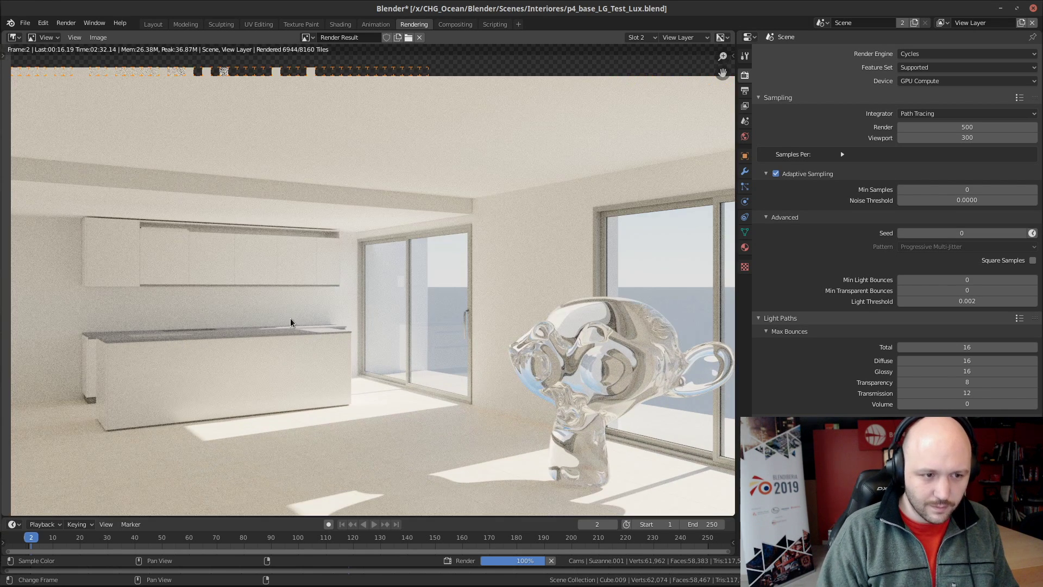
{"action": "middle_click_drag", "start_coordinate": [378, 325], "coordinate": [304, 336]}
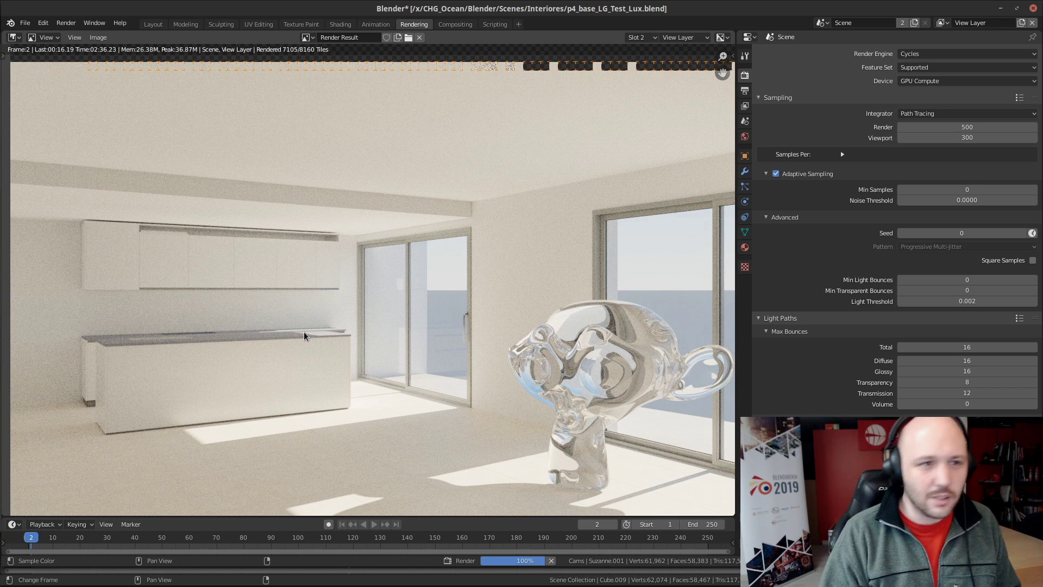
{"action": "middle_click_drag", "start_coordinate": [193, 413], "coordinate": [220, 386]}
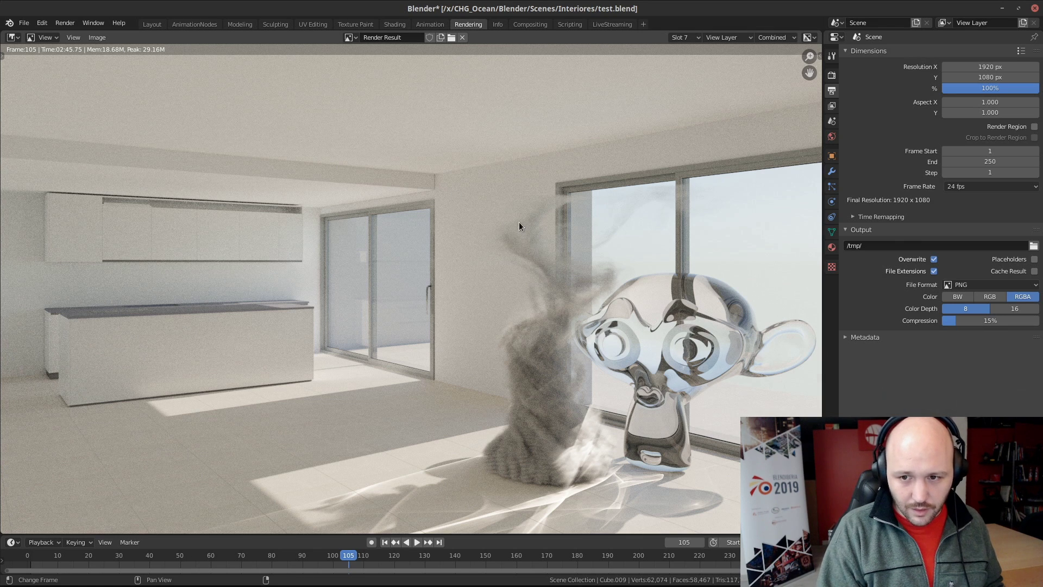
{"action": "key", "text": "alt+Tab"}
{"action": "key", "text": "alt+Tab"}
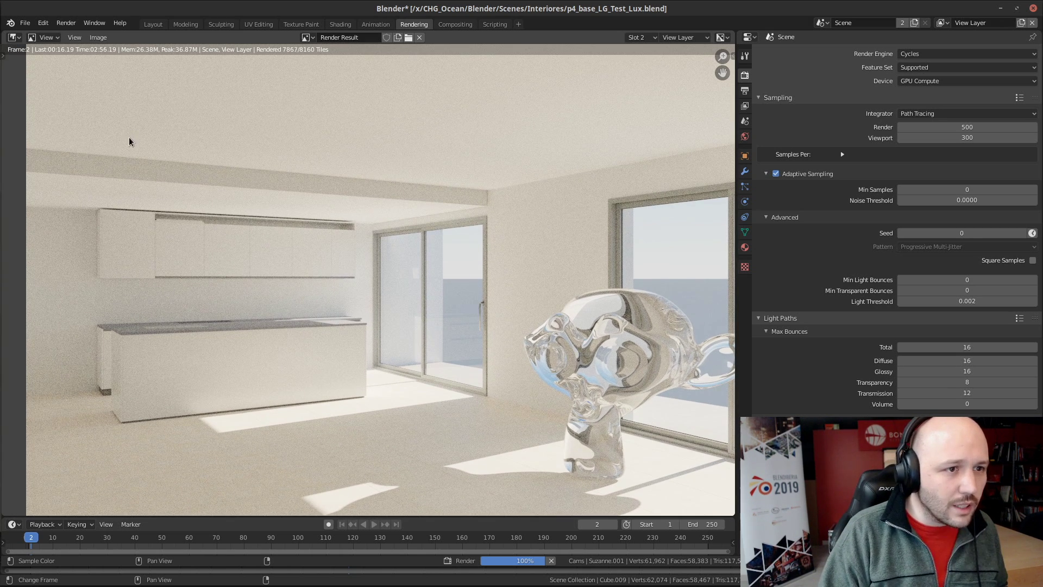
Examine the noise at the near end of the kitchen counter in the finished Cycles render and the test.blend render
{"action": "scroll", "coordinate": [129, 137], "scroll_direction": "down", "scroll_amount": 2}
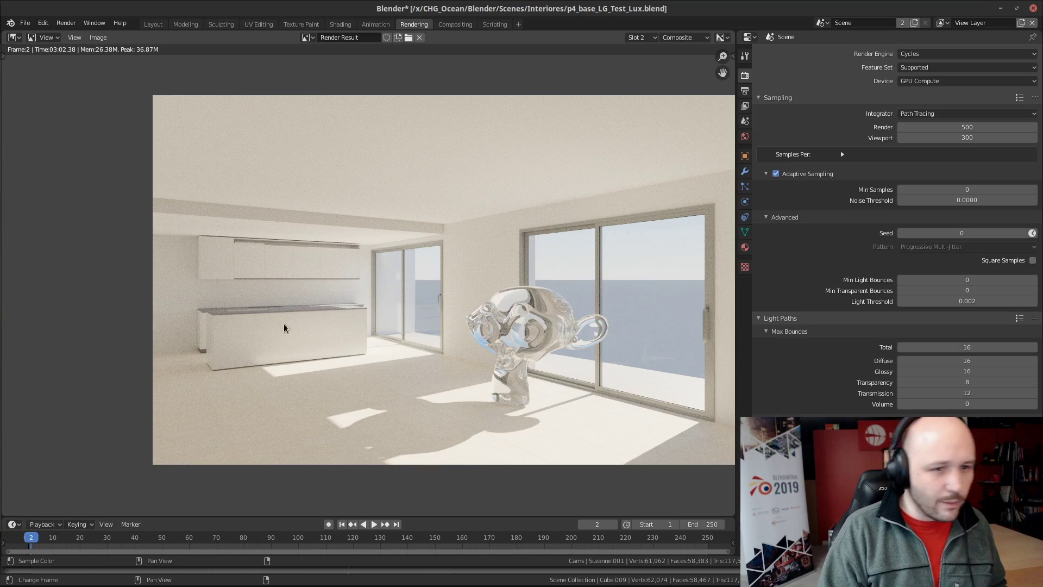
{"action": "scroll", "coordinate": [280, 320], "scroll_direction": "up", "scroll_amount": 6}
{"action": "scroll", "coordinate": [269, 308], "scroll_direction": "down", "scroll_amount": 3}
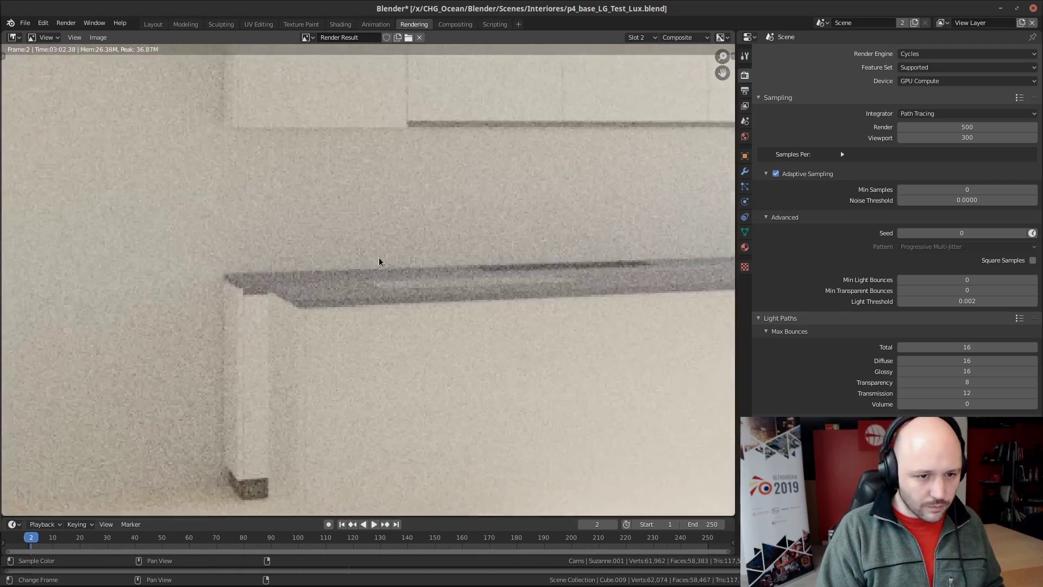
{"action": "middle_click_drag", "start_coordinate": [326, 307], "coordinate": [461, 195]}
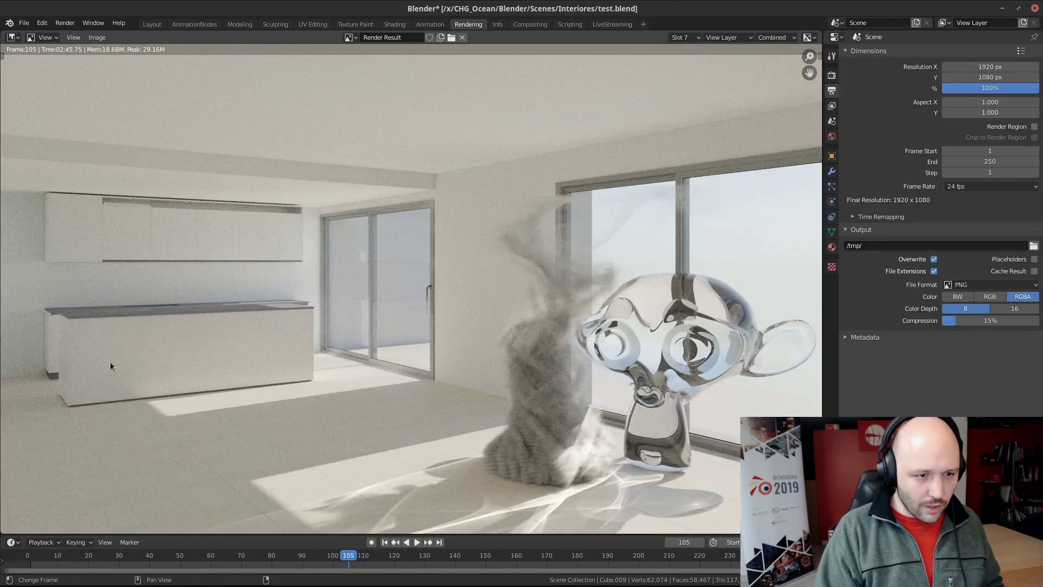
{"action": "scroll", "coordinate": [37, 362], "scroll_direction": "up", "scroll_amount": 3}
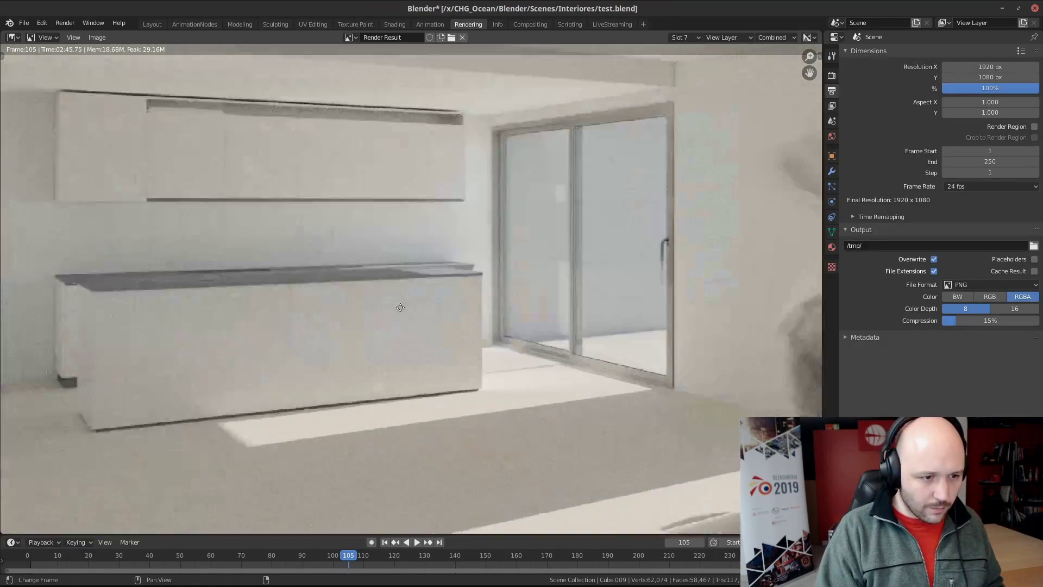
{"action": "middle_click_drag", "start_coordinate": [40, 363], "coordinate": [225, 321]}
{"action": "middle_click_drag", "start_coordinate": [393, 280], "coordinate": [425, 359]}
{"action": "scroll", "coordinate": [391, 363], "scroll_direction": "up", "scroll_amount": 2}
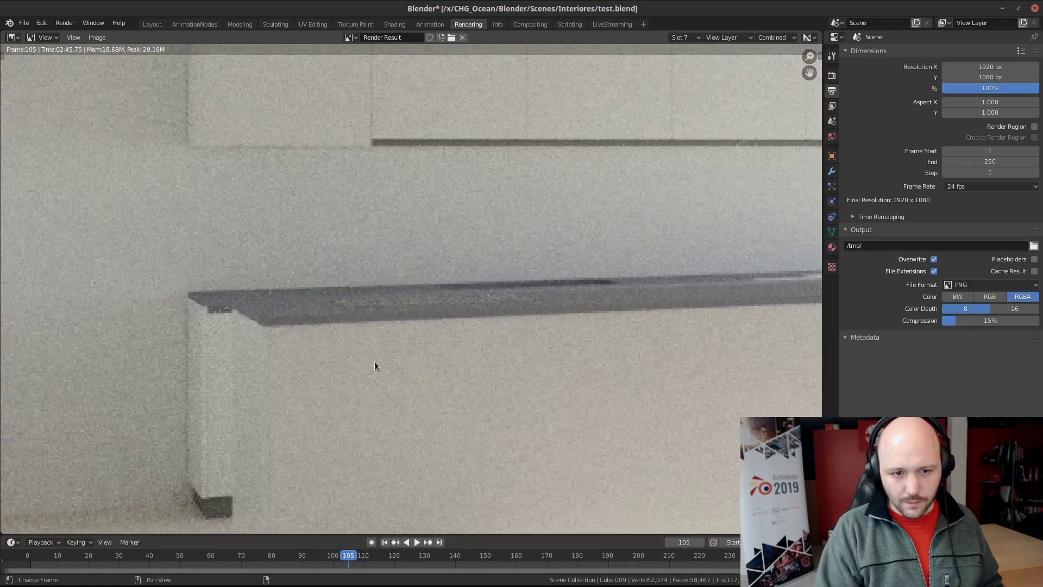
{"action": "scroll", "coordinate": [407, 372], "scroll_direction": "down", "scroll_amount": 5}
{"action": "middle_click_drag", "start_coordinate": [597, 376], "coordinate": [422, 384]}
{"action": "scroll", "coordinate": [283, 353], "scroll_direction": "up", "scroll_amount": 2}
{"action": "middle_click_drag", "start_coordinate": [177, 337], "coordinate": [384, 337]}
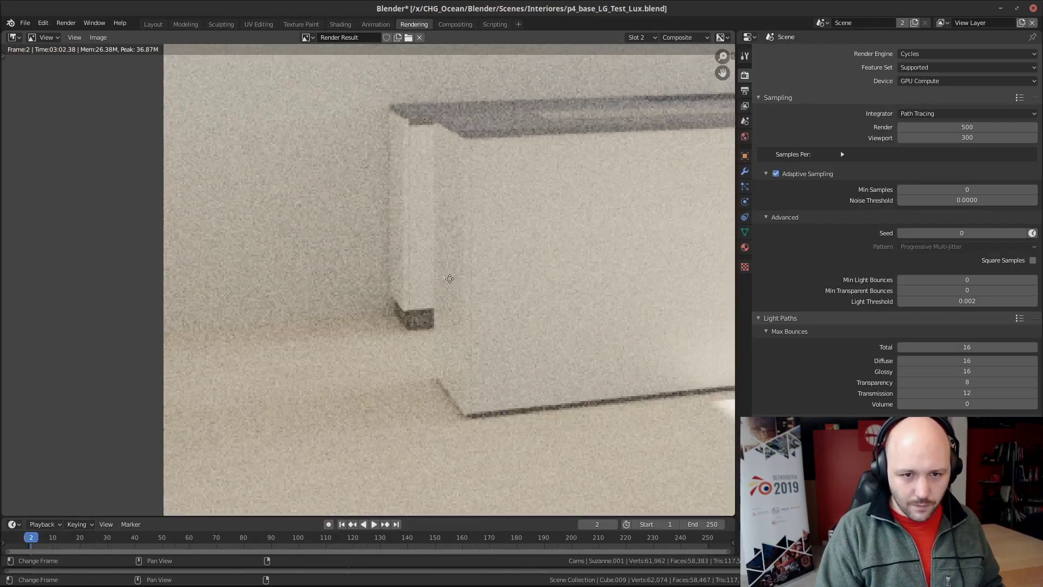
Compare the kitchen cabinets and the sliding door behind them between the Cycles render and the test.blend render
{"action": "scroll", "coordinate": [451, 267], "scroll_direction": "down", "scroll_amount": 2}
{"action": "scroll", "coordinate": [451, 267], "scroll_direction": "down", "scroll_amount": 2}
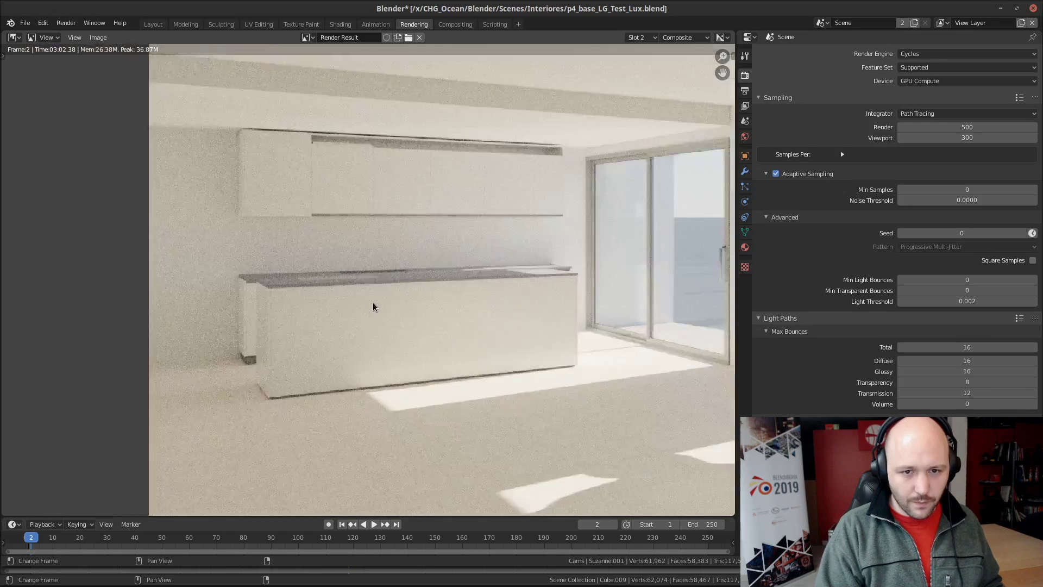
{"action": "scroll", "coordinate": [373, 303], "scroll_direction": "up", "scroll_amount": 1}
{"action": "middle_click_drag", "start_coordinate": [360, 309], "coordinate": [468, 316]}
{"action": "key", "text": "alt+Tab"}
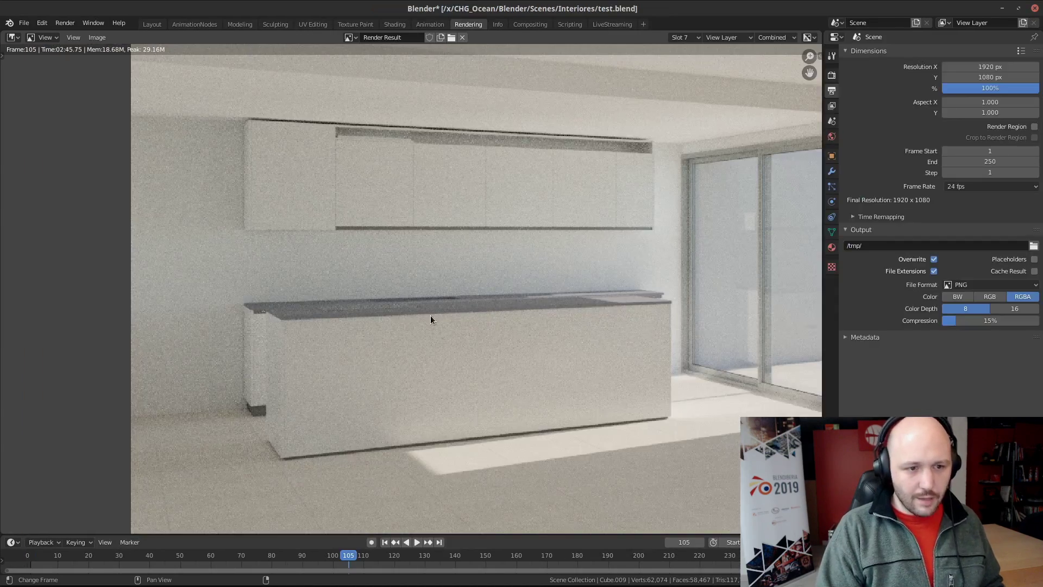
{"action": "key", "text": "alt+Tab"}
{"action": "middle_click_drag", "start_coordinate": [564, 310], "coordinate": [500, 333]}
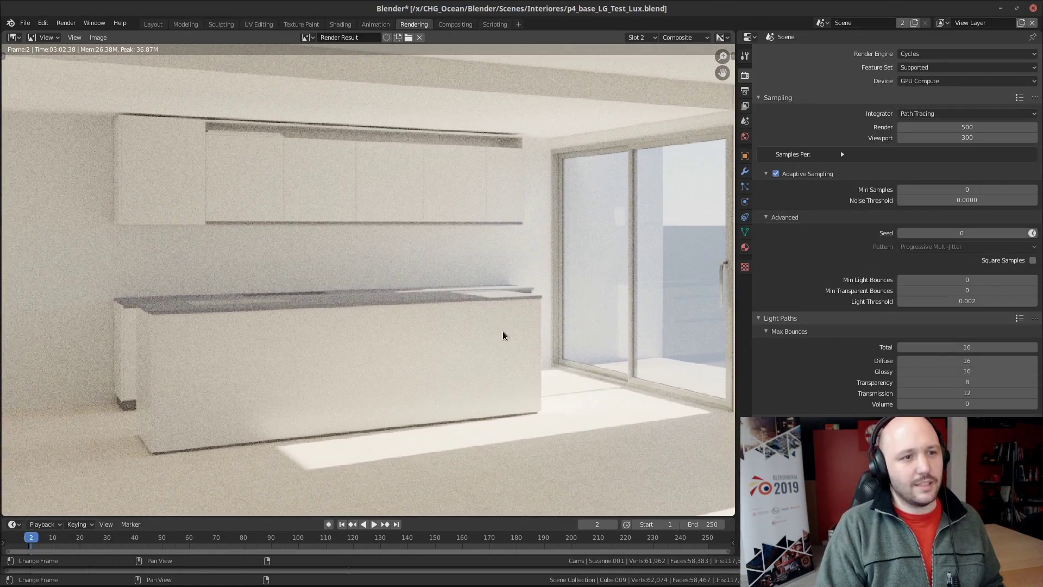
{"action": "key", "text": "alt+Tab"}
{"action": "middle_click_drag", "start_coordinate": [514, 292], "coordinate": [409, 325]}
{"action": "key", "text": "alt+Tab"}
{"action": "middle_click_drag", "start_coordinate": [309, 256], "coordinate": [322, 287]}
{"action": "scroll", "coordinate": [314, 278], "scroll_direction": "down", "scroll_amount": 1}
{"action": "middle_click_drag", "start_coordinate": [401, 285], "coordinate": [320, 291]}
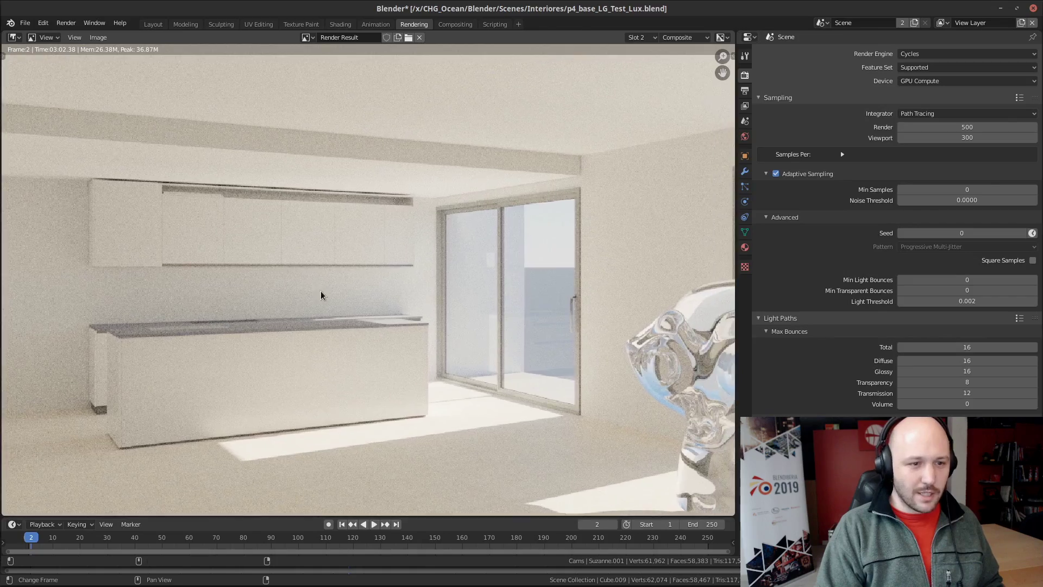
Frame the kitchen alike in both renders, alternate between the two Blender windows, and finish on the whole test.blend image
{"action": "key", "text": "alt+Tab"}
{"action": "key", "text": "alt+Tab"}
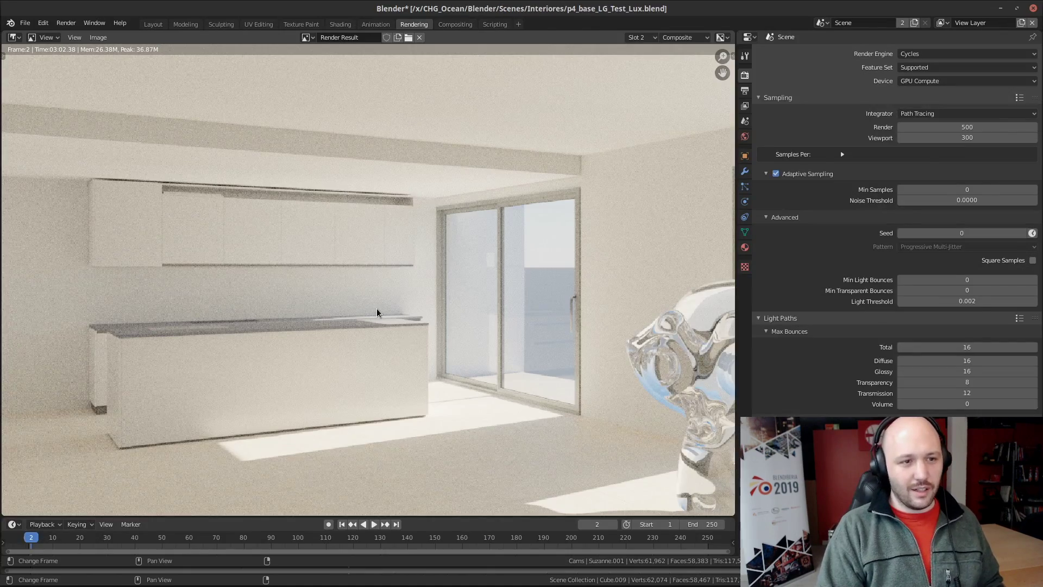
{"action": "key", "text": "alt+Tab"}
{"action": "scroll", "coordinate": [377, 308], "scroll_direction": "down", "scroll_amount": 1}
{"action": "middle_click_drag", "start_coordinate": [465, 314], "coordinate": [384, 320]}
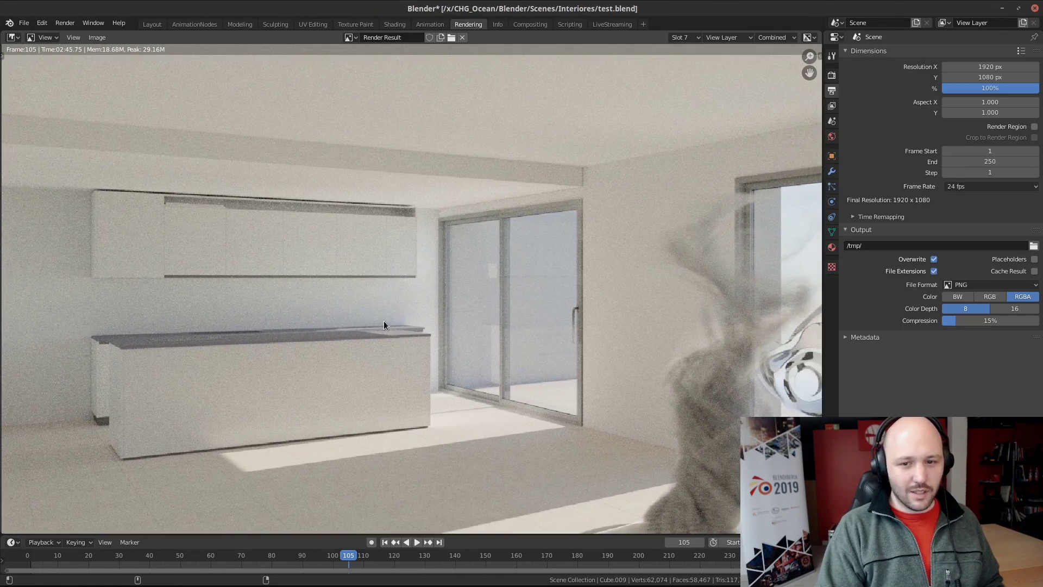
{"action": "key", "text": "alt+Tab"}
{"action": "key", "text": "alt+Tab"}
{"action": "key", "text": "alt+Tab"}
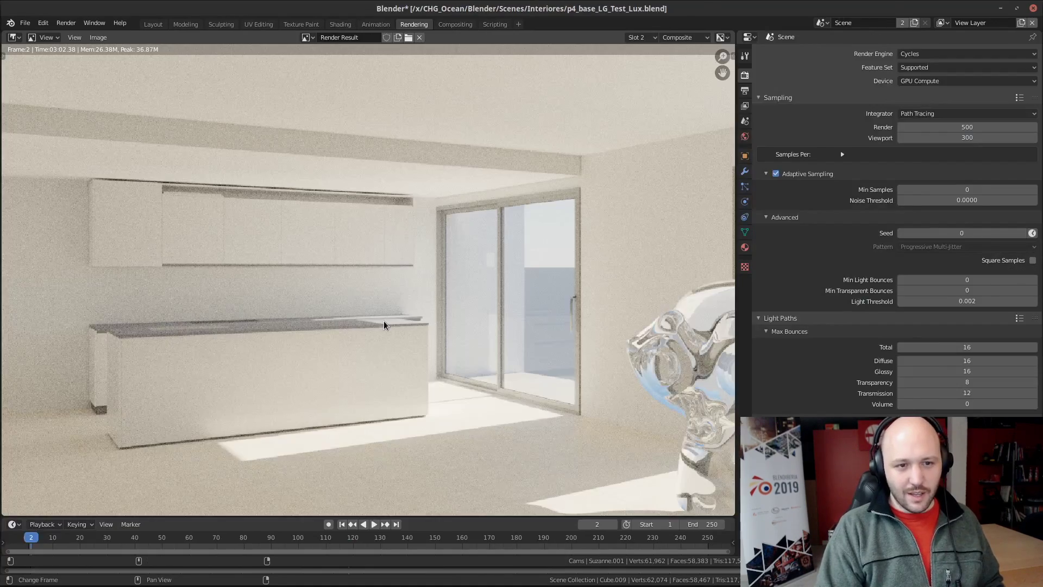
{"action": "key", "text": "alt+Tab"}
{"action": "scroll", "coordinate": [384, 320], "scroll_direction": "down", "scroll_amount": 3}
{"action": "middle_click_drag", "start_coordinate": [387, 327], "coordinate": [367, 345]}
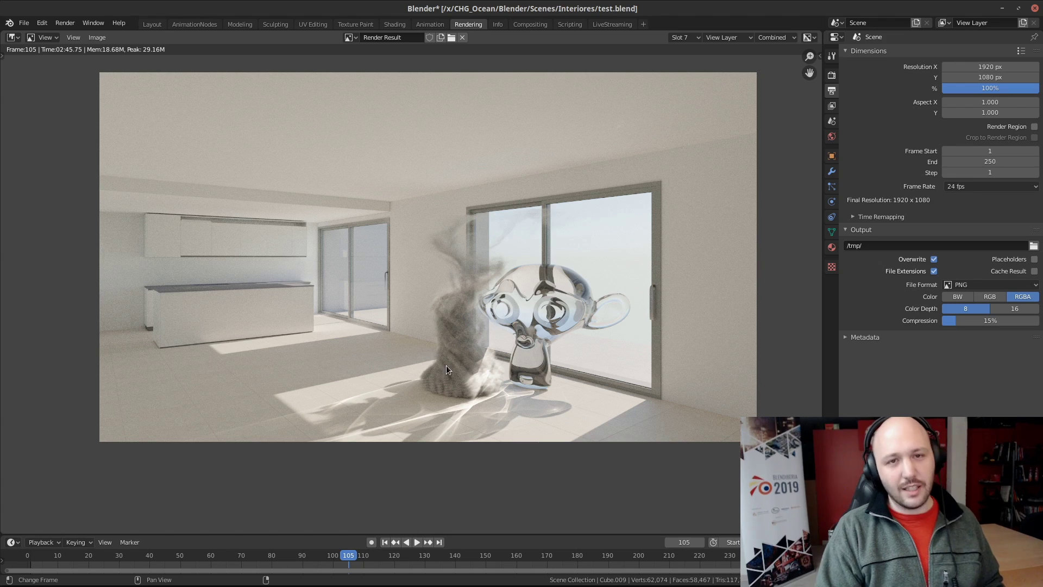
Compare the overall room lighting of the Cycles render with the full smoke and Suzanne image in test.blend
{"action": "key", "text": "alt+Tab"}
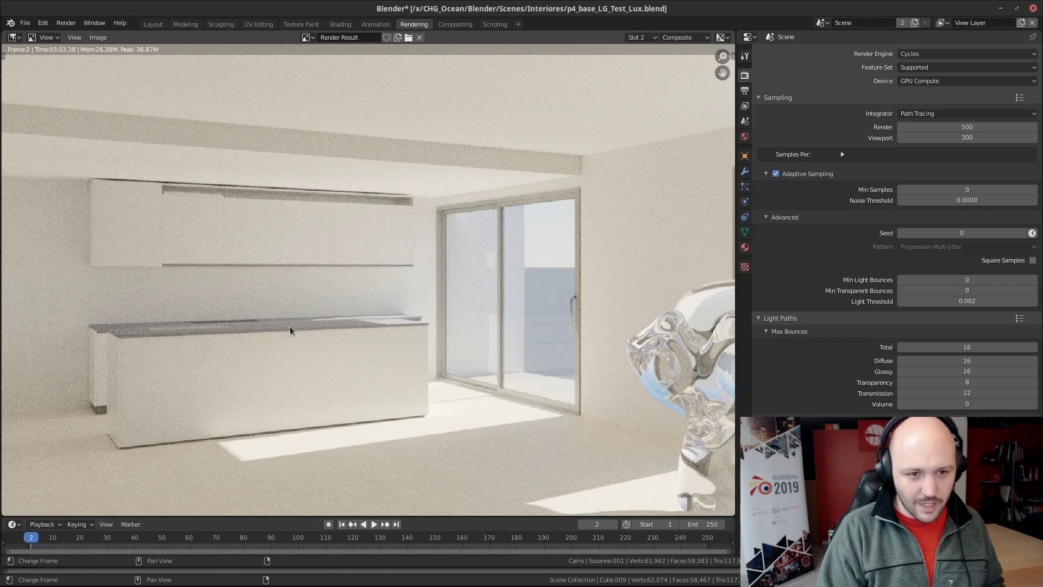
{"action": "mouse_move", "coordinate": [215, 318]}
{"action": "middle_mouse_down"}
{"action": "mouse_move", "coordinate": [230, 317]}
{"action": "mouse_move", "coordinate": [207, 314]}
{"action": "middle_mouse_up"}
{"action": "key", "text": "j"}
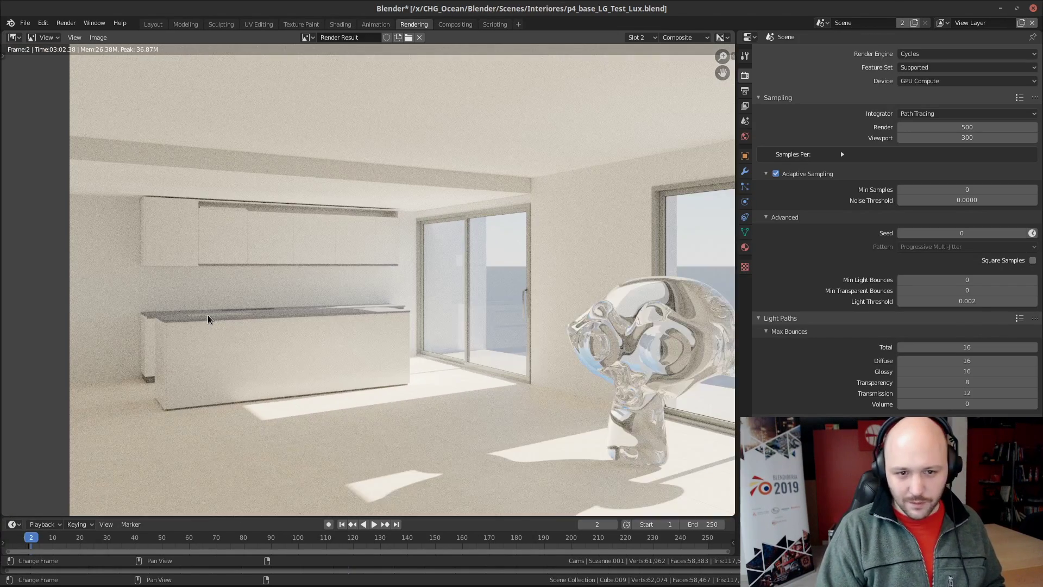
{"action": "key", "text": "j"}
{"action": "key", "text": "j"}
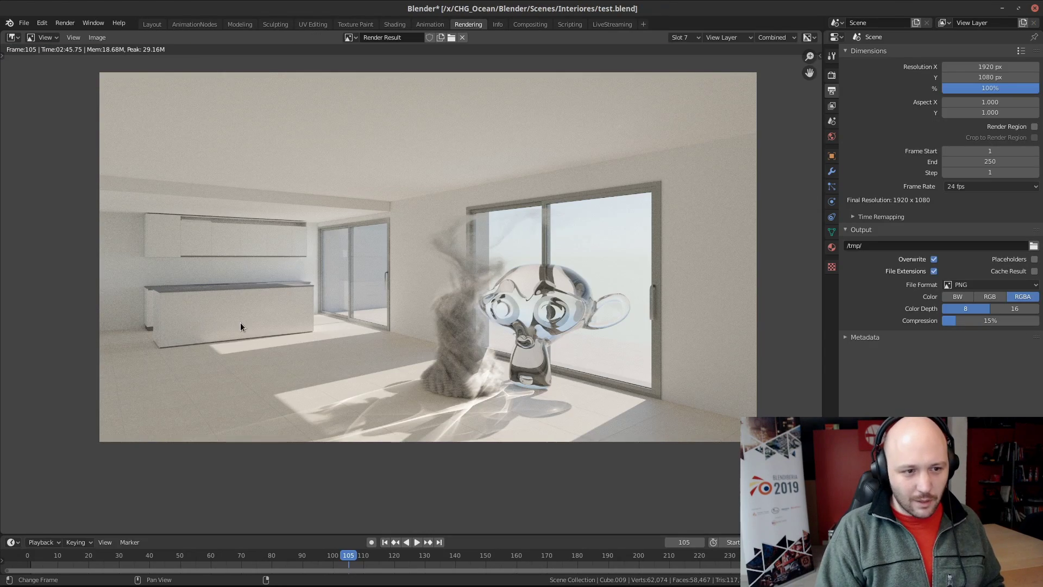
{"action": "key", "text": "j"}
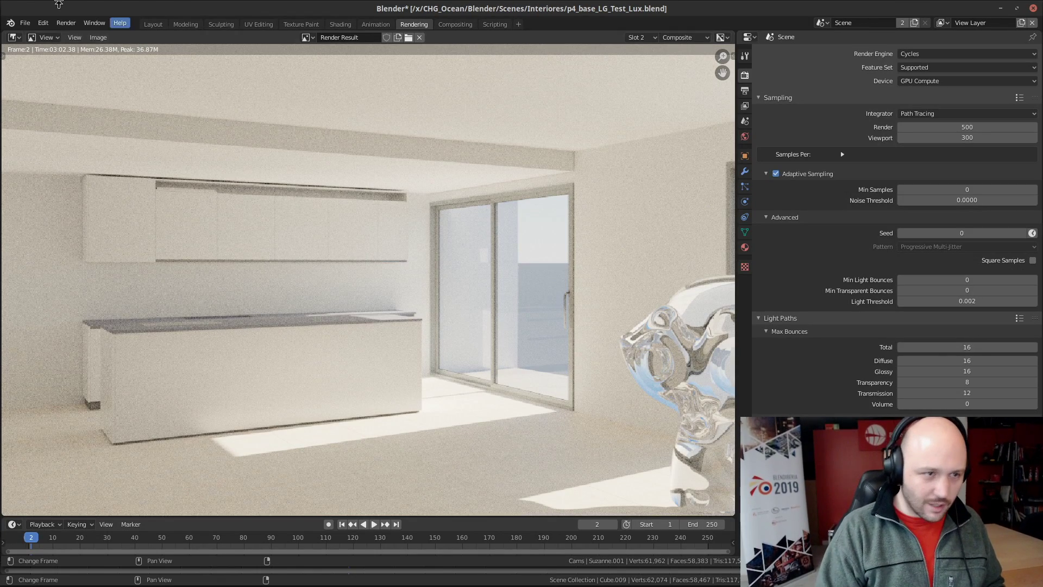
{"action": "key", "text": "j"}
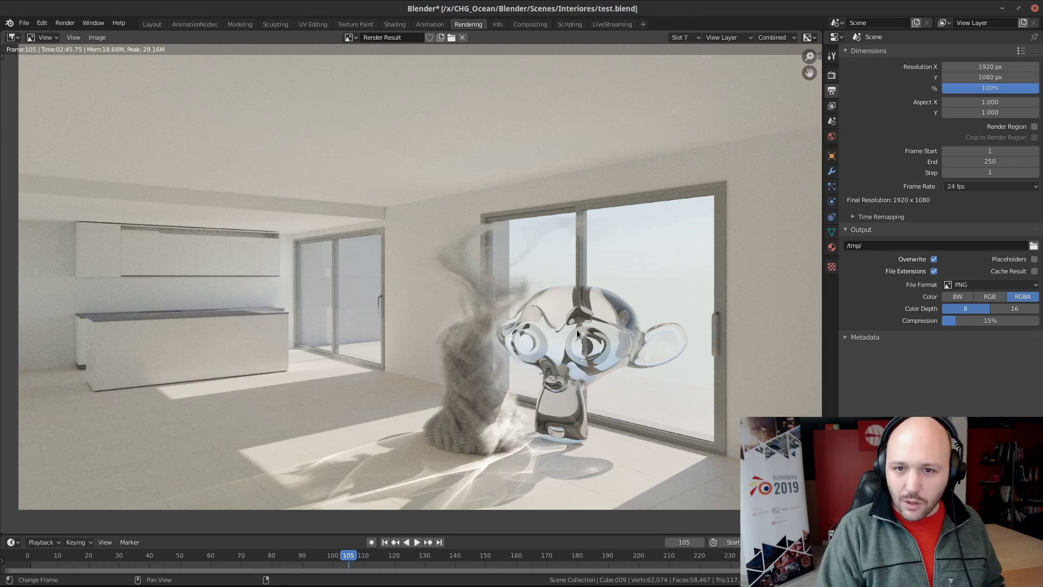
Examine the floor caustics, ceiling noise and window frame in the test.blend render up close, and return to the Cycles render
{"action": "scroll", "coordinate": [431, 390], "scroll_direction": "up", "scroll_amount": 4}
{"action": "middle_click_drag", "start_coordinate": [432, 391], "coordinate": [455, 295]}
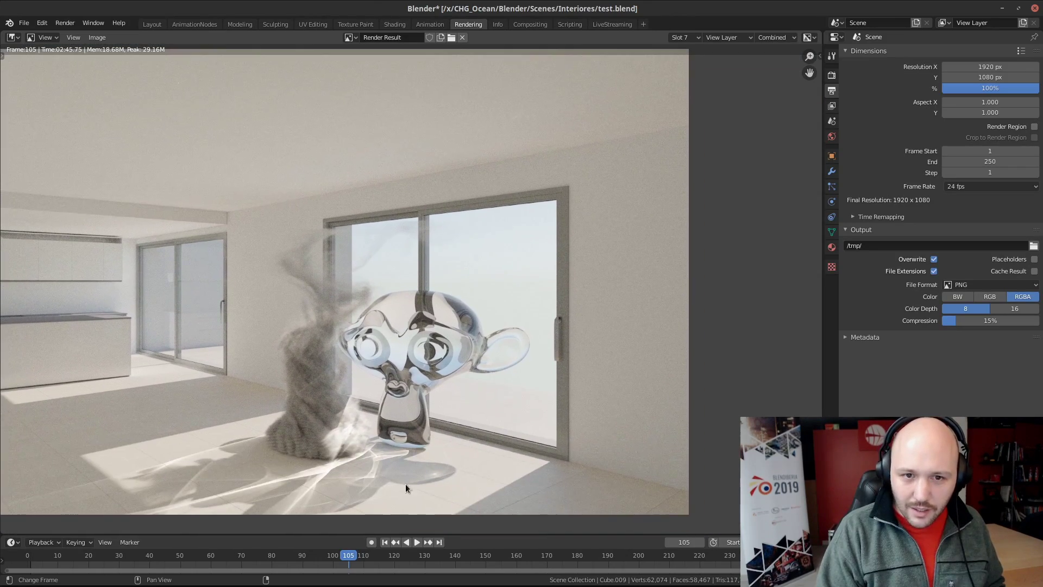
{"action": "scroll", "coordinate": [539, 111], "scroll_direction": "up", "scroll_amount": 3}
{"action": "middle_click_drag", "start_coordinate": [502, 143], "coordinate": [448, 213]}
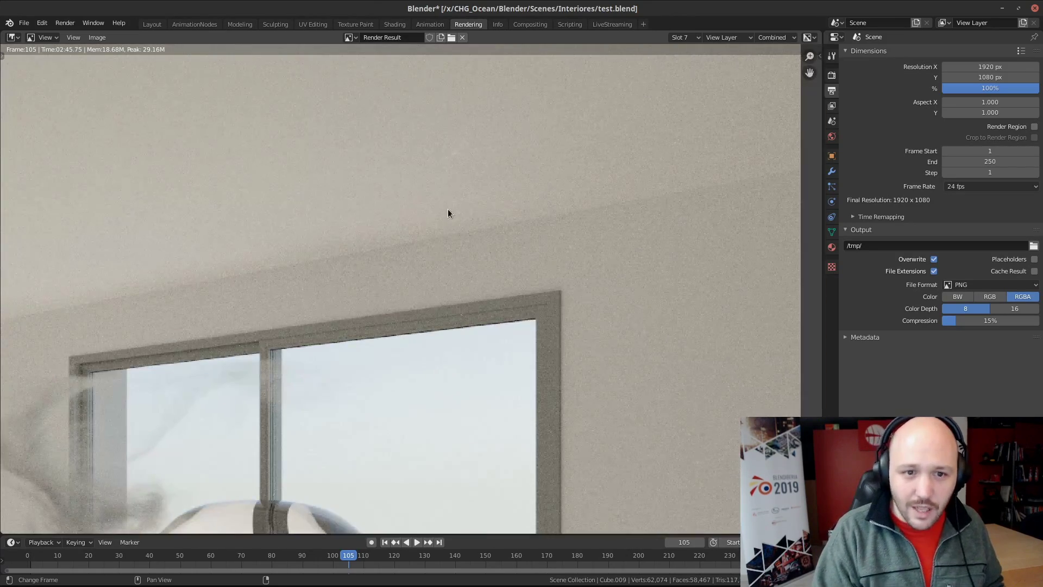
{"action": "scroll", "coordinate": [459, 153], "scroll_direction": "up", "scroll_amount": 5}
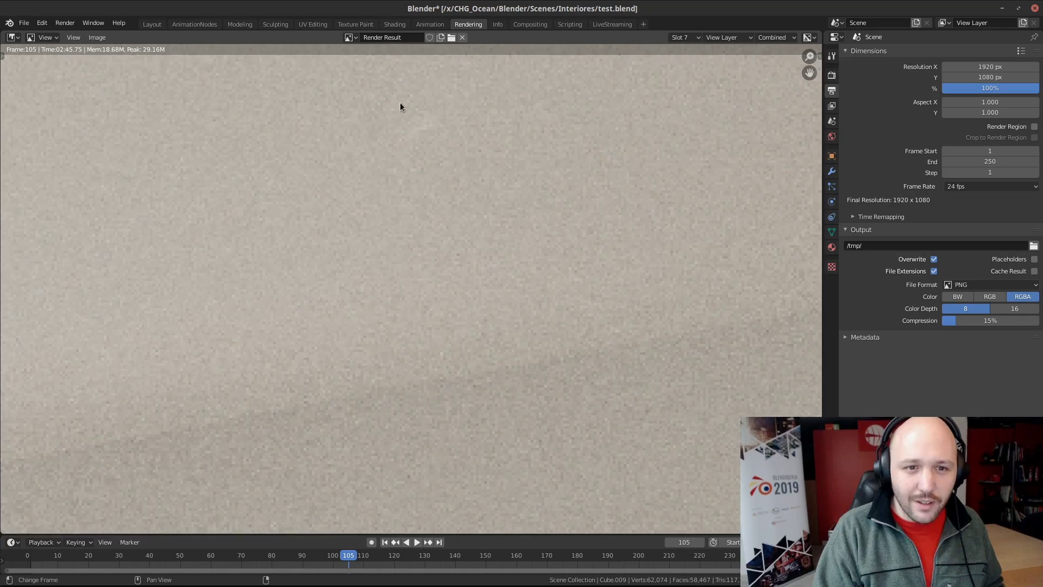
{"action": "scroll", "coordinate": [427, 122], "scroll_direction": "down", "scroll_amount": 7}
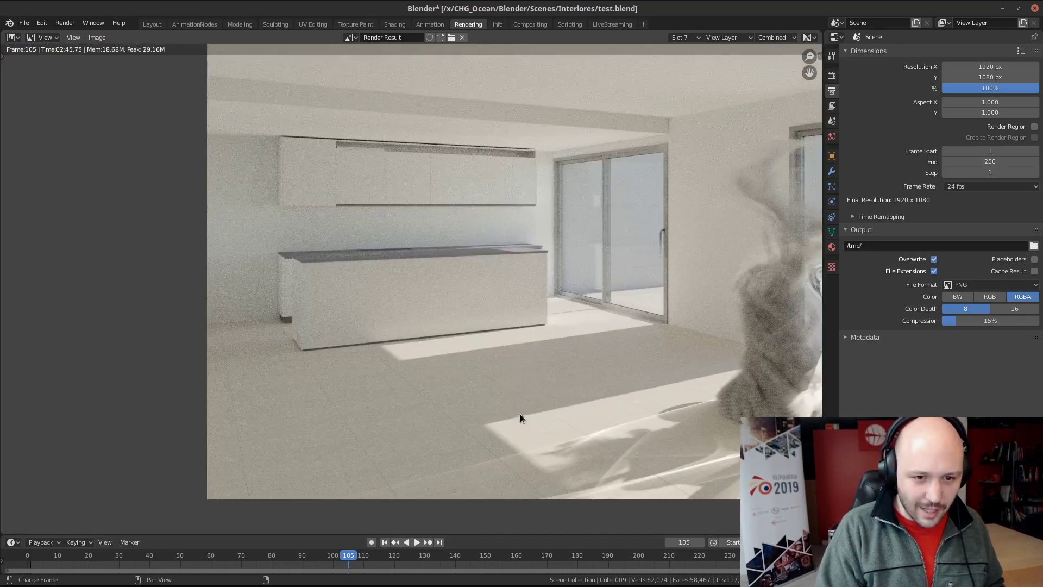
{"action": "scroll", "coordinate": [520, 417], "scroll_direction": "up", "scroll_amount": 3}
{"action": "middle_click_drag", "start_coordinate": [594, 263], "coordinate": [542, 465]}
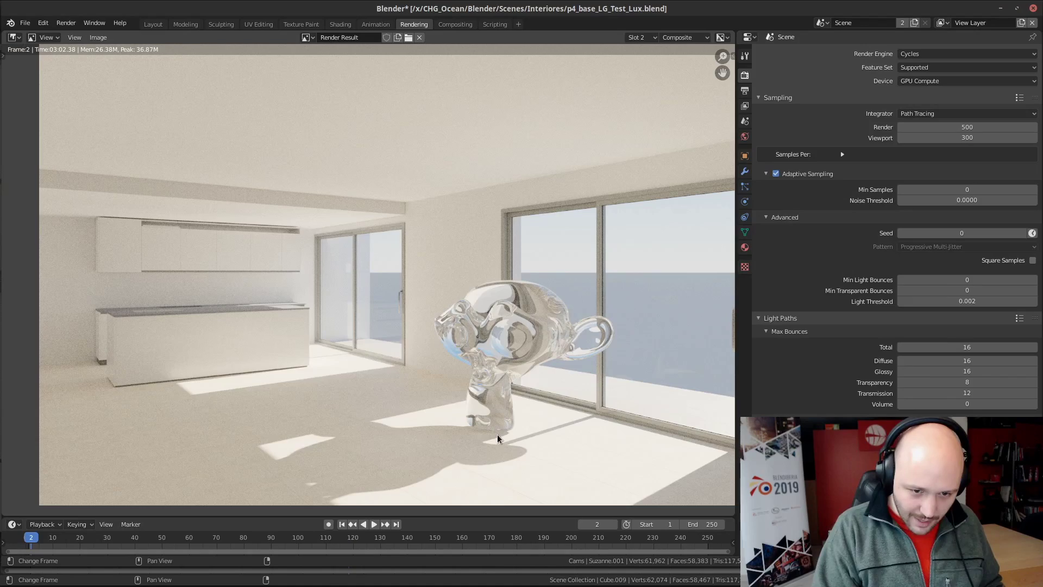
Compare the kitchen counter, sliding door and sunlit floor up close between the Cycles render and the test.blend render
{"action": "scroll", "coordinate": [237, 373], "scroll_direction": "up", "scroll_amount": 3}
{"action": "scroll", "coordinate": [412, 319], "scroll_direction": "up", "scroll_amount": 2}
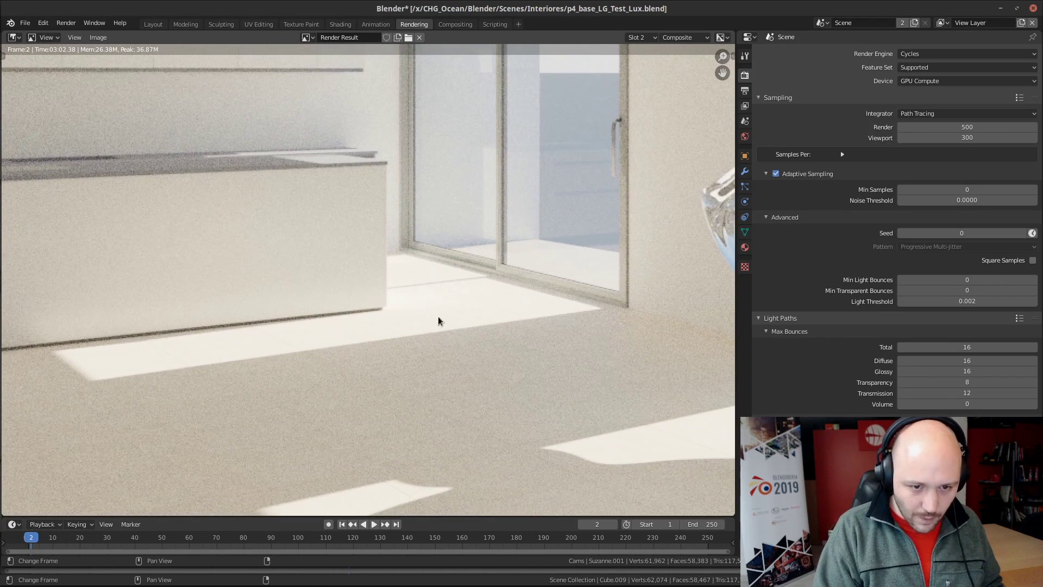
{"action": "scroll", "coordinate": [861, 345], "scroll_direction": "down", "scroll_amount": 15}
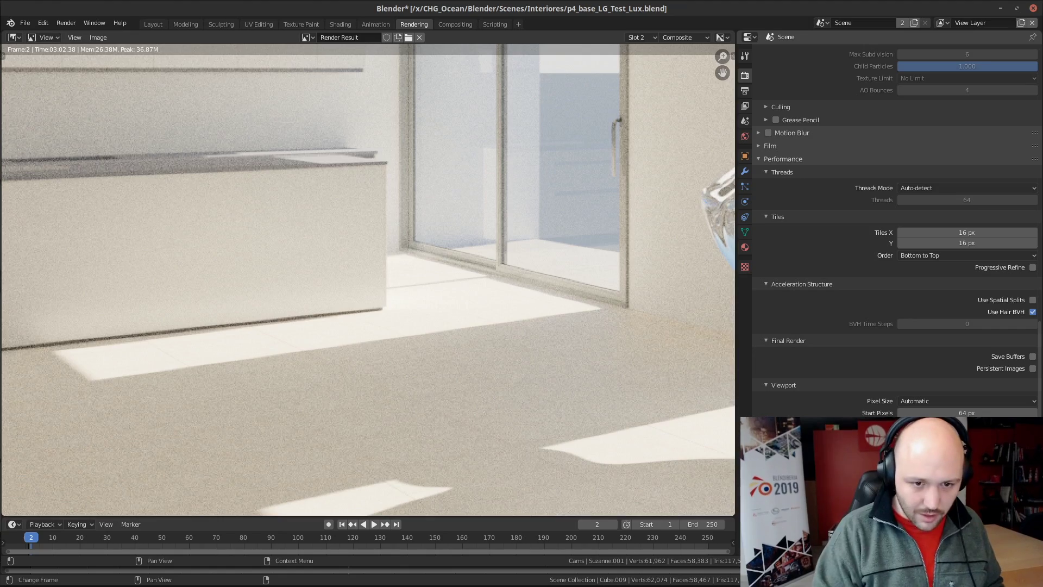
{"action": "key", "text": "Return"}
{"action": "scroll", "coordinate": [467, 286], "scroll_direction": "down", "scroll_amount": 3}
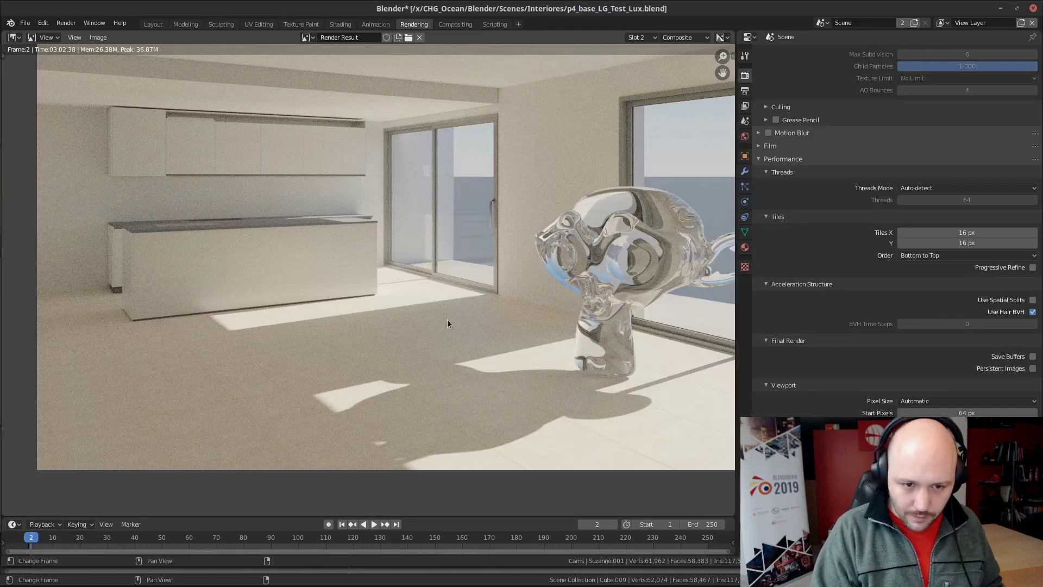
{"action": "scroll", "coordinate": [507, 298], "scroll_direction": "up", "scroll_amount": 3}
{"action": "scroll", "coordinate": [426, 373], "scroll_direction": "down", "scroll_amount": 1}
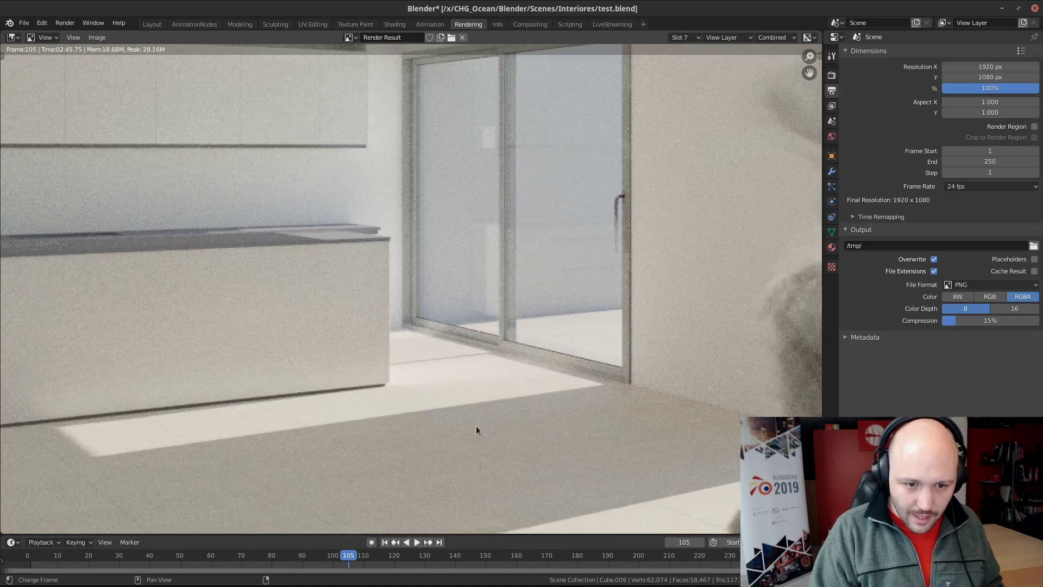
{"action": "mouse_move", "coordinate": [477, 425]}
{"action": "middle_mouse_down"}
{"action": "mouse_move", "coordinate": [541, 443]}
{"action": "mouse_move", "coordinate": [494, 417]}
{"action": "middle_mouse_up"}
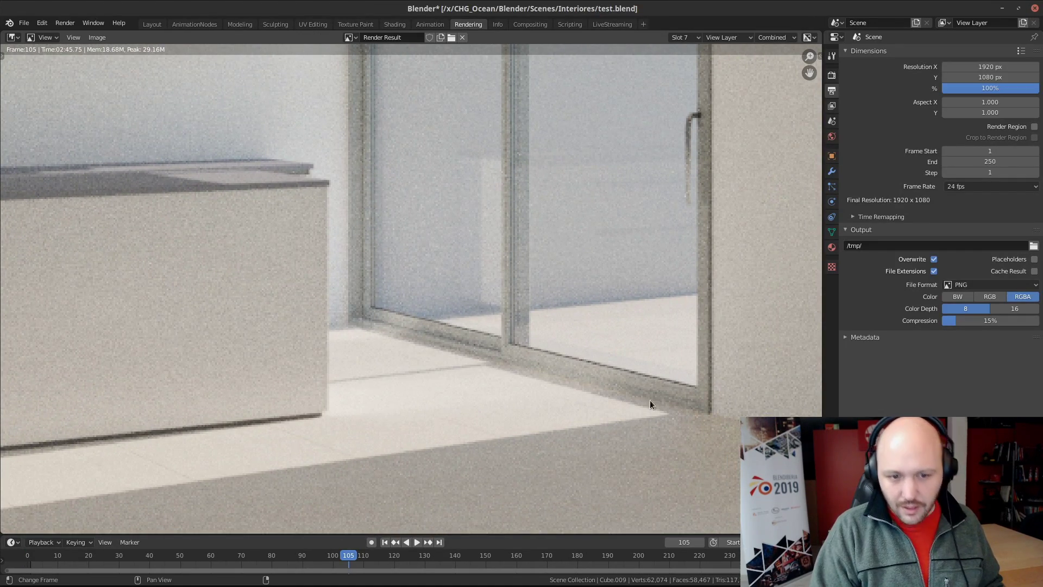
{"action": "scroll", "coordinate": [354, 351], "scroll_direction": "down", "scroll_amount": 2}
{"action": "scroll", "coordinate": [558, 516], "scroll_direction": "down", "scroll_amount": 1}
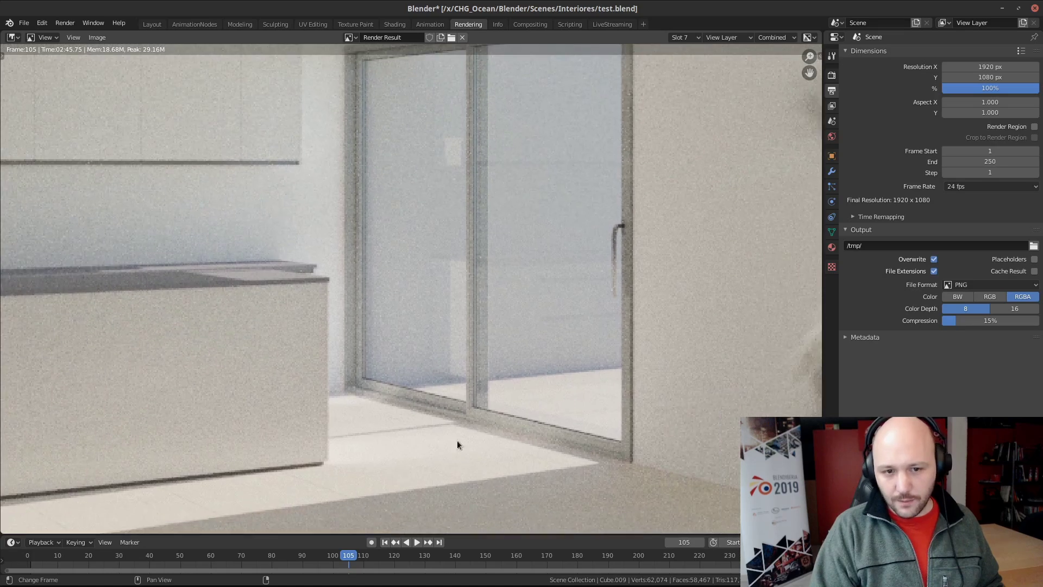
{"action": "scroll", "coordinate": [411, 353], "scroll_direction": "down", "scroll_amount": 2}
{"action": "scroll", "coordinate": [382, 291], "scroll_direction": "up", "scroll_amount": 2}
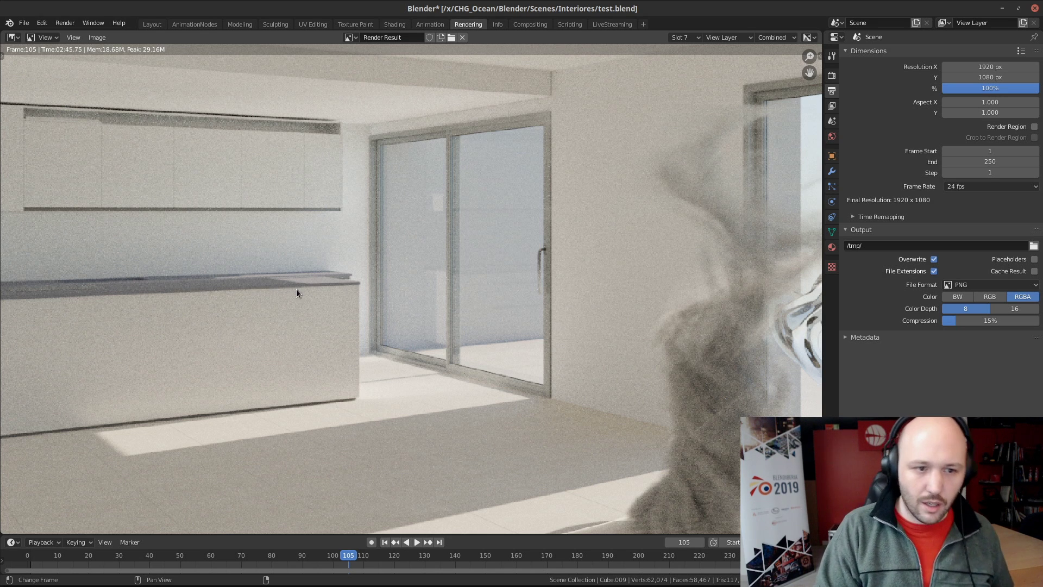
Compare the upper cabinets, ceiling beam and sliding door frame between the two renders
{"action": "middle_click_drag", "start_coordinate": [315, 284], "coordinate": [397, 391]}
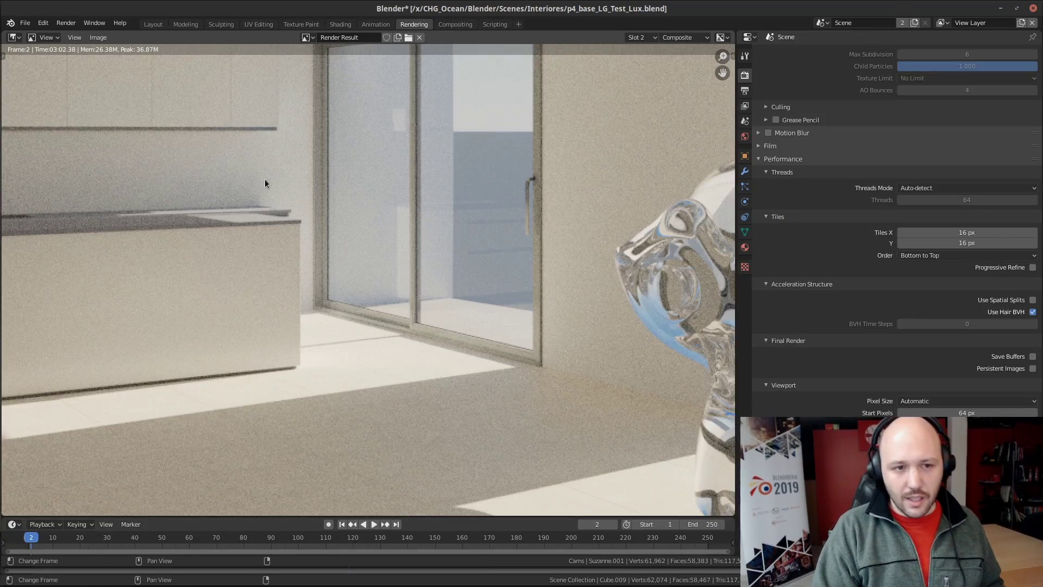
{"action": "middle_click_drag", "start_coordinate": [266, 182], "coordinate": [372, 410]}
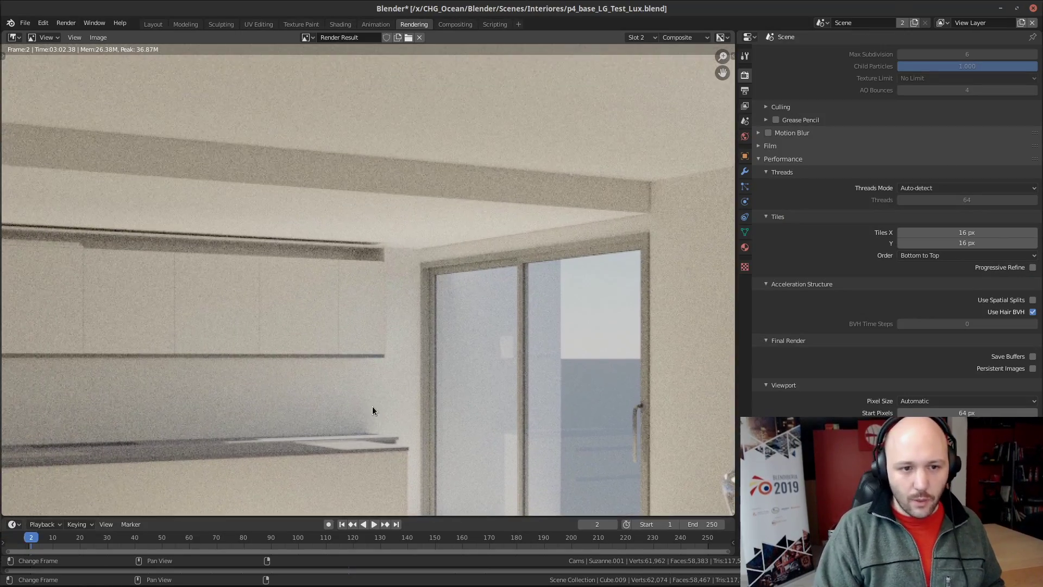
{"action": "key", "text": "j"}
{"action": "key", "text": "j"}
{"action": "key", "text": "j"}
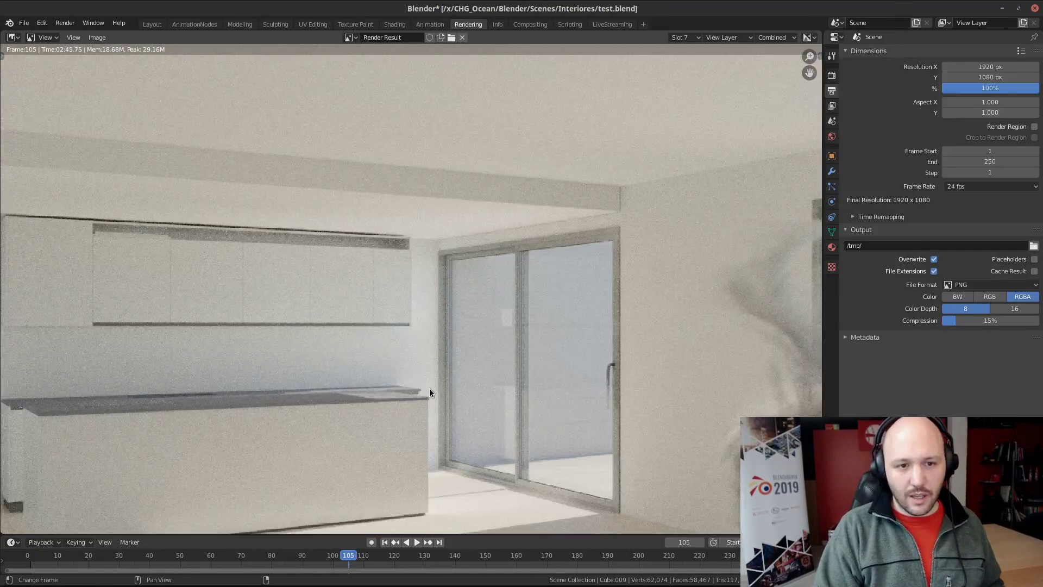
{"action": "scroll", "coordinate": [418, 290], "scroll_direction": "up", "scroll_amount": 2}
{"action": "scroll", "coordinate": [423, 289], "scroll_direction": "down", "scroll_amount": 1}
{"action": "middle_click_drag", "start_coordinate": [428, 309], "coordinate": [426, 360]}
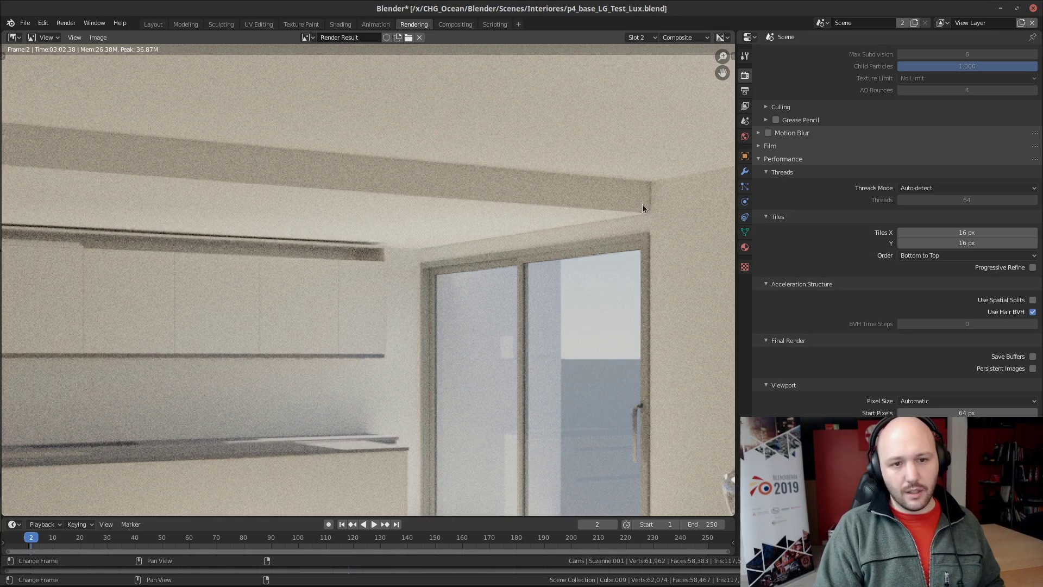
Compare the floor shadows, caustics and wall noise around Suzanne and the smoke between the Cycles and test.blend renders
{"action": "scroll", "coordinate": [432, 187], "scroll_direction": "down", "scroll_amount": 3}
{"action": "scroll", "coordinate": [439, 412], "scroll_direction": "down", "scroll_amount": 1}
{"action": "middle_click_drag", "start_coordinate": [438, 412], "coordinate": [410, 252]}
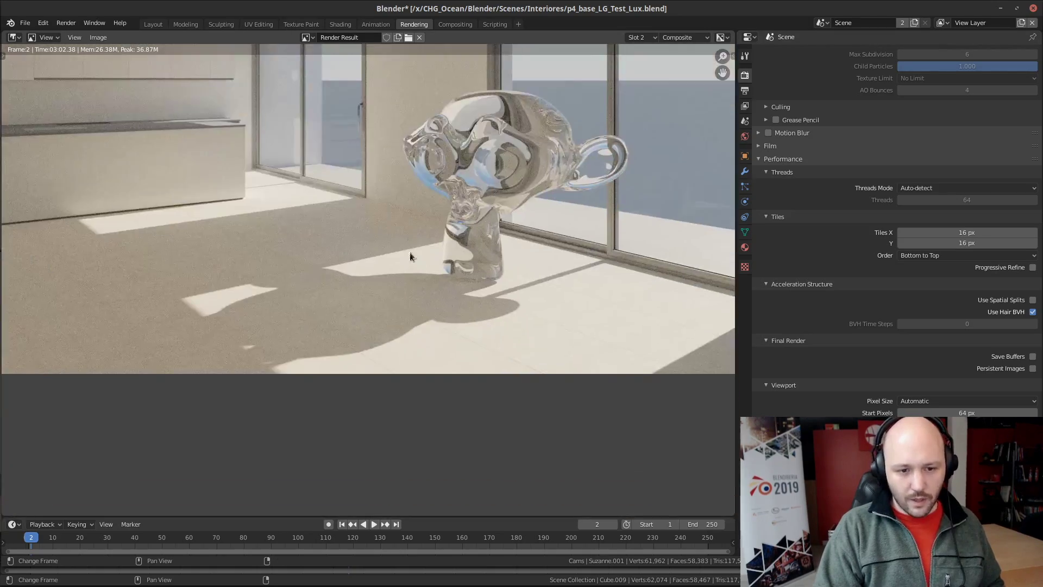
{"action": "scroll", "coordinate": [515, 339], "scroll_direction": "up", "scroll_amount": 2}
{"action": "scroll", "coordinate": [515, 339], "scroll_direction": "down", "scroll_amount": 2}
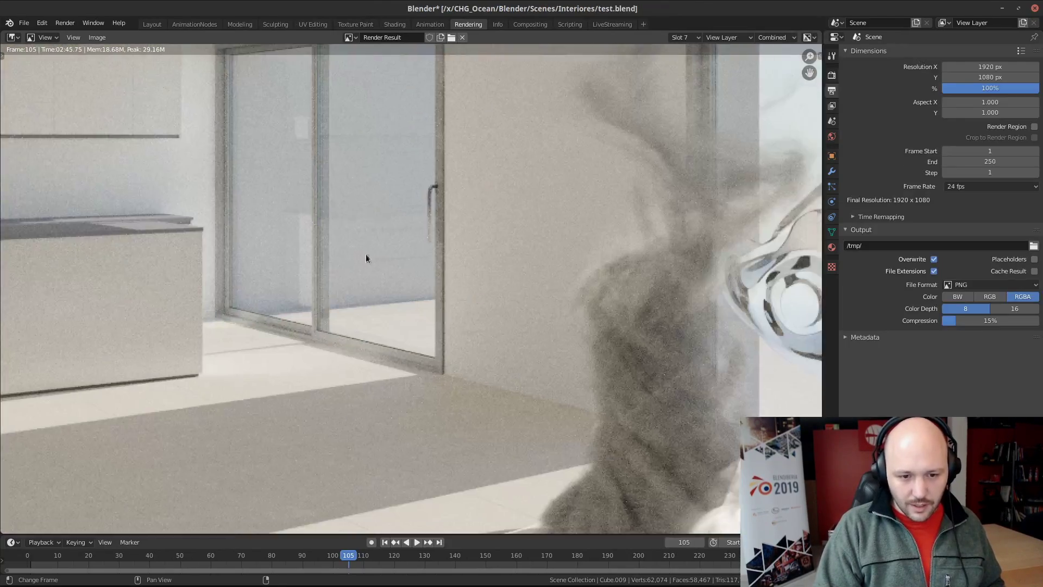
{"action": "scroll", "coordinate": [408, 321], "scroll_direction": "up", "scroll_amount": 2}
{"action": "middle_click_drag", "start_coordinate": [407, 321], "coordinate": [410, 262]}
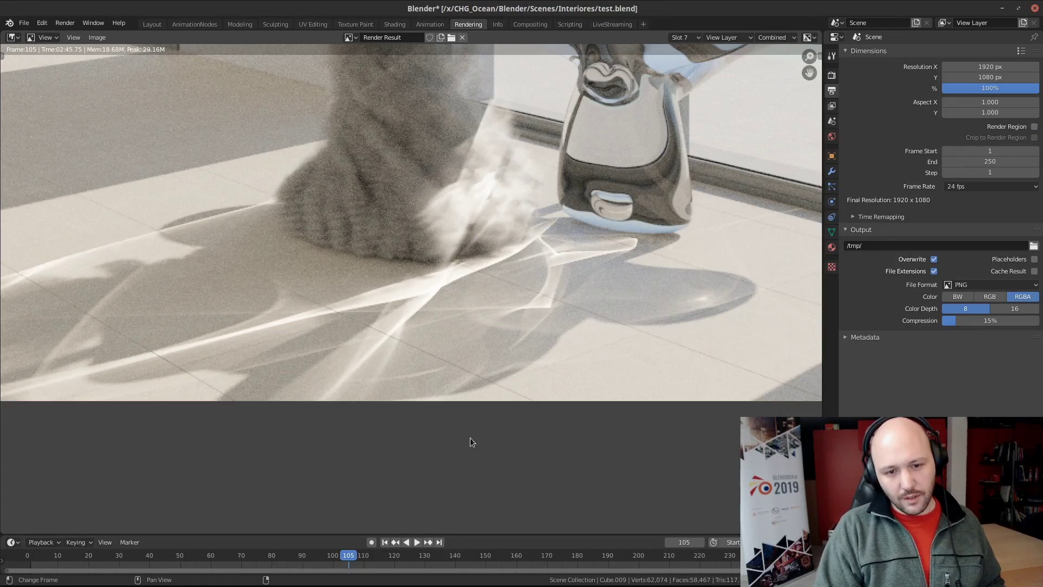
{"action": "middle_click_drag", "start_coordinate": [471, 437], "coordinate": [380, 358]}
{"action": "scroll", "coordinate": [350, 340], "scroll_direction": "up", "scroll_amount": 2}
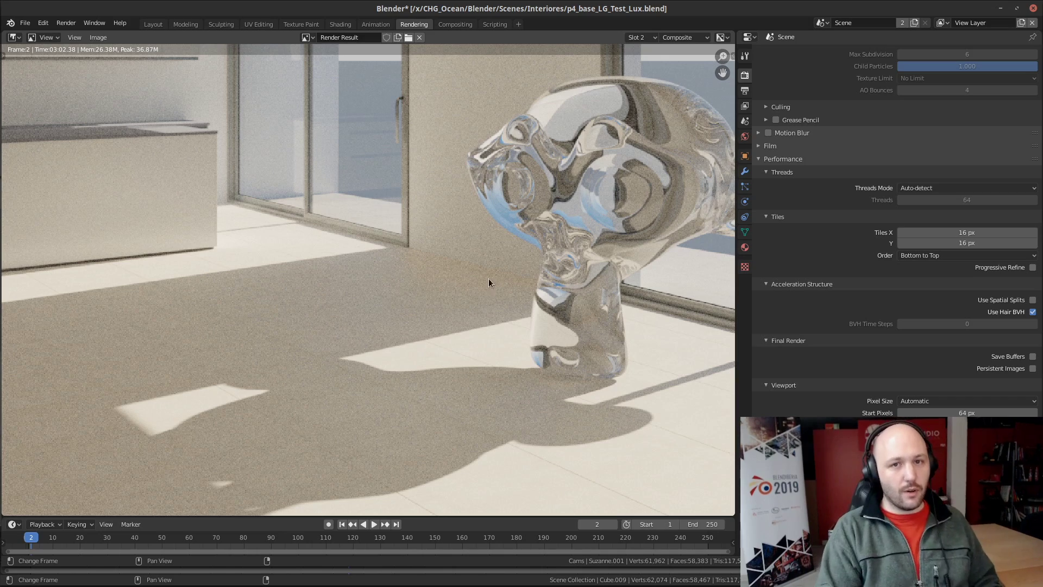
{"action": "scroll", "coordinate": [500, 262], "scroll_direction": "up", "scroll_amount": 3}
{"action": "middle_click_drag", "start_coordinate": [500, 263], "coordinate": [305, 342]}
{"action": "scroll", "coordinate": [305, 342], "scroll_direction": "up", "scroll_amount": 3}
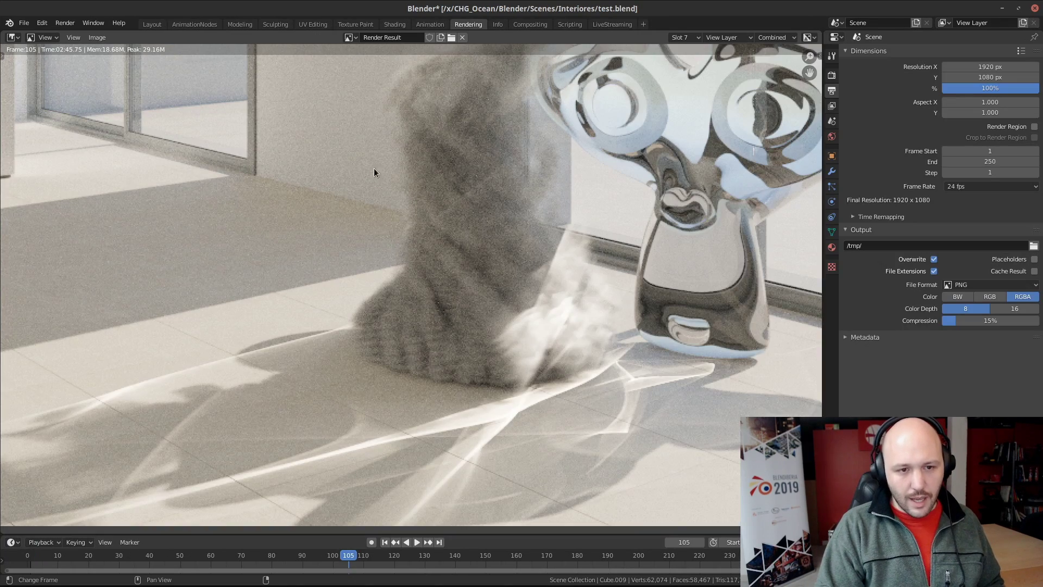
{"action": "scroll", "coordinate": [374, 168], "scroll_direction": "up", "scroll_amount": 4}
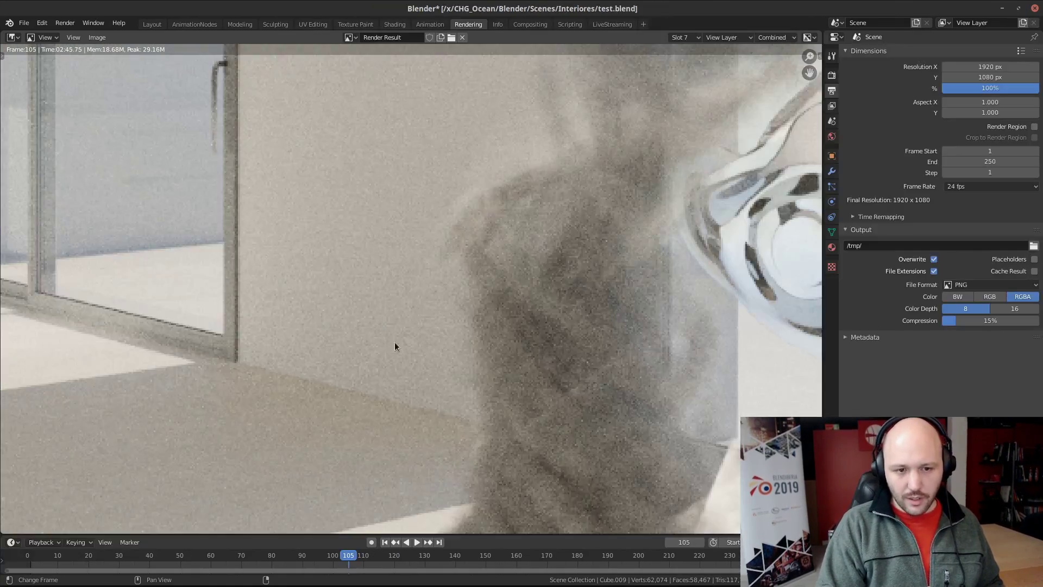
{"action": "scroll", "coordinate": [399, 348], "scroll_direction": "down", "scroll_amount": 4}
Compare the wall and ceiling noise around the large window's corner in both renders, and finish on the whole Cycles image
{"action": "scroll", "coordinate": [411, 326], "scroll_direction": "up", "scroll_amount": 4}
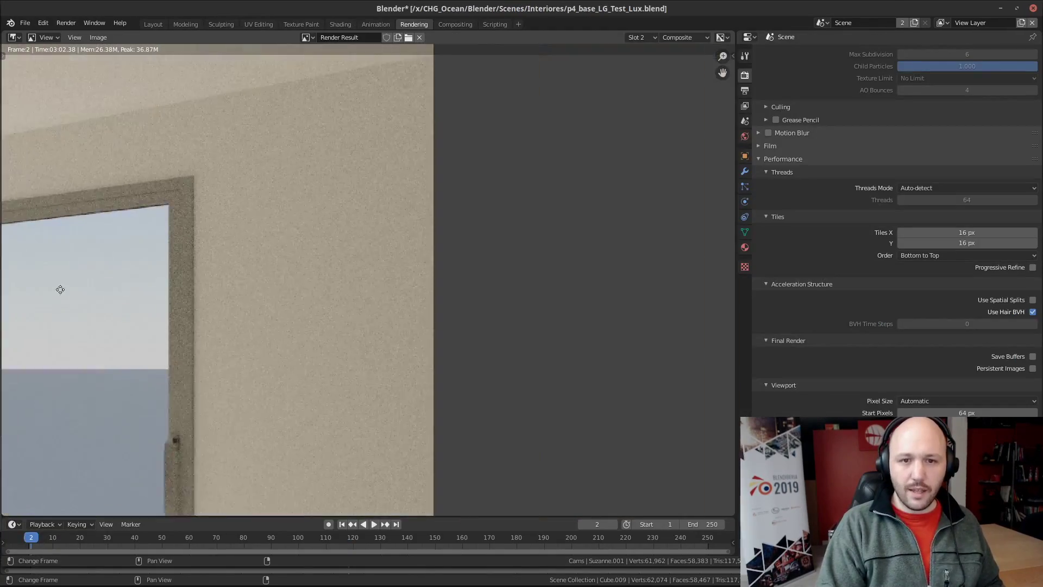
{"action": "middle_click_drag", "start_coordinate": [58, 291], "coordinate": [183, 344]}
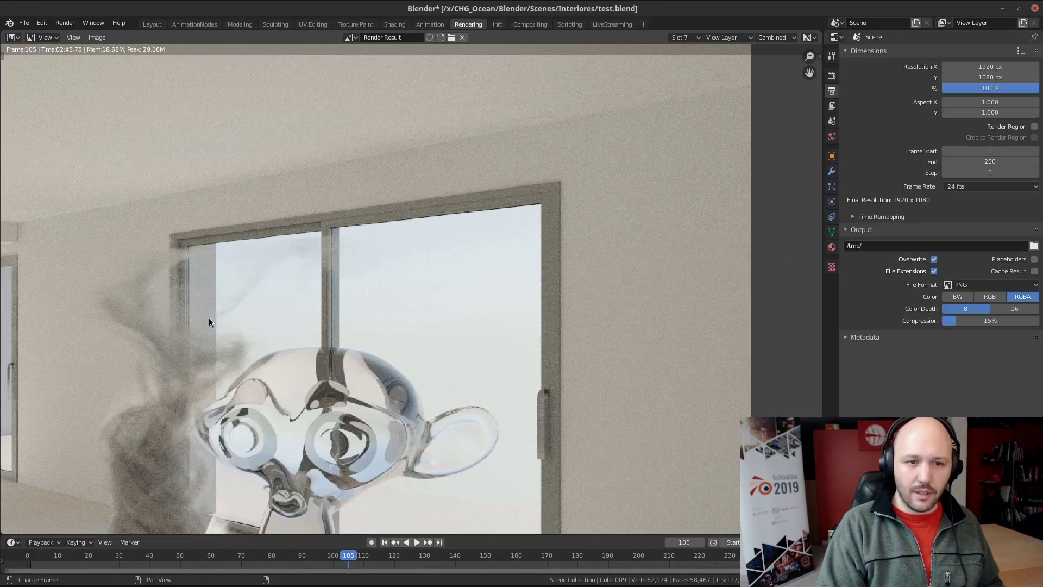
{"action": "scroll", "coordinate": [209, 326], "scroll_direction": "up", "scroll_amount": 2}
{"action": "middle_click_drag", "start_coordinate": [628, 248], "coordinate": [515, 286]}
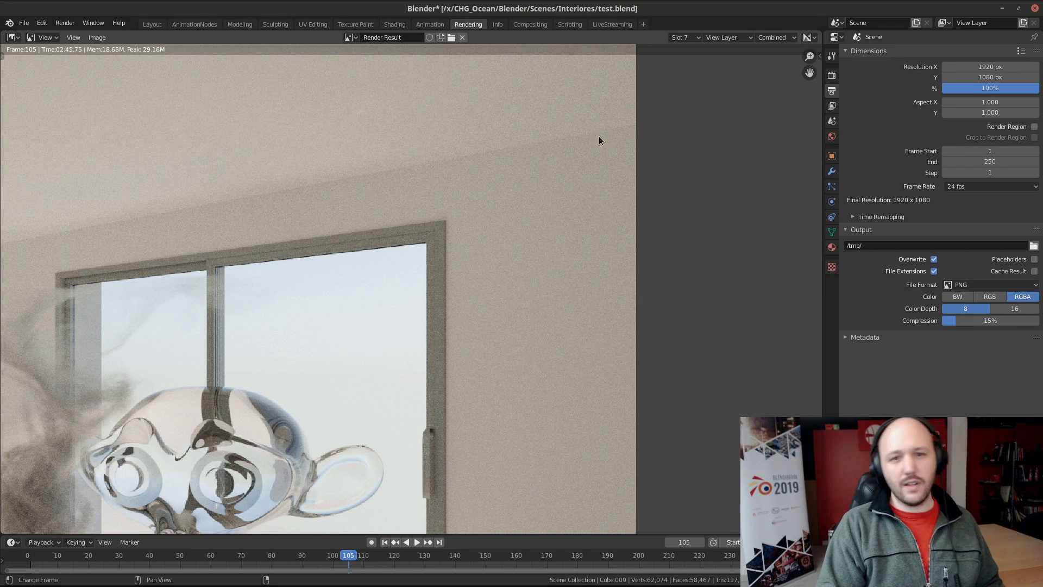
{"action": "scroll", "coordinate": [593, 126], "scroll_direction": "up", "scroll_amount": 2}
{"action": "middle_click_drag", "start_coordinate": [593, 126], "coordinate": [345, 307]}
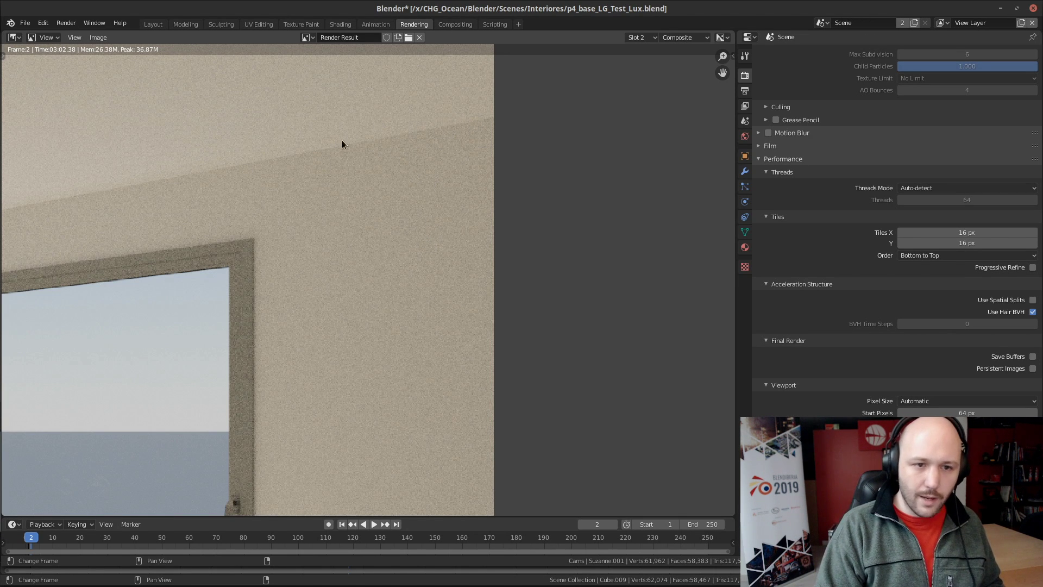
{"action": "scroll", "coordinate": [165, 319], "scroll_direction": "down", "scroll_amount": 6}
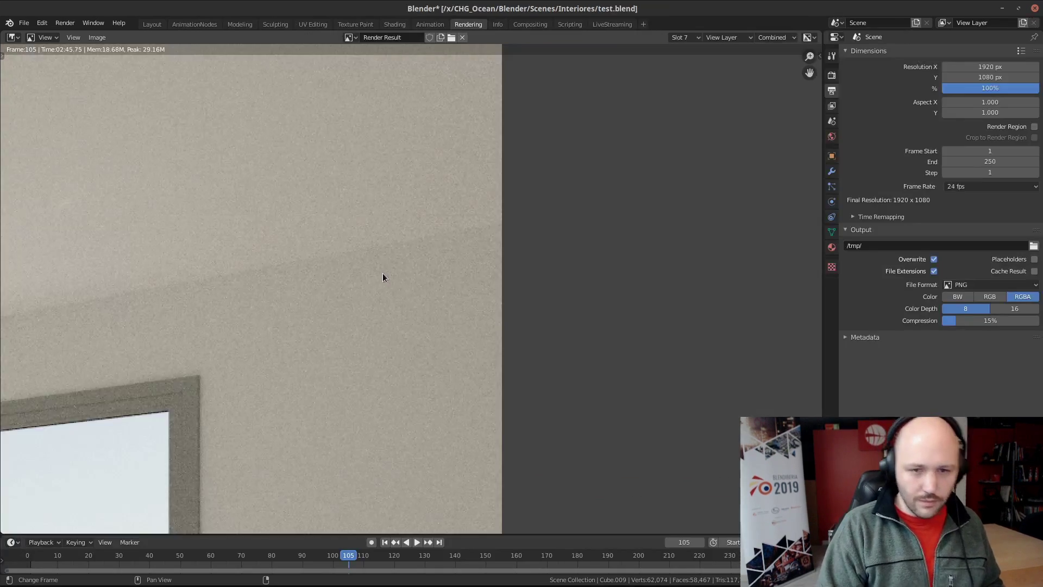
{"action": "scroll", "coordinate": [383, 272], "scroll_direction": "down", "scroll_amount": 6}
{"action": "middle_click_drag", "start_coordinate": [133, 371], "coordinate": [350, 288]}
{"action": "scroll", "coordinate": [305, 323], "scroll_direction": "up", "scroll_amount": 1}
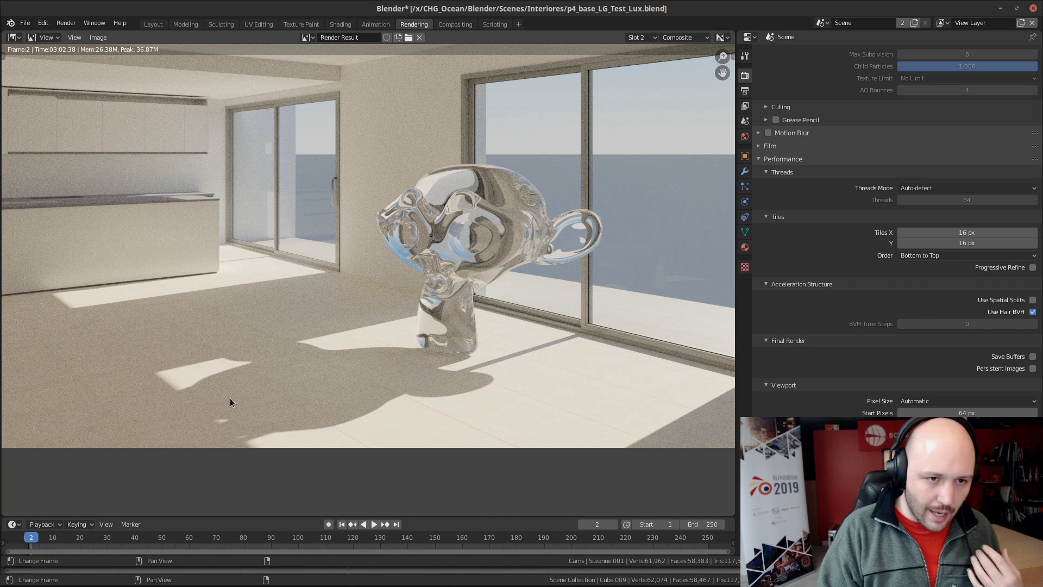
{"action": "scroll", "coordinate": [480, 299], "scroll_direction": "down", "scroll_amount": 3}
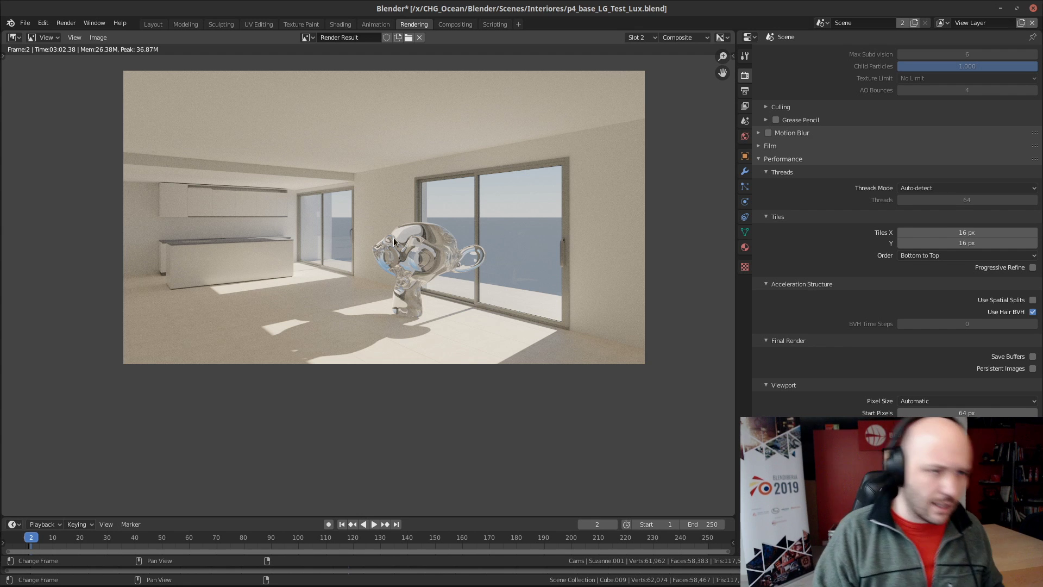
Switch to the test.blend Blender window and save the file
{"action": "left_click_drag", "start_coordinate": [180, 8], "coordinate": [359, 107]}
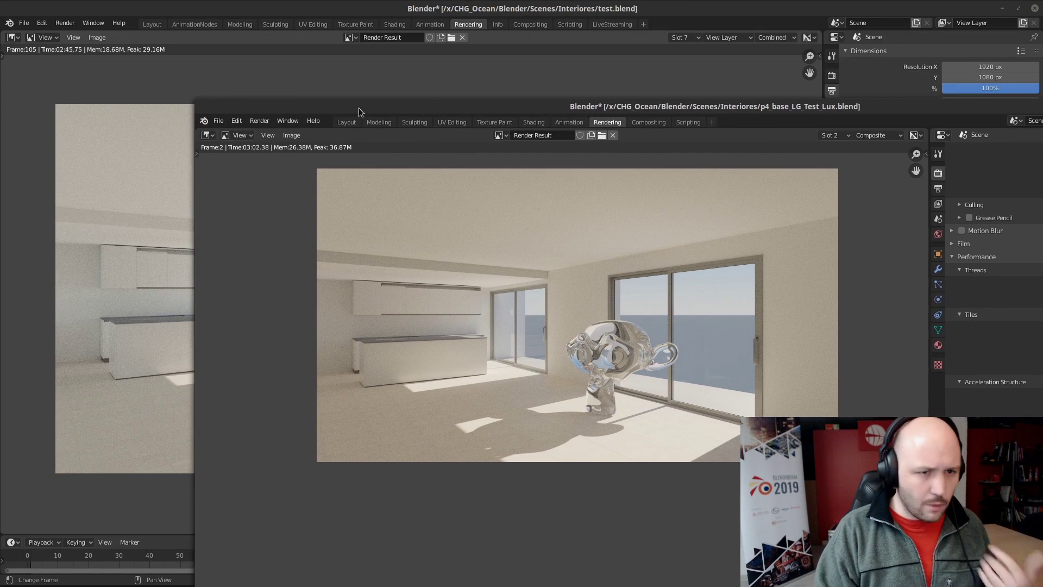
{"action": "left_click_drag", "start_coordinate": [782, 107], "coordinate": [696, 120]}
{"action": "left_click_drag", "start_coordinate": [644, 9], "coordinate": [645, 10]}
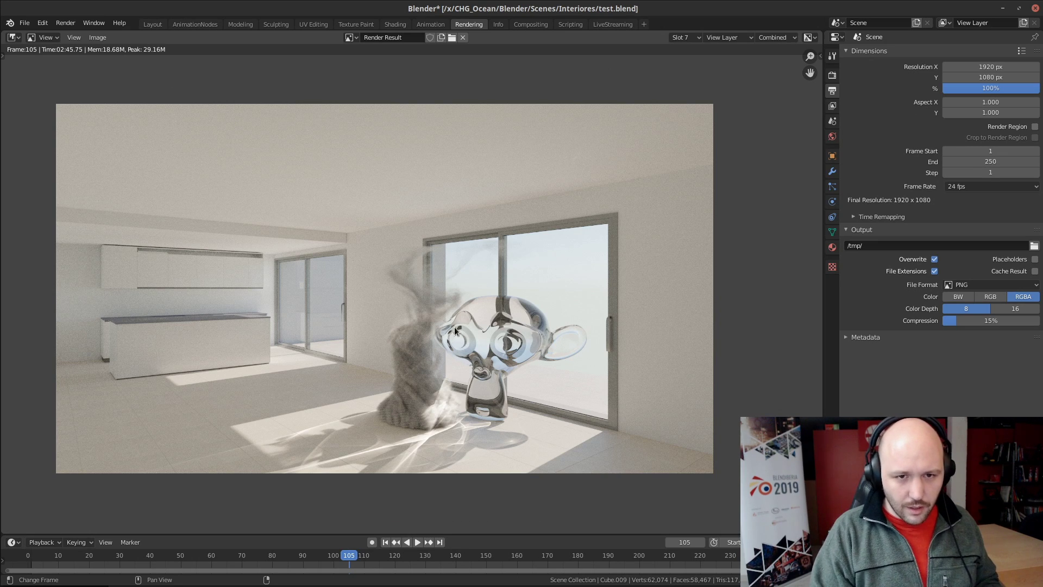
{"action": "key", "text": "ctrl+s"}
Examine the glass Suzanne, smoke and floor caustics in the saved test.blend render
{"action": "scroll", "coordinate": [468, 338], "scroll_direction": "up", "scroll_amount": 1}
{"action": "middle_click_drag", "start_coordinate": [468, 338], "coordinate": [429, 267]}
{"action": "scroll", "coordinate": [382, 196], "scroll_direction": "up", "scroll_amount": 3}
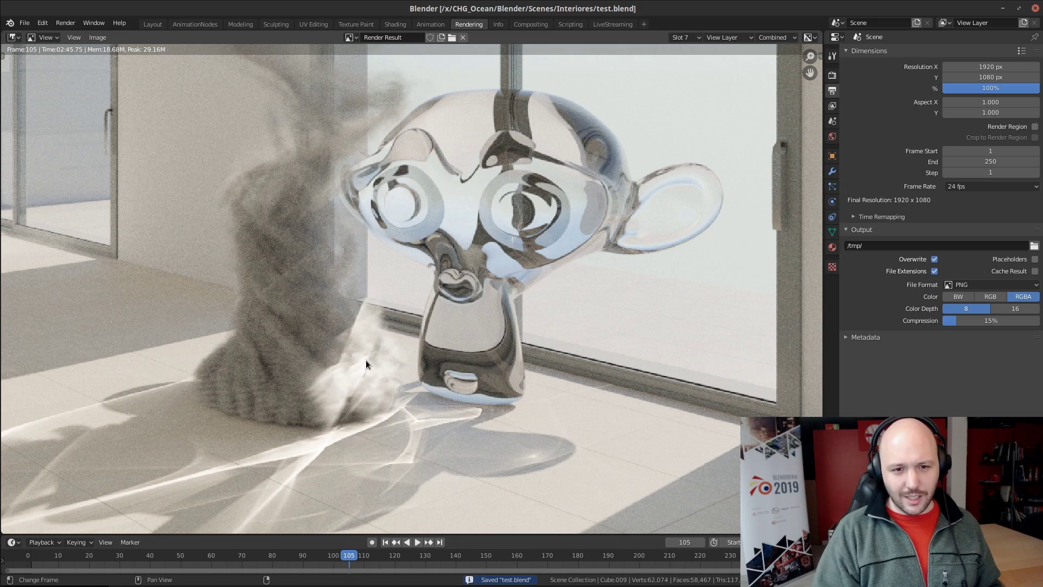
{"action": "scroll", "coordinate": [413, 288], "scroll_direction": "down", "scroll_amount": 4}
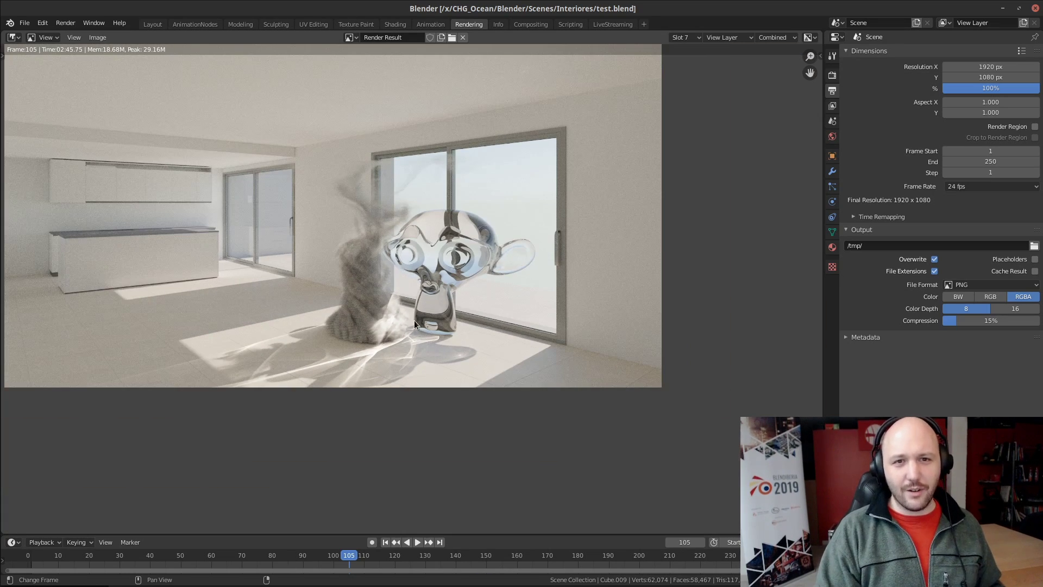
{"action": "scroll", "coordinate": [413, 315], "scroll_direction": "up", "scroll_amount": 2}
{"action": "middle_click_drag", "start_coordinate": [412, 315], "coordinate": [408, 354]}
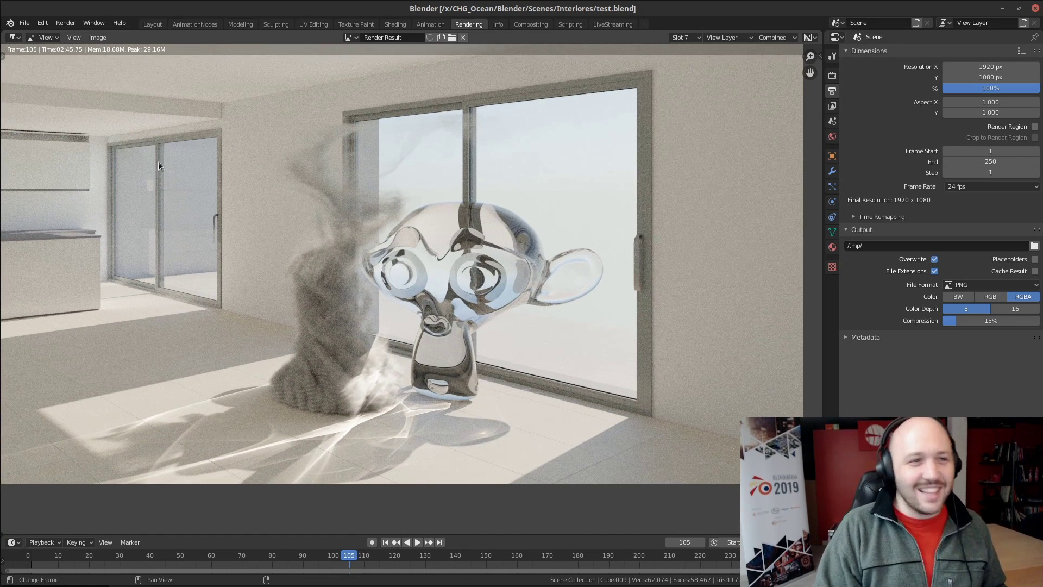
Start a new file from the startup scene and delete its spot light
{"action": "left_click", "coordinate": [26, 23]}
{"action": "mouse_move", "coordinate": [30, 36]}
{"action": "left_click", "coordinate": [152, 35]}
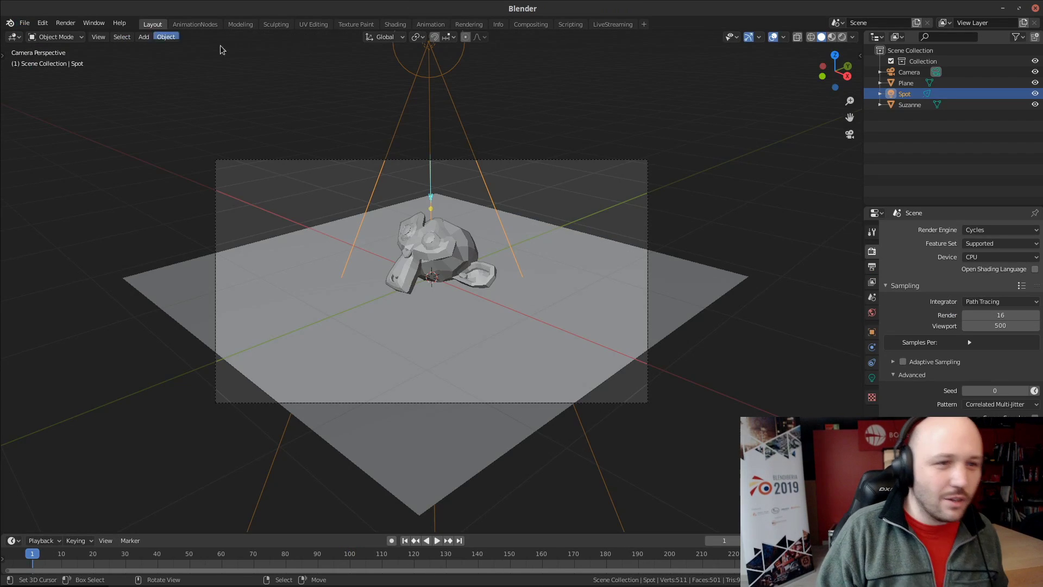
{"action": "key", "text": "Delete"}
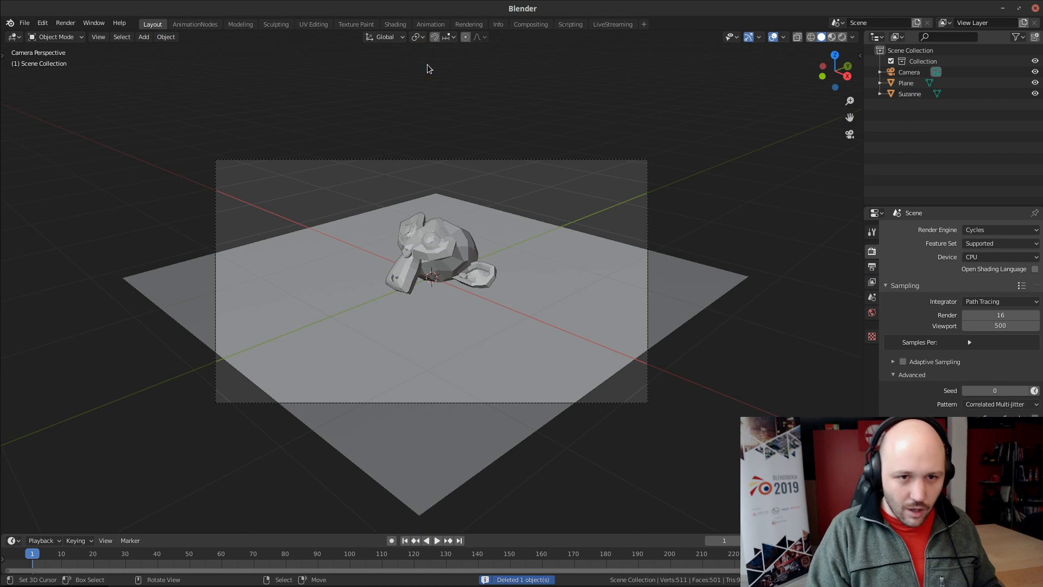
Set the new scene's render engine to LuxCore
{"action": "left_click", "coordinate": [1017, 235]}
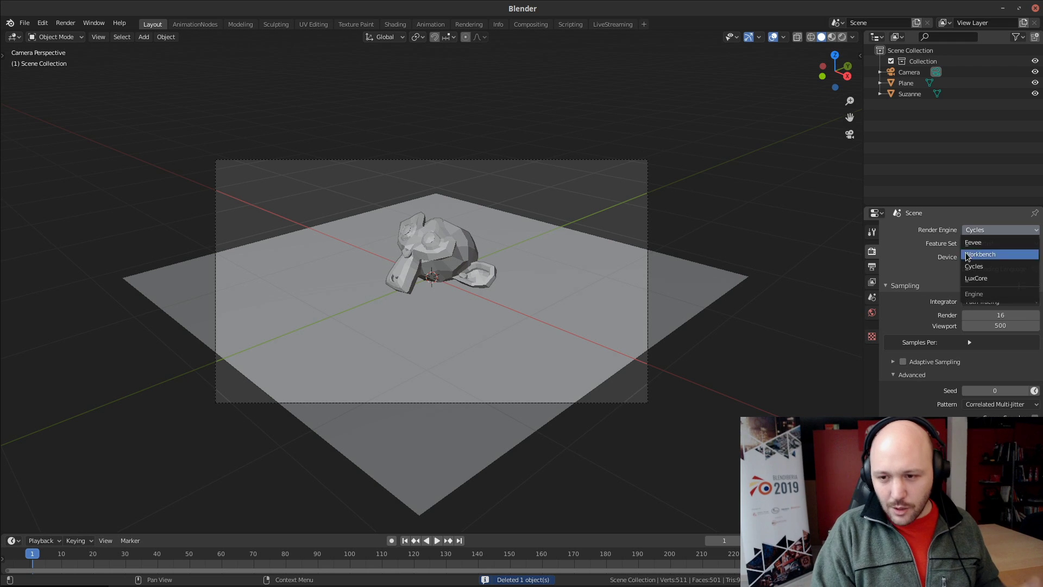
{"action": "left_click", "coordinate": [977, 279]}
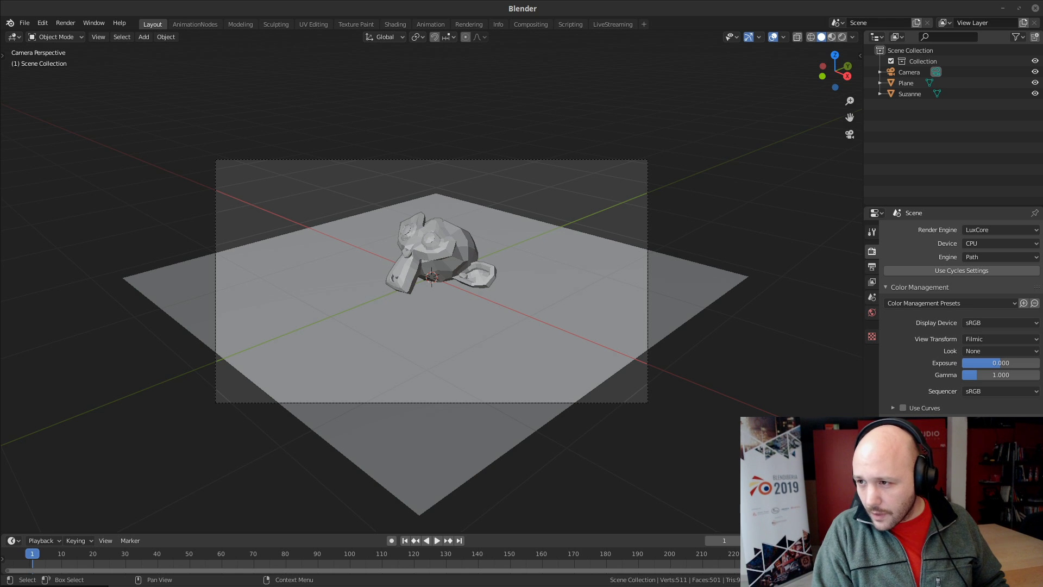
Bring the Blender Market browser window into view and enlarge the page to read the Scatter add-on's download files
{"action": "left_click_drag", "start_coordinate": [1042, 96], "coordinate": [333, 90]}
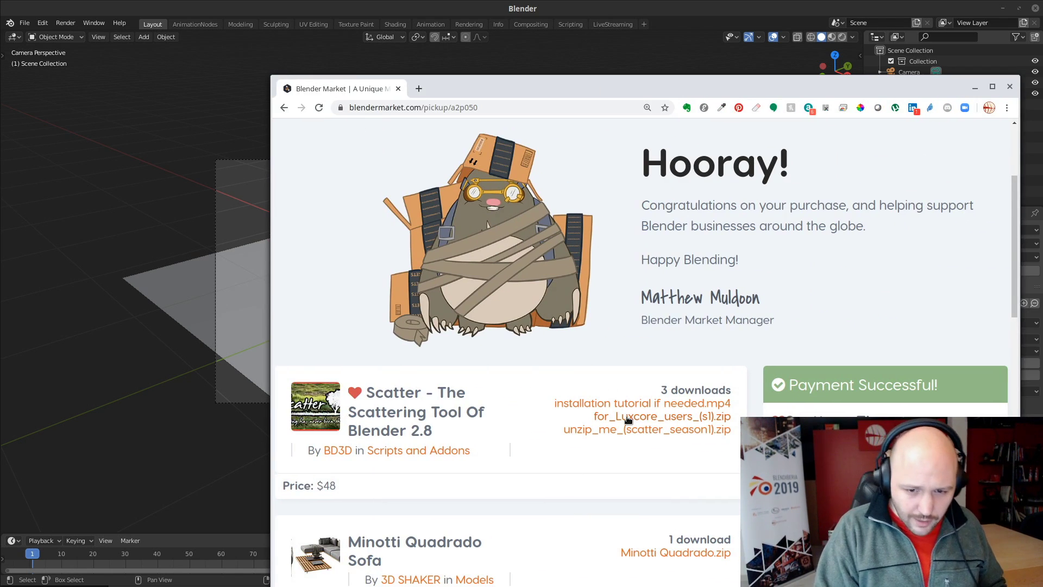
{"action": "scroll", "coordinate": [569, 474], "scroll_direction": "up", "scroll_amount": 3, "text": "ctrl"}
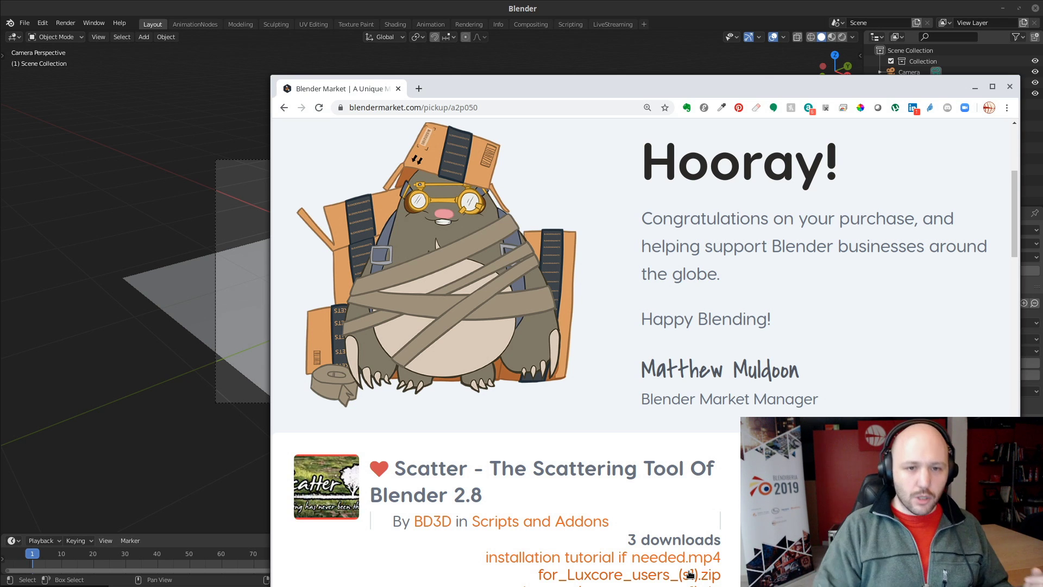
Switch to the terminal and relaunch Blender with ./bin/blender
{"action": "left_click", "coordinate": [737, 13]}
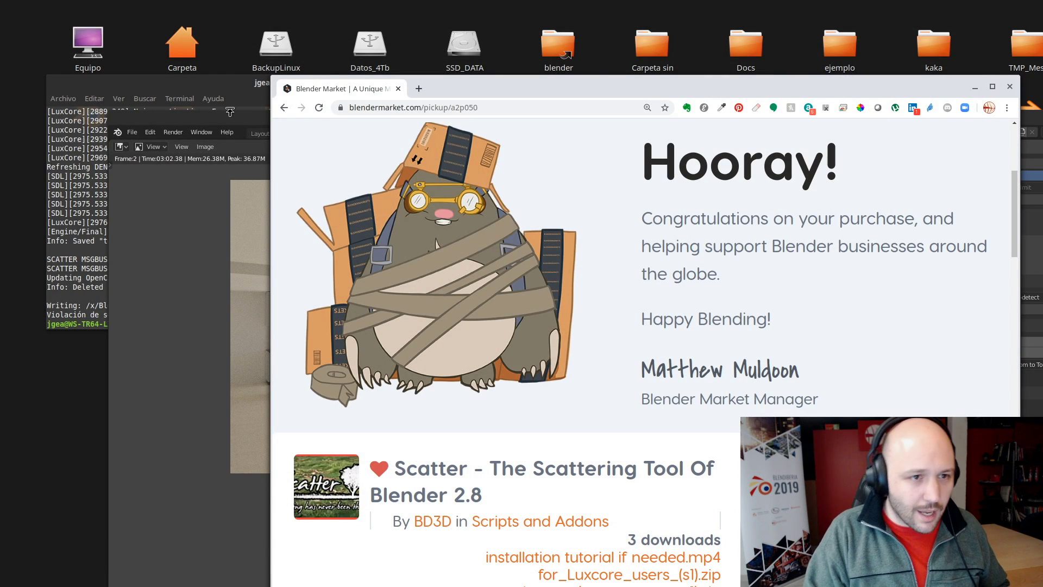
{"action": "left_click", "coordinate": [230, 99]}
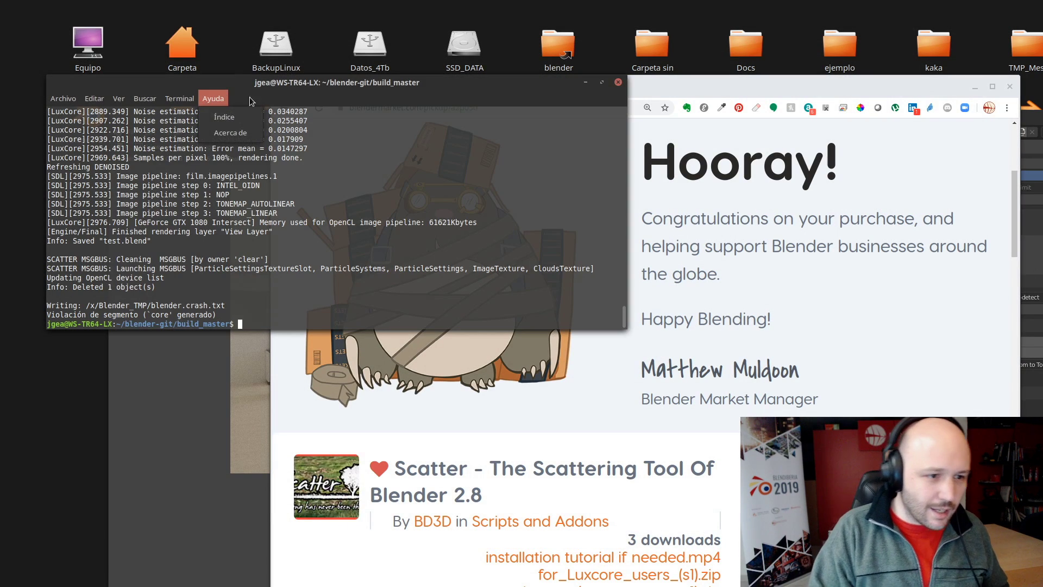
{"action": "key", "text": "Up"}
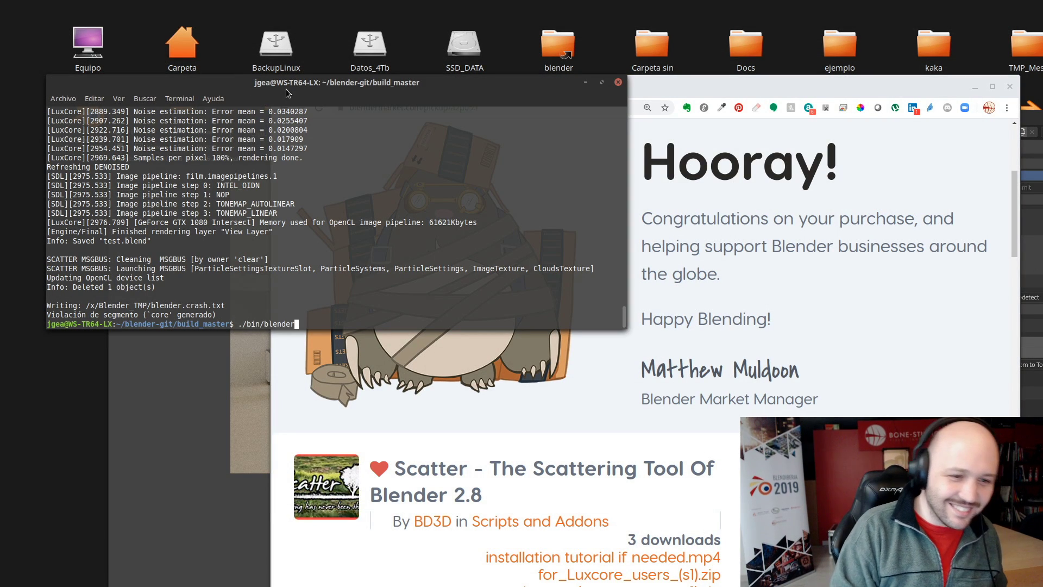
{"action": "key", "text": "Return"}
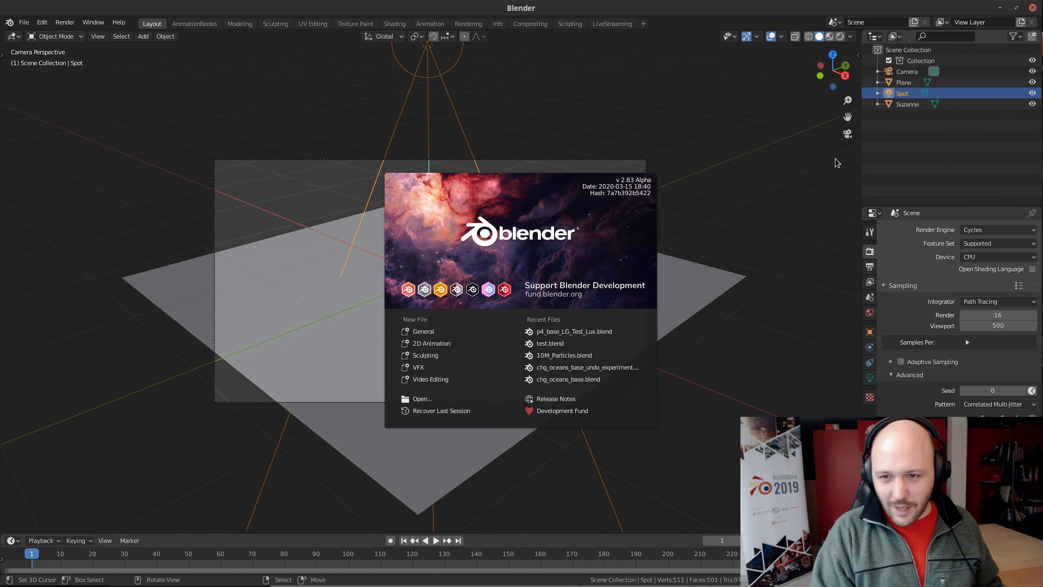
Switch to the LiveStreaming workspace, set the render engine to LuxCore and show the Scatter add-on's controls
{"action": "left_click", "coordinate": [603, 27]}
{"action": "left_click", "coordinate": [612, 24]}
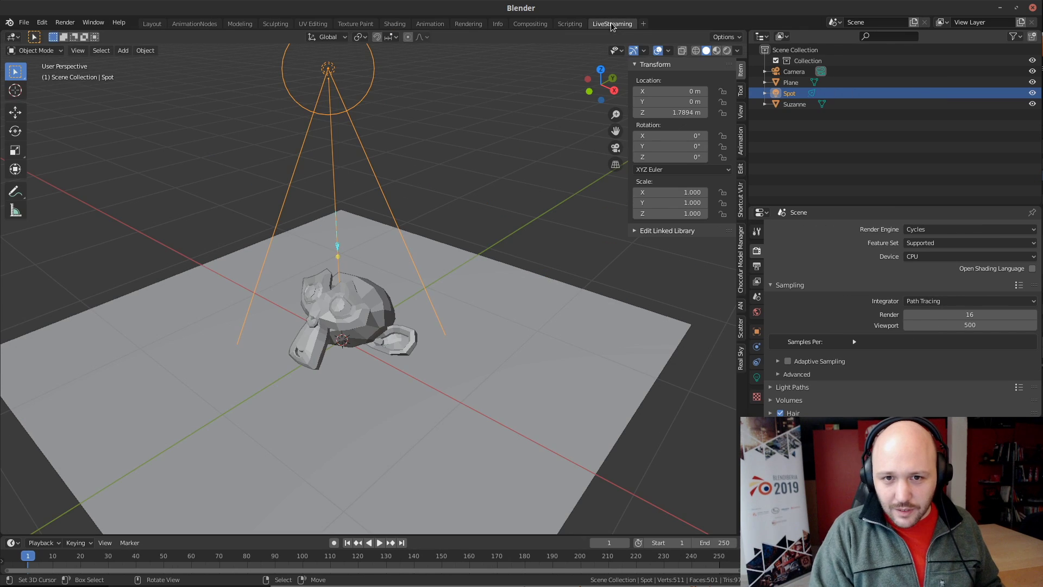
{"action": "left_click", "coordinate": [947, 229]}
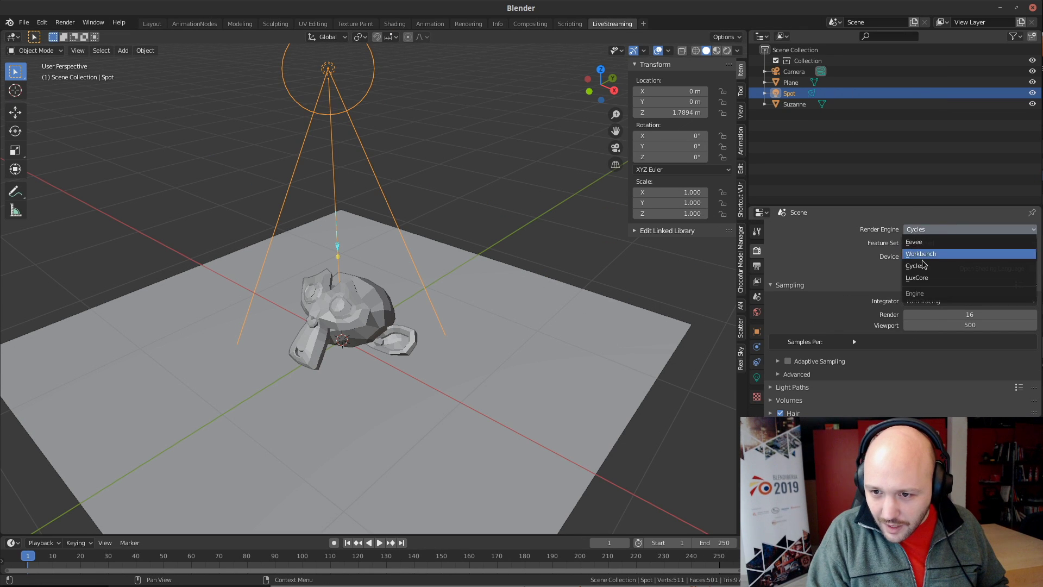
{"action": "left_click", "coordinate": [948, 279]}
{"action": "left_click", "coordinate": [741, 253]}
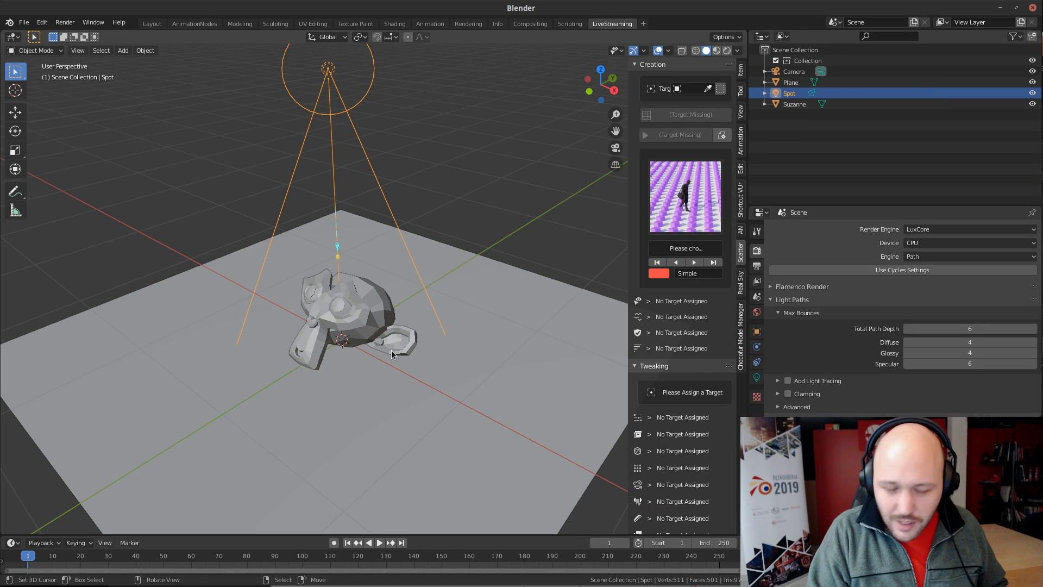
Scale the ground plane up to about six times its size, leaving the global Z axis locked
{"action": "left_click", "coordinate": [392, 357]}
{"action": "scroll", "coordinate": [366, 288], "scroll_direction": "down", "scroll_amount": 4}
{"action": "key", "text": "s"}
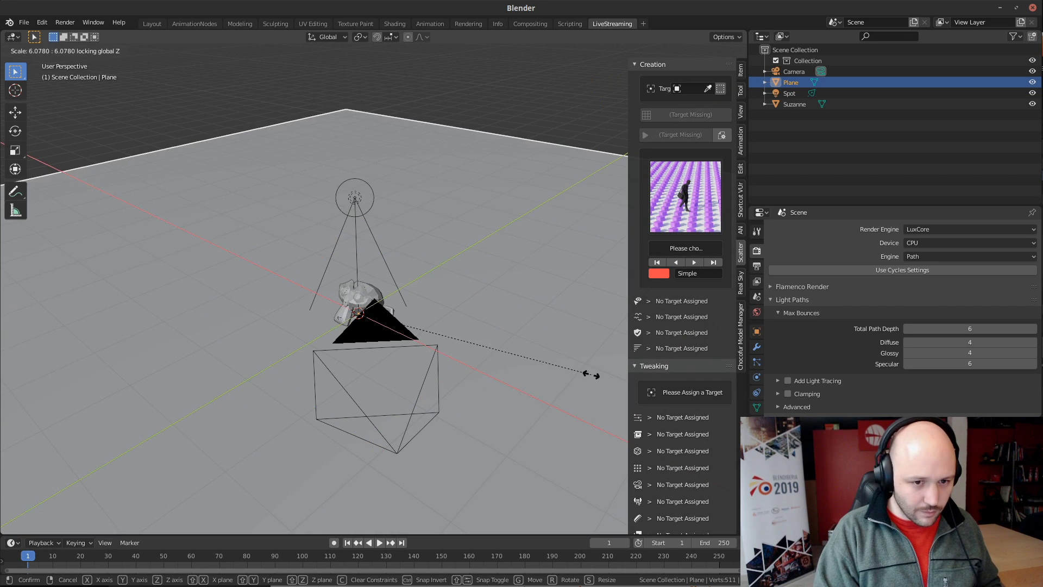
{"action": "left_click", "coordinate": [402, 286]}
Give Suzanne a new LuxCore material using the Disney node tree preset
{"action": "left_click", "coordinate": [332, 315]}
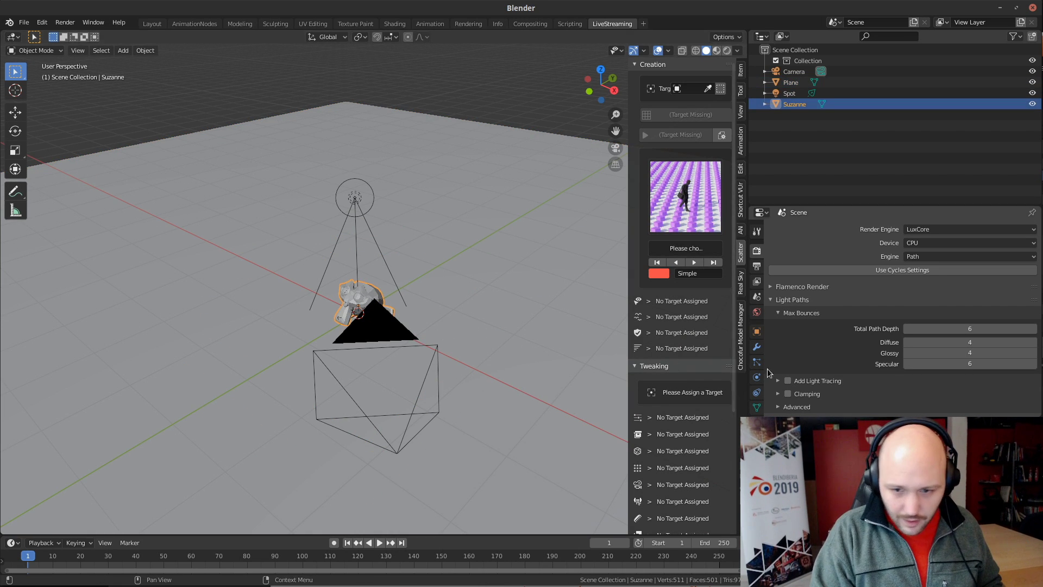
{"action": "left_click", "coordinate": [758, 386]}
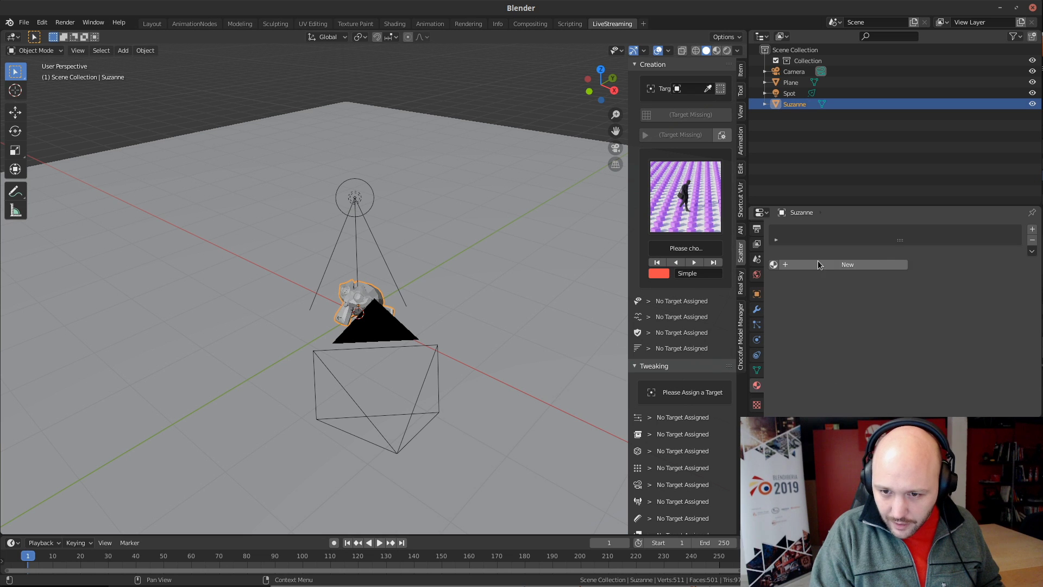
{"action": "left_click", "coordinate": [839, 265]}
{"action": "scroll", "coordinate": [841, 274], "scroll_direction": "down", "scroll_amount": 2}
{"action": "left_click", "coordinate": [840, 275]}
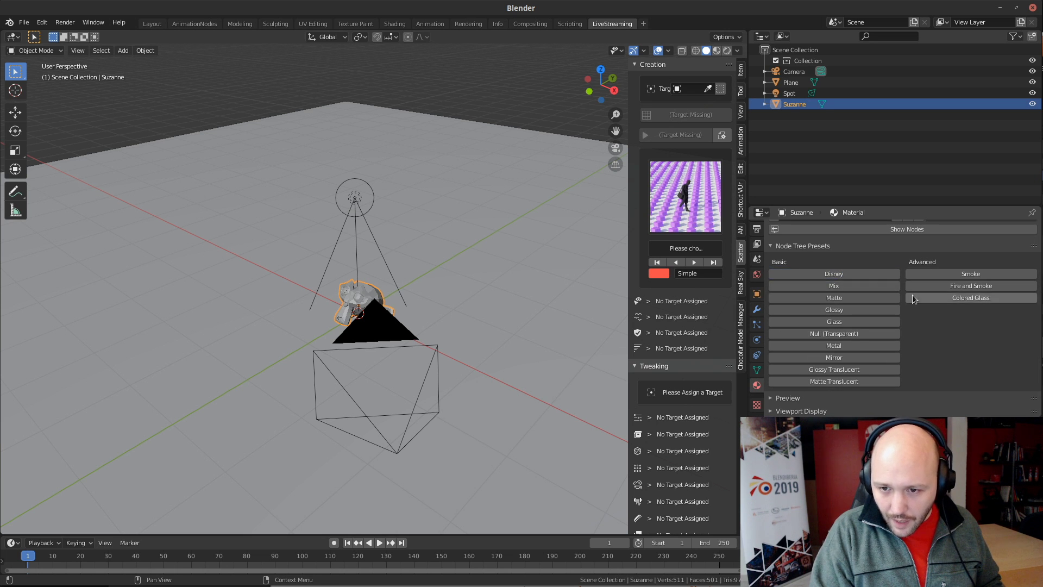
Widen the Scatter sidebar and apply the enlarged ground plane's scale
{"action": "left_click", "coordinate": [522, 262]}
{"action": "scroll", "coordinate": [474, 301], "scroll_direction": "up", "scroll_amount": 1}
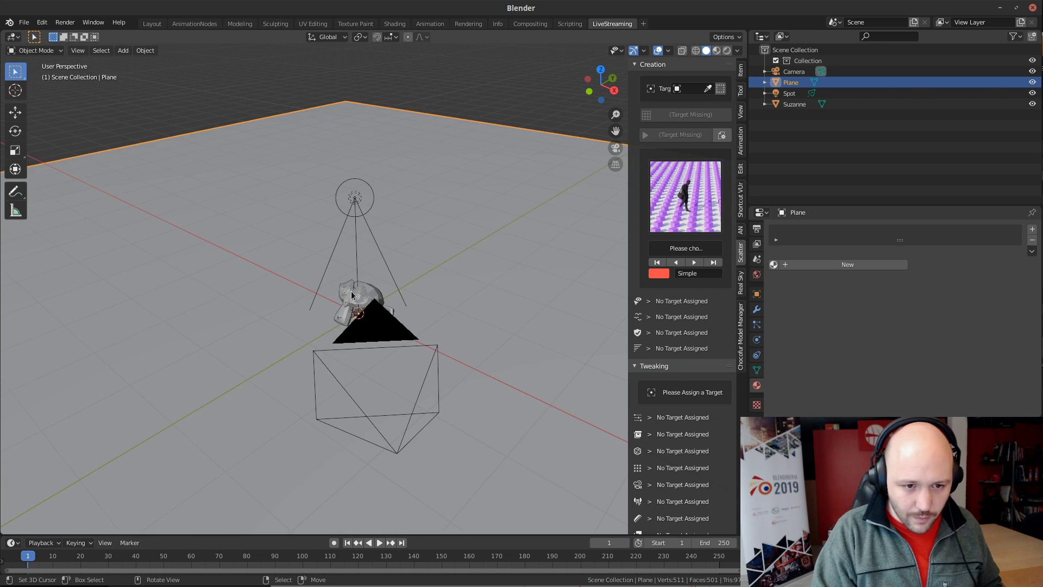
{"action": "left_click", "coordinate": [354, 296]}
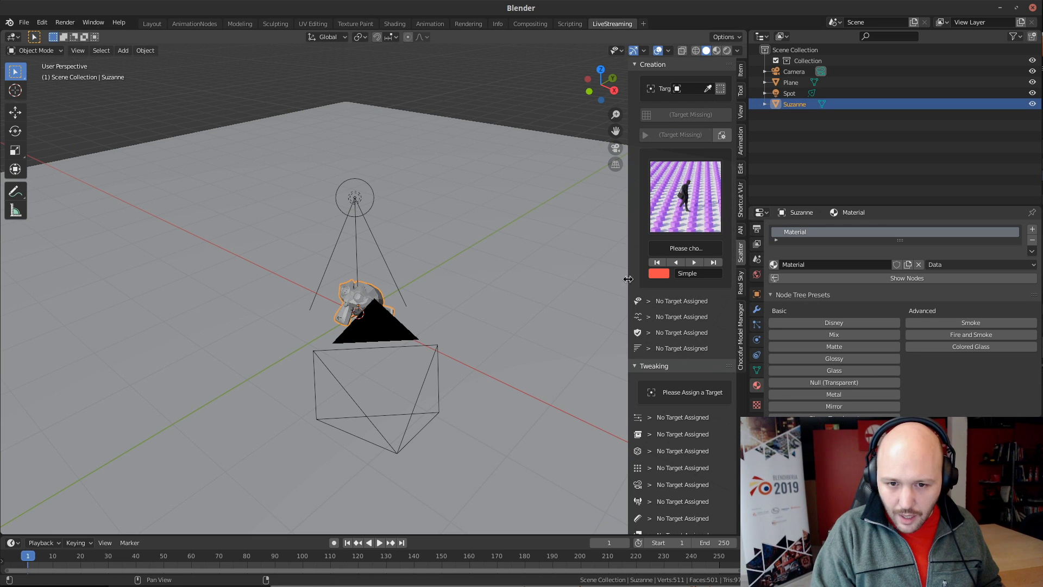
{"action": "left_click_drag", "start_coordinate": [628, 321], "coordinate": [554, 320]}
{"action": "left_click", "coordinate": [433, 197]}
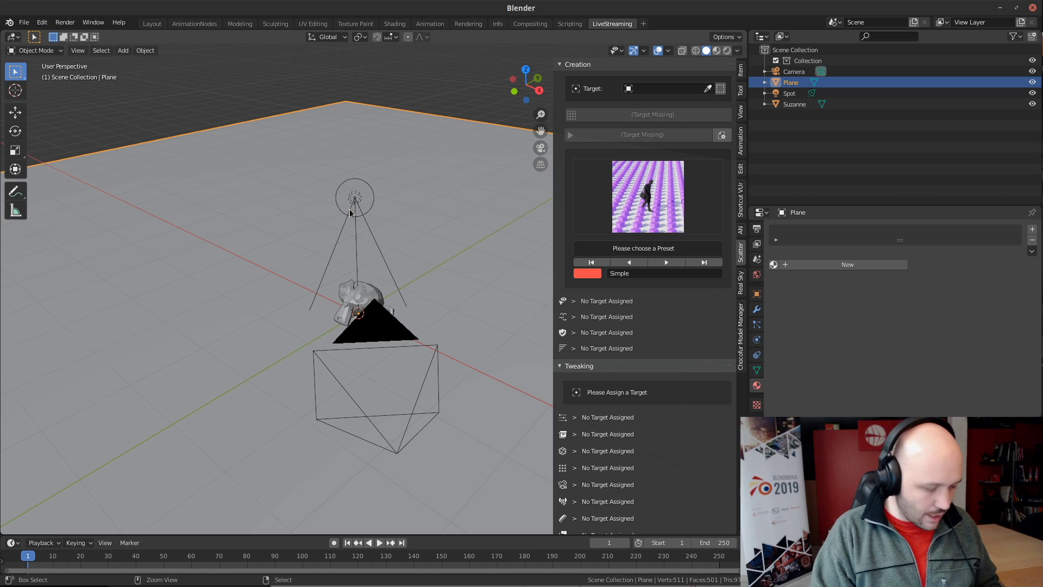
{"action": "key", "text": "ctrl+a"}
{"action": "left_click", "coordinate": [342, 233]}
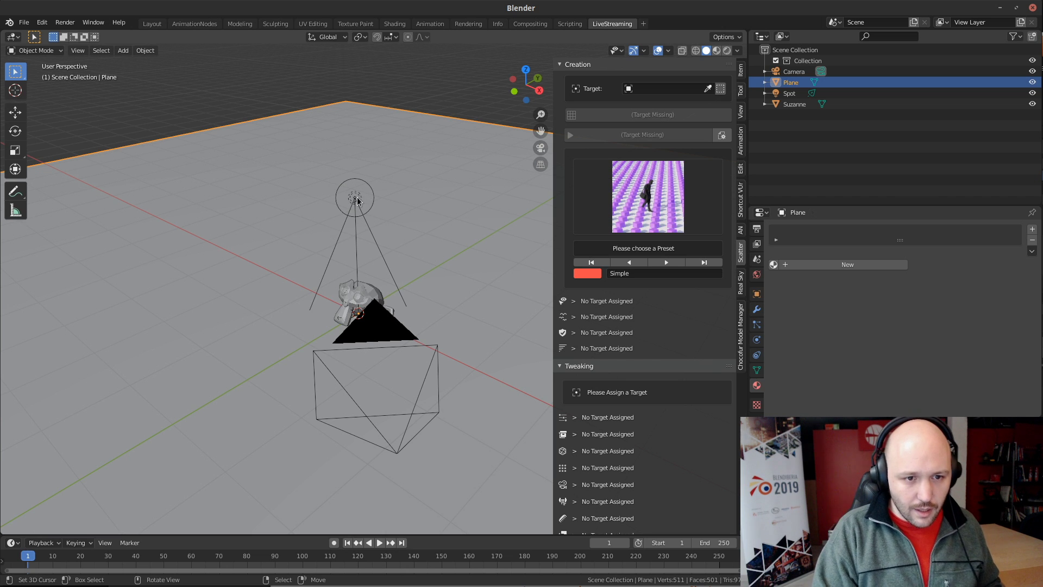
Delete the spot light and add a Sun light to the scene
{"action": "left_click", "coordinate": [353, 199]}
{"action": "key", "text": "x"}
{"action": "left_click", "coordinate": [354, 200]}
{"action": "key", "text": "shift+a"}
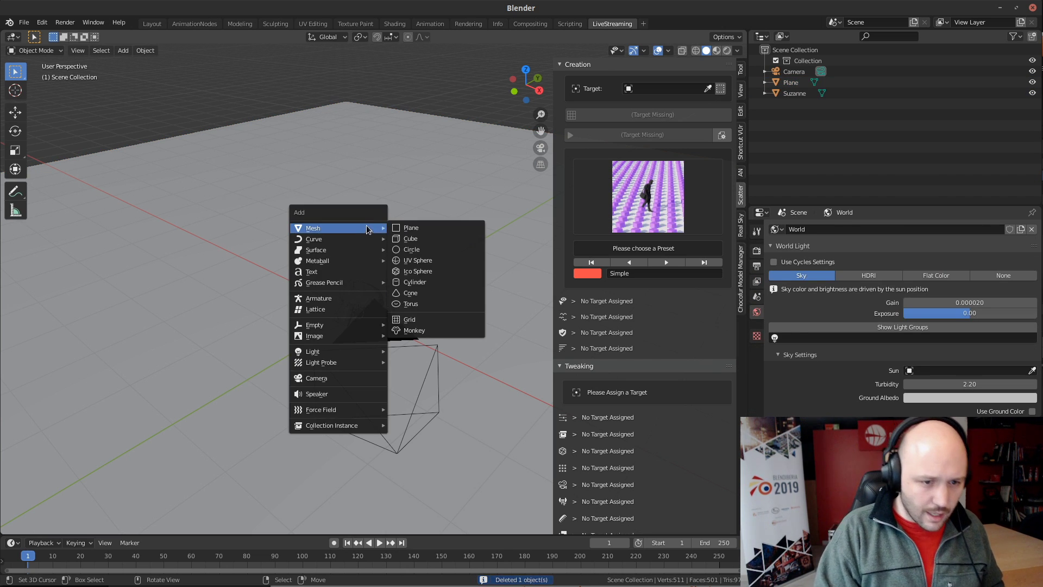
{"action": "mouse_move", "coordinate": [338, 357]}
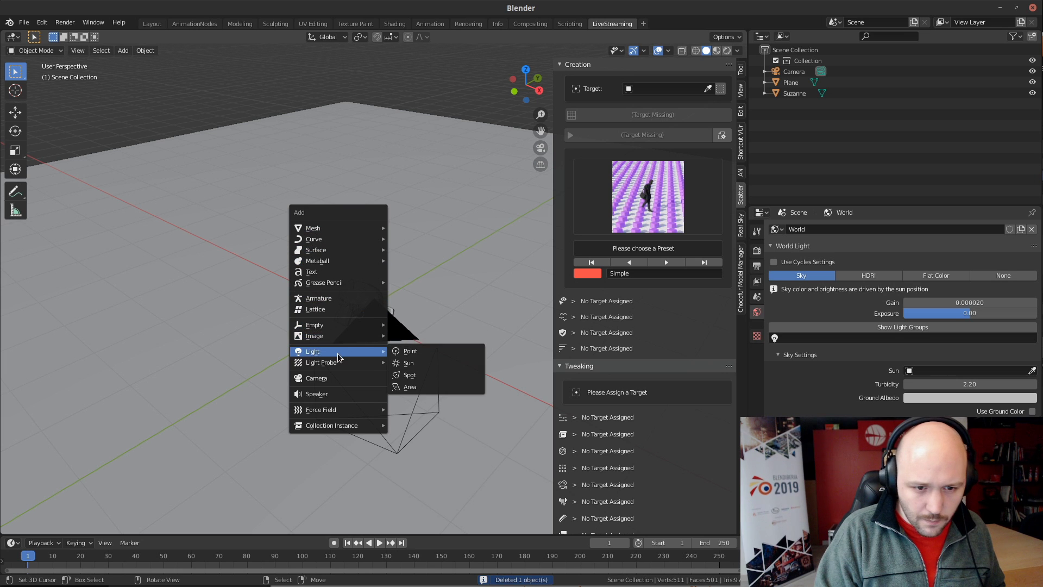
{"action": "left_click", "coordinate": [409, 363]}
Raise the sun along Z above Suzanne and tilt its direction to a low angle across the plane
{"action": "key", "text": "g"}
{"action": "key", "text": "z"}
{"action": "left_click", "coordinate": [329, 234]}
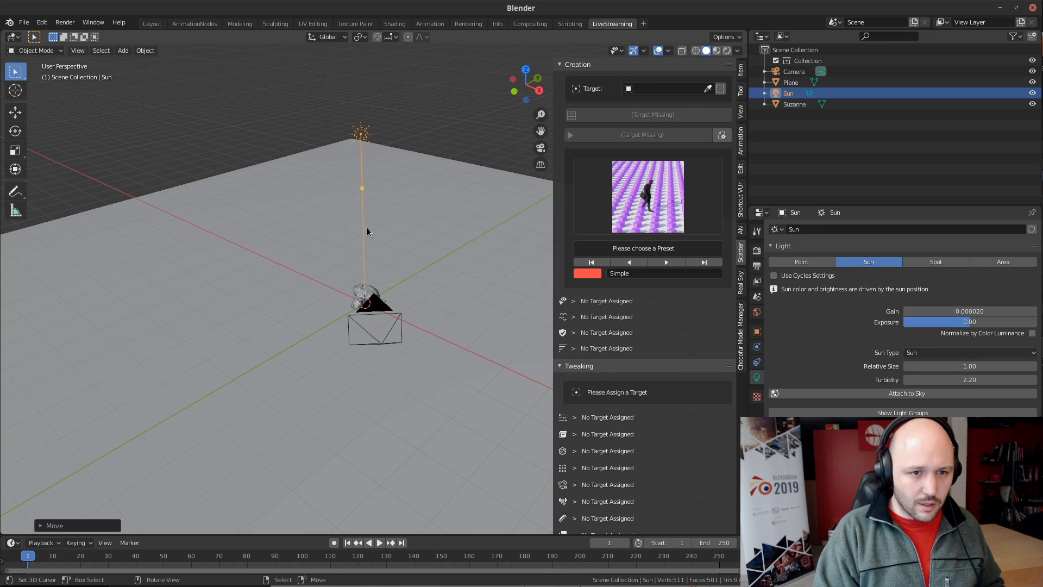
{"action": "left_click_drag", "start_coordinate": [362, 161], "coordinate": [254, 204]}
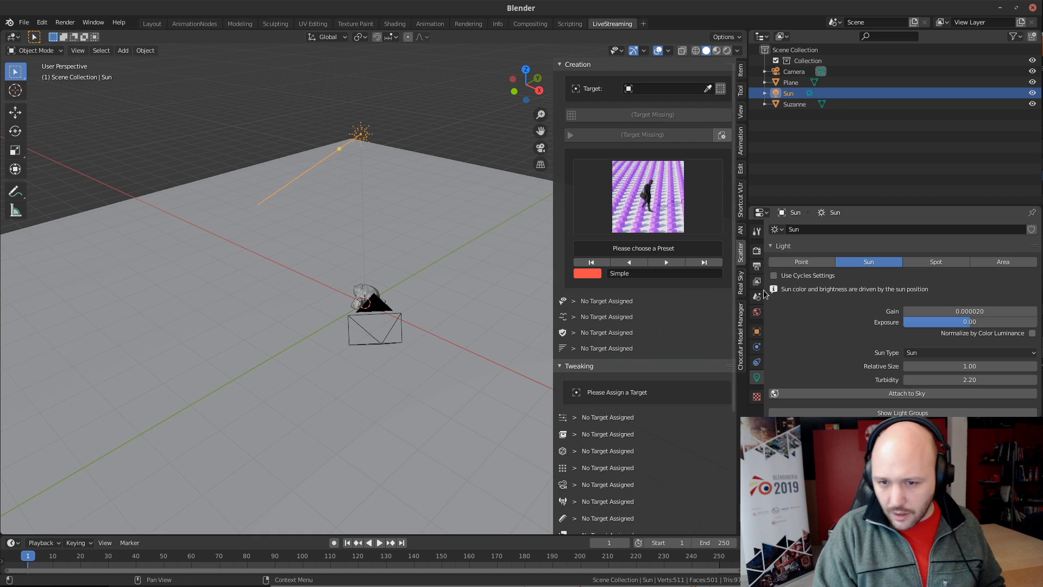
Link the World sky settings to the Sun light
{"action": "left_click", "coordinate": [756, 312]}
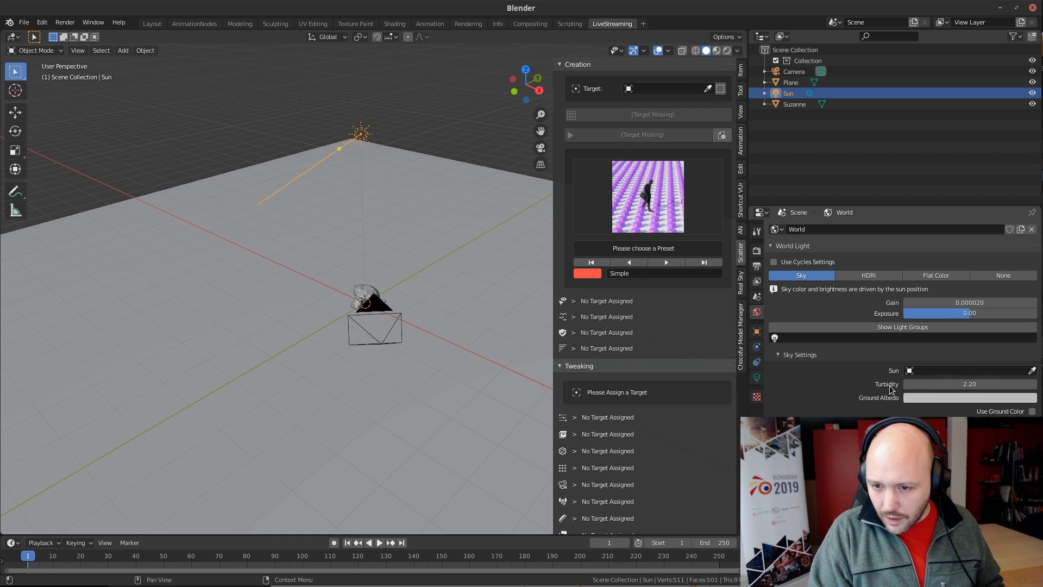
{"action": "scroll", "coordinate": [893, 392], "scroll_direction": "down", "scroll_amount": 3}
{"action": "left_click", "coordinate": [910, 304]}
{"action": "left_click", "coordinate": [915, 315]}
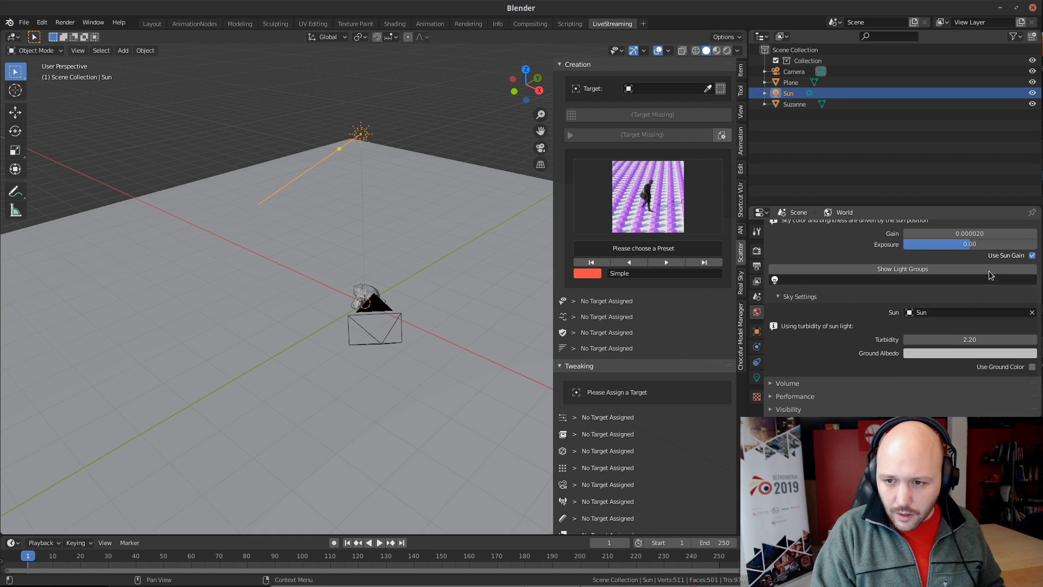
Preview the LuxCore lighting, then re-aim the sun sideways across the plane from above in solid shading
{"action": "left_click", "coordinate": [727, 50]}
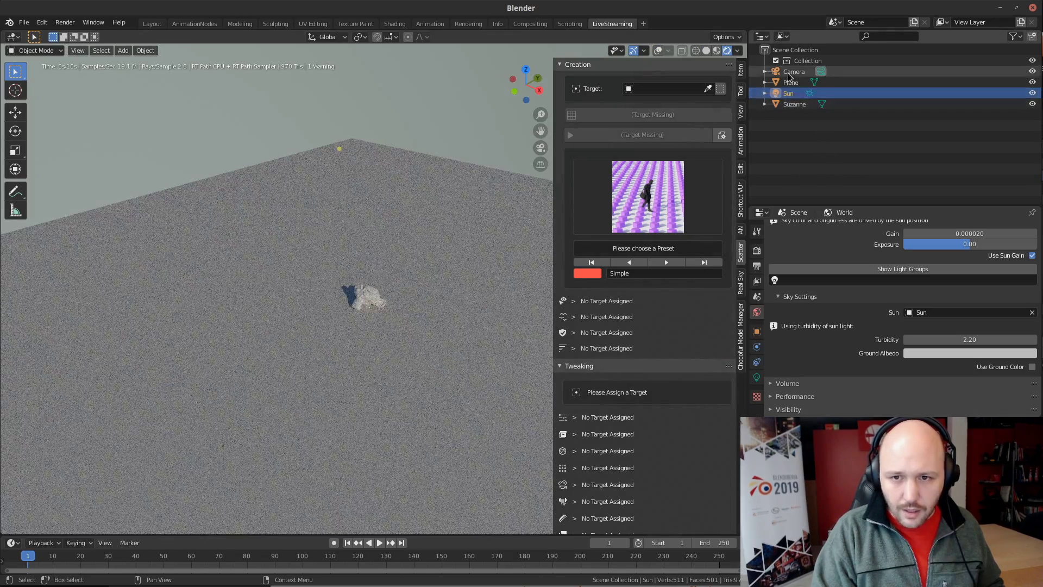
{"action": "scroll", "coordinate": [368, 141], "scroll_direction": "up", "scroll_amount": 1}
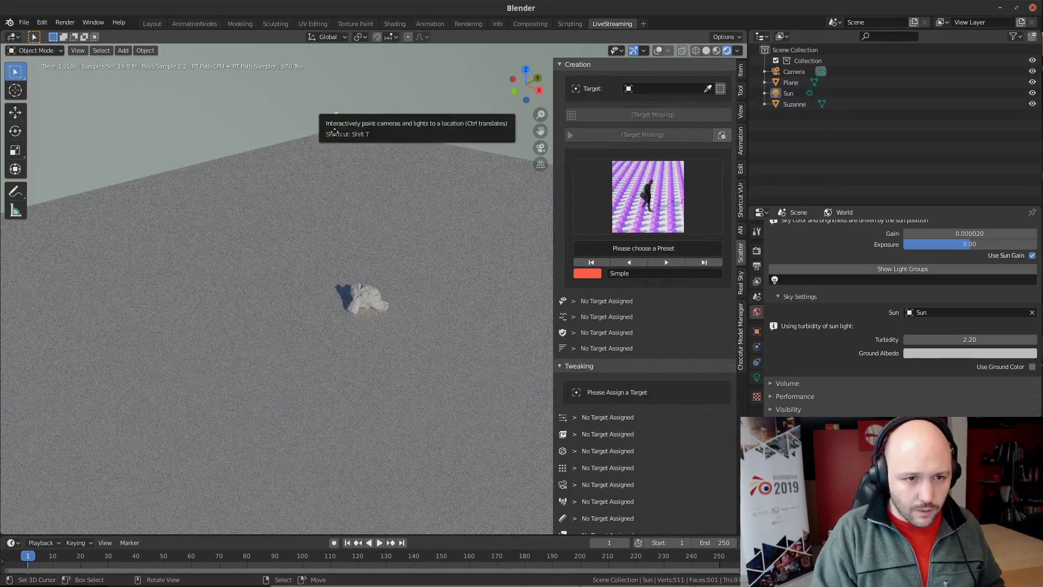
{"action": "middle_click_drag", "start_coordinate": [380, 160], "coordinate": [376, 227]}
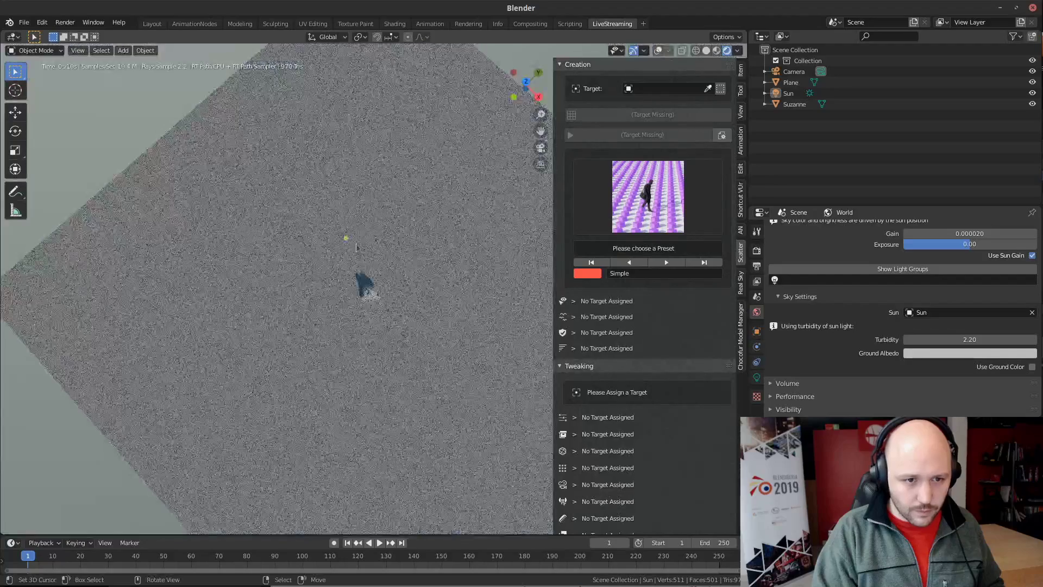
{"action": "left_click", "coordinate": [706, 50]}
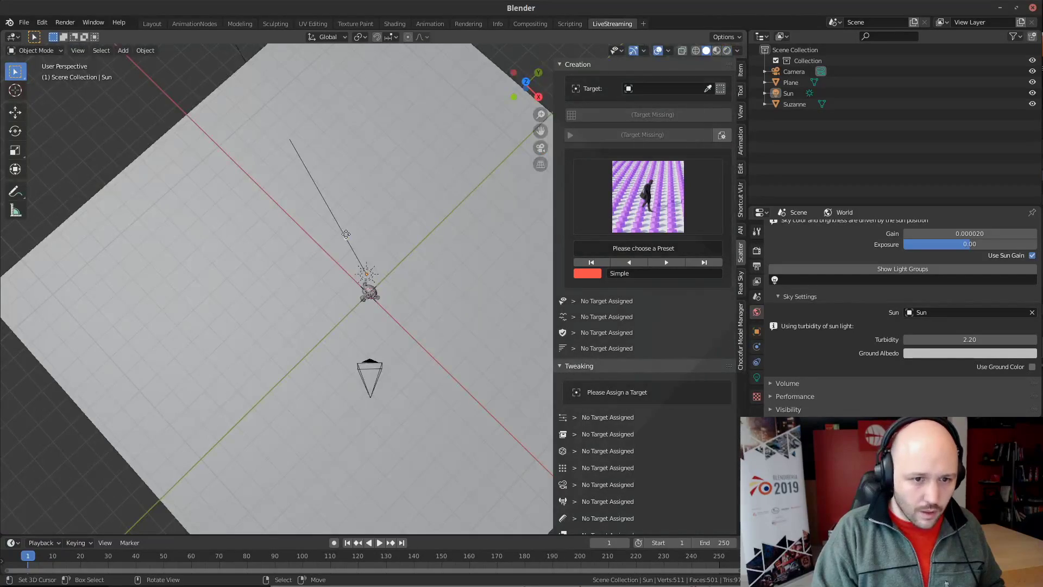
{"action": "left_click_drag", "start_coordinate": [346, 238], "coordinate": [330, 283]}
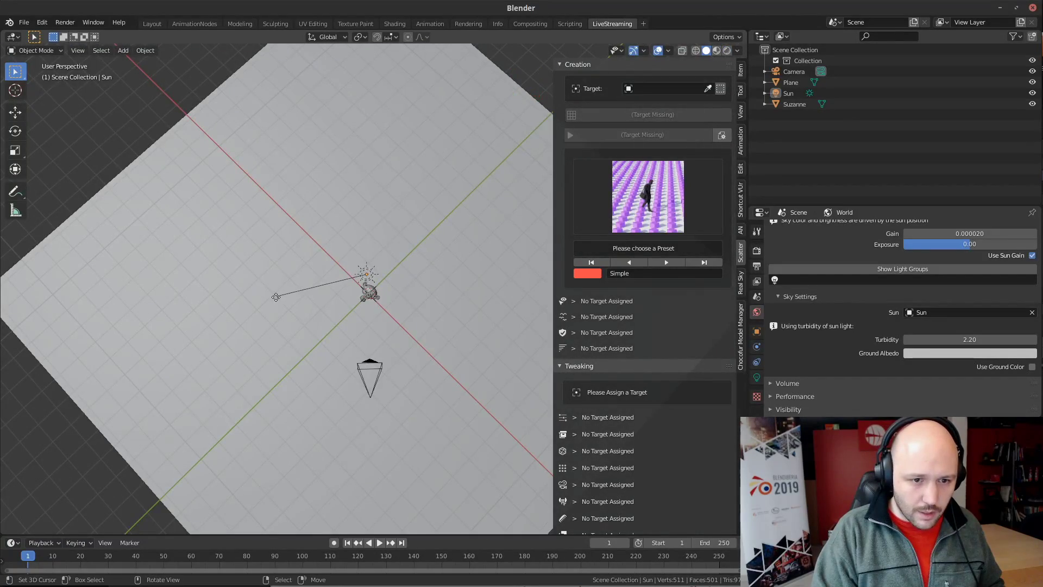
Check Suzanne's sunlight and shadow in rendered shading through the camera, then return to solid shading
{"action": "left_click", "coordinate": [727, 49]}
{"action": "middle_click_drag", "start_coordinate": [408, 250], "coordinate": [387, 271]}
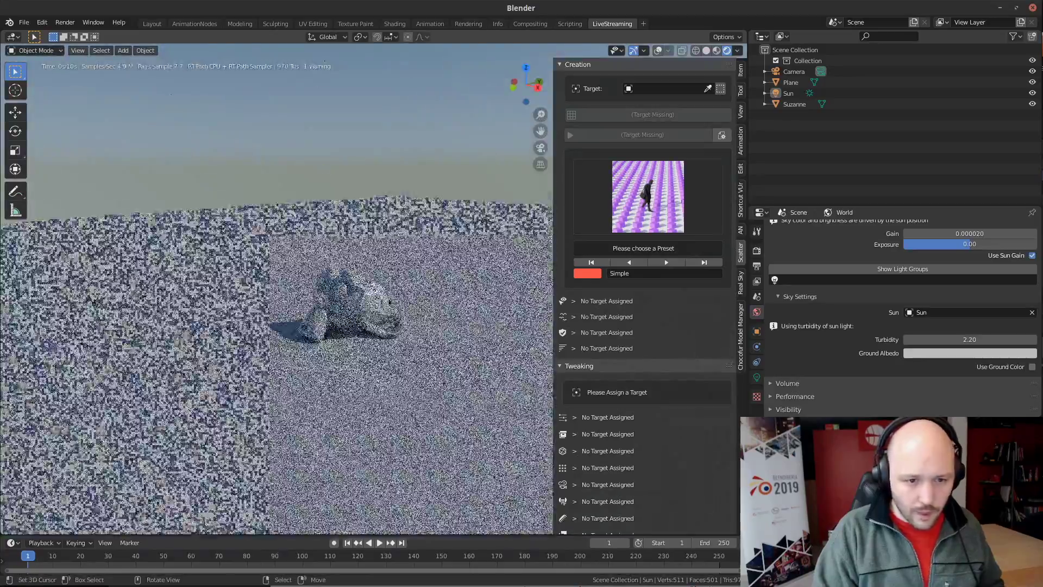
{"action": "key", "text": "KP_0"}
{"action": "scroll", "coordinate": [407, 225], "scroll_direction": "up", "scroll_amount": 4}
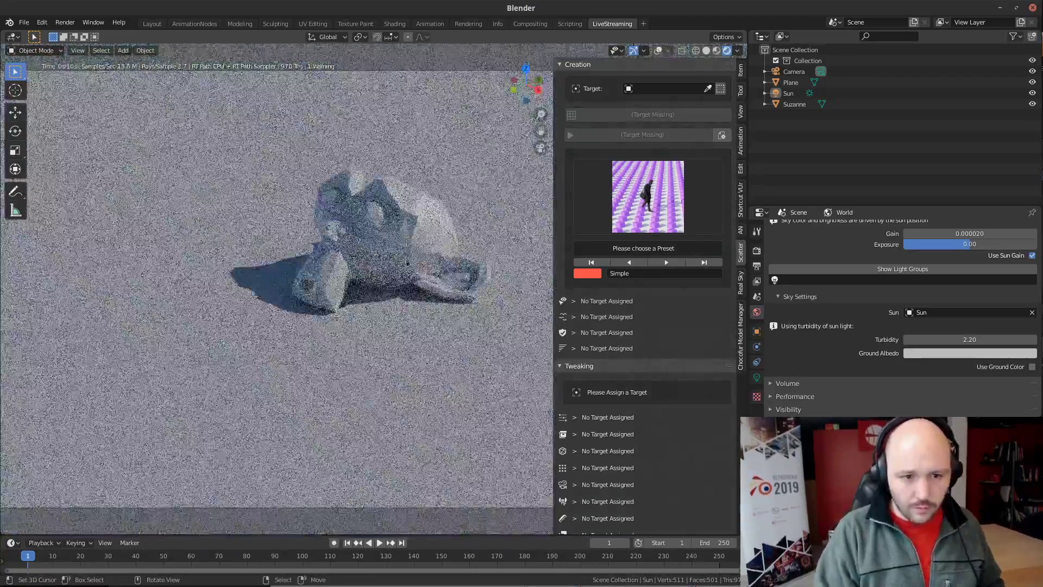
{"action": "middle_click_drag", "start_coordinate": [407, 226], "coordinate": [336, 224], "text": "shift"}
{"action": "scroll", "coordinate": [335, 224], "scroll_direction": "down", "scroll_amount": 2}
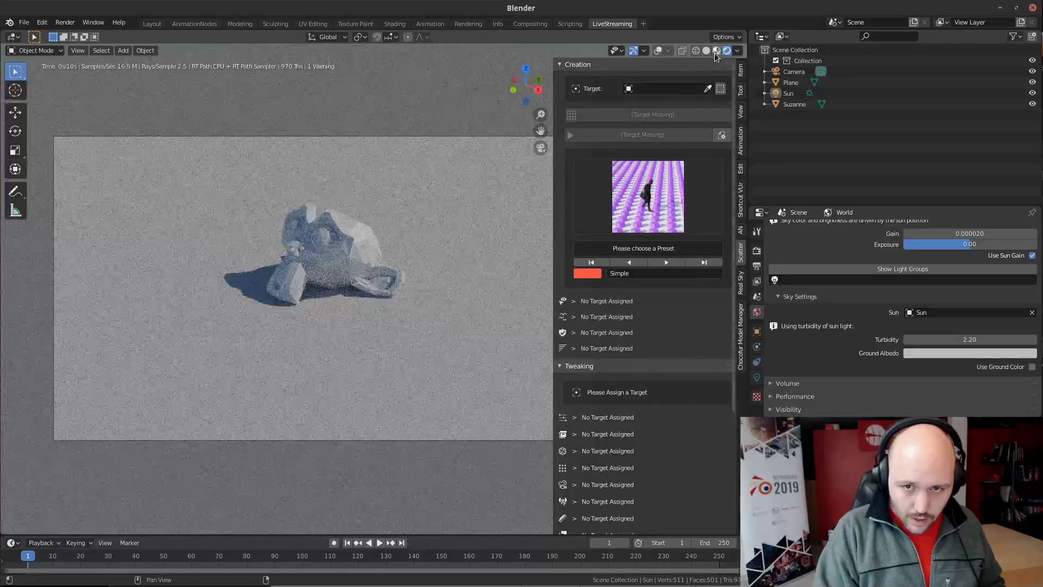
{"action": "left_click", "coordinate": [706, 51]}
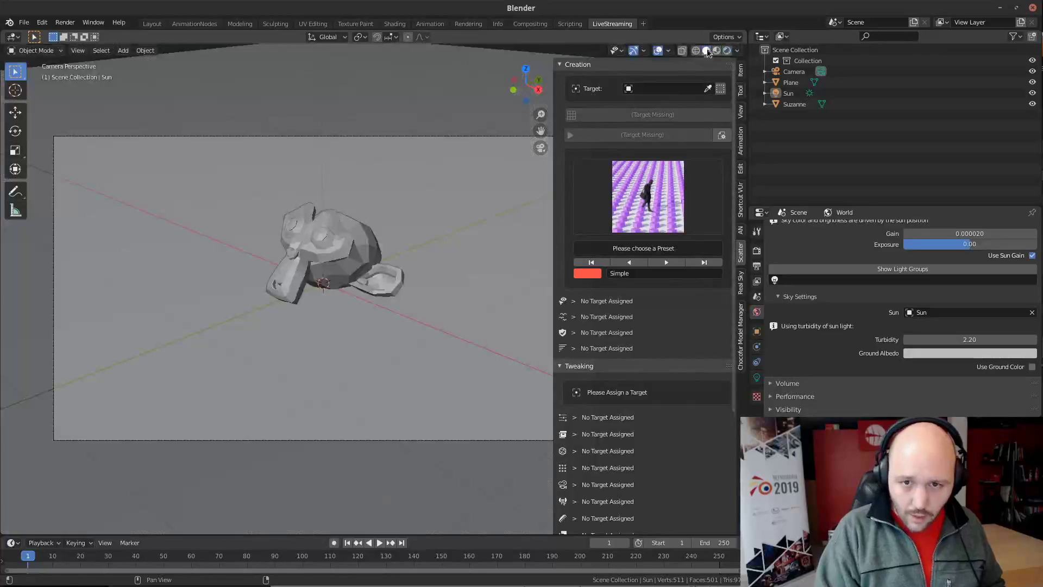
Assign the ground plane as Scatter's target and scatter the Aio 12 grass biome from the Biomes Manager onto it
{"action": "left_click", "coordinate": [438, 125]}
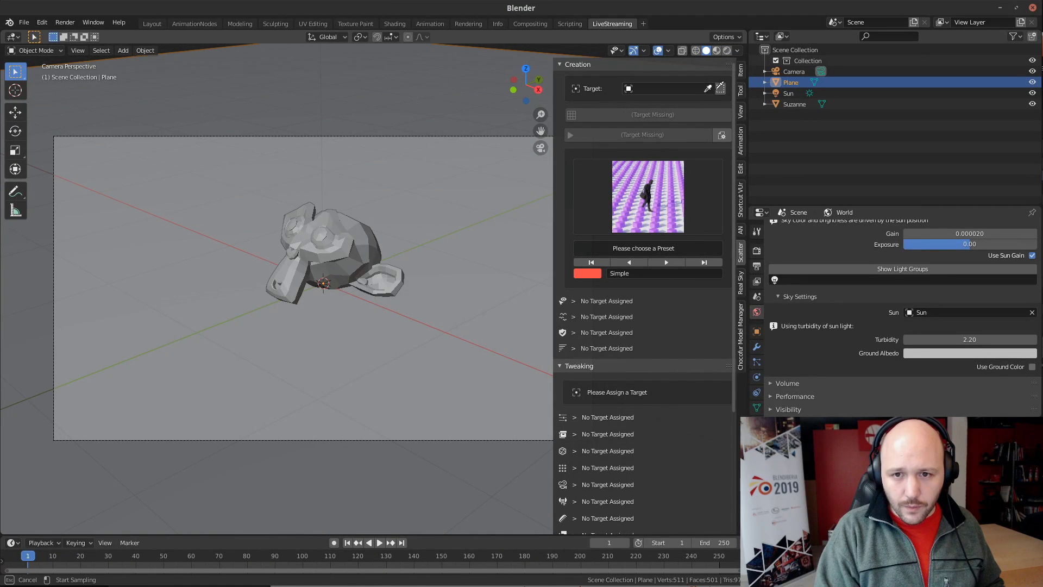
{"action": "left_click", "coordinate": [721, 88]}
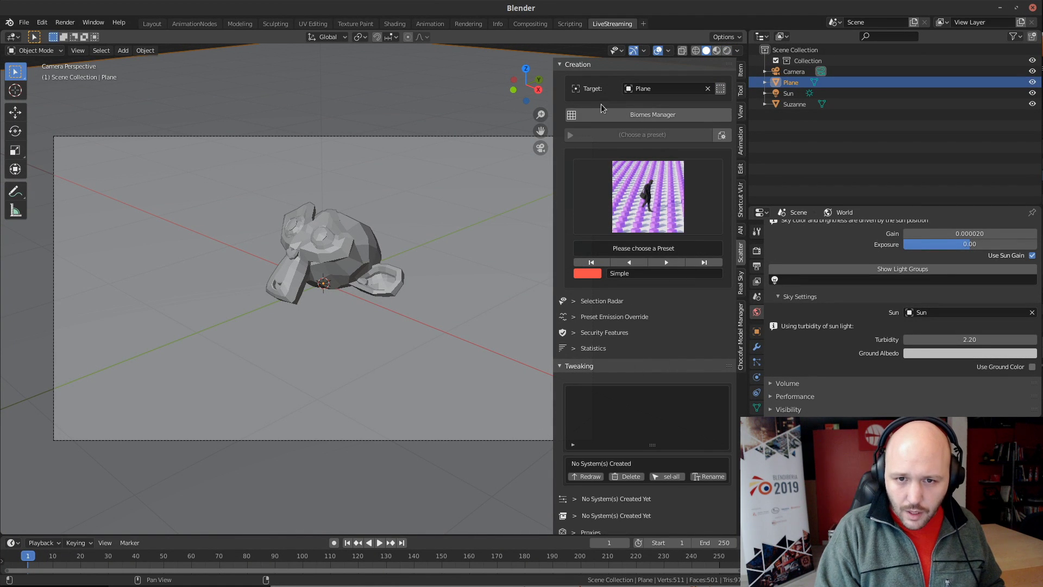
{"action": "left_click", "coordinate": [637, 112]}
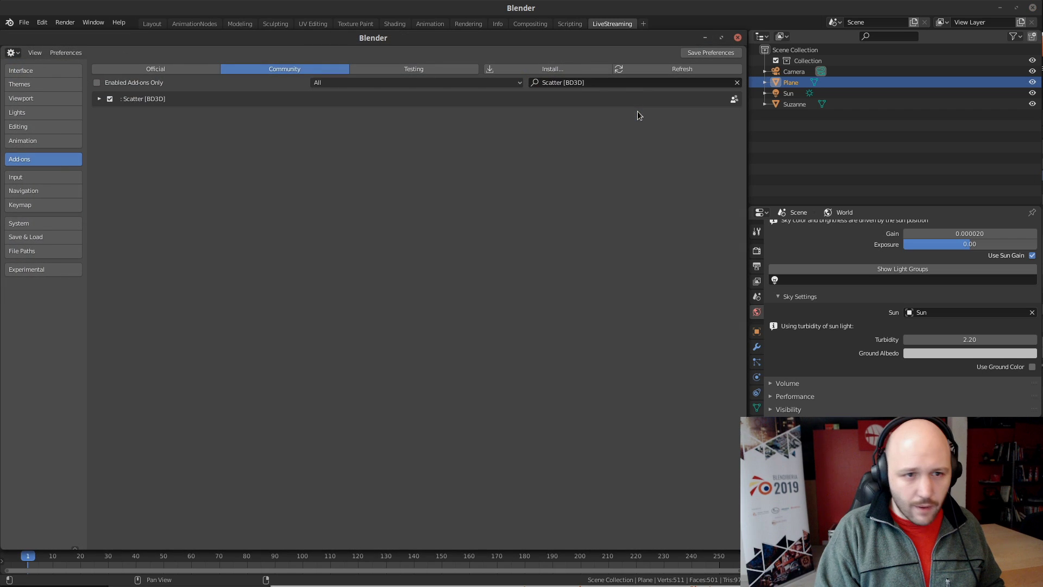
{"action": "left_click", "coordinate": [98, 99]}
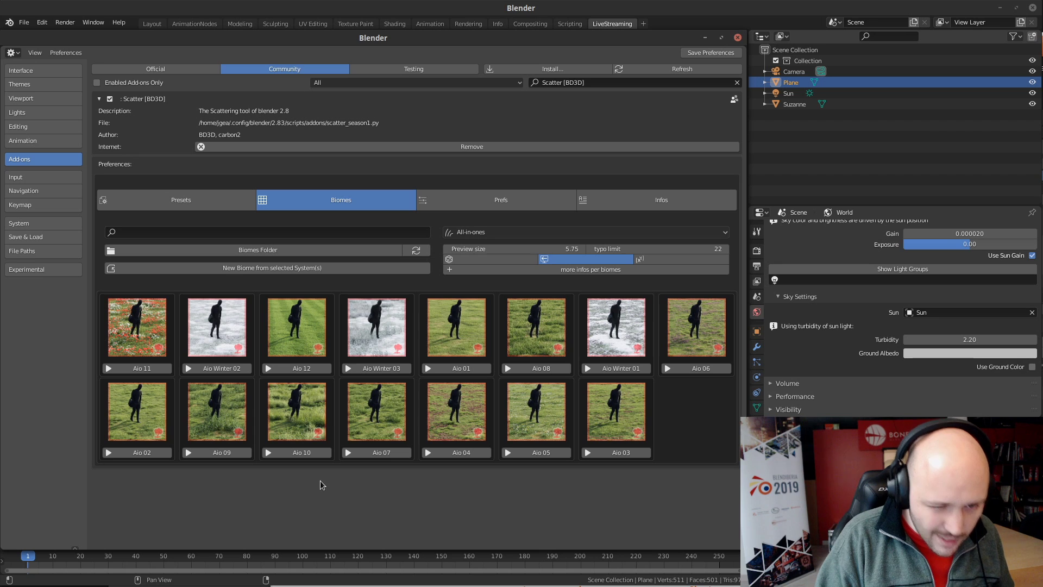
{"action": "left_click", "coordinate": [299, 369]}
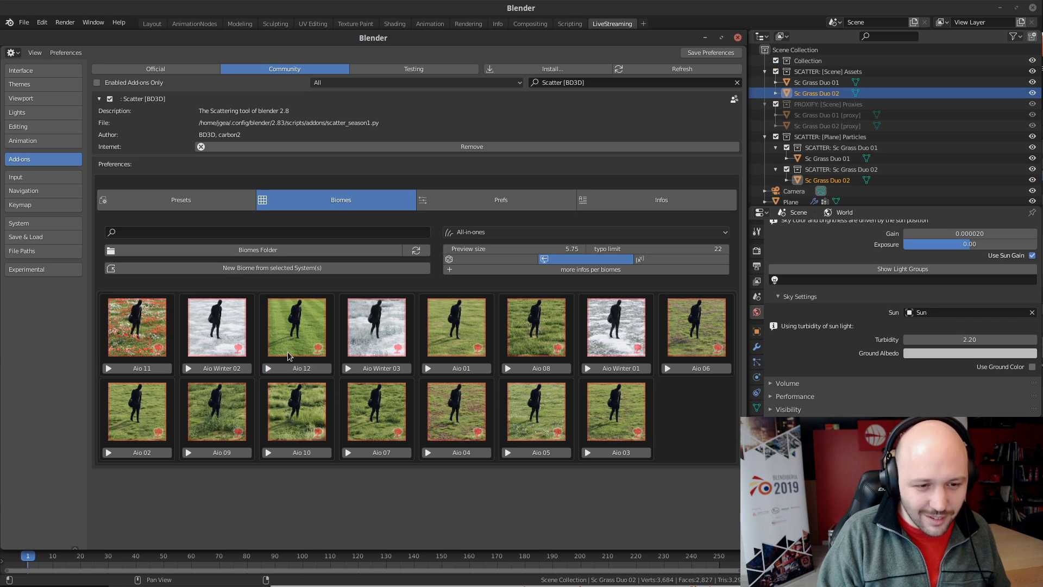
Close the preferences and briefly display the Sc Grass Duo 01 and 02 particle systems in the viewport, leaving both hidden
{"action": "left_click", "coordinate": [736, 38]}
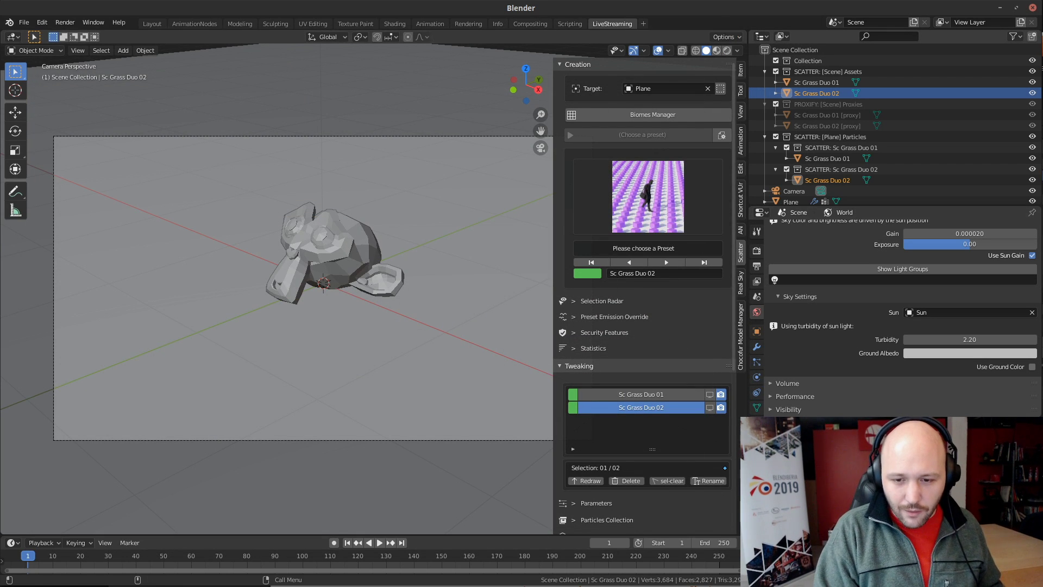
{"action": "left_click", "coordinate": [709, 407]}
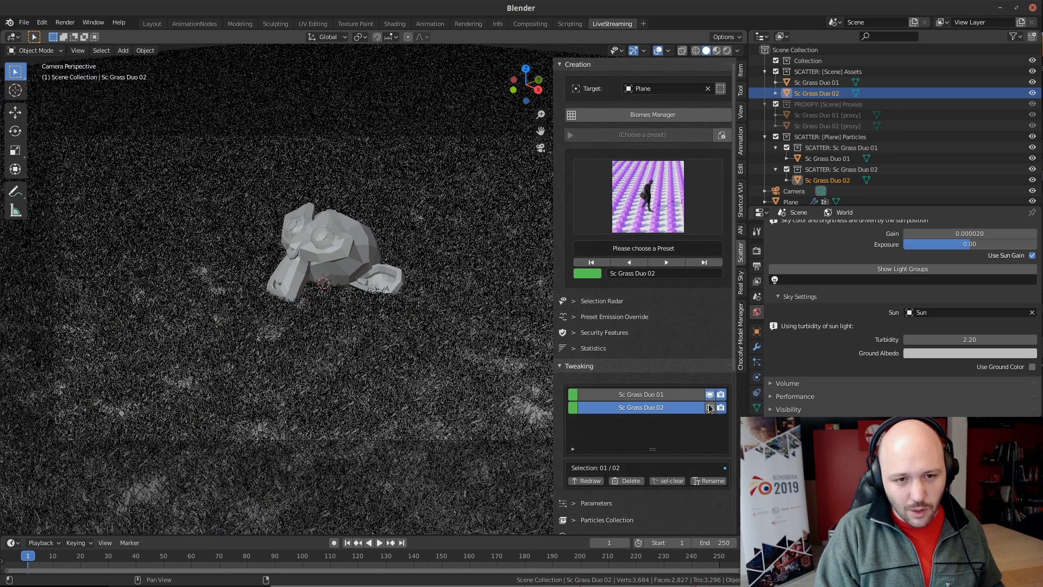
{"action": "left_click", "coordinate": [710, 398]}
{"action": "left_click", "coordinate": [710, 407]}
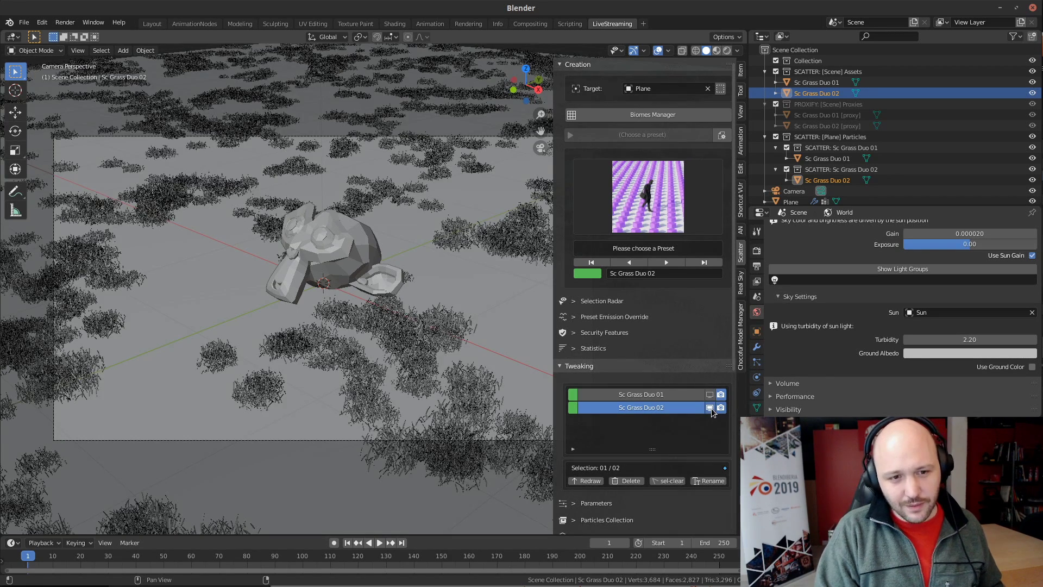
{"action": "left_click", "coordinate": [710, 407]}
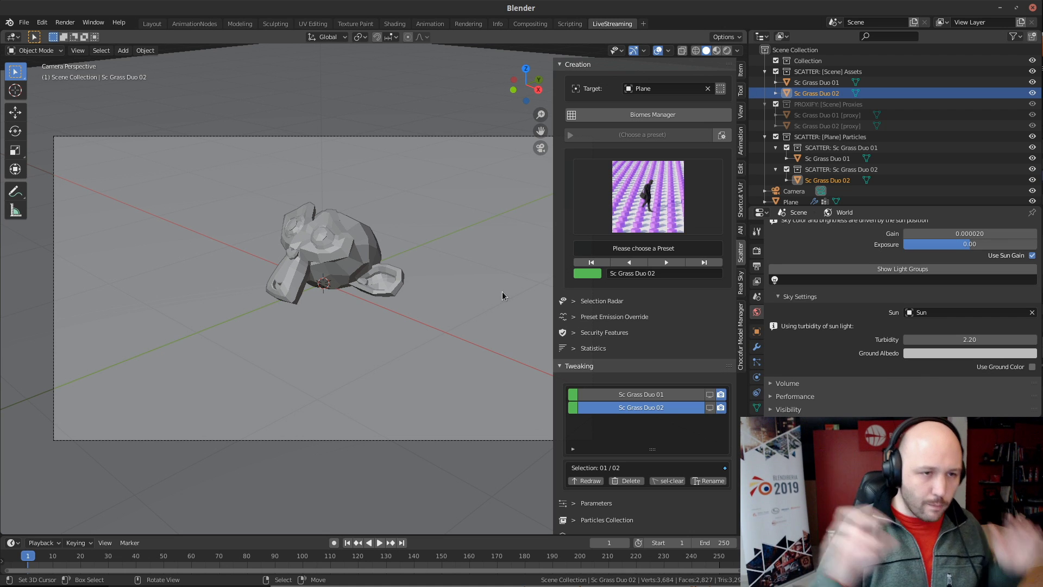
Move the camera back and sideways with walk navigation until Suzanne is small and distant on the wide ground plane
{"action": "key", "text": "shift+grave"}
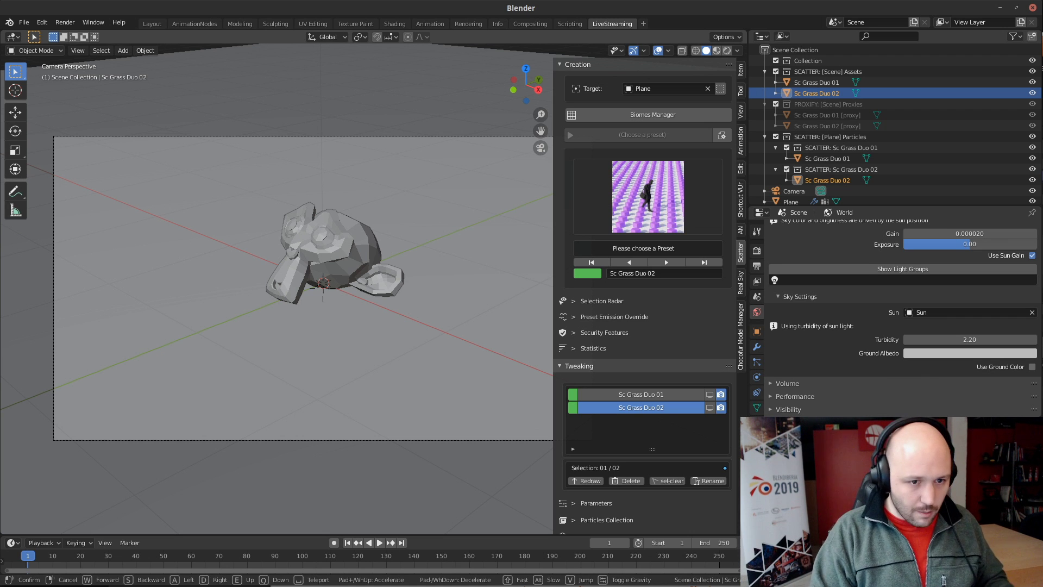
{"action": "key", "text": "s"}
{"action": "key", "text": "s"}
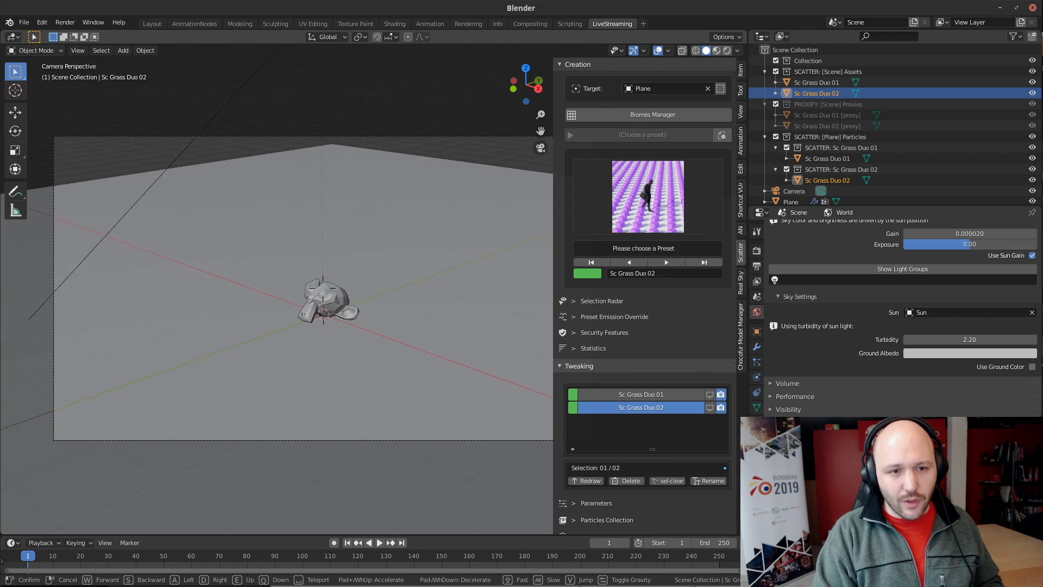
{"action": "key", "text": "s"}
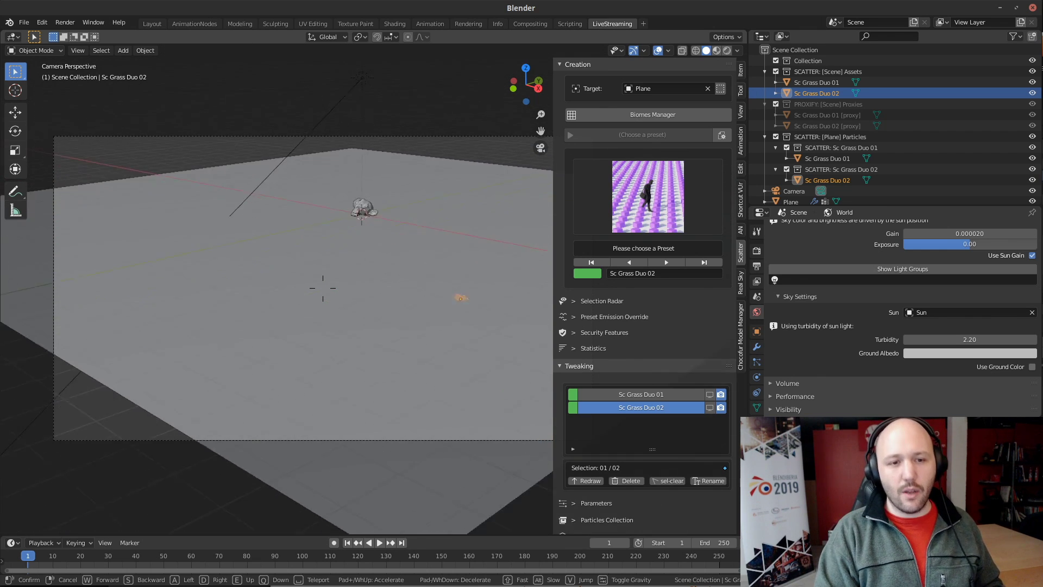
{"action": "key", "text": "w"}
{"action": "key", "text": "w"}
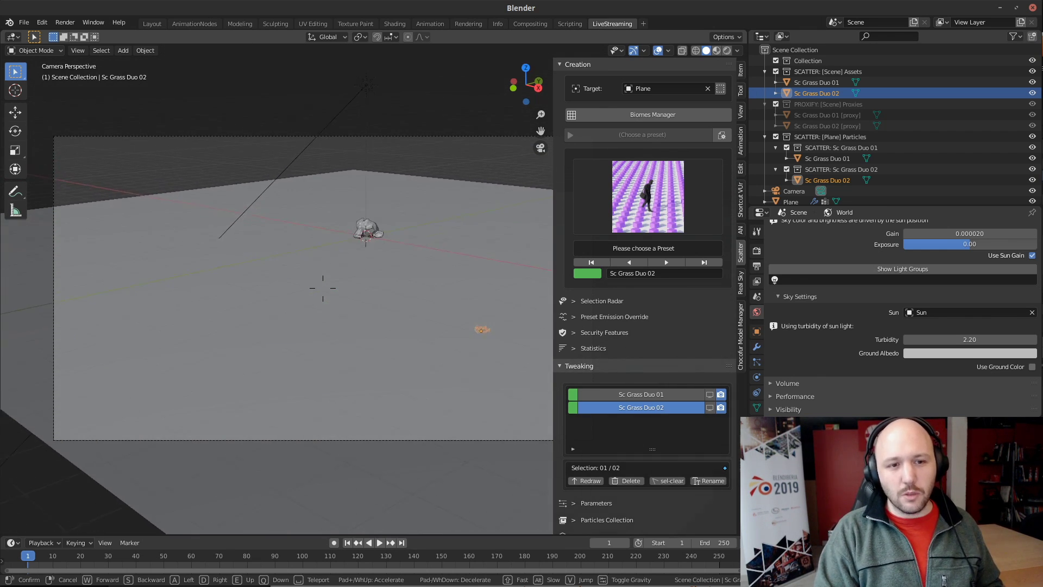
{"action": "key", "text": "Return"}
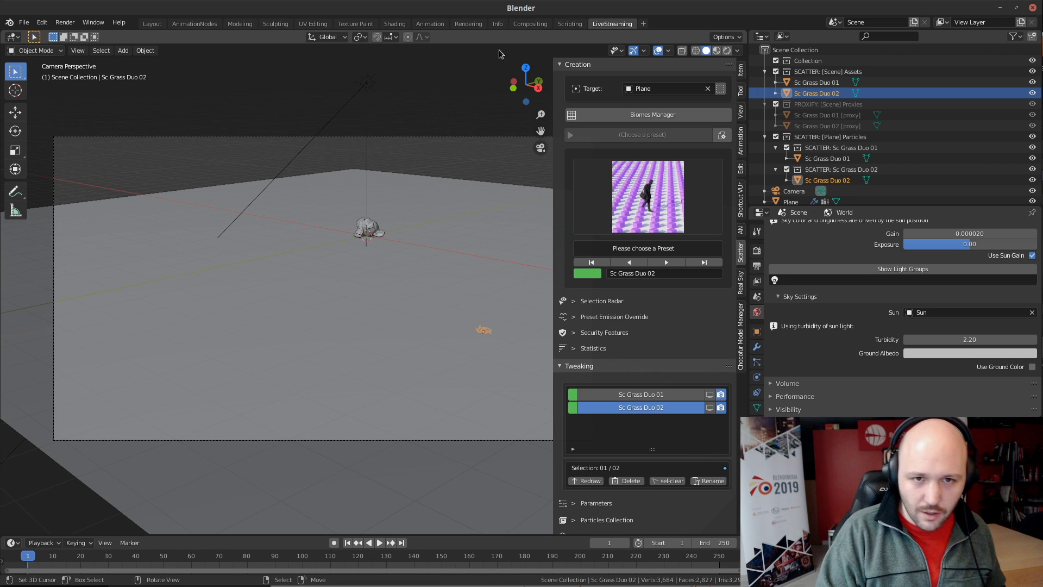
Examine the Sc Grass Duo 02 material's node tree in a split-off LuxCore Material Nodes editor, then close that editor area
{"action": "right_click", "coordinate": [388, 317]}
{"action": "left_click", "coordinate": [822, 93]}
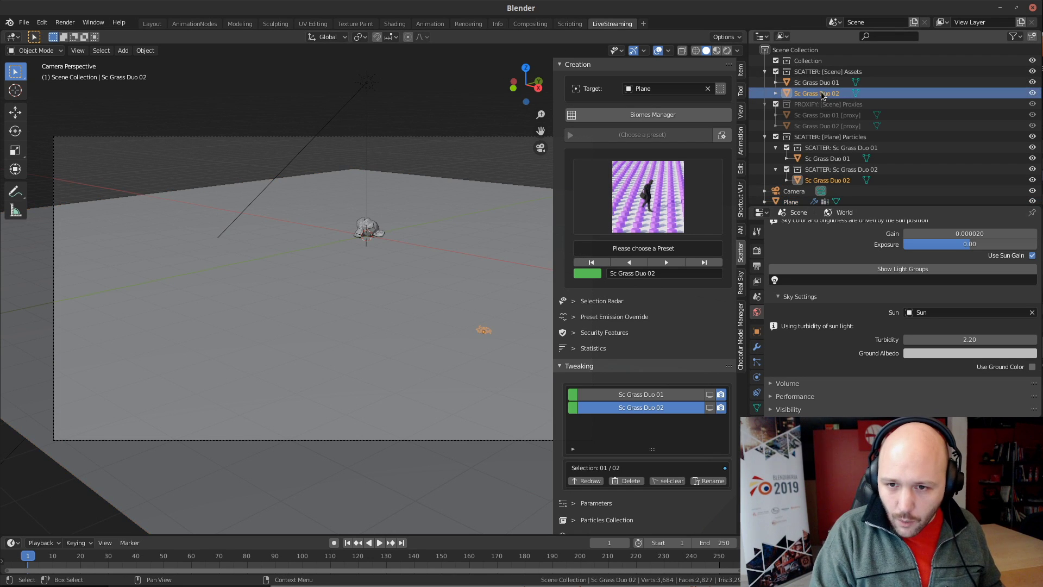
{"action": "scroll", "coordinate": [757, 375], "scroll_direction": "down", "scroll_amount": 3}
{"action": "left_click", "coordinate": [757, 385]}
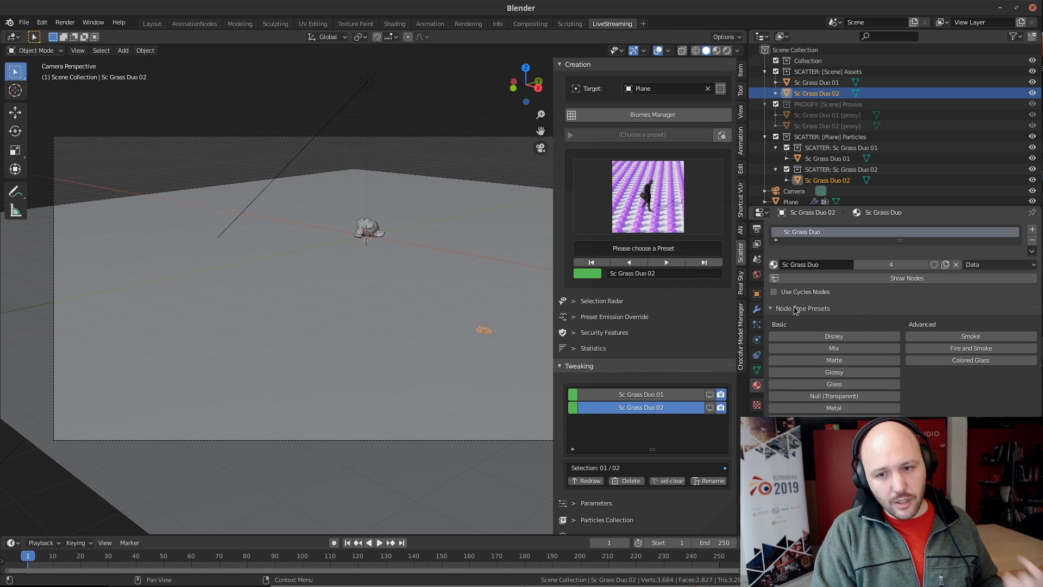
{"action": "left_click_drag", "start_coordinate": [739, 530], "coordinate": [737, 306]}
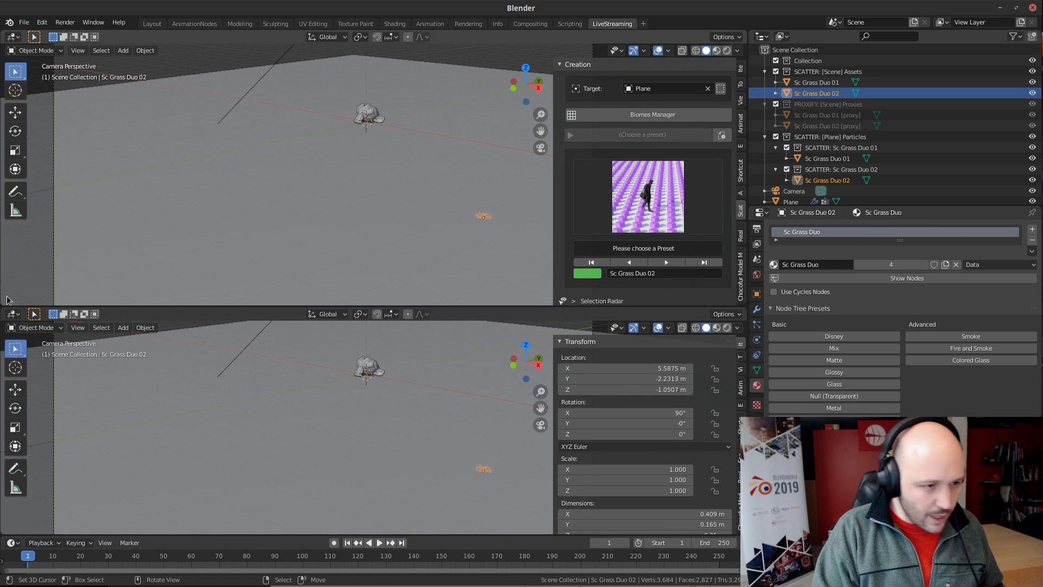
{"action": "left_click", "coordinate": [13, 314]}
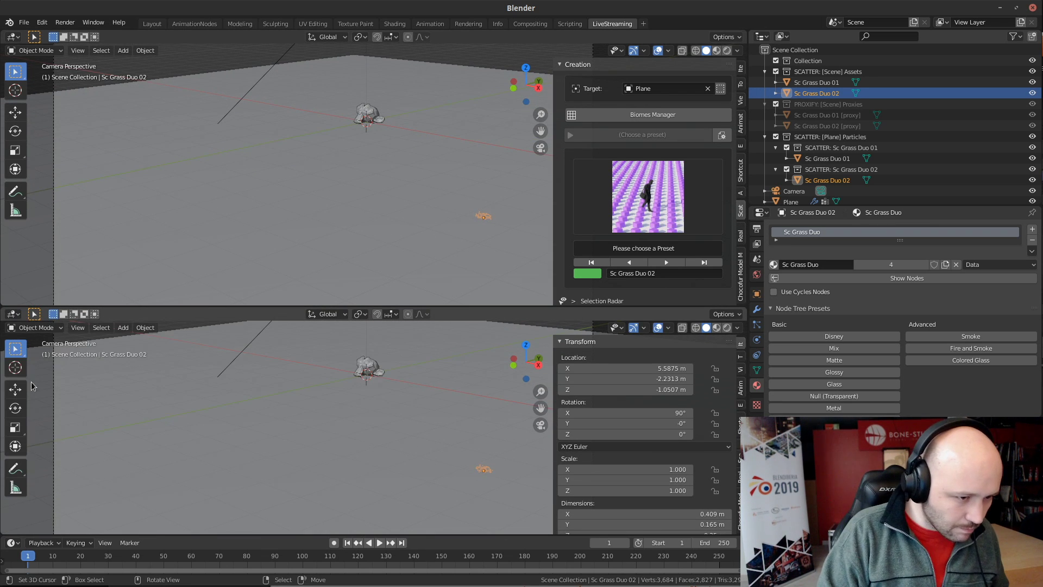
{"action": "left_click", "coordinate": [13, 314]}
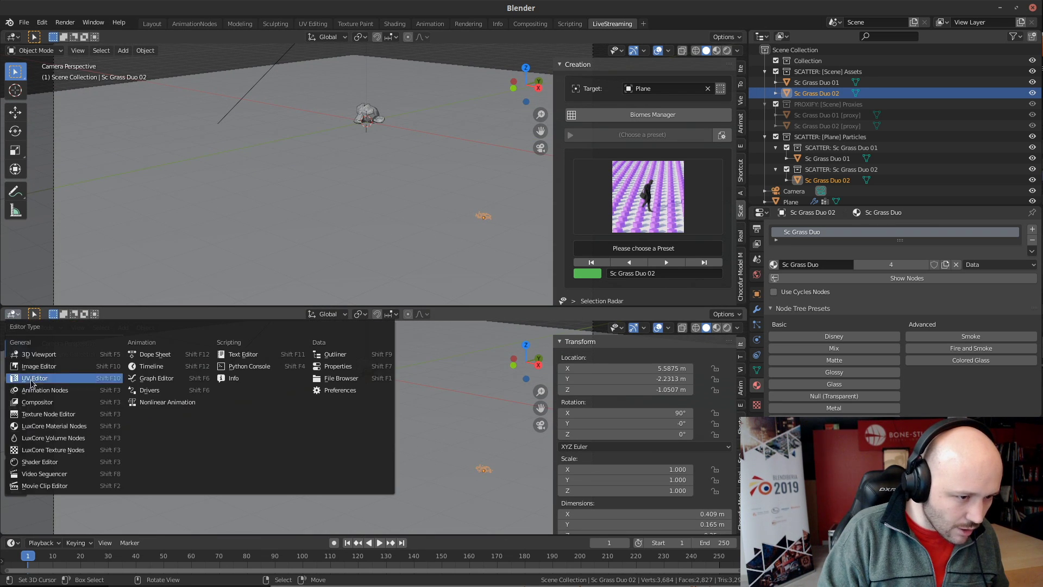
{"action": "left_click", "coordinate": [76, 428]}
{"action": "scroll", "coordinate": [322, 459], "scroll_direction": "down", "scroll_amount": 4}
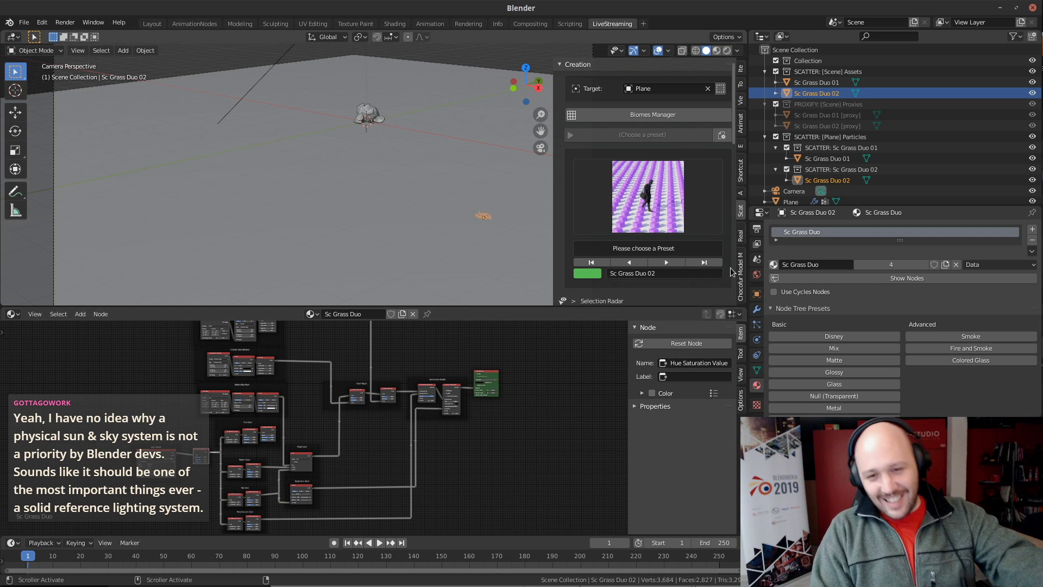
{"action": "left_click_drag", "start_coordinate": [742, 304], "coordinate": [718, 367]}
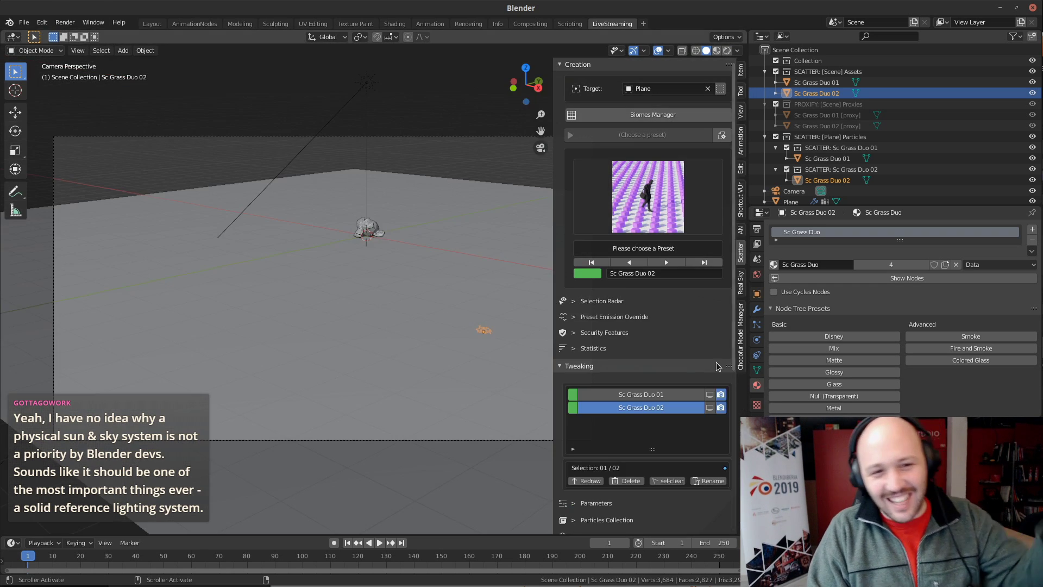
Switch to the Rendering workspace and set the LuxCore render device to OpenCL
{"action": "left_click", "coordinate": [475, 25]}
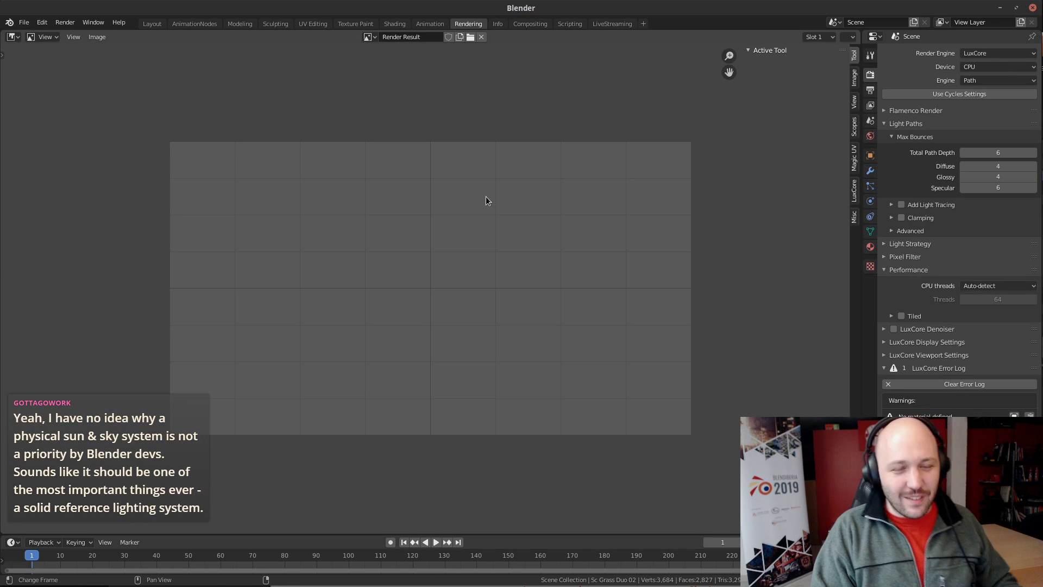
{"action": "left_click", "coordinate": [143, 25]}
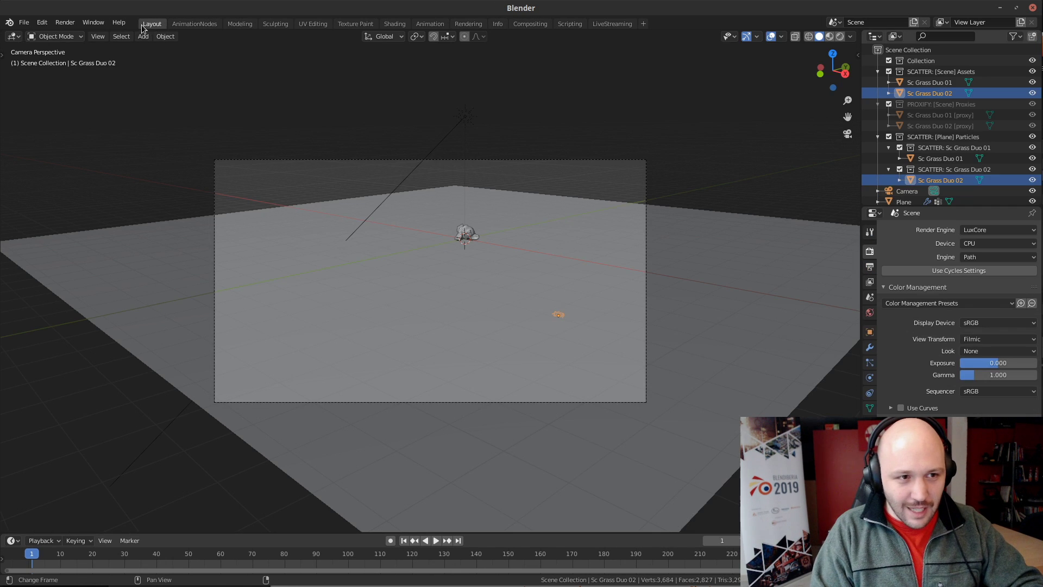
{"action": "left_click", "coordinate": [468, 24]}
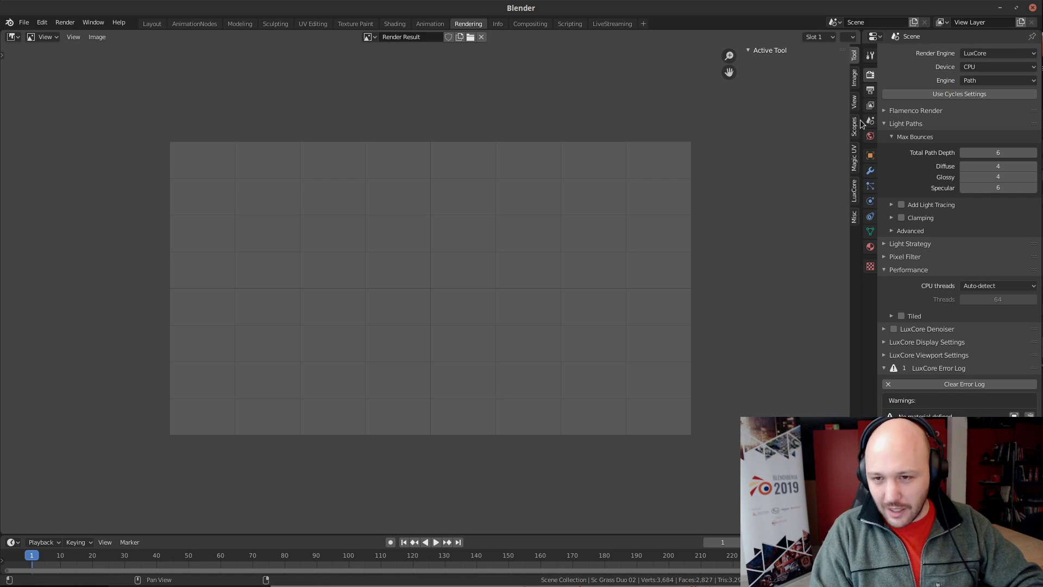
{"action": "left_click", "coordinate": [977, 67]}
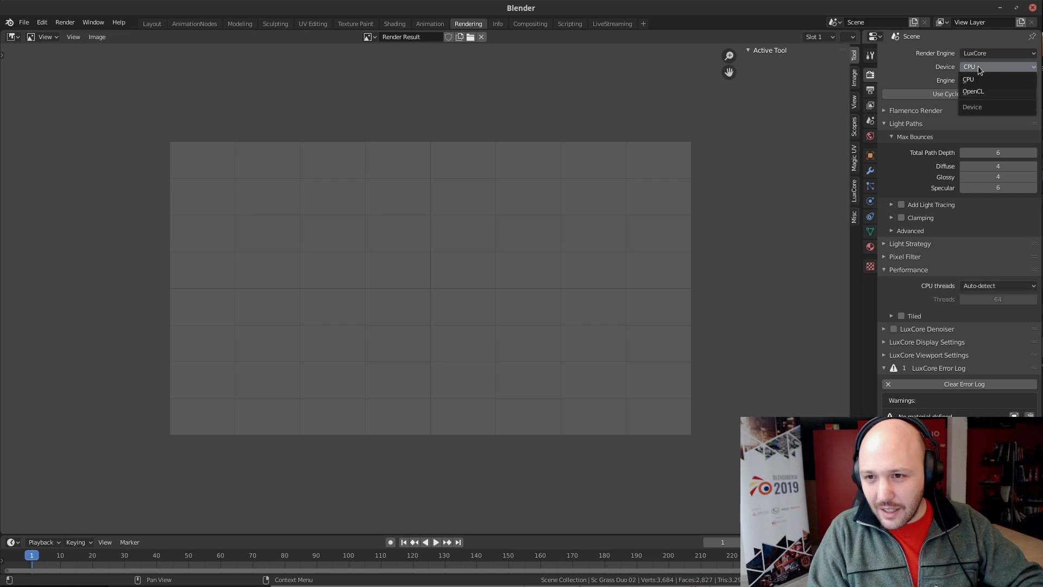
{"action": "left_click", "coordinate": [983, 90]}
Save the scene as test_grass in the Interiores folder
{"action": "key", "text": "ctrl+s"}
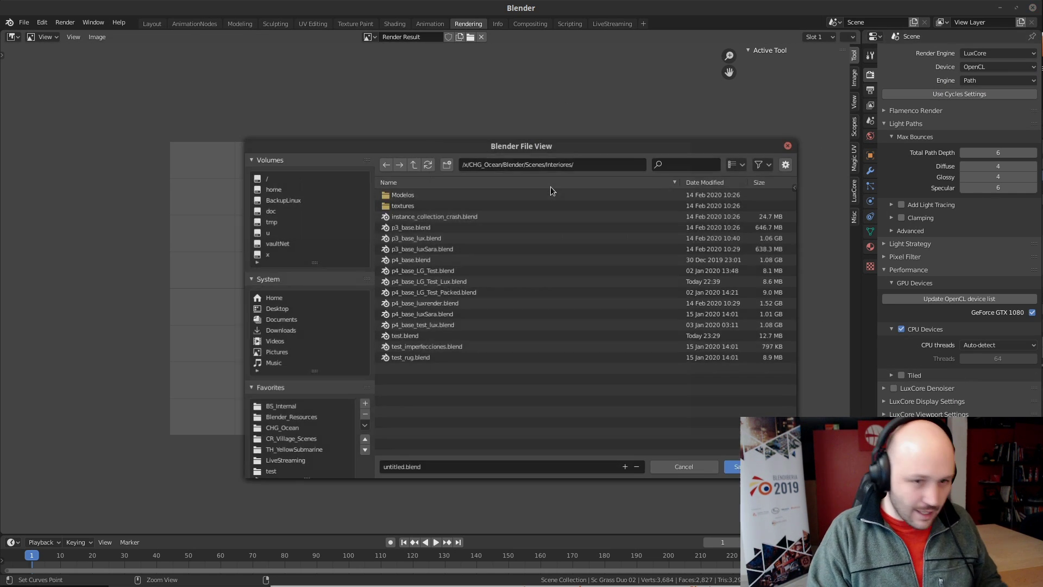
{"action": "left_click", "coordinate": [464, 468]}
{"action": "type", "text": "test"}
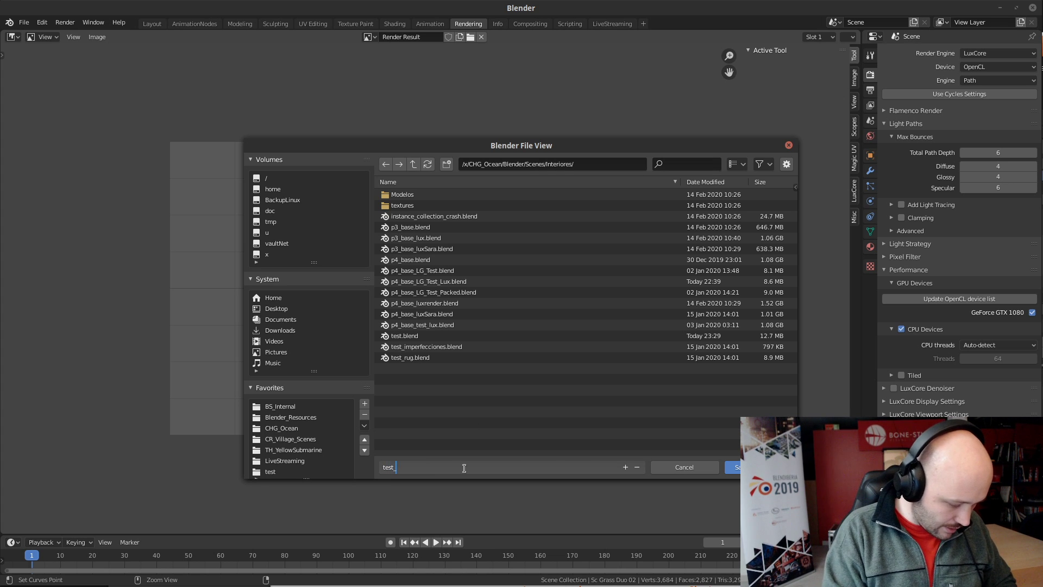
{"action": "type", "text": "_grass"}
{"action": "key", "text": "Return"}
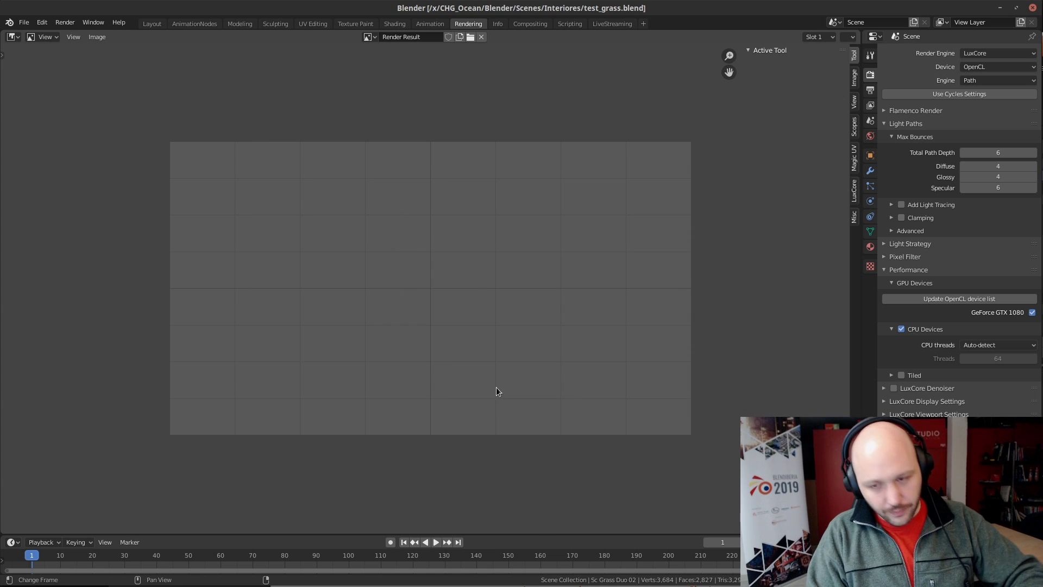
Render the camera view, checking kernel compilation in the terminal and processor load in the system monitor while it starts
{"action": "key", "text": "F12"}
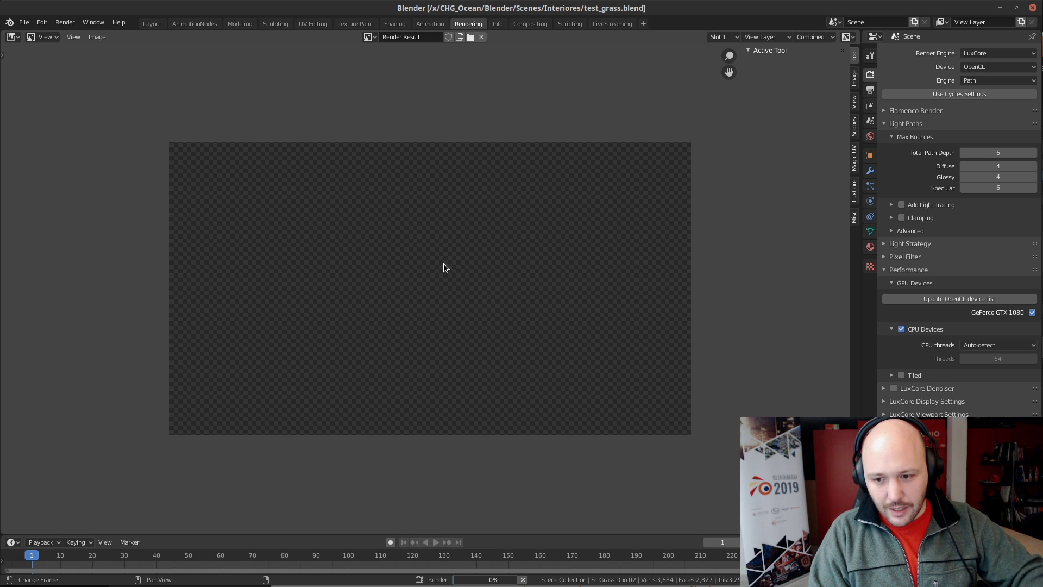
{"action": "scroll", "coordinate": [481, 337], "scroll_direction": "up", "scroll_amount": 1}
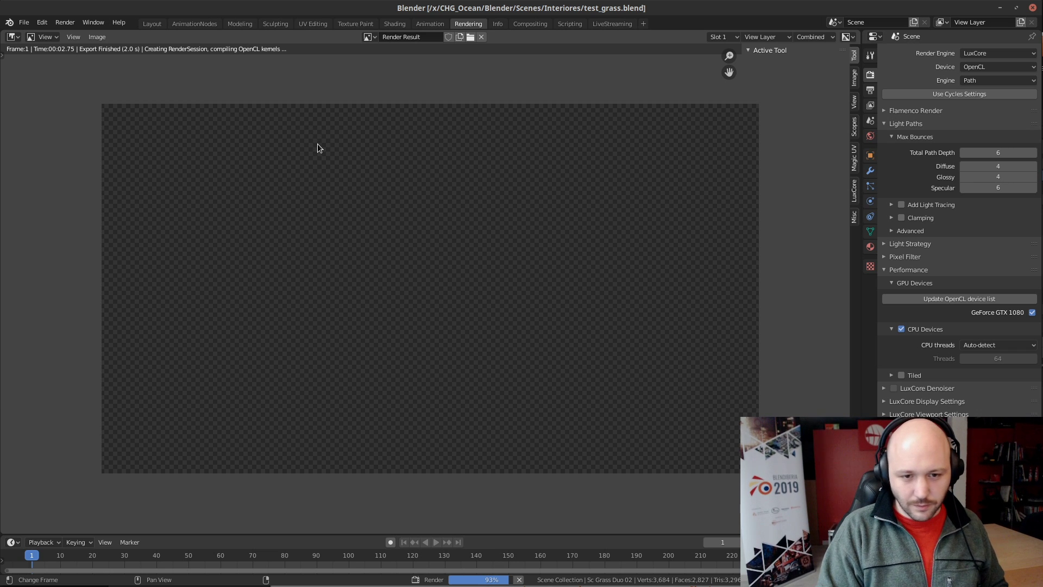
{"action": "key", "text": "alt+Tab"}
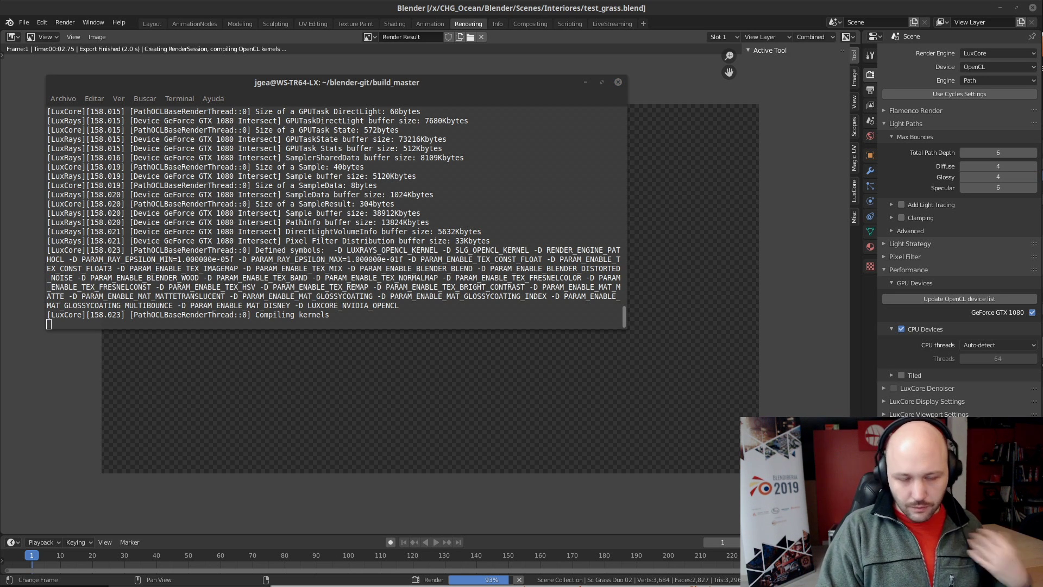
{"action": "left_click_drag", "start_coordinate": [612, 586], "coordinate": [538, 64]}
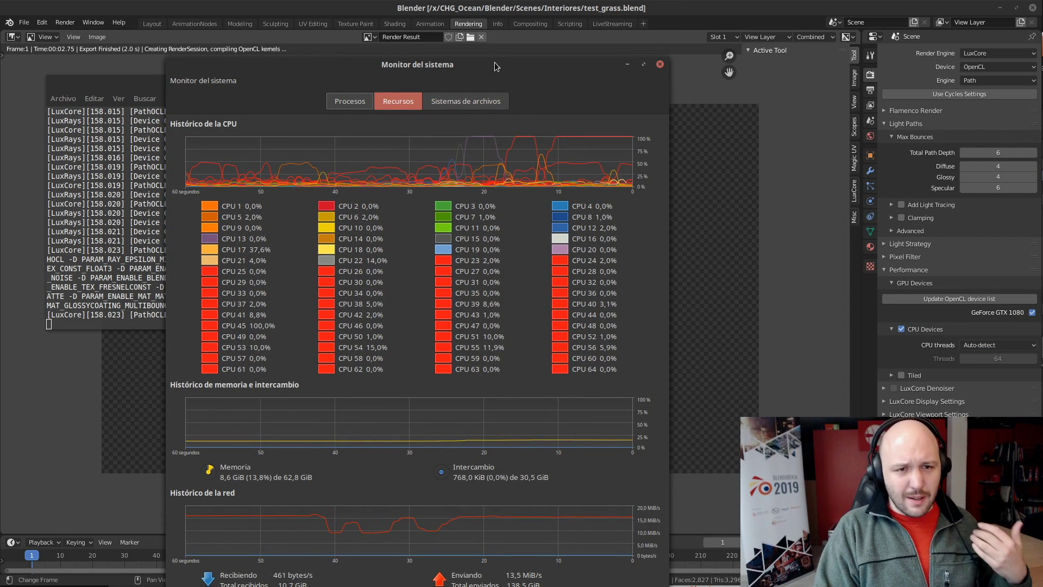
{"action": "left_click_drag", "start_coordinate": [495, 68], "coordinate": [771, 586]}
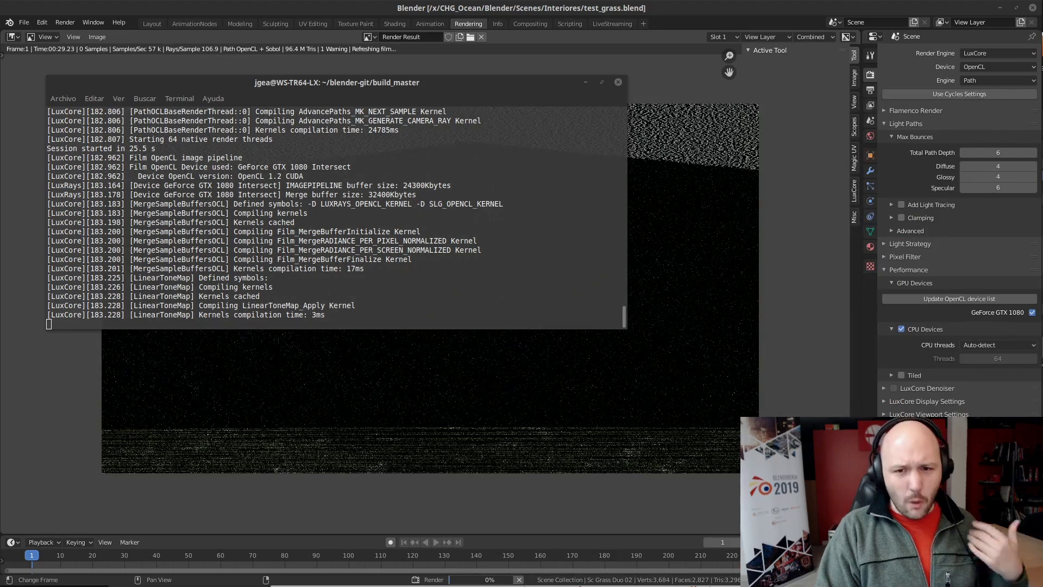
Cancel the running LuxCore render and switch the scene's render engine to Cycles
{"action": "left_click", "coordinate": [554, 480]}
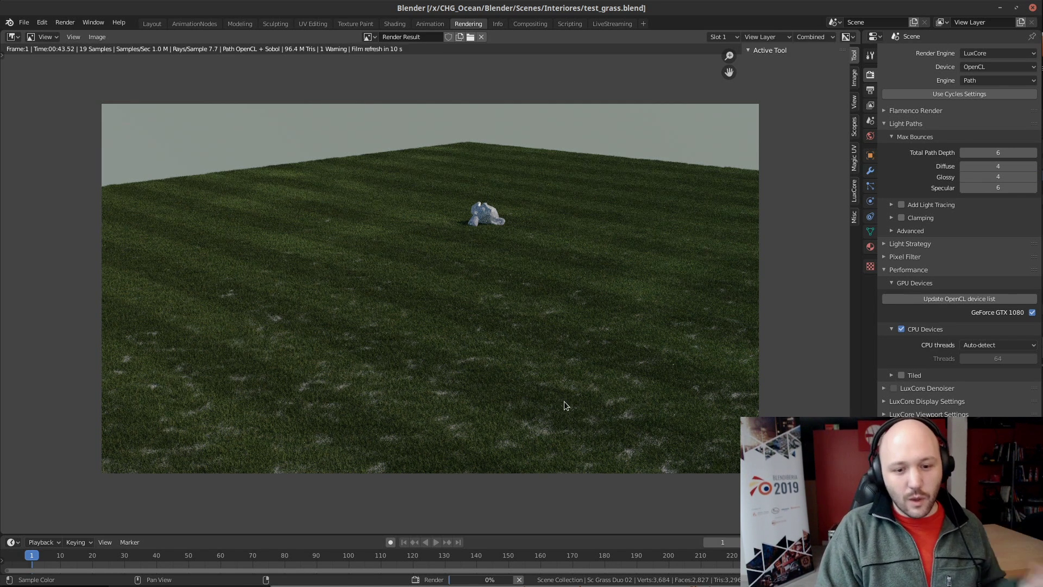
{"action": "left_click", "coordinate": [519, 579]}
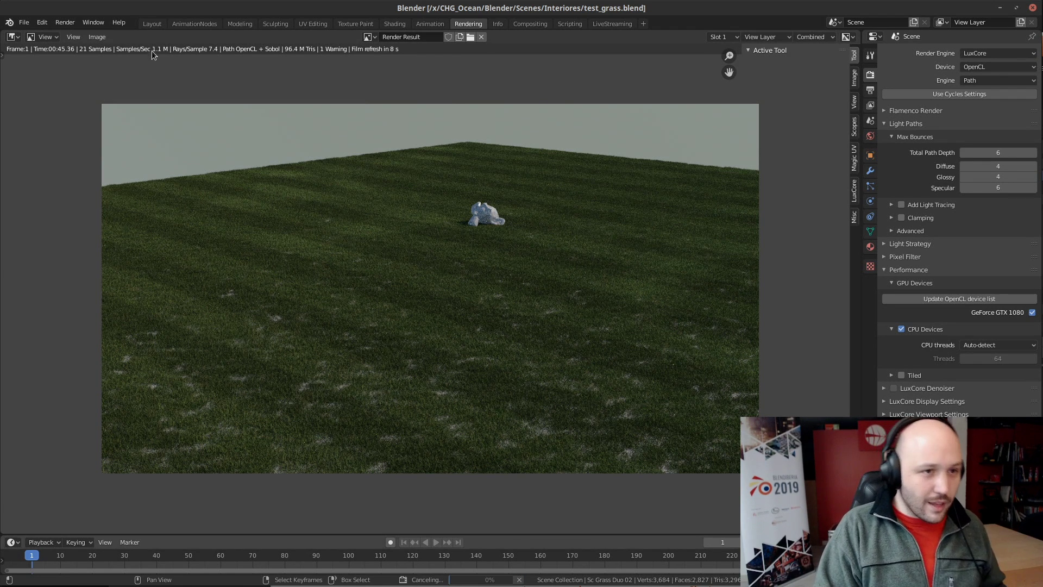
{"action": "left_click", "coordinate": [151, 25]}
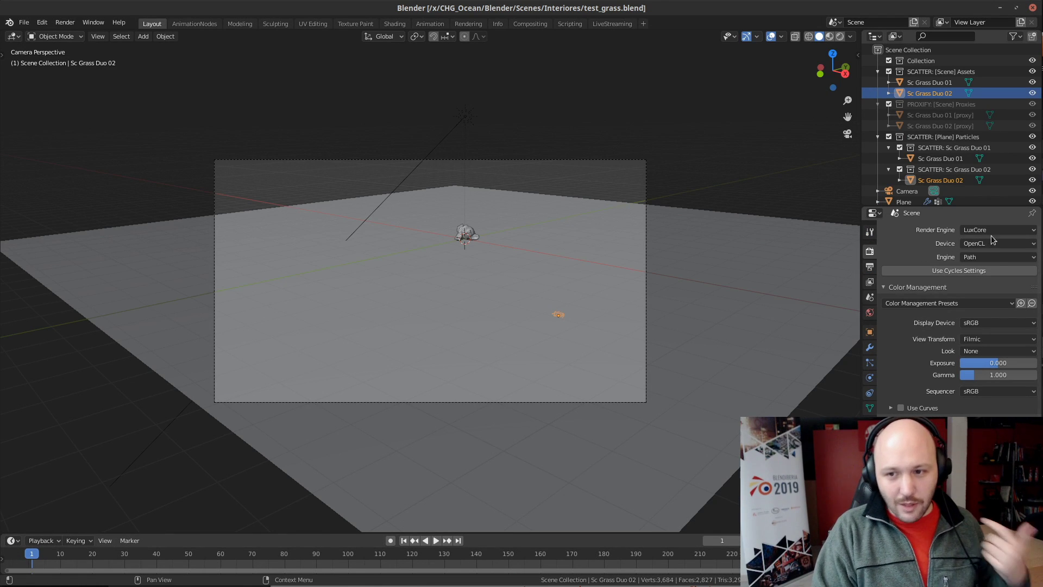
{"action": "left_click", "coordinate": [978, 231]}
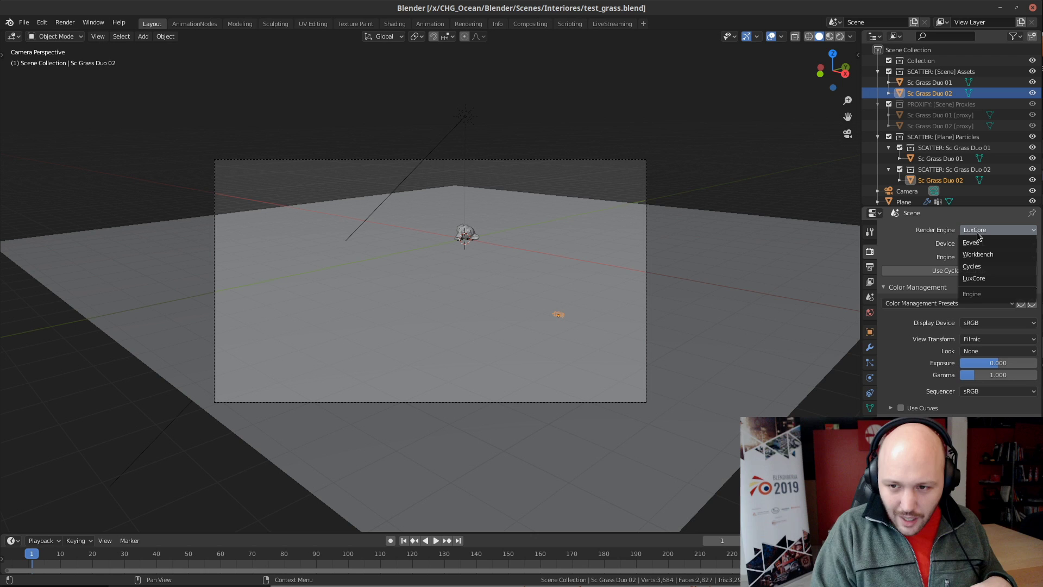
{"action": "left_click", "coordinate": [983, 266]}
Display the render result and select Slot 2 to keep the LuxCore image in Slot 1
{"action": "left_click", "coordinate": [468, 24]}
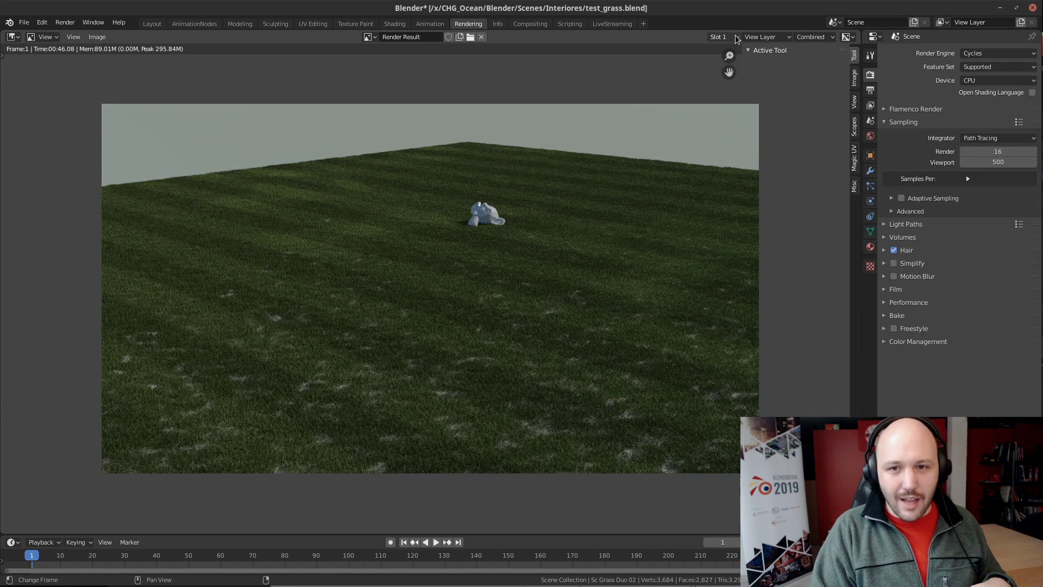
{"action": "left_click", "coordinate": [730, 37]}
{"action": "left_click", "coordinate": [731, 133]}
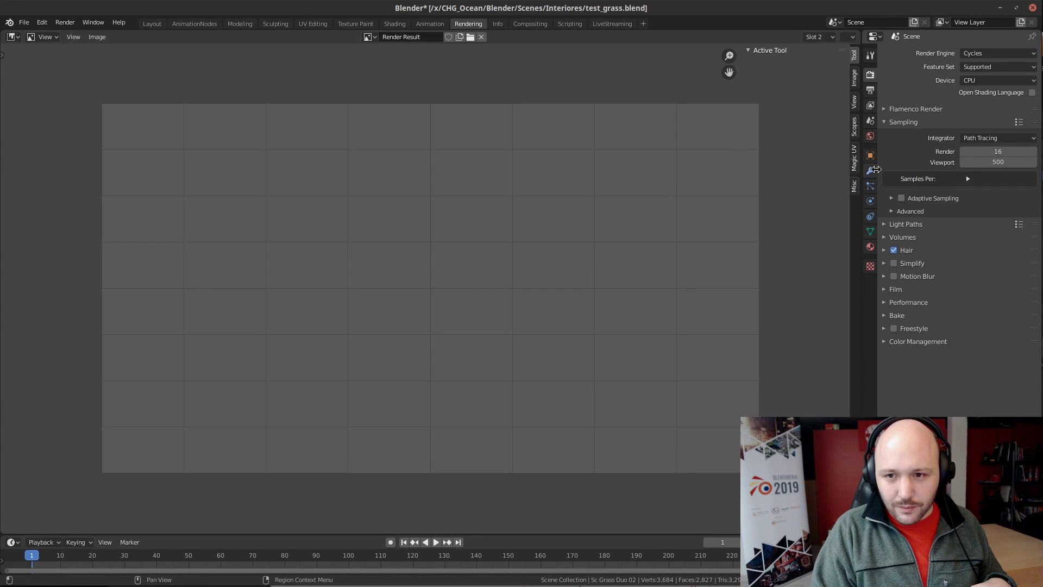
Use a Sky Texture as the world background color and set its strength to 1.000
{"action": "left_click", "coordinate": [870, 136]}
{"action": "left_click", "coordinate": [1031, 119]}
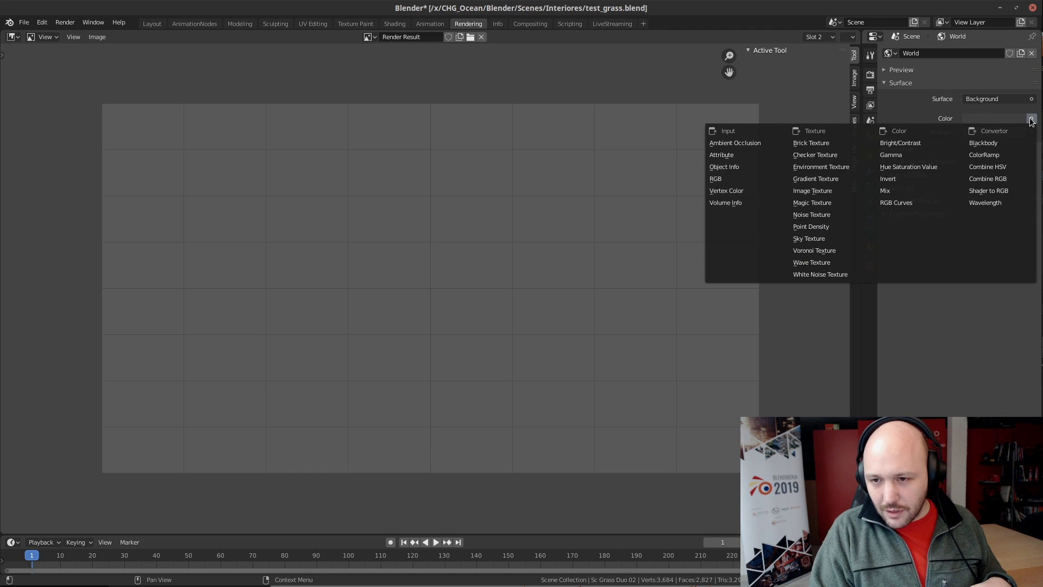
{"action": "left_click", "coordinate": [808, 238]}
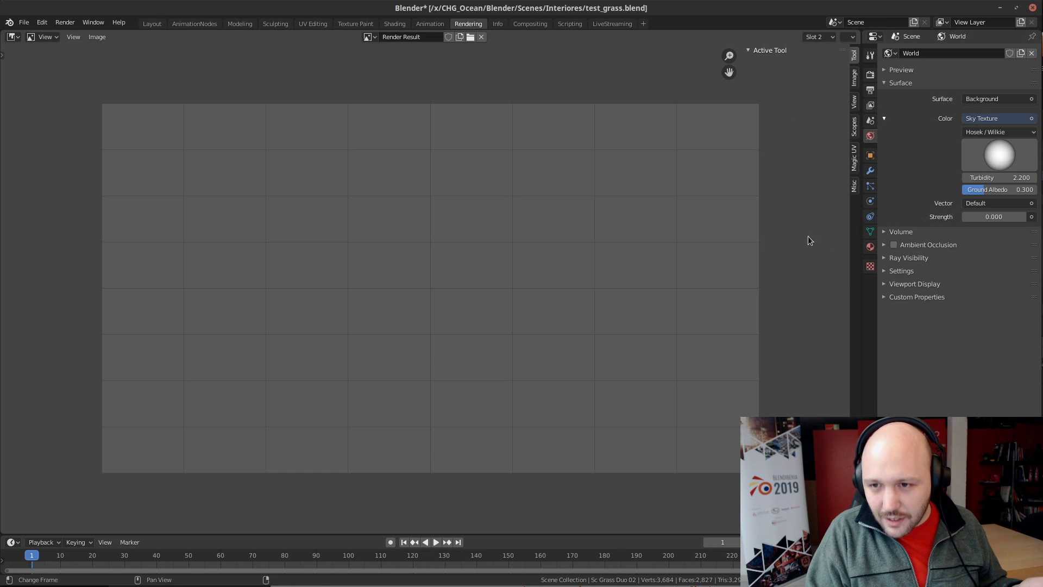
{"action": "left_click", "coordinate": [999, 216]}
{"action": "type", "text": "0.0"}
{"action": "key", "text": "Escape"}
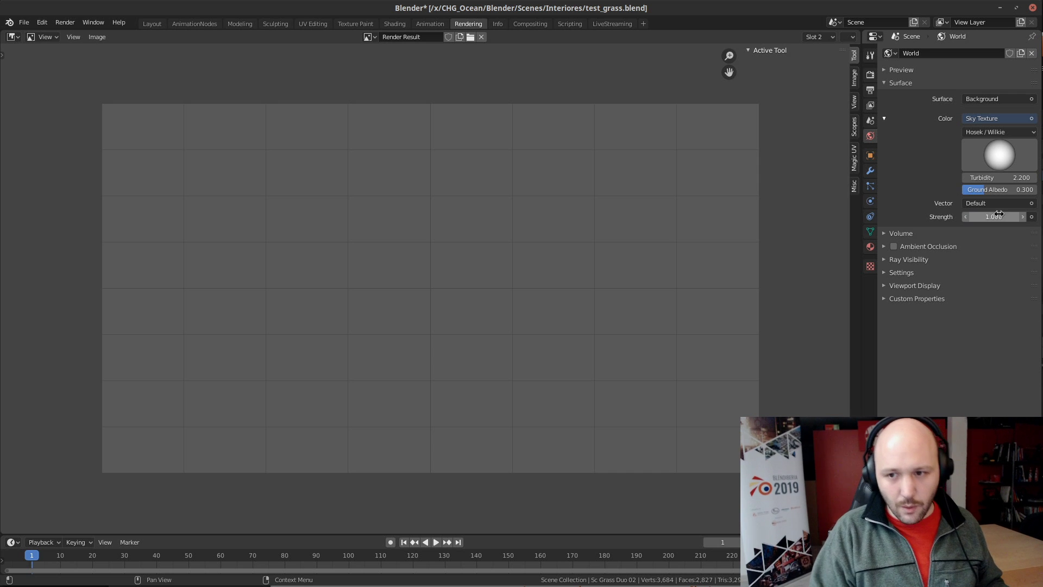
Set the Cycles device to GPU Compute and render the grass scene into Slot 2
{"action": "left_click", "coordinate": [151, 23]}
{"action": "left_click", "coordinate": [990, 256]}
{"action": "left_click", "coordinate": [996, 280]}
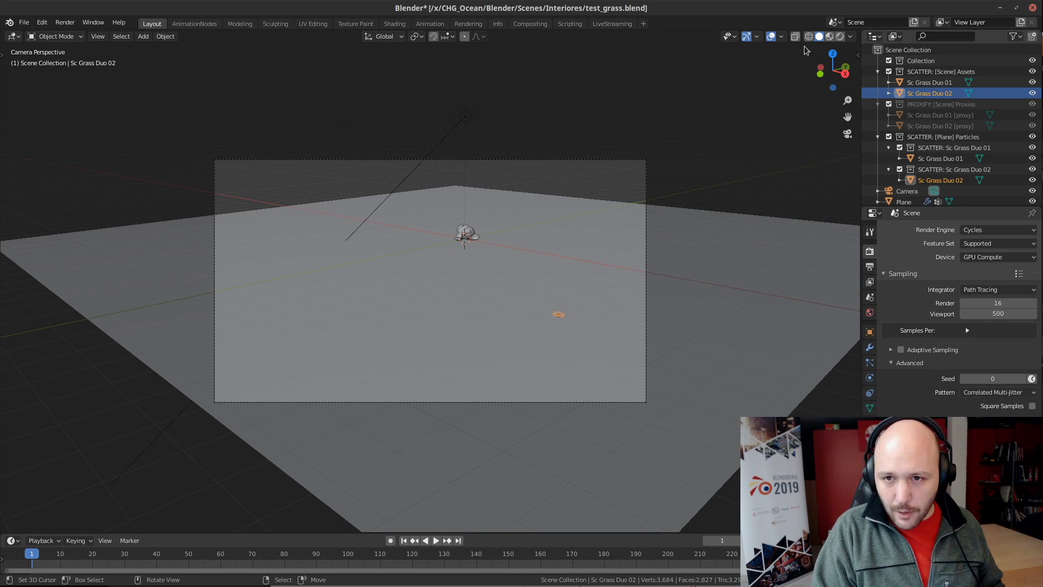
{"action": "left_click", "coordinate": [839, 37]}
{"action": "left_click", "coordinate": [819, 36]}
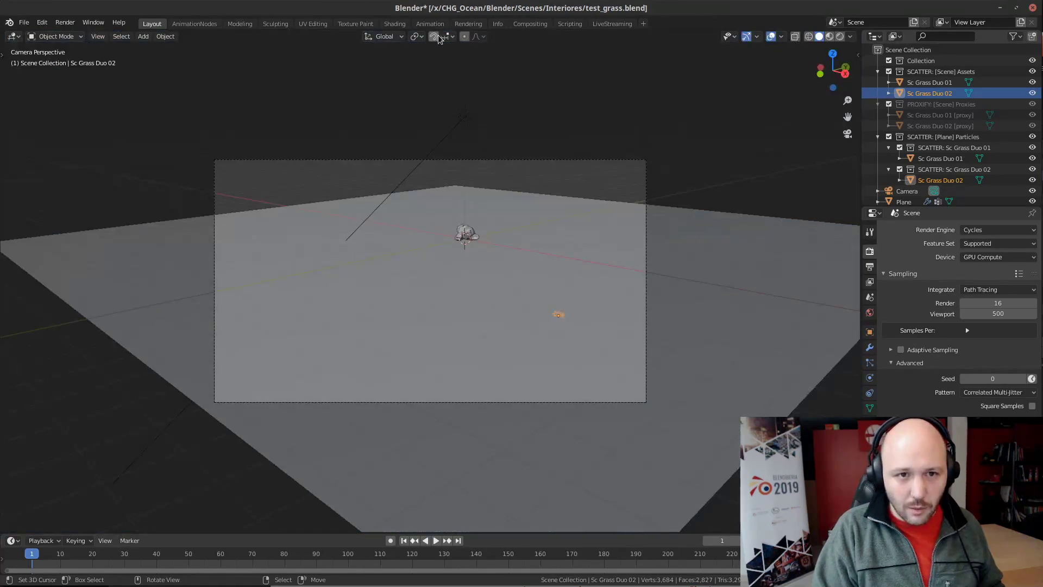
{"action": "left_click", "coordinate": [468, 24]}
{"action": "key", "text": "F12"}
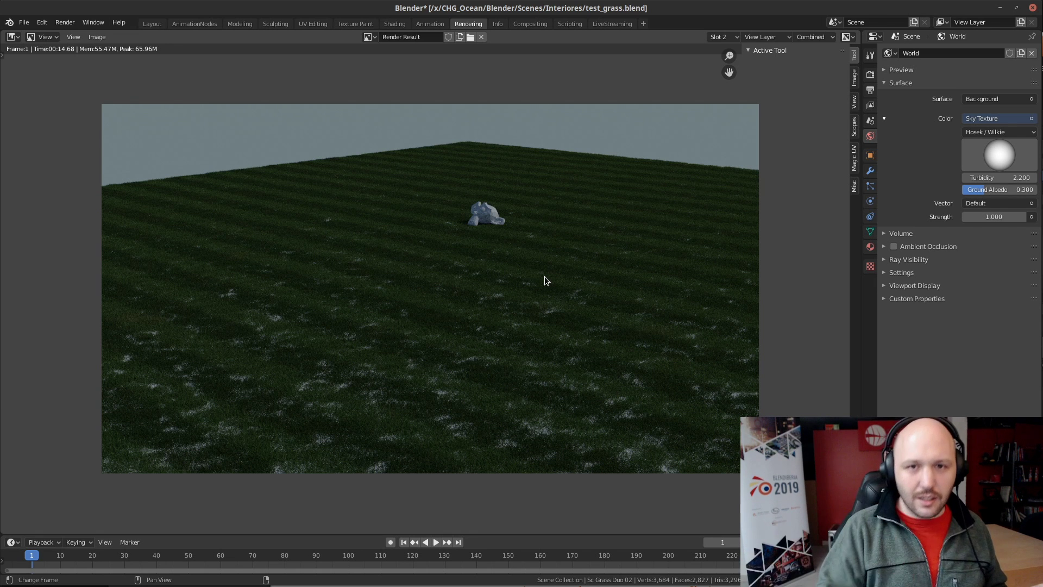
Compare the LuxCore render in Slot 1 with the Cycles render in Slot 2 by alternating between the slots
{"action": "key", "text": "j"}
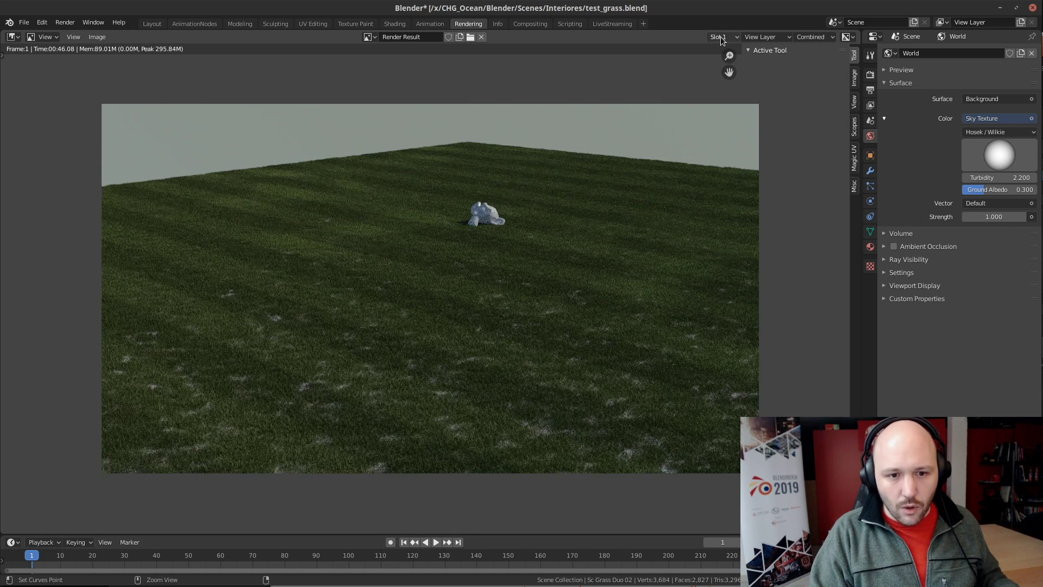
{"action": "key", "text": "j"}
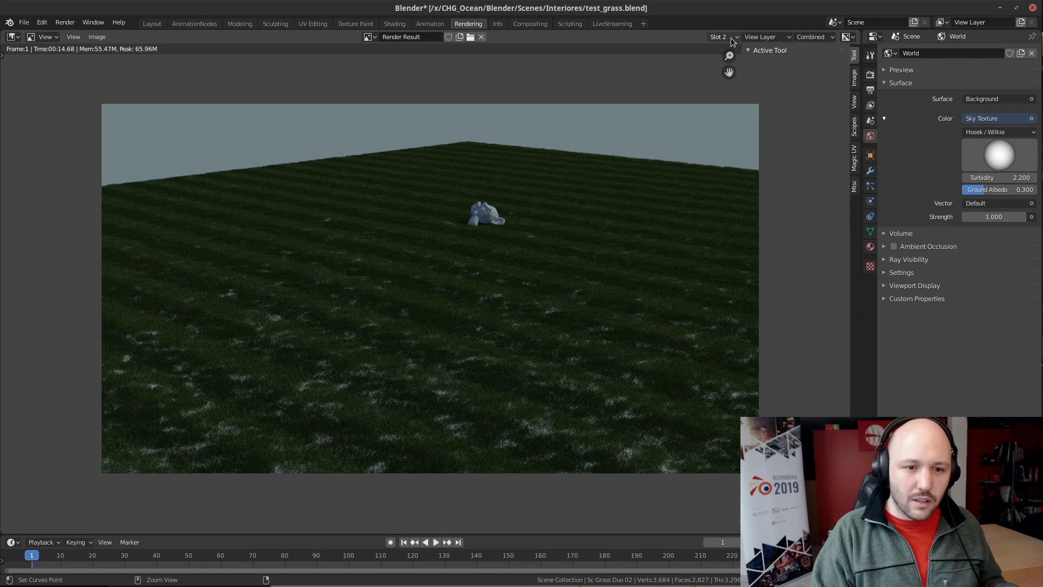
{"action": "key", "text": "j"}
{"action": "key", "text": "j"}
{"action": "key", "text": "j"}
{"action": "key", "text": "j"}
{"action": "key", "text": "j"}
{"action": "key", "text": "j"}
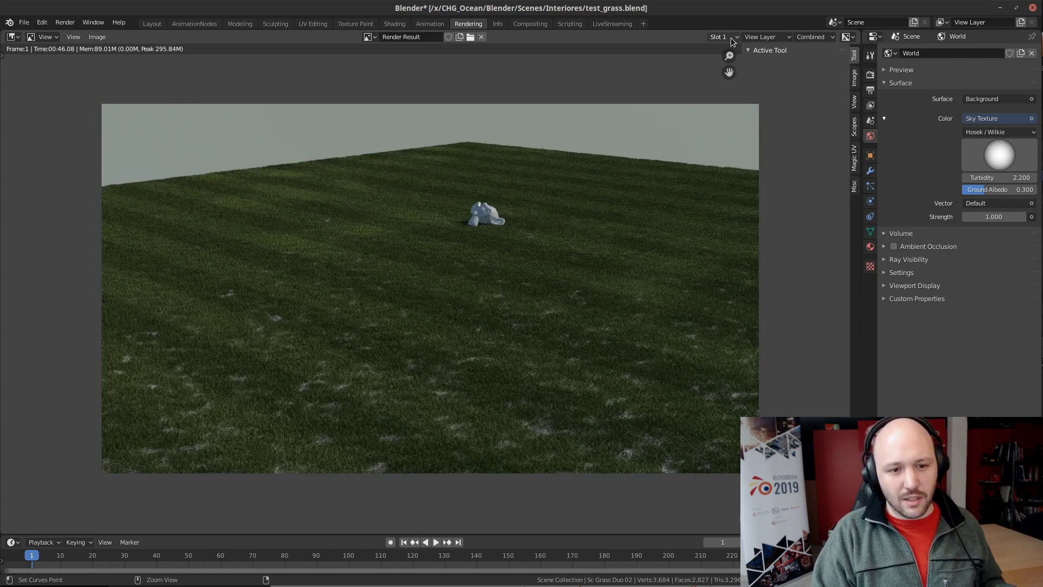
{"action": "key", "text": "j"}
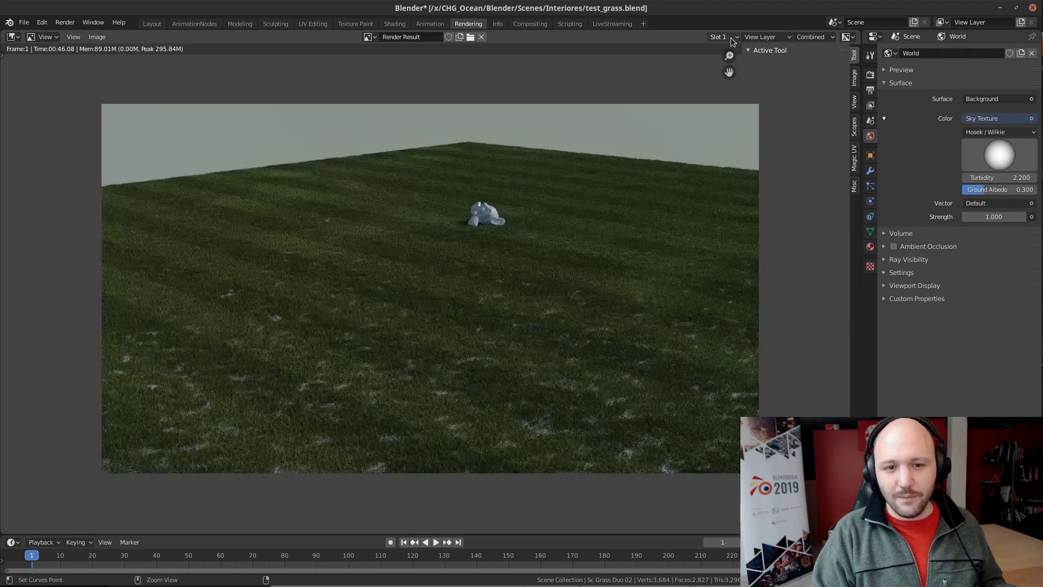
{"action": "key", "text": "j"}
{"action": "key", "text": "j"}
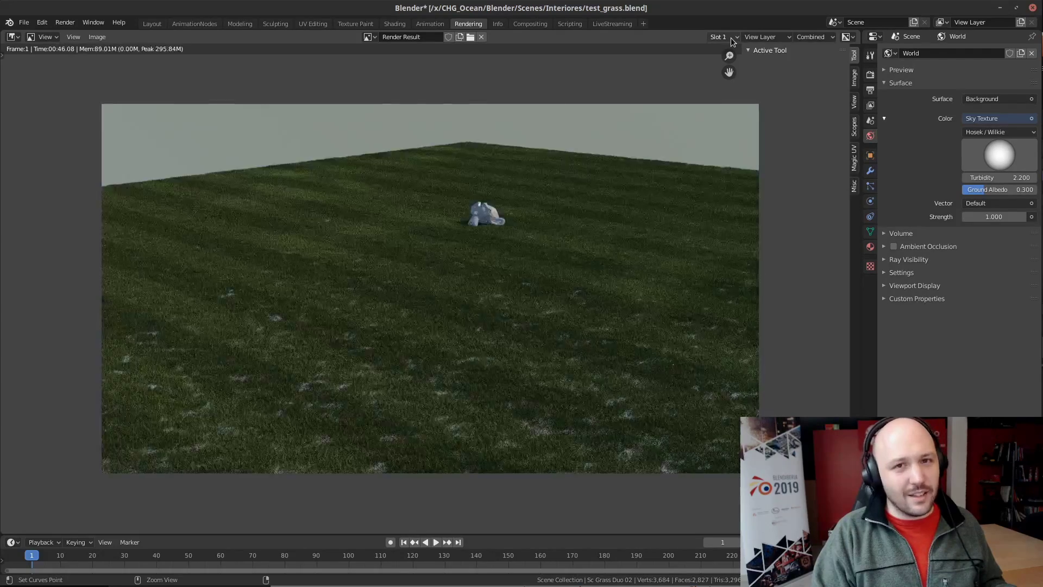
{"action": "key", "text": "j"}
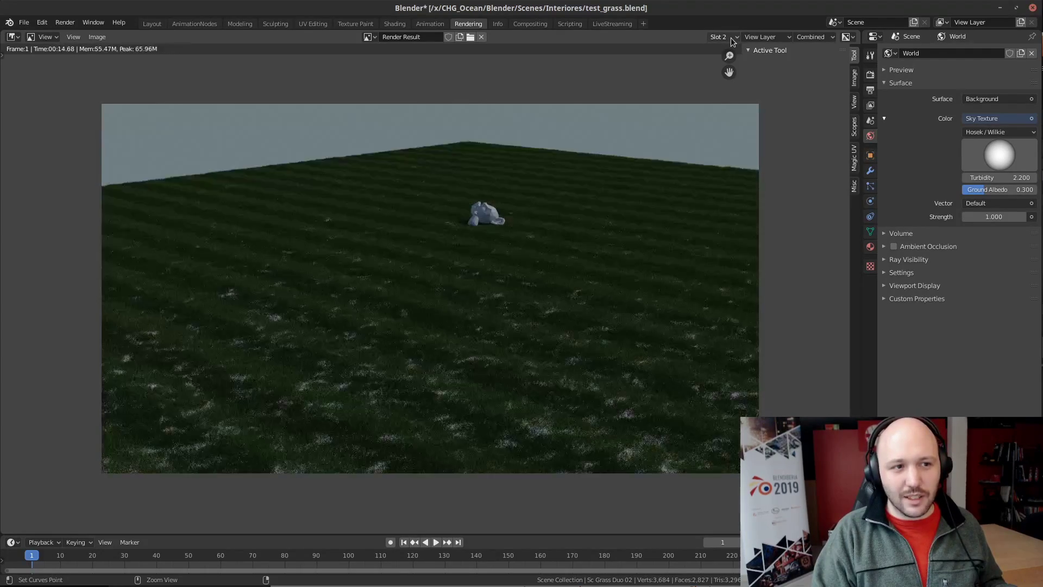
{"action": "key", "text": "j"}
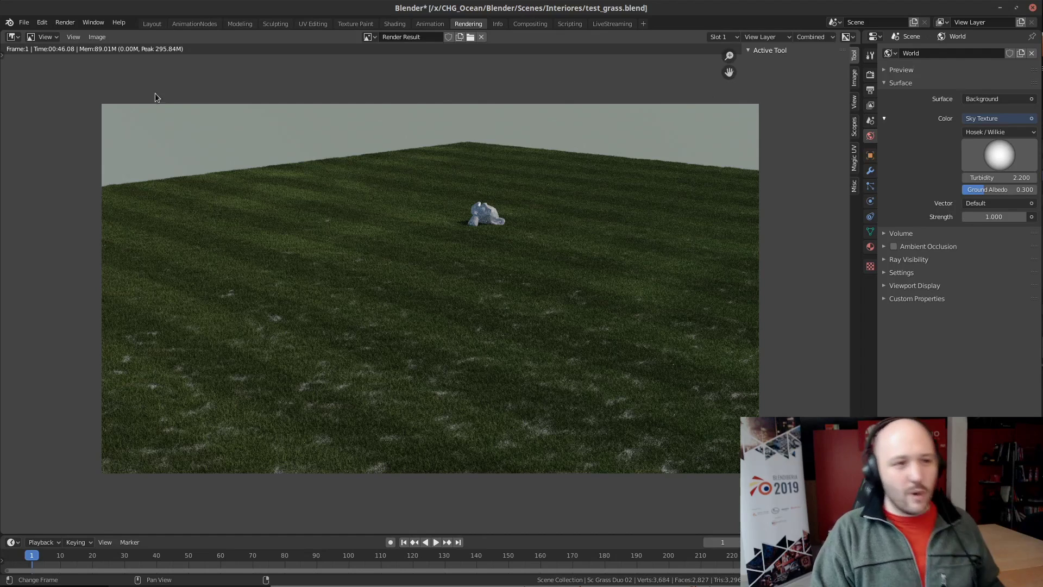
Create a new General file, discarding the unsaved changes to test_grass
{"action": "left_click", "coordinate": [155, 24]}
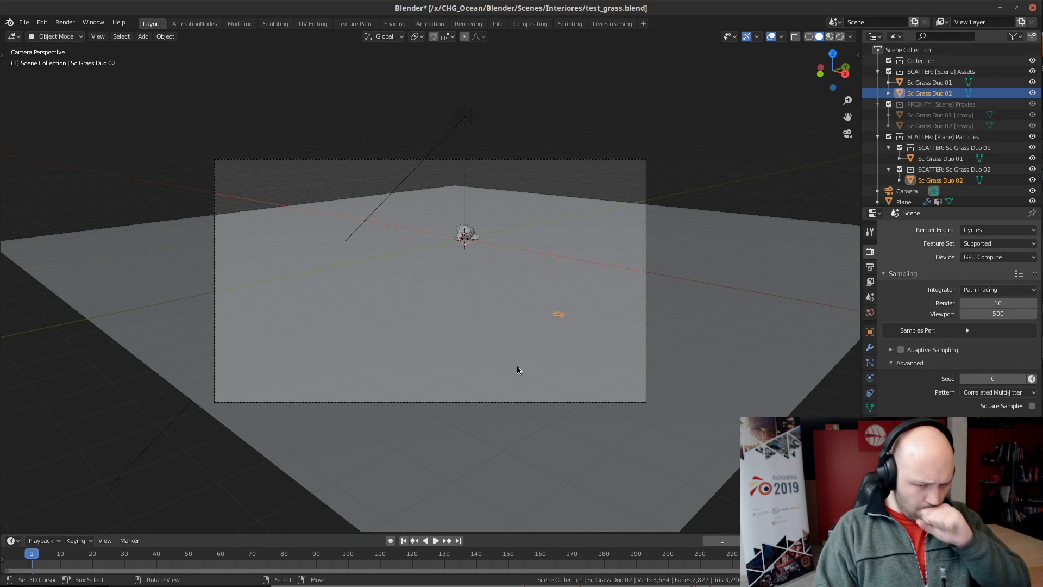
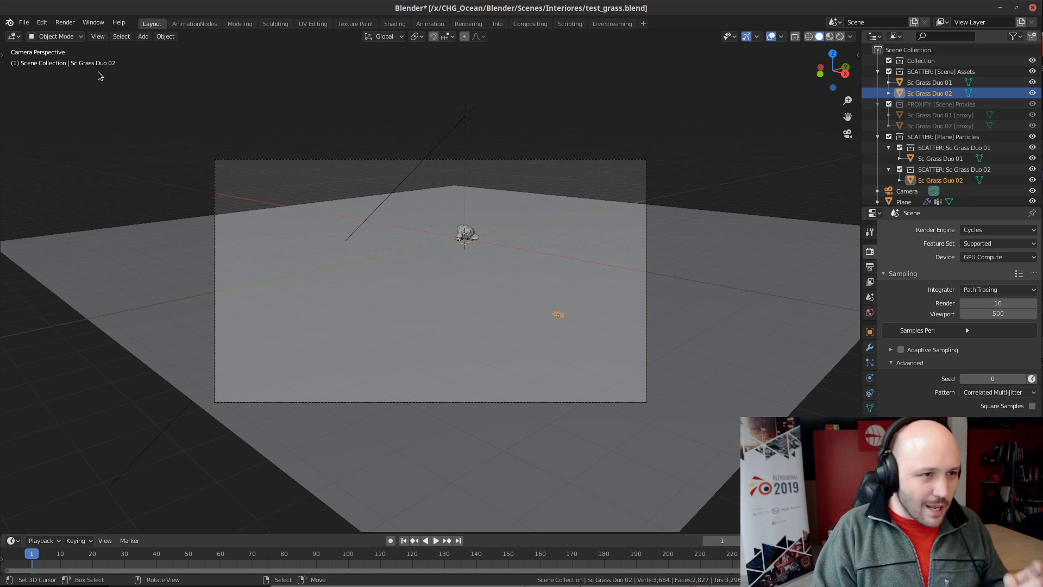
{"action": "left_click", "coordinate": [24, 23]}
{"action": "mouse_move", "coordinate": [37, 34]}
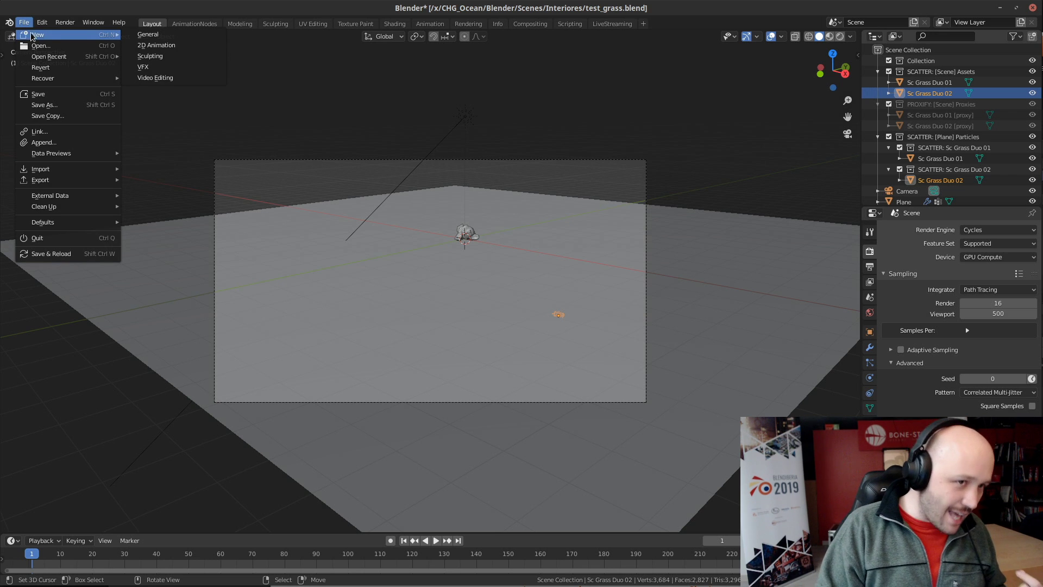
{"action": "left_click", "coordinate": [191, 35]}
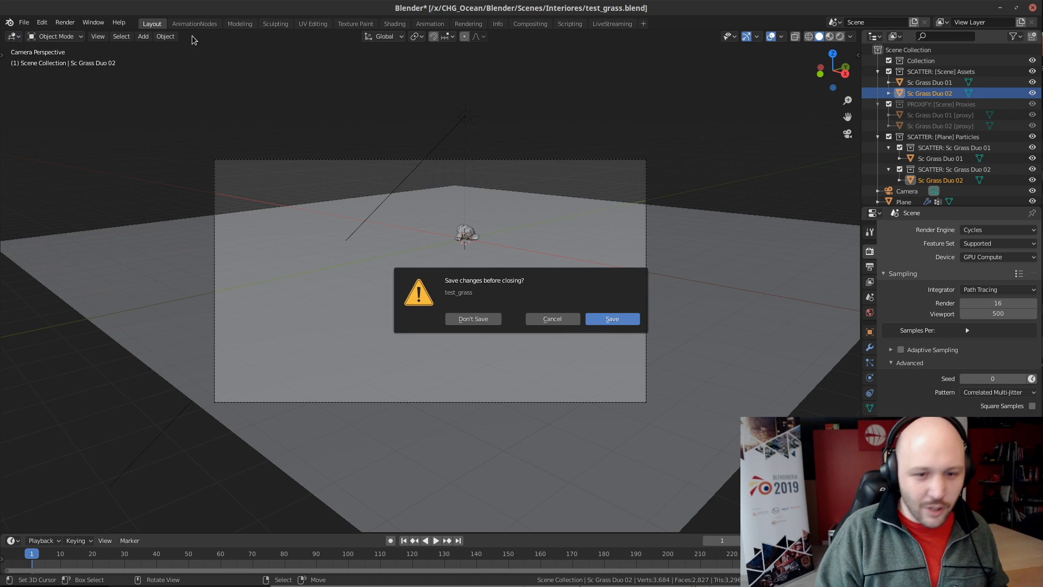
{"action": "left_click", "coordinate": [474, 321]}
Delete the Suzanne mesh and switch the render engine to LuxCore
{"action": "left_click", "coordinate": [480, 247]}
{"action": "key", "text": "x"}
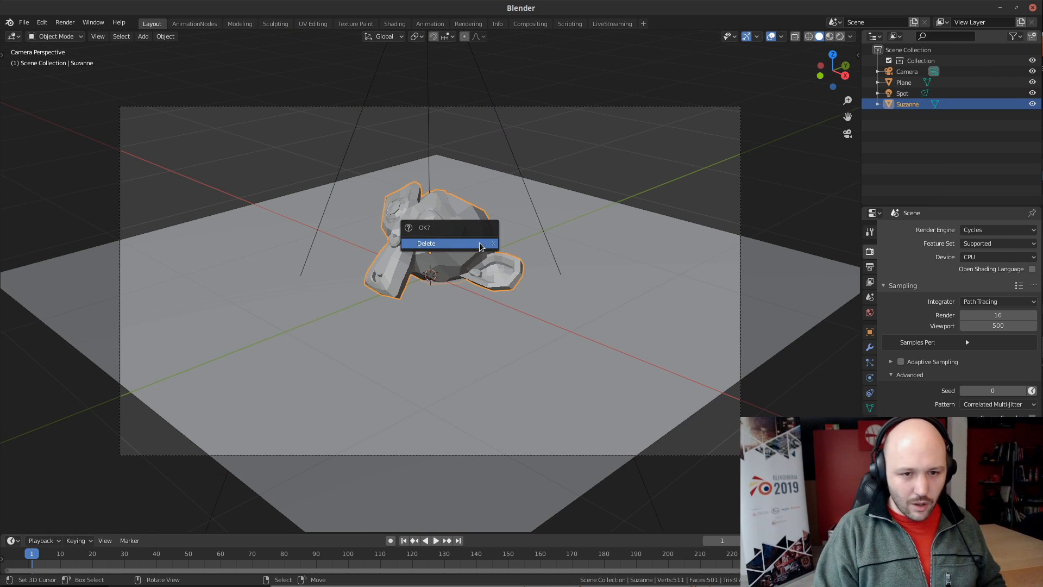
{"action": "left_click", "coordinate": [481, 246]}
{"action": "left_click", "coordinate": [1010, 230]}
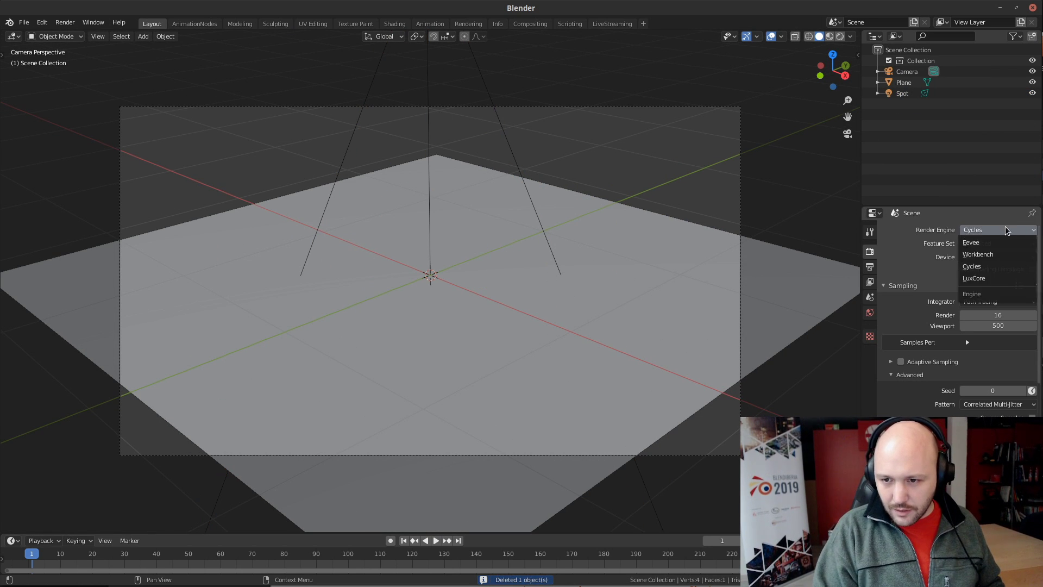
{"action": "left_click", "coordinate": [977, 273]}
Delete the spot light above the plane and add a Sun light in its place
{"action": "left_click", "coordinate": [613, 223]}
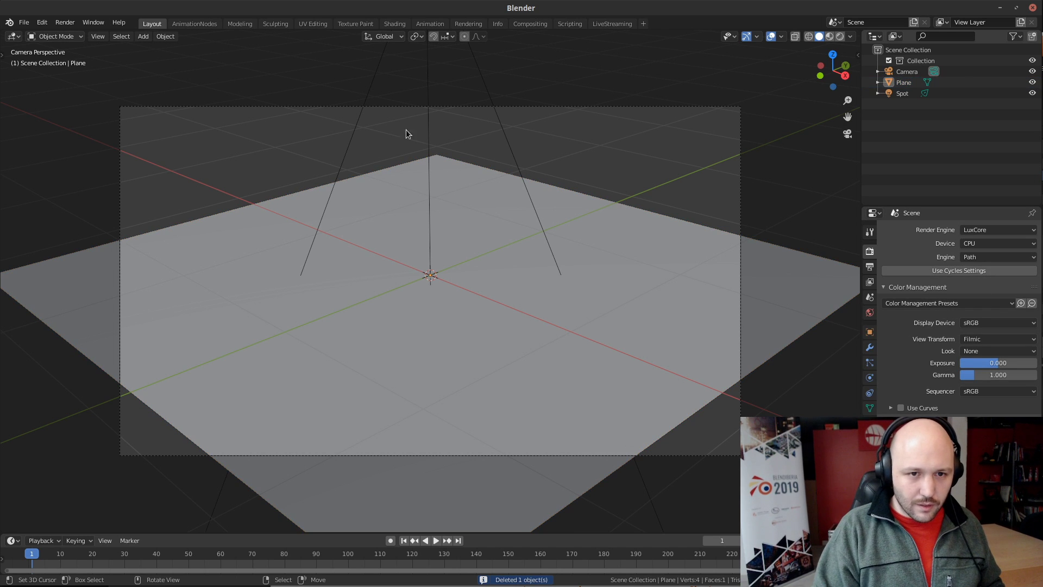
{"action": "left_click", "coordinate": [425, 125]}
{"action": "key", "text": "x"}
{"action": "left_click", "coordinate": [426, 126]}
{"action": "key", "text": "shift+a"}
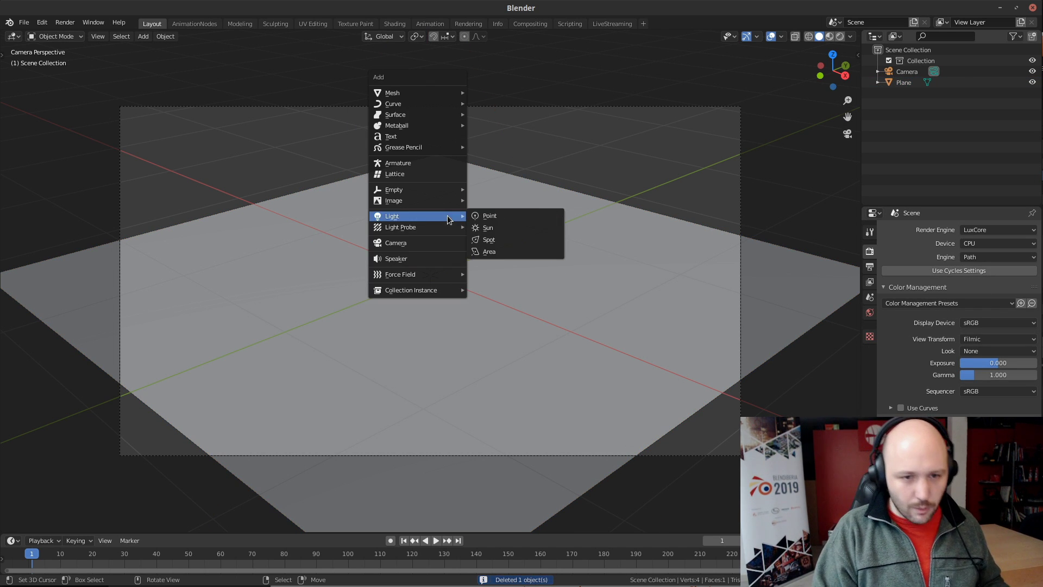
{"action": "mouse_move", "coordinate": [419, 217]}
{"action": "left_click", "coordinate": [488, 227]}
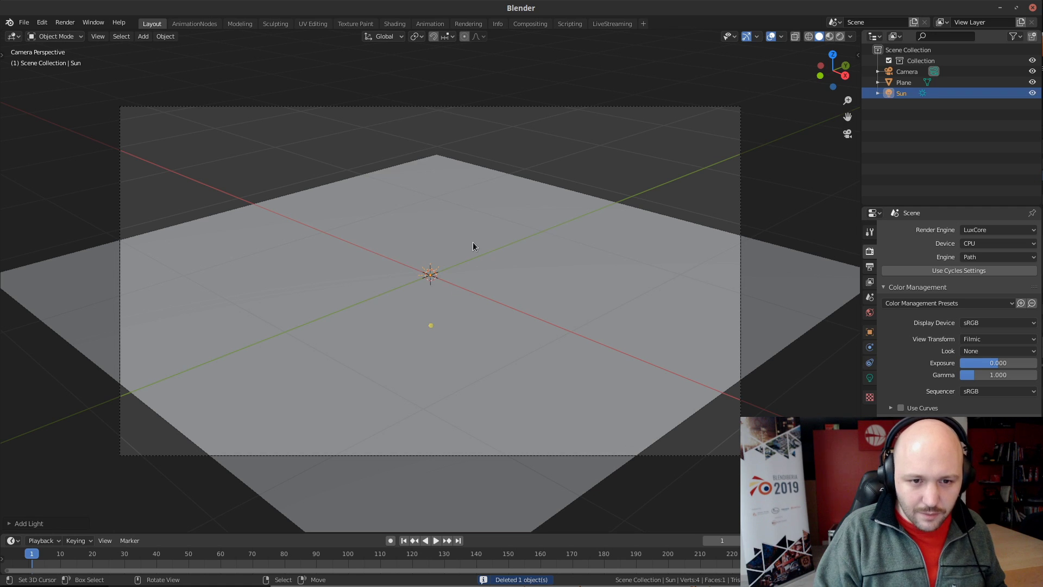
Raise the Sun light above the plane and aim it at a slant towards the ground
{"action": "scroll", "coordinate": [473, 242], "scroll_direction": "down", "scroll_amount": 5}
{"action": "key", "text": "g"}
{"action": "left_click", "coordinate": [435, 250]}
{"action": "left_click_drag", "start_coordinate": [429, 235], "coordinate": [332, 229]}
Assign the Sun light as the sun of the LuxCore world sky and briefly preview the rendered viewport
{"action": "left_click", "coordinate": [871, 312]}
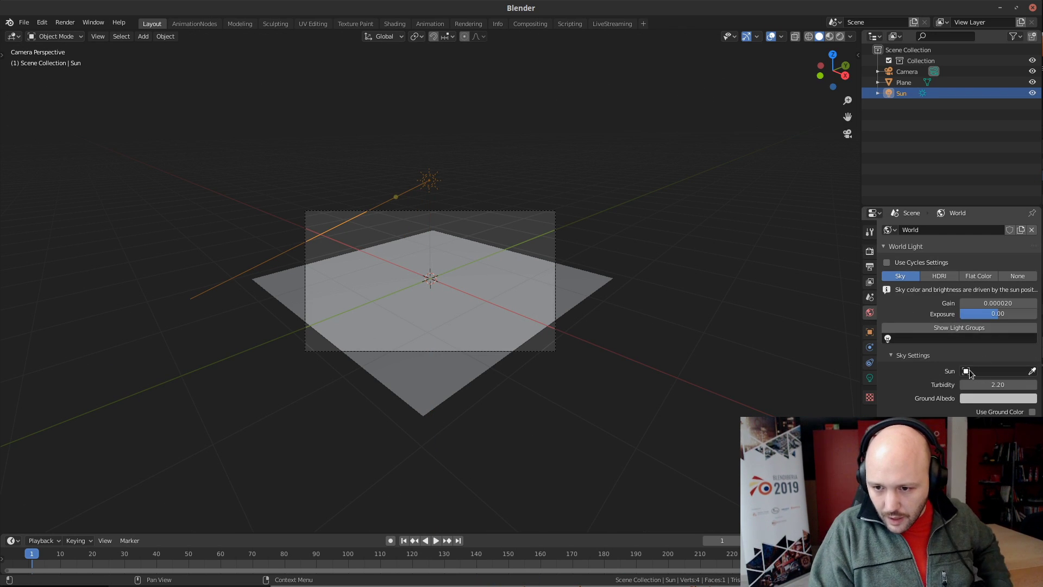
{"action": "left_click", "coordinate": [978, 371]}
{"action": "left_click", "coordinate": [972, 383]}
{"action": "left_click", "coordinate": [840, 36]}
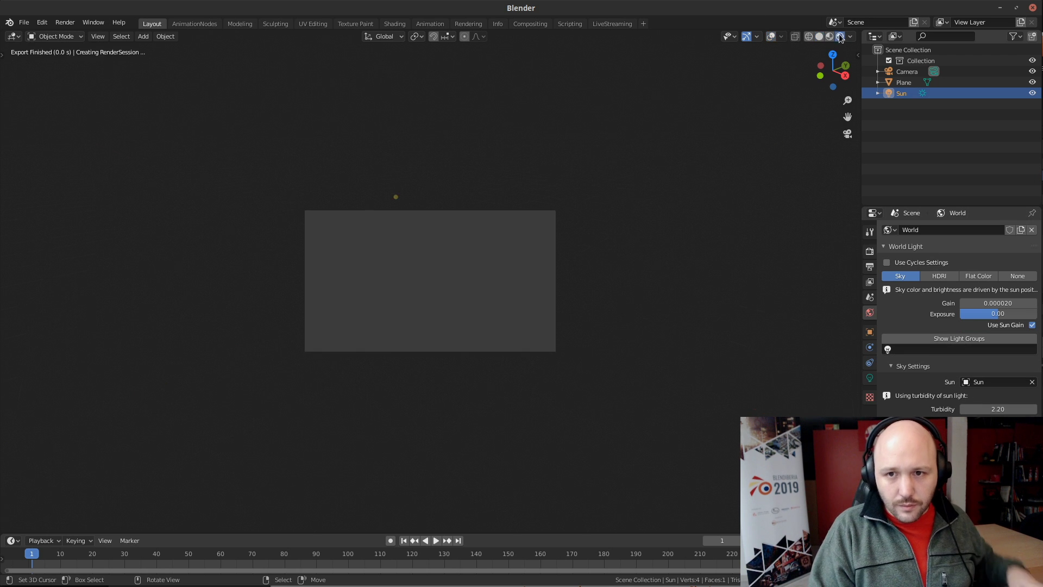
{"action": "left_click", "coordinate": [819, 36]}
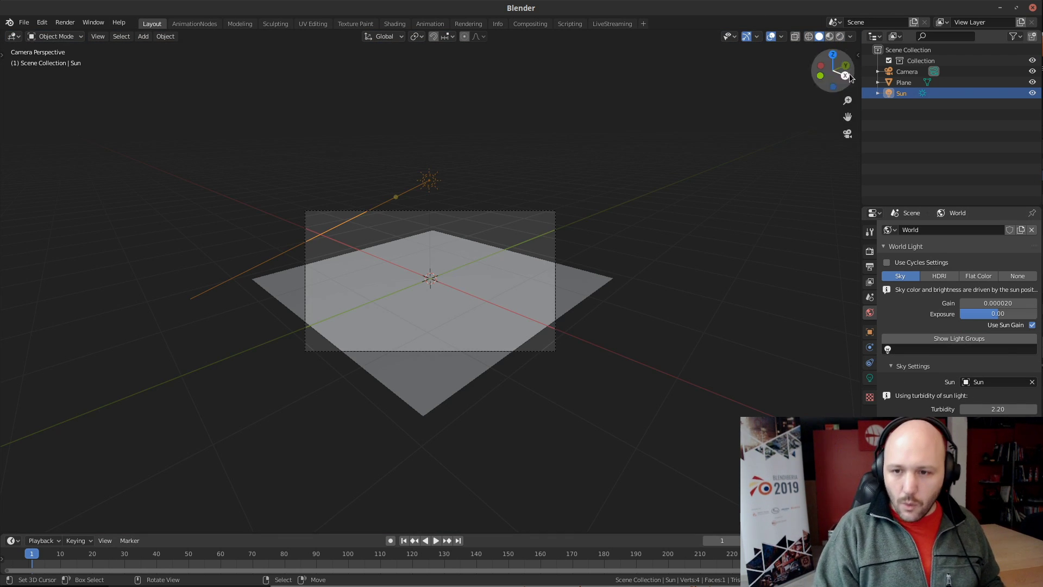
Subdivide the ground plane's entire mesh five times in Edit Mode and return to Object Mode
{"action": "left_click", "coordinate": [438, 288]}
{"action": "scroll", "coordinate": [588, 333], "scroll_direction": "up", "scroll_amount": 3}
{"action": "scroll", "coordinate": [587, 332], "scroll_direction": "up", "scroll_amount": 1}
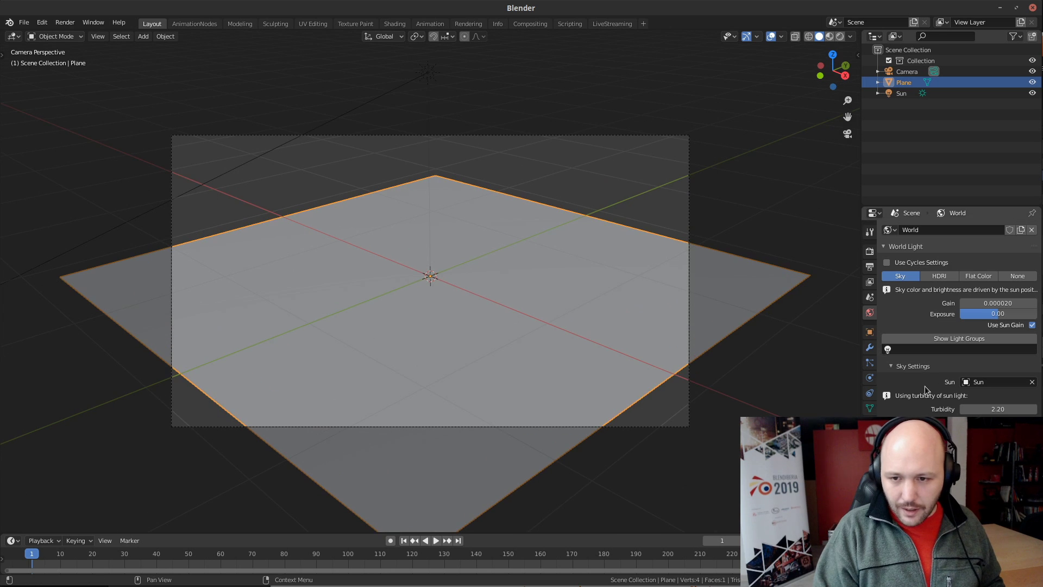
{"action": "left_click", "coordinate": [870, 347]}
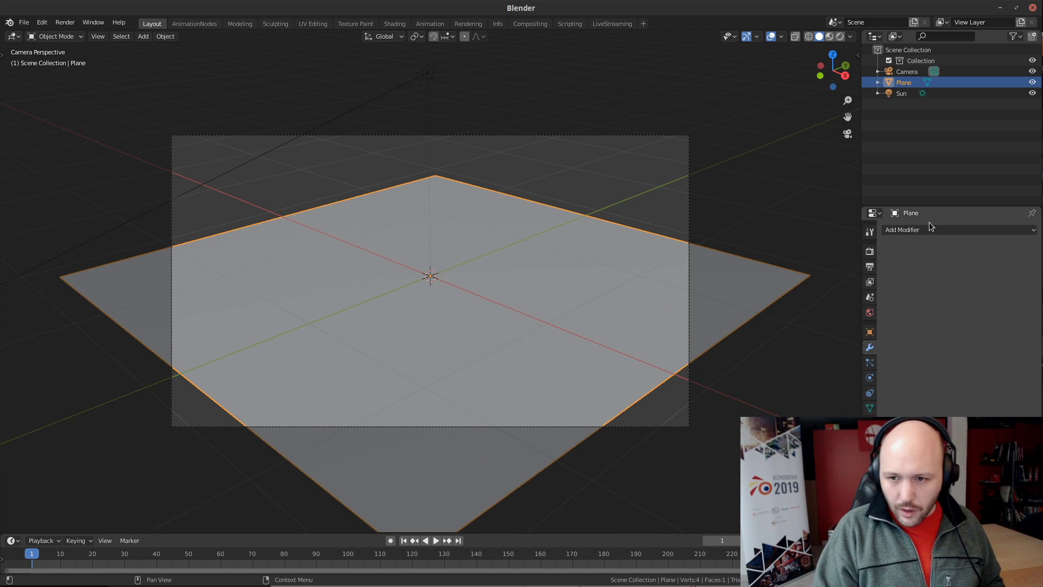
{"action": "key", "text": "ctrl+Tab"}
{"action": "left_click", "coordinate": [638, 324]}
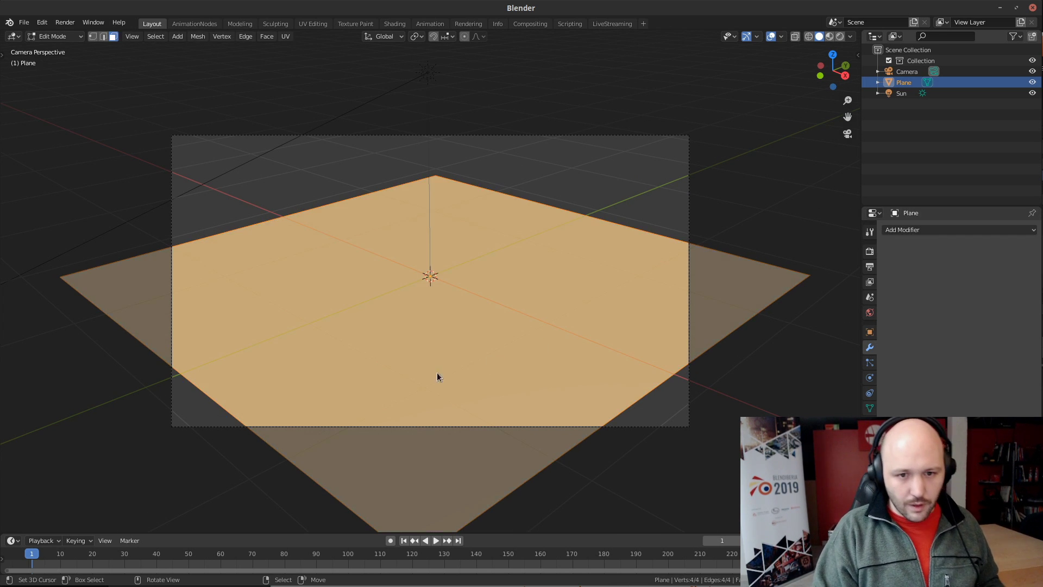
{"action": "key", "text": "F3"}
{"action": "type", "text": "subd"}
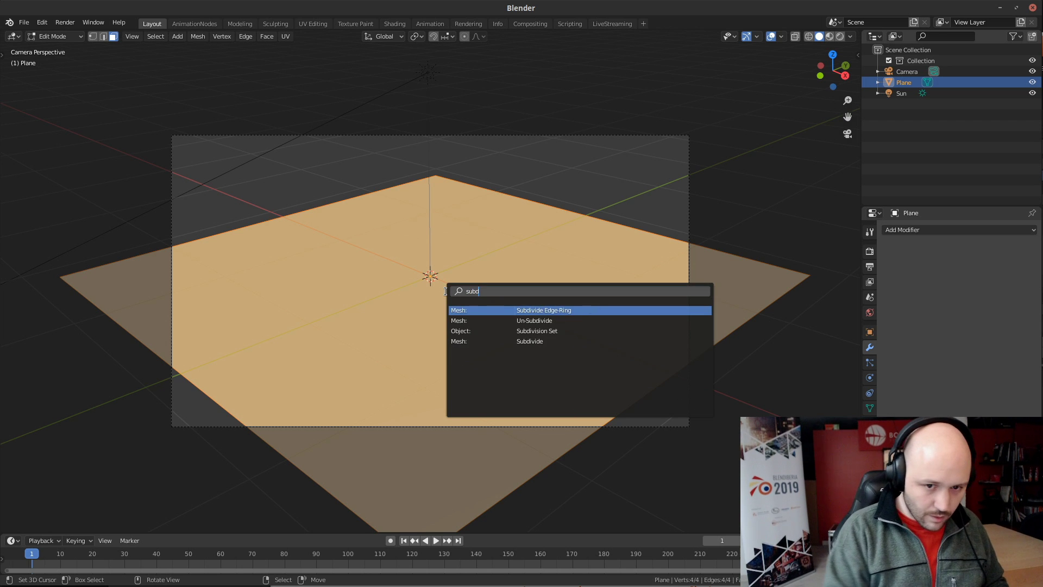
{"action": "key", "text": "Down"}
{"action": "key", "text": "Down"}
{"action": "key", "text": "Return"}
{"action": "key", "text": "shift+r"}
{"action": "key", "text": "shift+r"}
{"action": "key", "text": "shift+r"}
{"action": "key", "text": "shift+r"}
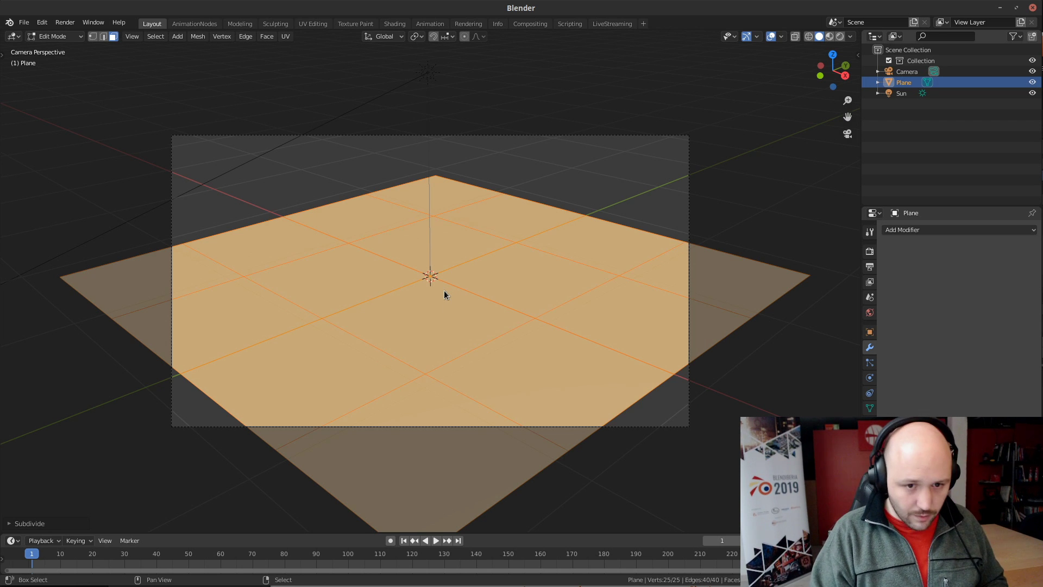
{"action": "key", "text": "Tab"}
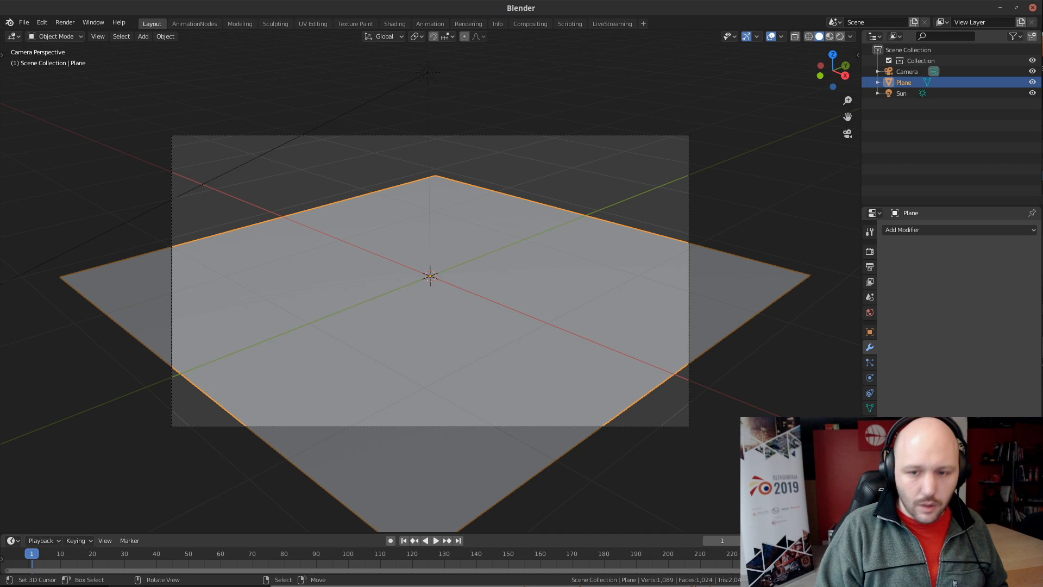
Switch to the LiveStreaming workspace, look through the camera and split the 3D viewport into two stacked areas
{"action": "left_click", "coordinate": [612, 23]}
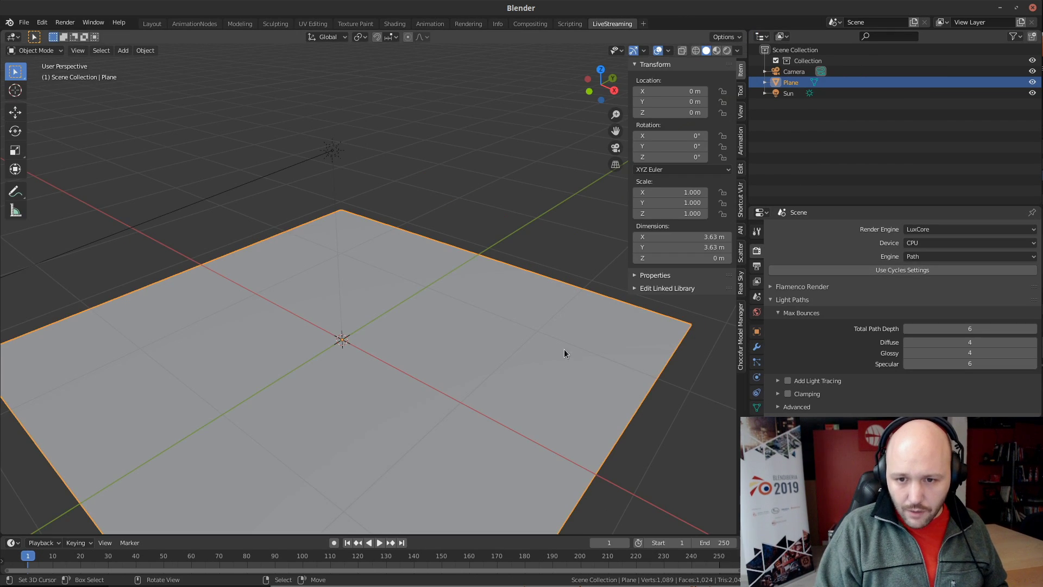
{"action": "middle_click_drag", "start_coordinate": [564, 348], "coordinate": [438, 239]}
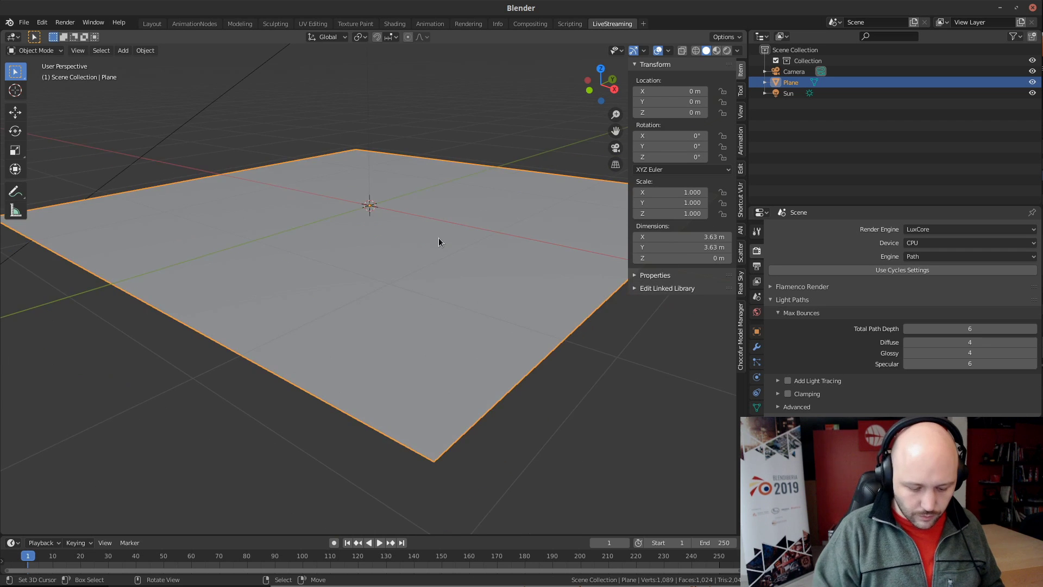
{"action": "key", "text": "KP_0"}
{"action": "left_click_drag", "start_coordinate": [734, 530], "coordinate": [712, 280]}
Create a new LuxCore material on the plane
{"action": "scroll", "coordinate": [896, 326], "scroll_direction": "down", "scroll_amount": 4}
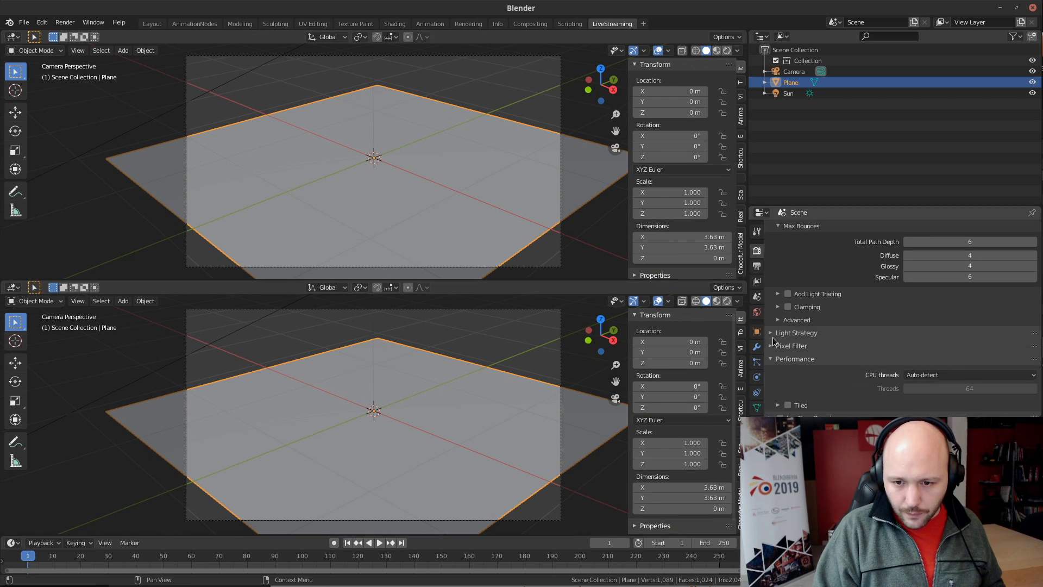
{"action": "scroll", "coordinate": [758, 353], "scroll_direction": "down", "scroll_amount": 2}
{"action": "left_click", "coordinate": [756, 385]}
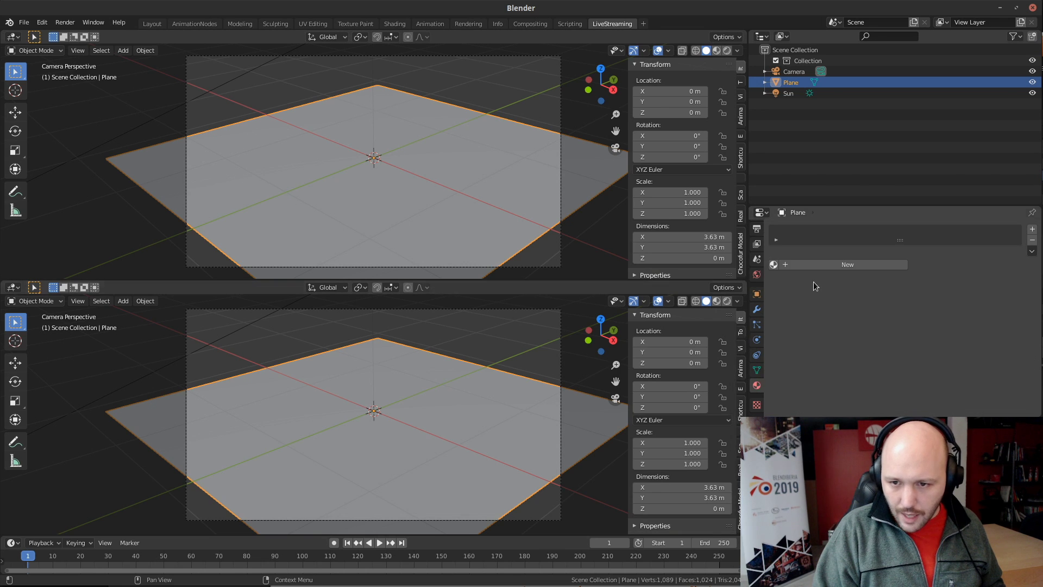
{"action": "left_click", "coordinate": [841, 265]}
{"action": "scroll", "coordinate": [875, 342], "scroll_direction": "down", "scroll_amount": 3}
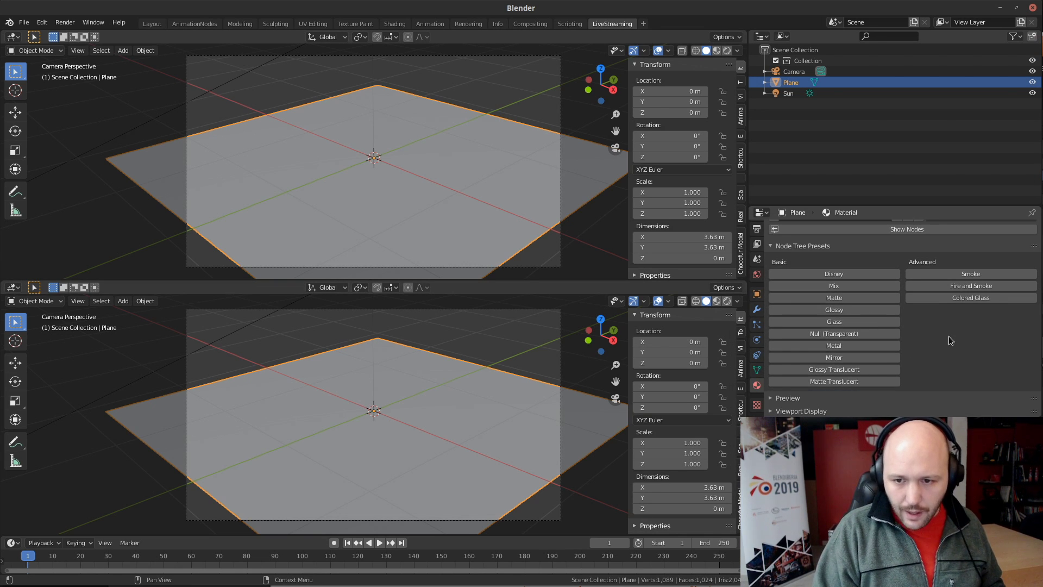
Turn the lower viewport into a LuxCore Material Nodes editor and replace the plane's default nodes with the Metal preset
{"action": "left_click", "coordinate": [13, 287]}
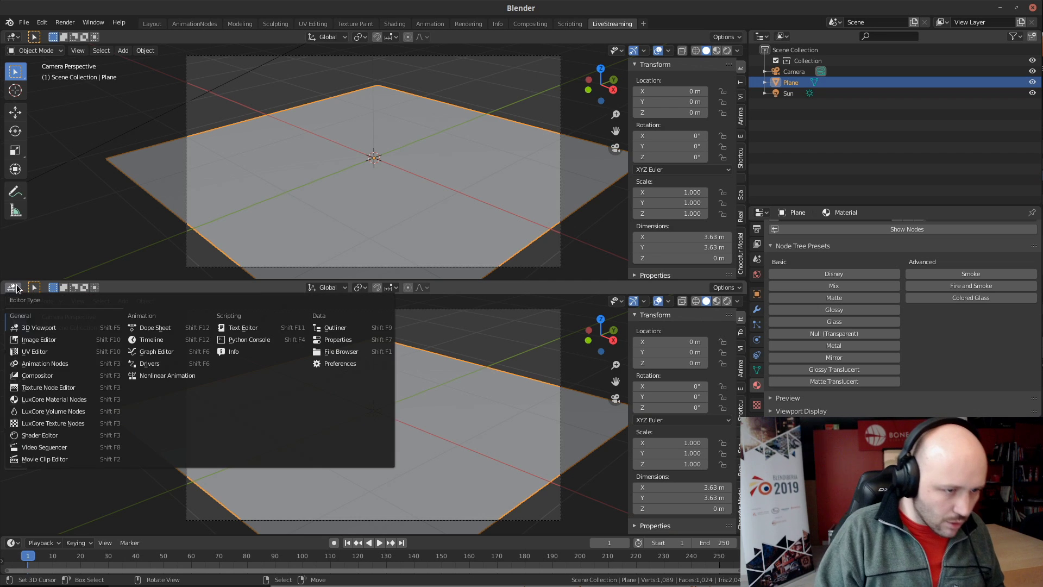
{"action": "left_click", "coordinate": [54, 399]}
{"action": "key", "text": "Home"}
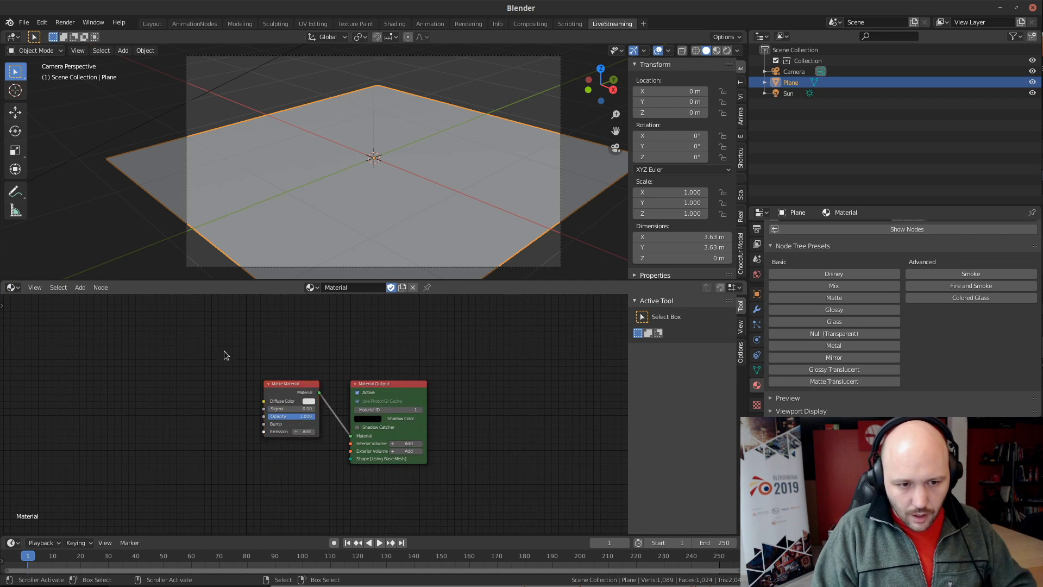
{"action": "key", "text": "a"}
{"action": "key", "text": "x"}
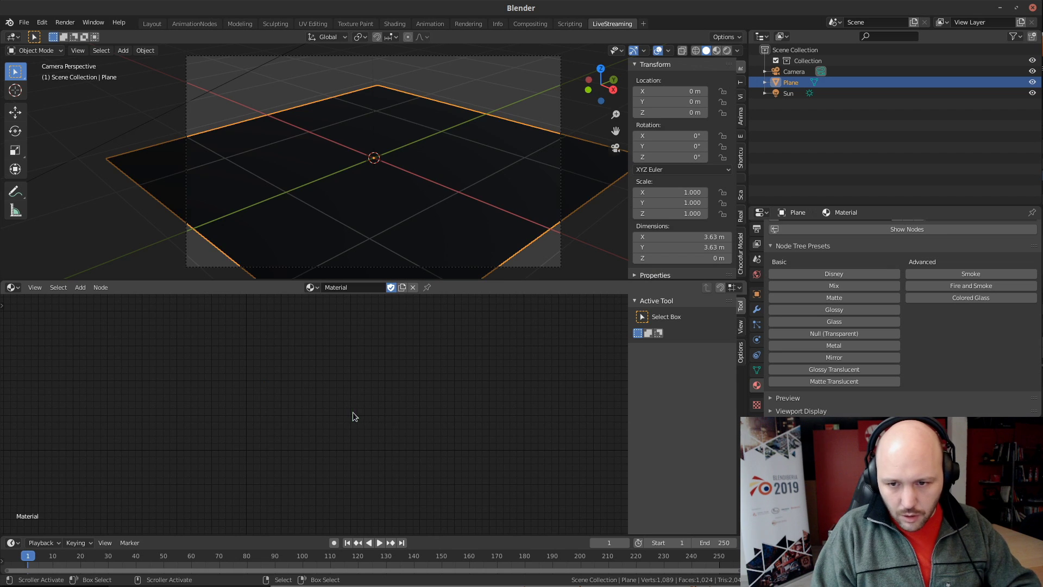
{"action": "left_click", "coordinate": [829, 345]}
{"action": "scroll", "coordinate": [260, 415], "scroll_direction": "up", "scroll_amount": 3}
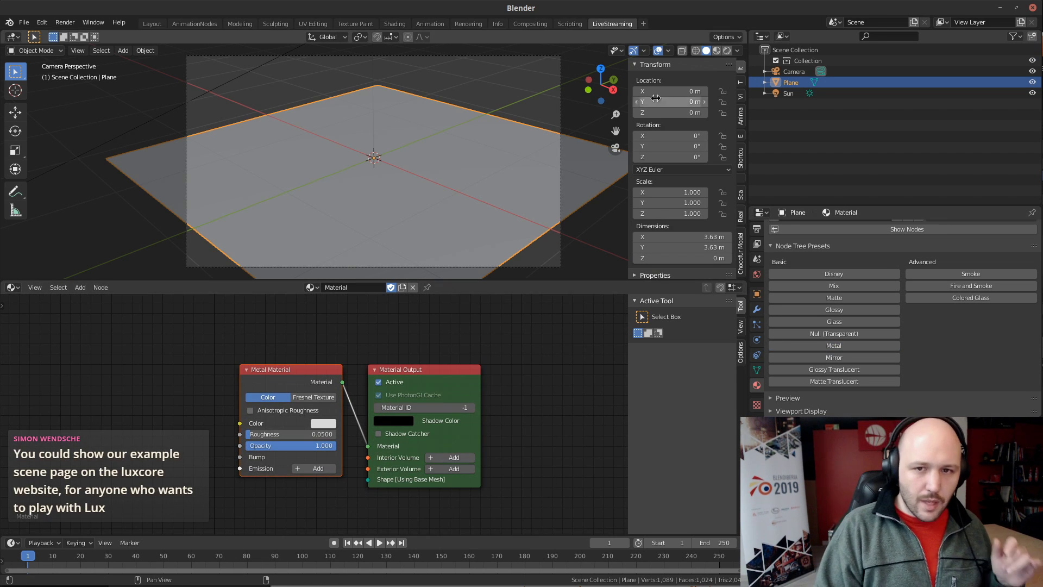
Add a Monkey mesh in the rendered viewport and assign it the plane's existing metal material
{"action": "left_click", "coordinate": [727, 50]}
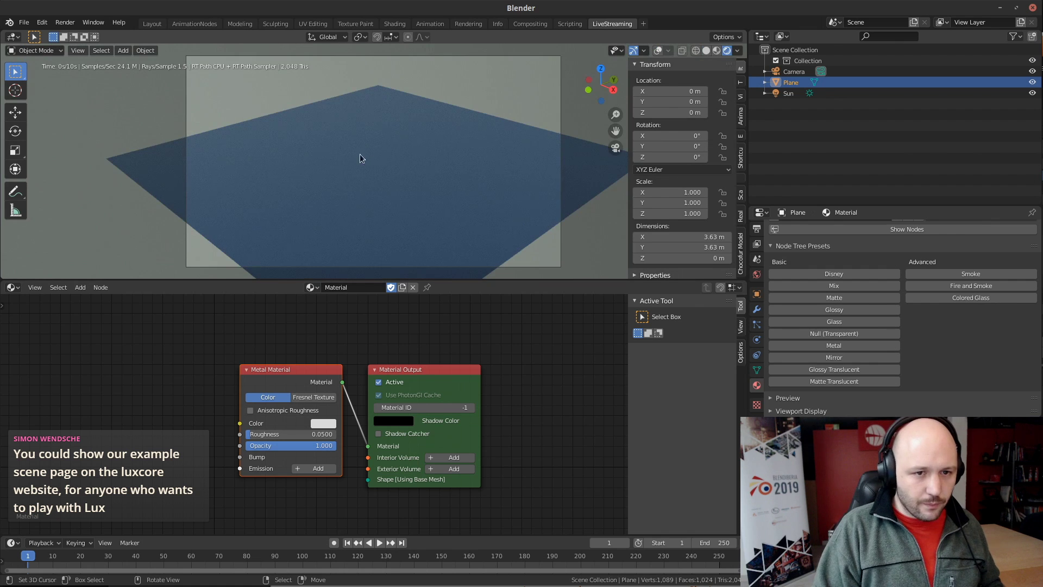
{"action": "key", "text": "shift+a"}
{"action": "mouse_move", "coordinate": [311, 44]}
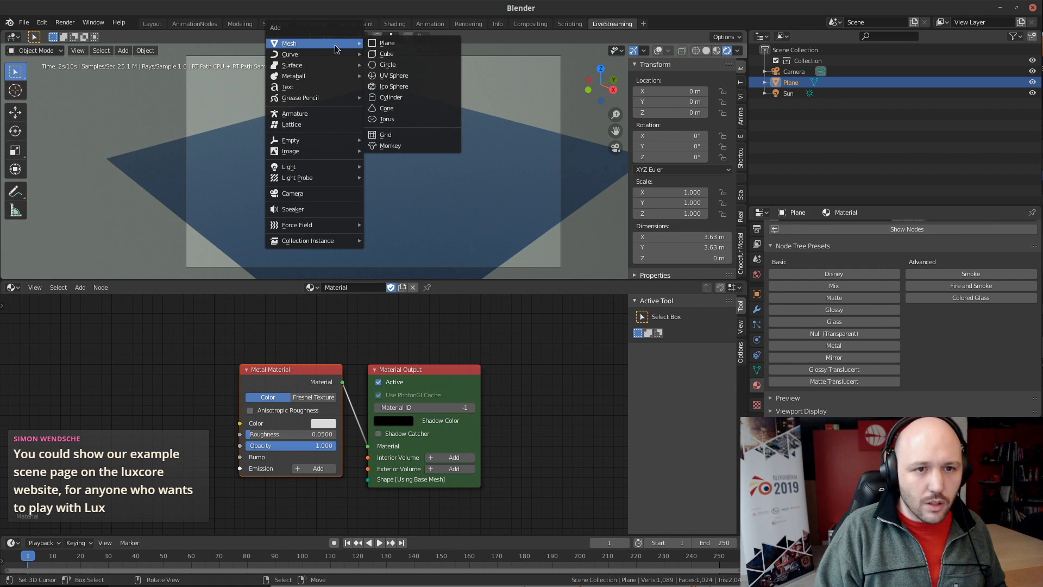
{"action": "left_click", "coordinate": [392, 145]}
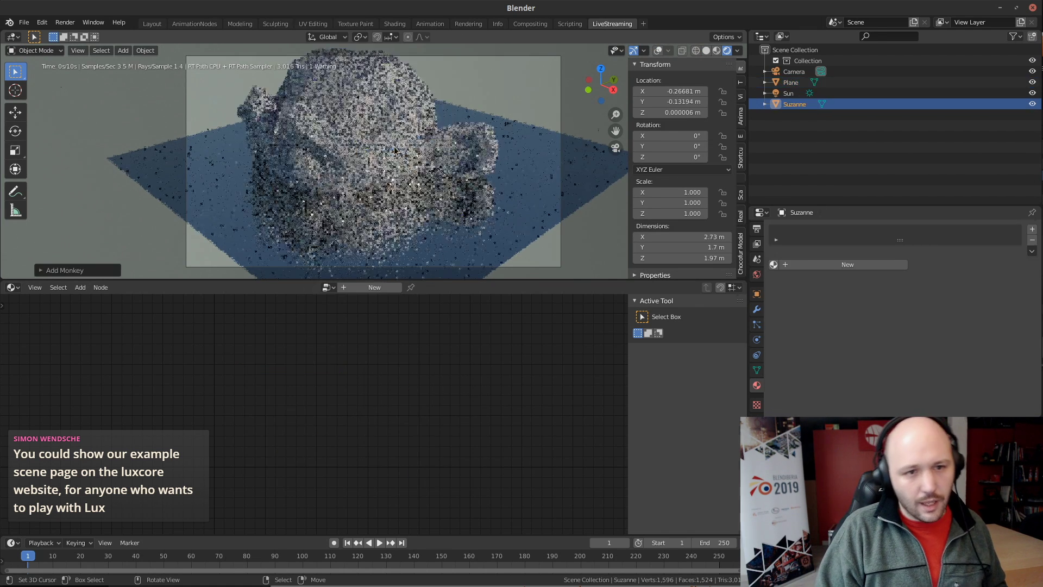
{"action": "left_click", "coordinate": [774, 264]}
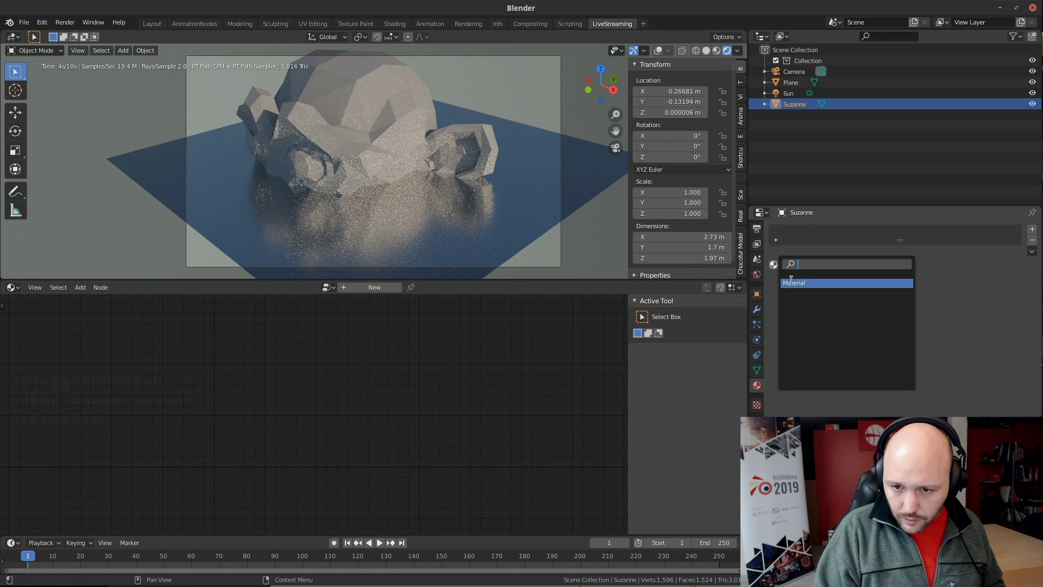
{"action": "left_click", "coordinate": [790, 279]}
Make the plane's material single-user and replace its metal nodes with the Disney preset
{"action": "left_click", "coordinate": [530, 158]}
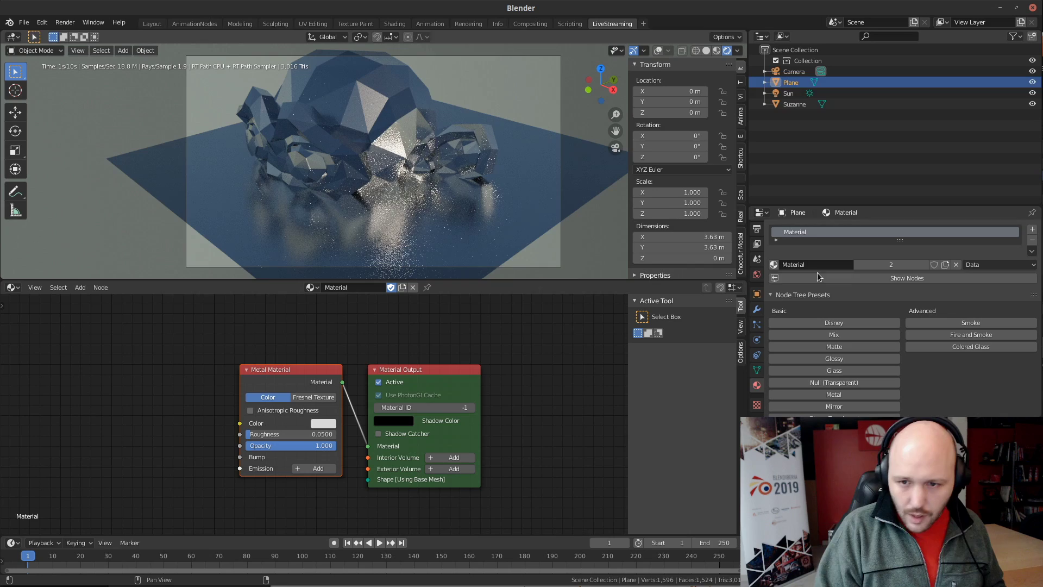
{"action": "left_click", "coordinate": [773, 264]}
{"action": "left_click", "coordinate": [778, 247]}
{"action": "left_click", "coordinate": [896, 266]}
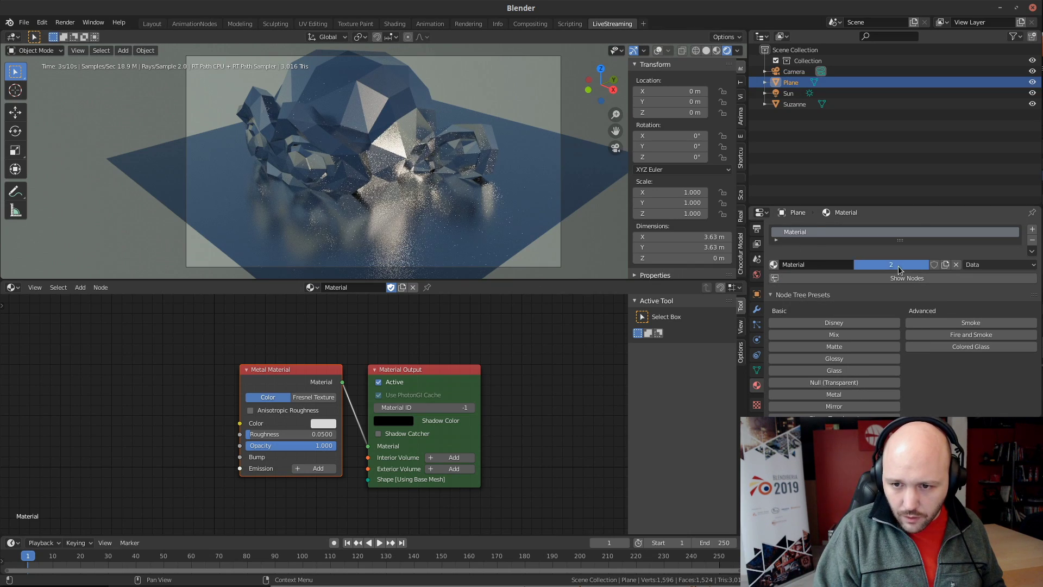
{"action": "left_click", "coordinate": [833, 324]}
{"action": "scroll", "coordinate": [451, 392], "scroll_direction": "down", "scroll_amount": 2}
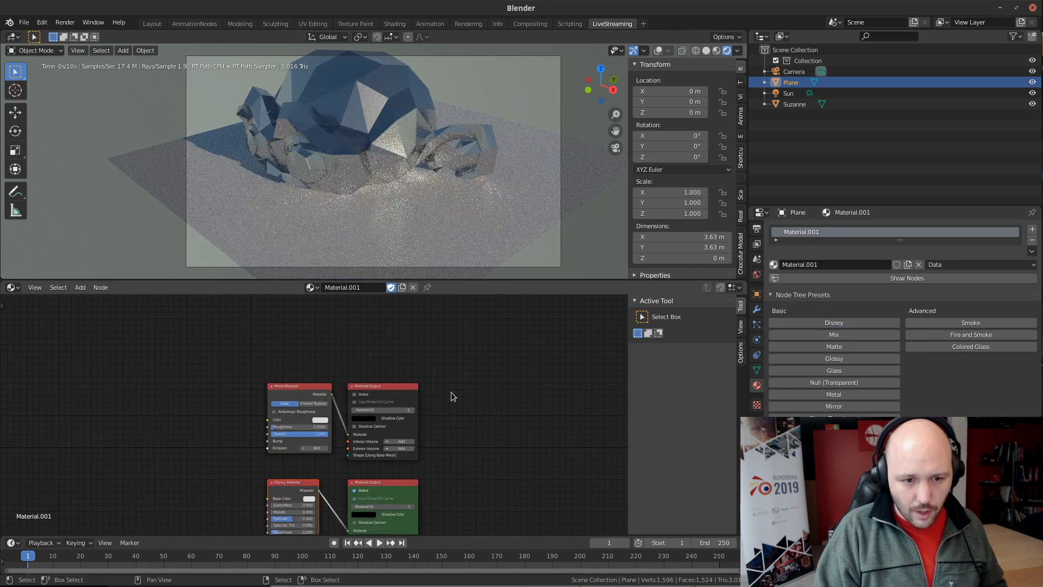
{"action": "left_click_drag", "start_coordinate": [158, 342], "coordinate": [418, 456]}
{"action": "key", "text": "Delete"}
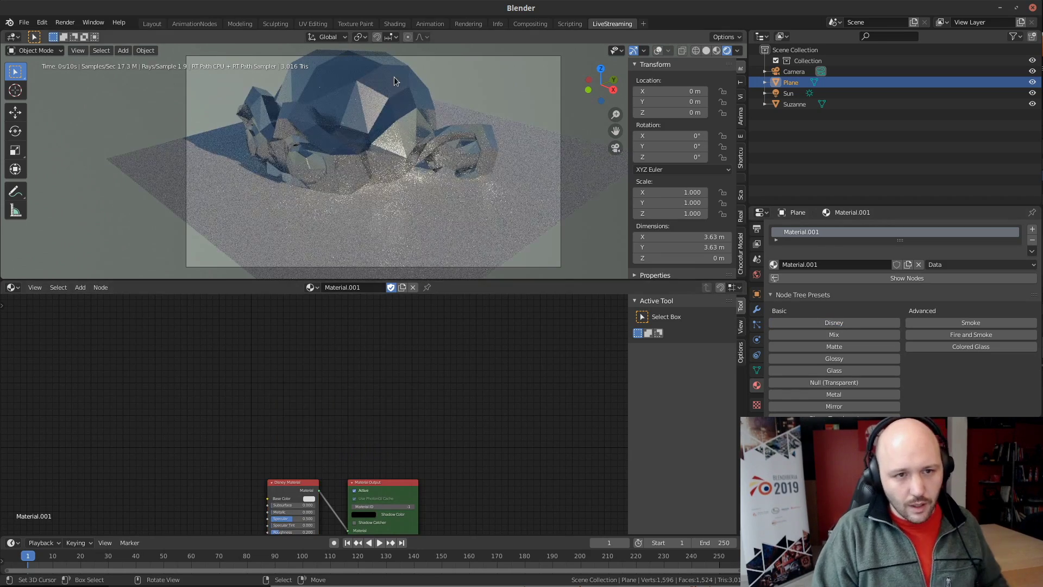
Switch the input type of Suzanne's Metal Material node to Fresnel Texture
{"action": "left_click", "coordinate": [393, 76]}
{"action": "scroll", "coordinate": [190, 388], "scroll_direction": "up", "scroll_amount": 3}
{"action": "scroll", "coordinate": [190, 392], "scroll_direction": "up", "scroll_amount": 2}
{"action": "middle_click_drag", "start_coordinate": [128, 426], "coordinate": [272, 379]}
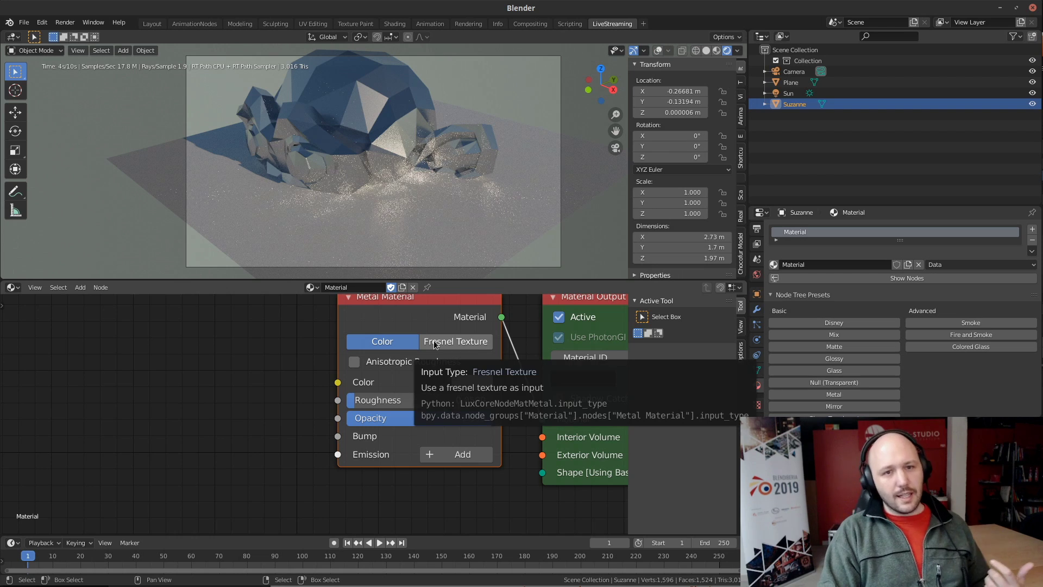
{"action": "left_click", "coordinate": [444, 341]}
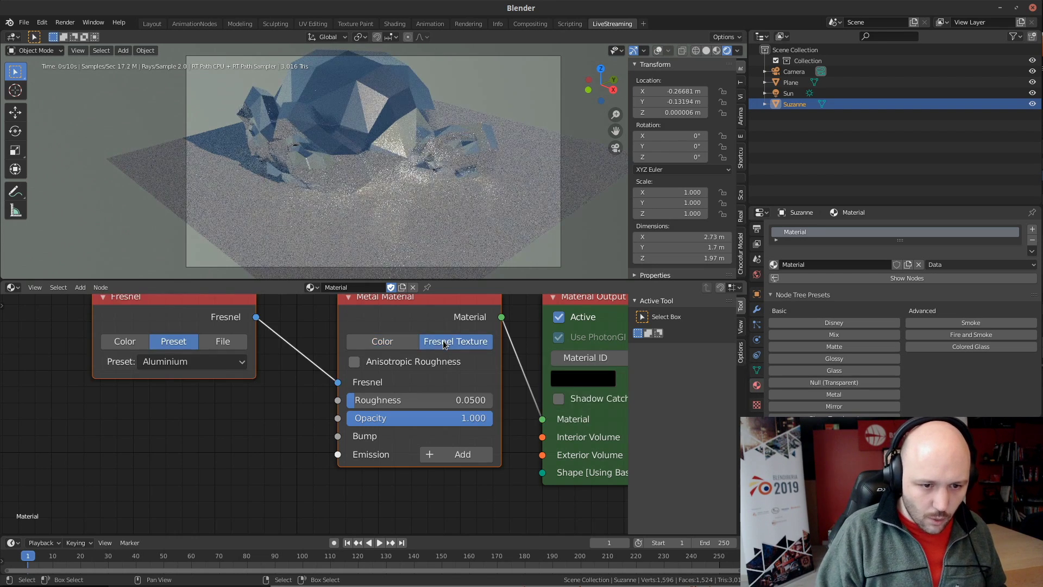
{"action": "middle_click_drag", "start_coordinate": [155, 372], "coordinate": [243, 393]}
Try the Gold, Copper and Silver presets on the Fresnel node of Suzanne's material
{"action": "left_click", "coordinate": [246, 386]}
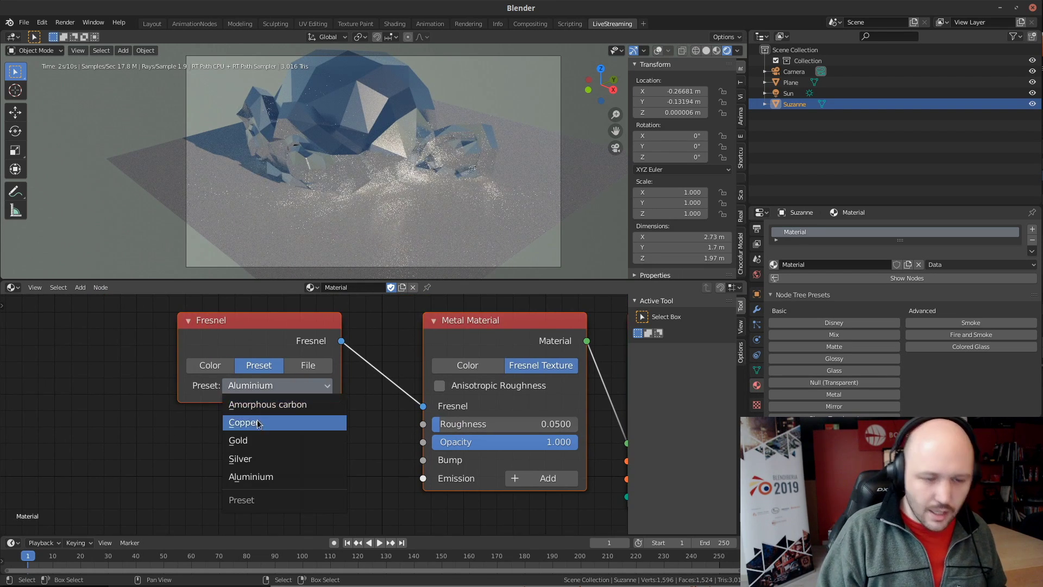
{"action": "left_click", "coordinate": [272, 441]}
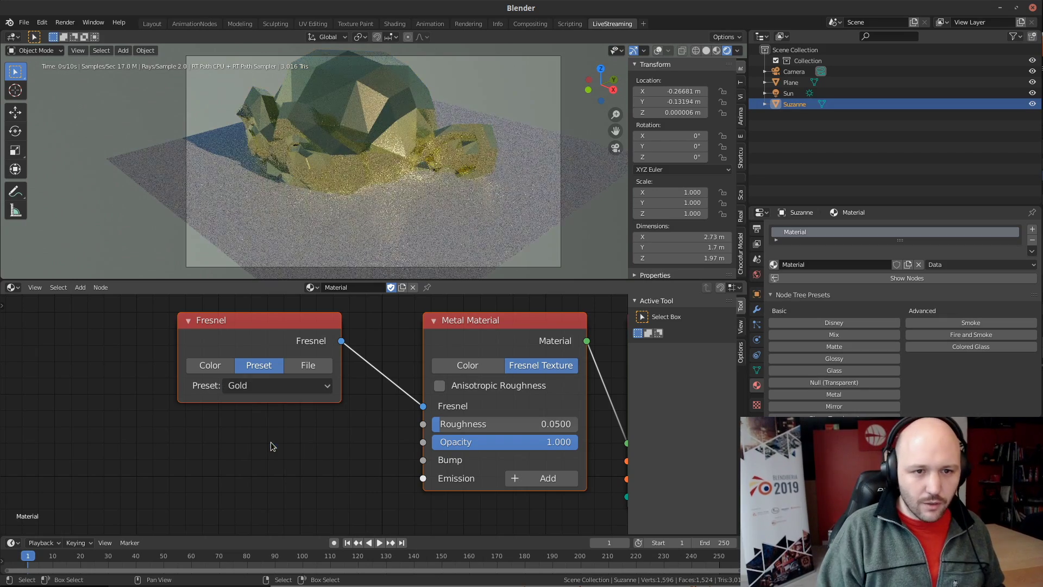
{"action": "left_click", "coordinate": [270, 386]}
{"action": "left_click", "coordinate": [257, 426]}
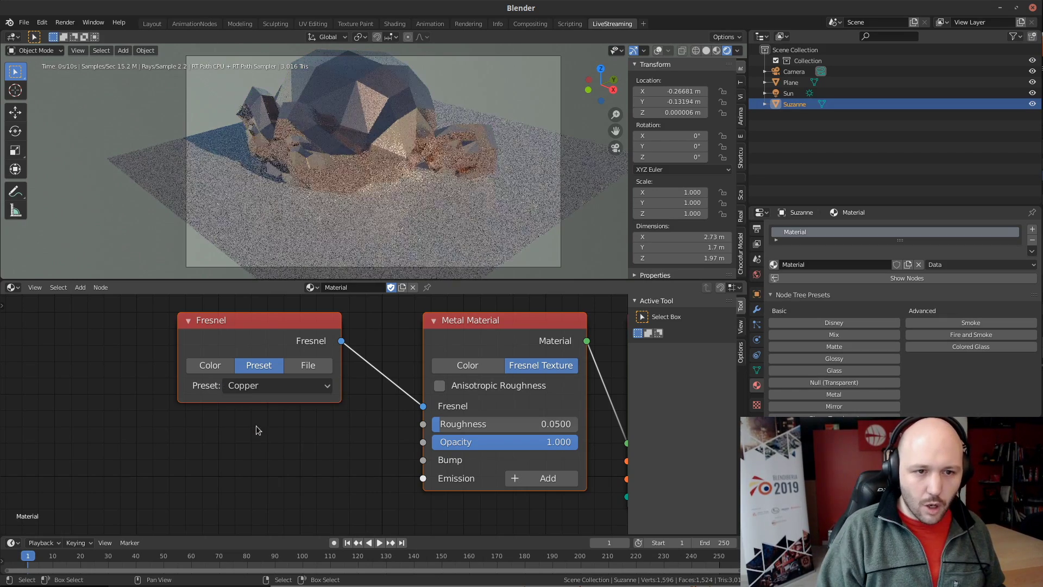
{"action": "left_click", "coordinate": [274, 385]}
{"action": "left_click", "coordinate": [243, 460]}
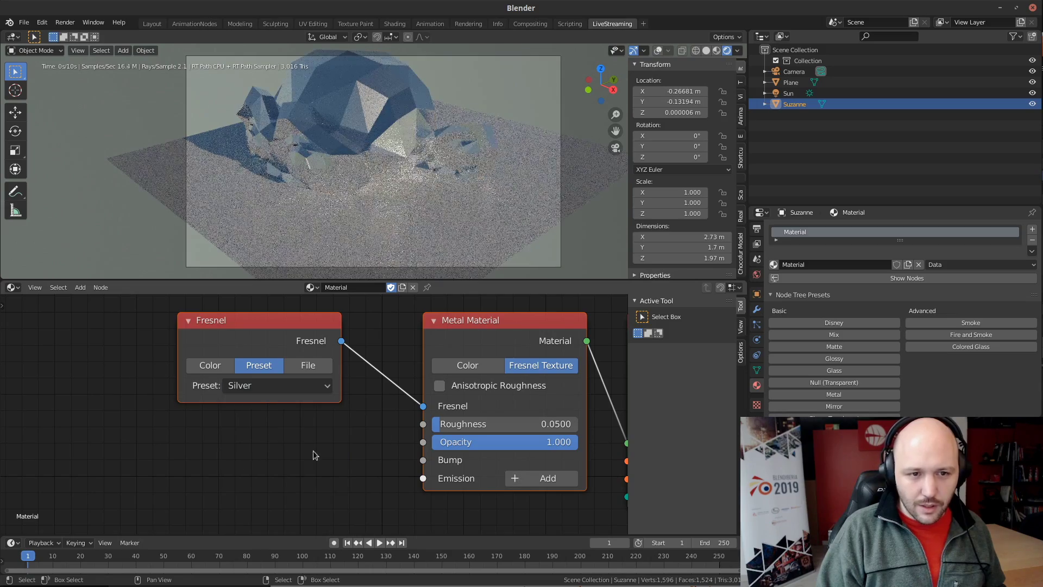
Add a level 3 subdivision surface to Suzanne and shade the mesh smooth
{"action": "key", "text": "ctrl+3"}
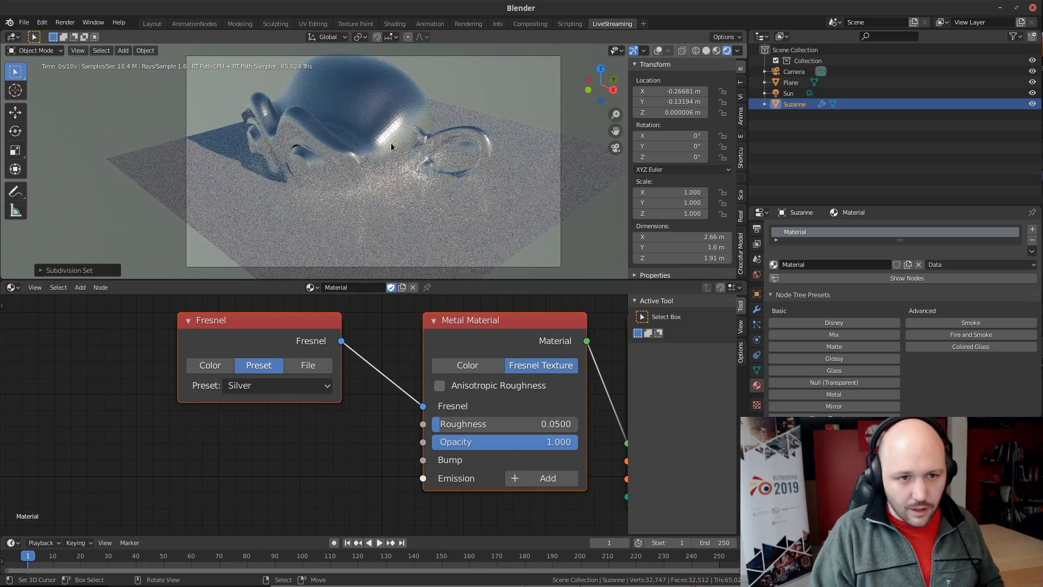
{"action": "right_click", "coordinate": [389, 131]}
{"action": "left_click", "coordinate": [389, 133]}
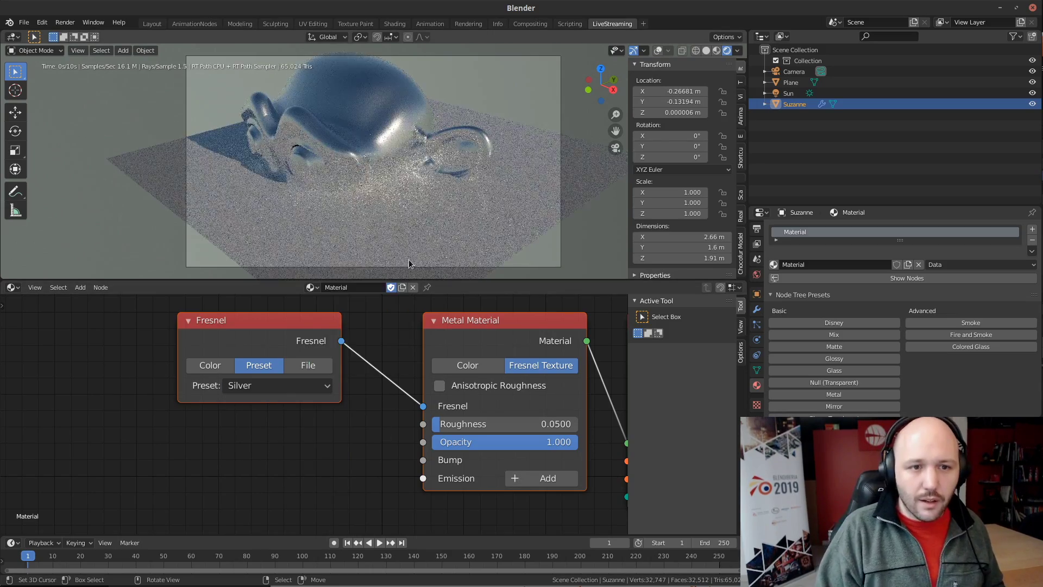
Try the Aluminium Fresnel preset on Suzanne's metal and settle on Gold
{"action": "left_click", "coordinate": [292, 387]}
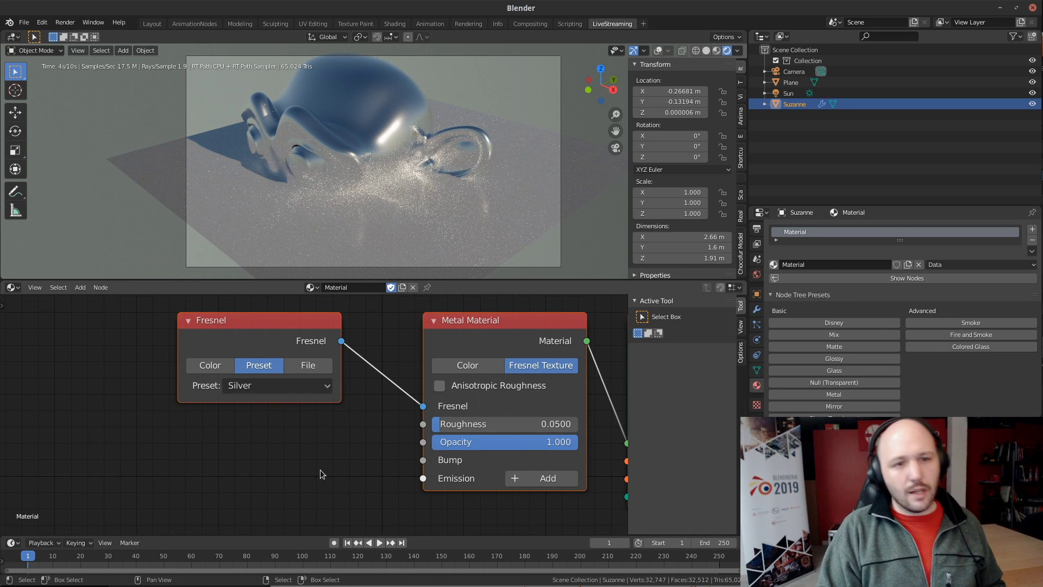
{"action": "left_click", "coordinate": [287, 387]}
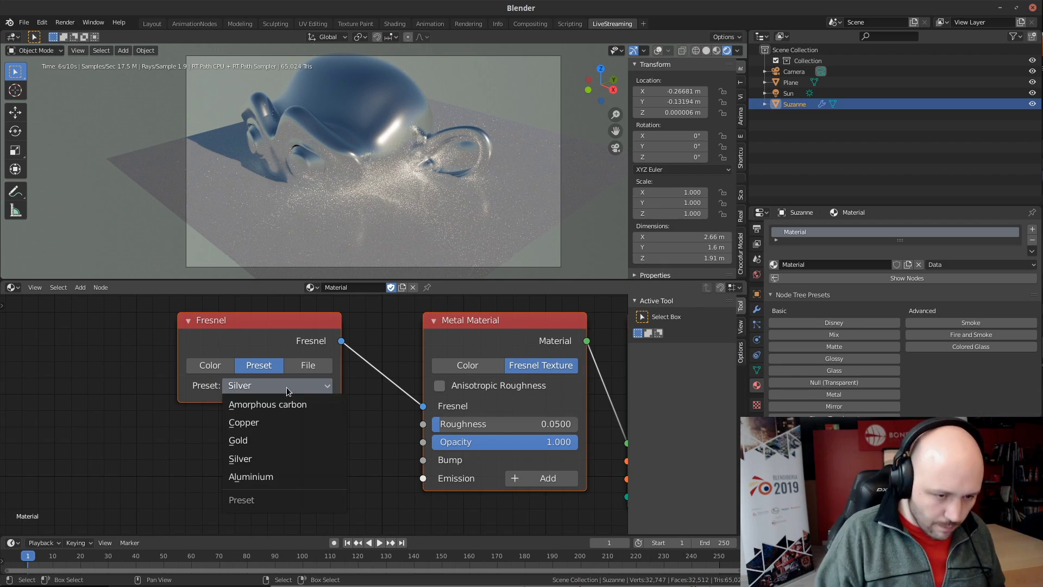
{"action": "left_click", "coordinate": [269, 476]}
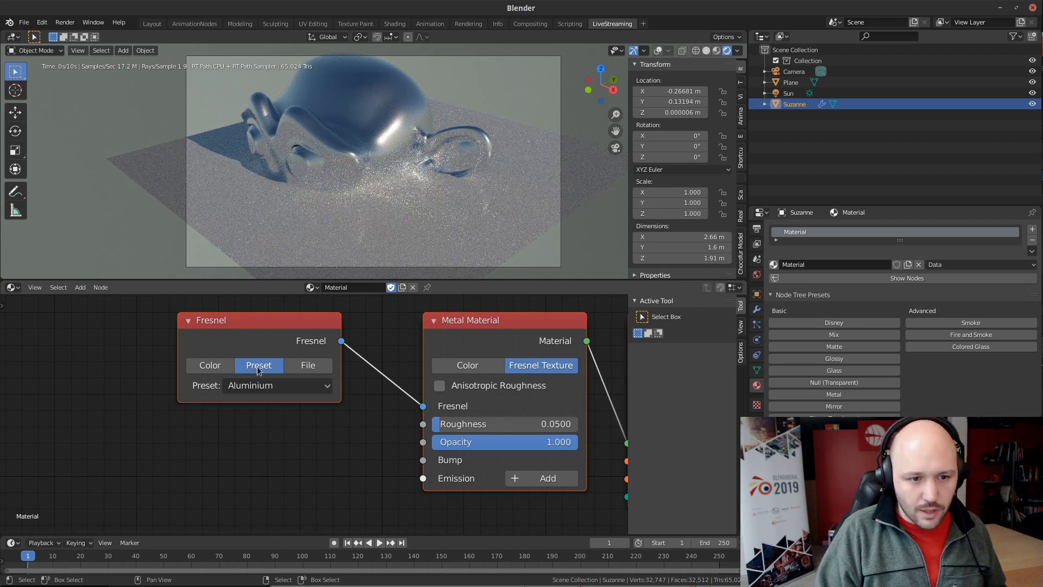
{"action": "left_click", "coordinate": [262, 384]}
{"action": "left_click", "coordinate": [246, 438]}
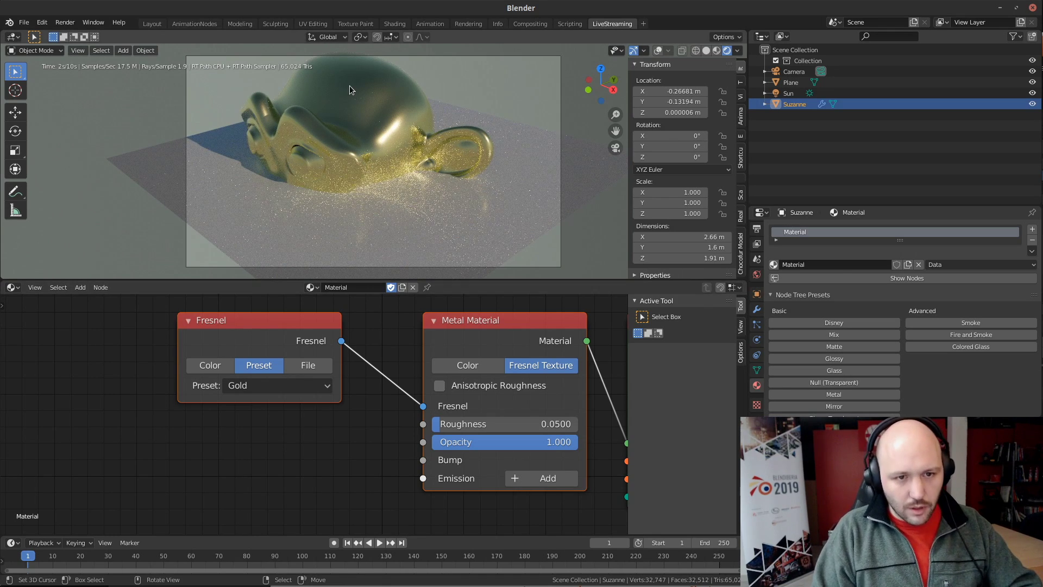
Delete the gold Suzanne and add a fresh monkey mesh in its place
{"action": "key", "text": "Delete"}
{"action": "left_click", "coordinate": [373, 152]}
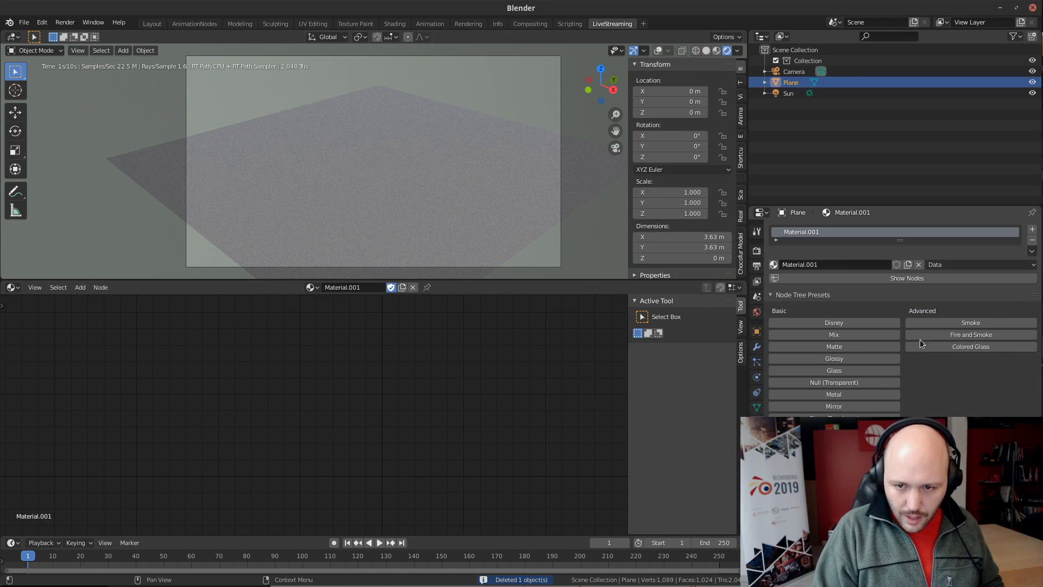
{"action": "key", "text": "shift+a"}
{"action": "mouse_move", "coordinate": [373, 152]}
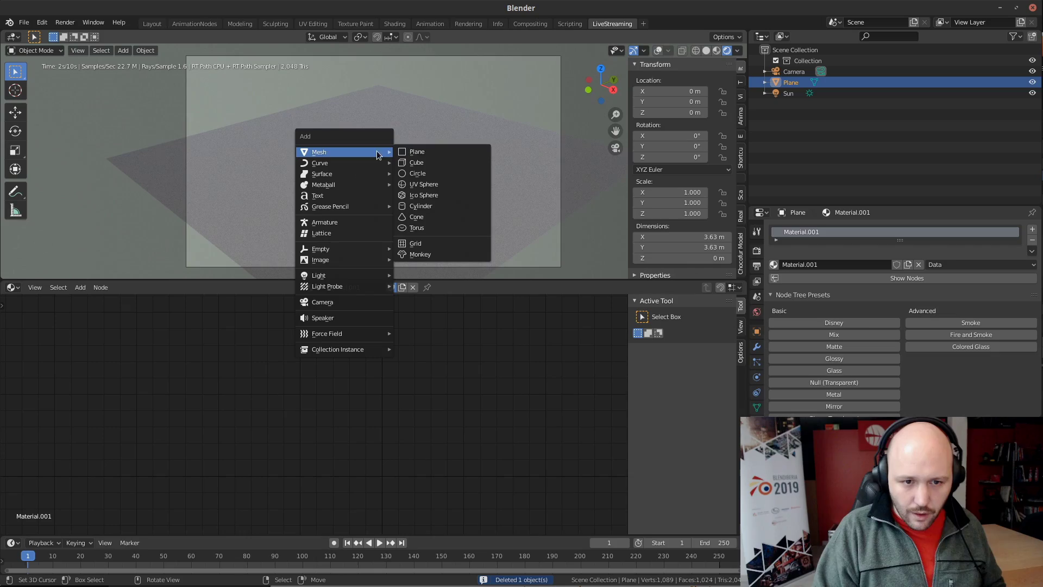
{"action": "left_click", "coordinate": [438, 254]}
Give the new Suzanne a level 3 subdivision surface and shade it smooth
{"action": "key", "text": "ctrl+3"}
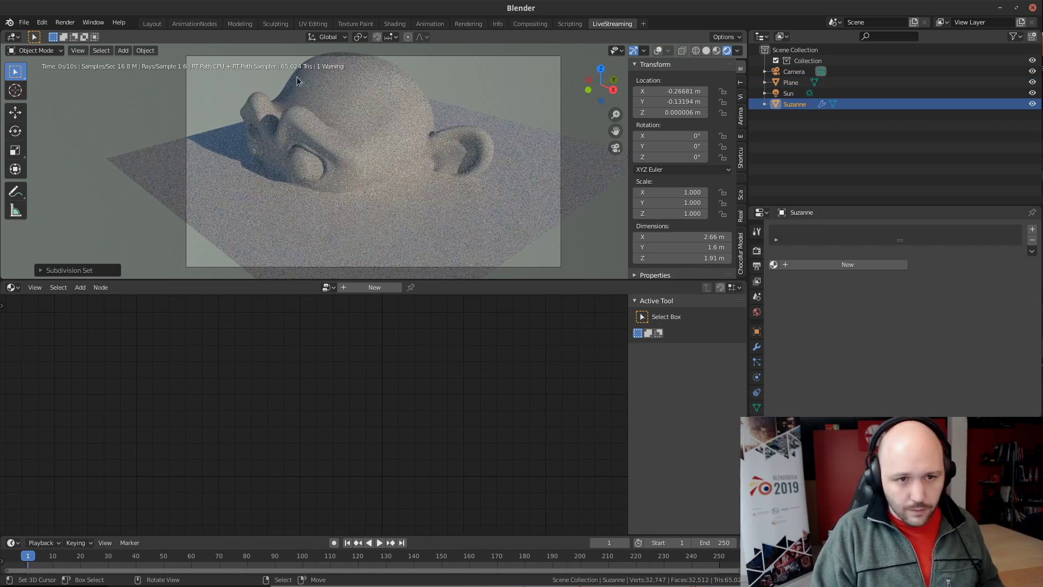
{"action": "right_click", "coordinate": [385, 110]}
{"action": "left_click", "coordinate": [370, 119]}
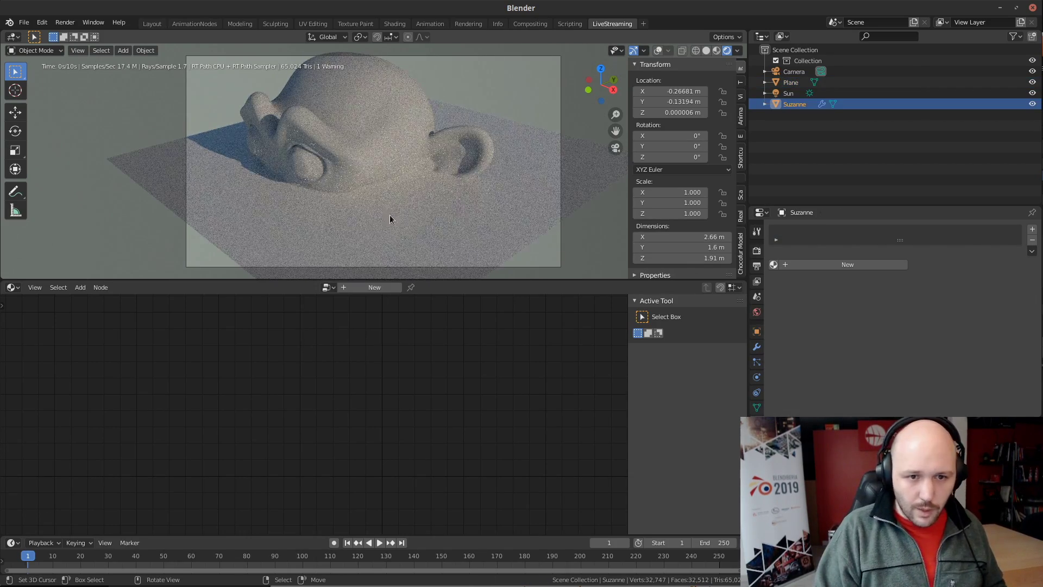
Apply the Disney node tree preset to the plane's material and frame its nodes in the node editor
{"action": "left_click", "coordinate": [611, 188]}
{"action": "left_click", "coordinate": [834, 322]}
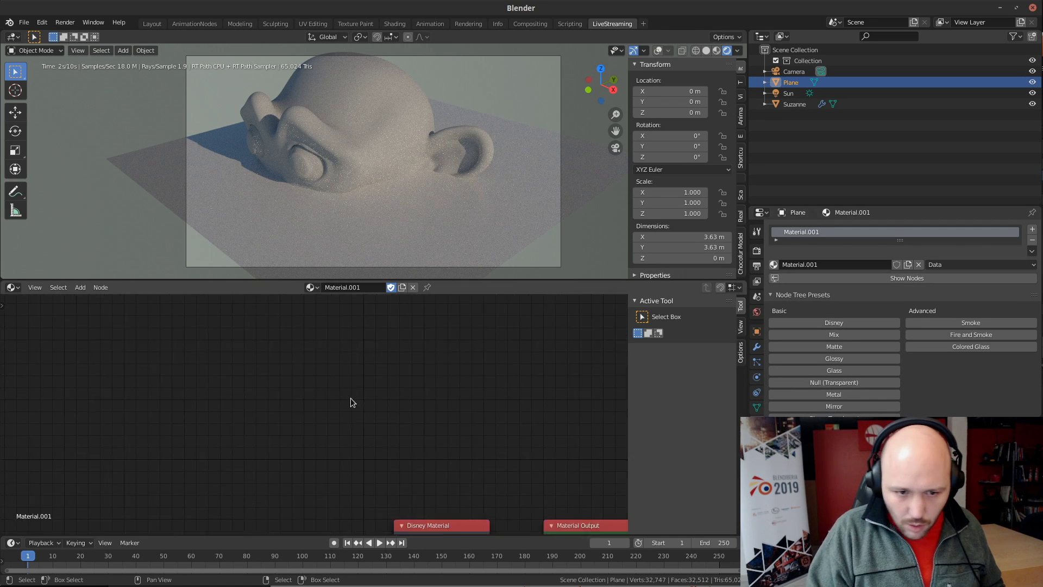
{"action": "scroll", "coordinate": [350, 397], "scroll_direction": "down", "scroll_amount": 3}
{"action": "key", "text": "Home"}
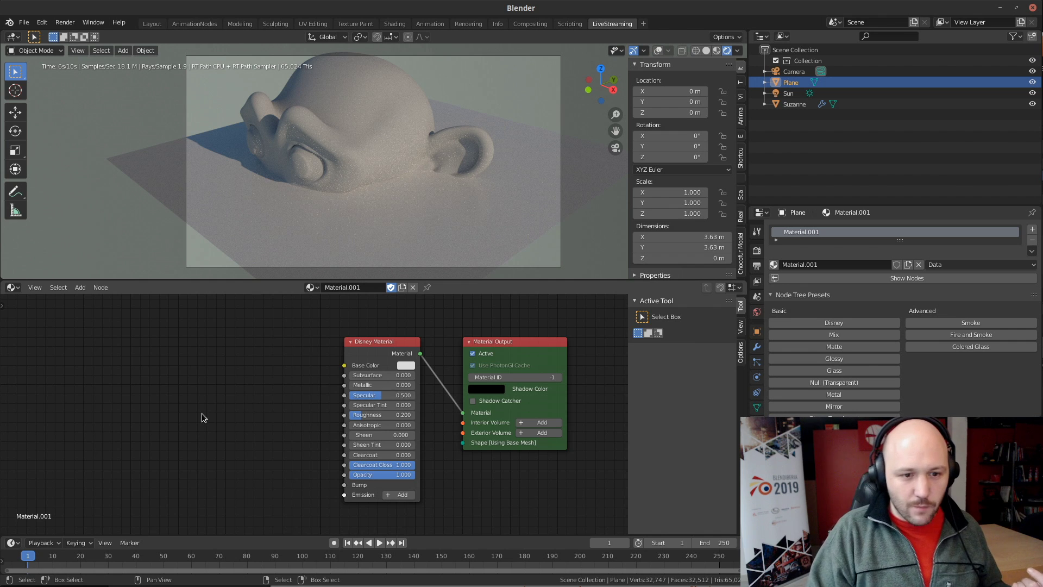
Add a 3D Checkerboard texture node and connect its Color output to the Disney Material's Base Color
{"action": "middle_click_drag", "start_coordinate": [203, 418], "coordinate": [249, 404]}
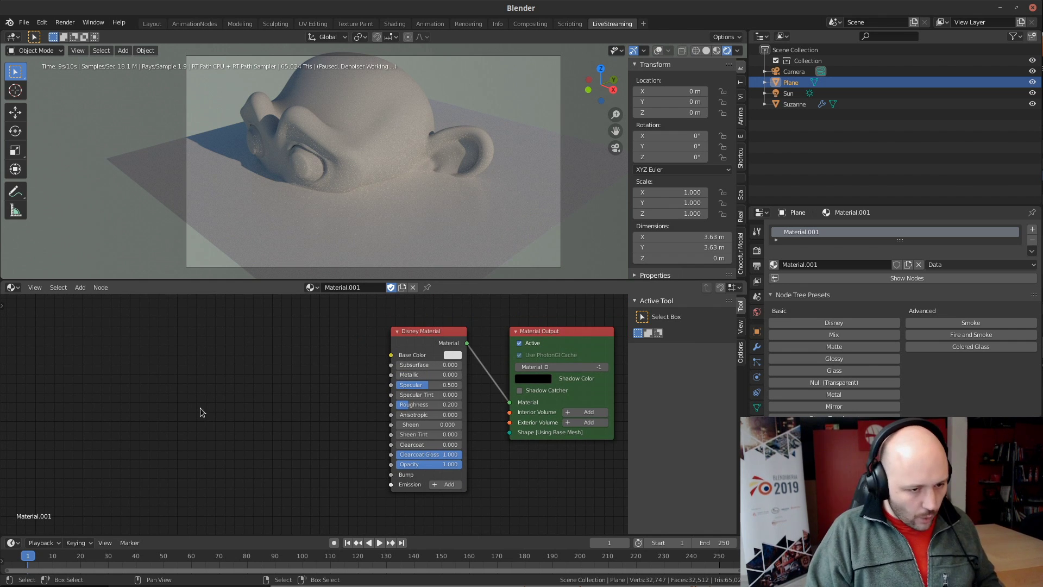
{"action": "key", "text": "shift+a"}
{"action": "type", "text": "che"}
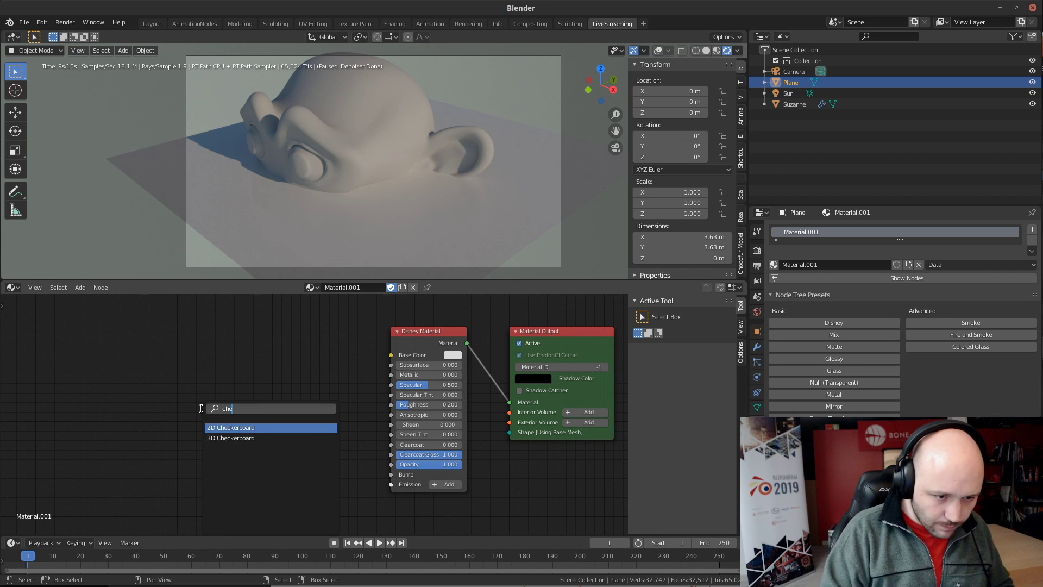
{"action": "key", "text": "Down"}
{"action": "key", "text": "Return"}
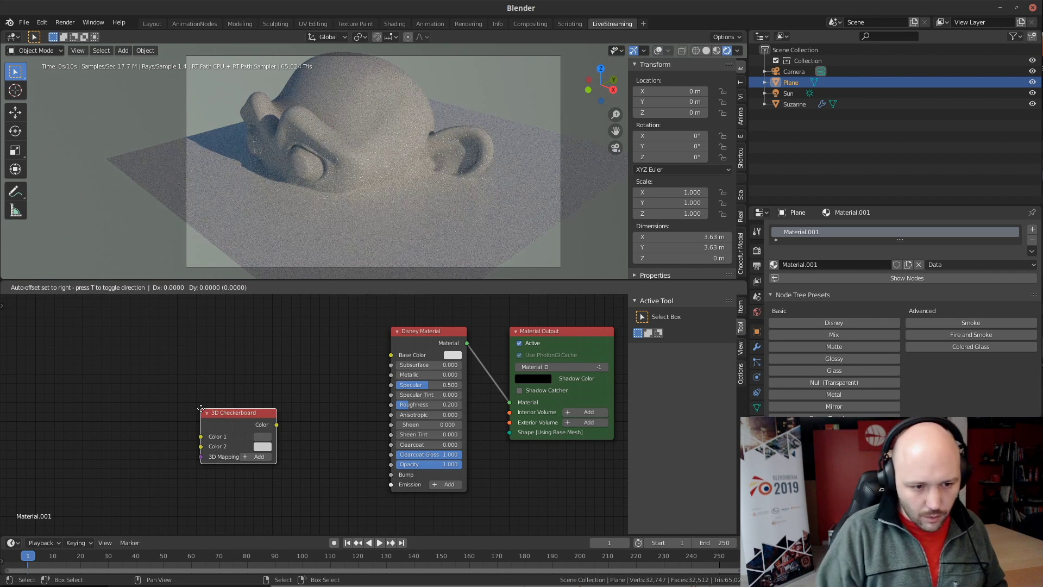
{"action": "left_click", "coordinate": [201, 408]}
{"action": "left_click_drag", "start_coordinate": [241, 428], "coordinate": [390, 354]}
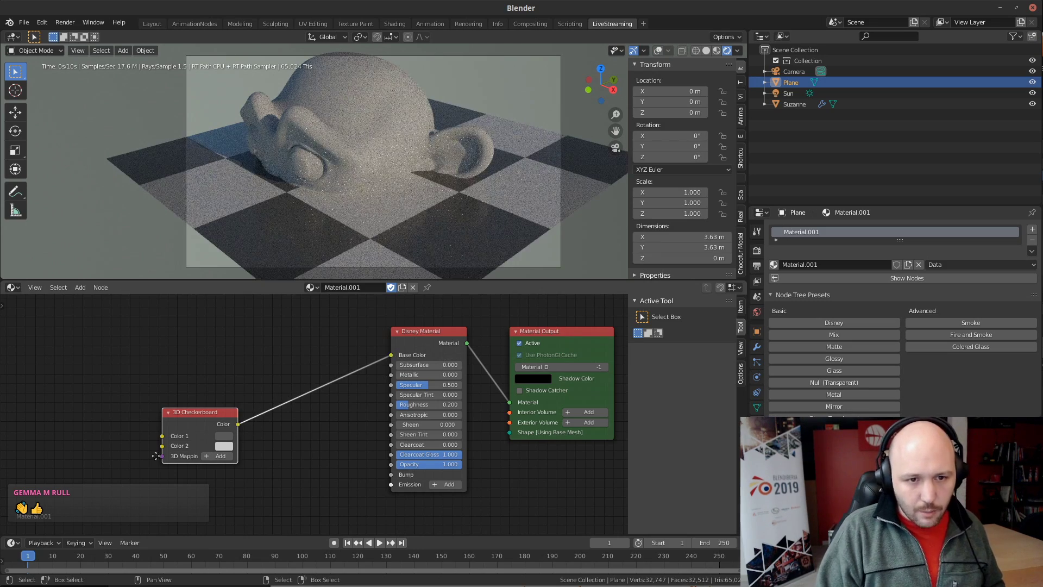
Add a 3D Mapping node to the 3D Checkerboard and set its X, Y and Z scale to 2
{"action": "middle_click_drag", "start_coordinate": [194, 483], "coordinate": [316, 423]}
{"action": "left_click", "coordinate": [314, 422]}
{"action": "scroll", "coordinate": [288, 470], "scroll_direction": "up", "scroll_amount": 2}
{"action": "left_click_drag", "start_coordinate": [231, 416], "coordinate": [230, 439]}
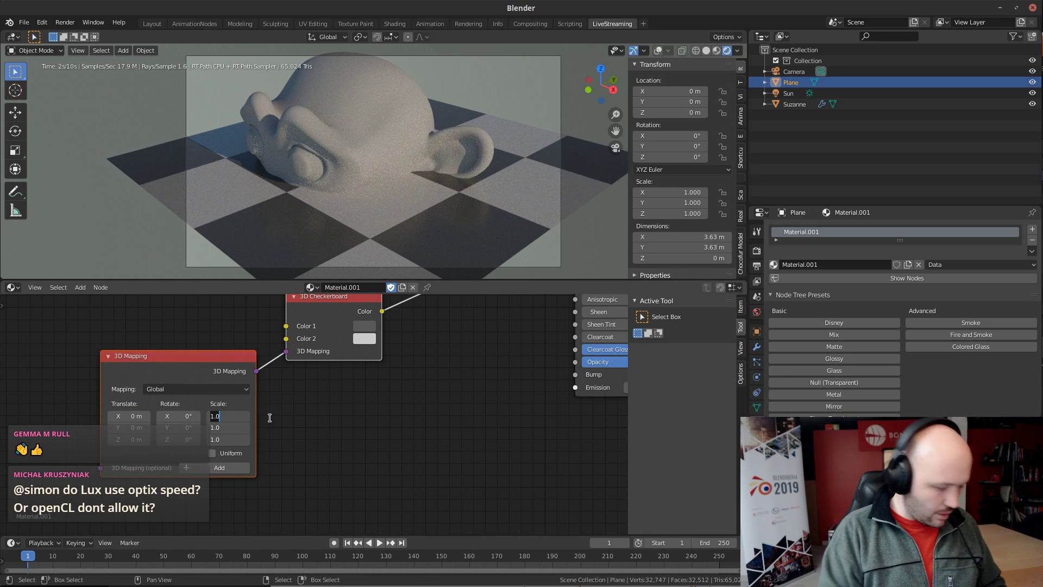
{"action": "type", "text": "2"}
{"action": "key", "text": "Return"}
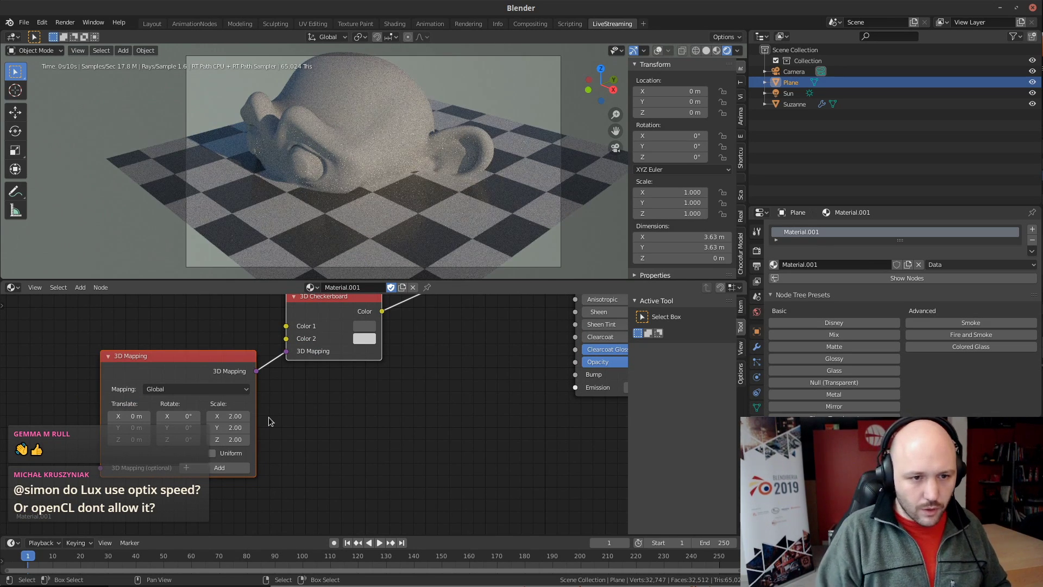
Move the 3D Mapping and 3D Checkerboard nodes farther from the Disney Material to make room between them
{"action": "left_click_drag", "start_coordinate": [182, 356], "coordinate": [34, 365]}
{"action": "scroll", "coordinate": [380, 431], "scroll_direction": "down", "scroll_amount": 2}
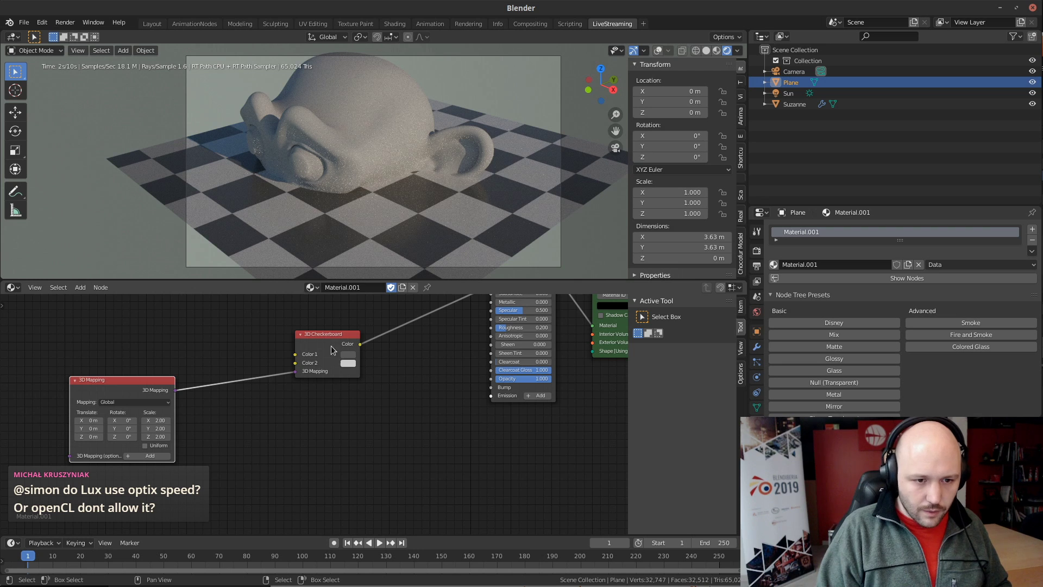
{"action": "left_click_drag", "start_coordinate": [329, 338], "coordinate": [254, 356]}
{"action": "left_click_drag", "start_coordinate": [135, 376], "coordinate": [7, 374]}
{"action": "left_click_drag", "start_coordinate": [233, 358], "coordinate": [129, 365]}
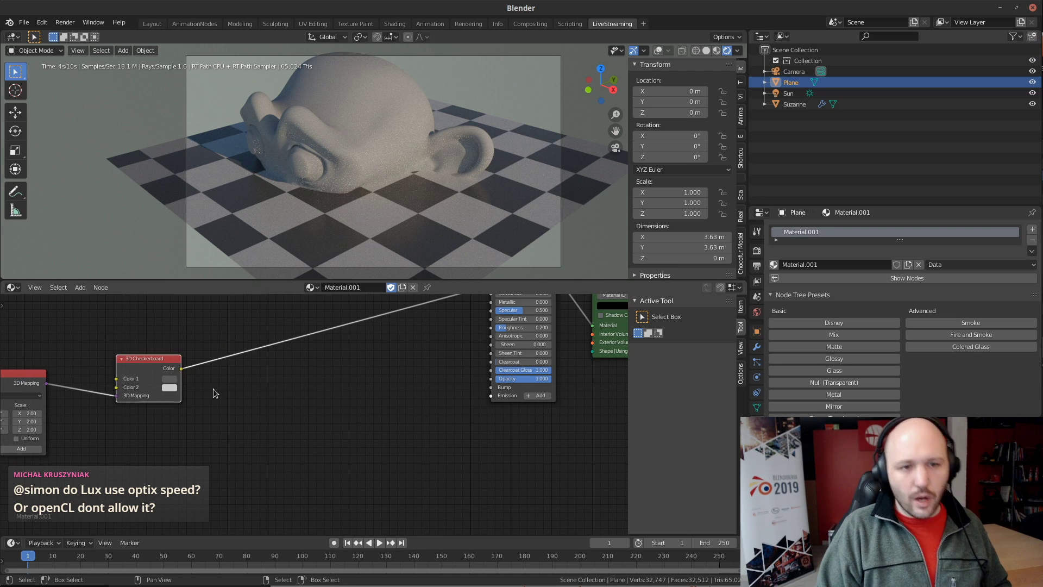
Add a Height Displacement node and connect the 3D Checkerboard's Color output to its Height input
{"action": "key", "text": "shift+a"}
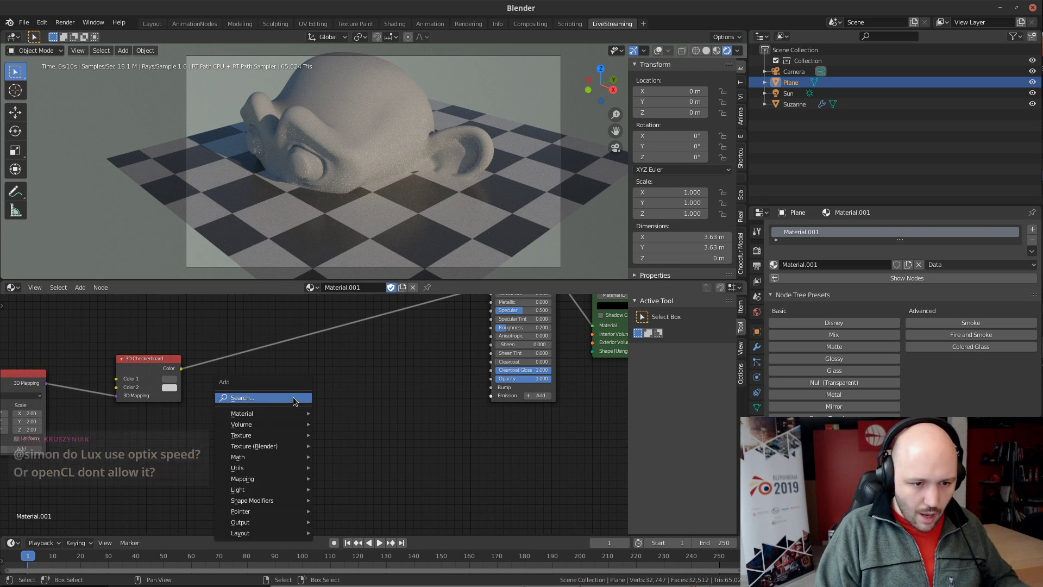
{"action": "left_click", "coordinate": [293, 396]}
{"action": "type", "text": "dis"}
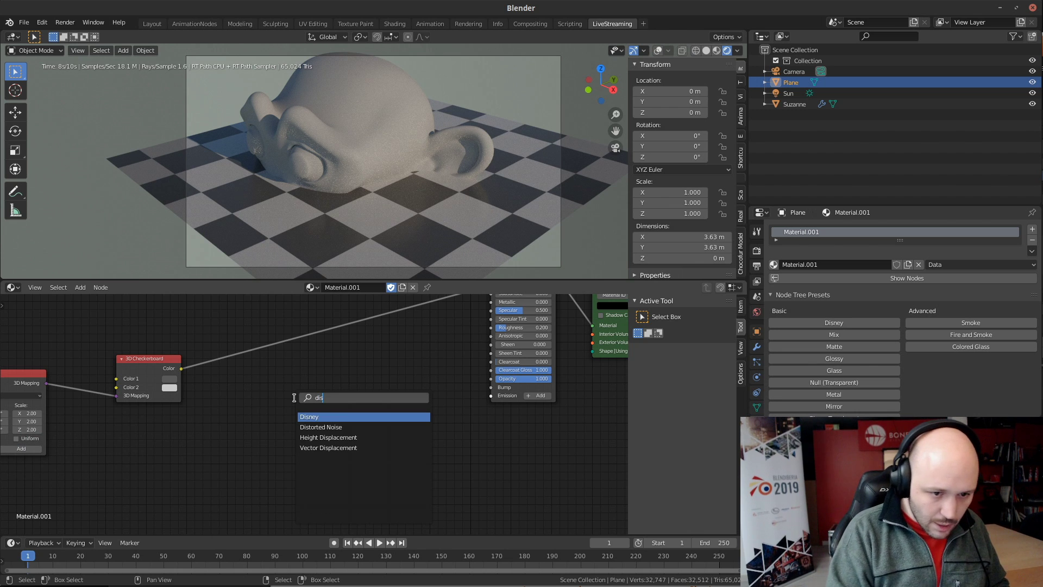
{"action": "key", "text": "Down"}
{"action": "key", "text": "Down"}
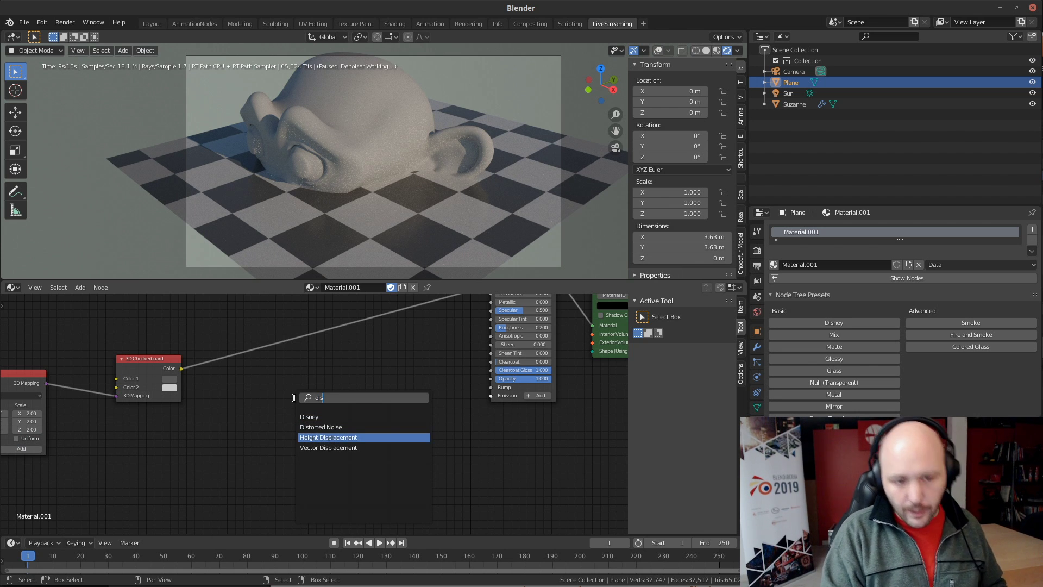
{"action": "key", "text": "Down"}
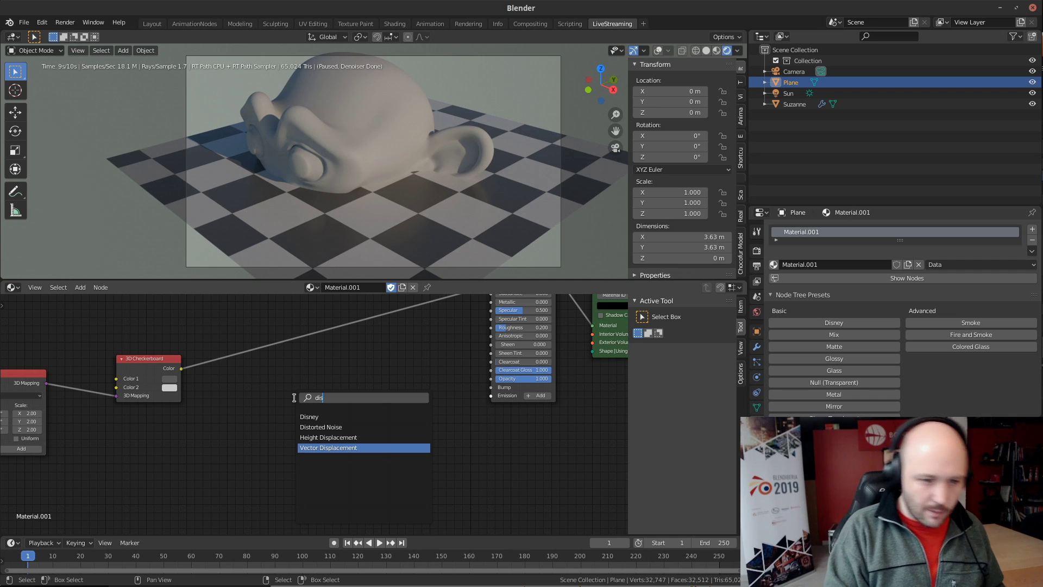
{"action": "key", "text": "Up"}
{"action": "key", "text": "Return"}
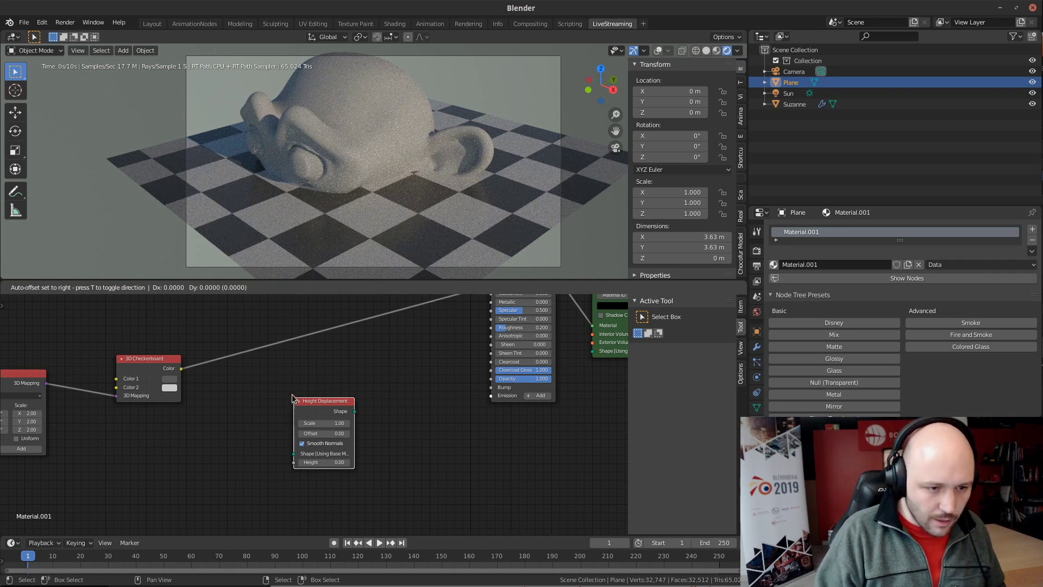
{"action": "left_click", "coordinate": [293, 398]}
{"action": "scroll", "coordinate": [292, 398], "scroll_direction": "up", "scroll_amount": 3}
{"action": "left_click_drag", "start_coordinate": [133, 354], "coordinate": [289, 483]}
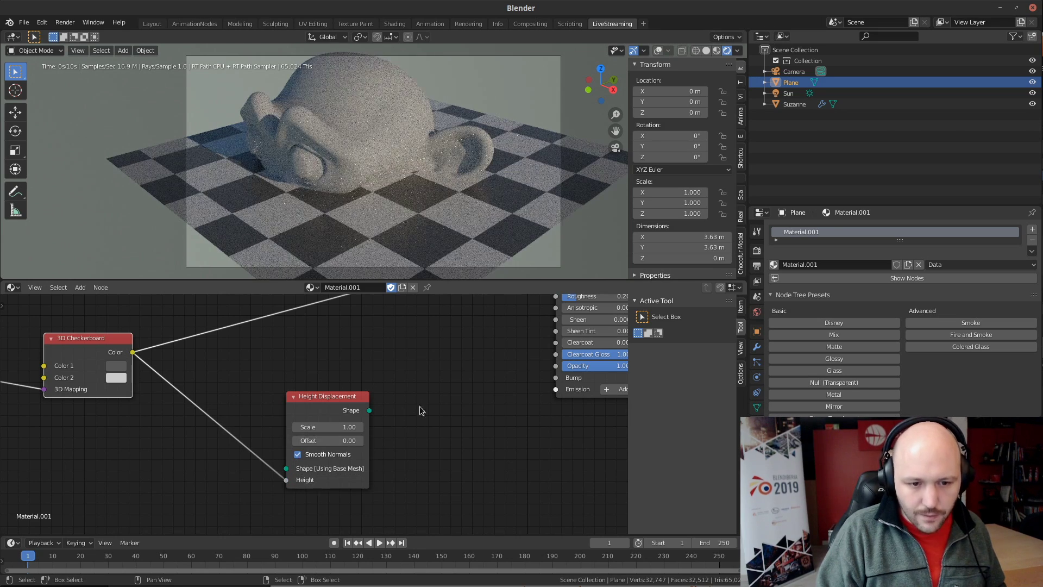
Switch the viewport to solid shading and reposition the Height Displacement and Disney Material nodes to clear space before the Material Output
{"action": "scroll", "coordinate": [419, 406], "scroll_direction": "down", "scroll_amount": 3}
{"action": "middle_click_drag", "start_coordinate": [474, 387], "coordinate": [272, 402]}
{"action": "scroll", "coordinate": [272, 402], "scroll_direction": "down", "scroll_amount": 2}
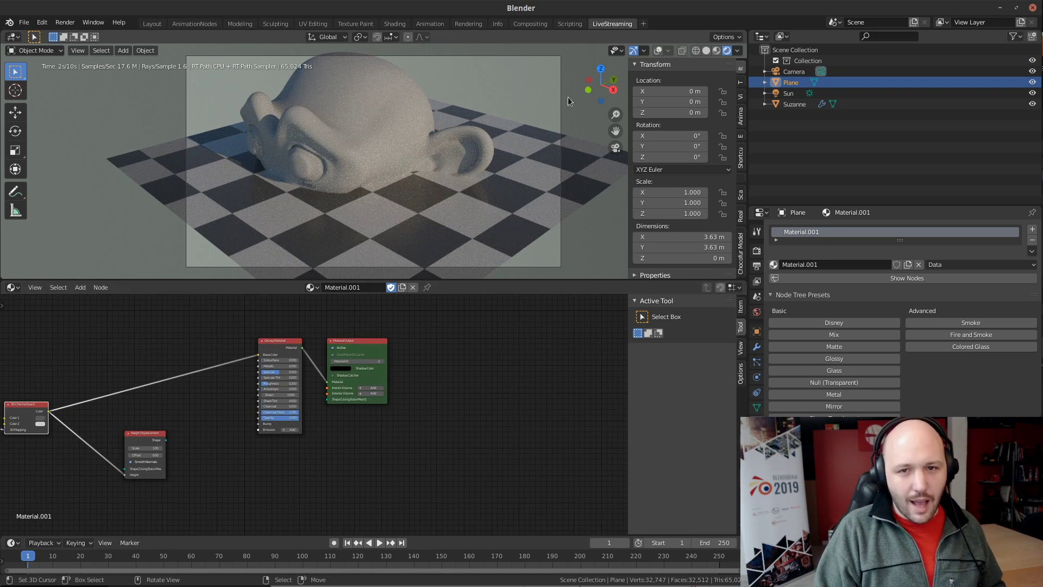
{"action": "left_click", "coordinate": [705, 50]}
{"action": "scroll", "coordinate": [276, 339], "scroll_direction": "up", "scroll_amount": 1}
{"action": "scroll", "coordinate": [317, 421], "scroll_direction": "up", "scroll_amount": 5}
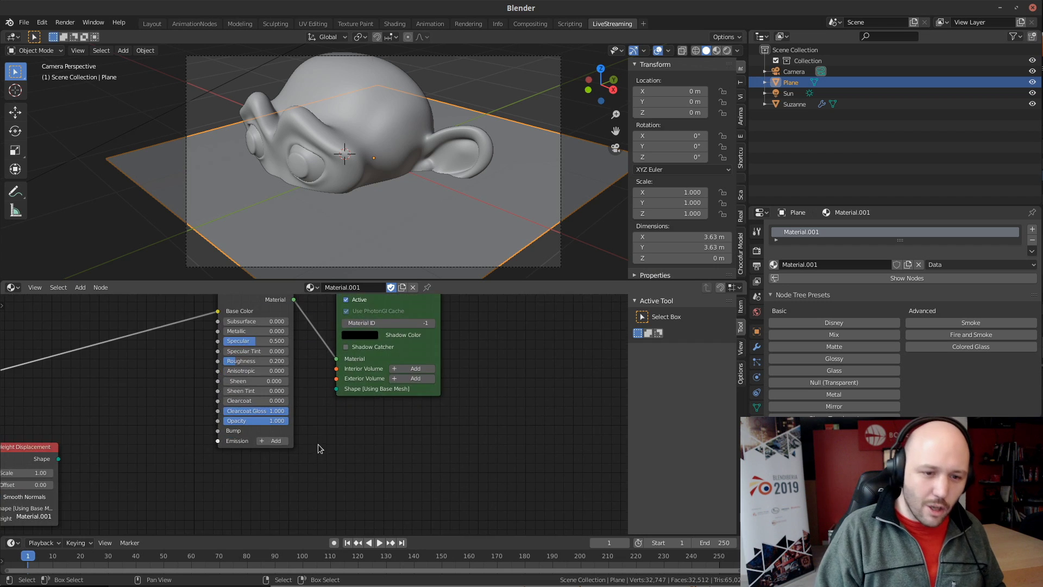
{"action": "middle_click_drag", "start_coordinate": [223, 481], "coordinate": [305, 447]}
{"action": "left_click_drag", "start_coordinate": [116, 425], "coordinate": [222, 433]}
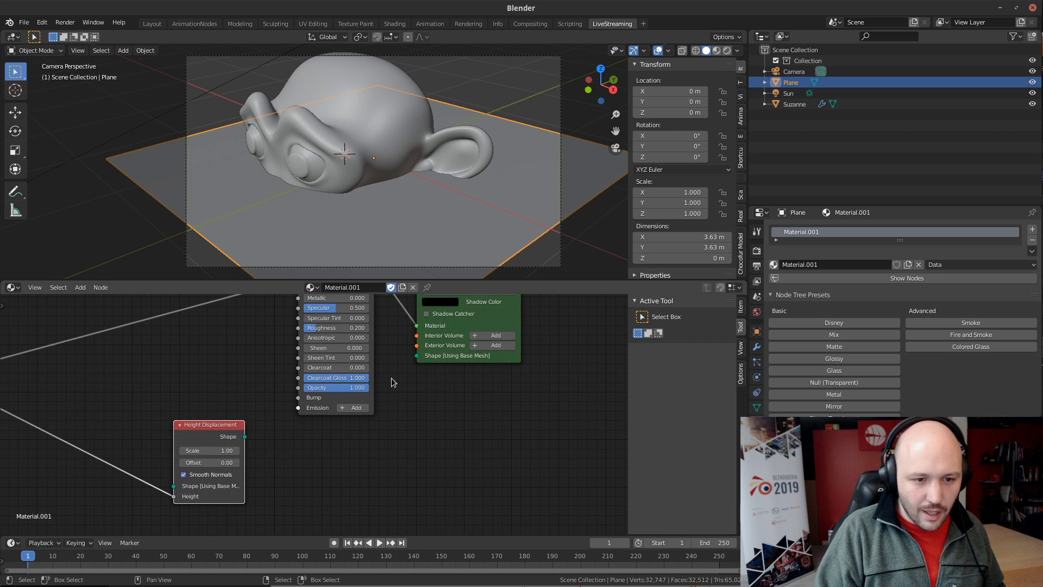
{"action": "middle_click_drag", "start_coordinate": [391, 377], "coordinate": [430, 478]}
{"action": "left_click_drag", "start_coordinate": [364, 365], "coordinate": [257, 318]}
{"action": "middle_click_drag", "start_coordinate": [324, 430], "coordinate": [246, 351]}
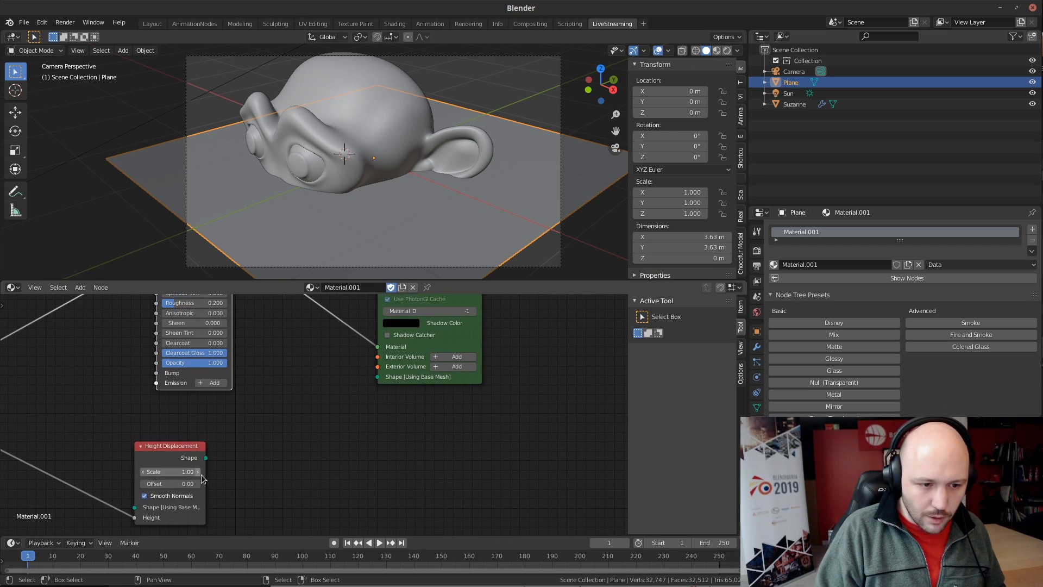
Connect the Height Displacement's Shape output to the Material Output's Shape input and render the viewport again
{"action": "left_click_drag", "start_coordinate": [206, 458], "coordinate": [379, 377]}
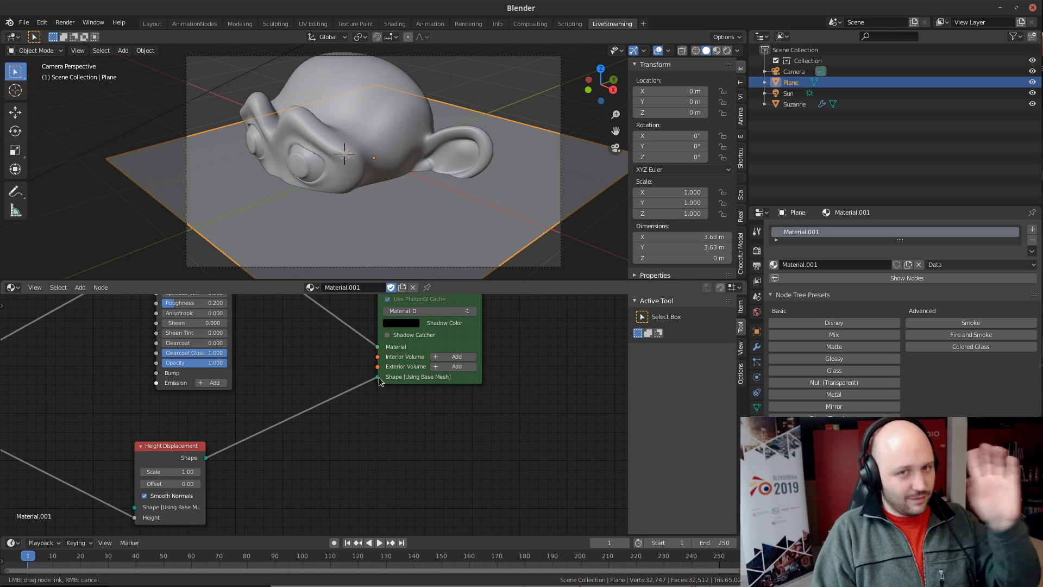
{"action": "left_click_drag", "start_coordinate": [379, 377], "coordinate": [379, 377]}
{"action": "left_click", "coordinate": [727, 50]}
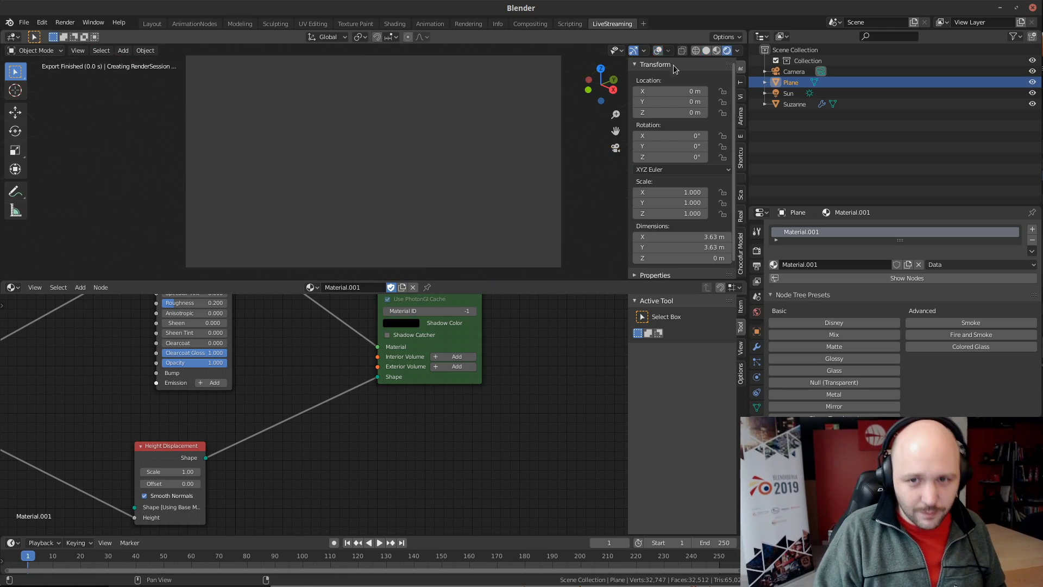
{"action": "scroll", "coordinate": [394, 174], "scroll_direction": "down", "scroll_amount": 2}
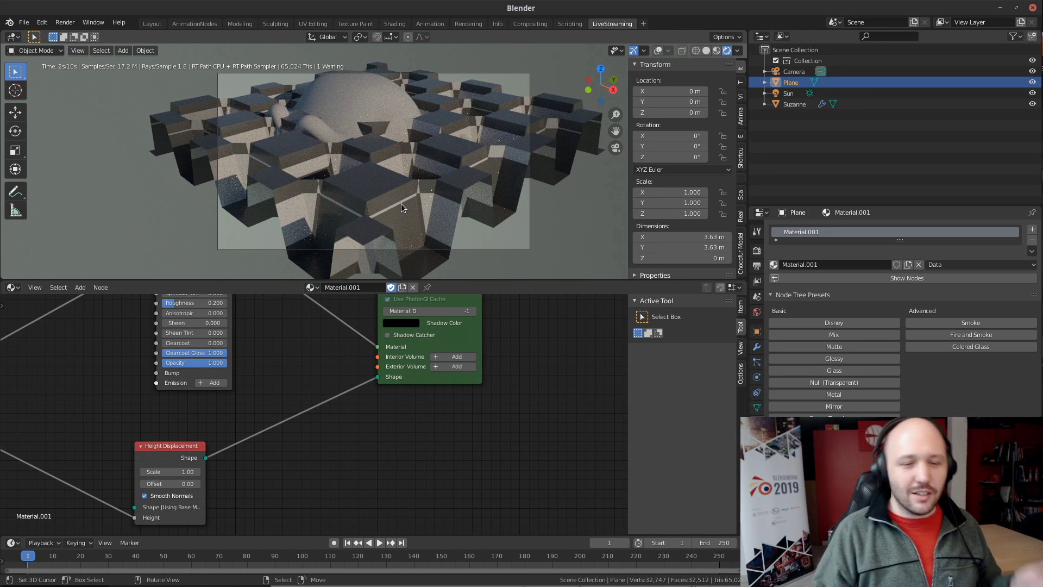
Set the 3D Mapping node's X, Y and Z scale to 1
{"action": "middle_click_drag", "start_coordinate": [309, 476], "coordinate": [463, 424]}
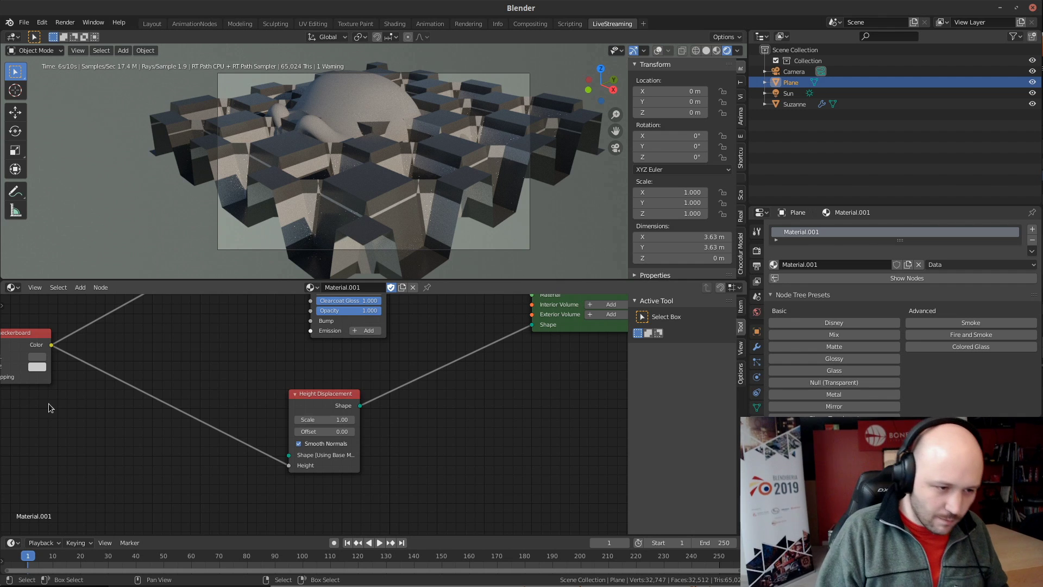
{"action": "middle_click_drag", "start_coordinate": [48, 403], "coordinate": [377, 387]}
{"action": "scroll", "coordinate": [229, 403], "scroll_direction": "up", "scroll_amount": 3}
{"action": "left_click_drag", "start_coordinate": [172, 371], "coordinate": [172, 394]}
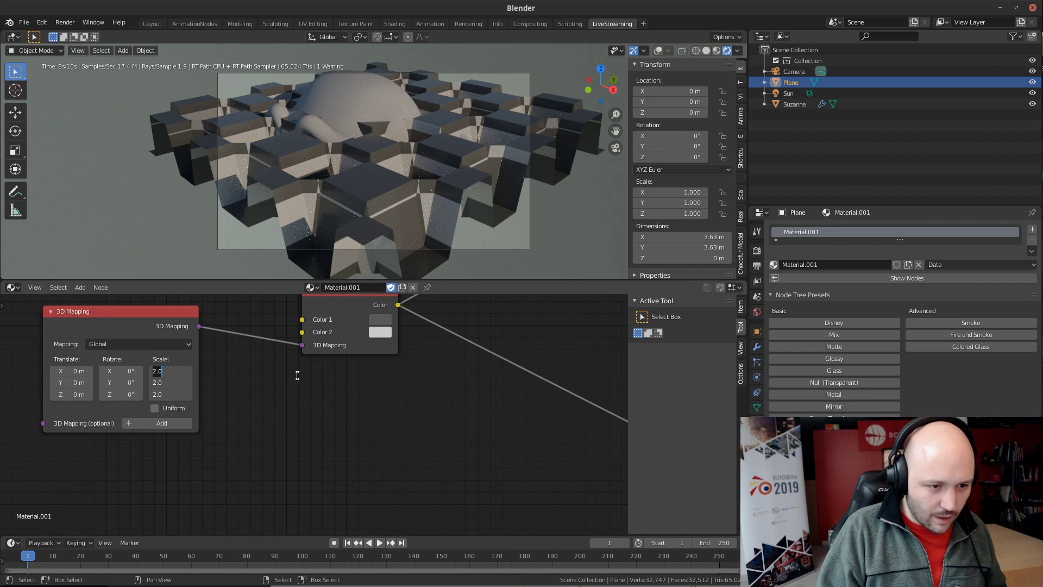
{"action": "type", "text": "1"}
{"action": "key", "text": "Return"}
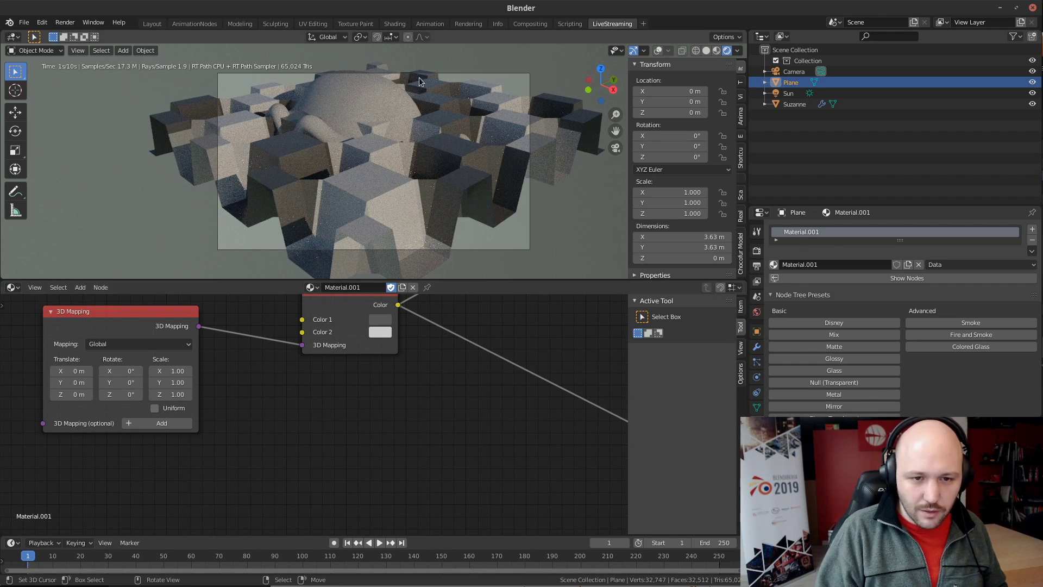
Change Color 1 of the 3D Checkerboard node to black
{"action": "scroll", "coordinate": [458, 202], "scroll_direction": "down", "scroll_amount": 1}
{"action": "middle_click_drag", "start_coordinate": [473, 421], "coordinate": [377, 440]}
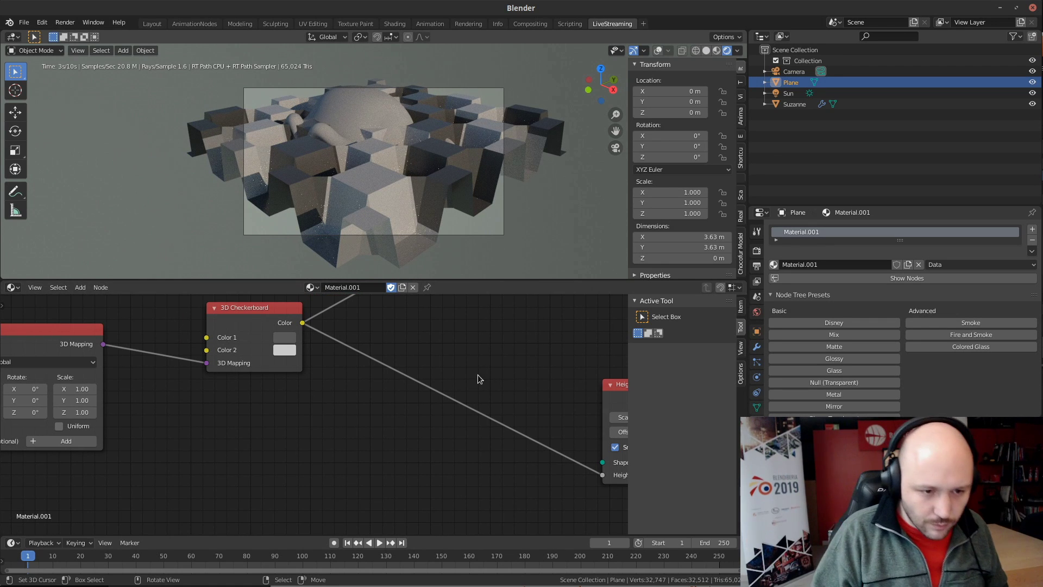
{"action": "scroll", "coordinate": [481, 380], "scroll_direction": "up", "scroll_amount": 1}
{"action": "middle_click_drag", "start_coordinate": [508, 407], "coordinate": [226, 407]}
{"action": "middle_click_drag", "start_coordinate": [149, 398], "coordinate": [364, 447]}
{"action": "left_click", "coordinate": [201, 384]}
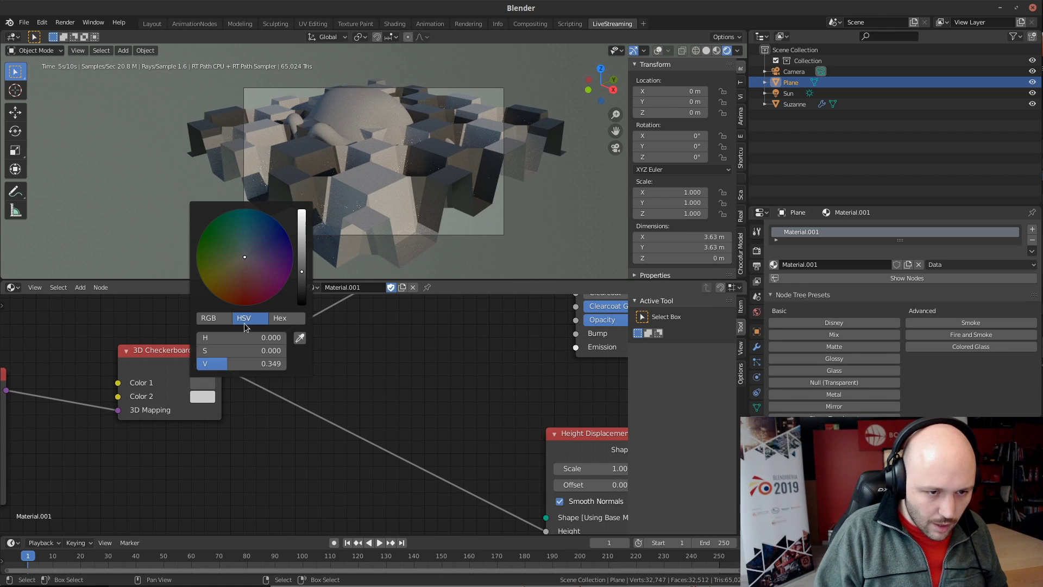
{"action": "left_click_drag", "start_coordinate": [295, 282], "coordinate": [300, 305]}
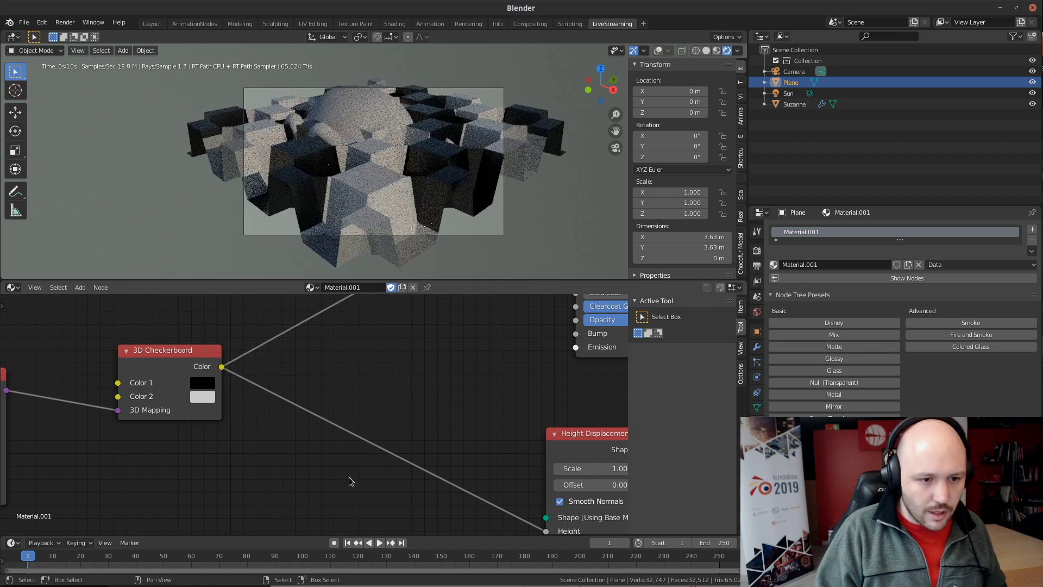
Refresh the plane's displacement by switching the viewport to solid shading and back to rendered
{"action": "middle_click_drag", "start_coordinate": [484, 394], "coordinate": [457, 387]}
{"action": "left_click", "coordinate": [706, 51]}
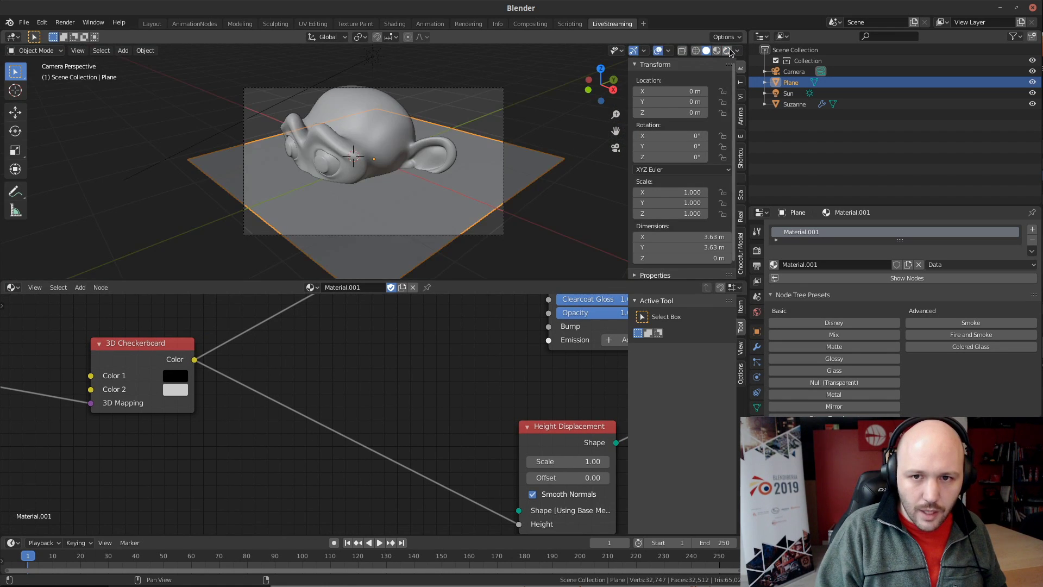
{"action": "left_click", "coordinate": [727, 51]}
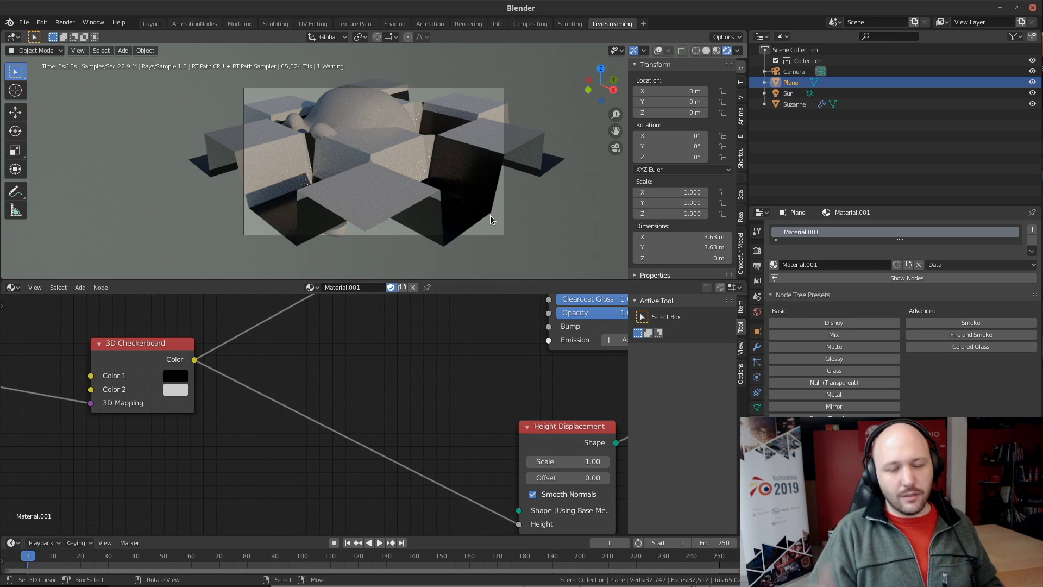
Set the Height Displacement node's Scale to 0.5 and return the viewport to solid shading
{"action": "scroll", "coordinate": [399, 461], "scroll_direction": "down", "scroll_amount": 4}
{"action": "middle_click_drag", "start_coordinate": [413, 467], "coordinate": [265, 438]}
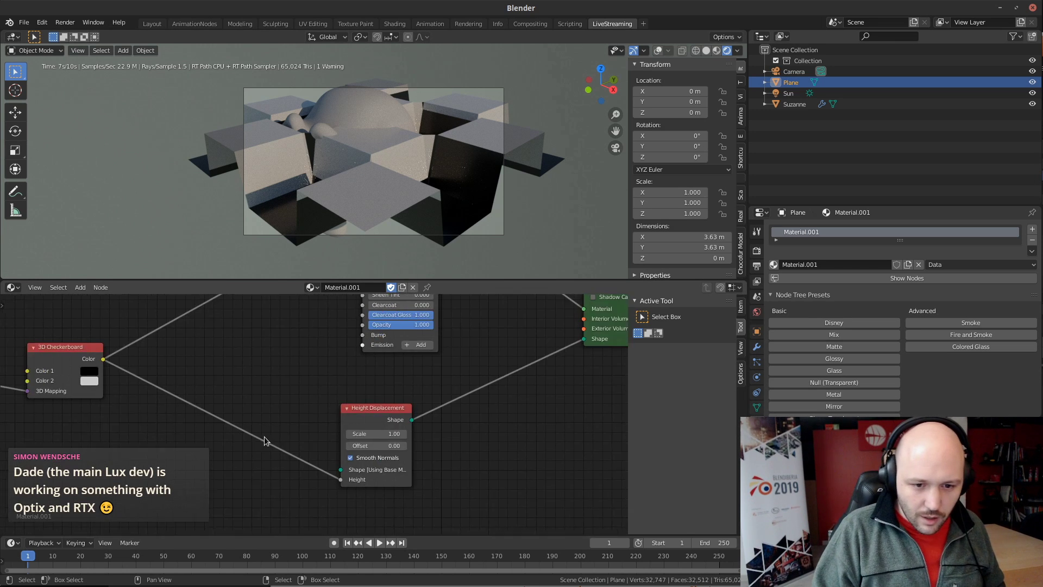
{"action": "scroll", "coordinate": [322, 431], "scroll_direction": "up", "scroll_amount": 5}
{"action": "left_click", "coordinate": [407, 442]}
{"action": "type", "text": "0.5"}
{"action": "key", "text": "Return"}
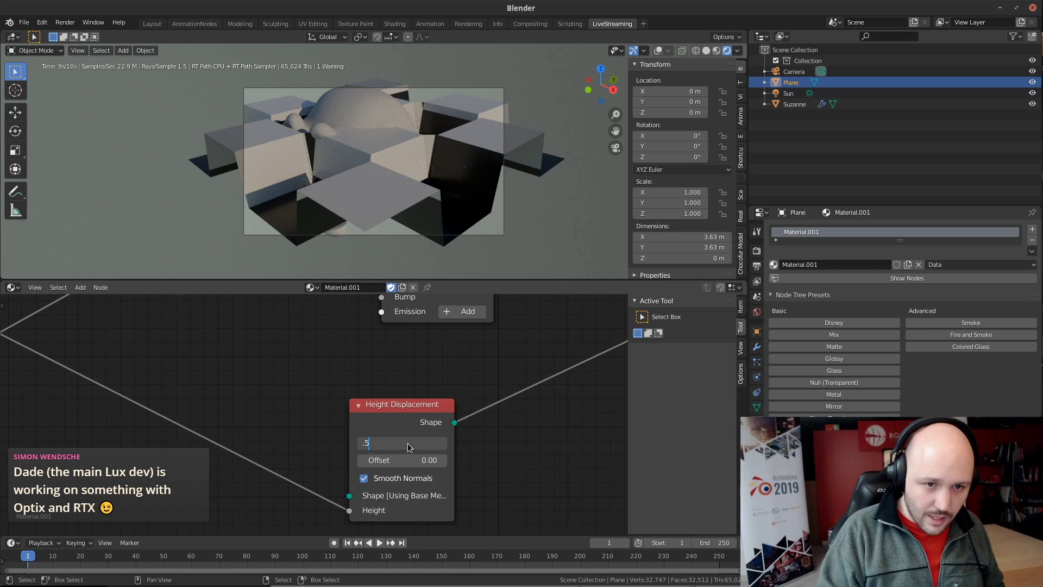
{"action": "left_click", "coordinate": [706, 50]}
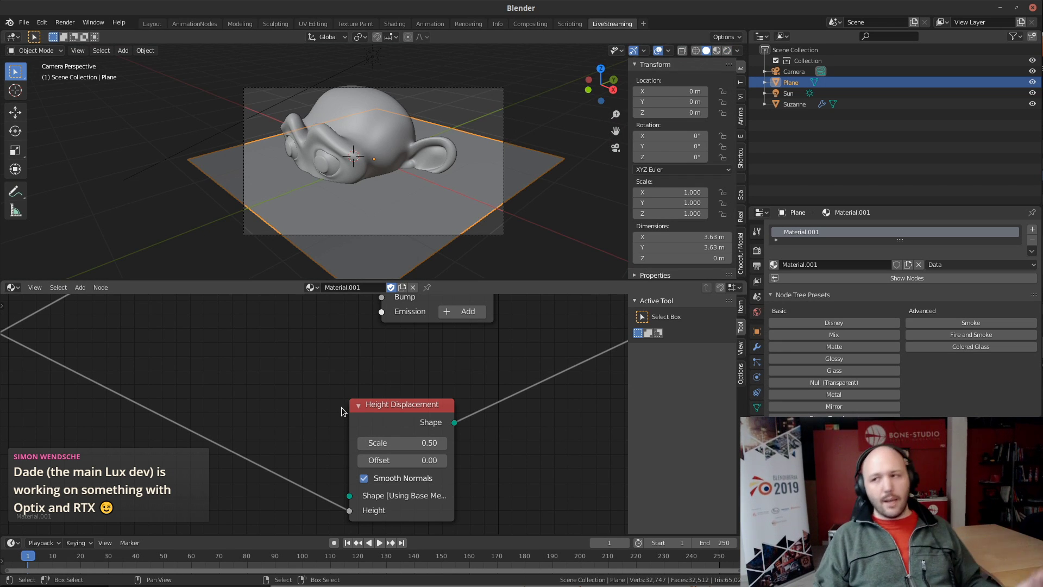
Add a Subdivision node beside the Height Displacement node in the plane's material
{"action": "key", "text": "shift+a"}
{"action": "left_click", "coordinate": [234, 353]}
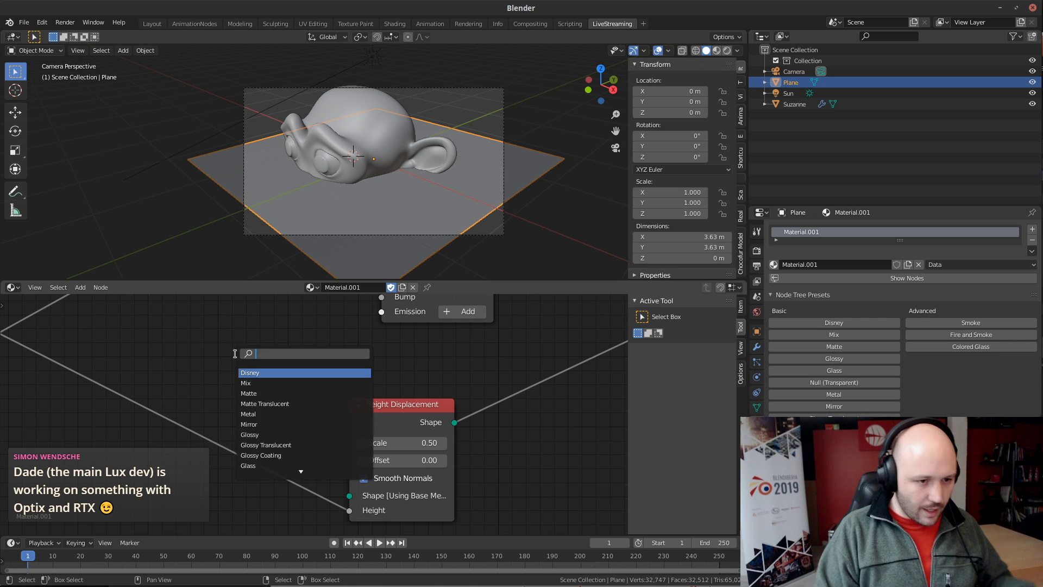
{"action": "type", "text": "subdiv"}
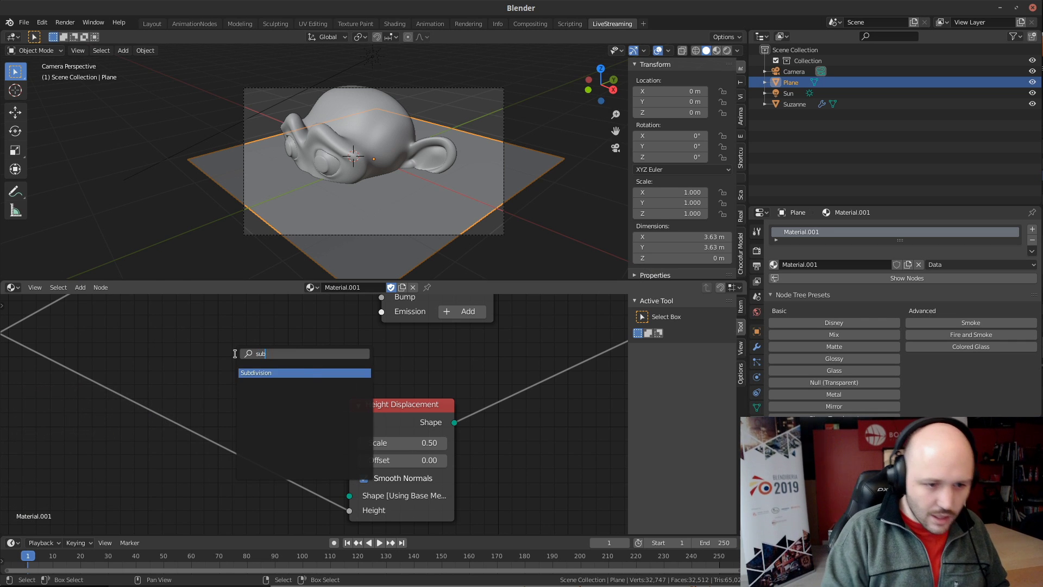
{"action": "key", "text": "Return"}
{"action": "left_click", "coordinate": [234, 353]}
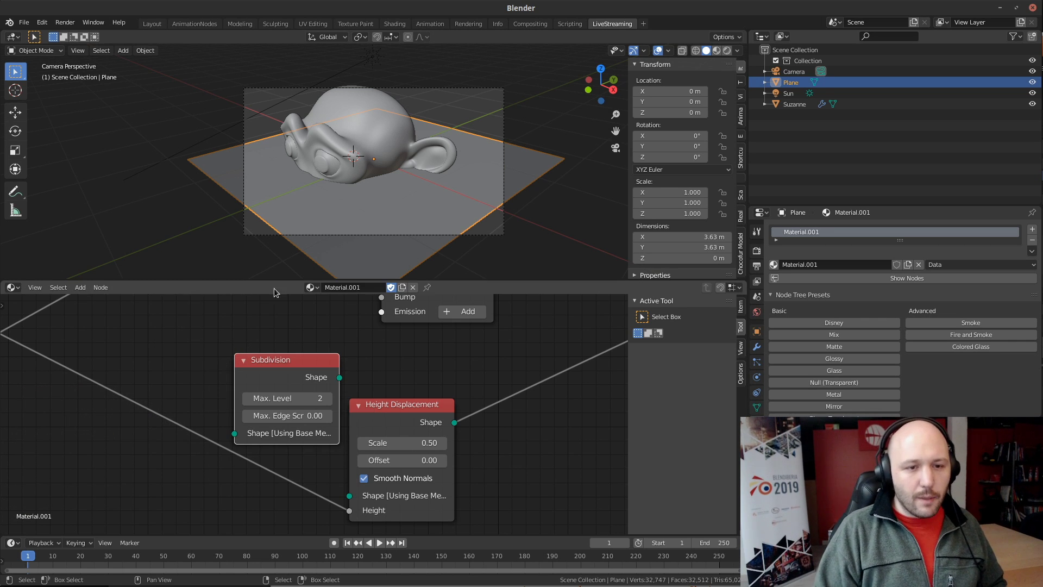
Add a Subdivision Surface modifier to the plane and set its Render subdivisions to 3
{"action": "left_click", "coordinate": [756, 347]}
{"action": "left_click", "coordinate": [808, 228]}
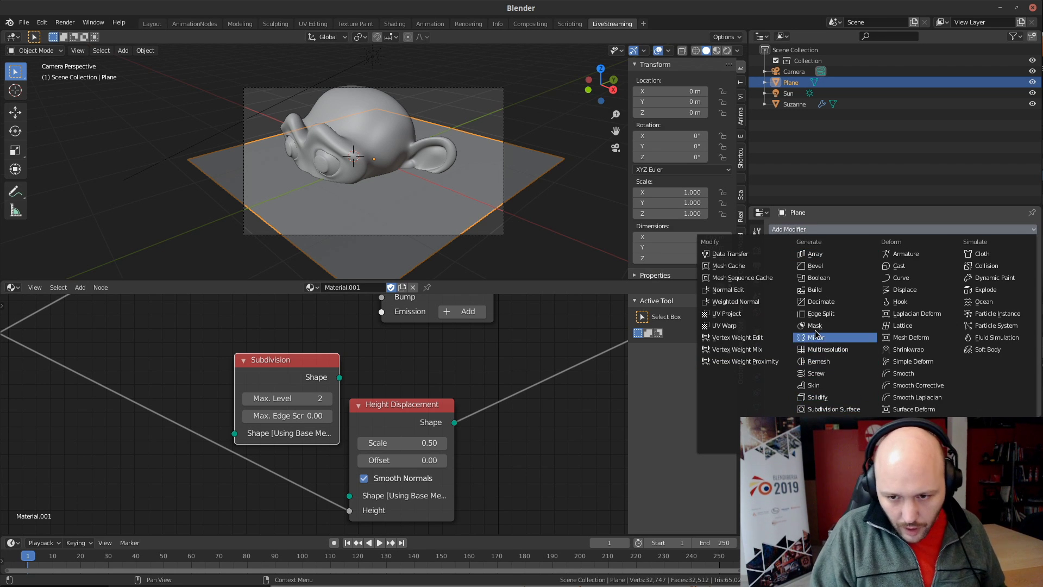
{"action": "left_click", "coordinate": [847, 409]}
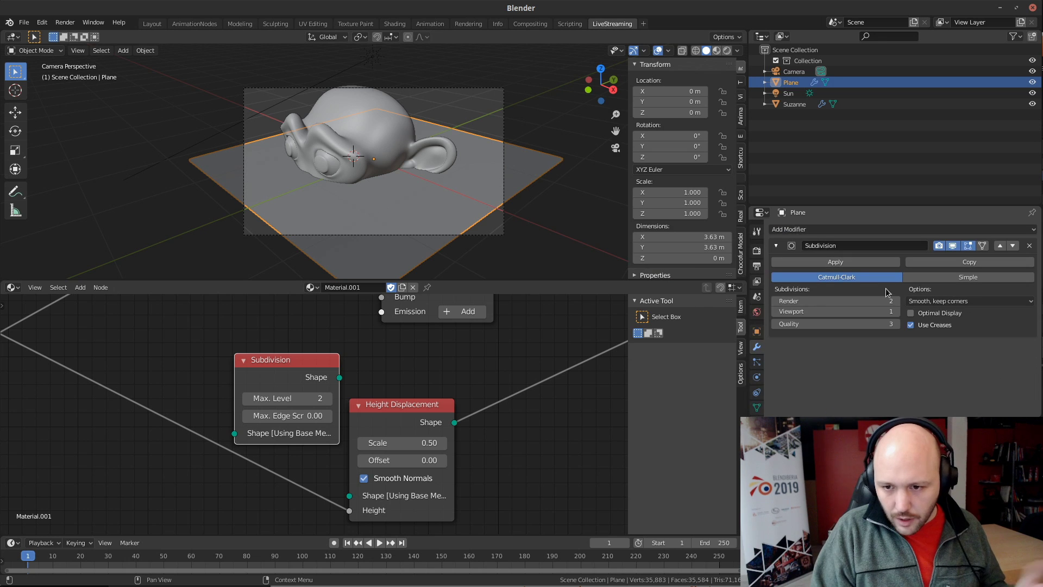
{"action": "left_click", "coordinate": [896, 300]}
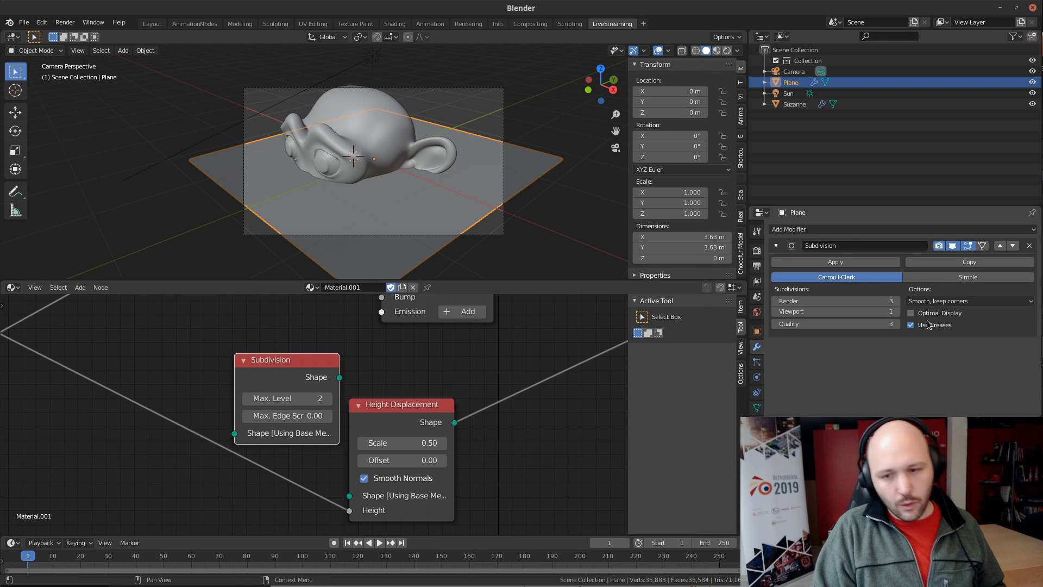
Render the scene to examine the displacement on the plane with the Subdivision Surface modifier
{"action": "left_click", "coordinate": [469, 25]}
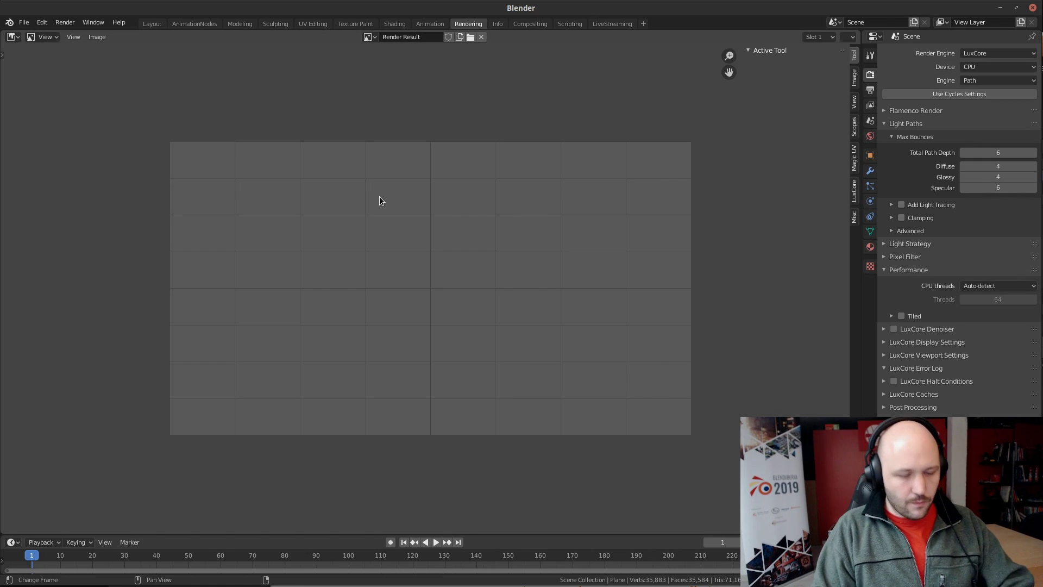
{"action": "key", "text": "F12"}
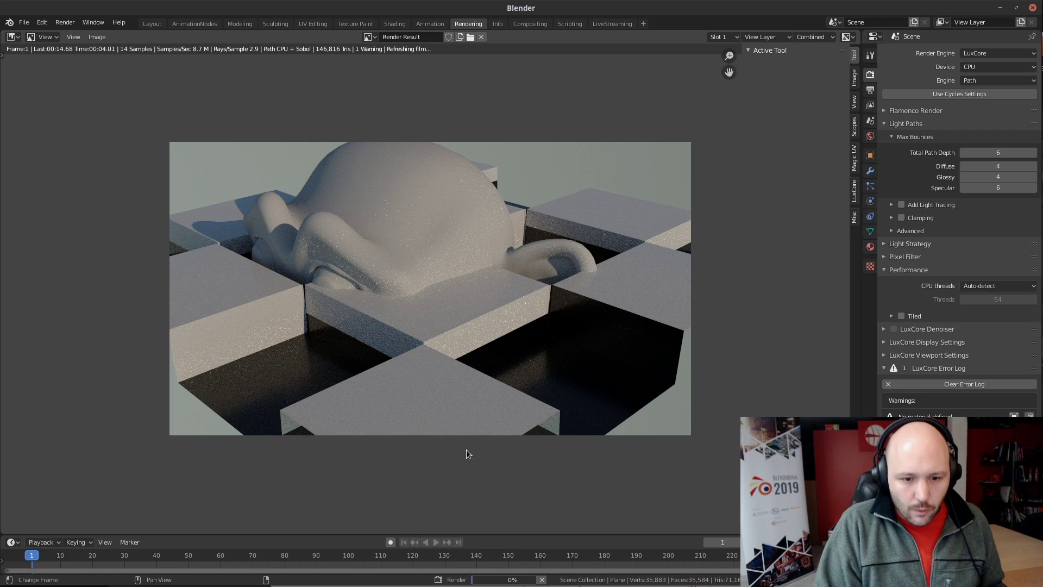
{"action": "left_click", "coordinate": [156, 23]}
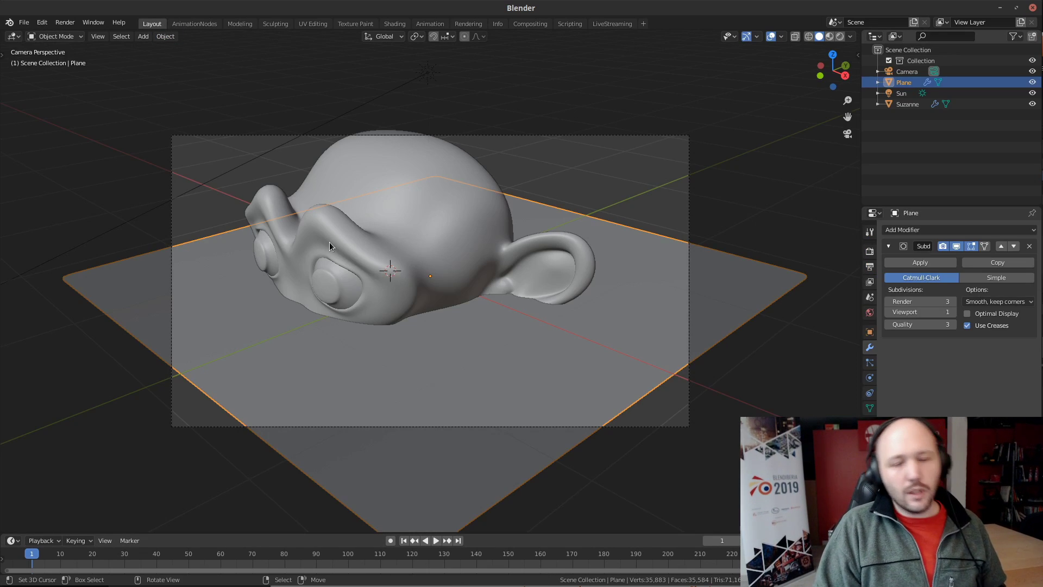
Reposition the Subdivision node in the plane's material and detach the wrong links from its Shape input and the Height Displacement's Height input
{"action": "left_click", "coordinate": [596, 25]}
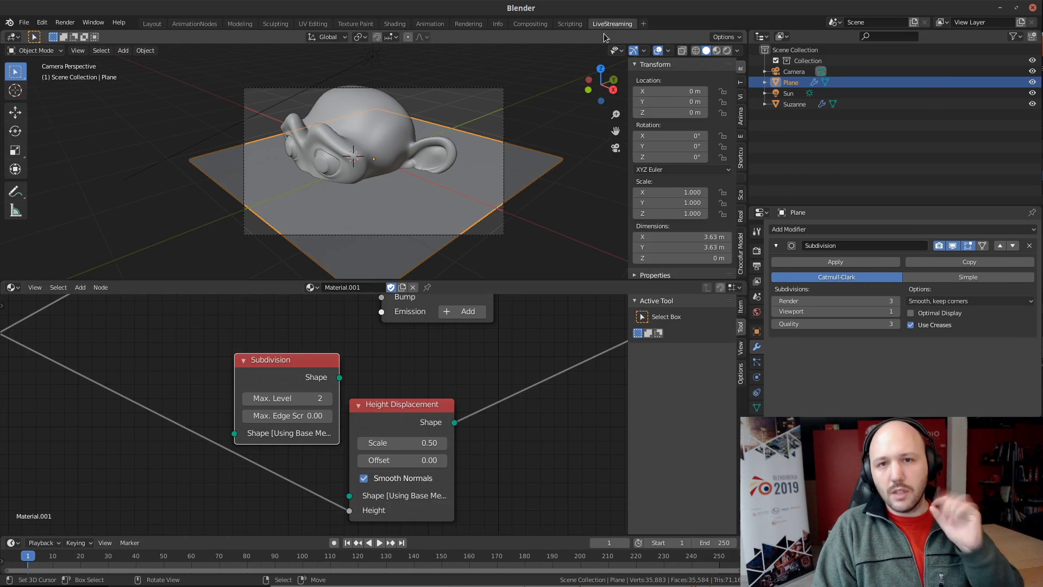
{"action": "middle_click_drag", "start_coordinate": [390, 424], "coordinate": [354, 395]}
{"action": "scroll", "coordinate": [196, 380], "scroll_direction": "down", "scroll_amount": 2}
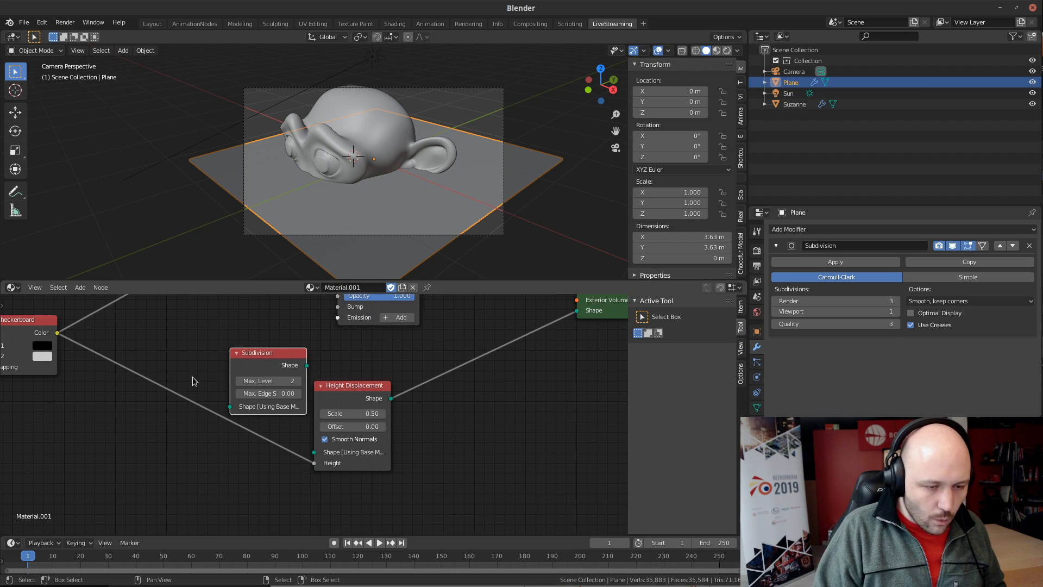
{"action": "left_click_drag", "start_coordinate": [267, 367], "coordinate": [187, 405]}
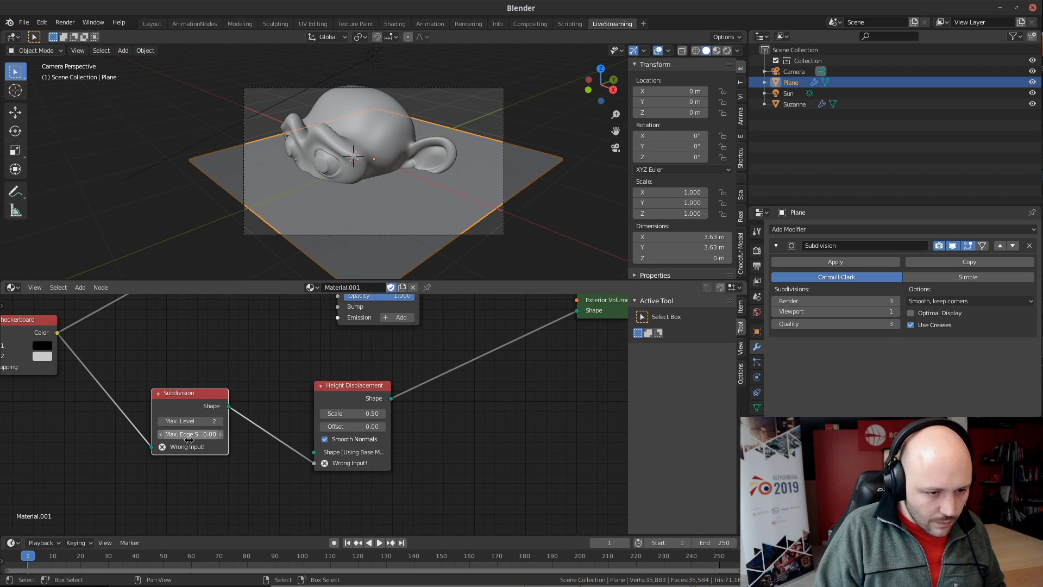
{"action": "left_click_drag", "start_coordinate": [151, 446], "coordinate": [135, 360]}
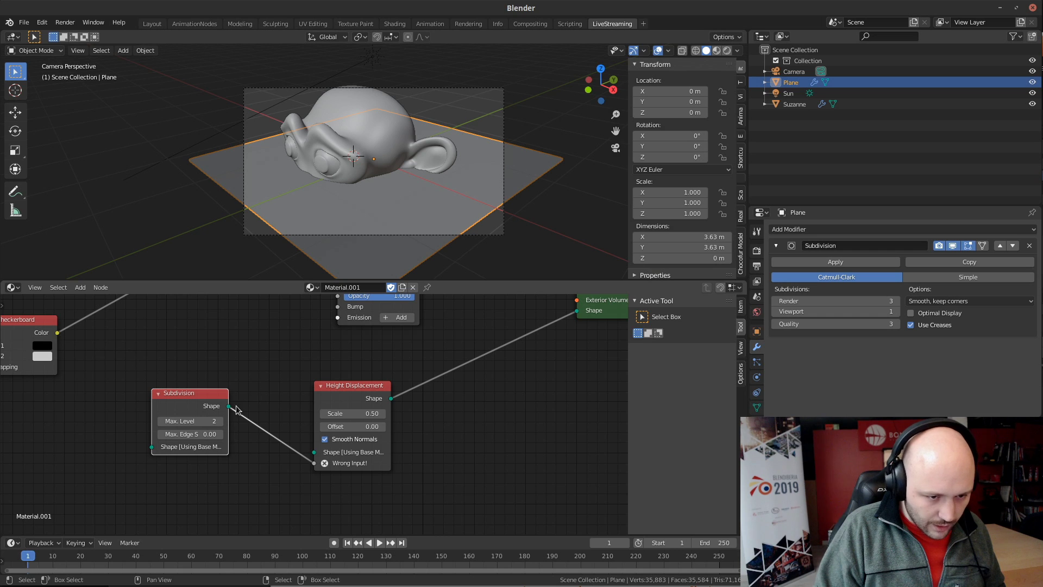
{"action": "left_click_drag", "start_coordinate": [314, 462], "coordinate": [299, 450]}
{"action": "left_click_drag", "start_coordinate": [185, 411], "coordinate": [231, 356]}
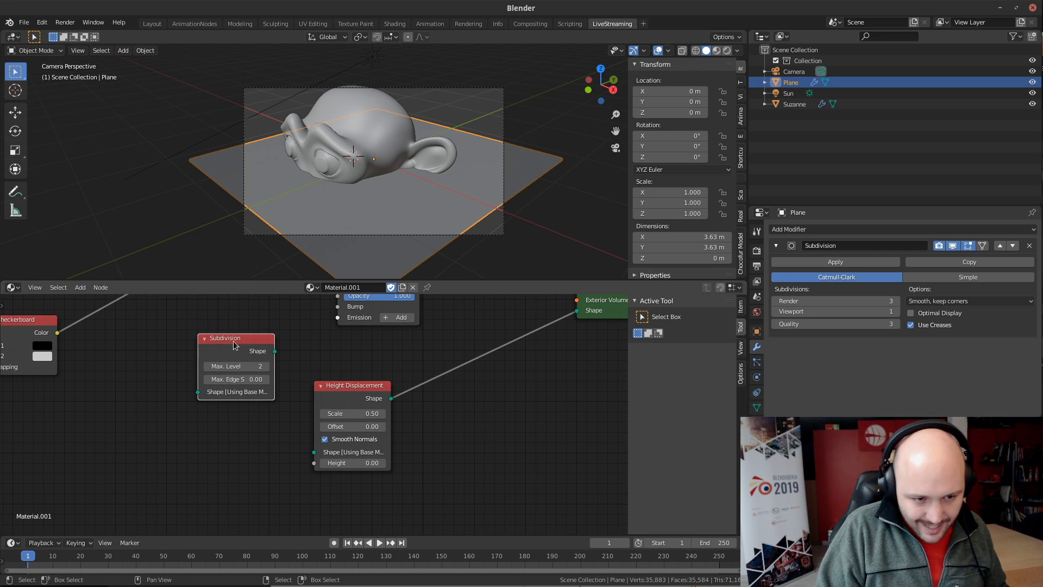
Connect the Subdivision node's Shape output to the Height Displacement's Shape input, and the 3D Checkerboard's Color to its Height input
{"action": "left_click_drag", "start_coordinate": [276, 351], "coordinate": [311, 453]}
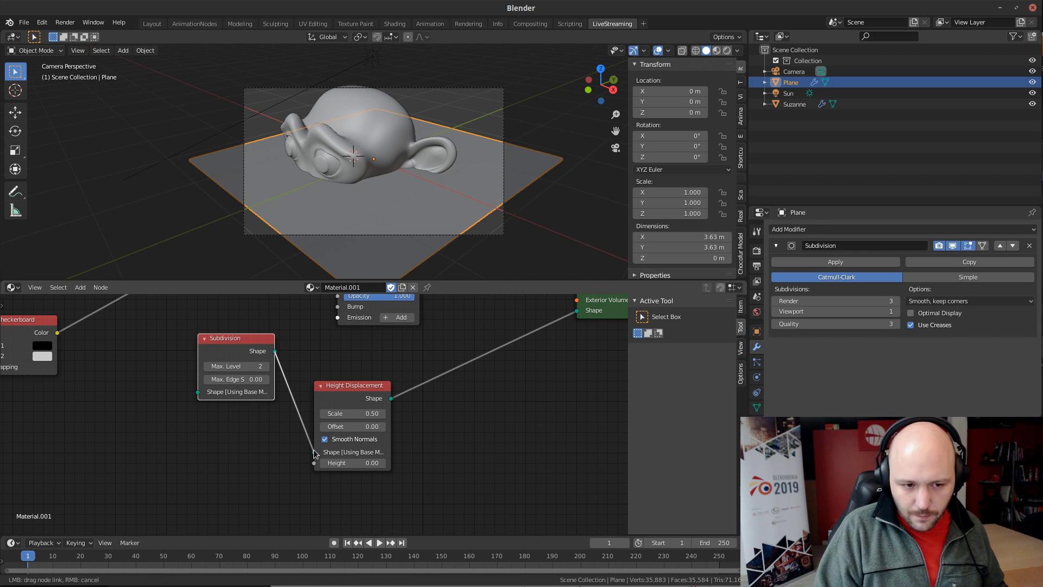
{"action": "left_click_drag", "start_coordinate": [314, 451], "coordinate": [309, 436]}
{"action": "left_click", "coordinate": [205, 338]}
{"action": "left_click_drag", "start_coordinate": [208, 339], "coordinate": [318, 451]}
{"action": "left_click", "coordinate": [453, 390]}
{"action": "left_click_drag", "start_coordinate": [154, 337], "coordinate": [174, 338]}
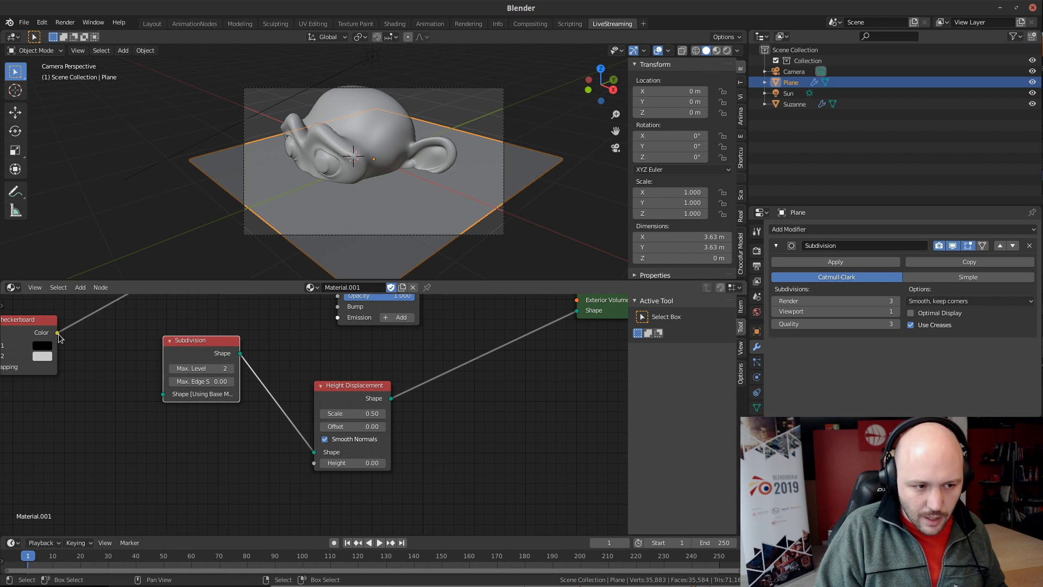
{"action": "left_click_drag", "start_coordinate": [57, 334], "coordinate": [314, 463]}
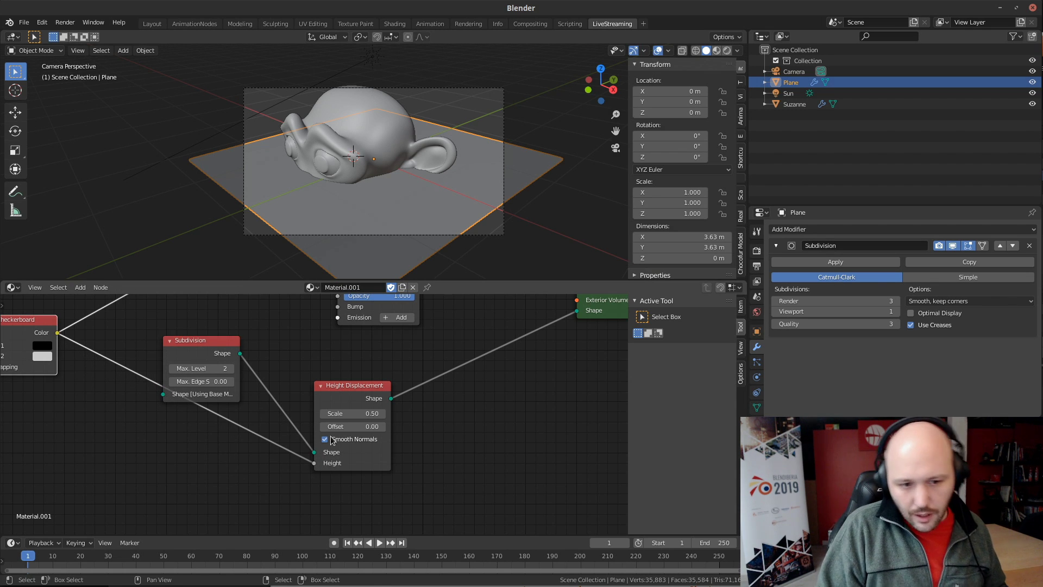
Set the Subdivision node's Max. Level to 4 and delete the plane's Subdivision modifier
{"action": "left_click_drag", "start_coordinate": [215, 356], "coordinate": [232, 333]}
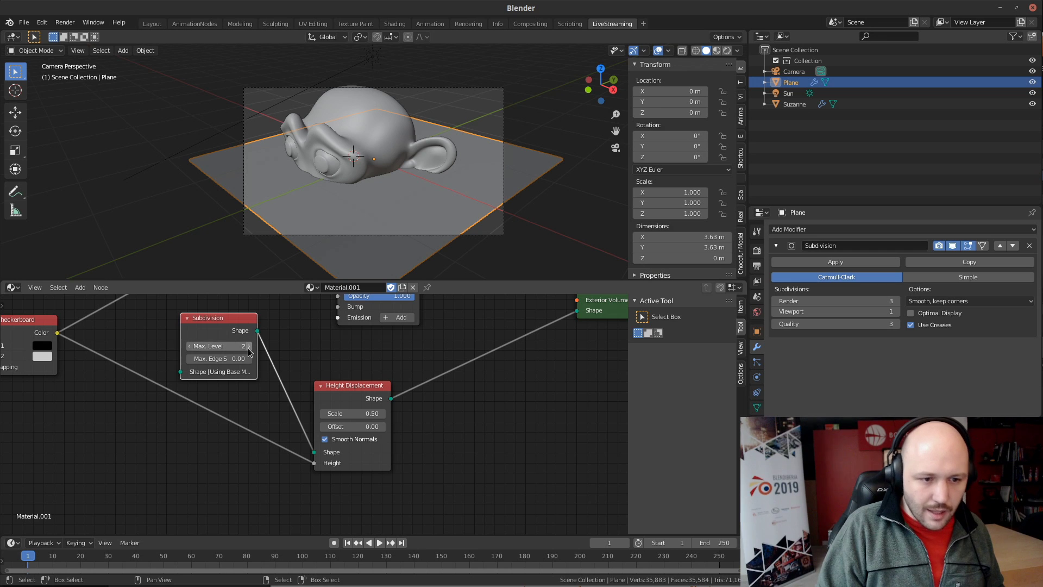
{"action": "left_click", "coordinate": [249, 349]}
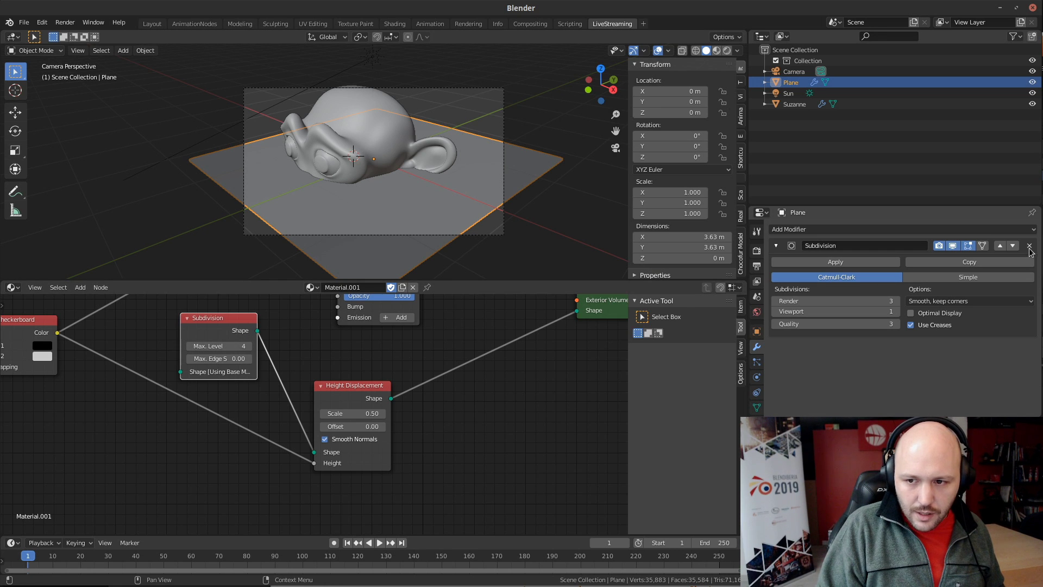
{"action": "left_click", "coordinate": [1029, 247]}
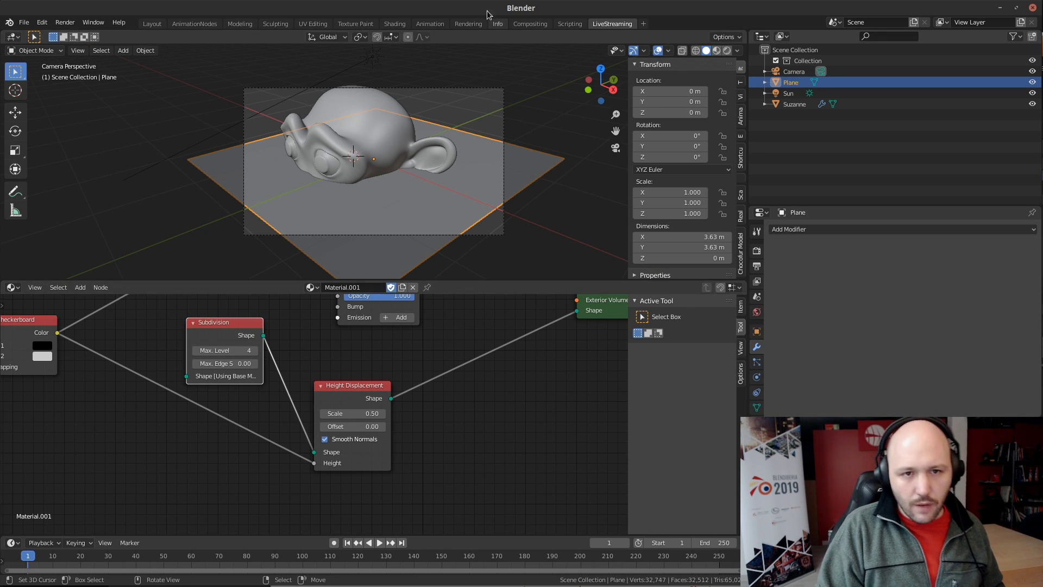
Render the node-subdivided displacement on the CPU, stop the render and show the LuxCore render statistics
{"action": "left_click", "coordinate": [469, 24]}
{"action": "key", "text": "F12"}
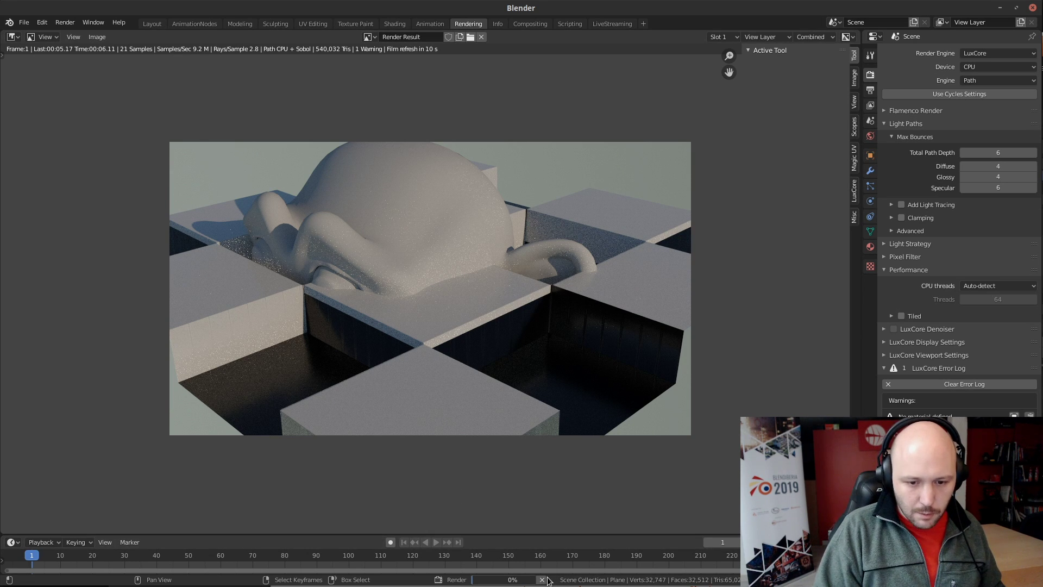
{"action": "key", "text": "Escape"}
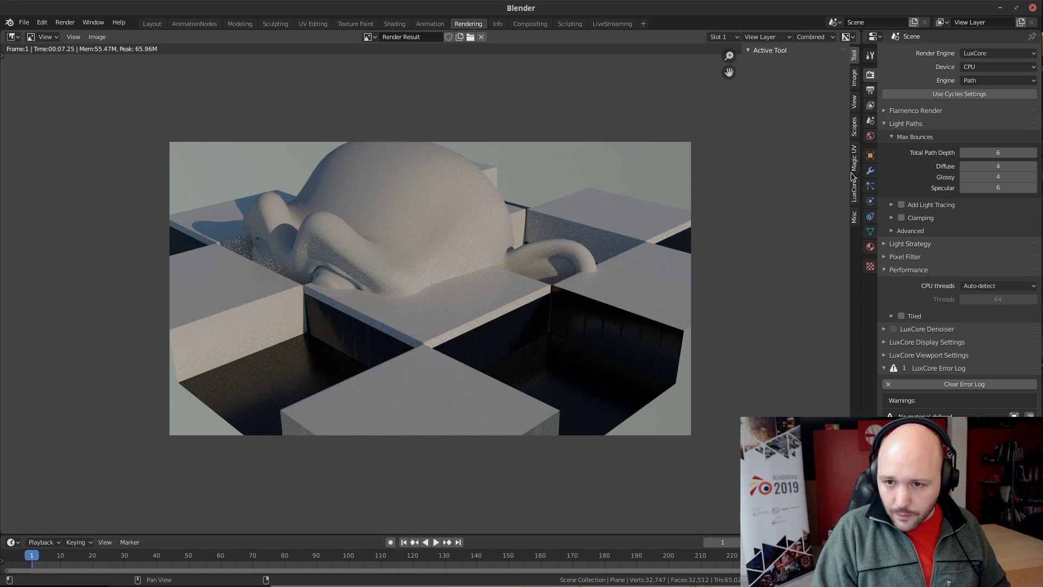
{"action": "left_click", "coordinate": [855, 190]}
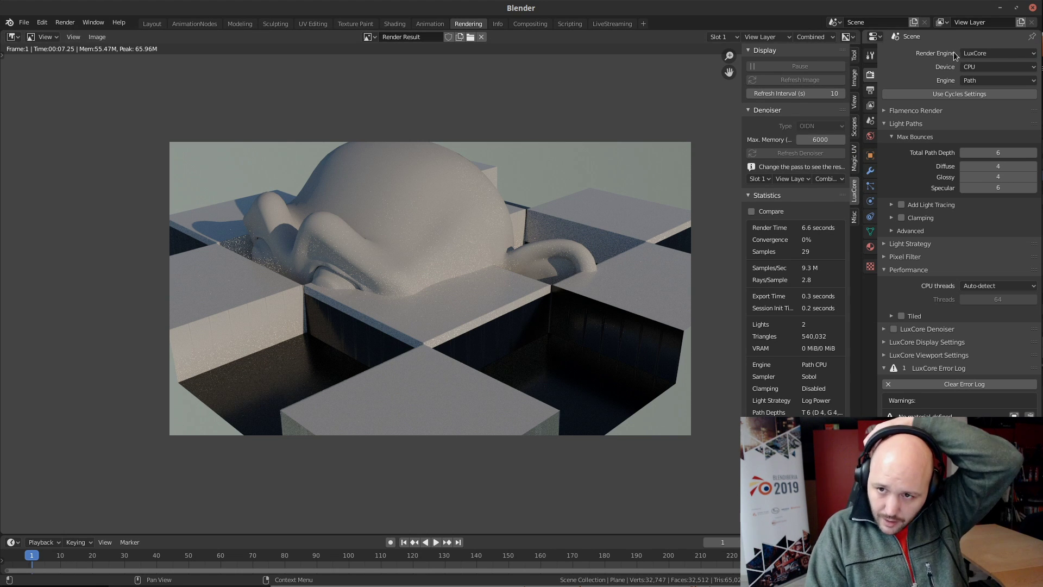
Switch the render device to OpenCL, render the scene again and stop the render
{"action": "left_click", "coordinate": [973, 68]}
{"action": "left_click", "coordinate": [974, 93]}
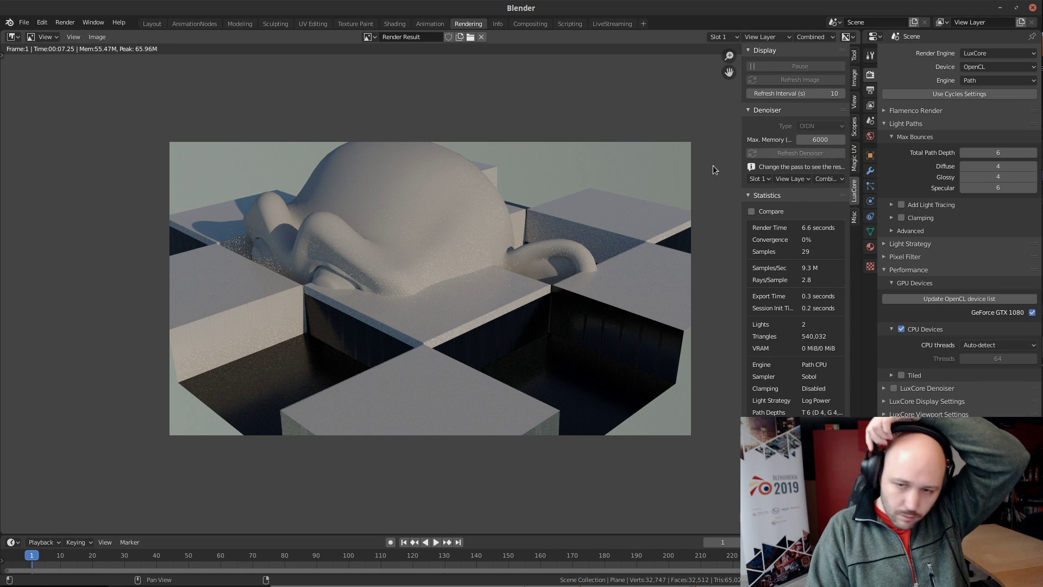
{"action": "key", "text": "F12"}
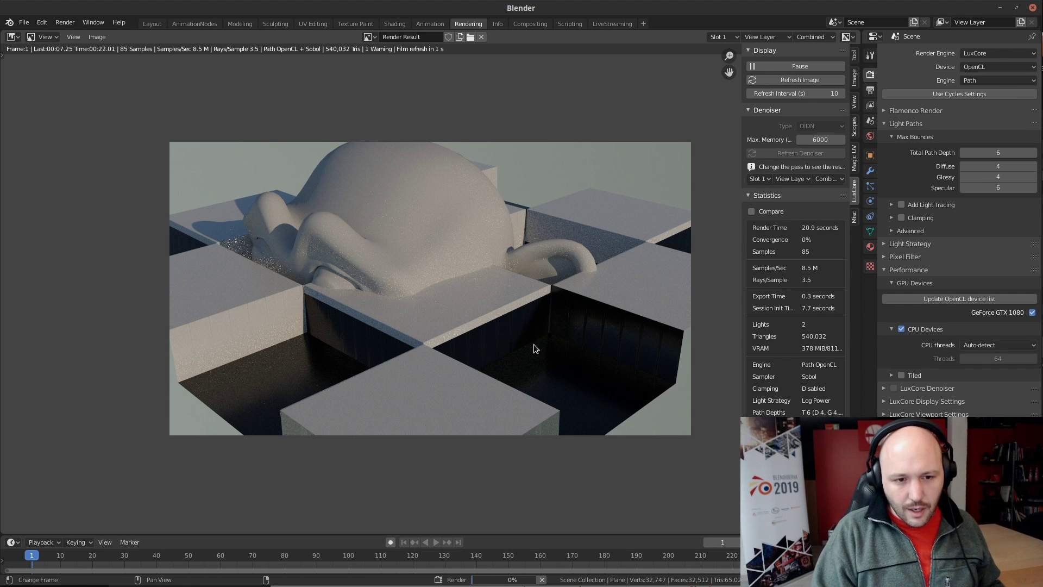
{"action": "left_click", "coordinate": [542, 579]}
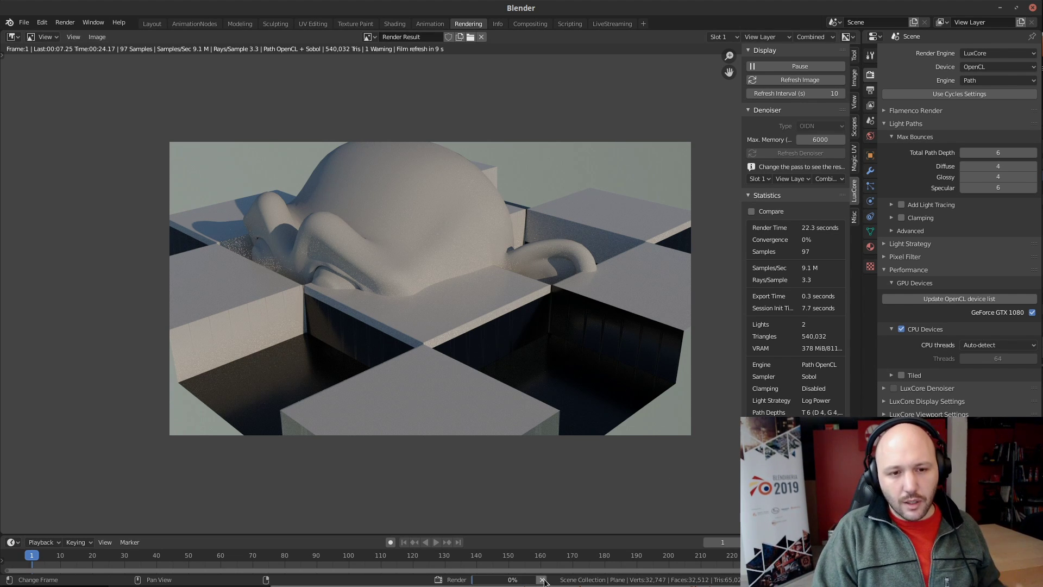
Set the Max. Level of the Subdivision node in the plane's material to 6
{"action": "left_click", "coordinate": [152, 23]}
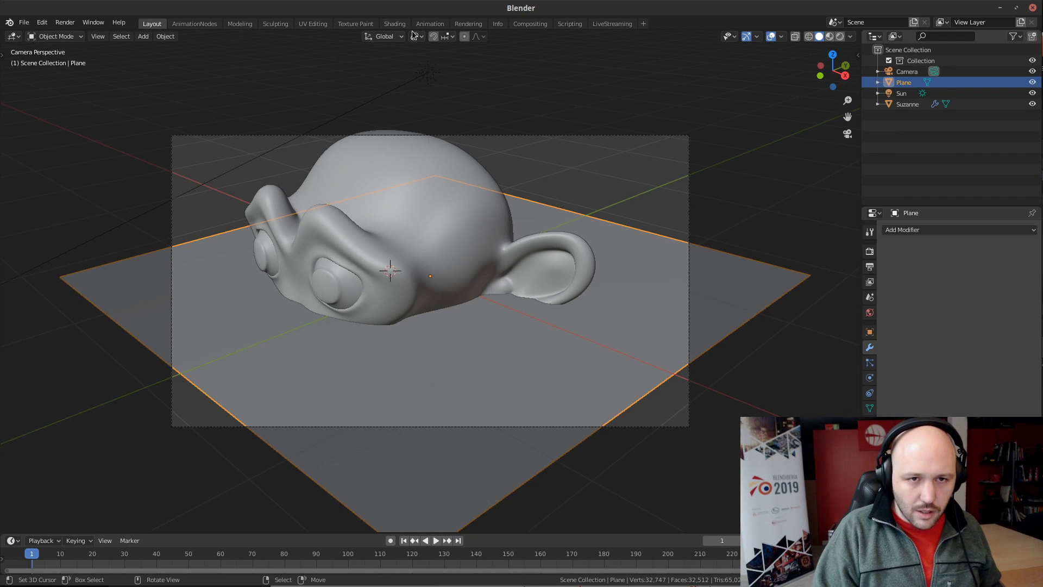
{"action": "left_click", "coordinate": [607, 27]}
{"action": "scroll", "coordinate": [309, 364], "scroll_direction": "up", "scroll_amount": 2}
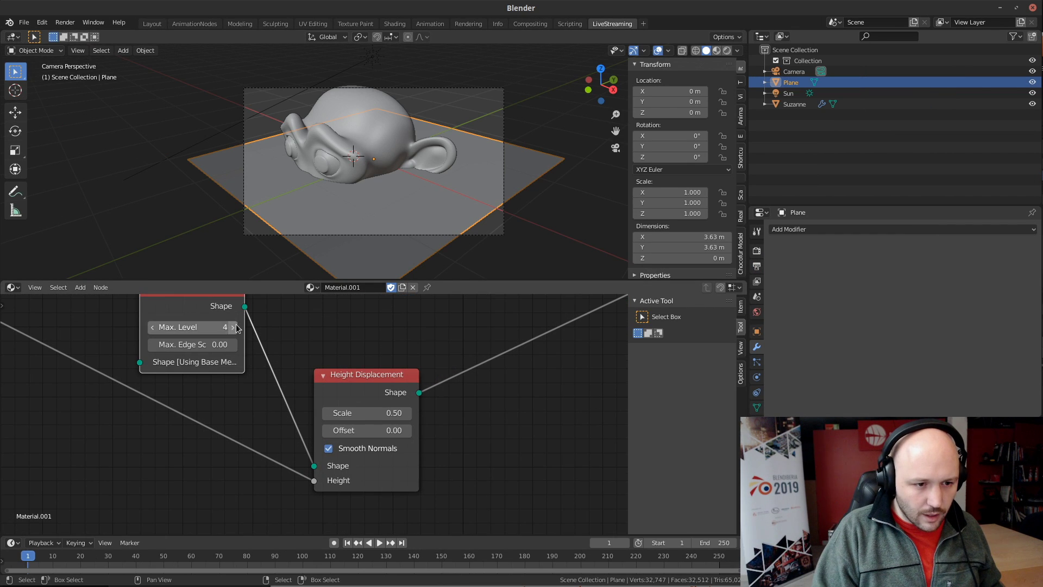
{"action": "left_click", "coordinate": [235, 326]}
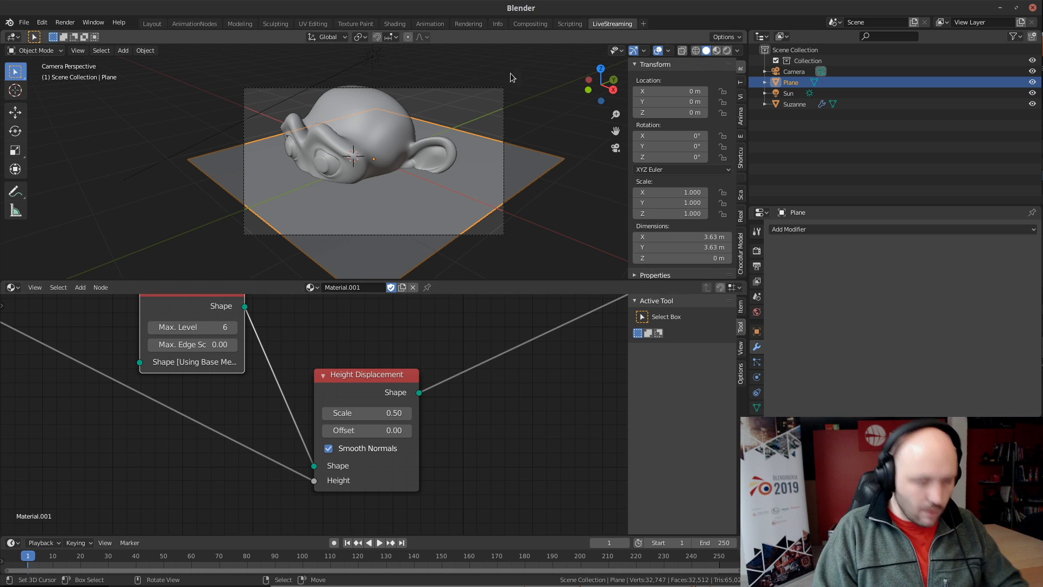
Render the scene with the denser displacement subdivision to check its statistics, then stop the render
{"action": "left_click", "coordinate": [468, 24]}
{"action": "key", "text": "F12"}
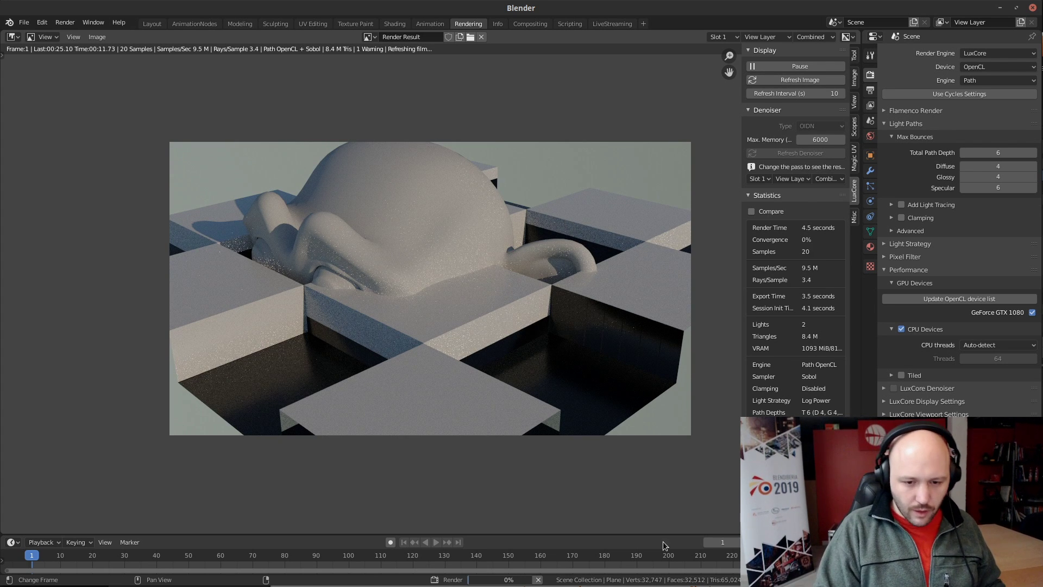
{"action": "left_click", "coordinate": [542, 579]}
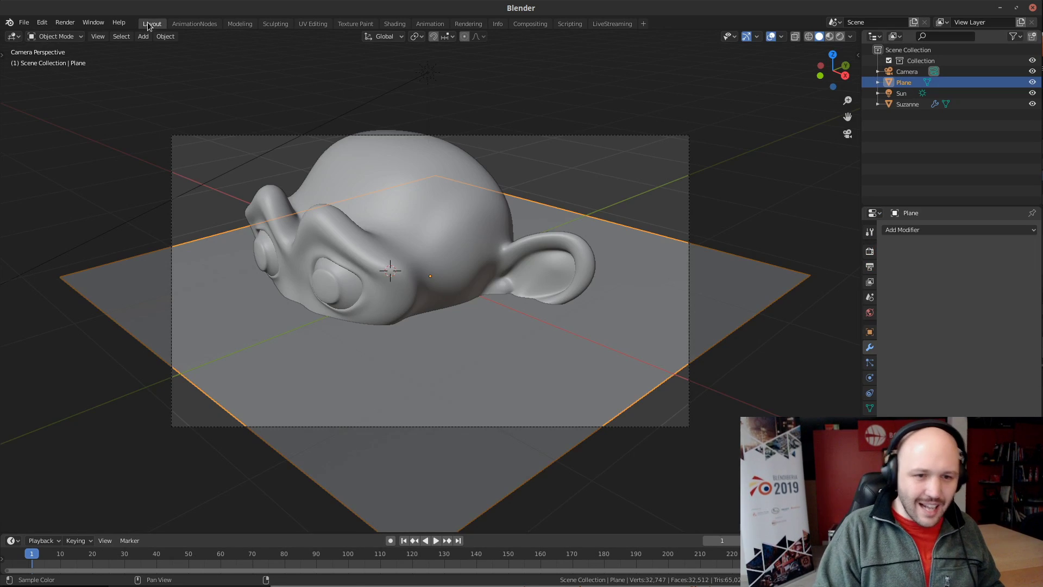
Move the camera straight back from Suzanne until the whole plane fits inside the frame
{"action": "left_click", "coordinate": [152, 24]}
{"action": "key", "text": "shift+grave"}
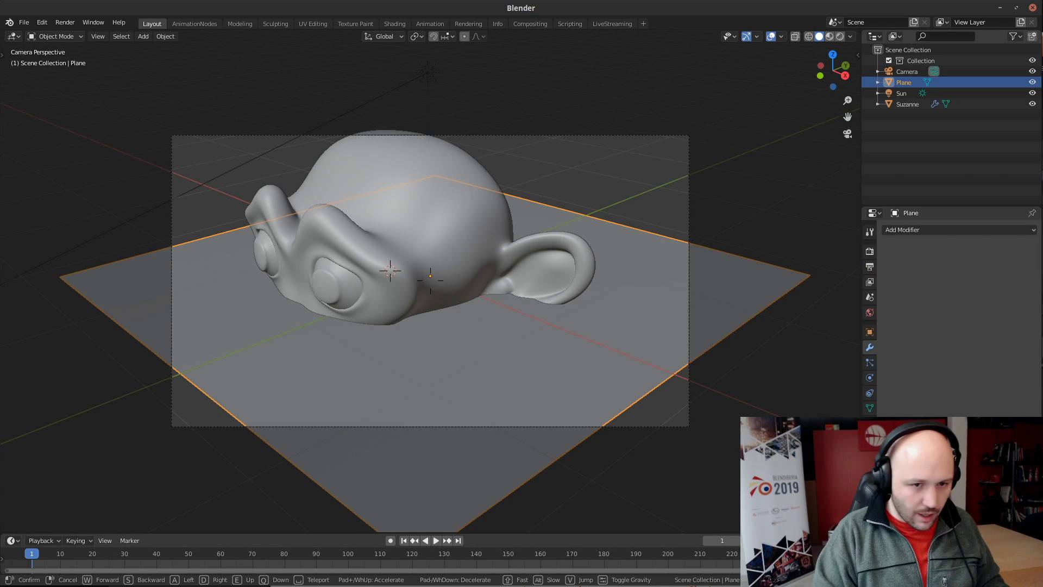
{"action": "key", "text": "s"}
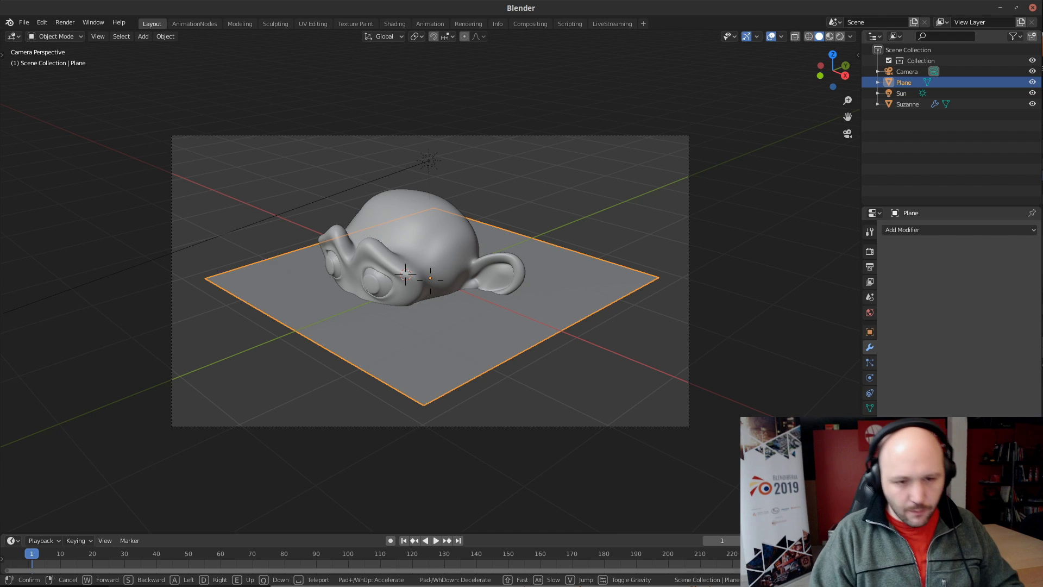
{"action": "left_click", "coordinate": [511, 90]}
Widen the Subdivision node to set its Max. Edge Screen Size to 1, and render the scene
{"action": "left_click", "coordinate": [467, 24]}
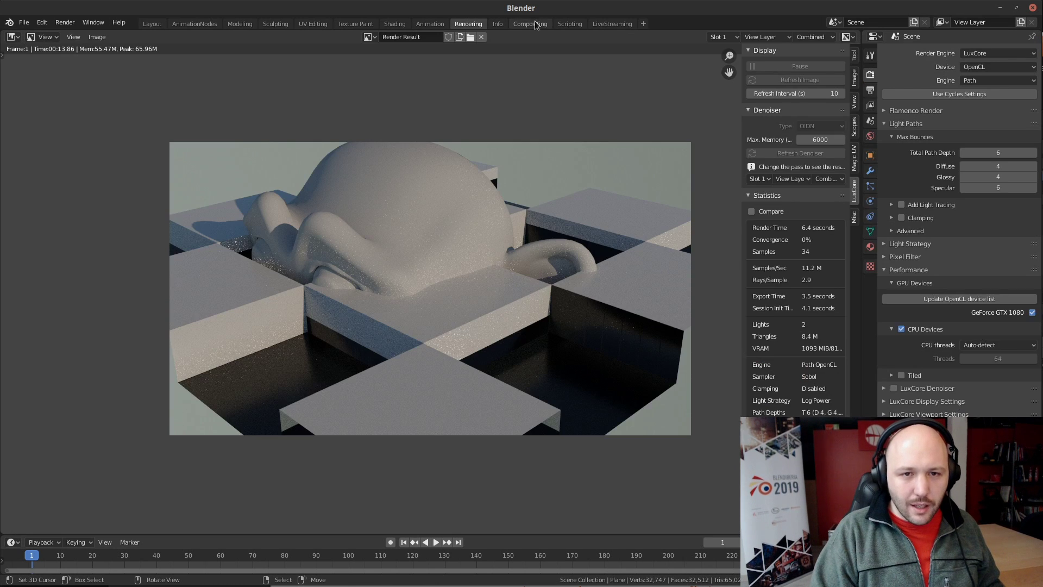
{"action": "left_click", "coordinate": [612, 23]}
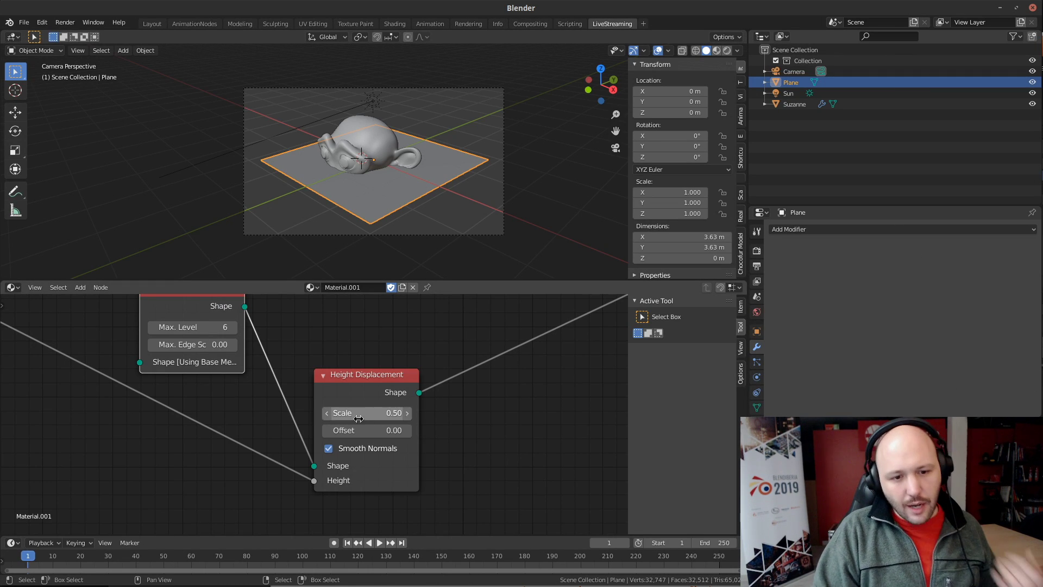
{"action": "middle_click_drag", "start_coordinate": [350, 435], "coordinate": [453, 477]}
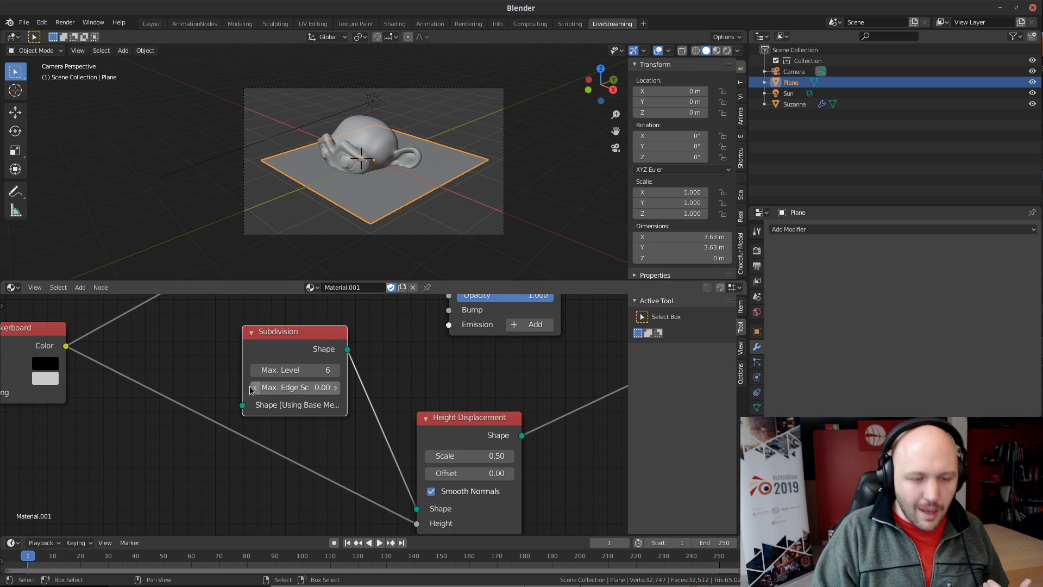
{"action": "left_click_drag", "start_coordinate": [243, 388], "coordinate": [206, 388]}
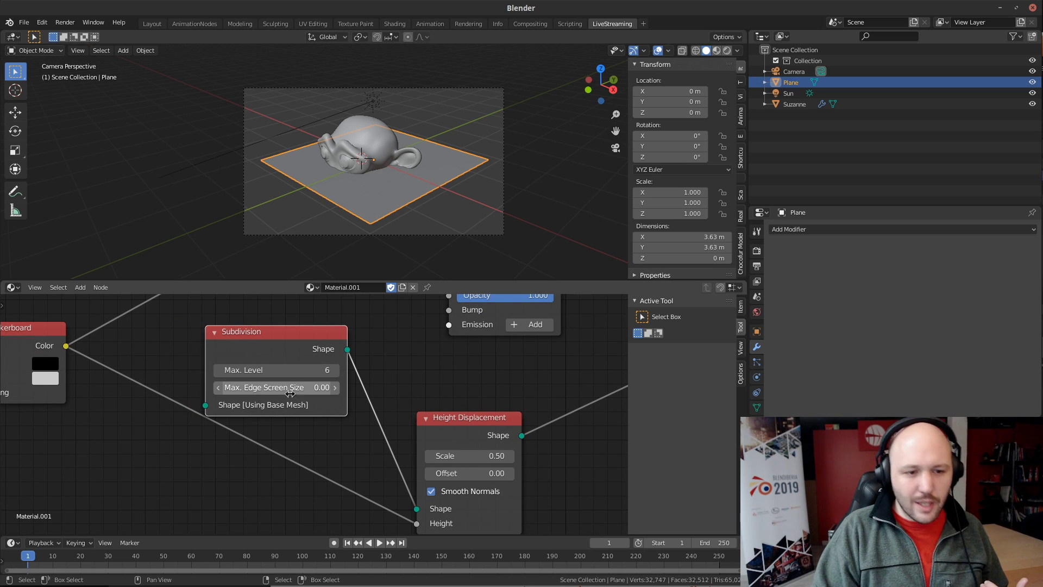
{"action": "left_click", "coordinate": [302, 385]}
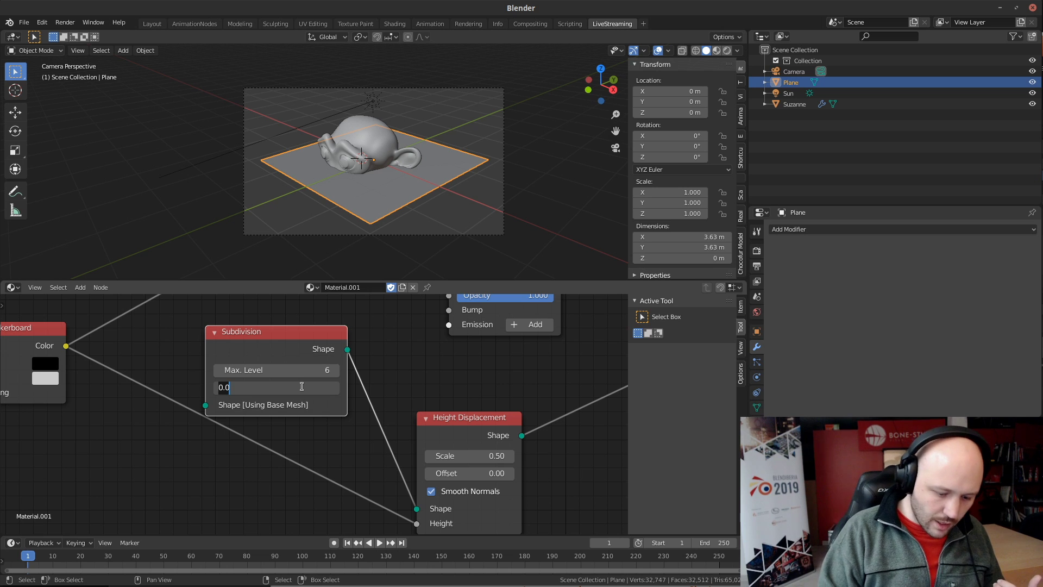
{"action": "type", "text": "1"}
{"action": "key", "text": "Return"}
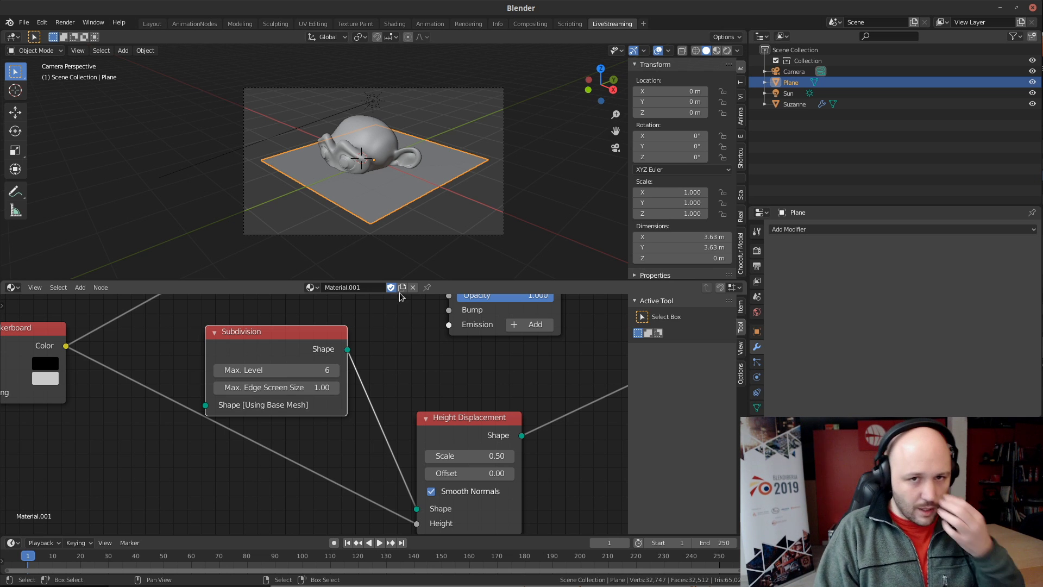
{"action": "left_click", "coordinate": [467, 24]}
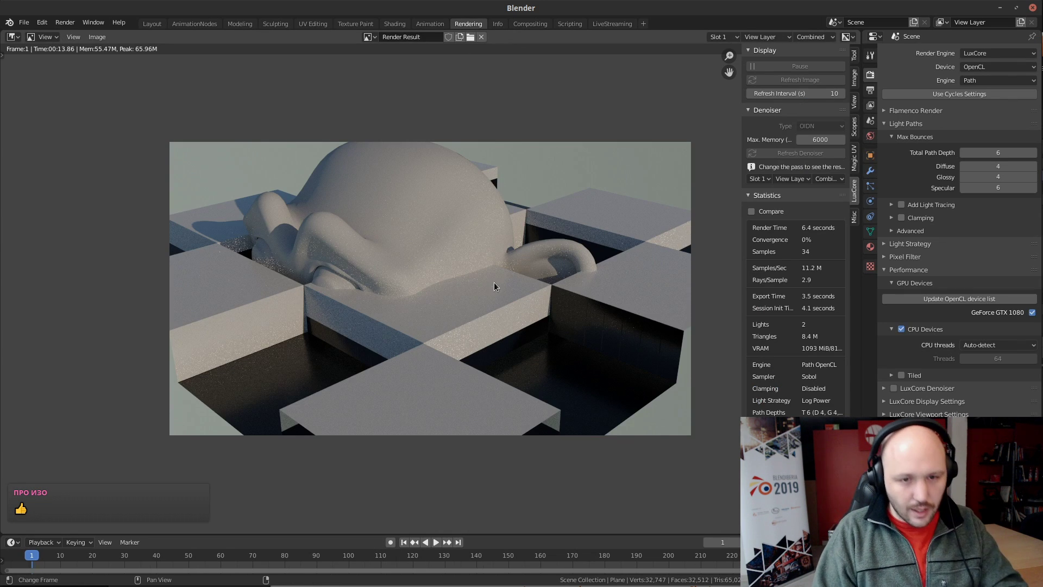
{"action": "key", "text": "F12"}
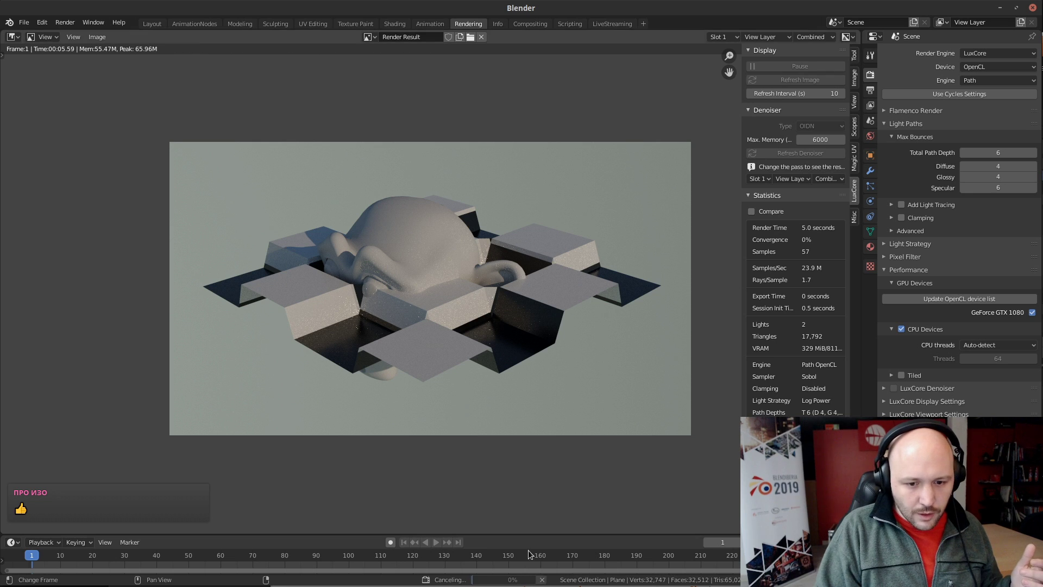
Set the Subdivision node's Max. Edge Screen Size to 0.2 and render the scene again
{"action": "left_click", "coordinate": [612, 23]}
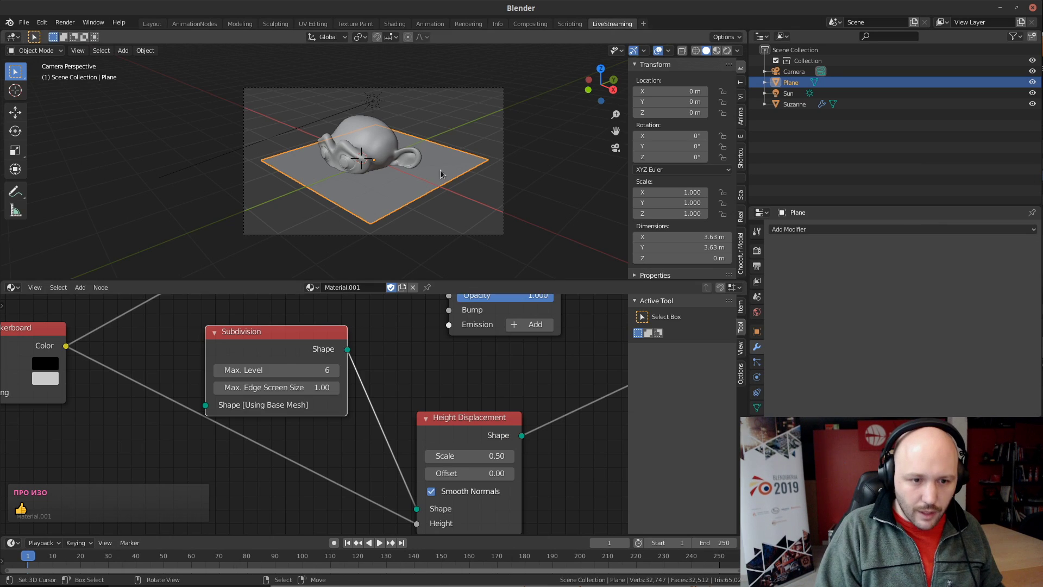
{"action": "left_click", "coordinate": [313, 390]}
{"action": "type", "text": ".2"}
{"action": "key", "text": "Return"}
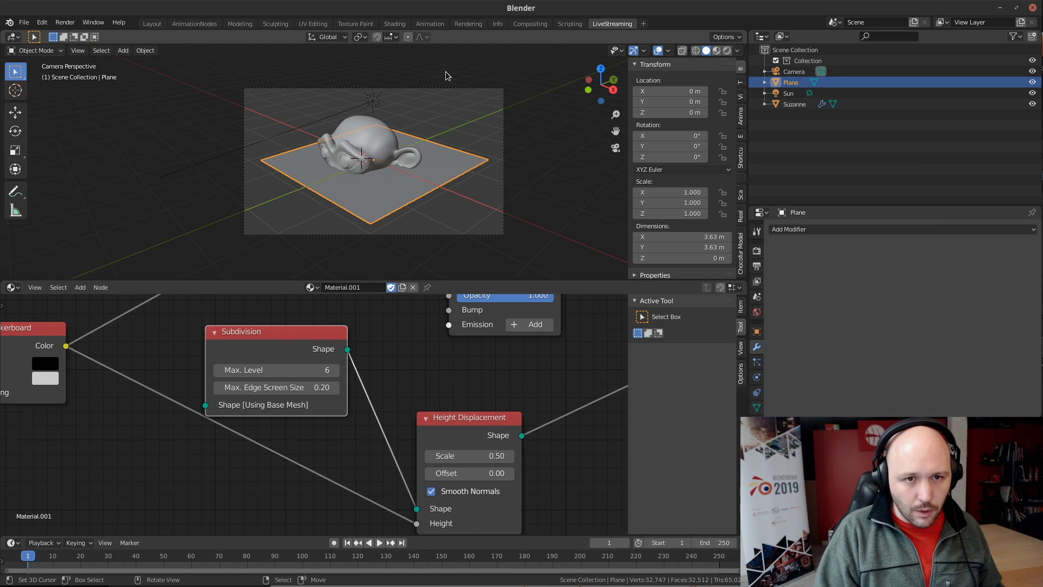
{"action": "left_click", "coordinate": [477, 25]}
{"action": "key", "text": "F12"}
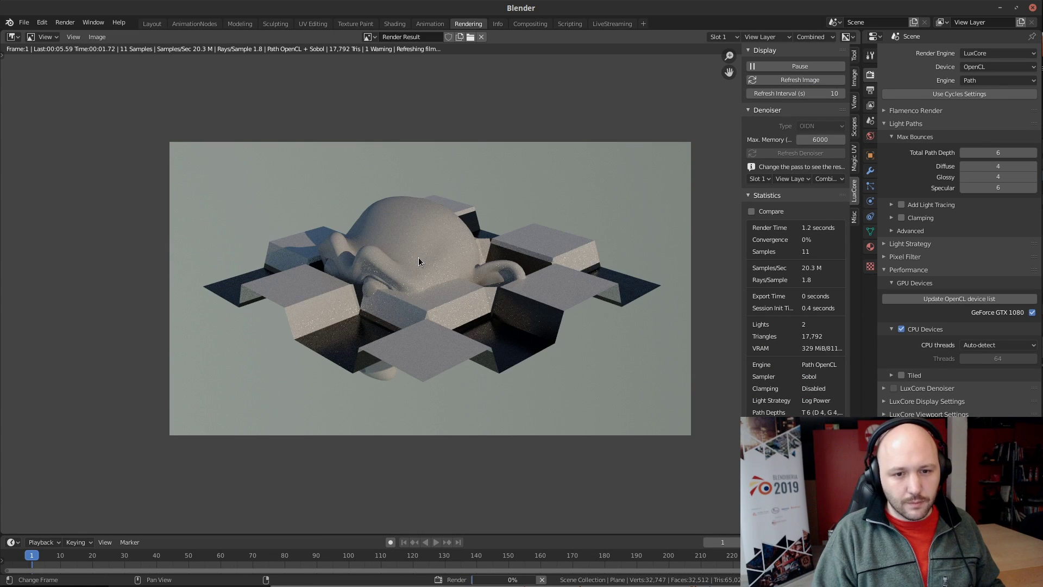
Set the Subdivision node's Max. Edge Screen Size to 0.05, and replace the running render with a new test render
{"action": "left_click", "coordinate": [608, 28]}
{"action": "left_click", "coordinate": [320, 390]}
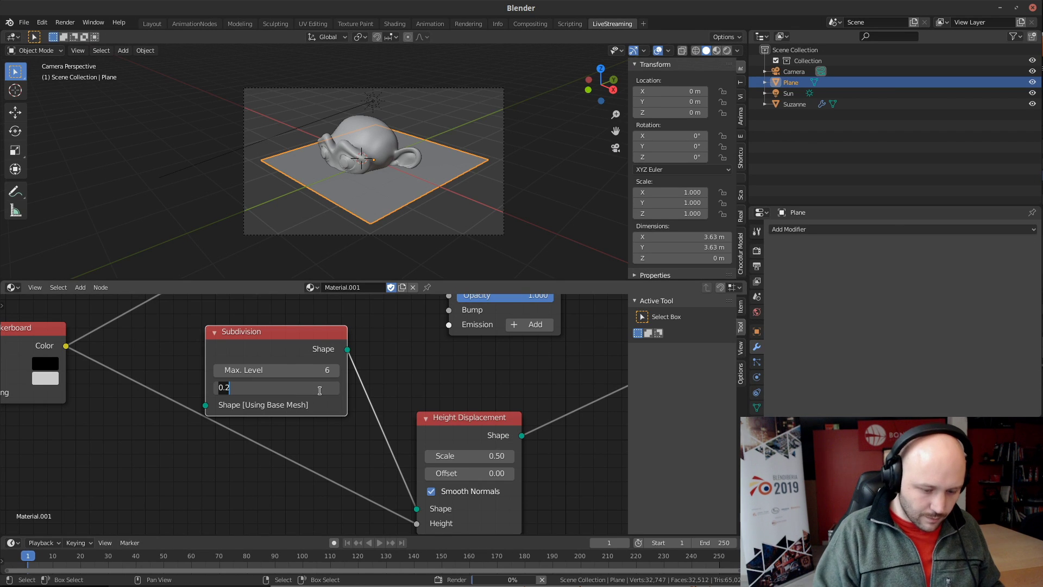
{"action": "type", "text": "0.02"}
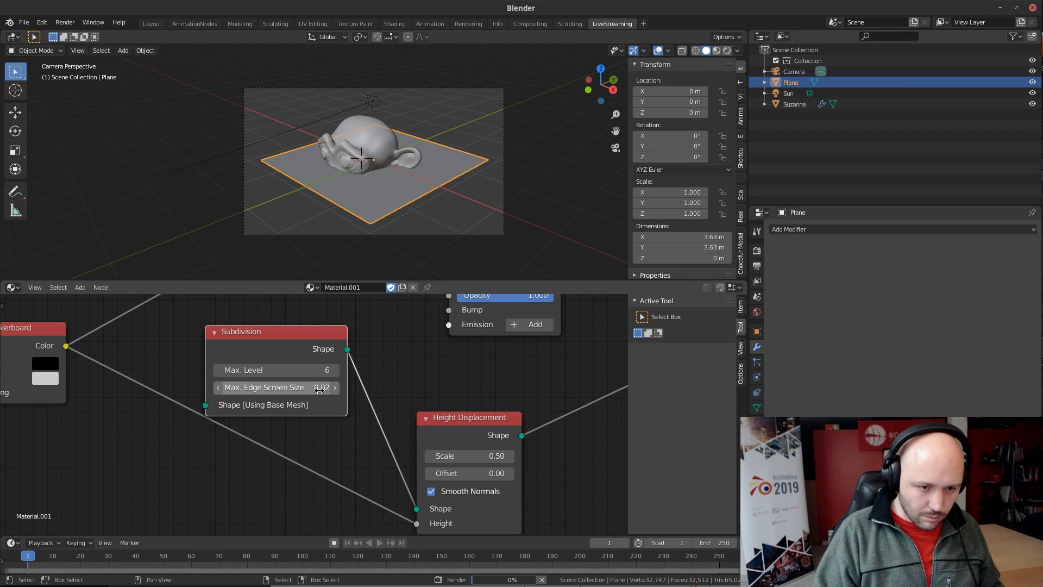
{"action": "key", "text": "BackSpace"}
{"action": "type", "text": "5"}
{"action": "key", "text": "Return"}
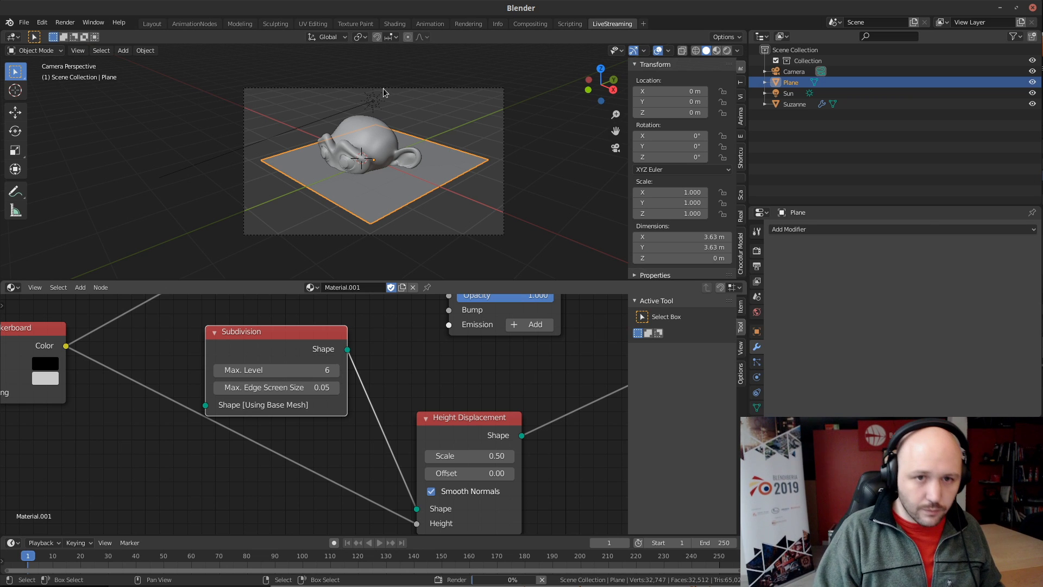
{"action": "left_click", "coordinate": [468, 24]}
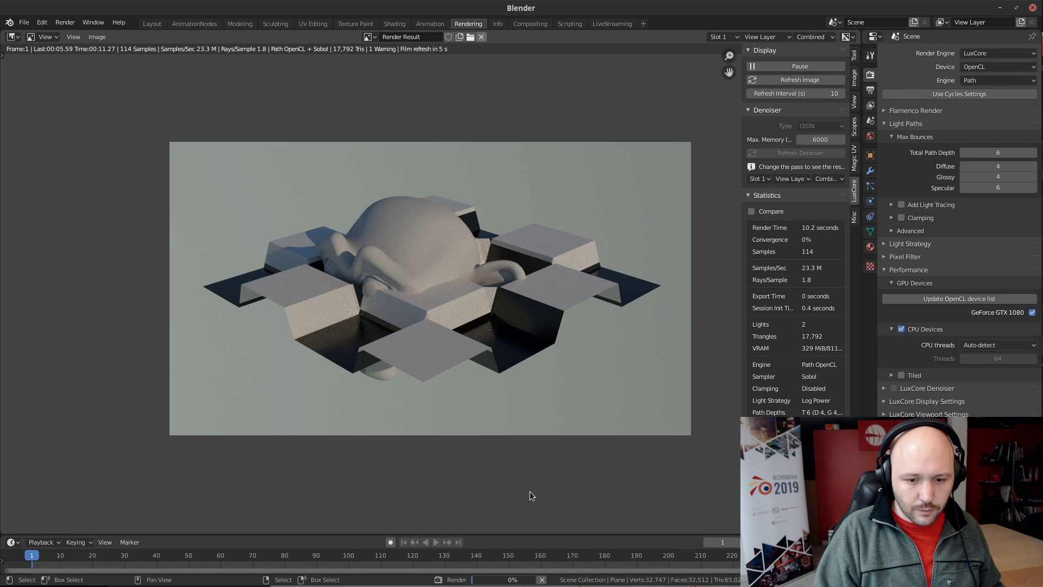
{"action": "left_click", "coordinate": [542, 579]}
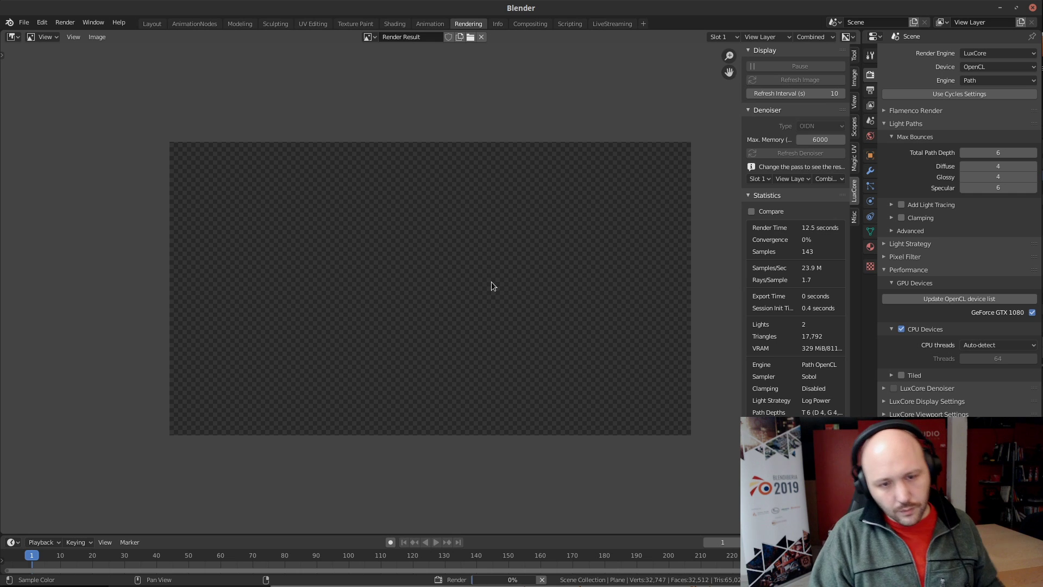
{"action": "key", "text": "F12"}
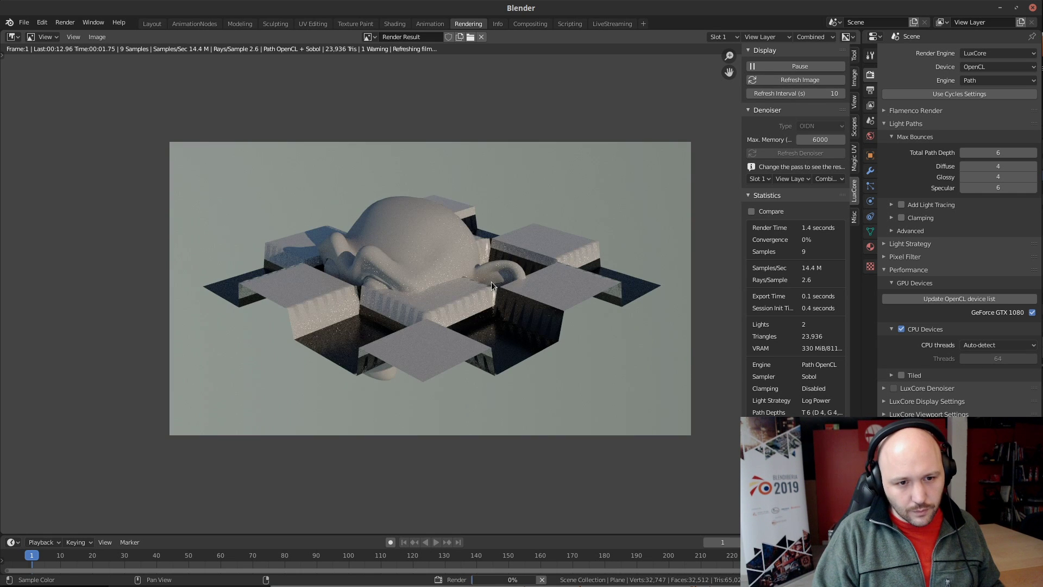
{"action": "left_click", "coordinate": [542, 579]}
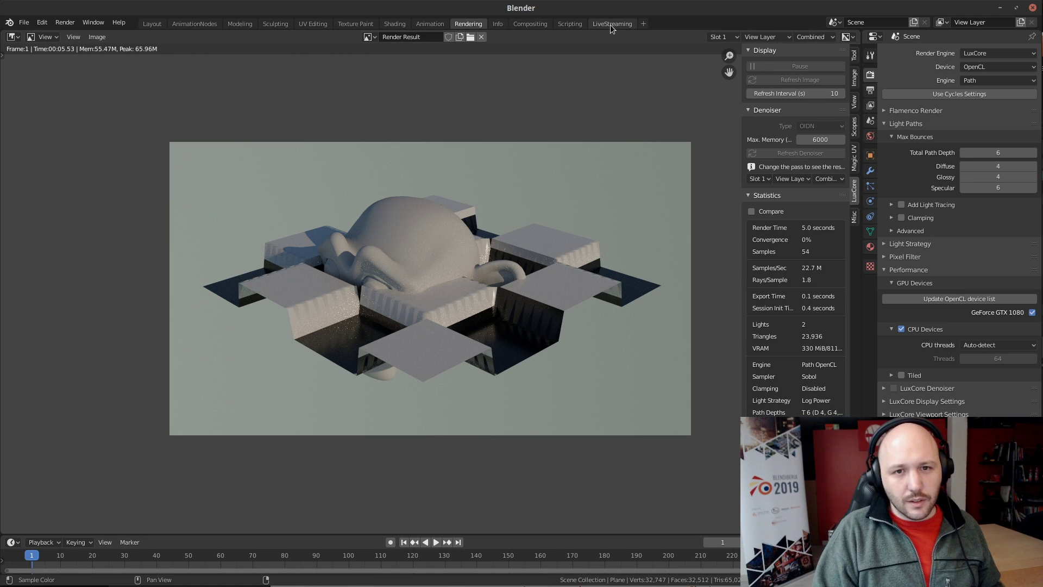
Set the Subdivision node's Max. Edge Screen Size to 0.02 and run a short test render
{"action": "left_click", "coordinate": [611, 25]}
{"action": "left_click", "coordinate": [307, 385]}
{"action": "key", "text": "BackSpace"}
{"action": "type", "text": "."}
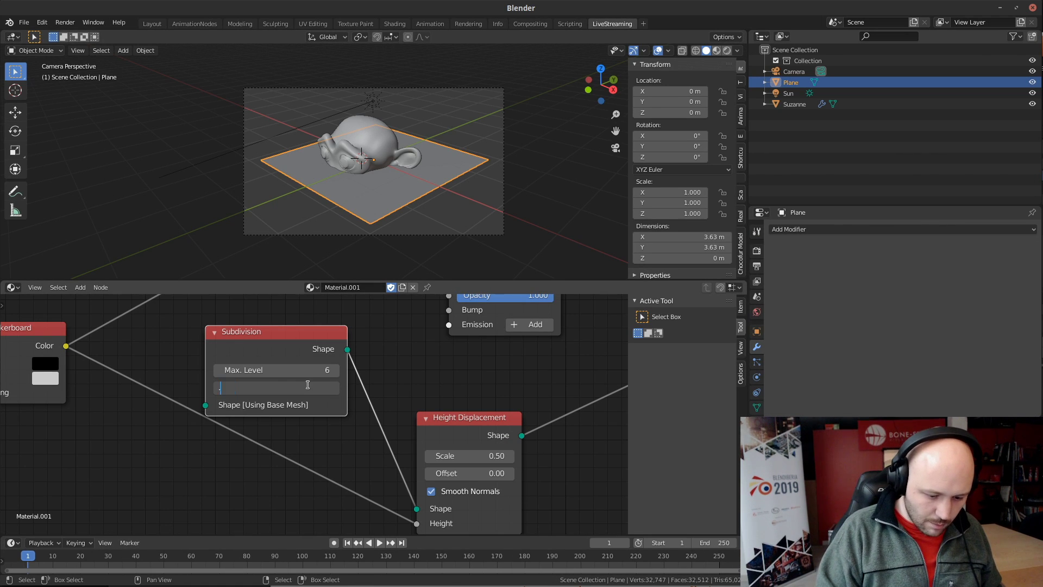
{"action": "type", "text": "02"}
{"action": "key", "text": "Return"}
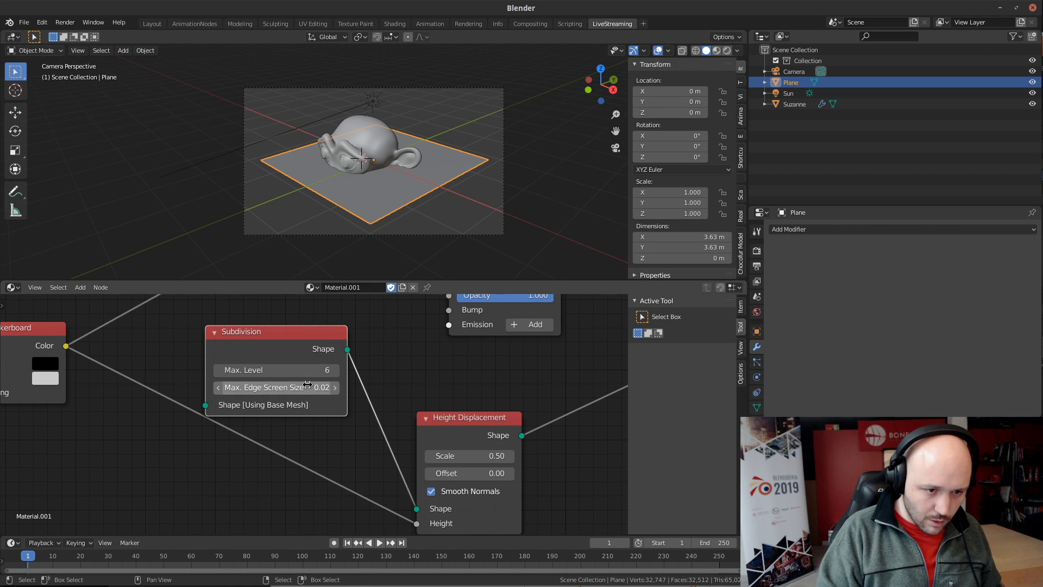
{"action": "left_click", "coordinate": [468, 24]}
{"action": "key", "text": "F12"}
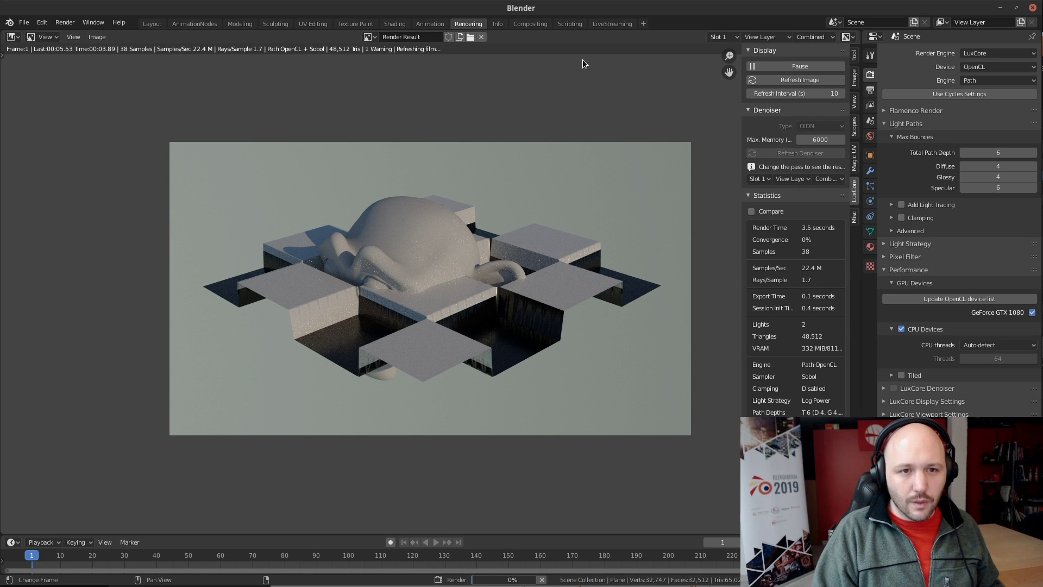
{"action": "left_click", "coordinate": [538, 581]}
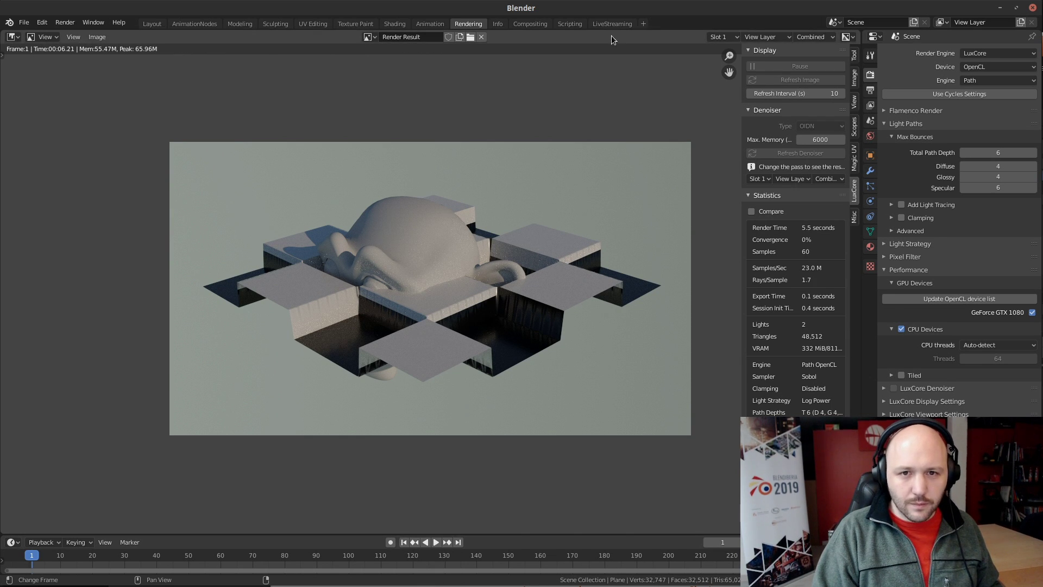
Set the Max. Edge Screen Size of the Subdivision node in the plane's material to 0.01
{"action": "left_click", "coordinate": [612, 24]}
{"action": "left_click", "coordinate": [308, 390]}
{"action": "type", "text": "0.01"}
{"action": "key", "text": "Return"}
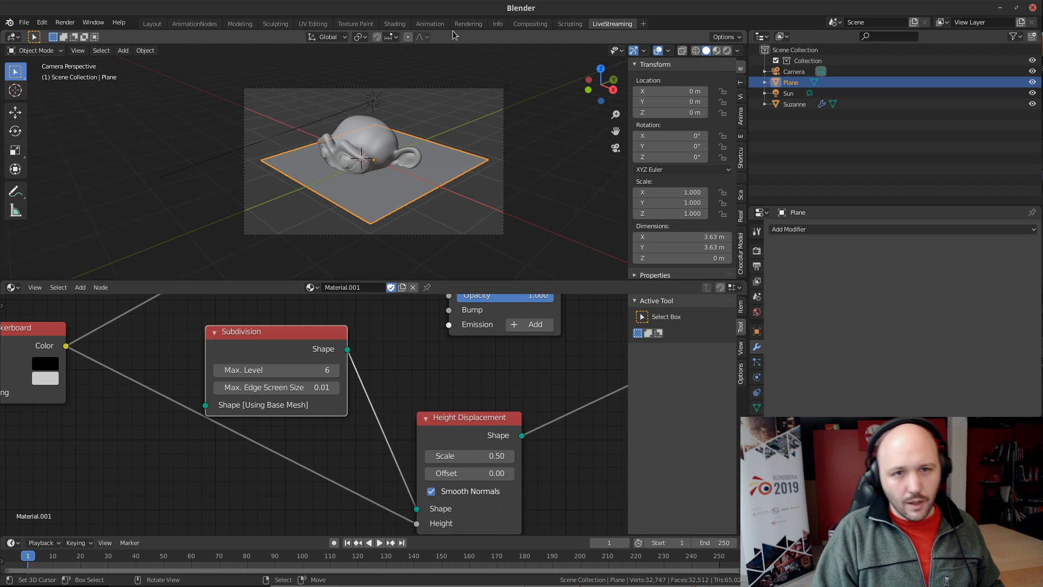
Run a short render of the finer adaptive subdivision and widen the sidebar so the LuxCore statistics are fully readable
{"action": "left_click", "coordinate": [468, 24]}
{"action": "key", "text": "F12"}
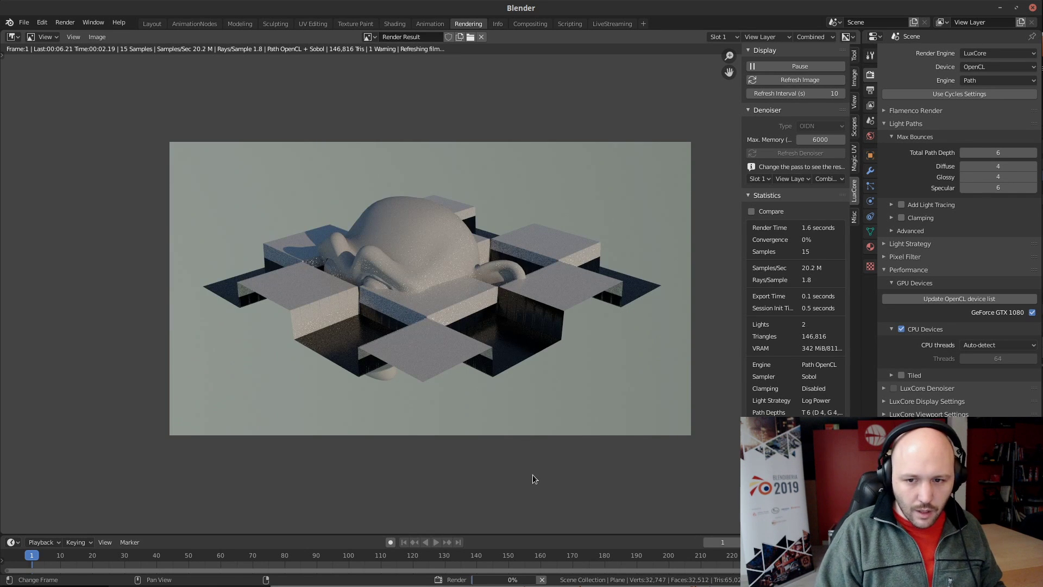
{"action": "left_click", "coordinate": [541, 580]}
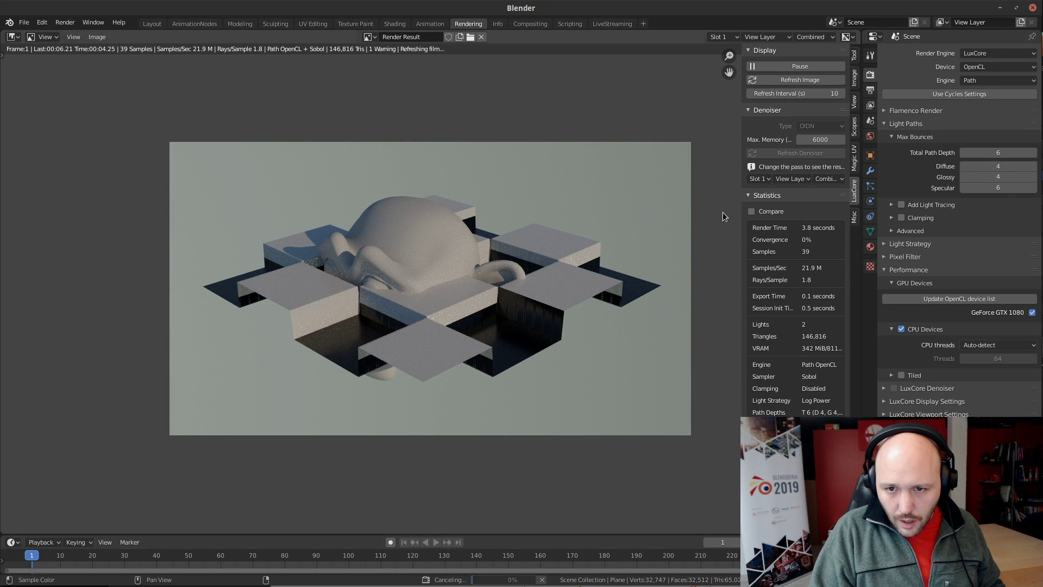
{"action": "left_click_drag", "start_coordinate": [741, 254], "coordinate": [607, 266]}
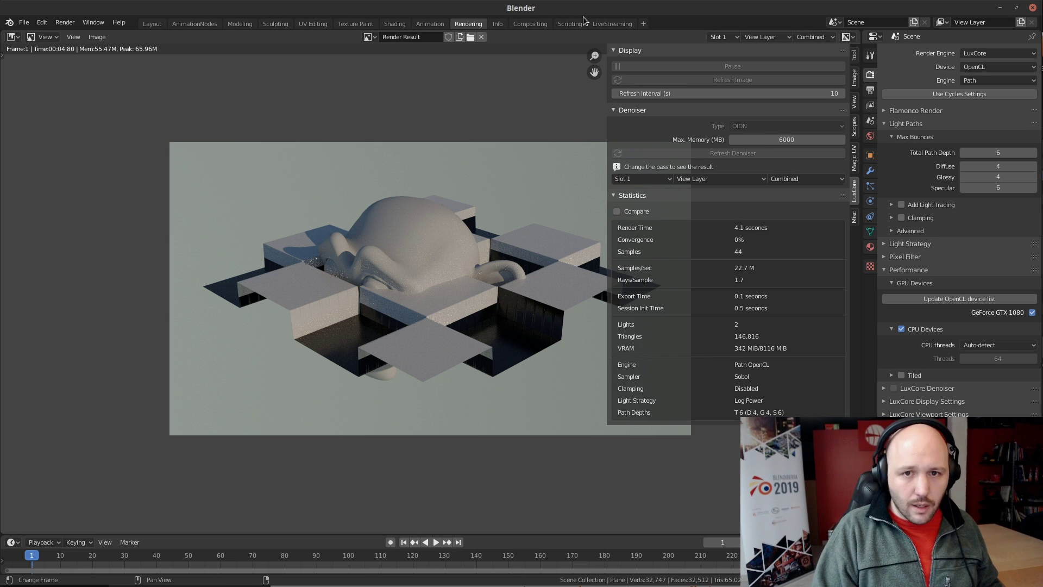
Move the camera farther back so that Suzanne and the plane take up less of the frame
{"action": "left_click", "coordinate": [613, 23]}
{"action": "key", "text": "shift+grave"}
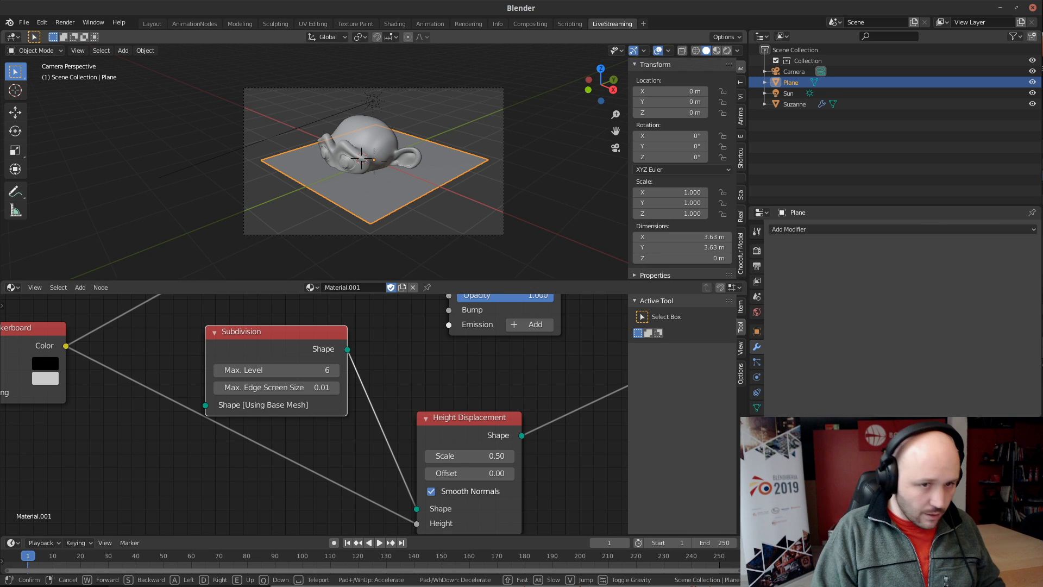
{"action": "key", "text": "s"}
{"action": "left_click", "coordinate": [375, 163]}
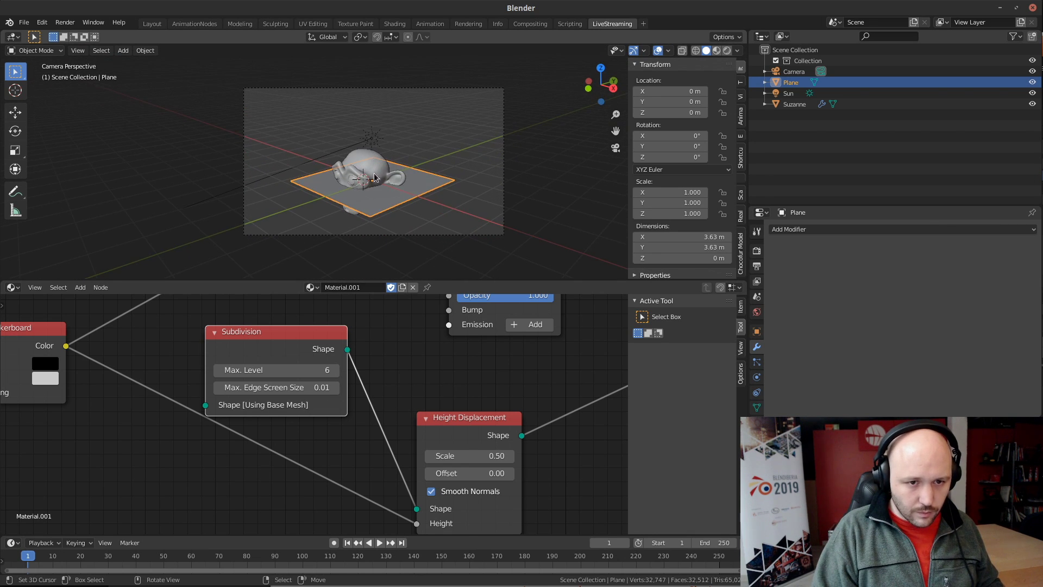
Duplicate the plane and place the copy at ground height far behind Suzanne, at about X -13 m and Y 12.6 m
{"action": "left_click", "coordinate": [385, 194]}
{"action": "left_click", "coordinate": [402, 203]}
{"action": "key", "text": "shift+d"}
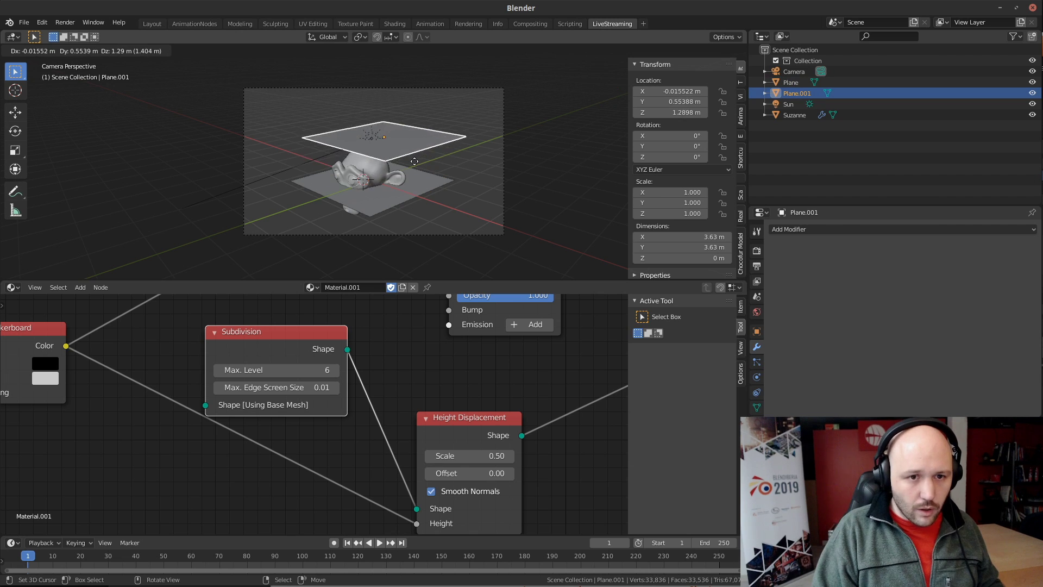
{"action": "key", "text": "shift+z"}
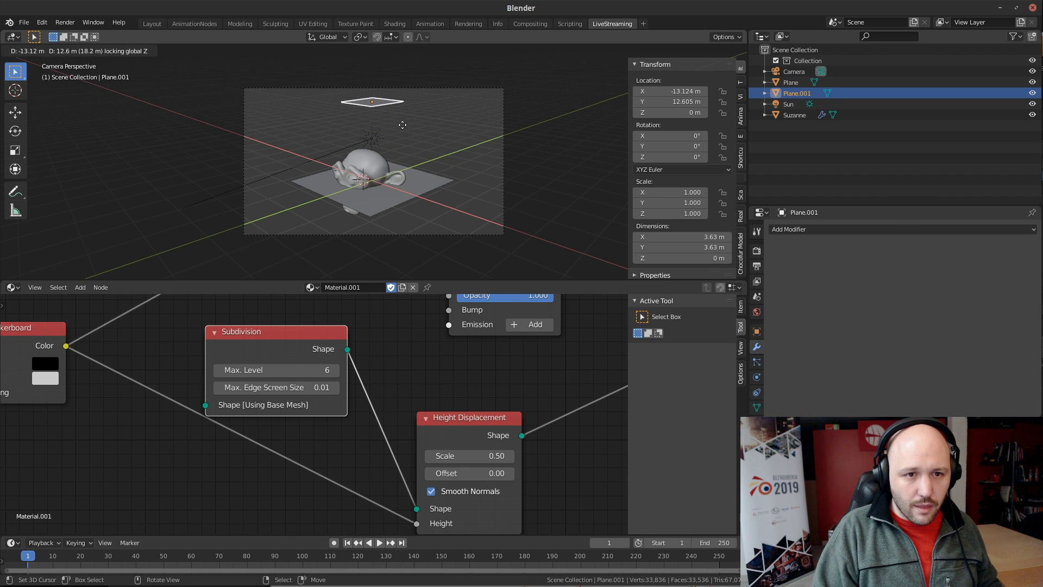
{"action": "left_click", "coordinate": [405, 131]}
Render the scene with both displaced planes to check the triangle statistics, and stop the render
{"action": "left_click", "coordinate": [469, 23]}
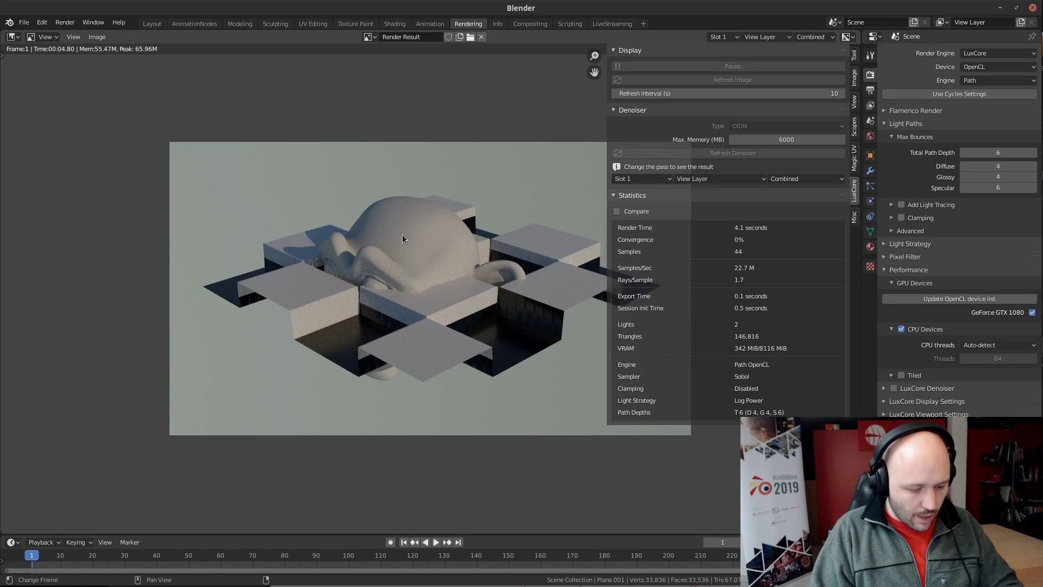
{"action": "key", "text": "F12"}
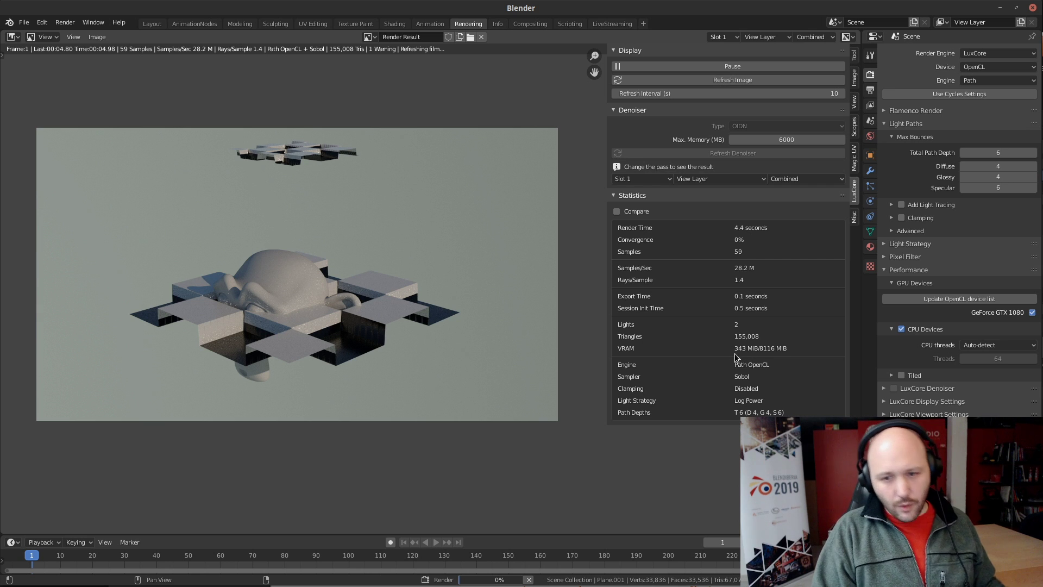
{"action": "left_click", "coordinate": [527, 580]}
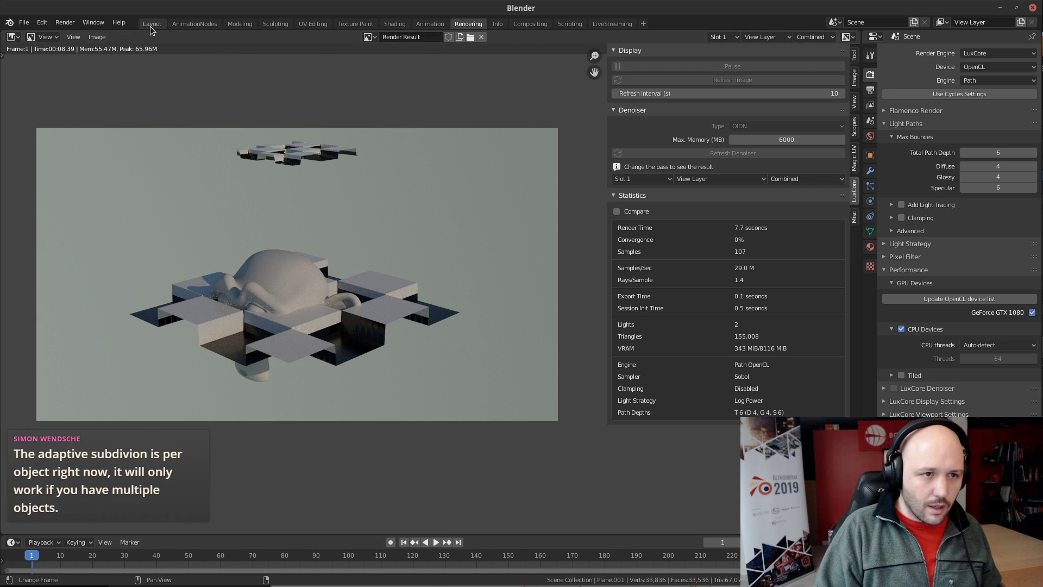
Select the plane beneath Suzanne and set the Subdivision node's Max. Edge Screen Size to 0 in its material
{"action": "left_click", "coordinate": [151, 24]}
{"action": "left_click", "coordinate": [528, 328]}
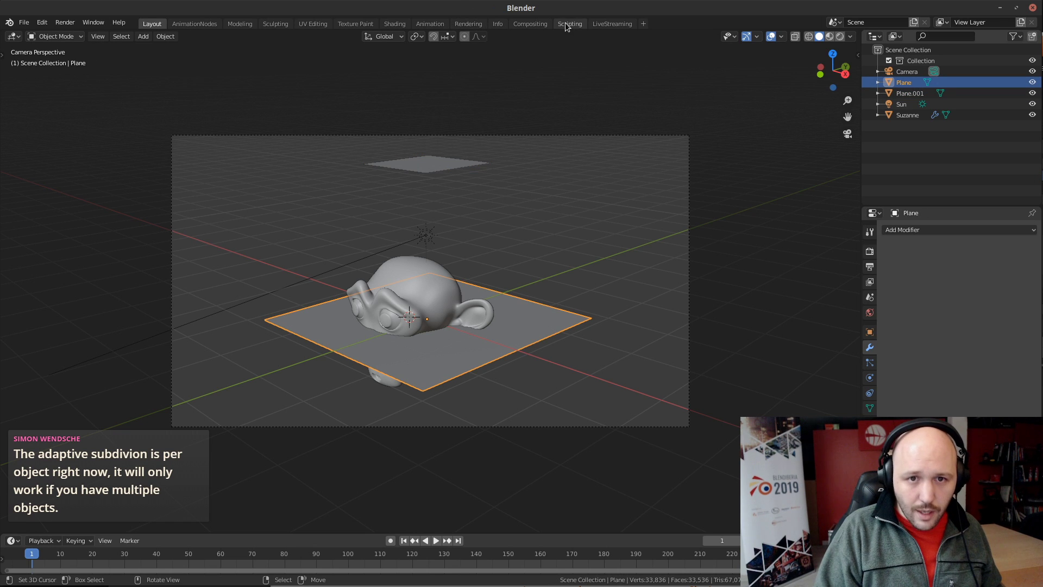
{"action": "left_click", "coordinate": [612, 24]}
{"action": "left_click", "coordinate": [288, 390]}
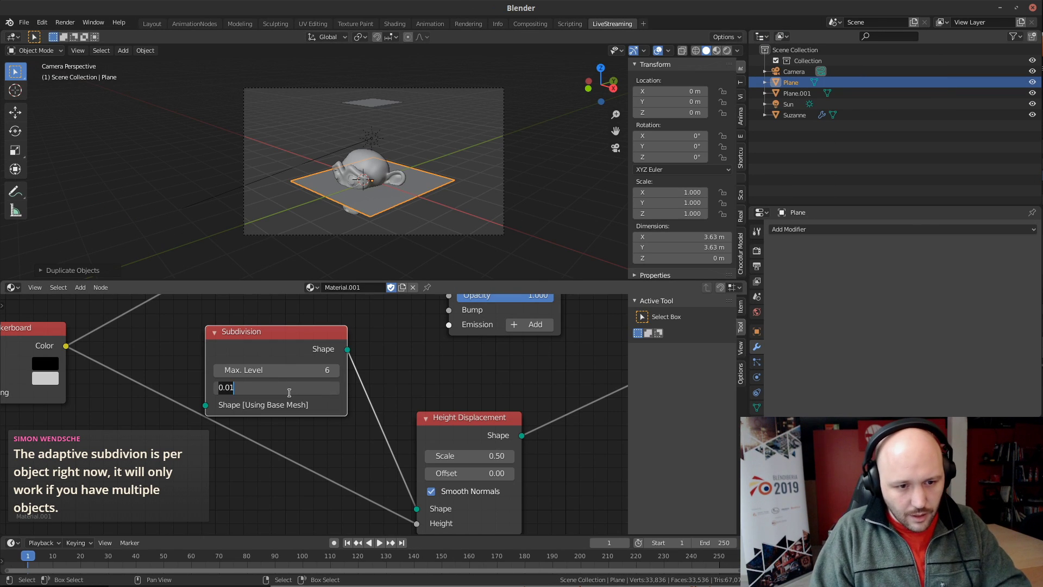
{"action": "type", "text": "0"}
{"action": "key", "text": "Return"}
{"action": "left_click", "coordinate": [472, 351]}
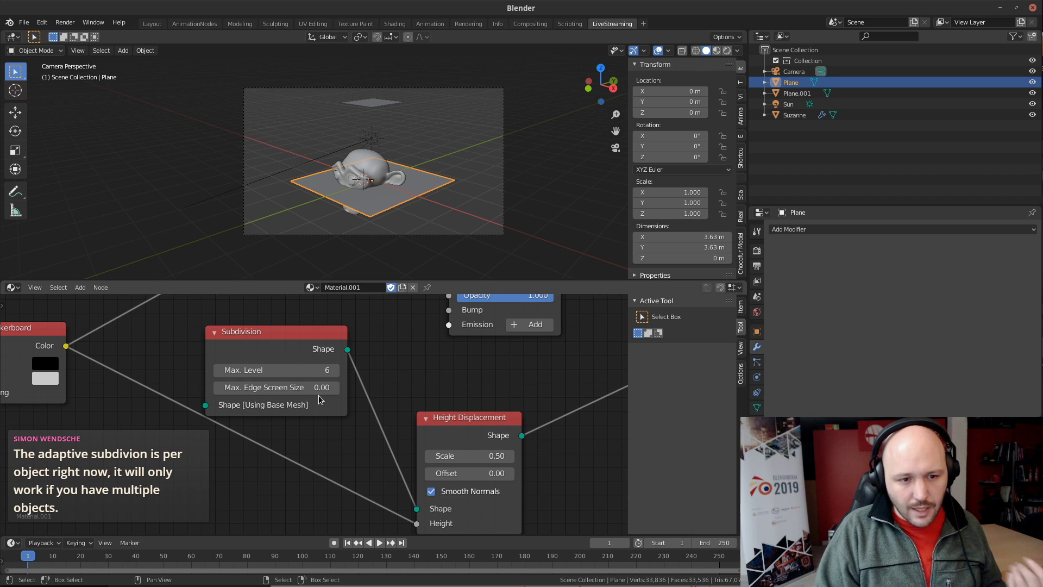
Render the scene without adaptive subdivision into render slot 2, and stop the render after a few seconds
{"action": "left_click", "coordinate": [469, 24]}
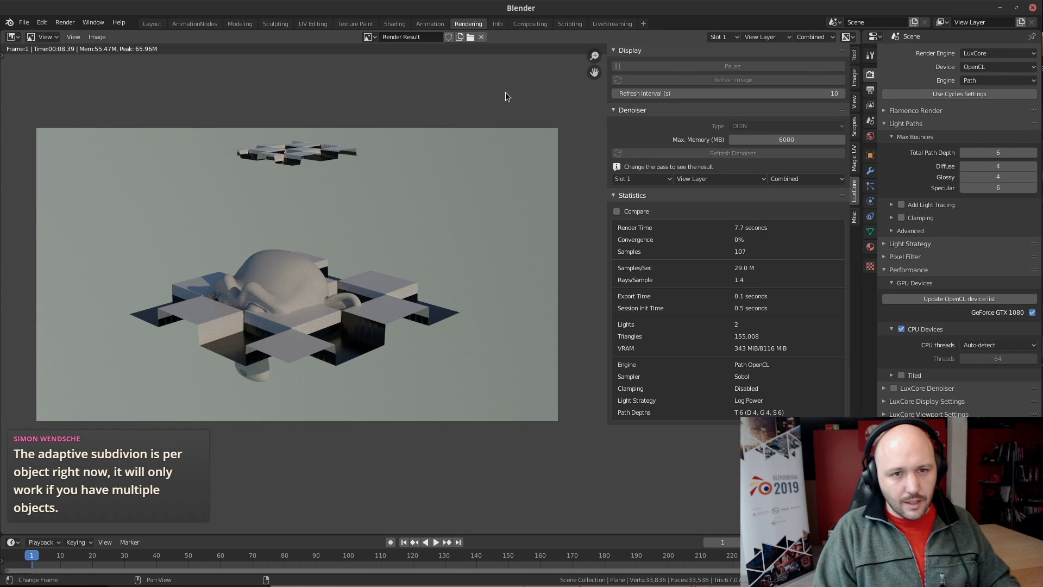
{"action": "left_click", "coordinate": [722, 39]}
{"action": "left_click", "coordinate": [725, 122]}
{"action": "key", "text": "F12"}
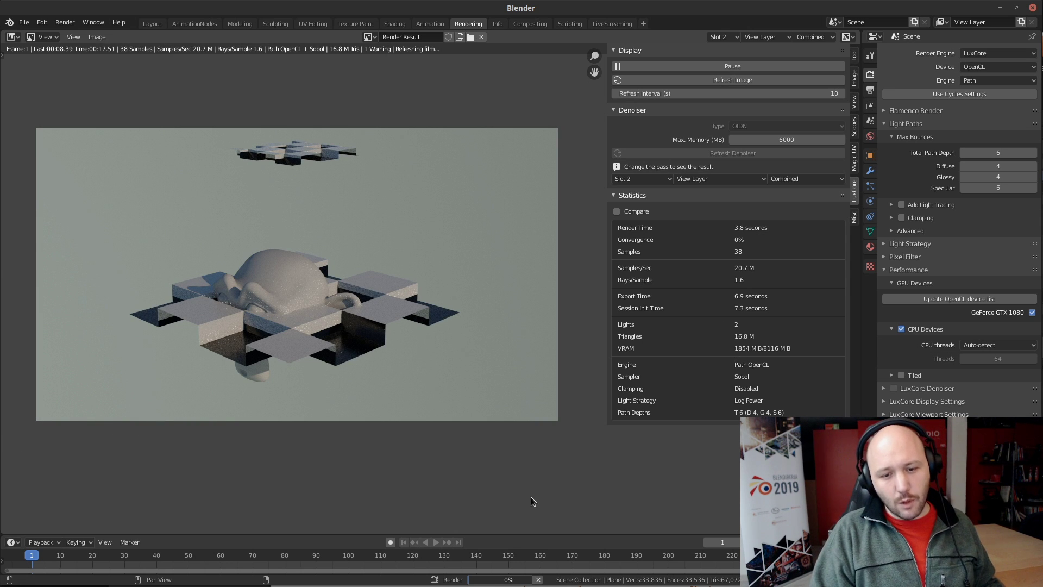
{"action": "left_click", "coordinate": [538, 579]}
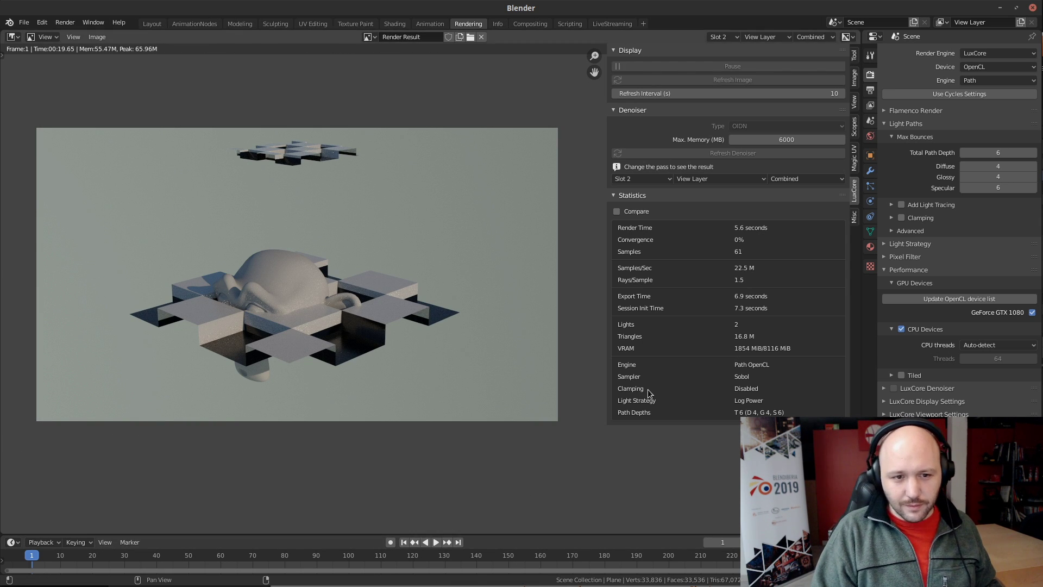
Turn on the statistics comparison and alternate between render slots 1 and 2 to compare images, triangles and VRAM
{"action": "left_click", "coordinate": [617, 212]}
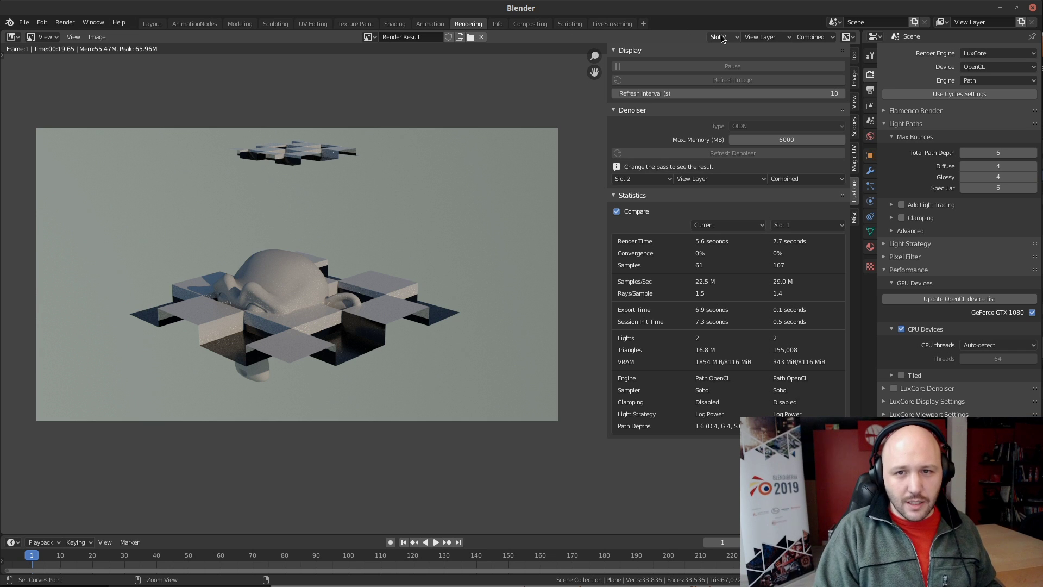
{"action": "scroll", "coordinate": [722, 41], "scroll_direction": "up", "scroll_amount": 1, "text": "ctrl"}
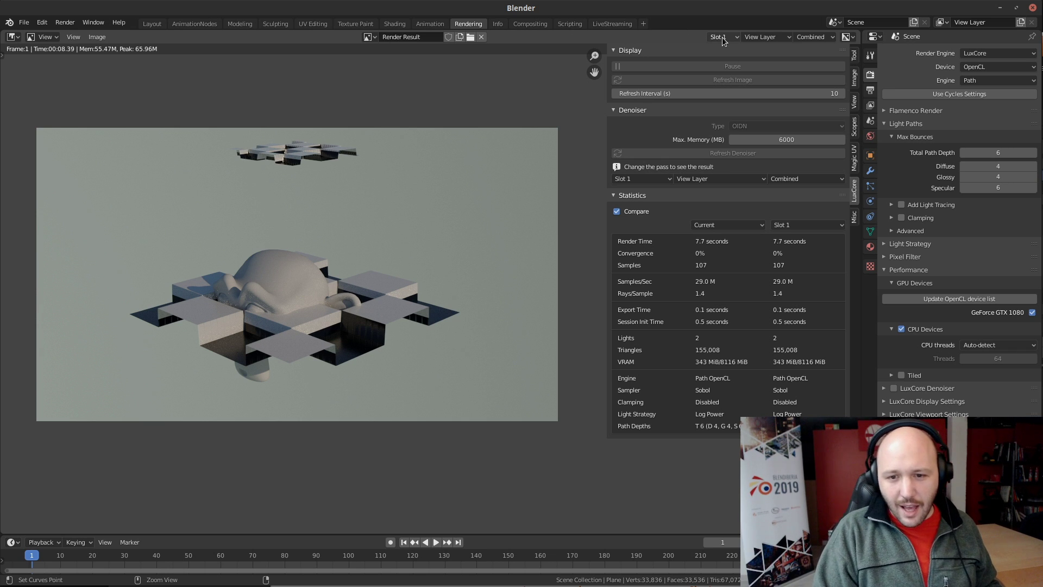
{"action": "scroll", "coordinate": [722, 41], "scroll_direction": "down", "scroll_amount": 1, "text": "ctrl"}
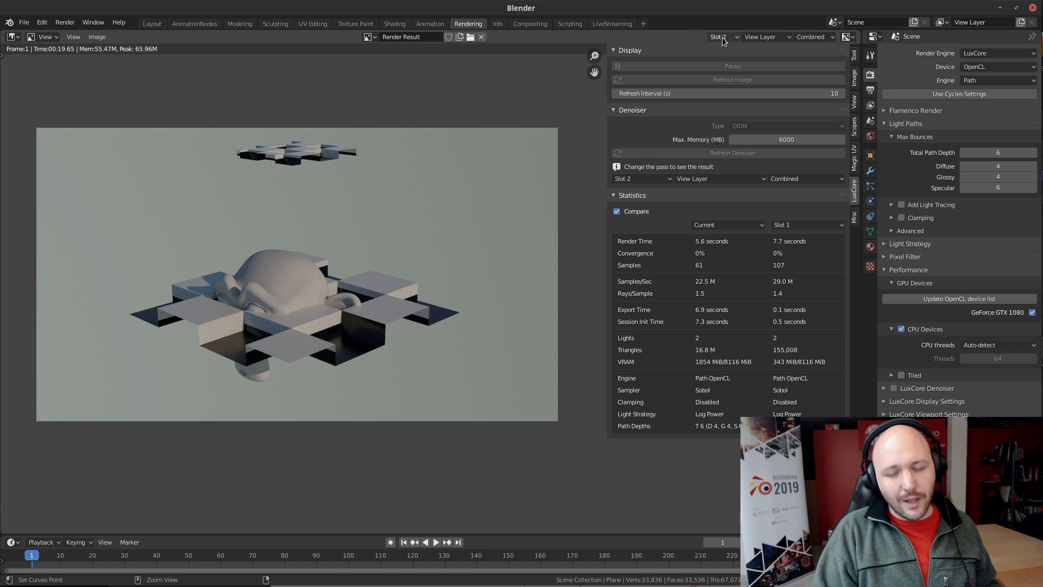
{"action": "scroll", "coordinate": [722, 42], "scroll_direction": "up", "scroll_amount": 1, "text": "ctrl"}
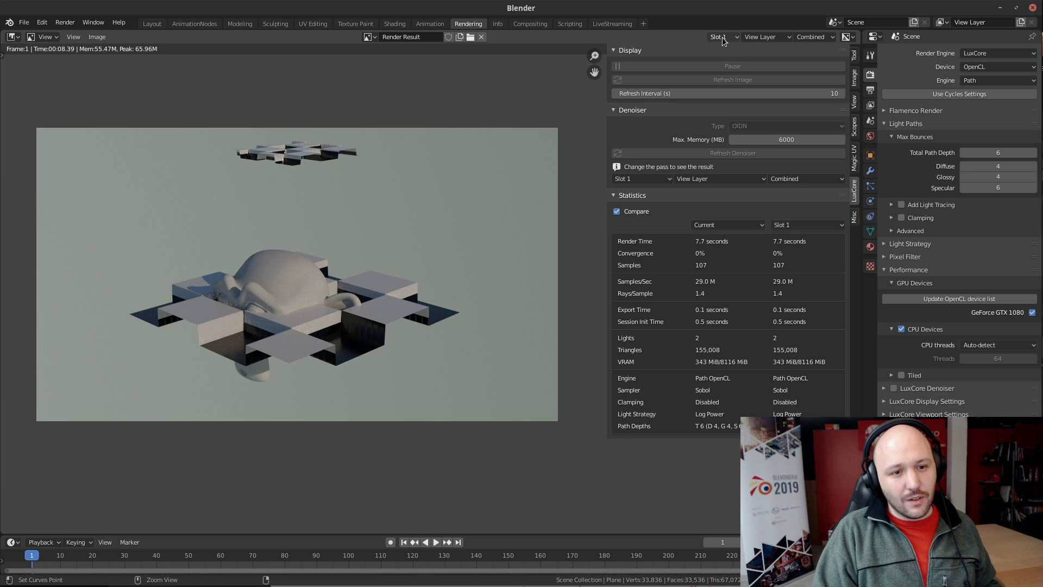
{"action": "scroll", "coordinate": [722, 42], "scroll_direction": "down", "scroll_amount": 1, "text": "ctrl"}
{"action": "scroll", "coordinate": [723, 41], "scroll_direction": "up", "scroll_amount": 1, "text": "ctrl"}
{"action": "scroll", "coordinate": [723, 42], "scroll_direction": "down", "scroll_amount": 1, "text": "ctrl"}
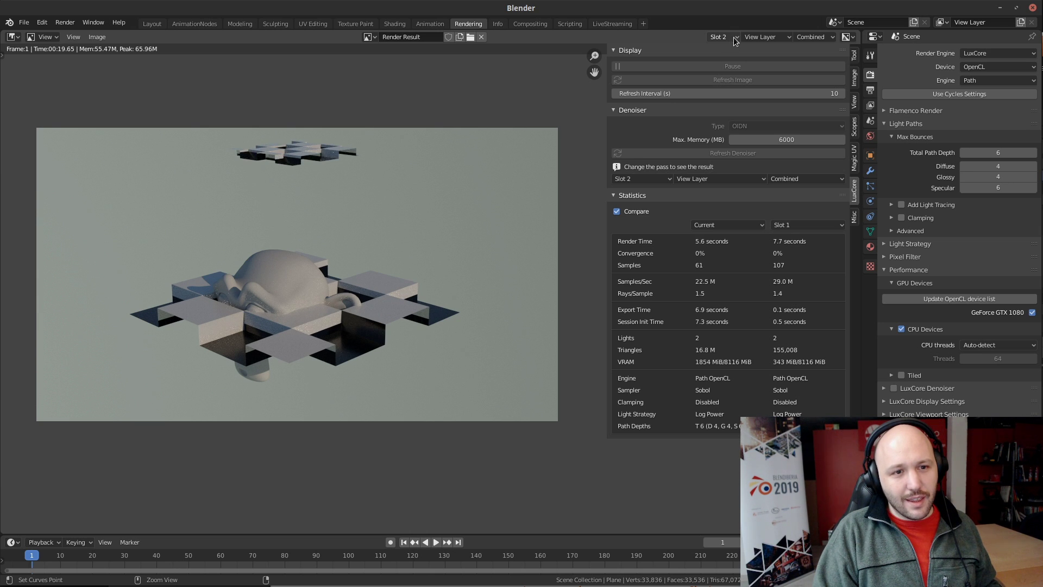
{"action": "scroll", "coordinate": [734, 39], "scroll_direction": "up", "scroll_amount": 1, "text": "ctrl"}
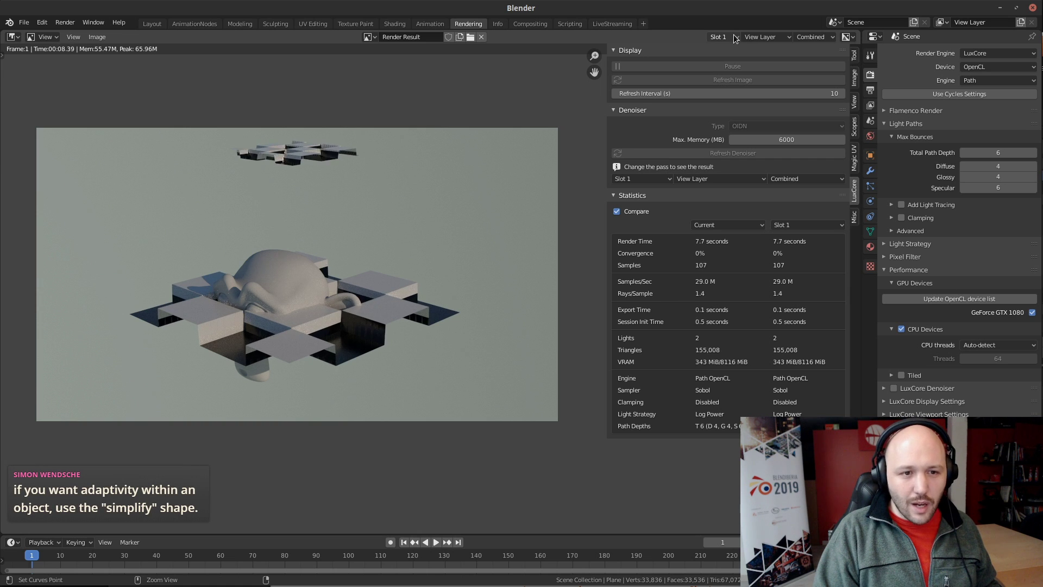
{"action": "scroll", "coordinate": [734, 40], "scroll_direction": "down", "scroll_amount": 1, "text": "ctrl"}
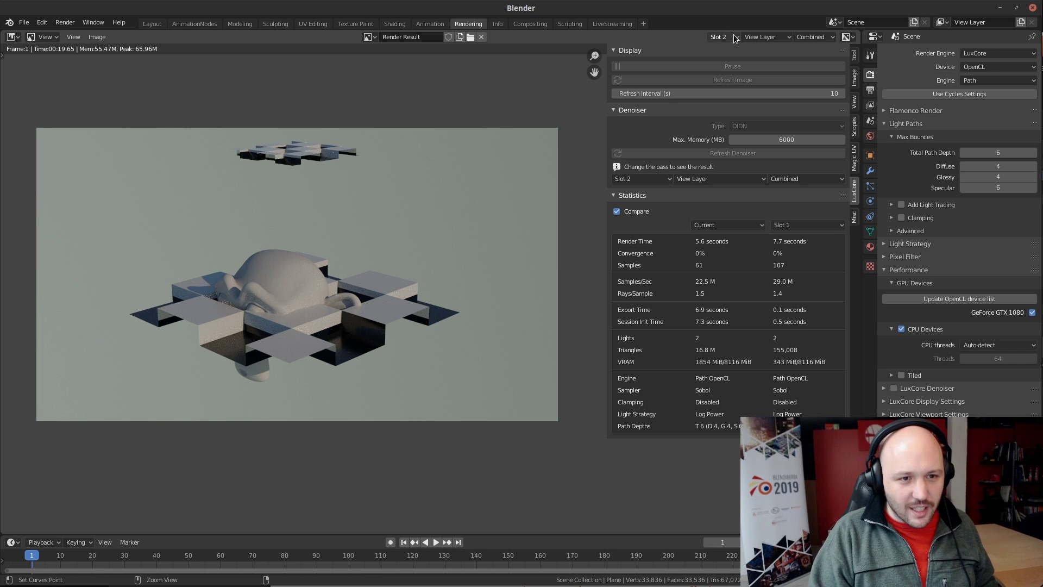
{"action": "scroll", "coordinate": [736, 39], "scroll_direction": "up", "scroll_amount": 1, "text": "ctrl"}
{"action": "scroll", "coordinate": [736, 39], "scroll_direction": "down", "scroll_amount": 1, "text": "ctrl"}
{"action": "scroll", "coordinate": [736, 40], "scroll_direction": "up", "scroll_amount": 1, "text": "ctrl"}
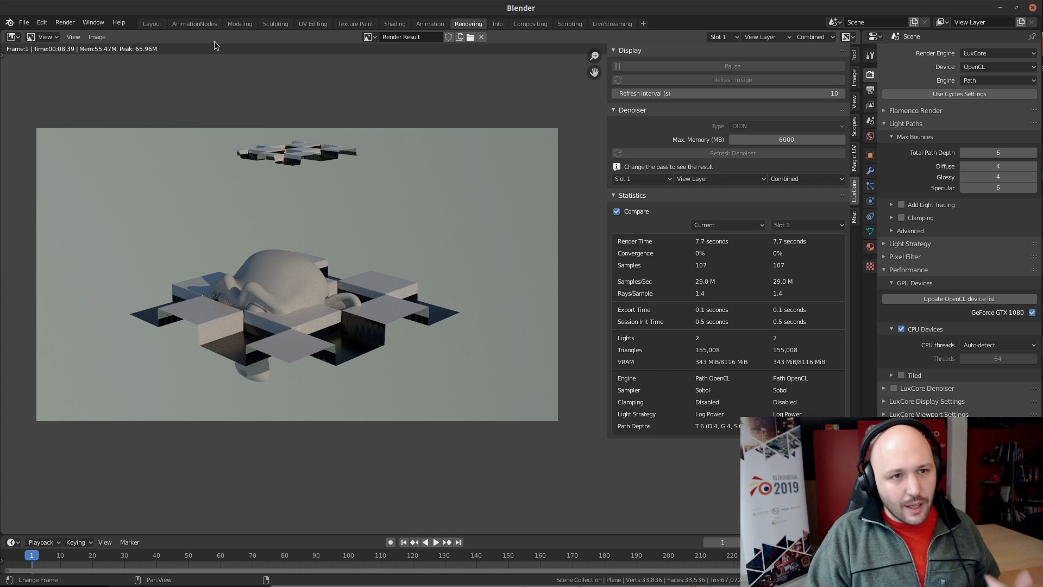
Add a Simplify shape node to Material.001 beside the Height Displacement node
{"action": "left_click", "coordinate": [152, 23]}
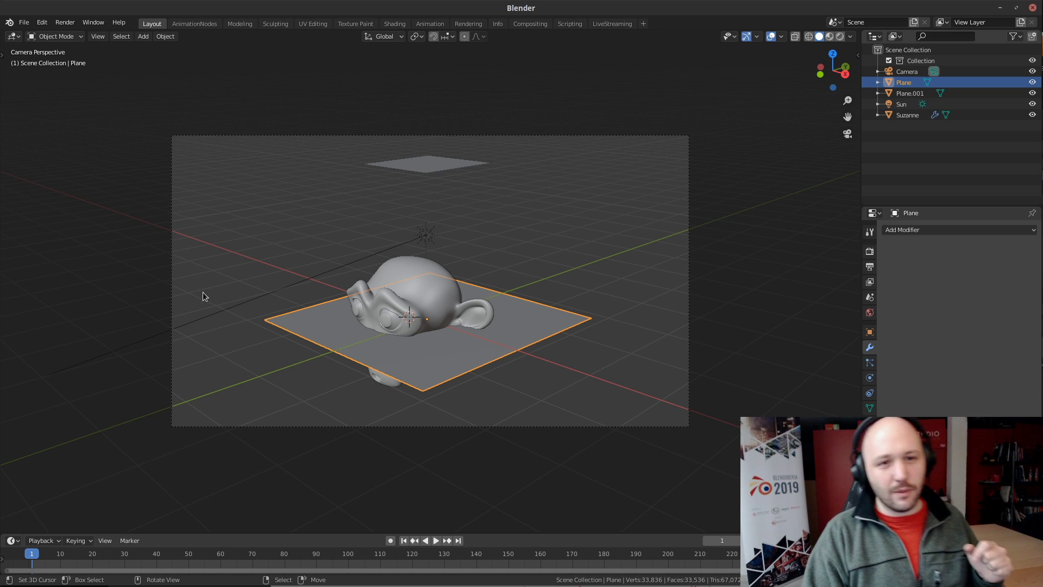
{"action": "left_click", "coordinate": [612, 24]}
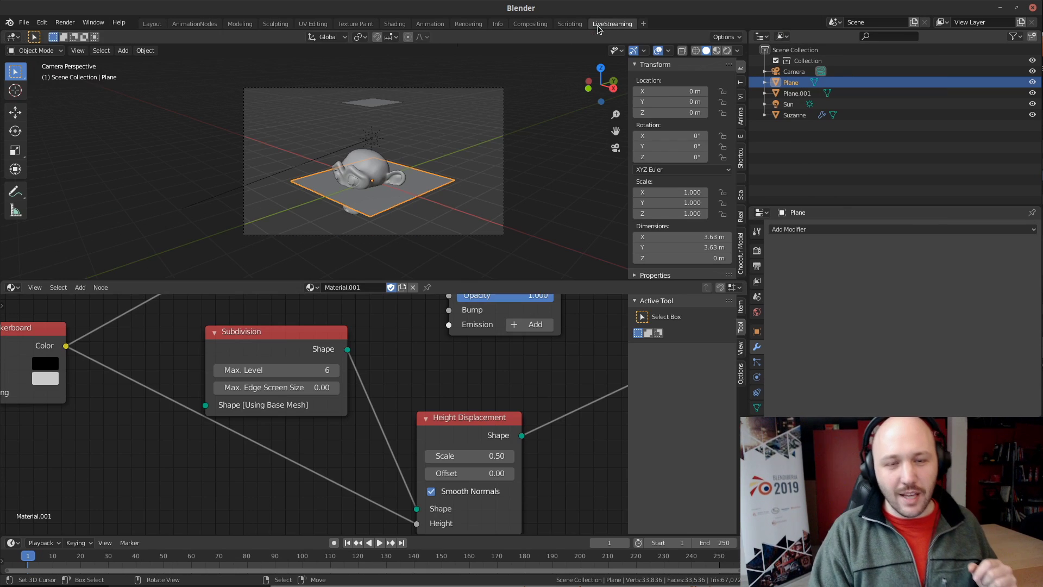
{"action": "scroll", "coordinate": [366, 423], "scroll_direction": "down", "scroll_amount": 5}
{"action": "middle_click_drag", "start_coordinate": [407, 504], "coordinate": [356, 444]}
{"action": "middle_click_drag", "start_coordinate": [515, 433], "coordinate": [406, 453]}
{"action": "key", "text": "shift+a"}
{"action": "left_click", "coordinate": [424, 415]}
{"action": "type", "text": "simp"}
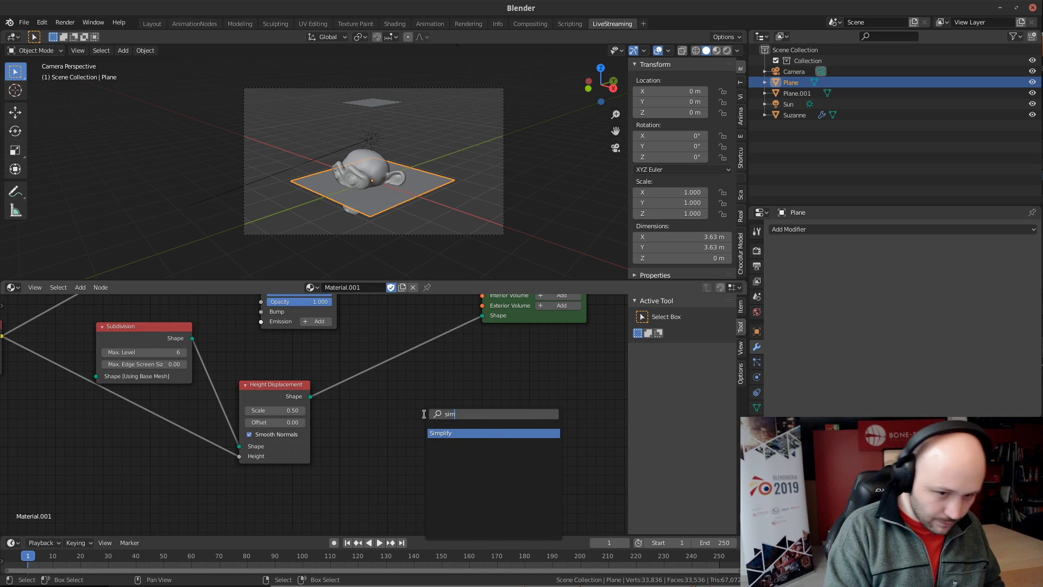
{"action": "key", "text": "Return"}
{"action": "left_click", "coordinate": [424, 414]}
Delete the distant plane copy, reselect the plane beneath Suzanne and move the Simplify node closer to Height Displacement
{"action": "left_click", "coordinate": [380, 103]}
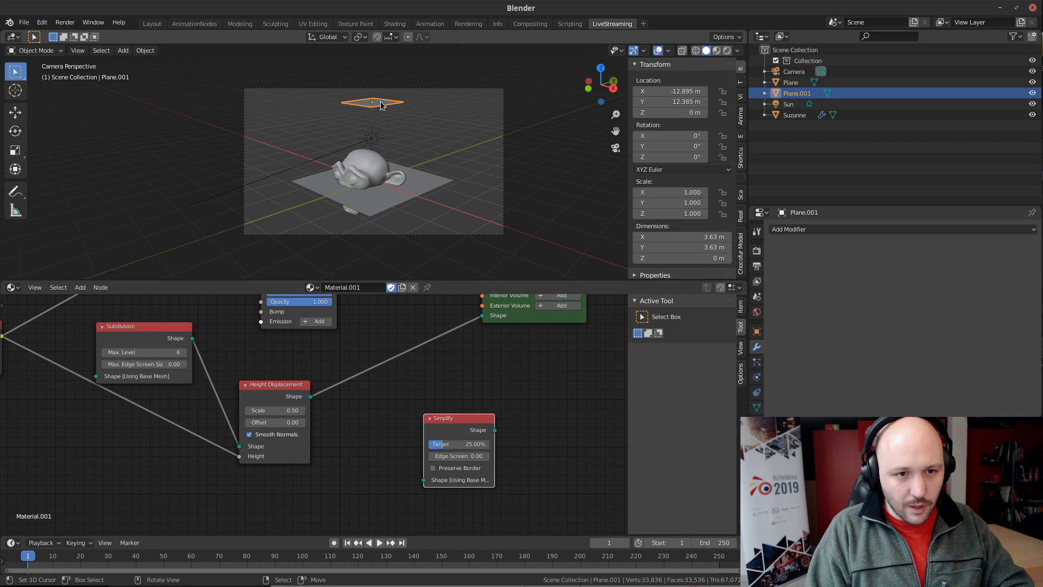
{"action": "key", "text": "Delete"}
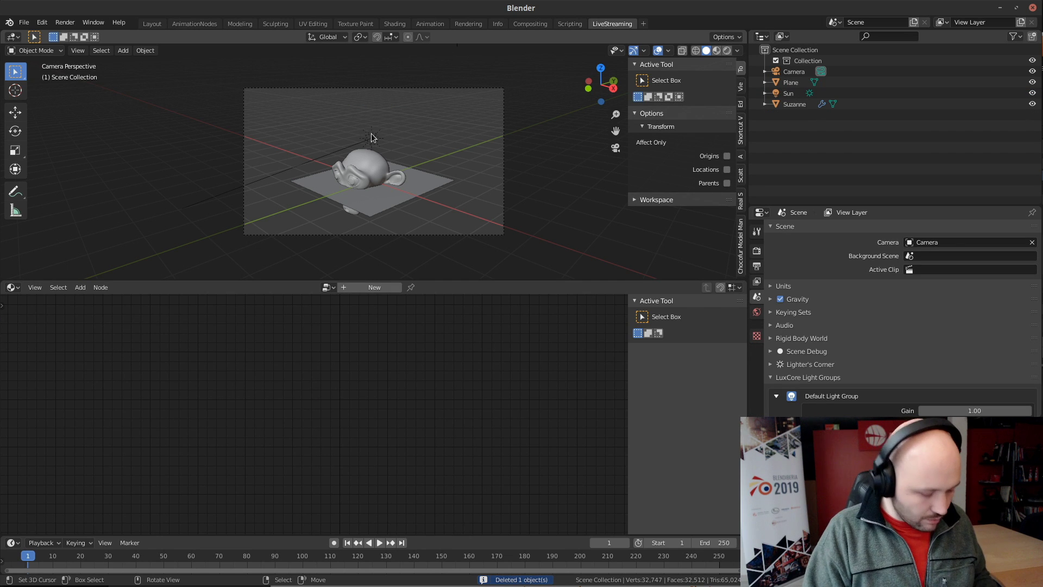
{"action": "right_click", "coordinate": [435, 179]}
{"action": "scroll", "coordinate": [408, 443], "scroll_direction": "up", "scroll_amount": 3}
{"action": "middle_click_drag", "start_coordinate": [390, 433], "coordinate": [472, 443]}
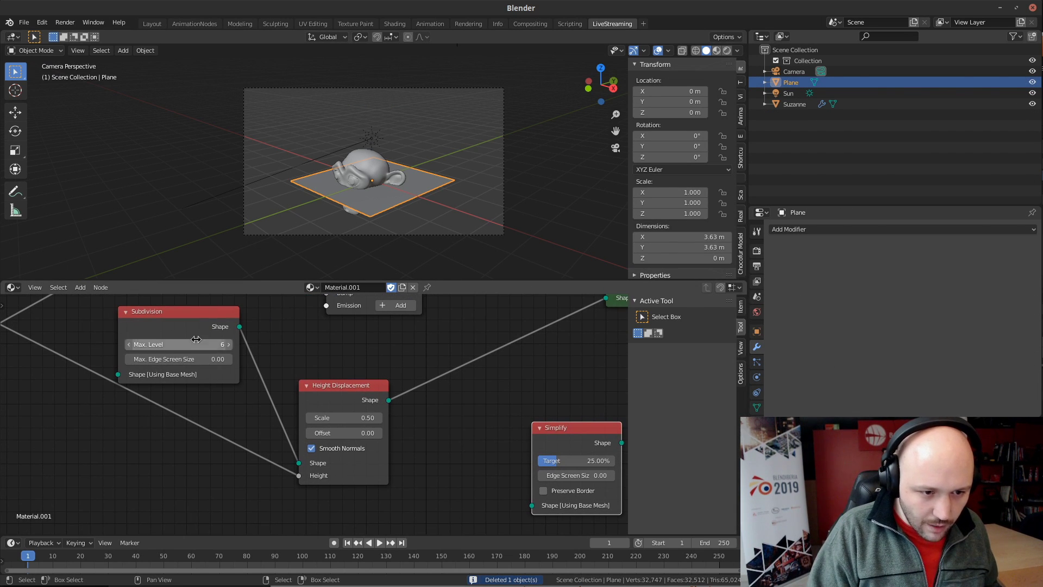
{"action": "left_click_drag", "start_coordinate": [556, 447], "coordinate": [481, 421]}
{"action": "middle_click_drag", "start_coordinate": [491, 382], "coordinate": [480, 386]}
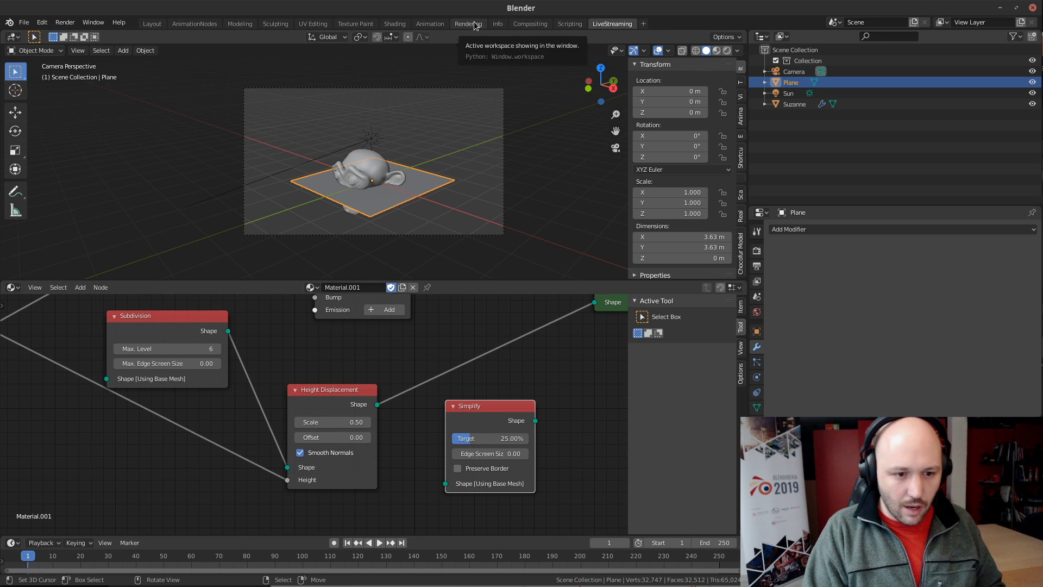
Set the Subdivision node's Max. Level to 7, render the result into slot 1 and stop the render
{"action": "left_click", "coordinate": [218, 352]}
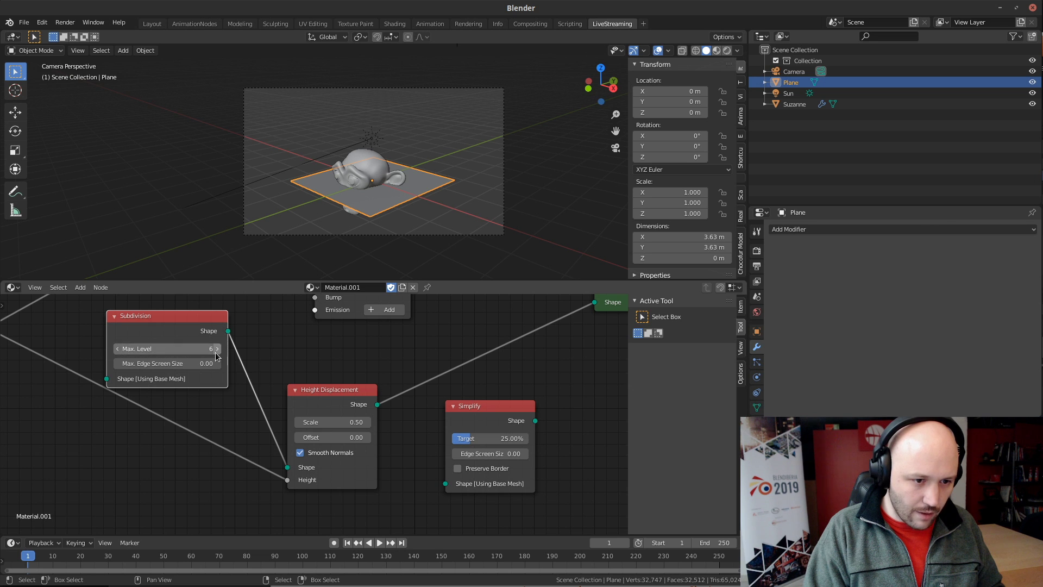
{"action": "left_click", "coordinate": [466, 24]}
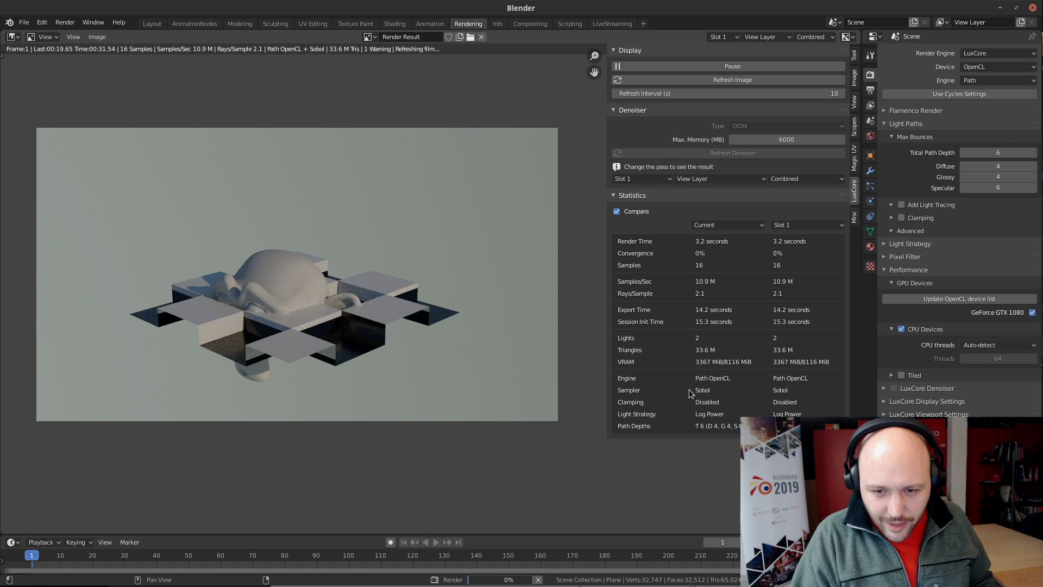
{"action": "left_click", "coordinate": [540, 580]}
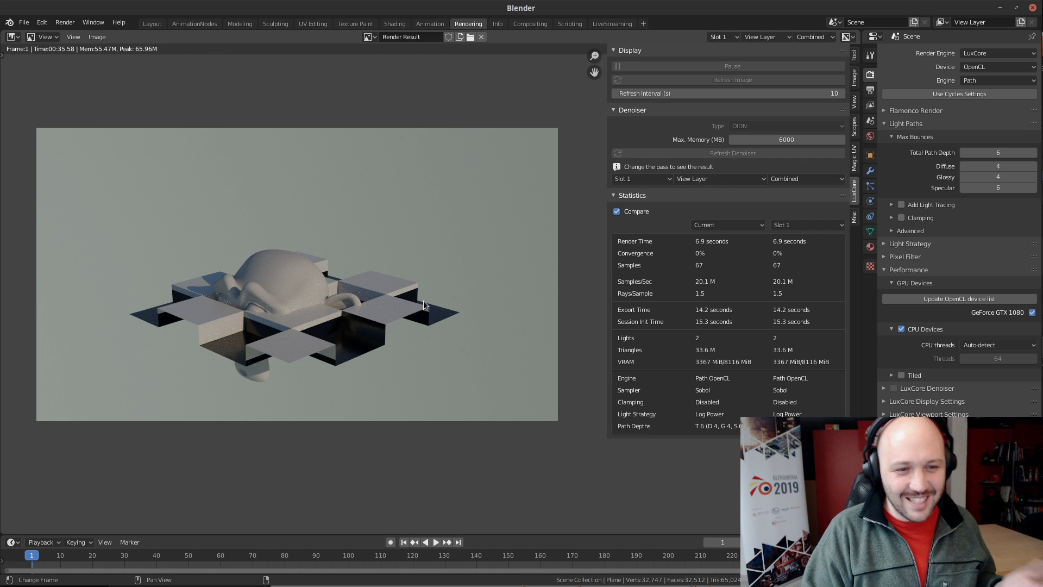
Insert the Simplify node between Height Displacement and the material output's Shape input, and enable Preserve Border
{"action": "left_click", "coordinate": [612, 24]}
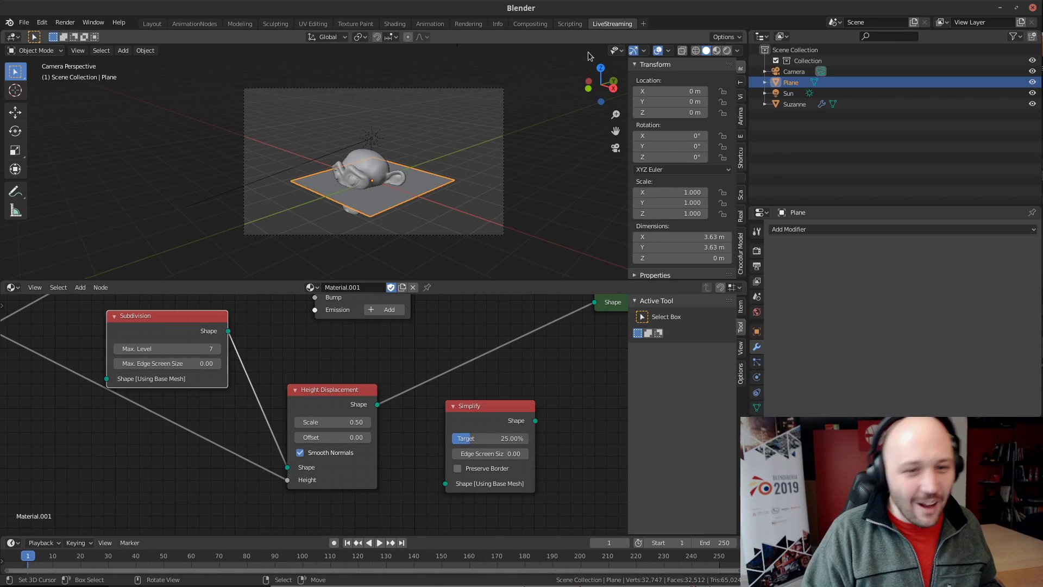
{"action": "left_click_drag", "start_coordinate": [489, 419], "coordinate": [488, 343]}
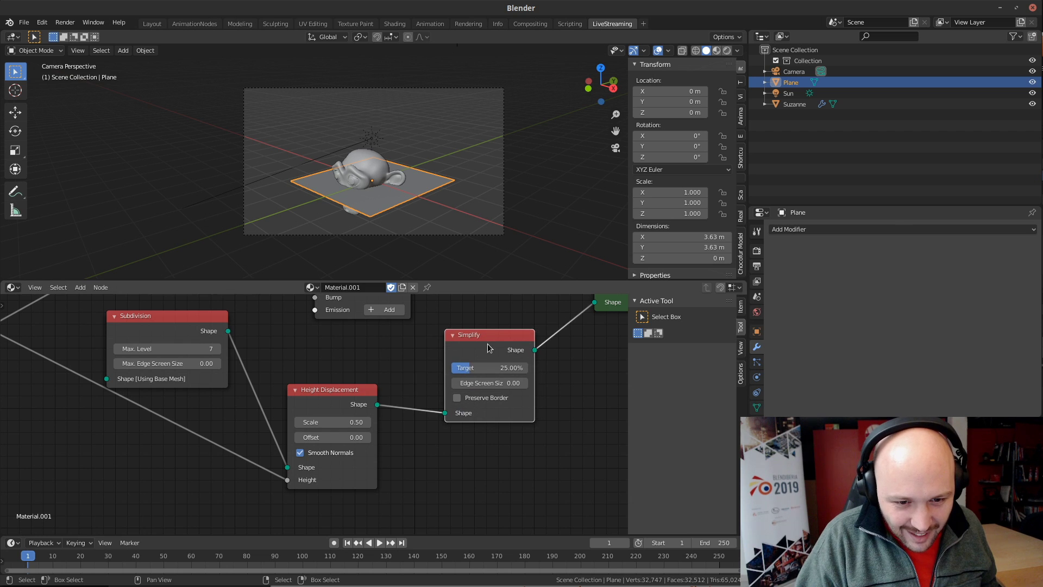
{"action": "middle_click_drag", "start_coordinate": [483, 409], "coordinate": [333, 466]}
{"action": "left_click", "coordinate": [308, 457]}
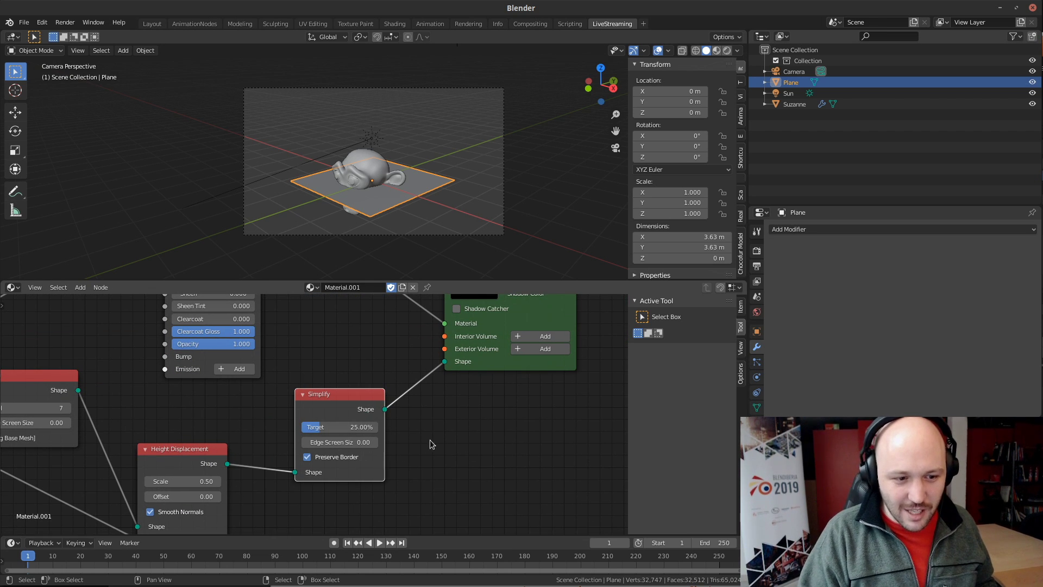
Start rendering the simplified plane into slot 2 and check the simplification progress in the terminal log
{"action": "left_click", "coordinate": [468, 24]}
{"action": "left_click", "coordinate": [718, 37]}
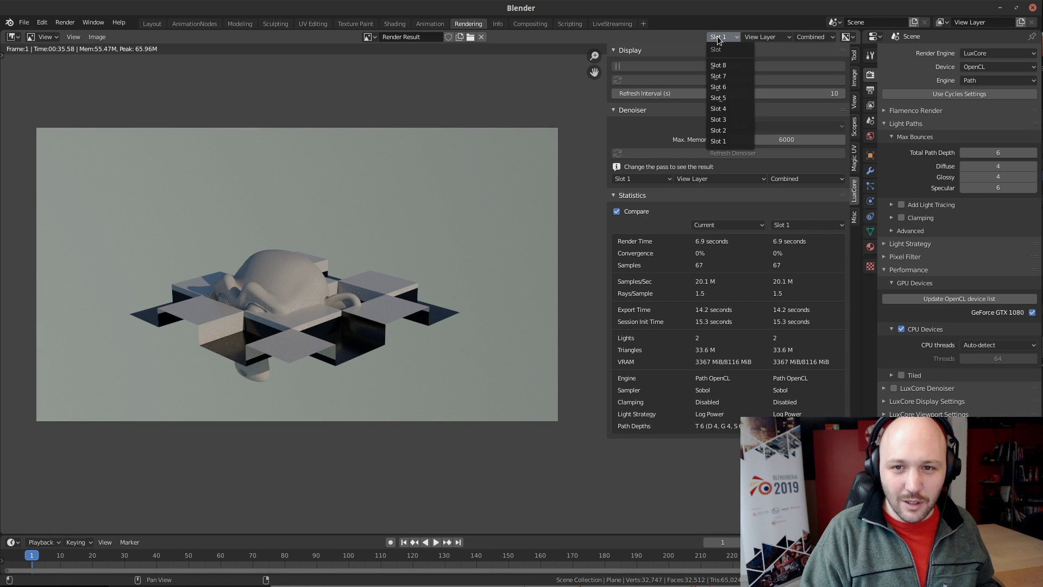
{"action": "left_click", "coordinate": [718, 130]}
{"action": "key", "text": "F12"}
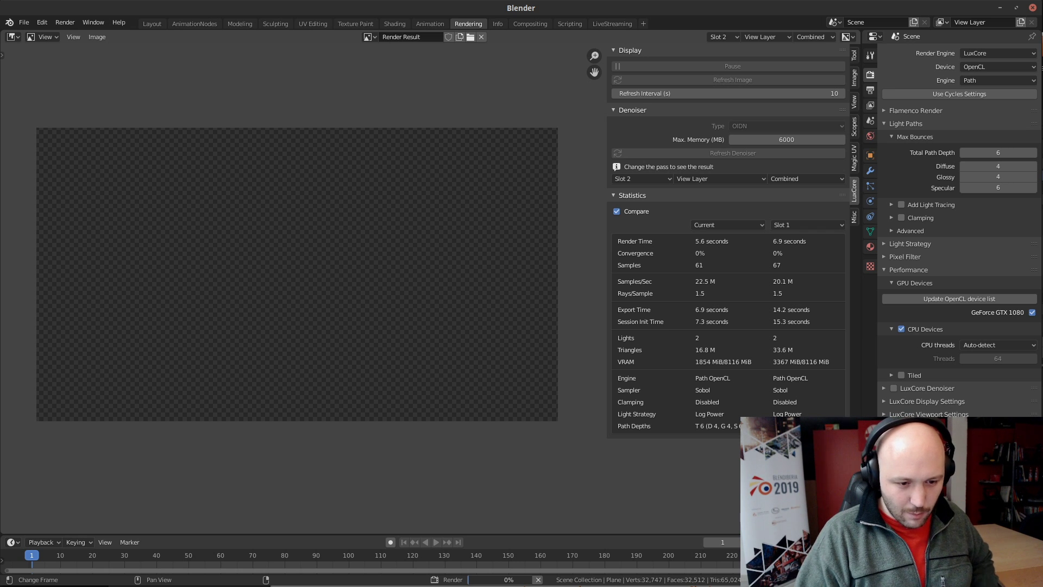
{"action": "key", "text": "alt+Tab"}
{"action": "key", "text": "alt+Tab"}
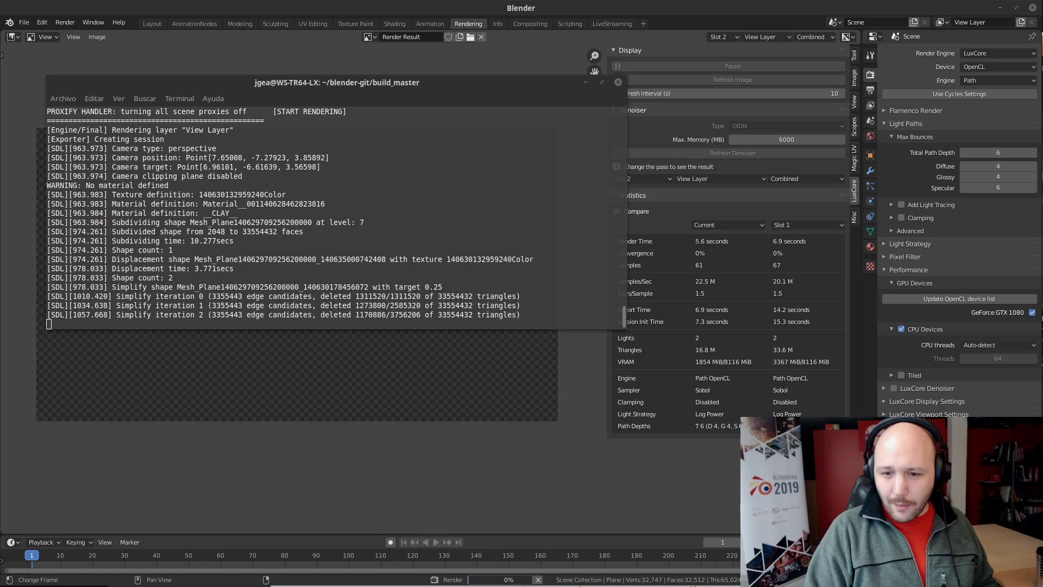
Bring up the browser window showing luxcorerender.org, move it to the screen's upper edge and widen it to almost full width
{"action": "left_click_drag", "start_coordinate": [709, 151], "coordinate": [91, 75]}
{"action": "left_click_drag", "start_coordinate": [500, 62], "coordinate": [450, 8]}
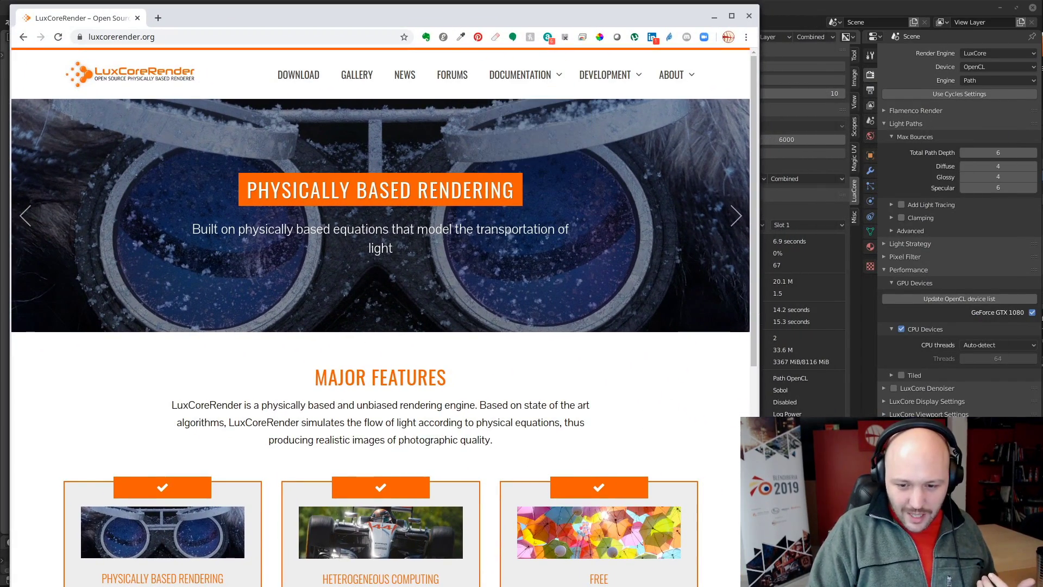
{"action": "left_click_drag", "start_coordinate": [760, 585], "coordinate": [1031, 583]}
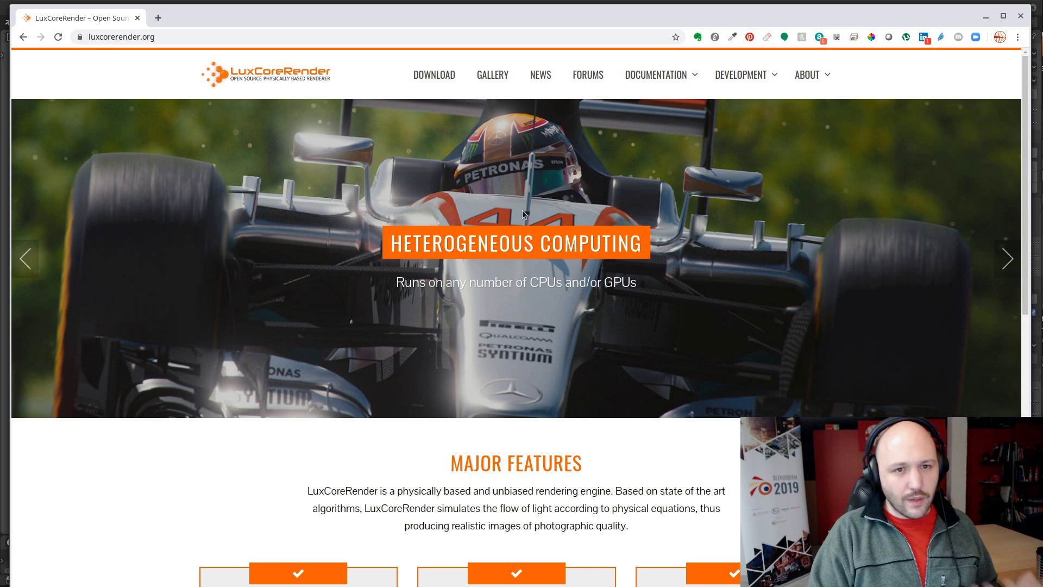
Open the LuxCoreRender forums in a new tab, look over the forum sections and return to the homepage tab
{"action": "middle_click", "coordinate": [588, 74]}
{"action": "left_click", "coordinate": [224, 18]}
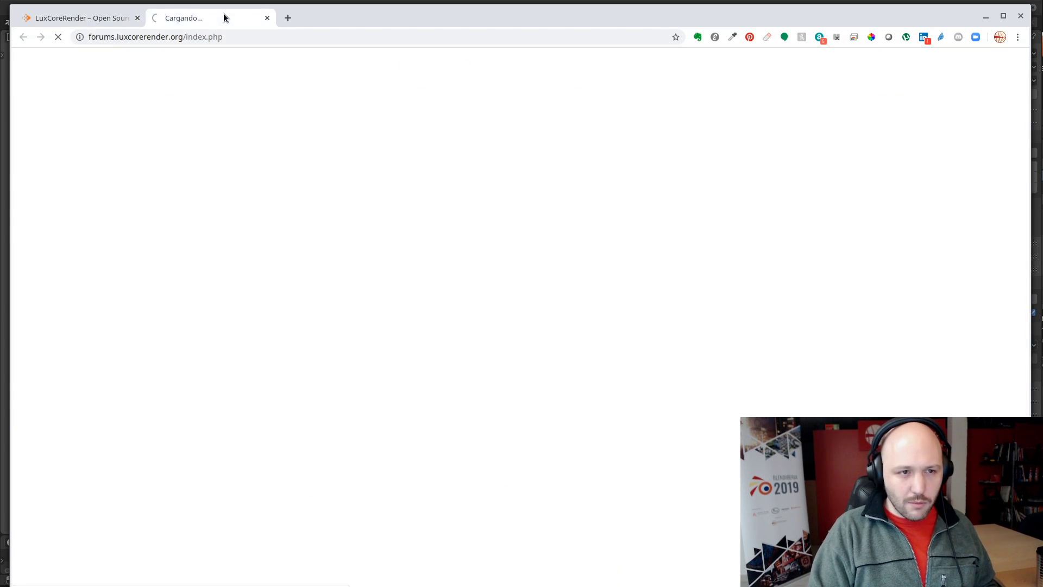
{"action": "scroll", "coordinate": [711, 225], "scroll_direction": "down", "scroll_amount": 2}
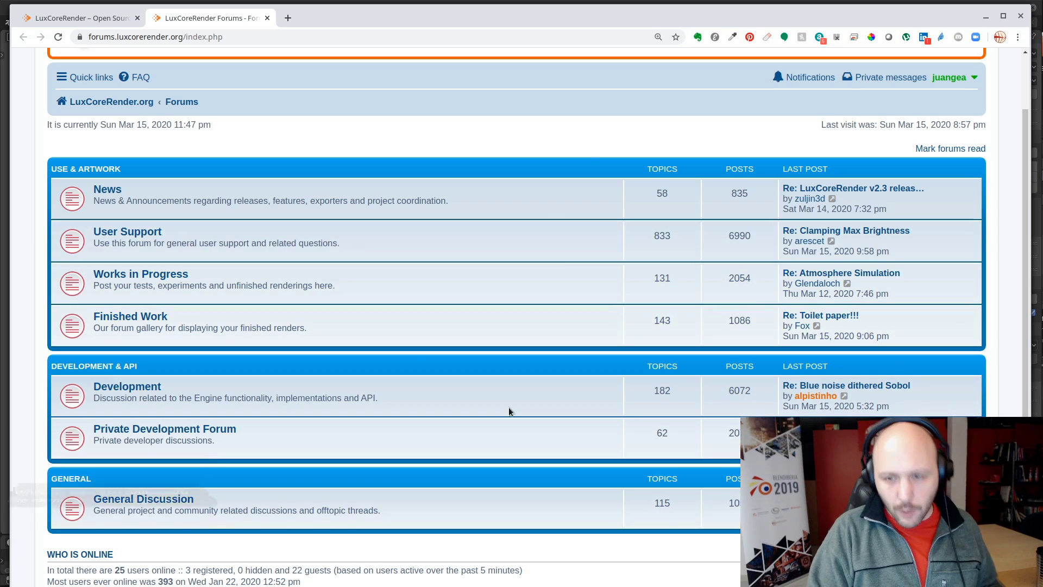
{"action": "left_click", "coordinate": [95, 21]}
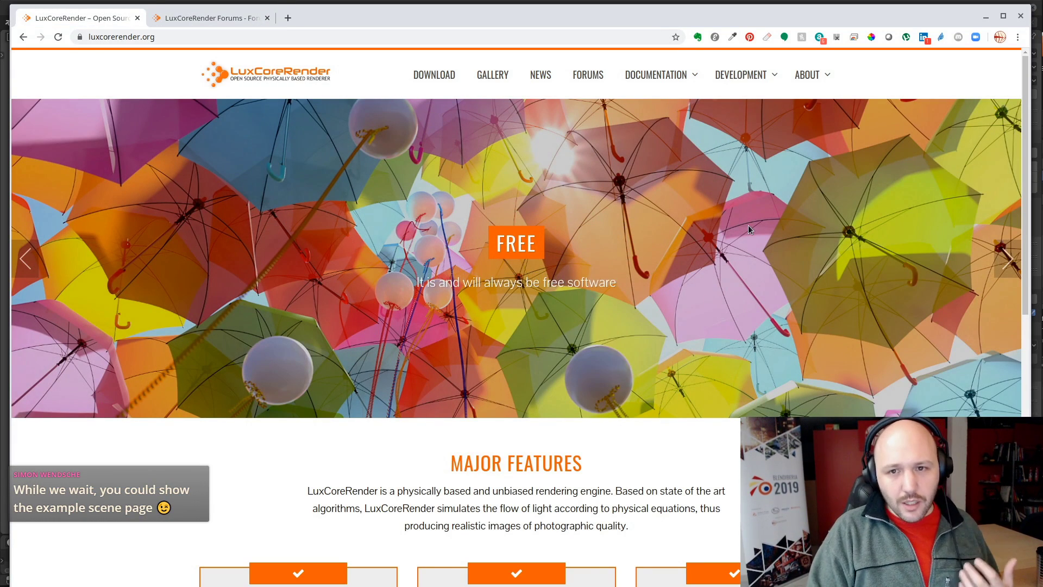
Look over the Major Features section of the LuxCoreRender homepage and the entries of its Documentation menu
{"action": "scroll", "coordinate": [850, 331], "scroll_direction": "down", "scroll_amount": 10}
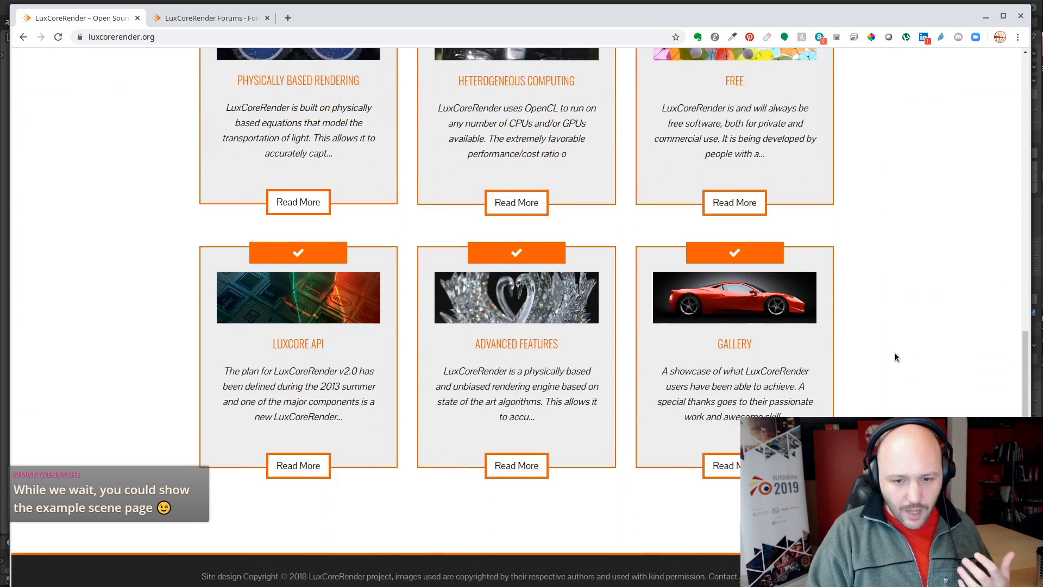
{"action": "scroll", "coordinate": [861, 400], "scroll_direction": "up", "scroll_amount": 10}
{"action": "mouse_move", "coordinate": [695, 81]}
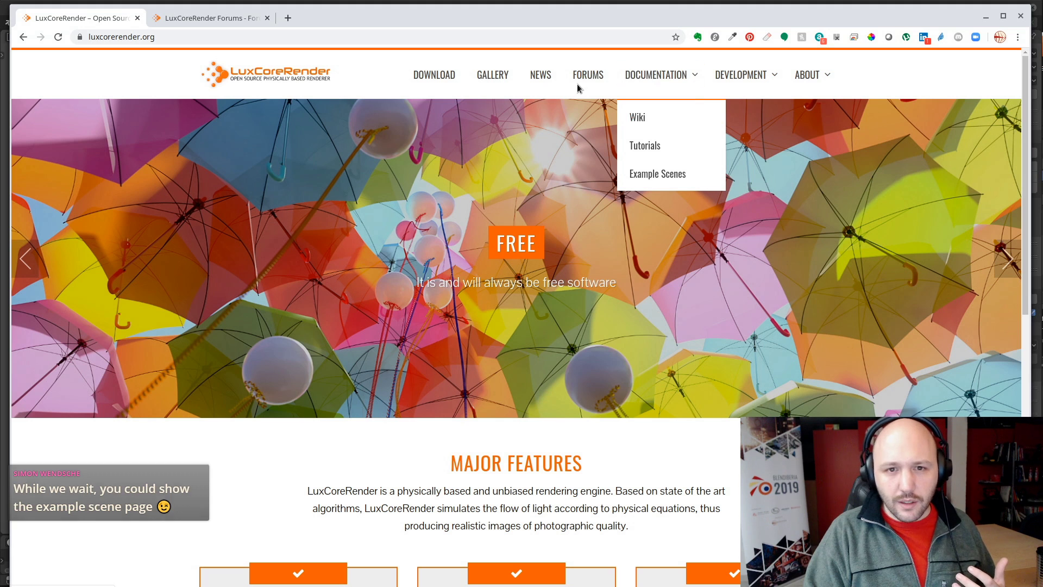
{"action": "mouse_move", "coordinate": [809, 78]}
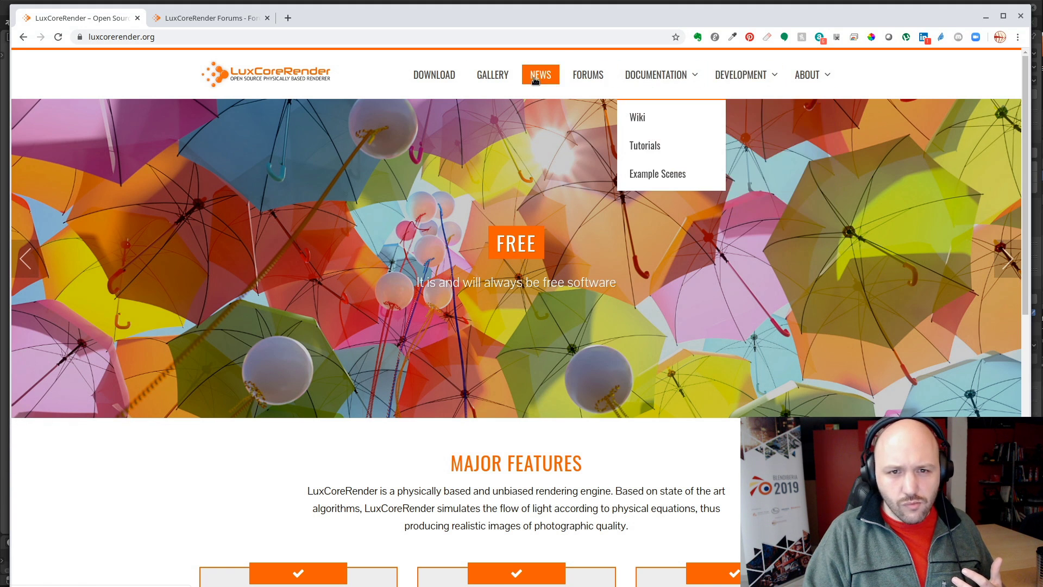
{"action": "scroll", "coordinate": [564, 380], "scroll_direction": "down", "scroll_amount": 10}
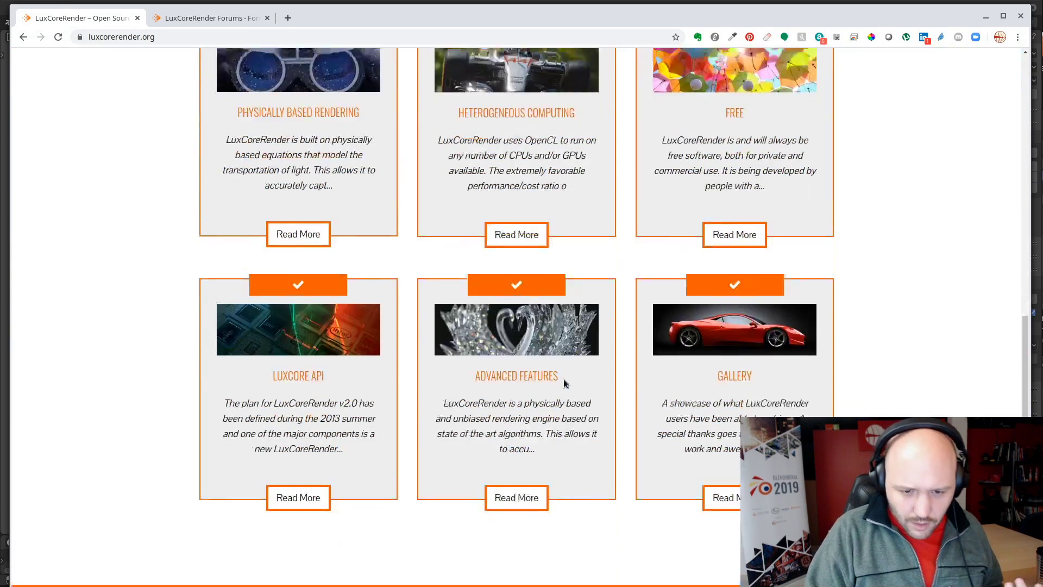
{"action": "scroll", "coordinate": [501, 501], "scroll_direction": "up", "scroll_amount": 15}
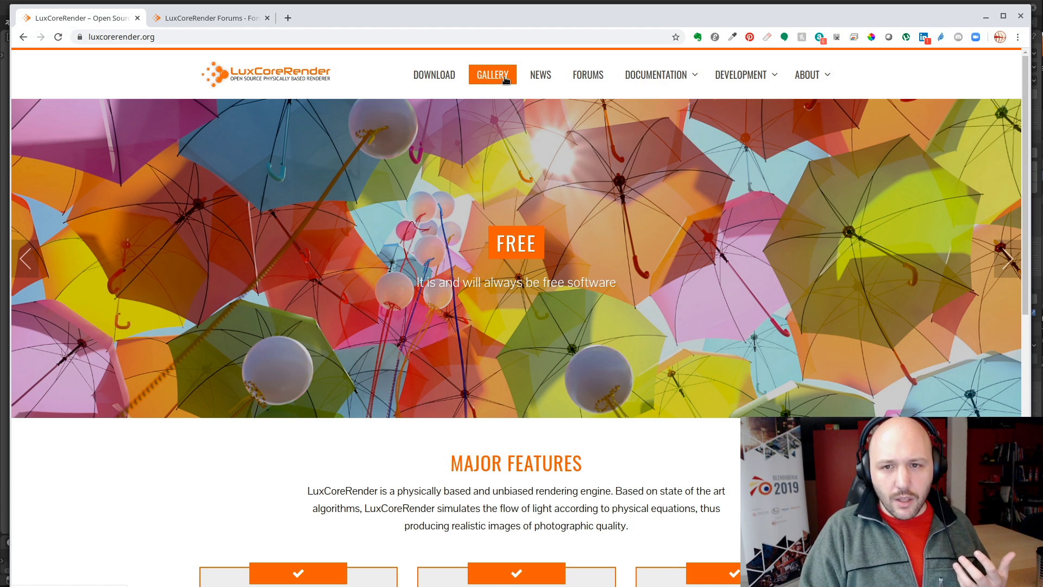
Open the LuxCoreRender Download page and review the BlendLuxCore and standalone v2.3 downloads for each operating system
{"action": "left_click", "coordinate": [418, 79]}
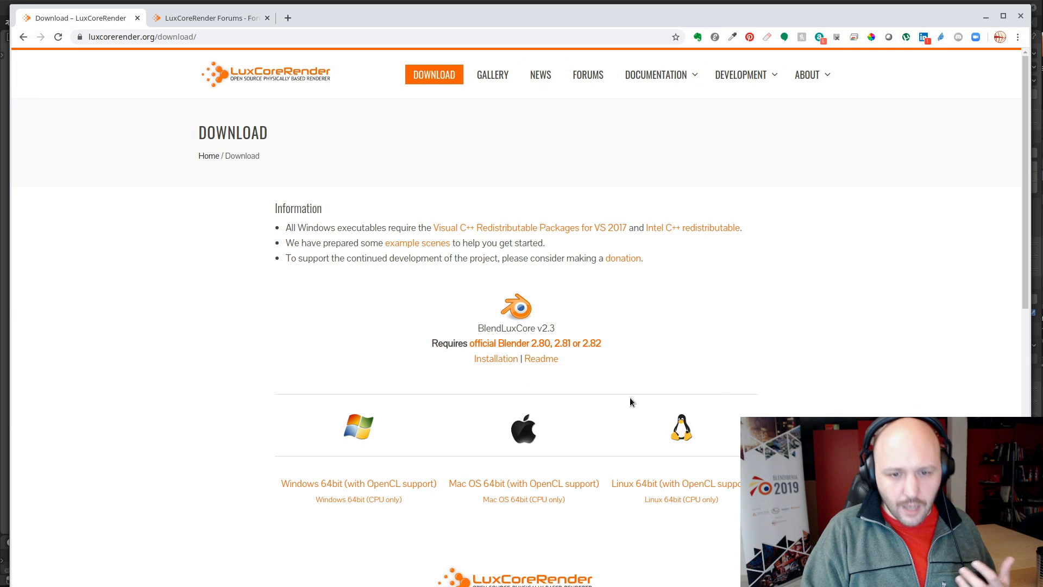
{"action": "scroll", "coordinate": [630, 402], "scroll_direction": "down", "scroll_amount": 3}
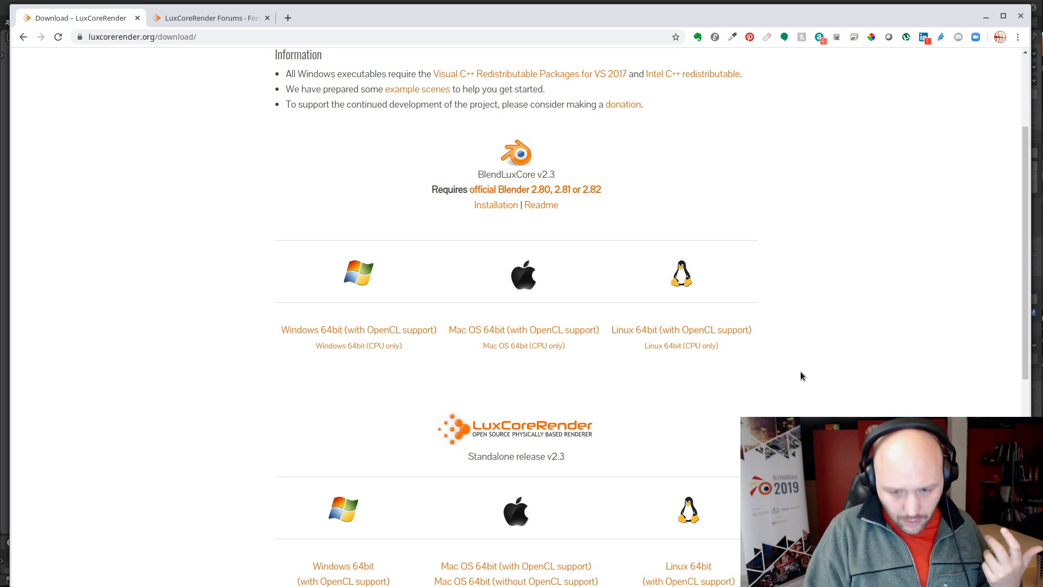
{"action": "scroll", "coordinate": [800, 374], "scroll_direction": "down", "scroll_amount": 2}
{"action": "scroll", "coordinate": [800, 373], "scroll_direction": "up", "scroll_amount": 2}
{"action": "scroll", "coordinate": [800, 373], "scroll_direction": "down", "scroll_amount": 3}
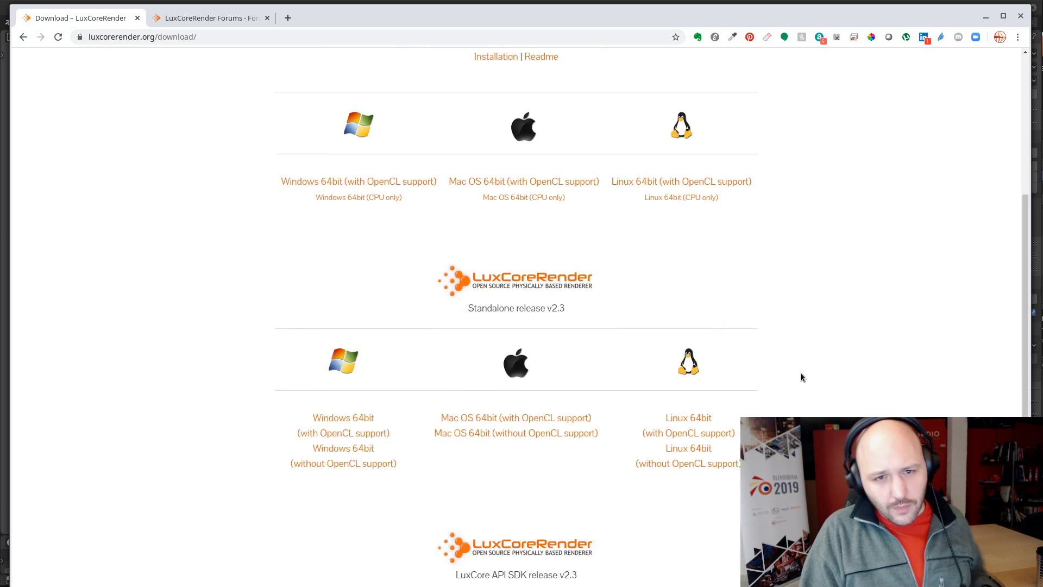
{"action": "scroll", "coordinate": [800, 372], "scroll_direction": "up", "scroll_amount": 5}
{"action": "scroll", "coordinate": [737, 393], "scroll_direction": "down", "scroll_amount": 3}
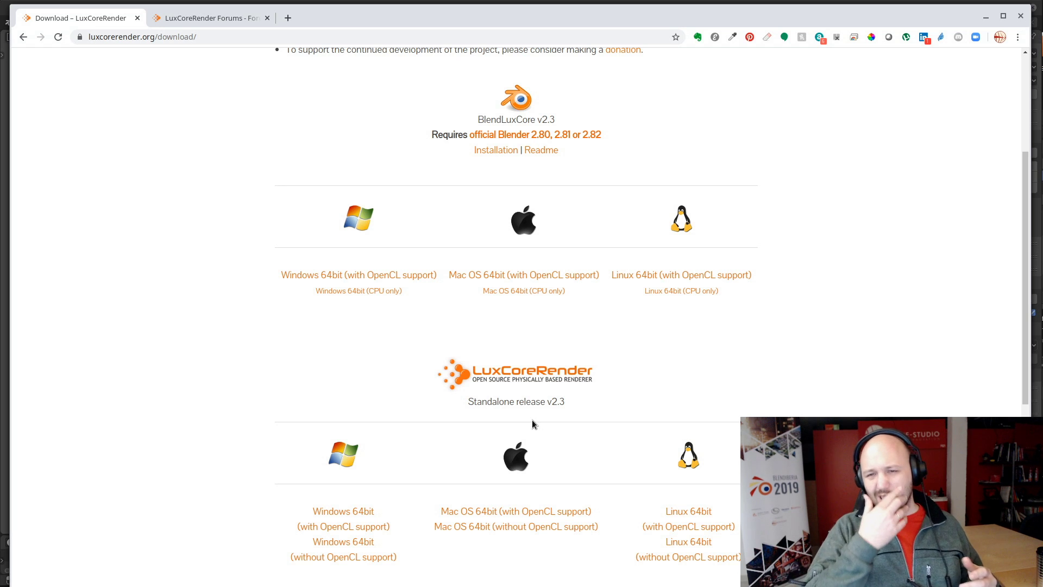
{"action": "scroll", "coordinate": [606, 465], "scroll_direction": "up", "scroll_amount": 3}
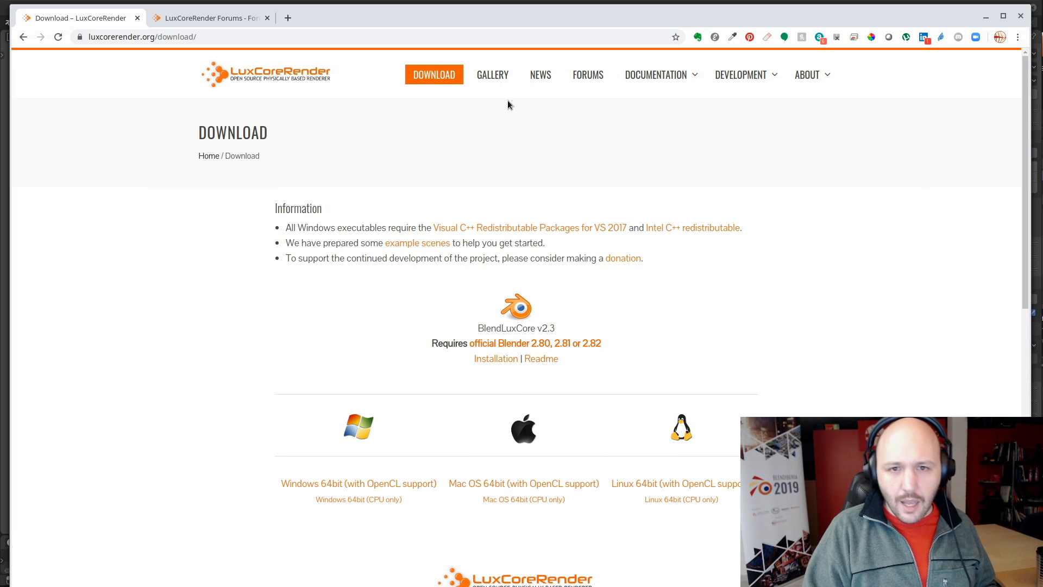
Open the Example Scenes page of the documentation and look over the scene repository and the Luxcore Online Library section
{"action": "mouse_move", "coordinate": [657, 79]}
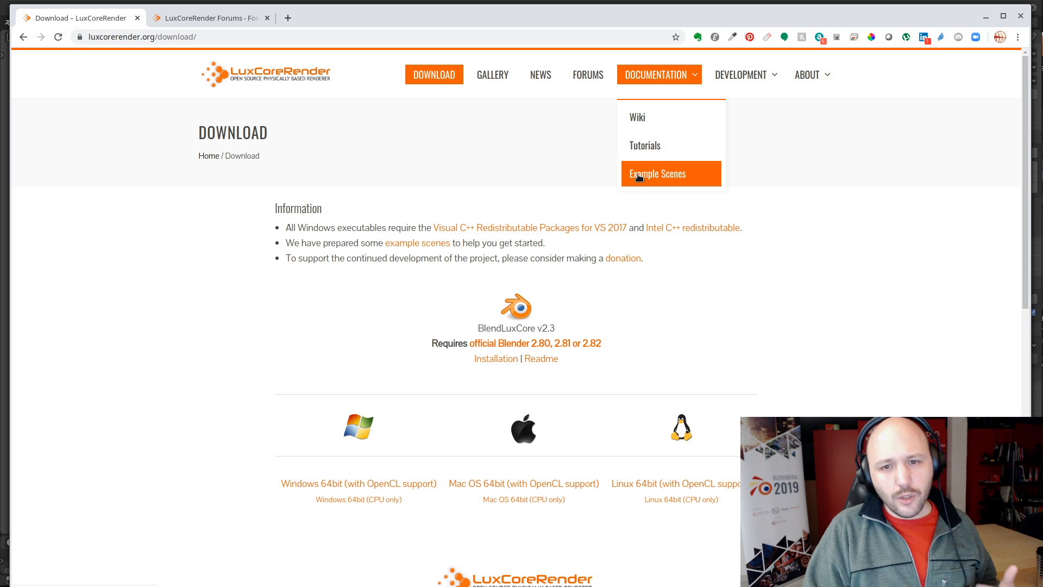
{"action": "left_click", "coordinate": [657, 175]}
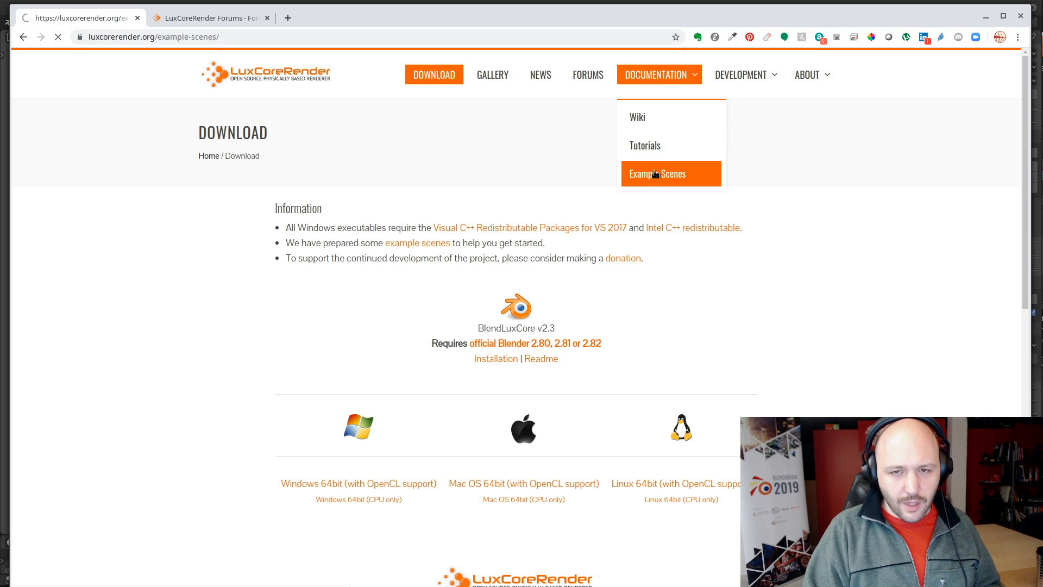
{"action": "scroll", "coordinate": [900, 310], "scroll_direction": "down", "scroll_amount": 6}
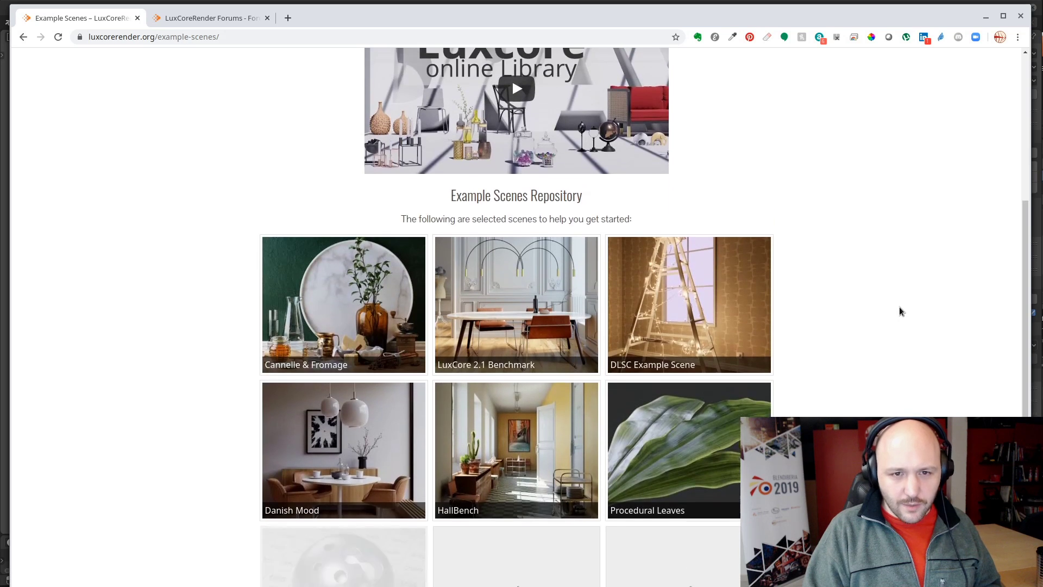
{"action": "scroll", "coordinate": [888, 258], "scroll_direction": "down", "scroll_amount": 1}
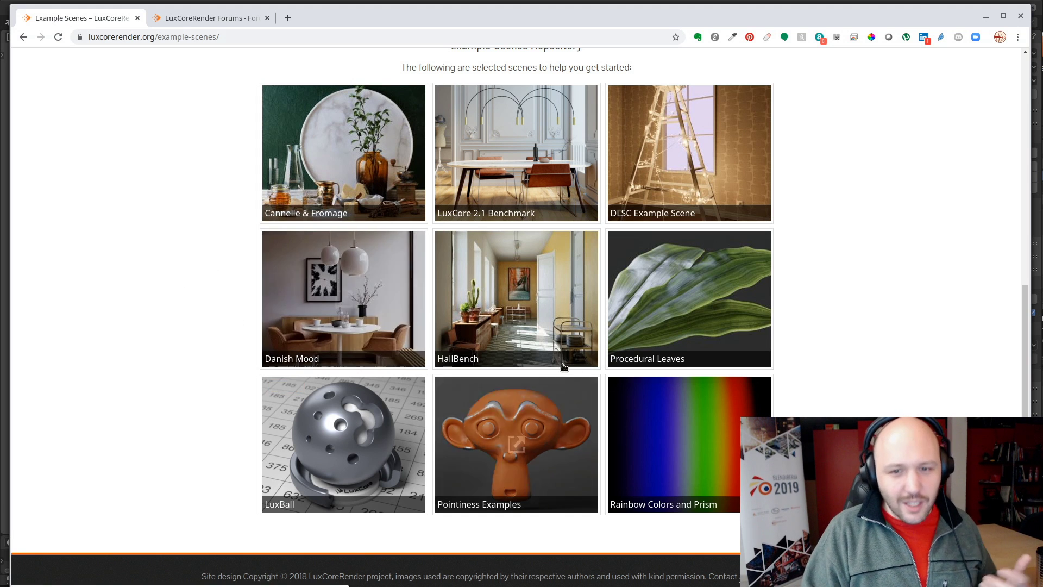
{"action": "scroll", "coordinate": [758, 348], "scroll_direction": "up", "scroll_amount": 2}
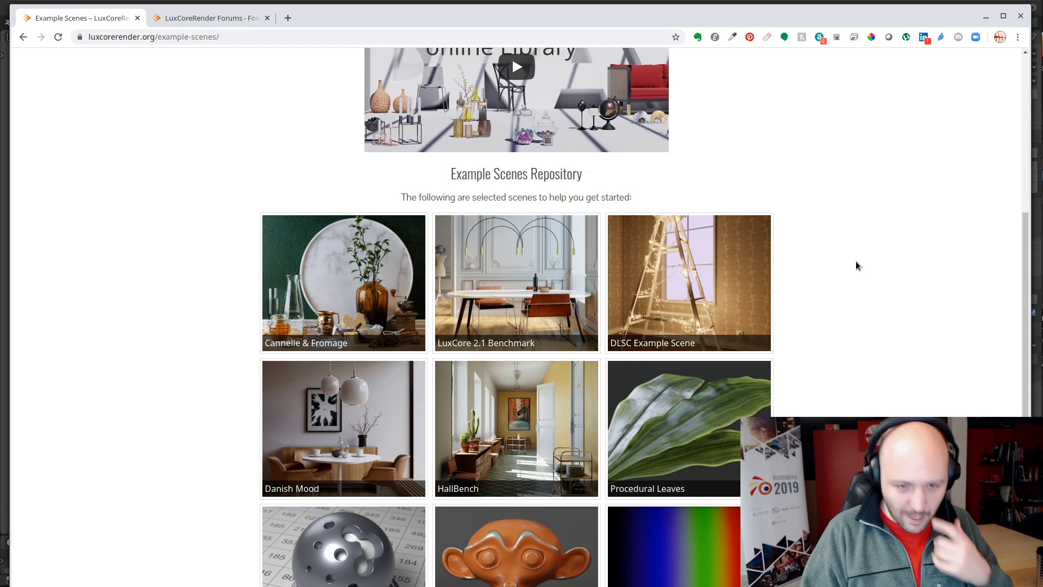
{"action": "scroll", "coordinate": [864, 288], "scroll_direction": "down", "scroll_amount": 3}
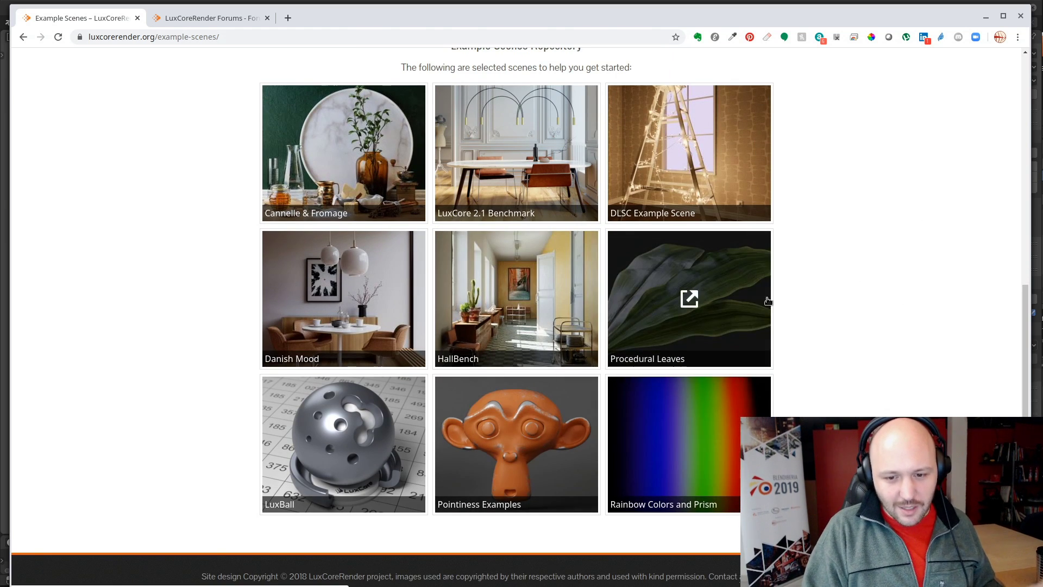
{"action": "scroll", "coordinate": [644, 319], "scroll_direction": "up", "scroll_amount": 3}
{"action": "scroll", "coordinate": [326, 336], "scroll_direction": "up", "scroll_amount": 3}
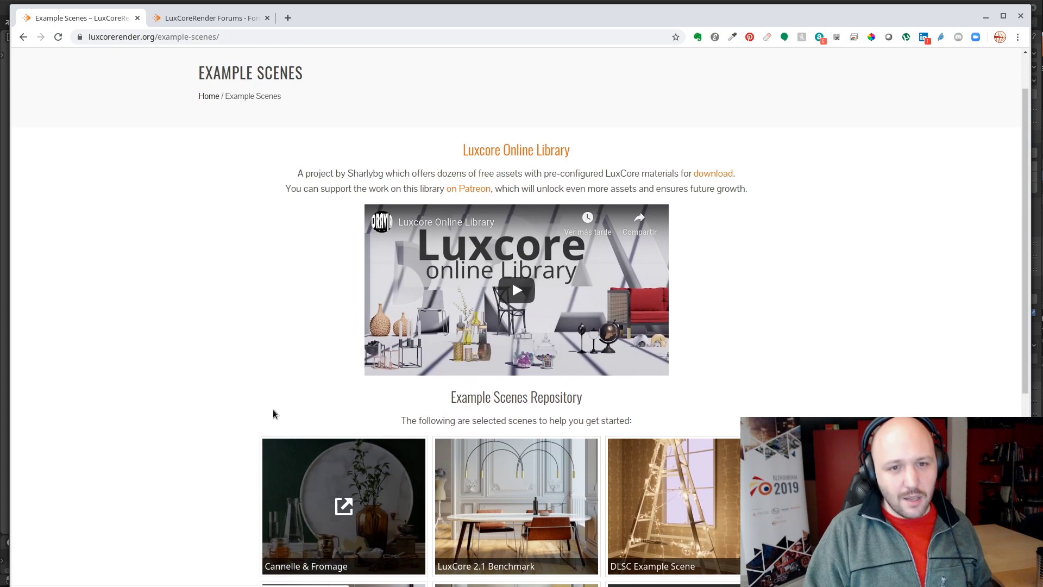
{"action": "scroll", "coordinate": [275, 369], "scroll_direction": "up", "scroll_amount": 2}
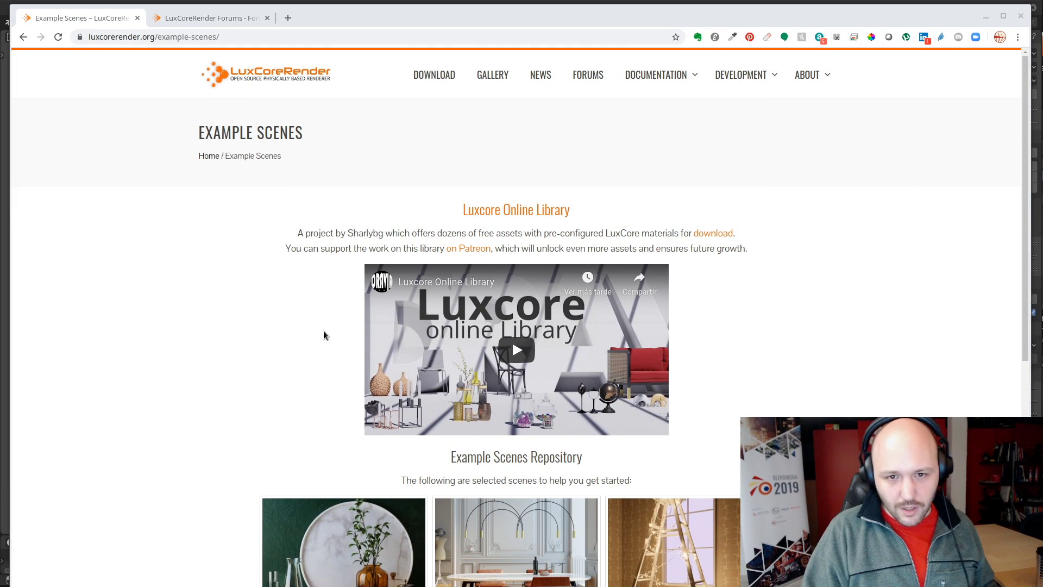
Switch to Blender, check the mesh simplification iterations in the terminal log and return to Blender's render view
{"action": "left_click", "coordinate": [1036, 111]}
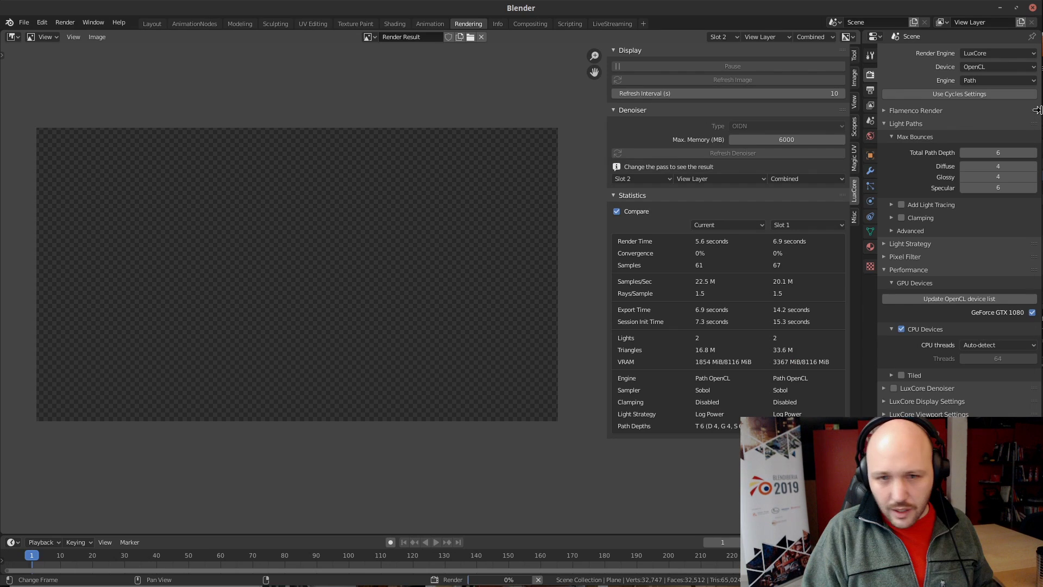
{"action": "key", "text": "alt+Tab"}
{"action": "key", "text": "alt+Tab"}
{"action": "key", "text": "alt+Tab"}
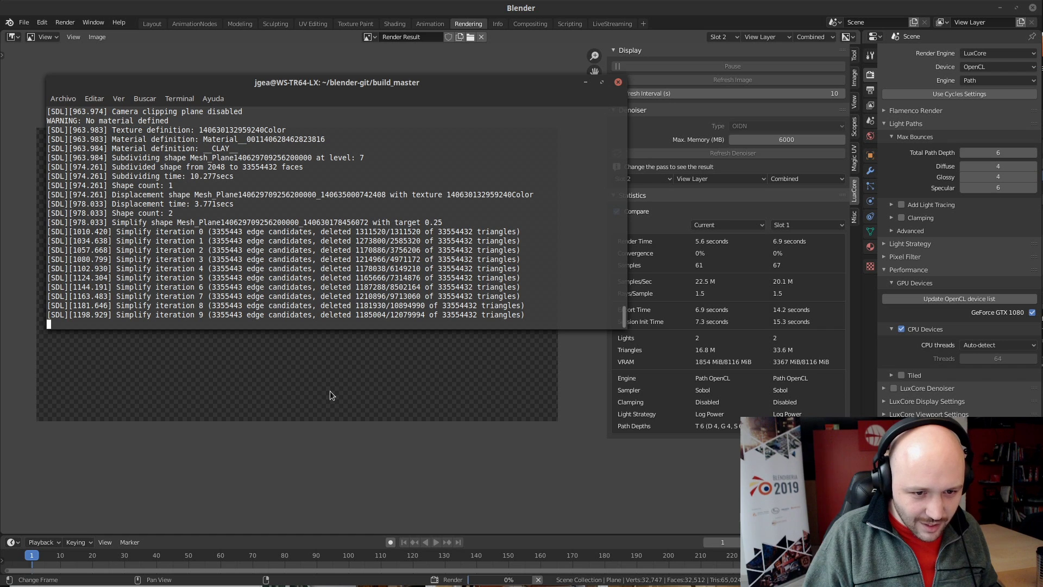
{"action": "key", "text": "alt+Tab"}
{"action": "key", "text": "alt+Tab"}
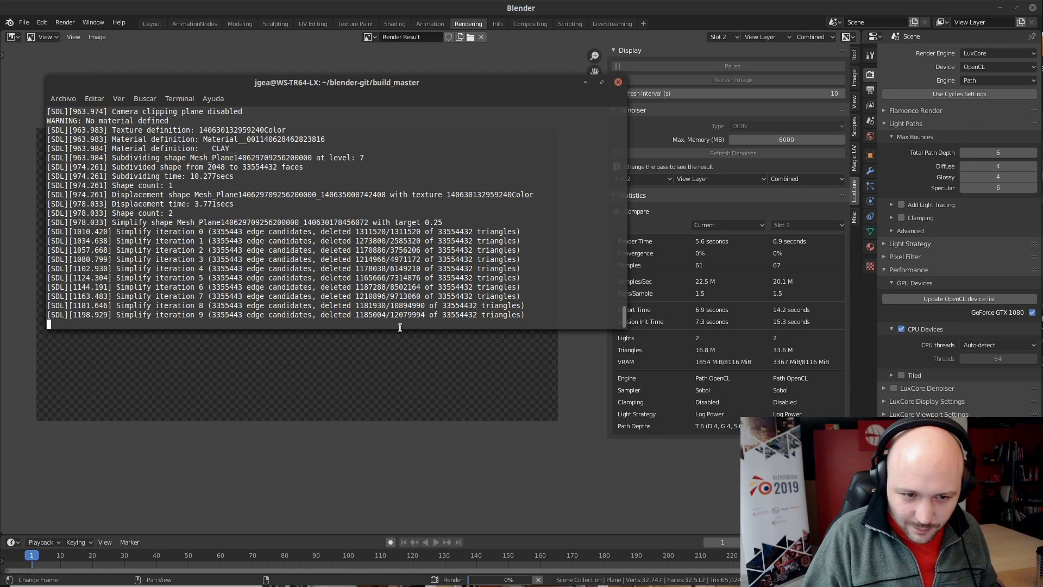
{"action": "left_click", "coordinate": [397, 356]}
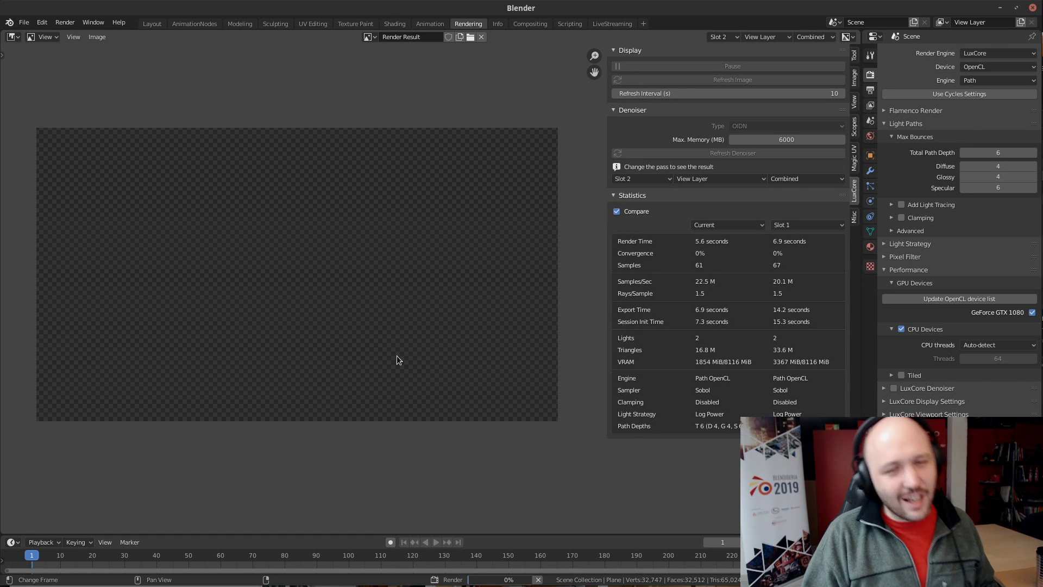
Return to the browser, search for "luxcore trello" in a new tab and open the LuxCoreRender Trello board
{"action": "key", "text": "alt+Tab"}
{"action": "key", "text": "alt+Tab"}
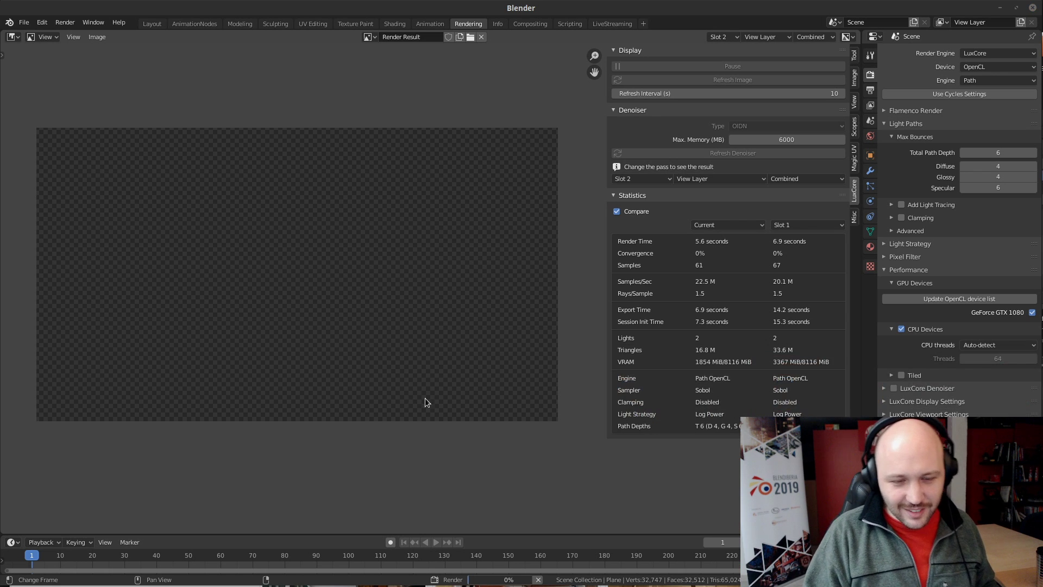
{"action": "key", "text": "alt+Tab"}
{"action": "key", "text": "alt+Tab"}
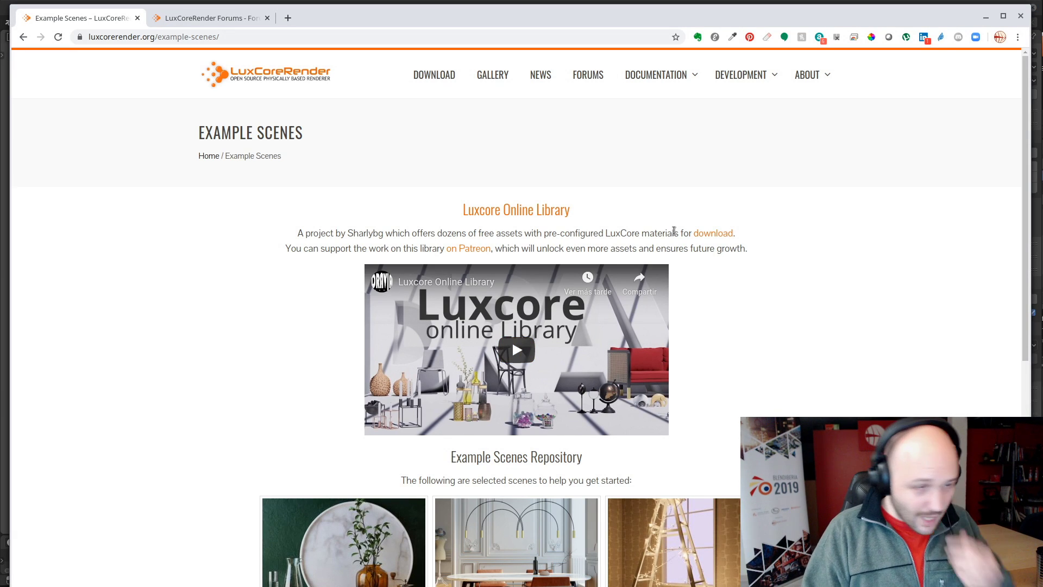
{"action": "left_click", "coordinate": [288, 18]}
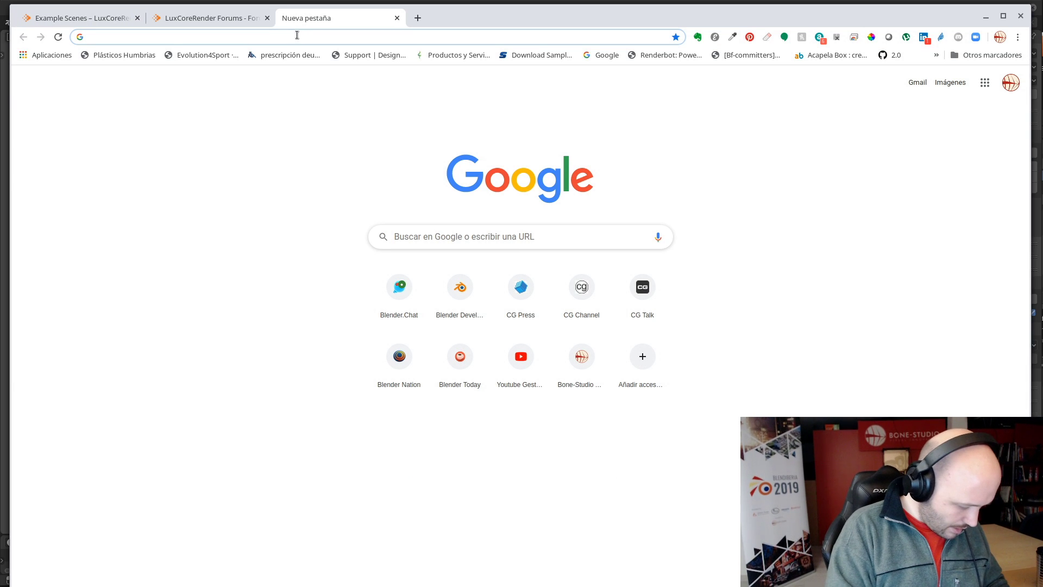
{"action": "type", "text": "luxcore gi"}
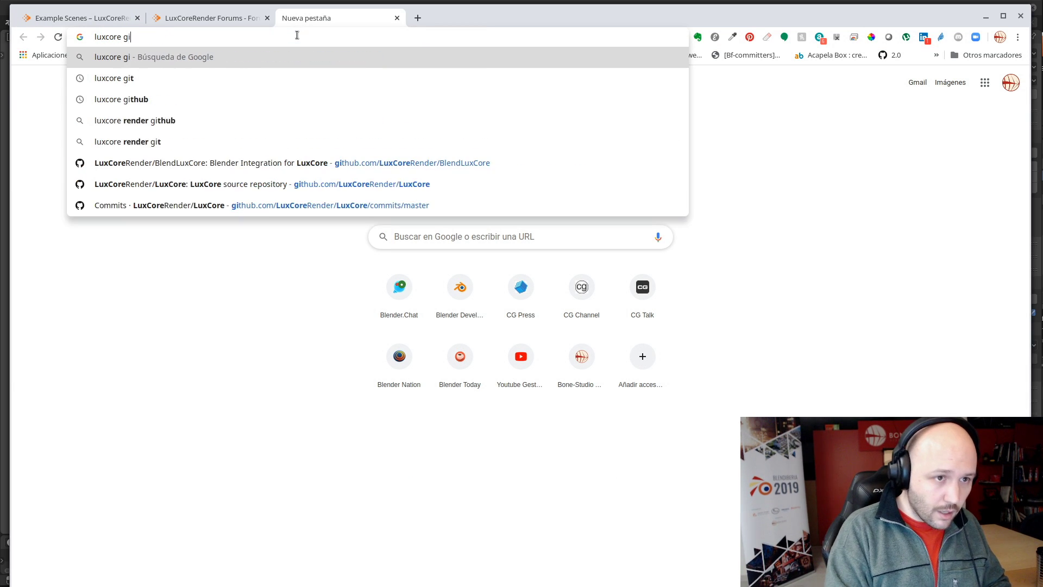
{"action": "key", "text": "BackSpace"}
{"action": "key", "text": "BackSpace"}
{"action": "type", "text": "trello"}
{"action": "key", "text": "Return"}
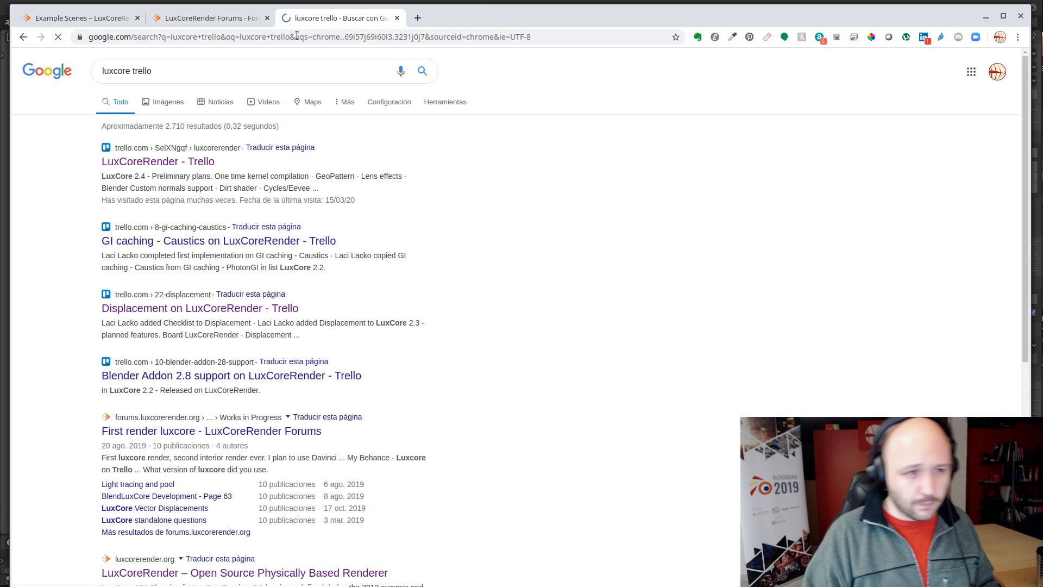
{"action": "left_click", "coordinate": [150, 162]}
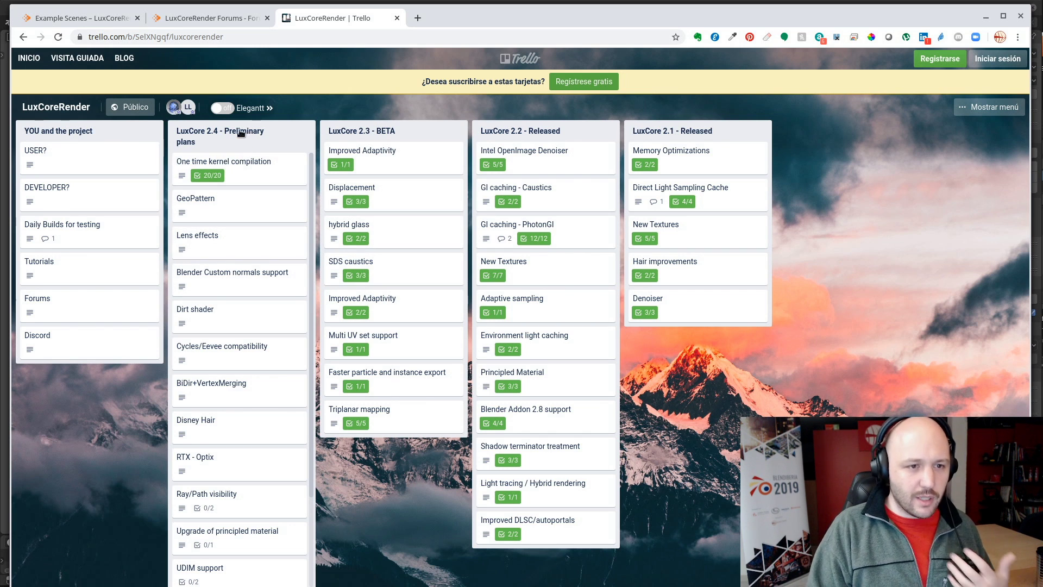
Examine the LuxCore 2.4 preliminary plans list on the Trello board, and view and close the Discord card
{"action": "scroll", "coordinate": [235, 221], "scroll_direction": "down", "scroll_amount": 2}
{"action": "scroll", "coordinate": [243, 392], "scroll_direction": "up", "scroll_amount": 2}
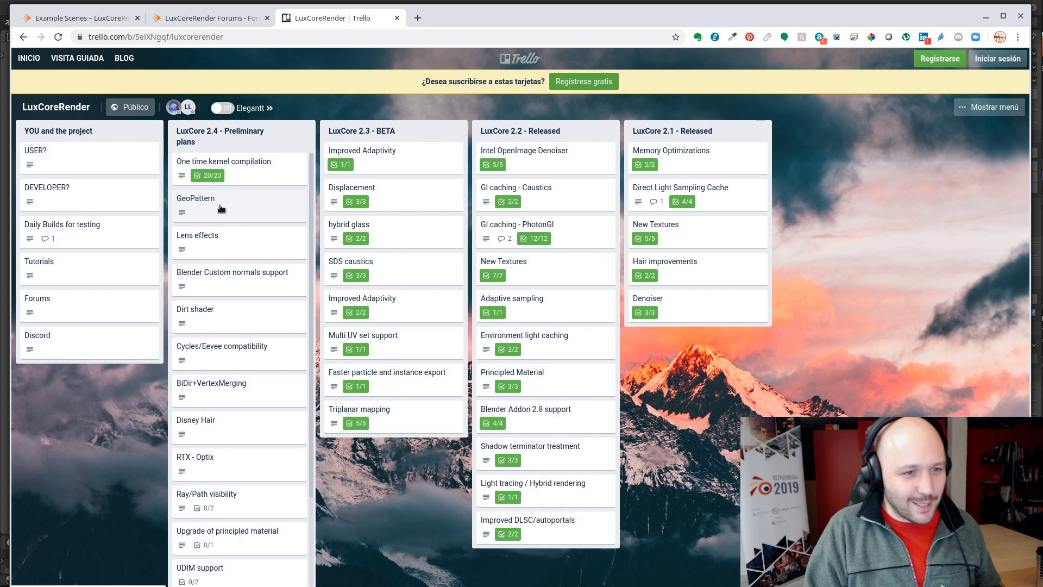
{"action": "scroll", "coordinate": [238, 201], "scroll_direction": "down", "scroll_amount": 2}
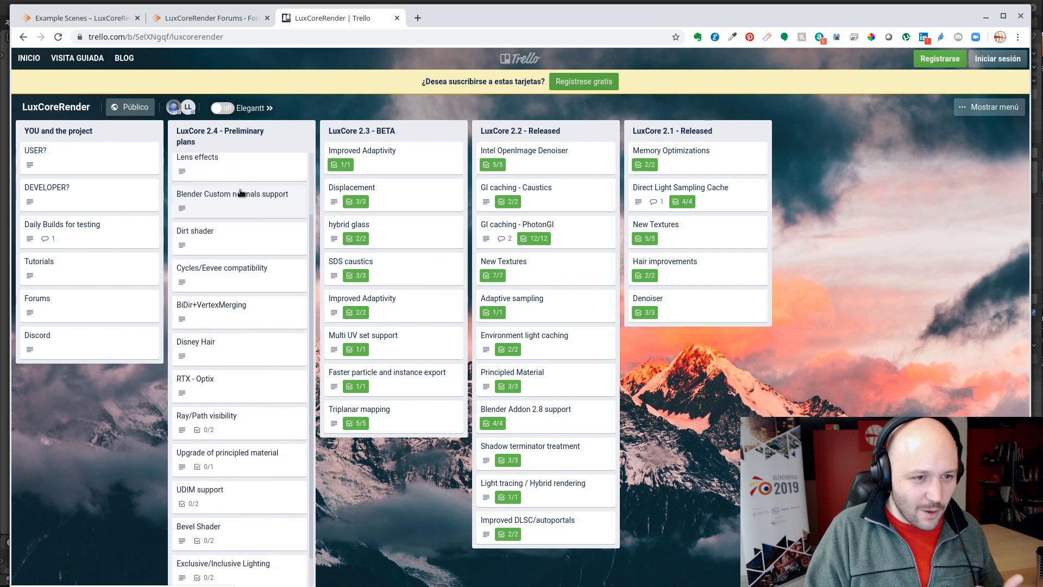
{"action": "scroll", "coordinate": [240, 192], "scroll_direction": "up", "scroll_amount": 2}
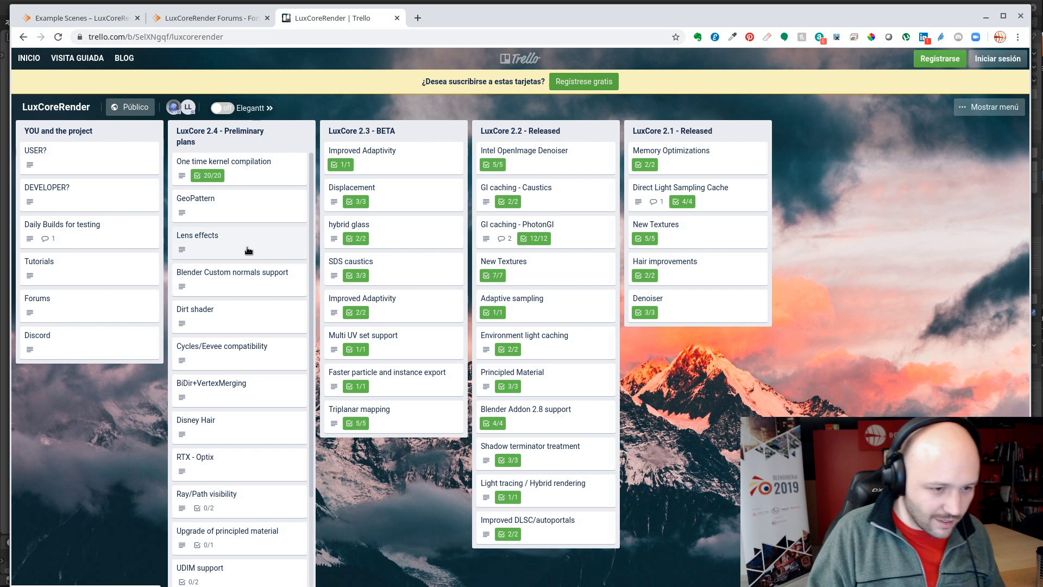
{"action": "scroll", "coordinate": [233, 367], "scroll_direction": "down", "scroll_amount": 2}
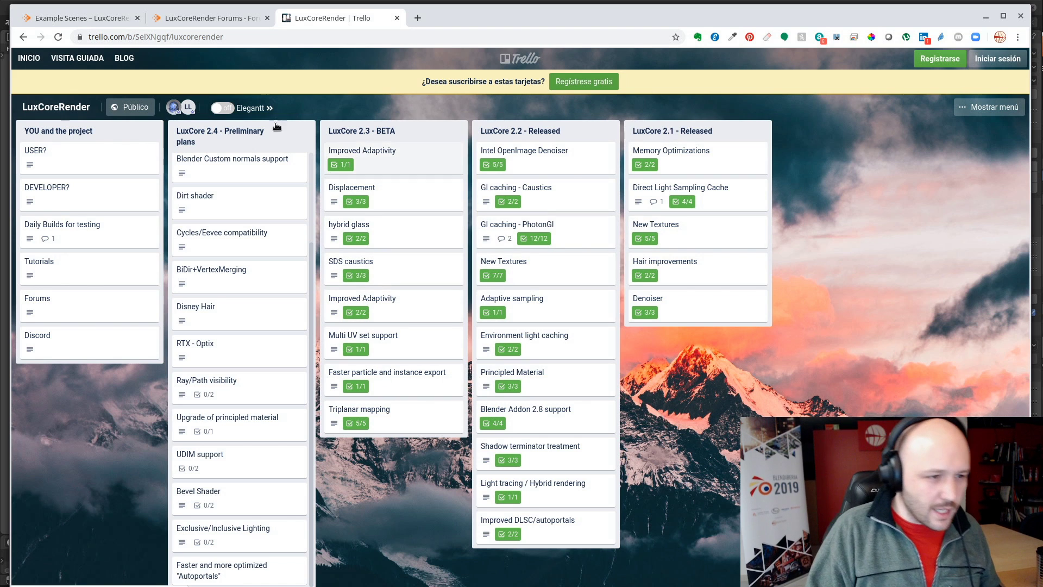
{"action": "left_click", "coordinate": [56, 351]}
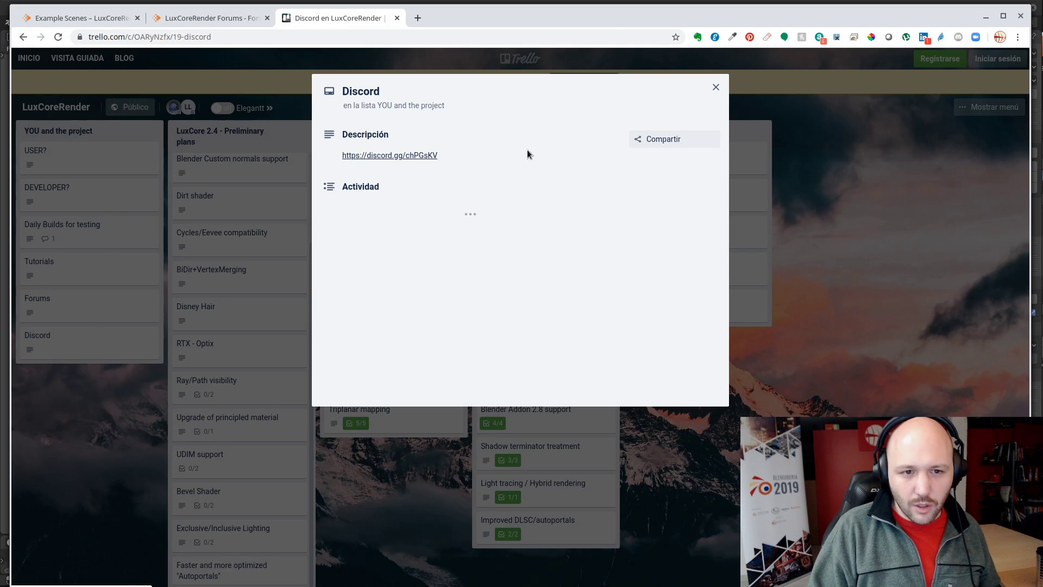
{"action": "left_click", "coordinate": [716, 87]}
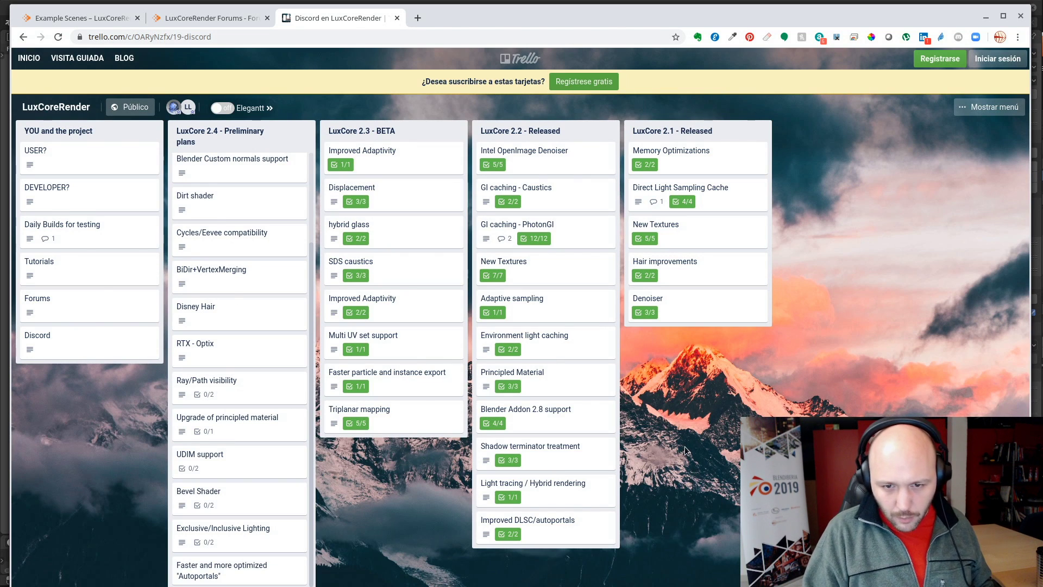
Switch from the browser to Blender and cancel the running render in Slot 2
{"action": "key", "text": "alt+Tab"}
{"action": "key", "text": "alt+Tab"}
{"action": "key", "text": "alt+Tab"}
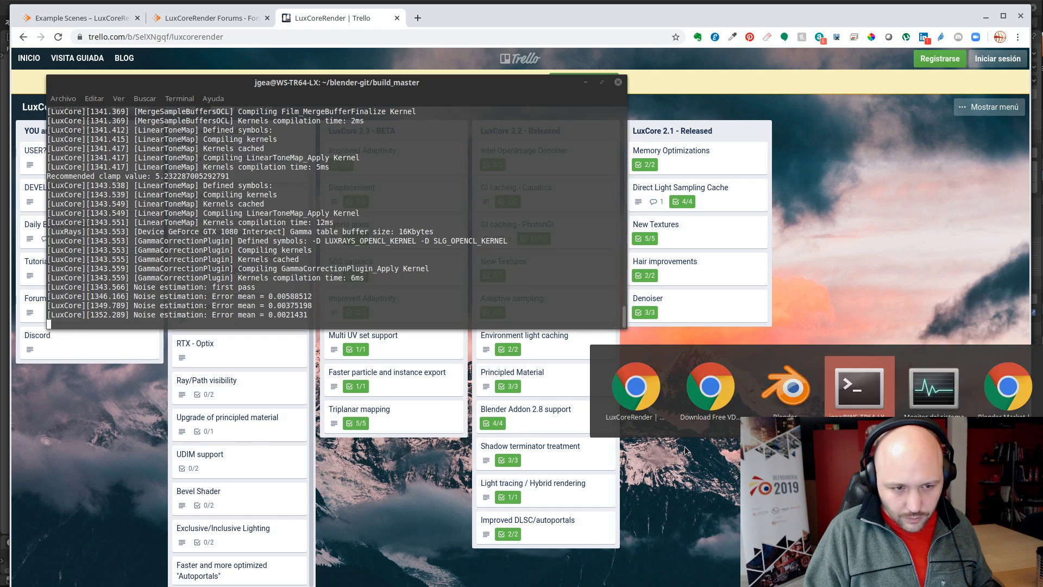
{"action": "key", "text": "alt+Tab"}
{"action": "key", "text": "alt+Tab"}
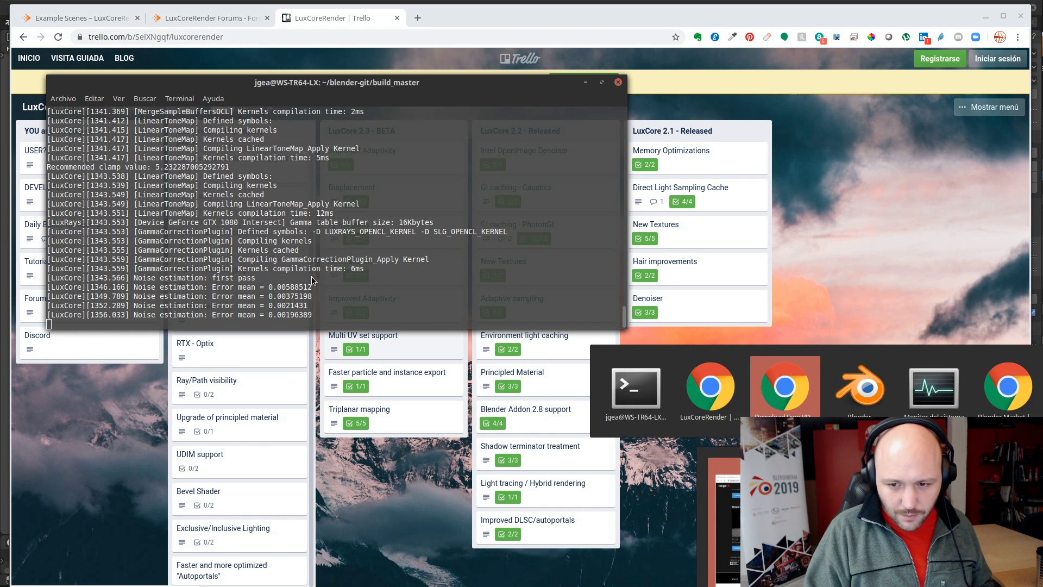
{"action": "key", "text": "alt+Tab"}
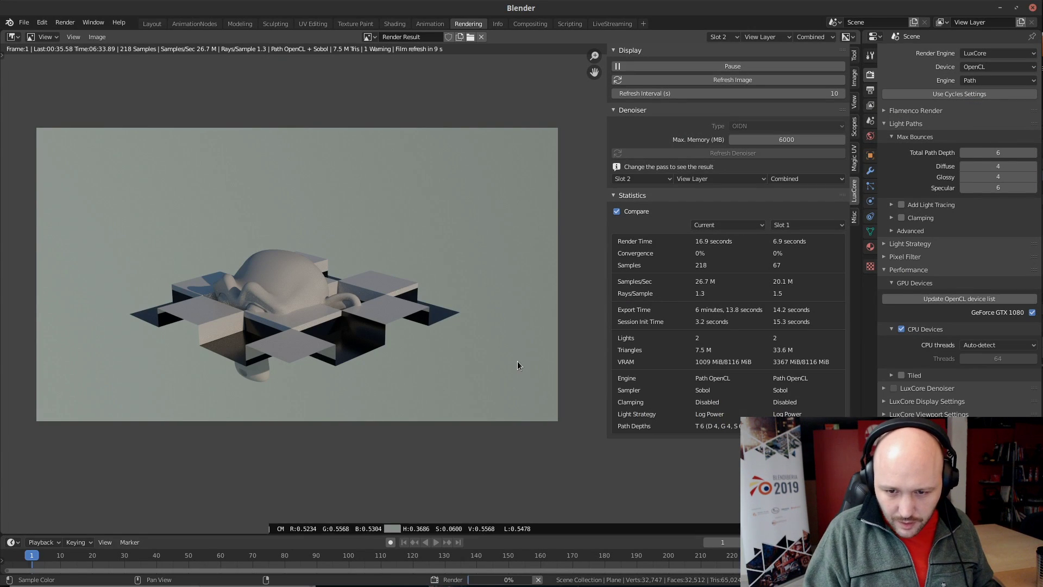
{"action": "left_click", "coordinate": [538, 580]}
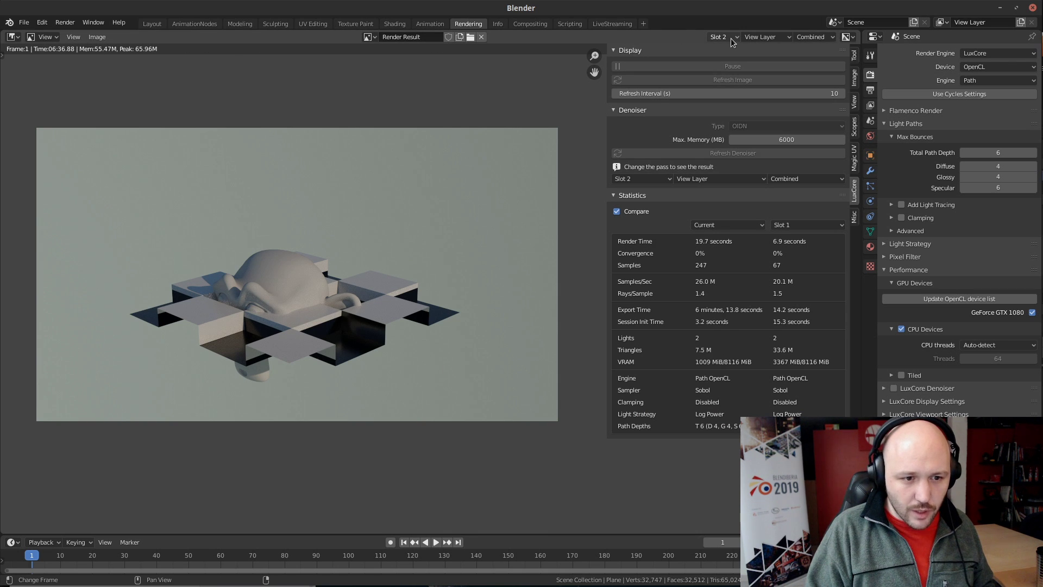
Compare the Slot 2 and Slot 1 renders up close around Suzanne's ear and the displaced blocks
{"action": "scroll", "coordinate": [270, 299], "scroll_direction": "up", "scroll_amount": 5}
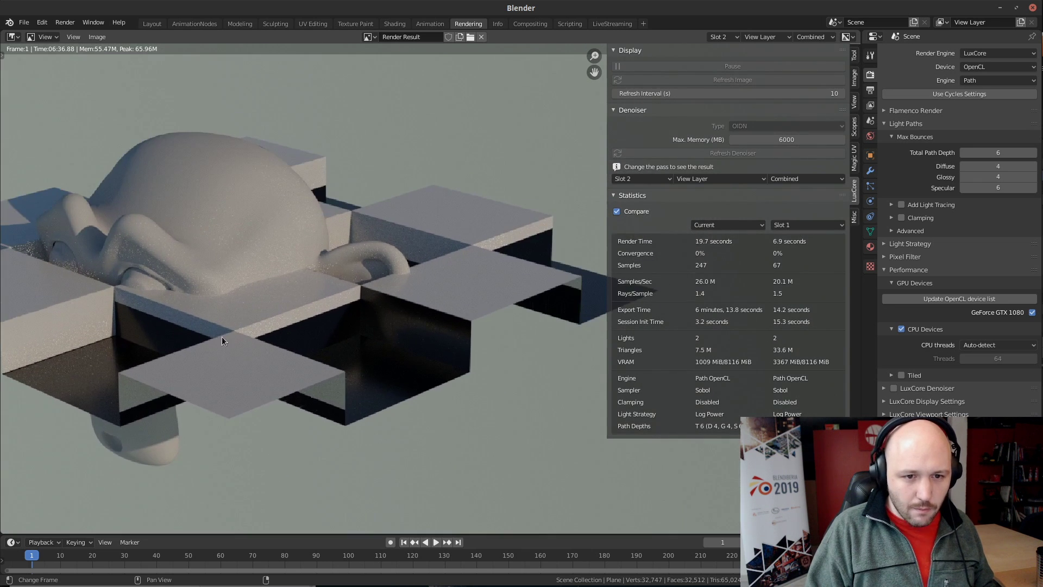
{"action": "middle_click_drag", "start_coordinate": [499, 265], "coordinate": [292, 231]}
{"action": "scroll", "coordinate": [205, 303], "scroll_direction": "up", "scroll_amount": 2}
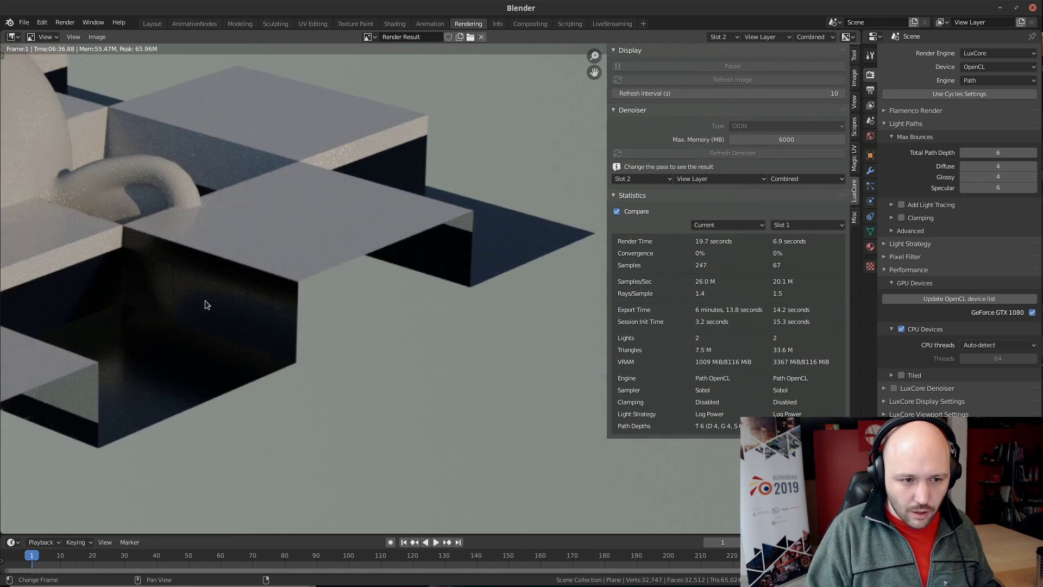
{"action": "middle_click_drag", "start_coordinate": [205, 302], "coordinate": [506, 292]}
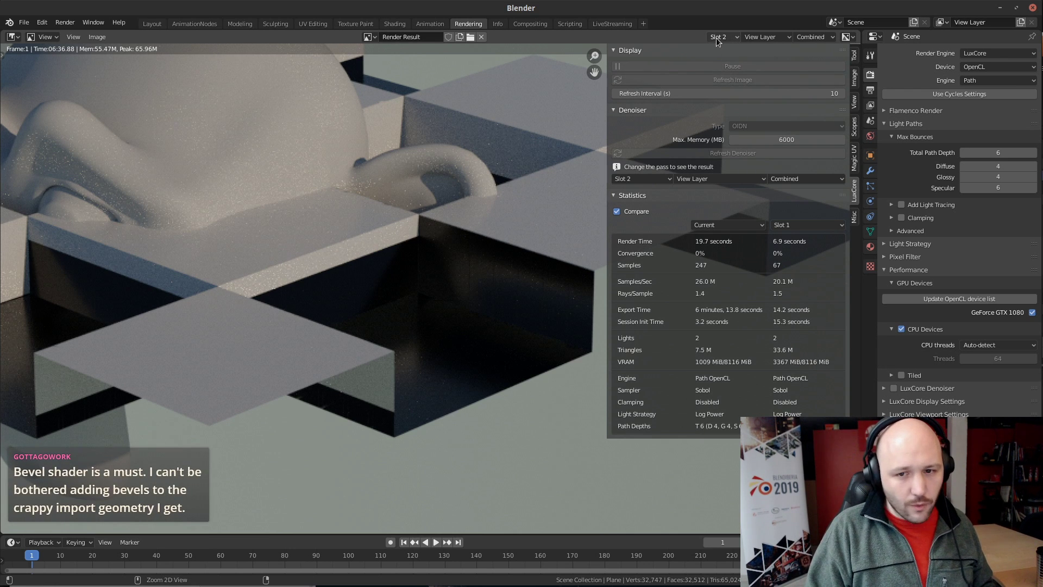
{"action": "scroll", "coordinate": [716, 37], "scroll_direction": "up", "scroll_amount": 1, "text": "ctrl"}
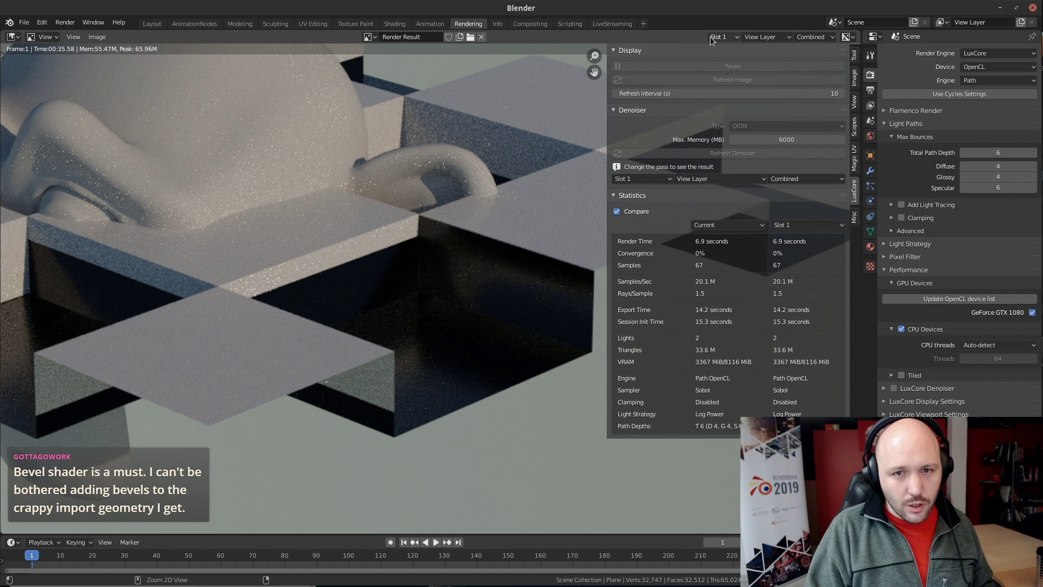
{"action": "scroll", "coordinate": [716, 37], "scroll_direction": "down", "scroll_amount": 1, "text": "ctrl"}
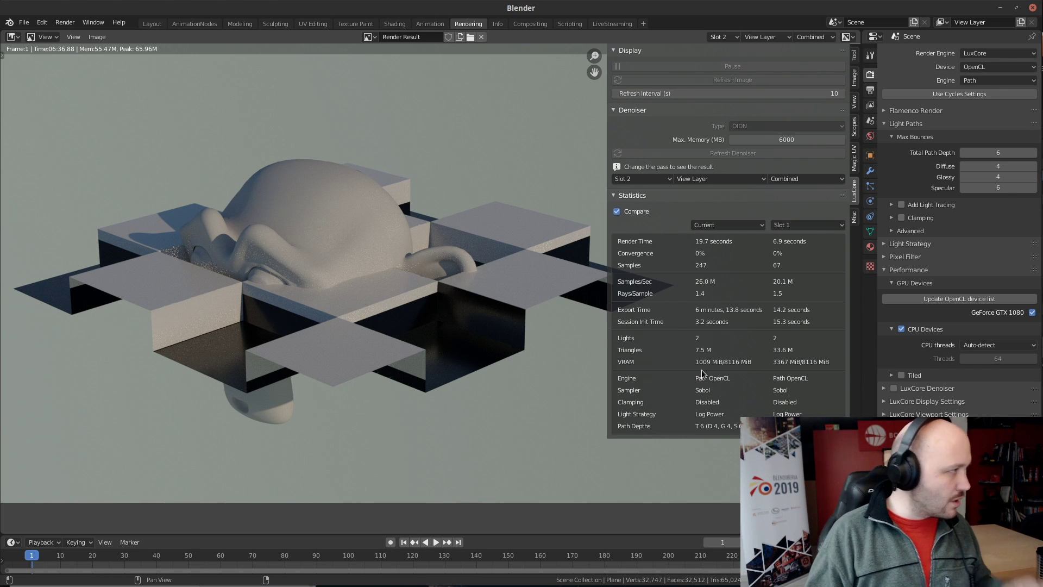
Return to the LuxCoreRender Trello board, open the Daily Builds for testing card and view its LuxCore build link
{"action": "key", "text": "alt+Tab"}
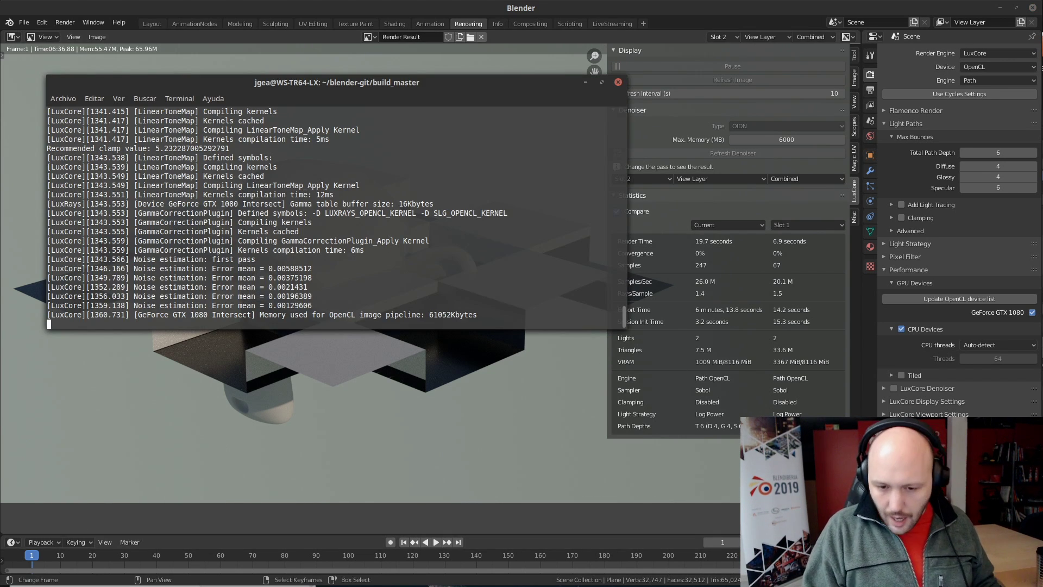
{"action": "key", "text": "alt+Tab"}
{"action": "key", "text": "alt+Tab"}
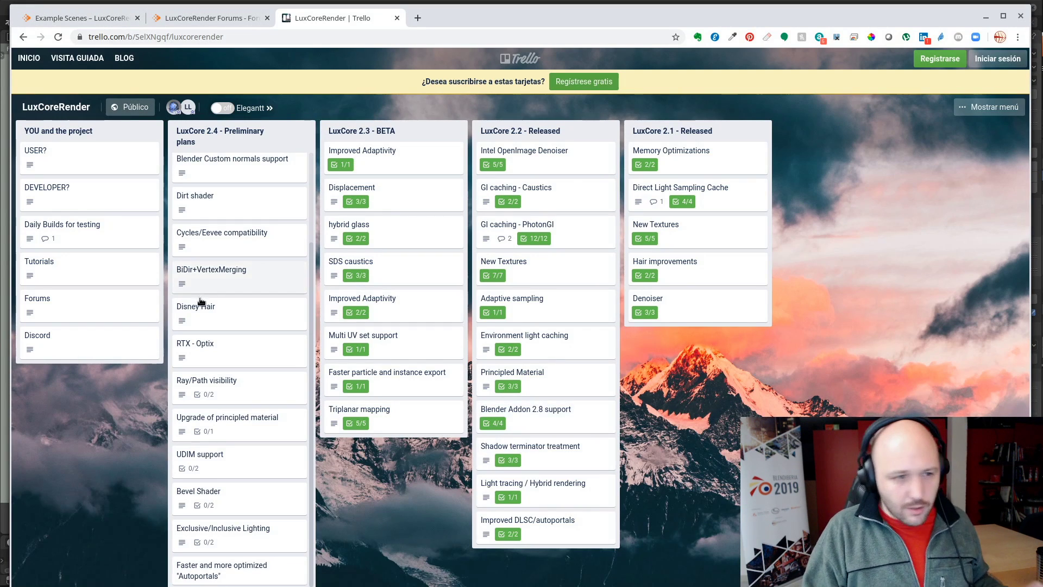
{"action": "left_click", "coordinate": [109, 231]}
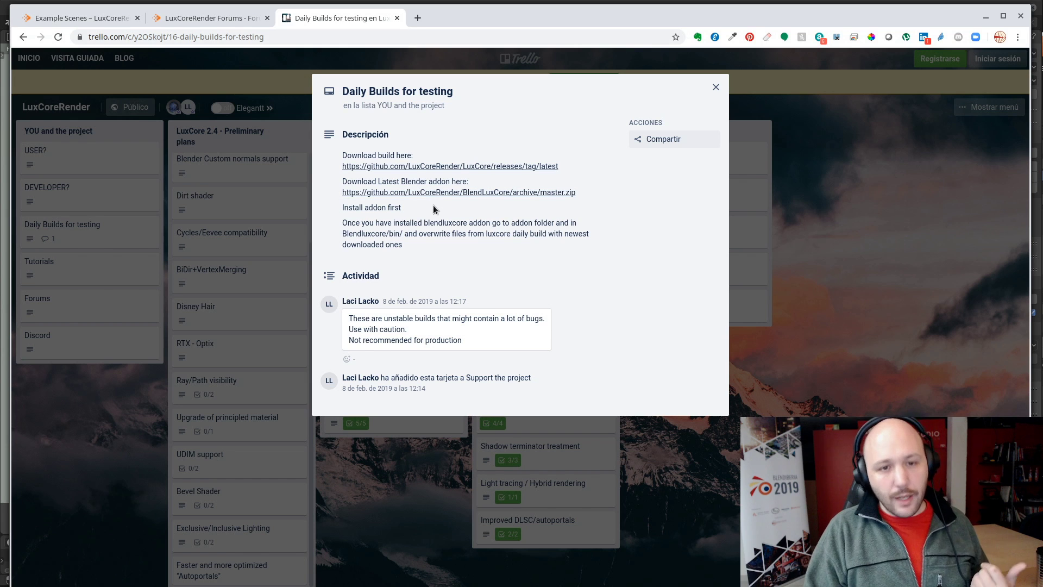
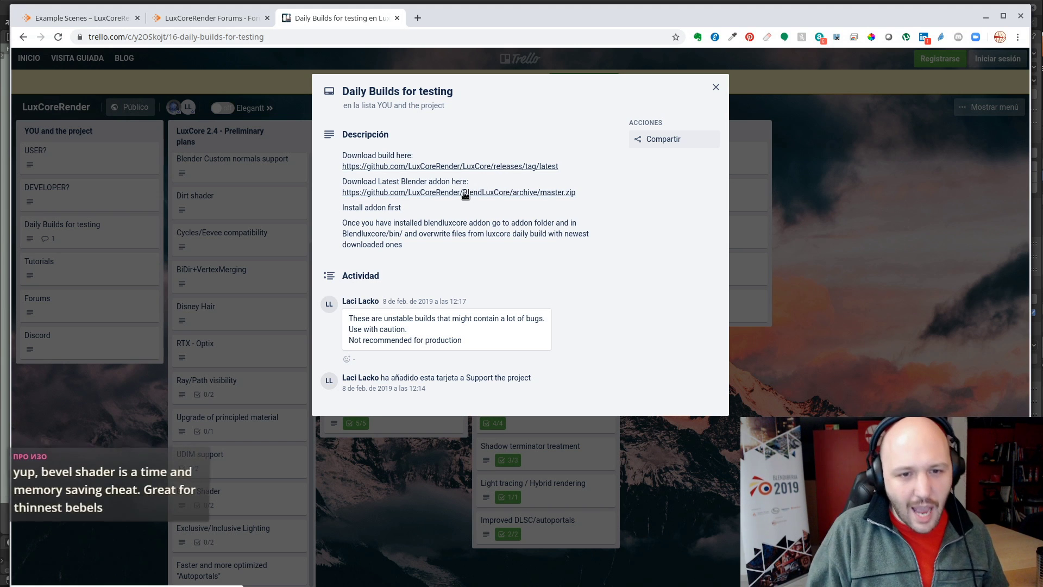
{"action": "left_click", "coordinate": [502, 167]}
{"action": "middle_click", "coordinate": [496, 22]}
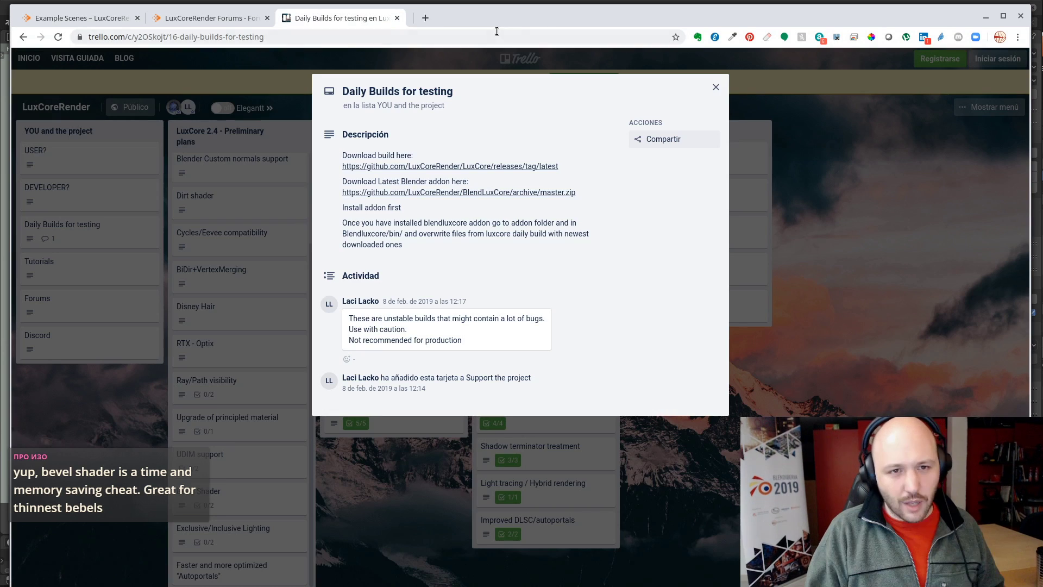
Download the latest Blender add-on from the card's BlendLuxCore master.zip link and open a new browser tab
{"action": "left_click", "coordinate": [421, 193]}
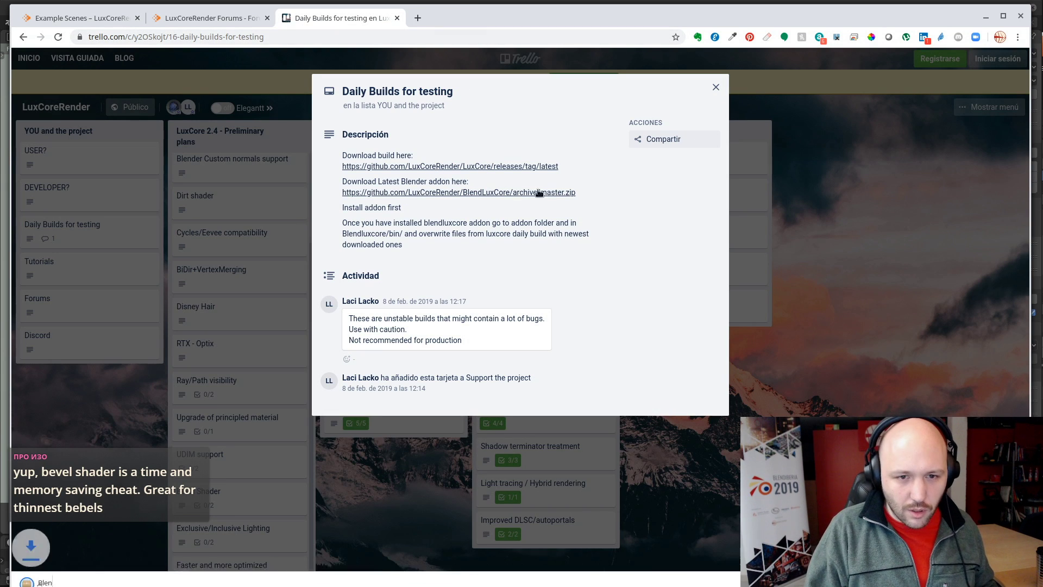
{"action": "left_click_drag", "start_coordinate": [578, 194], "coordinate": [336, 196]}
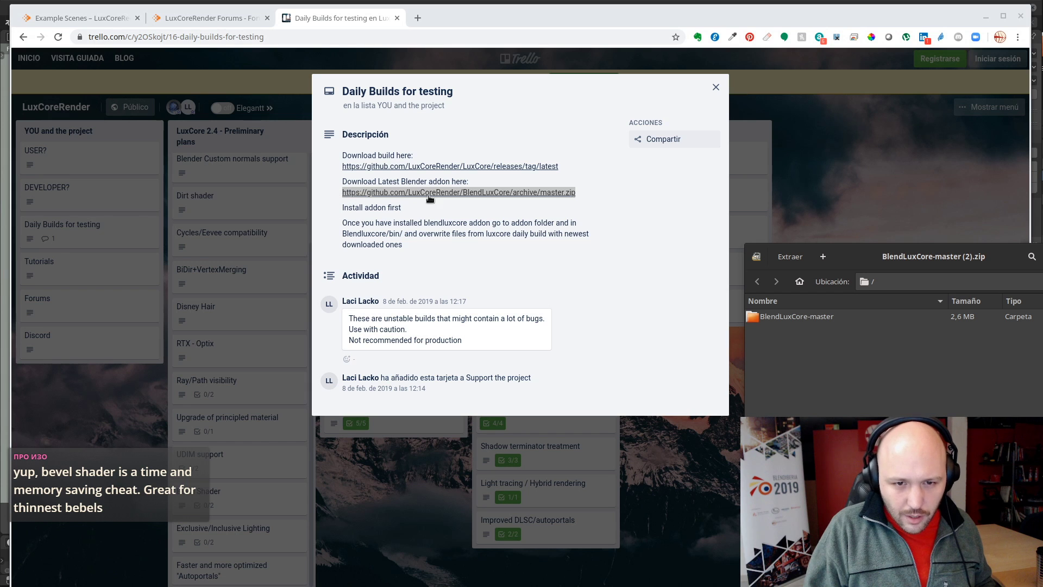
{"action": "left_click_drag", "start_coordinate": [897, 251], "coordinate": [1042, 256]}
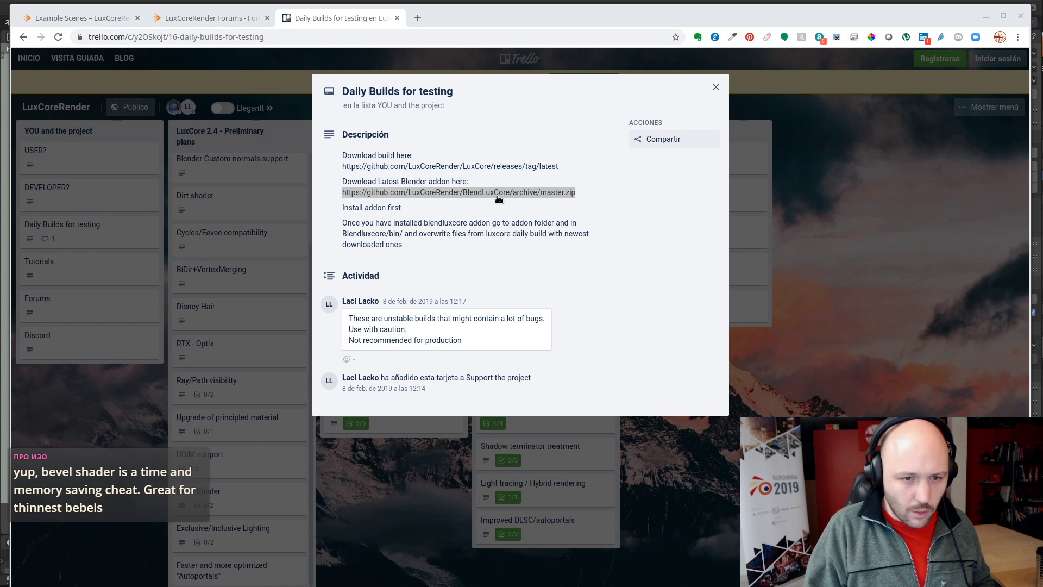
{"action": "left_click", "coordinate": [418, 18]}
{"action": "type", "text": "/x/LiveStreaming/ENG_Live19/Dust_Devil/Dust_Devil"}
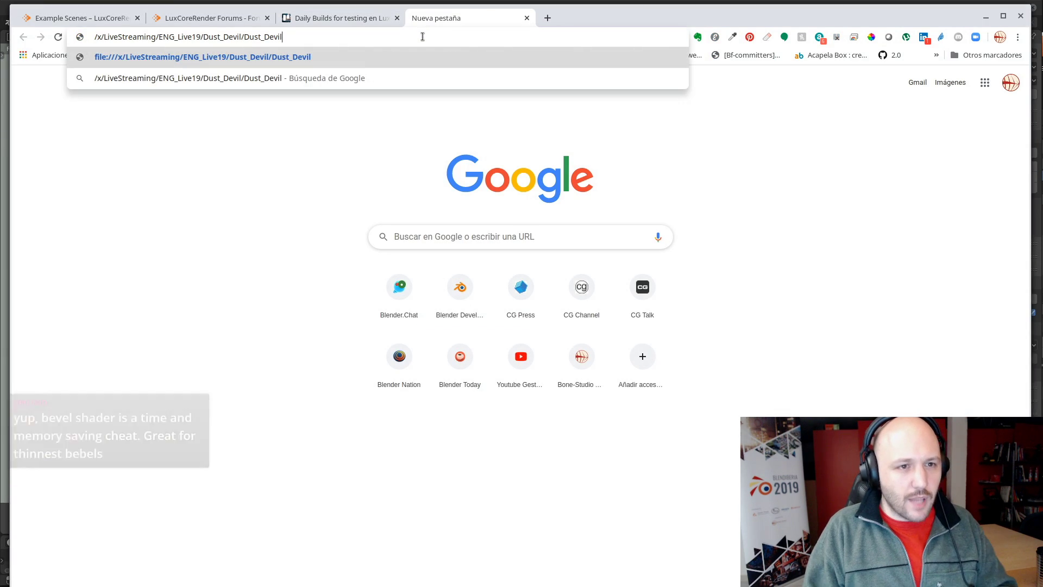
{"action": "key", "text": "BackSpace"}
{"action": "key", "text": "BackSpace"}
{"action": "key", "text": "BackSpace"}
{"action": "key", "text": "BackSpace"}
{"action": "key", "text": "BackSpace"}
{"action": "key", "text": "BackSpace"}
{"action": "key", "text": "BackSpace"}
{"action": "key", "text": "BackSpace"}
{"action": "key", "text": "BackSpace"}
{"action": "key", "text": "BackSpace"}
{"action": "key", "text": "BackSpace"}
{"action": "key", "text": "ctrl+a"}
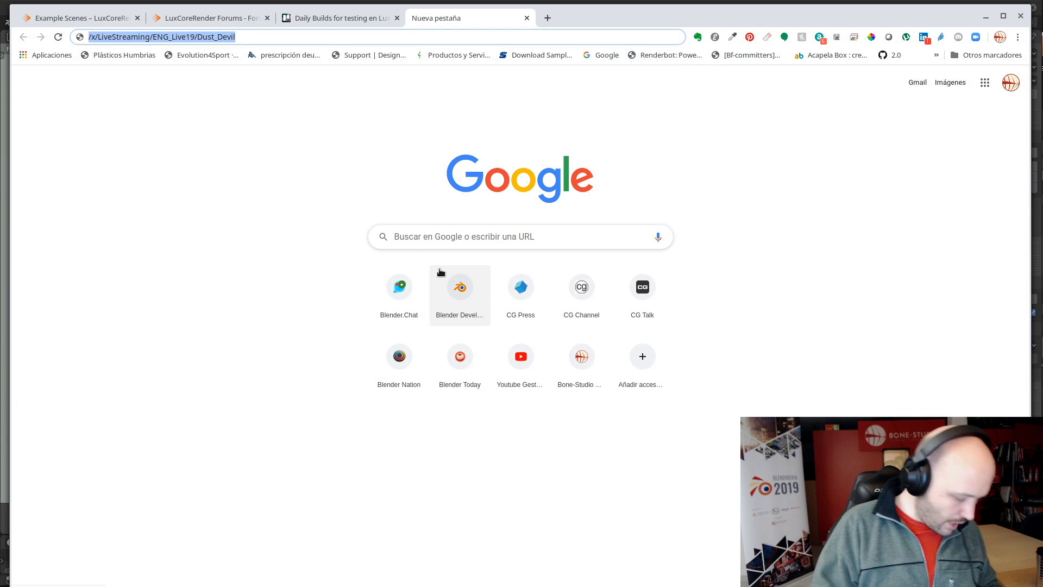
Search Google for "blendluxcore git" and open the LuxCoreRender/BlendLuxCore repository on GitHub
{"action": "type", "text": "luxcore"}
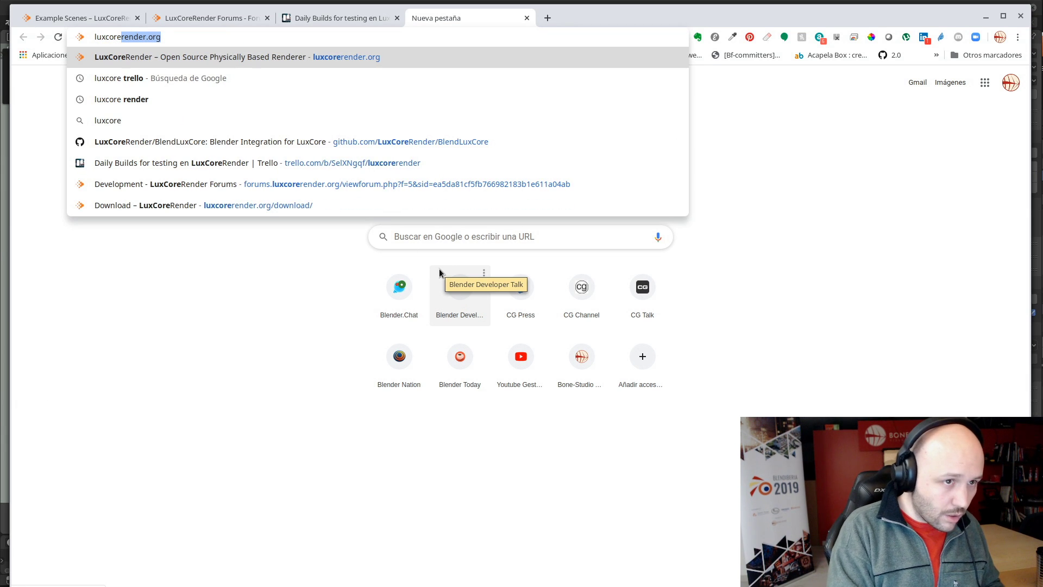
{"action": "key", "text": "Delete"}
{"action": "key", "text": "Home"}
{"action": "type", "text": "ble"}
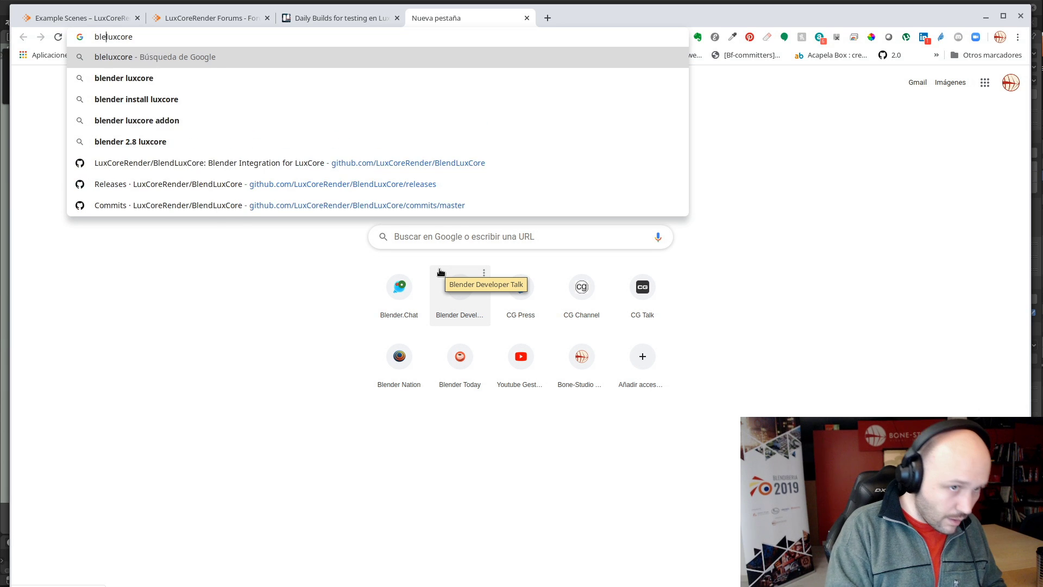
{"action": "type", "text": "nd"}
{"action": "key", "text": "End"}
{"action": "type", "text": "git"}
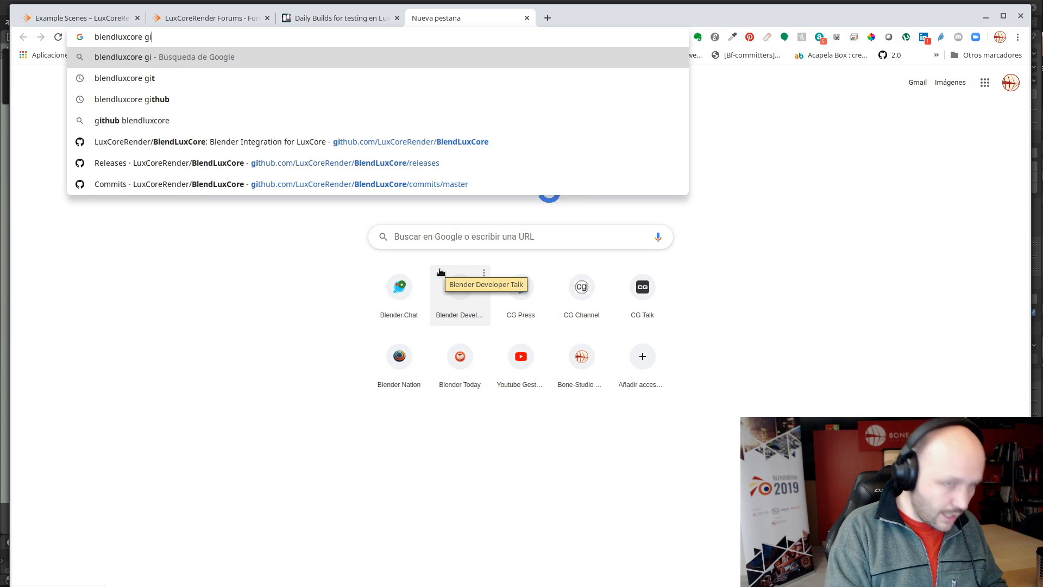
{"action": "key", "text": "Return"}
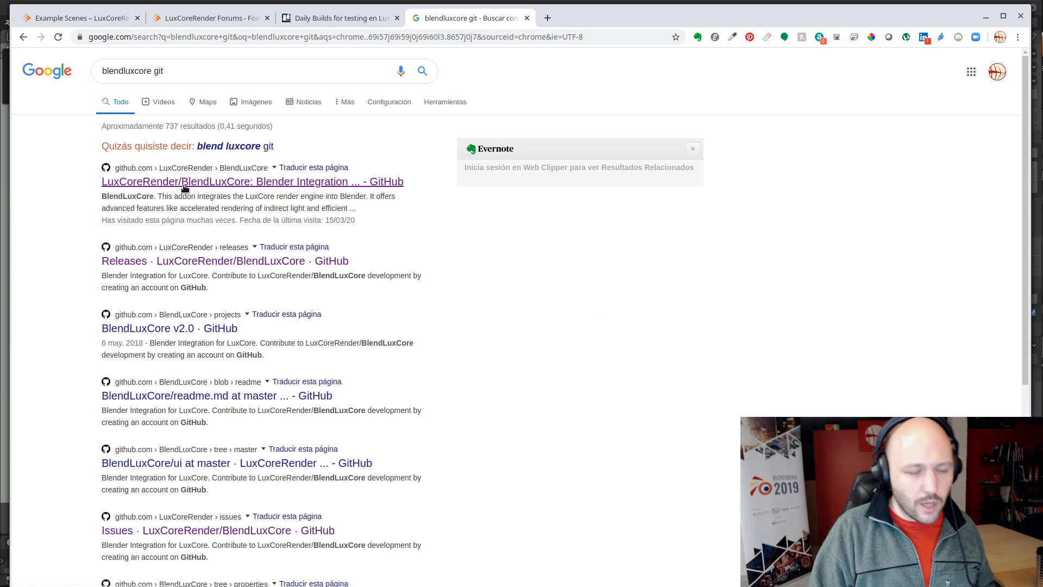
{"action": "left_click", "coordinate": [183, 187]}
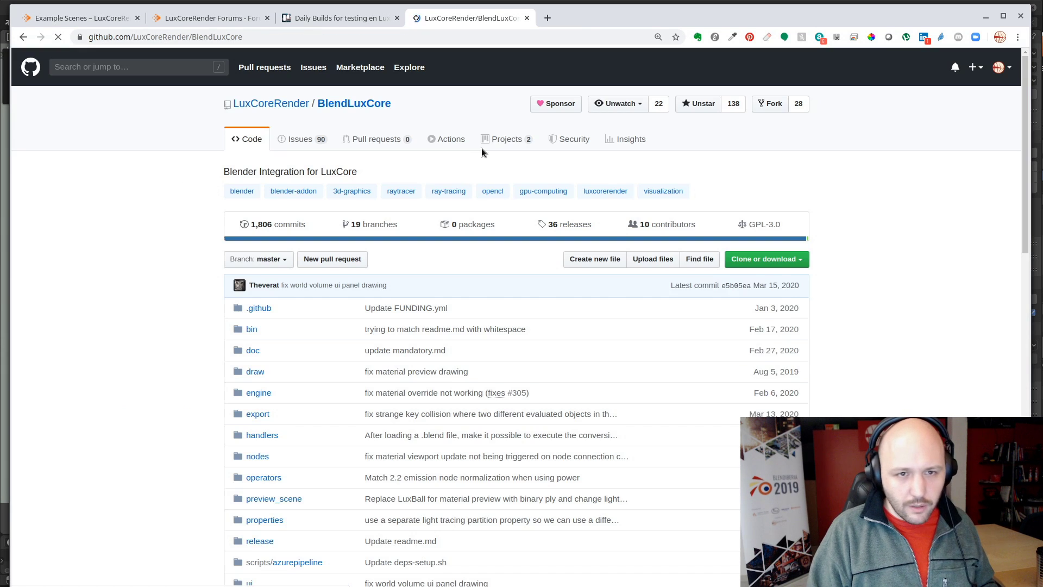
Open the repository's releases page and look over the BlendLuxCore latest build and v2.3 download packages
{"action": "left_click", "coordinate": [559, 226]}
{"action": "left_click", "coordinate": [341, 328]}
{"action": "scroll", "coordinate": [598, 325], "scroll_direction": "down", "scroll_amount": 3}
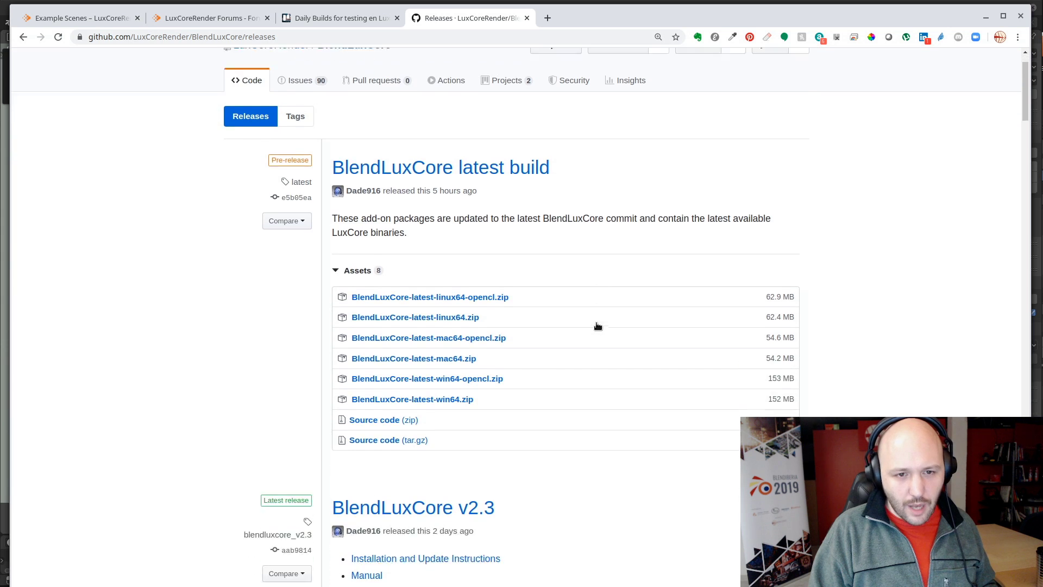
{"action": "scroll", "coordinate": [434, 260], "scroll_direction": "down", "scroll_amount": 4}
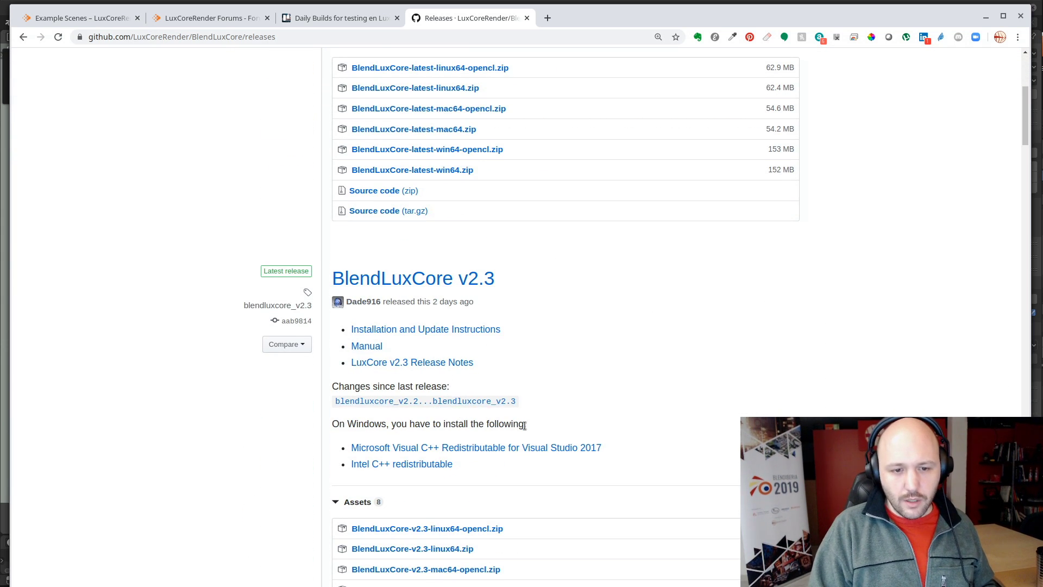
{"action": "scroll", "coordinate": [524, 416], "scroll_direction": "up", "scroll_amount": 4}
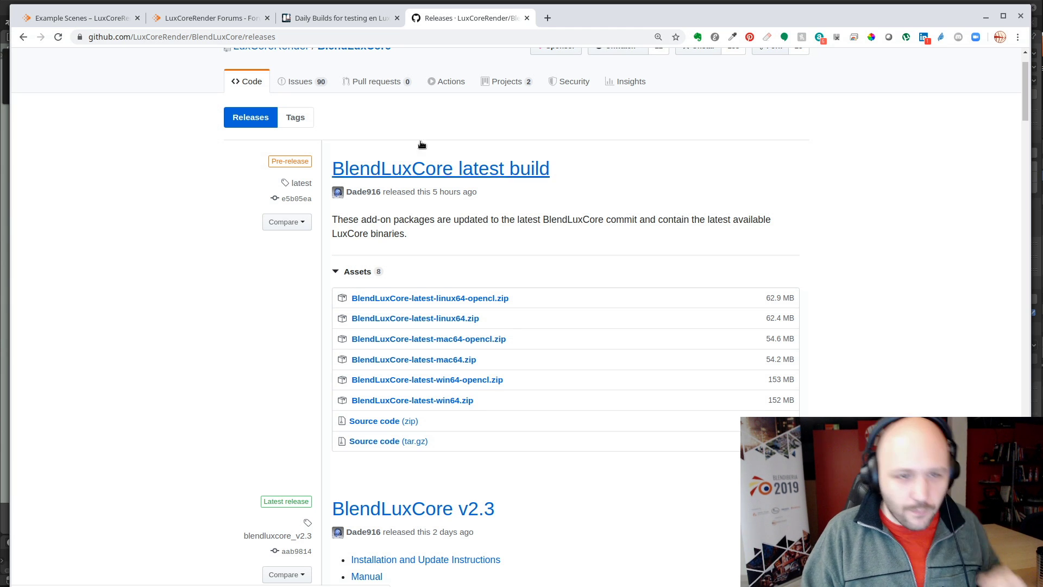
Close the Daily Builds for testing card on the Trello board and briefly view Blender's render before returning
{"action": "left_click", "coordinate": [312, 19]}
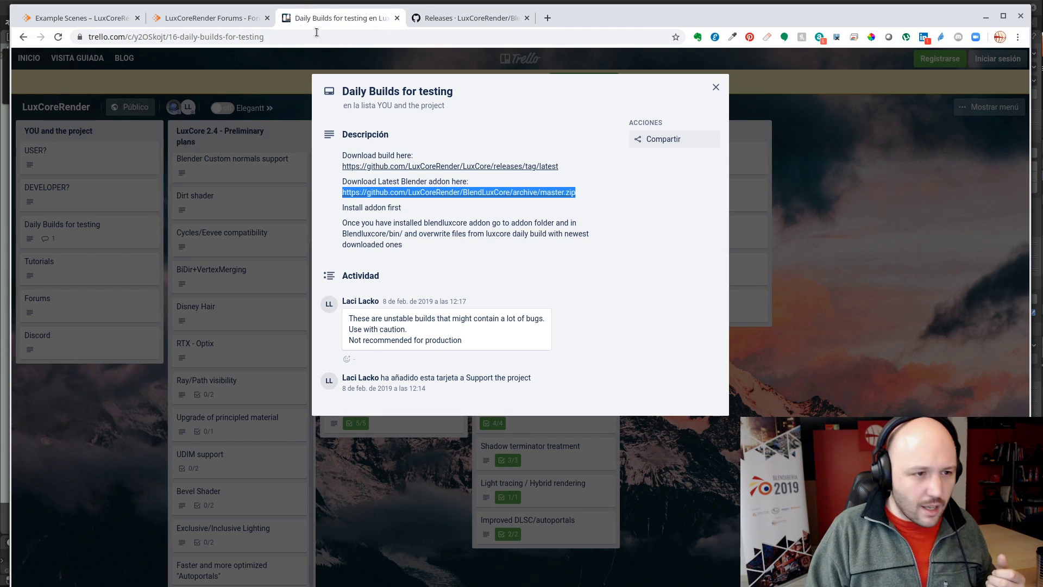
{"action": "left_click", "coordinate": [712, 88]}
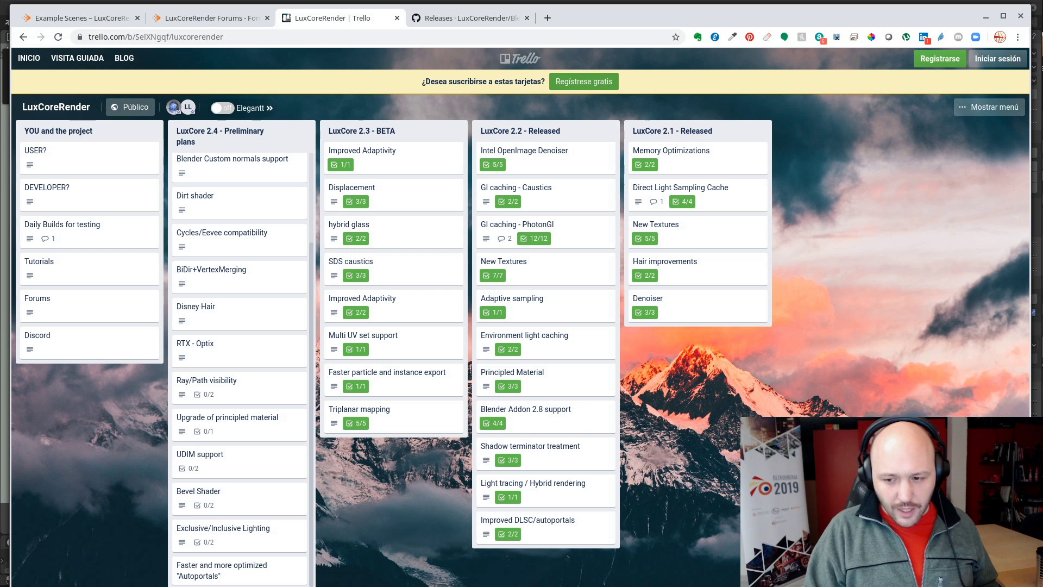
{"action": "key", "text": "alt+Tab"}
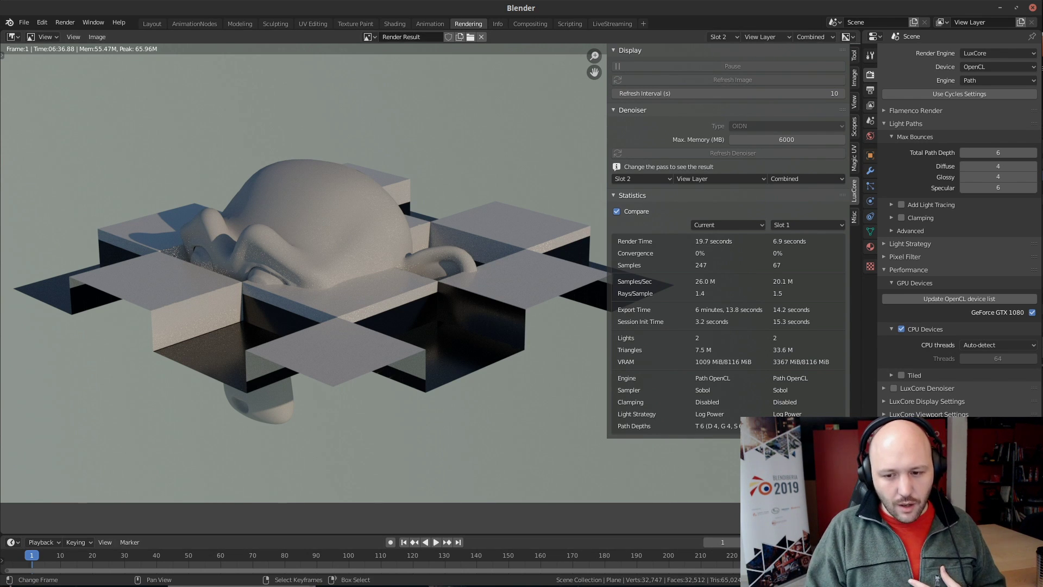
{"action": "key", "text": "alt+Tab"}
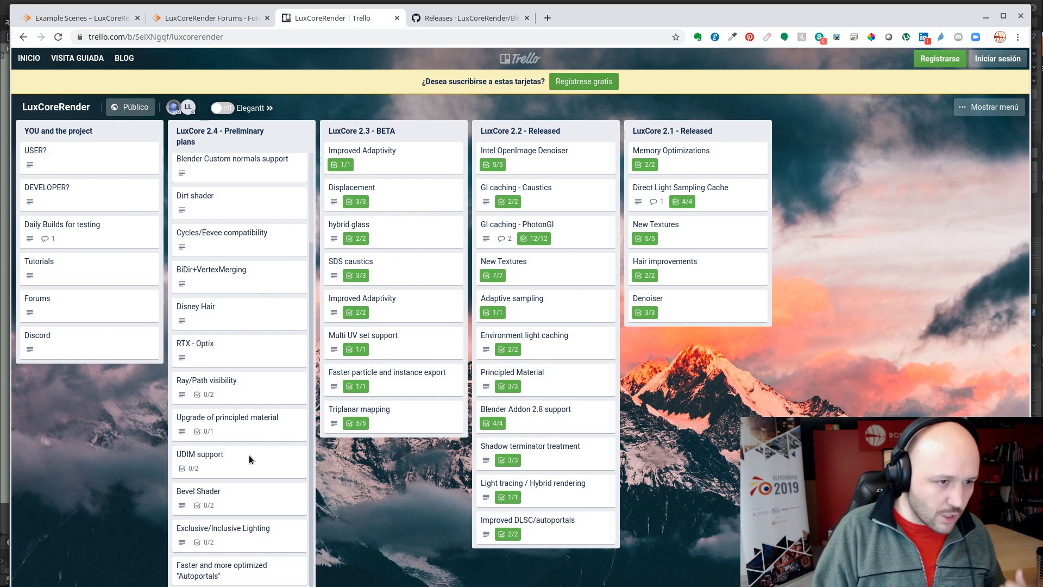
Open the USER? card, look over the linked Bountysource supporters page for LuxCoreRender and return to the card
{"action": "left_click", "coordinate": [90, 155]}
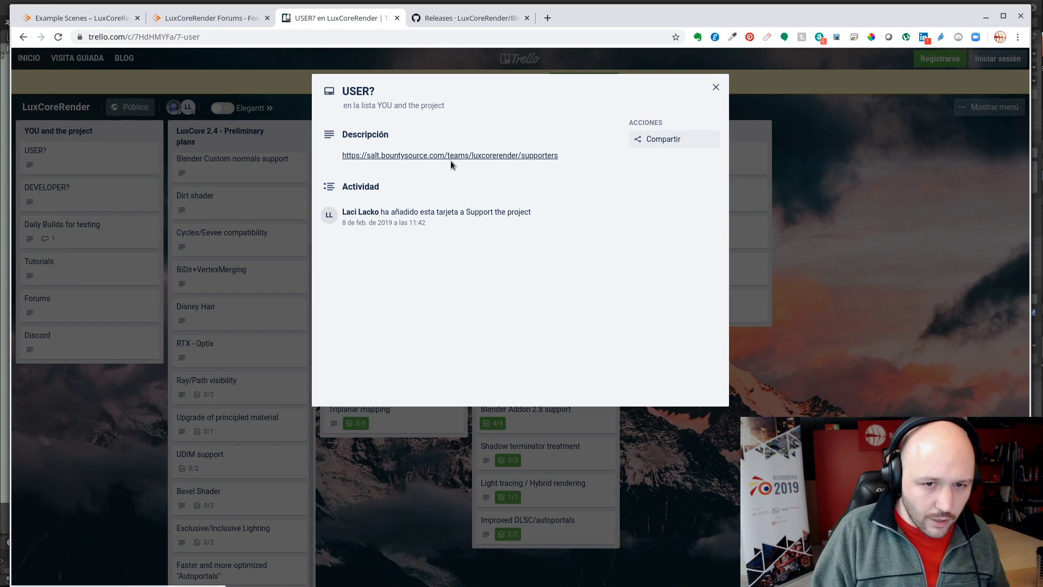
{"action": "left_click", "coordinate": [416, 156]}
{"action": "left_click", "coordinate": [443, 17]}
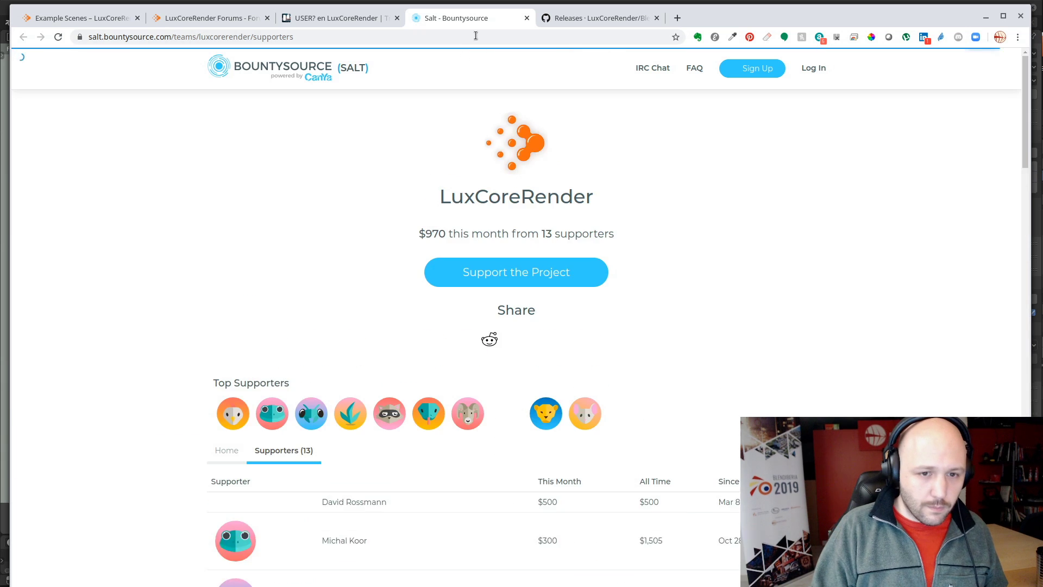
{"action": "scroll", "coordinate": [867, 332], "scroll_direction": "down", "scroll_amount": 6}
{"action": "scroll", "coordinate": [875, 381], "scroll_direction": "up", "scroll_amount": 2}
{"action": "scroll", "coordinate": [873, 402], "scroll_direction": "up", "scroll_amount": 3}
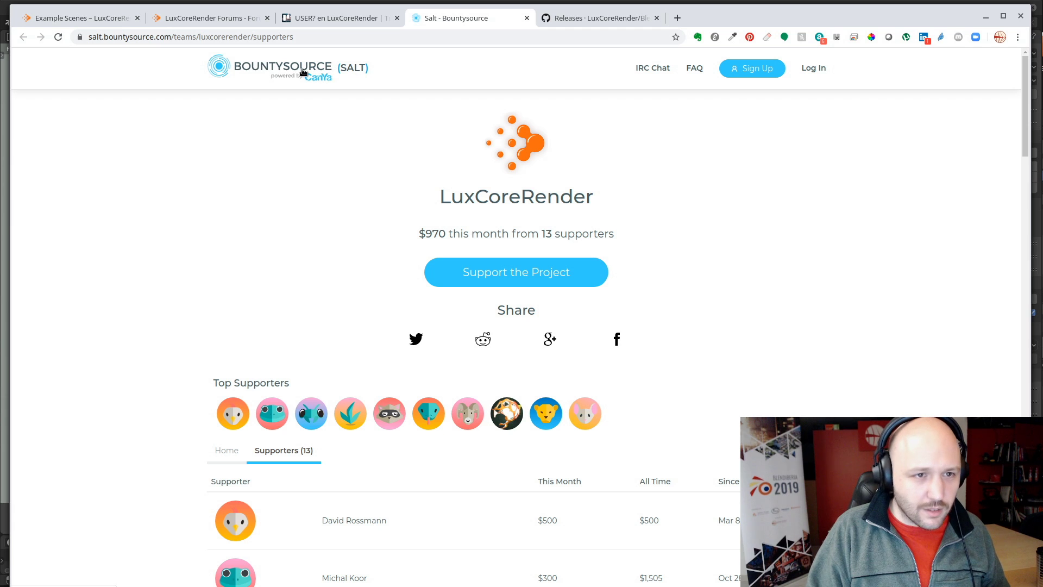
{"action": "left_click", "coordinate": [352, 21]}
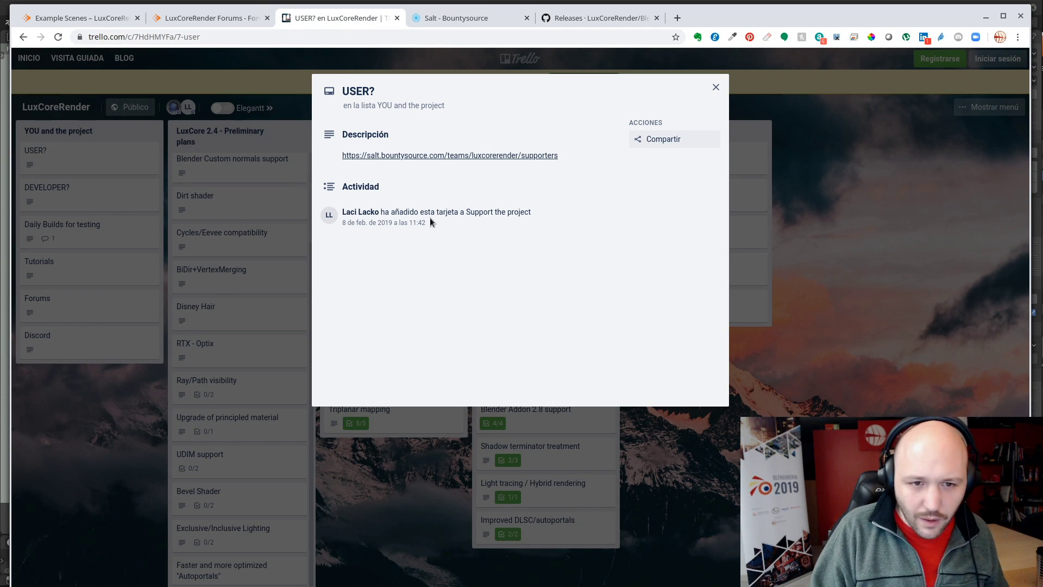
Close the USER? card, open the Forums card and bring up its linked LuxCoreRender forum index in a separate tab
{"action": "left_click", "coordinate": [785, 338]}
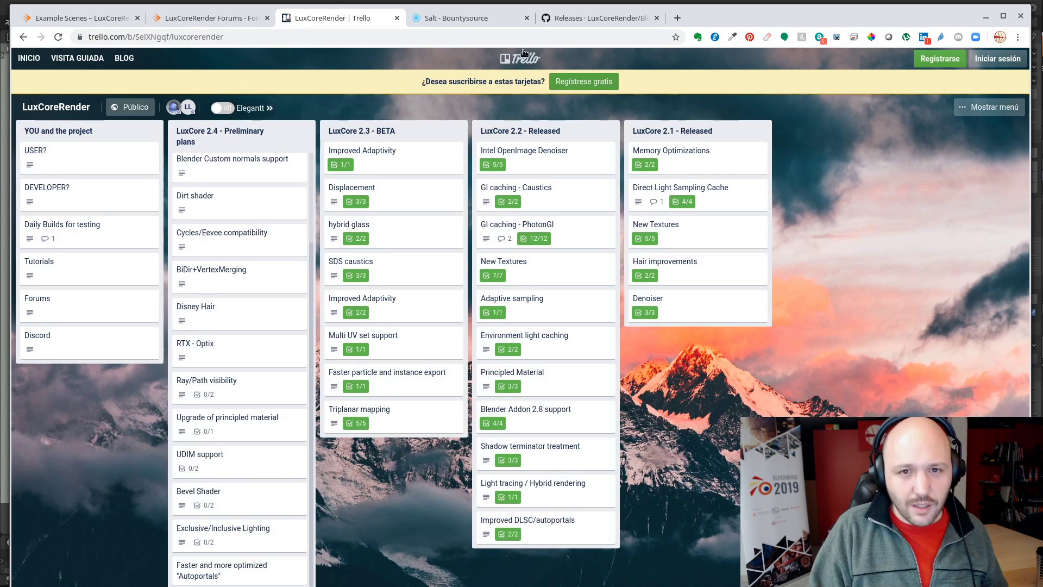
{"action": "left_click", "coordinate": [52, 304]}
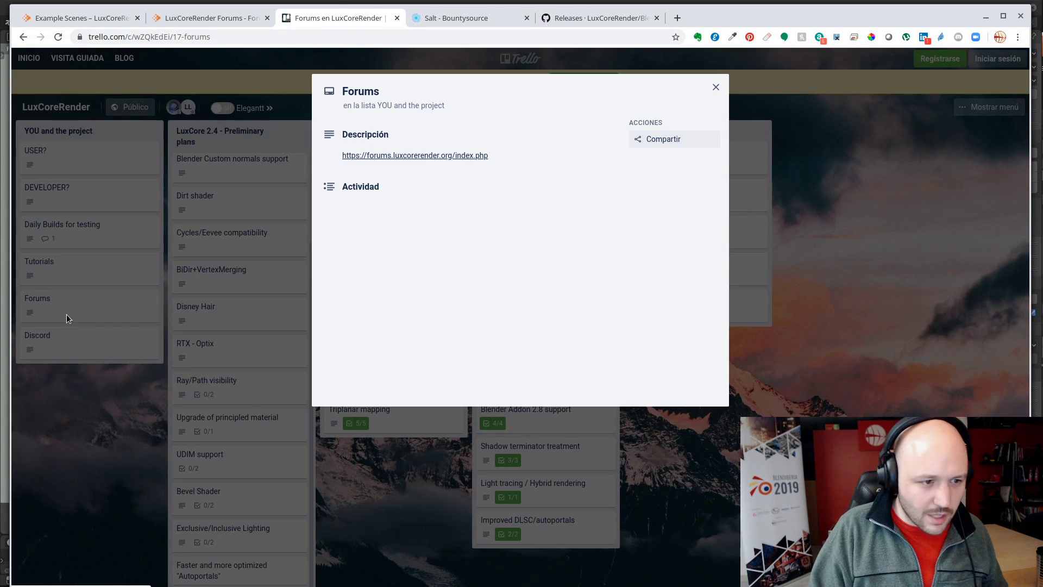
{"action": "middle_click", "coordinate": [441, 156]}
{"action": "left_click", "coordinate": [582, 21]}
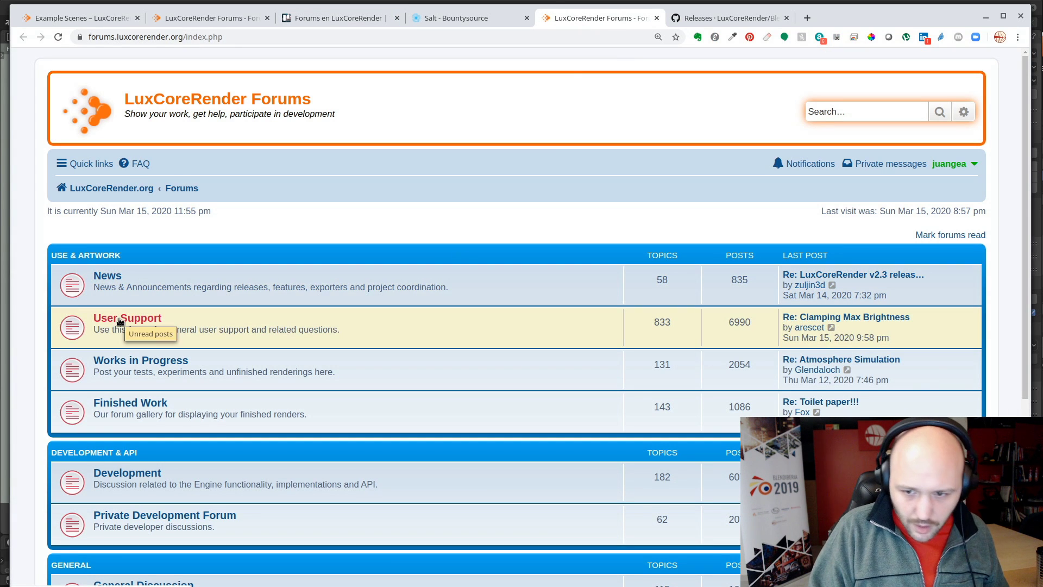
Look over the topics in the User Support forum and return to the forum index
{"action": "scroll", "coordinate": [130, 277], "scroll_direction": "down", "scroll_amount": 2}
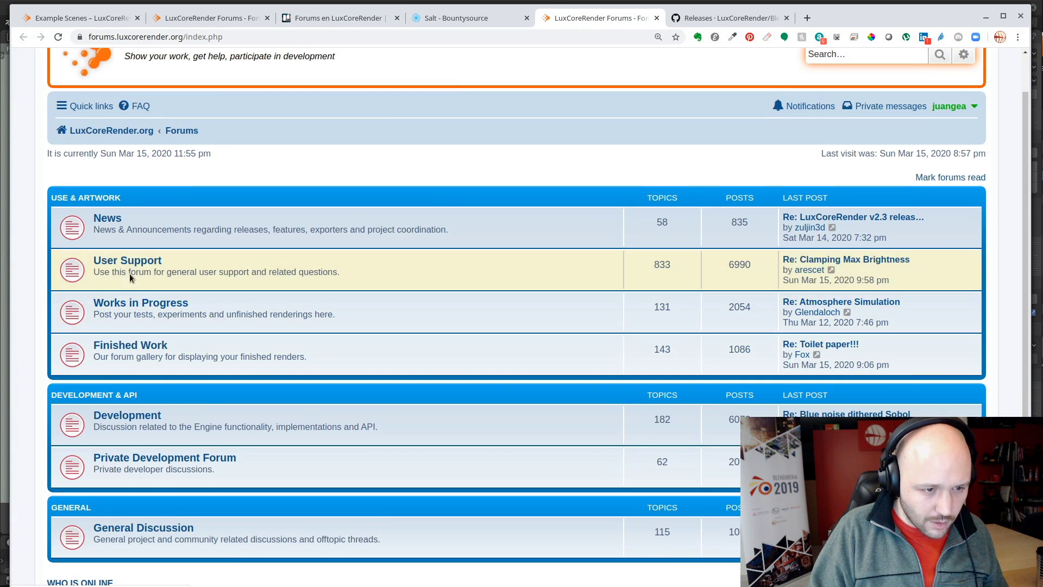
{"action": "left_click", "coordinate": [132, 260]}
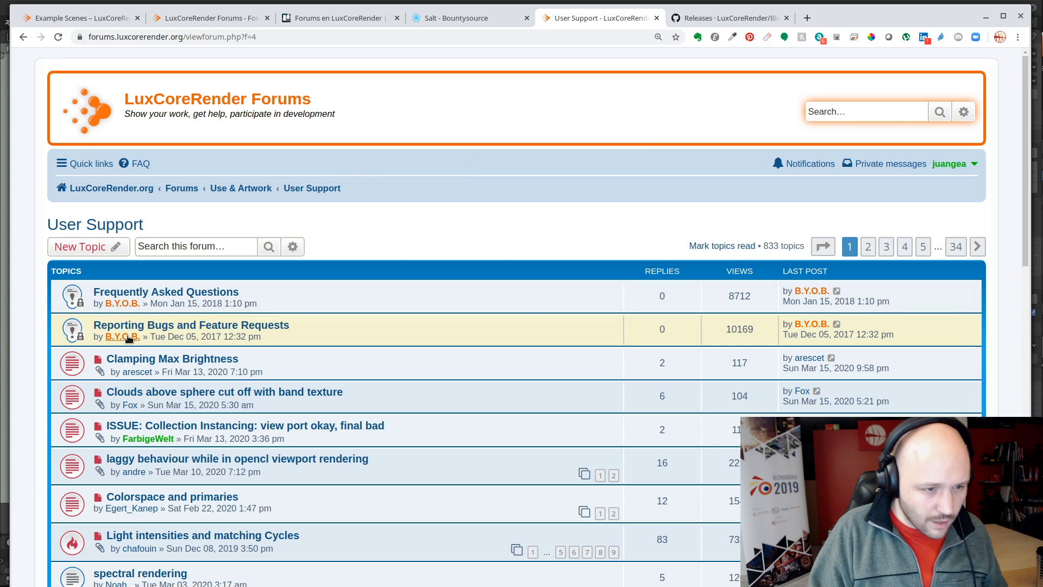
{"action": "scroll", "coordinate": [128, 425], "scroll_direction": "down", "scroll_amount": 2}
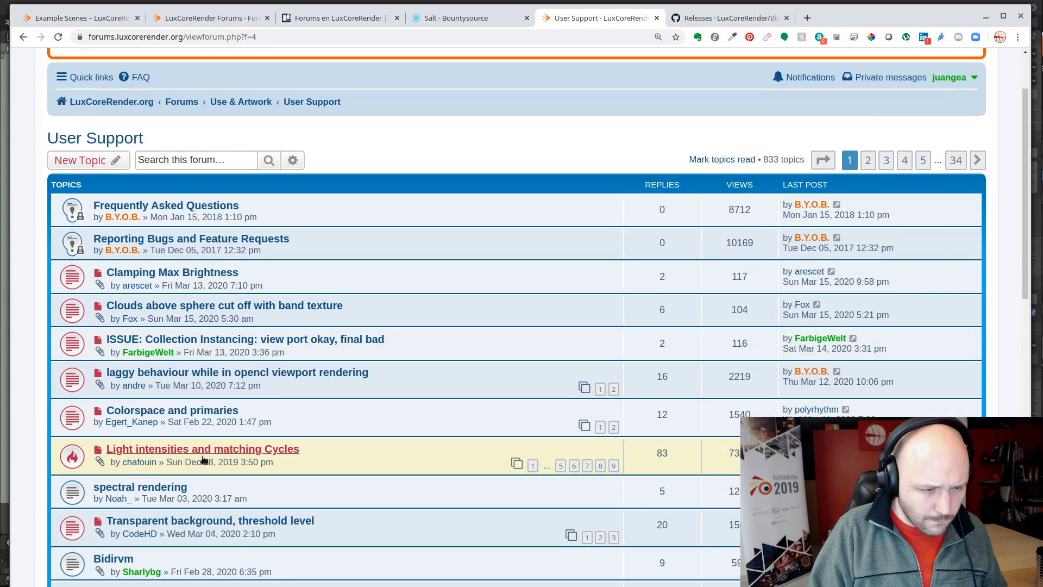
{"action": "scroll", "coordinate": [352, 329], "scroll_direction": "up", "scroll_amount": 2}
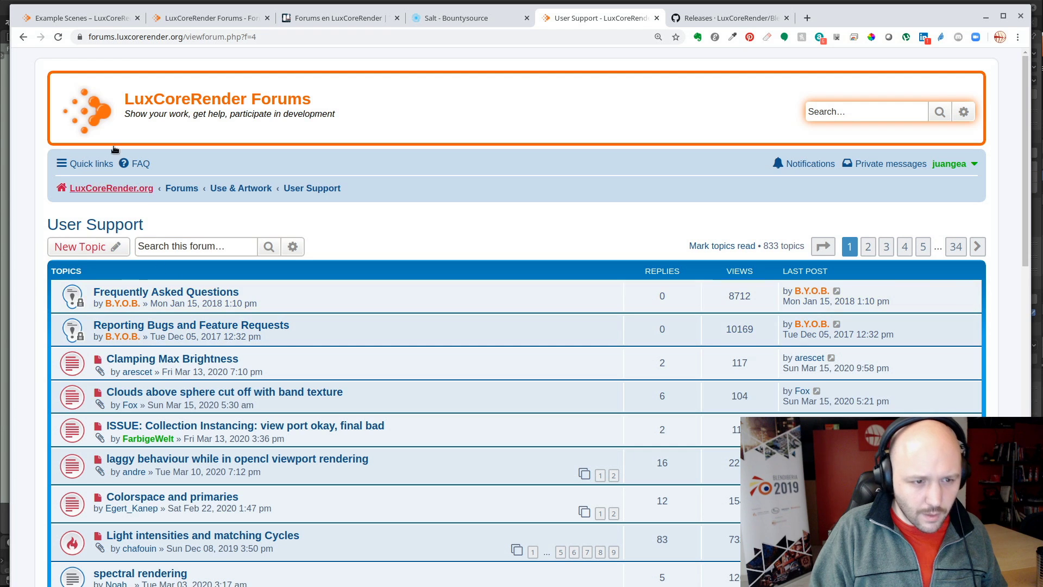
{"action": "left_click", "coordinate": [23, 37]}
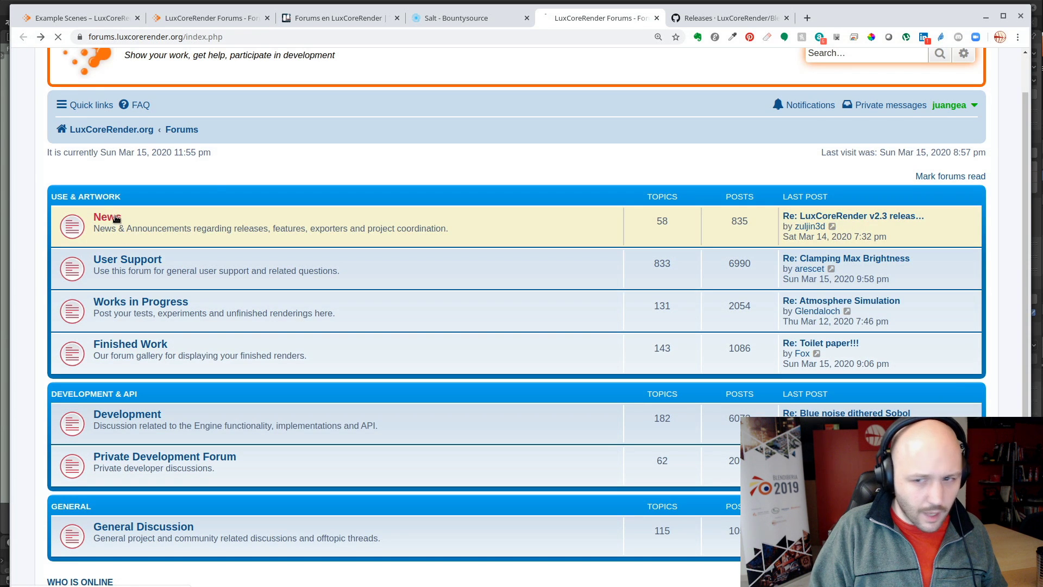
In the News forum, open the topic about LuxCoreRender on BountySource and open its Bounties and Salts links in separate tabs
{"action": "left_click", "coordinate": [116, 218]}
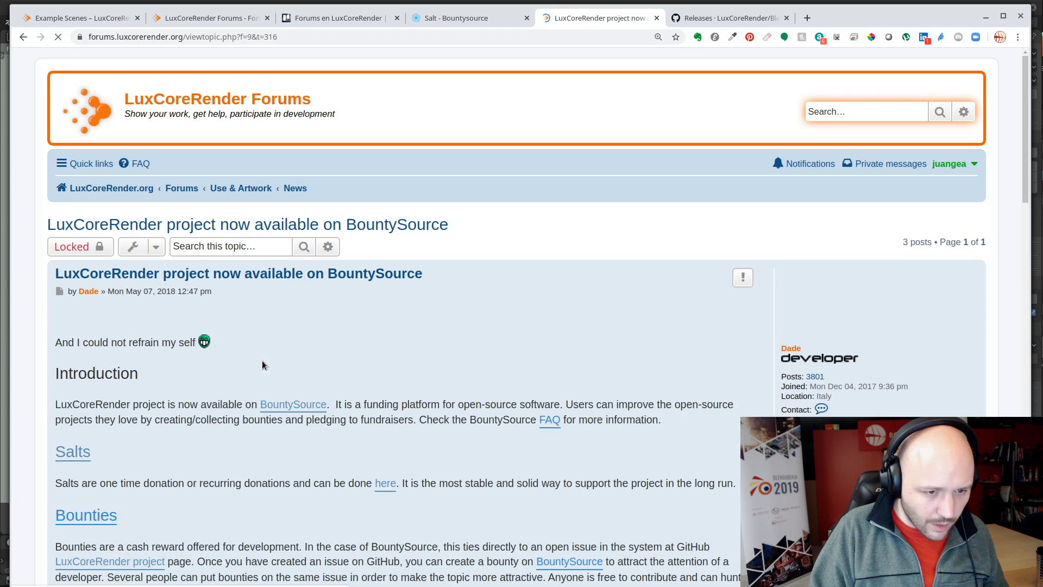
{"action": "scroll", "coordinate": [408, 271], "scroll_direction": "down", "scroll_amount": 6}
{"action": "scroll", "coordinate": [403, 259], "scroll_direction": "down", "scroll_amount": 3}
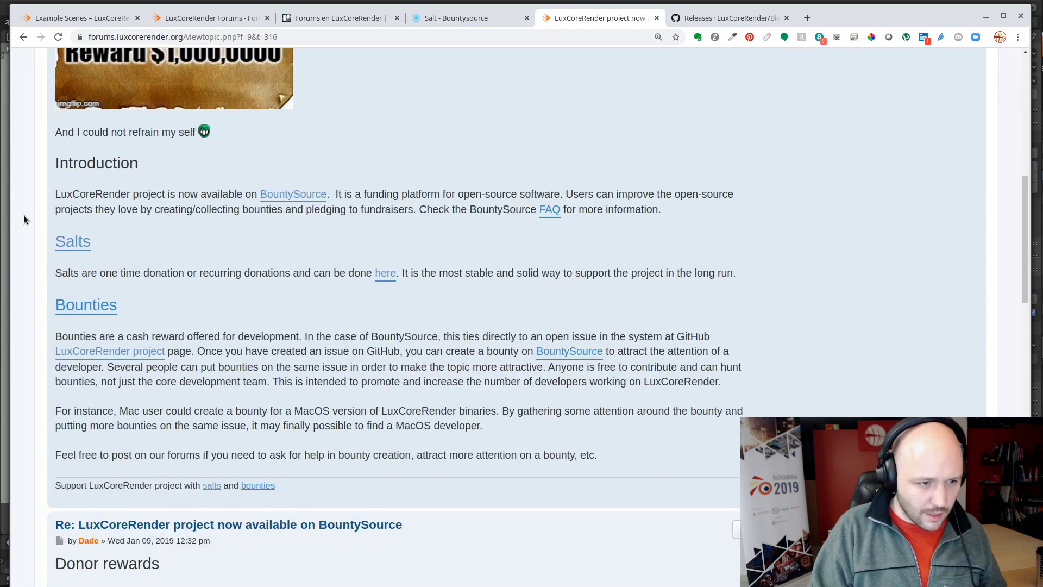
{"action": "middle_click", "coordinate": [79, 301]}
{"action": "middle_click", "coordinate": [76, 243]}
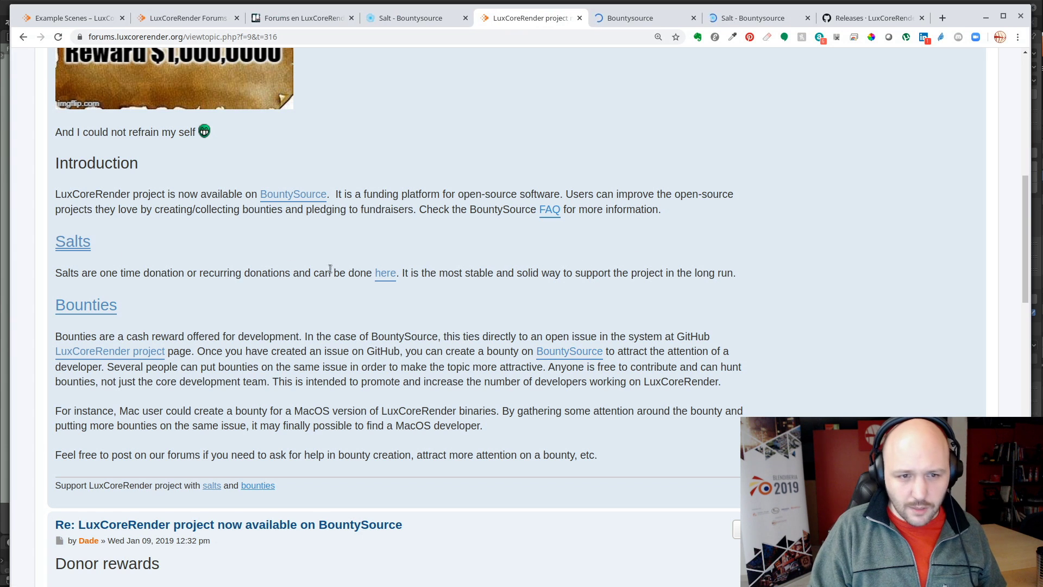
View and close the Bountysource bounties page, and look over LuxCoreRender's Salt crowdfunding page and its team members
{"action": "left_click", "coordinate": [653, 22]}
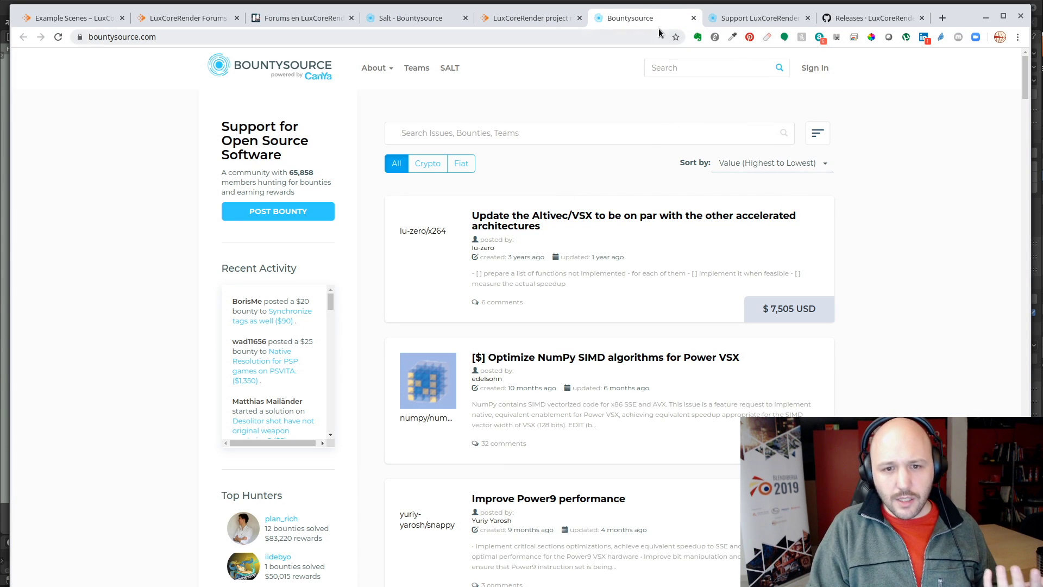
{"action": "middle_click", "coordinate": [638, 20]}
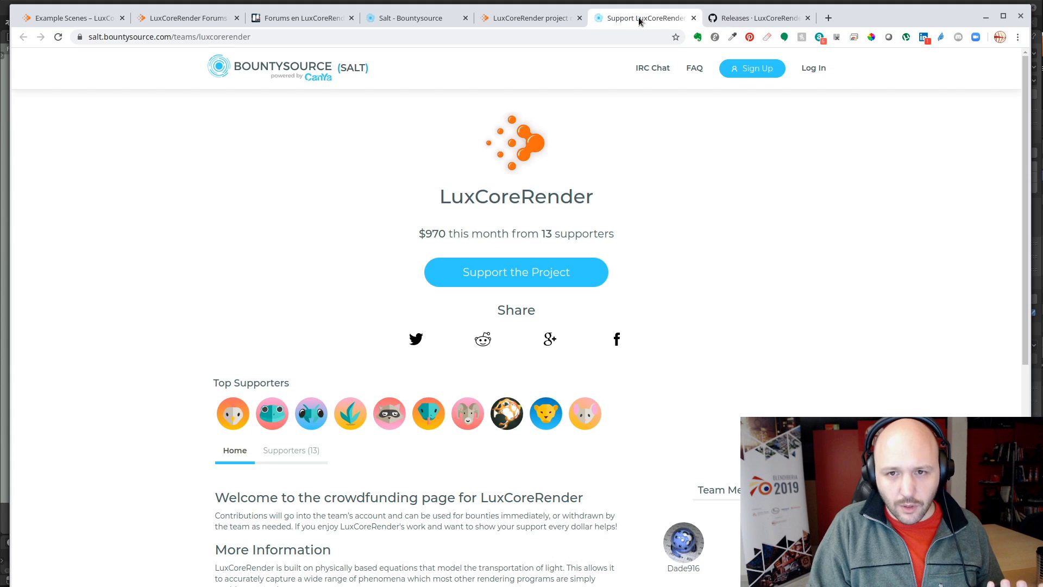
{"action": "scroll", "coordinate": [666, 476], "scroll_direction": "down", "scroll_amount": 3}
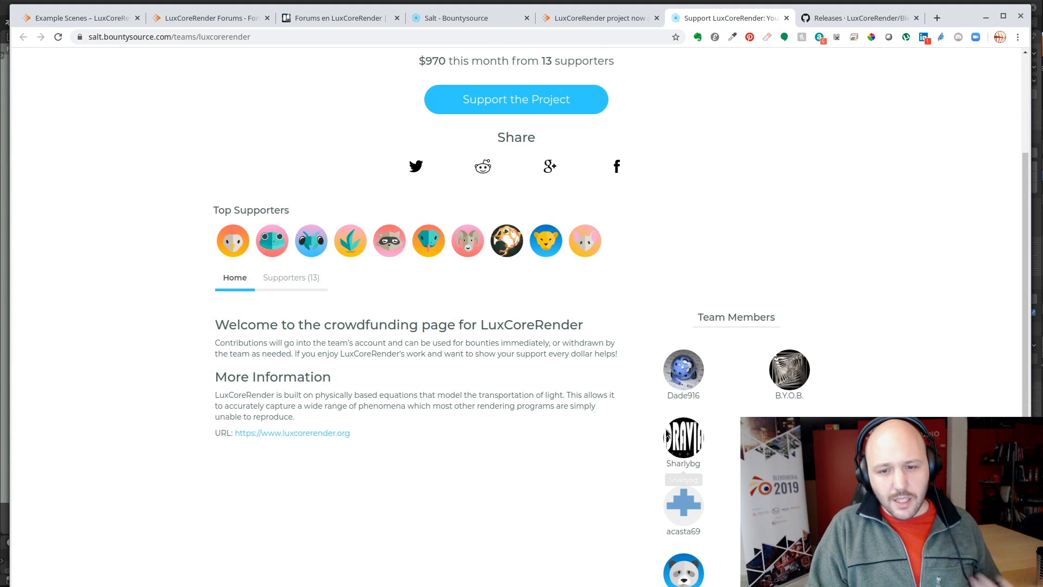
{"action": "scroll", "coordinate": [439, 355], "scroll_direction": "down", "scroll_amount": 2}
{"action": "scroll", "coordinate": [442, 351], "scroll_direction": "down", "scroll_amount": 1}
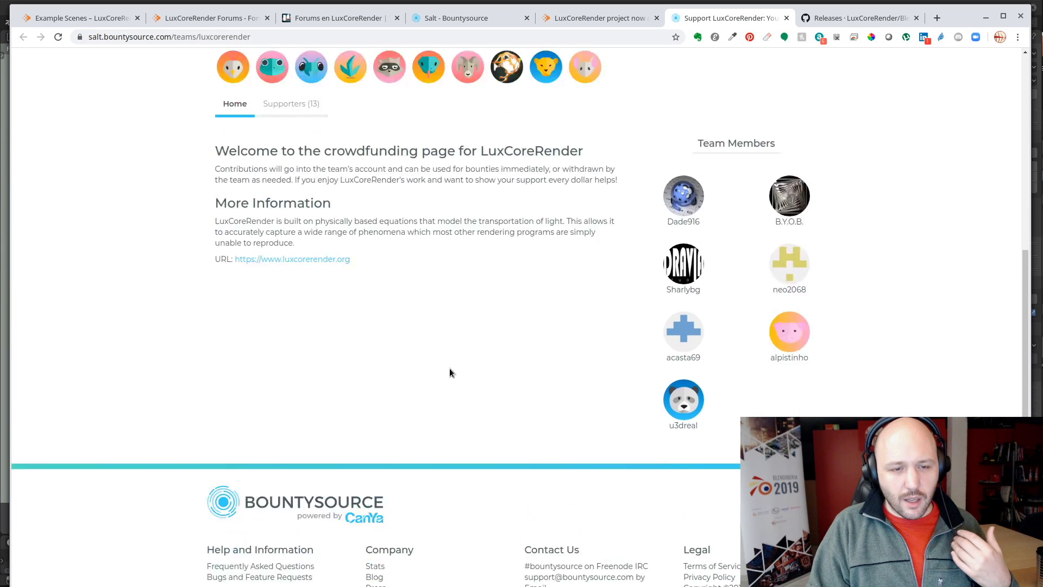
{"action": "scroll", "coordinate": [450, 373], "scroll_direction": "up", "scroll_amount": 6}
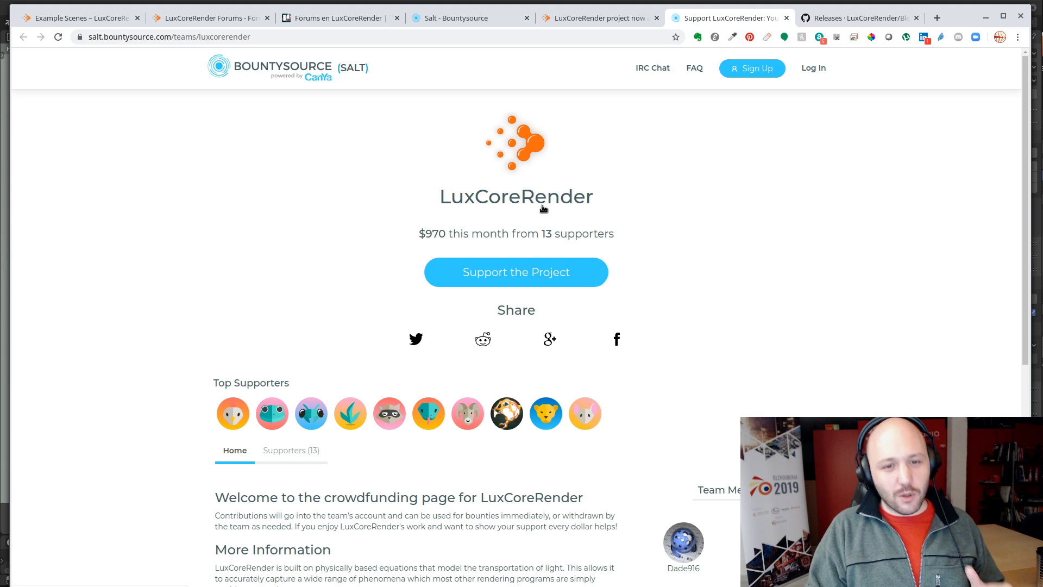
Restore the browser window to a smaller size and show Bone-Studio's architectural services page in its own window, enlarged to fill the screen
{"action": "double_click", "coordinate": [958, 19]}
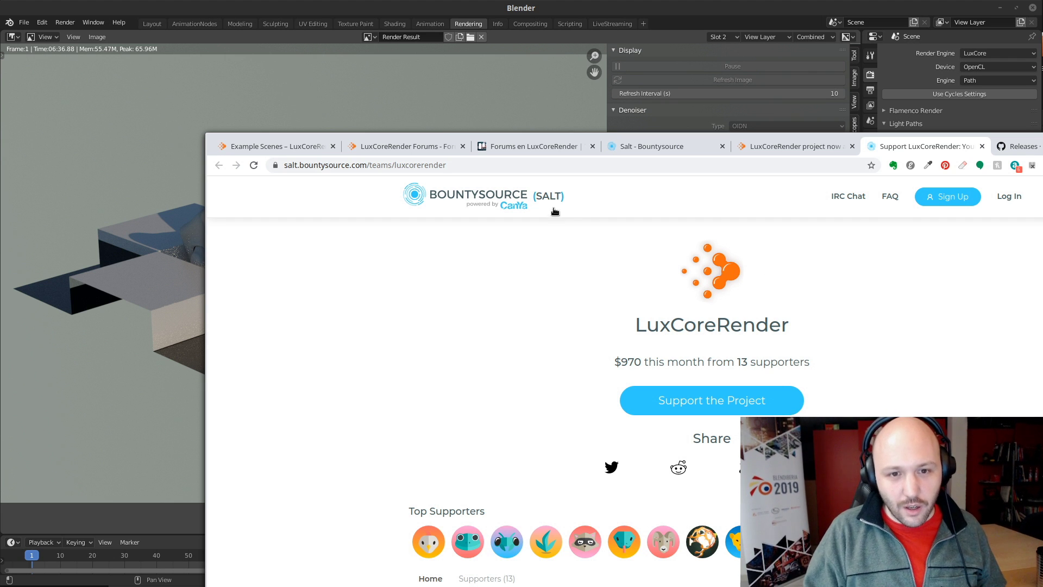
{"action": "key", "text": "ctrl+t"}
{"action": "left_click_drag", "start_coordinate": [1027, 146], "coordinate": [769, 125]}
{"action": "left_click_drag", "start_coordinate": [670, 117], "coordinate": [1042, 117]}
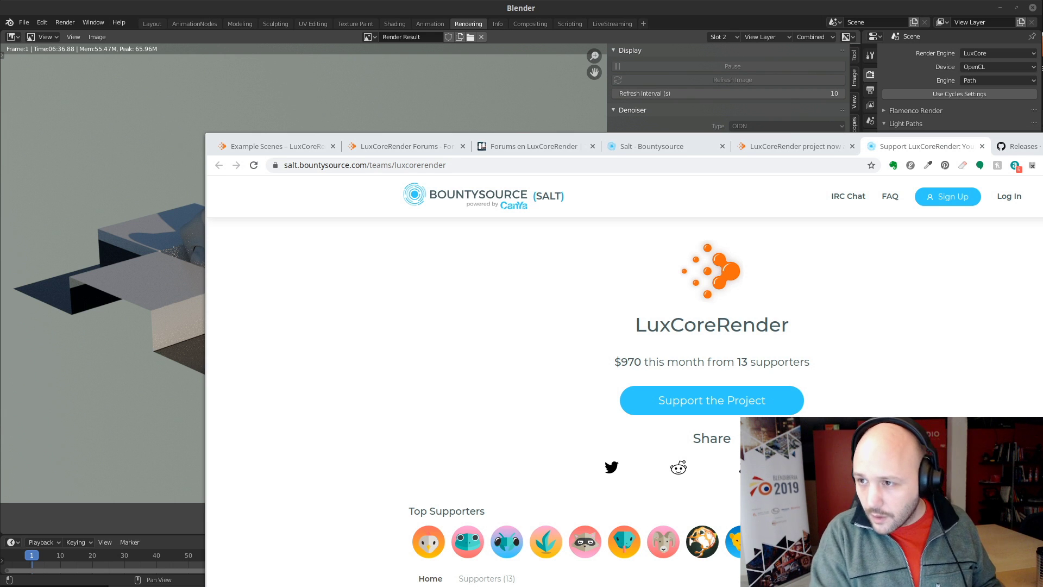
{"action": "left_click_drag", "start_coordinate": [1042, 163], "coordinate": [233, 39]}
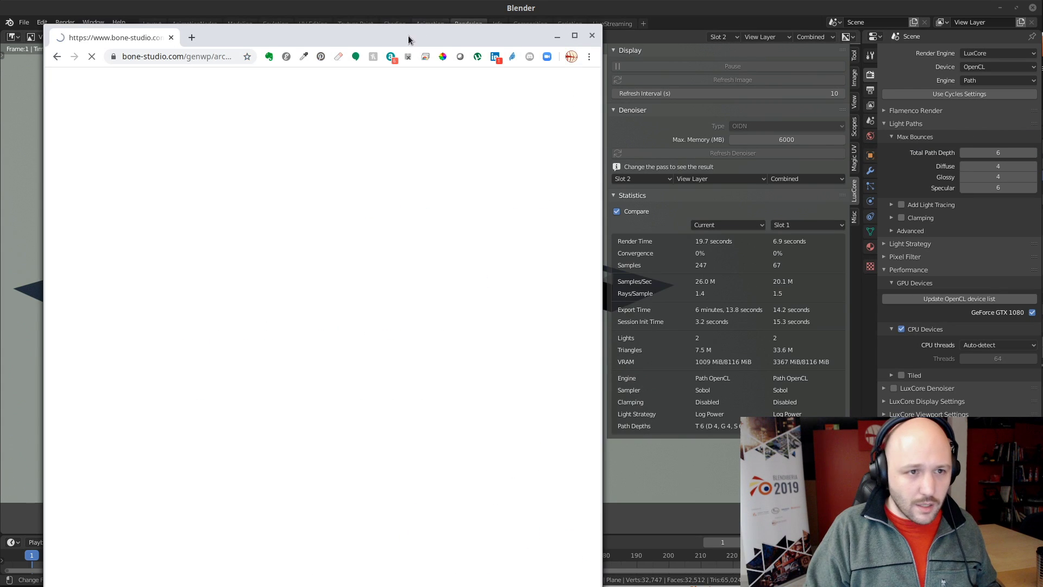
{"action": "left_click_drag", "start_coordinate": [406, 36], "coordinate": [369, 17]}
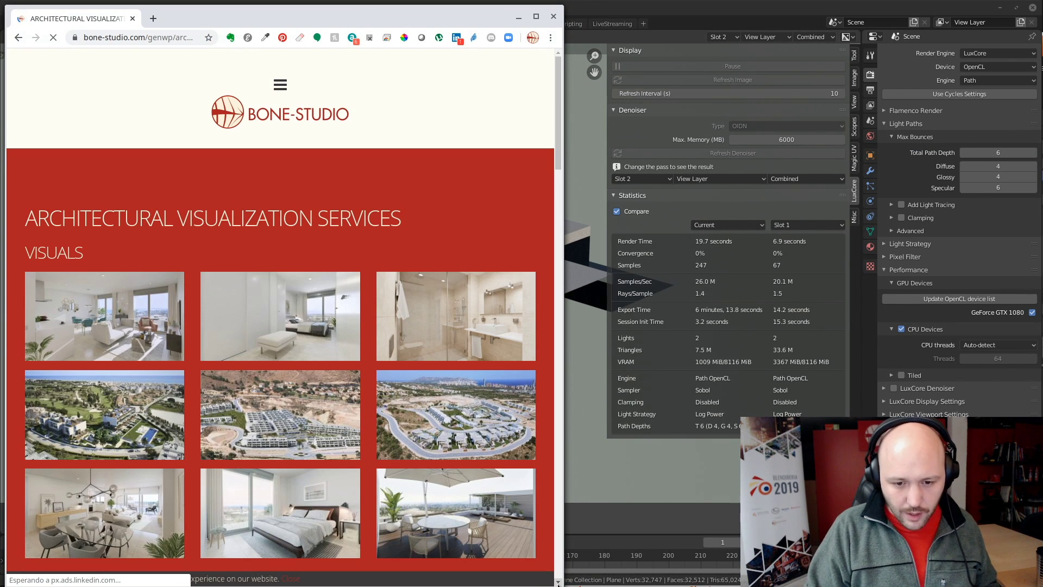
{"action": "left_click_drag", "start_coordinate": [555, 581], "coordinate": [1040, 585]}
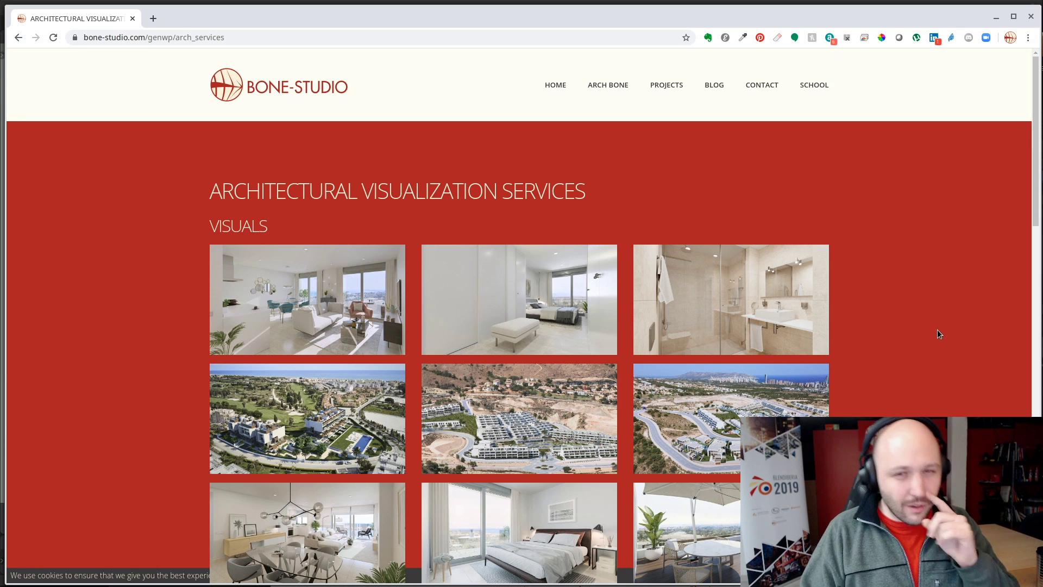
View the living room render with the teal dining chairs enlarged in the Visuals gallery and close it
{"action": "scroll", "coordinate": [941, 336], "scroll_direction": "down", "scroll_amount": 2}
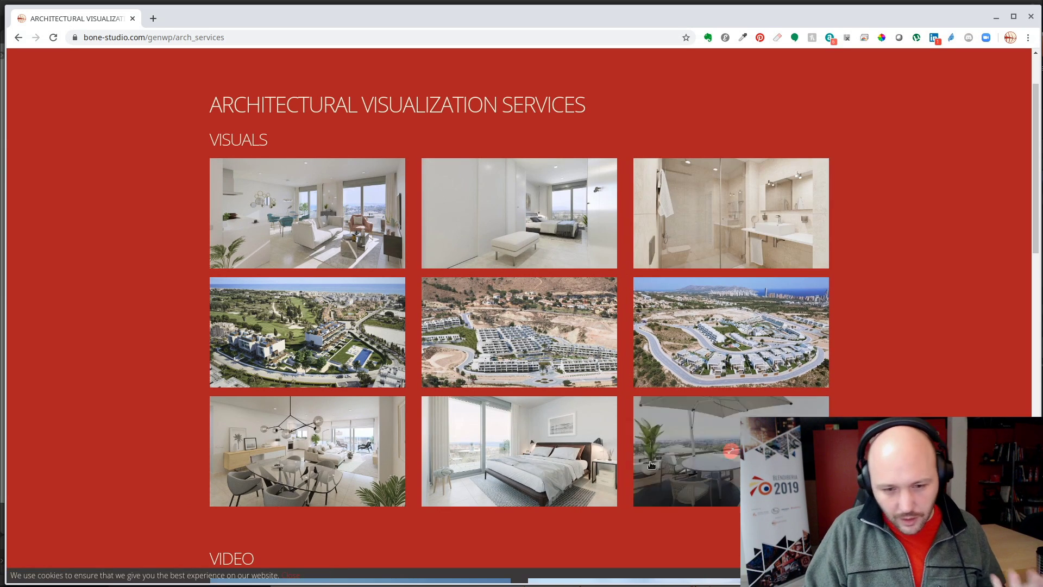
{"action": "left_click", "coordinate": [341, 221]}
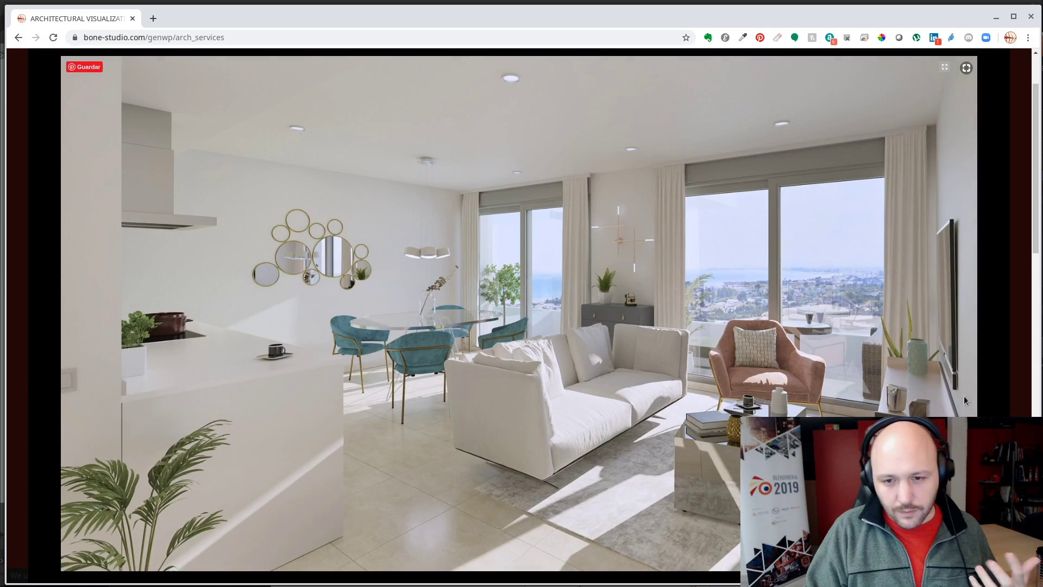
{"action": "left_click", "coordinate": [990, 320]}
{"action": "left_click", "coordinate": [1003, 325]}
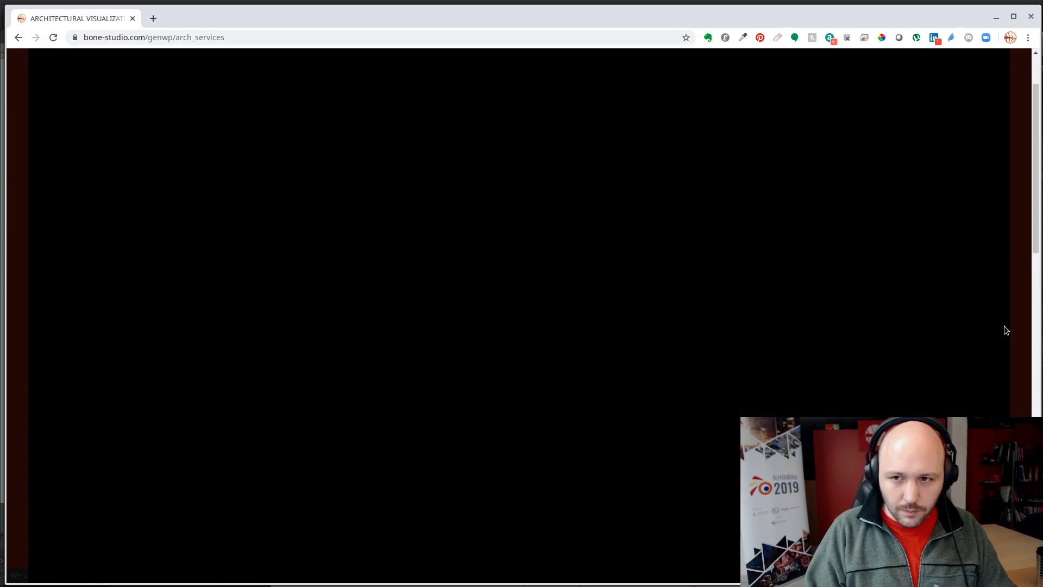
{"action": "left_click", "coordinate": [1011, 324]}
View the enlarged renders of the bedroom with the white bench and the bathroom, closing each one
{"action": "left_click", "coordinate": [547, 225]}
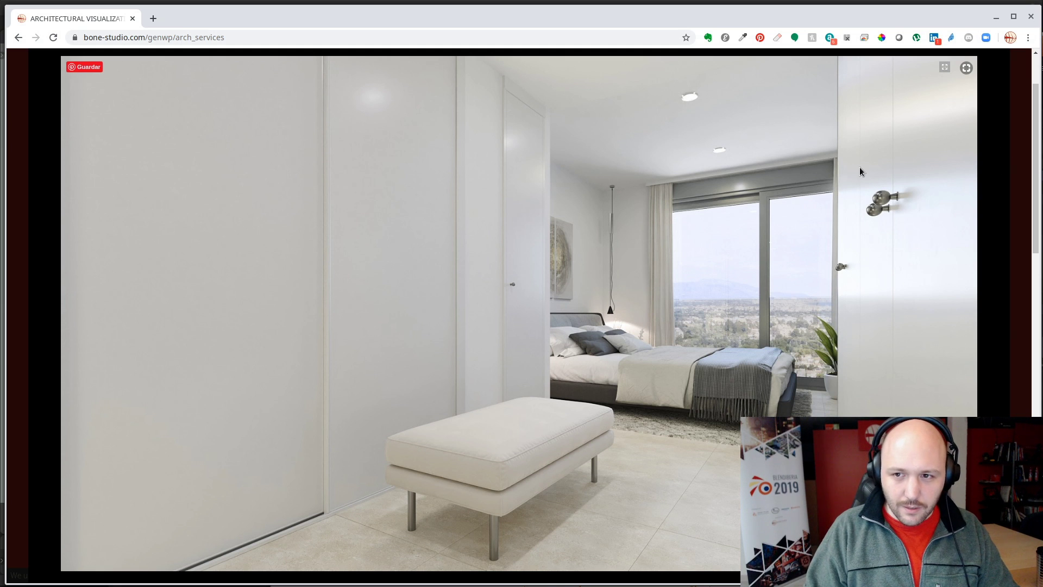
{"action": "left_click", "coordinate": [429, 191]}
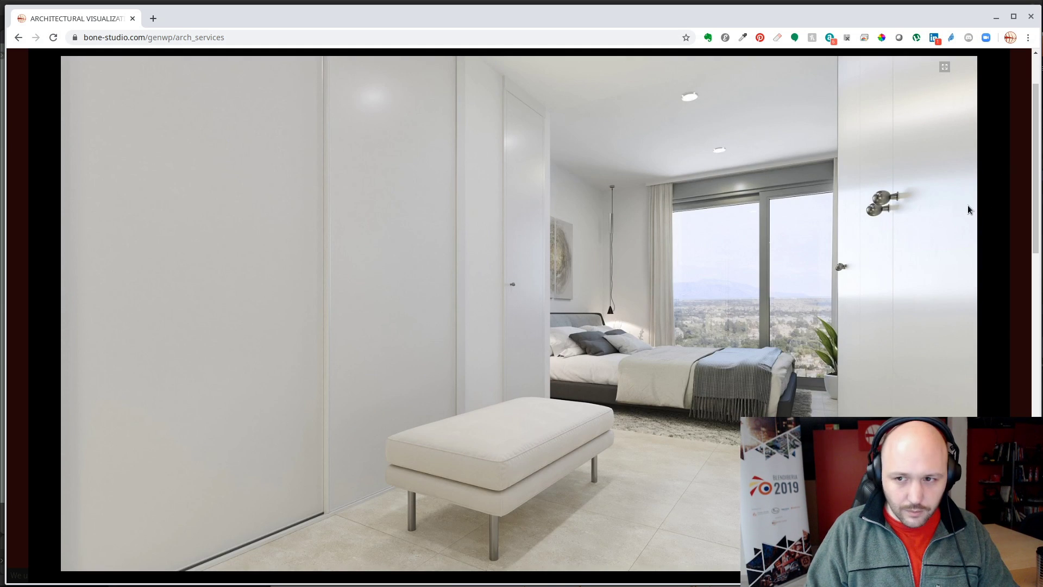
{"action": "left_click", "coordinate": [1020, 221]}
{"action": "left_click", "coordinate": [733, 211]}
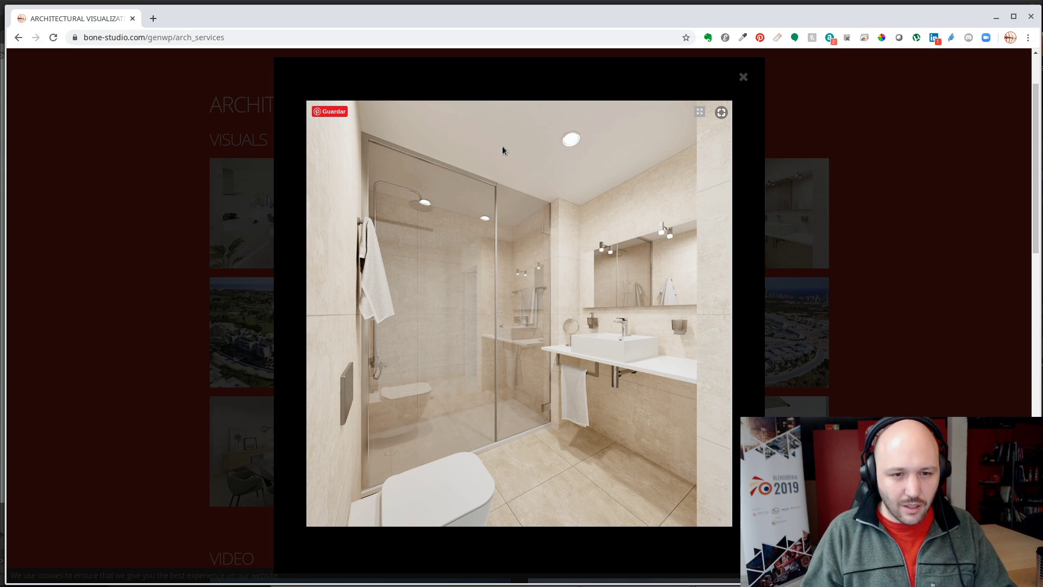
{"action": "left_click", "coordinate": [876, 310]}
View the enlarged renders of the glass-table dining room, the sea-view bedroom and the roof terrace, closing each one
{"action": "left_click", "coordinate": [307, 447]}
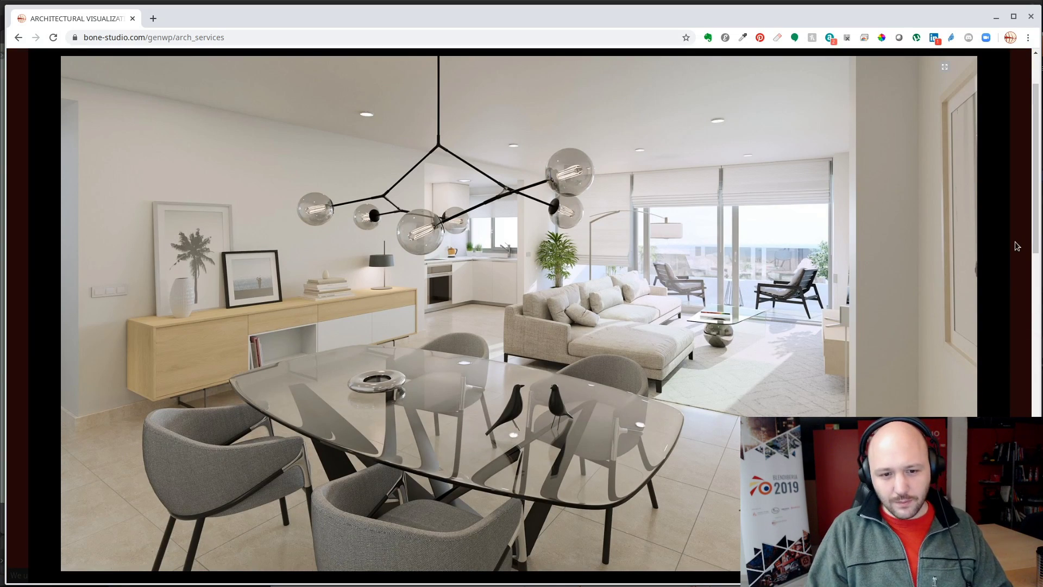
{"action": "left_click", "coordinate": [1012, 246]}
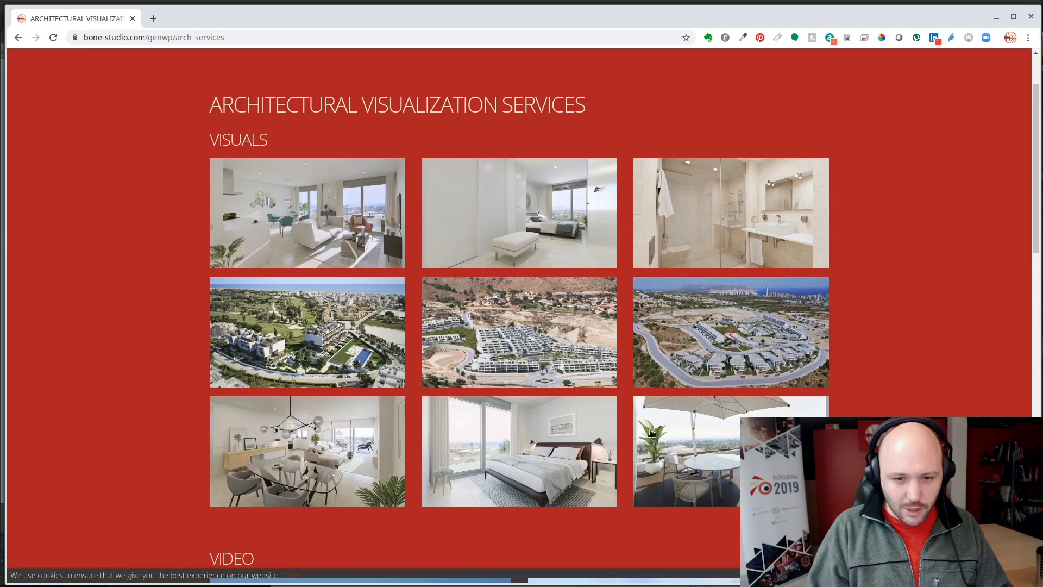
{"action": "left_click", "coordinate": [553, 480]}
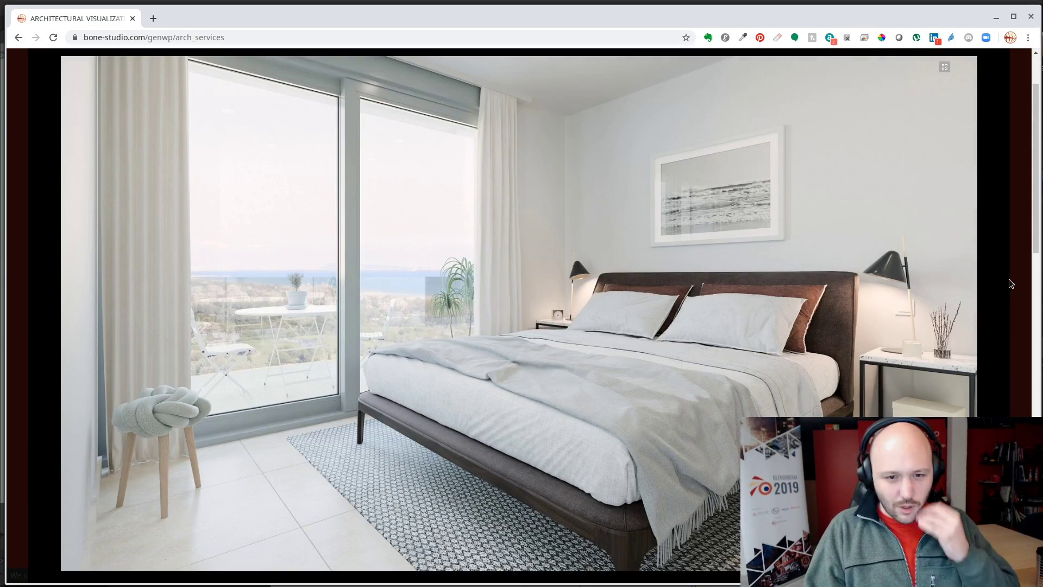
{"action": "left_click", "coordinate": [1008, 278]}
{"action": "left_click", "coordinate": [733, 449]}
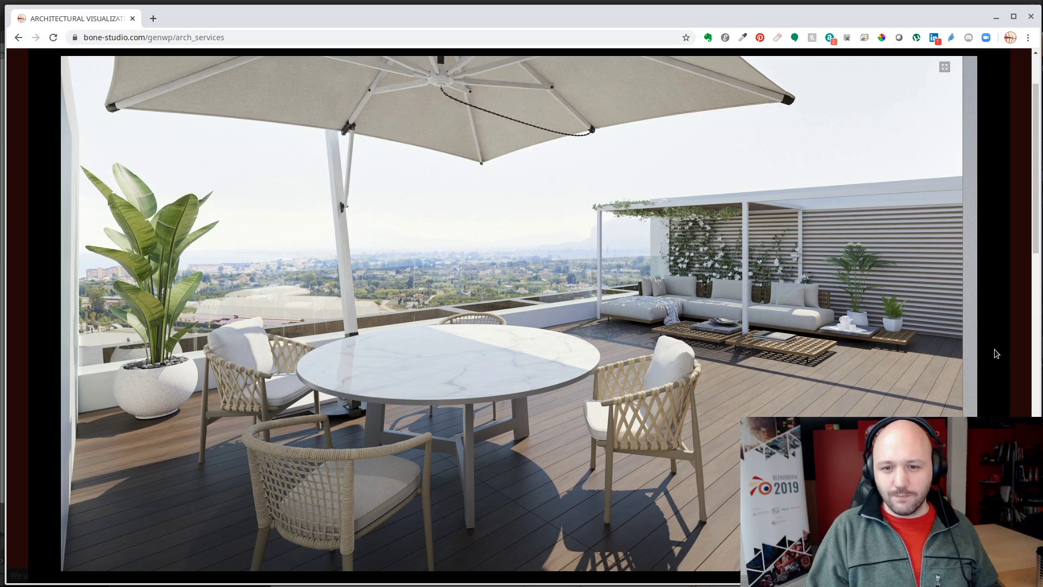
{"action": "scroll", "coordinate": [989, 331], "scroll_direction": "down", "scroll_amount": 1}
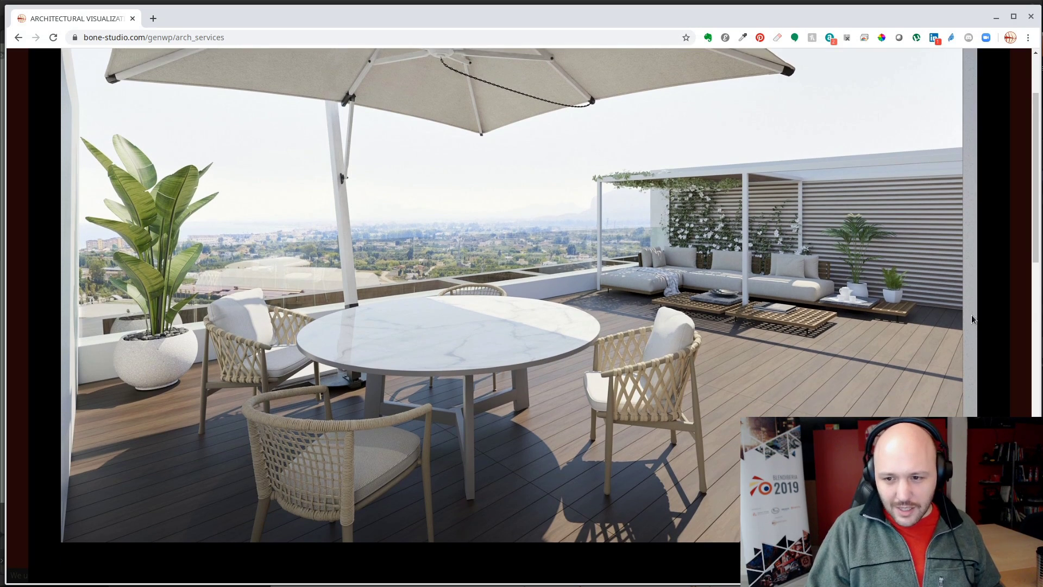
{"action": "left_click", "coordinate": [1006, 296]}
Go to the Virtual Walks section and look around the room in the Spheric Walk 360 panorama
{"action": "scroll", "coordinate": [949, 194], "scroll_direction": "down", "scroll_amount": 8}
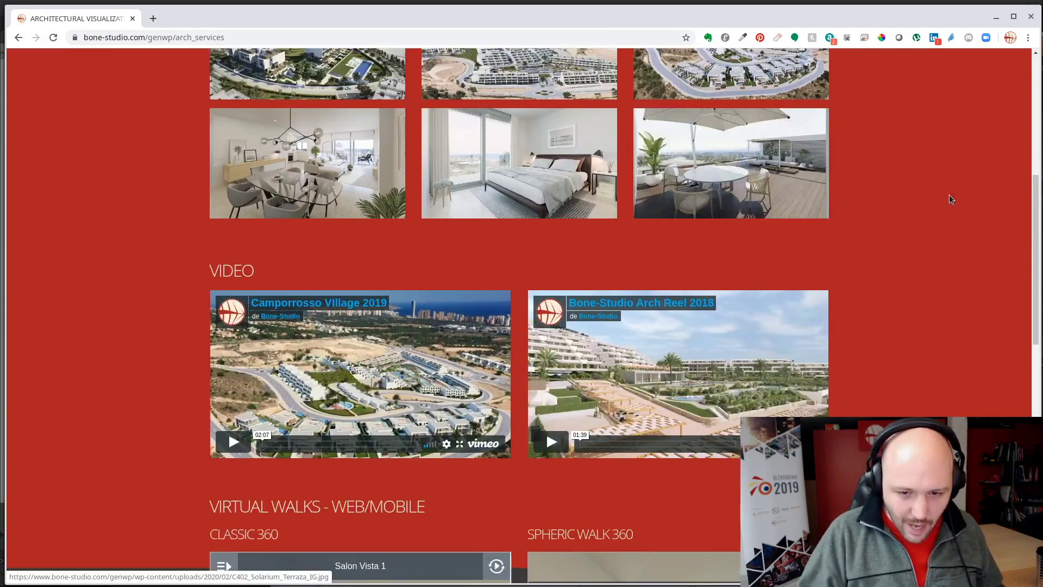
{"action": "scroll", "coordinate": [940, 262], "scroll_direction": "down", "scroll_amount": 3}
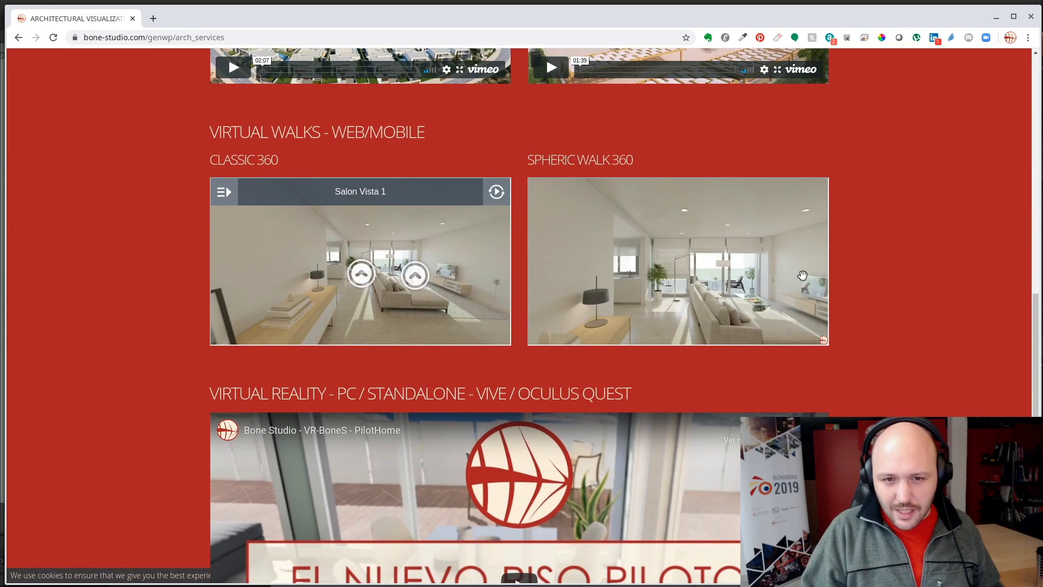
{"action": "left_click_drag", "start_coordinate": [653, 301], "coordinate": [645, 263]}
{"action": "left_click_drag", "start_coordinate": [572, 254], "coordinate": [665, 280]}
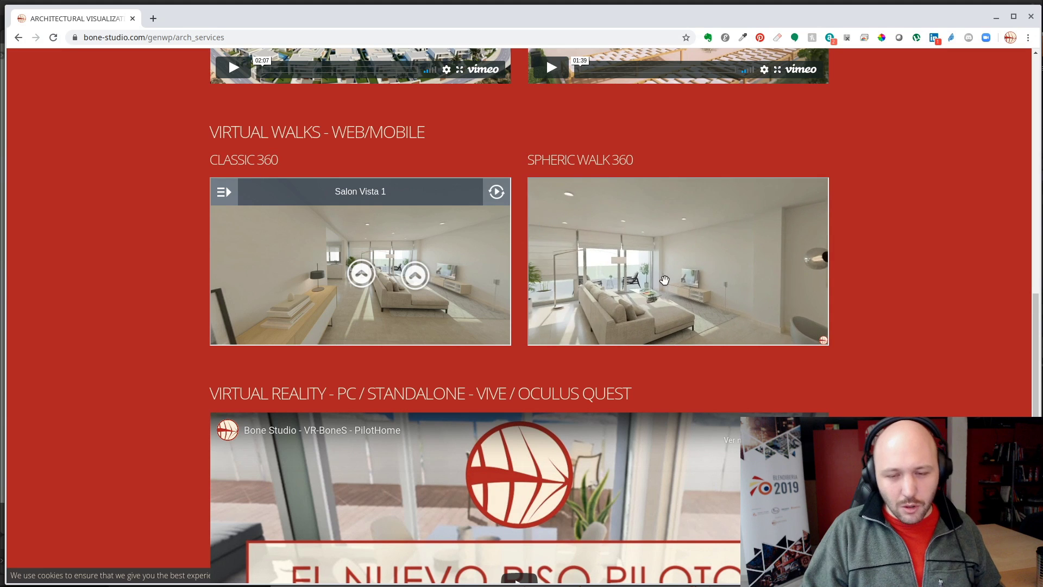
Turn the Spheric Walk 360 panorama towards the windows and kitchen, and enlarge the web page to 150%
{"action": "left_click_drag", "start_coordinate": [542, 260], "coordinate": [639, 257]}
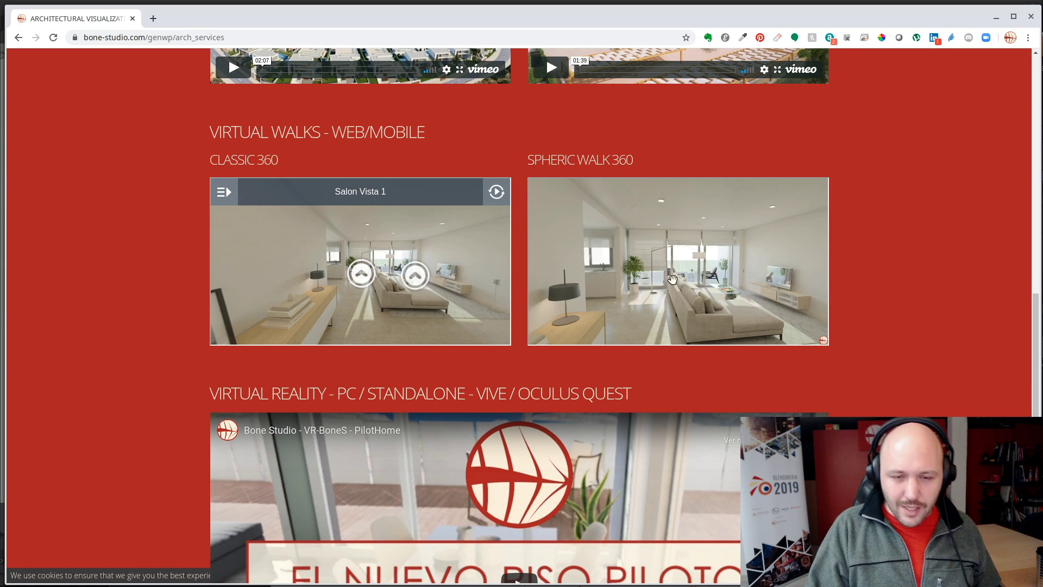
{"action": "scroll", "coordinate": [864, 398], "scroll_direction": "up", "scroll_amount": 3, "text": "ctrl"}
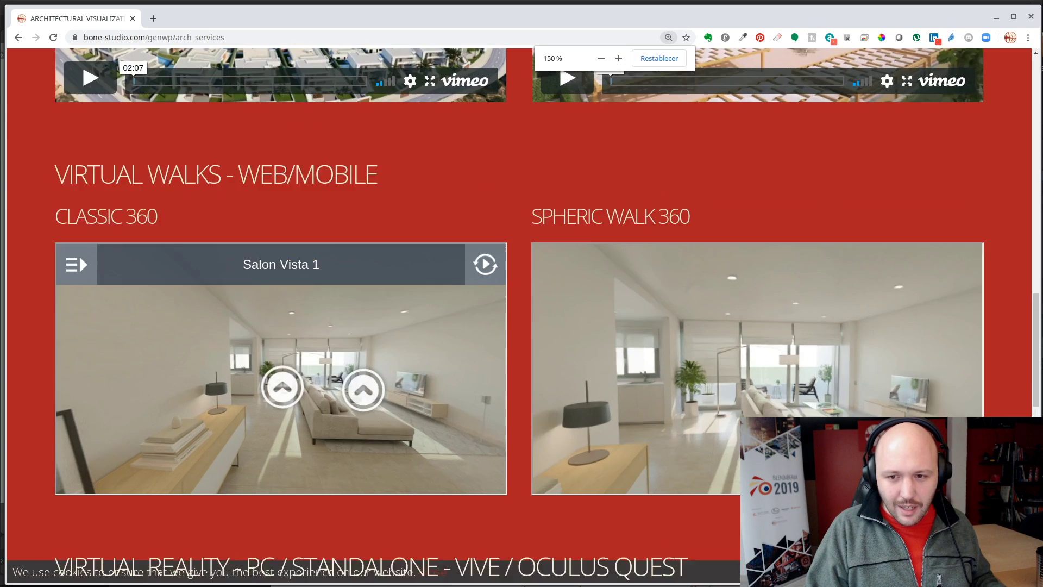
{"action": "scroll", "coordinate": [864, 397], "scroll_direction": "down", "scroll_amount": 1, "text": "ctrl"}
{"action": "scroll", "coordinate": [865, 398], "scroll_direction": "up", "scroll_amount": 1, "text": "ctrl"}
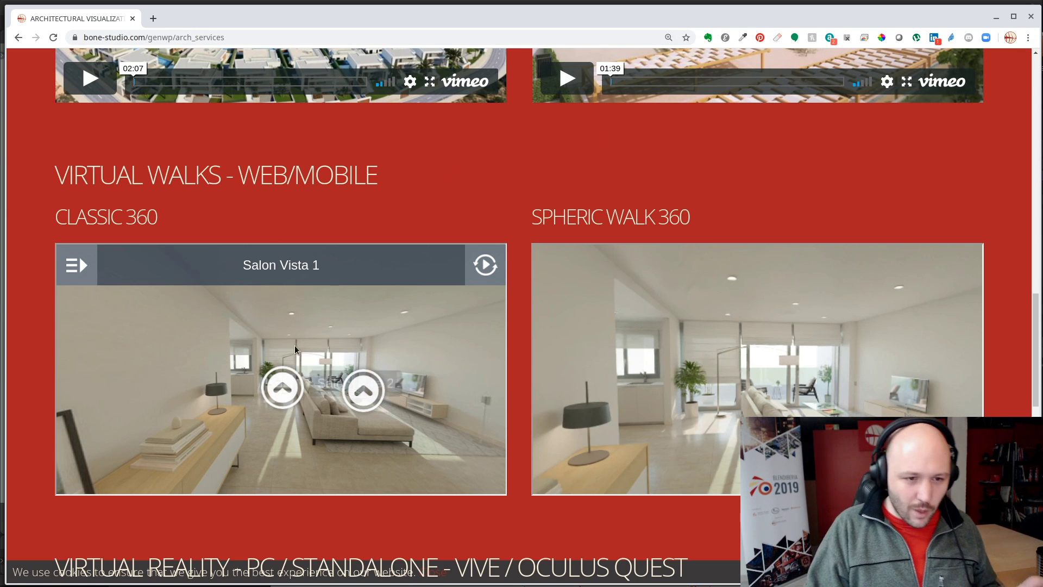
Walk through the Classic 360 tour from Salon Vista 1 via Salon Vista 2 to Salon Vista 3
{"action": "left_click_drag", "start_coordinate": [295, 344], "coordinate": [288, 367]}
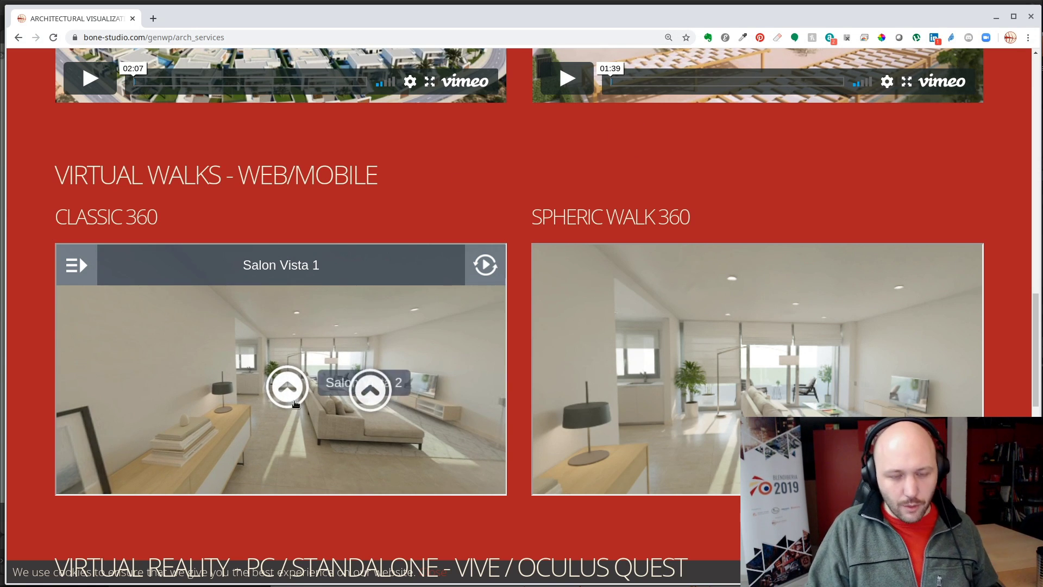
{"action": "left_click", "coordinate": [285, 386]}
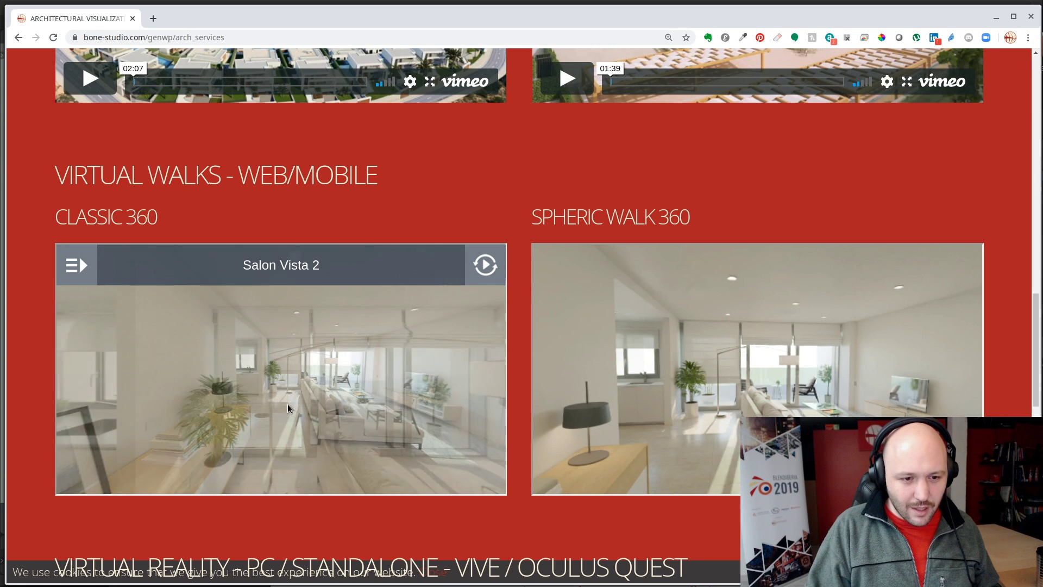
{"action": "mouse_move", "coordinate": [296, 401]}
{"action": "left_mouse_down"}
{"action": "mouse_move", "coordinate": [364, 403]}
{"action": "mouse_move", "coordinate": [303, 395]}
{"action": "left_mouse_up"}
{"action": "left_click", "coordinate": [304, 363]}
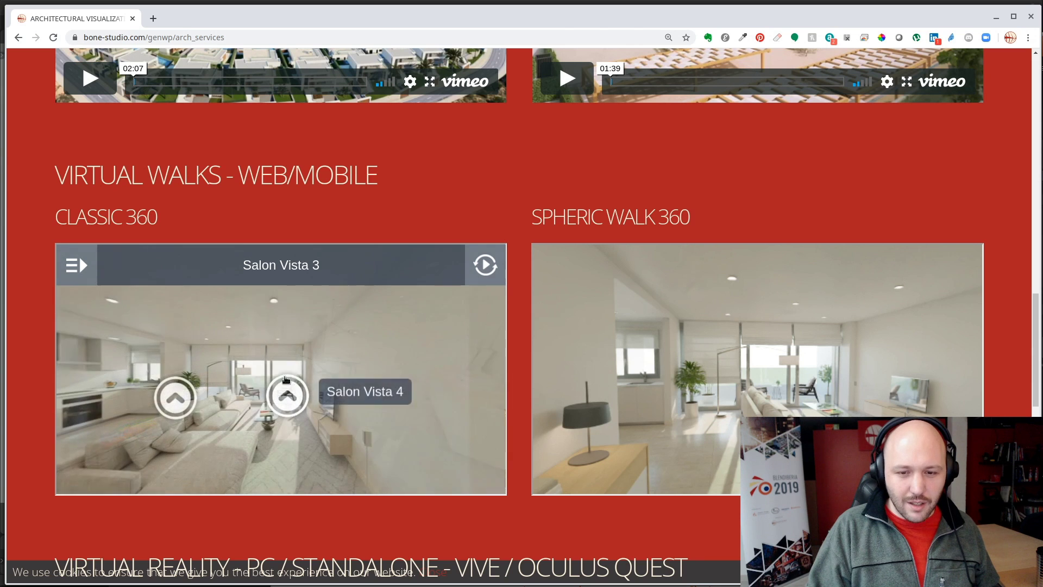
Walk through the Spheric Walk 360 tour to the plant by the kitchen, the TV area and the dining table
{"action": "left_click_drag", "start_coordinate": [785, 414], "coordinate": [787, 383]}
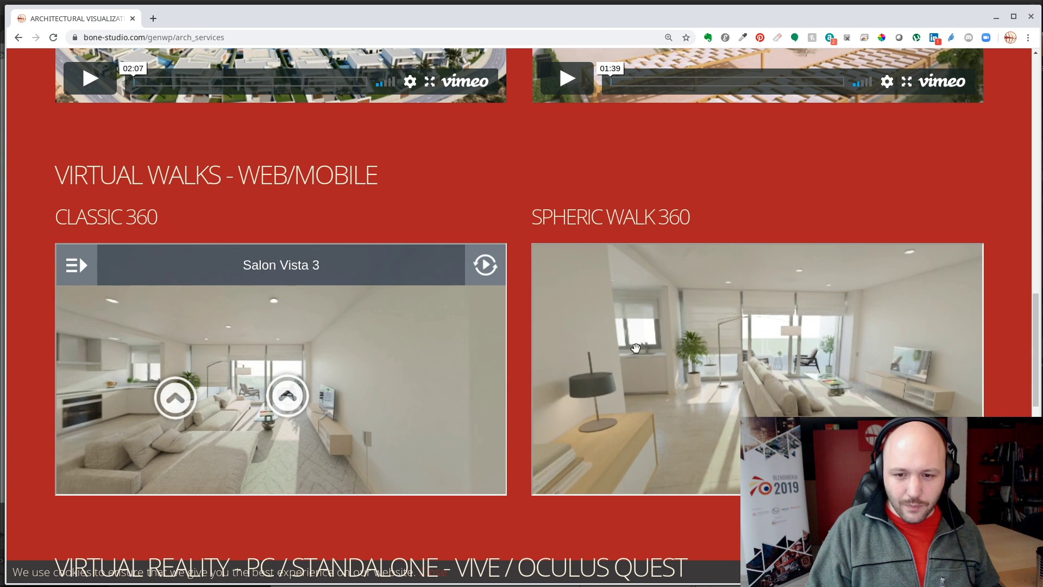
{"action": "left_click", "coordinate": [704, 352]}
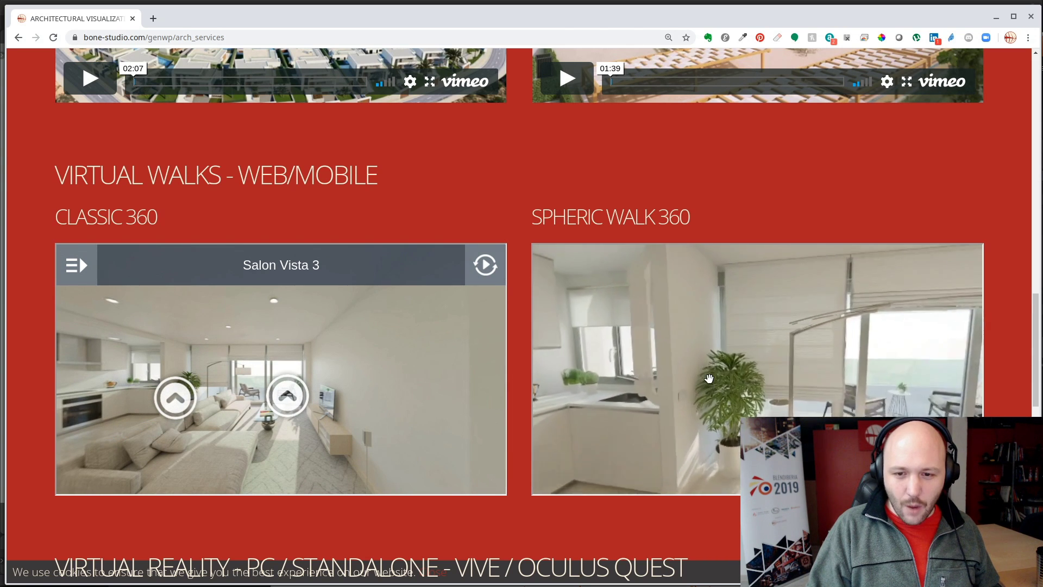
{"action": "left_click", "coordinate": [834, 378]}
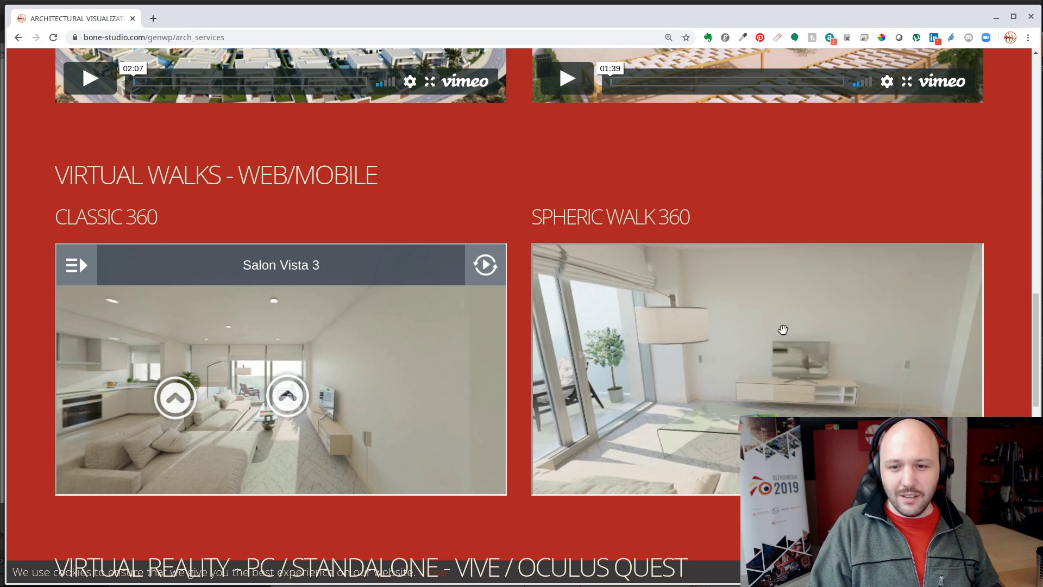
{"action": "left_click_drag", "start_coordinate": [875, 378], "coordinate": [727, 349]}
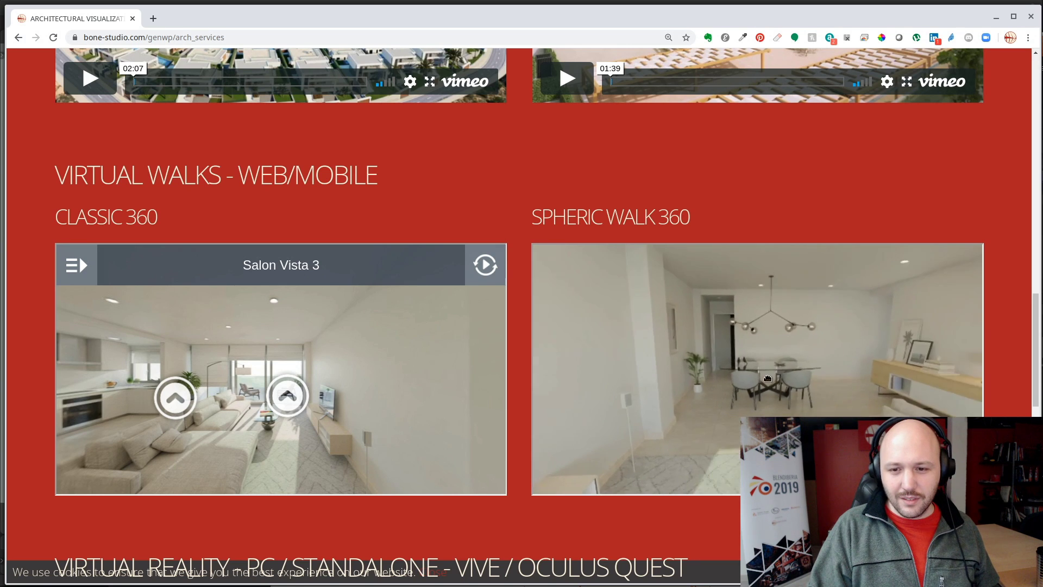
{"action": "left_click", "coordinate": [712, 340]}
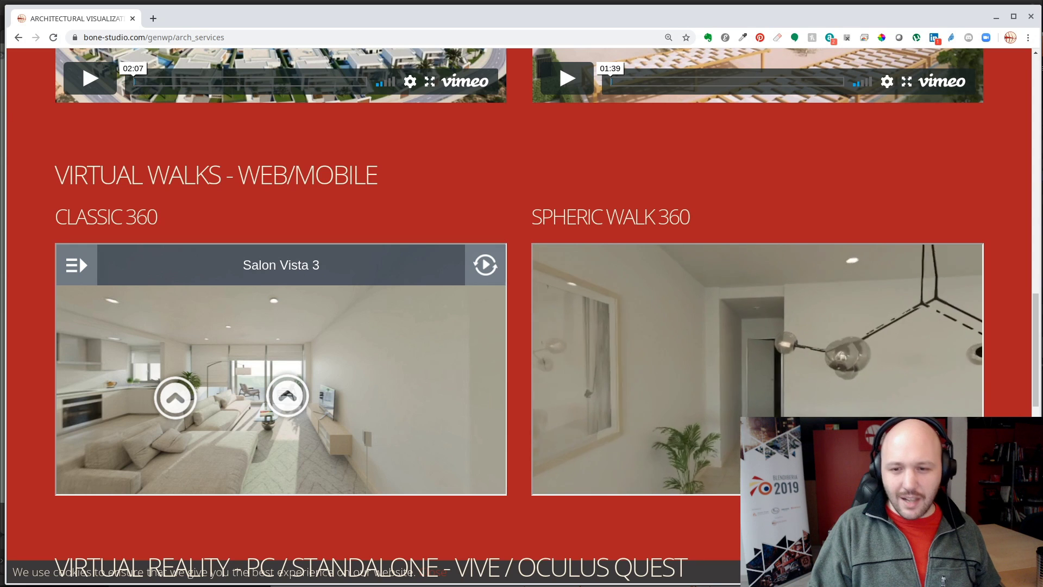
Move to the framed palm picture on the sideboard in the Spheric Walk 360 tour and walk back towards the kitchen plant
{"action": "left_click_drag", "start_coordinate": [886, 405], "coordinate": [689, 345]}
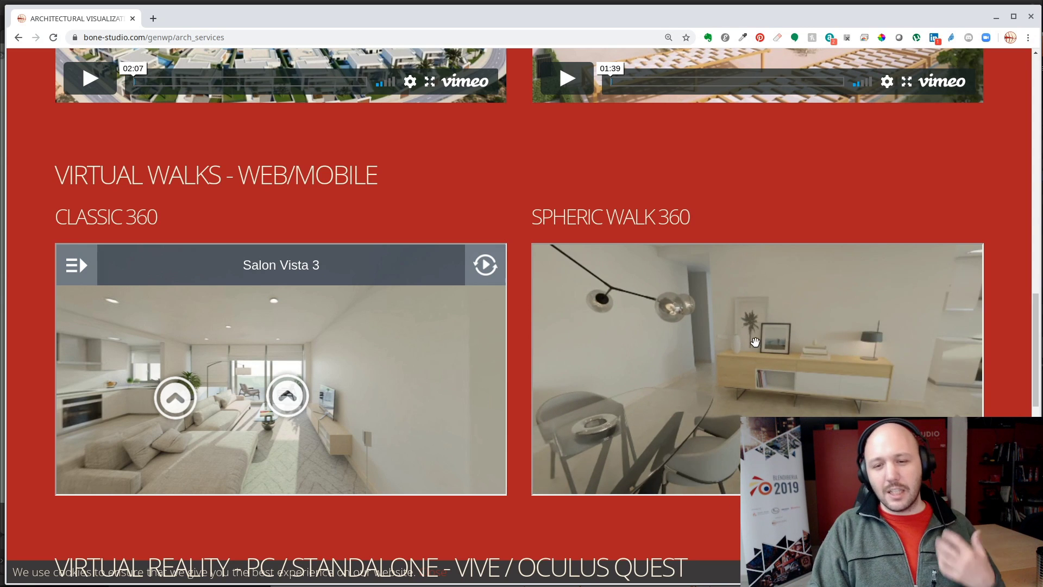
{"action": "left_click", "coordinate": [773, 325]}
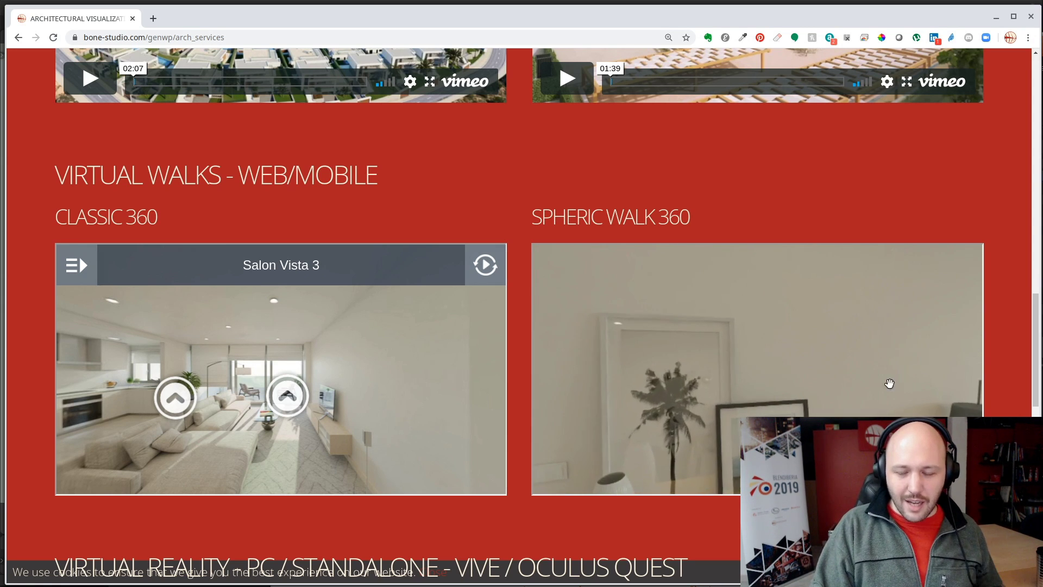
{"action": "left_click_drag", "start_coordinate": [889, 384], "coordinate": [845, 359]}
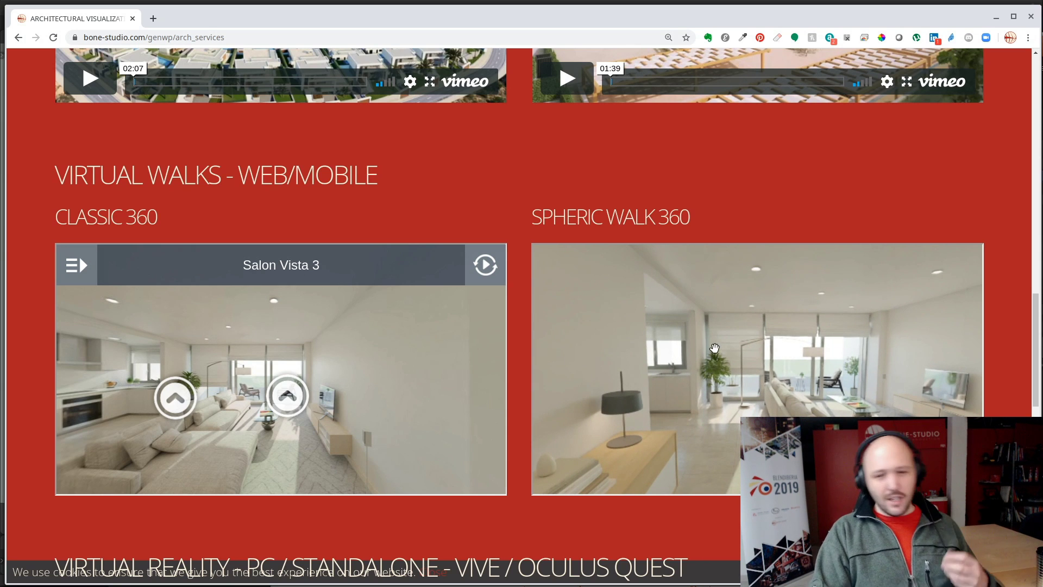
{"action": "left_click", "coordinate": [731, 356]}
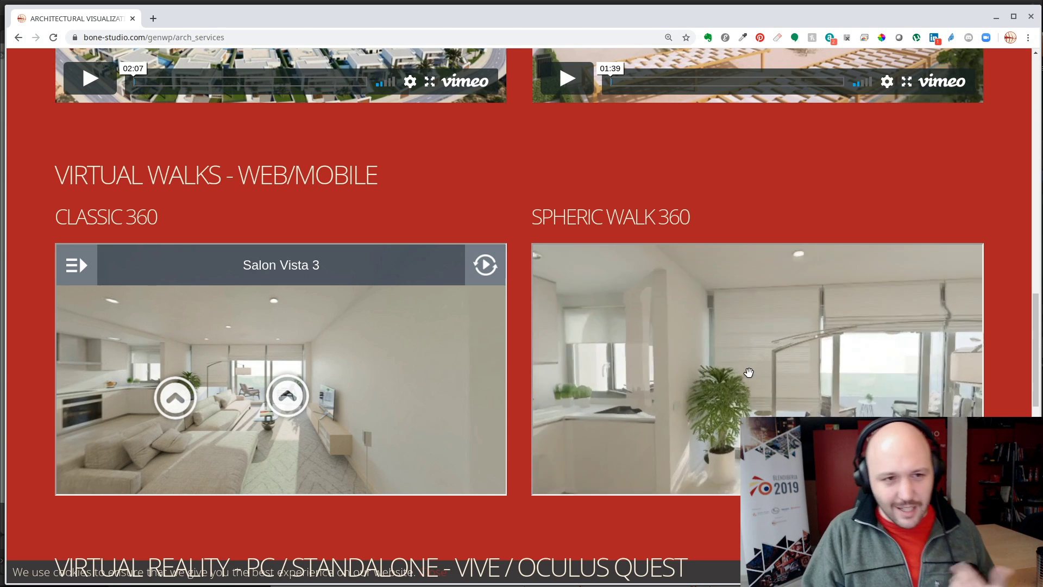
{"action": "mouse_move", "coordinate": [748, 372]}
{"action": "left_mouse_down"}
{"action": "mouse_move", "coordinate": [766, 377]}
{"action": "mouse_move", "coordinate": [721, 367]}
{"action": "mouse_move", "coordinate": [658, 377]}
{"action": "mouse_move", "coordinate": [747, 372]}
{"action": "left_mouse_up"}
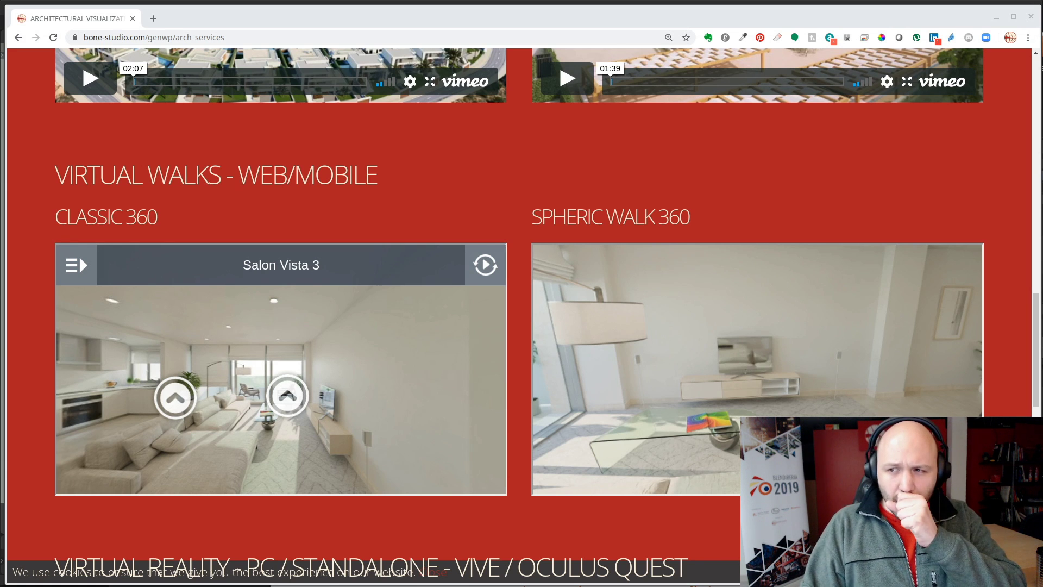
Bring the browser window with Motiva's Layama page over the portfolio page and enlarge it
{"action": "left_click_drag", "start_coordinate": [1042, 217], "coordinate": [329, 75]}
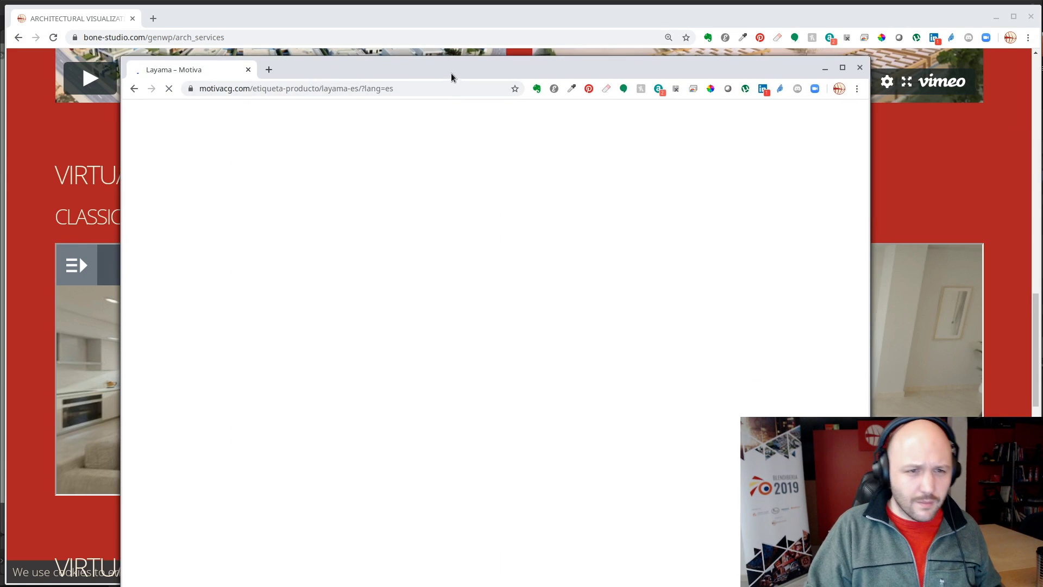
{"action": "left_click_drag", "start_coordinate": [451, 74], "coordinate": [410, 26]}
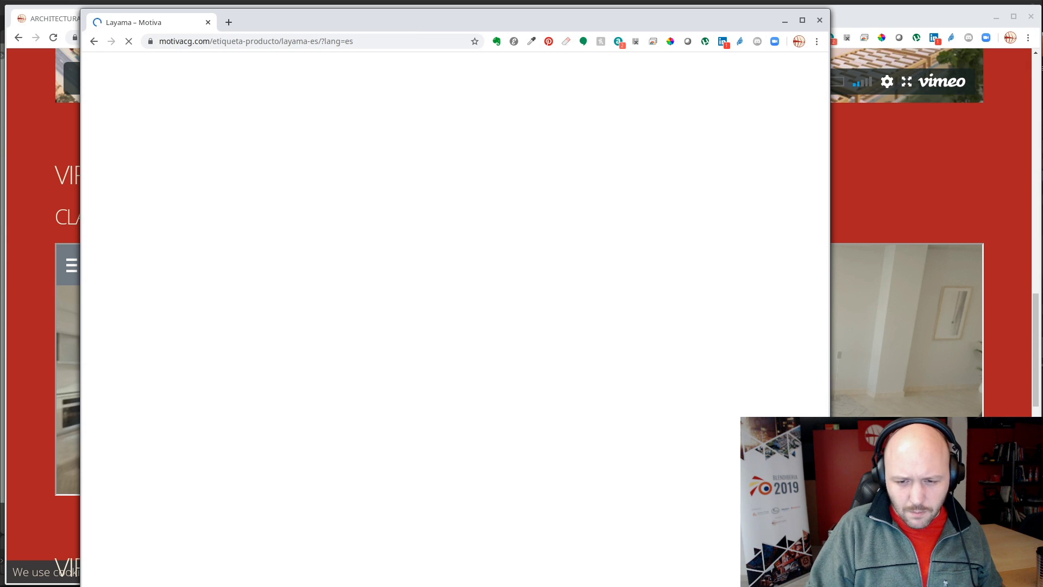
{"action": "left_click_drag", "start_coordinate": [830, 586], "coordinate": [950, 544]}
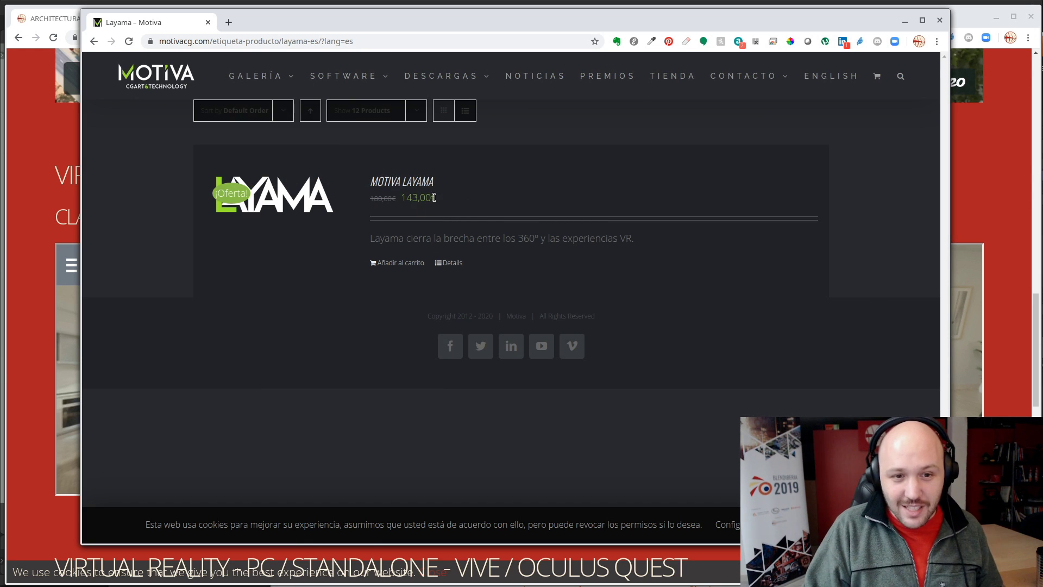
Open Motiva's Layama software page, read through its description and features, and move the window off the screen
{"action": "mouse_move", "coordinate": [466, 79]}
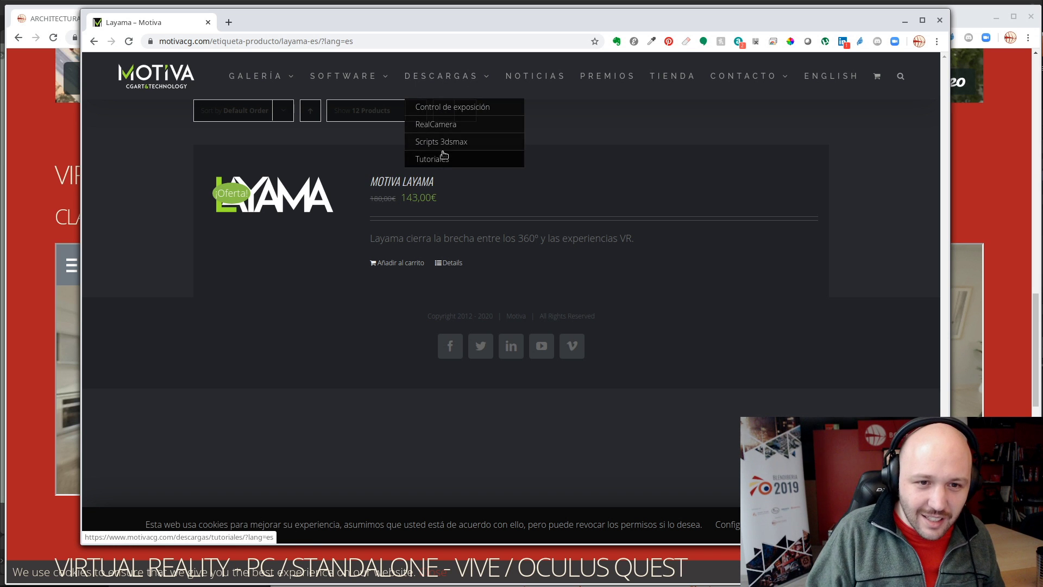
{"action": "mouse_move", "coordinate": [342, 79]}
{"action": "left_click", "coordinate": [343, 108]}
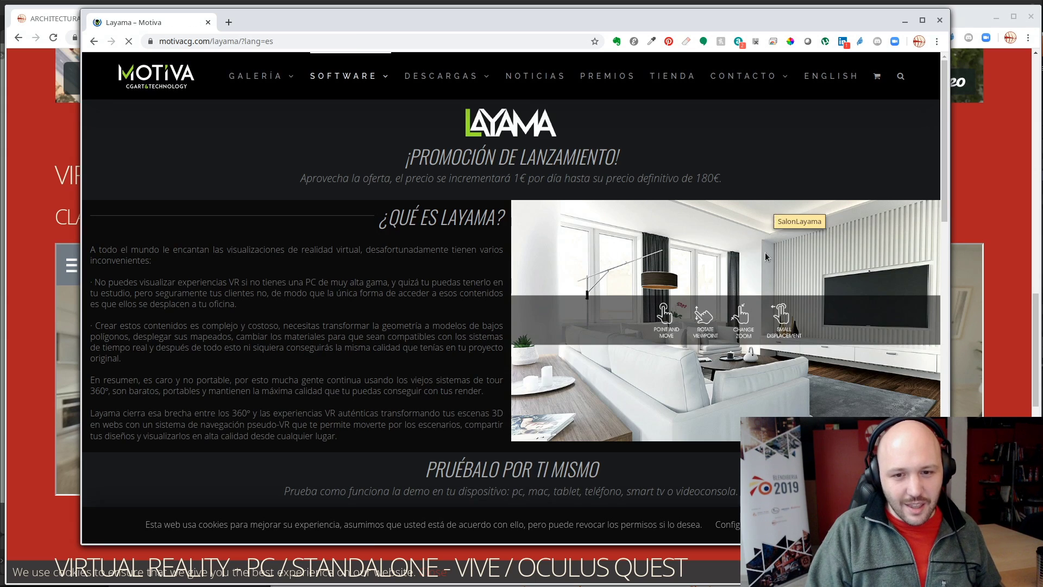
{"action": "scroll", "coordinate": [607, 332], "scroll_direction": "down", "scroll_amount": 10}
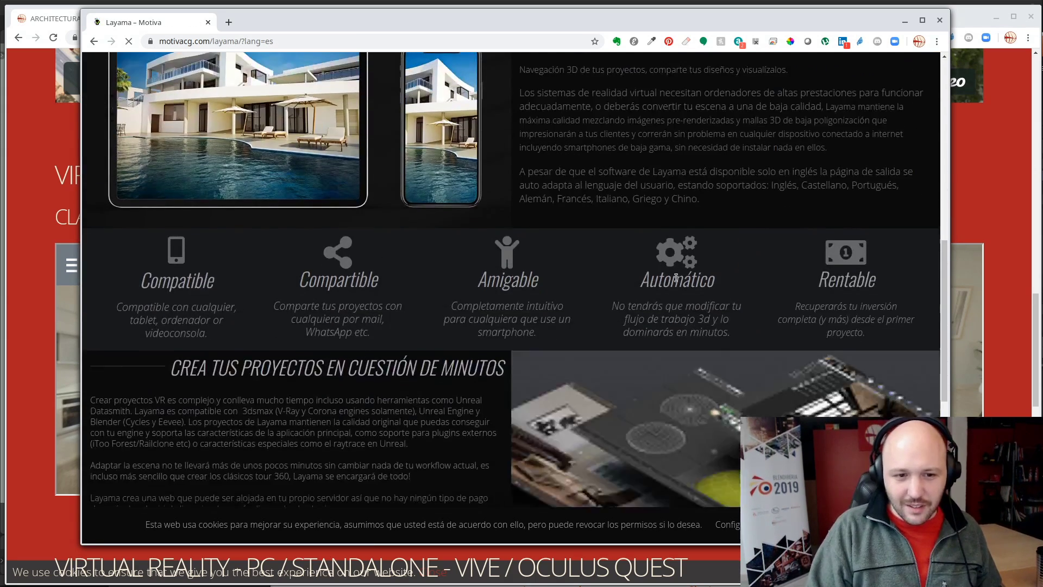
{"action": "scroll", "coordinate": [675, 275], "scroll_direction": "down", "scroll_amount": 7}
{"action": "scroll", "coordinate": [596, 346], "scroll_direction": "up", "scroll_amount": 17}
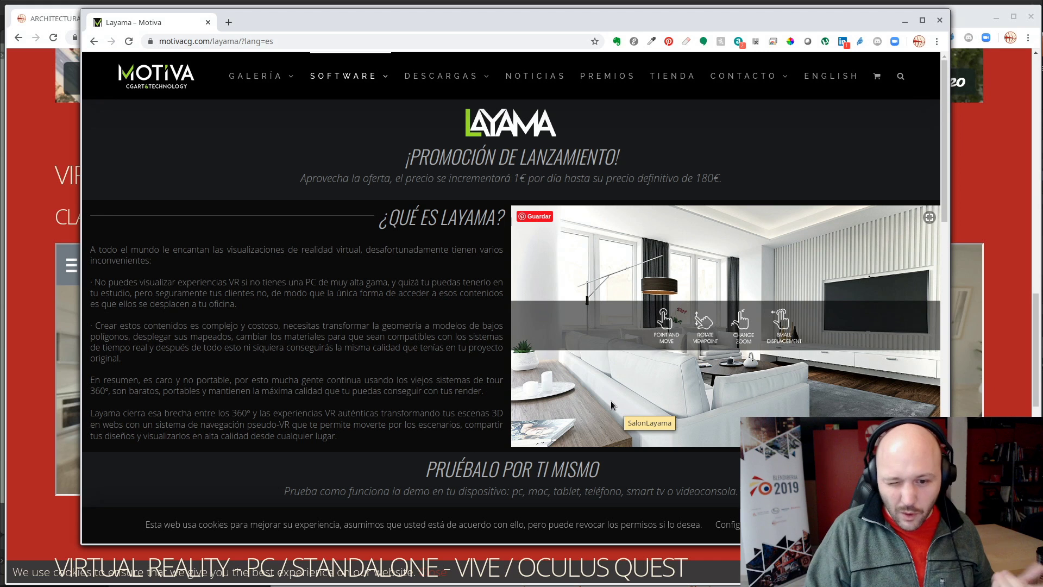
{"action": "left_click_drag", "start_coordinate": [320, 24], "coordinate": [1042, 285]}
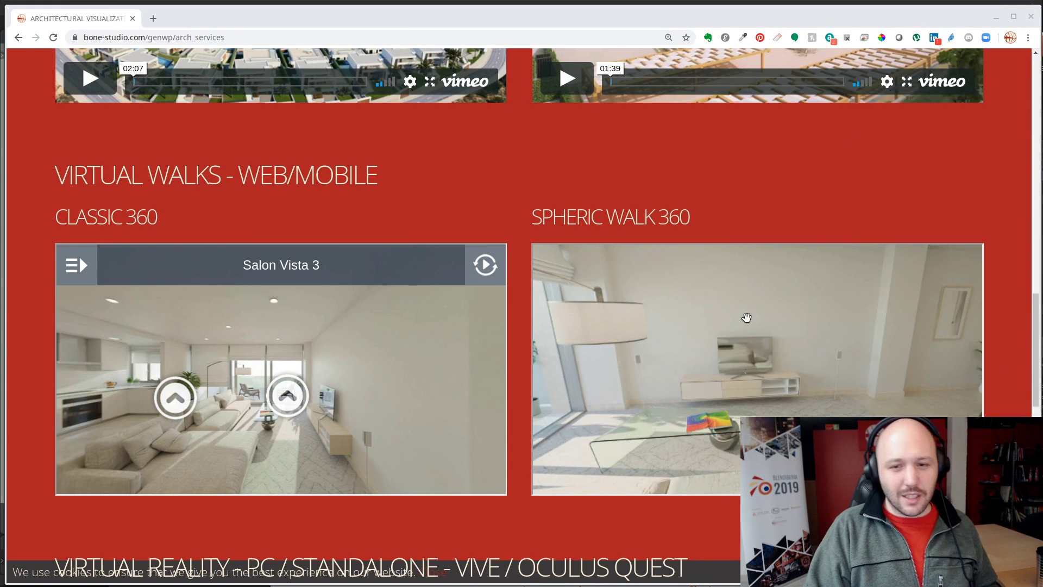
Look from the TV area towards the kitchen in the Spheric Walk 360 tour and walk to the dining table
{"action": "left_click", "coordinate": [759, 340]}
{"action": "left_click_drag", "start_coordinate": [824, 337], "coordinate": [804, 351]}
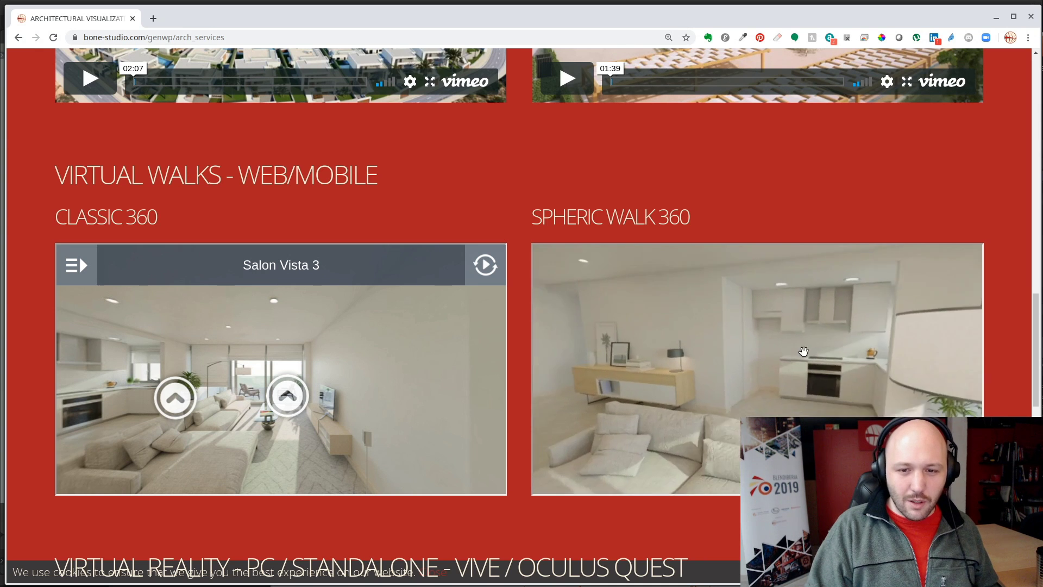
{"action": "left_click", "coordinate": [803, 352]}
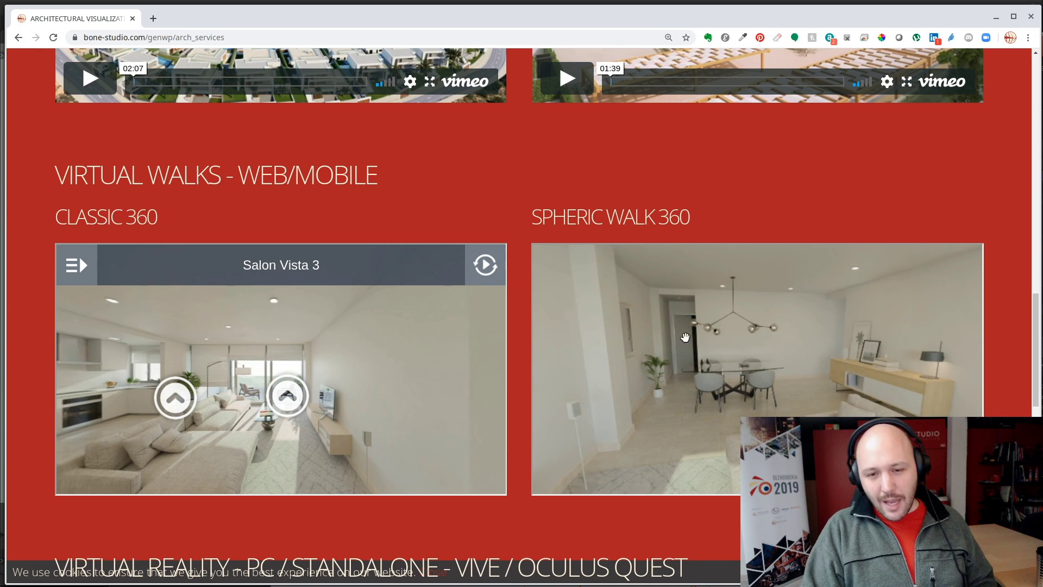
{"action": "left_click", "coordinate": [744, 361]}
{"action": "left_click_drag", "start_coordinate": [745, 360], "coordinate": [797, 407]}
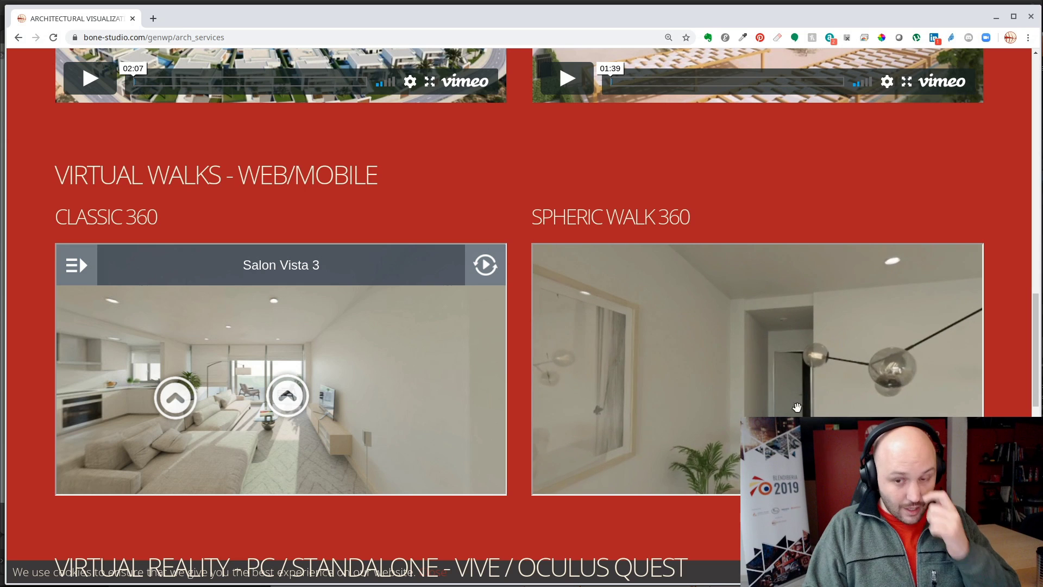
Approach the sideboard pictures in the Spheric Walk 360 tour, turn towards the windows and walk to the kitchen plant
{"action": "left_click_drag", "start_coordinate": [951, 404], "coordinate": [813, 340]}
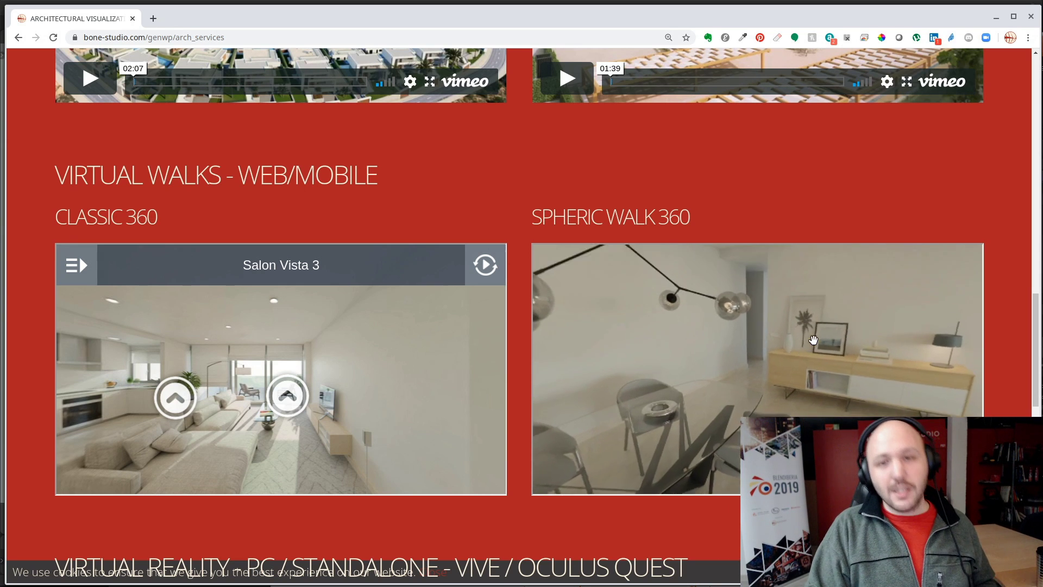
{"action": "left_click", "coordinate": [813, 340]}
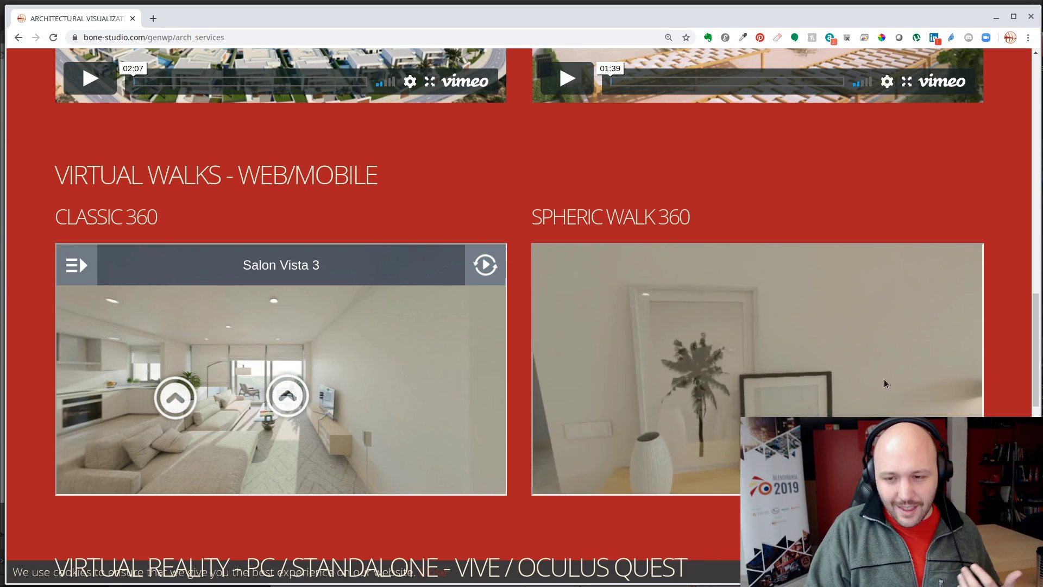
{"action": "left_click_drag", "start_coordinate": [884, 379], "coordinate": [725, 392]}
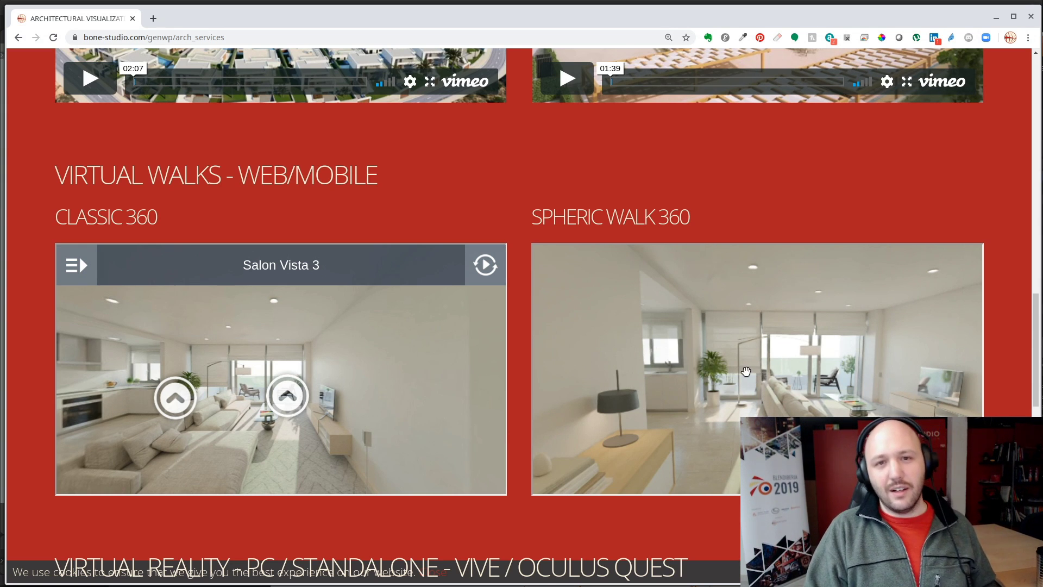
{"action": "left_click", "coordinate": [710, 357]}
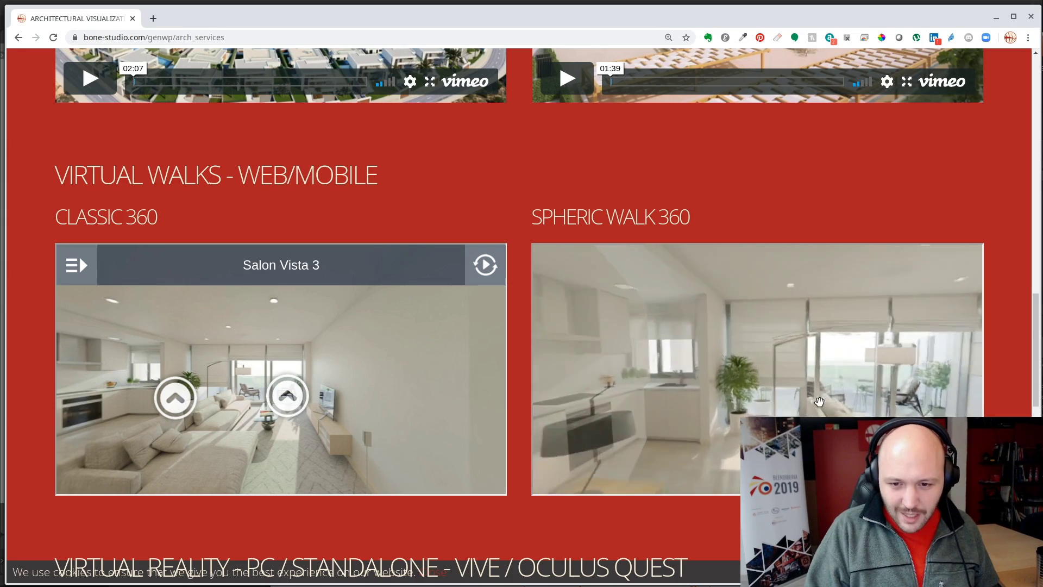
Return to the gallery of interior and aerial renders, opening DP08_IG.jpg in a background tab
{"action": "scroll", "coordinate": [674, 238], "scroll_direction": "down", "scroll_amount": 3}
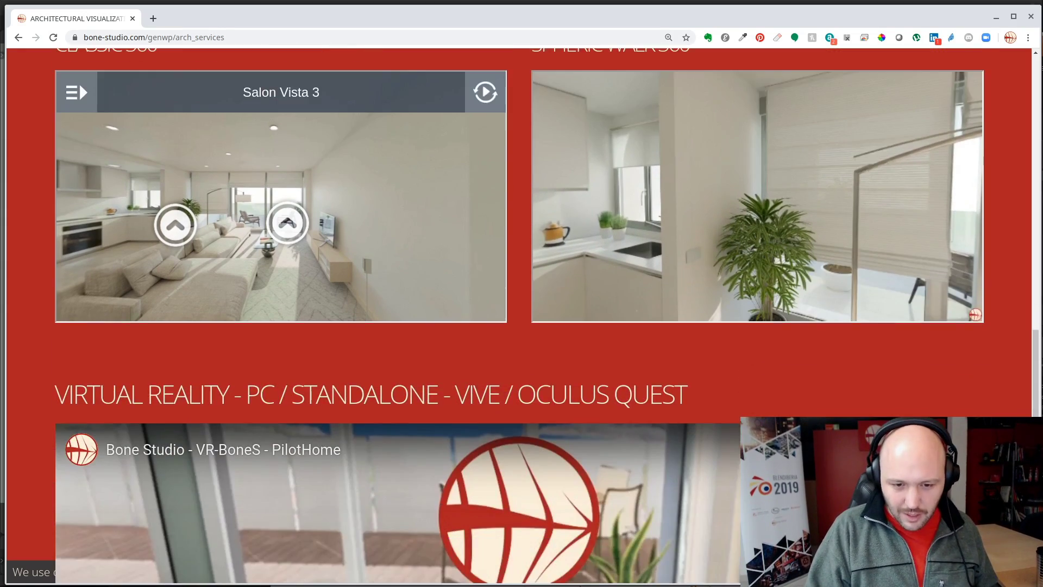
{"action": "scroll", "coordinate": [924, 429], "scroll_direction": "up", "scroll_amount": 20}
{"action": "middle_click", "coordinate": [923, 429]}
{"action": "scroll", "coordinate": [934, 418], "scroll_direction": "down", "scroll_amount": 3}
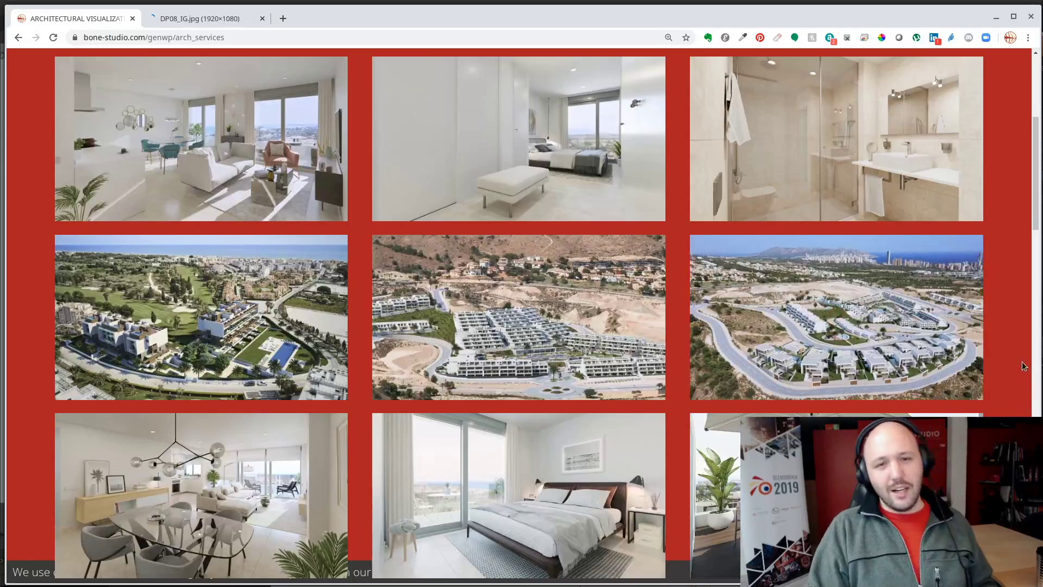
Minimize the browser to return to Blender and switch to the Layout workspace
{"action": "left_click", "coordinate": [994, 18]}
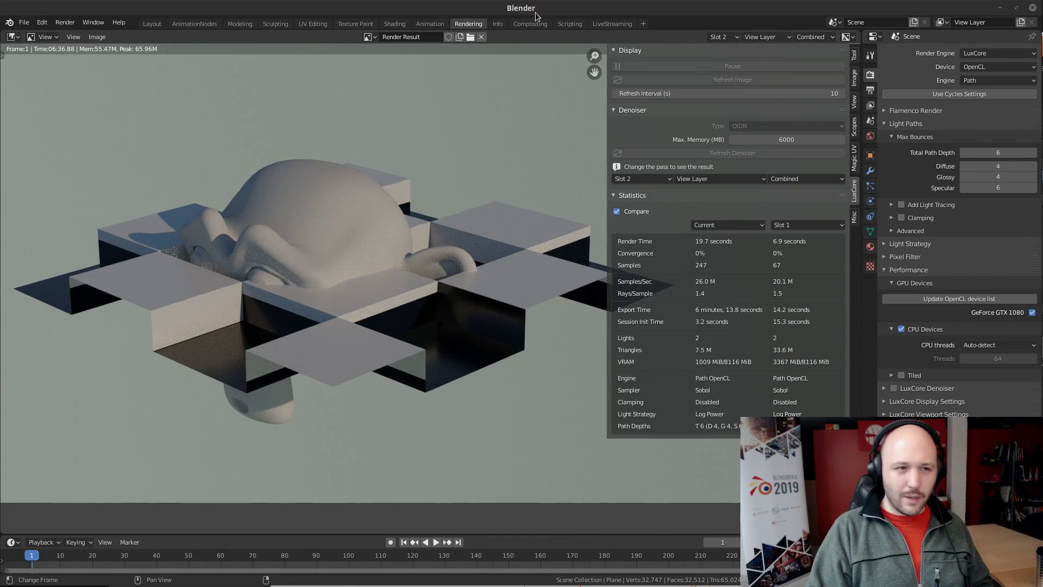
{"action": "left_click", "coordinate": [151, 23]}
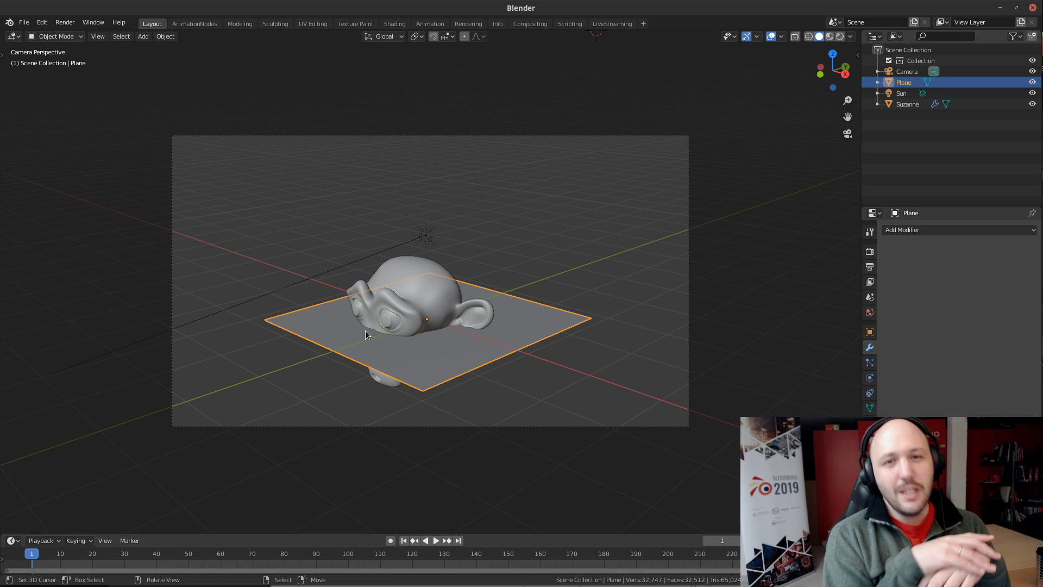